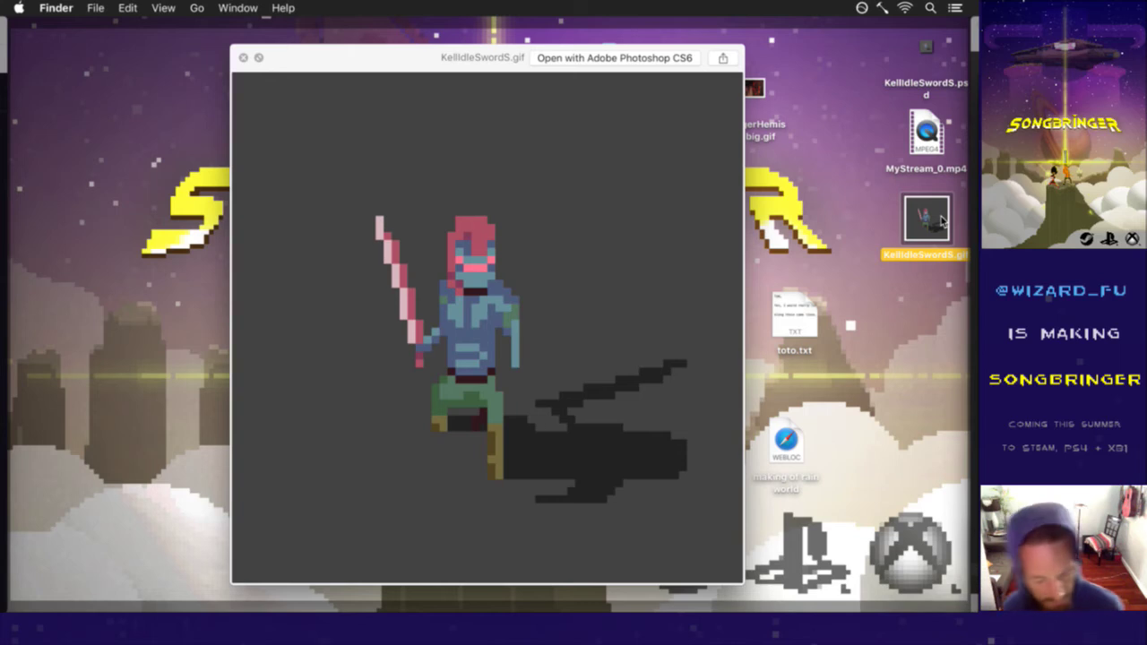
Step: Close the KellIdleSwordS.gif preview and switch to Photoshop with KellRunningSwordS.psd open
left_click(245, 58)
key("F11")
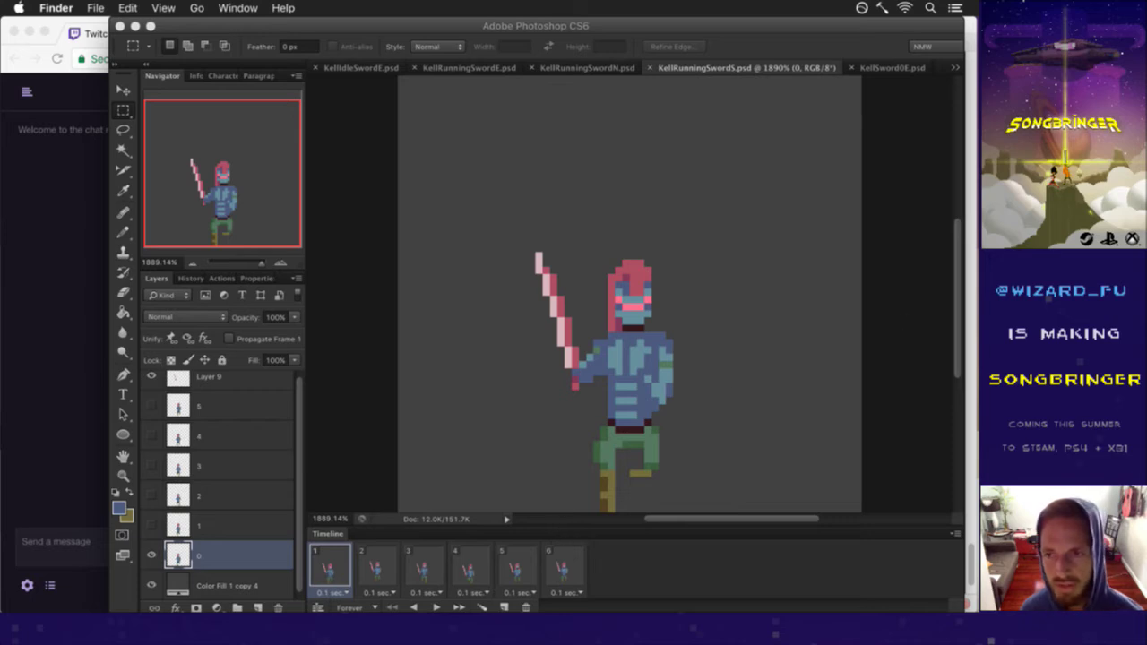
left_click(964, 318)
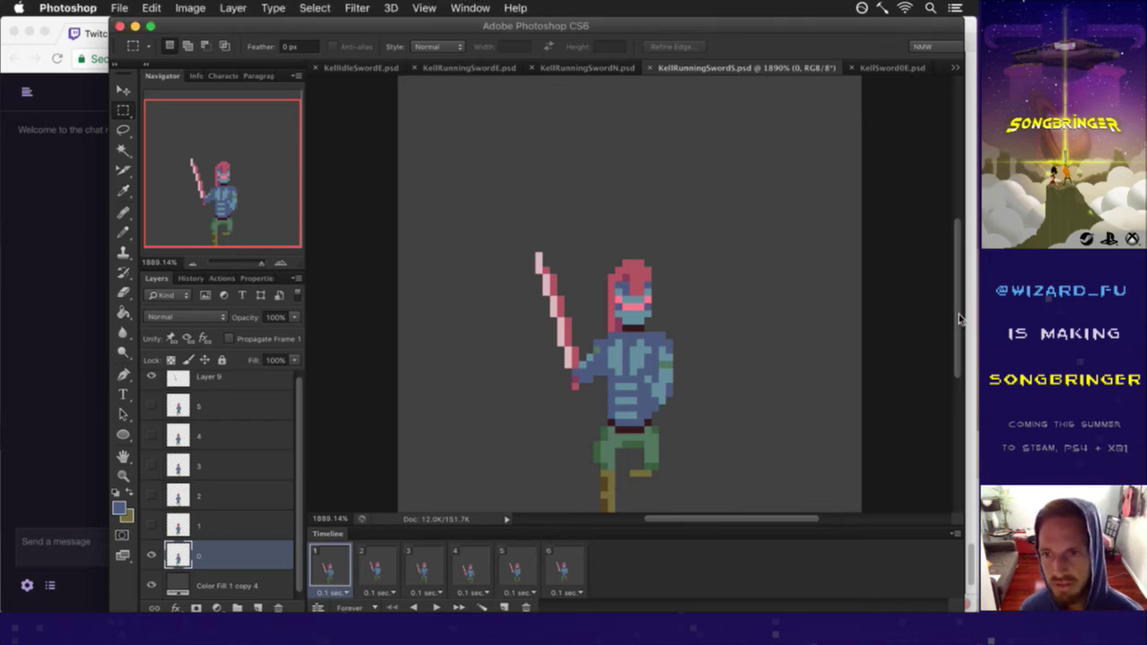
left_click_drag(500, 231, 723, 500)
left_click(736, 451)
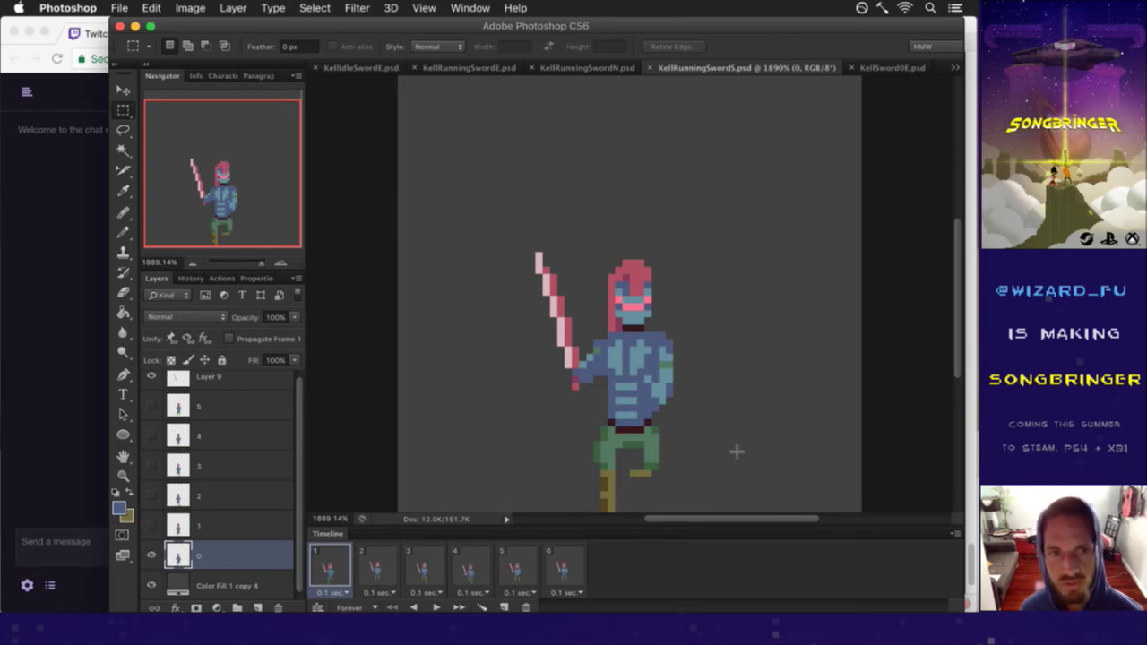
left_click_drag(510, 229, 694, 448)
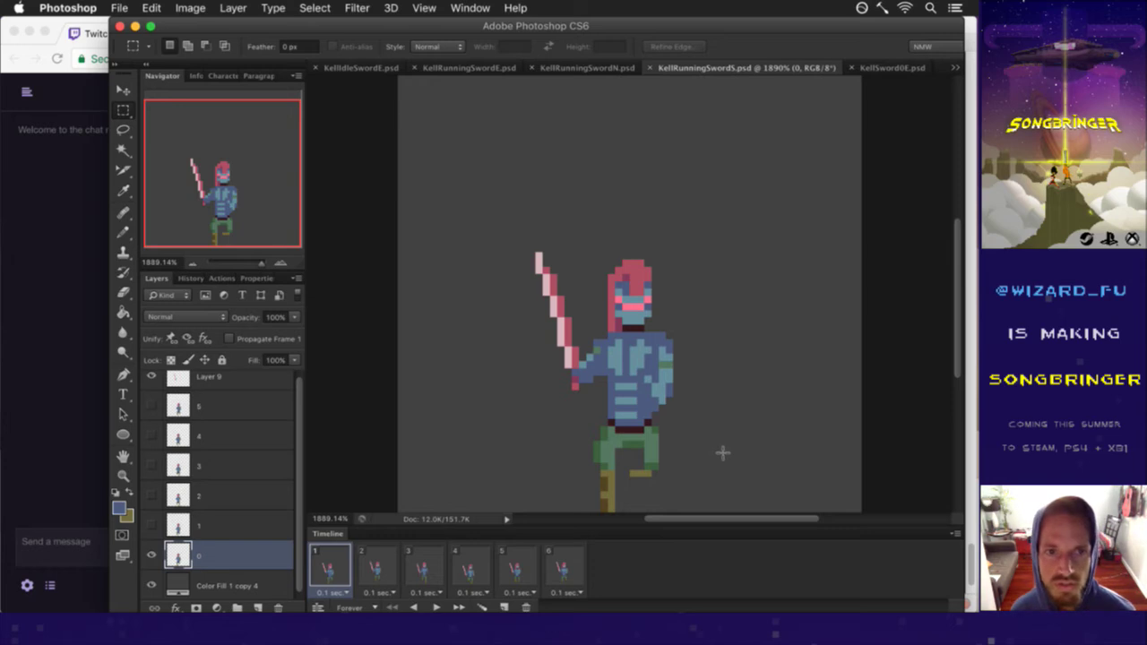
left_click_drag(616, 361, 632, 393)
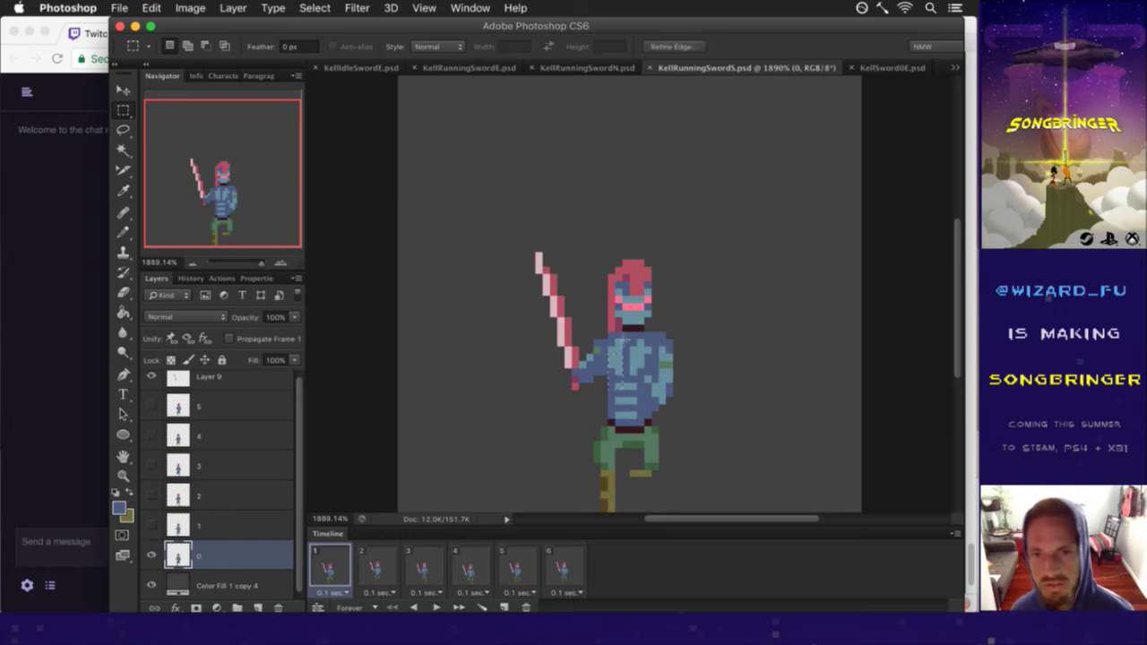
left_click_drag(559, 280, 665, 303)
left_click_drag(586, 478, 638, 493)
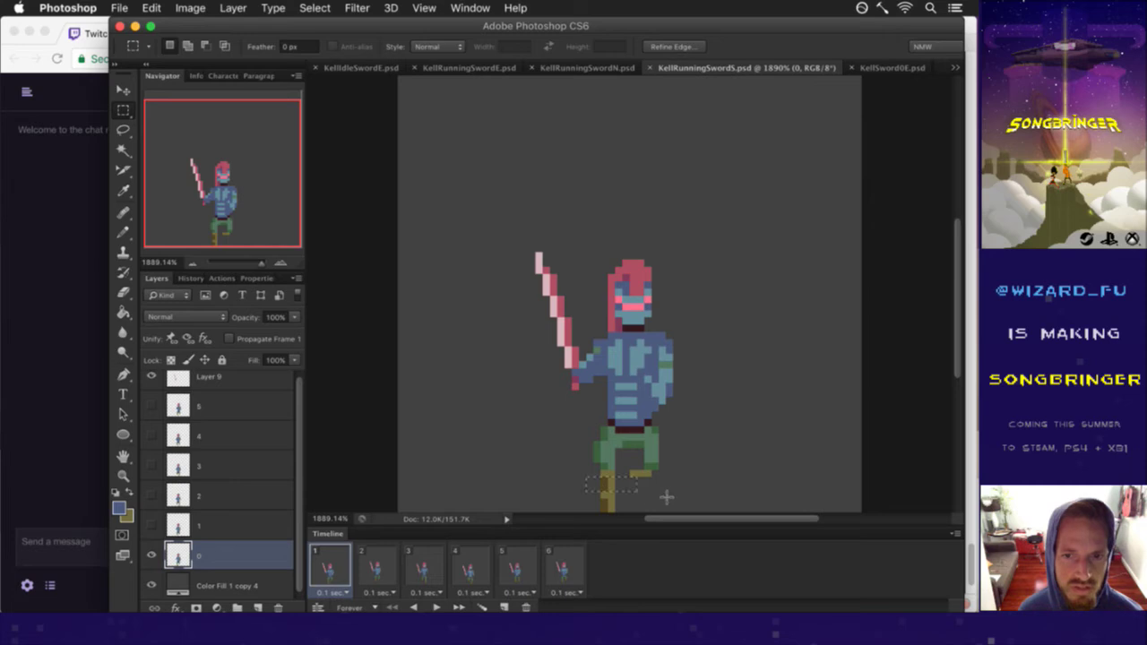
left_click(670, 498)
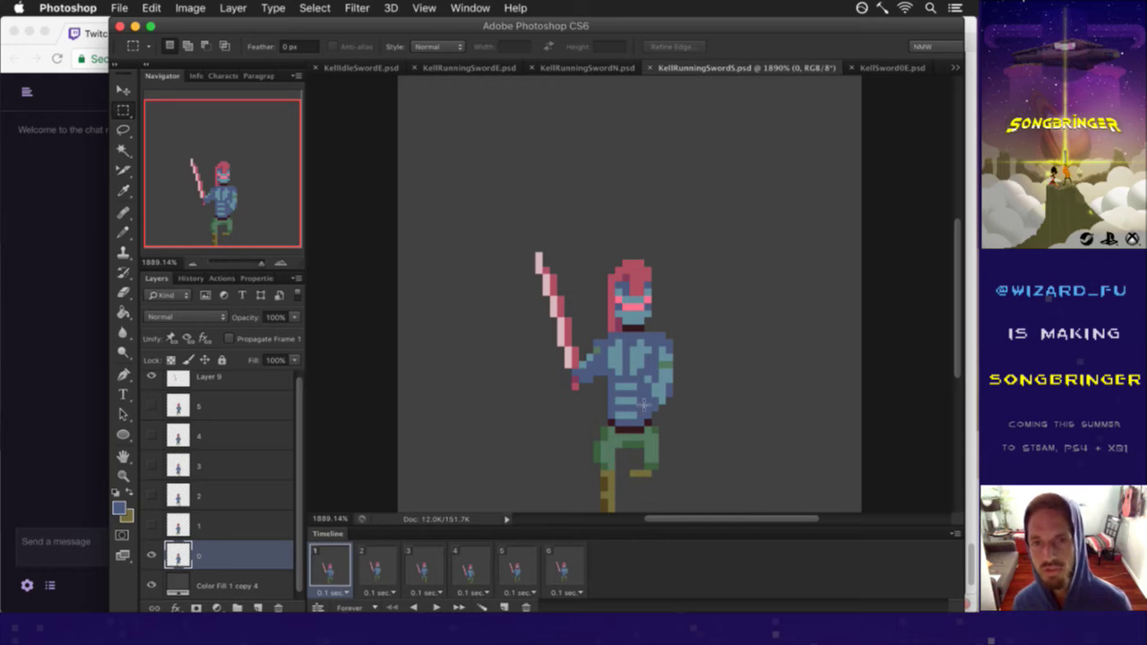
left_click(955, 67)
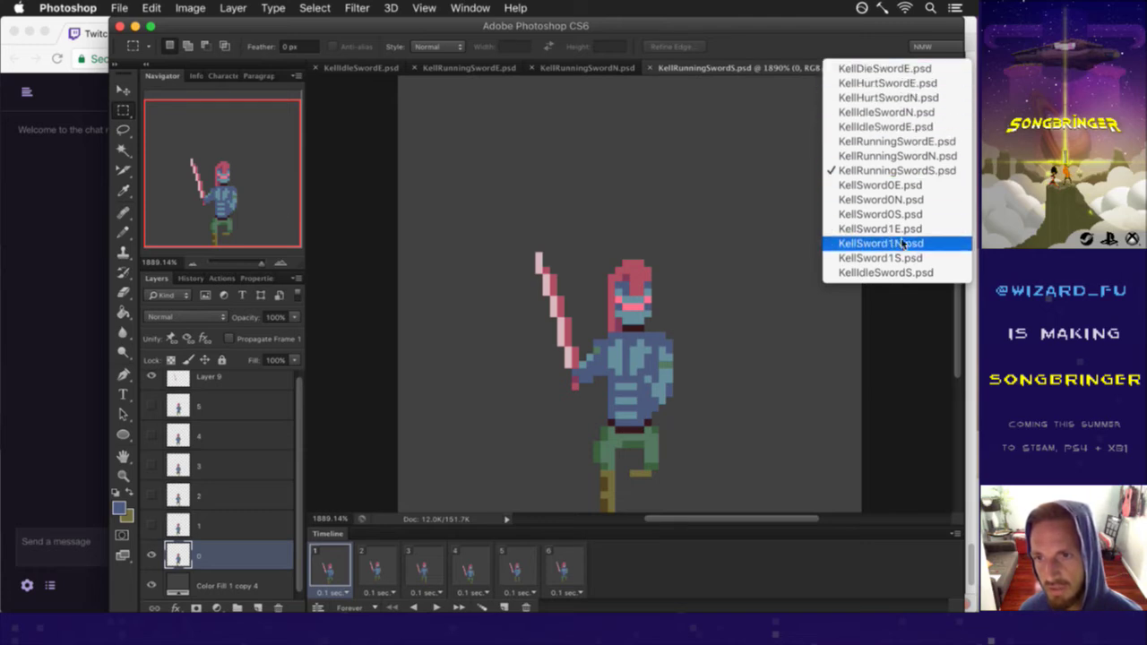
left_click(904, 318)
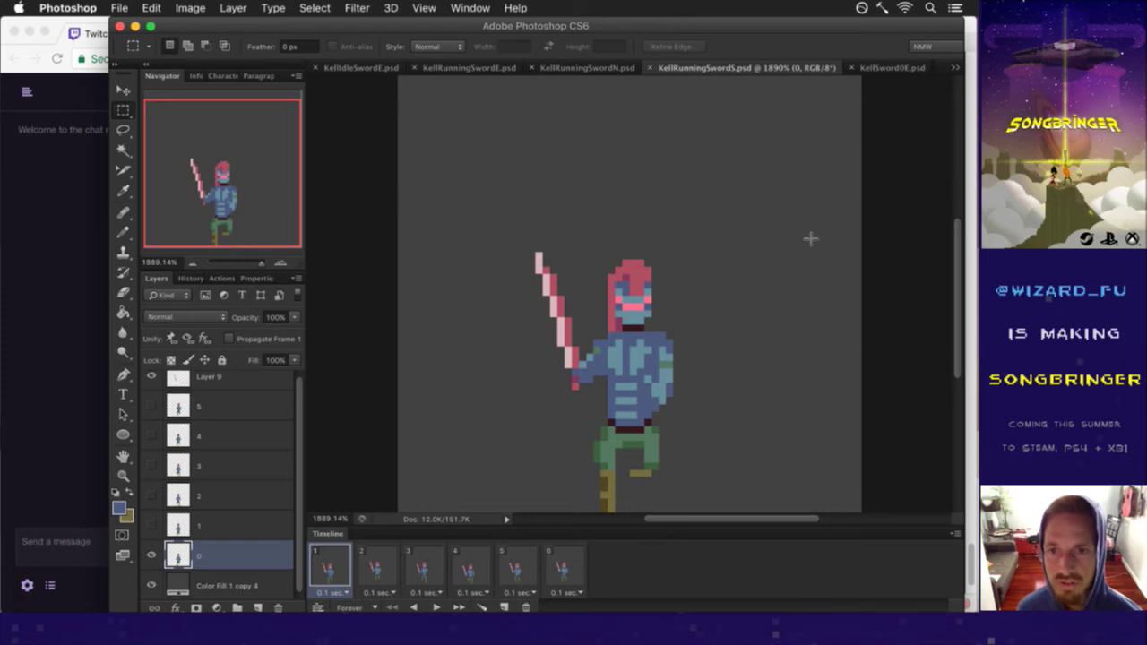
Step: Copy the whole canvas of layer 0 and paste it into KellSword0E.psd as a new layer
key("super+a")
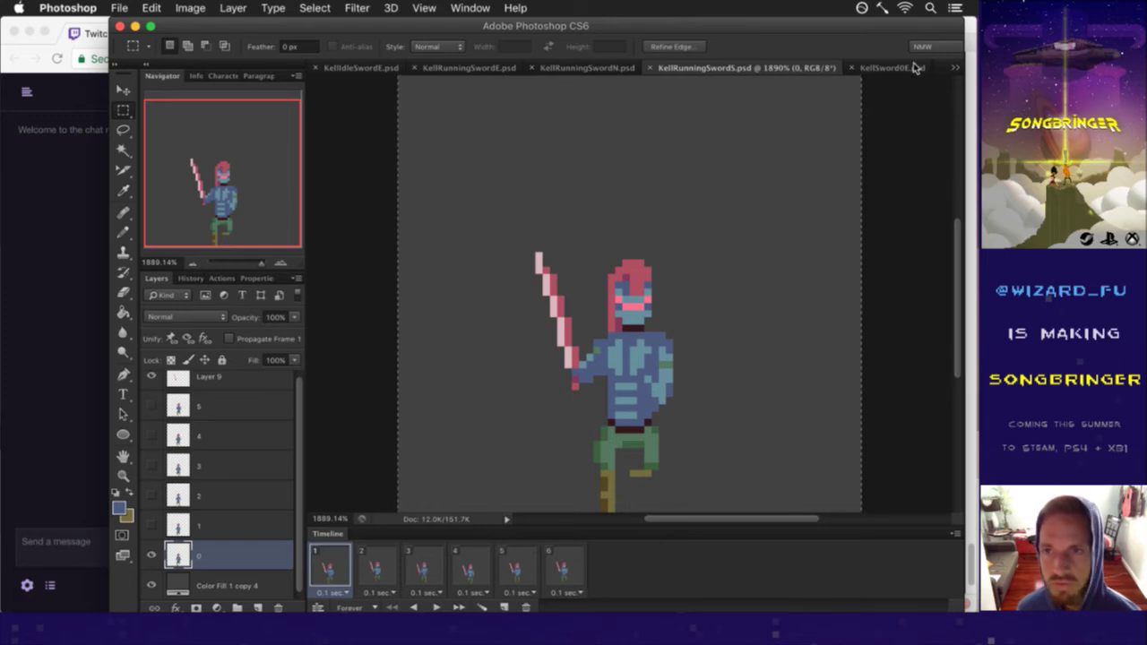
left_click(955, 69)
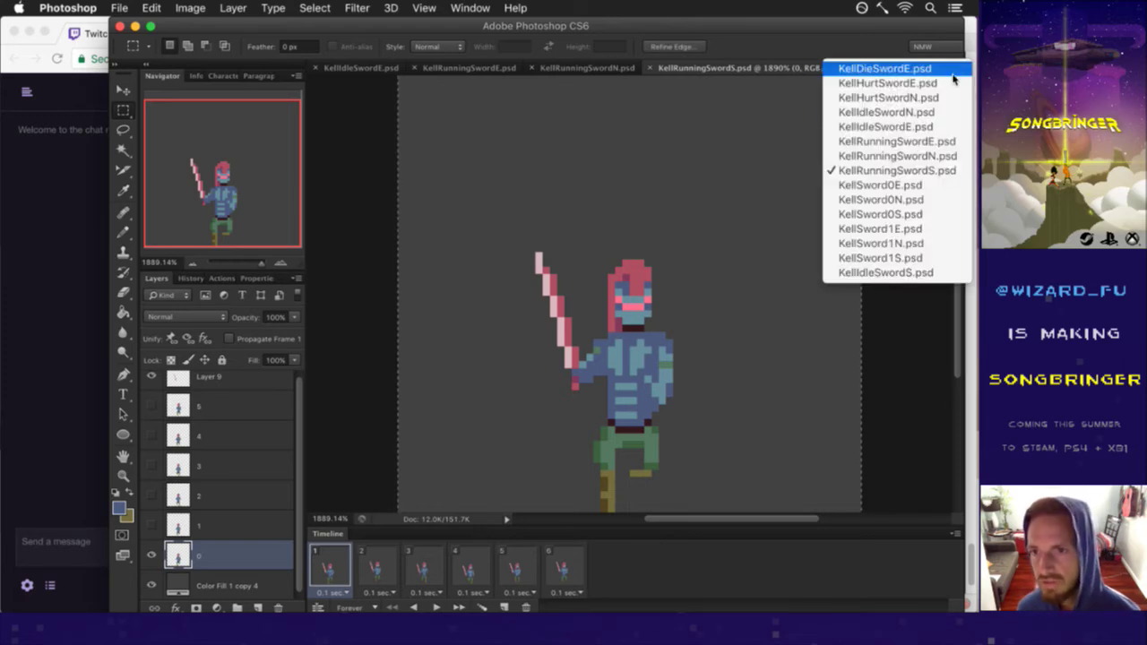
left_click(921, 186)
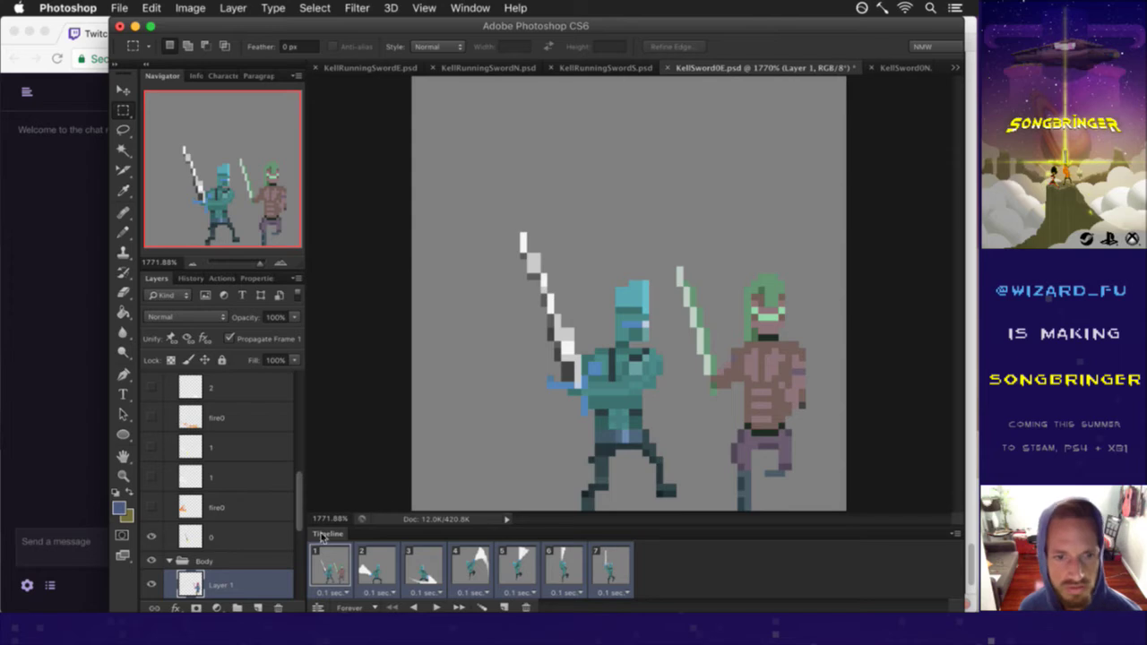
Step: Ungroup the Sword layer group in KellSword0E.psd
left_click_drag(296, 495, 302, 351)
left_click_drag(228, 387, 279, 608)
right_click(243, 373)
key("Escape")
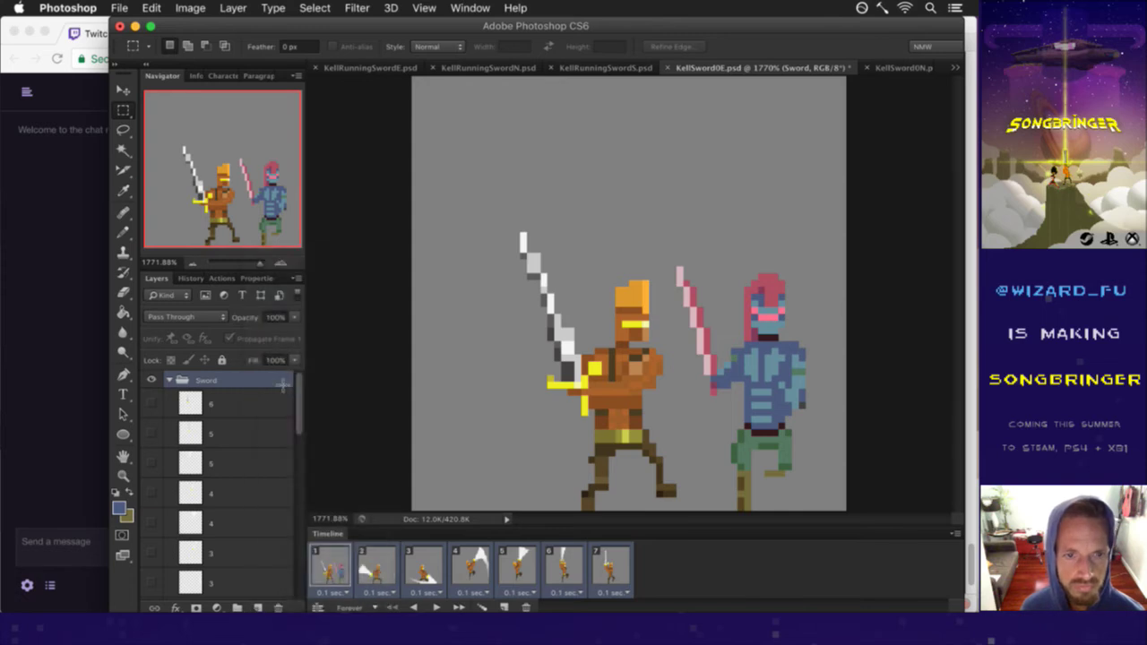
Step: Ungroup the Body layer group so its frames stand as separate layers
left_click_drag(302, 398, 301, 524)
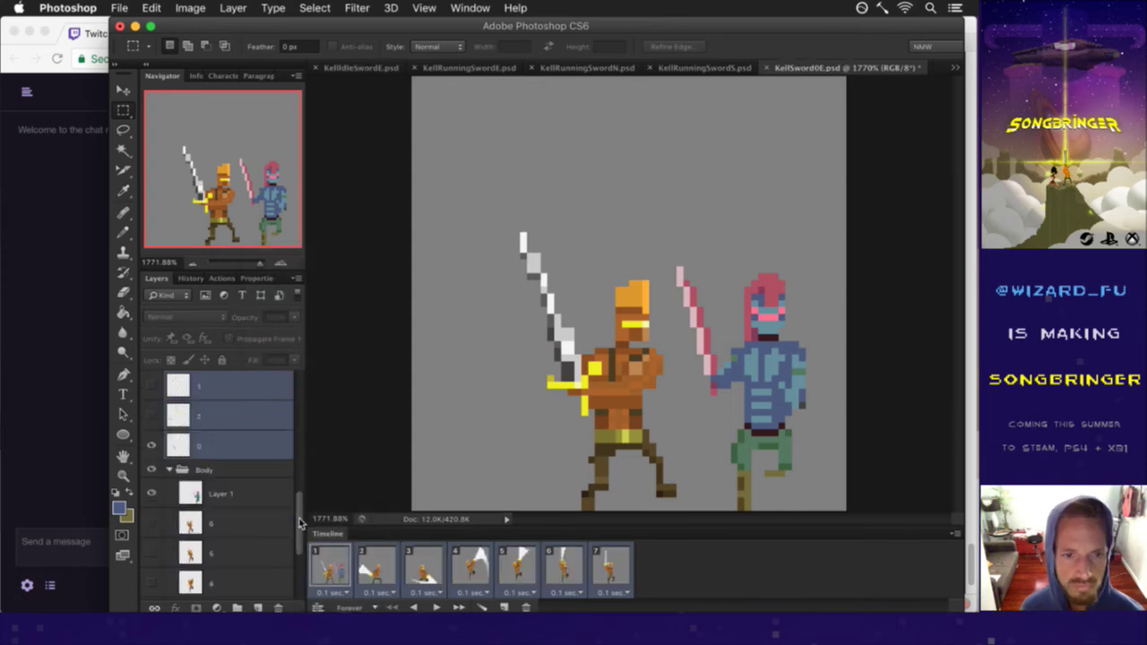
left_click(256, 464)
right_click(257, 464)
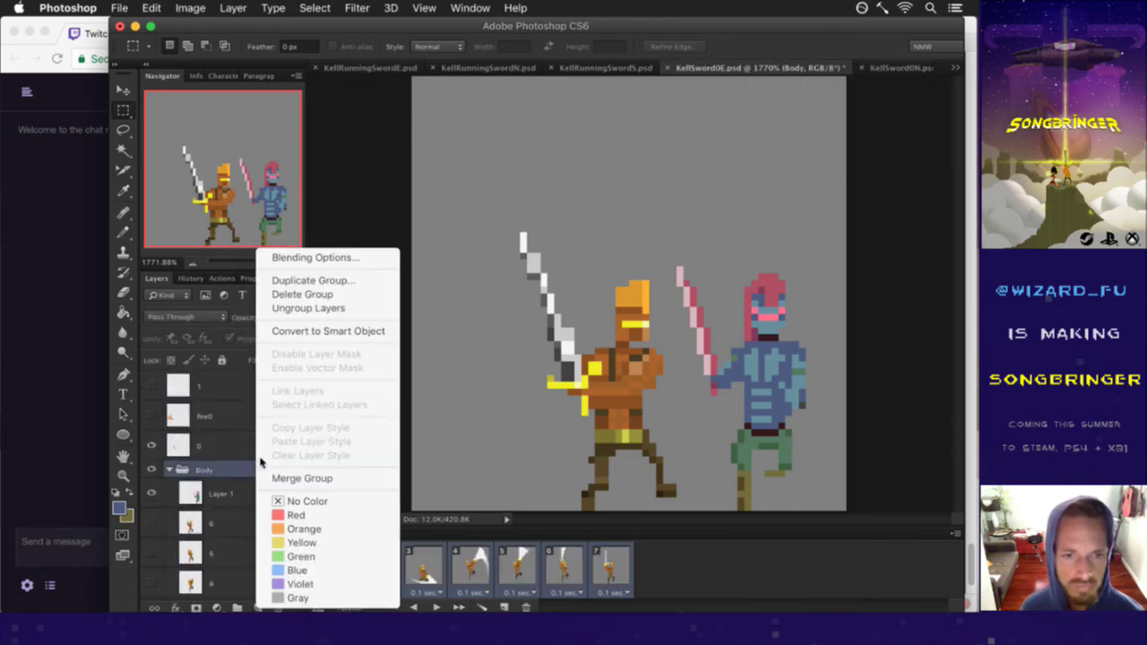
left_click(309, 309)
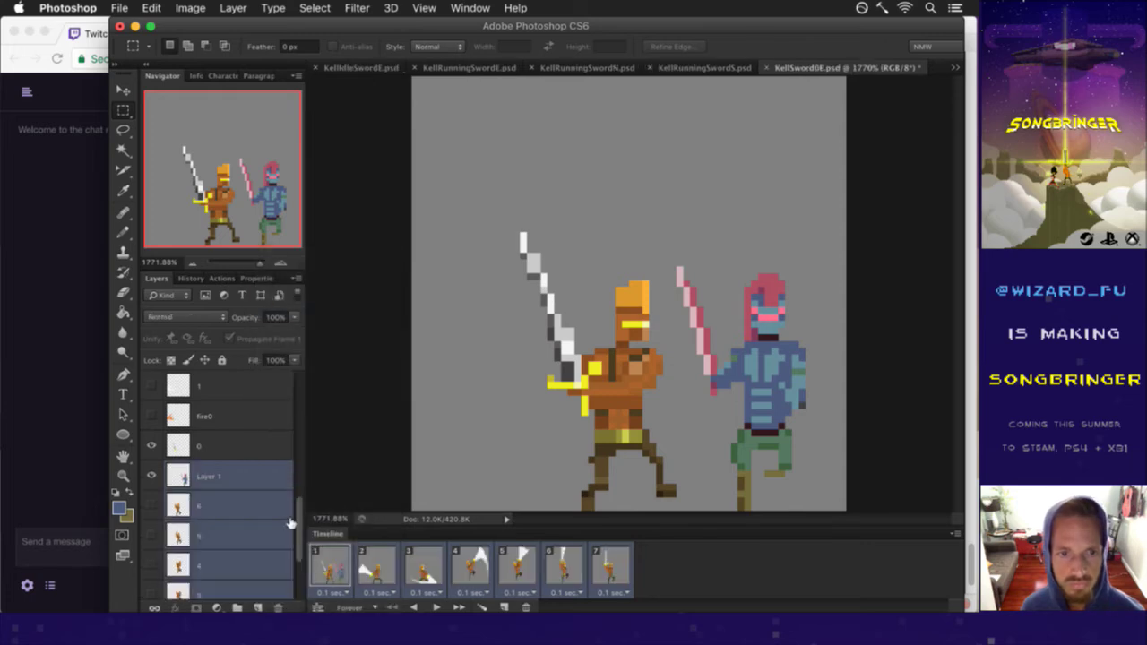
Step: Darken the Color Fill 1 copy 4 background layer to a dark neutral gray
left_click_drag(296, 525, 303, 558)
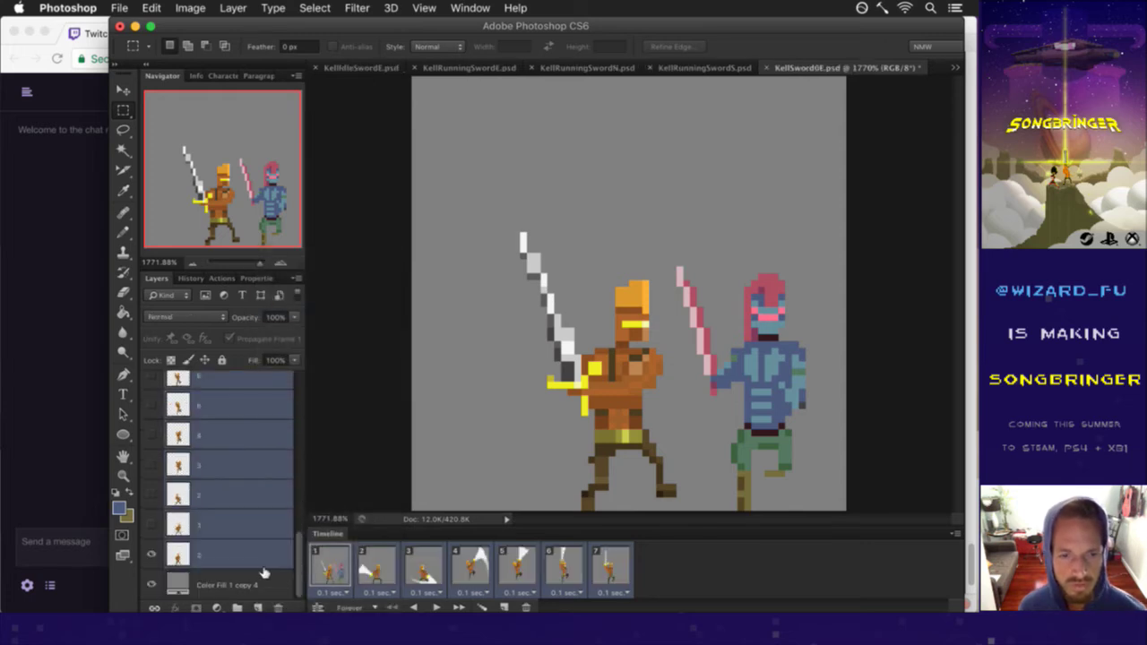
left_click(266, 575)
double_click(189, 579)
left_click_drag(332, 254, 333, 249)
left_click(475, 110)
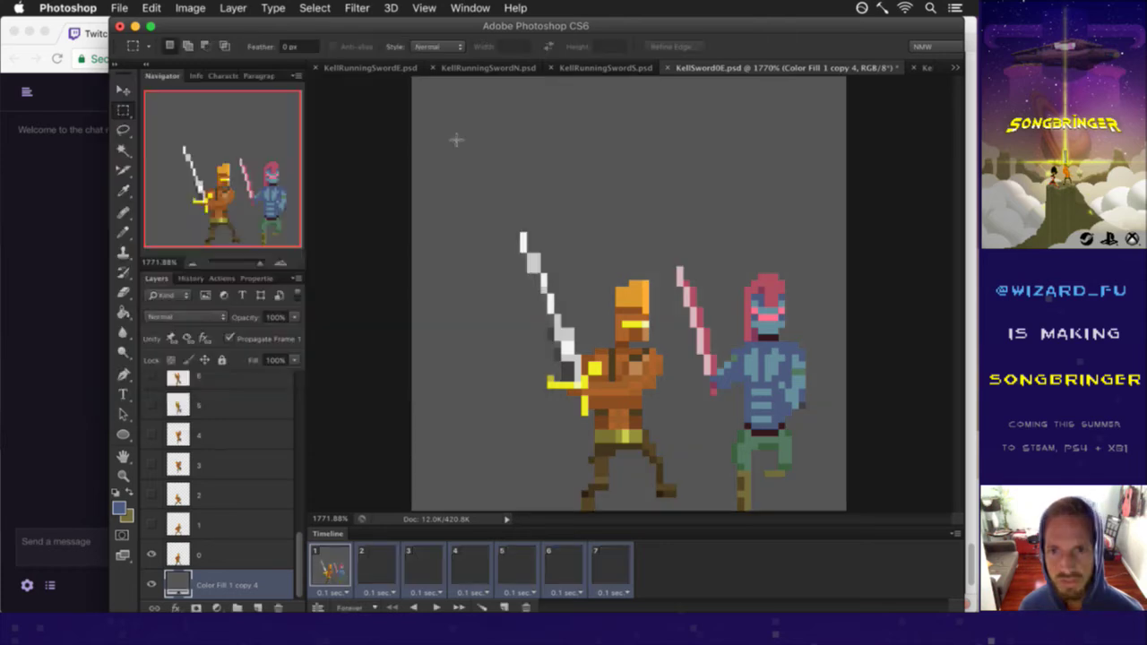
double_click(188, 583)
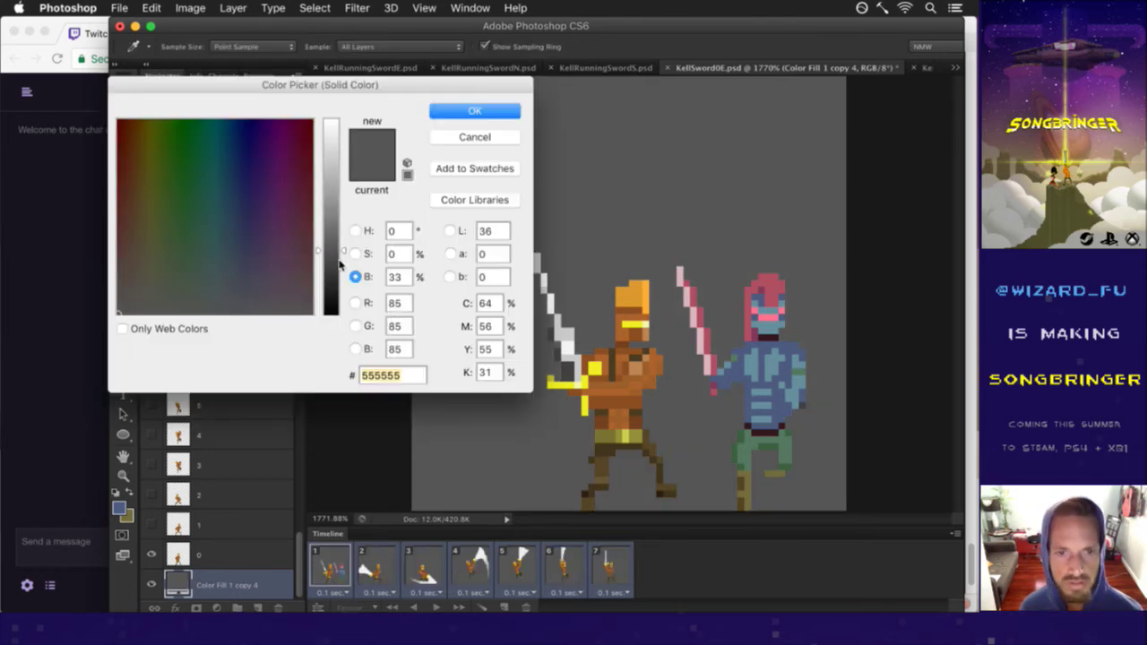
left_click_drag(334, 250, 333, 262)
left_click(459, 111)
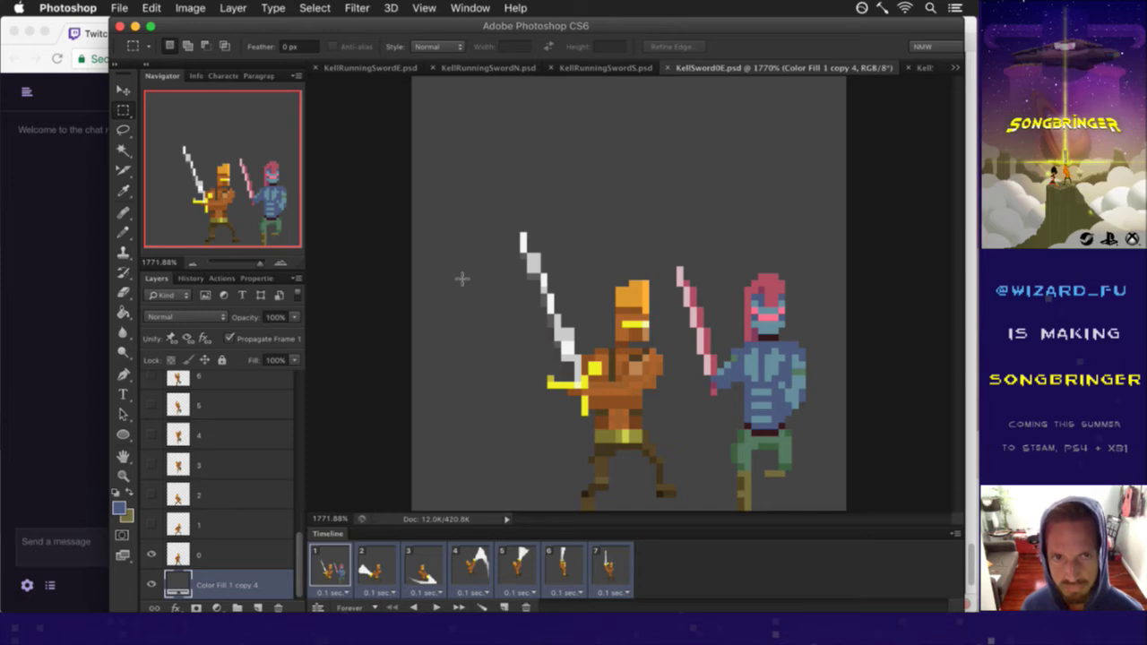
Step: Move the pasted character's Layer 1 down the layer stack to directly above body layer 0
left_click_drag(301, 567, 291, 496)
scroll(289, 495, "down", 3)
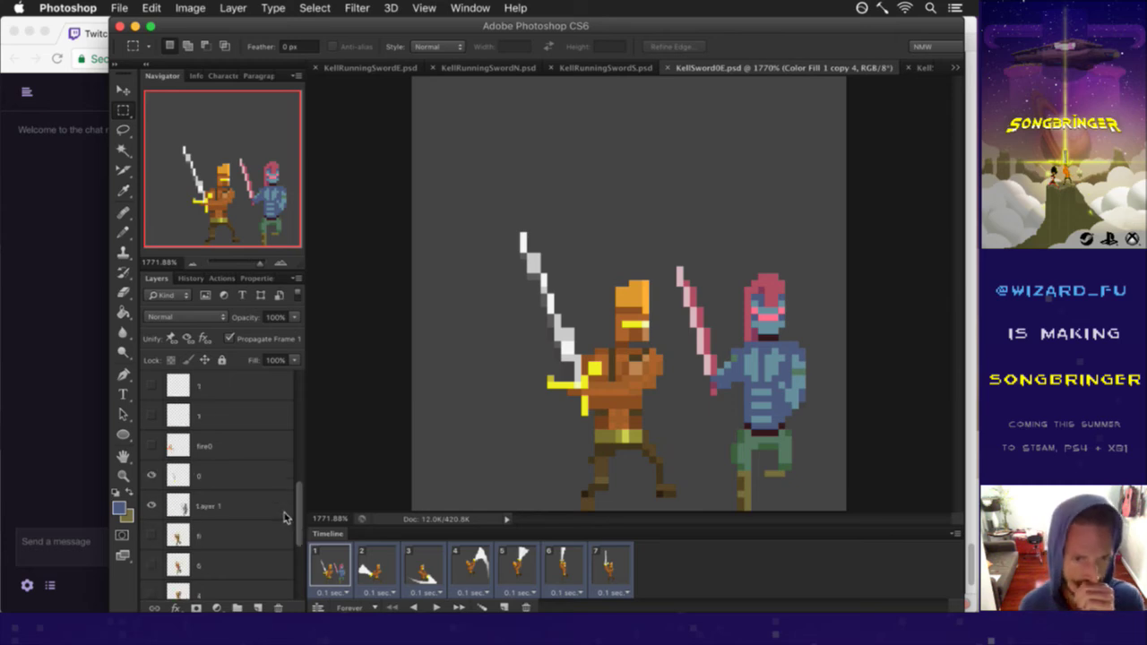
left_click(233, 506)
left_click_drag(301, 511, 305, 551)
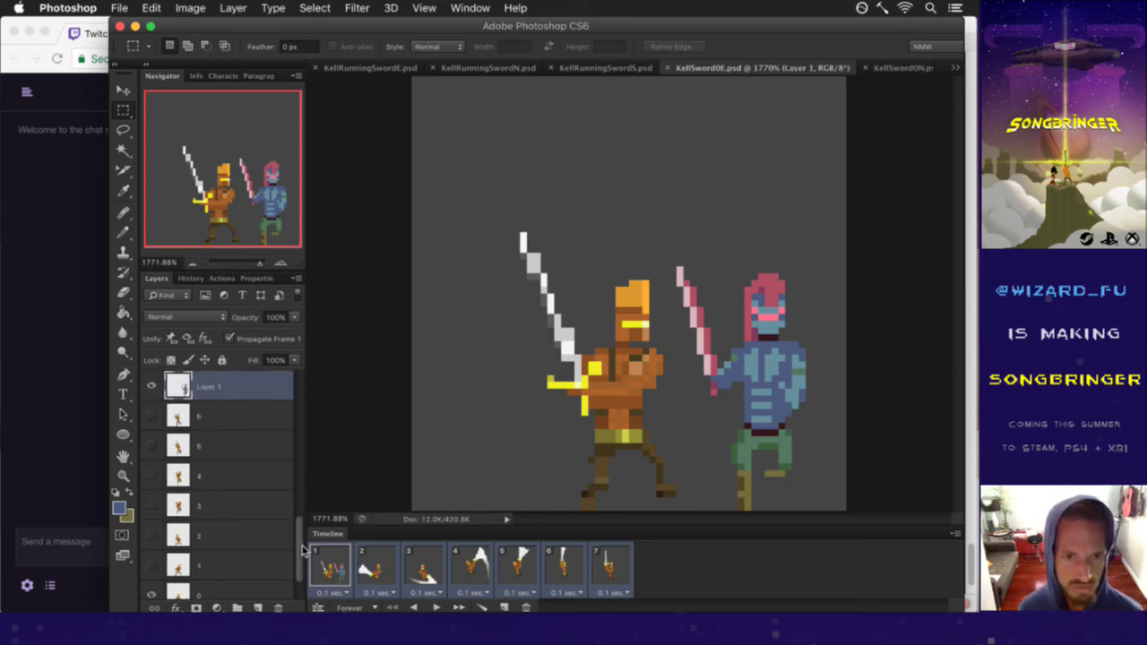
left_click_drag(203, 394, 215, 584)
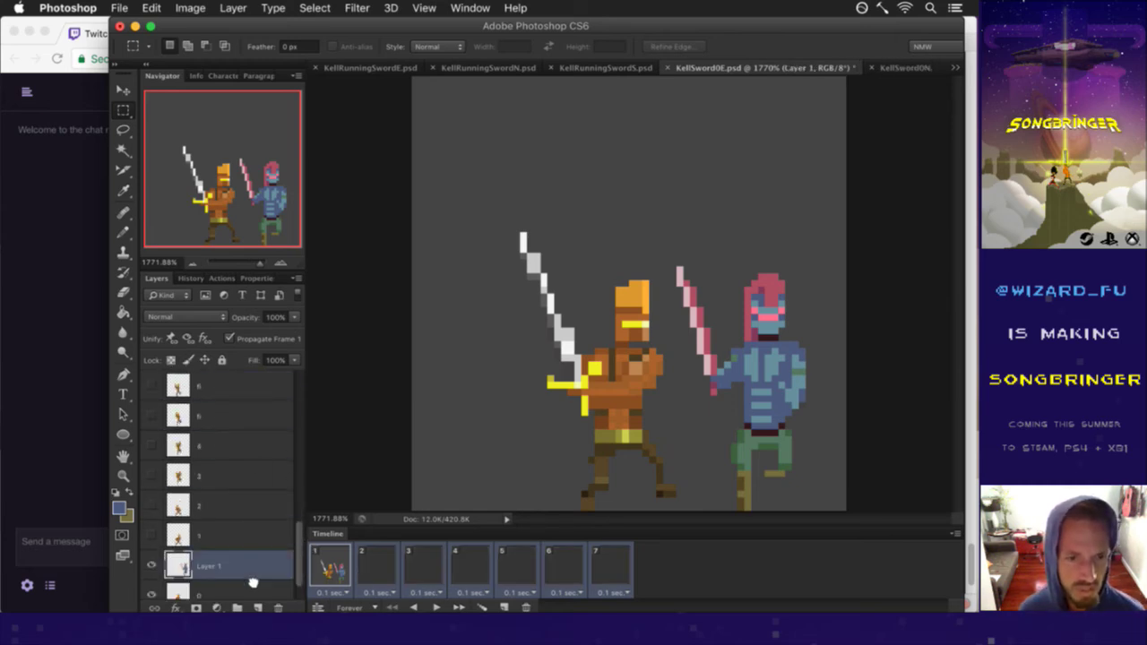
scroll(178, 525, "down", 2)
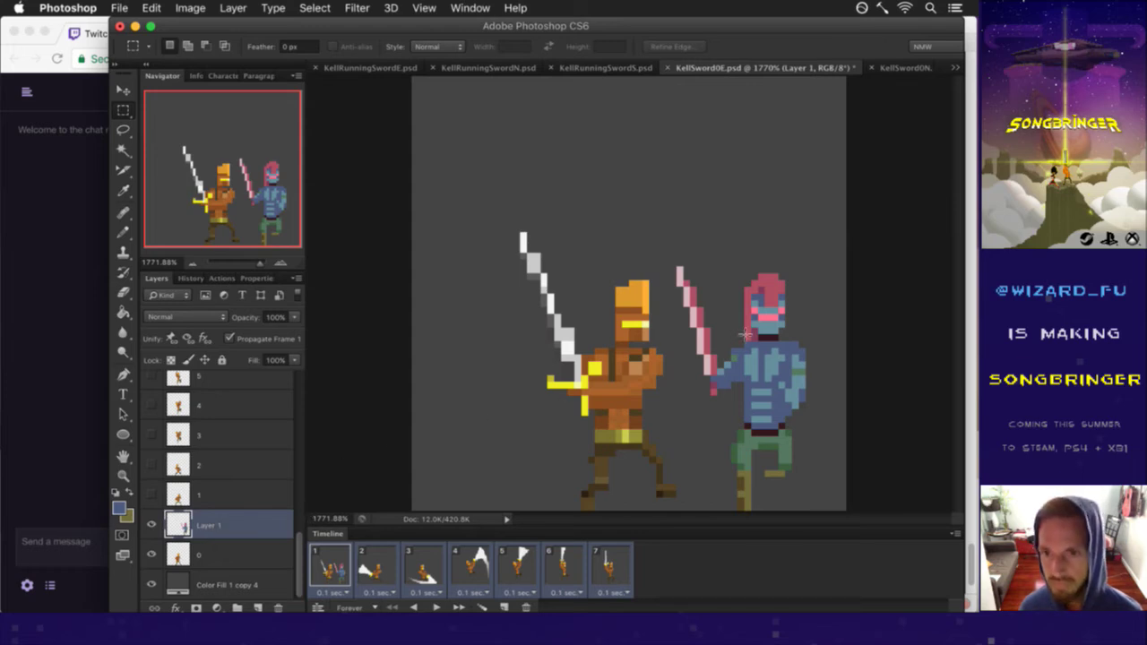
Step: Erase the light blue arm on the sword-free side of the blue character on Layer 1
key("v")
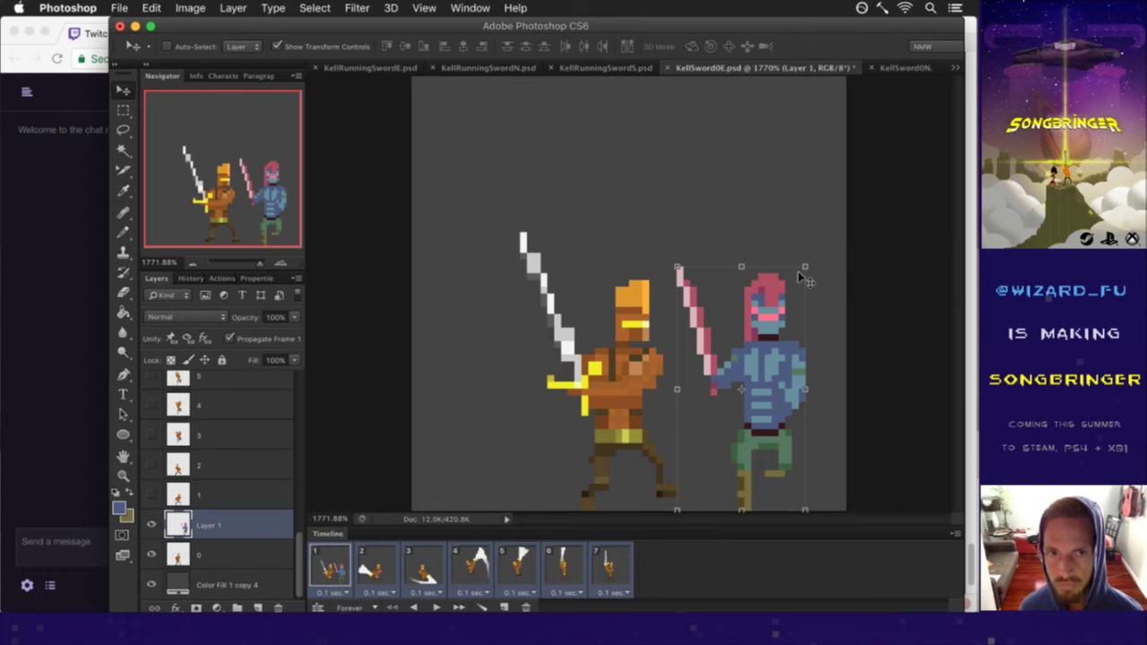
key("m")
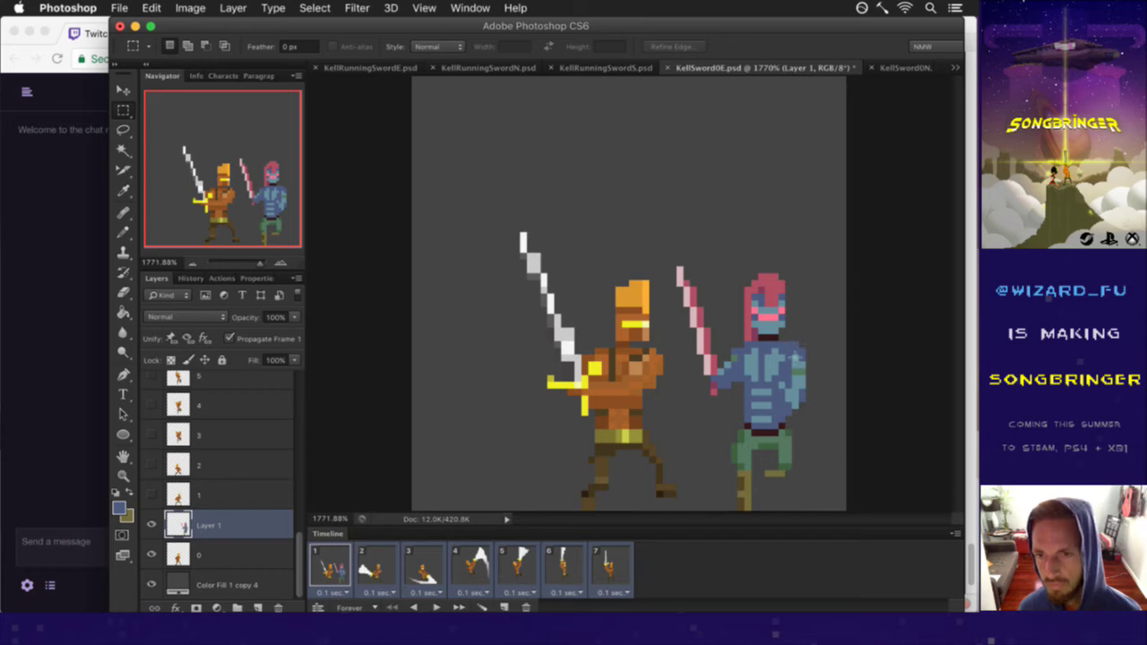
key("e")
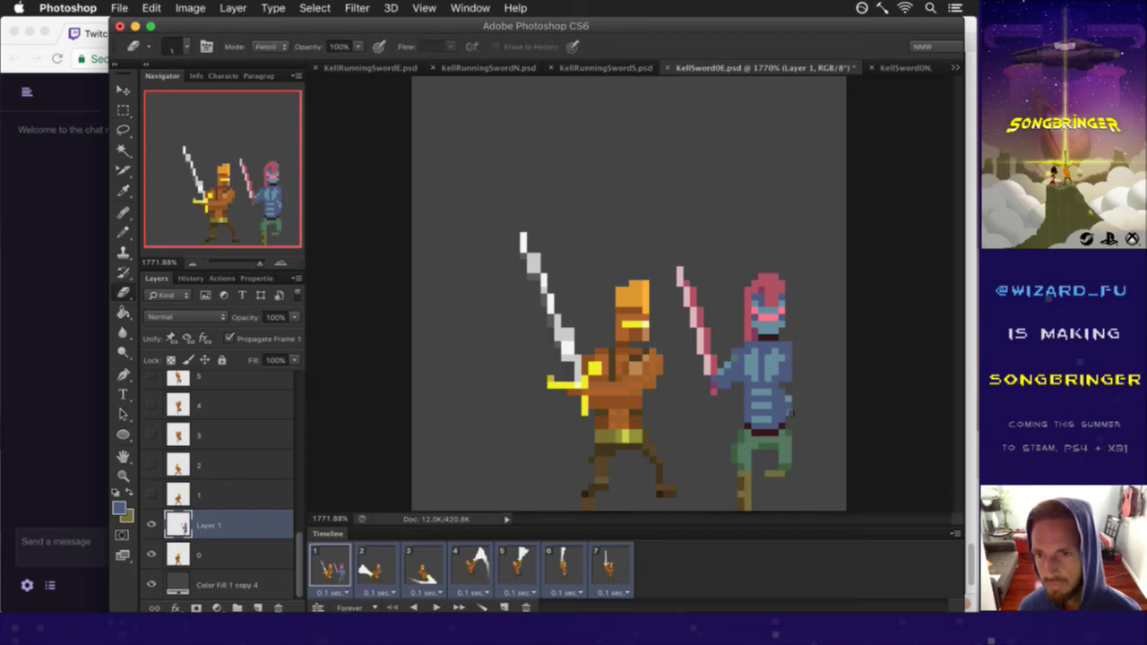
key("b")
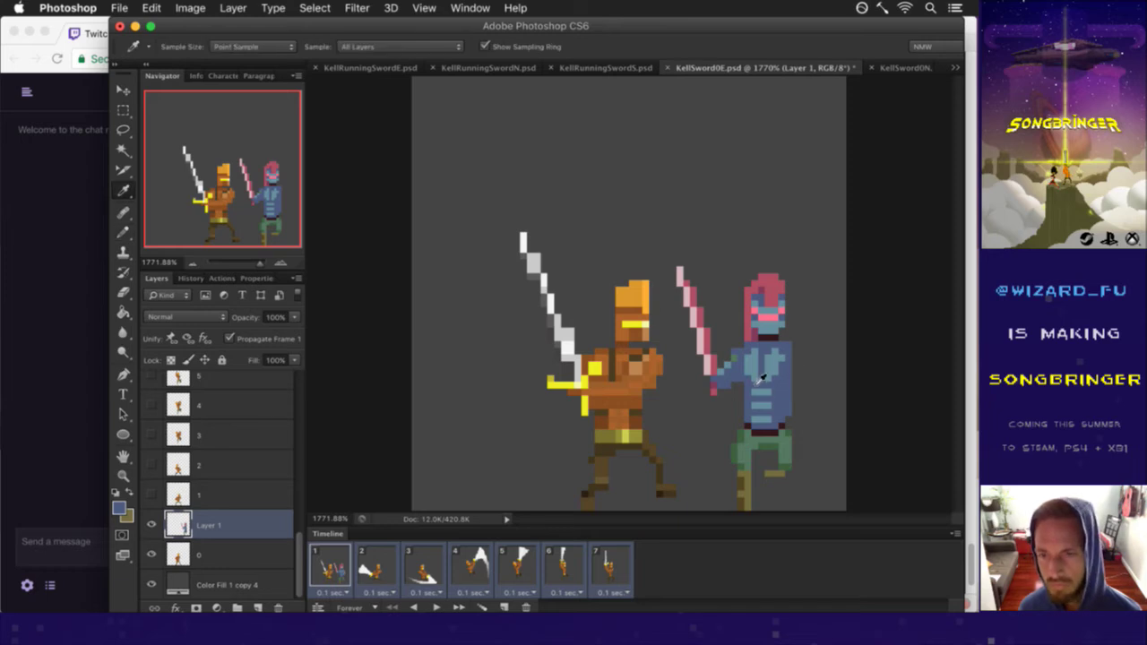
Step: Select the blue character's chest and abdomen and shift that area slightly away from the sword
key("m")
left_click_drag(746, 345, 778, 427)
key("v")
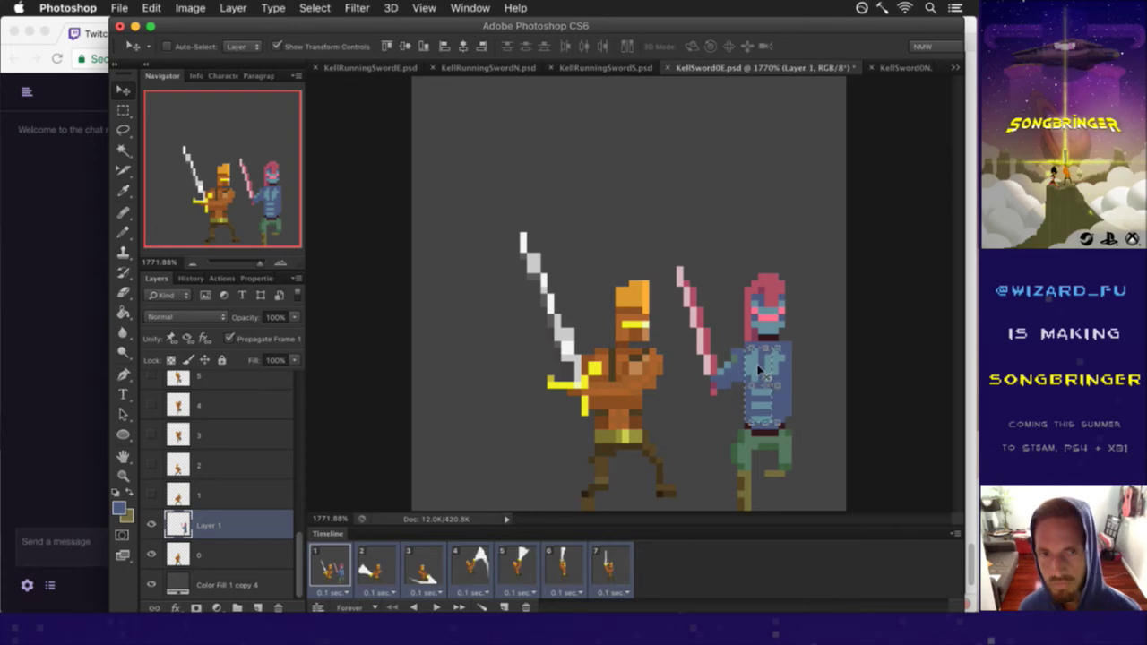
key("ctrl+d")
key("m")
key("b")
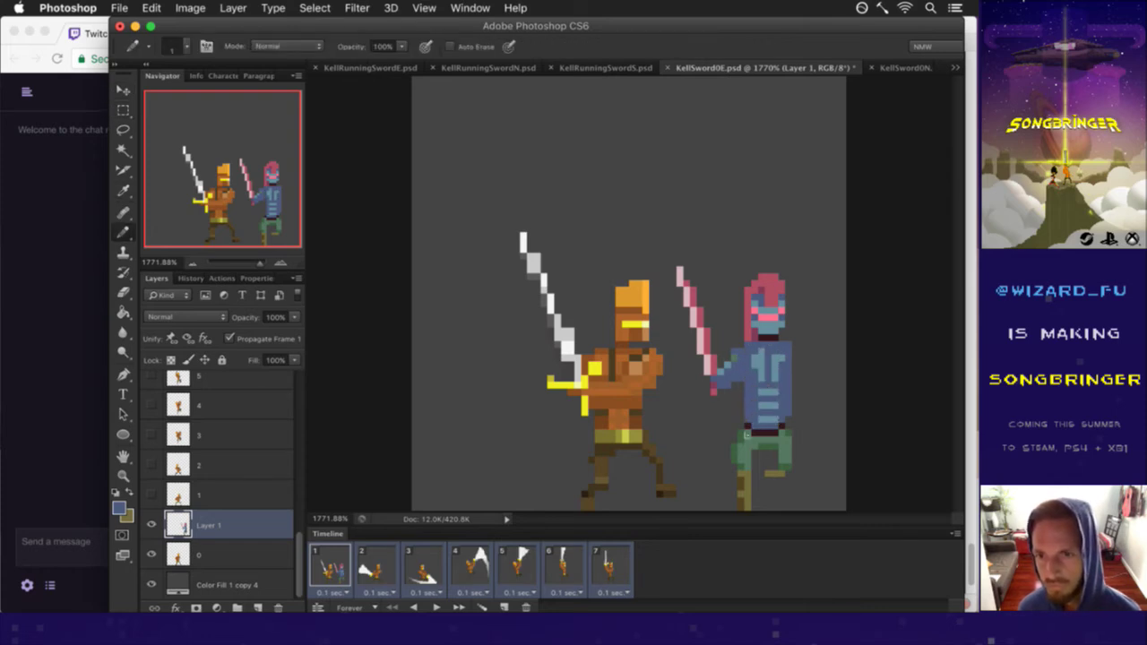
Step: Redraw the blue character's chest with the Pencil, using light blue for the muscles and darker blue for the dividing line
left_click(766, 379, "alt")
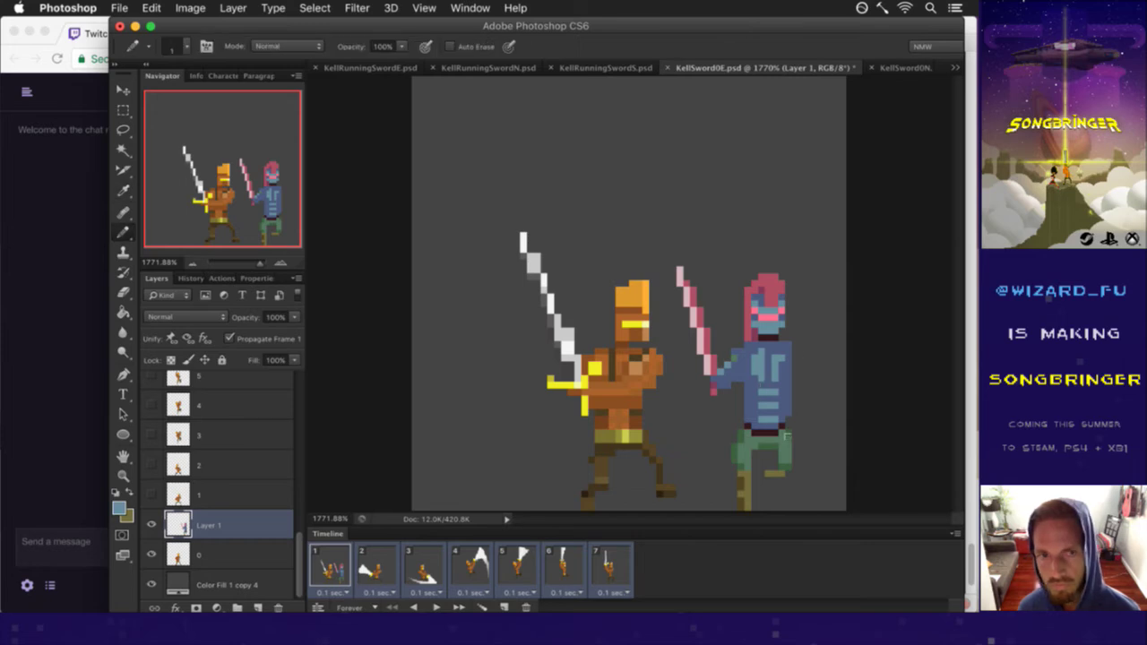
key("i")
key("b")
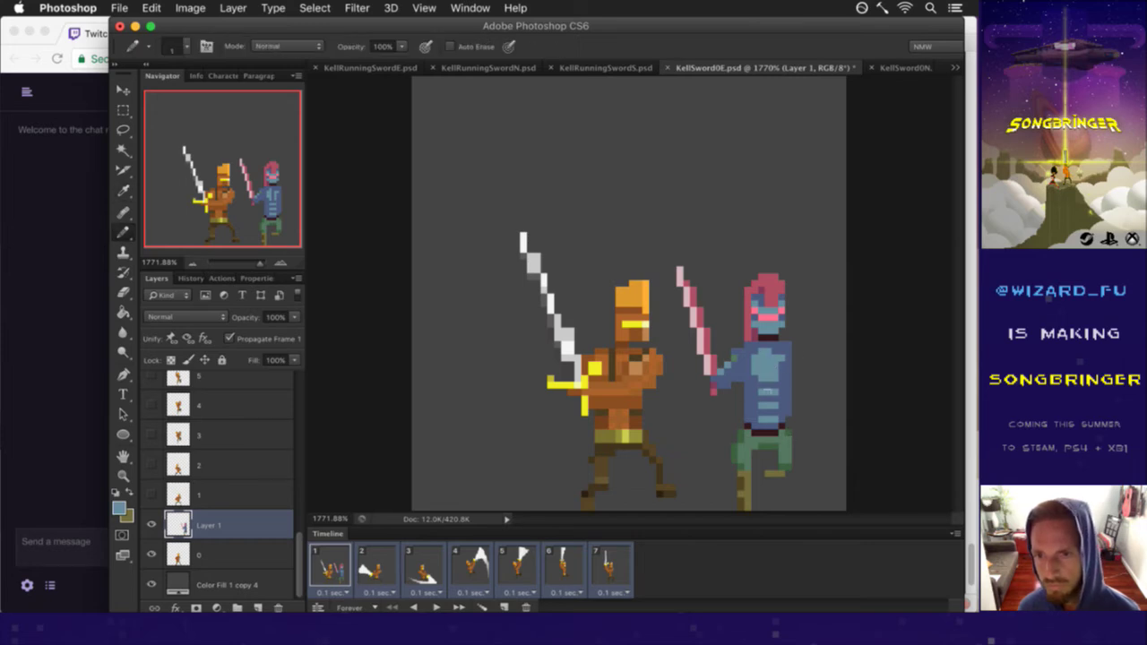
left_click(785, 386, "alt")
left_click(776, 371, "alt")
Step: Draw the blue character's arm on the sword-free side with the Pencil, using darker blues for the arm and light blue for the hand
mouse_move(781, 351)
left_mouse_down()
mouse_move(784, 394)
mouse_move(797, 367)
left_mouse_up()
left_click(792, 382, "alt")
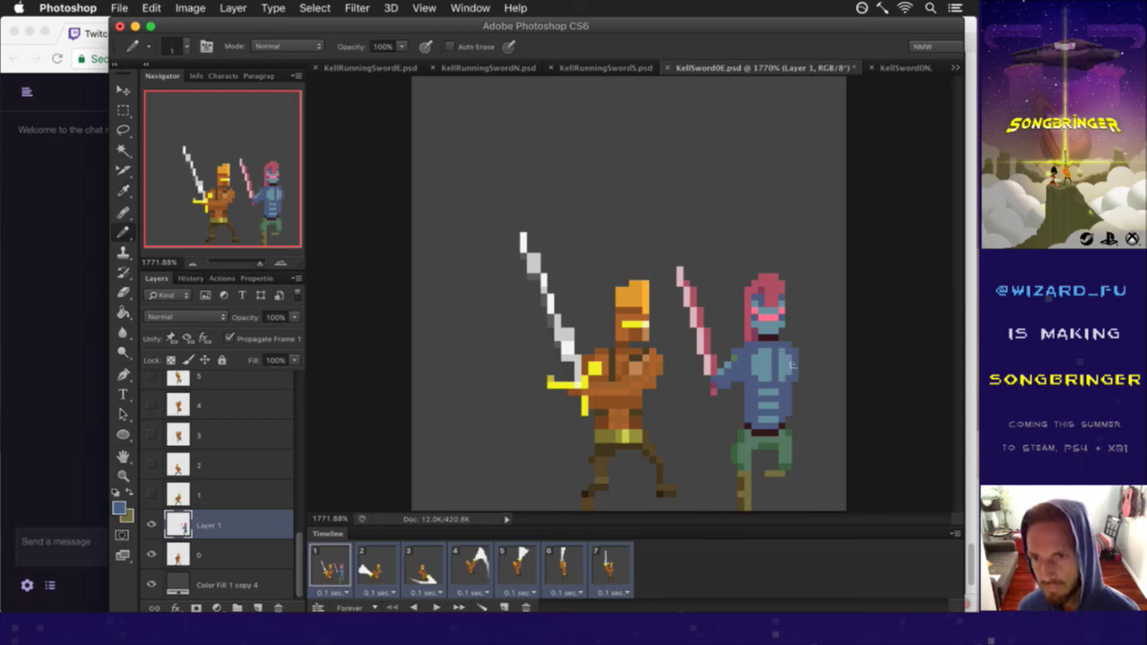
left_click(796, 386)
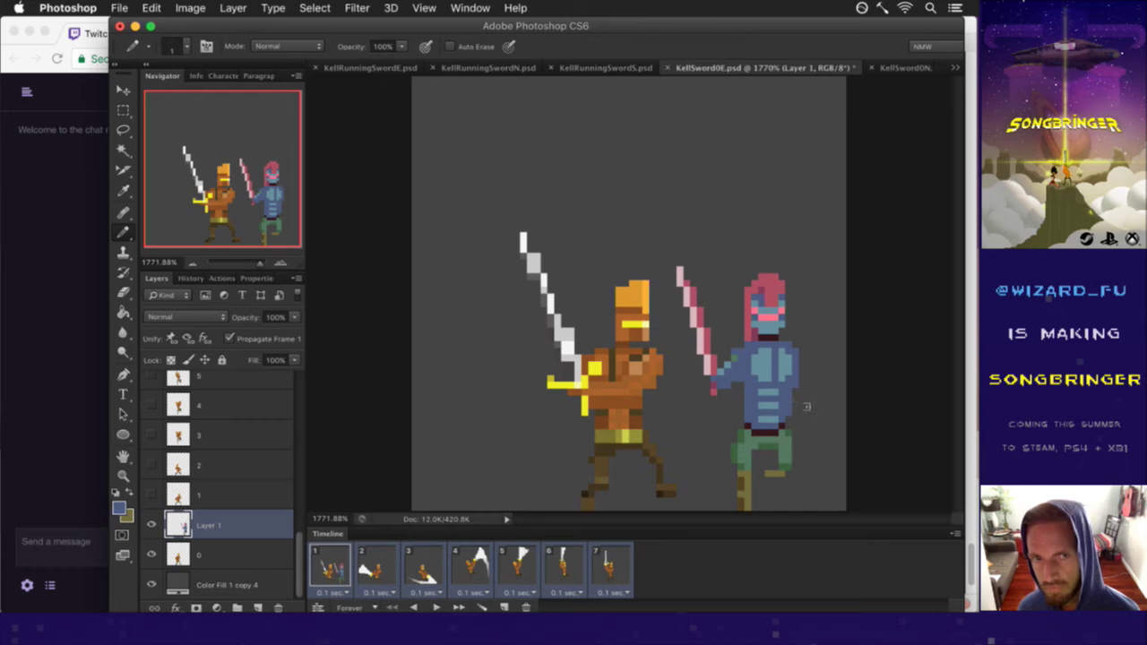
left_click(802, 398)
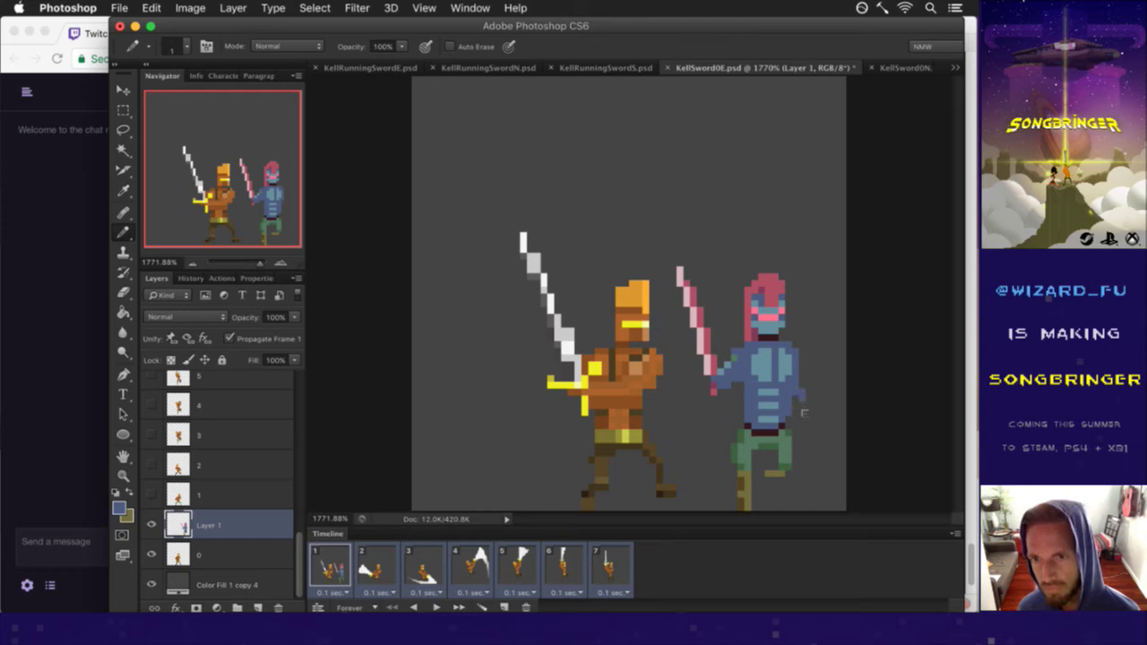
left_click(795, 412, "alt")
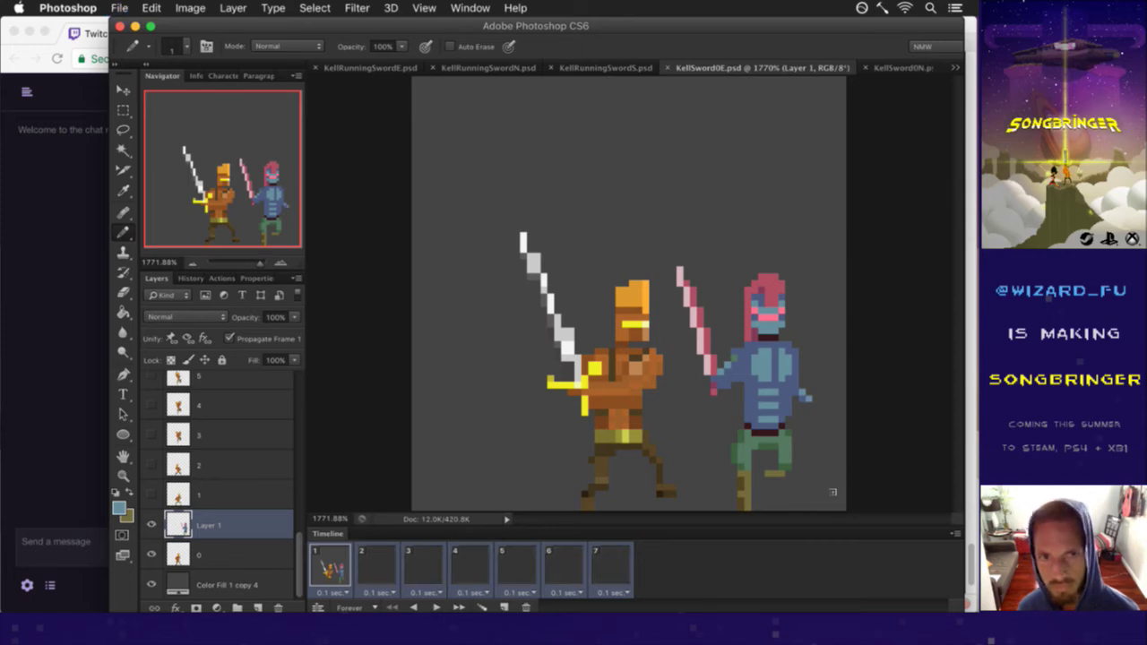
Step: Select the blue character's head and shift it one pixel away from the sword, then clear the selection
key("i")
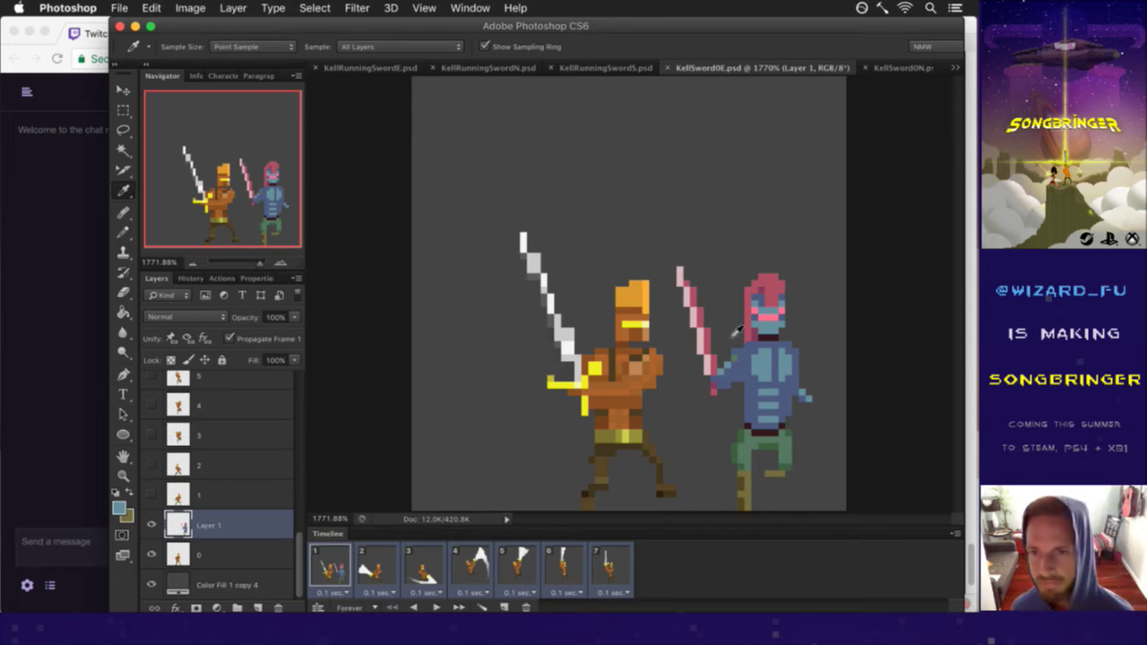
key("m")
left_click_drag(738, 267, 789, 341)
key("v")
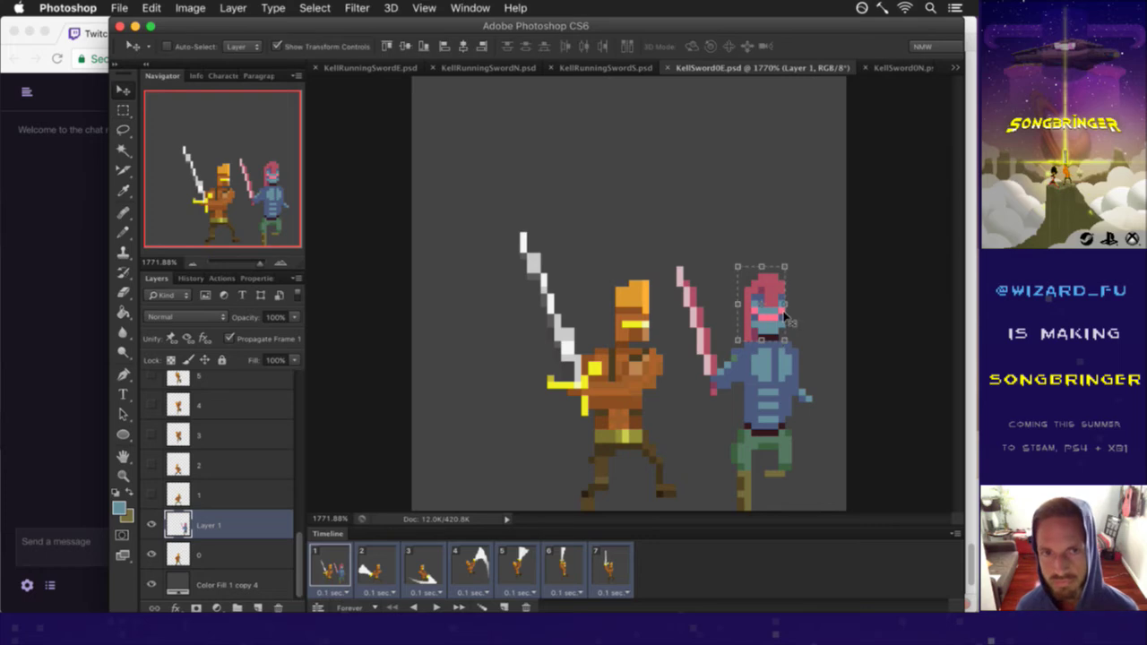
key("Right")
key("m")
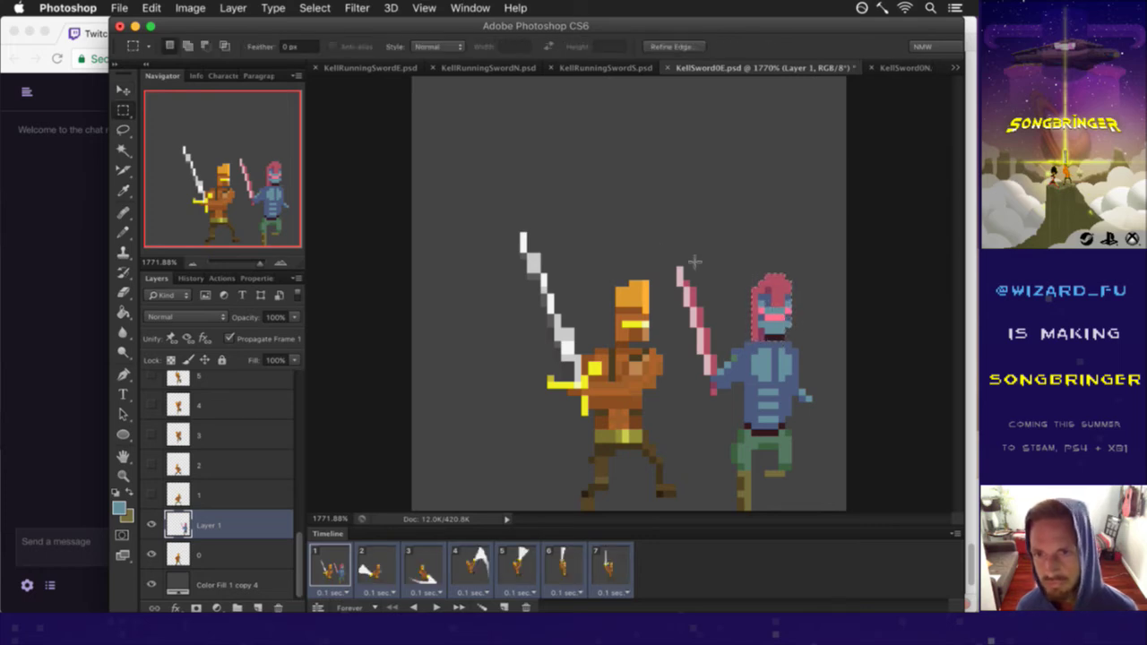
key("ctrl+d")
Step: Retouch the blue character's face and visor with the Pencil in sampled pink, light blue and darker blue, and save the document
key("b")
left_click(789, 328, "alt")
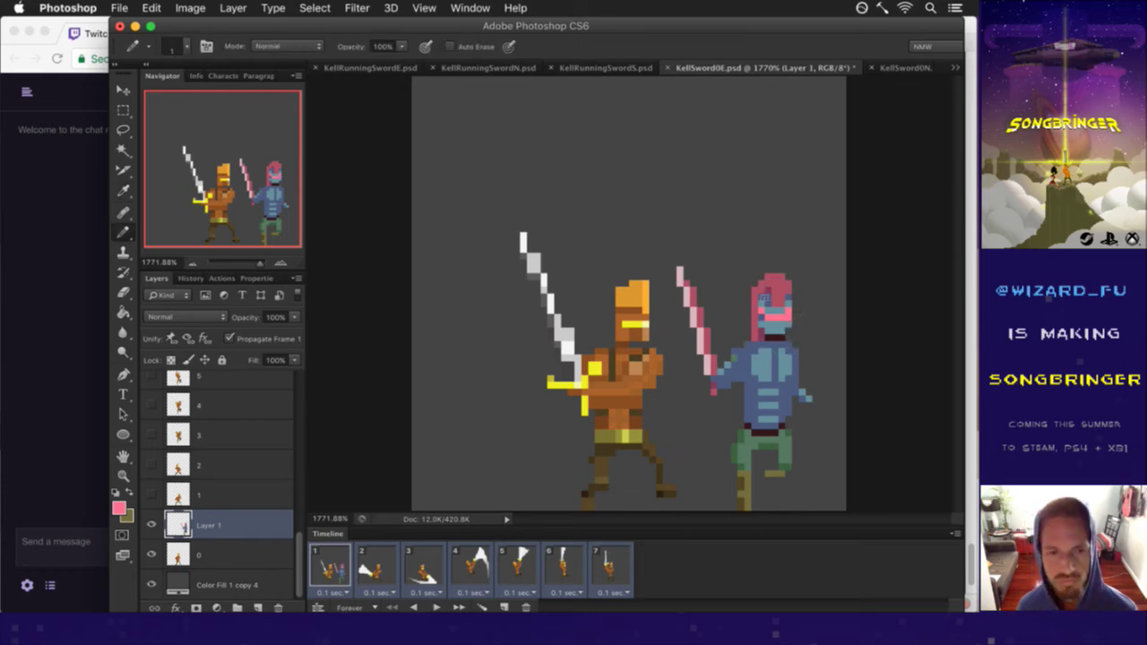
left_click(798, 314, "alt")
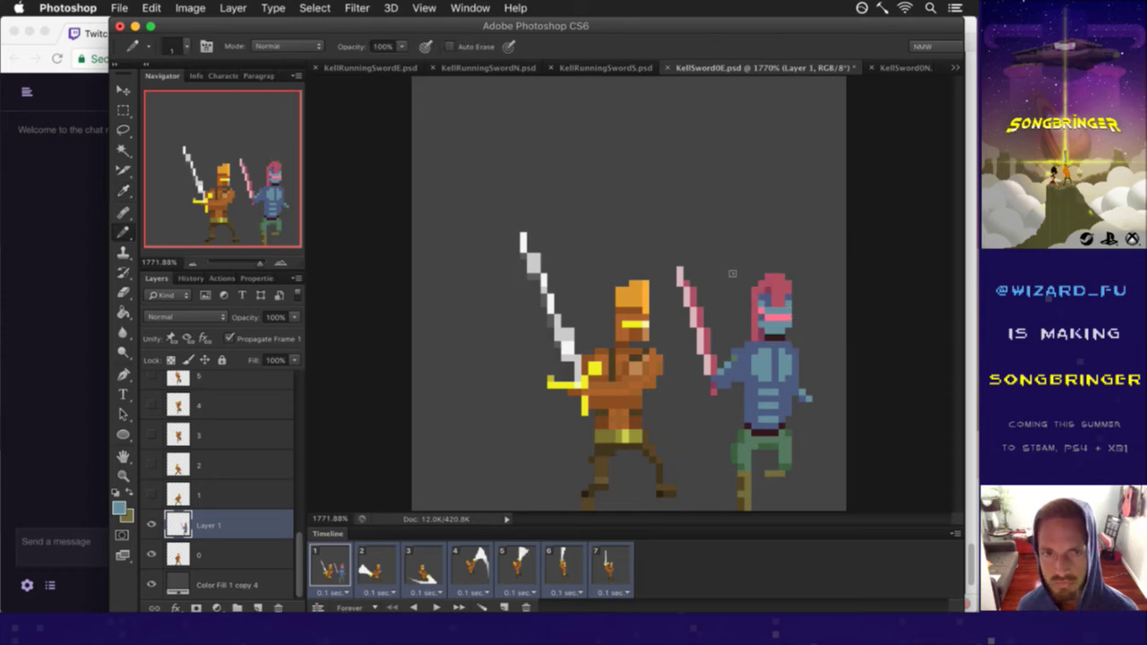
left_click(769, 323, "alt")
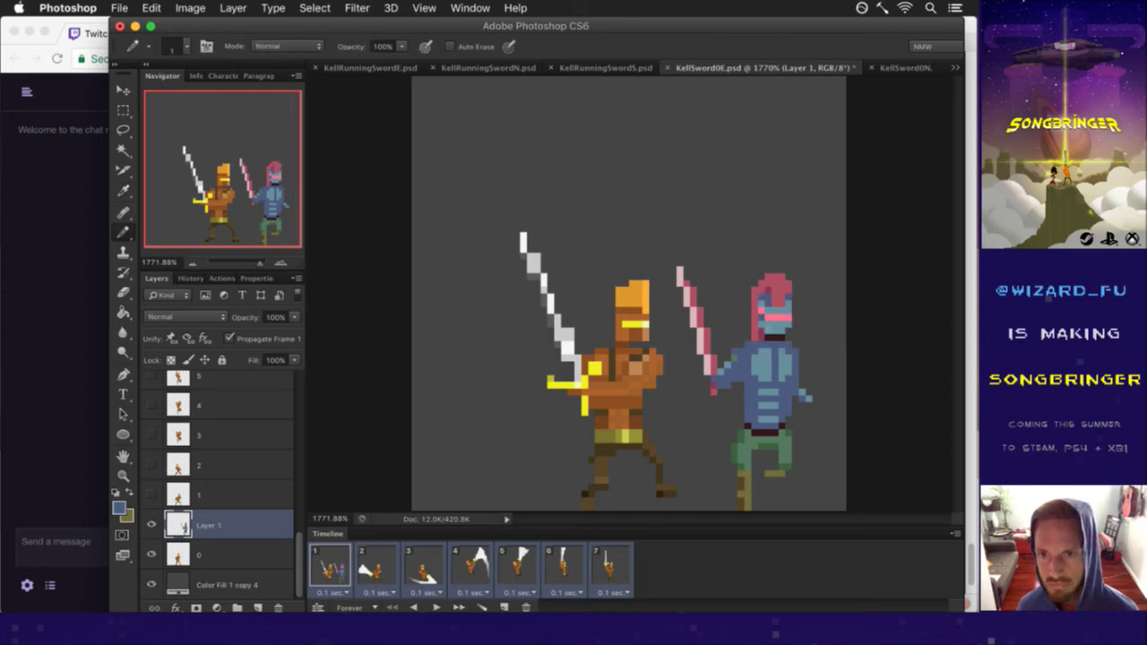
key("alt")
left_click(770, 313, "alt")
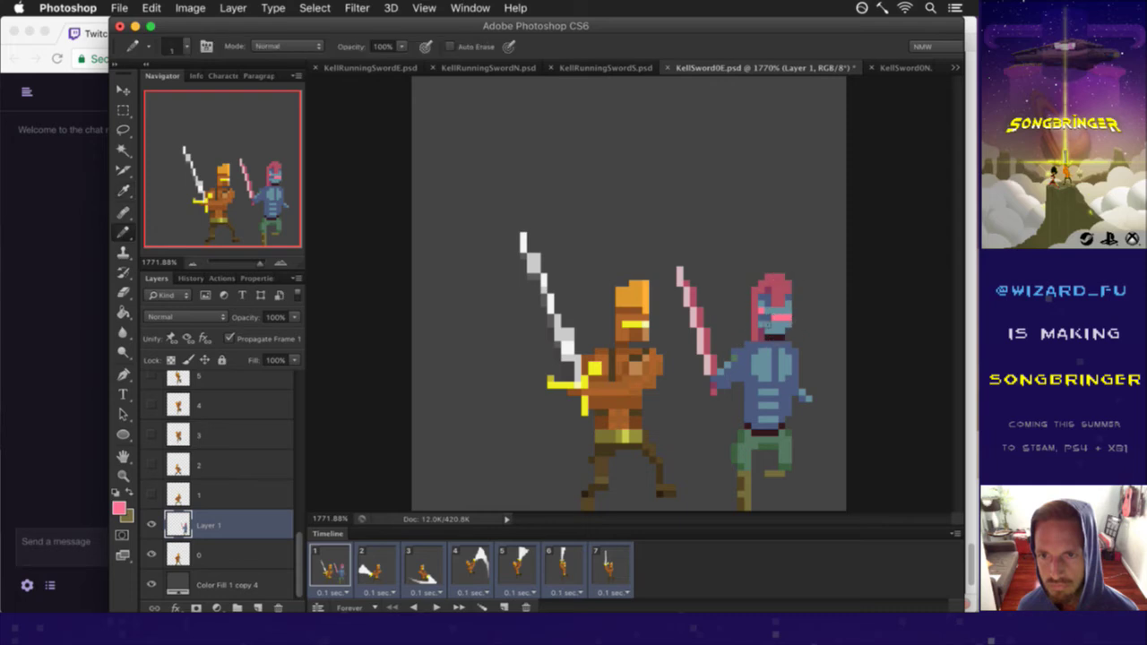
left_click(768, 313, "alt")
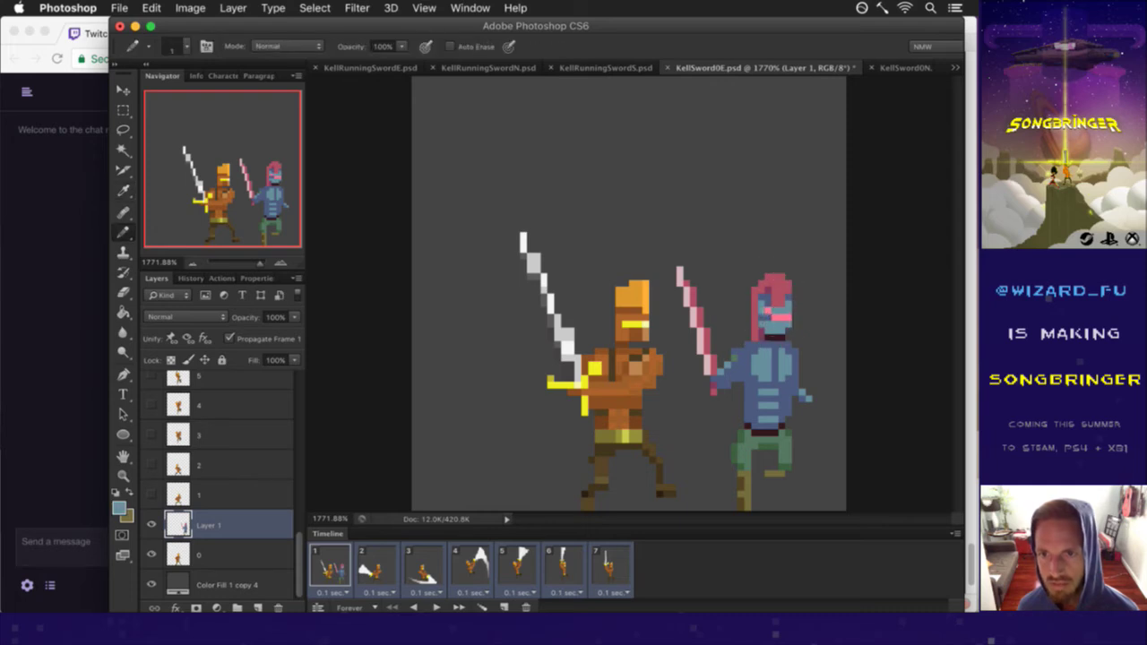
key("super+s")
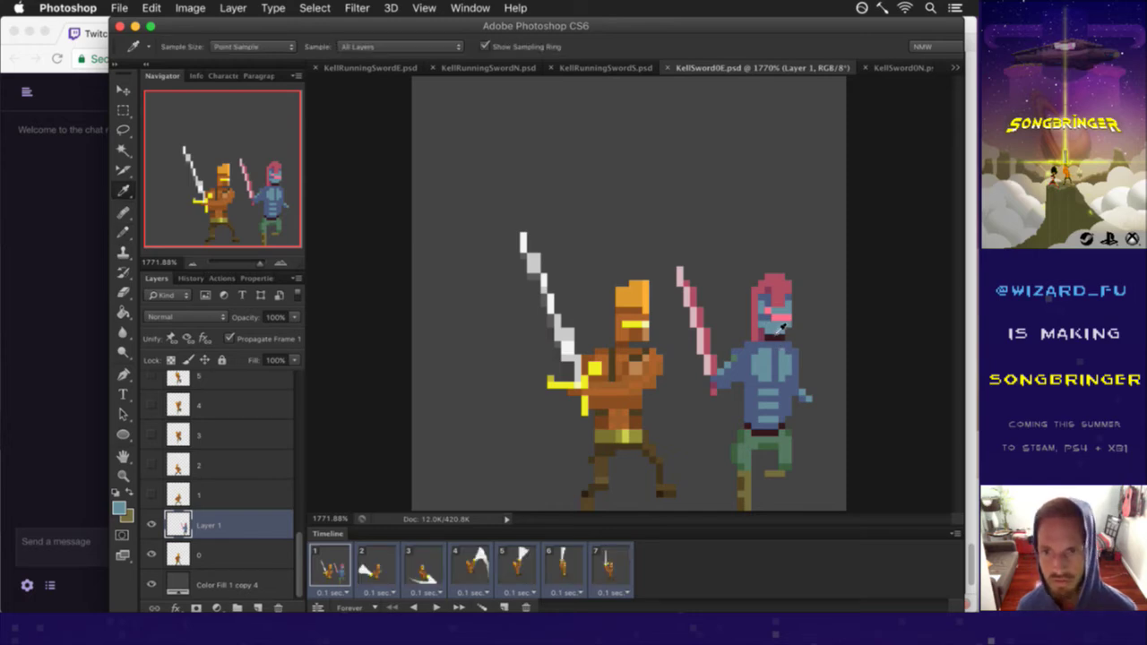
Step: Reshape the hair around the blue character's face in dark pink, shade the face in dark and light blue, and save
left_click(764, 304, "alt")
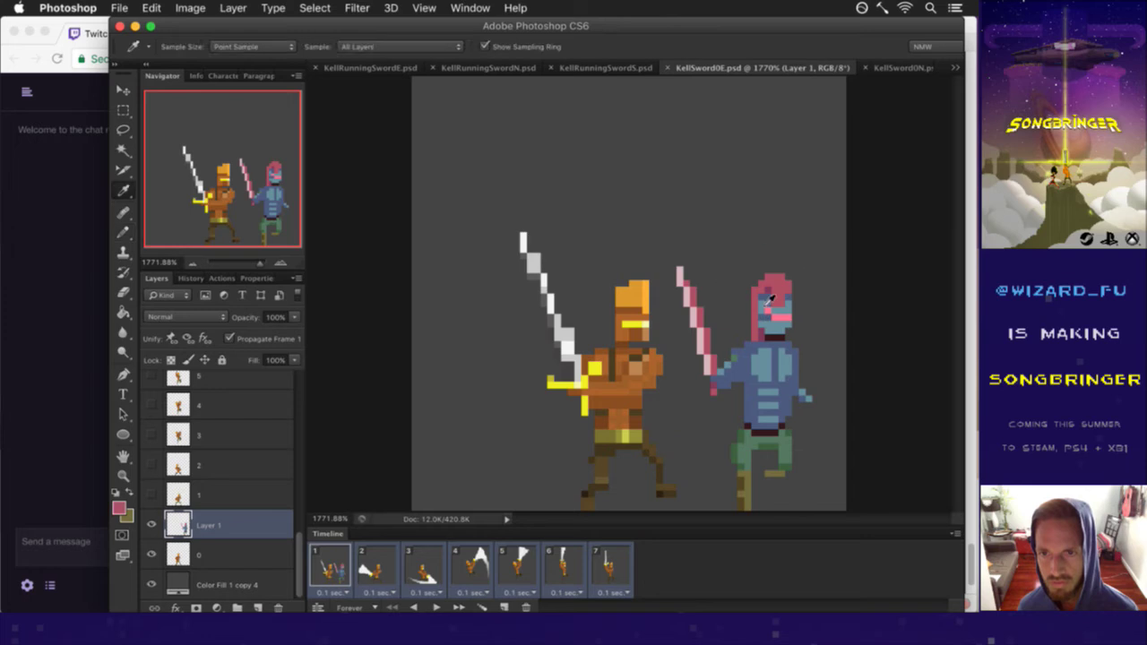
left_click(760, 358)
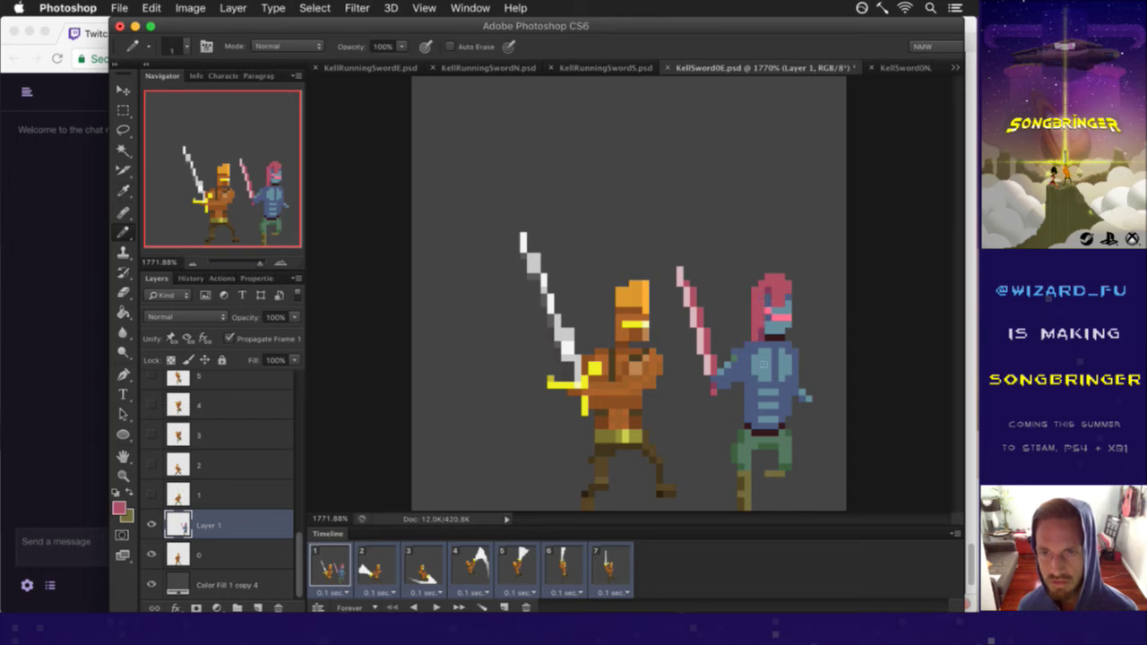
left_click(774, 304, "alt")
key("alt")
left_click(778, 307, "alt")
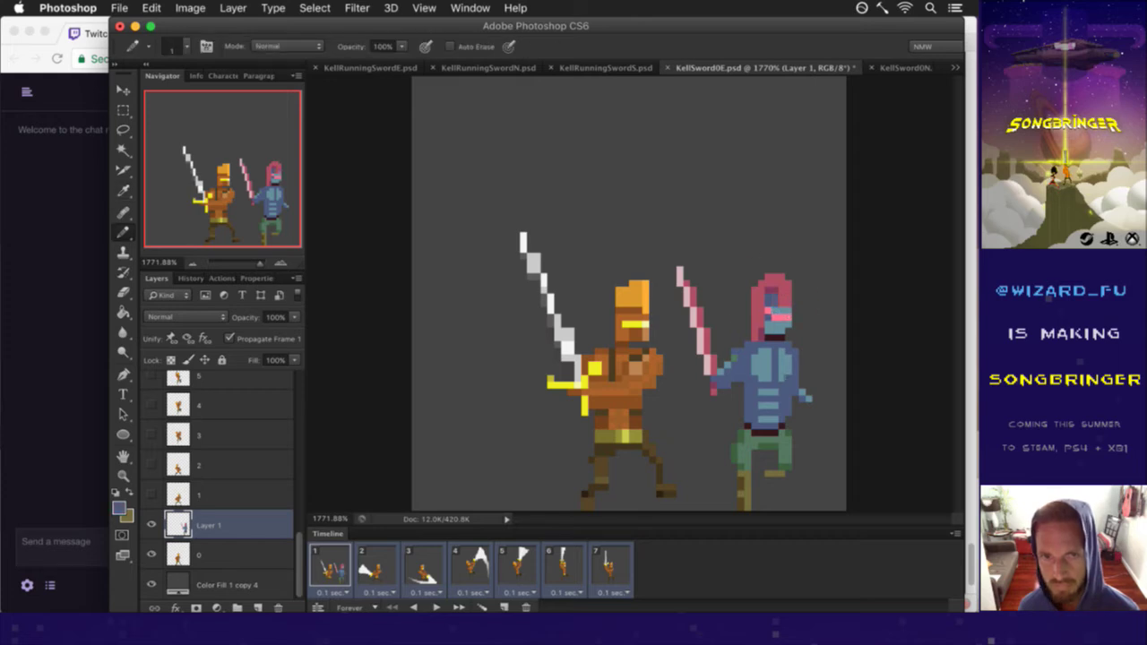
left_click(777, 324, "alt")
key("super+s")
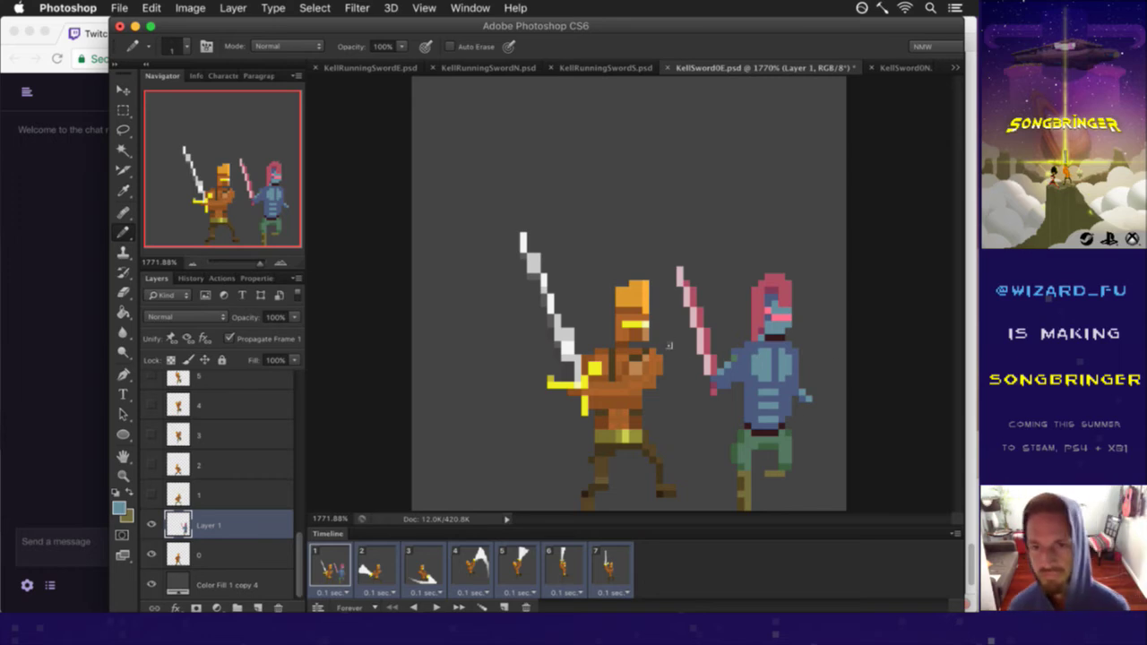
Step: Touch up the blue character's visor with the Pencil in the bright pink sampled from it
key("m")
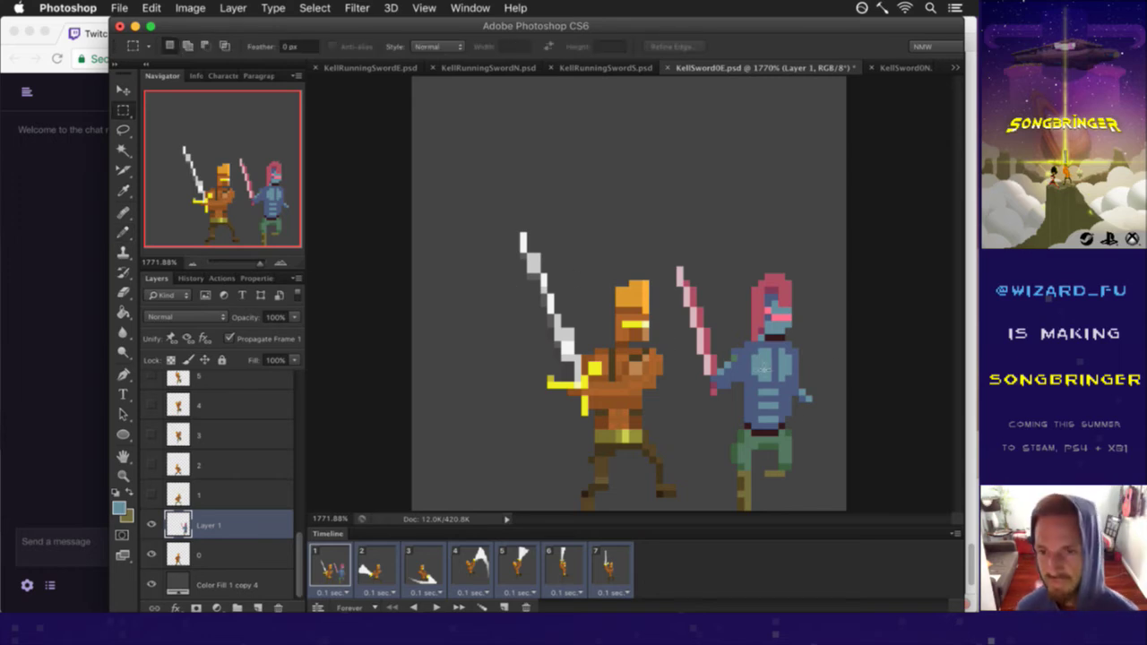
key("b")
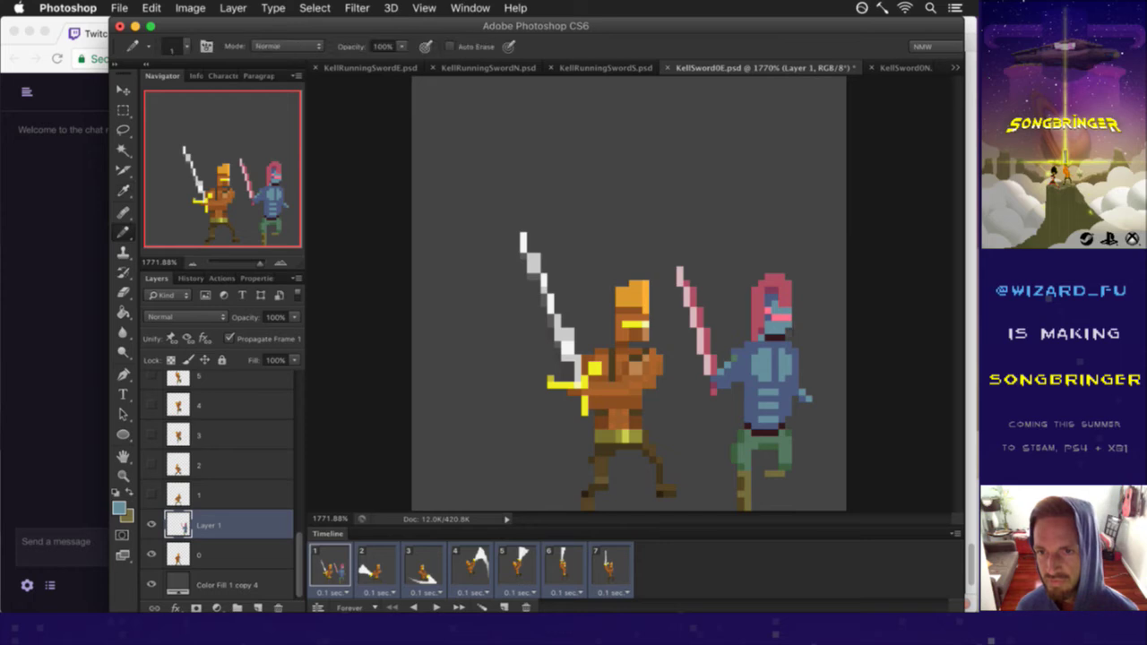
left_click(785, 314, "alt")
left_click(789, 318)
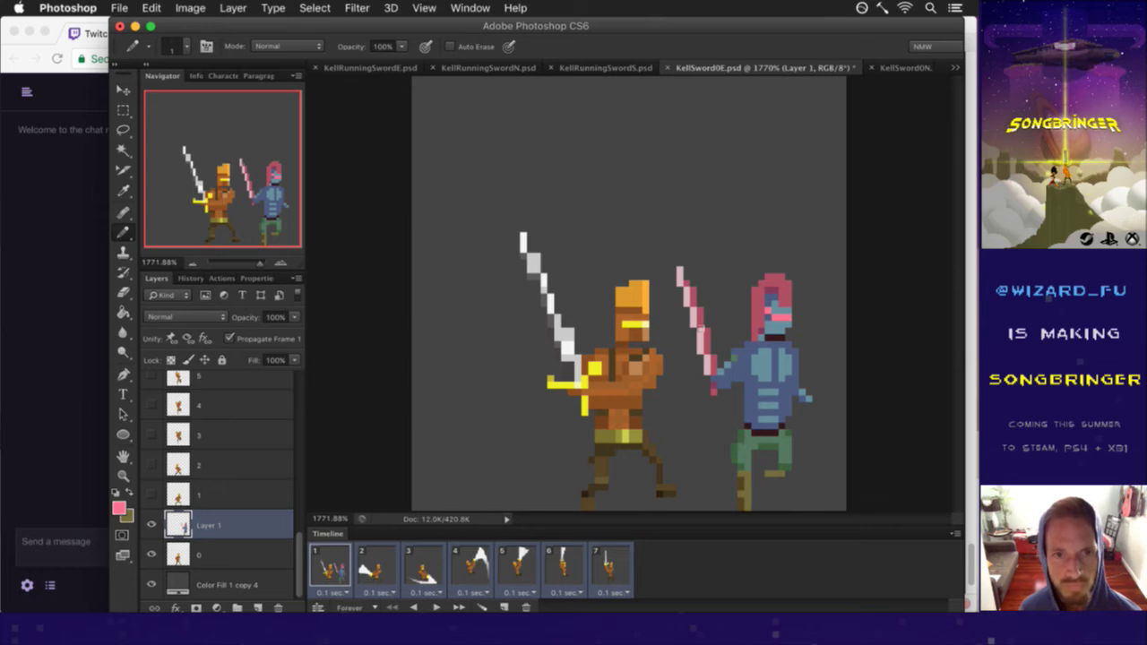
Step: Extend the blue character's raised leg outward in green, erase its old foot, and paint a new olive-brown foot below the leg
left_click(793, 462, "alt")
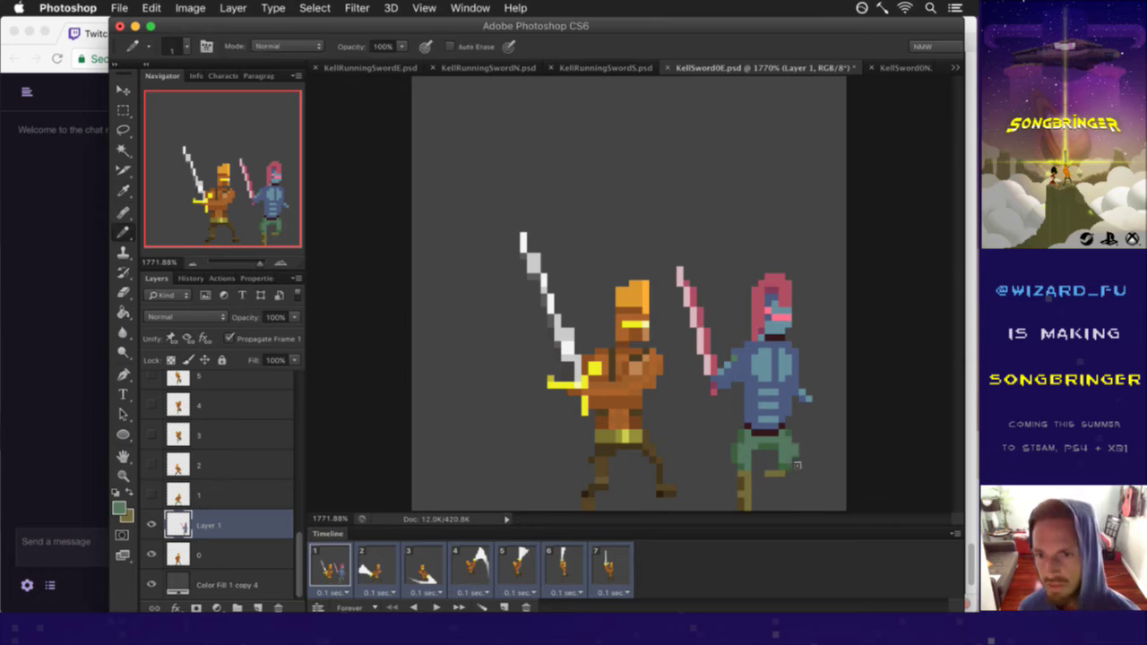
key("e")
left_click_drag(765, 473, 787, 473)
key("b")
left_click(753, 485, "alt")
left_click(802, 470)
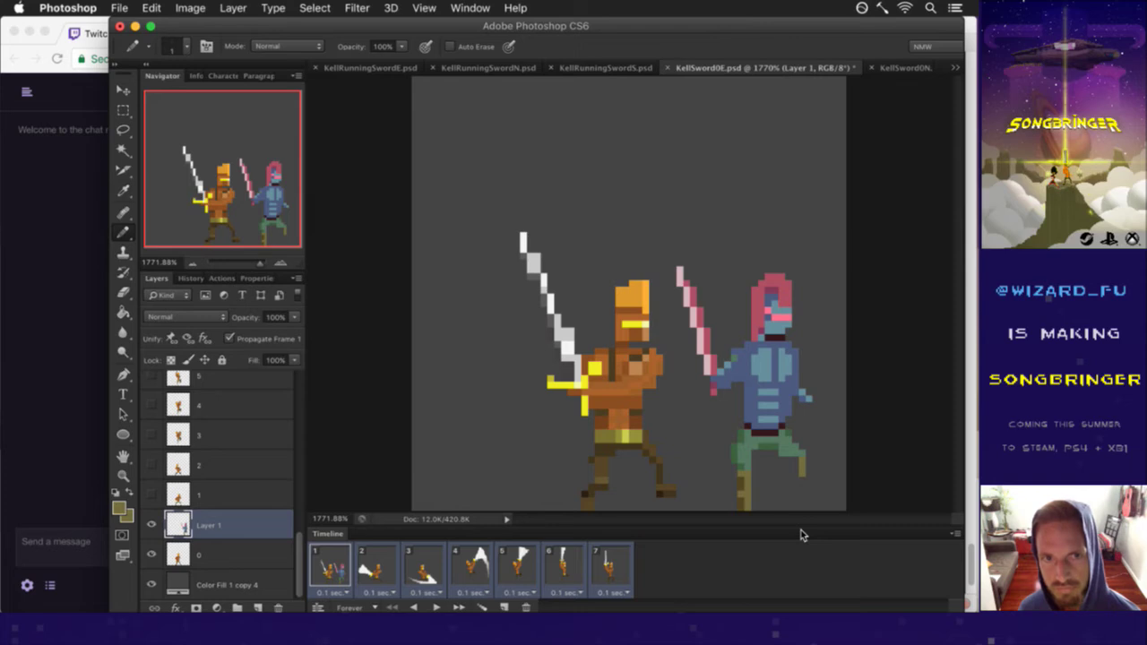
Step: Move Layer 1 below body layer 0 in the layer stack, directly above Color Fill 1 copy 4
scroll(302, 520, "up", 2)
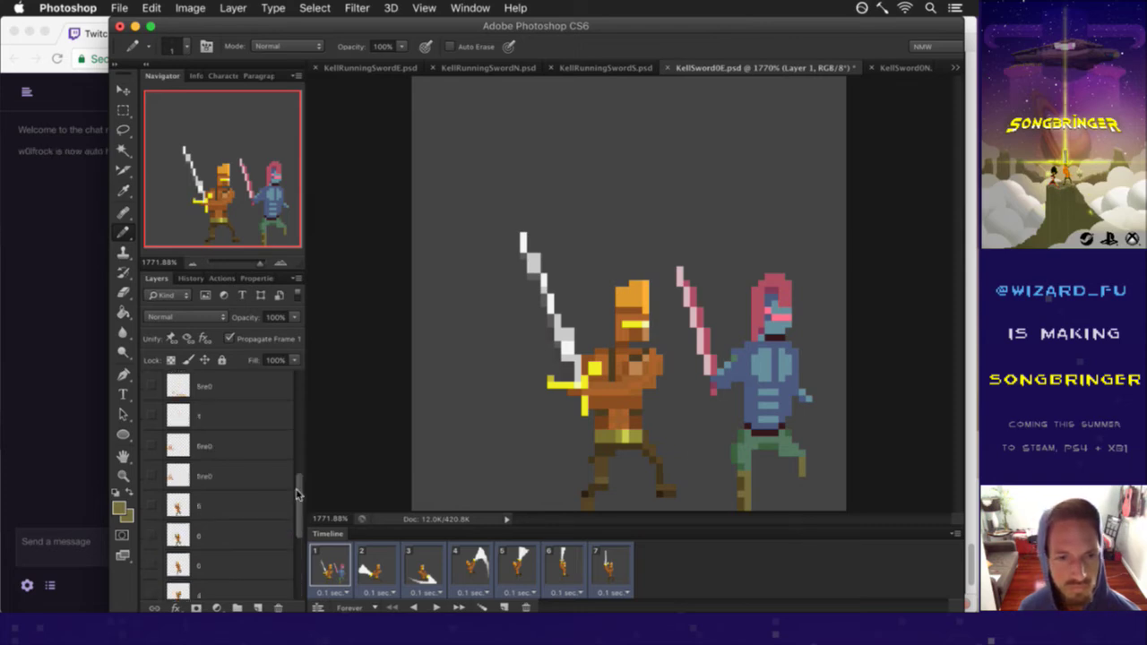
scroll(301, 538, "down", 2)
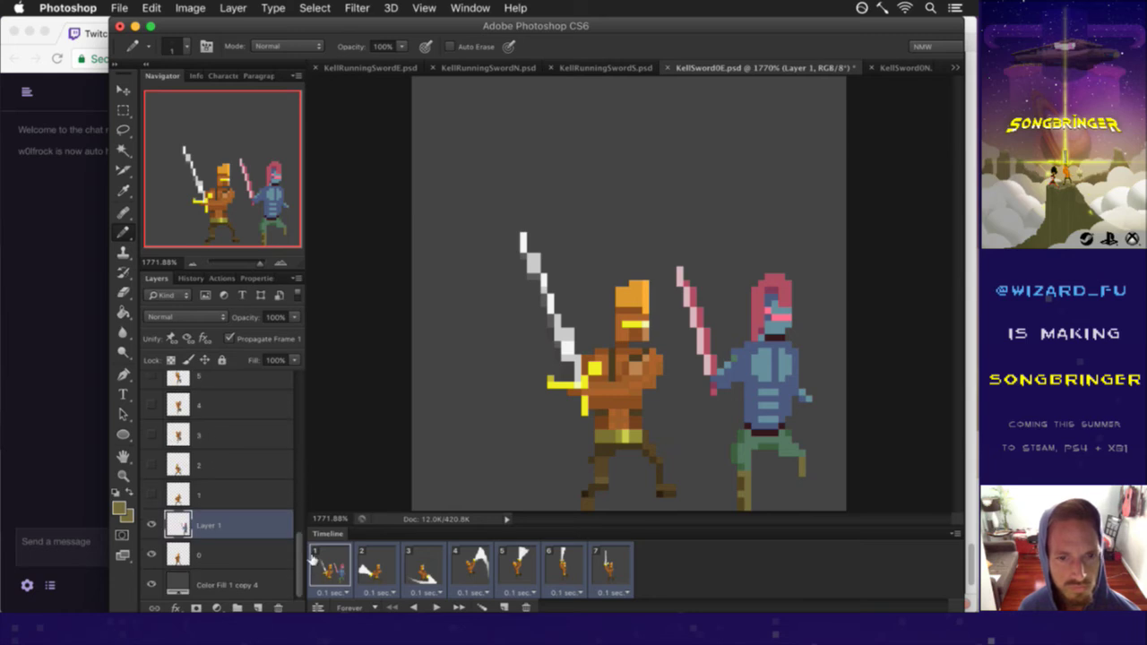
left_click_drag(172, 533, 181, 577)
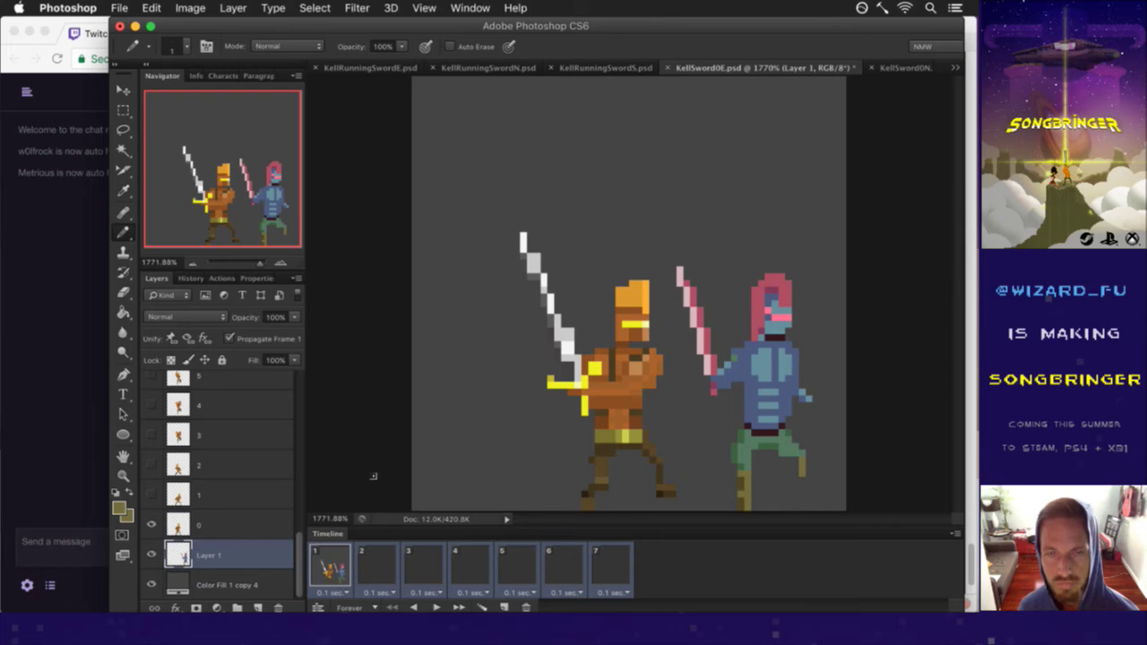
Step: Select the blue character's sword and sword arm, nudge them down two pixels, and clear the selection
key("v")
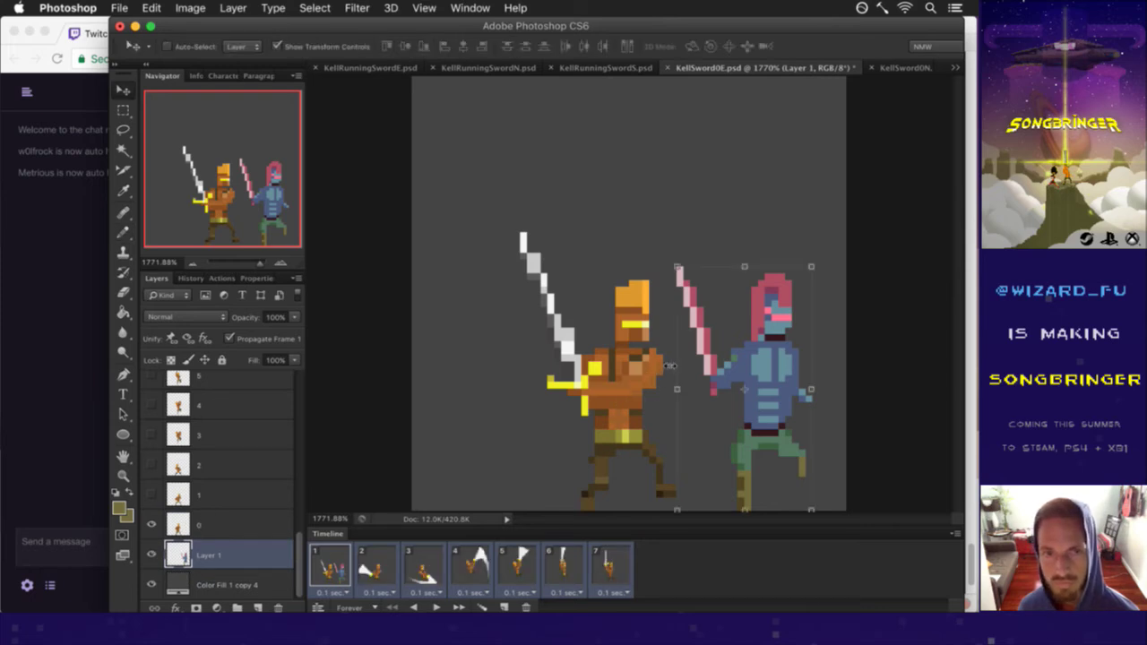
key("m")
left_click_drag(668, 246, 728, 395)
key("v")
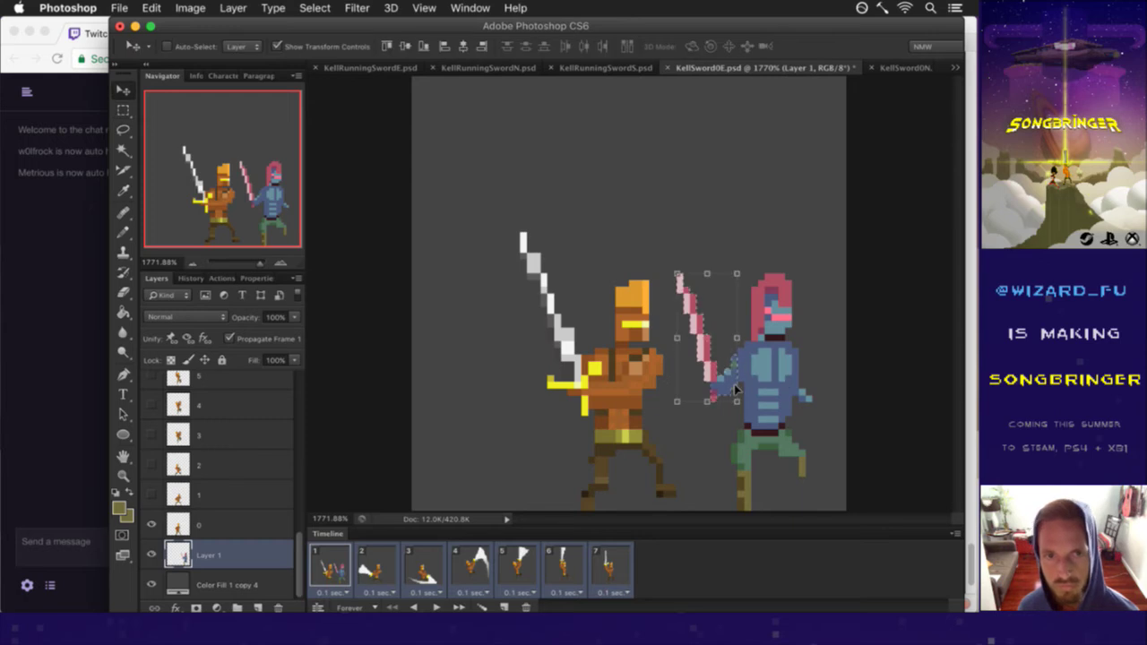
key("Down")
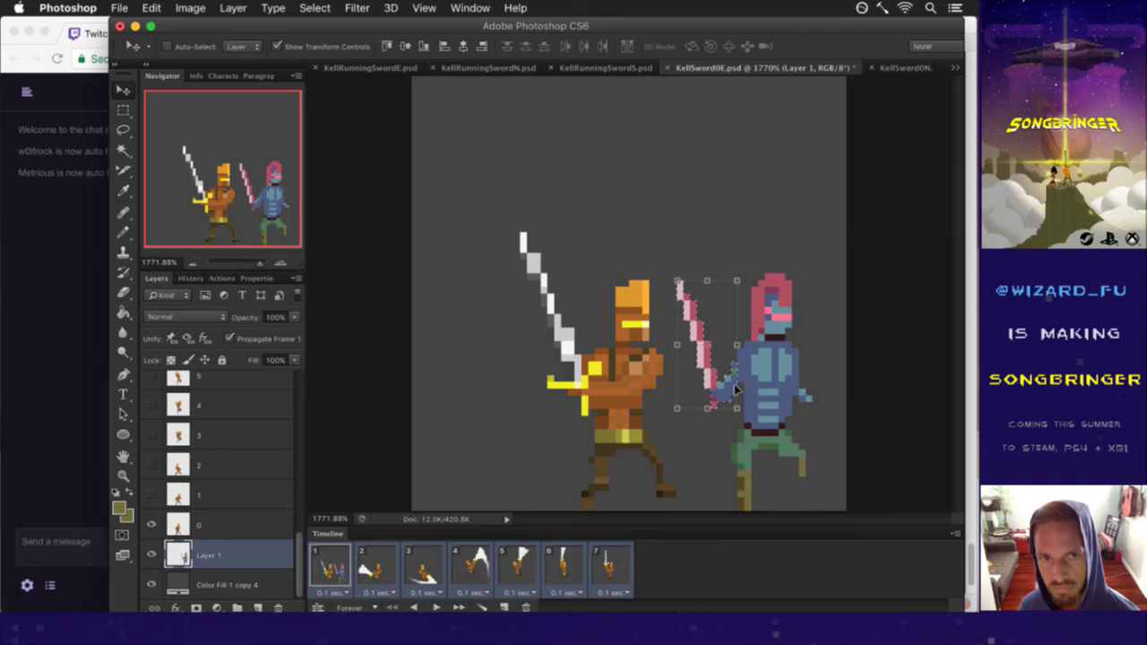
key("ctrl+d")
key("m")
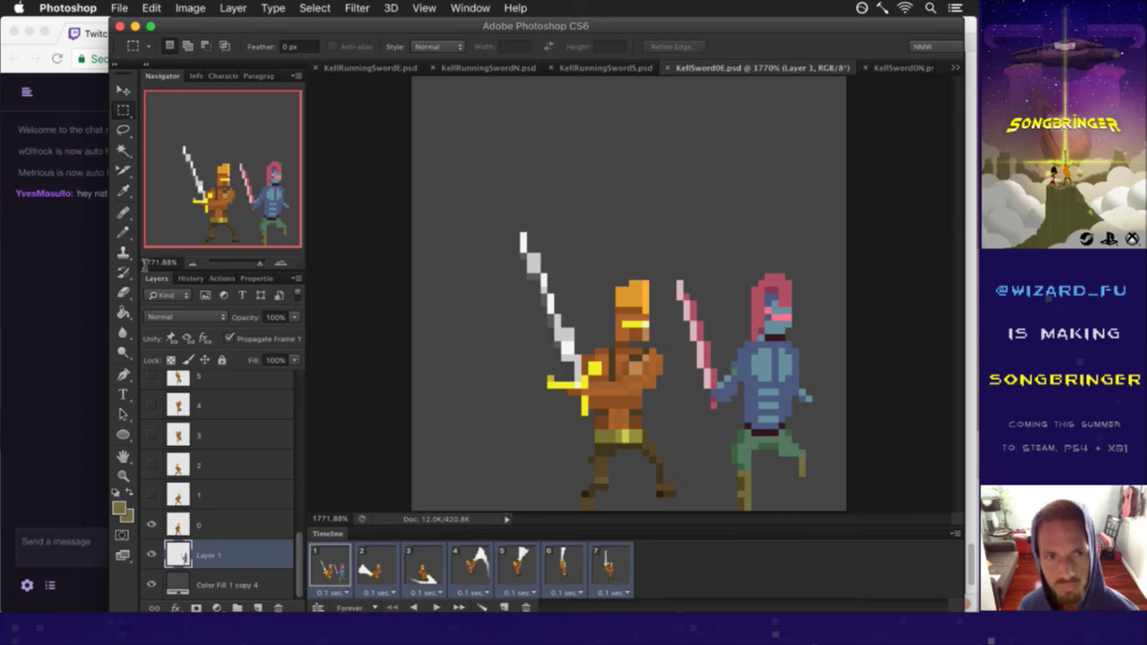
Step: Switch to the Twitch chat in Chrome and send the message "HeyGuys"
left_click(74, 250)
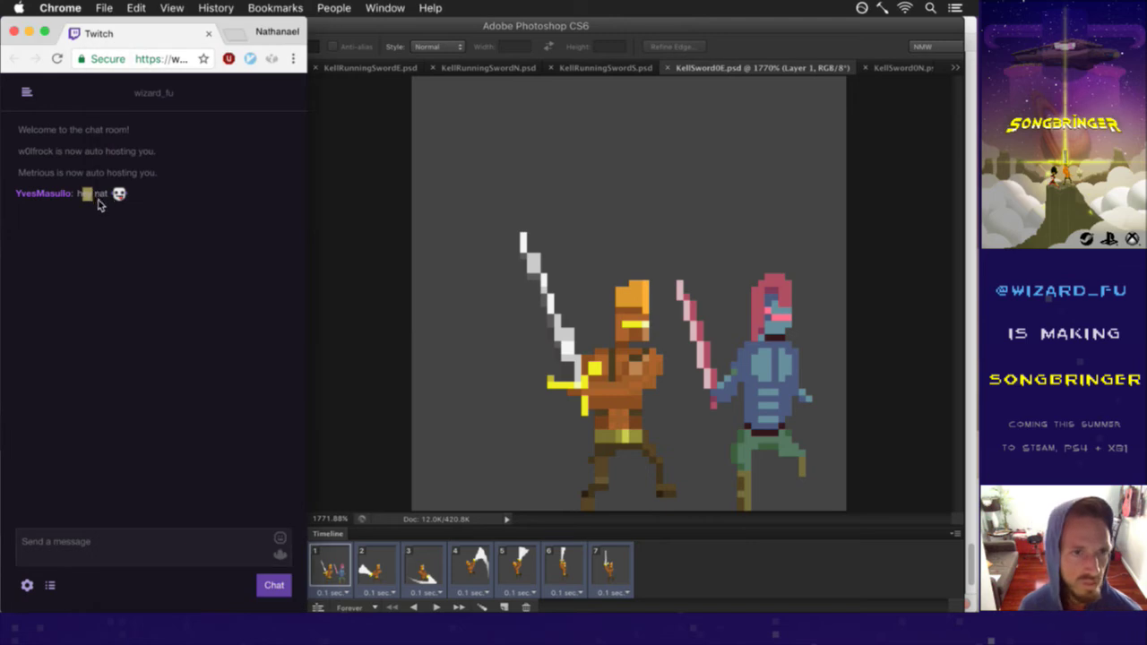
left_click_drag(97, 213, 157, 261)
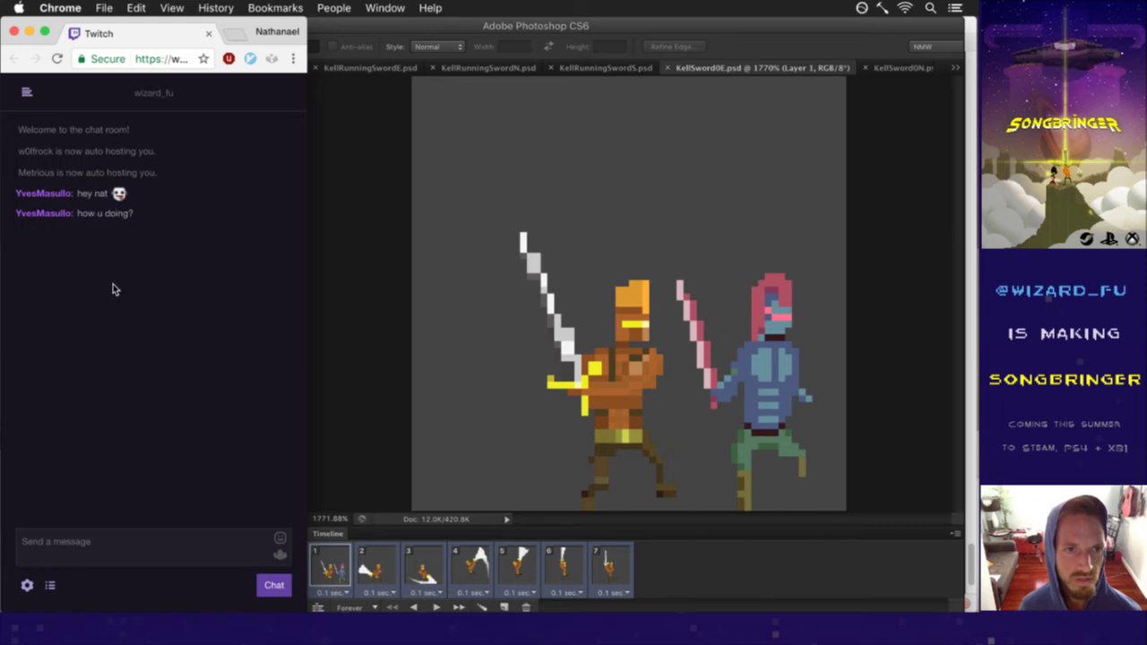
left_click(125, 543)
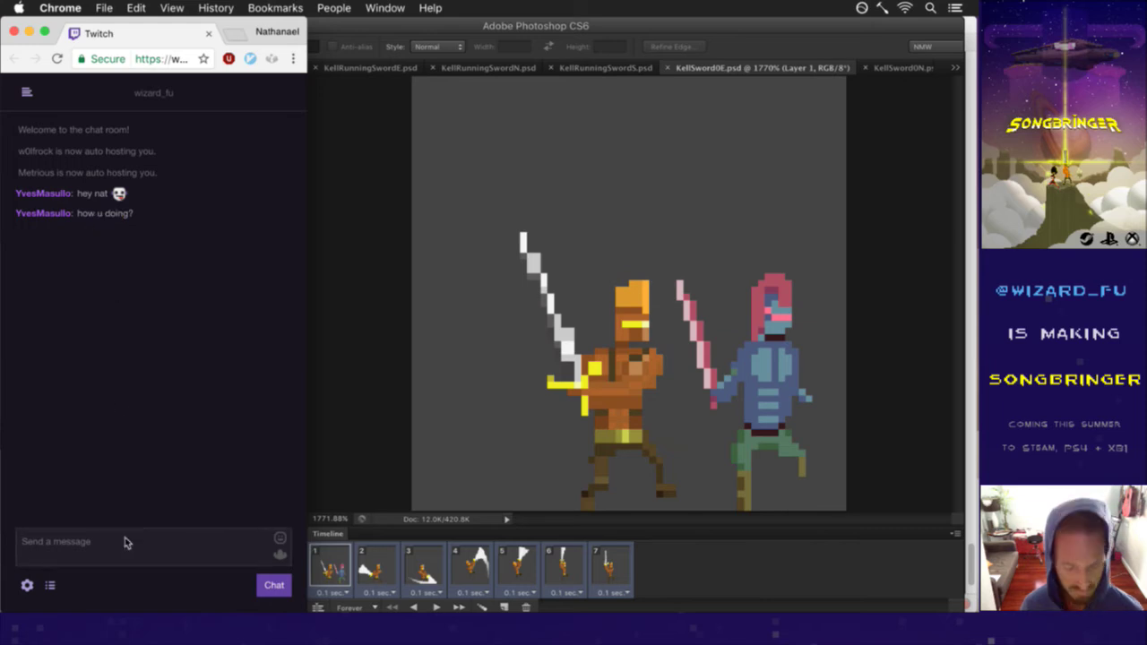
type("HeyGuys")
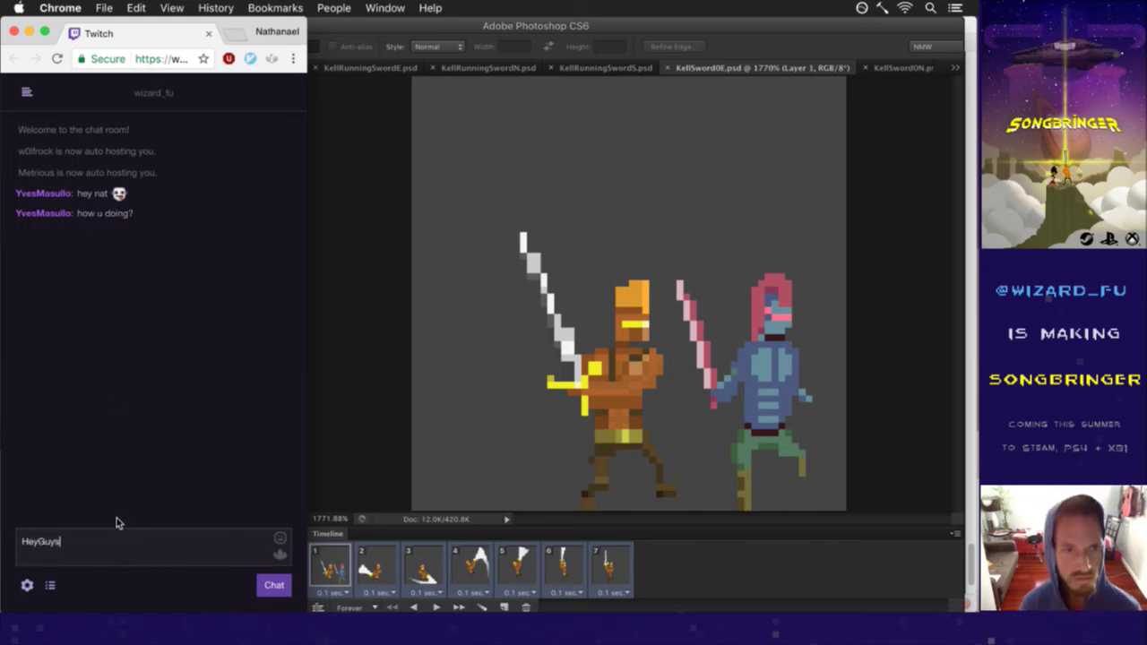
key("Return")
Step: Return to Photoshop, select the blue character's hand on the sword-free side and nudge it up one pixel
left_click(361, 475)
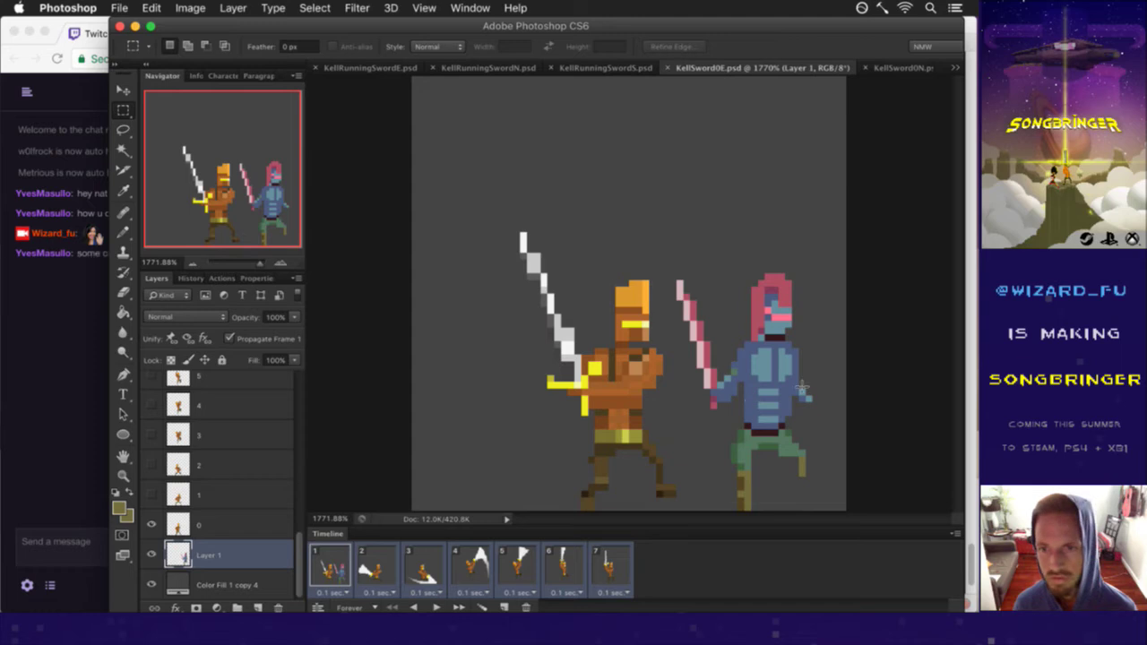
key("v")
key("m")
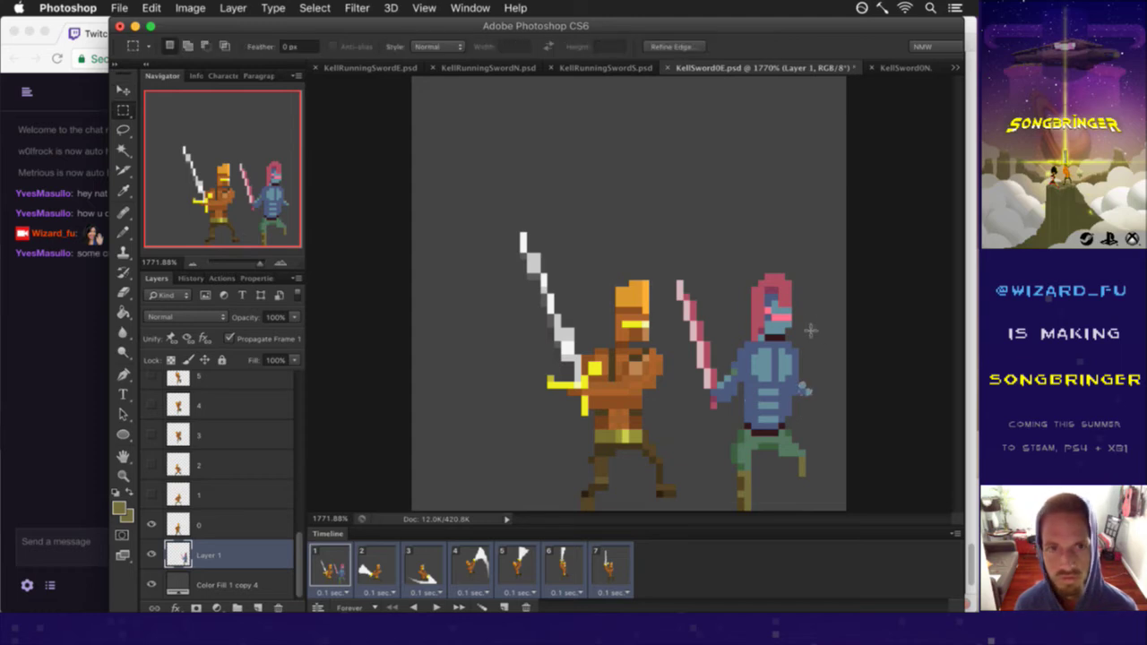
Step: Undo the last nudge of the blue character's hand on the sword-free side
key("super+z")
key("super+z")
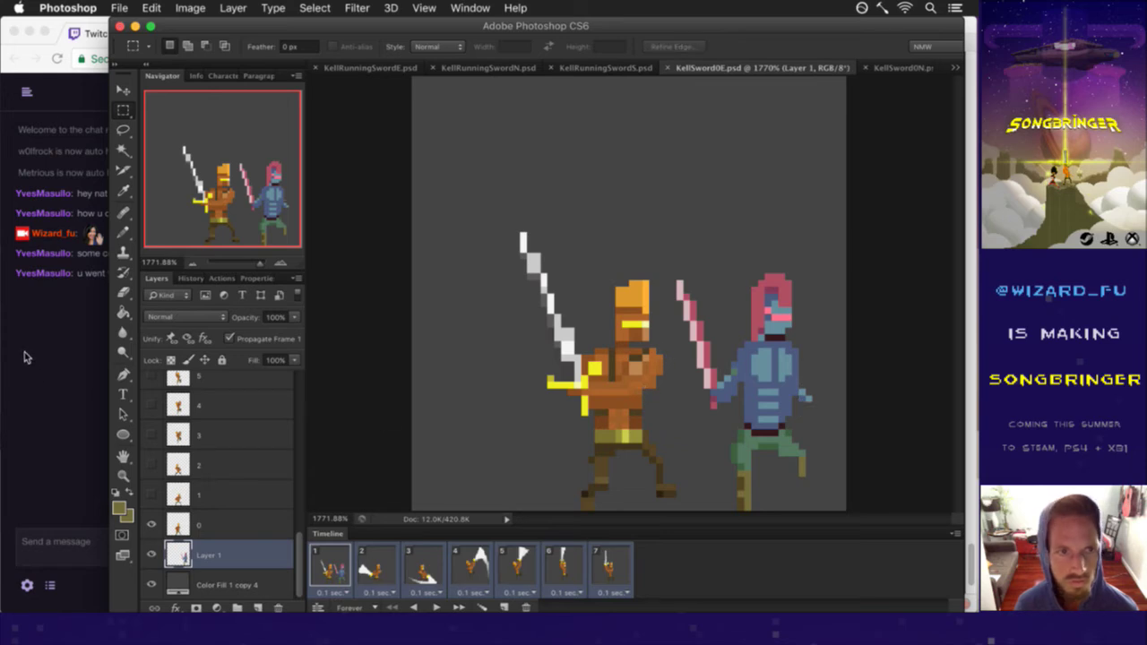
Step: Switch to the Twitch chat in Chrome and read the viewer's newest messages
left_click(27, 356)
left_click_drag(96, 259, 213, 256)
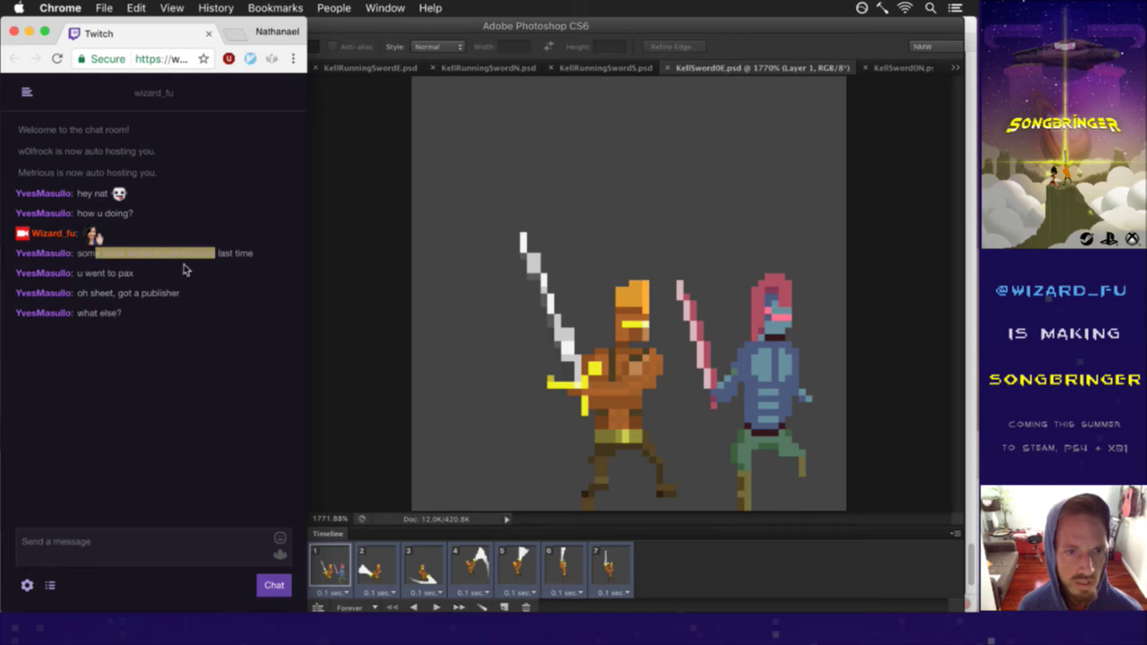
left_click_drag(92, 274, 170, 295)
left_click(166, 305)
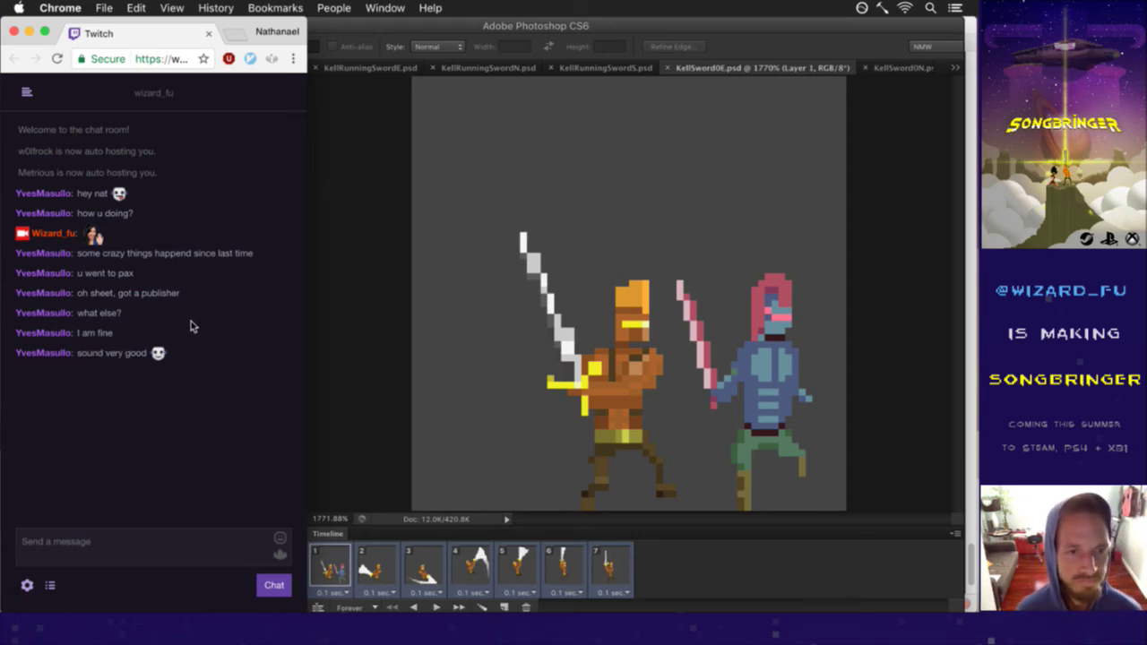
Step: Return to Photoshop, sample the green of the blue character's trousers as the foreground colour, and activate the Pencil tool
left_click(358, 380)
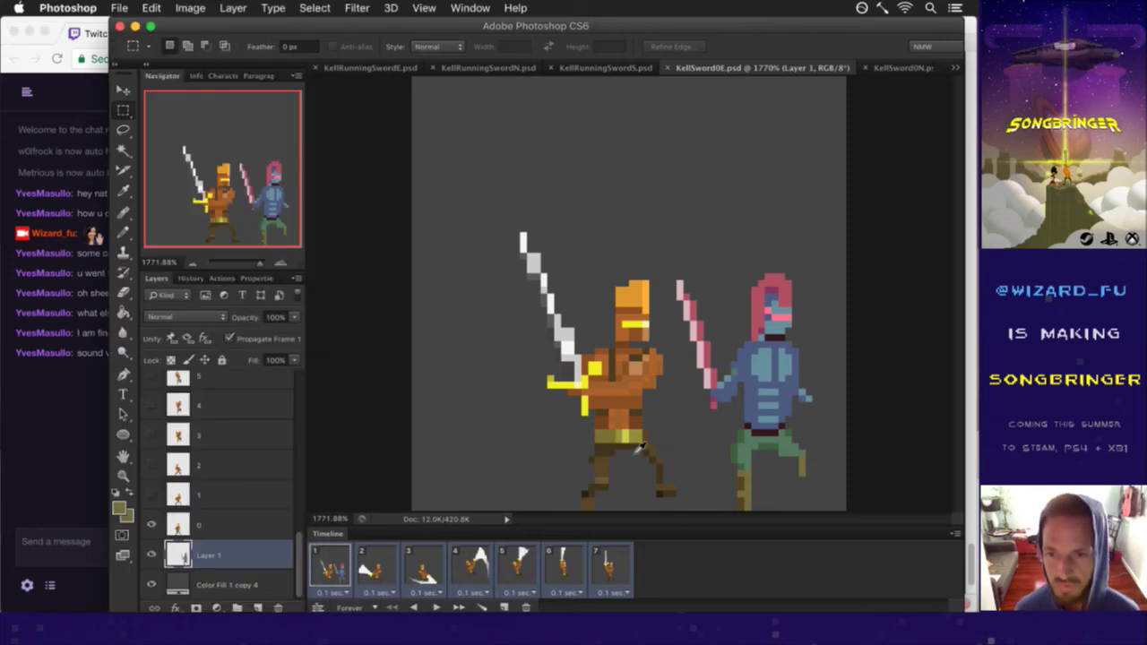
key("i")
left_click(780, 462)
key("b")
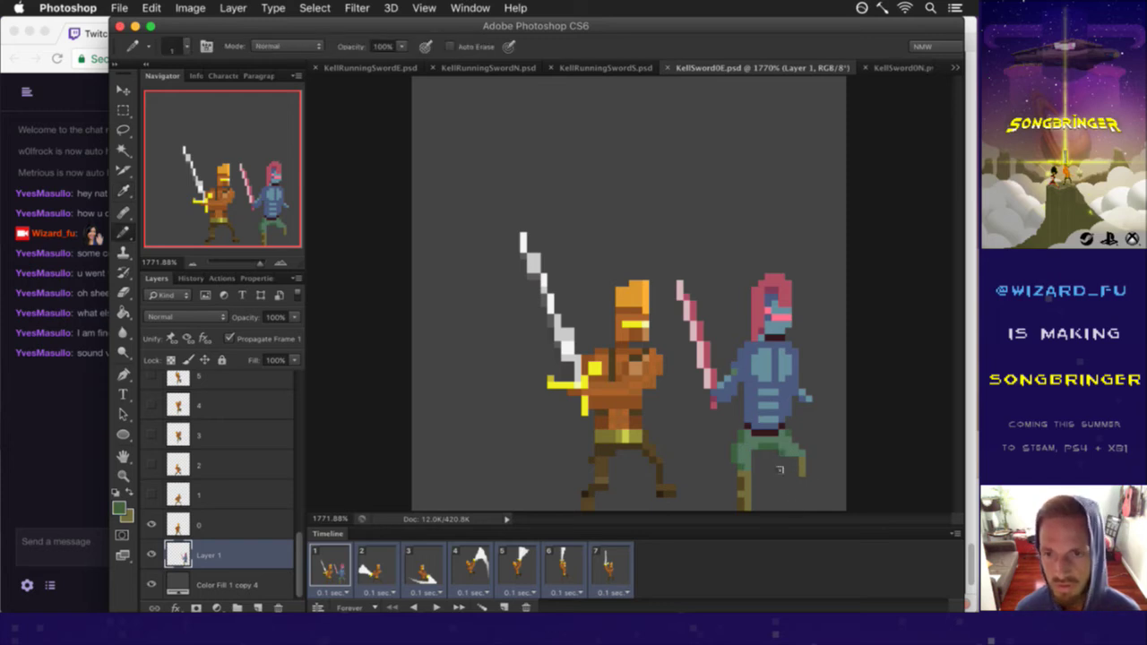
Step: Select and copy the whole blue character with its sword, and switch to the KellIdleSwordE.psd document
key("m")
left_click_drag(669, 253, 824, 511)
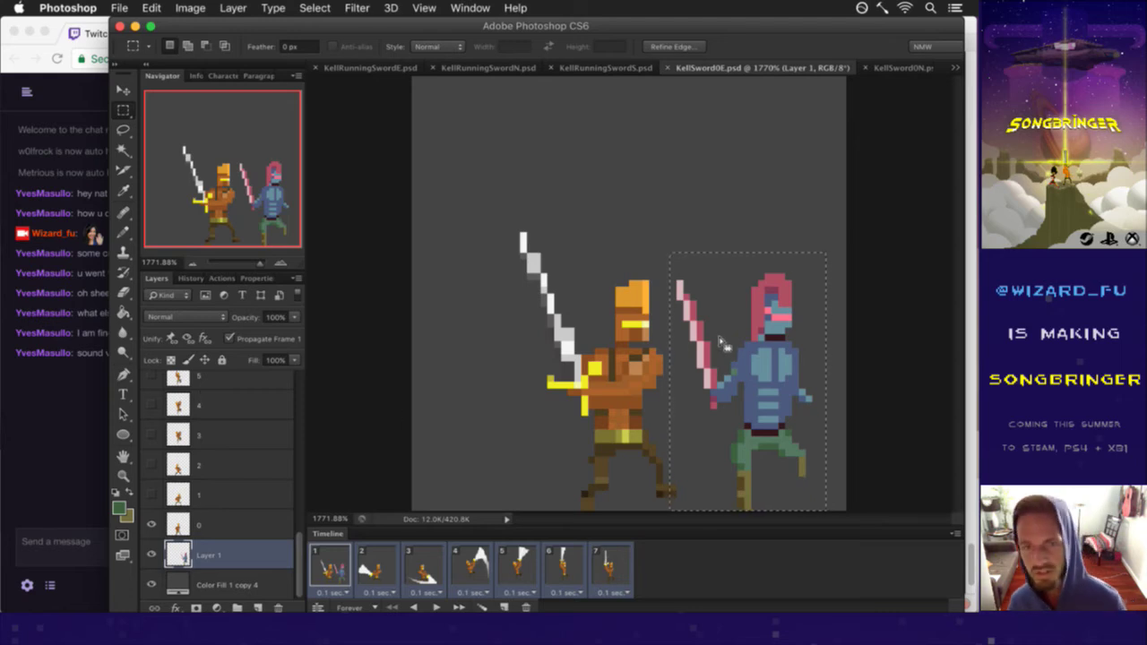
left_click(956, 68)
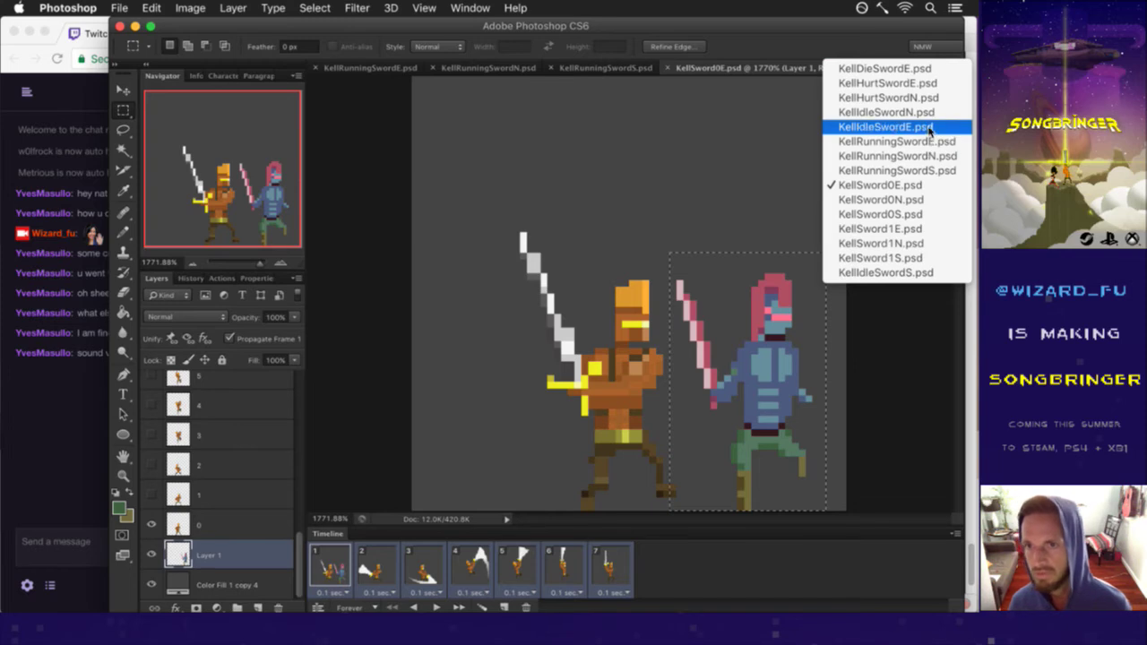
left_click(932, 130)
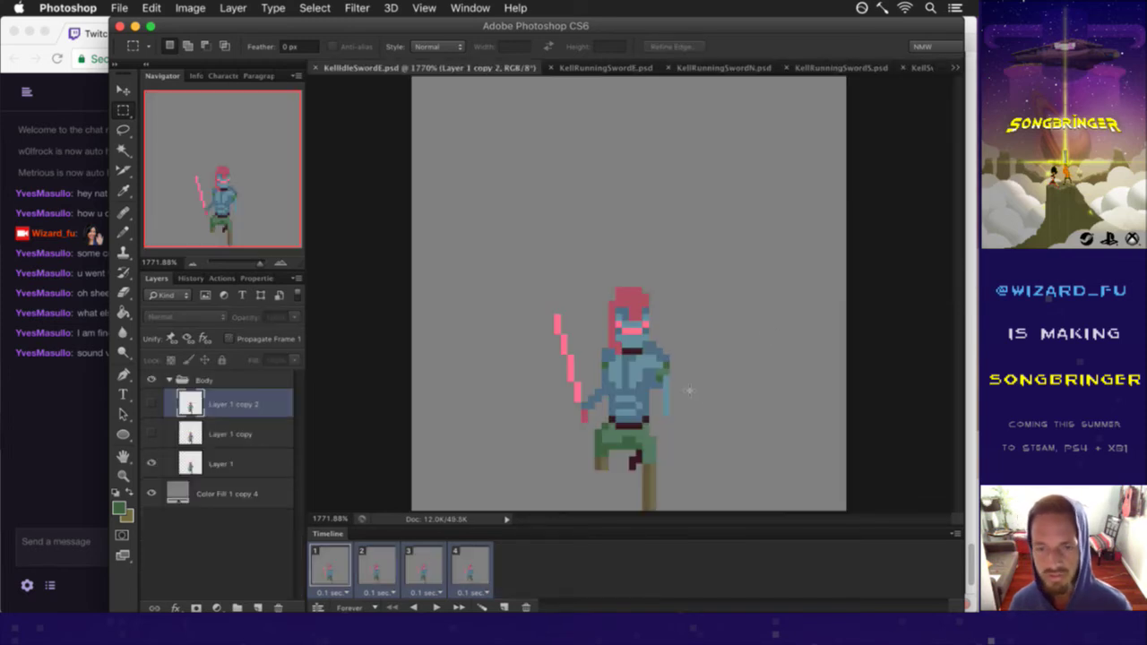
Step: Paste the copied character into frame 1 as a new layer and move it beside the idle sprite, on the side away from its sword
left_click(328, 560)
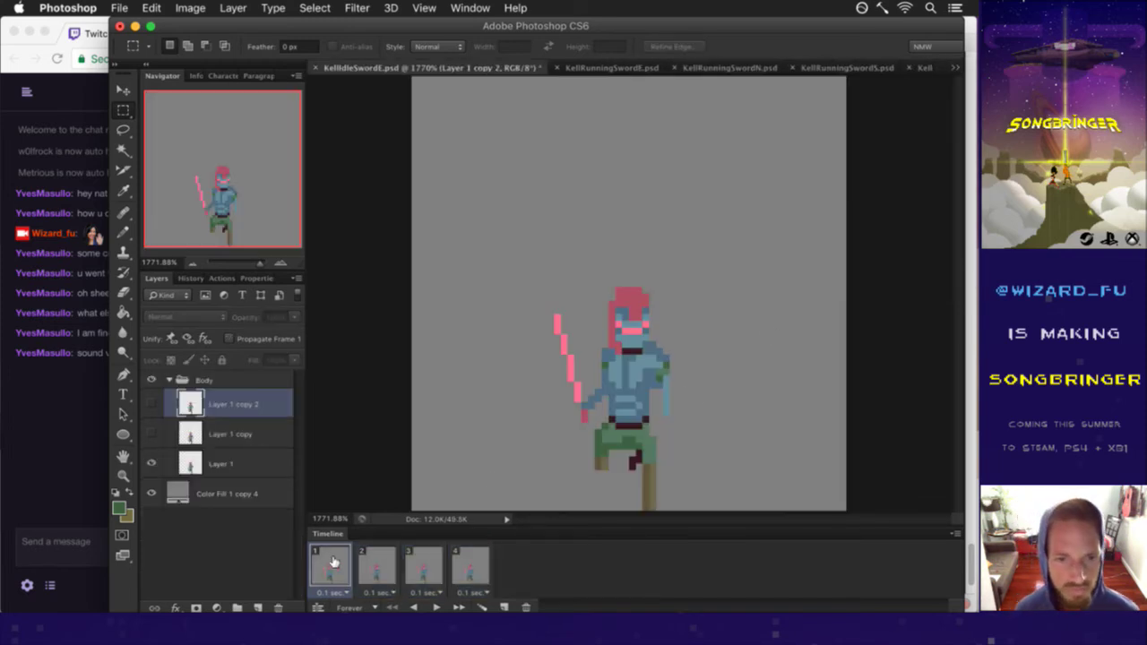
key("cmd+v")
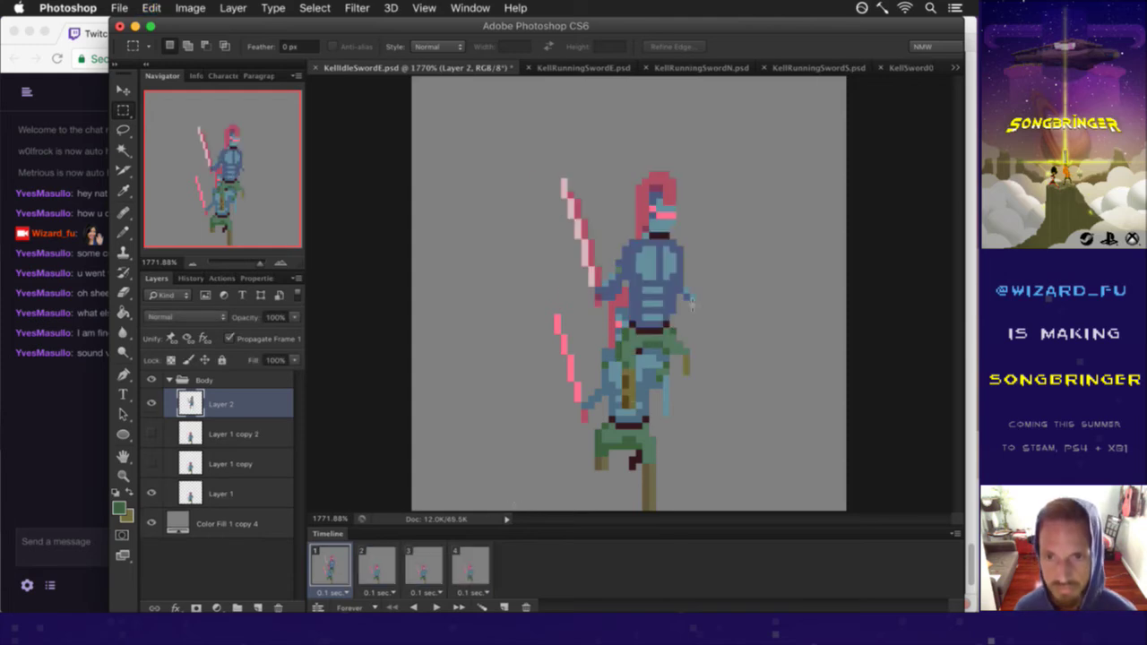
key("v")
left_click_drag(660, 237, 768, 339)
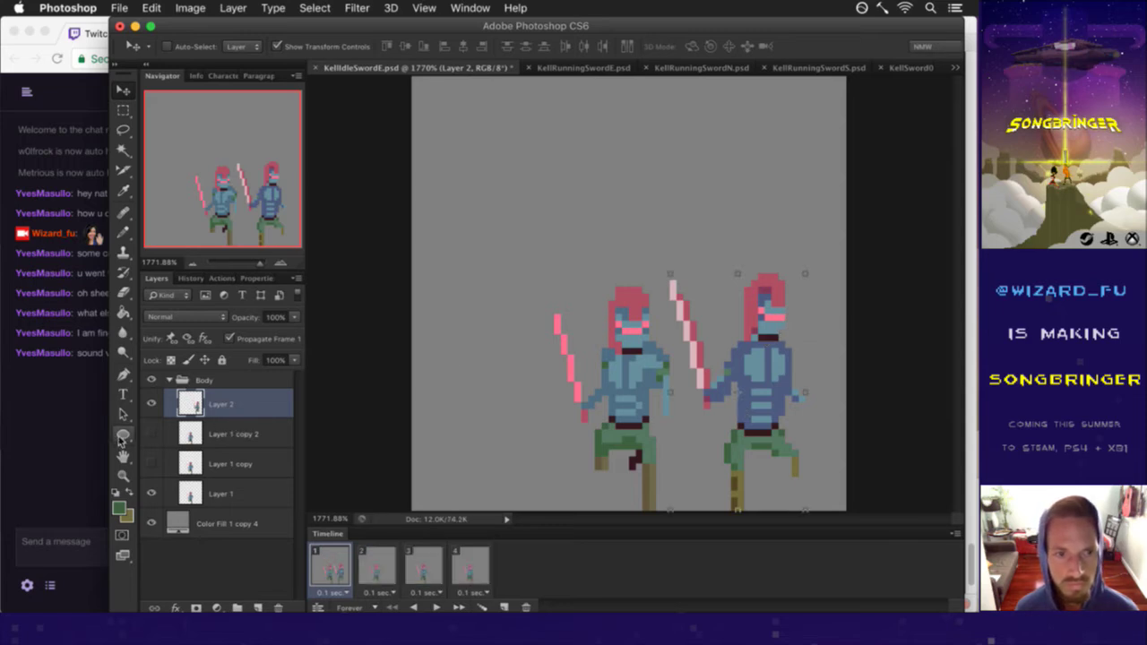
Step: Switch to the Twitch chat in Chrome and read the viewer's question about Xbox and PS4 support with cocos2dx
left_click(92, 447)
left_click(374, 429)
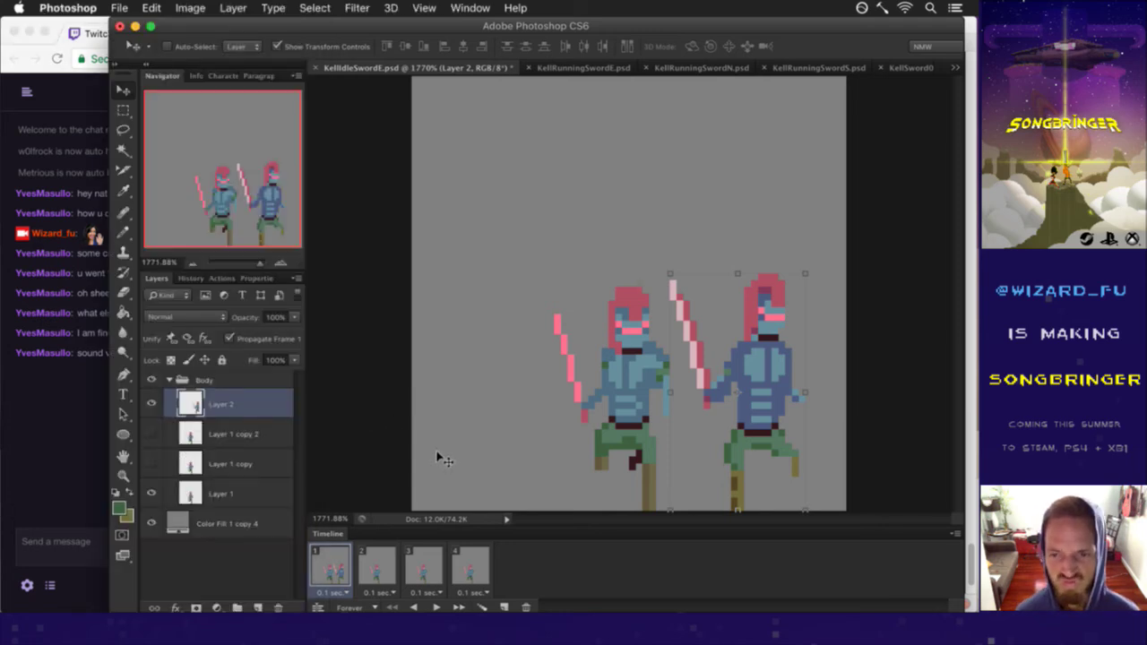
left_click(65, 449)
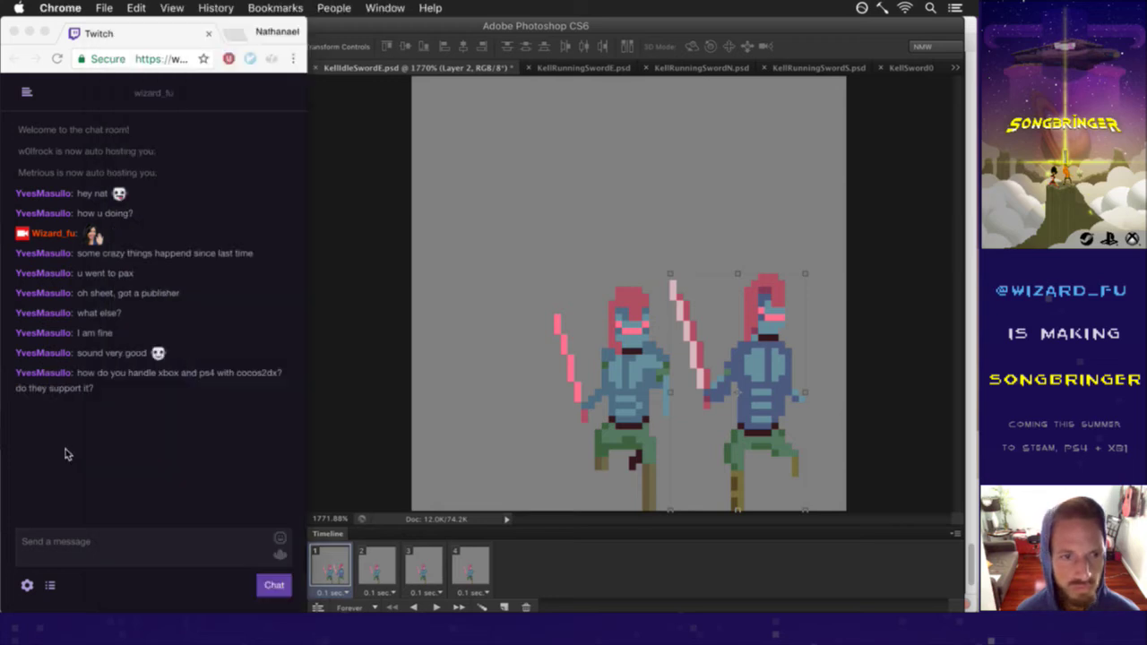
triple_click(109, 391)
left_click(135, 399)
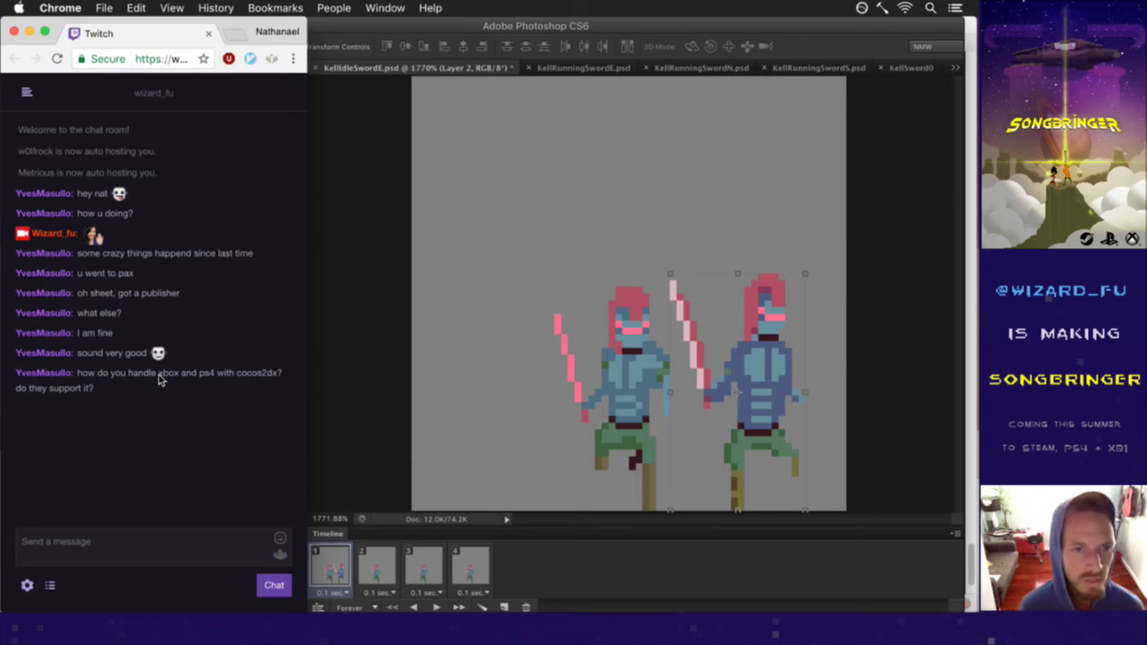
left_click_drag(247, 373, 280, 374)
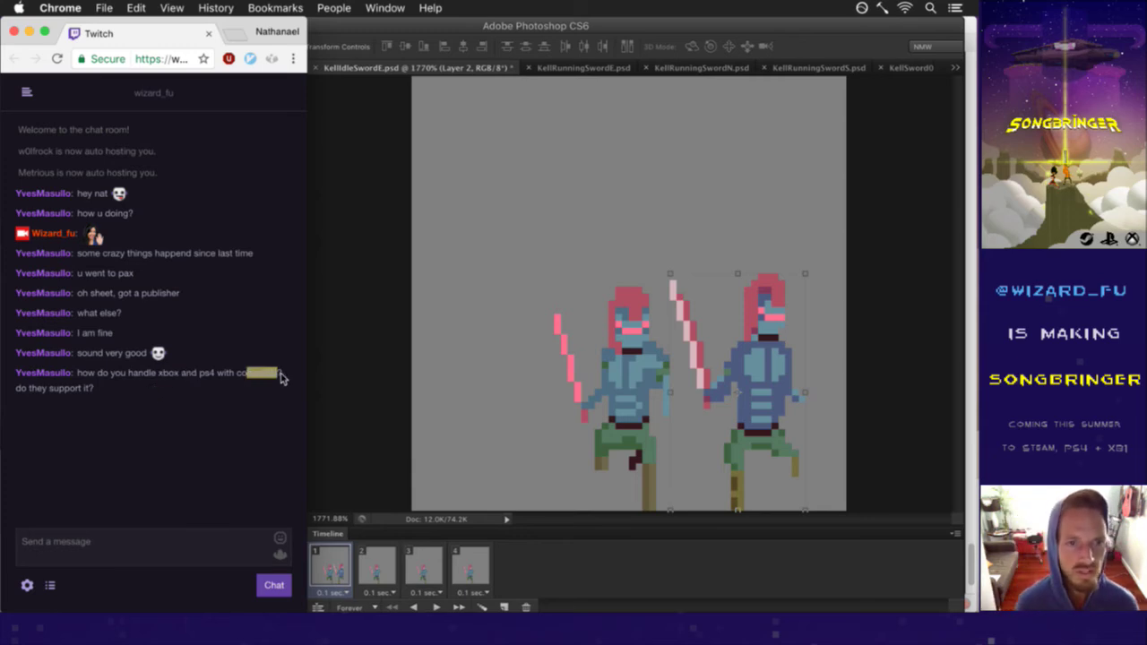
left_click(280, 410)
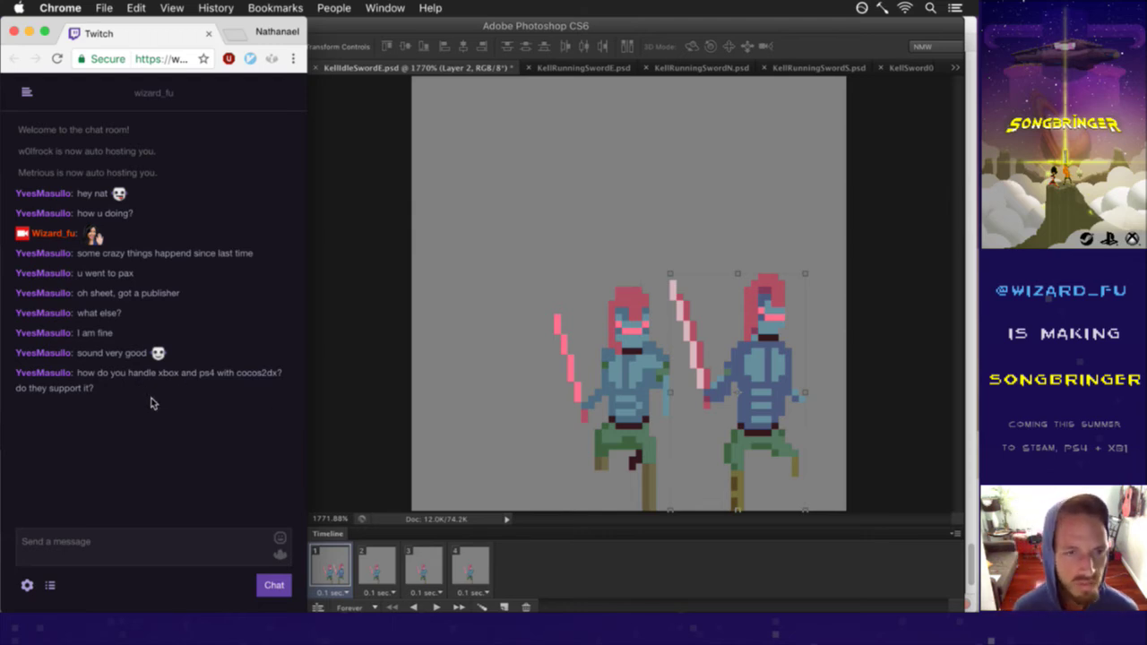
Step: Answer the console question by sending the message "double11.com" in the Twitch chat
left_click(172, 552)
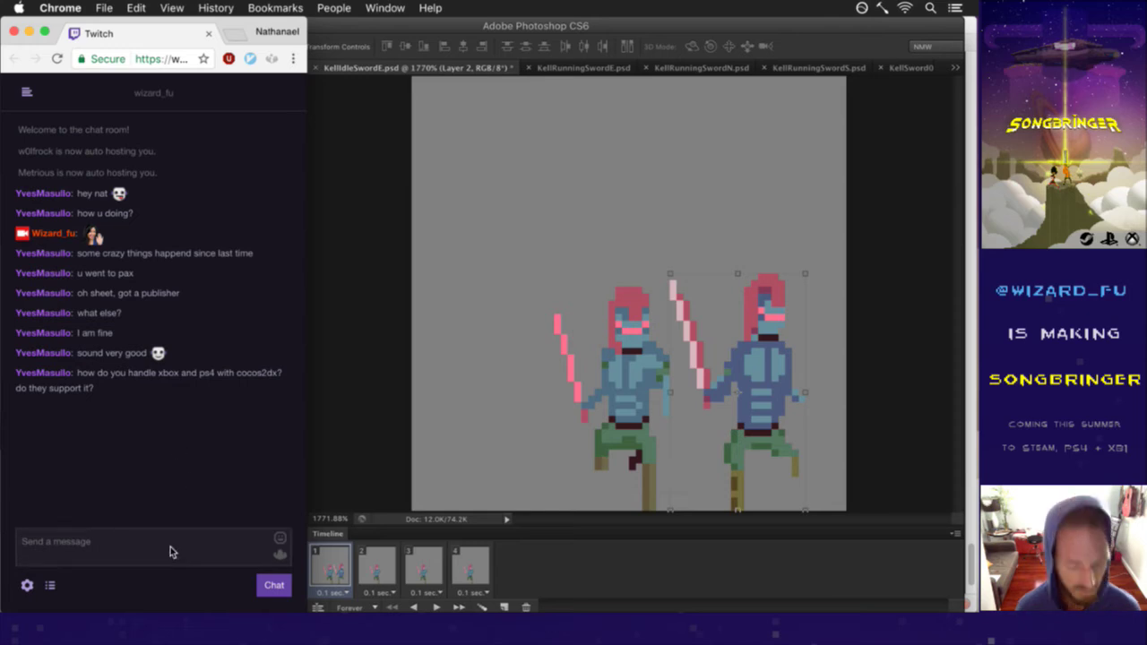
type("double11.com")
key("Return")
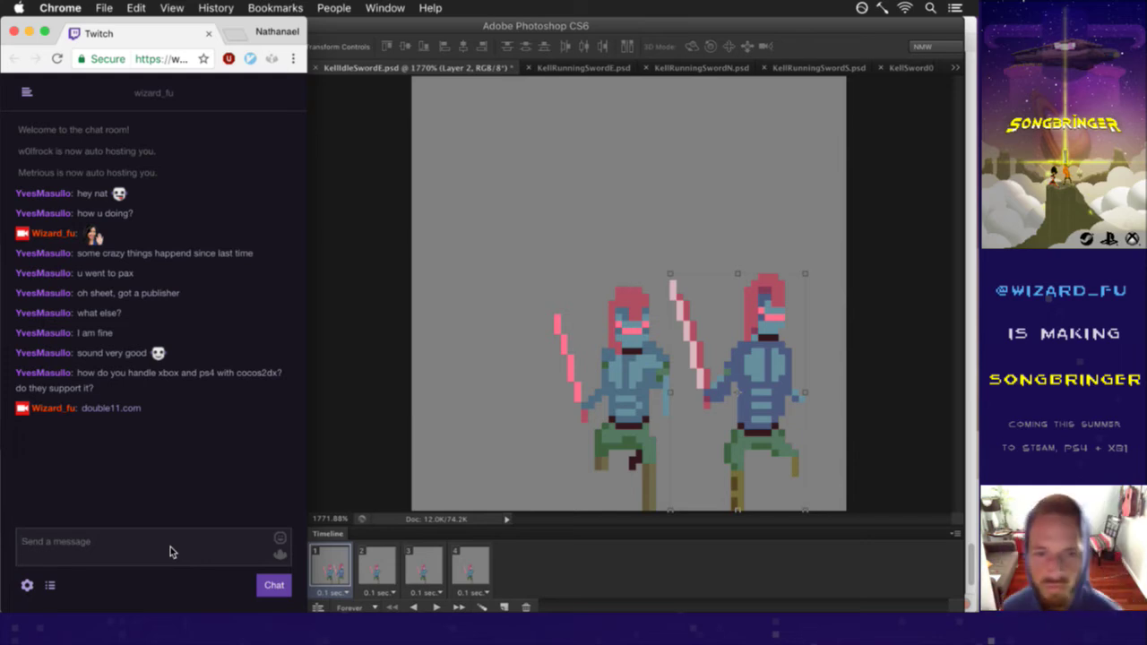
Step: Send the message "BCWarrior" in the Twitch chat, followed by a second emote message
left_click(172, 552)
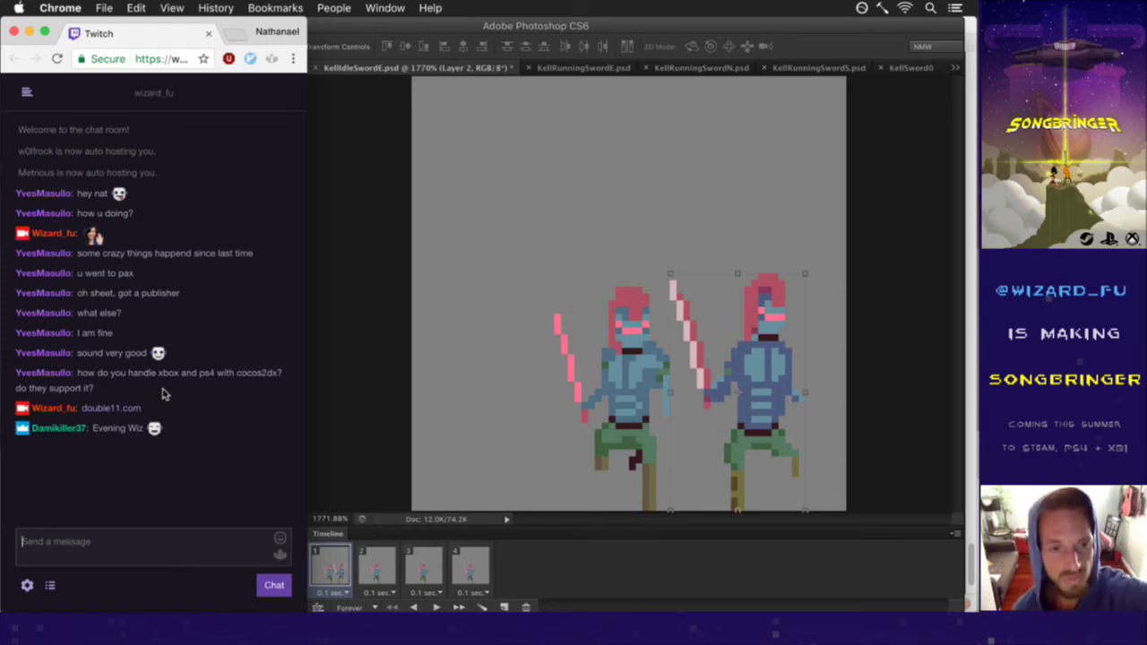
left_click(64, 543)
type("B")
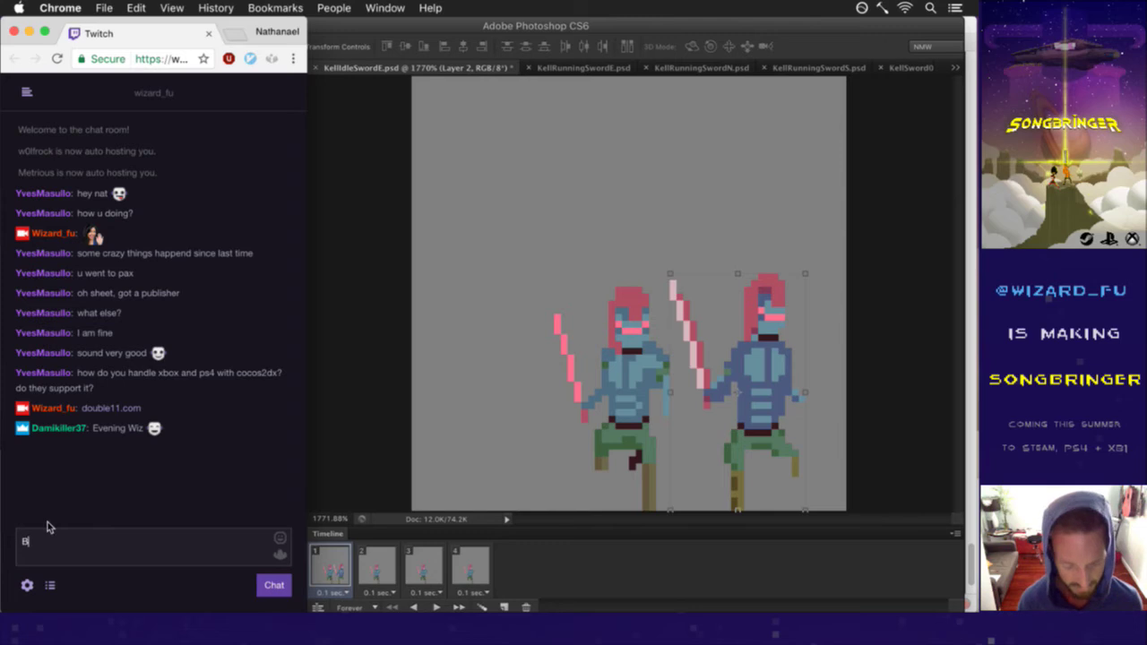
type("CWarrior")
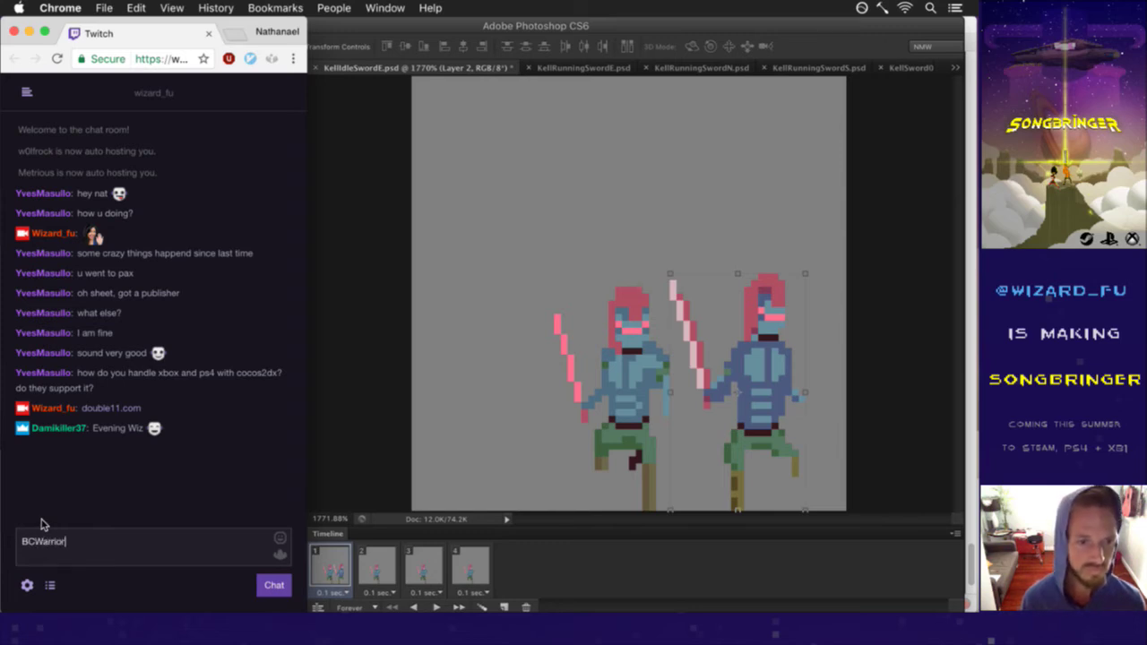
key("Return")
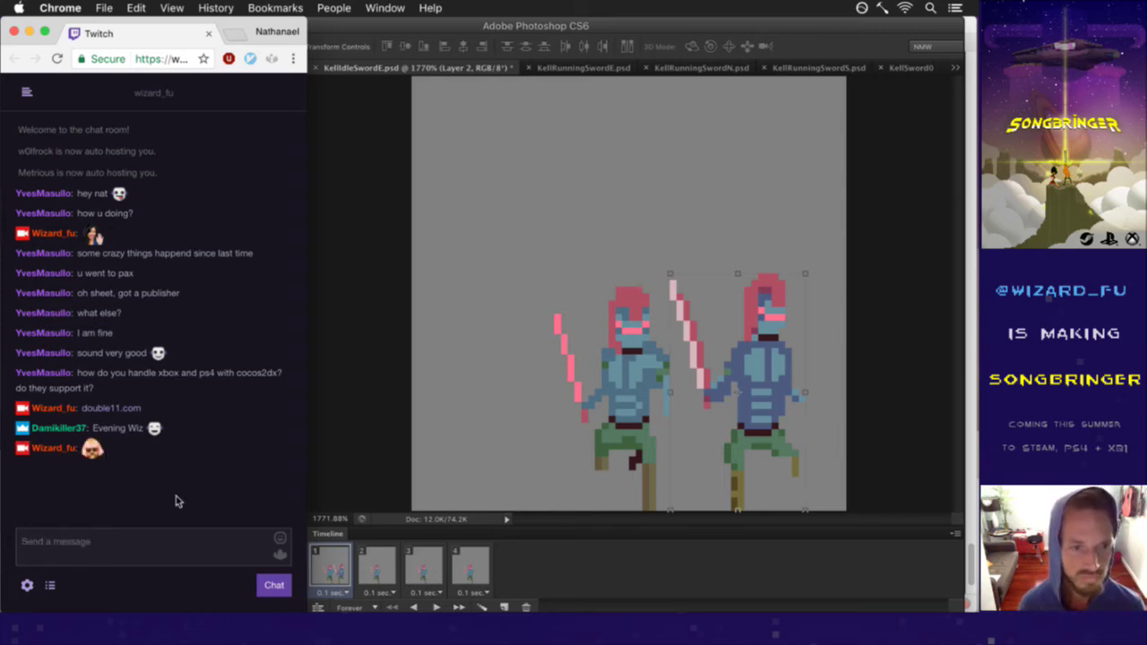
type("some")
key("Return")
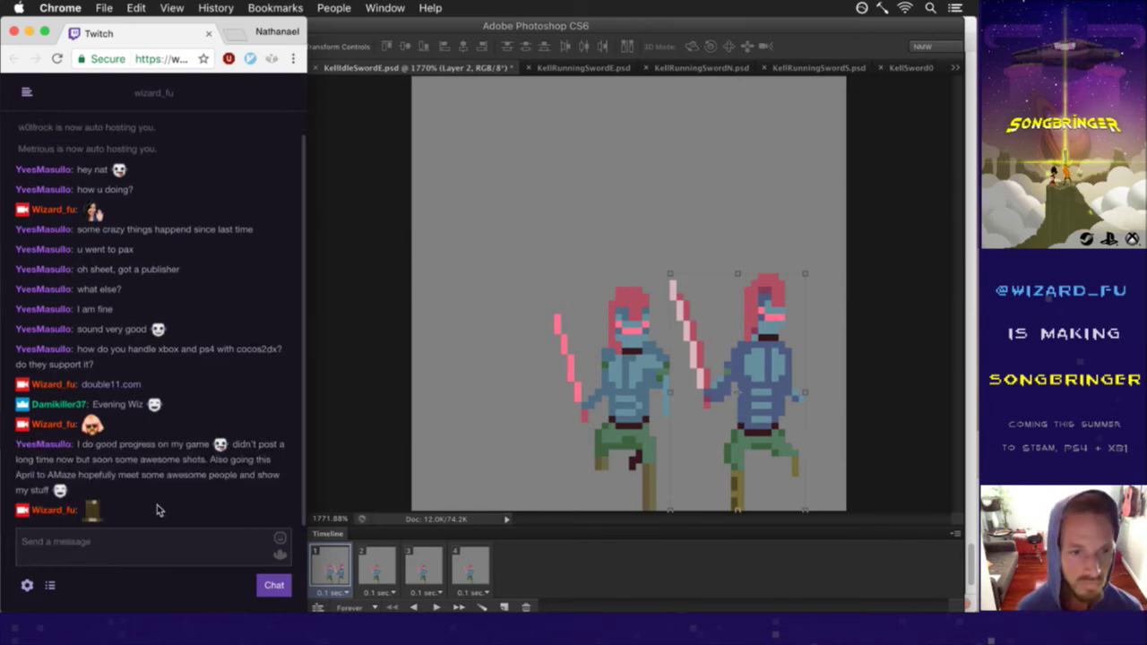
Step: Read the viewer's chat messages about their game progress, the April AMaze event and the console port
left_click_drag(93, 444, 172, 445)
left_click_drag(261, 442, 140, 461)
left_click(195, 462)
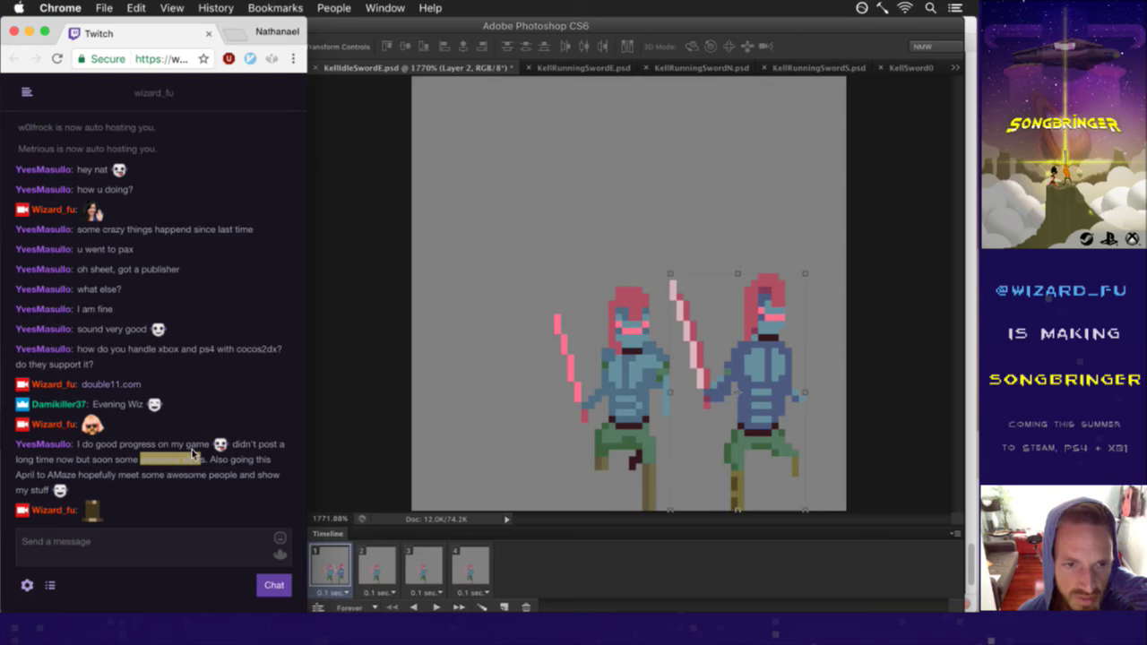
left_click(192, 455)
left_click_drag(215, 460, 219, 475)
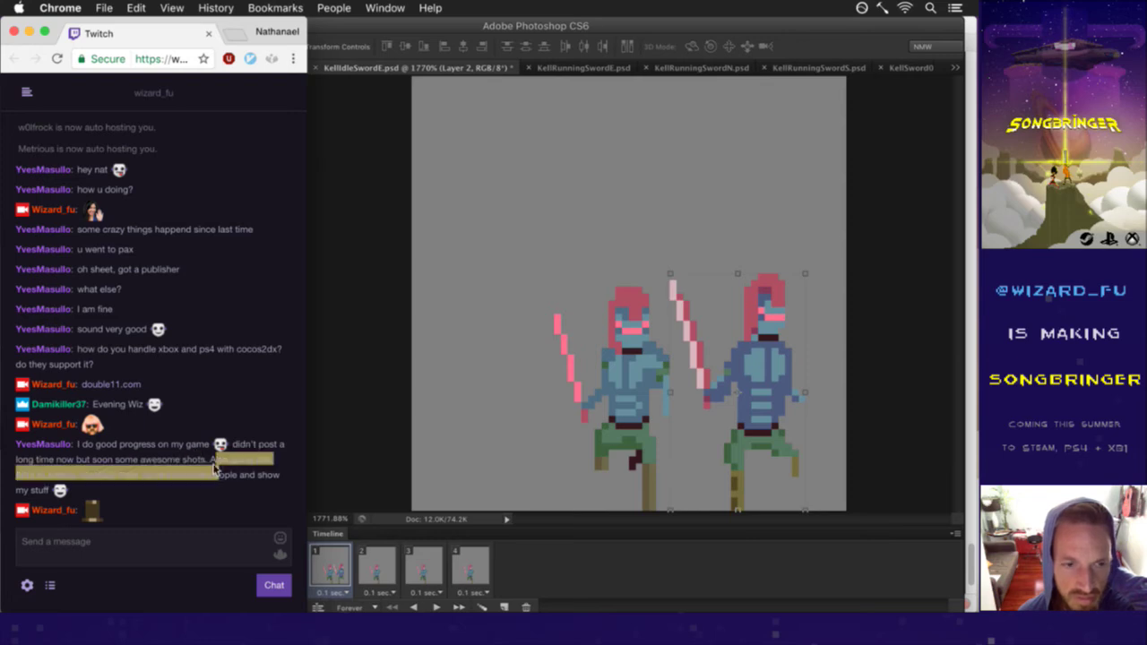
left_click(146, 482)
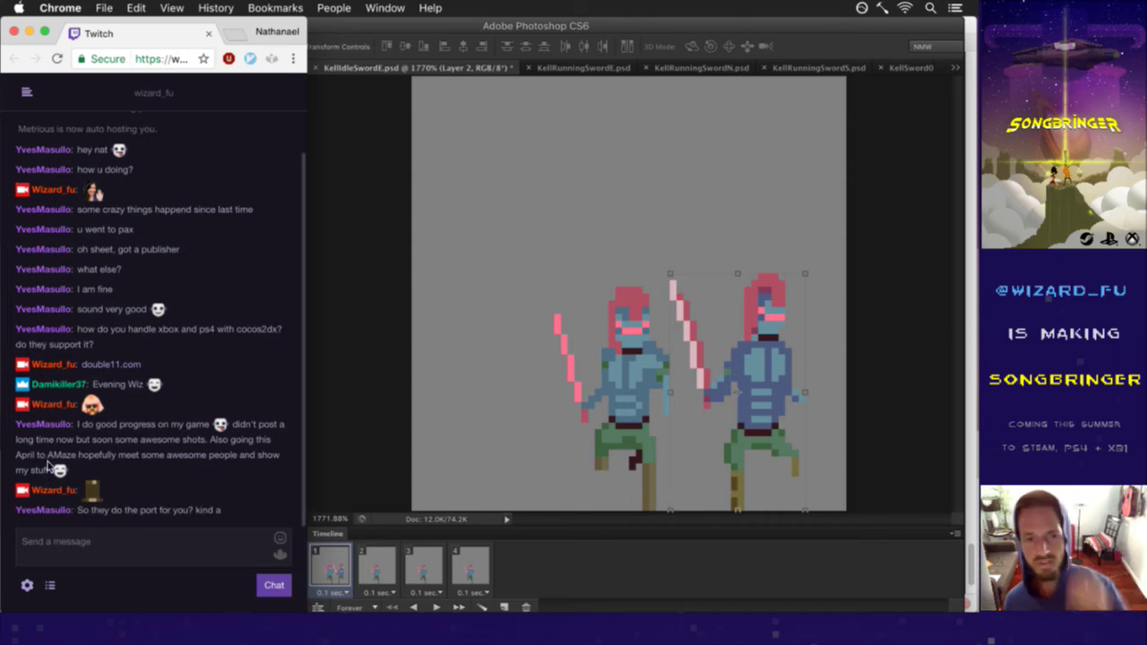
left_click_drag(47, 454, 83, 454)
mouse_move(190, 510)
left_mouse_down()
mouse_move(100, 517)
mouse_move(188, 516)
left_mouse_up()
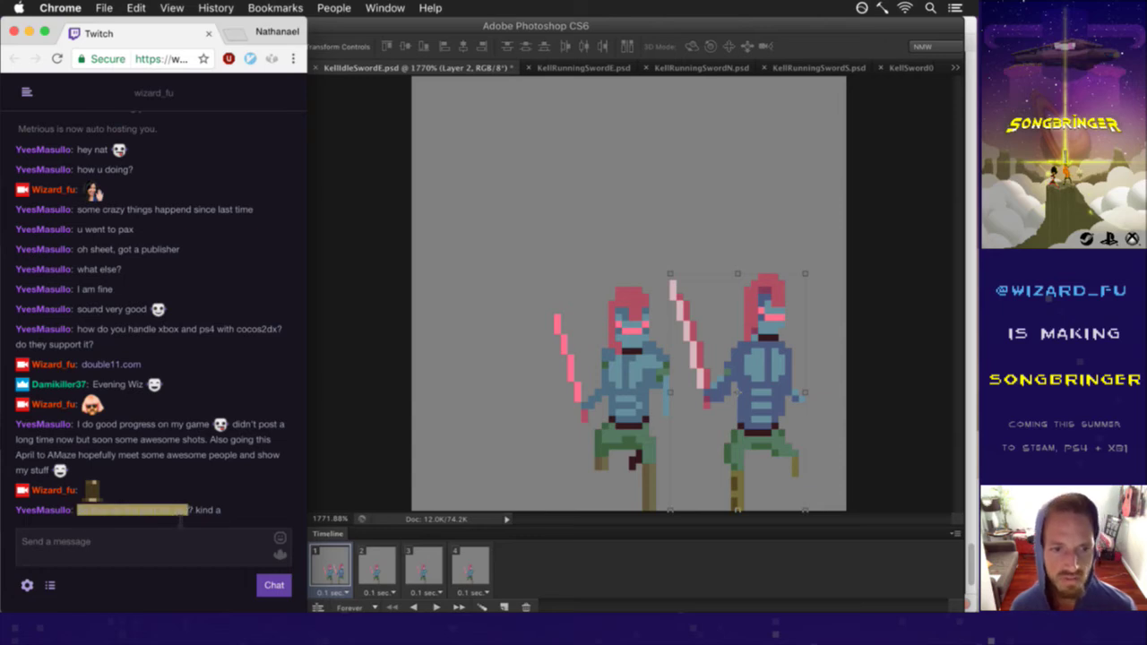
left_click(227, 518)
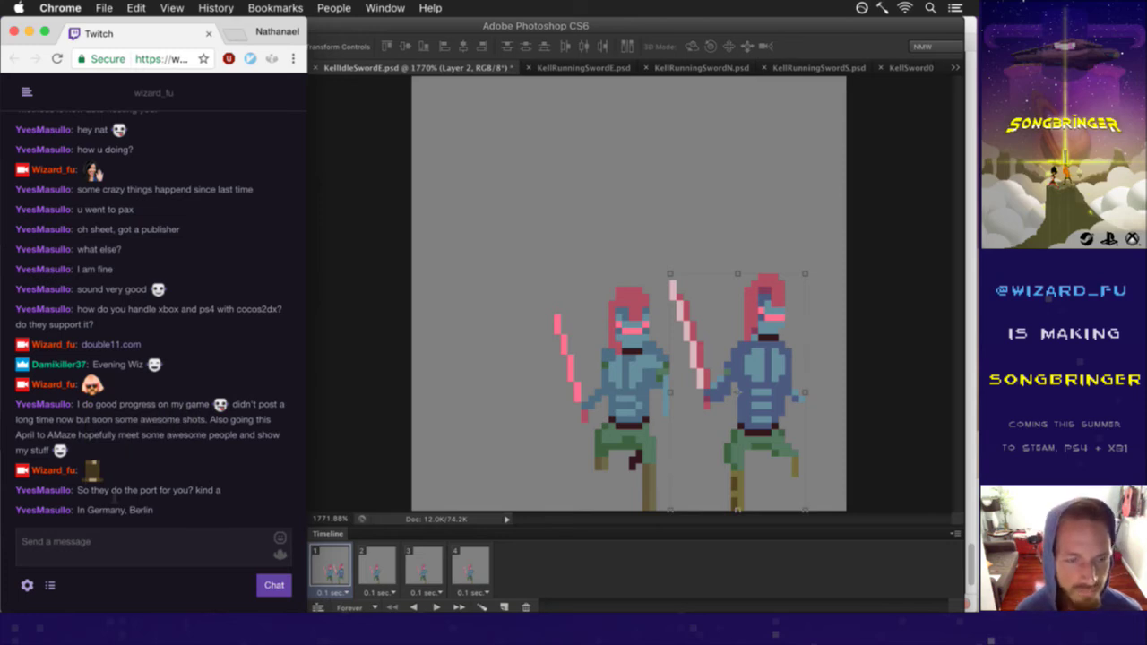
left_click_drag(93, 511, 16, 491)
left_click(163, 515)
left_click(224, 471)
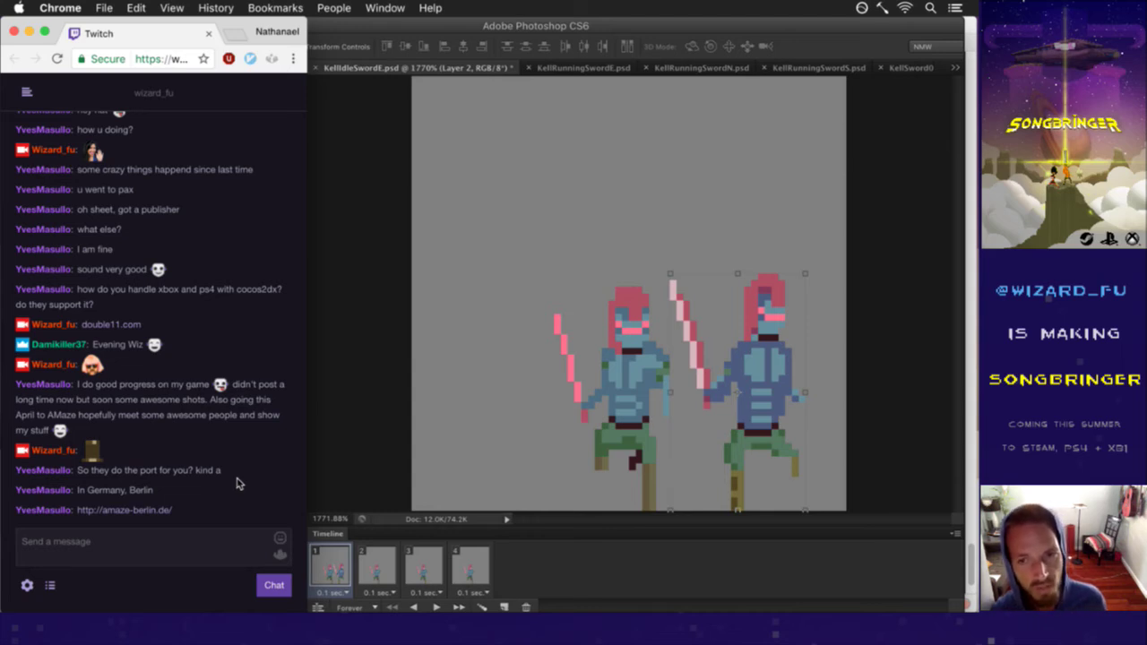
Step: Open the amaze-berlin.de link from the chat in a new tab, detach it into its own window, and widen that window
right_click(124, 509)
left_click(229, 419)
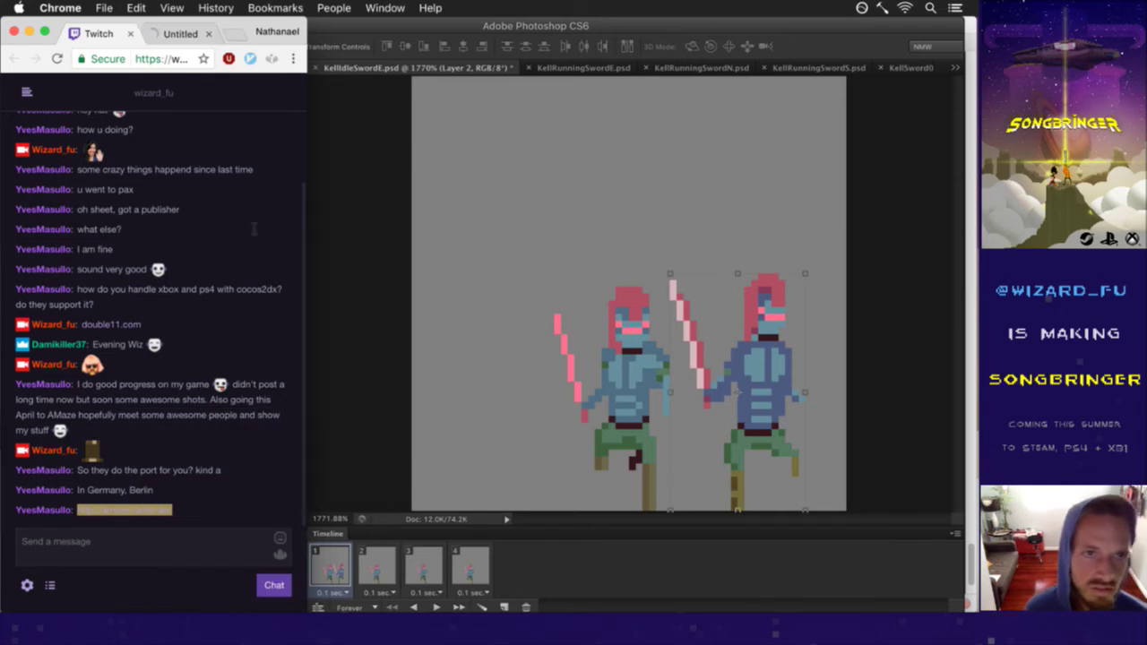
left_click_drag(204, 34, 281, 55)
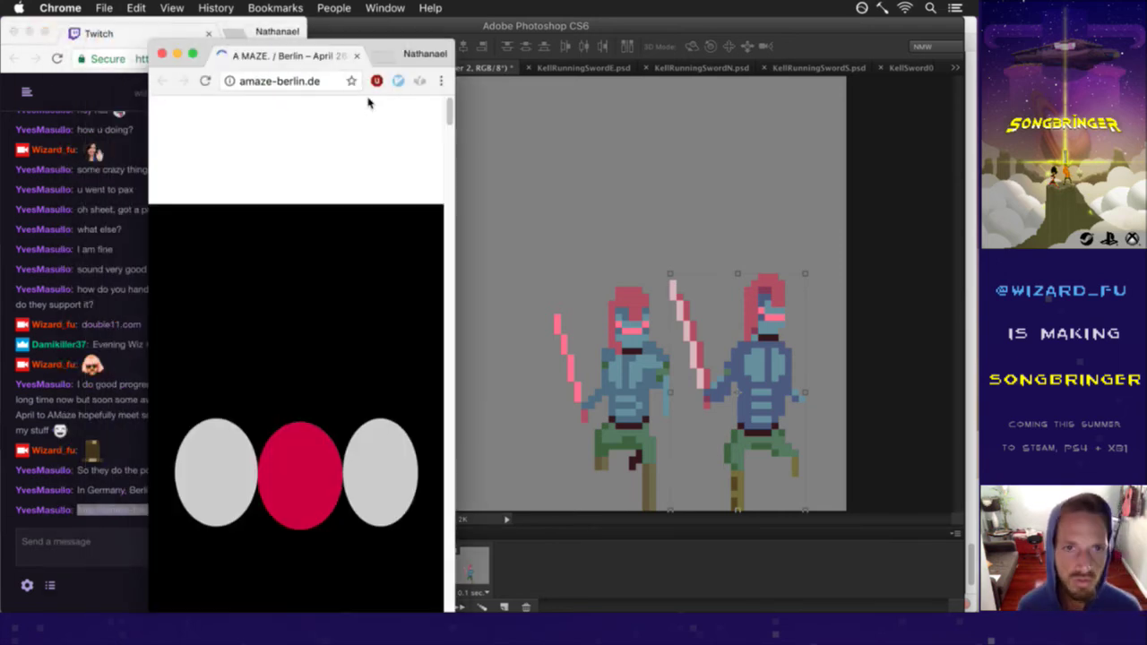
left_click_drag(455, 108, 829, 108)
left_click_drag(637, 61, 668, 48)
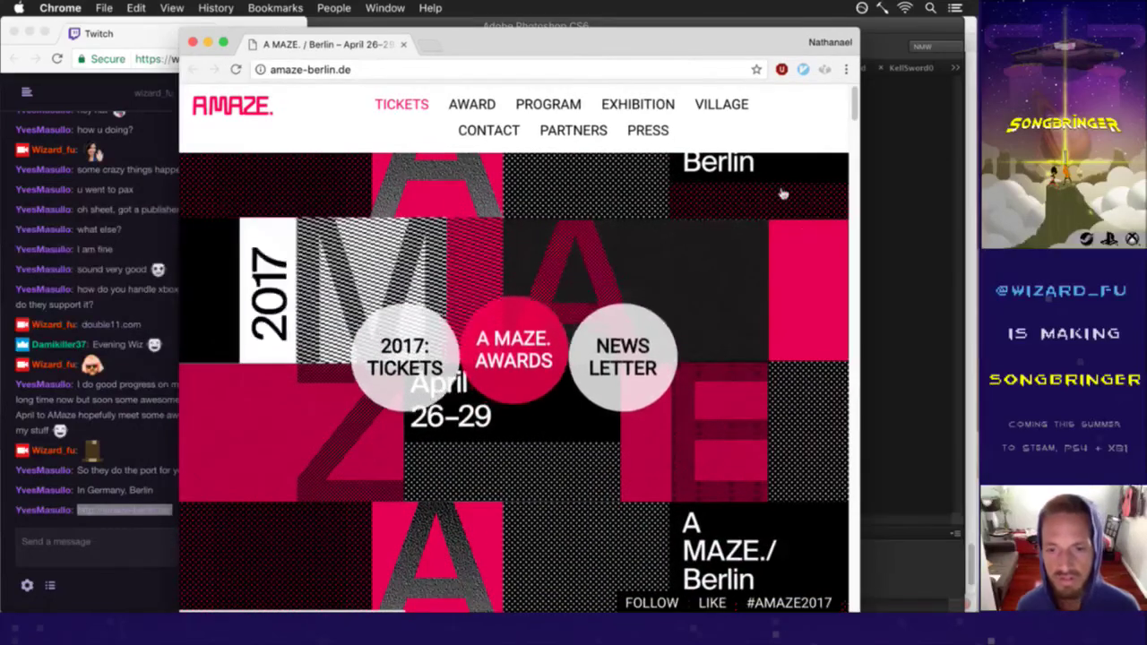
Step: Check the newest message in the Twitch chat and return to the A MAZE. Berlin page
mouse_move(854, 108)
left_mouse_down()
mouse_move(861, 135)
mouse_move(850, 108)
left_mouse_up()
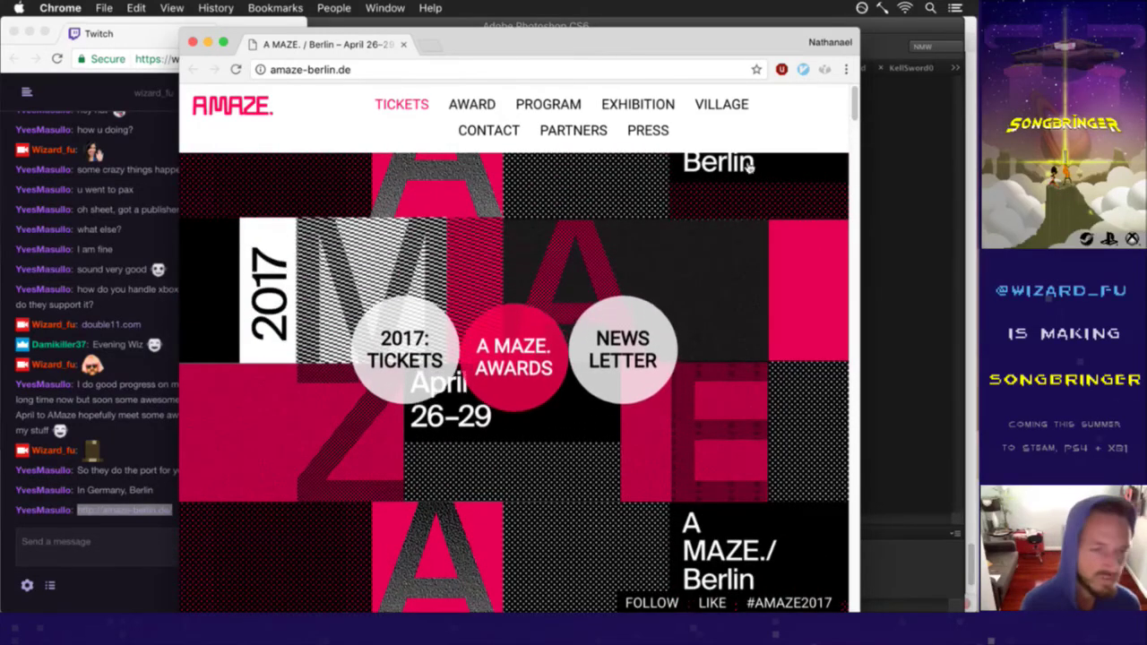
left_click(120, 510)
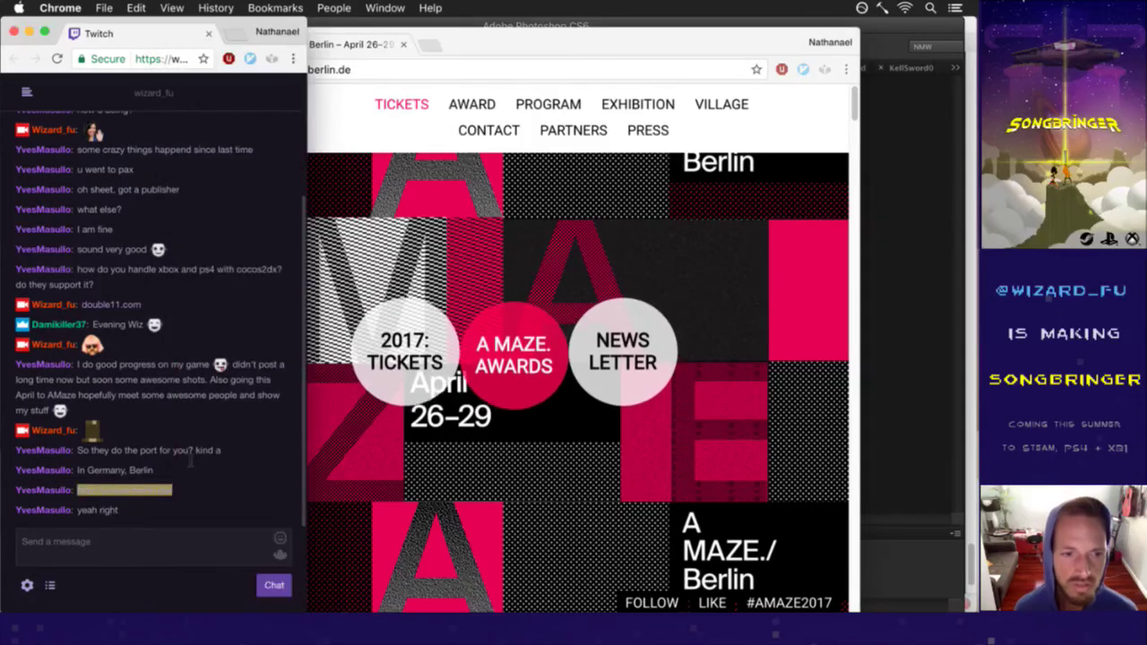
left_click(854, 114)
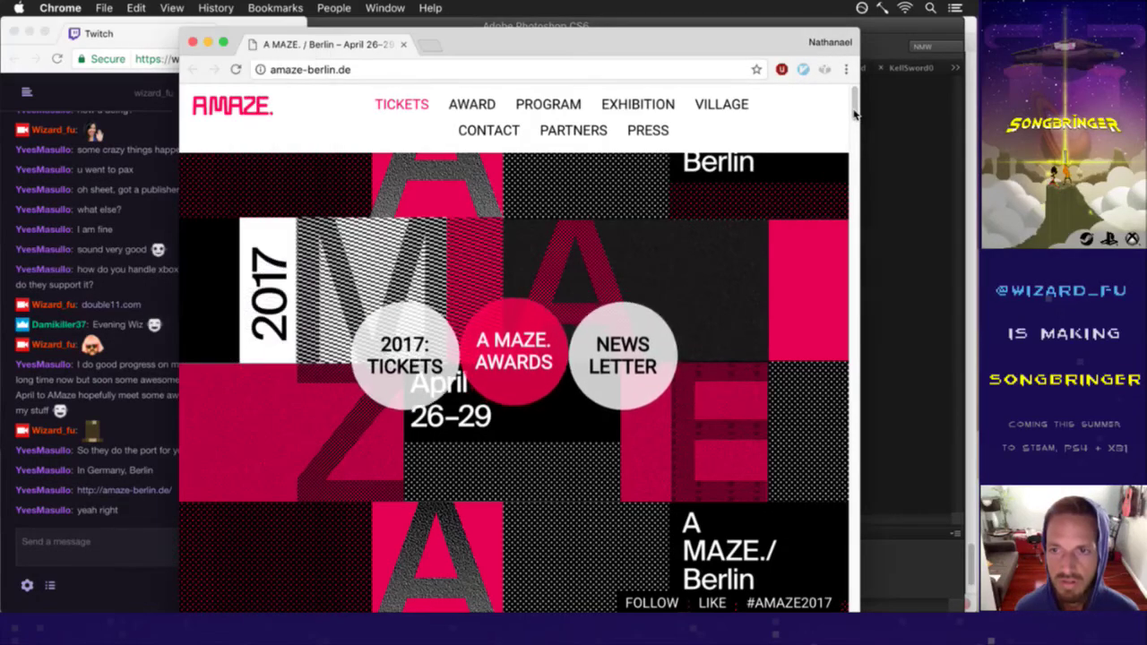
Step: Examine the A MAZE. Berlin page from the festival introduction down to the exhibition section
left_click_drag(856, 105, 856, 140)
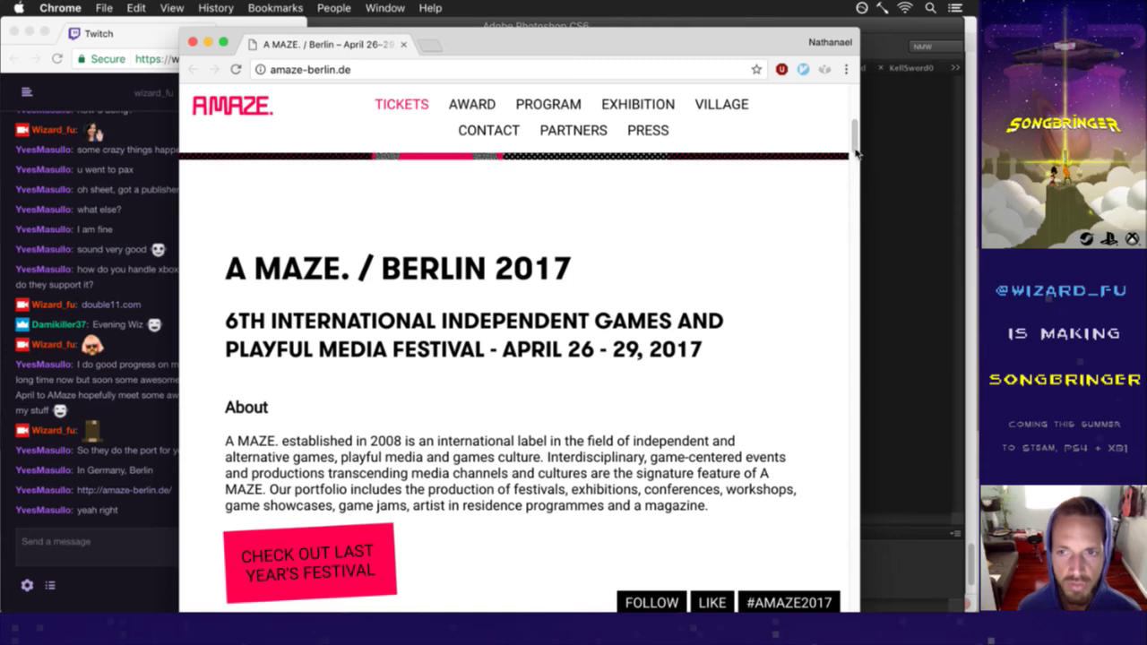
left_click_drag(854, 139, 804, 335)
left_click_drag(317, 325, 361, 399)
left_click(361, 399)
Step: Send the message "wizGG" in the Twitch chat in reply to the new viewer's greeting
left_click(153, 534)
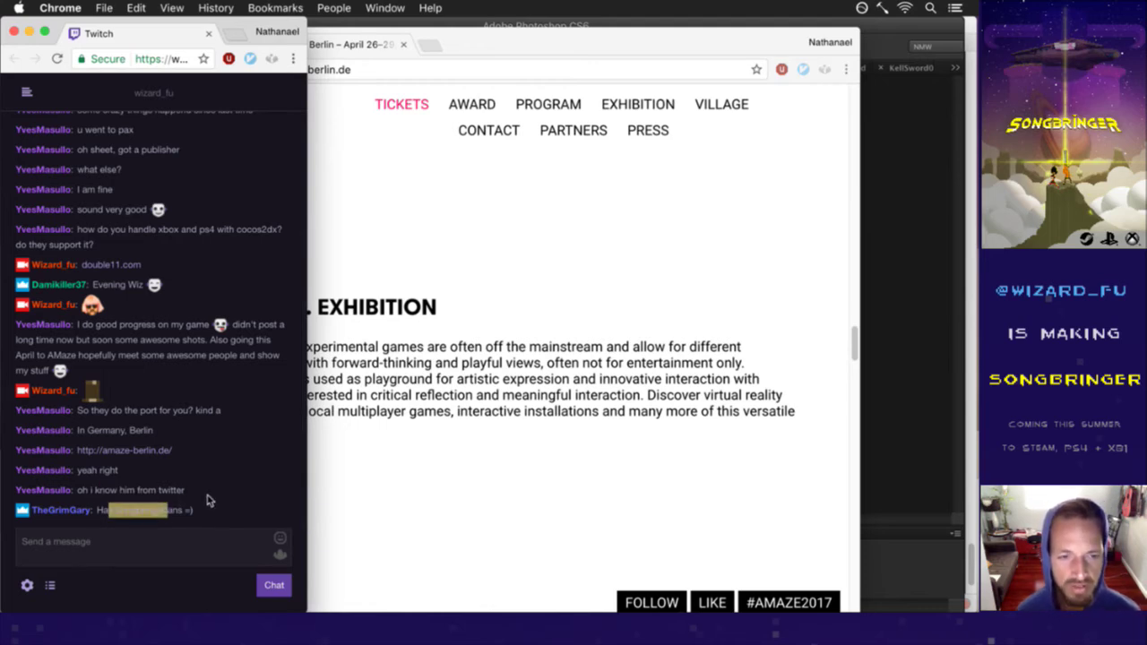
left_click(183, 538)
type("w")
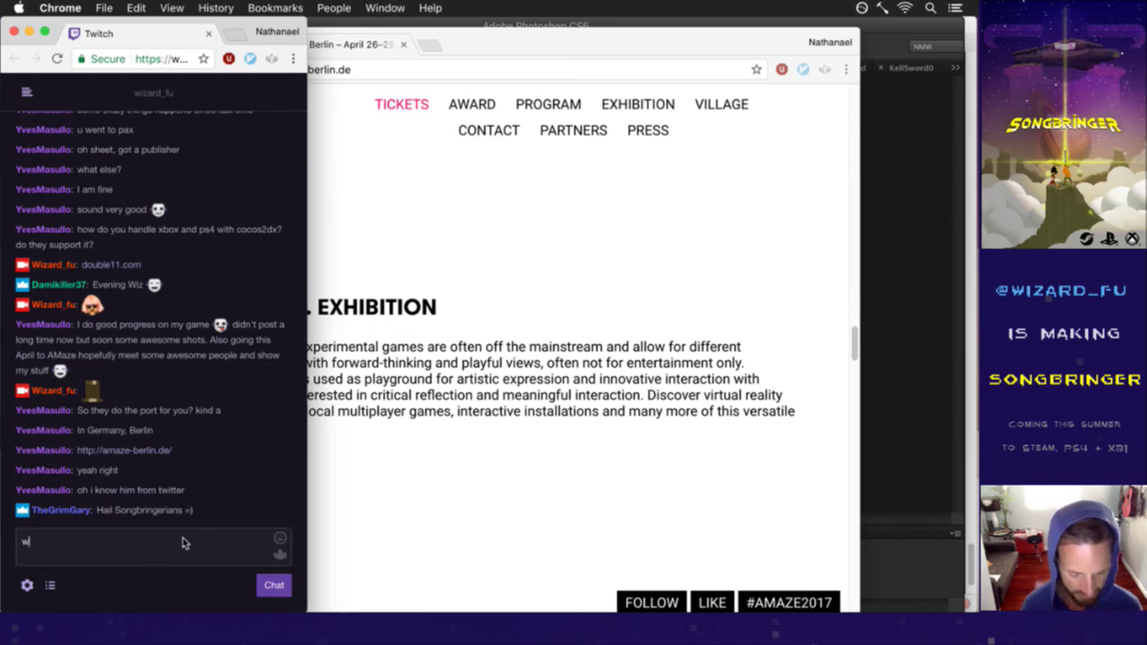
type("izGG")
key("Return")
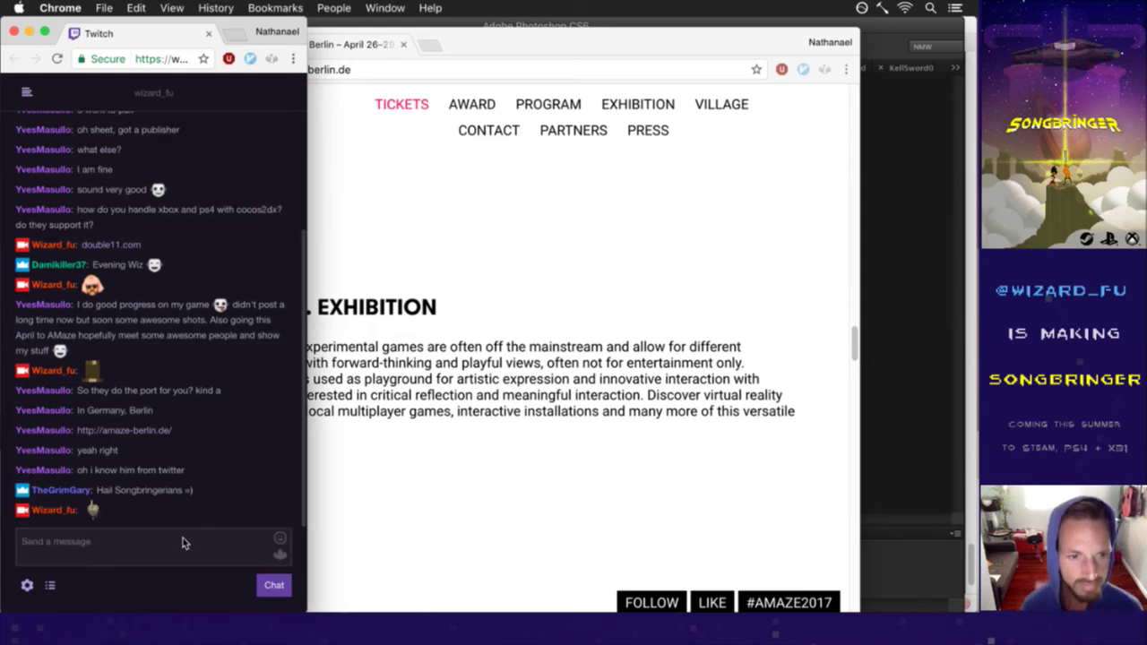
Step: Check the festival dates on the A MAZE. Berlin page, and close that page to return to Photoshop
left_click(383, 487)
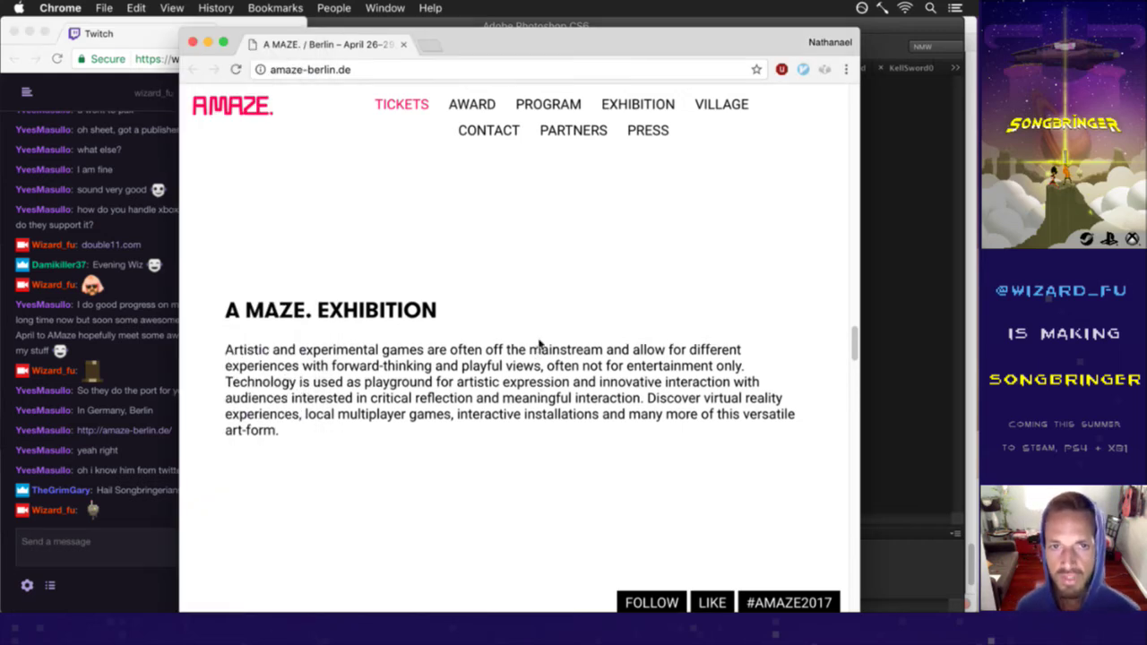
scroll(538, 346, "up", 15)
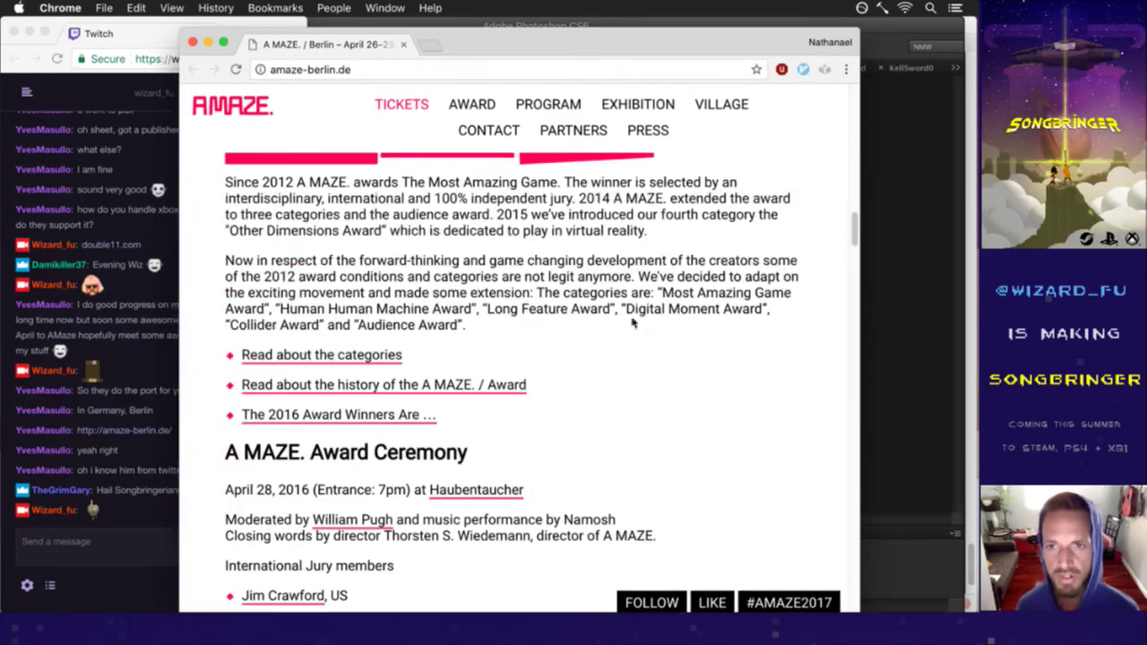
left_click_drag(854, 234, 812, 227)
left_click_drag(811, 226, 806, 140)
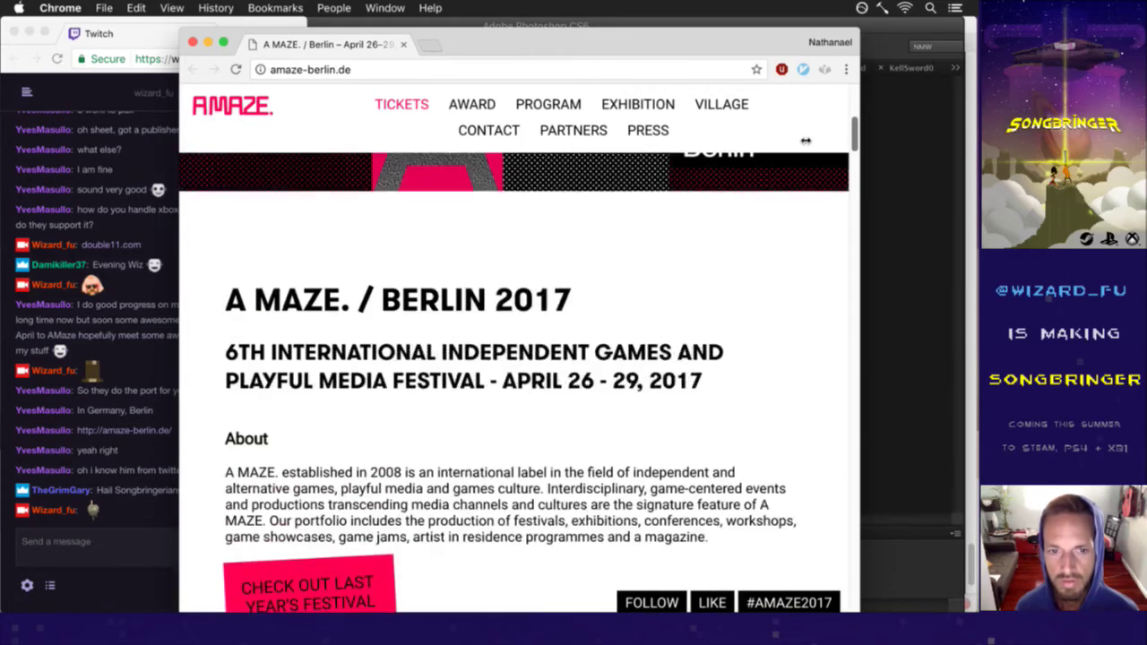
left_click_drag(500, 386, 630, 404)
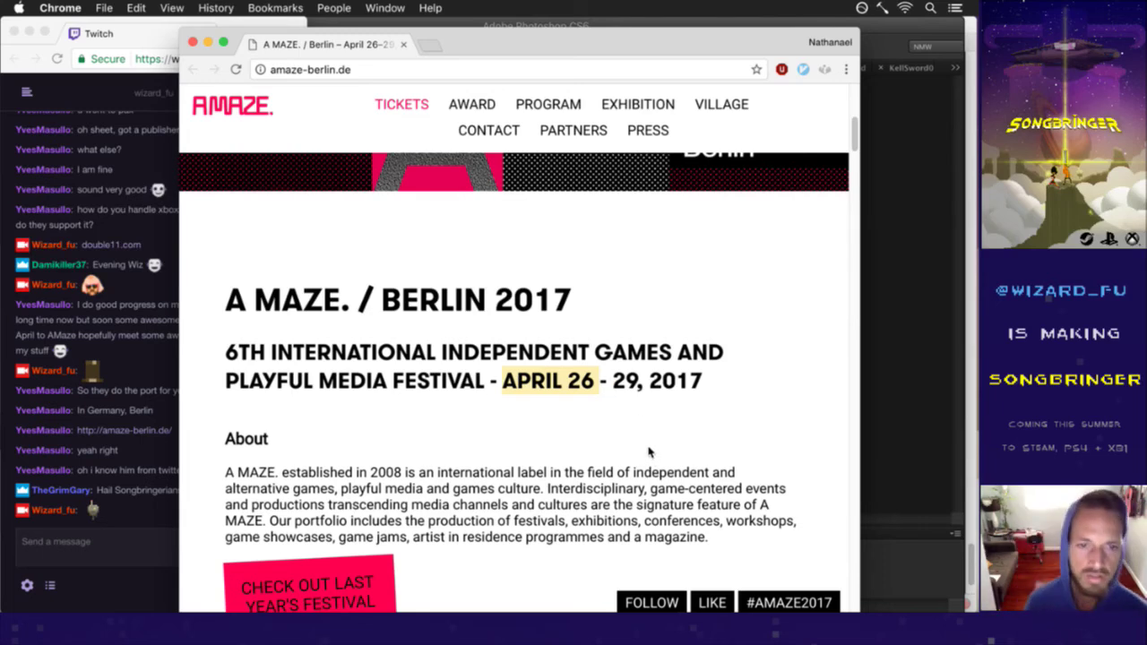
key("super+w")
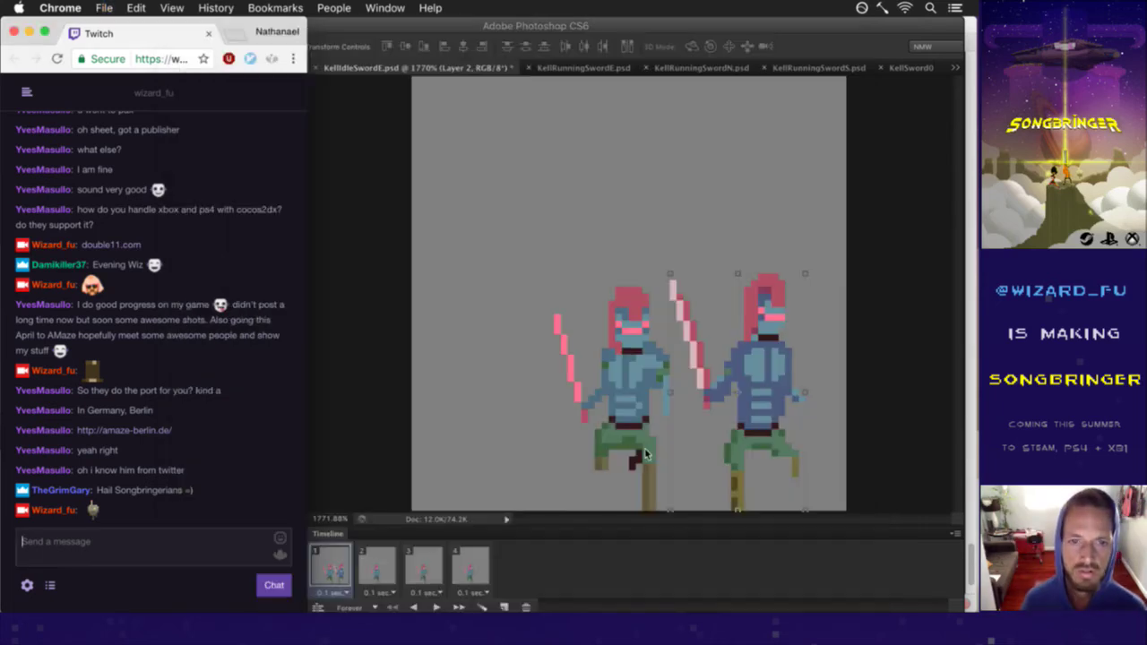
left_click(376, 449)
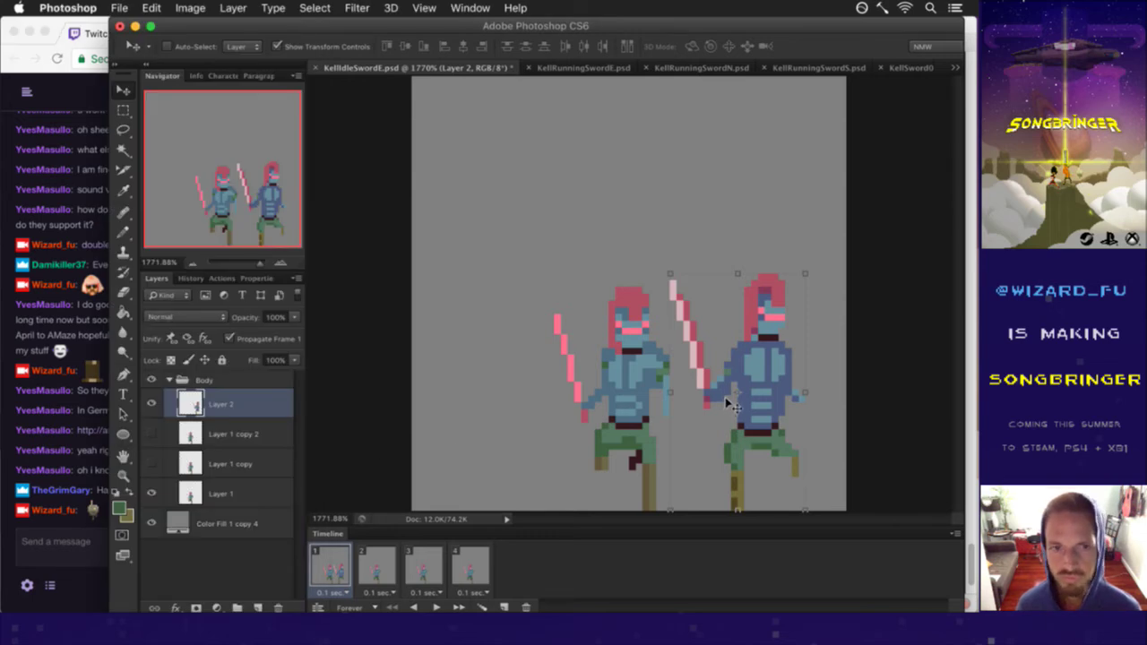
key("super+shift+s")
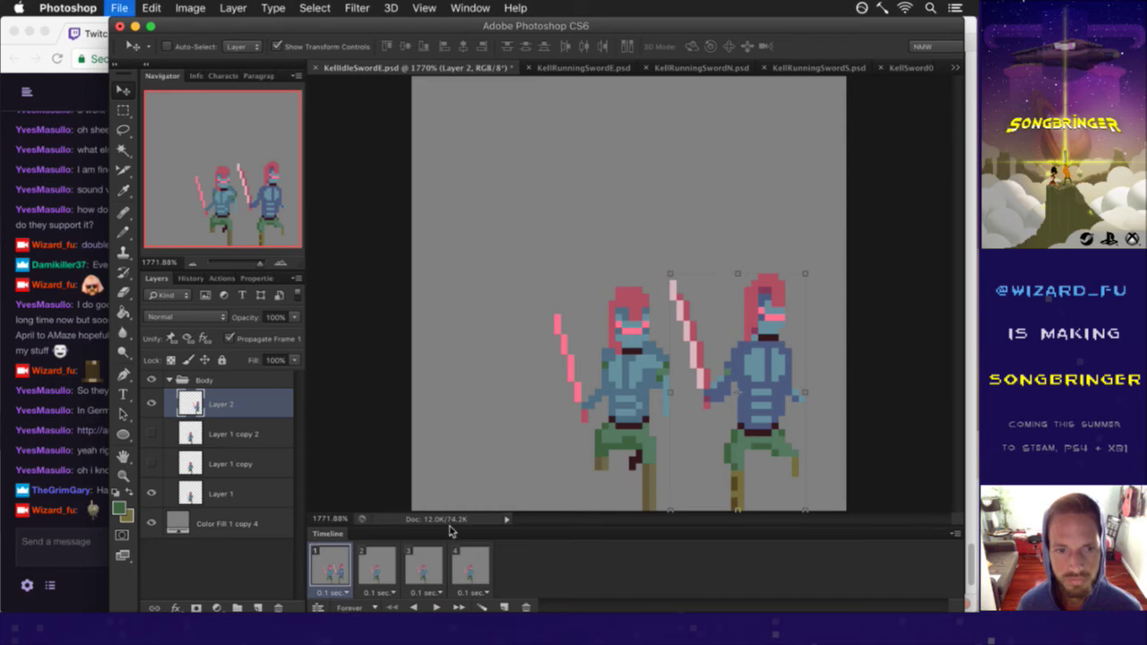
key("Escape")
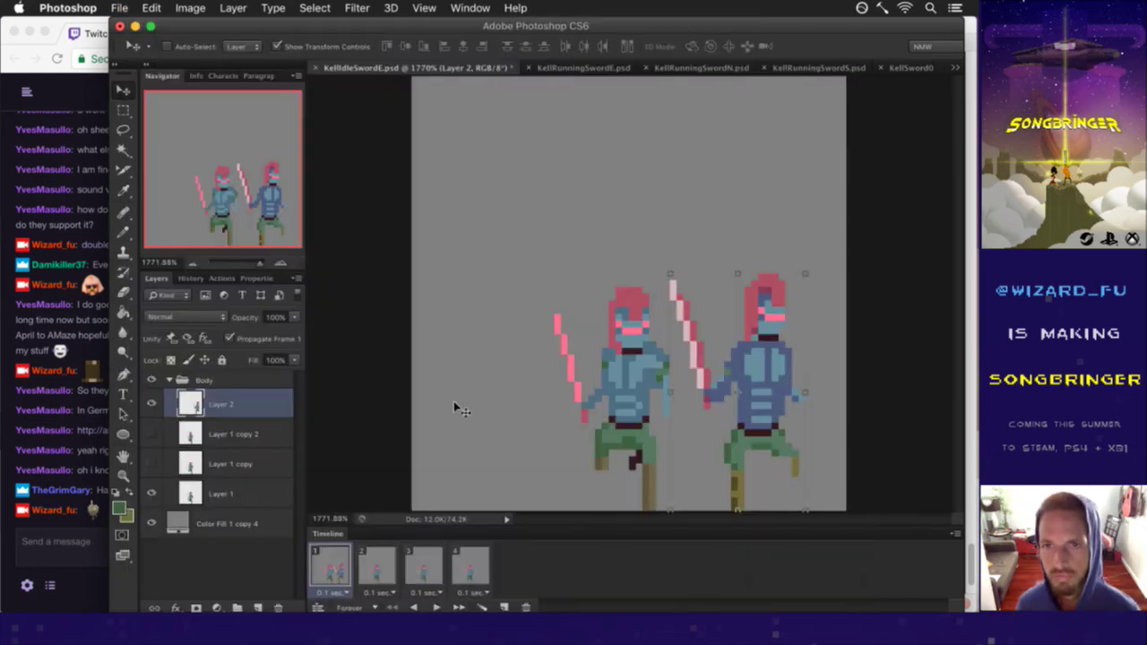
key("super+shift+s")
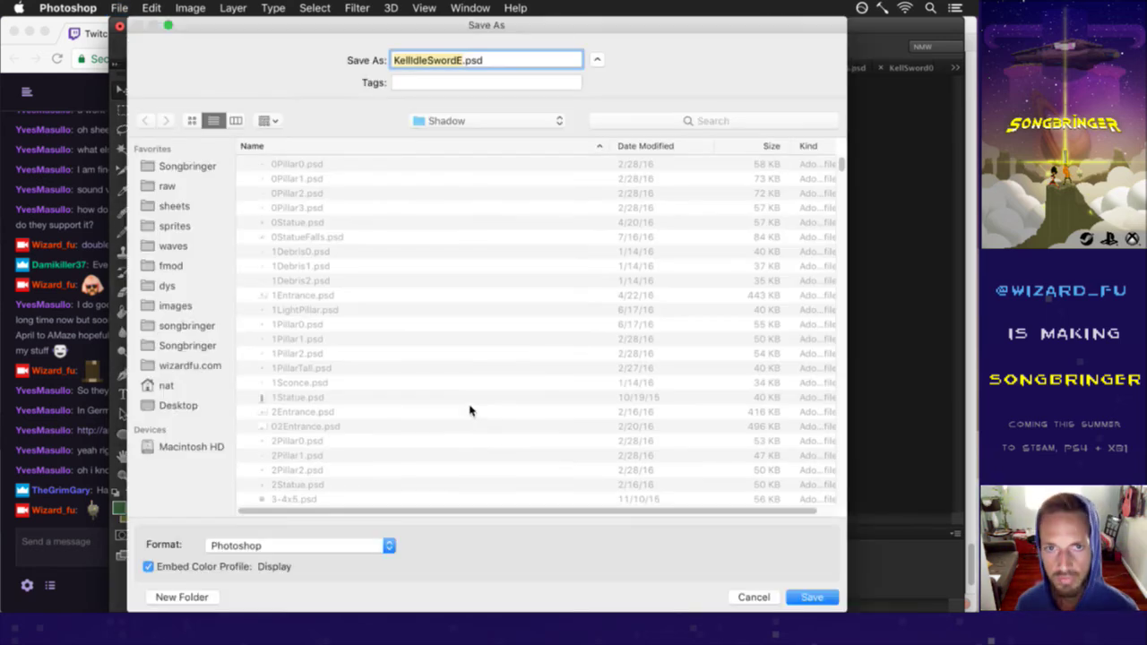
key("Escape")
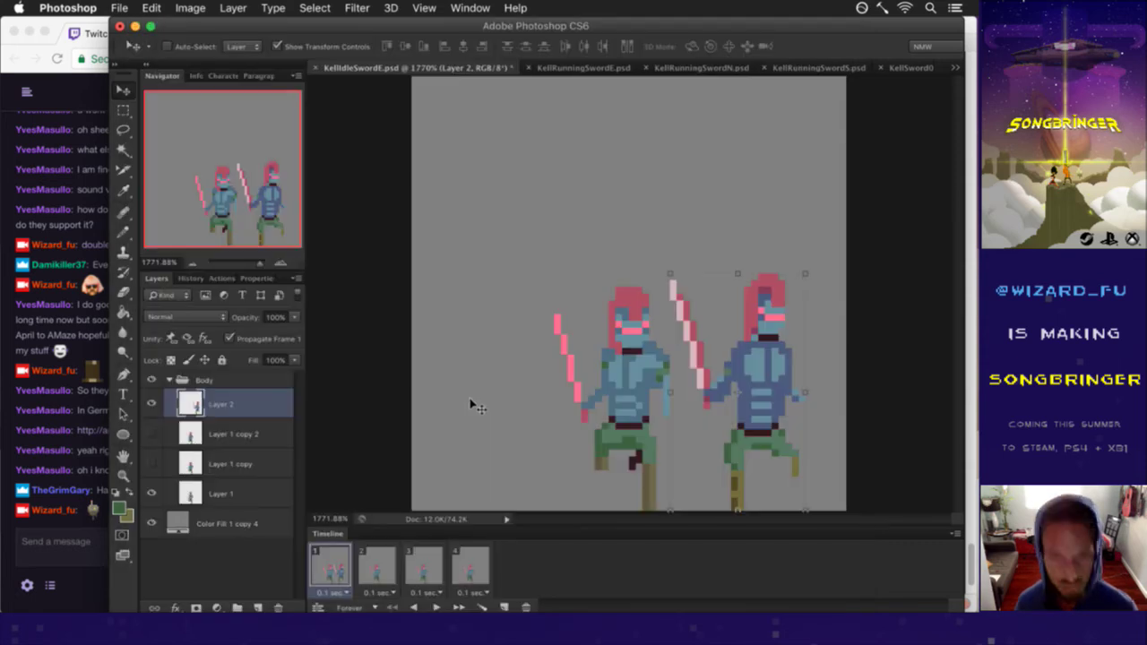
Step: Save a version of the document as KellIdleSwordE.psd in Photoshop format
key("super+shift+s")
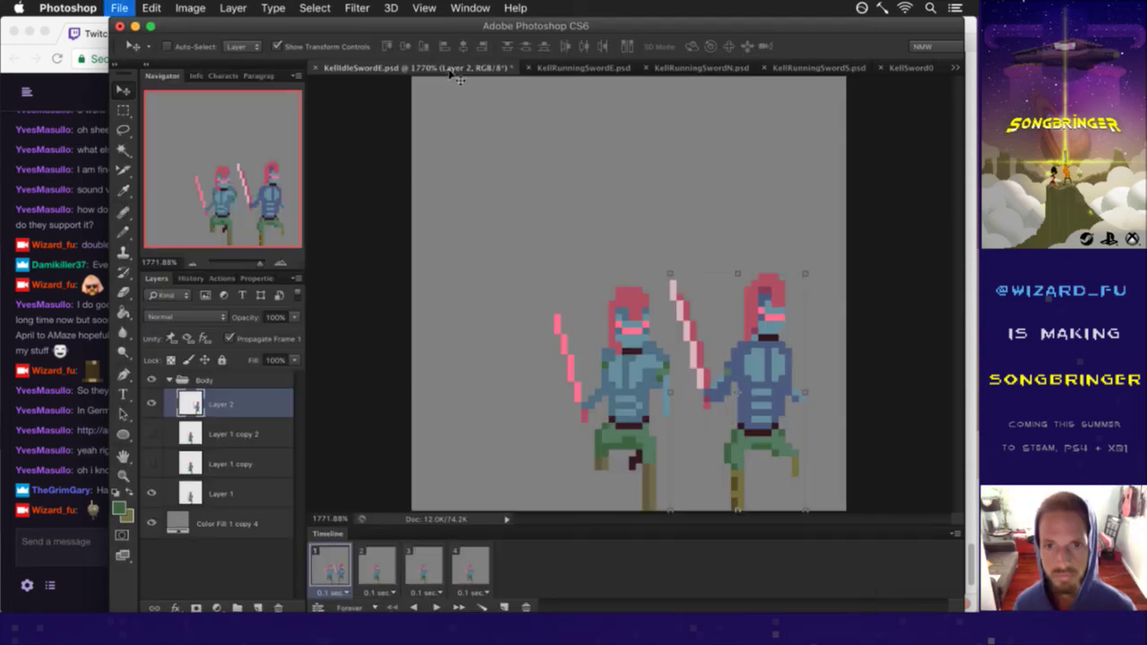
left_click(798, 599)
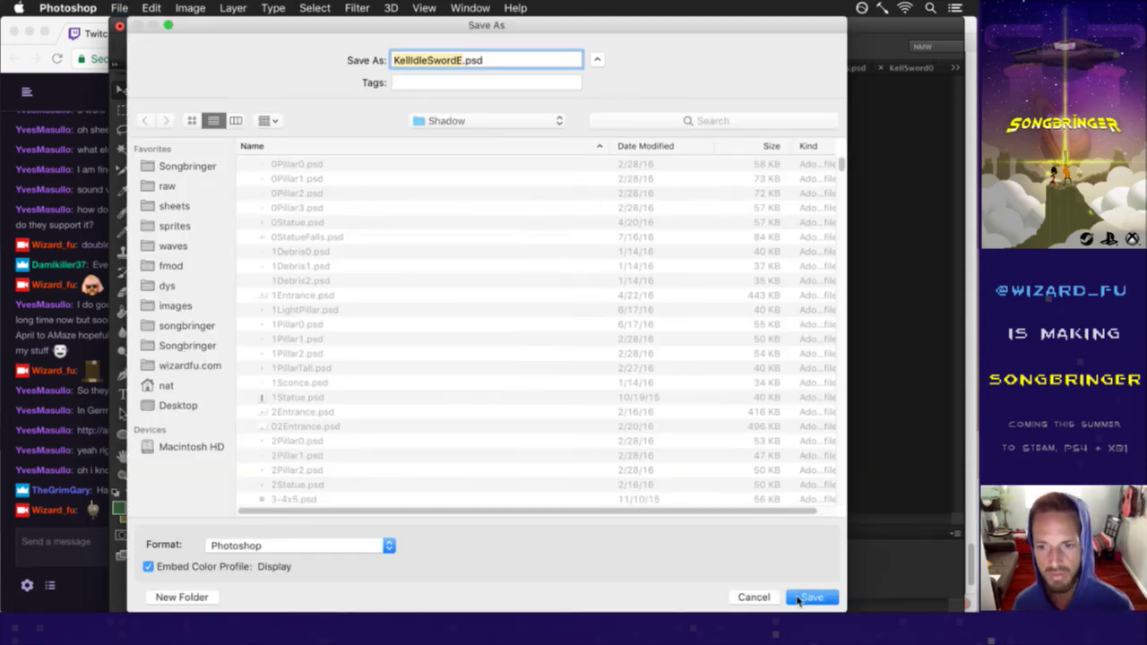
left_click(476, 120)
left_click(414, 120)
left_click(811, 597)
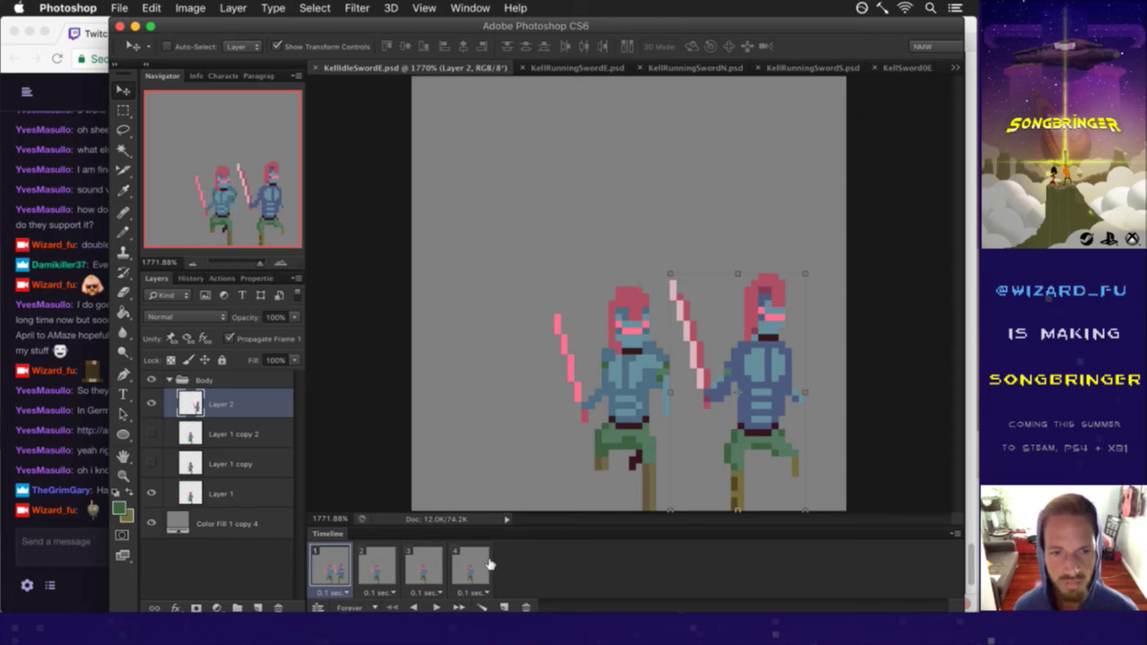
Step: Select all four animation frames and darken the Color Fill 1 copy 4 background to a dark grey
left_click(483, 571, "shift")
left_click(167, 522)
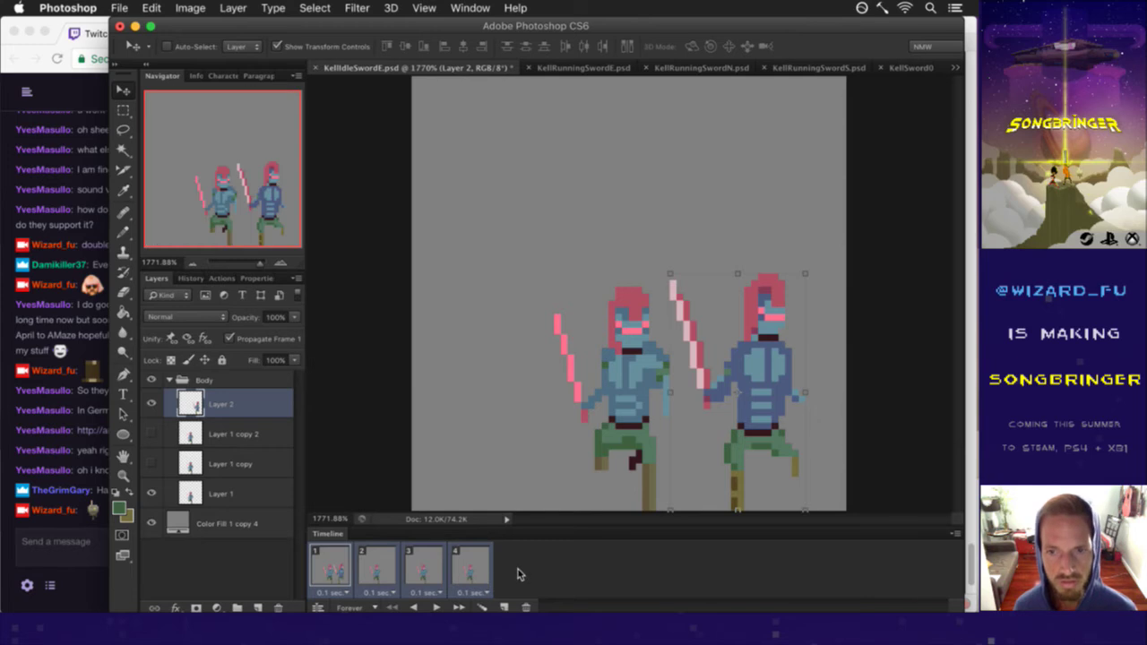
double_click(178, 524)
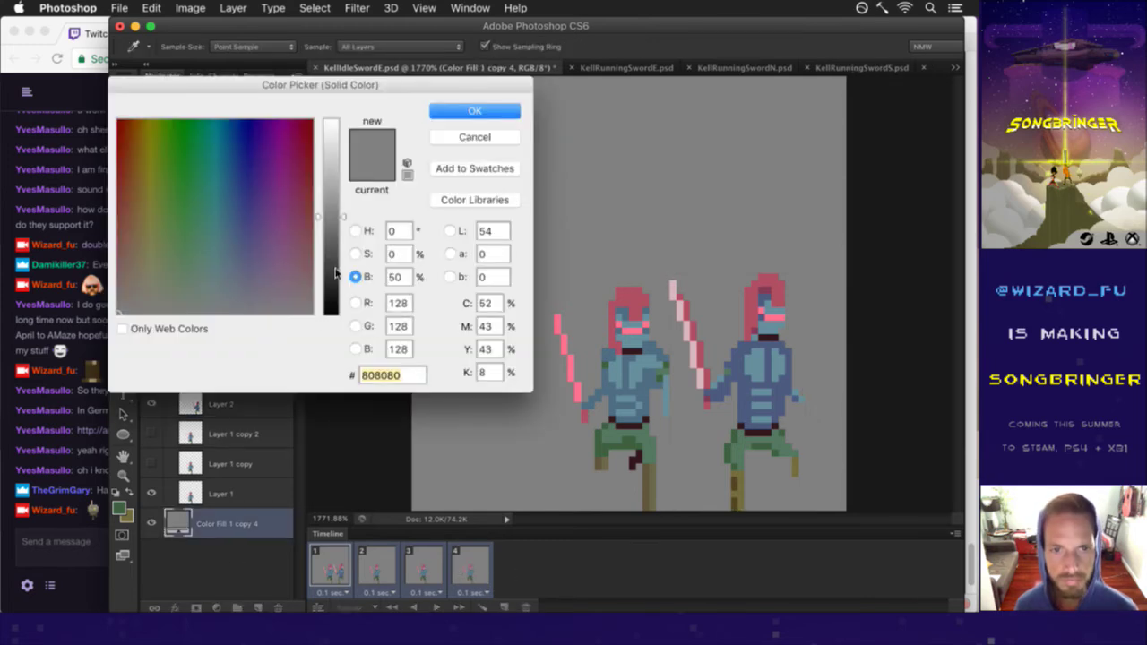
left_click_drag(337, 270, 336, 266)
left_click(466, 112)
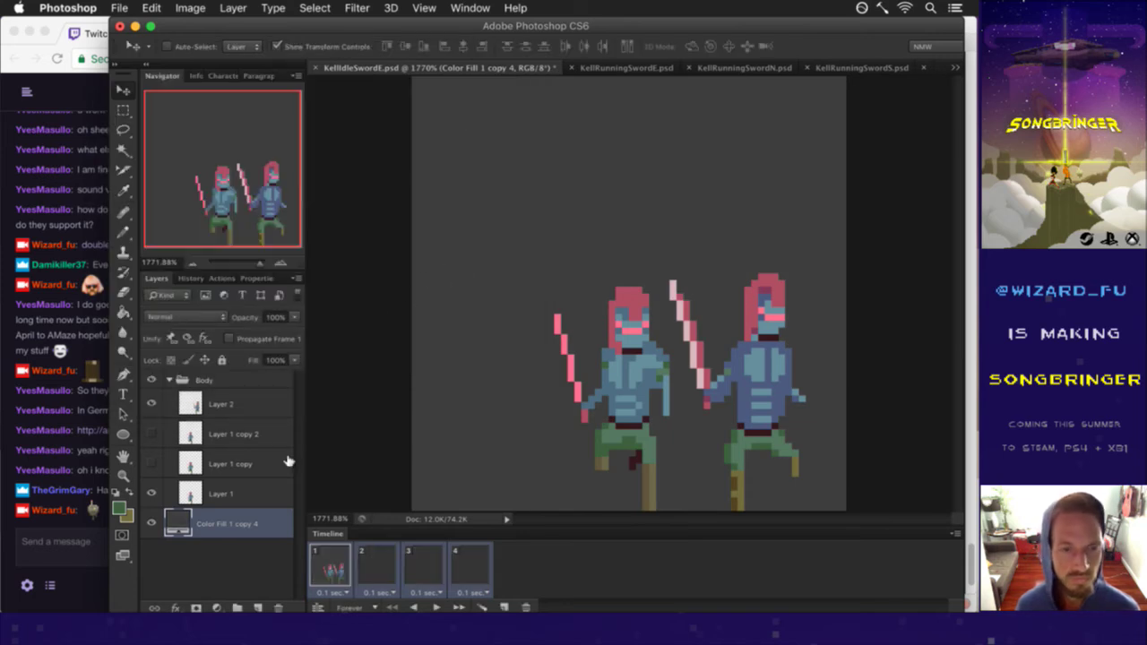
Step: Check the Twitch chat for new messages and return to Photoshop
left_click(87, 484)
left_click_drag(102, 490, 162, 498)
left_click(179, 492)
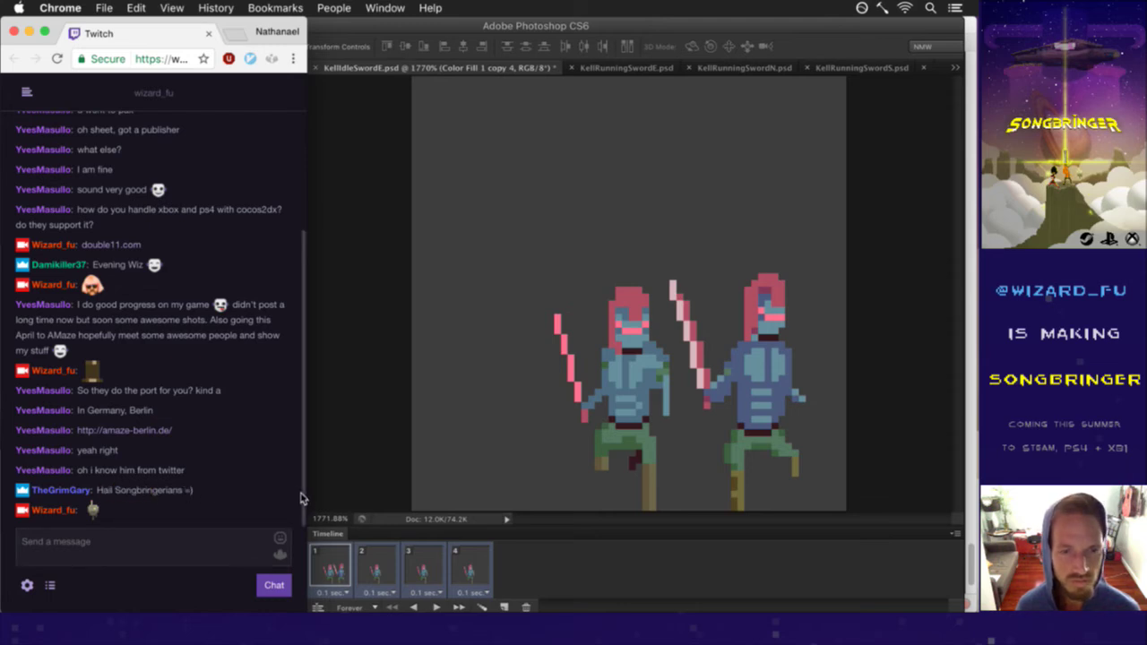
left_click(363, 462)
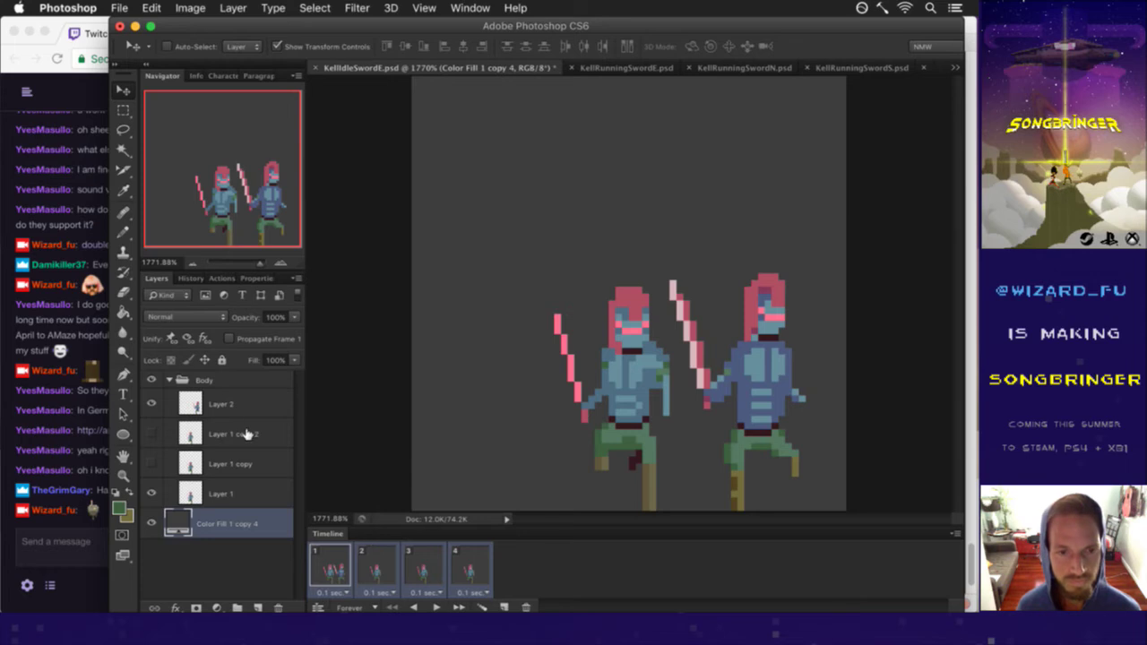
Step: Ungroup the Body layer group so its layers stand alone, and save the document
left_click(242, 381)
key("m")
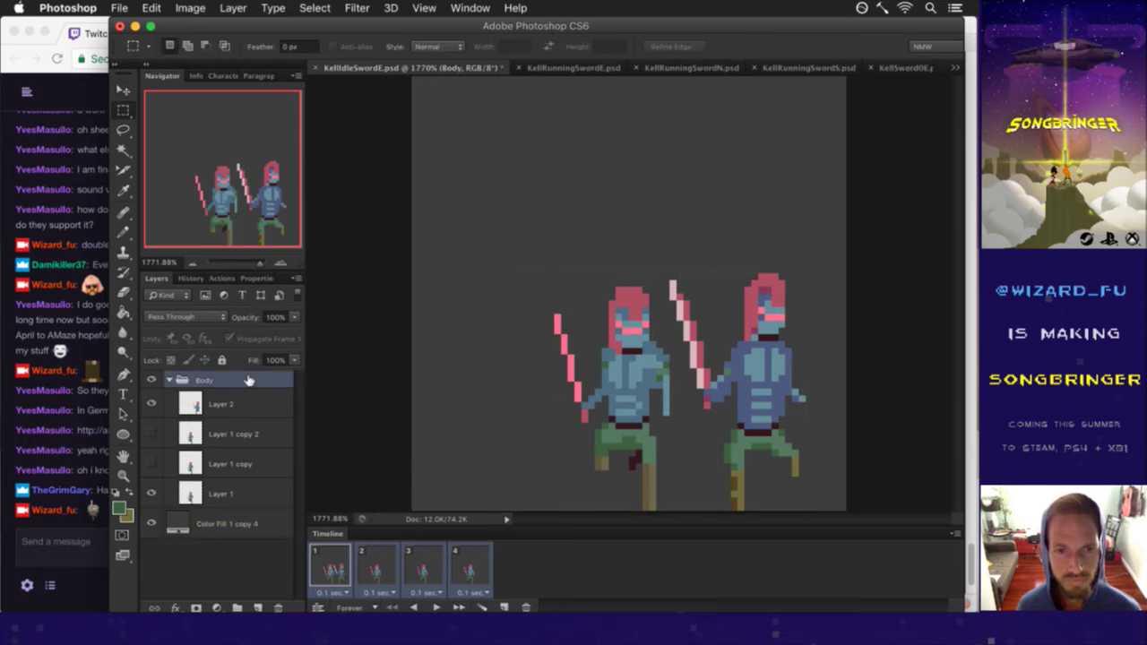
right_click(248, 381)
left_click(289, 309)
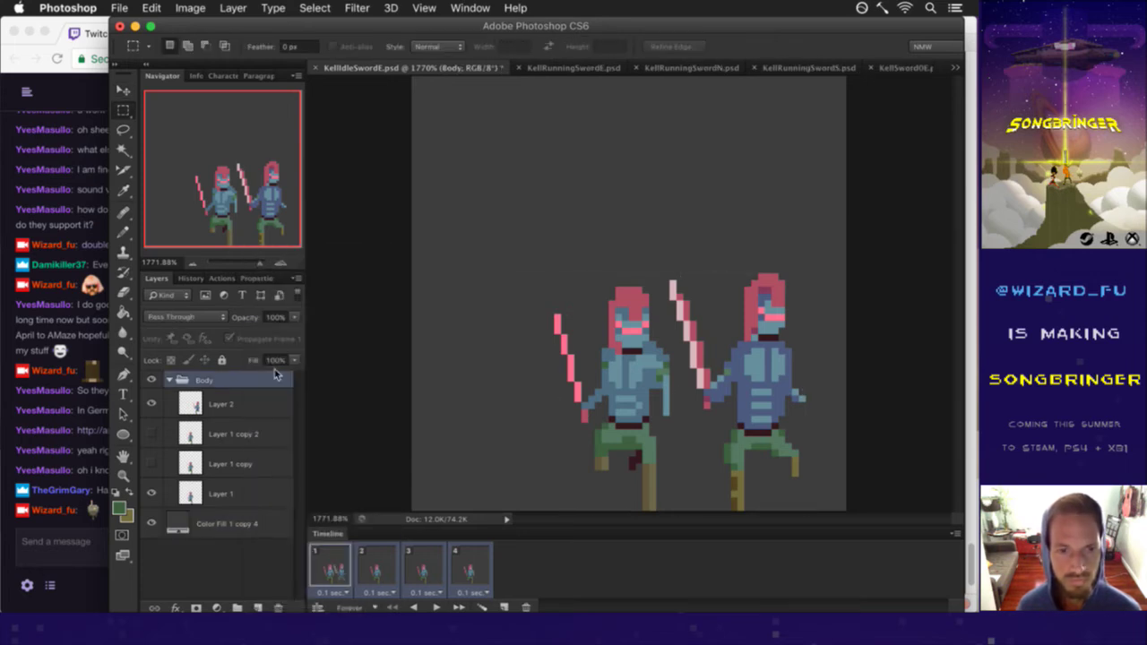
left_click(249, 380)
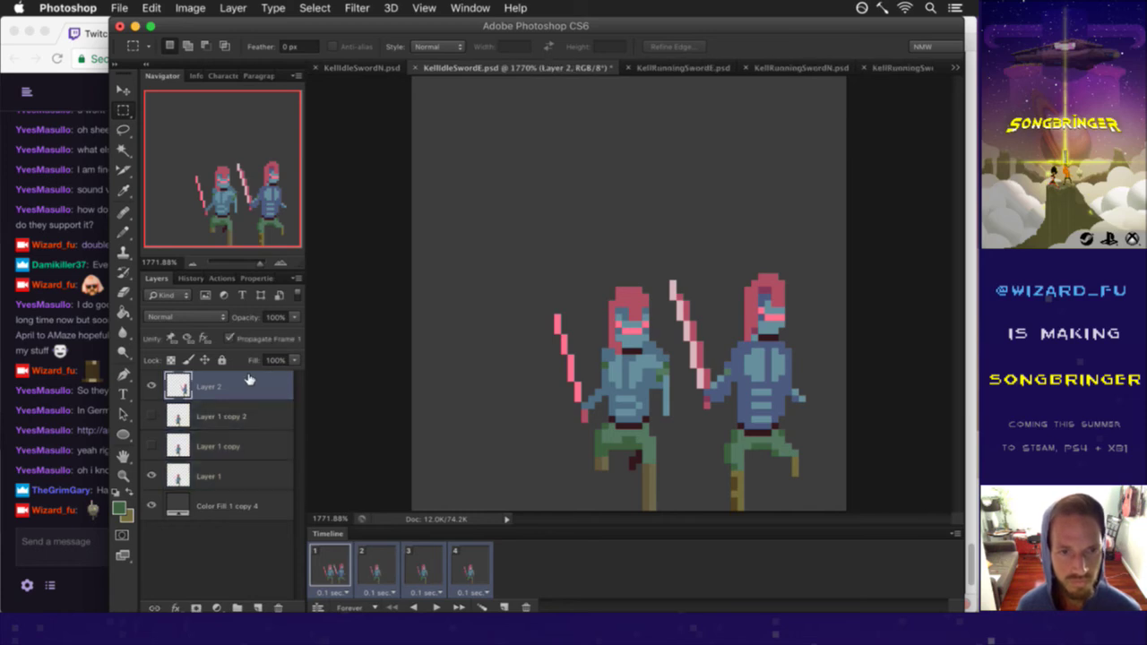
key("super+s")
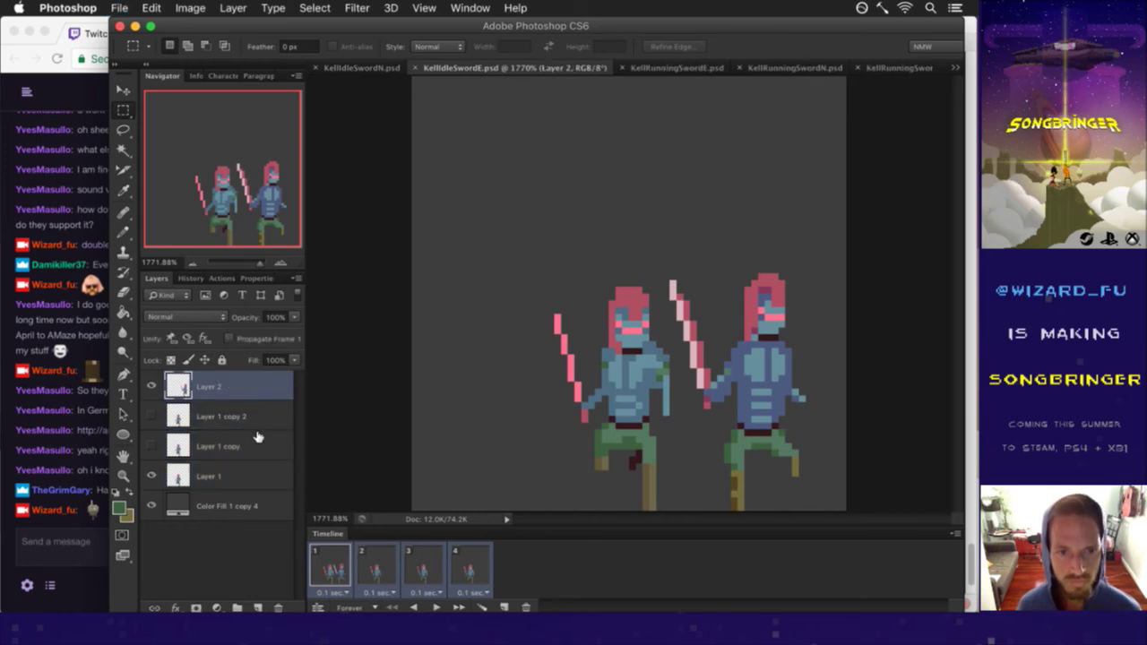
Step: Show Layer 2 in frame 2, duplicate it, and hide the original so only the copy is visible
left_click(365, 563)
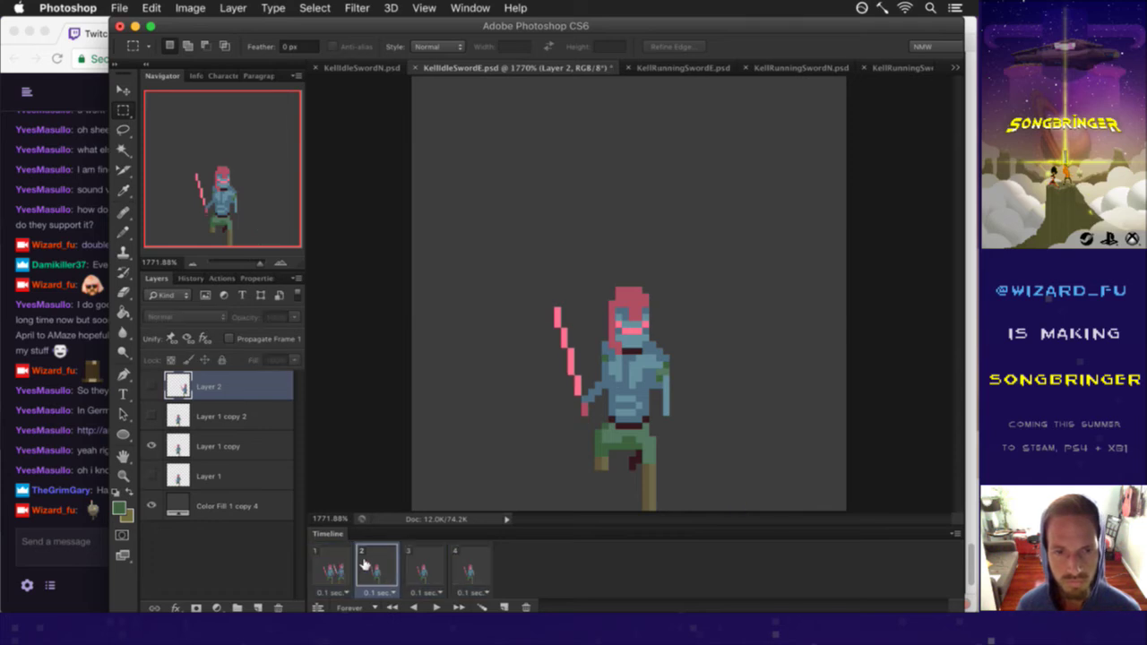
left_click(152, 386)
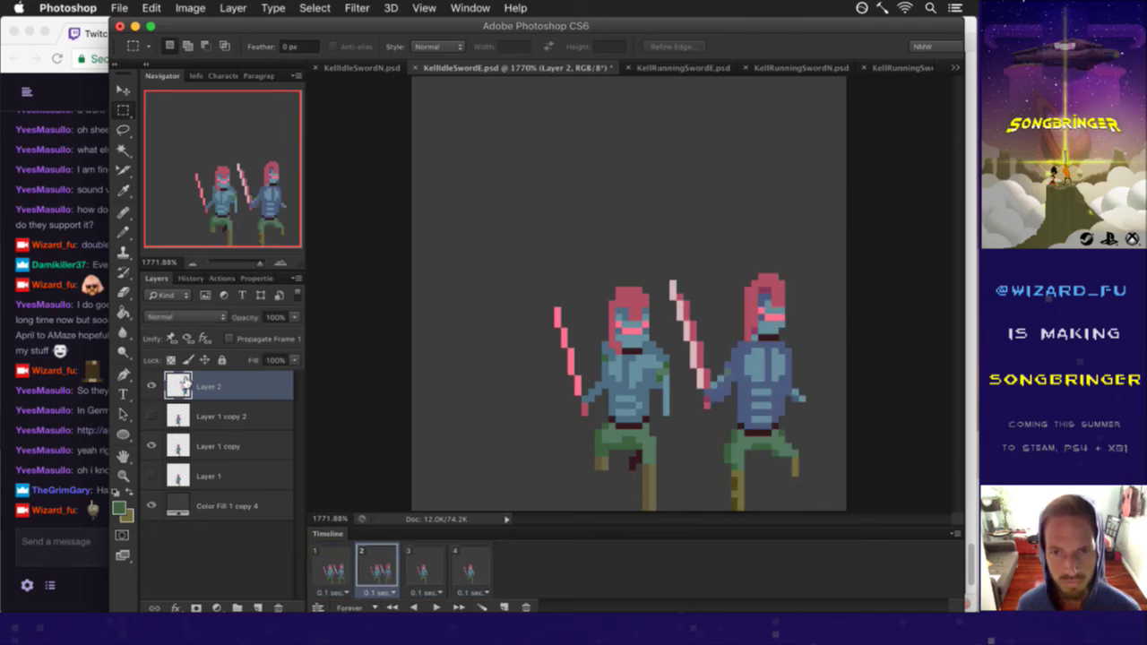
key("super+j")
left_click(151, 416)
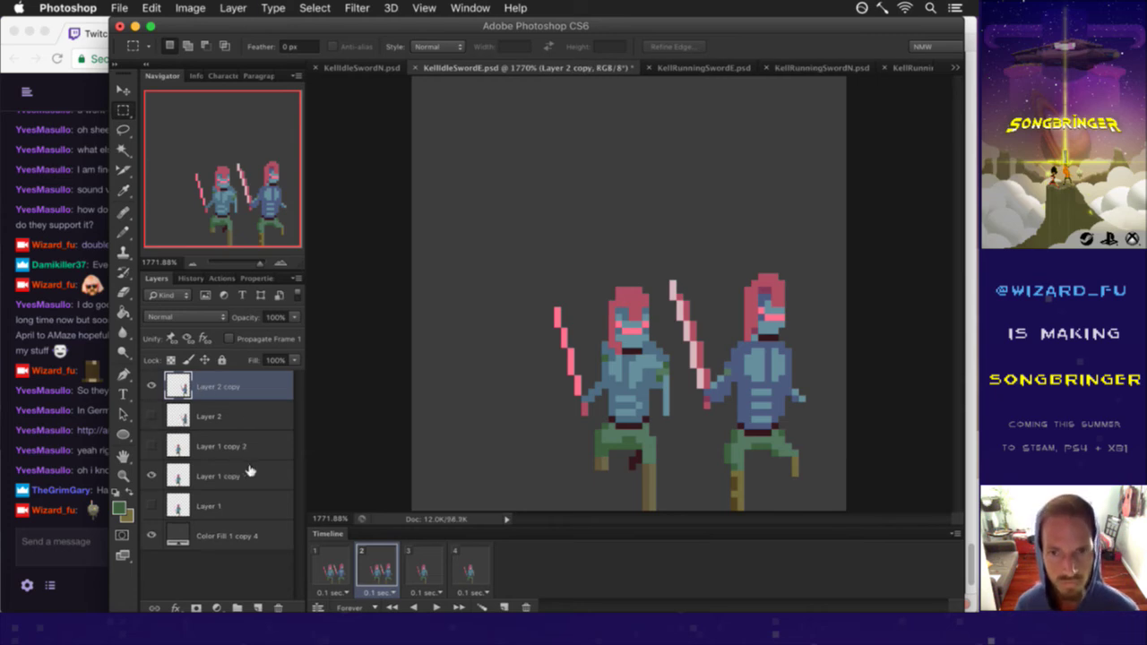
Step: Shift the blue sprite's upper body and sword one pixel right on Layer 2 copy, and save the document
left_click_drag(668, 253, 811, 457)
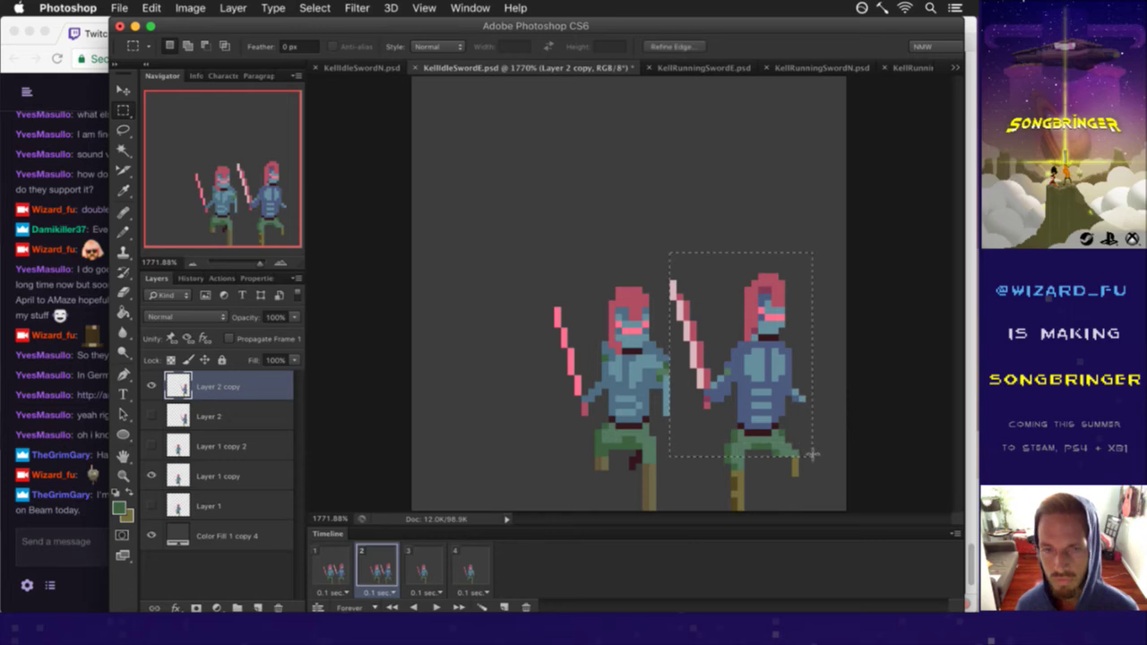
key("v")
key("Right")
key("m")
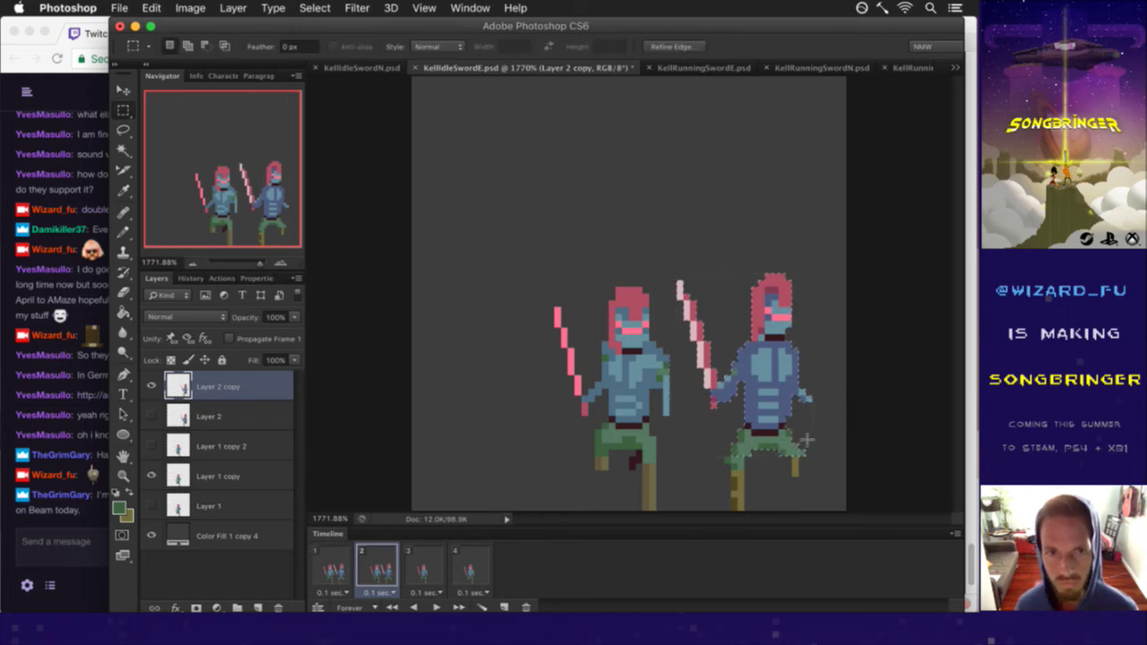
key("ctrl+d")
key("ctrl+s")
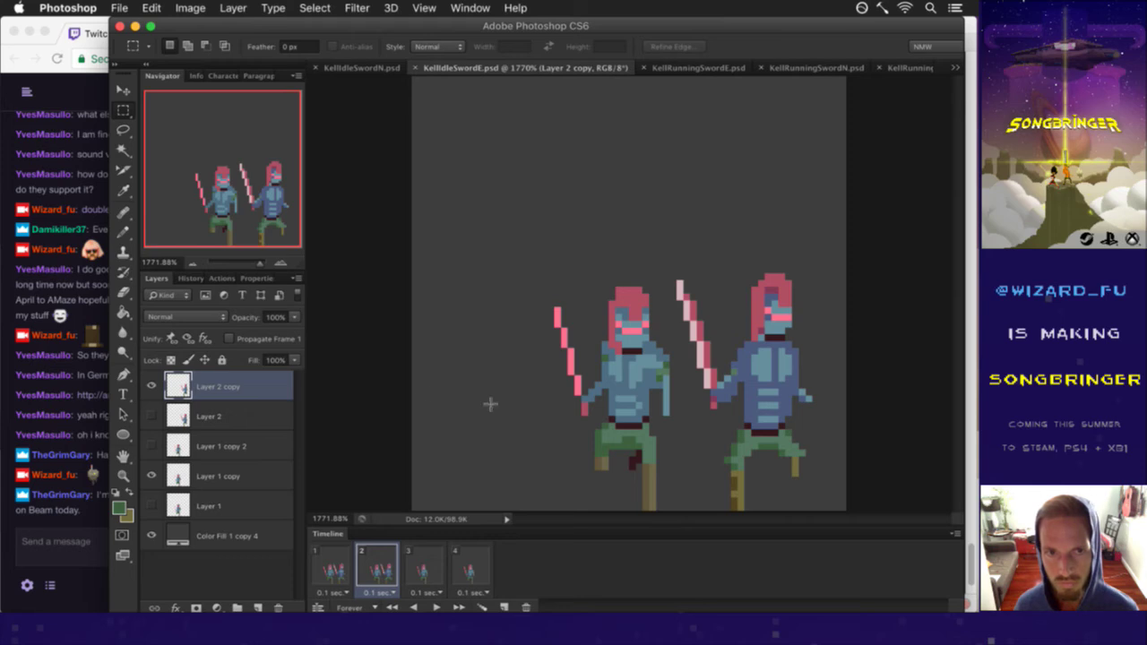
Step: Read the viewer's latest message about their live dev stream in the Twitch chat
left_click(89, 518)
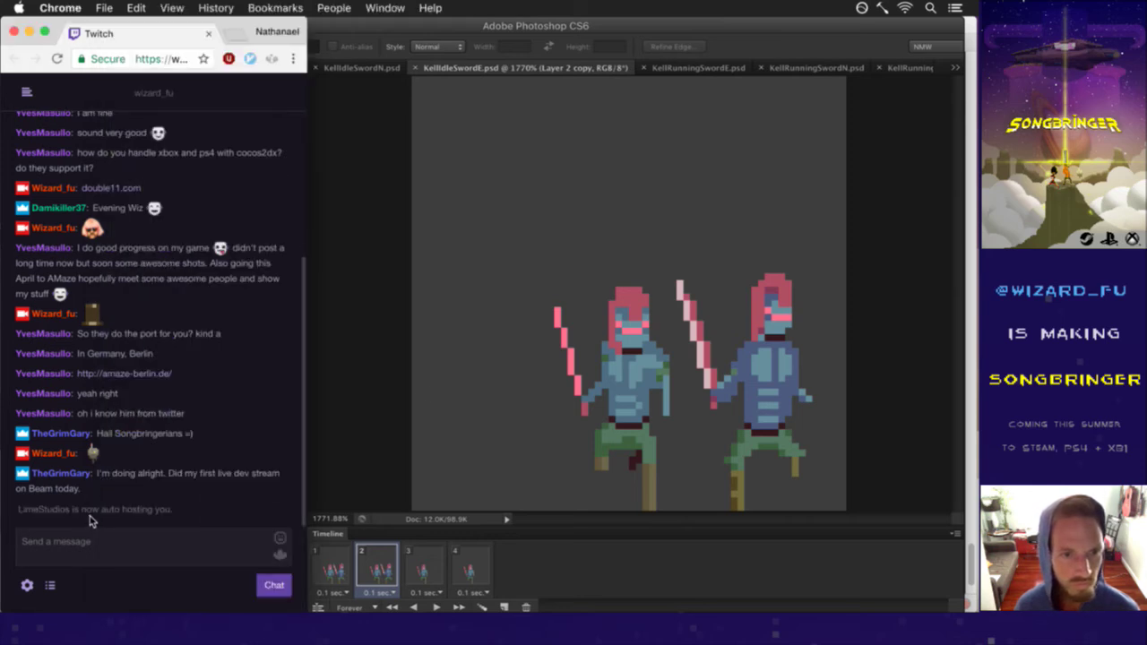
left_click_drag(101, 475, 126, 478)
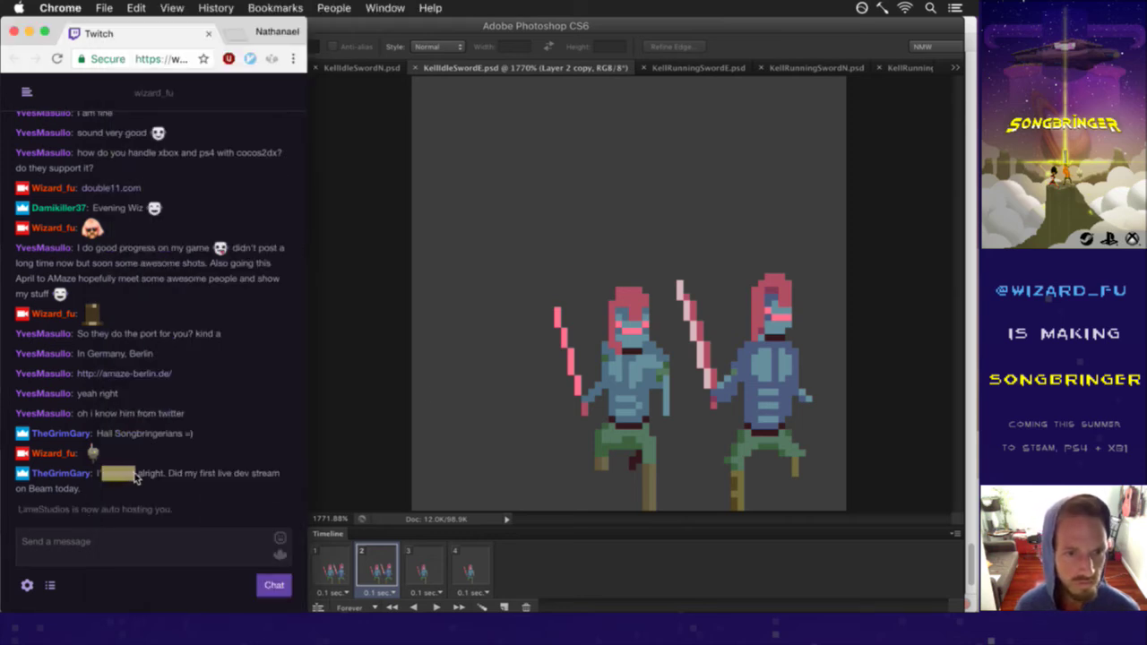
left_click(166, 477)
left_click_drag(188, 476, 272, 476)
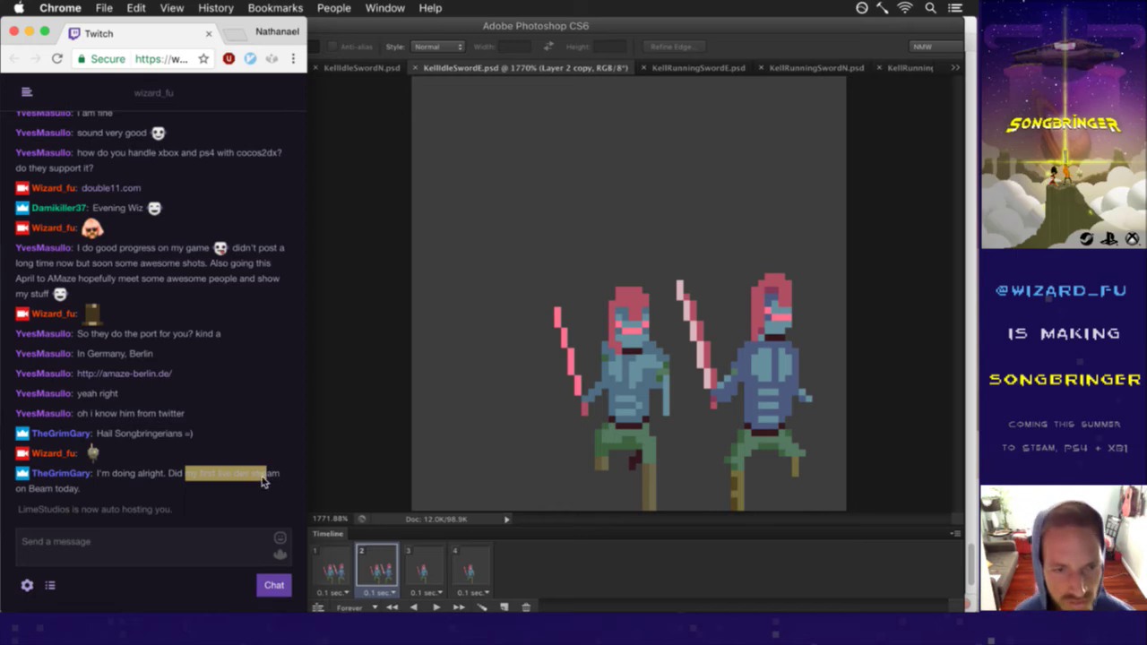
Step: Read the rest of the viewer's Twitch chat message about streaming on Beam
left_click(260, 476)
left_click_drag(233, 473, 267, 489)
left_click(268, 493)
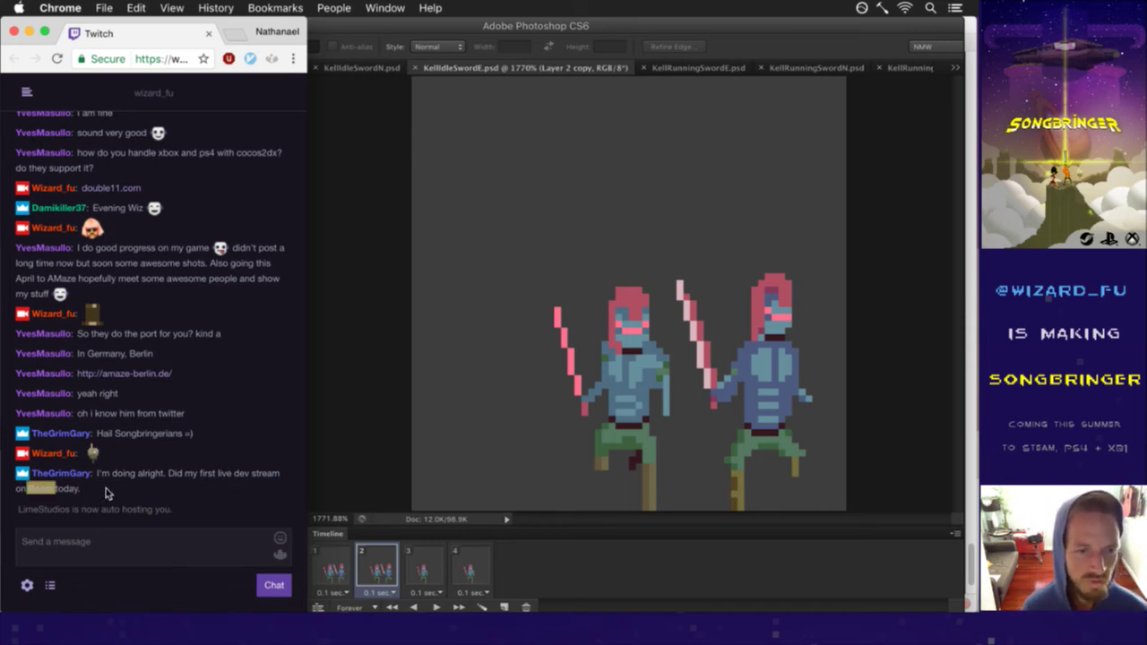
Step: Switch back to Photoshop and compare frames 1 and 2 of the idle animation
left_click(337, 462)
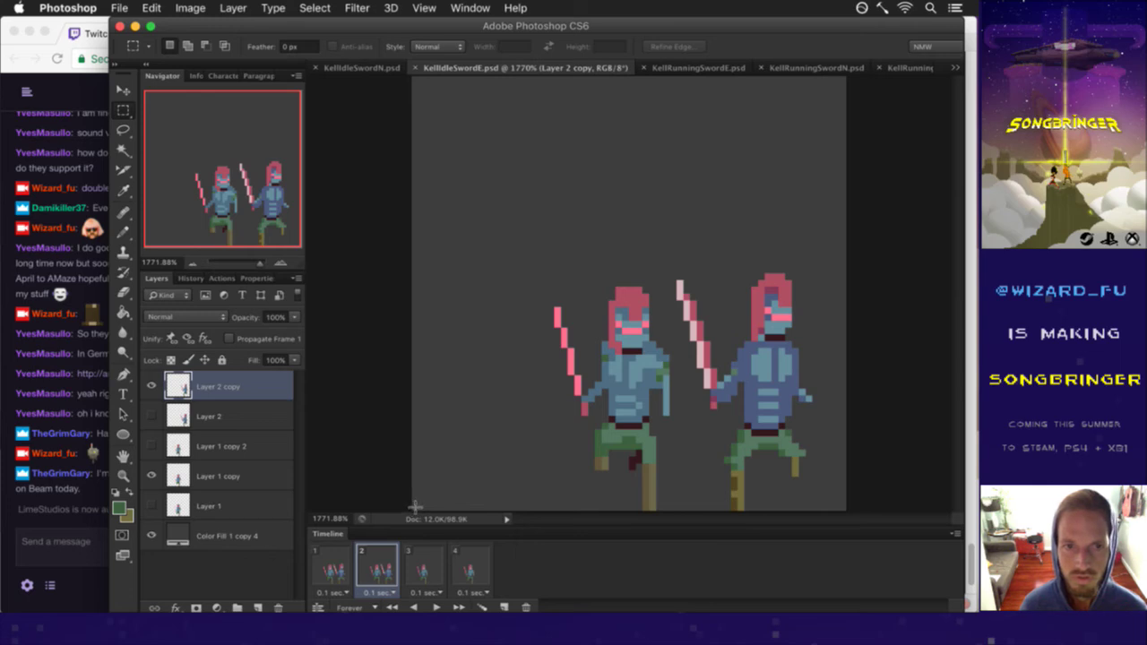
left_click(347, 560)
left_click(362, 562)
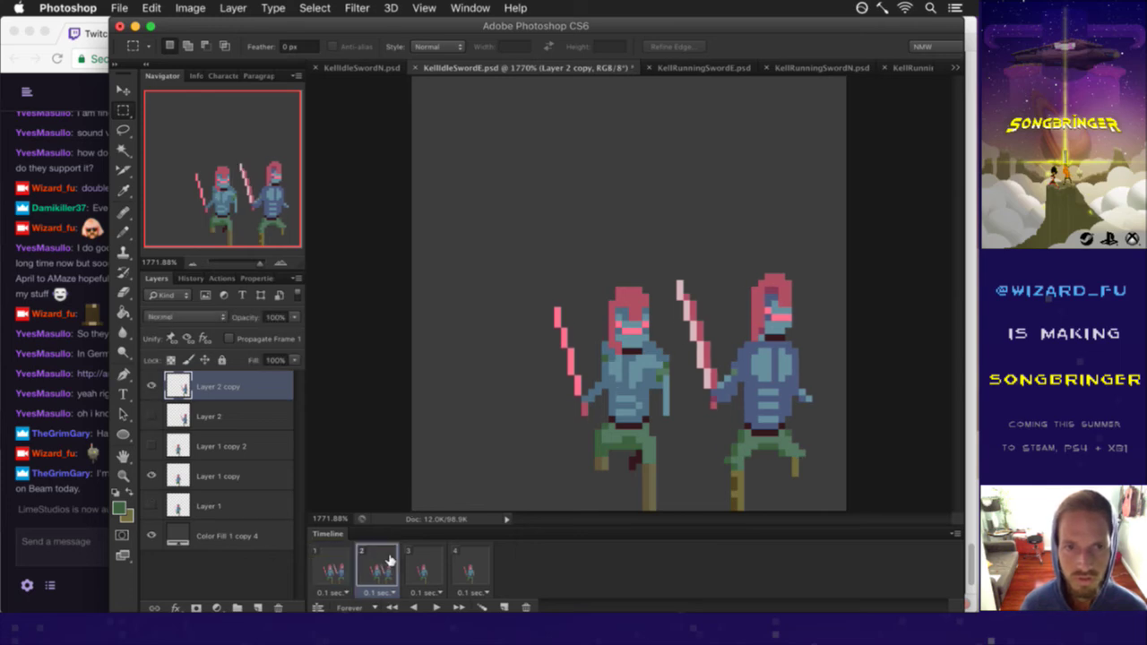
left_click(345, 565)
left_click(372, 565)
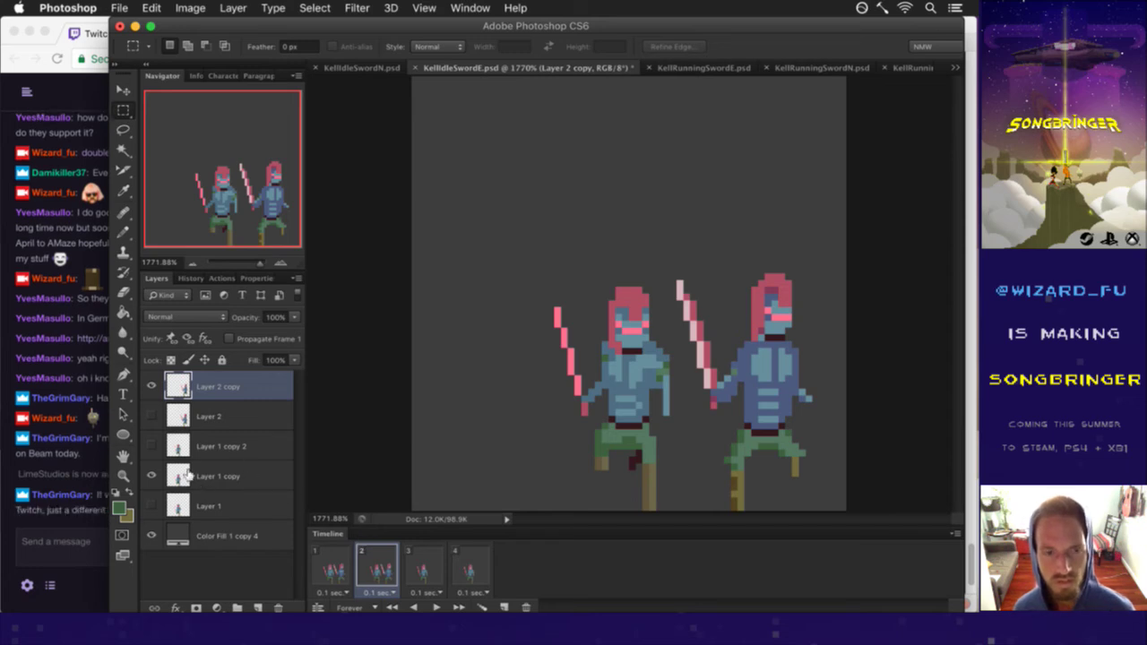
Step: Read the Twitch chat messages about the quiet Beam stream, bug fixes and AI building, and the 24-hour charity stream
left_click(93, 474)
double_click(109, 495)
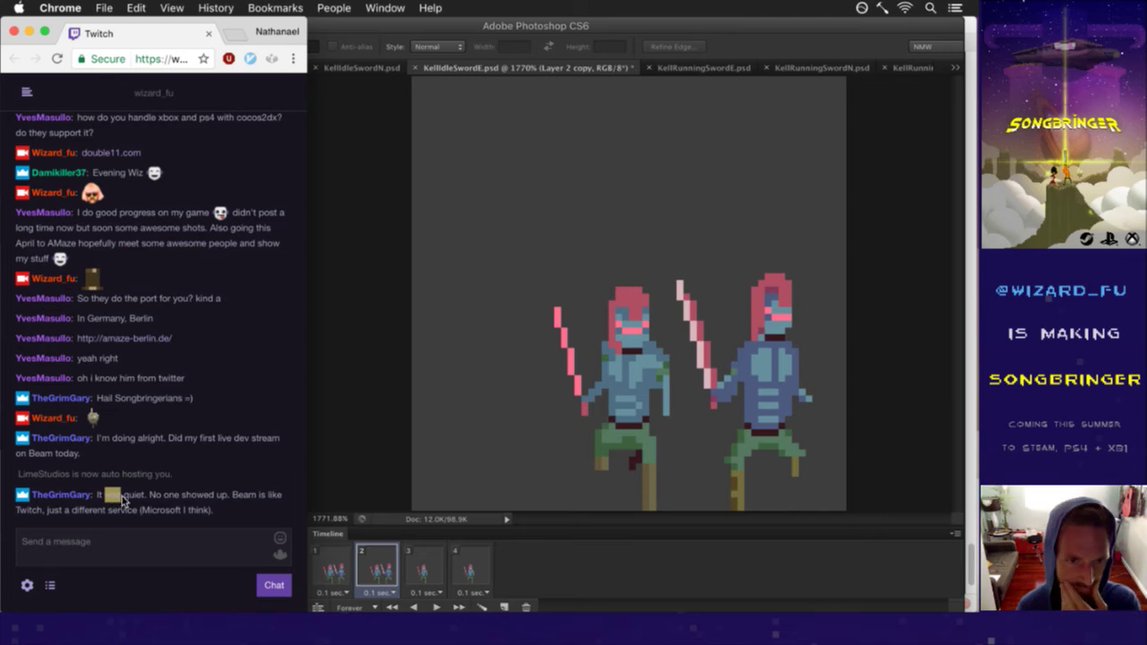
left_click(139, 511)
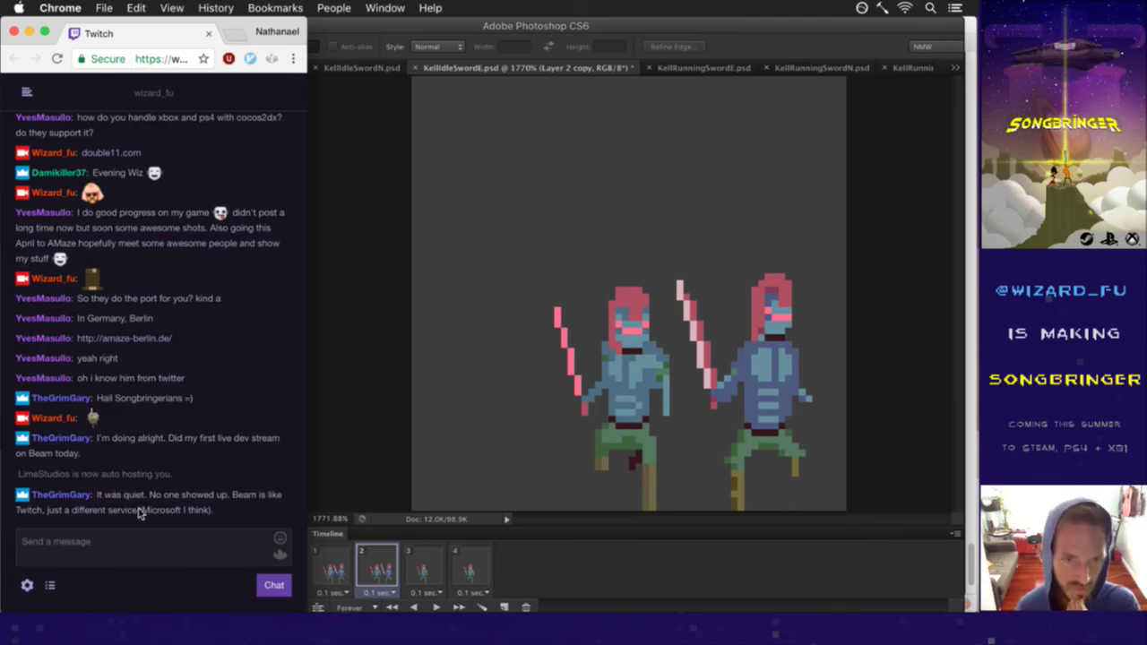
left_click_drag(152, 495, 130, 499)
left_click(197, 492)
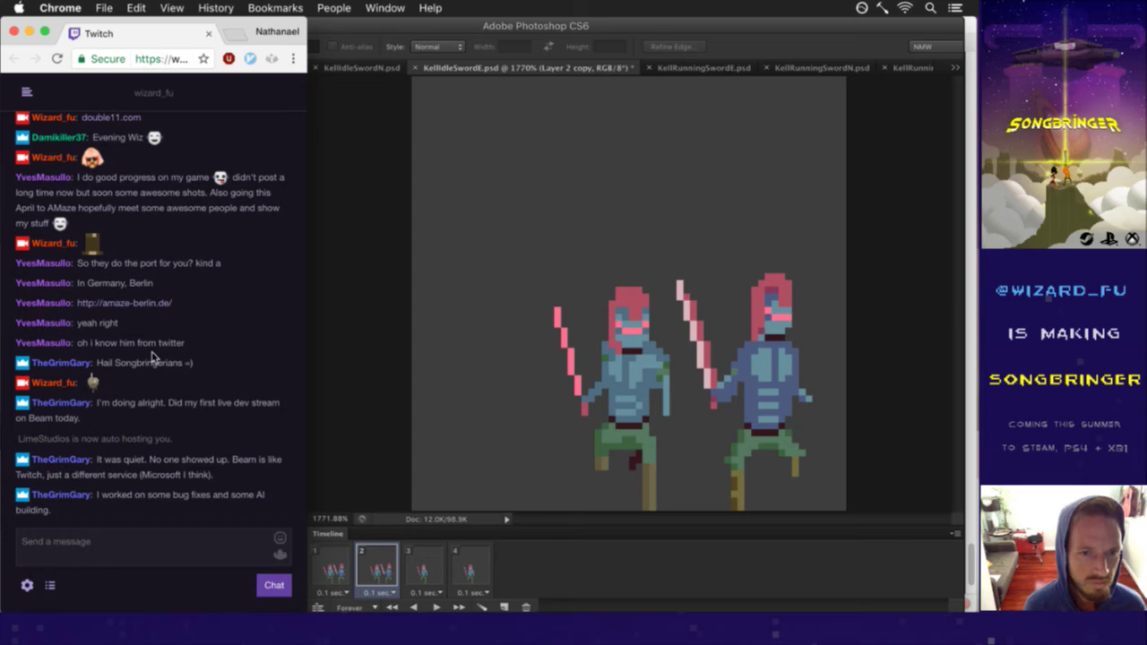
left_click_drag(137, 504, 188, 501)
left_click(220, 498)
left_click(202, 502)
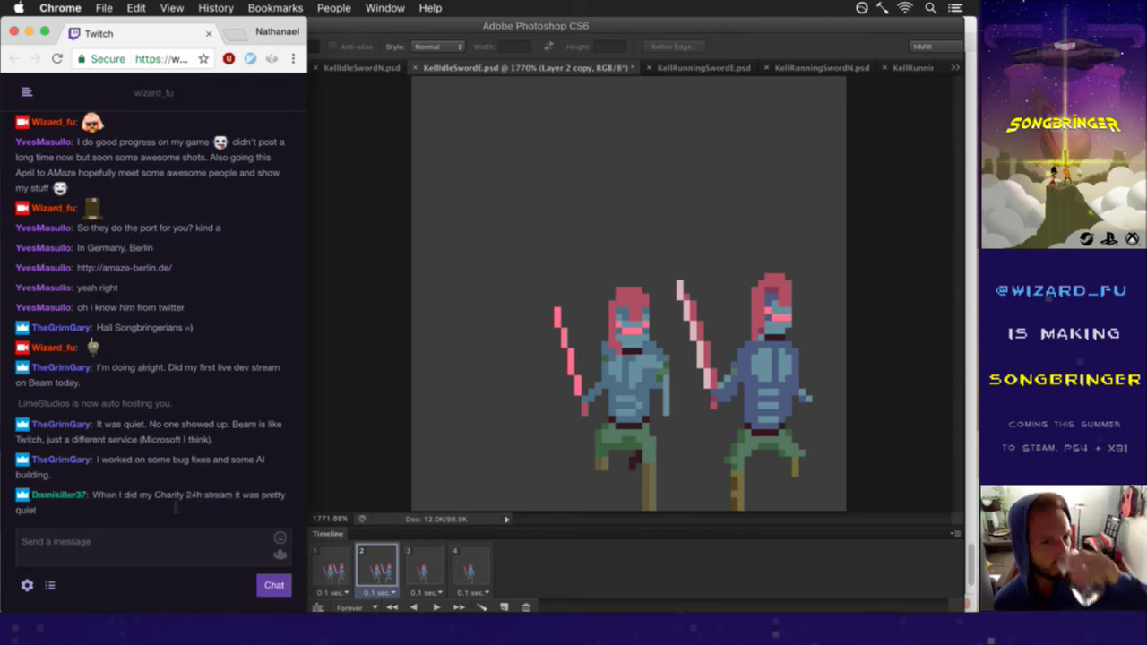
left_click_drag(102, 497, 205, 494)
left_click(213, 480)
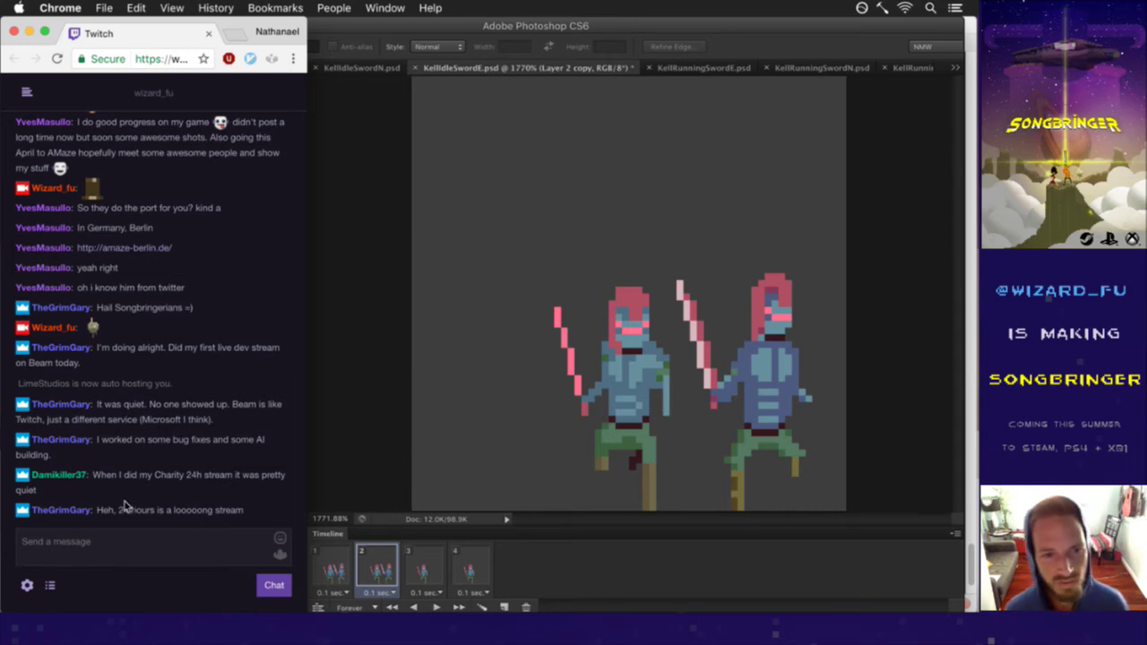
left_click_drag(101, 513, 203, 513)
left_click(199, 513)
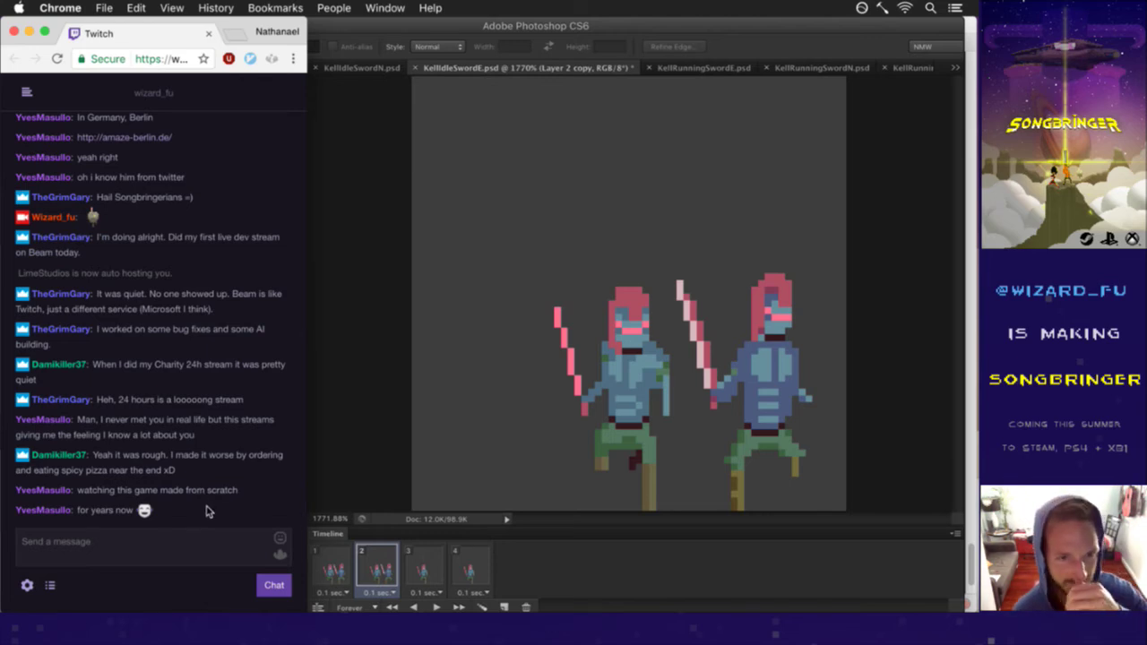
Step: Read the newer chat messages about watching the game being made from scratch and this month's Ludum
left_click_drag(77, 490, 115, 515)
left_click(125, 508)
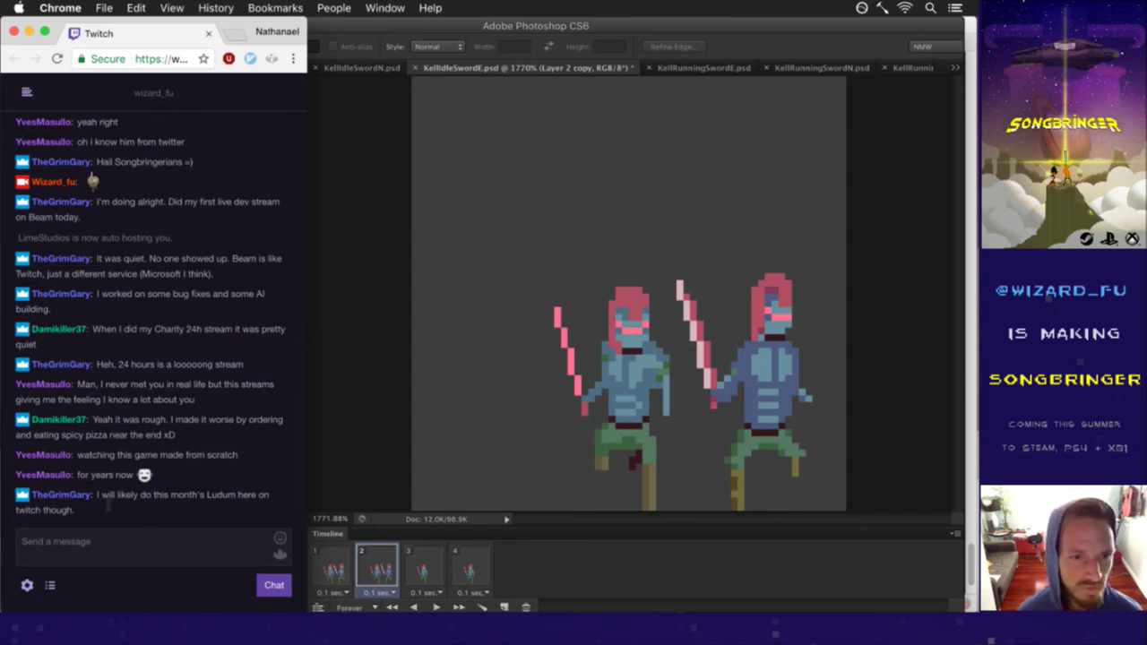
left_click_drag(108, 504, 124, 512)
left_click(149, 509)
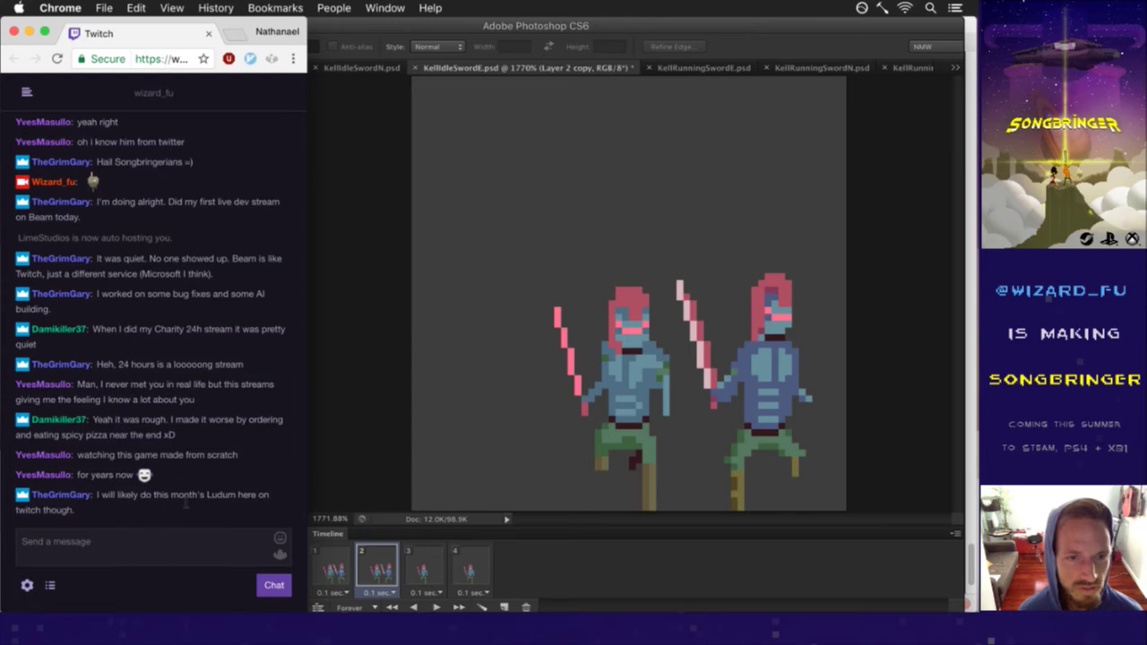
left_click_drag(191, 498, 239, 499)
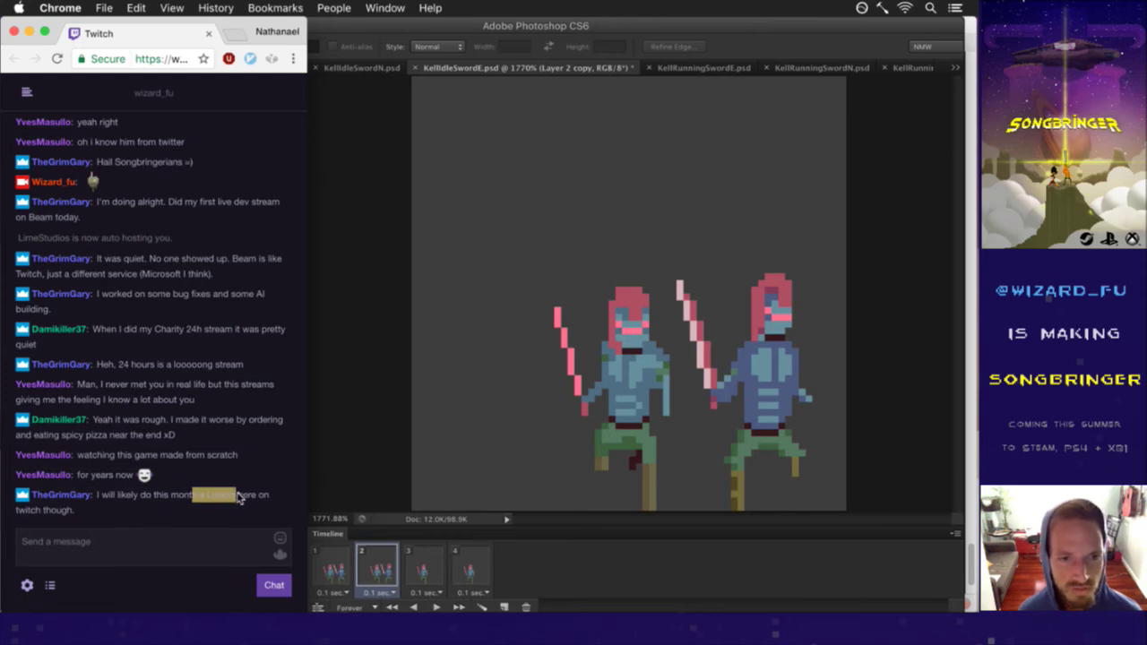
left_click(241, 501)
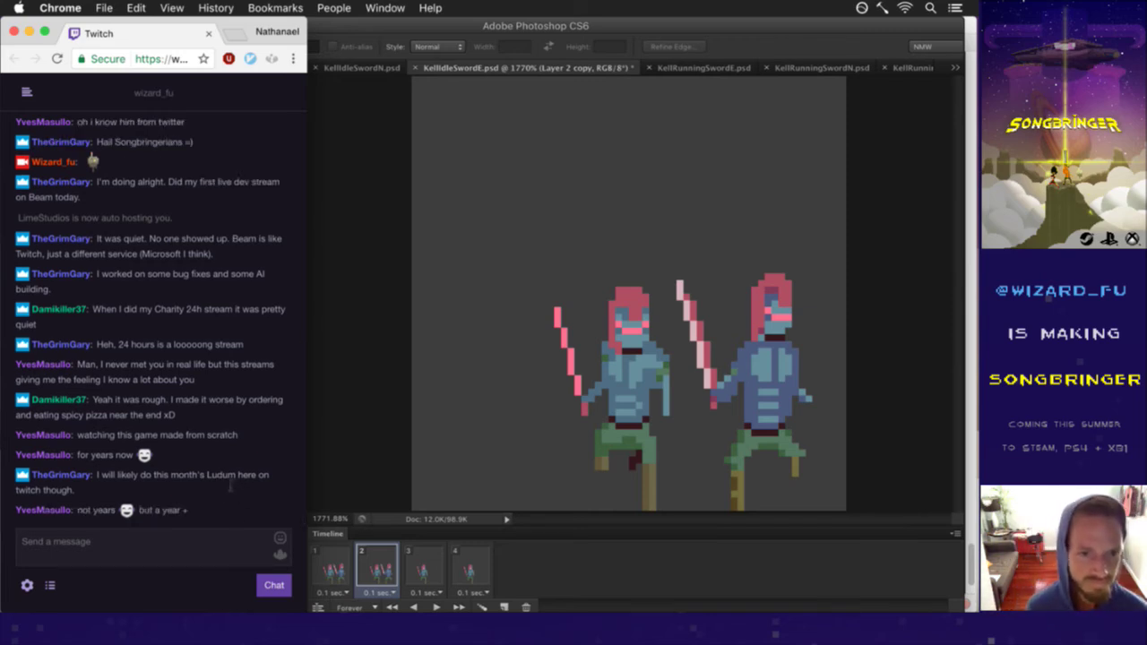
left_click_drag(95, 520, 201, 511)
left_click(201, 511)
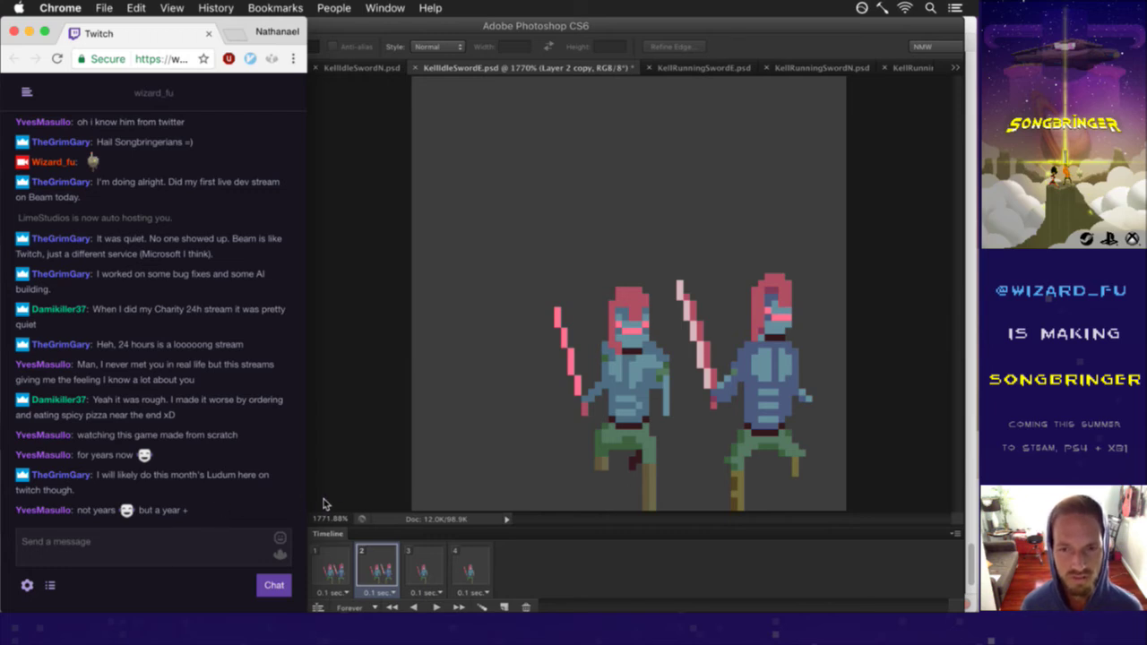
Step: In Photoshop, shift the blue sprite's sword and sword arm one pixel right on Layer 2 copy in frame 2
left_click(376, 469)
left_click(351, 559)
left_click(377, 558)
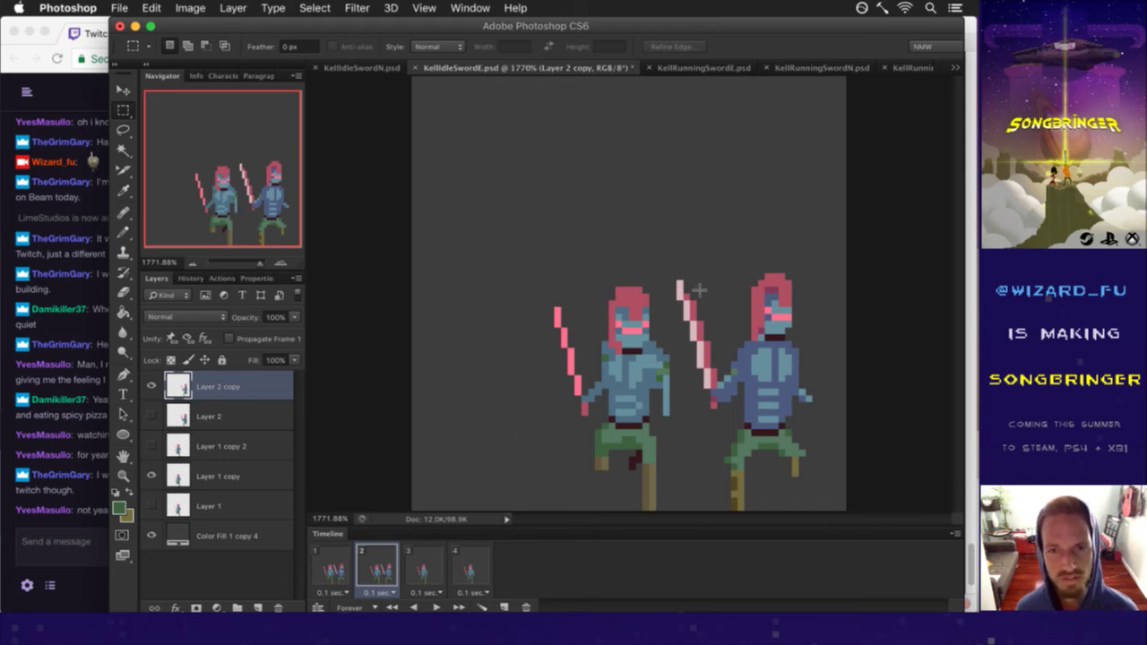
left_click_drag(676, 260, 738, 416)
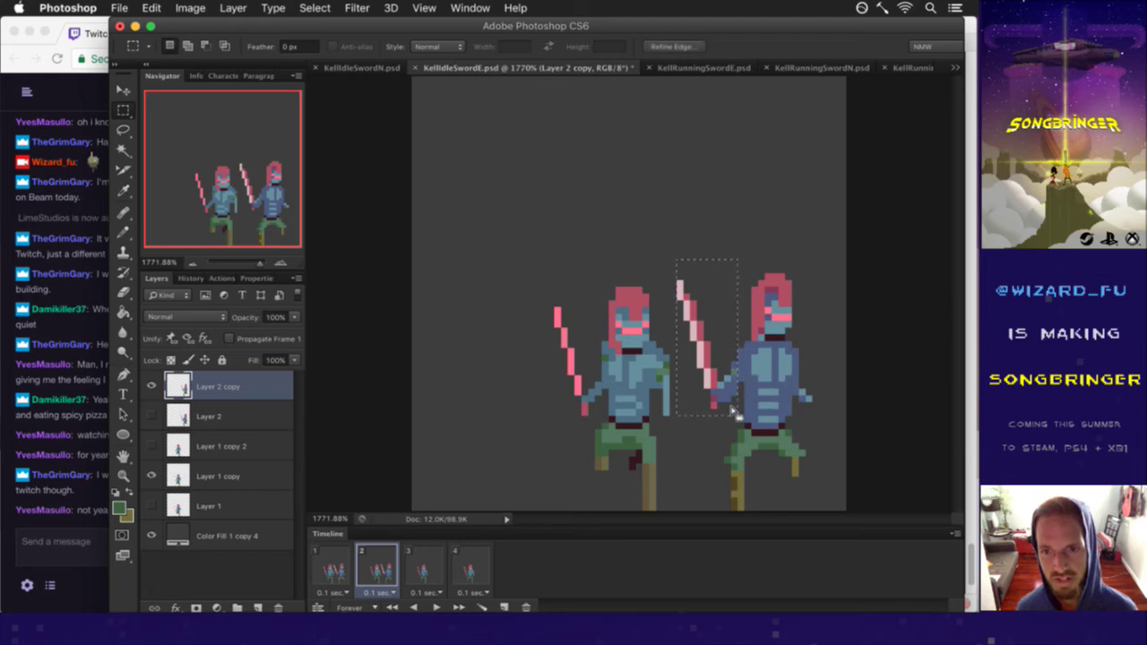
left_click(346, 575)
left_click(370, 572)
key("v")
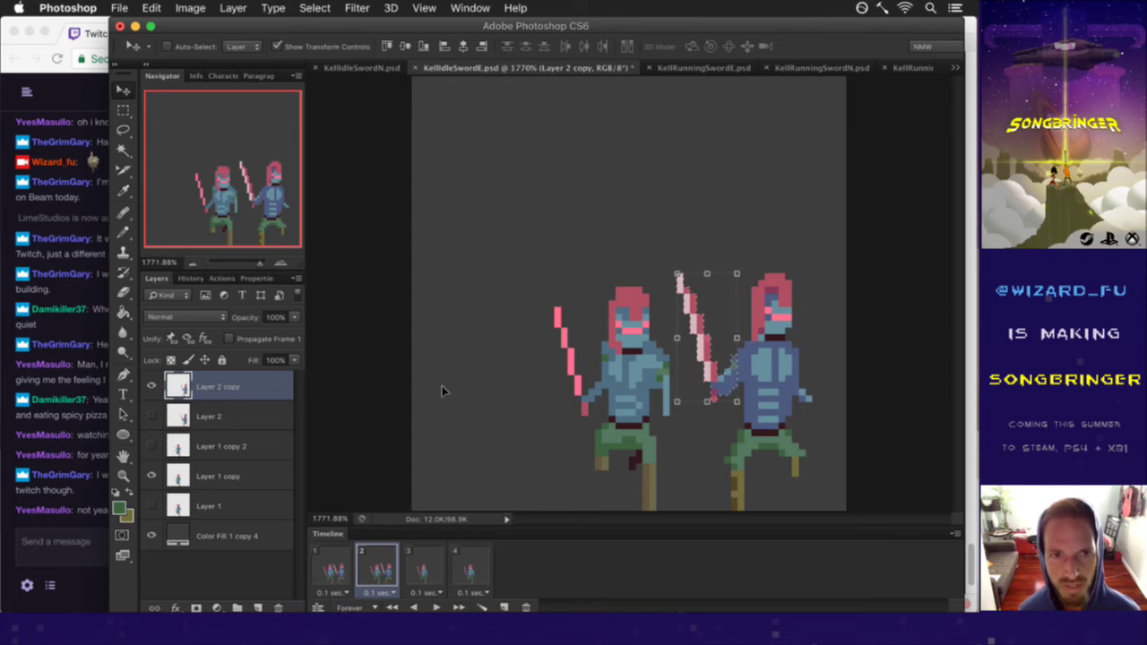
key("Right")
key("Down")
key("ctrl+d")
key("m")
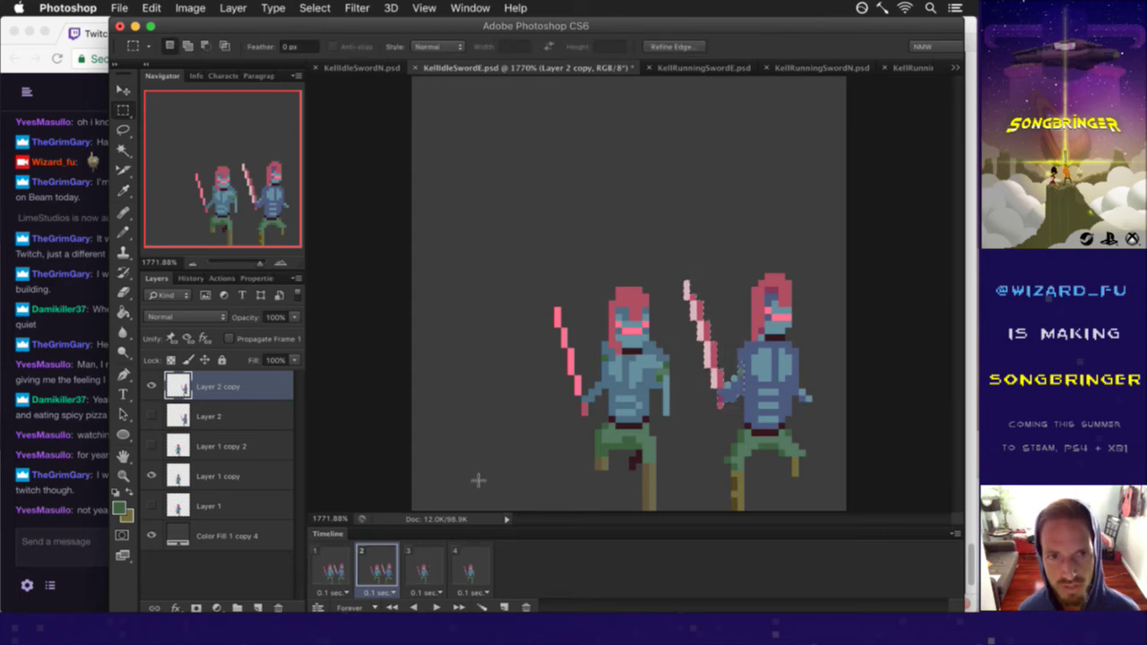
Step: Compare frames 1 and 2 to check the sword's shift, and save the document
left_click(338, 567)
left_click(368, 567)
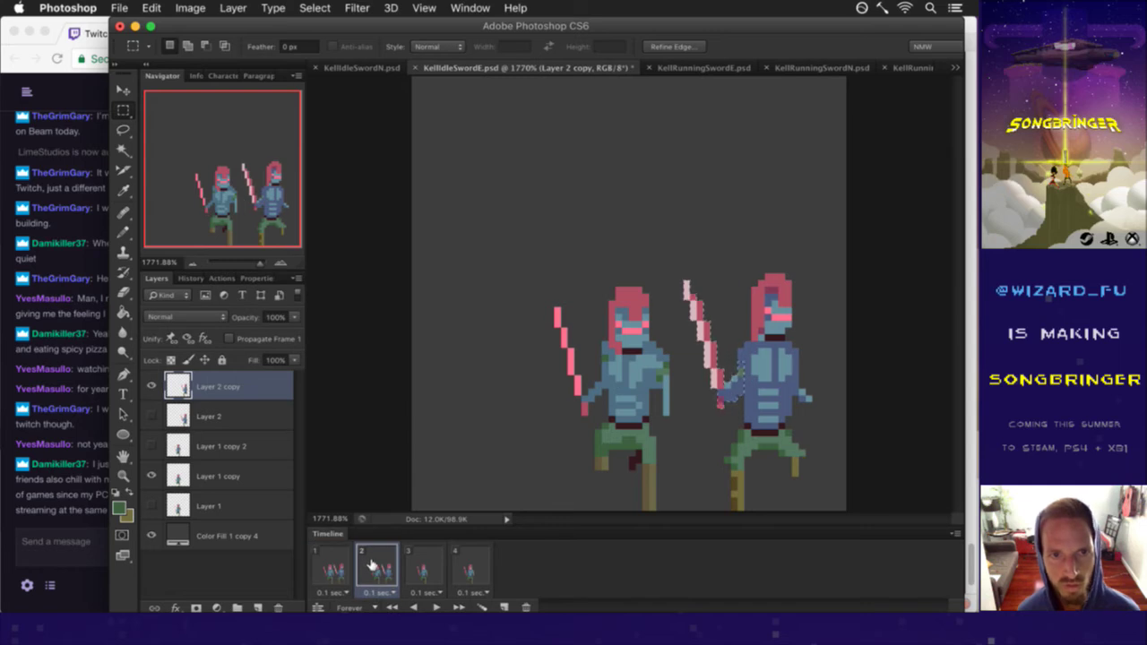
key("ctrl+s")
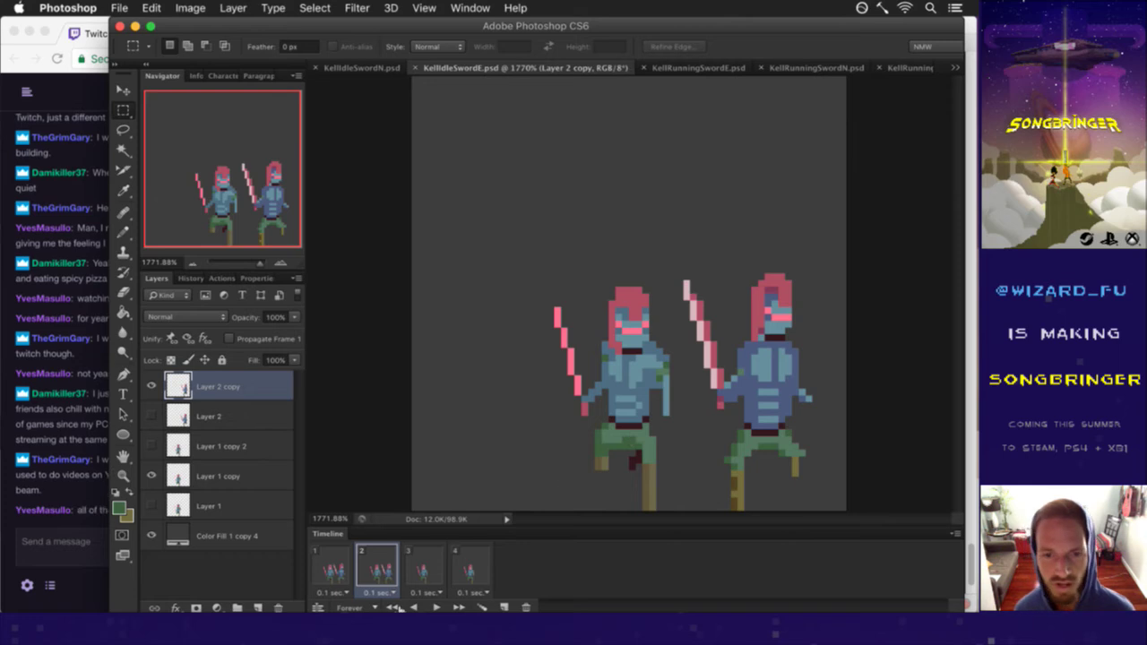
Step: Read the Twitch chat message about playing games with friends and the PC's trouble streaming an intense game
left_click(48, 482)
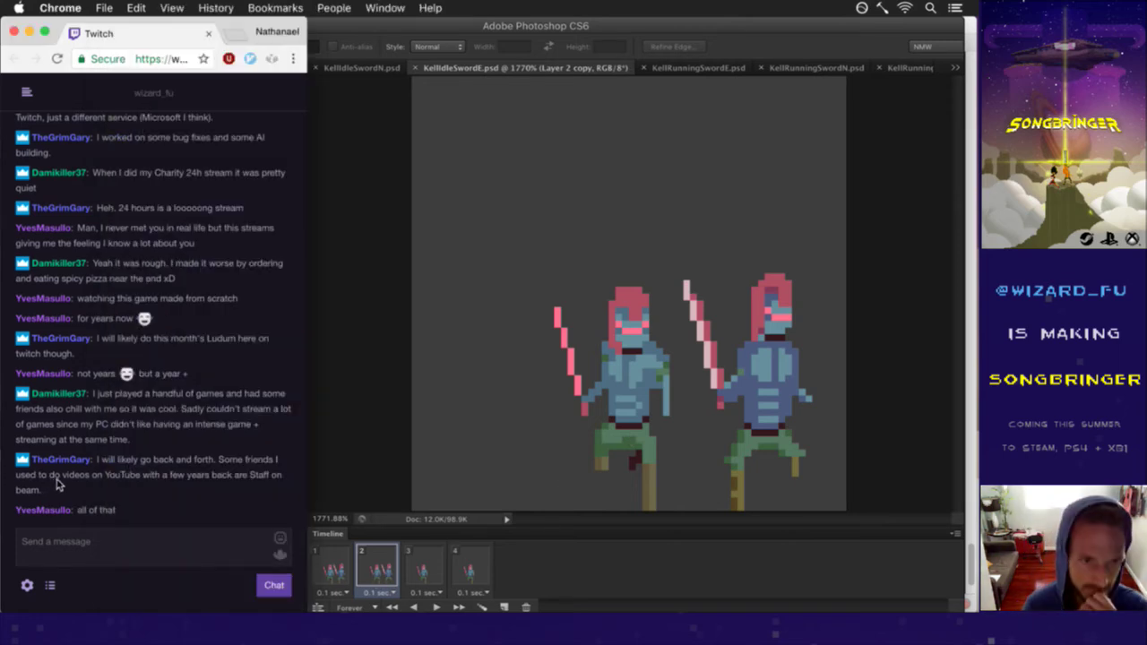
left_click_drag(99, 394, 117, 406)
left_click(144, 411)
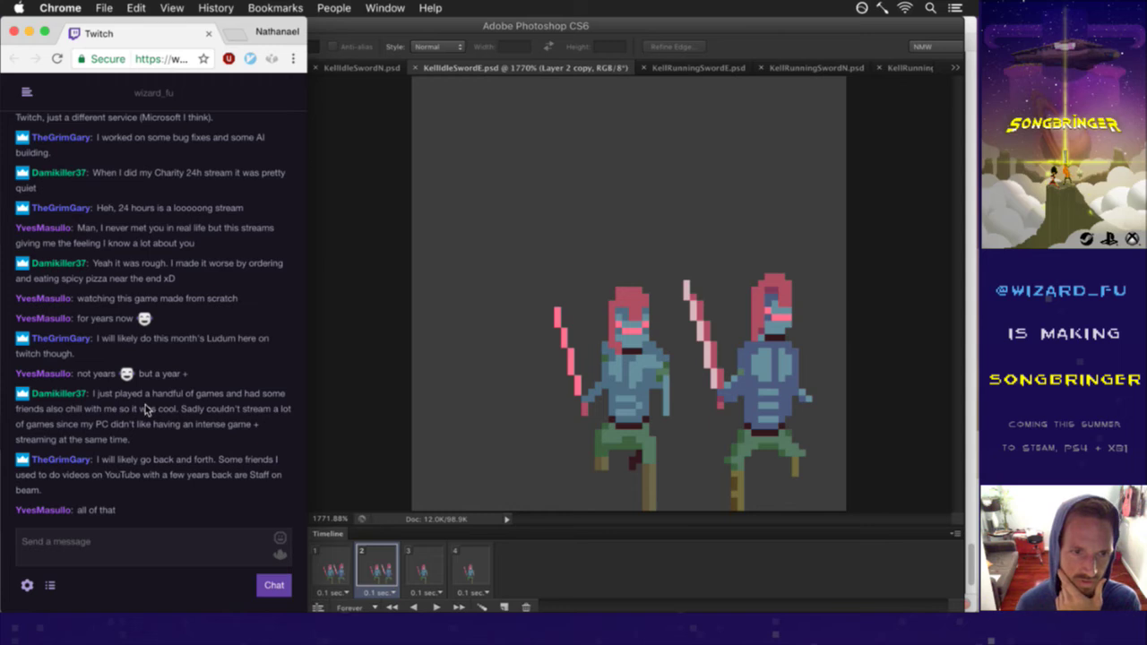
left_click_drag(119, 397, 164, 437)
left_click(164, 437)
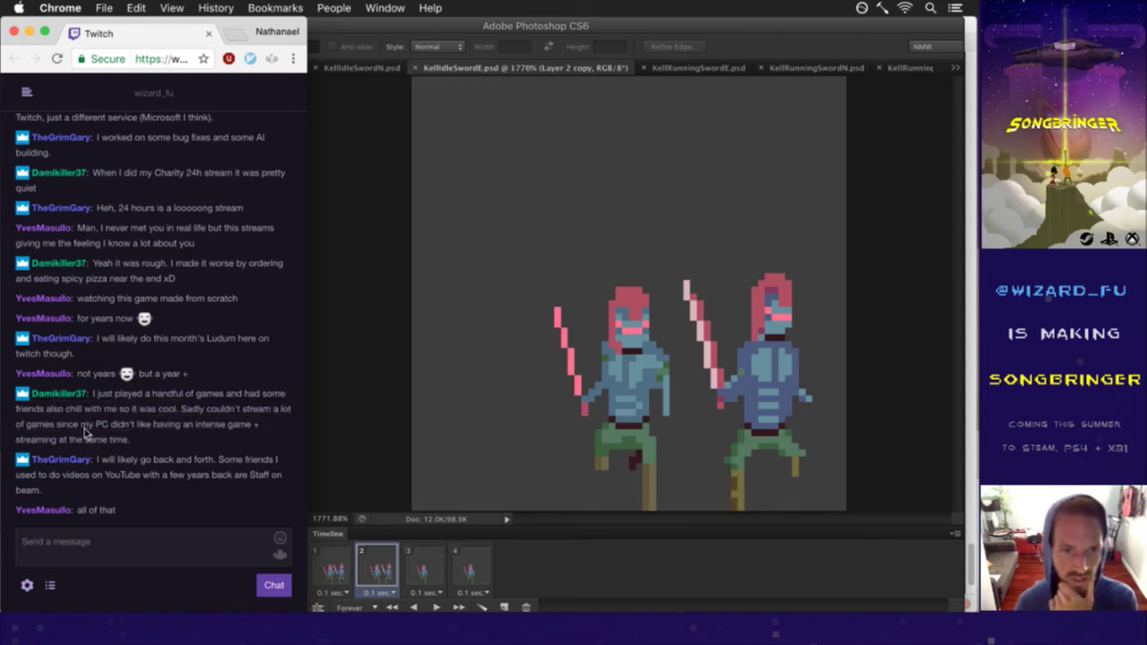
left_click_drag(54, 425, 135, 441)
left_click(145, 440)
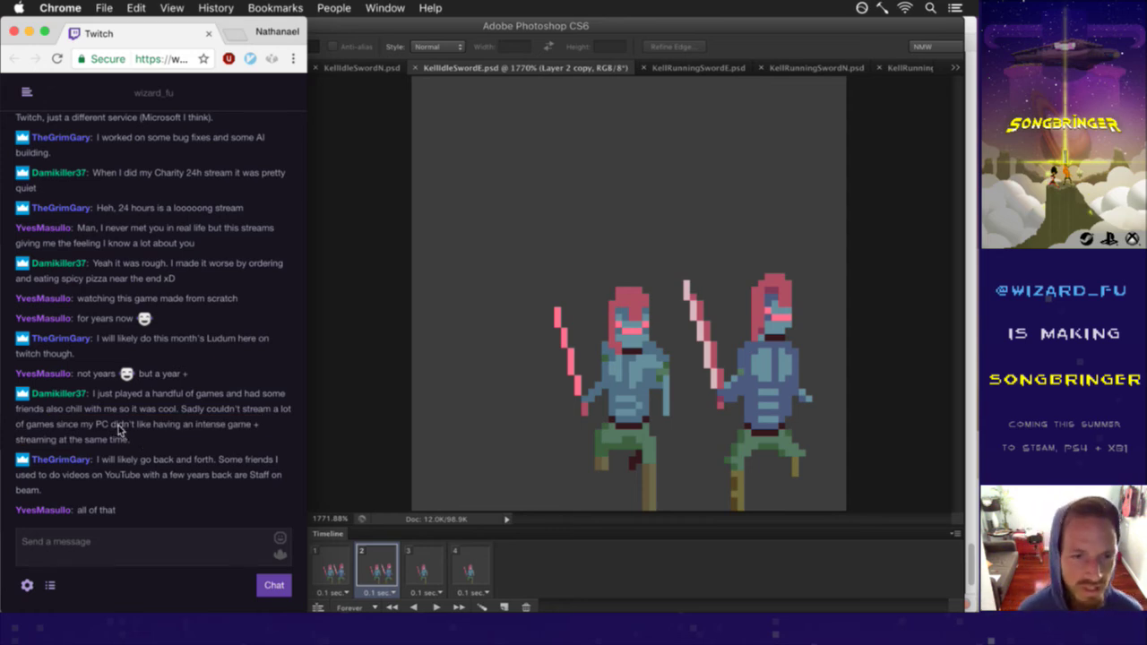
left_click_drag(61, 427, 95, 427)
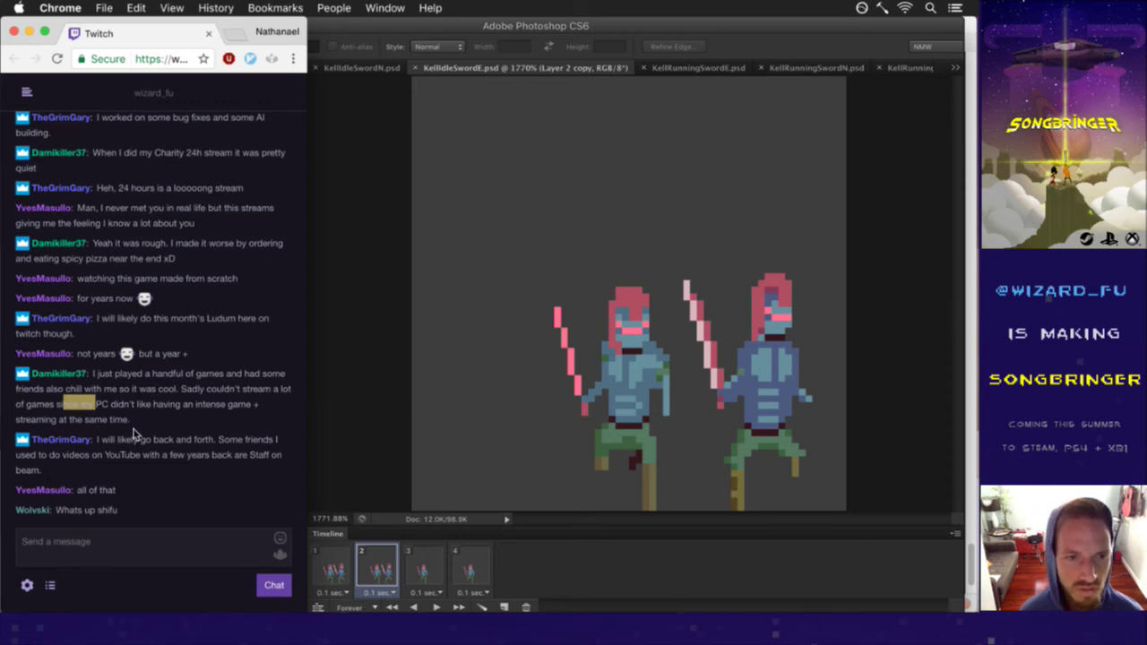
Step: Read the chat messages about friends on Beam's staff, a viewer's greeting, and the request for character feedback
left_click_drag(115, 439, 240, 461)
left_click(128, 455)
left_click(240, 461)
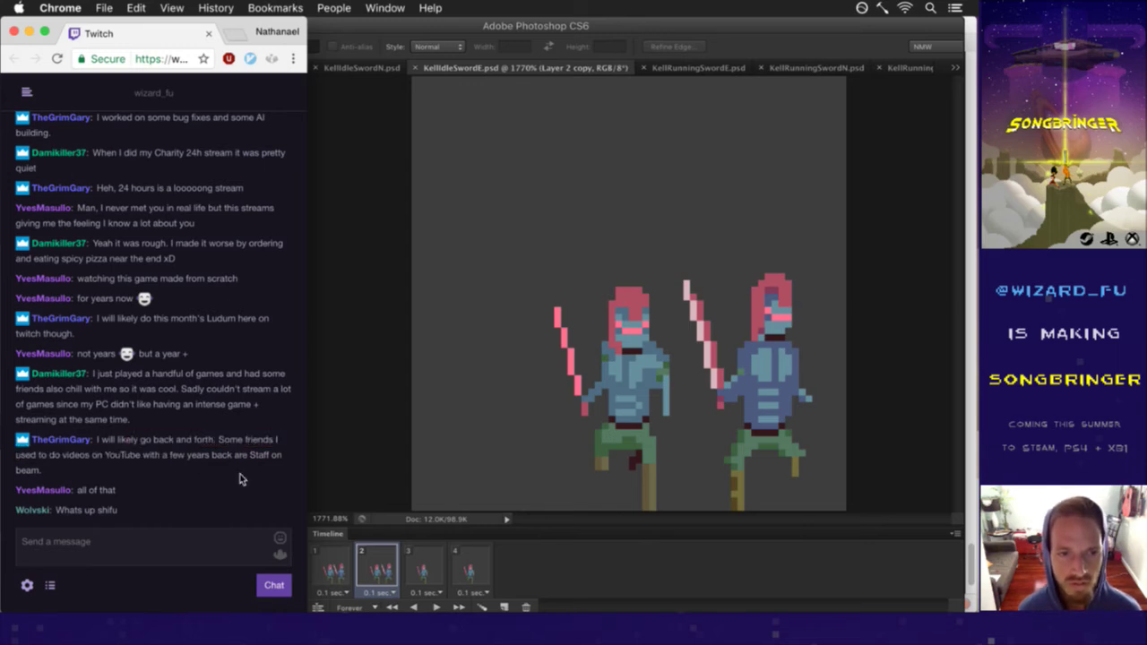
left_click_drag(115, 512, 75, 511)
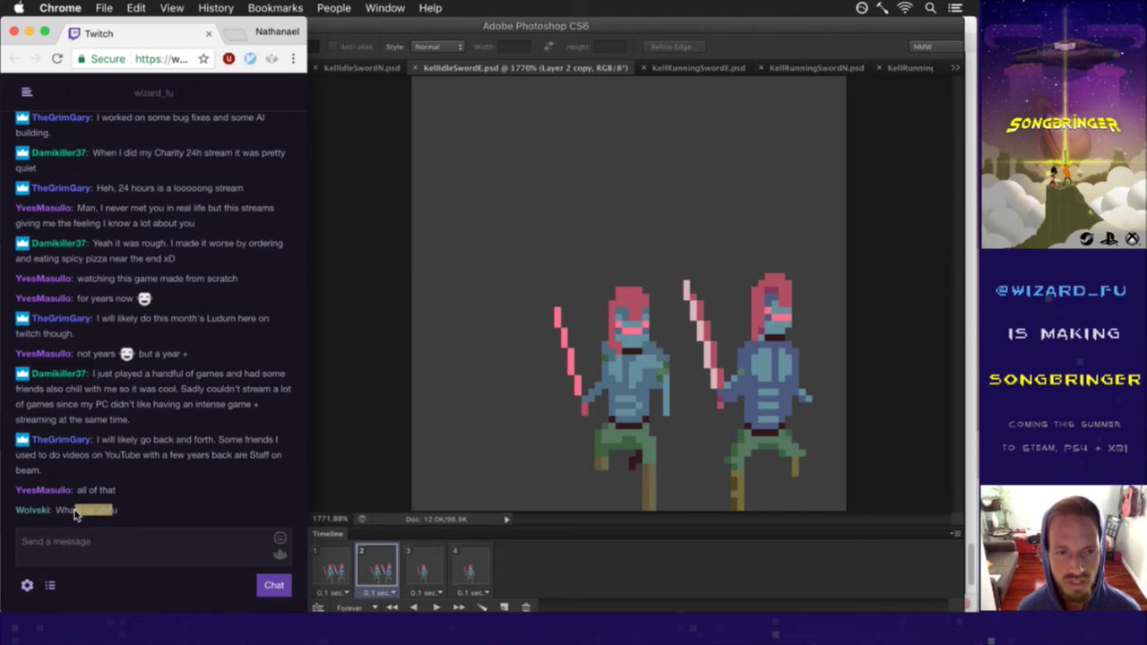
left_click(132, 513)
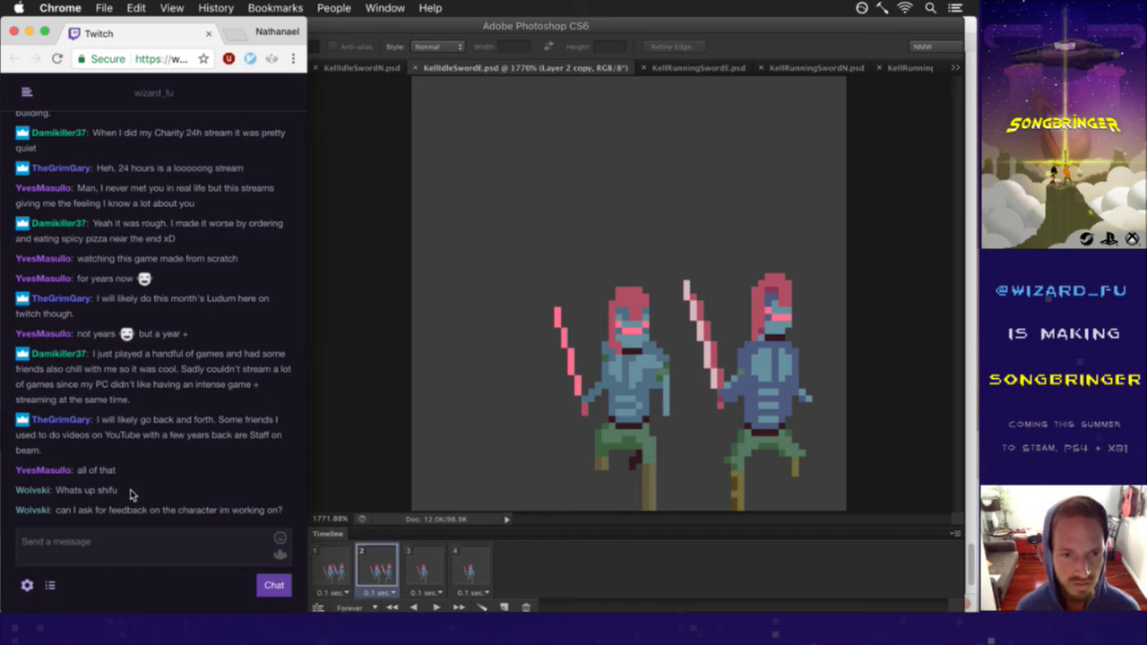
left_click_drag(210, 510, 71, 513)
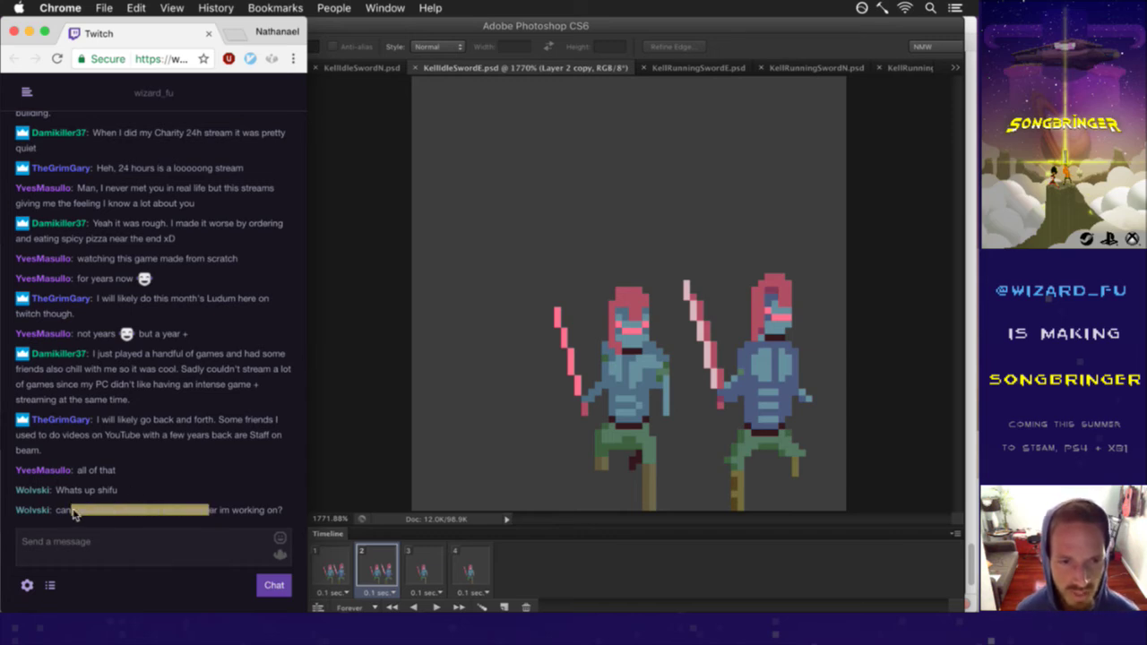
left_click(115, 498)
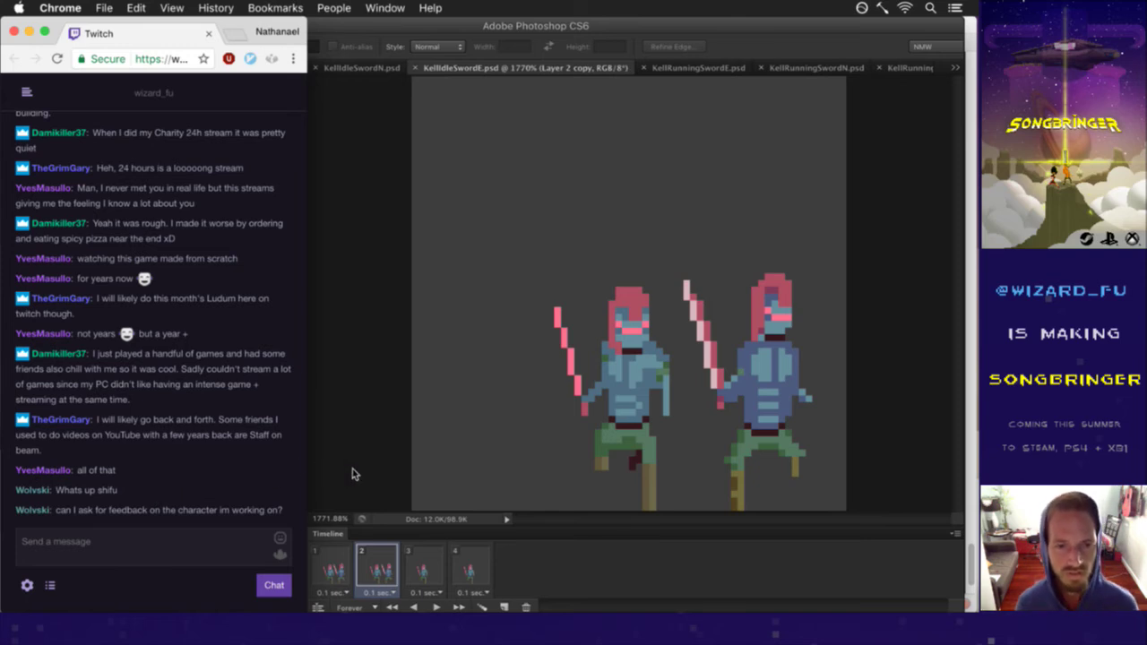
Step: Post the wizJib emote in the Twitch chat and read the message about the GTX1070 and ShadowPlay encoder
left_click(191, 542)
type("wizB")
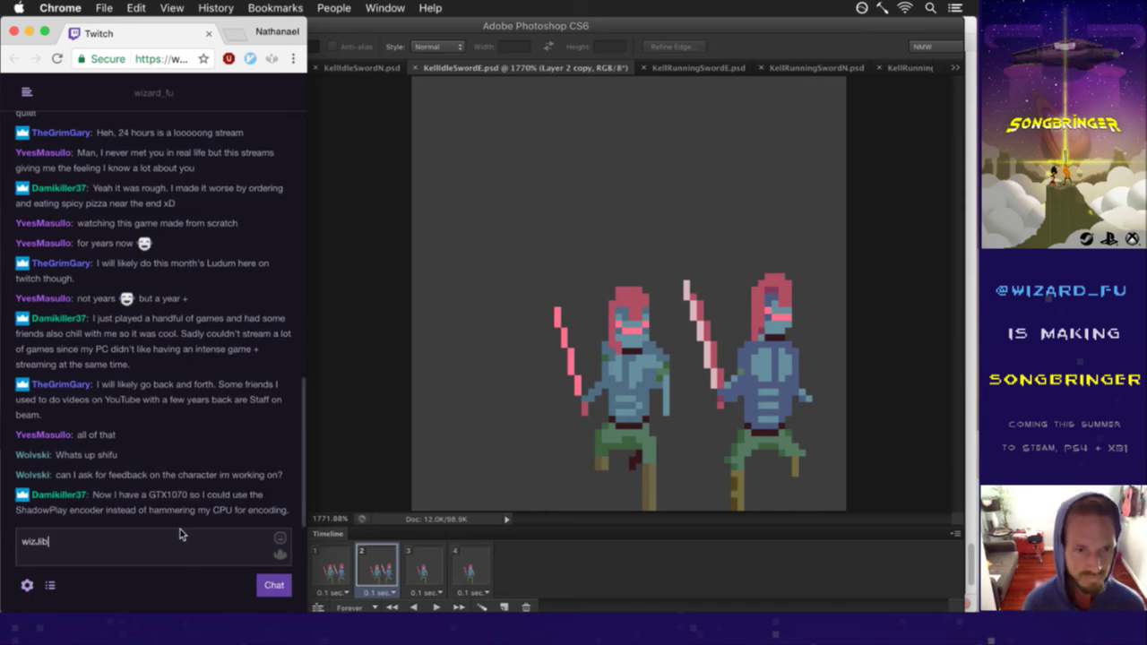
key("Return")
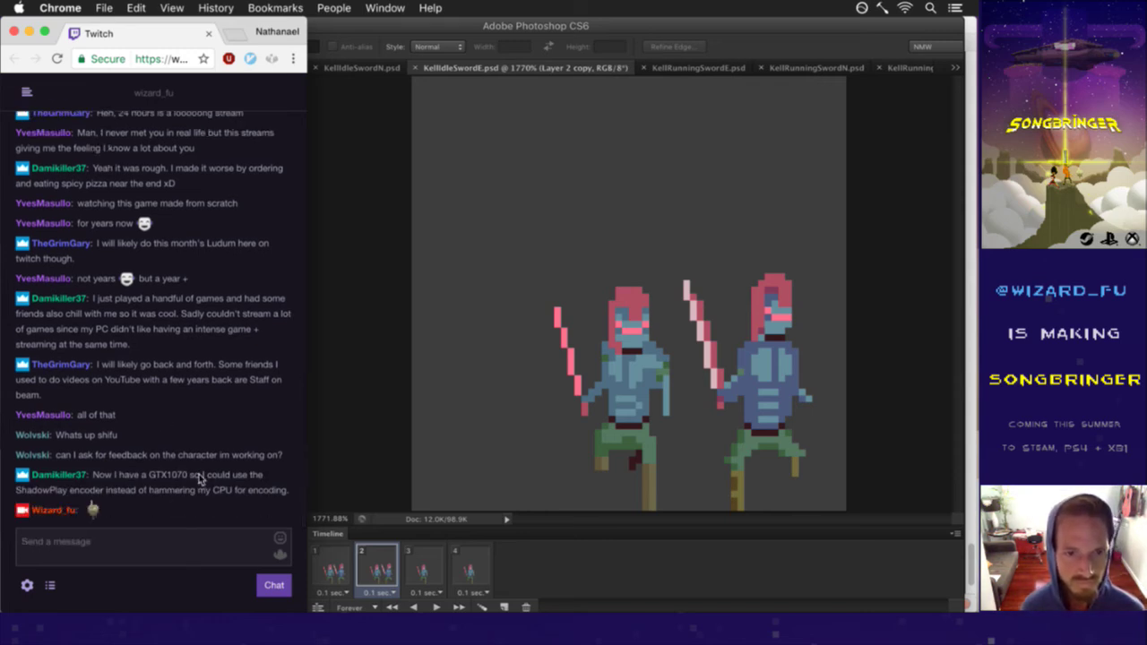
left_click_drag(117, 478, 224, 490)
left_click(265, 480)
Step: Return to Photoshop and add a new empty layer above Layer 2 copy in frame 2
left_click(384, 462)
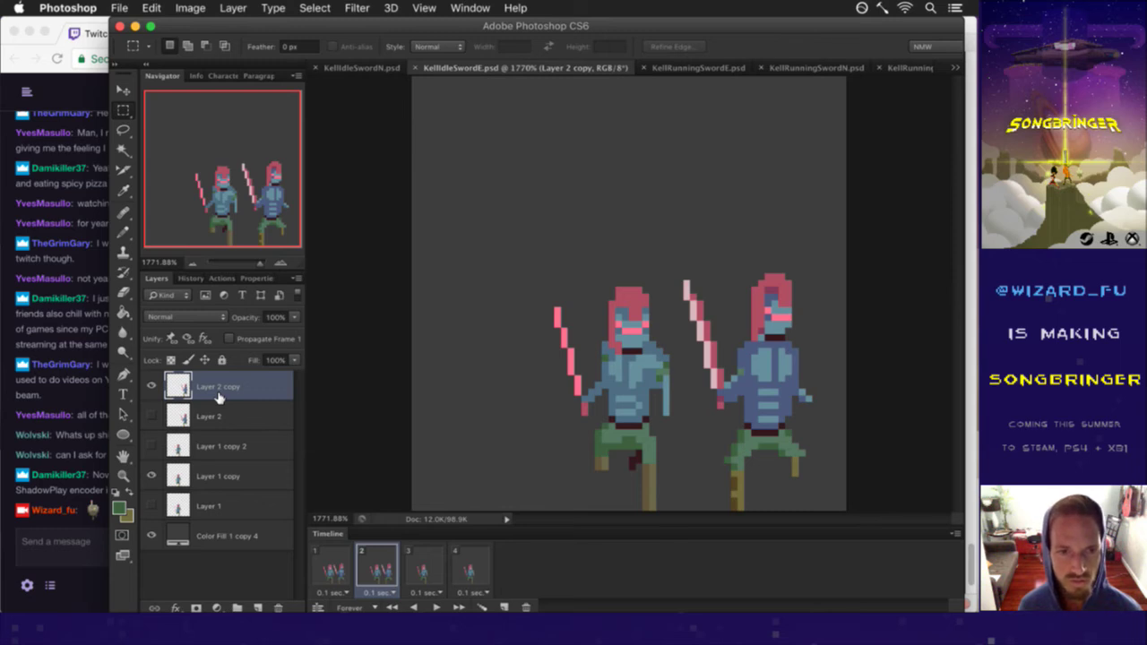
left_click(257, 608)
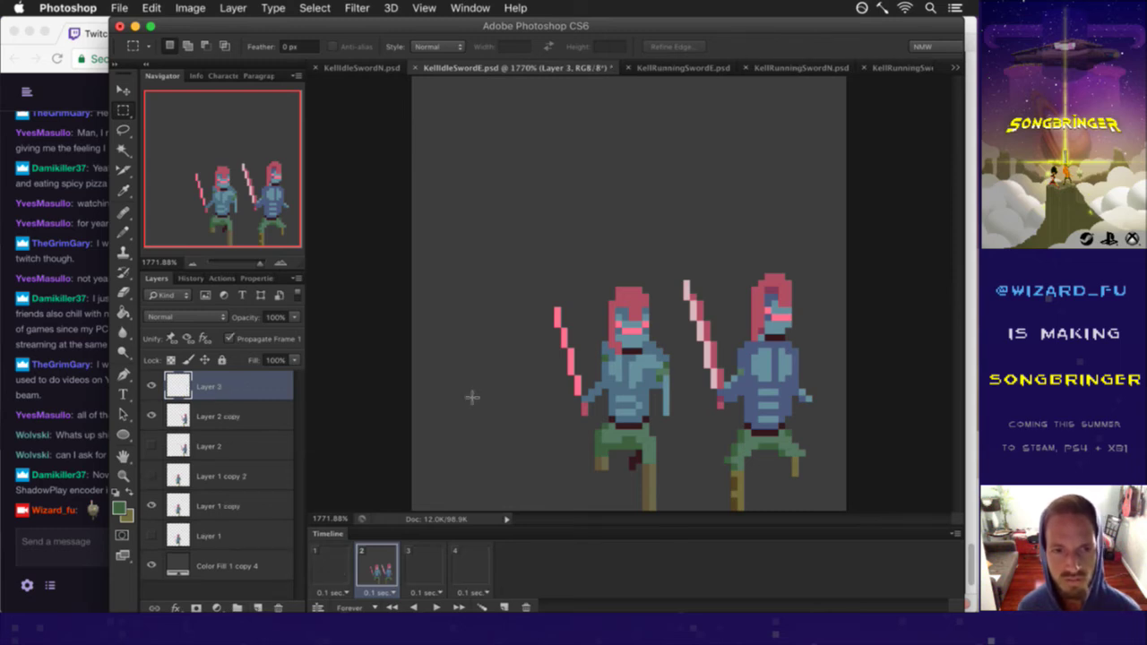
Step: Turn off Propagate Frame 1, sample the sword's pale pink, and pencil a curved sword-slash outline beside the right sprite on Layer 3
left_click(230, 338)
key("i")
left_click(685, 310)
key("b")
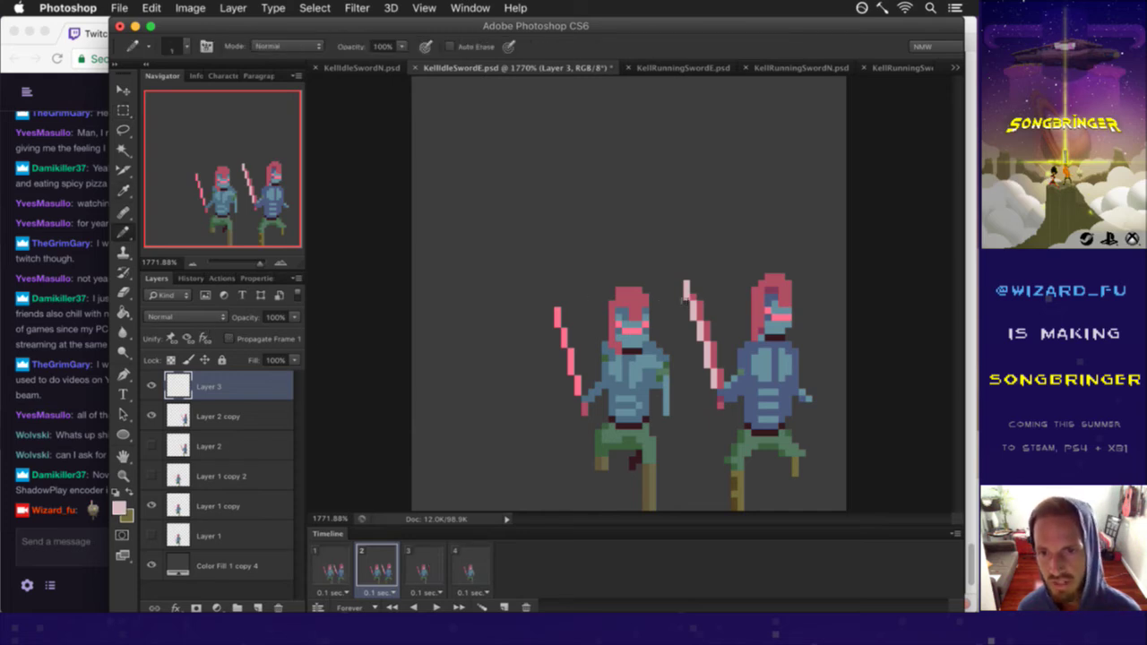
mouse_move(685, 287)
left_mouse_down()
mouse_move(671, 368)
mouse_move(681, 430)
mouse_move(736, 501)
left_mouse_up()
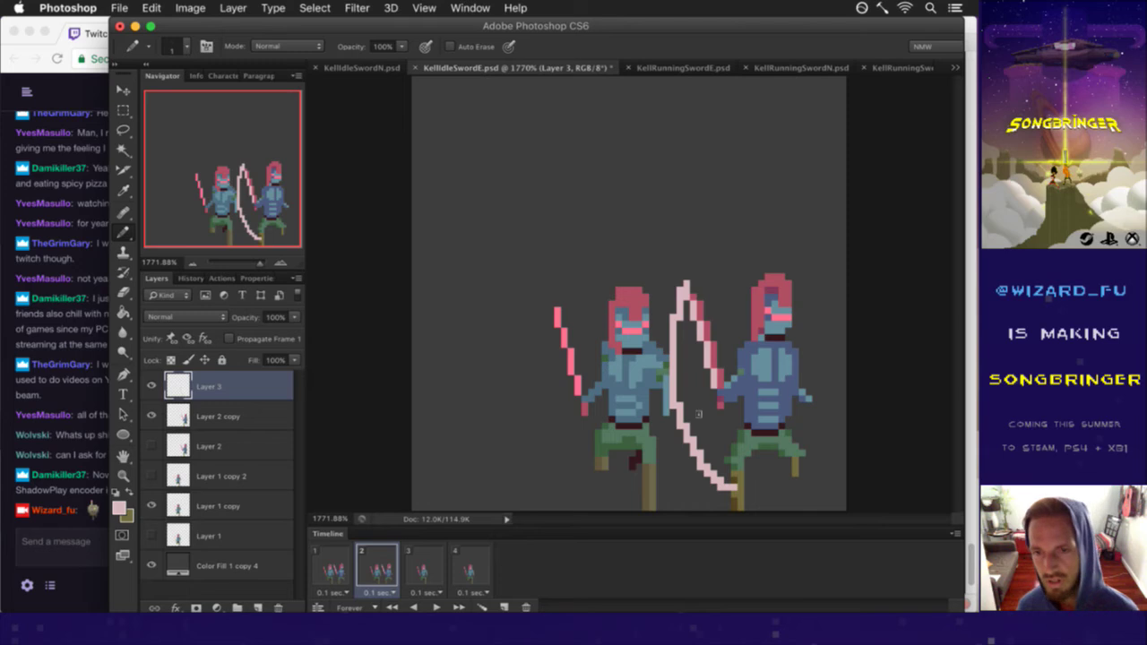
left_click_drag(711, 408, 725, 476)
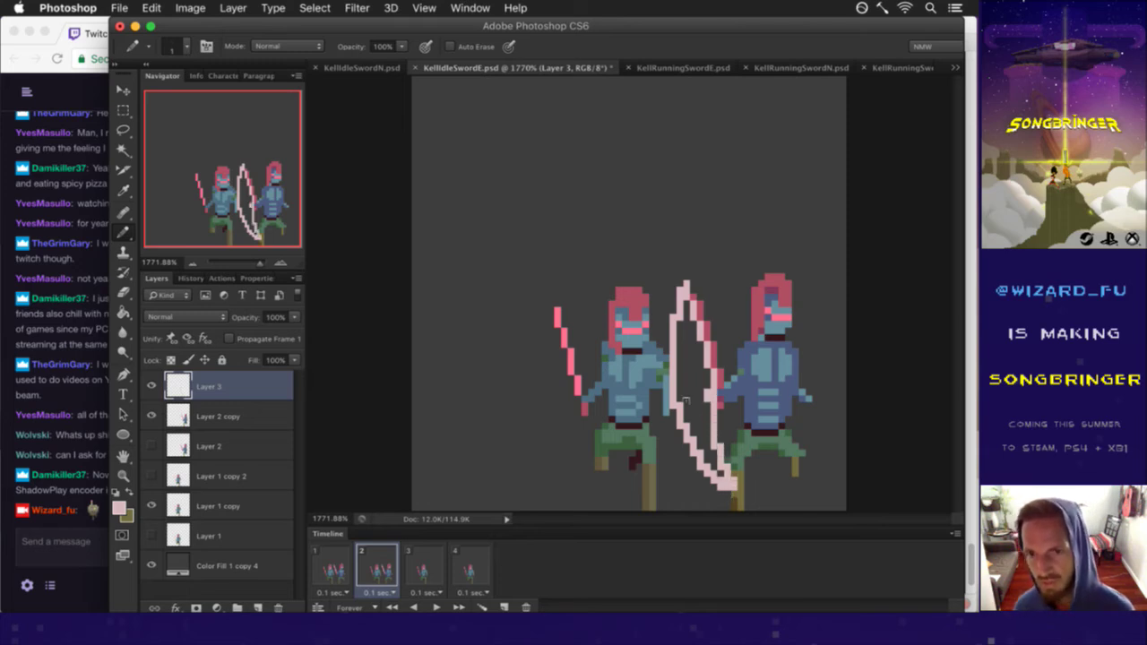
Step: Try to fill the sword-slash outline on Layer 3 with pale pink using the Paint Bucket
key("g")
left_click(695, 378)
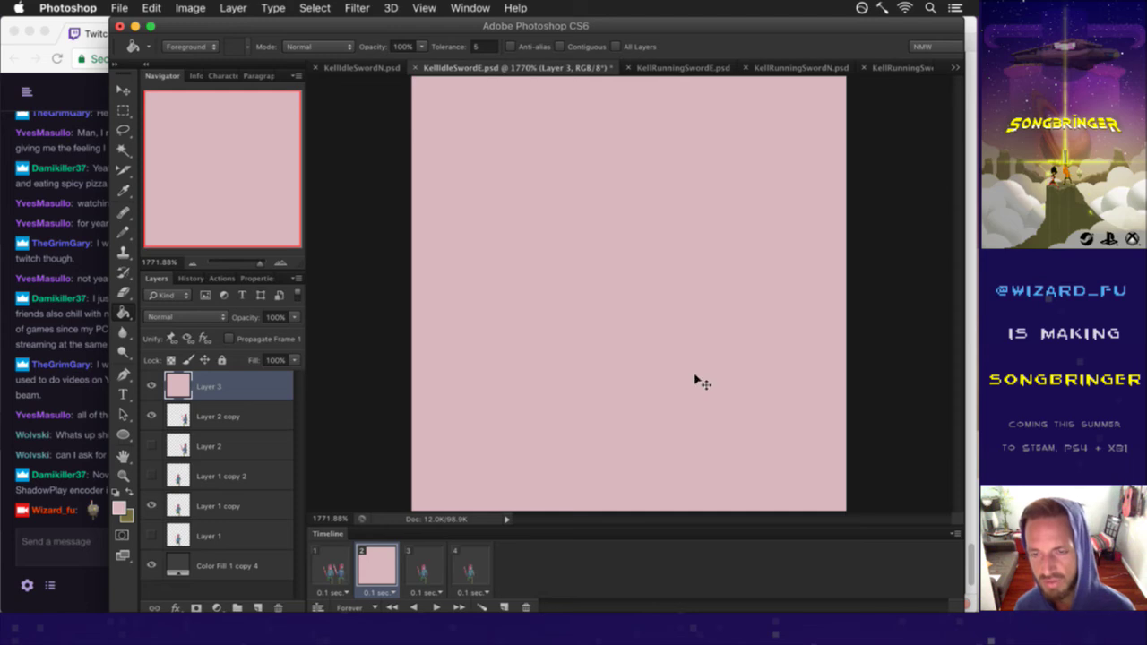
key("super+z")
key("b")
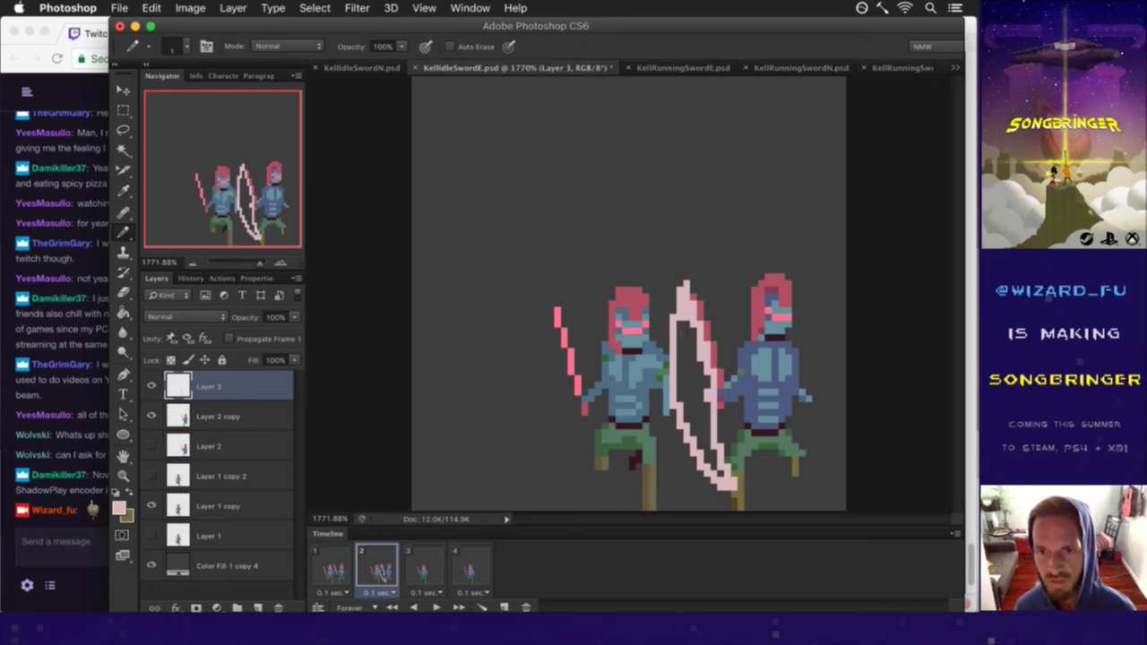
key("g")
left_click(691, 424)
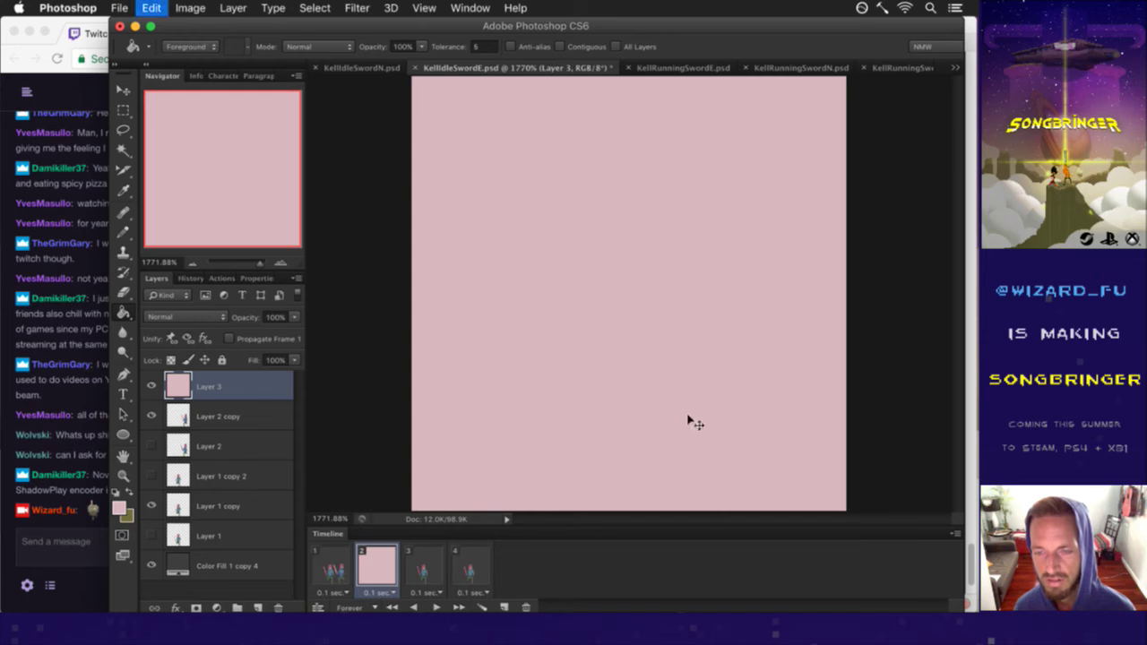
key("super+z")
left_click(93, 534)
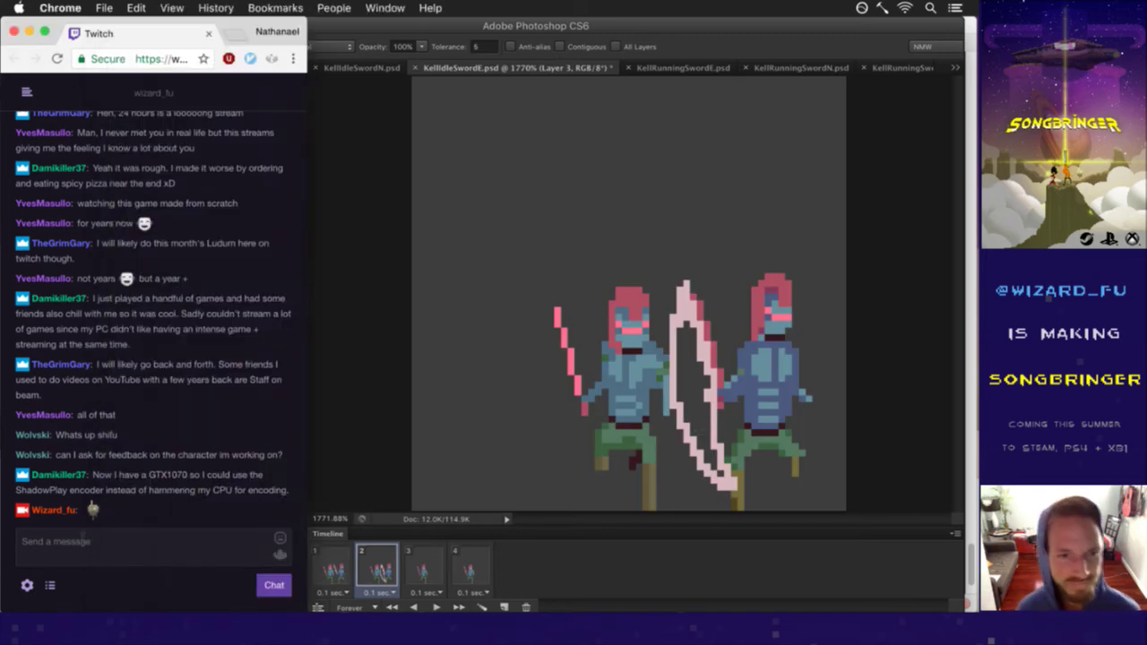
left_click(683, 387)
key("b")
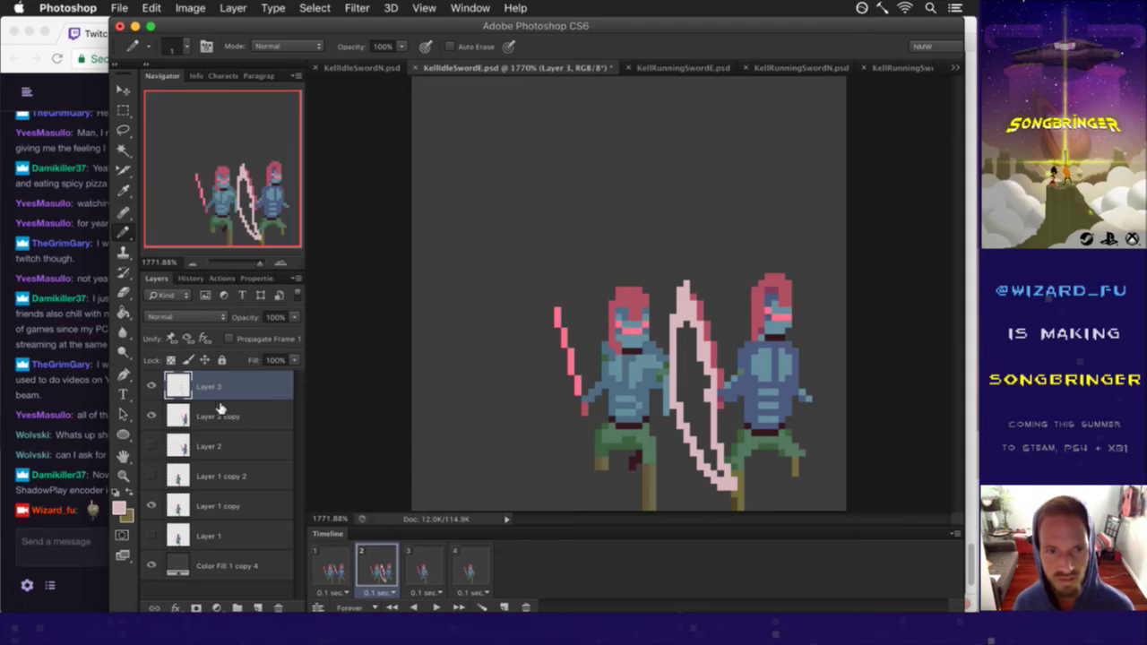
Step: Hide Layer 2 copy and close the gap in the slash outline where it met the sword
left_click(152, 416)
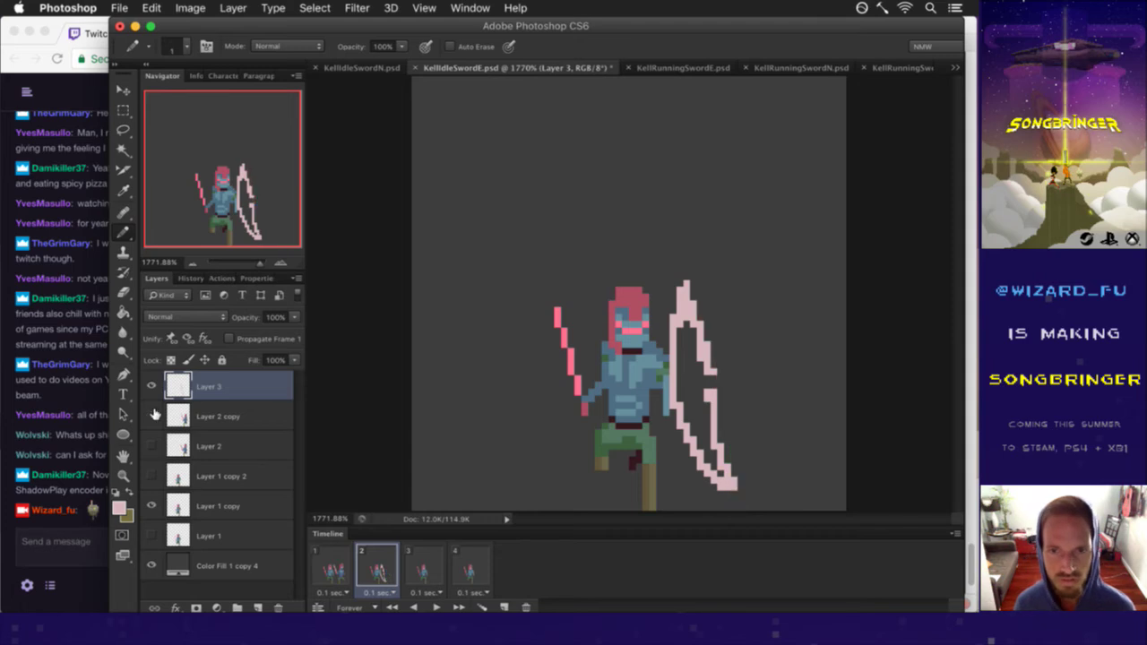
key("g")
left_click(709, 396)
key("super+z")
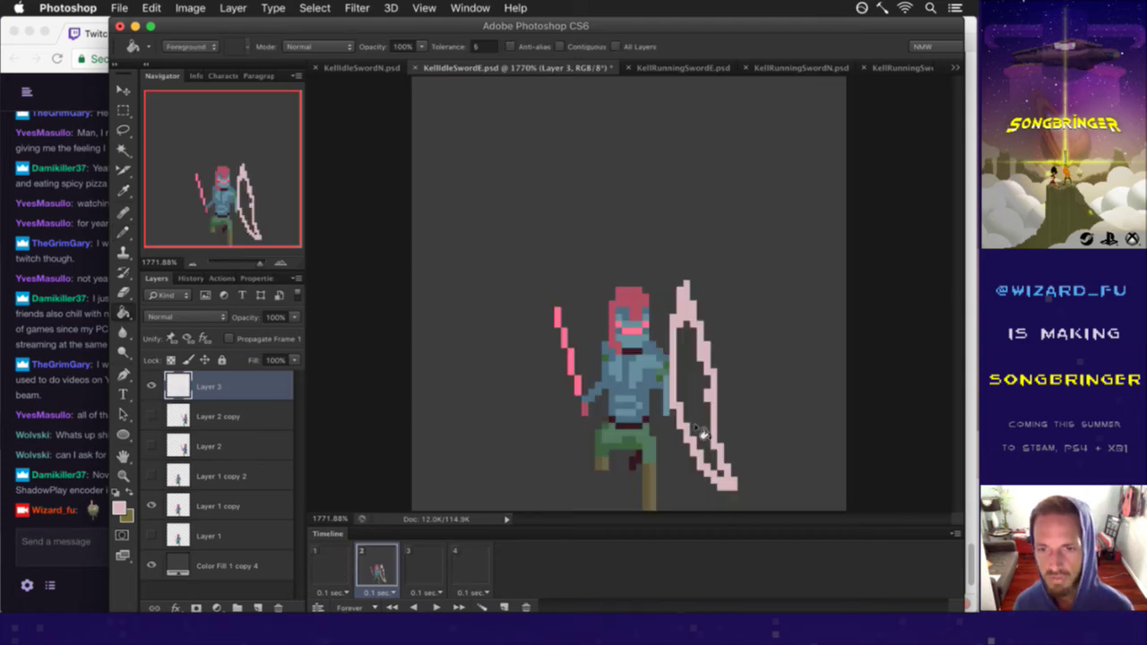
key("b")
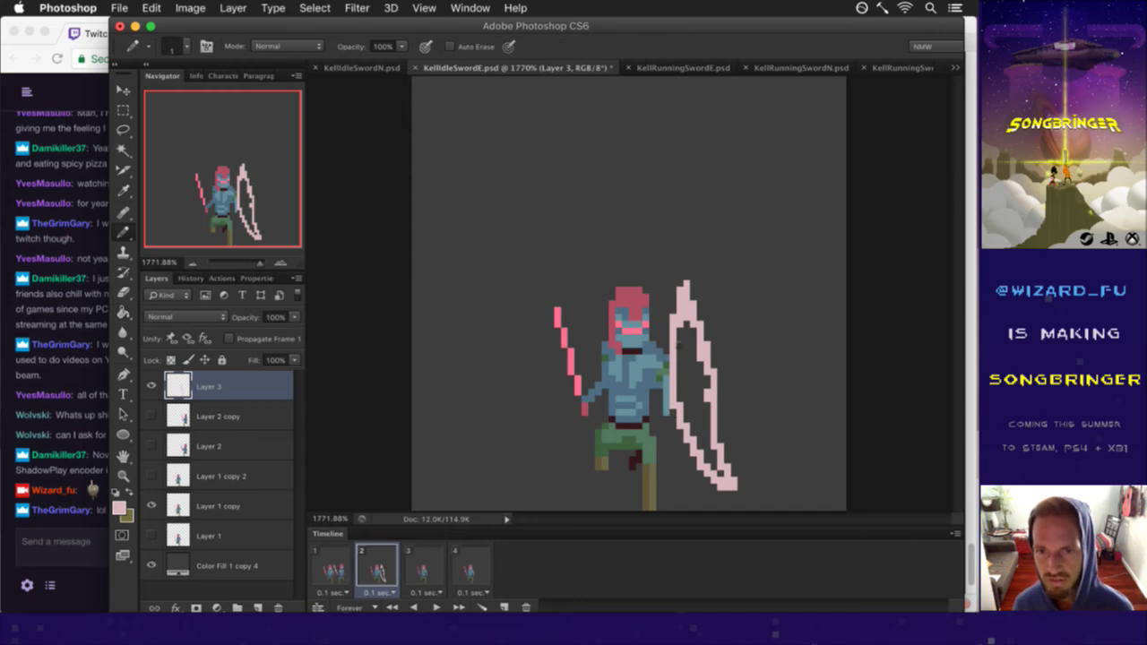
key("g")
left_click(705, 393)
key("super+z")
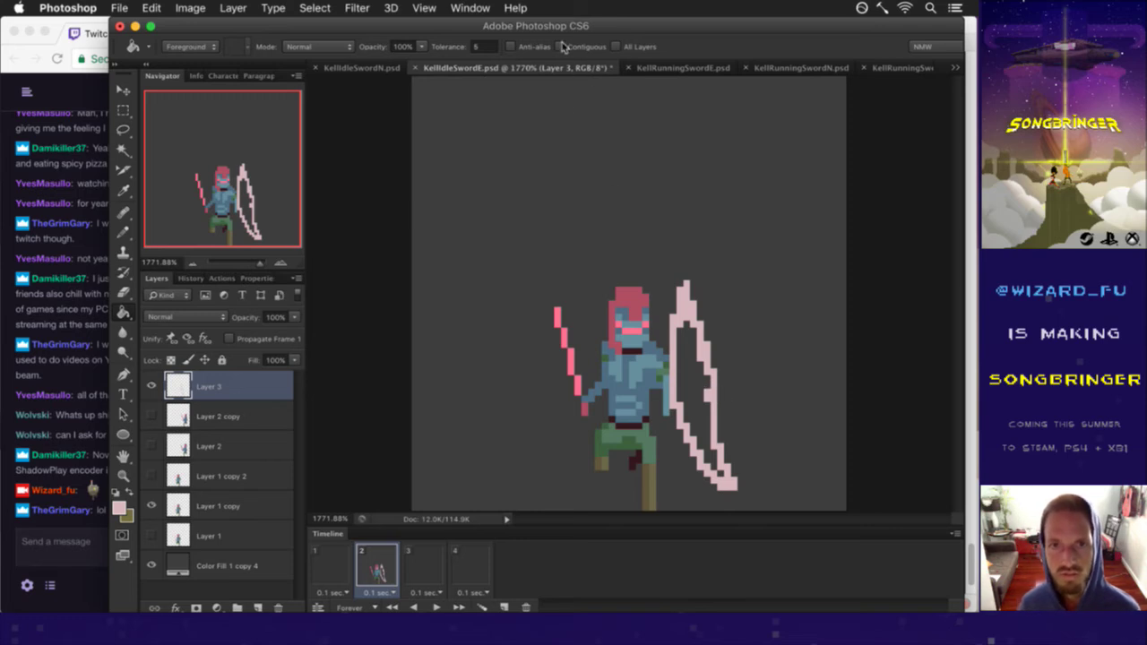
Step: Enable Contiguous for the Paint Bucket, fill the slash outline solid pale pink, and show Layer 2 copy again
left_click(561, 46)
left_click(694, 386)
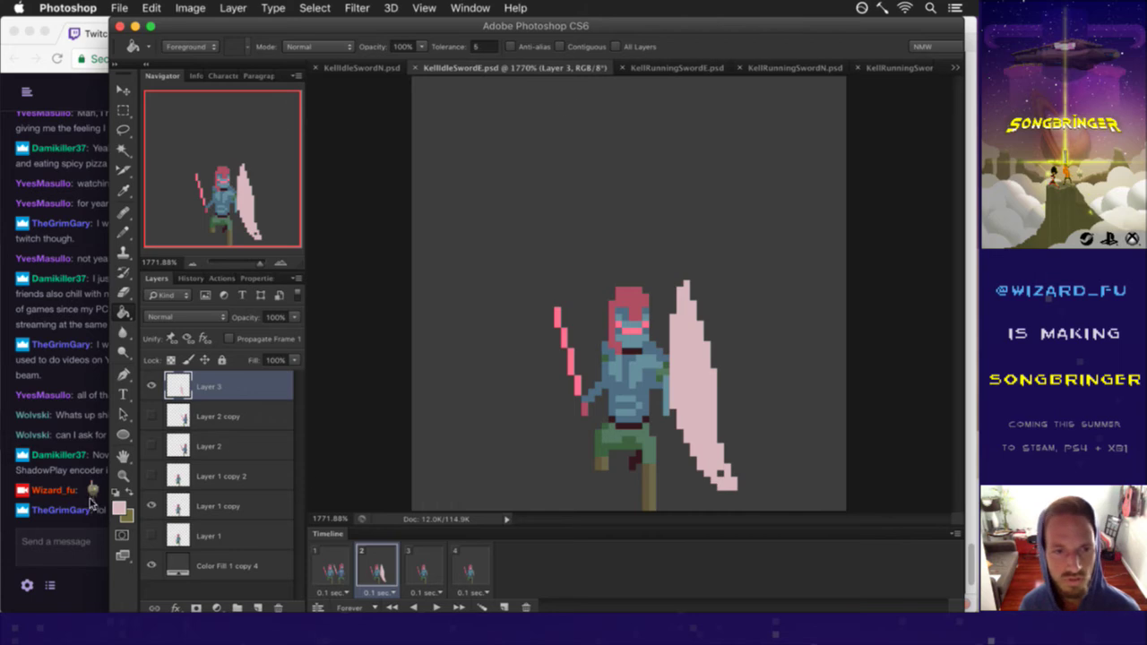
left_click(77, 533)
left_click(401, 454)
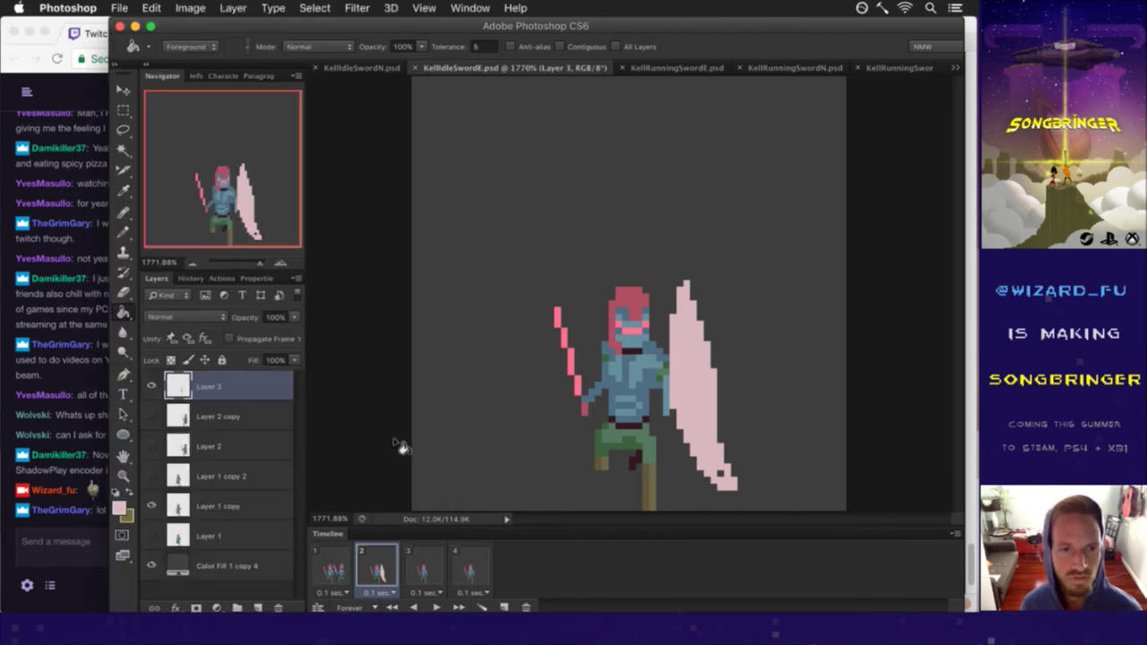
left_click(151, 416)
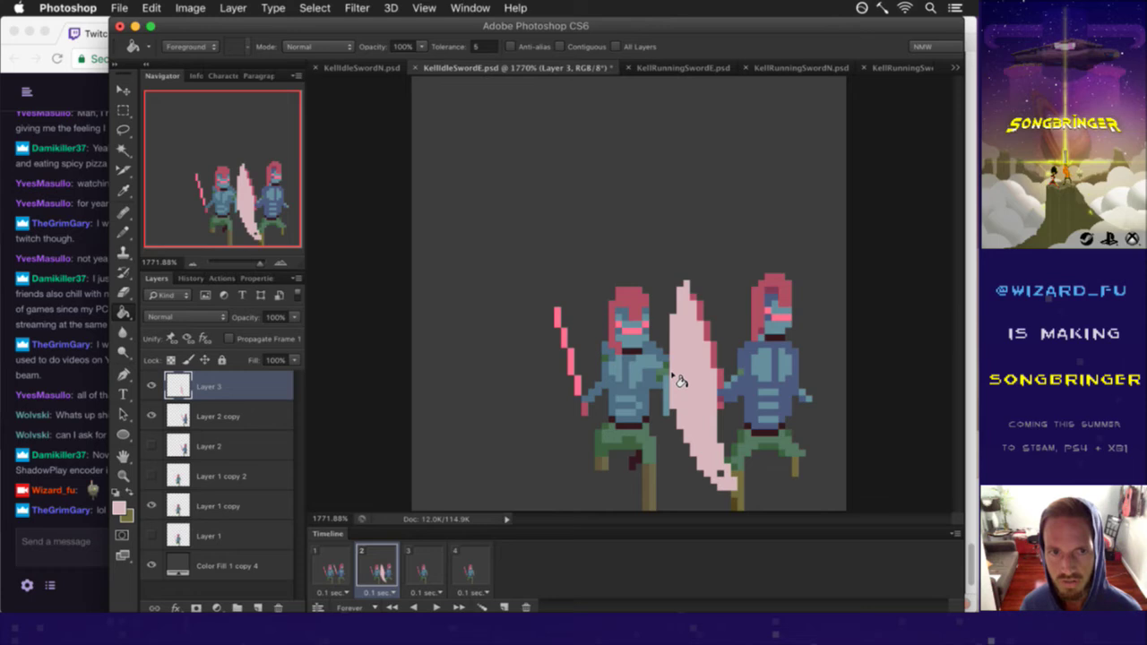
key("b")
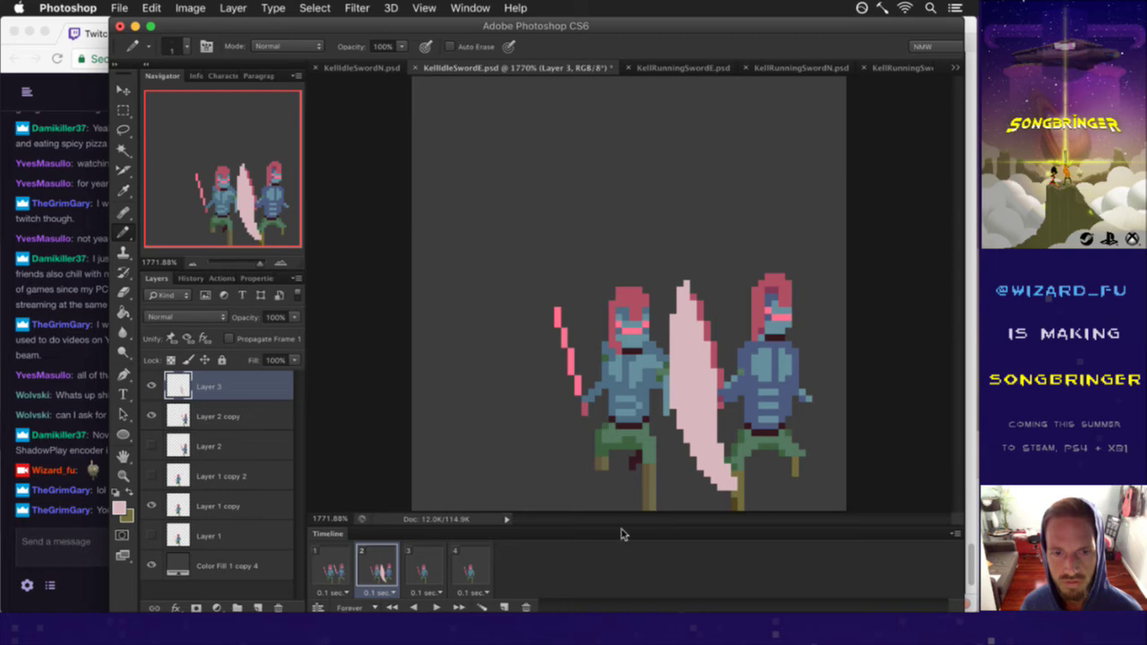
Step: Read the latest Twitch chat message about the fill tool and return to Photoshop
left_click(71, 535)
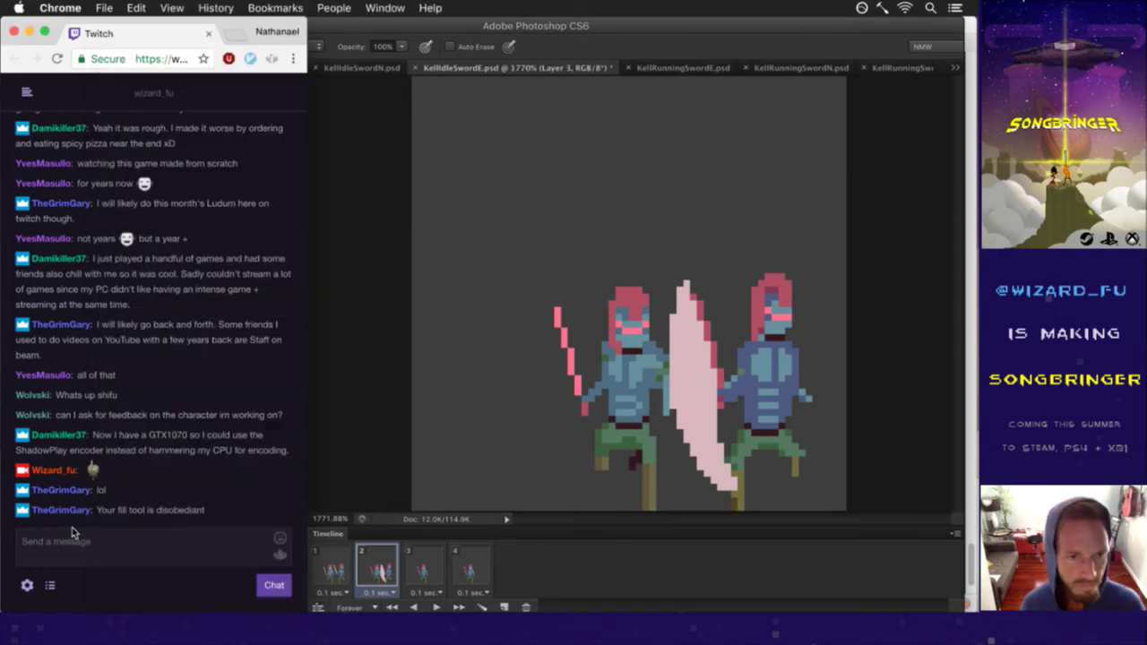
left_click_drag(118, 511, 191, 513)
left_click(369, 469)
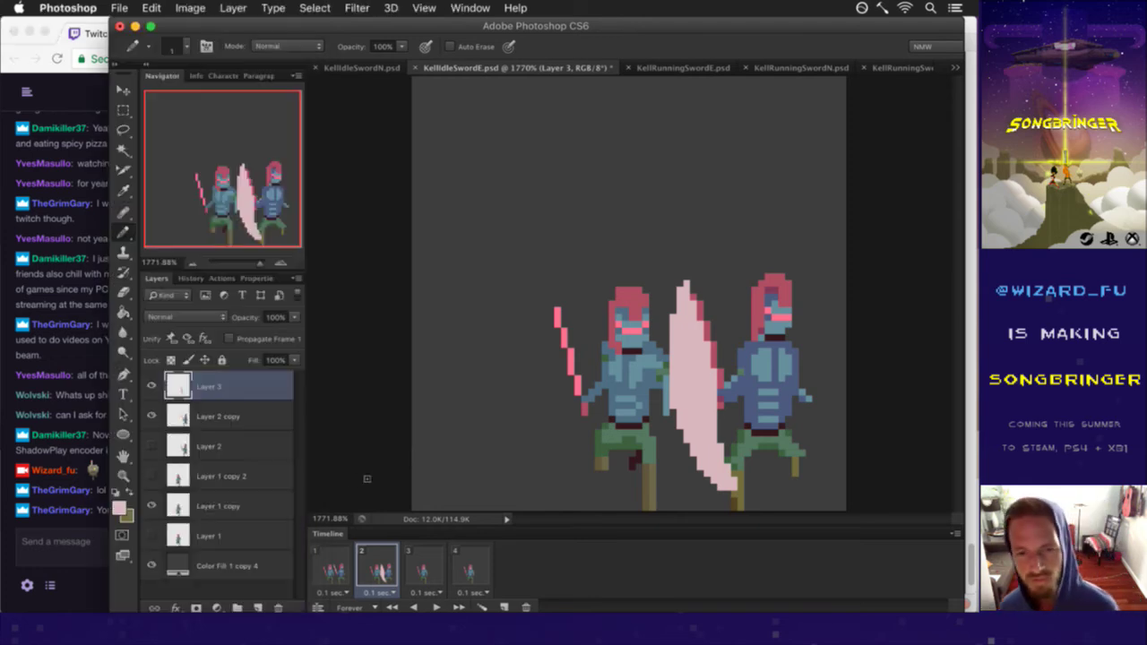
Step: Flip between animation frames 1, 2 and 3 to check how the sword slash reads
left_click(354, 568)
left_click(377, 565)
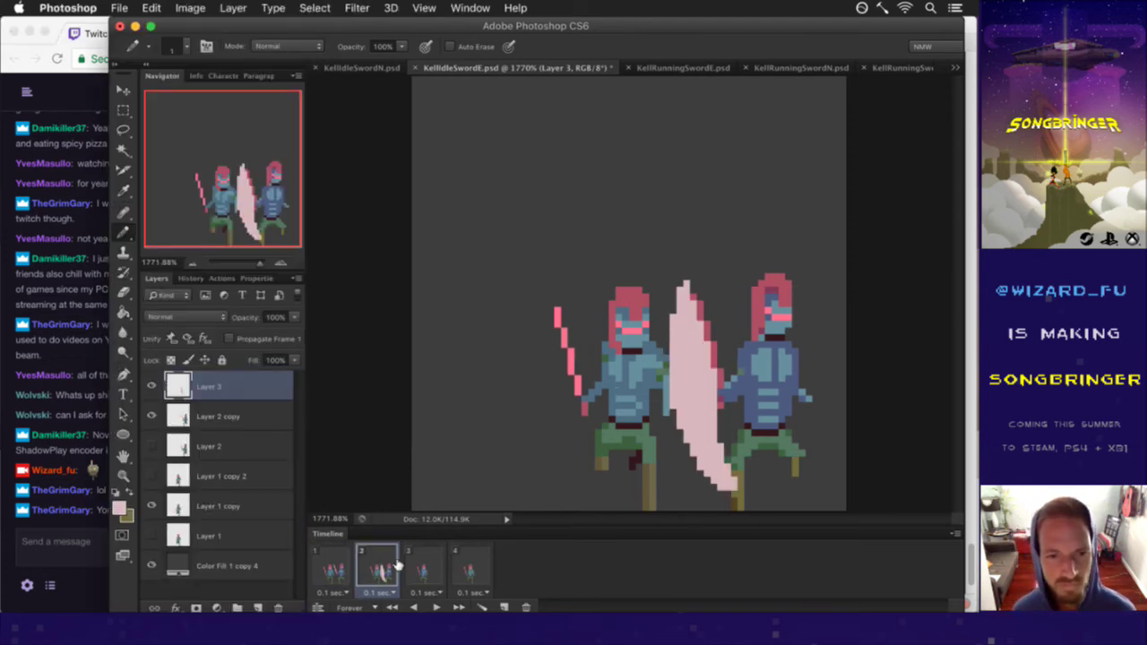
left_click(431, 560)
left_click(384, 562)
left_click(419, 558)
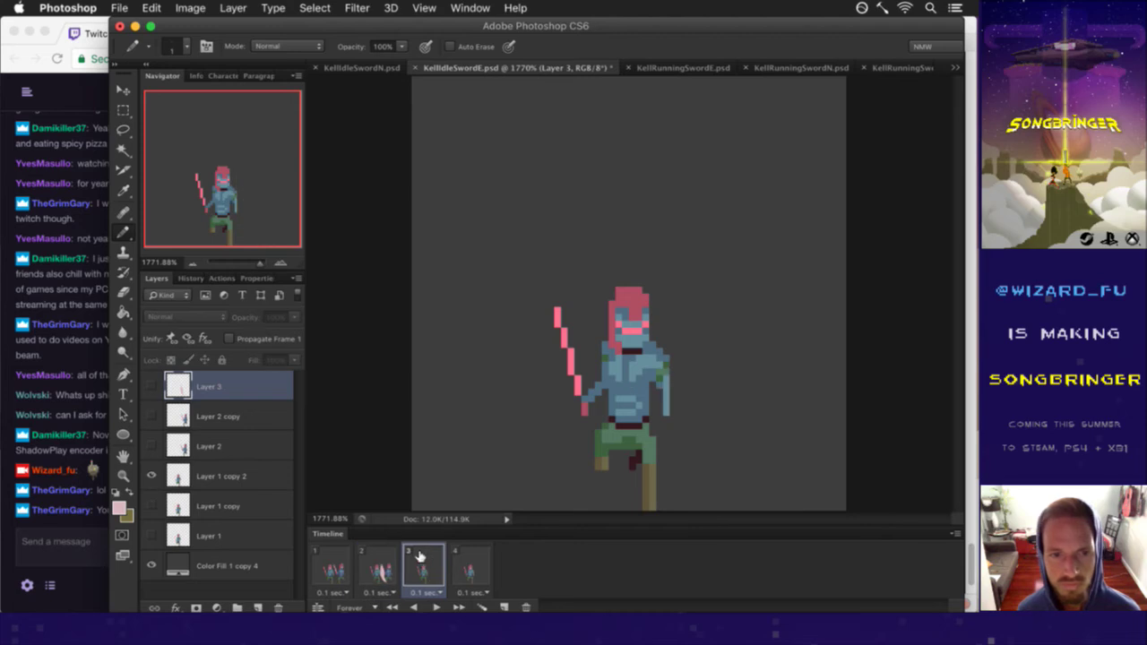
left_click(338, 563)
left_click(367, 562)
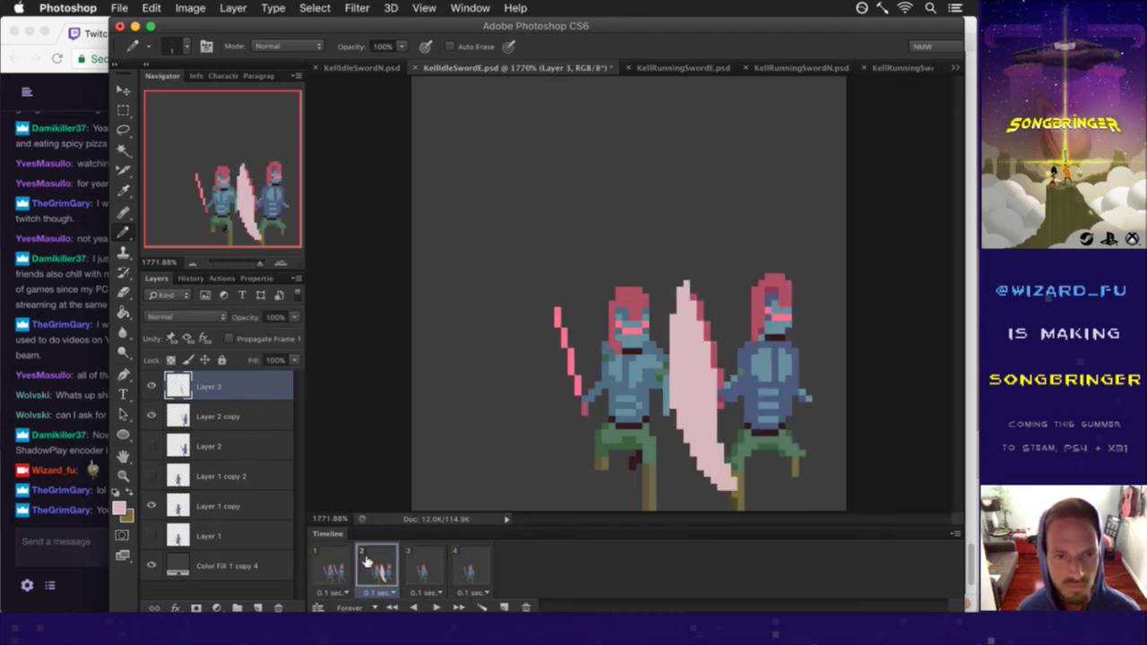
Step: In frame 3, duplicate Layer 2 copy and make only the duplicate sprite visible, keeping Layer 3 hidden
left_click(415, 560)
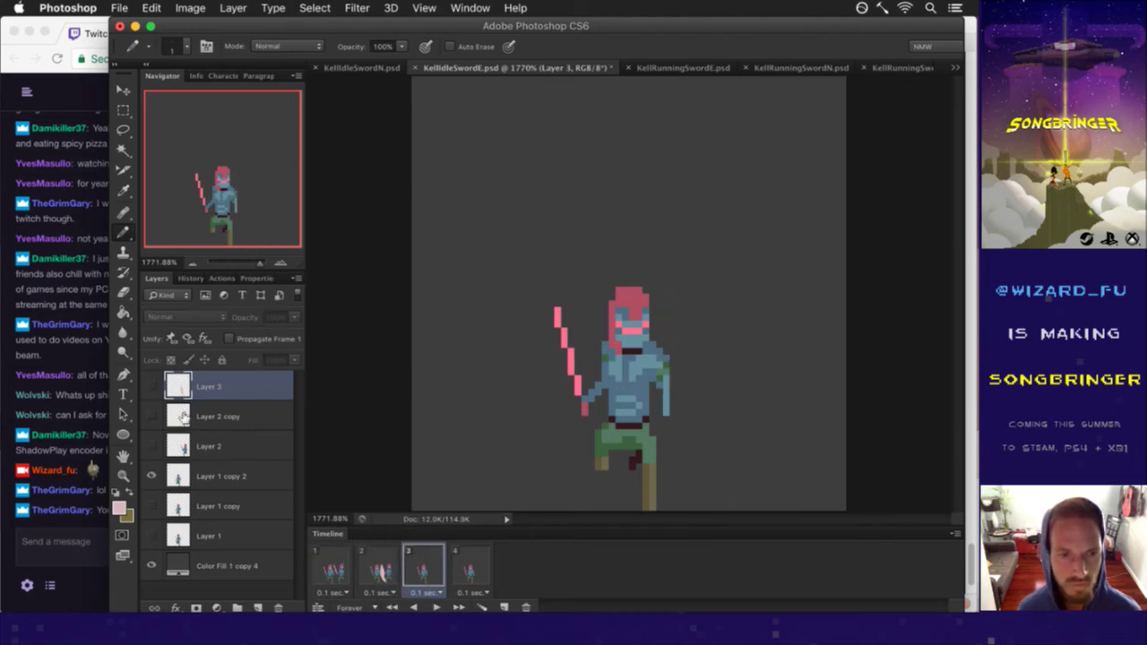
left_click(184, 418)
key("super+j")
left_click(151, 417)
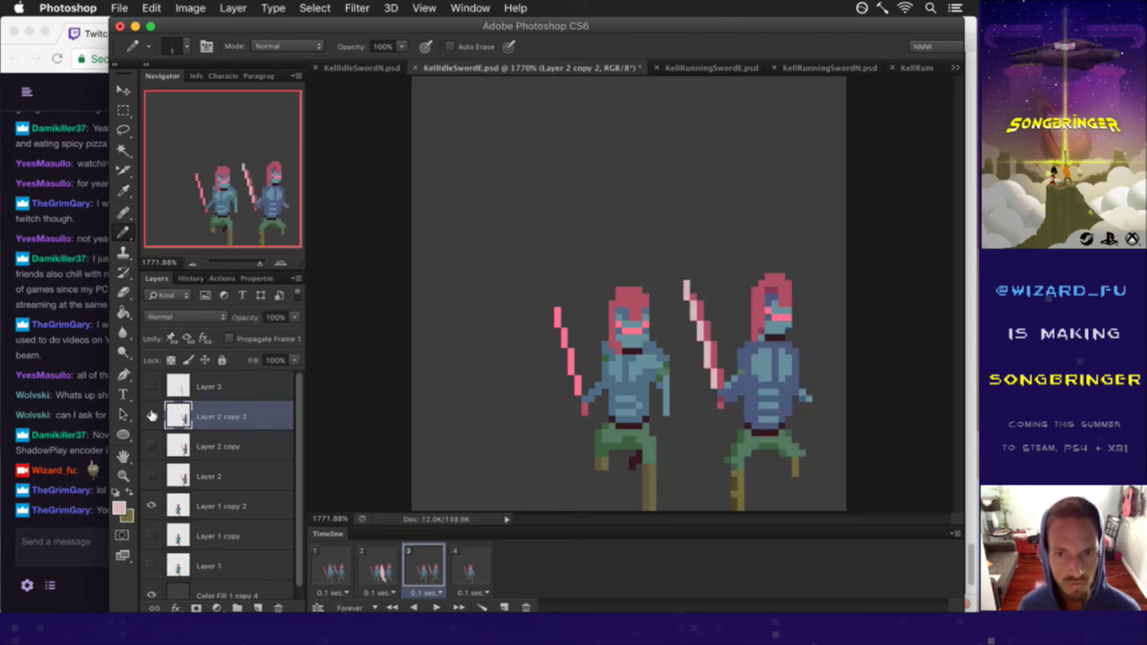
left_click(152, 385)
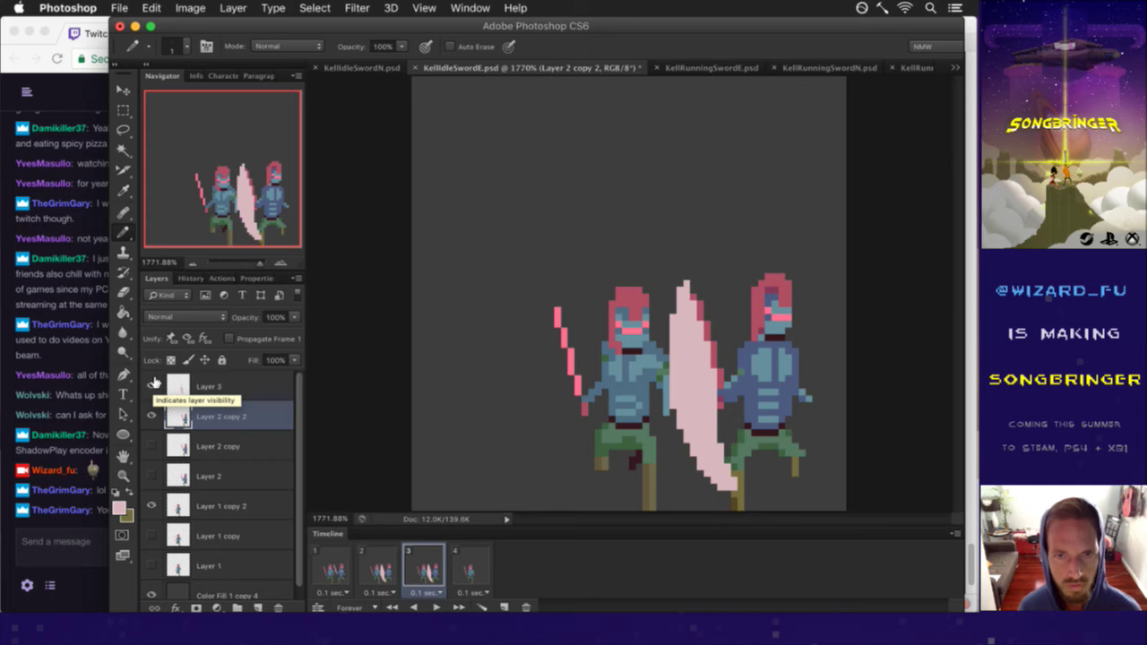
left_click(153, 386)
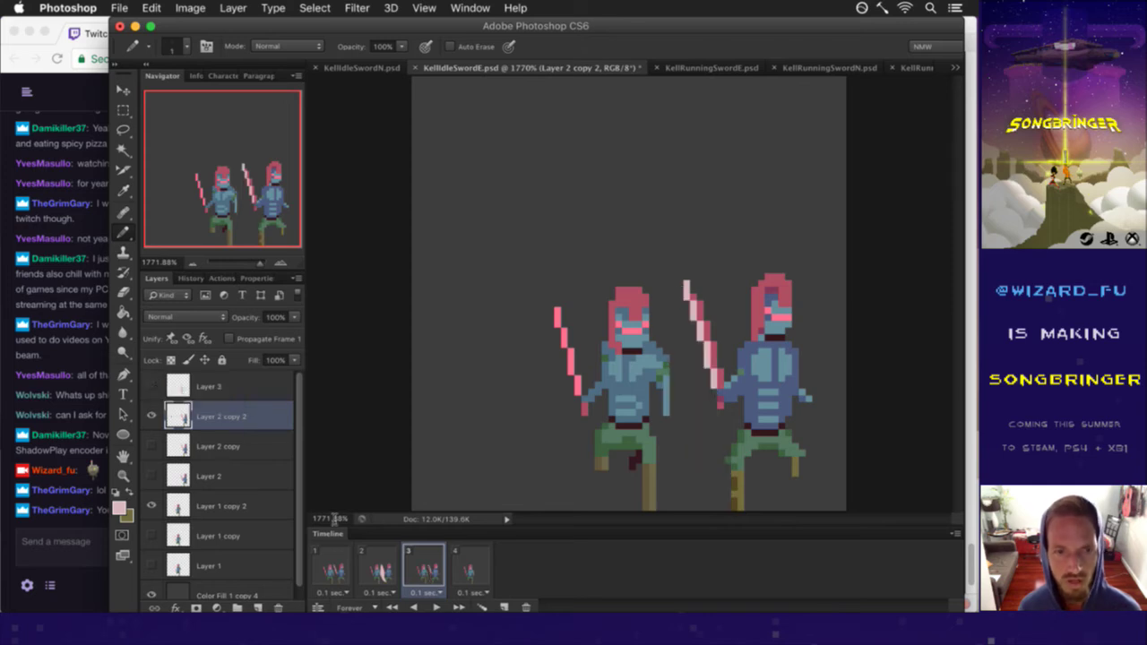
Step: Select the right sprite's sword on Layer 2 copy 2 in frame 3 and rotate it 180°
left_click(379, 570)
left_click(429, 562)
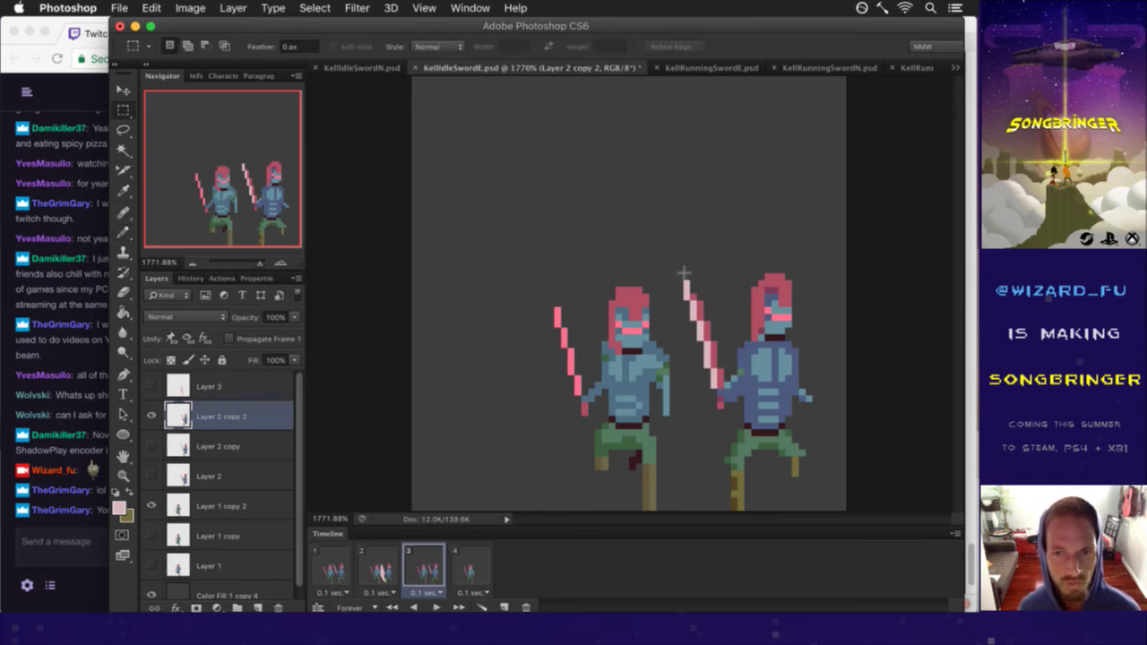
key("v")
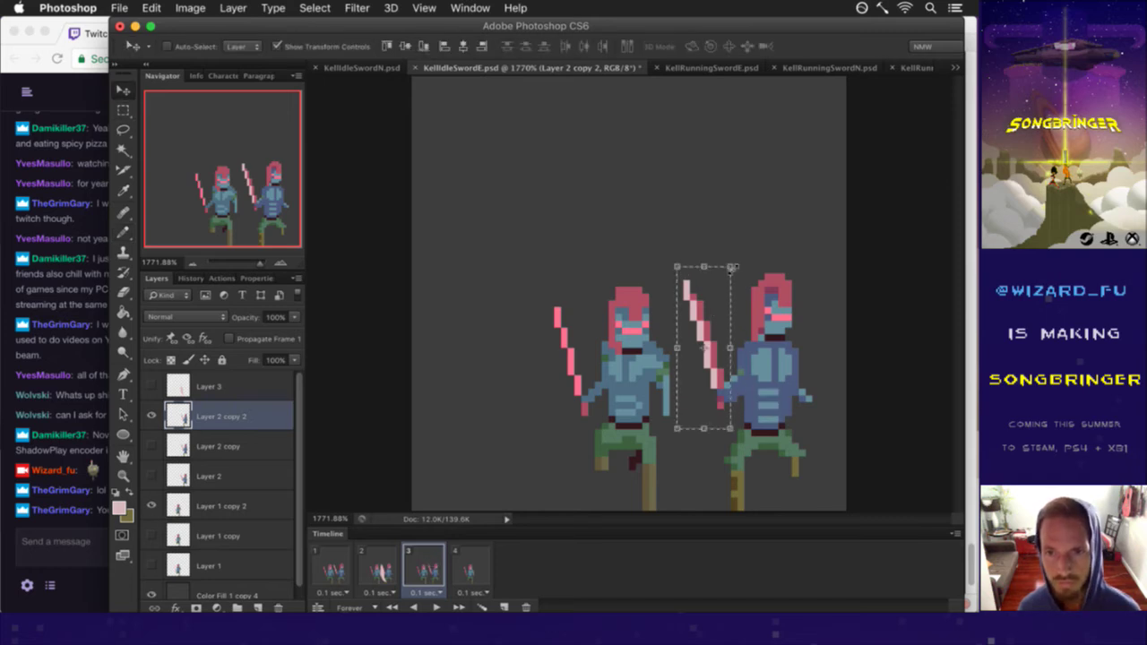
key("ctrl+t")
right_click(722, 299)
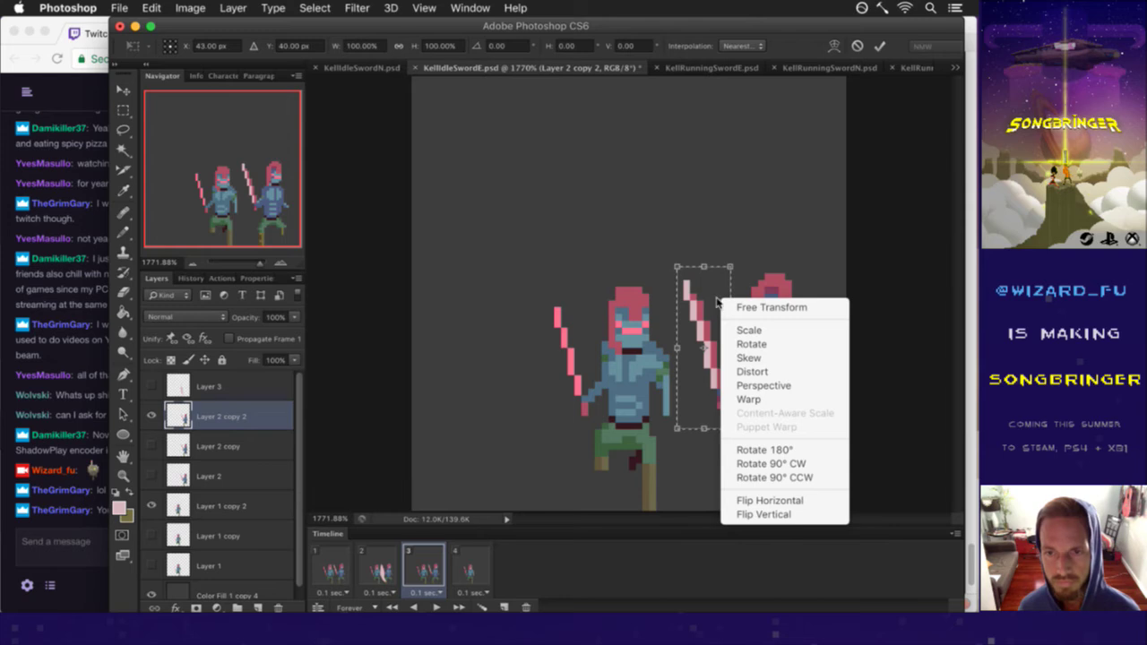
left_click(792, 451)
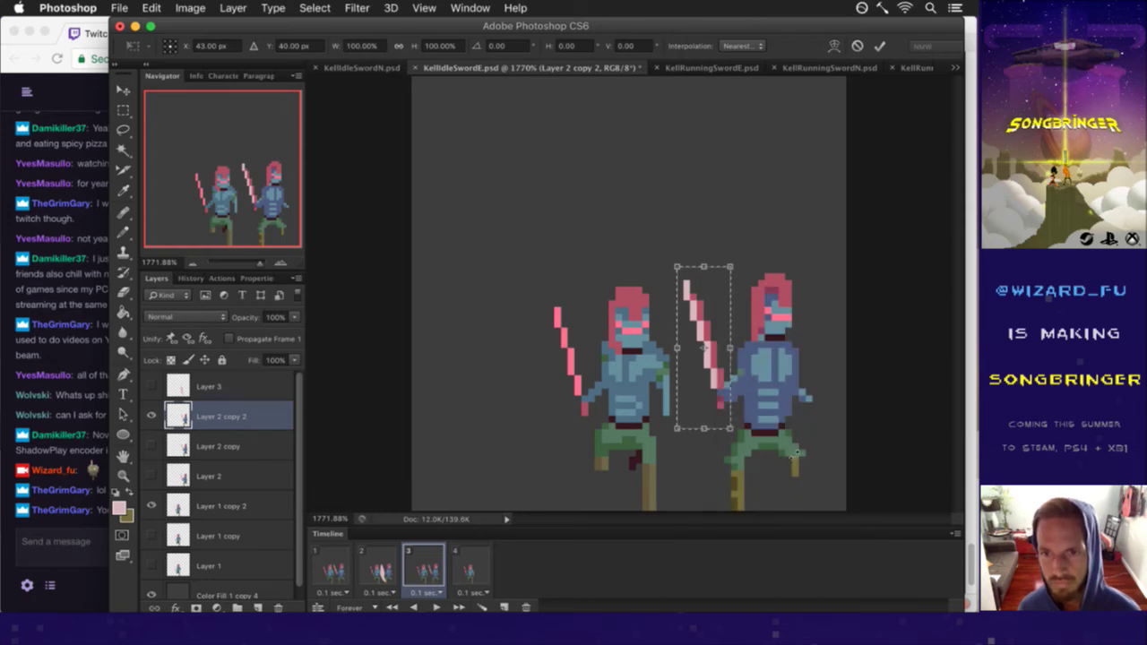
left_click(881, 49)
Step: Move the rotated sword down to the right sprite's hand, deselect it, and compare frames 2 and 3
left_click_drag(690, 318, 733, 405)
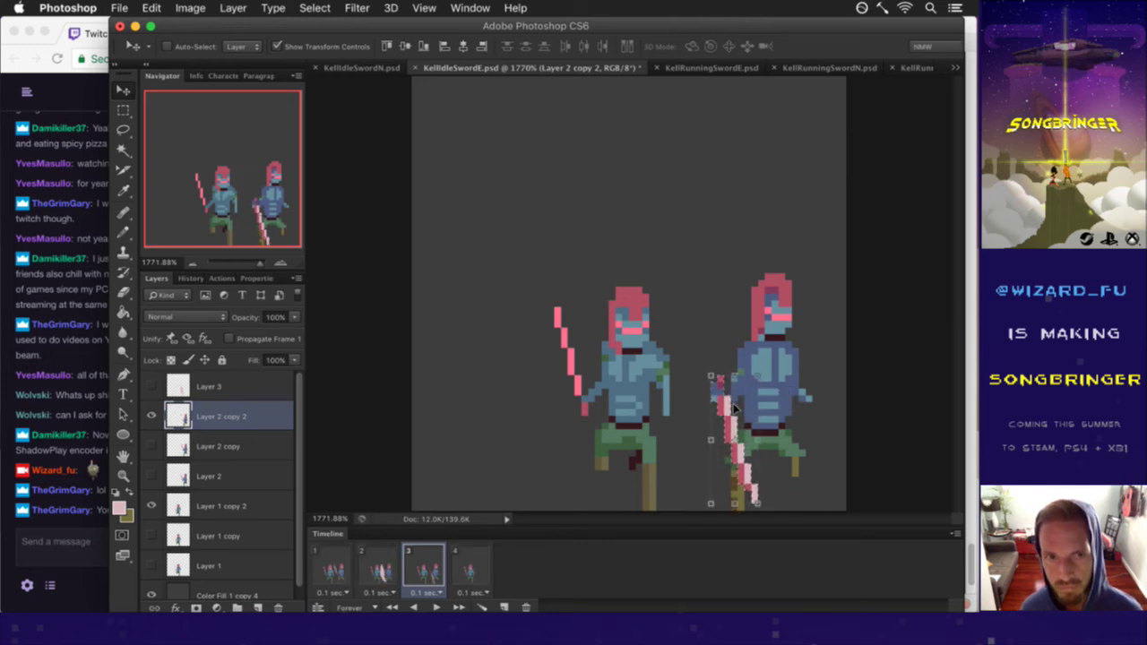
key("Right")
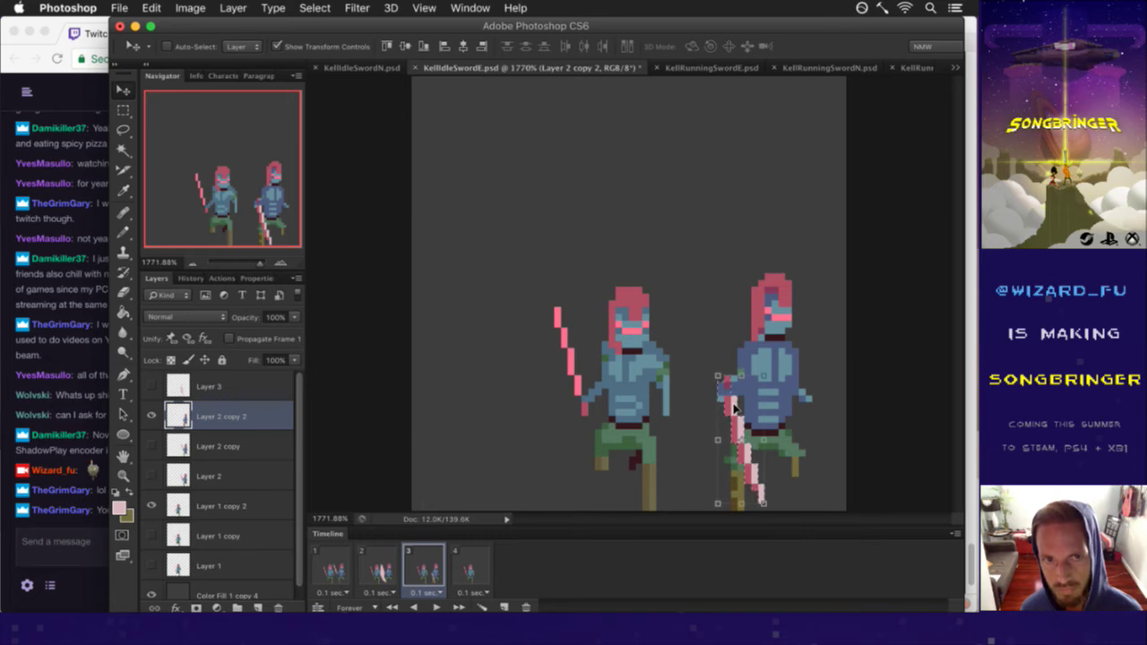
key("m")
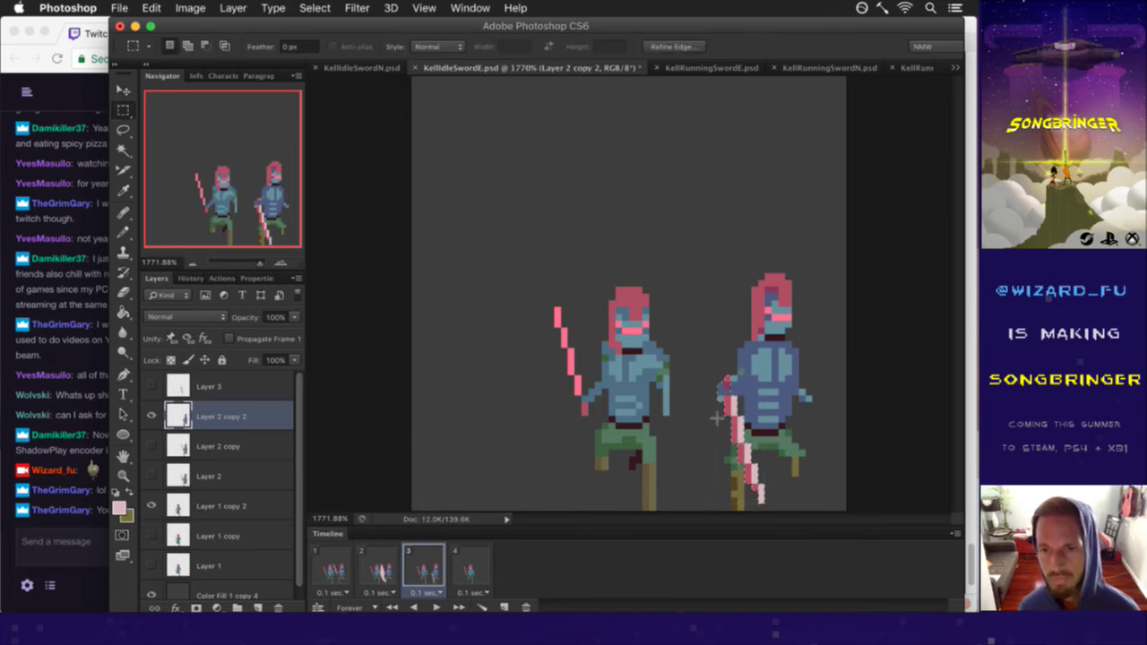
left_click(380, 570)
left_click(409, 566)
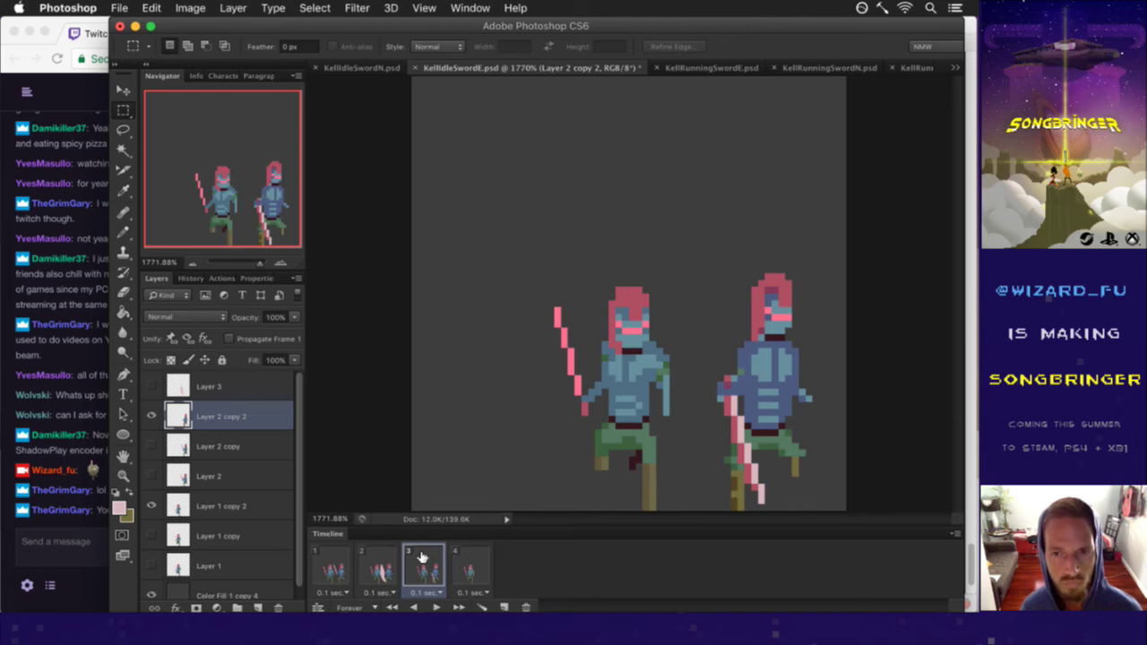
Step: Duplicate the slash on Layer 3 and make the copy visible in frame 3
left_click(182, 388)
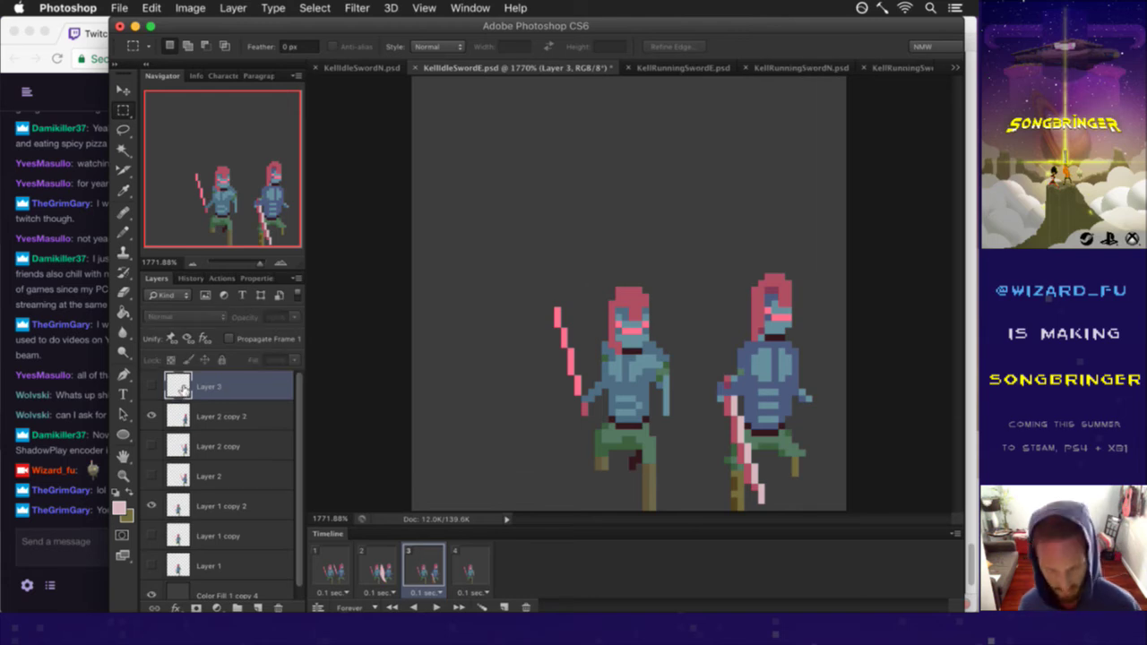
key("super+j")
left_click(151, 387)
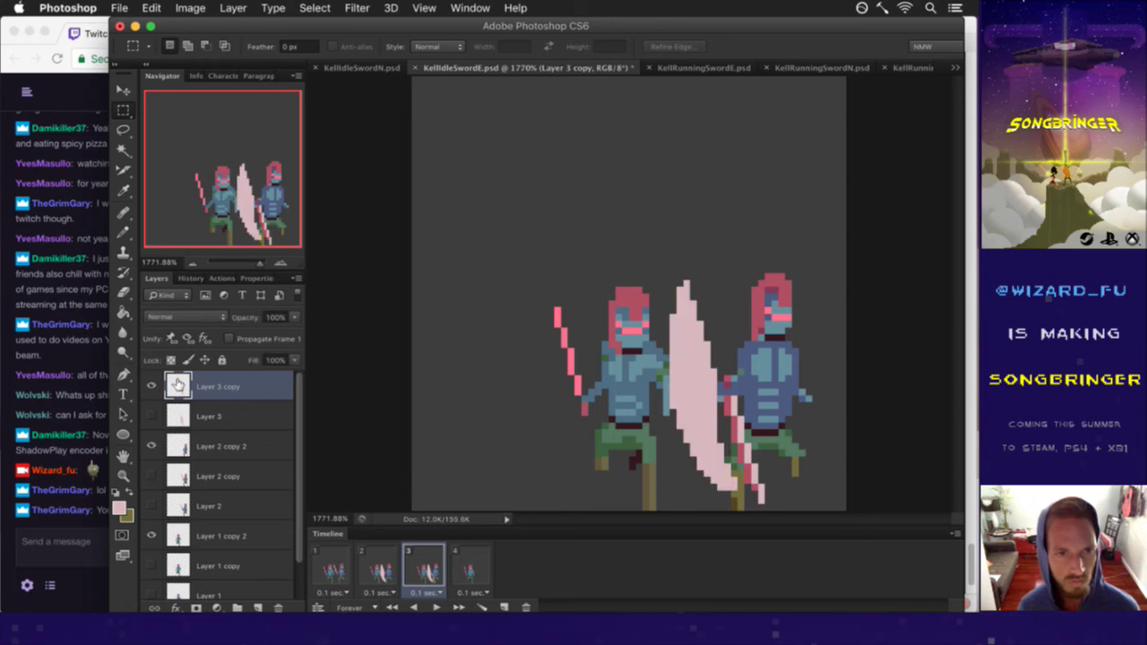
Step: Rotate the slash on Layer 3 copy 180° in frame 3
key("super+t")
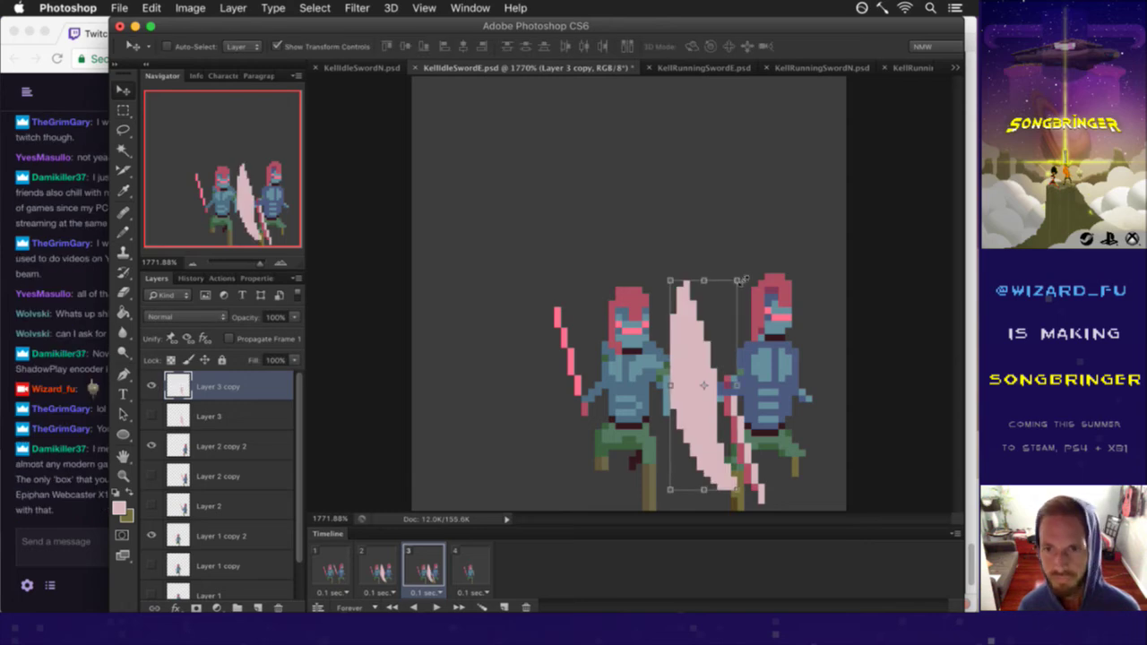
right_click(726, 305)
left_click(769, 448)
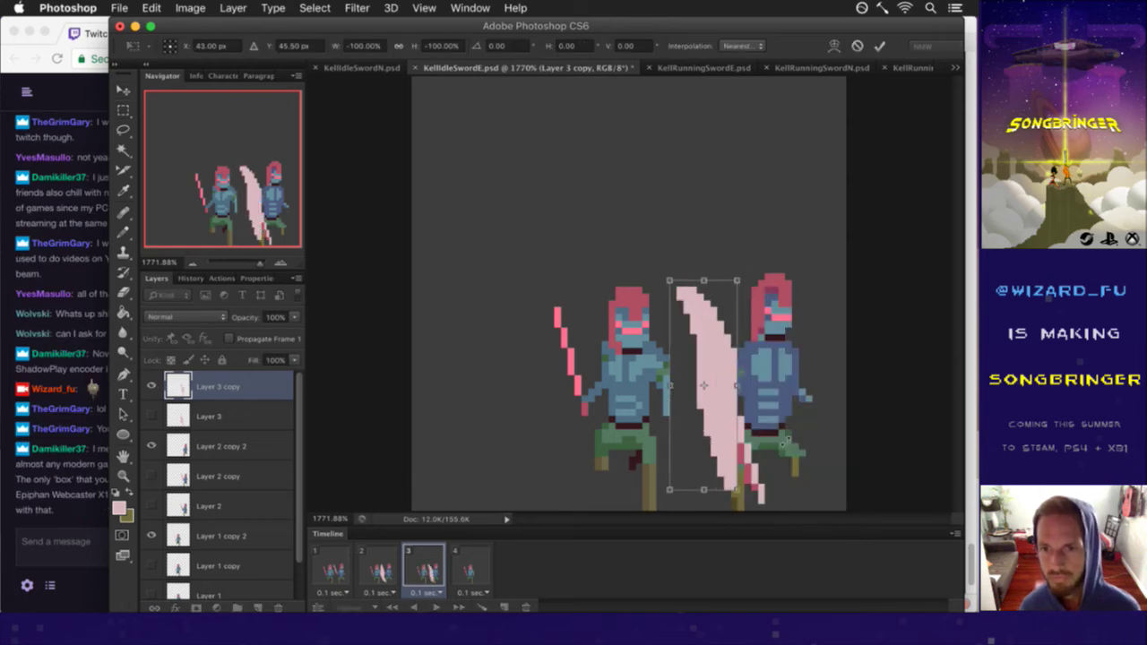
key("Return")
Step: Nudge the rotated slash right and slightly down over the right sprite's lowered sword in frame 3, and save the file
key("Right")
key("Right")
key("Right")
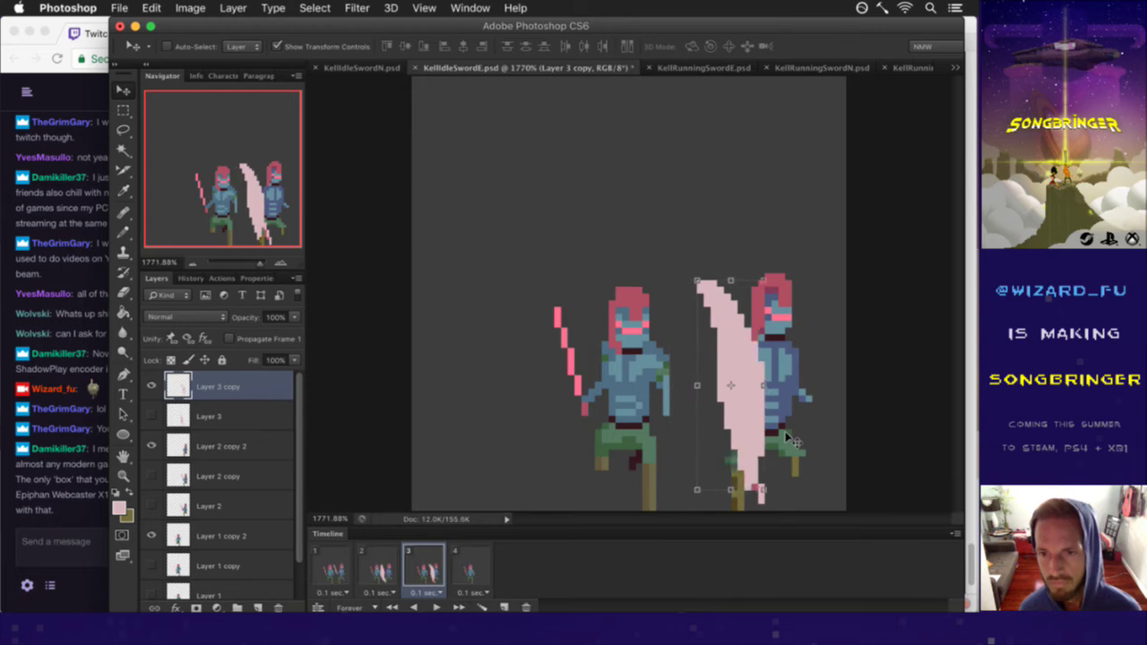
key("Left")
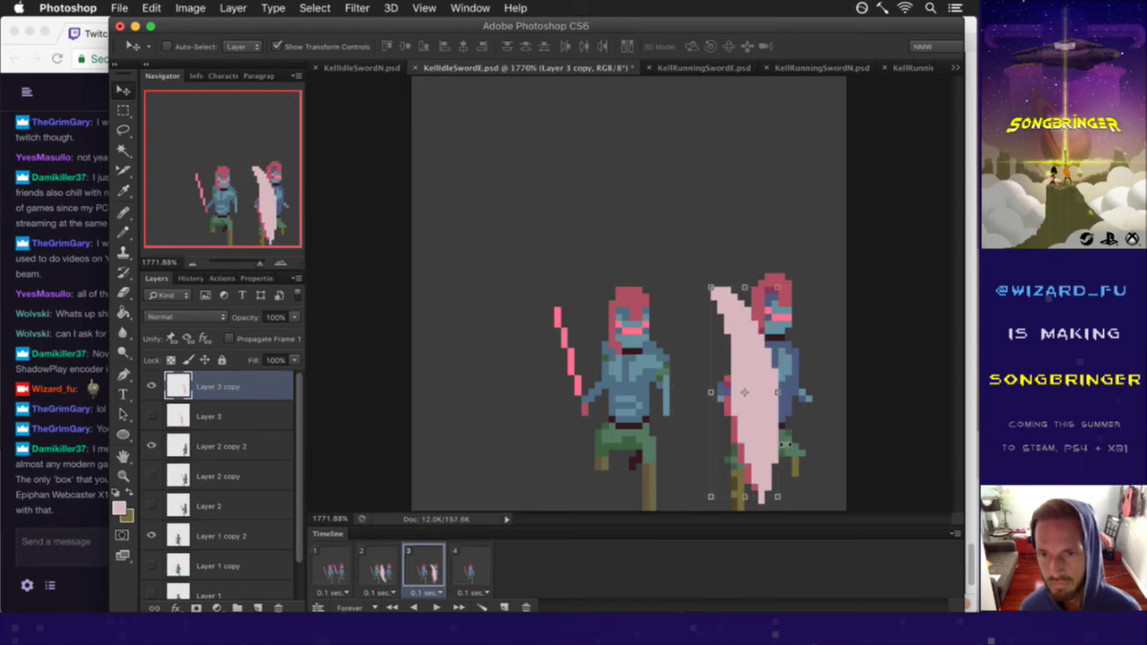
key("m")
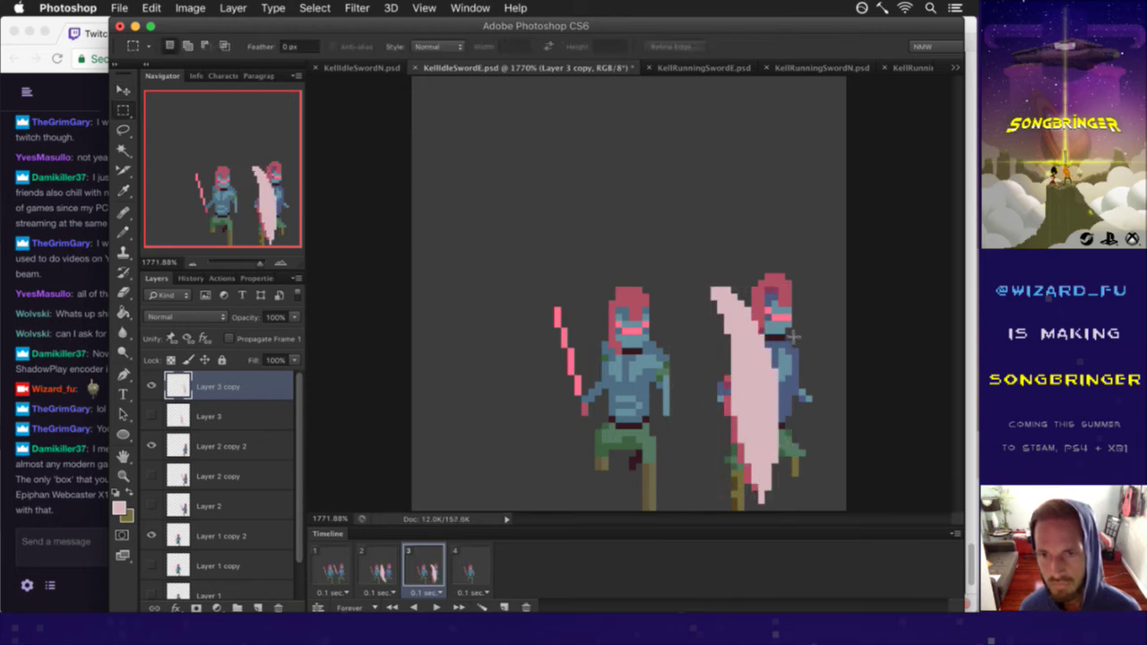
key("cmd+s")
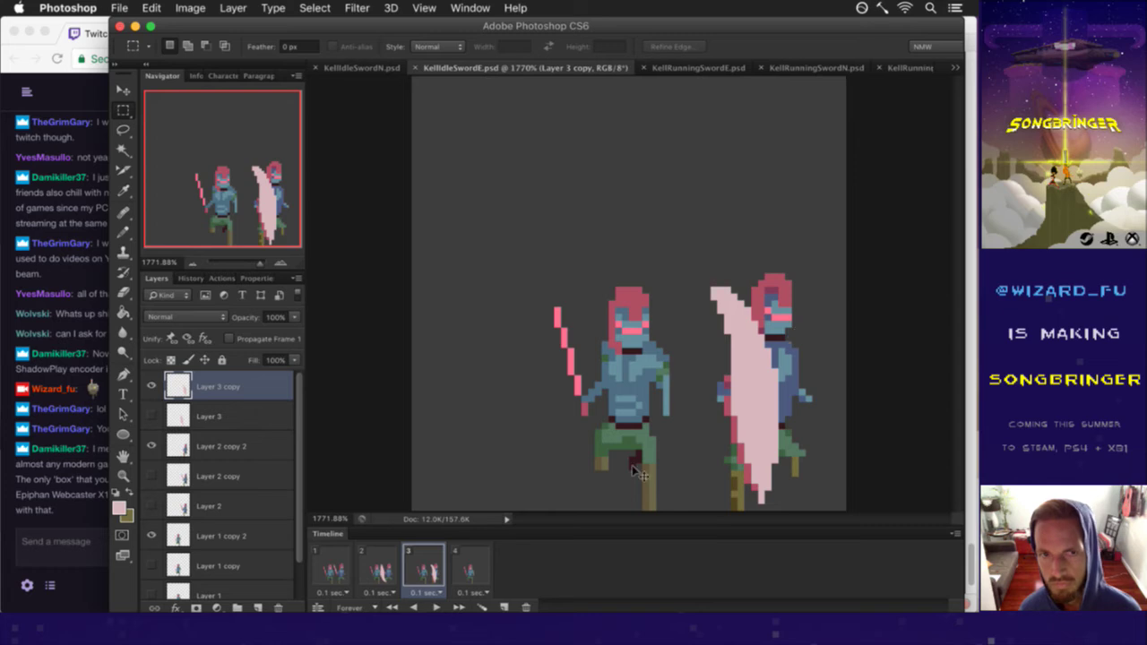
left_click(469, 566)
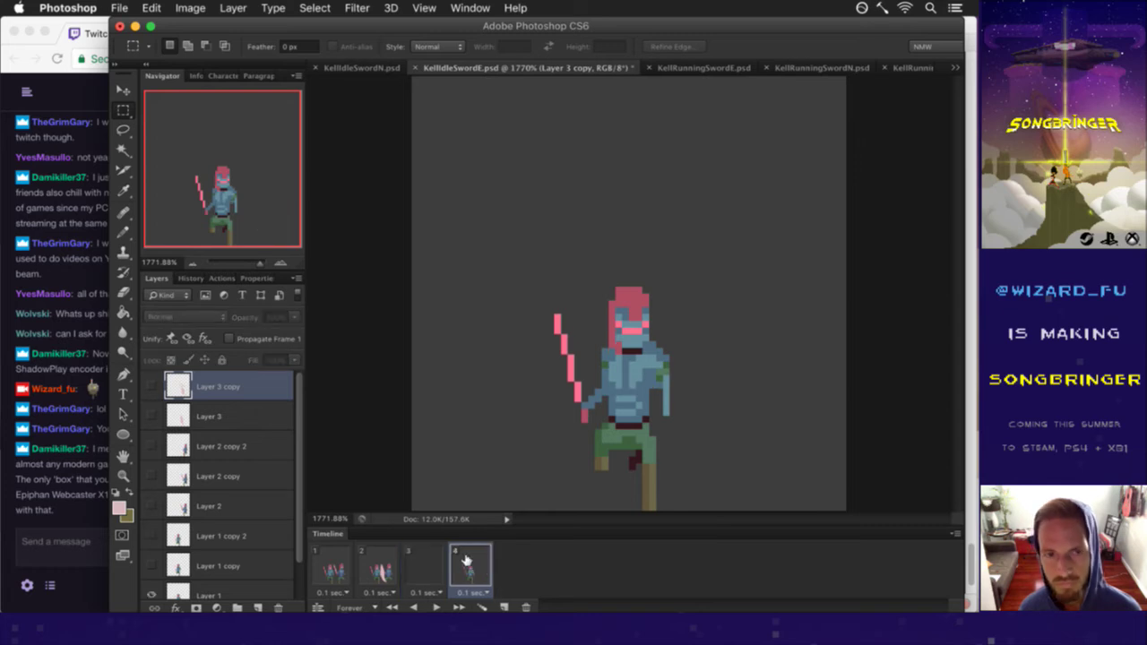
left_click(211, 446)
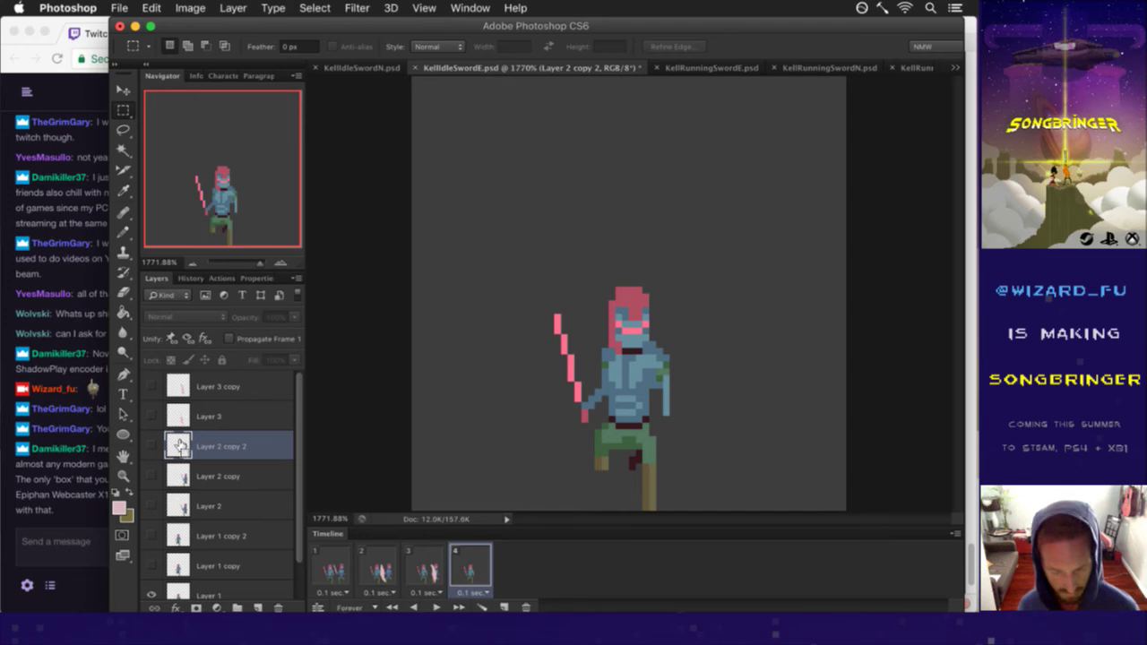
key("super+j")
left_click_drag(180, 445, 192, 380)
left_click(428, 567)
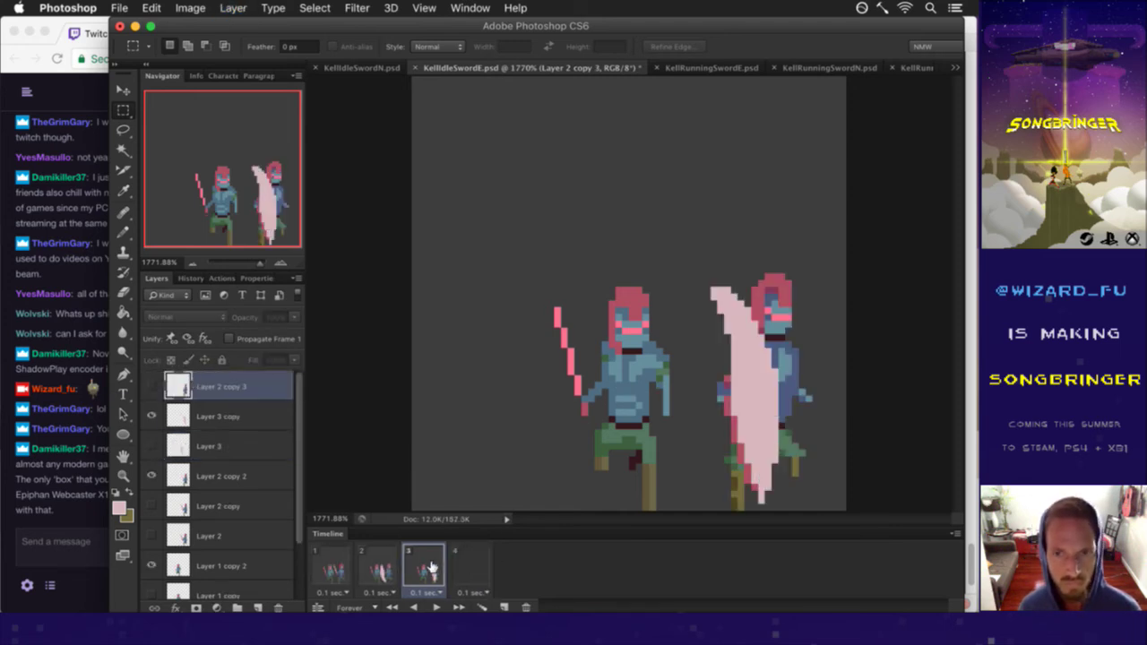
left_click(459, 561)
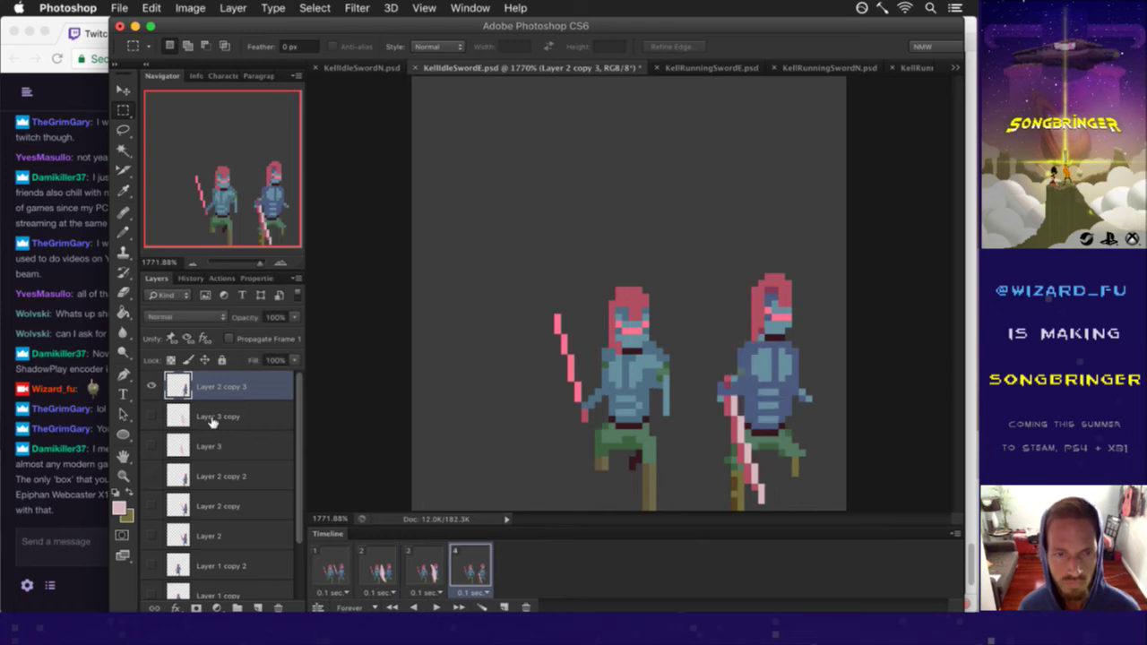
left_click(279, 602)
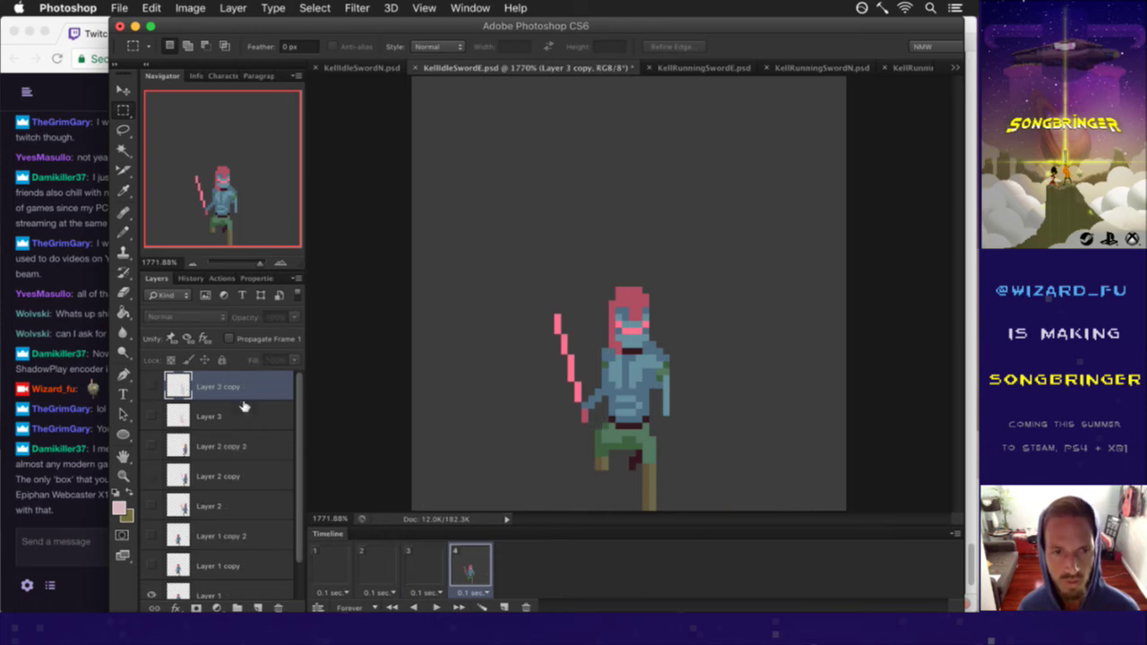
Step: In frame 4, duplicate Layer 2 copy, move the duplicate to the top of the layer stack and make it visible
left_click(233, 476)
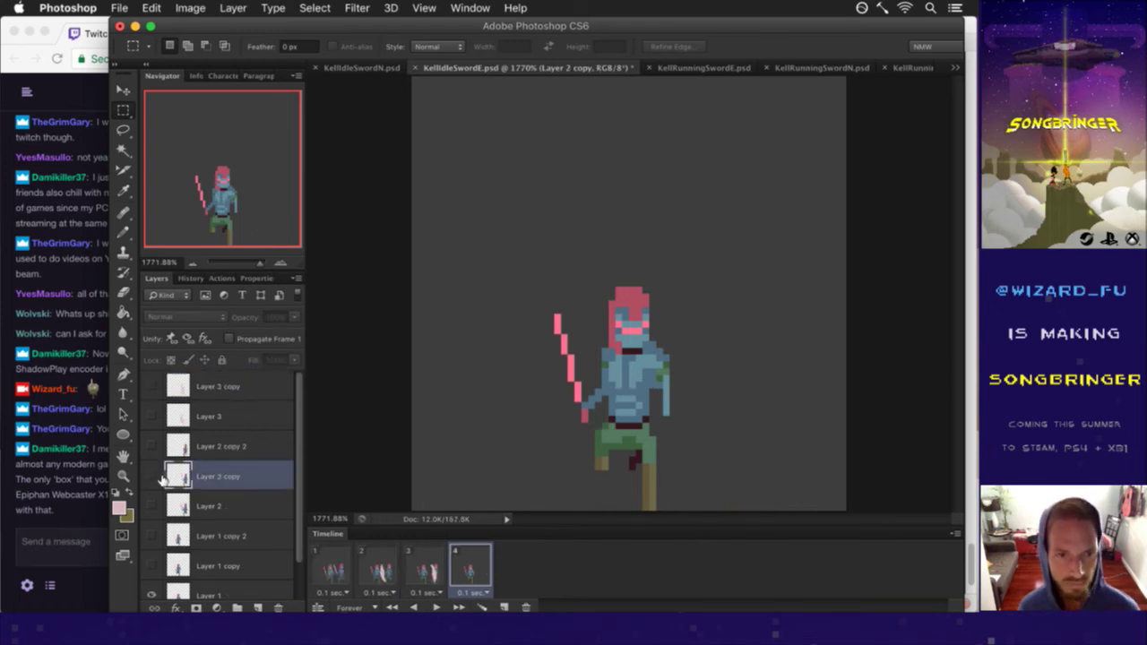
left_click_drag(172, 479, 269, 393)
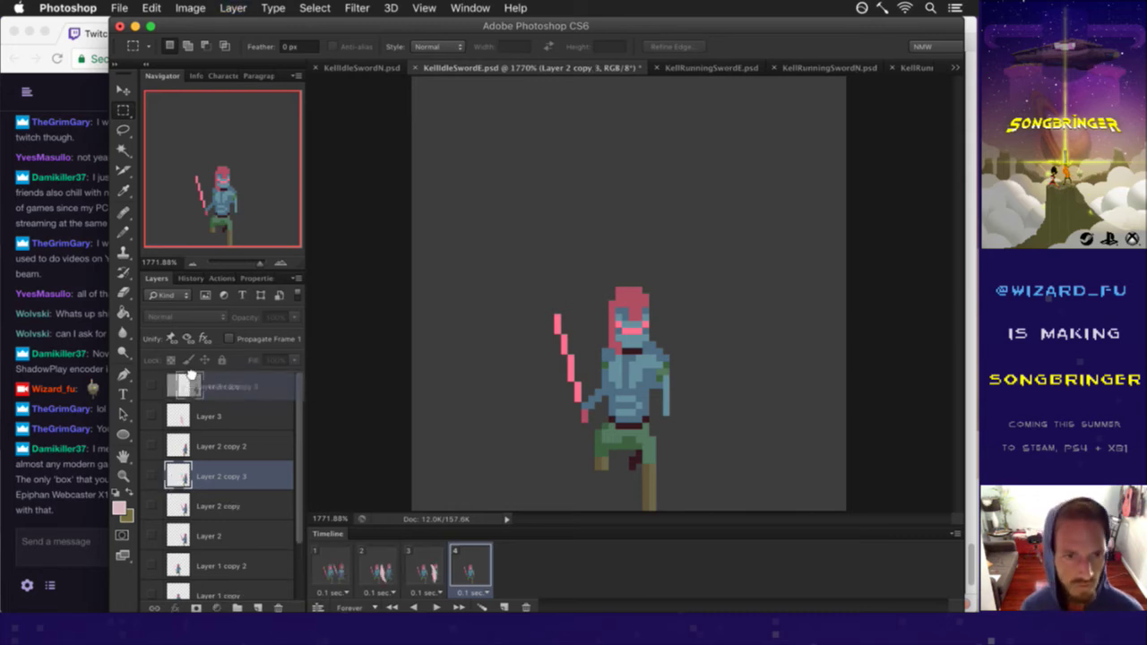
left_click(151, 386)
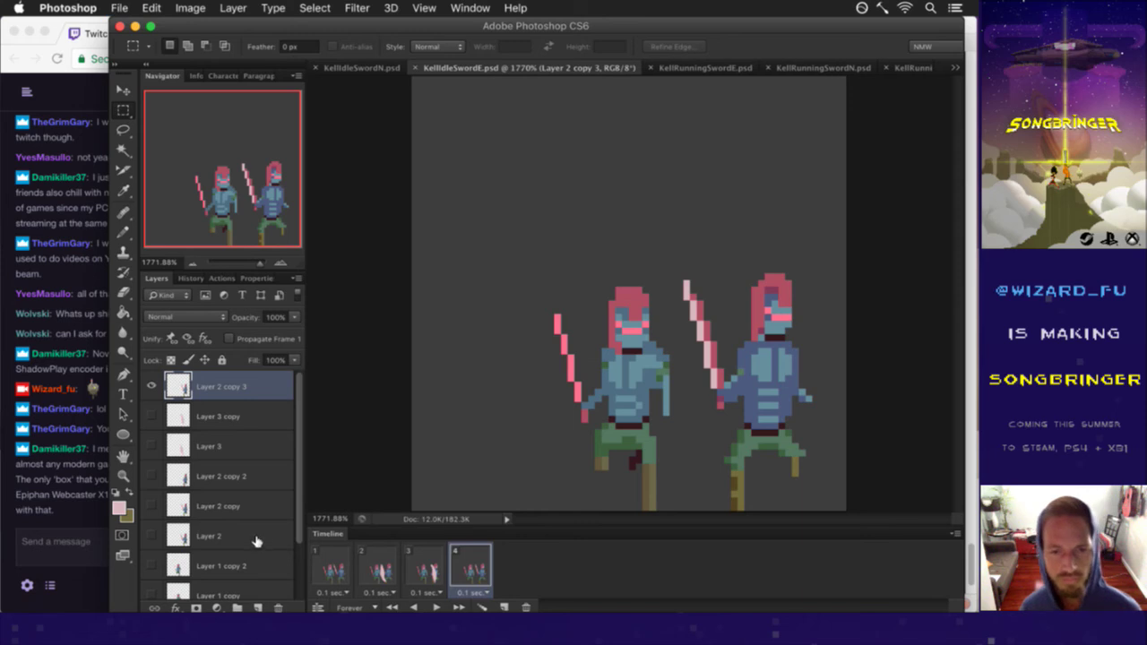
Step: Play the four-frame animation from frame 1 and stop it
left_click(340, 563)
left_click(436, 606)
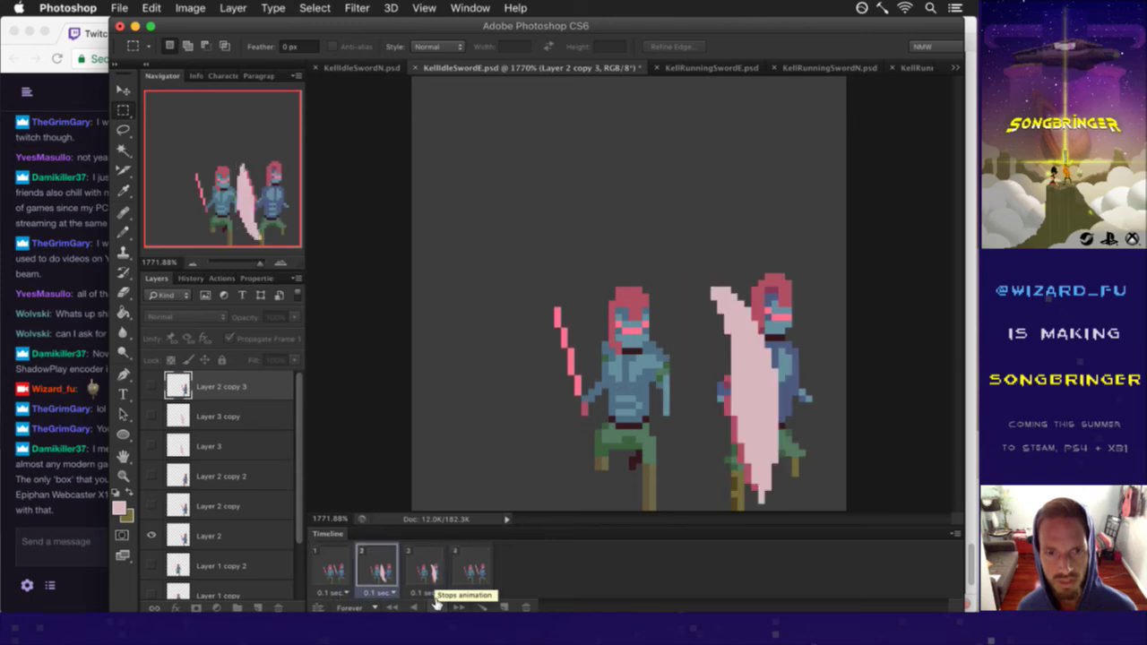
left_click(436, 606)
Step: Switch to the Twitch chat in Chrome and read the viewer's message about streaming PCs and dedicated streaming boxes
left_click(71, 487)
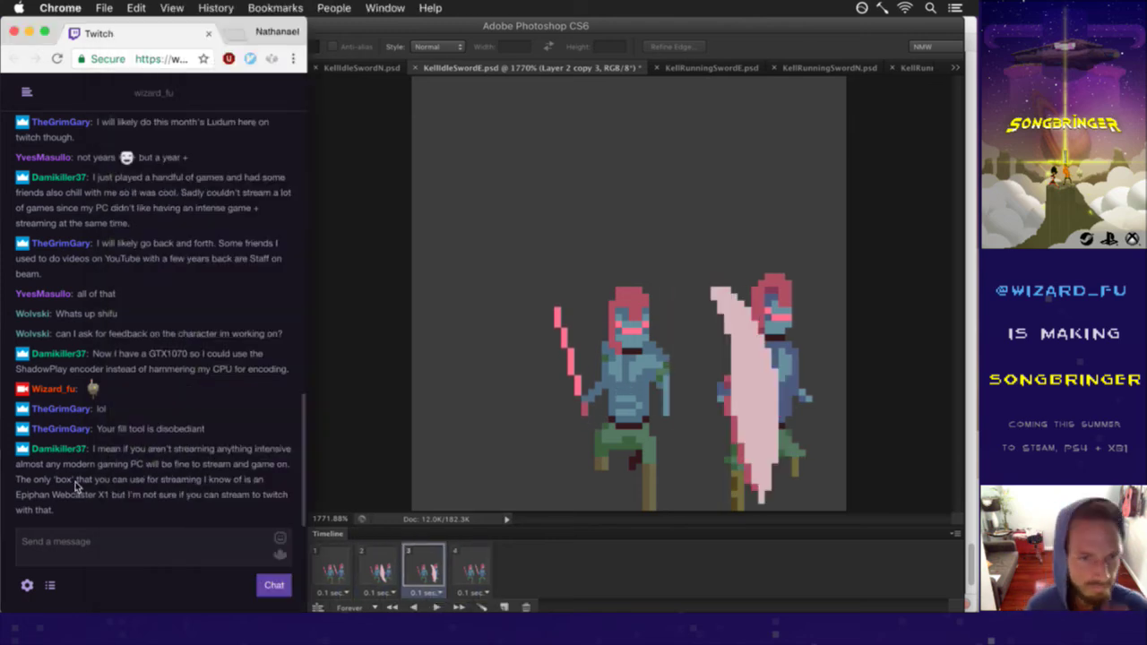
double_click(103, 451)
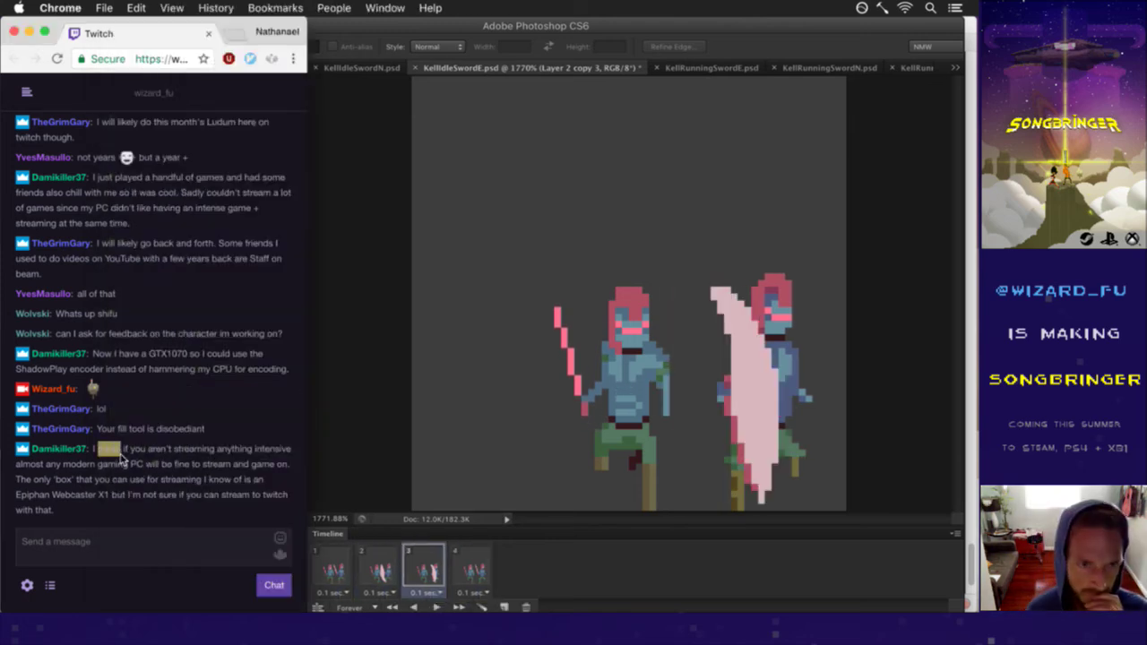
left_click_drag(117, 457, 124, 463)
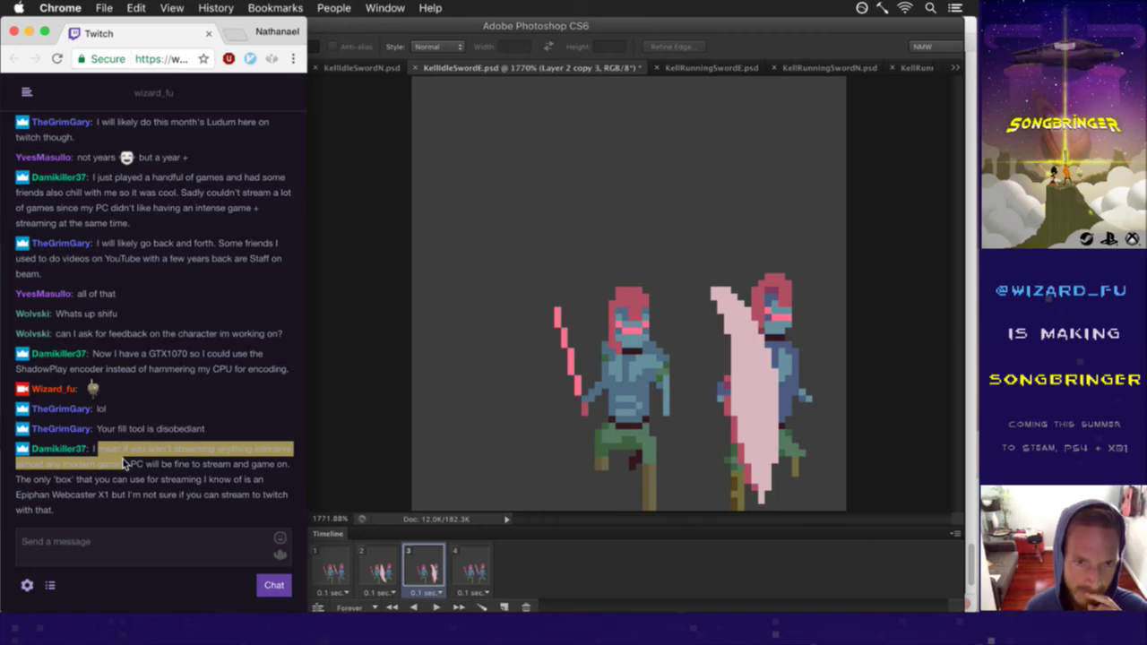
left_click(158, 467)
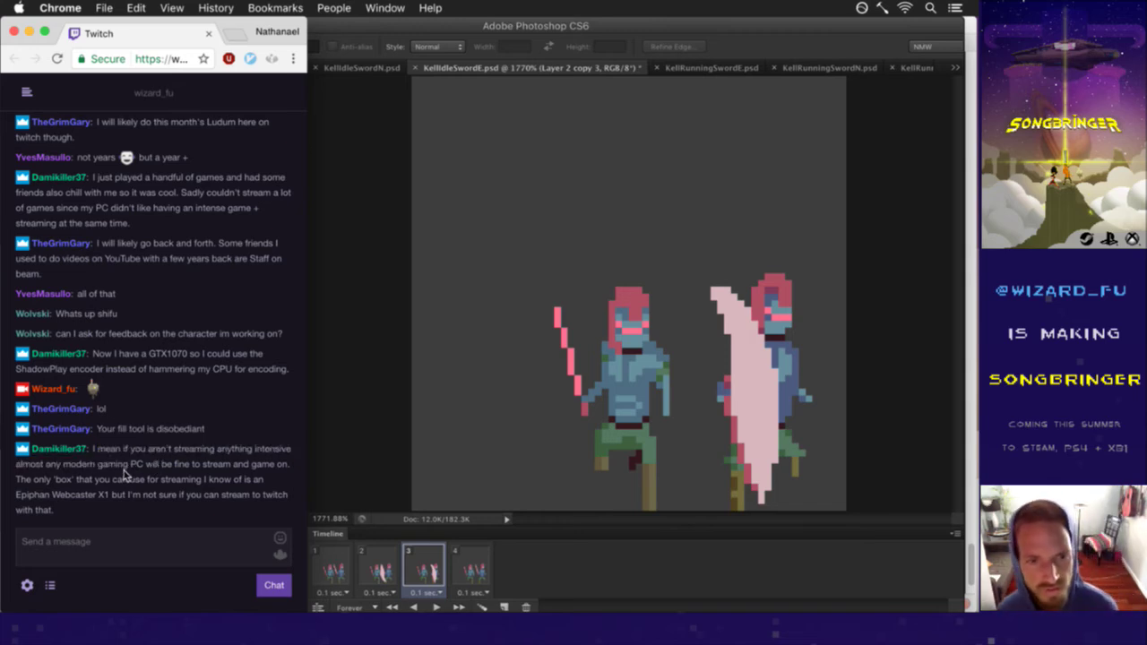
left_click_drag(58, 480, 105, 480)
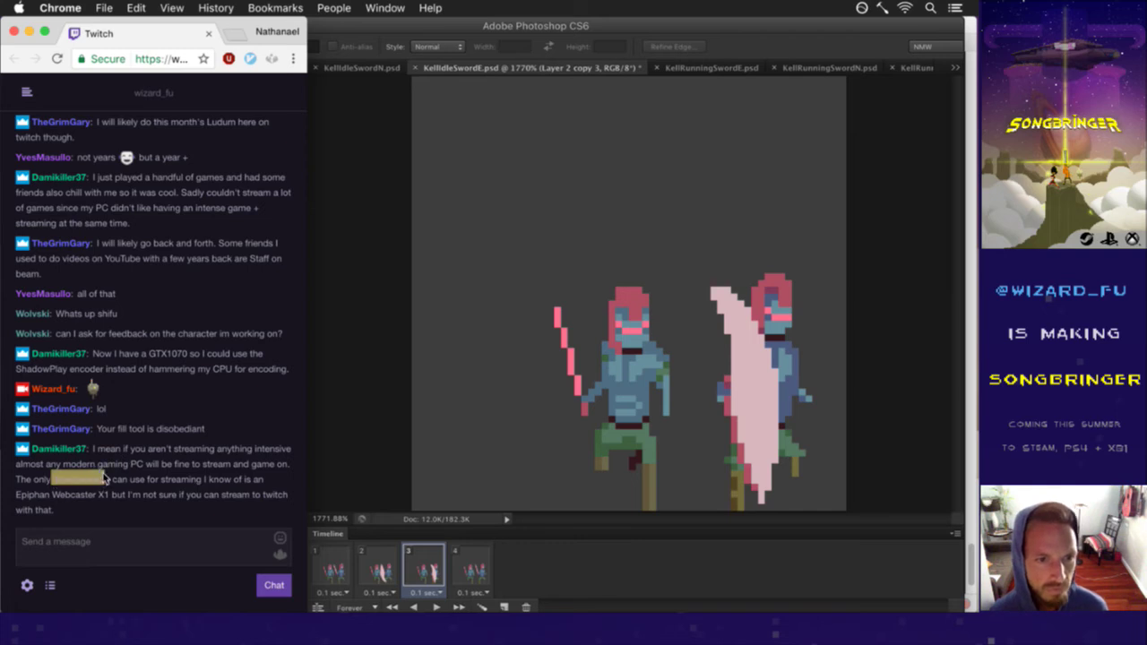
left_click(79, 495)
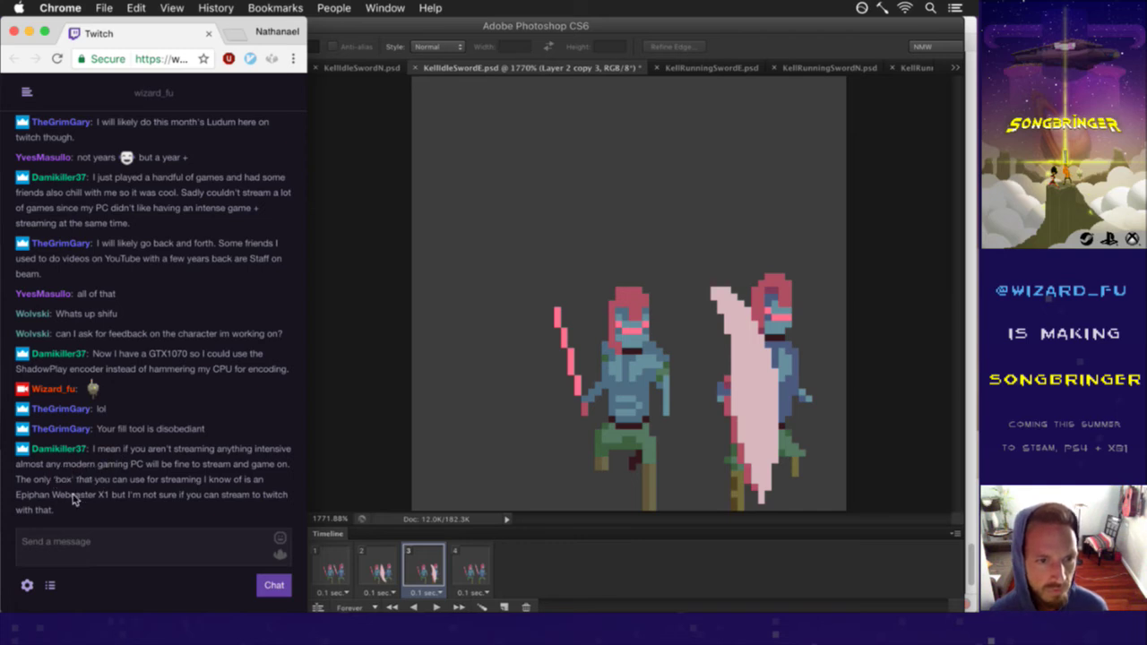
left_click_drag(61, 497, 89, 497)
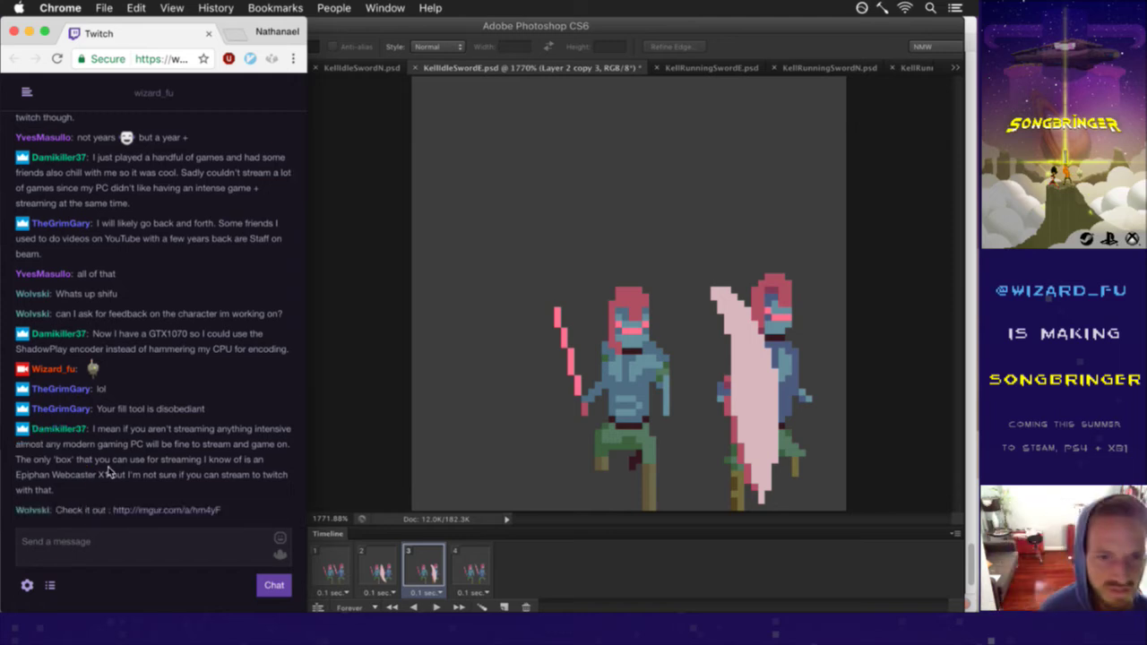
Step: Open the viewer's imgur link from the chat in a new window, widen the window and examine the character renders
right_click(186, 508)
left_click(154, 498)
right_click(170, 508)
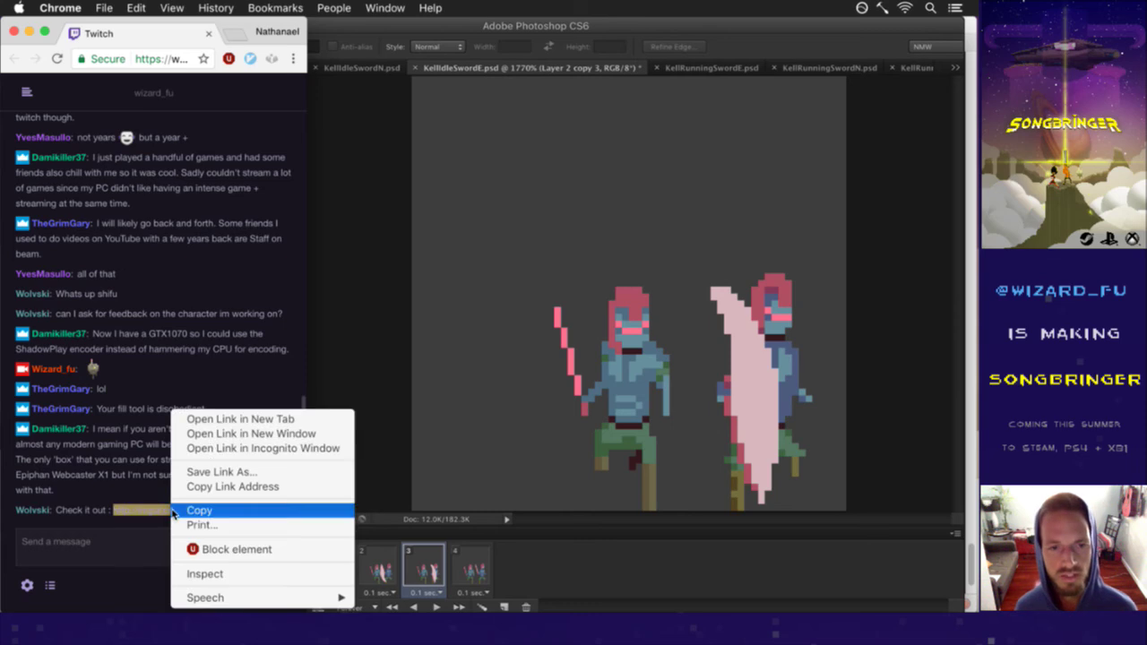
left_click(219, 431)
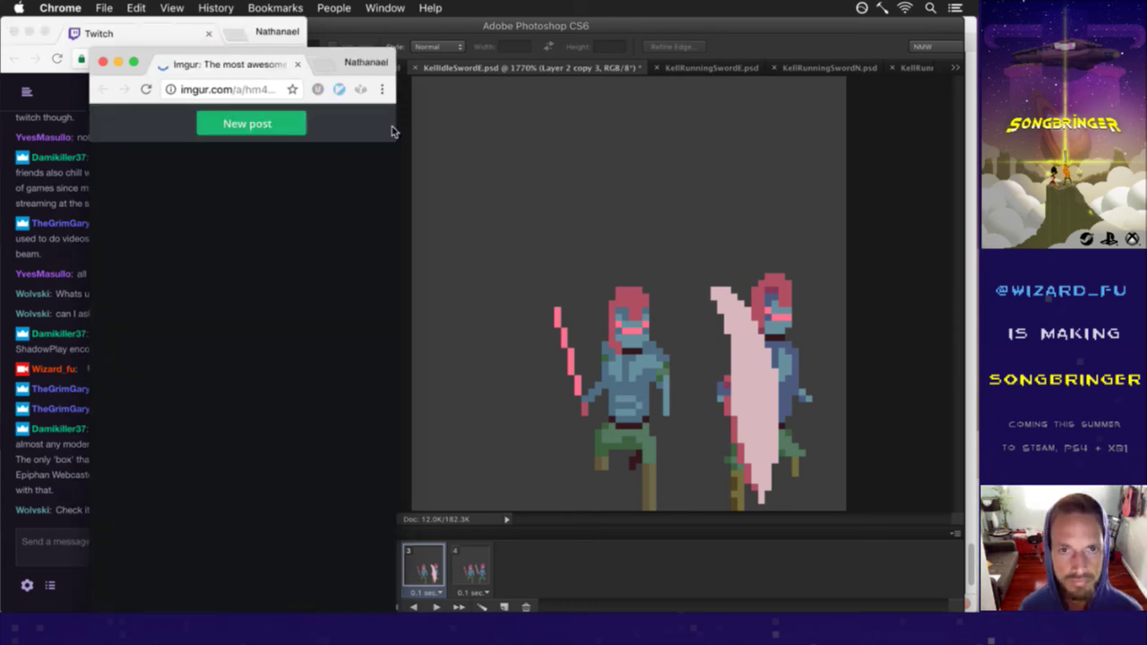
left_click_drag(396, 125, 754, 132)
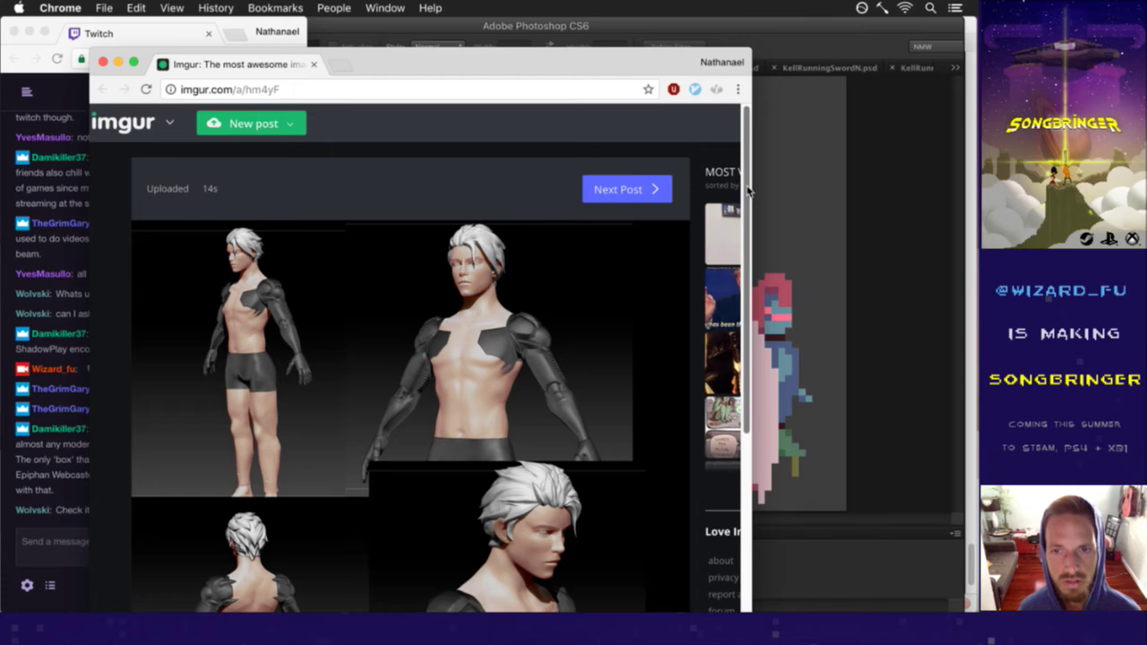
left_click_drag(748, 178, 773, 195)
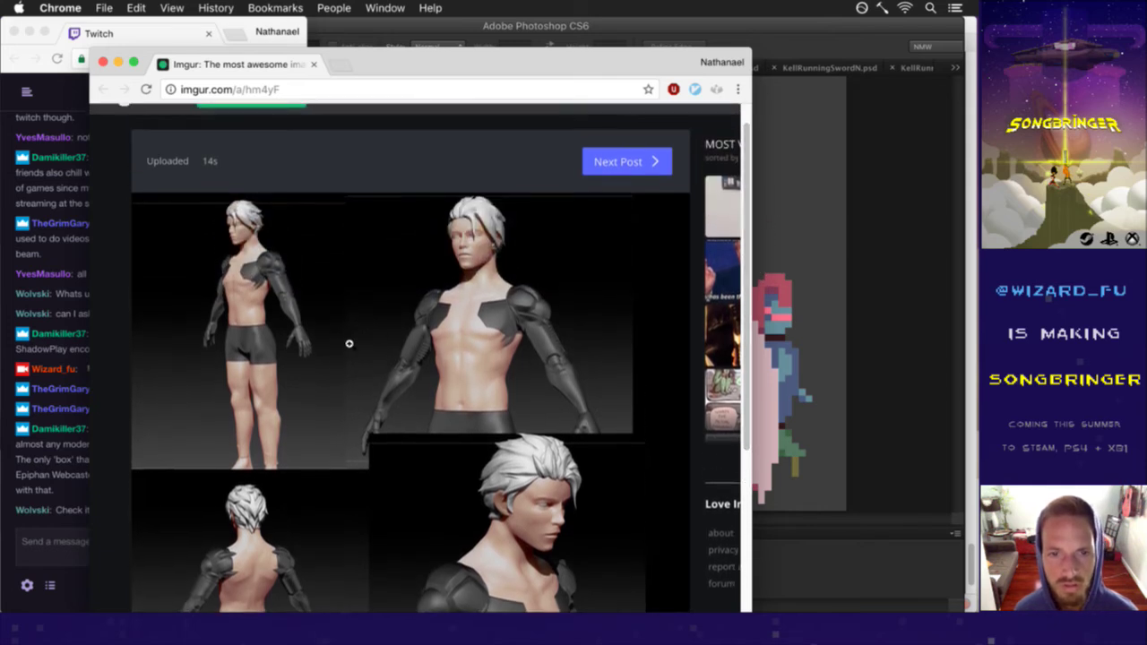
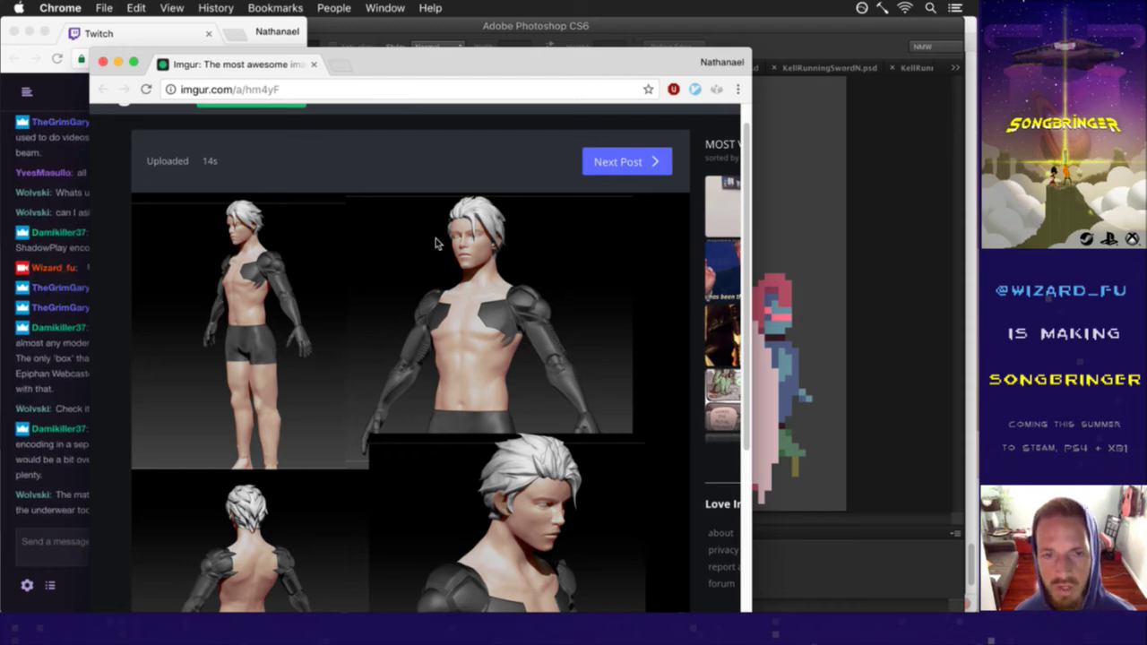
Step: Read the new Twitch chat messages about capture cards and the character's material, checking them against the imgur renders
left_click(60, 466)
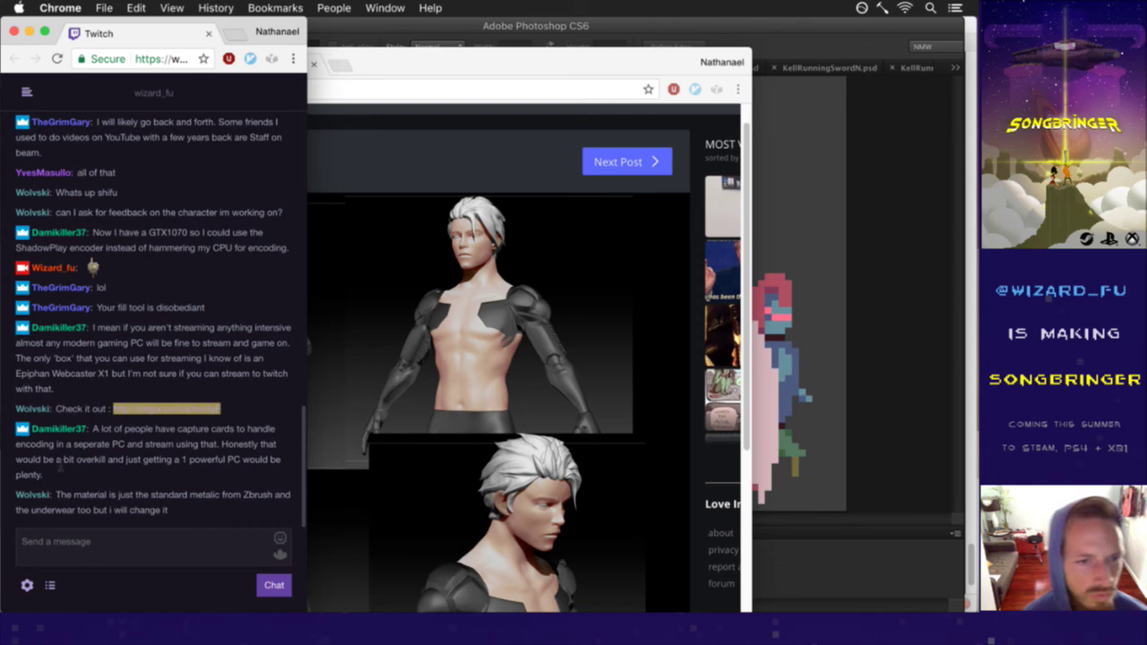
left_click(485, 257)
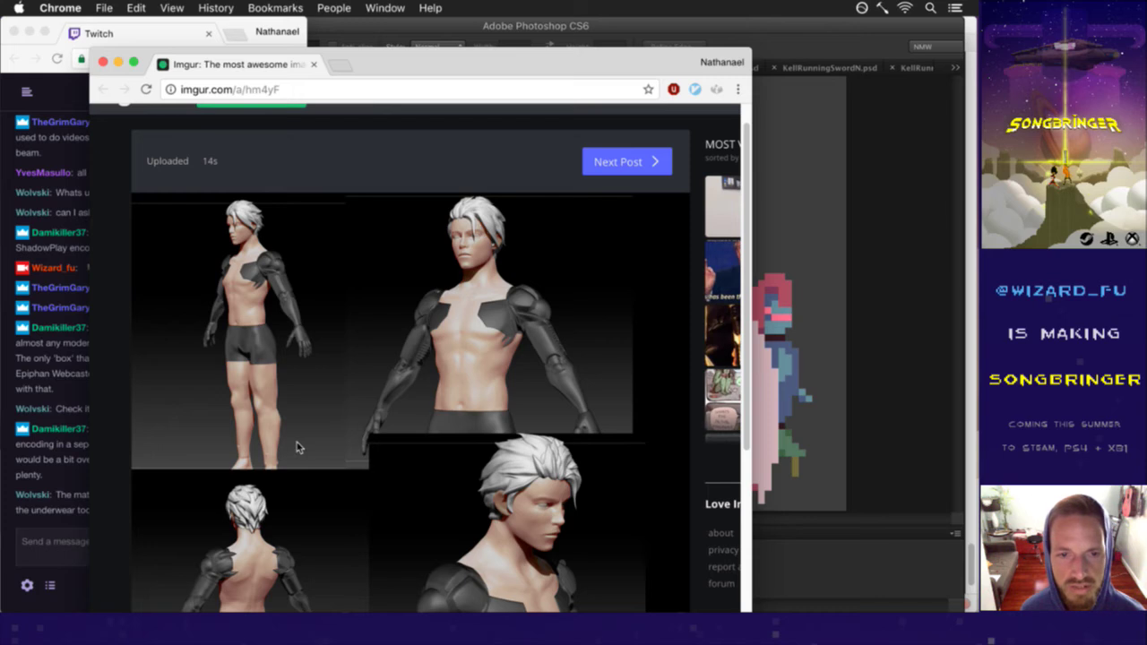
left_click(70, 507)
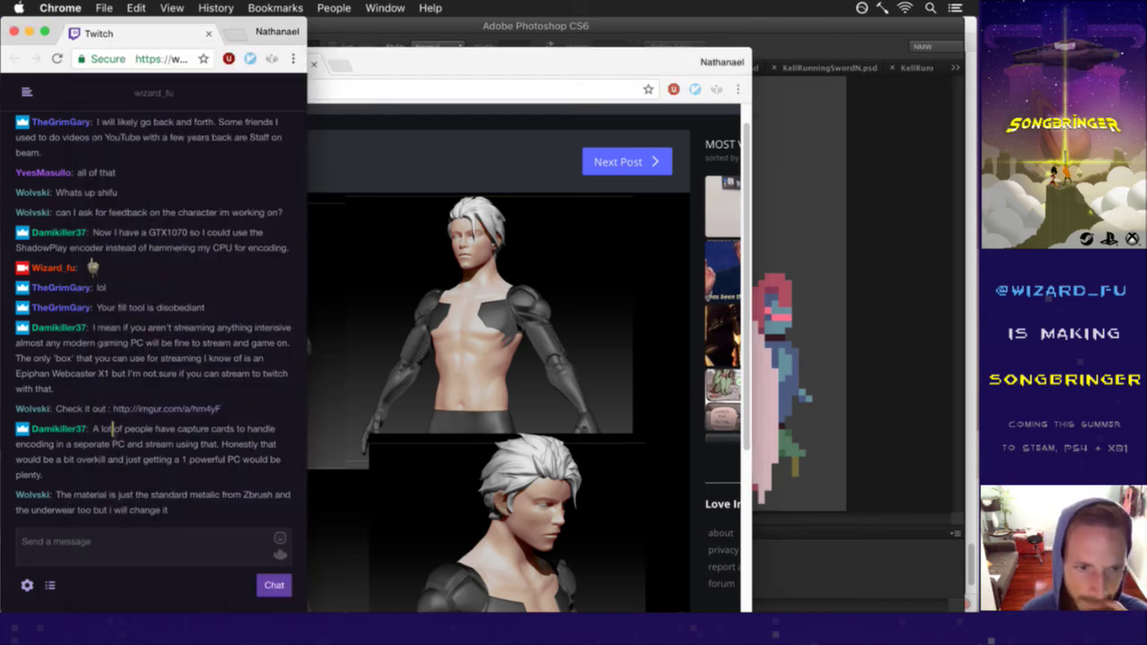
left_click_drag(115, 429, 127, 466)
left_click(142, 469)
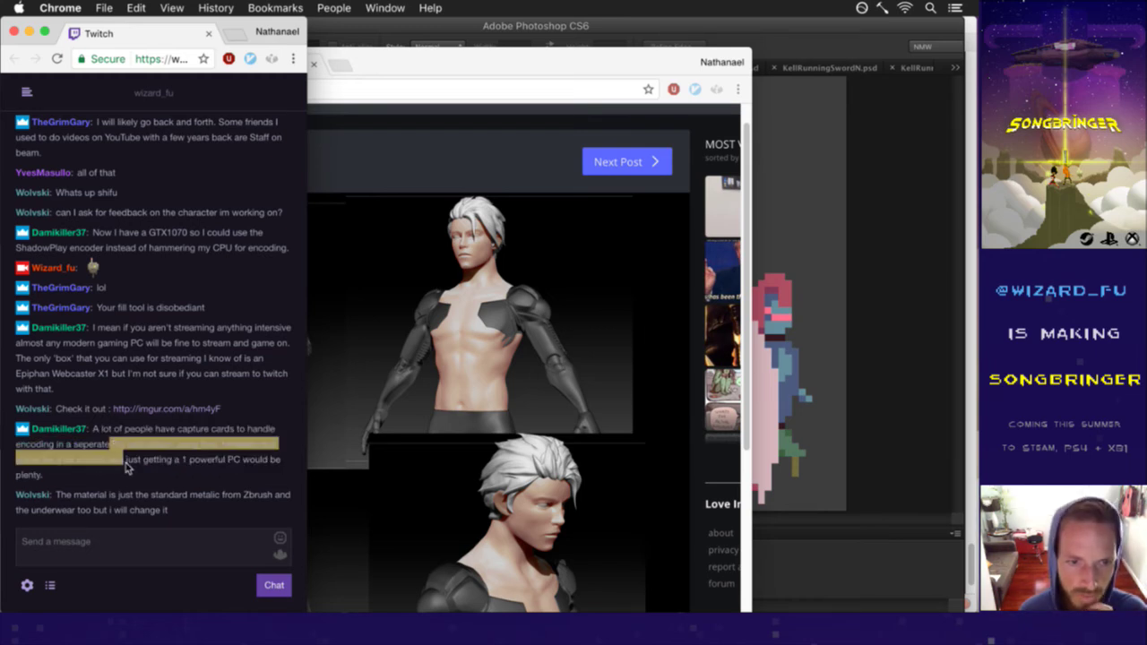
left_click(128, 469)
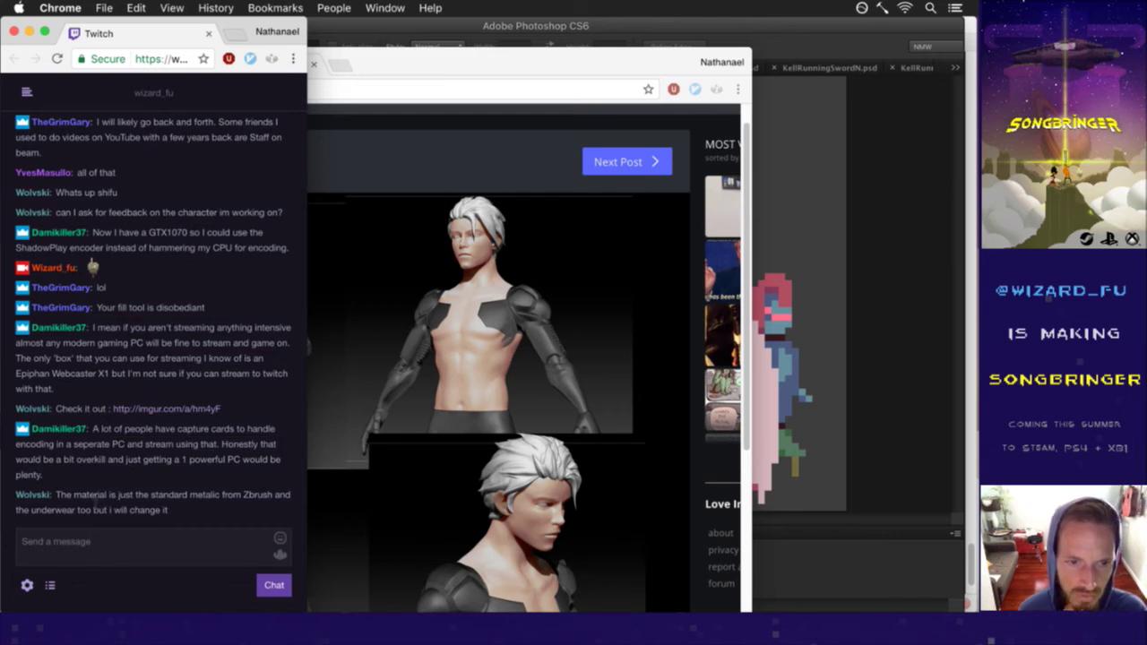
left_click_drag(83, 498, 182, 512)
left_click(182, 513)
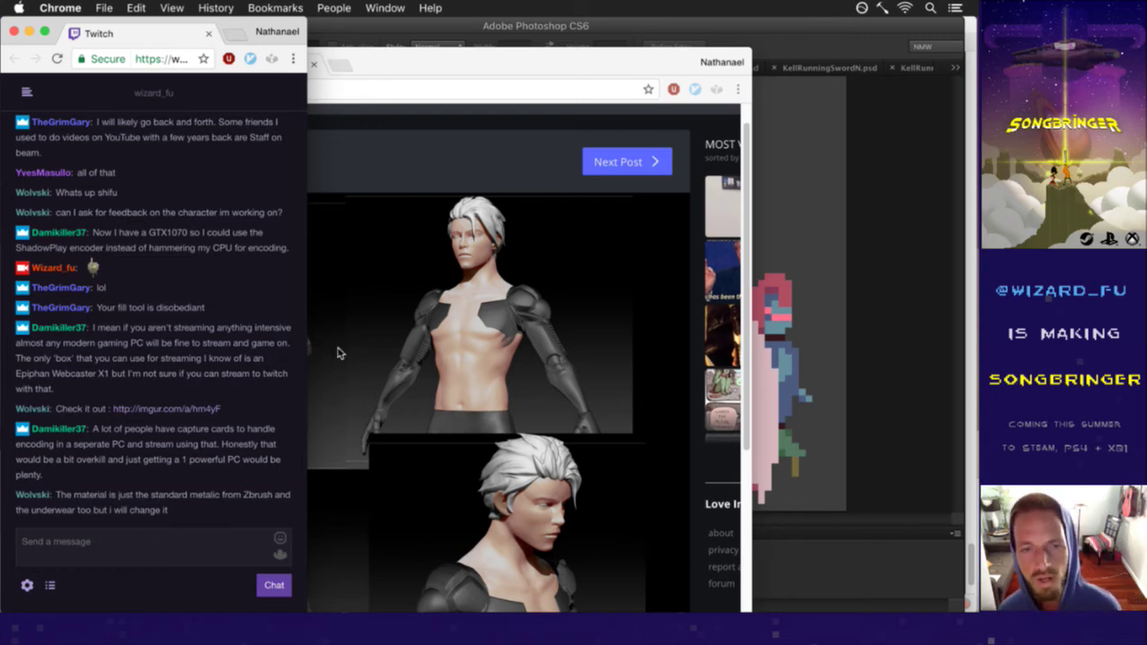
Step: Return to the imgur window and examine the character renders further down the post
left_click(473, 77)
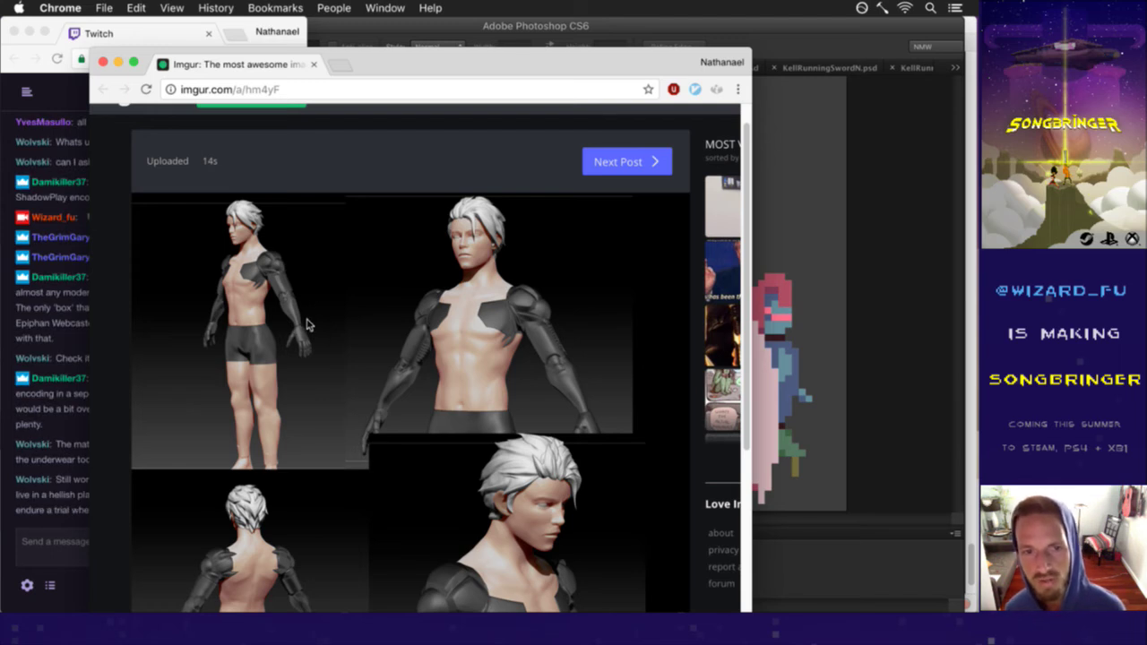
left_click_drag(752, 209, 743, 262)
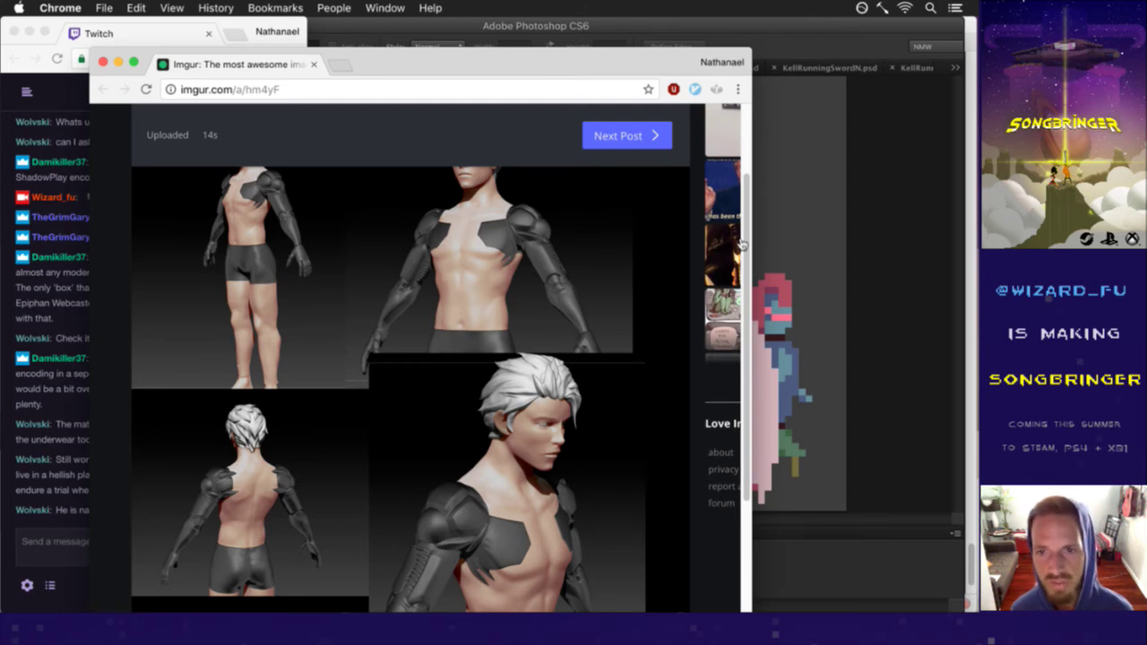
Step: Examine the full-body, back and close-up character renders in the viewer's imgur post
scroll(737, 215, "up", 3)
scroll(735, 215, "up", 2)
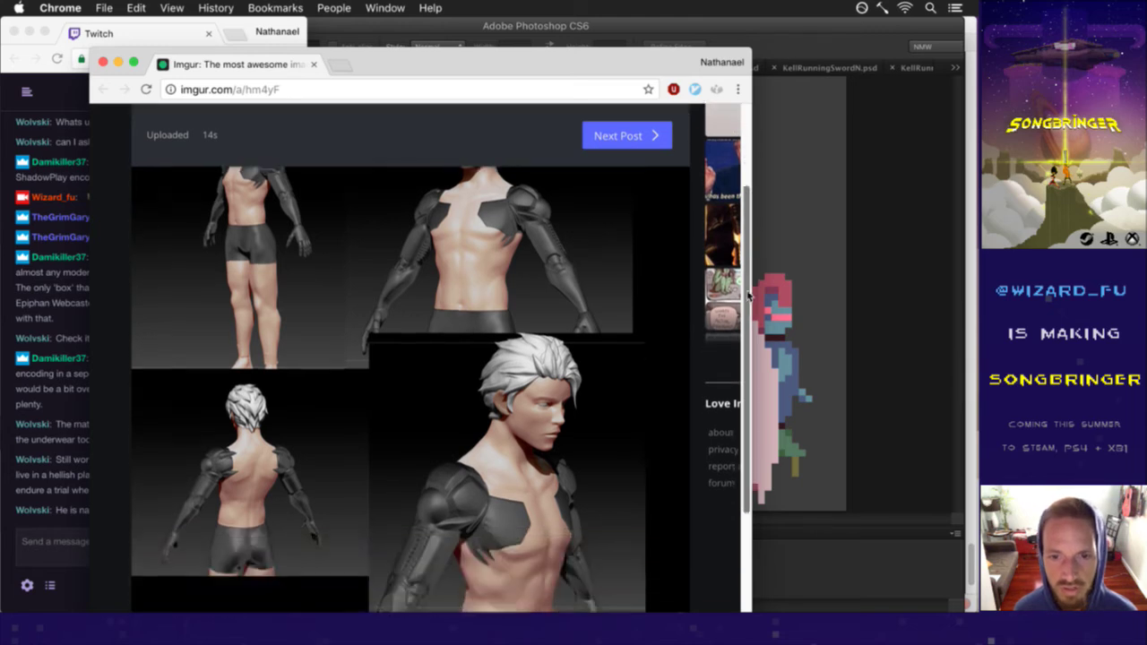
left_click_drag(750, 242, 743, 300)
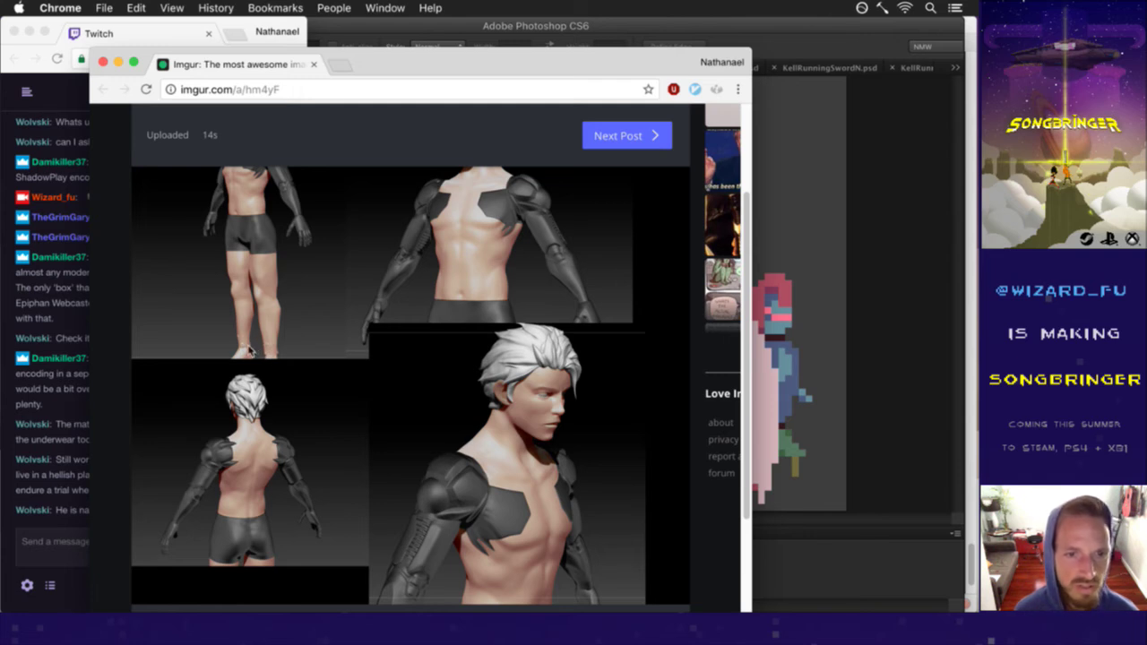
Step: Return to the Twitch chat and read the viewer's messages about the character's story, lost arms and separate armor
left_click(58, 450)
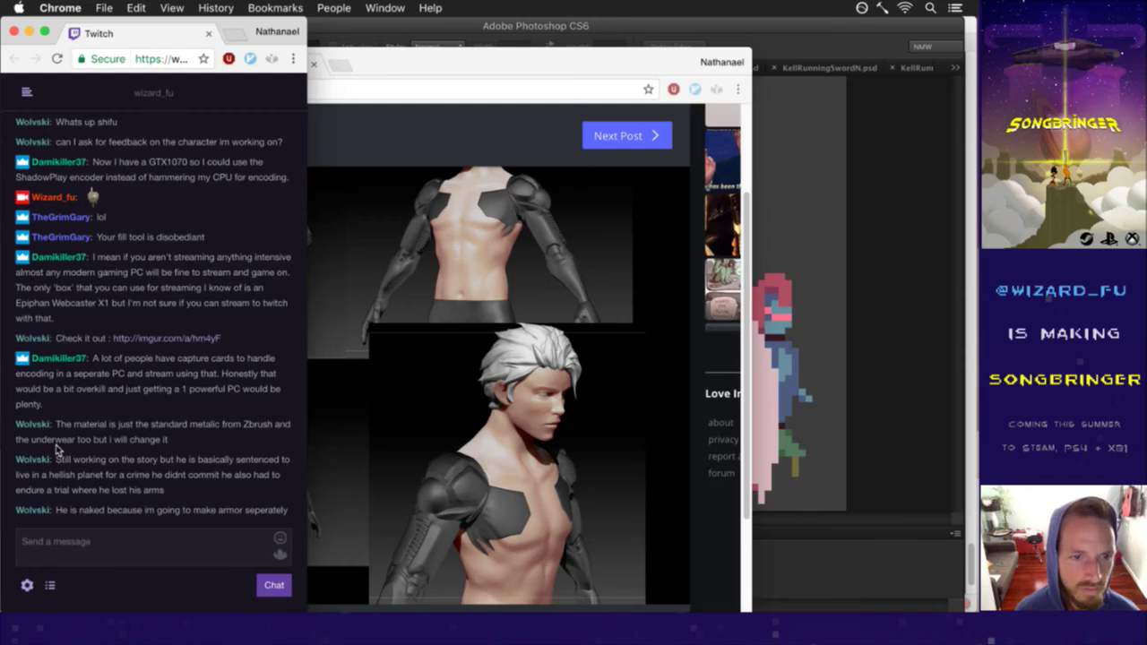
triple_click(60, 459)
left_click(76, 459)
left_click_drag(75, 463, 95, 476)
left_click(99, 475)
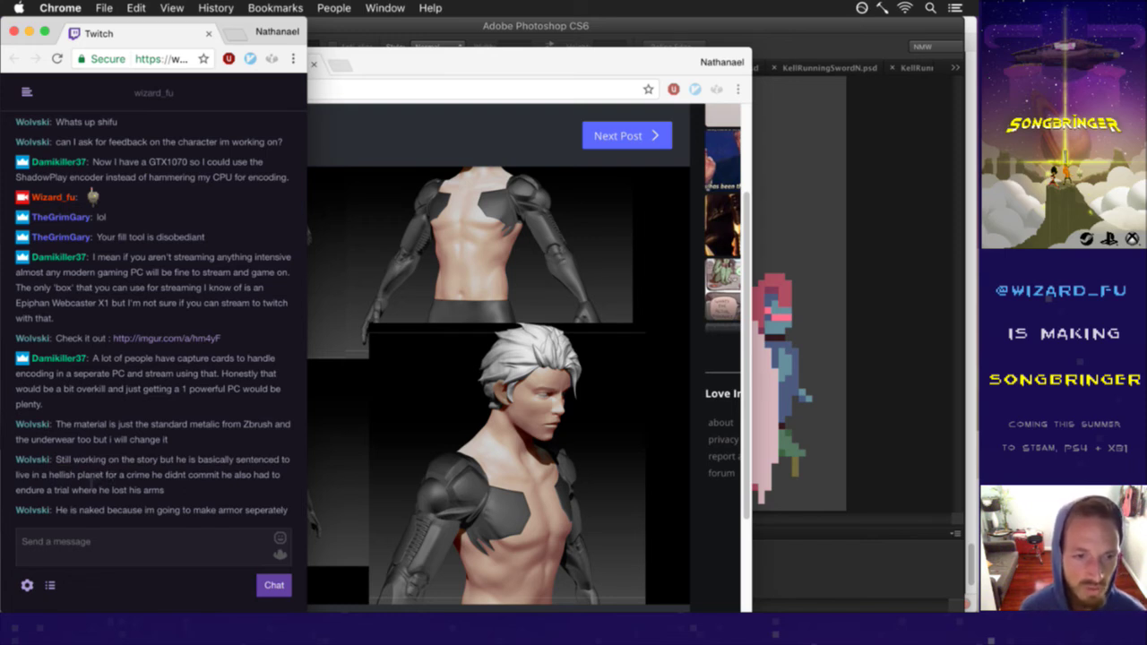
left_click_drag(72, 491, 93, 493)
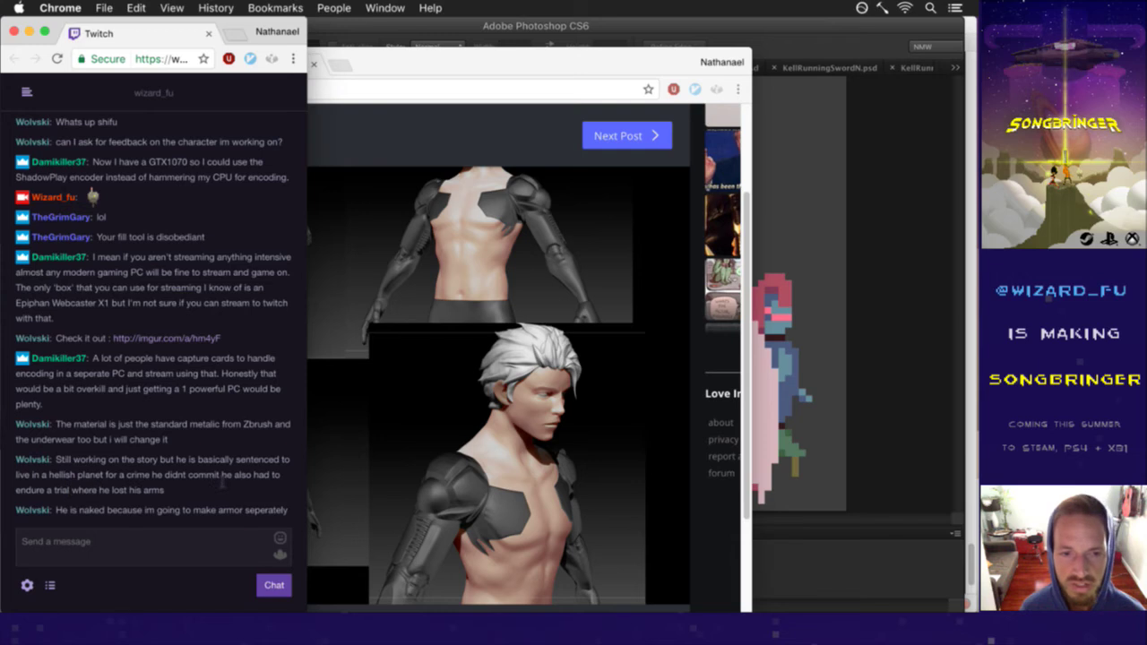
Step: Glance at the imgur renders once more, then read the viewer's newest Twitch chat message about the game's setting
left_click(502, 69)
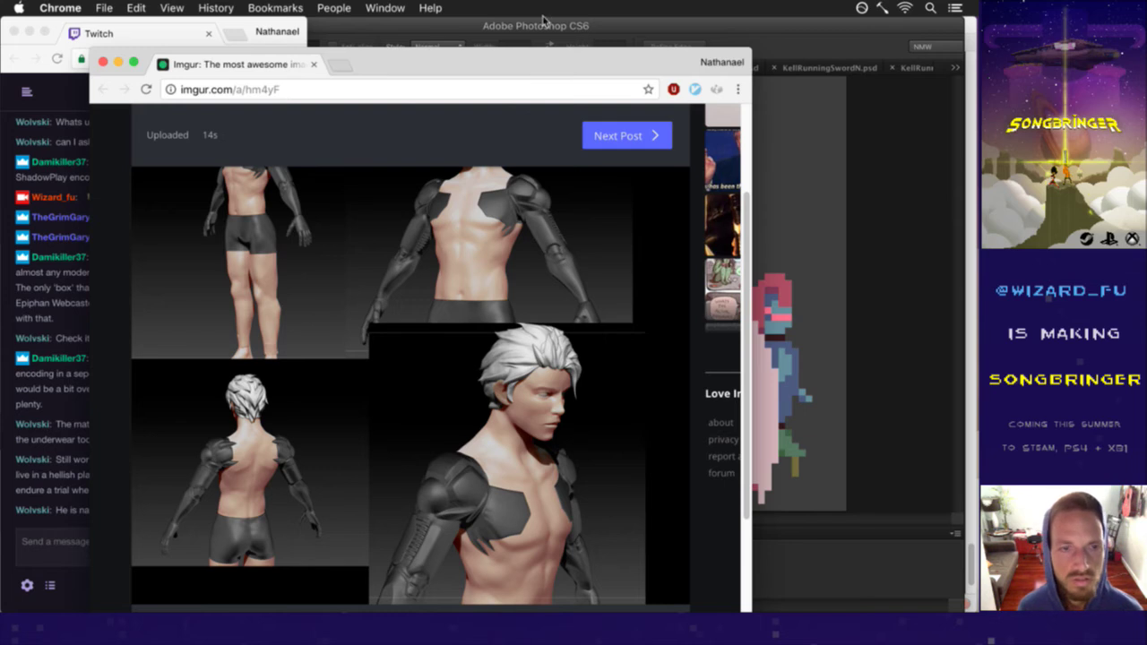
left_click(230, 29)
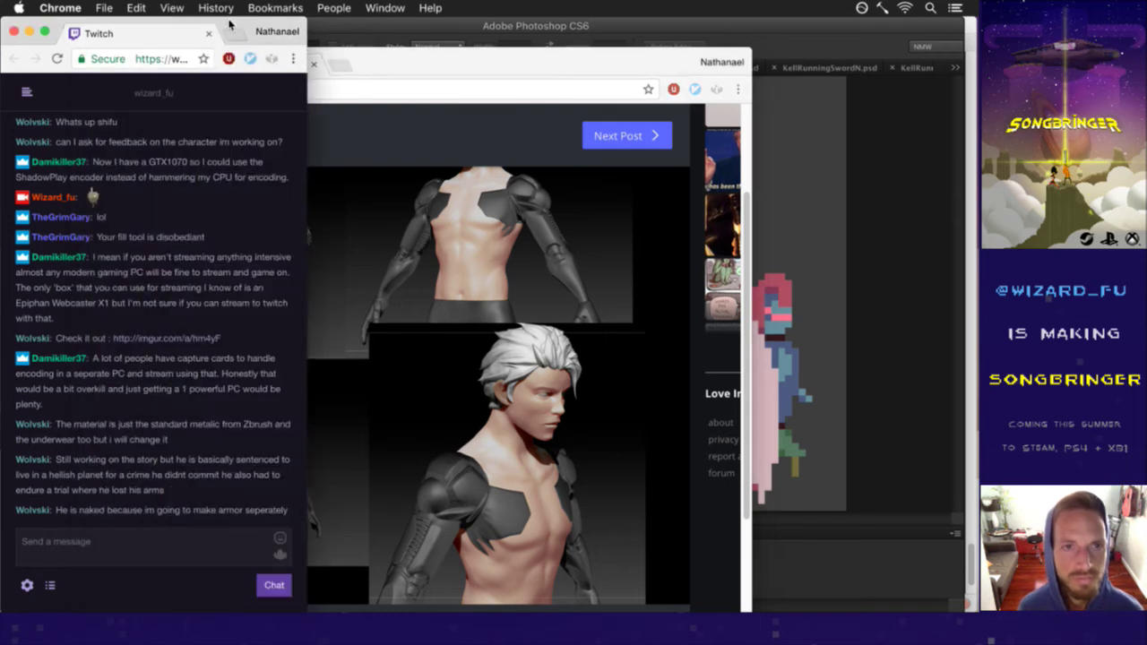
left_click(399, 28)
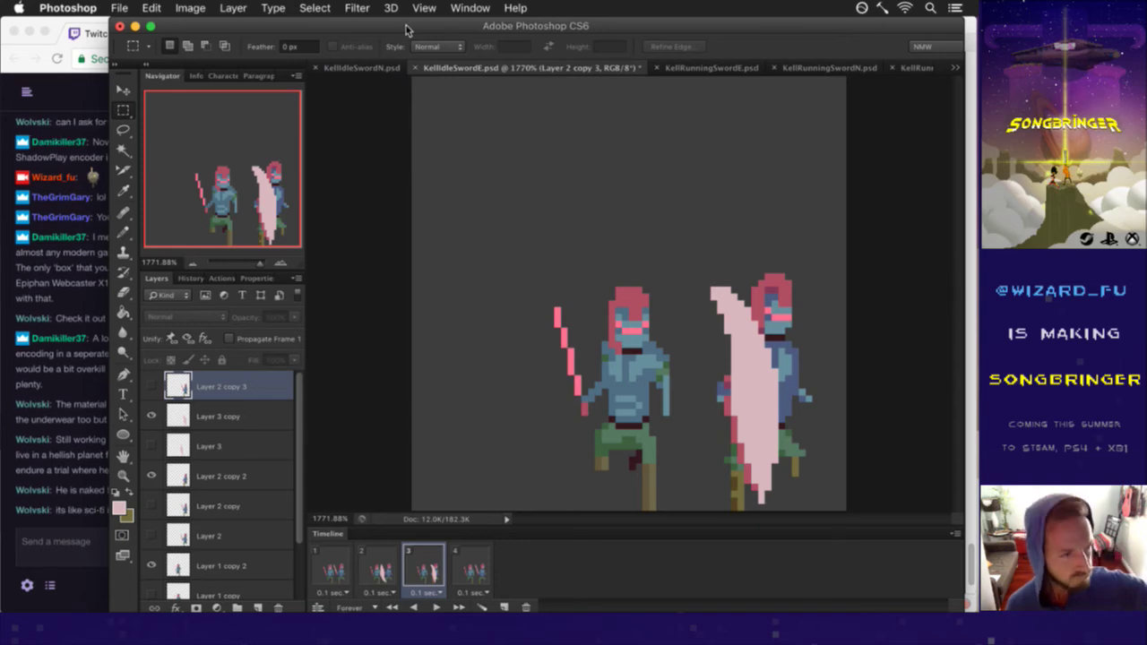
left_click(90, 179)
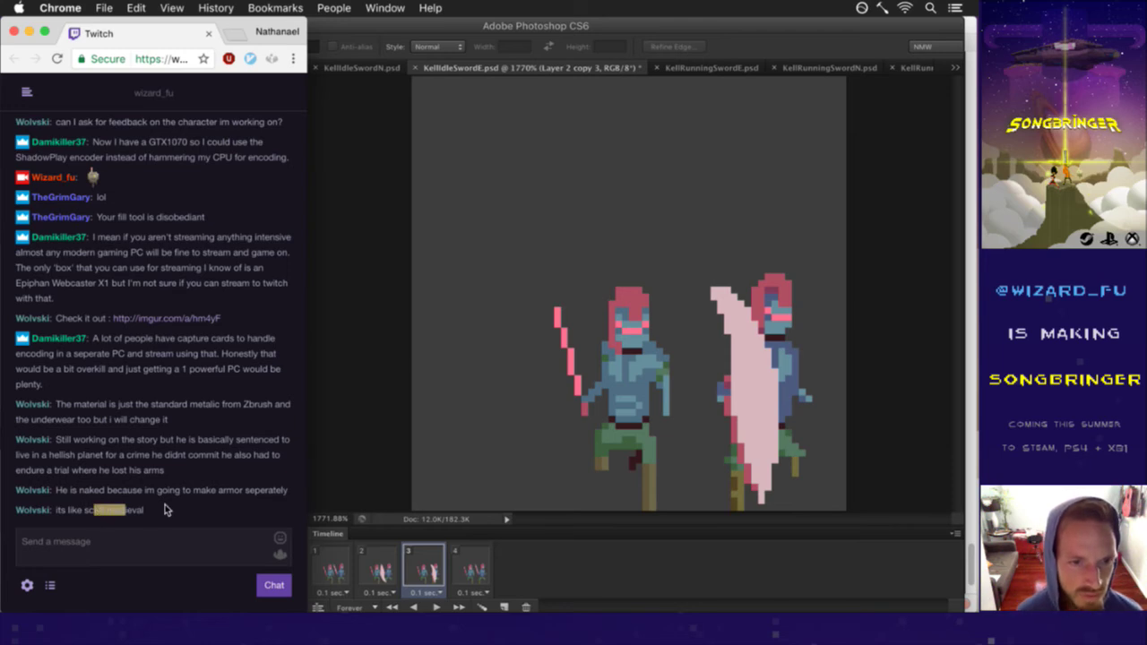
Step: Switch to Photoshop and compare the slash in frames 2 and 3, checking it against frames 1 and 4
left_click(363, 461)
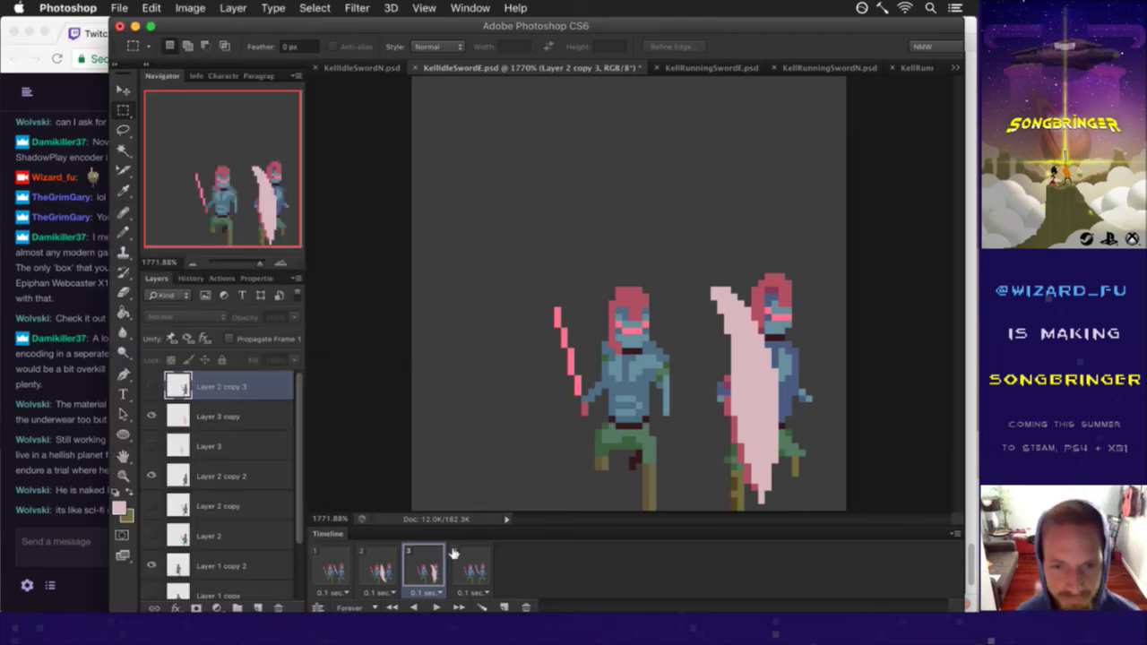
left_click(391, 563)
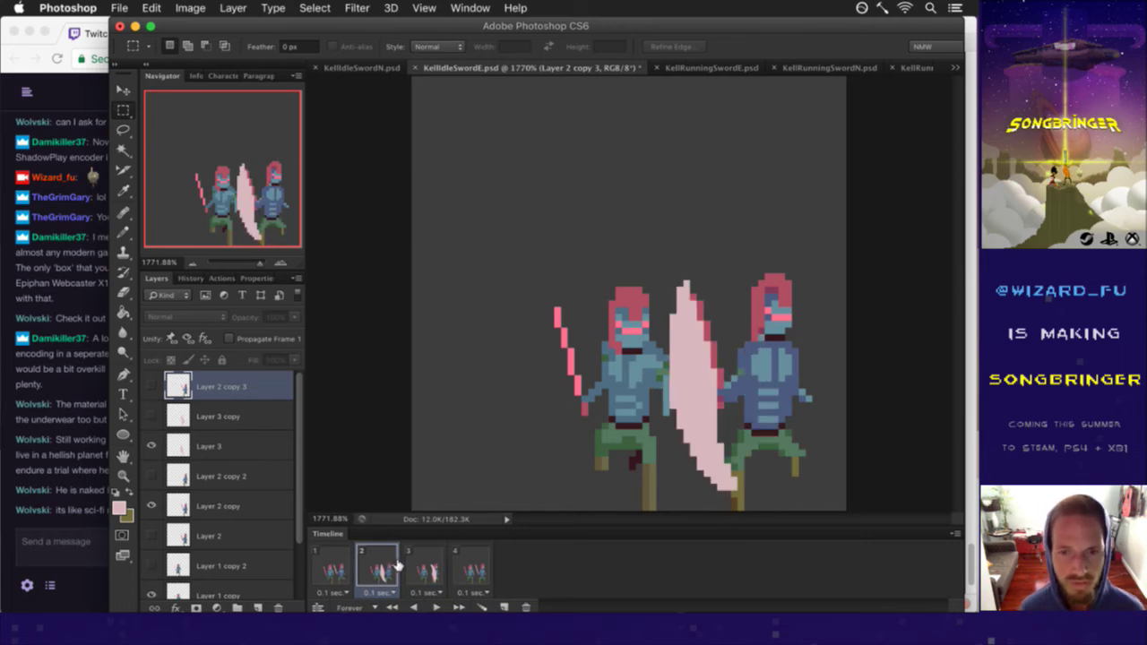
left_click(419, 565)
left_click(387, 570)
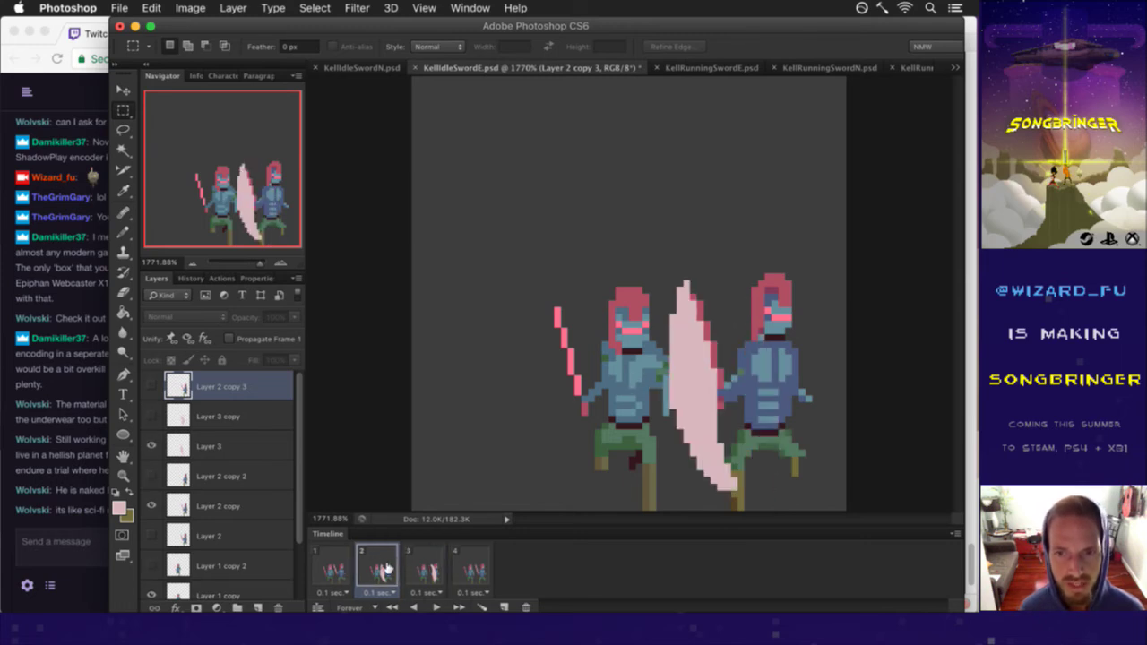
left_click(425, 563)
left_click(388, 569)
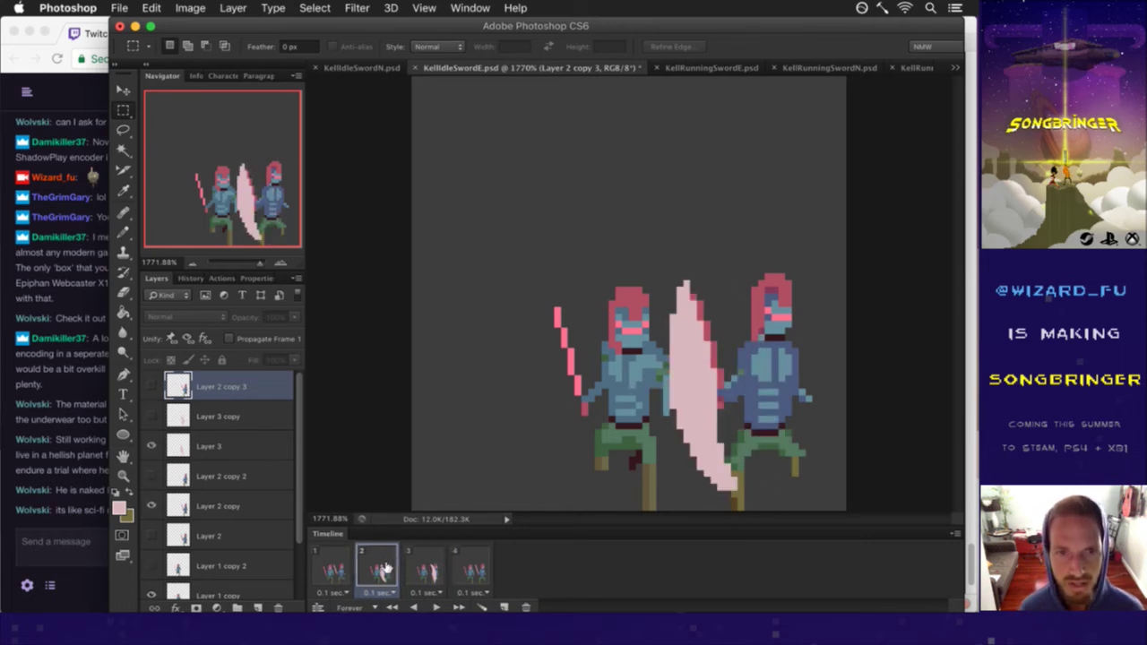
left_click(420, 564)
left_click(400, 566)
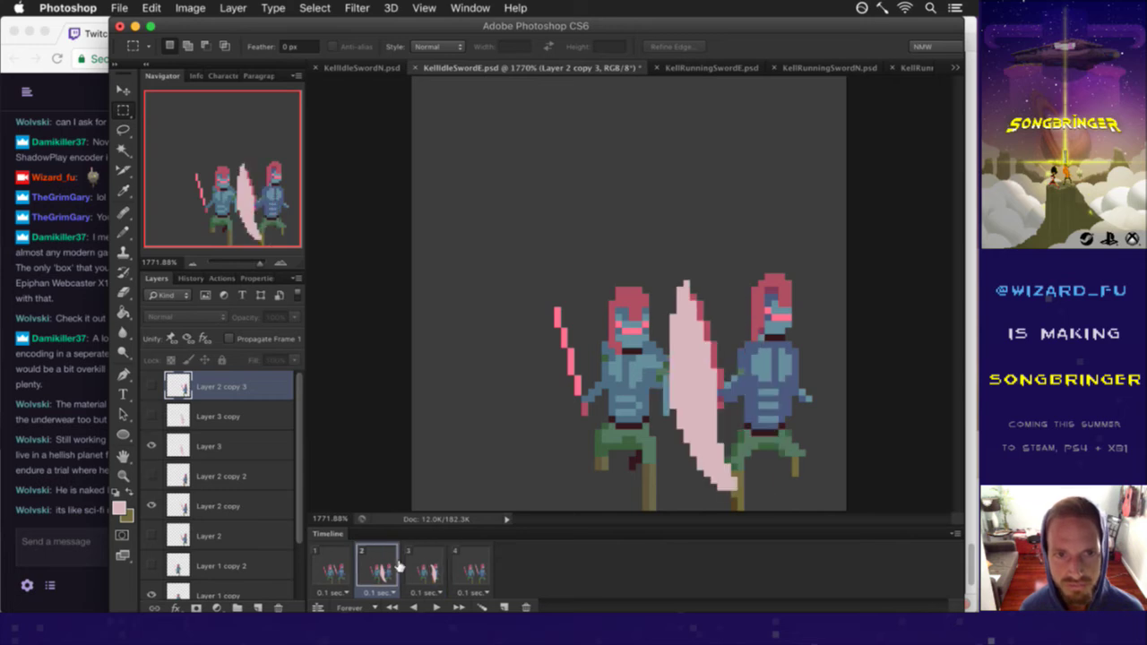
left_click(432, 567)
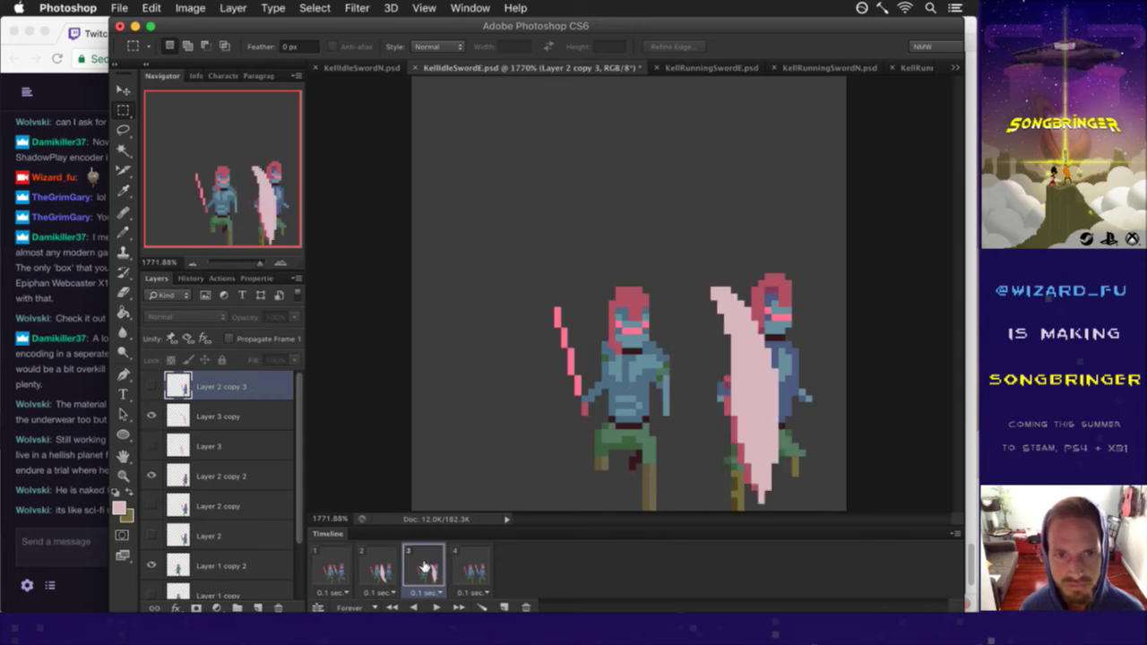
left_click(347, 567)
left_click(386, 564)
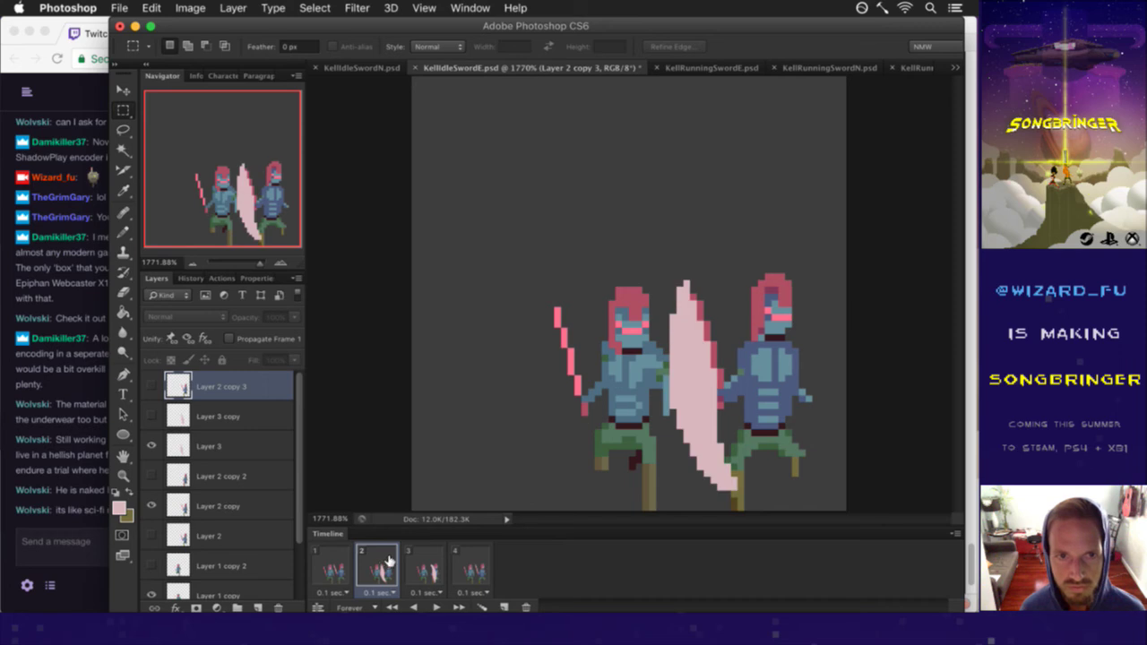
left_click(430, 564)
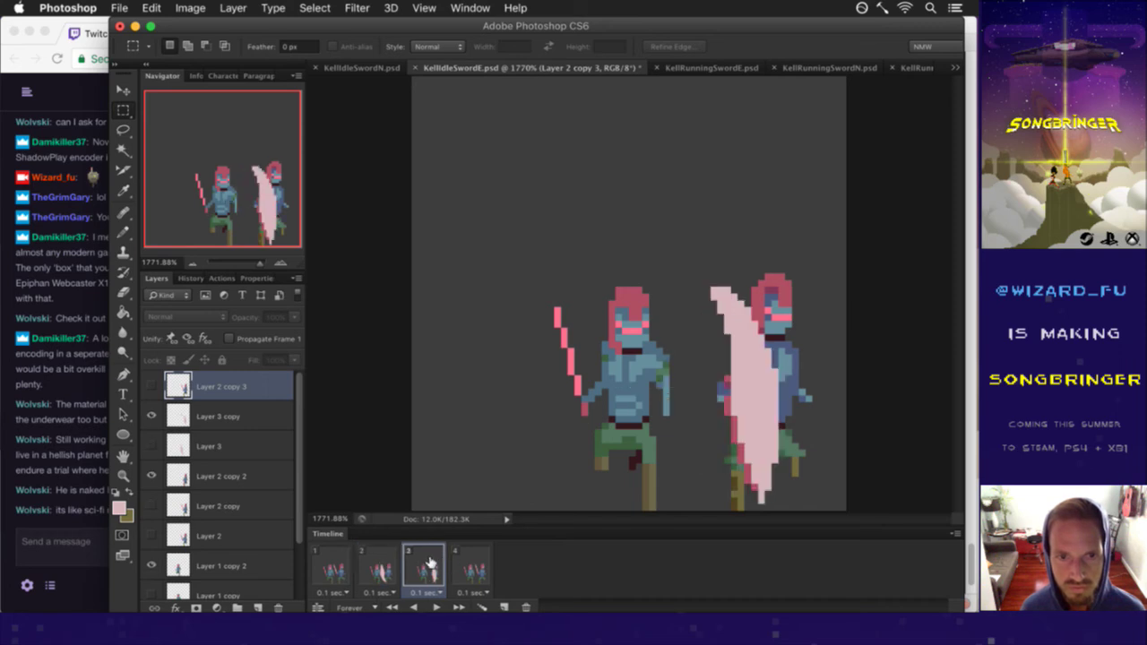
left_click(472, 563)
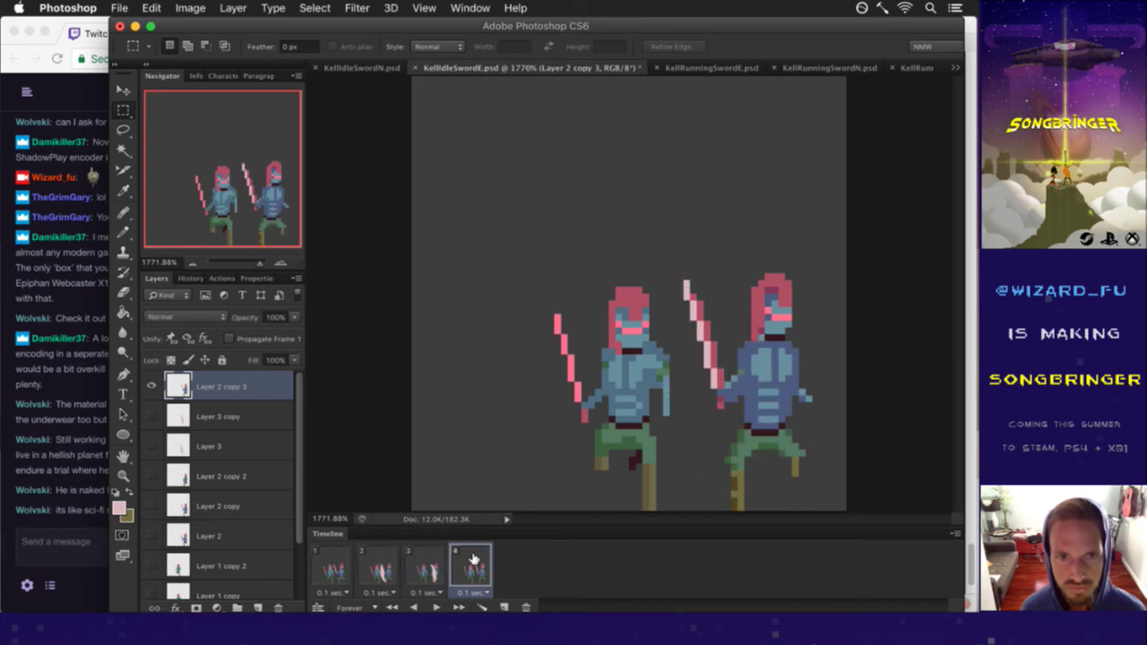
Step: Play the sword slash animation from frame 1 and stop the playback
left_click(348, 561)
left_click(433, 608)
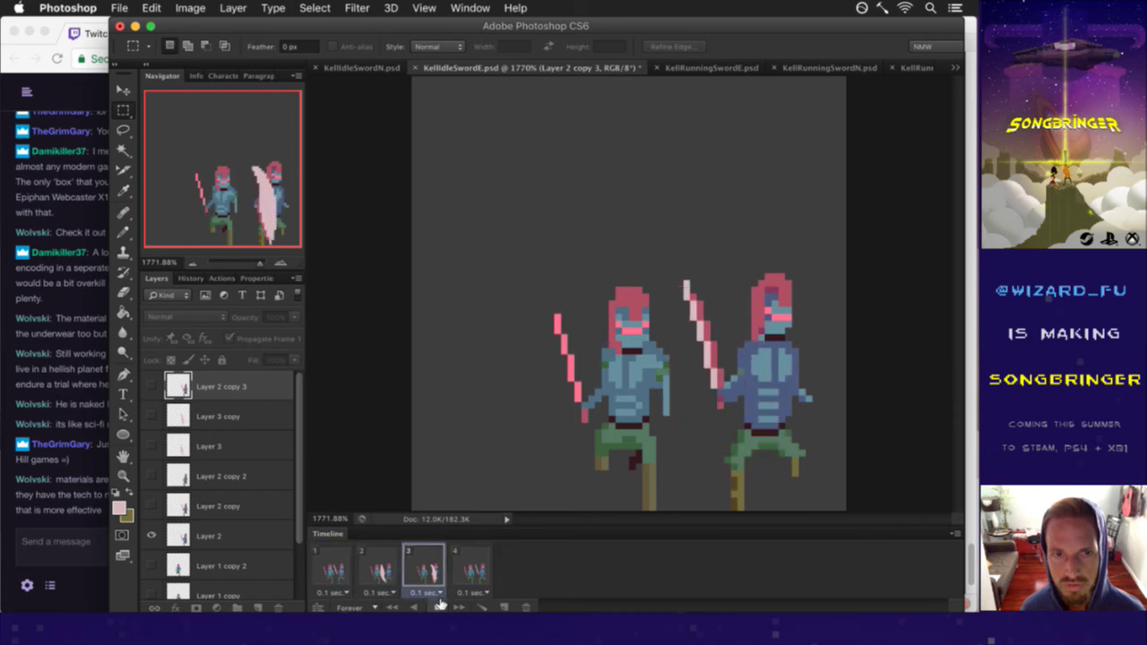
left_click(439, 607)
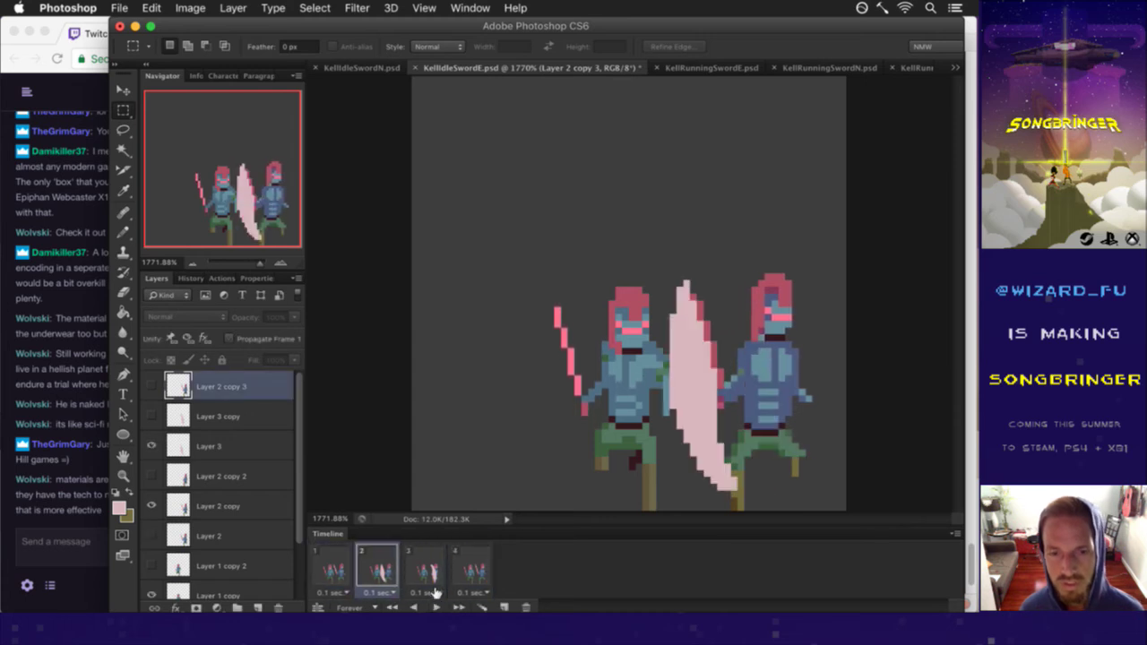
Step: Flip back and forth between frames 2 and 3 to check how the slash arc and body pose change
left_click(417, 562)
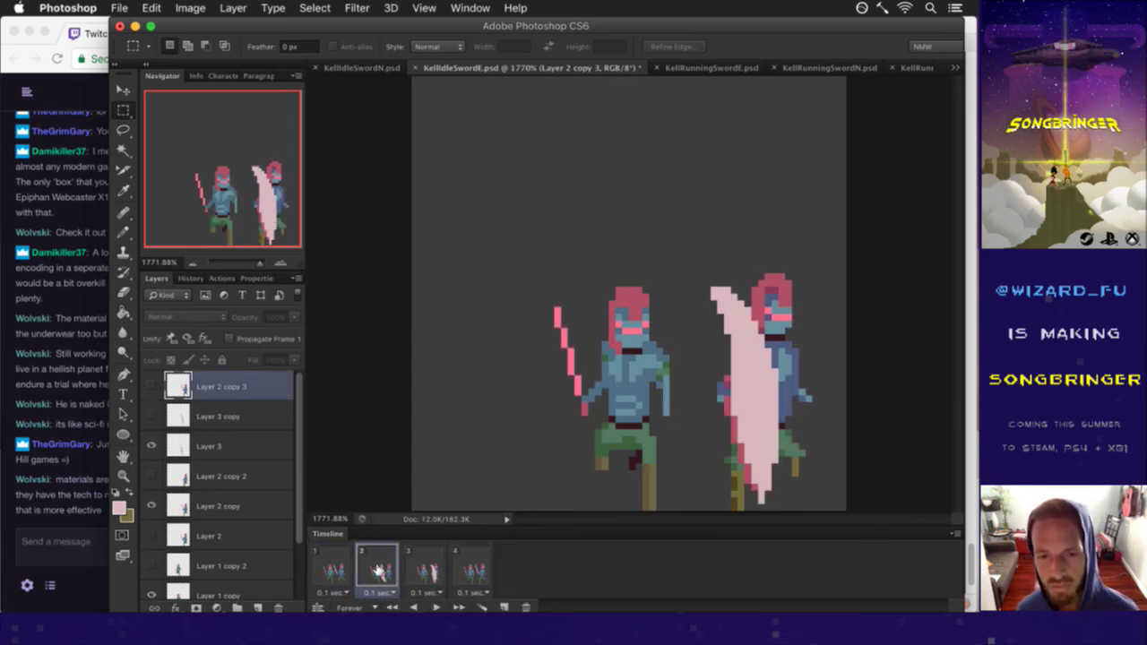
left_click(380, 571)
left_click(427, 569)
left_click(380, 570)
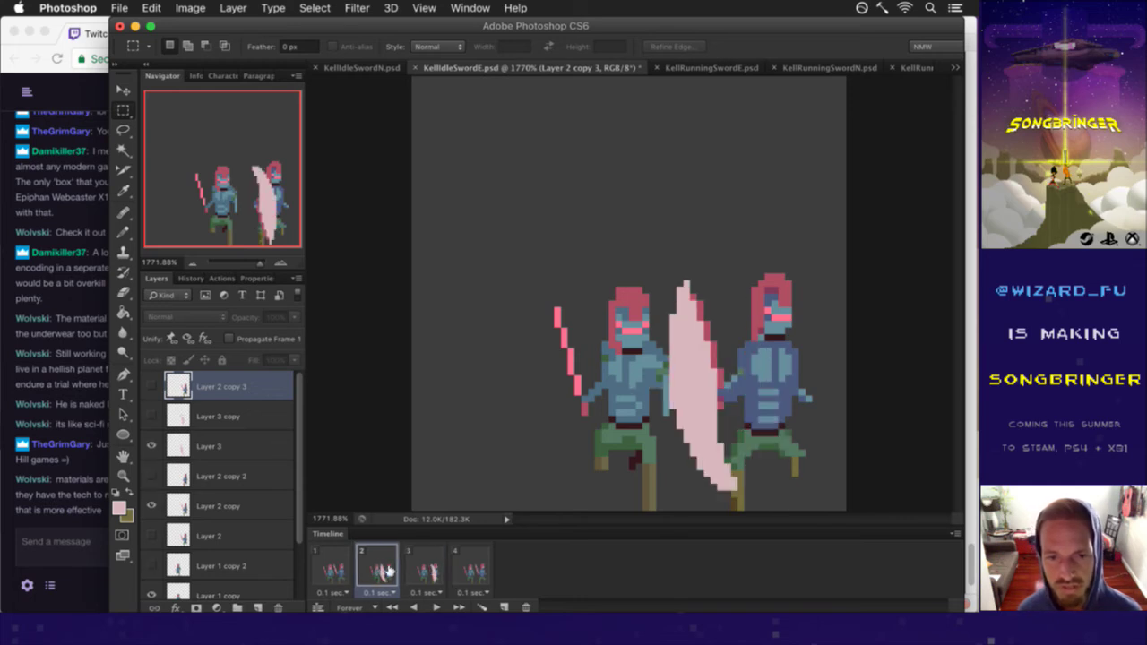
left_click(438, 572)
left_click(389, 572)
left_click(422, 572)
left_click(397, 571)
left_click(428, 569)
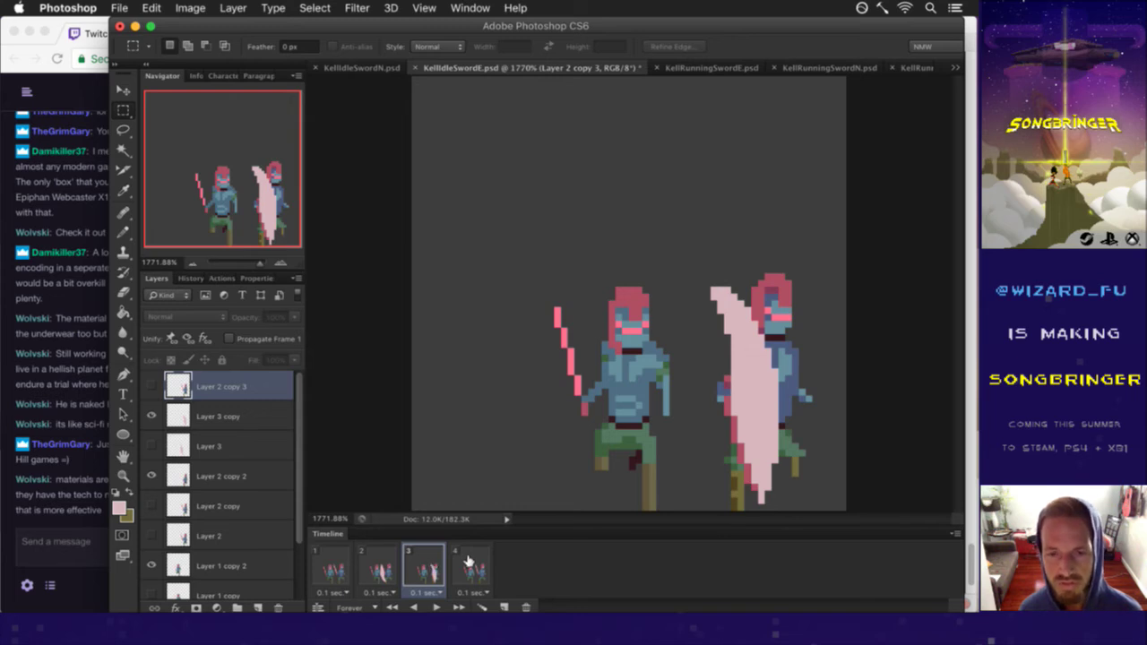
Step: Select all four frames of the animation, from frame 4 back to frame 1
left_click(468, 564)
left_click(339, 568, "shift")
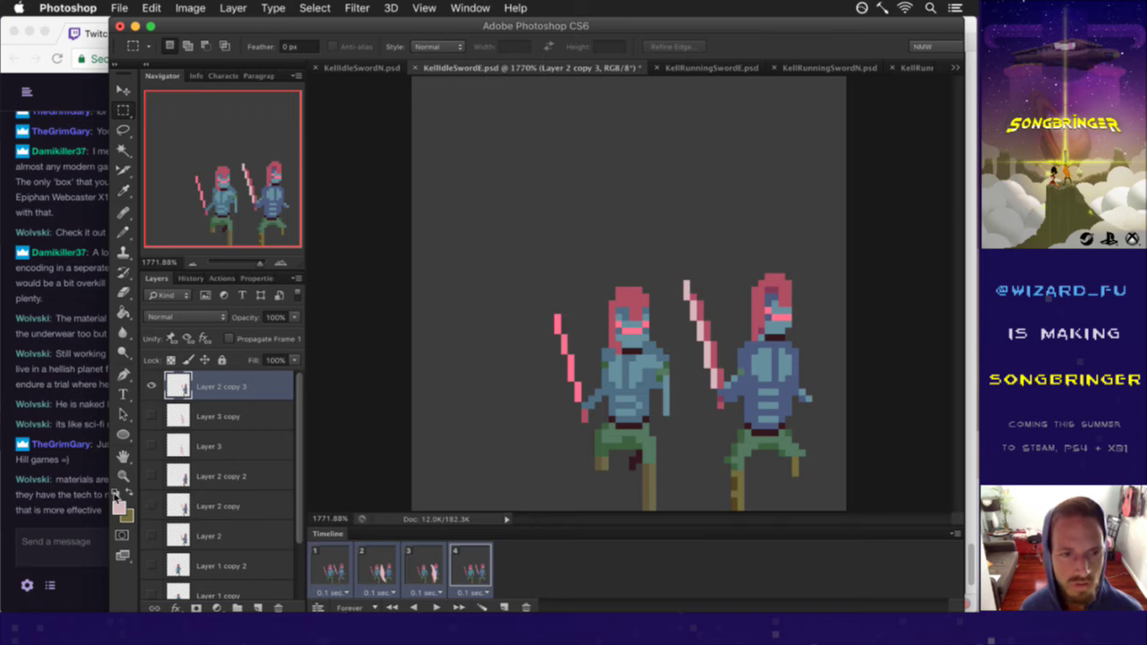
Step: Switch to the Twitch chat and read the new messages about a UFO ending and the planet's materials
left_click(79, 498)
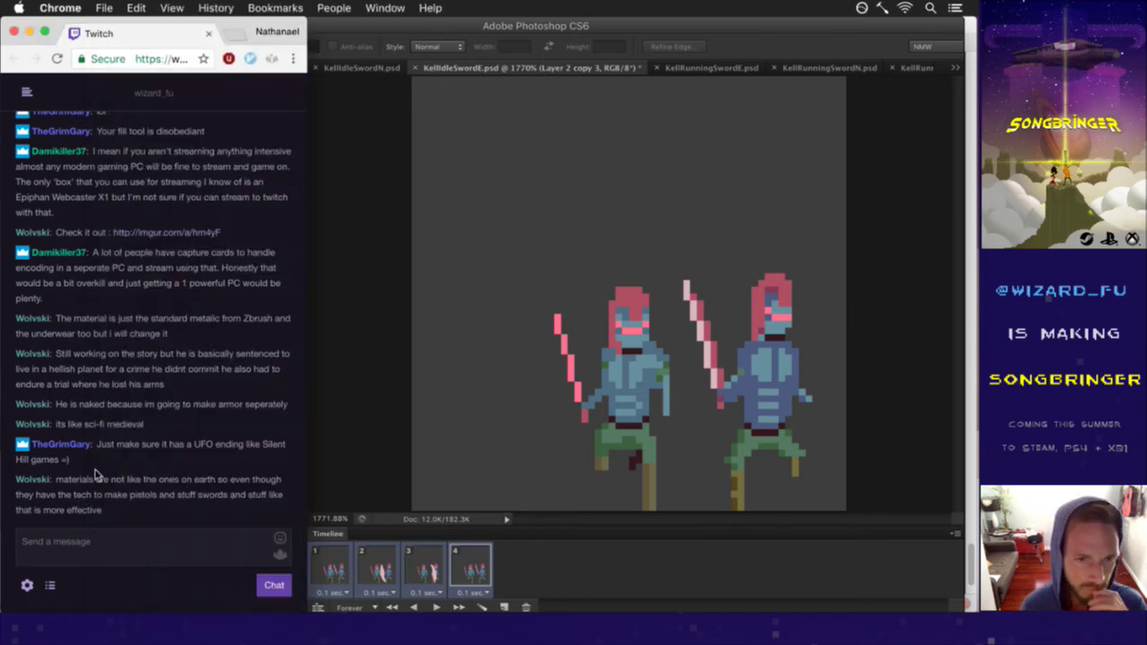
left_click_drag(101, 444, 115, 457)
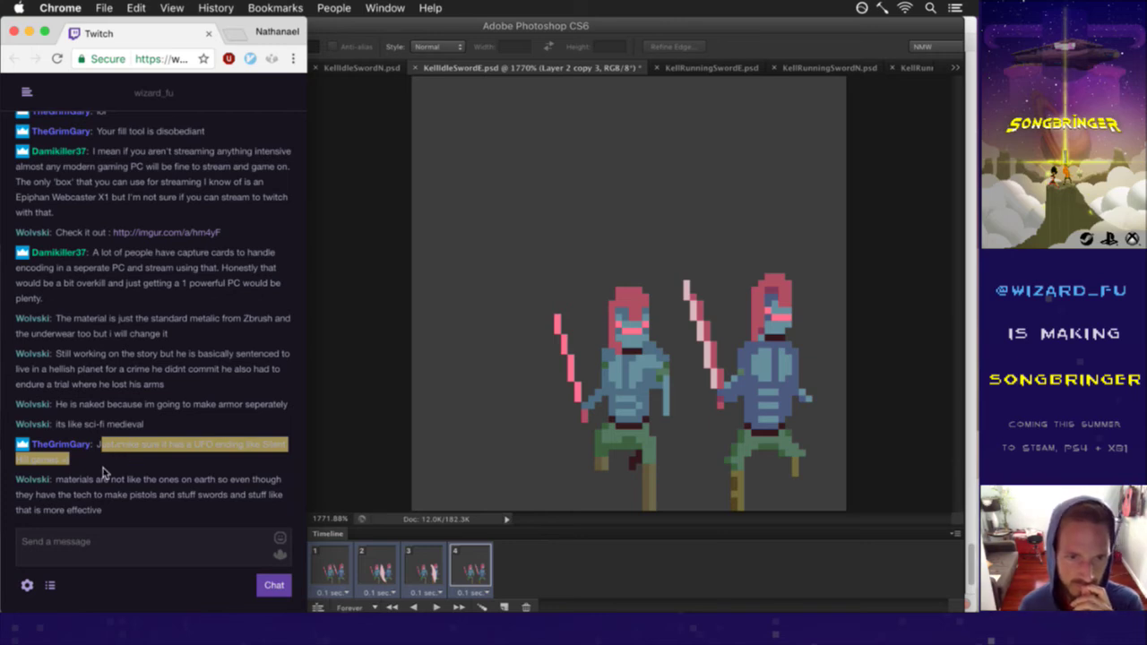
left_click_drag(72, 480, 108, 507)
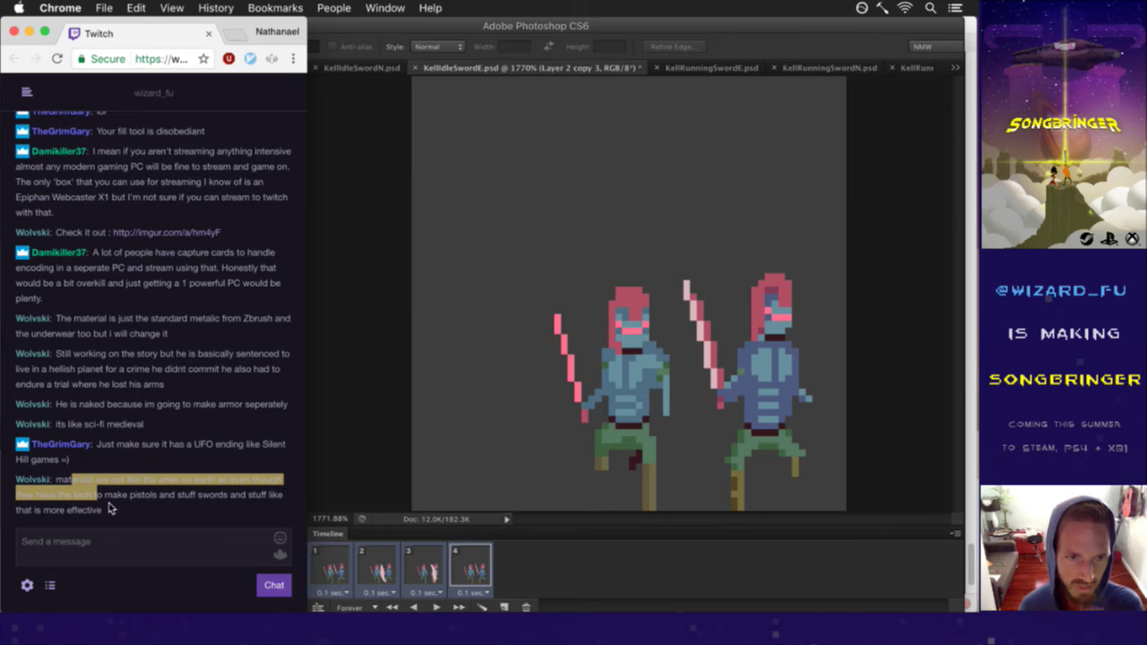
left_click(109, 508)
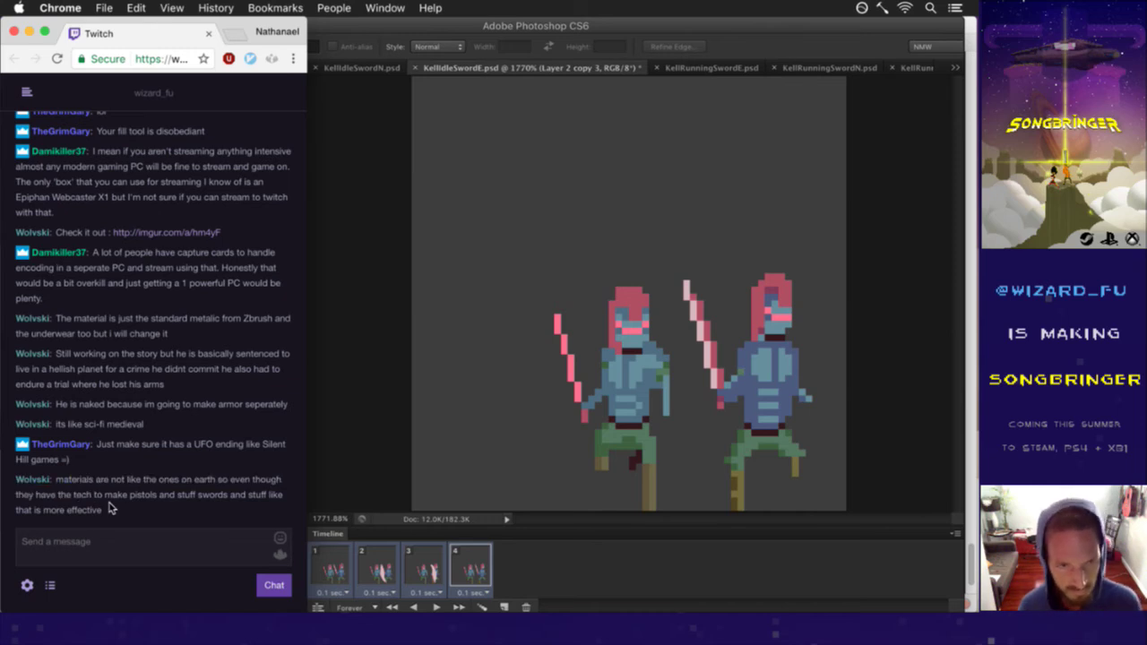
left_click_drag(109, 503, 72, 480)
left_click(111, 512)
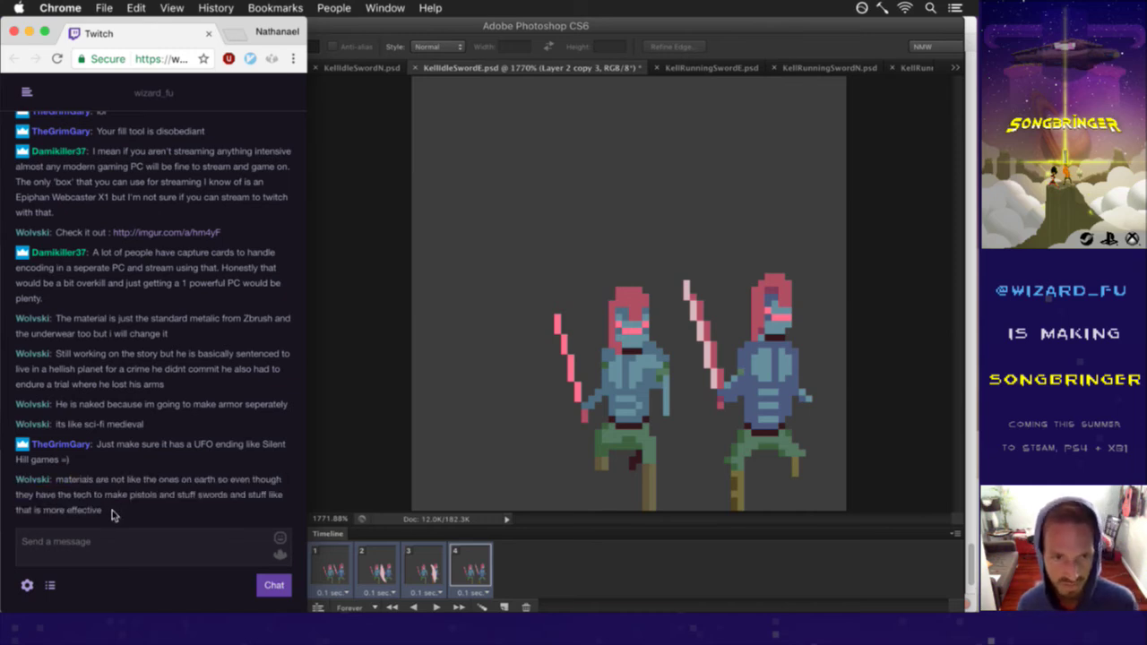
Step: In Photoshop, select all character layers from Layer 2 copy 3 down to Layer 1 and move them 16 pixels left
left_click(360, 466)
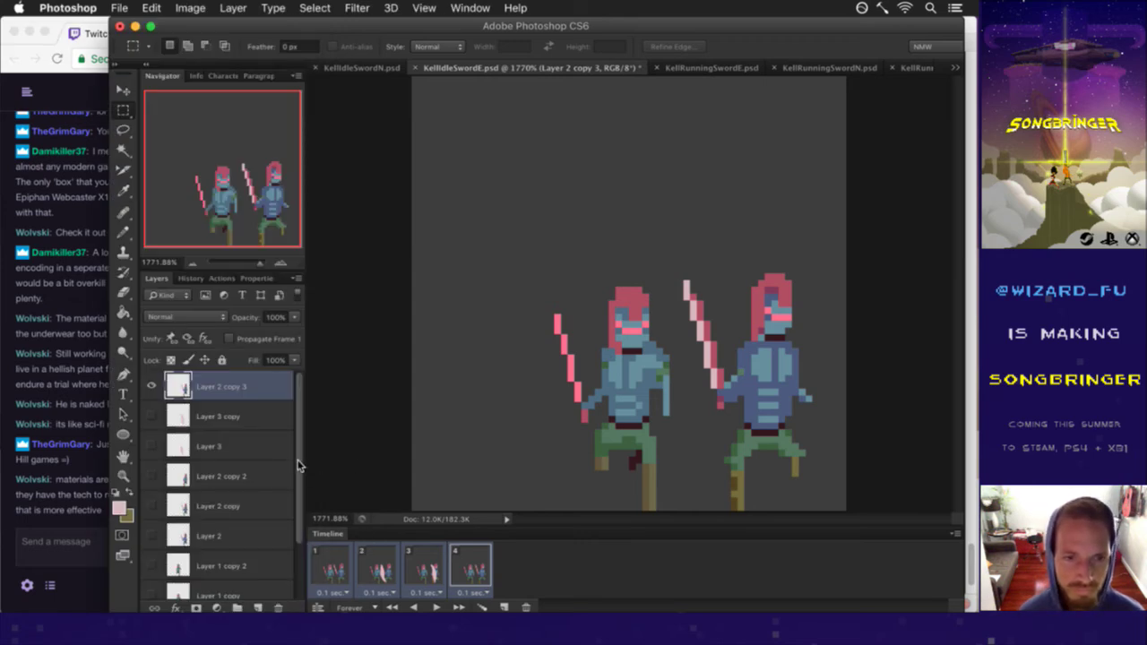
scroll(301, 502, "down", 3)
left_click(253, 557, "shift")
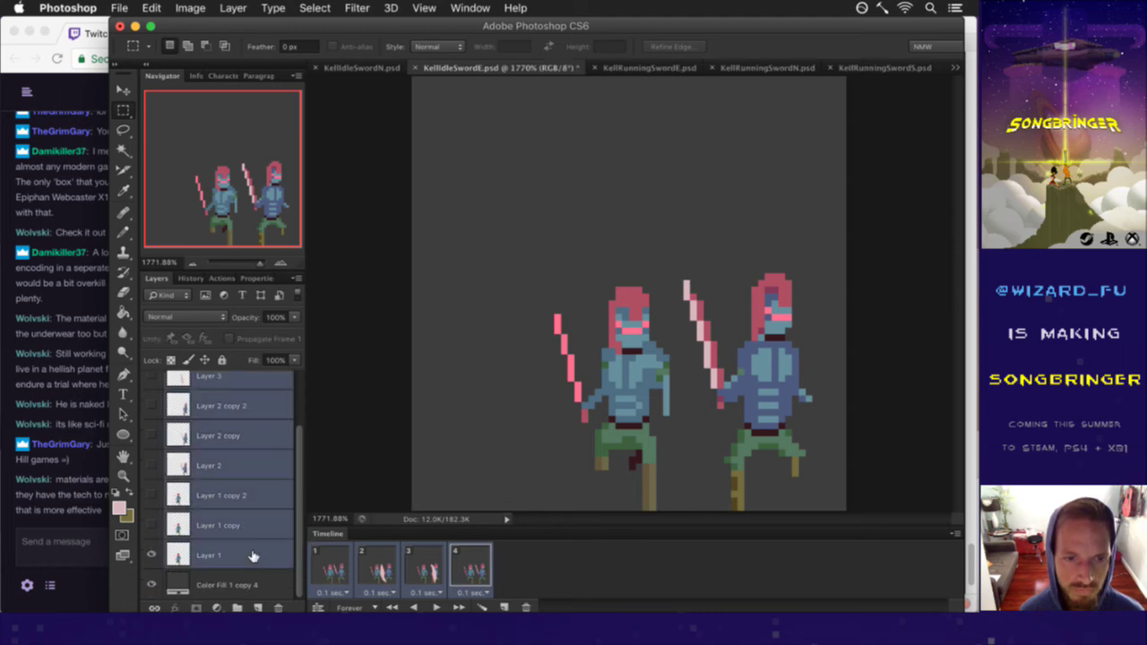
key("v")
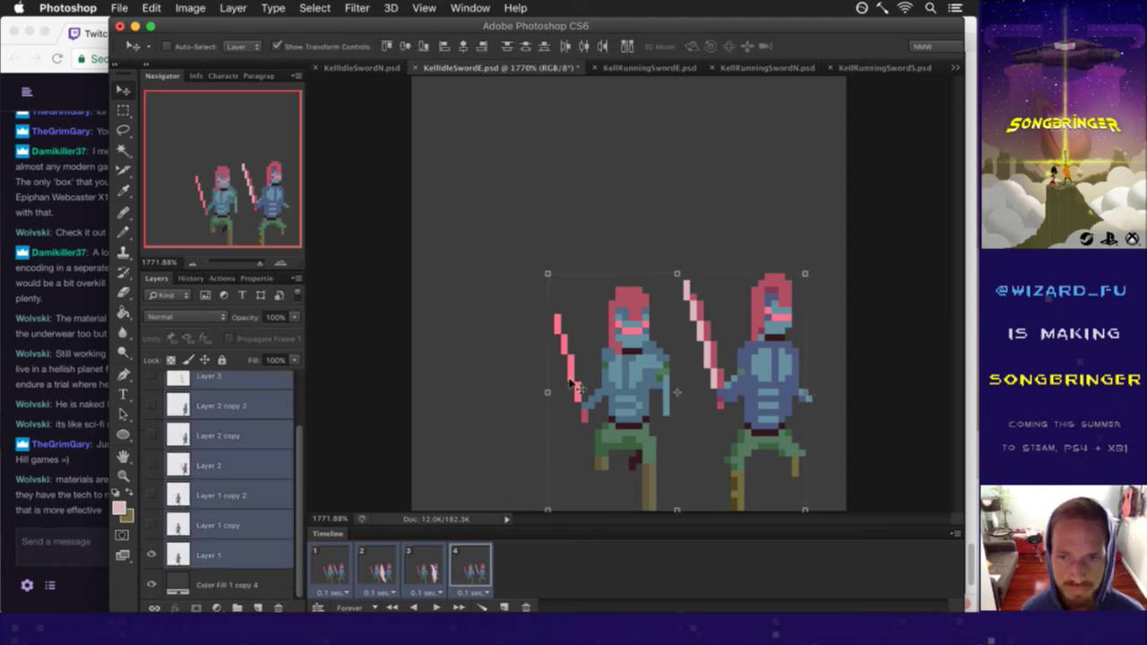
key("Left")
key("Left")
key("Left")
key("Left")
key("Left")
key("Left")
key("Left")
key("Left")
key("Left")
key("Left")
key("Left")
key("Left")
key("Left")
key("Left")
key("Left")
key("Left")
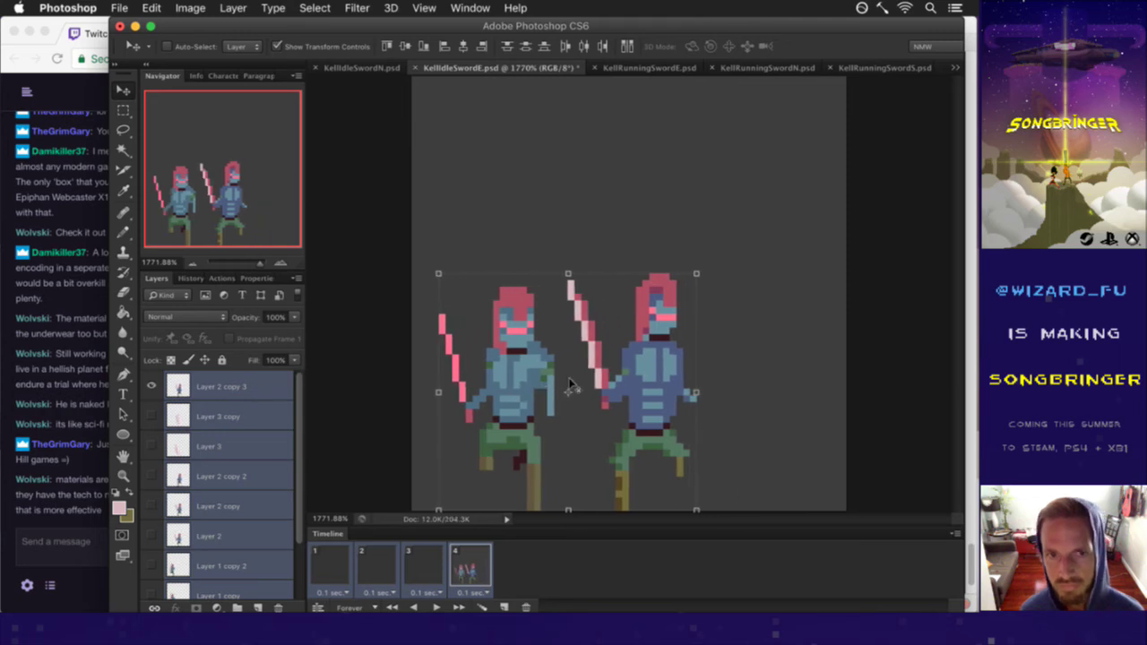
Step: Move the selected character layers another 4 pixels left and switch back to the Rectangular Marquee tool
key("m")
left_click_drag(413, 244, 664, 366)
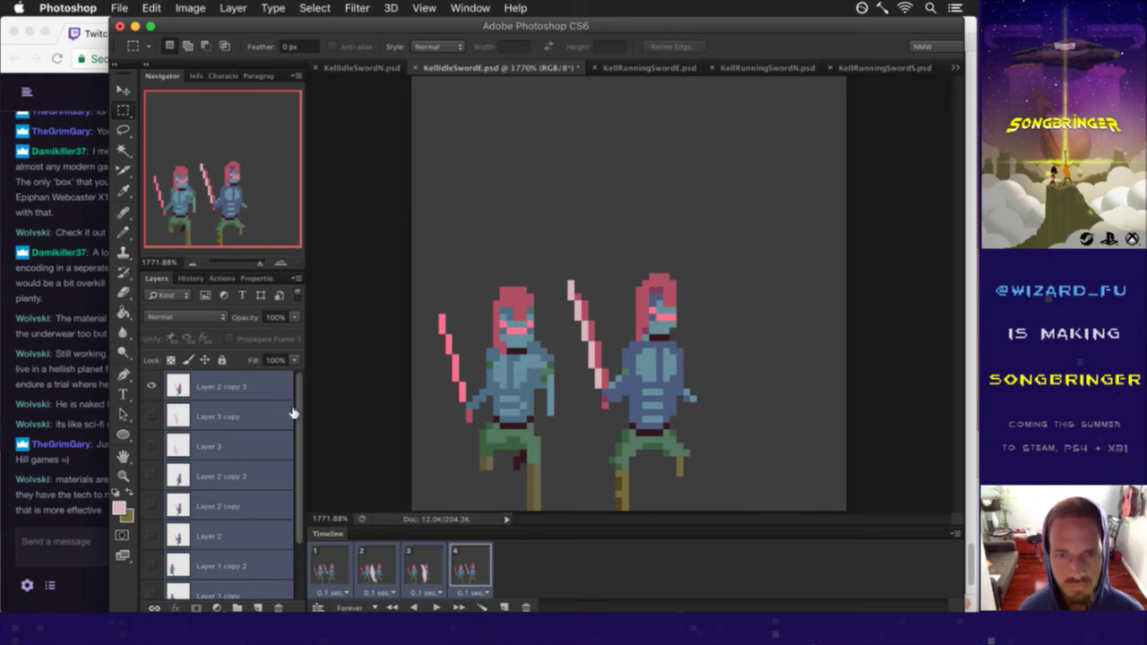
key("v")
key("Left")
key("Left")
key("Left")
key("Left")
key("m")
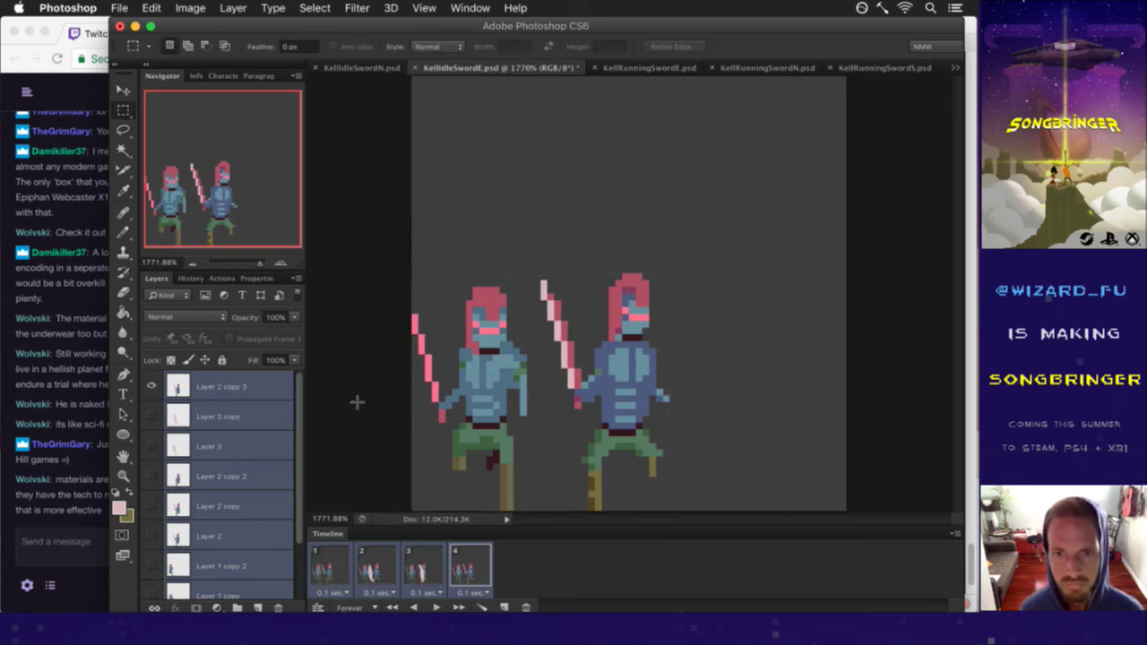
Step: Measure from the canvas sides to the middle of the blue-torso Kell sprite with marquee selections to check its centering, then deselect
left_click_drag(413, 231, 628, 394)
left_click(850, 270)
left_click_drag(841, 270, 631, 391)
left_click_drag(409, 396, 630, 469)
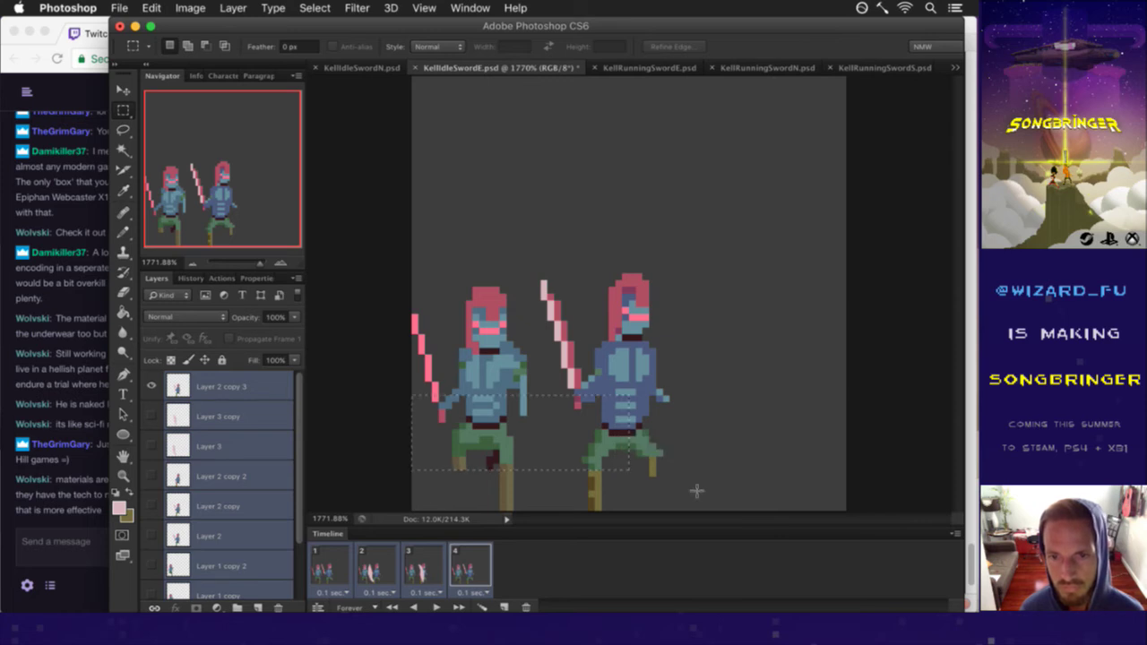
left_click(476, 399)
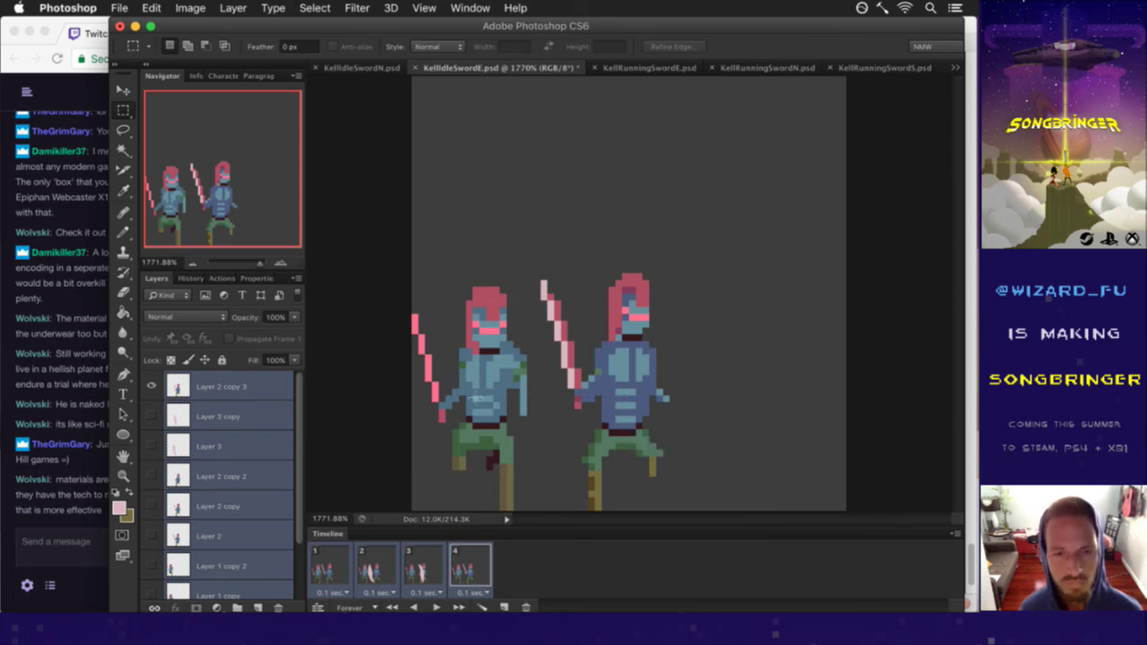
Step: Show frame 1, save the document, and check Kell's centering with a marquee selection while Layer 2 copy 3 is active
left_click(342, 564)
key("super+s")
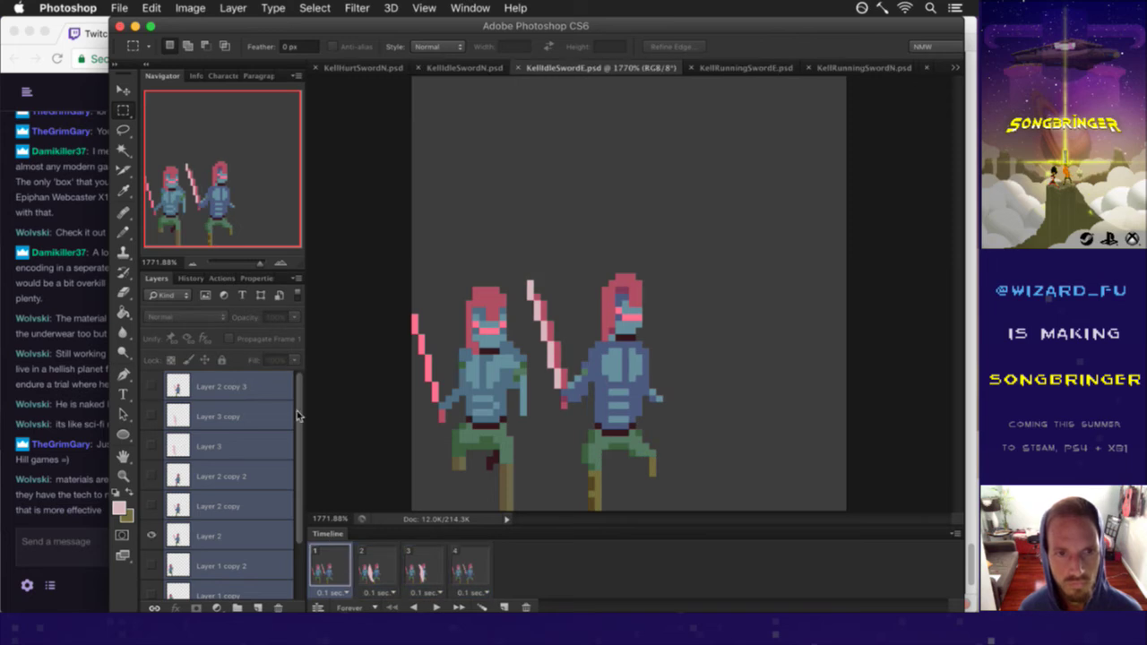
left_click(252, 388)
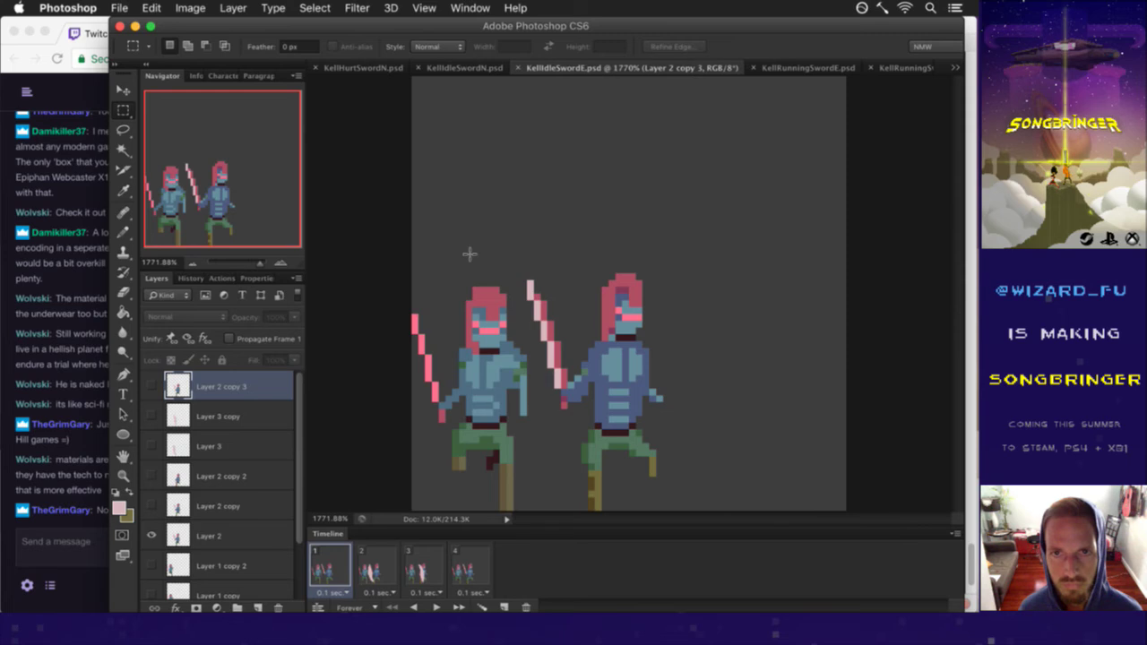
left_click_drag(408, 274, 626, 408)
left_click(684, 377)
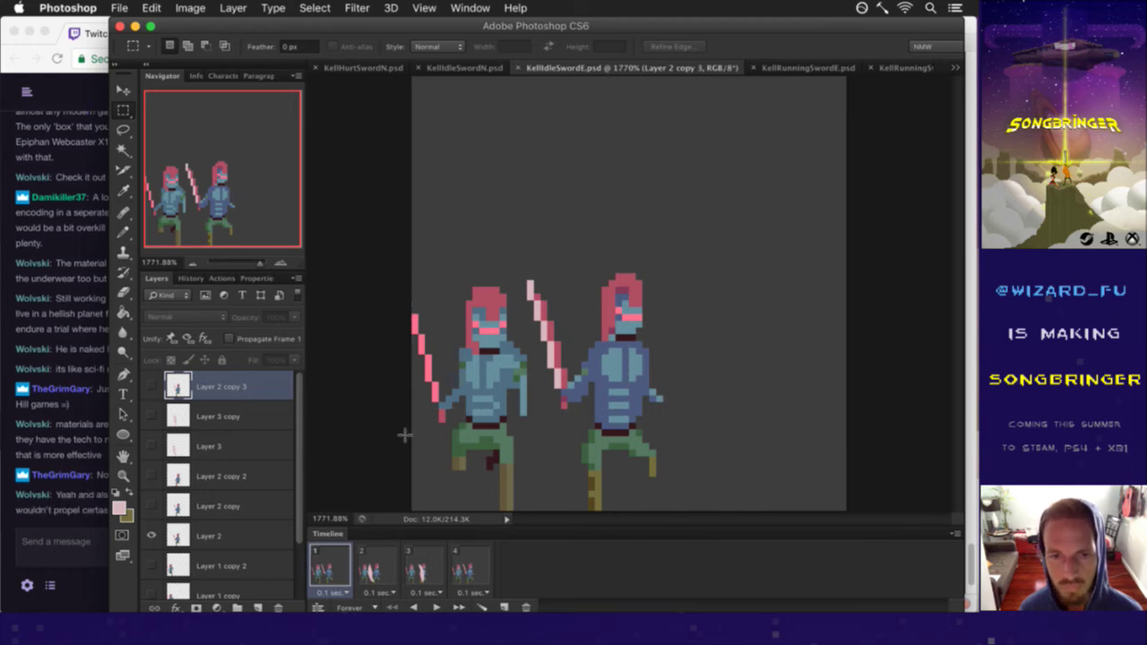
Step: Read the new Twitch chat messages about heavier materials and the viewer's mini demo for school, then return to Photoshop
left_click(95, 452)
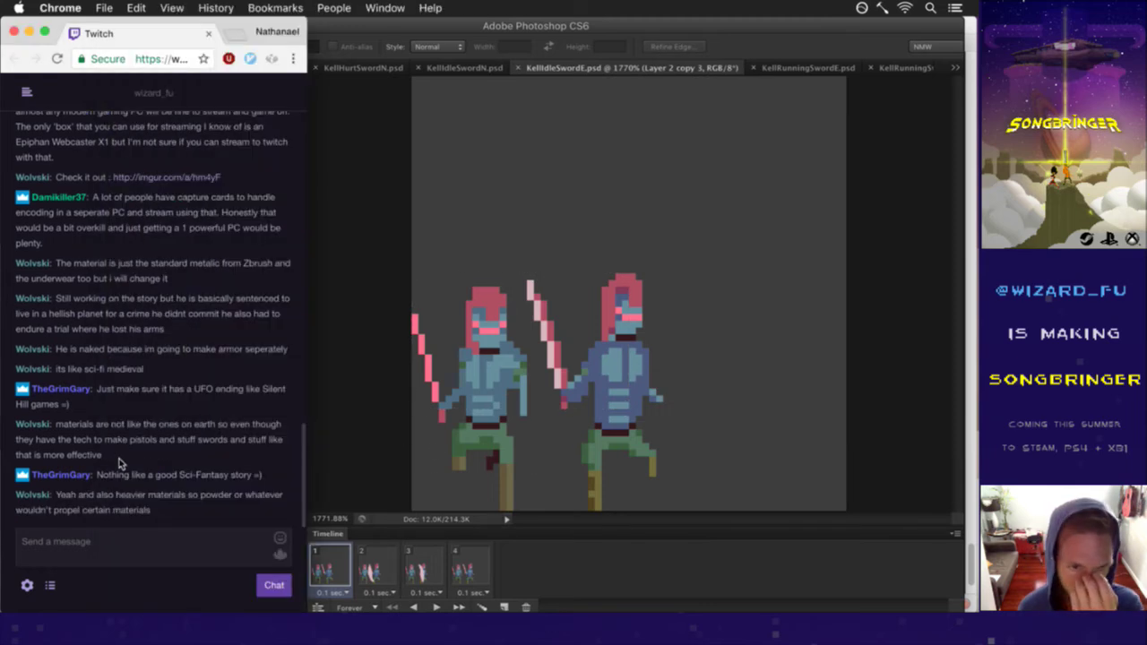
left_click_drag(135, 479, 183, 475)
left_click(239, 451)
left_click(238, 467)
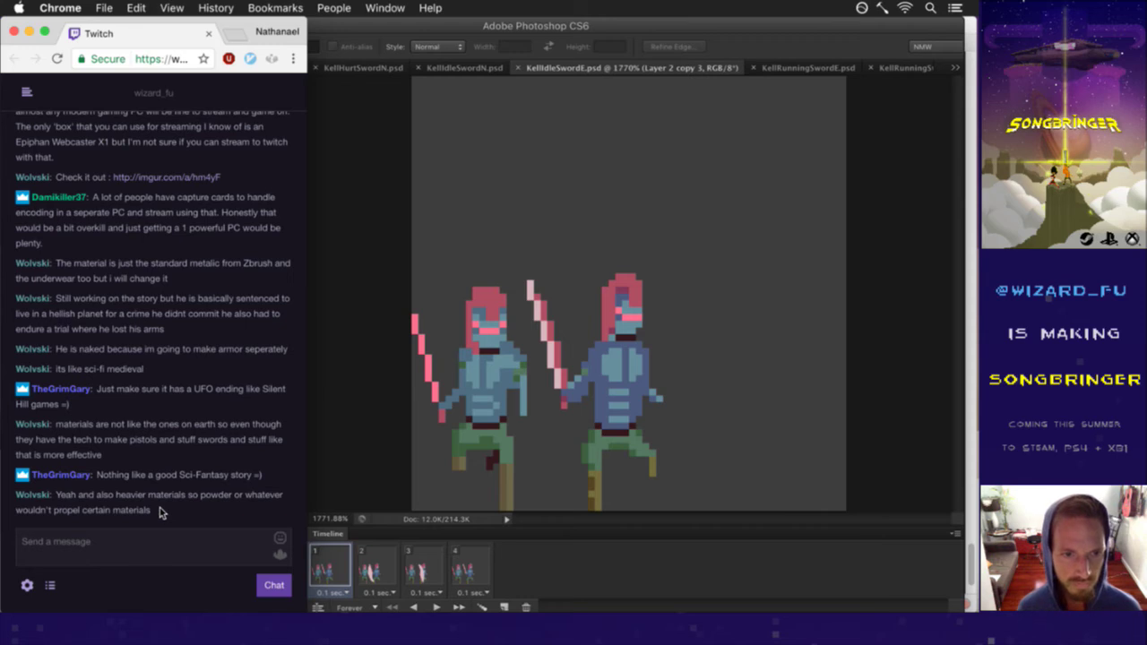
left_click_drag(102, 496, 161, 512)
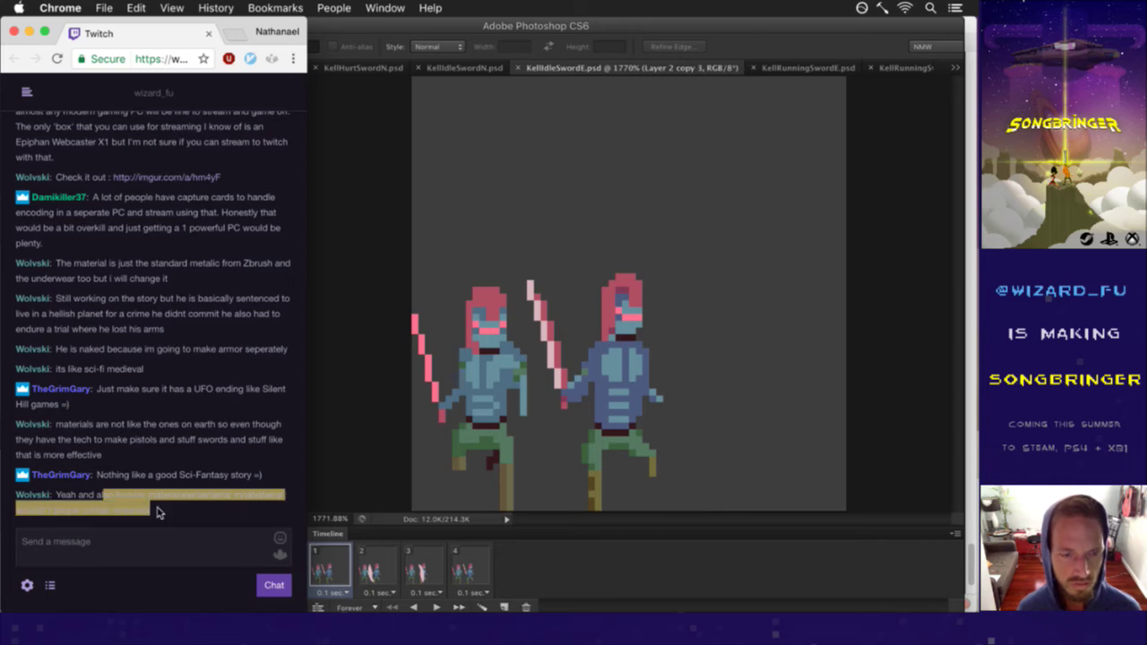
left_click(204, 510)
left_click(326, 467)
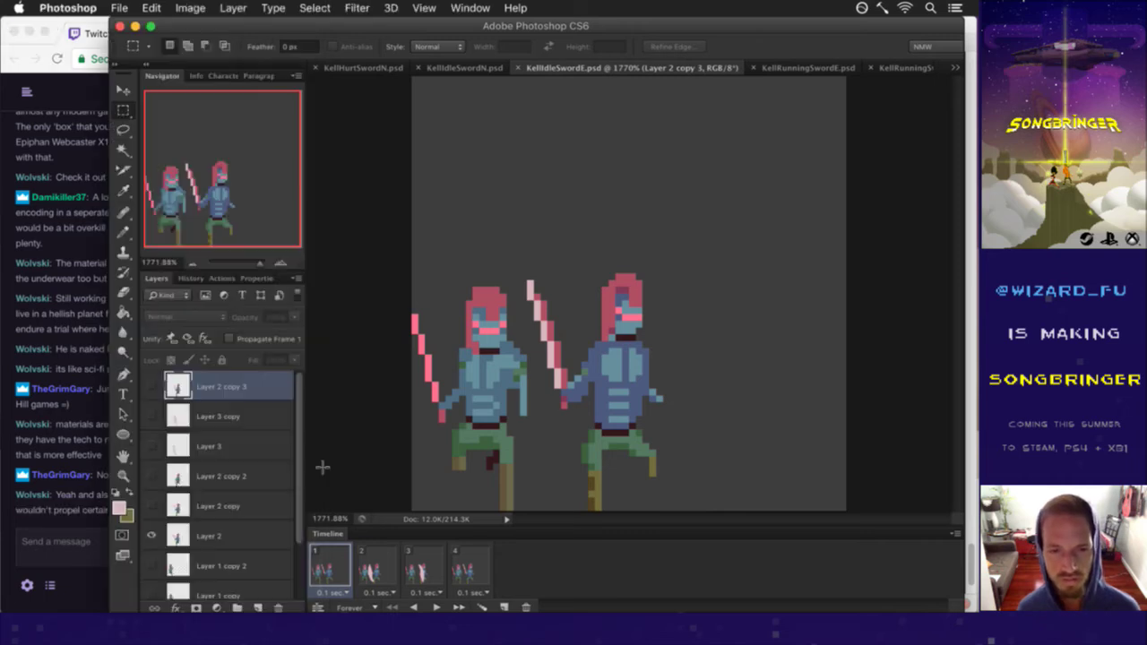
left_click(80, 507)
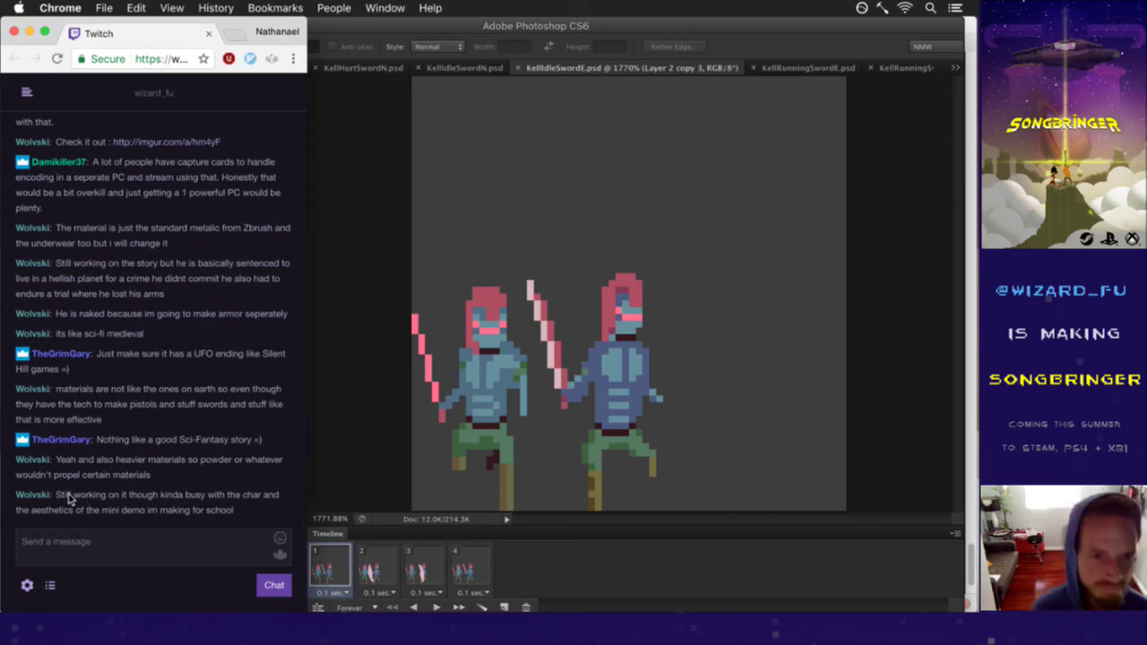
left_click_drag(97, 501, 225, 510)
left_click(234, 510)
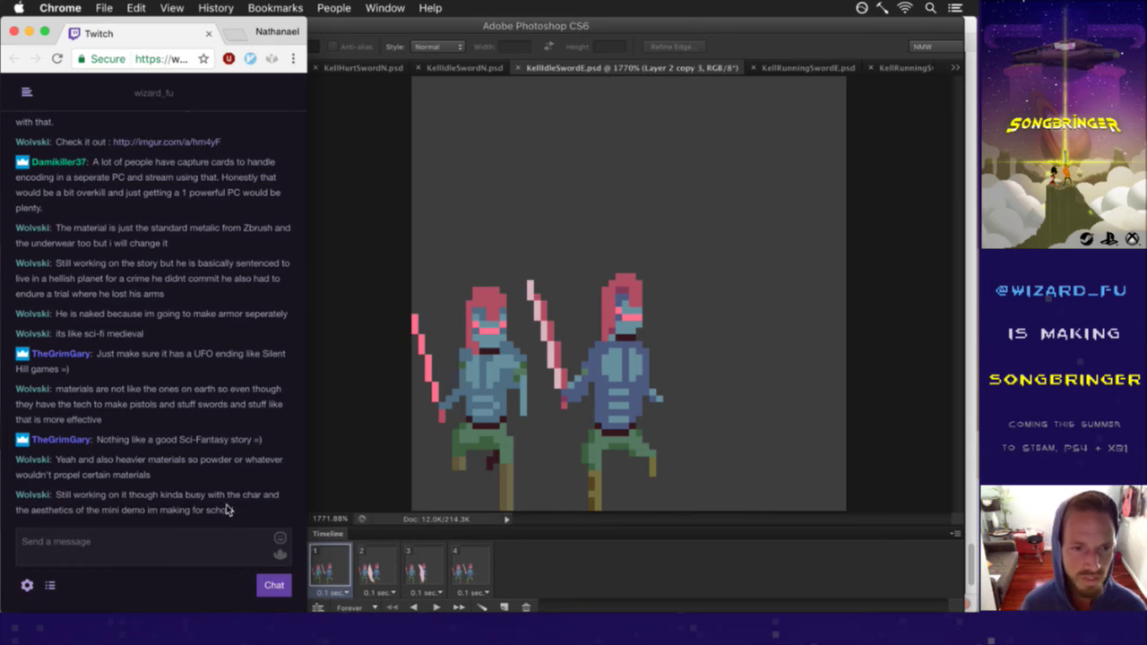
left_click(331, 494)
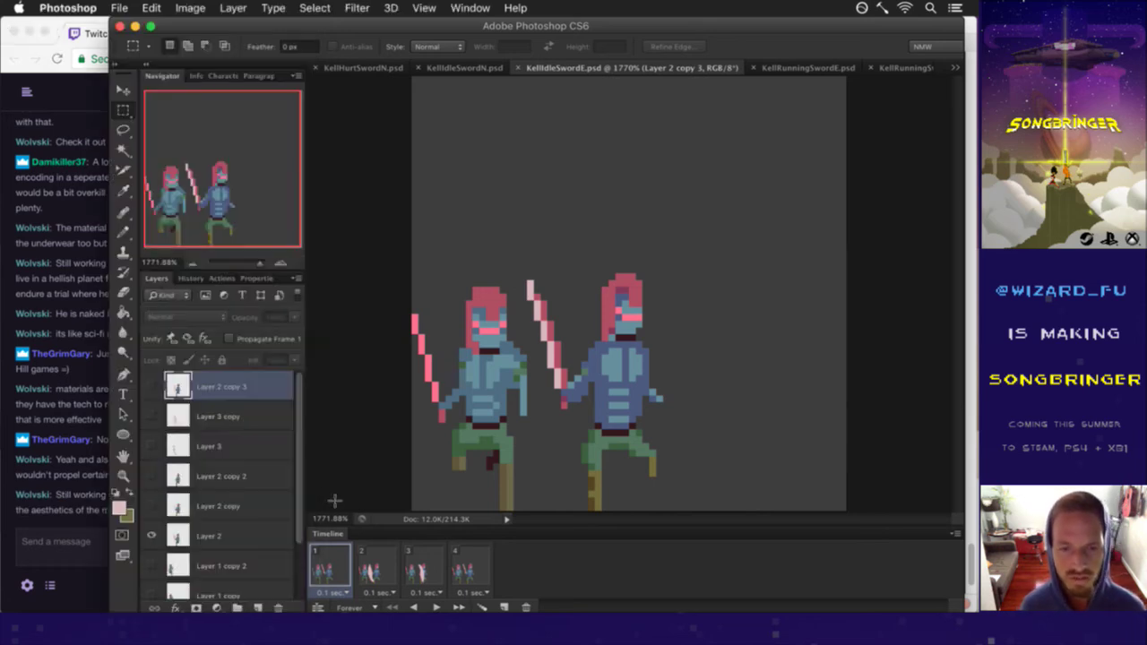
Step: Compare frames 1, 2 and 3 of the animation, ending on frame 1
left_click(375, 565)
left_click(414, 565)
left_click(318, 562)
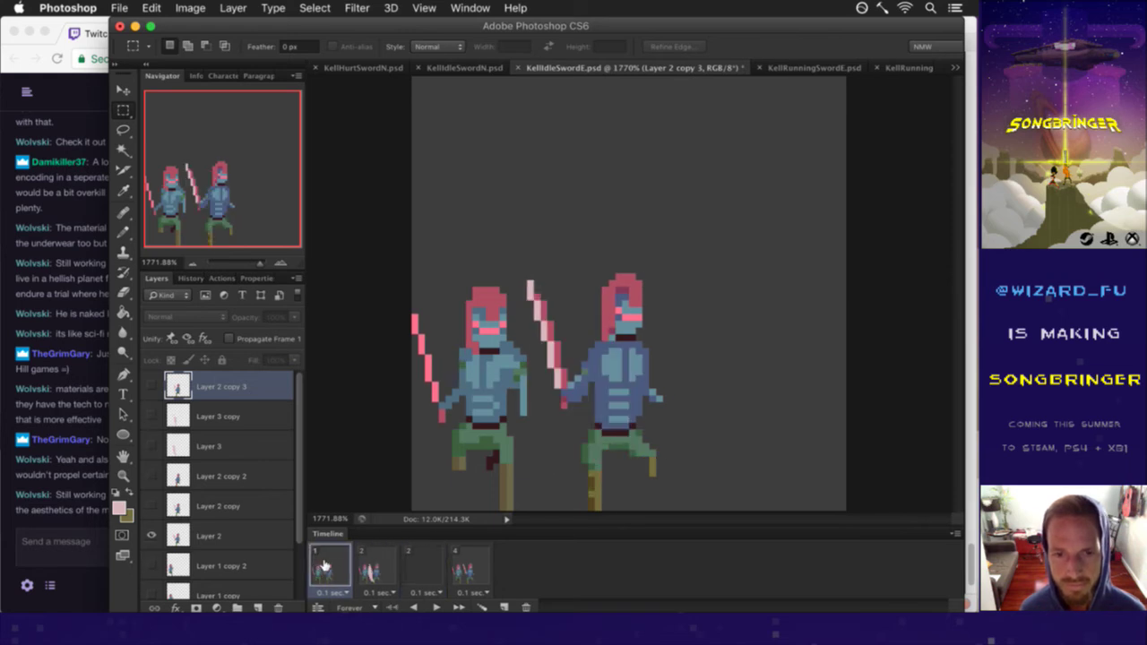
left_click(395, 556)
left_click(323, 565)
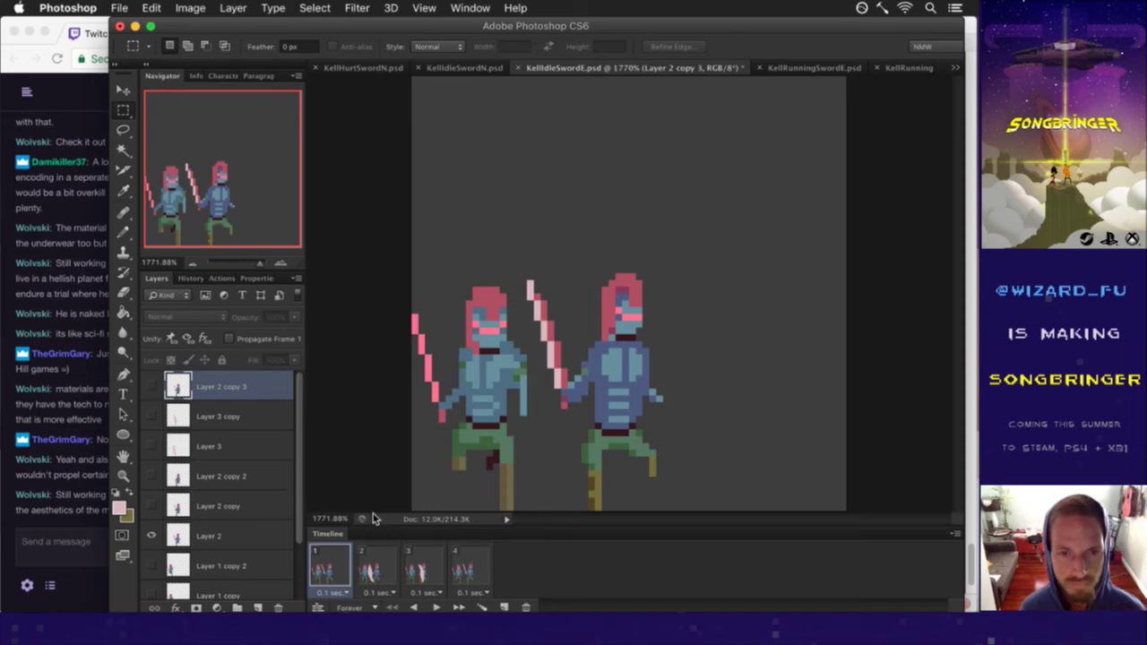
Step: Delete Layer 1, which holds the extra reference character
left_click_drag(303, 516, 300, 552)
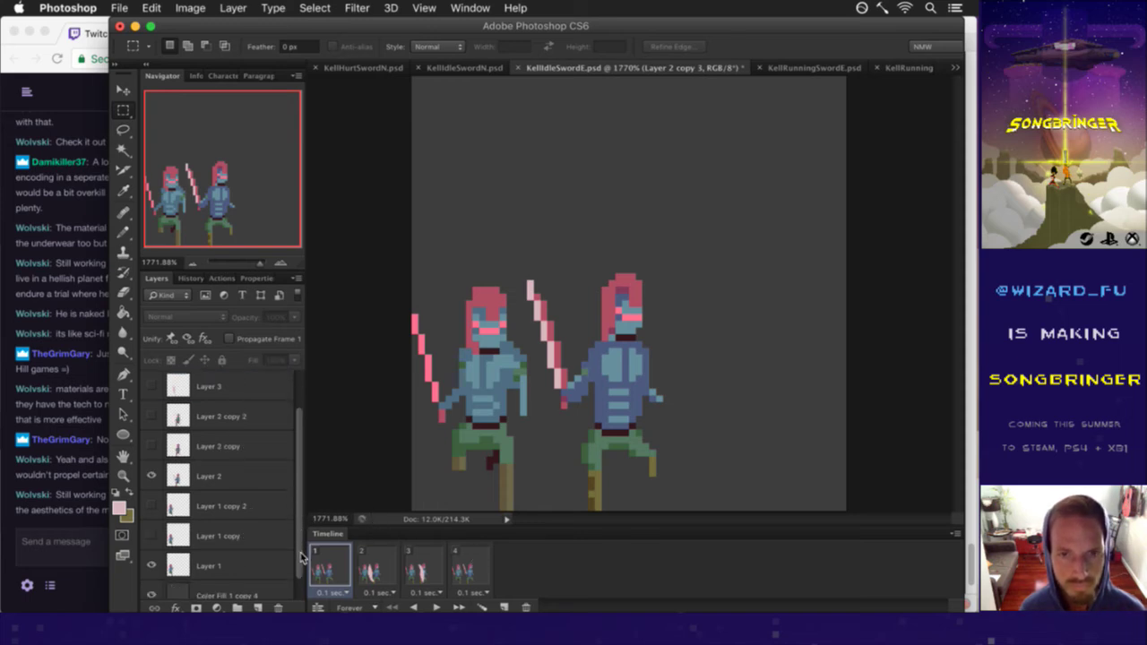
left_click(204, 558)
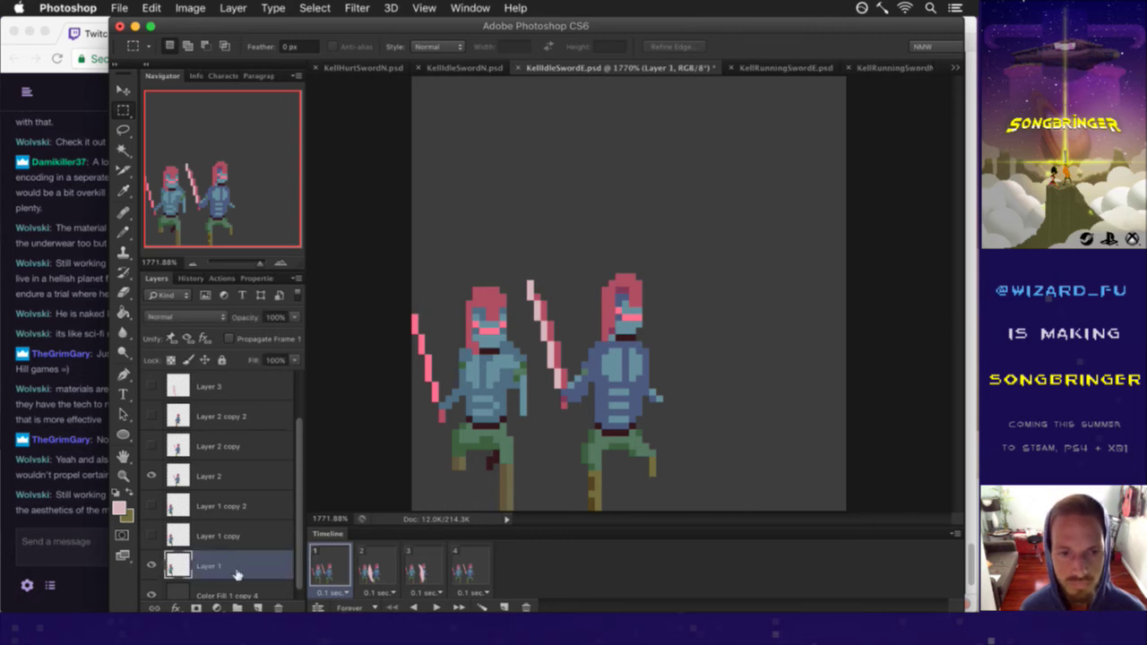
left_click(279, 607)
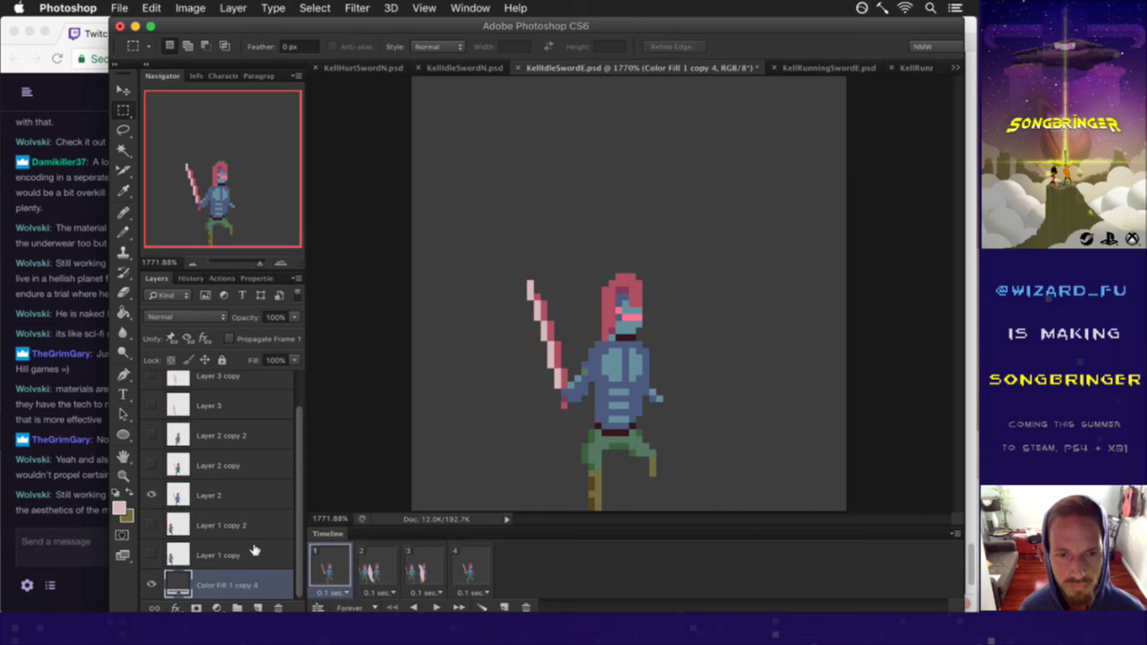
Step: Delete slash frames 2 and 3 from the timeline
left_click(377, 560)
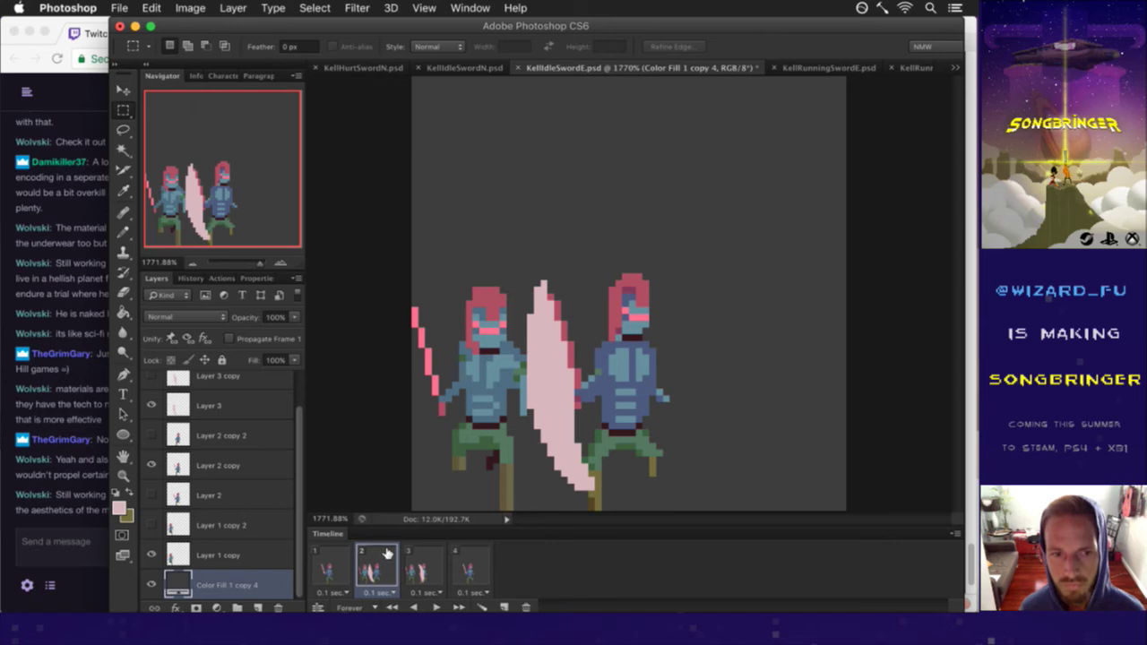
left_click(430, 561, "shift")
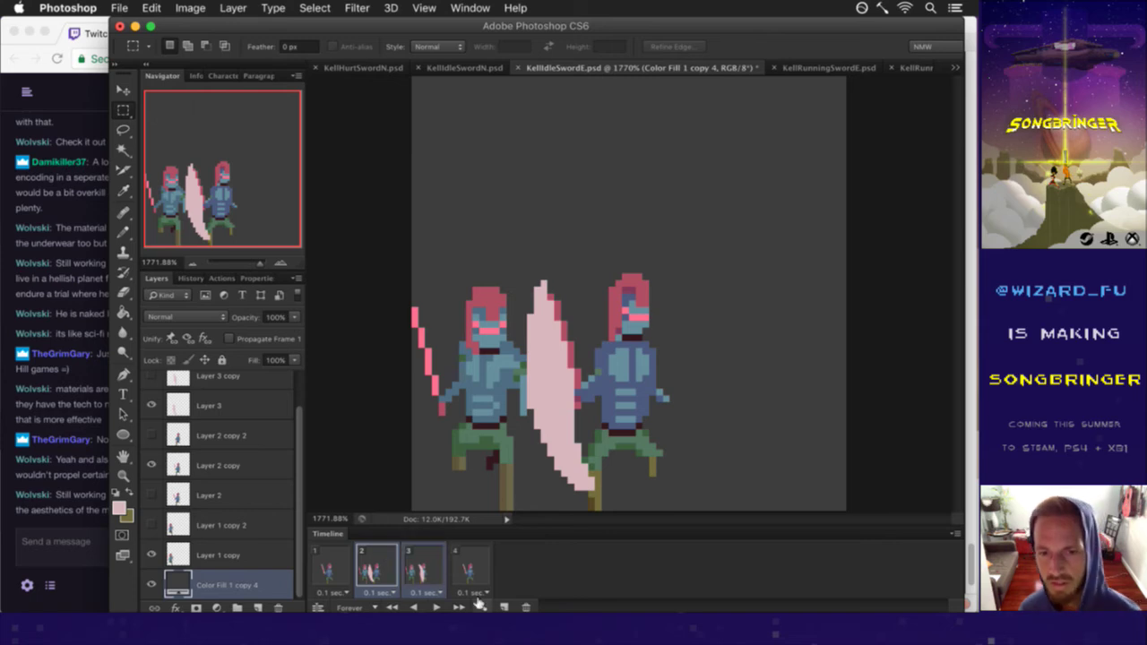
left_click(527, 607)
Step: Flip back and forth between the two remaining frames to compare Kell's idle poses
left_click(348, 566)
left_click(390, 561)
left_click(339, 567)
left_click(381, 566)
left_click(327, 561)
left_click(371, 564)
left_click(330, 561)
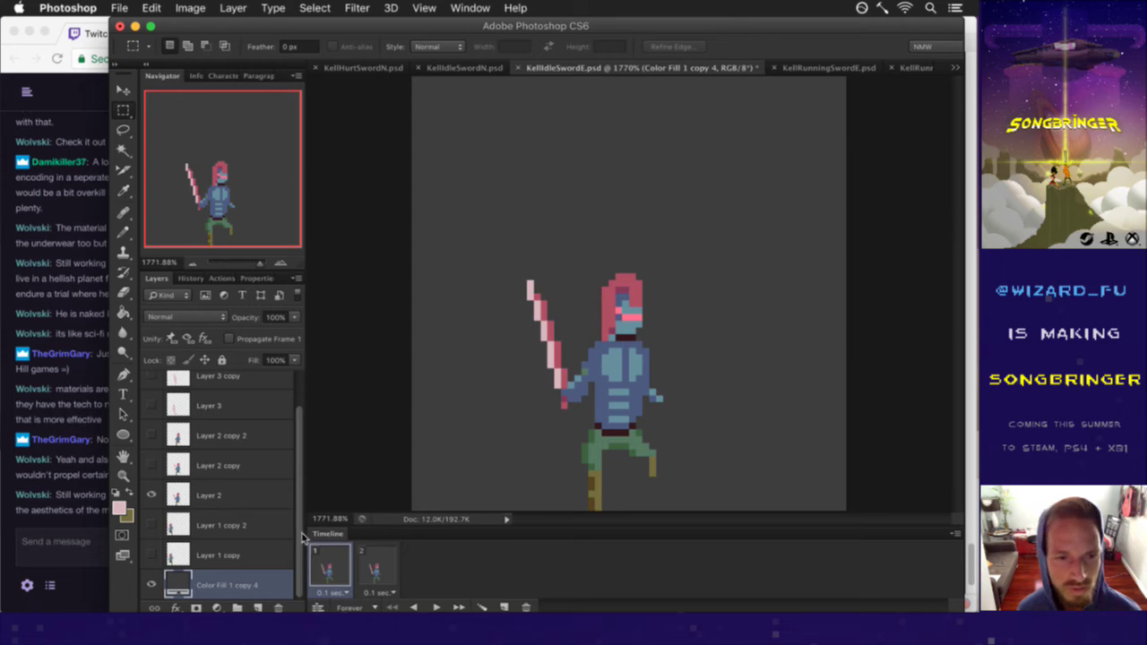
Step: Look through the layers from Layer 2 copy 3 down to Layer 2 copy and preview the two-frame animation
scroll(282, 440, "up", 3)
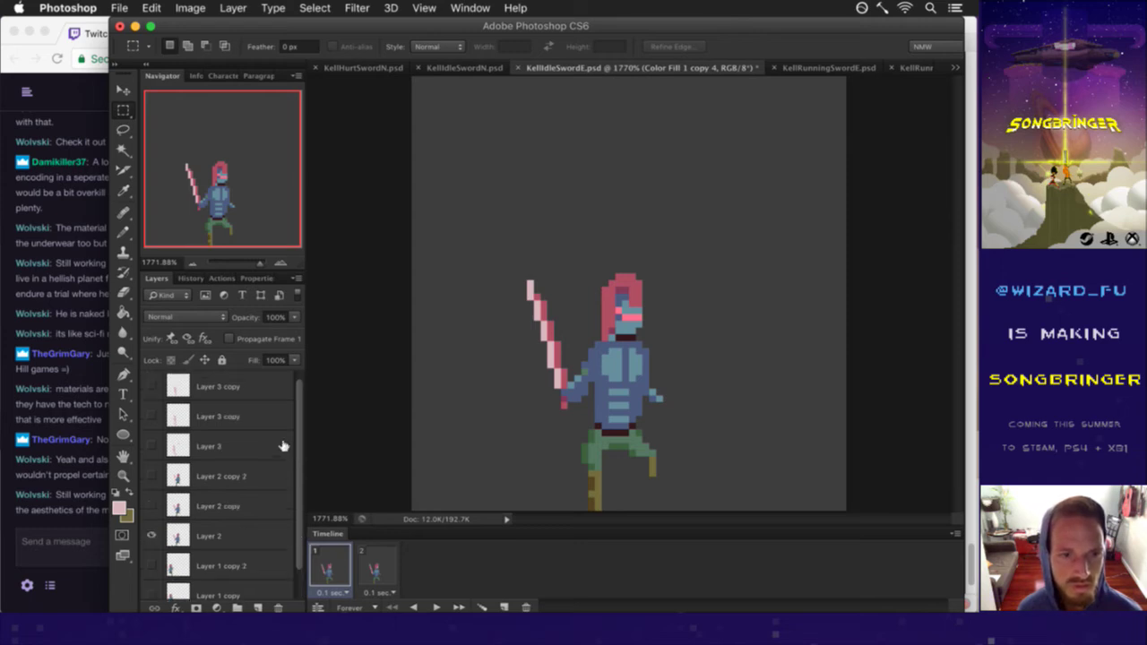
left_click(260, 387)
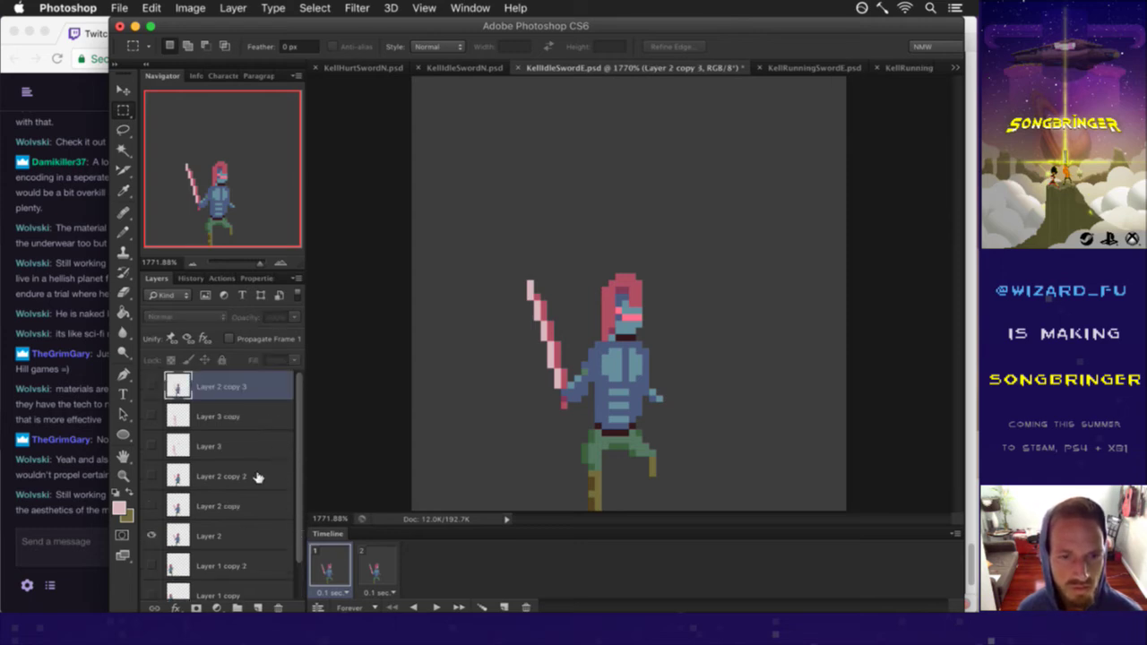
left_click(257, 418)
left_click(254, 509)
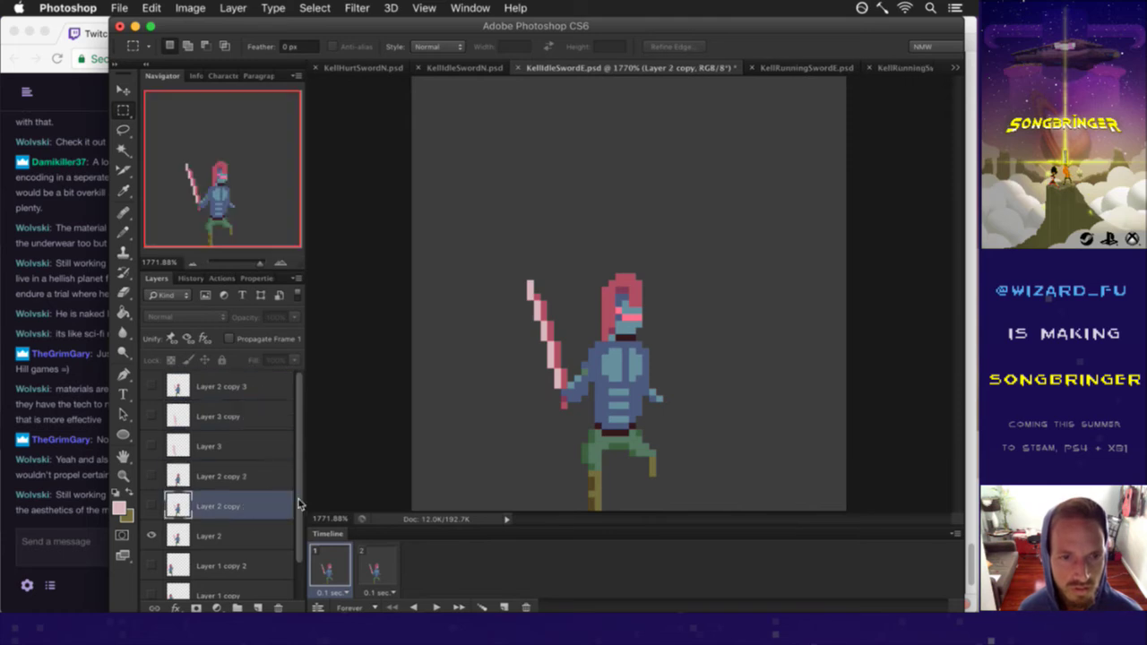
scroll(302, 564, "down", 1)
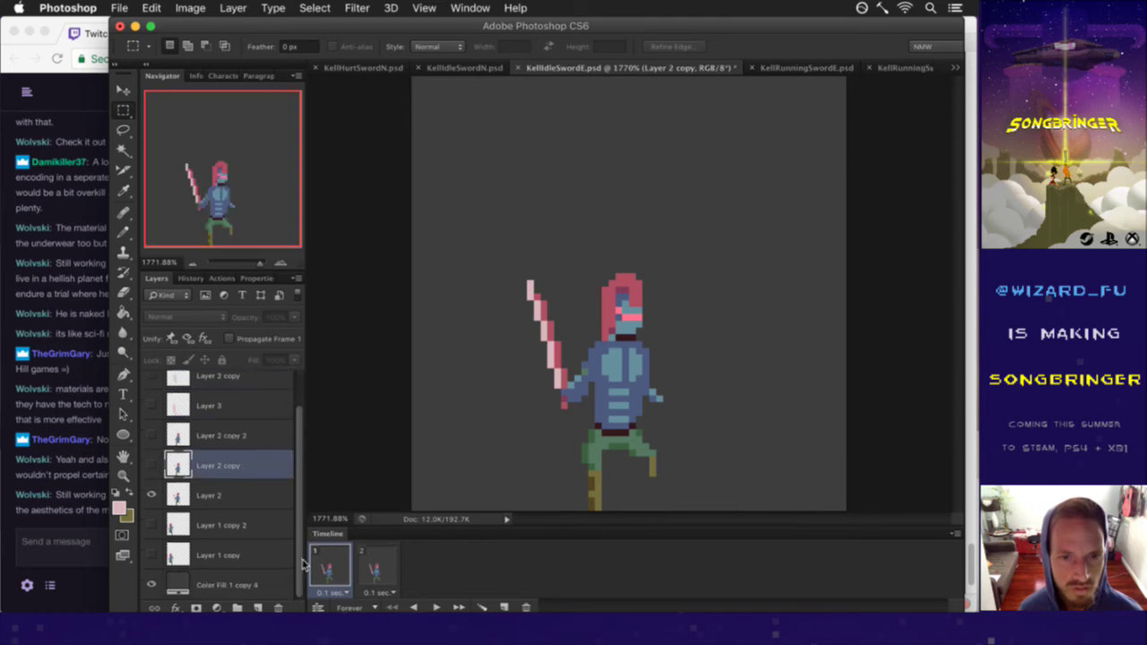
left_click(434, 606)
left_click(434, 603)
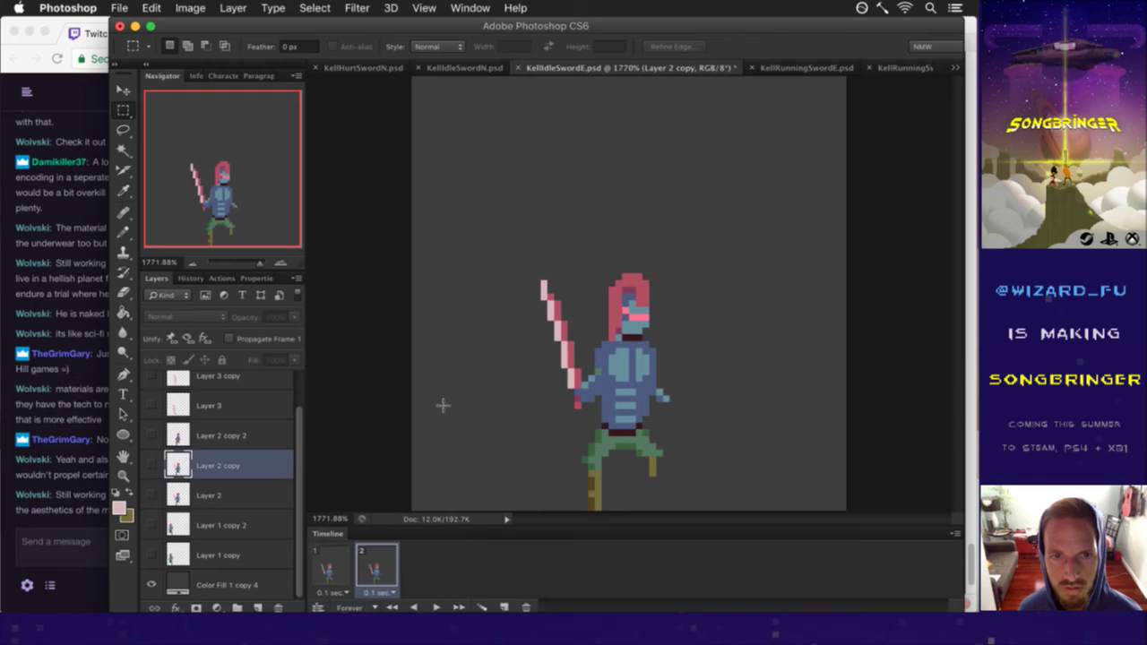
Step: Check Kell's centering in frame 2 with marquee selections from the canvas edge, leaving nothing selected
left_click_drag(414, 261, 622, 436)
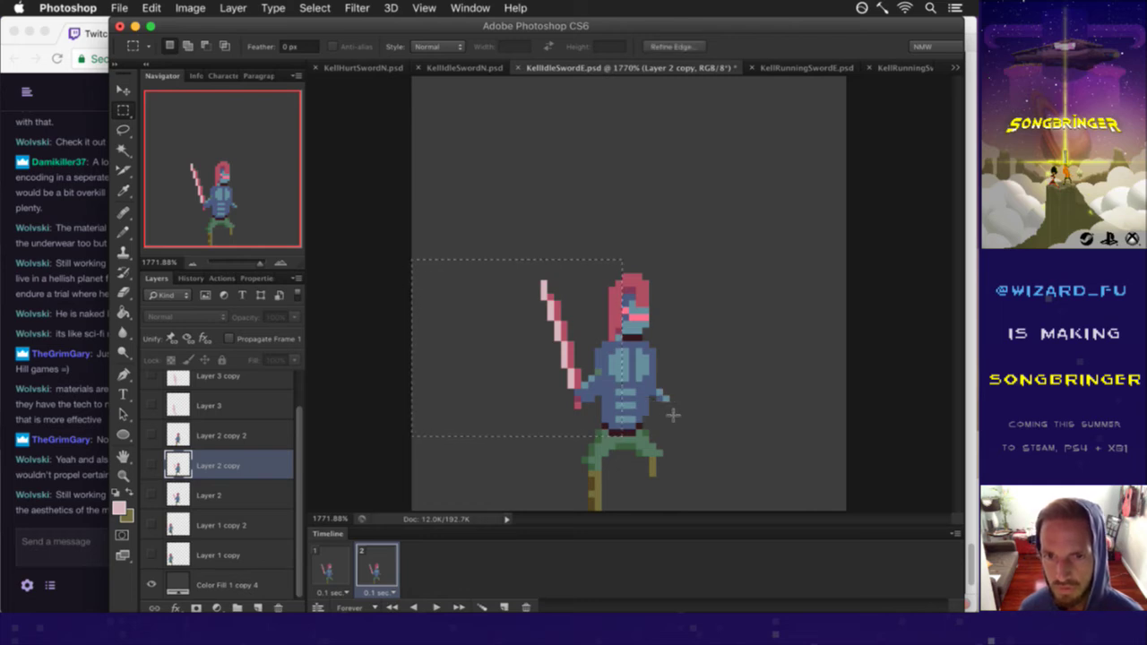
left_click(673, 415)
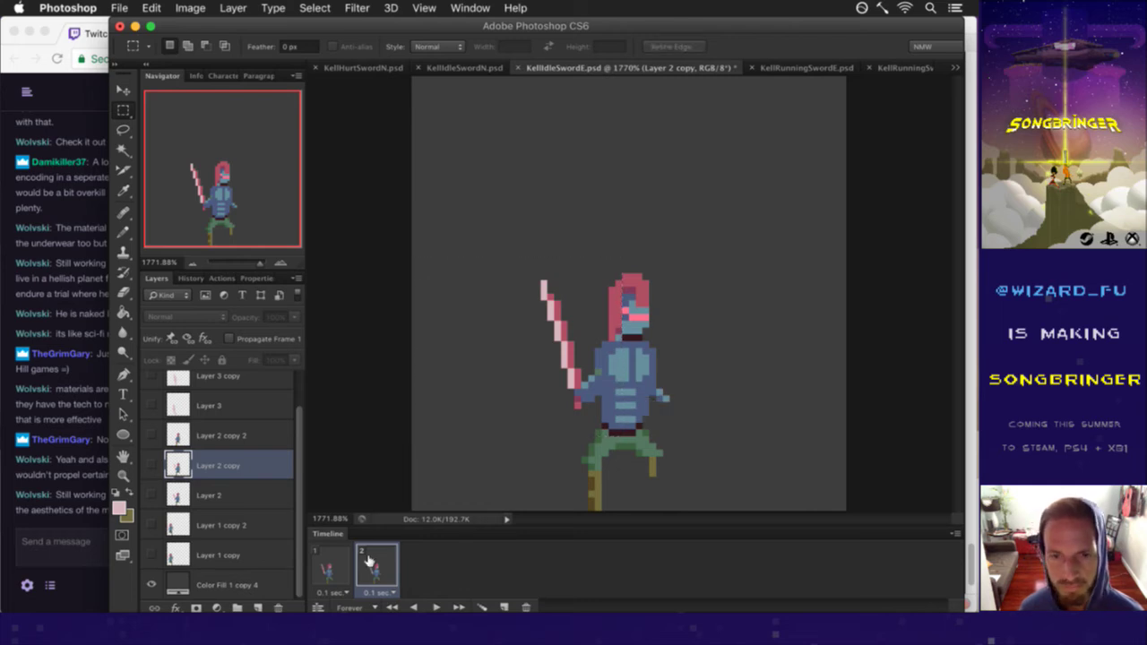
left_click_drag(408, 415, 631, 476)
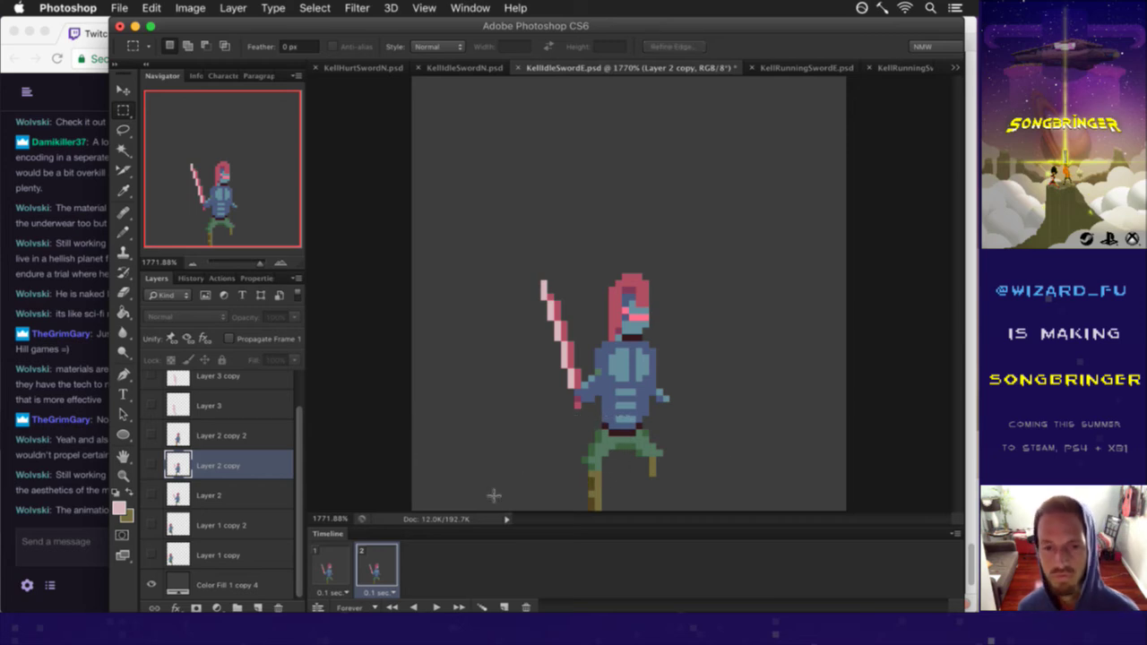
Step: Return to frame 1, save the document and hide the Color Fill 1 copy 4 background in both frames
left_click(333, 556)
key("cmd+s")
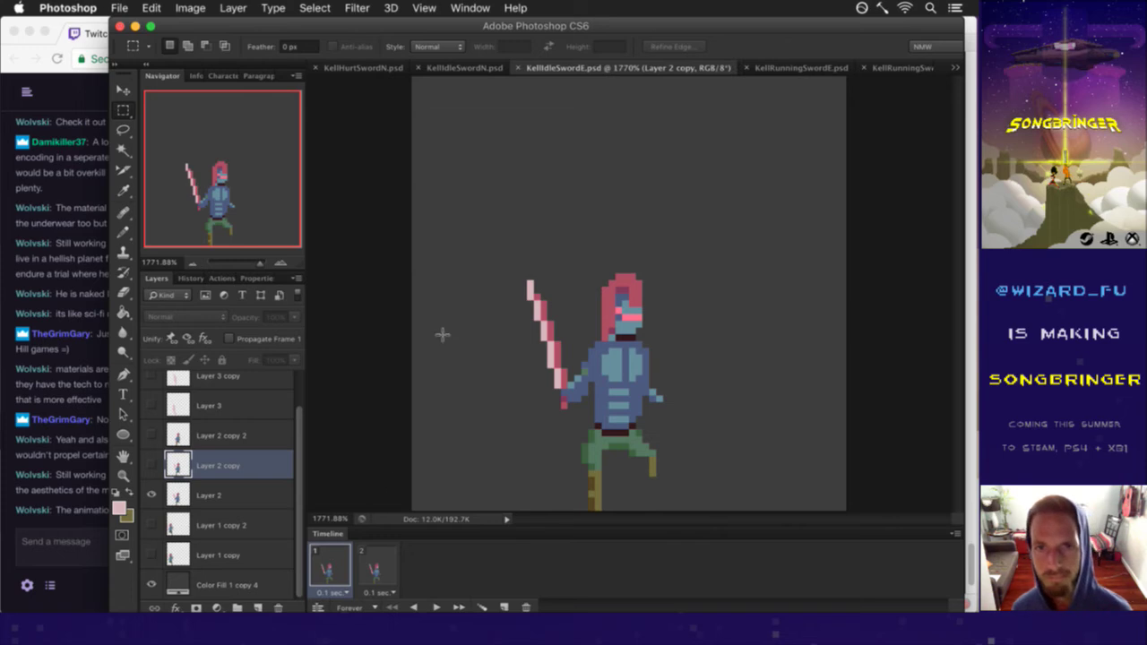
left_click(150, 584)
Step: Switch to Finder to check the existing KellIdleSword PNG names in the Shadow folder, then return to Photoshop
key("super+Tab")
key("super+Tab")
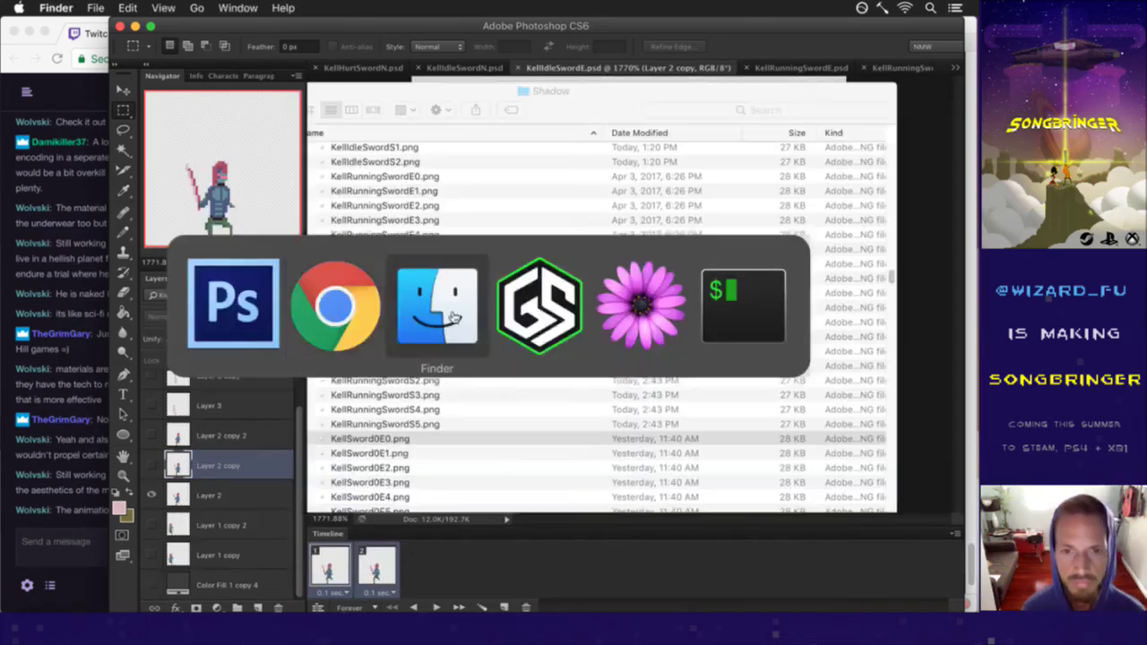
scroll(441, 310, "up", 2)
scroll(439, 307, "up", 5)
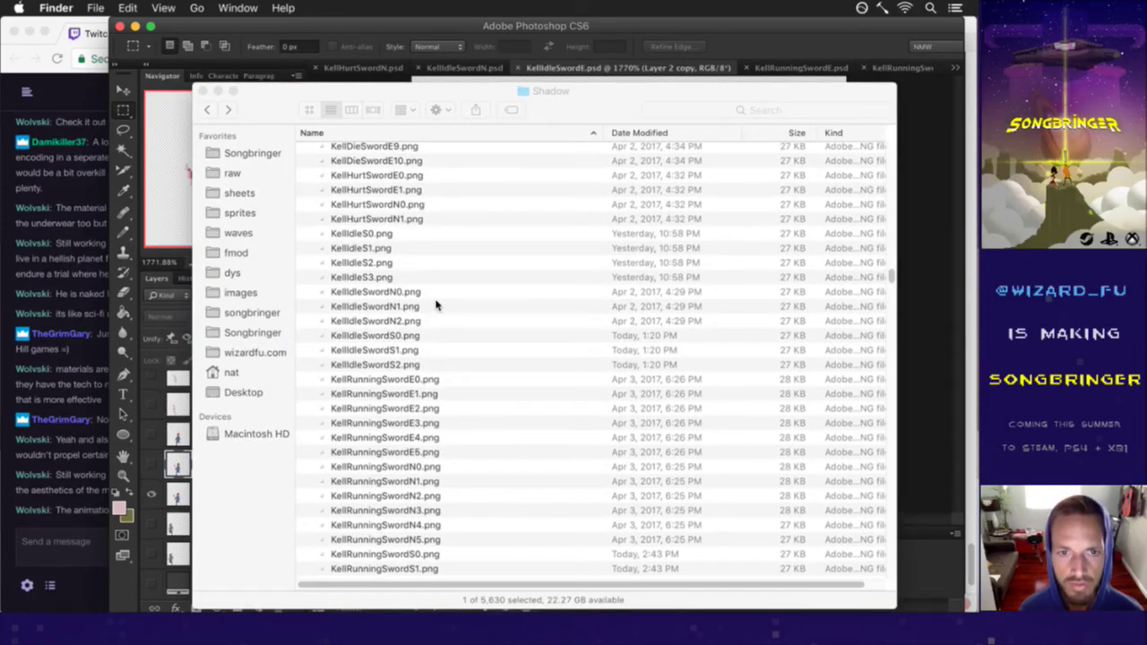
key("super+Tab")
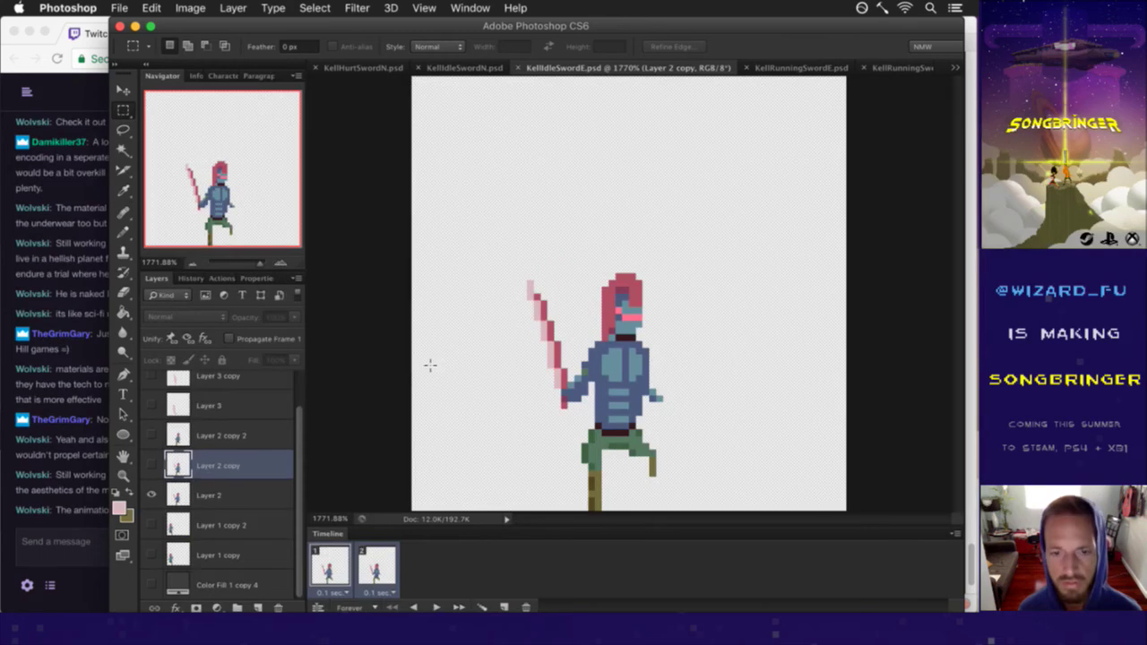
Step: Render all frames to the Shadow folder as a 64 x 64 PNG image sequence named KellIdleSwordE.png at 10 fps
key("super+shift+alt+r")
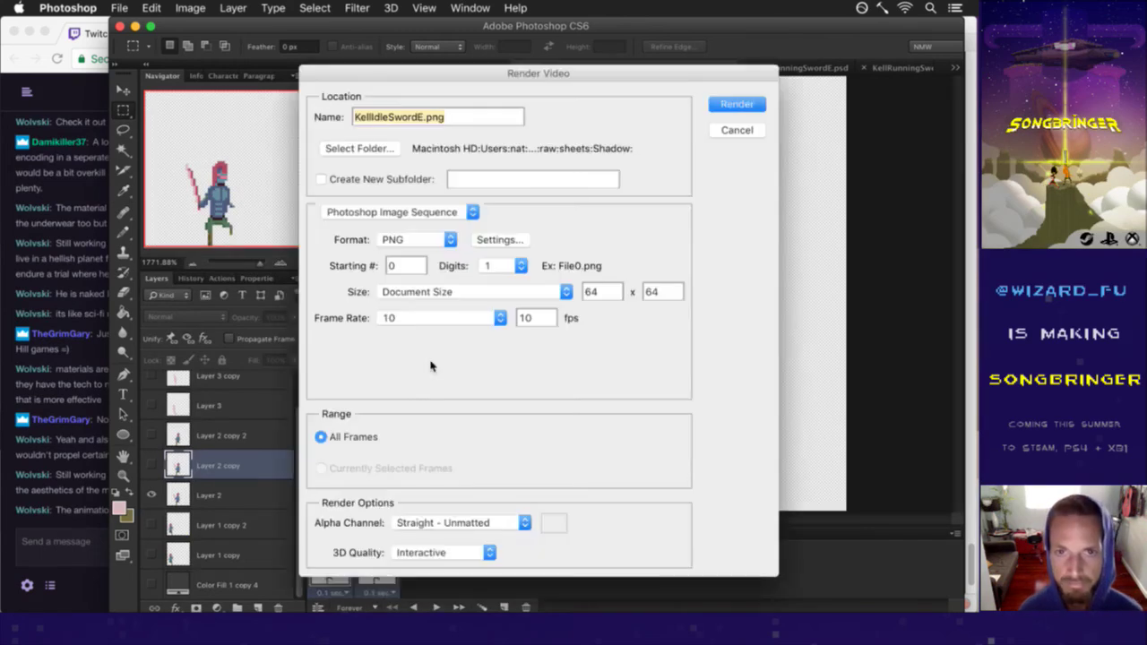
key("Return")
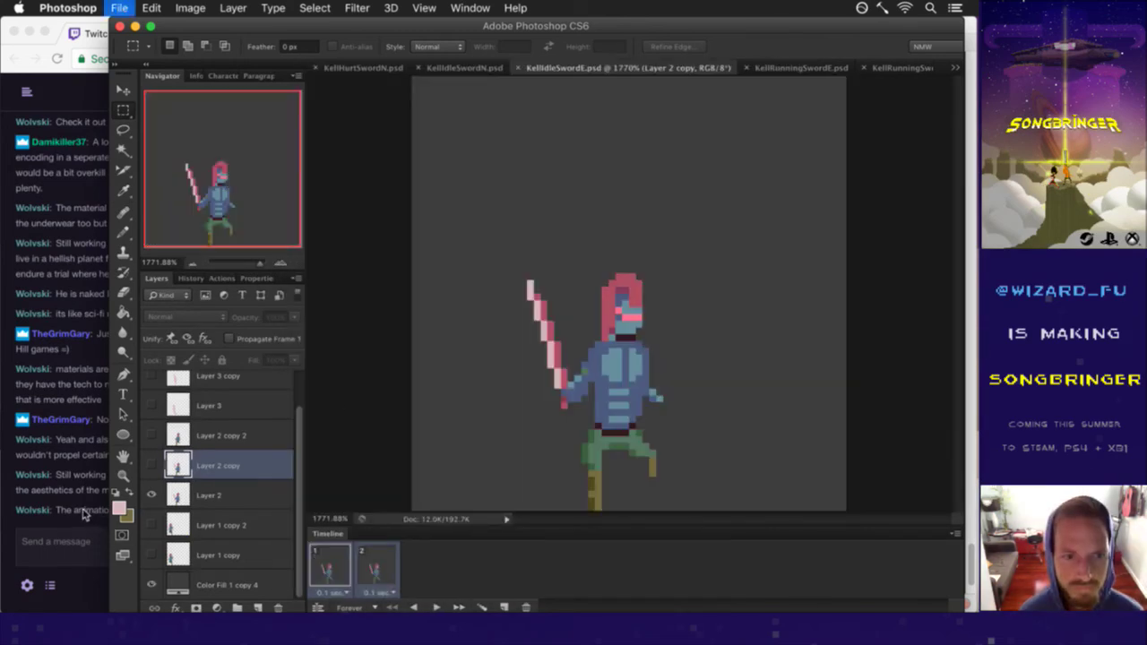
Step: Switch to the Twitch chat in Chrome to read the latest message about the animation, then return to Photoshop
left_click(85, 514)
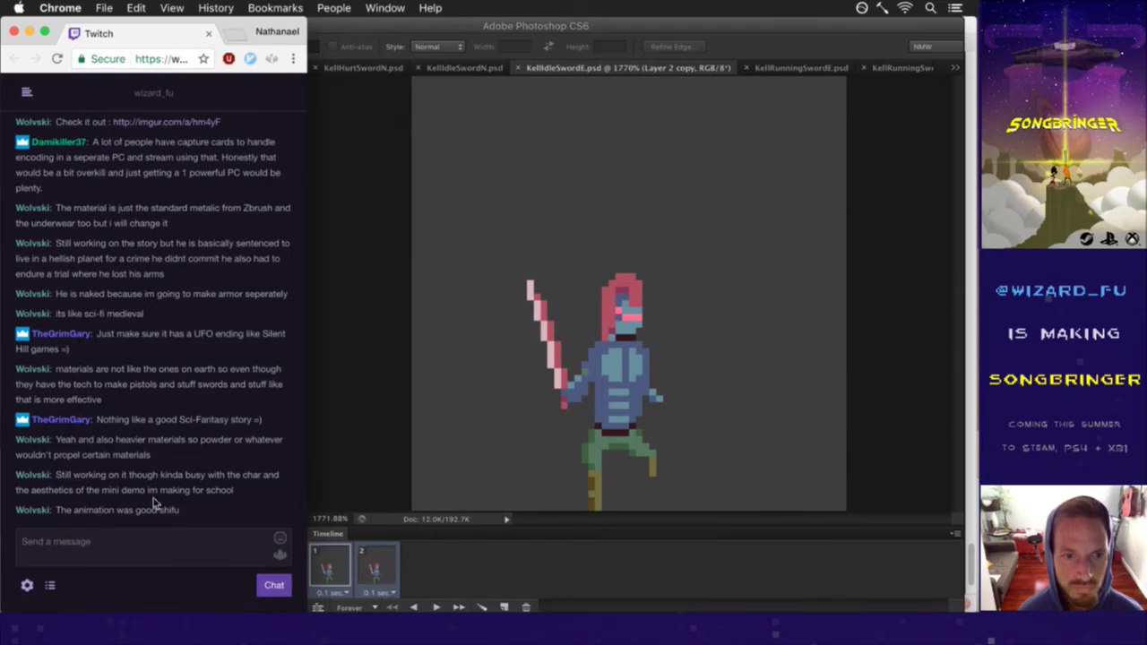
left_click_drag(159, 511, 79, 513)
left_click(90, 513)
double_click(90, 513)
left_click(120, 512)
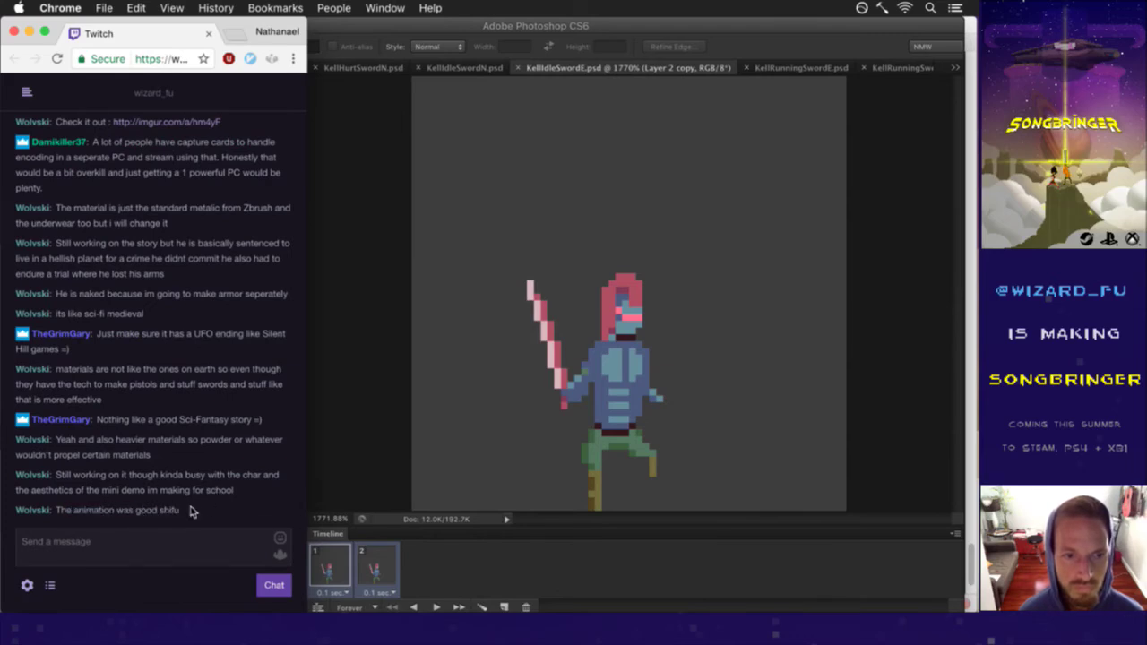
left_click(356, 463)
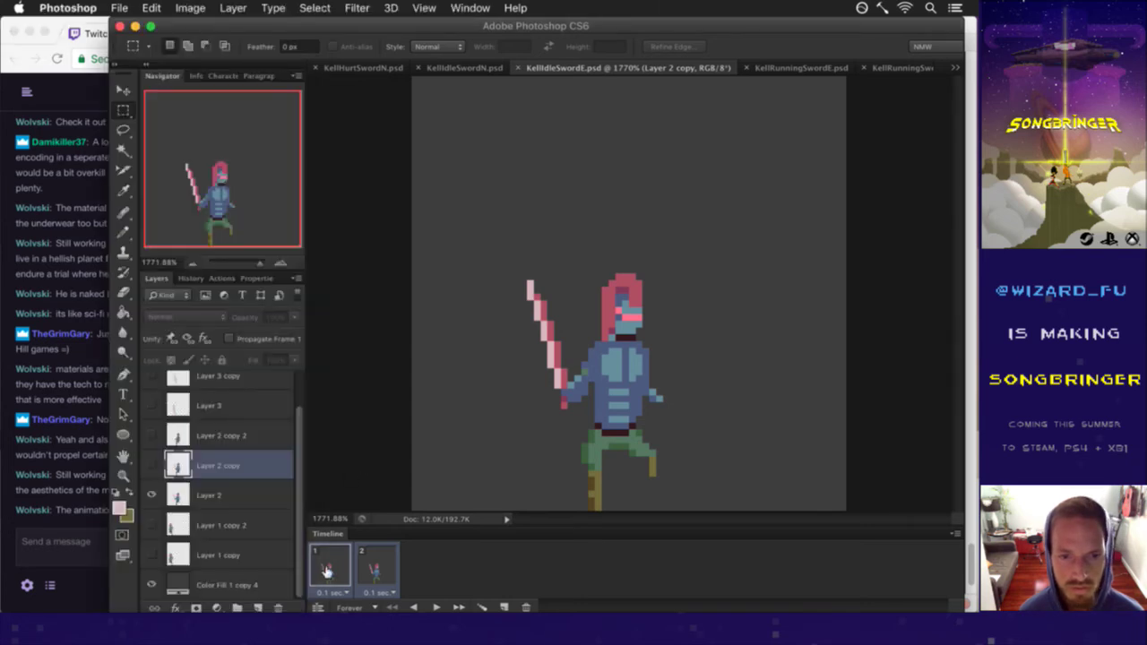
Step: Compare frames 1 and 2 of the idle animation, ending on frame 1, and save KellIdleSwordE.psd
left_click(376, 566)
left_click(338, 567)
left_click(378, 563)
left_click(341, 551)
key("super+s")
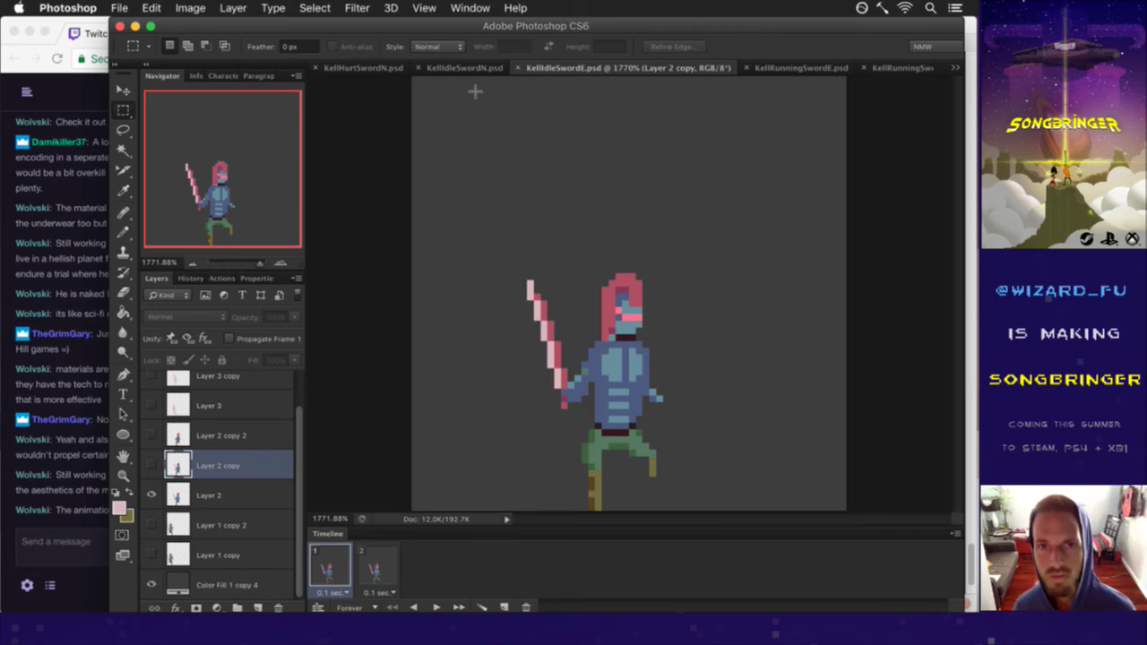
Step: Bring up the KellSword0E.psd document and clear the selection around the pink-haired character
left_click(954, 68)
left_click(953, 141)
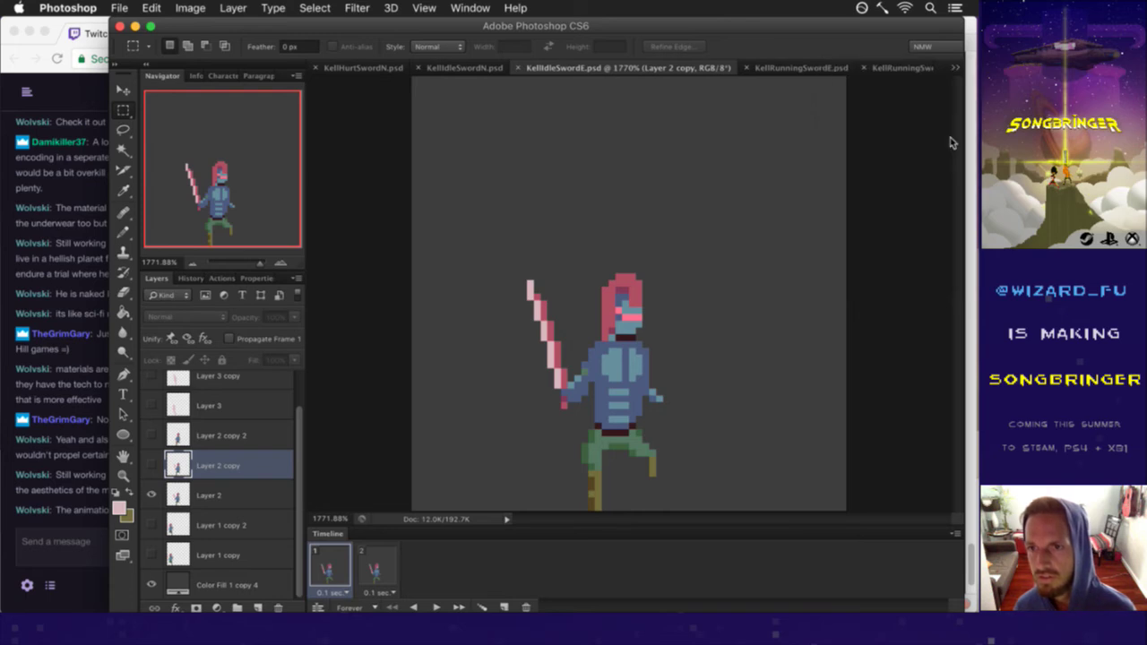
left_click(957, 69)
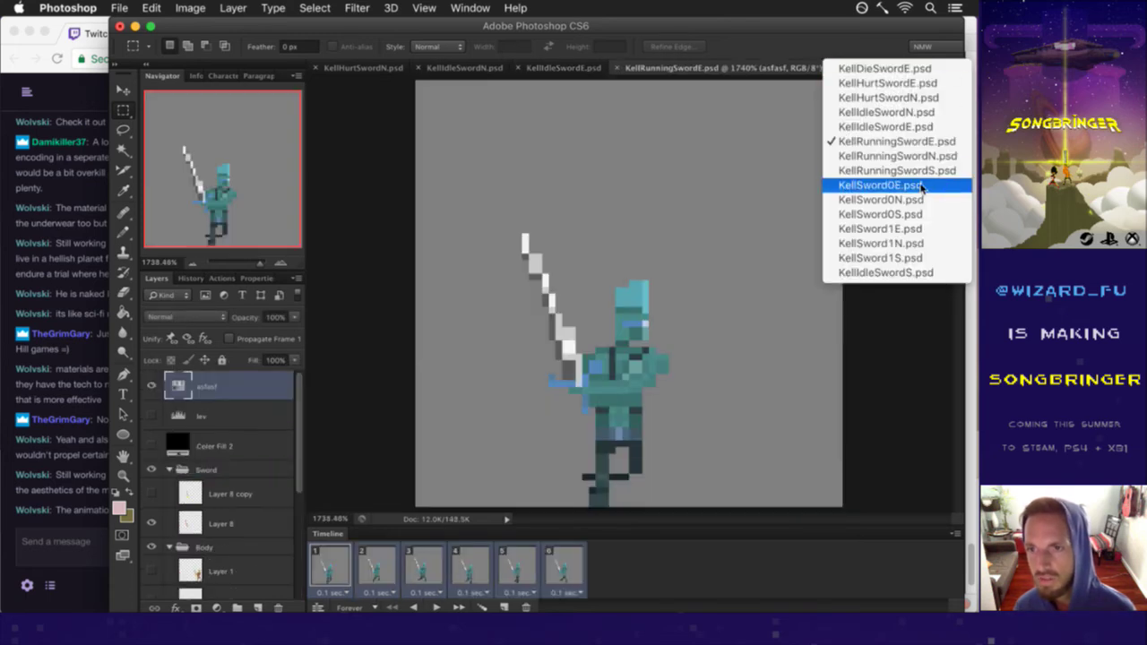
left_click(924, 185)
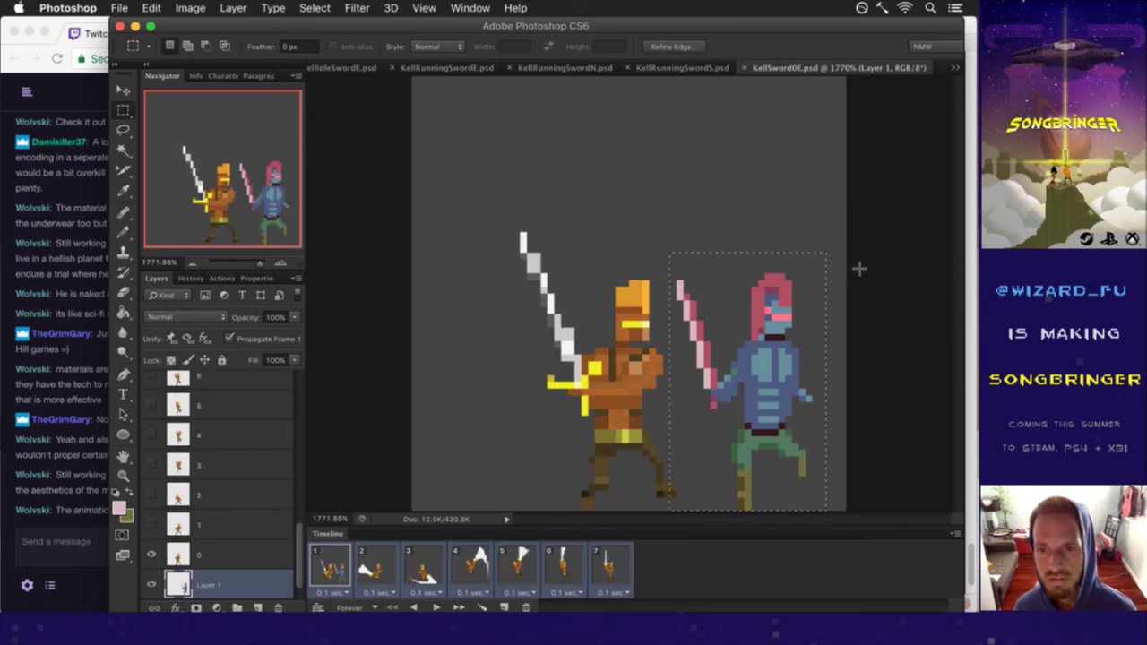
left_click(861, 268)
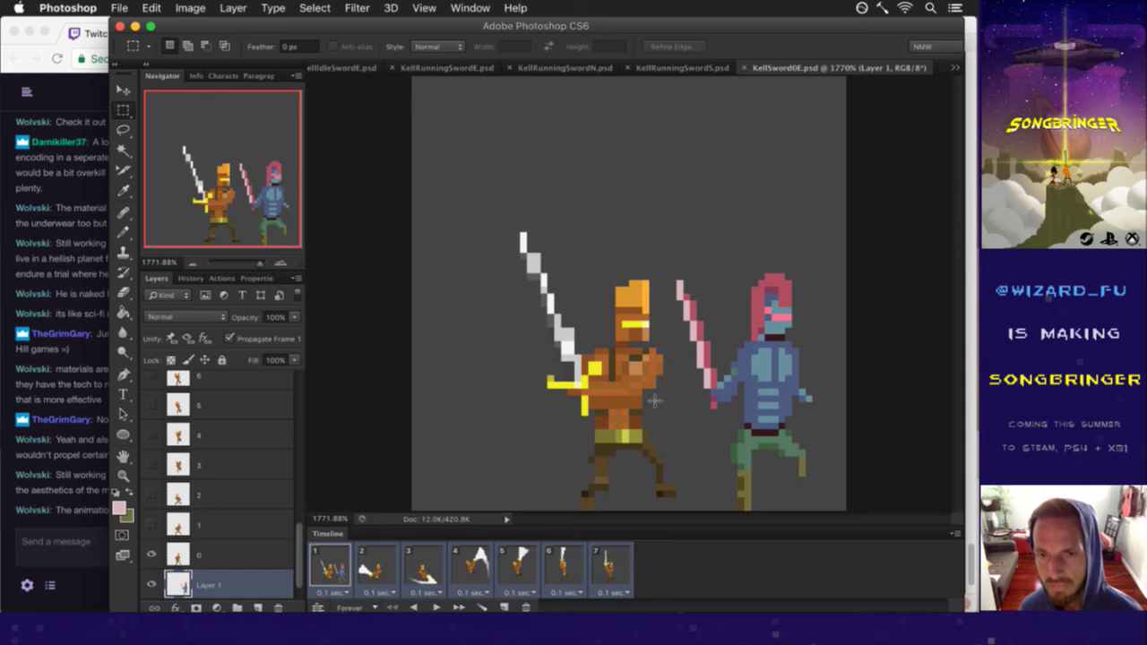
Step: Select the pink-haired character's upper body and sword down to the hips and nudge it one pixel up
left_click_drag(668, 253, 821, 446)
key("v")
key("Up")
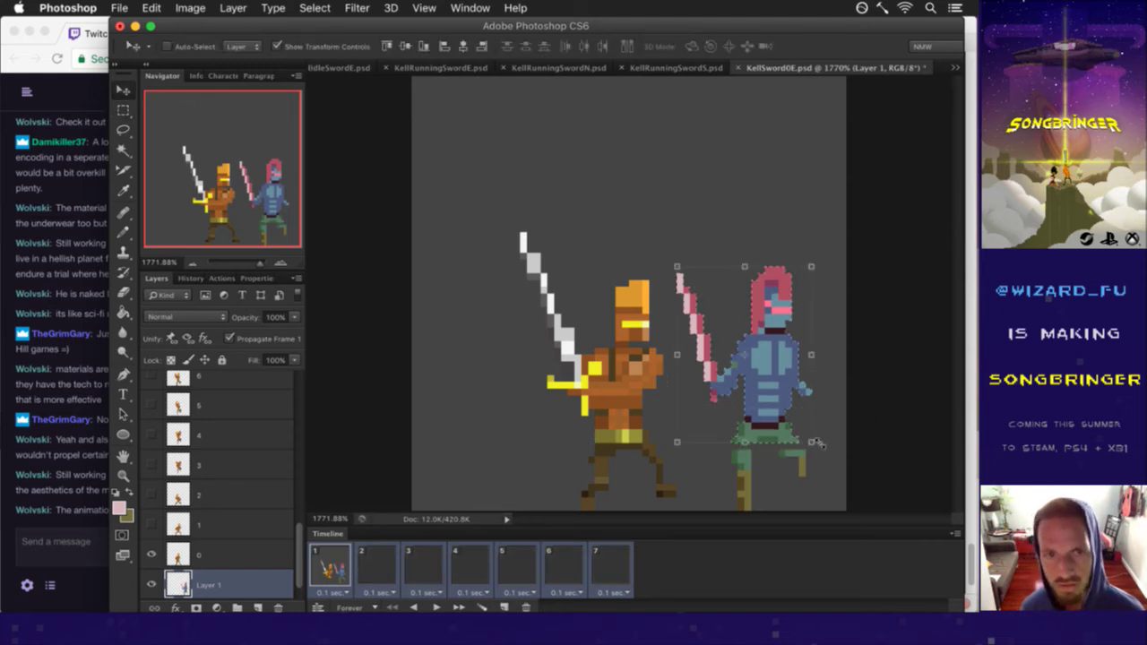
key("ctrl+d")
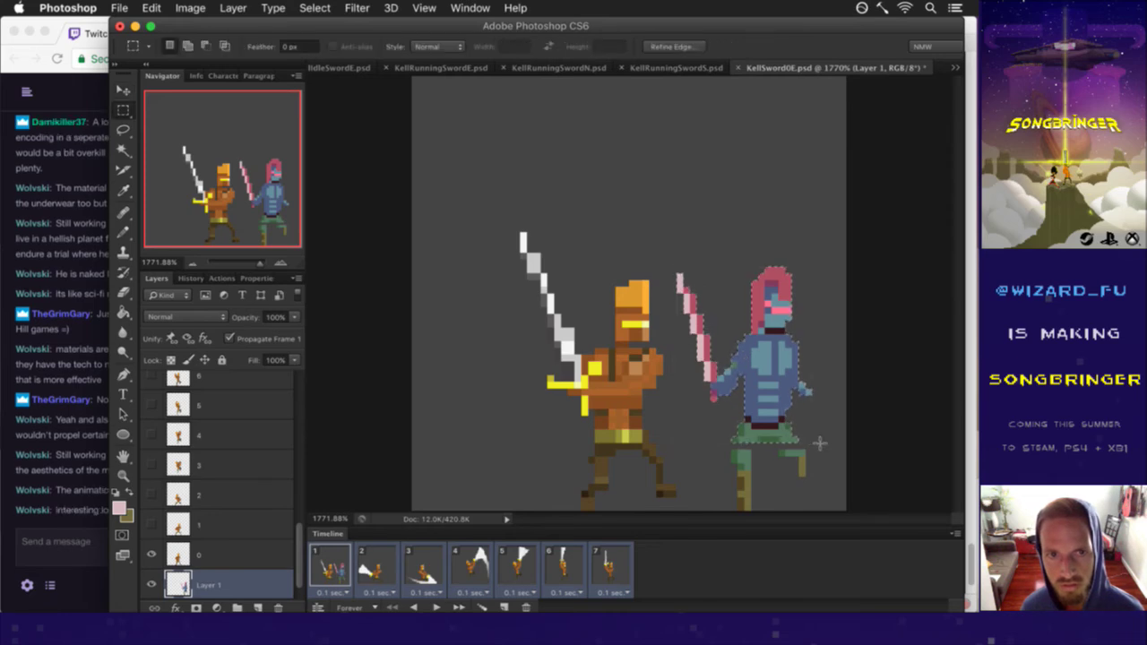
Step: Retouch the pink-haired character's thighs with the Pencil tool, using green shades sampled from the trousers to fill the gap below the hips
key("i")
left_click(763, 459)
key("b")
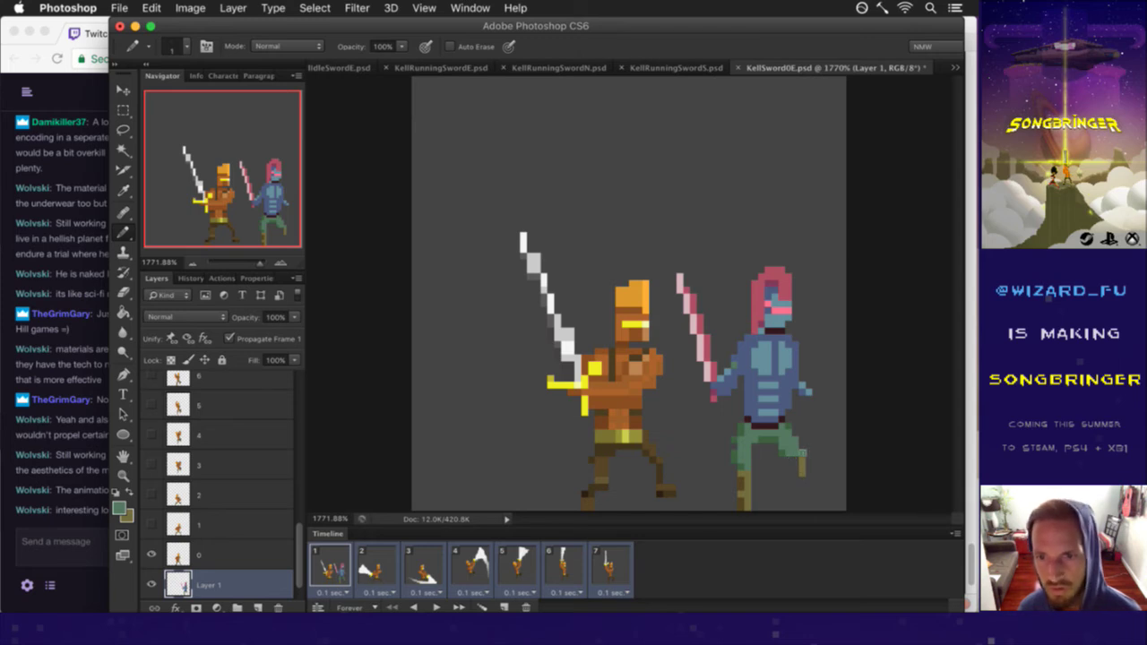
left_click(783, 461, "alt")
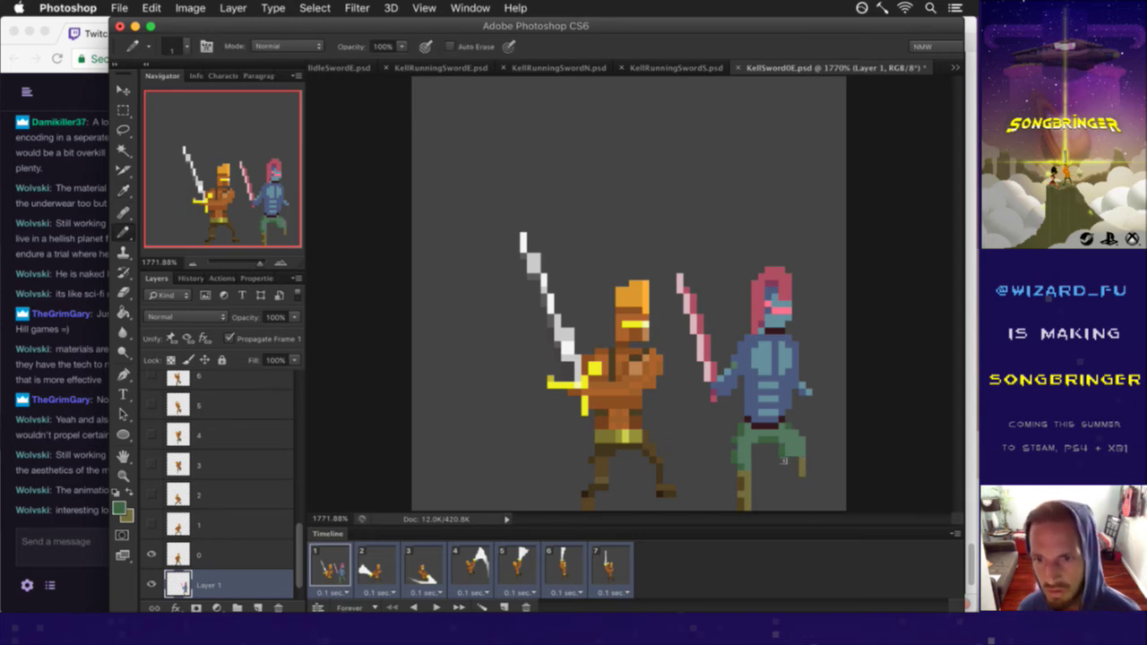
key("e")
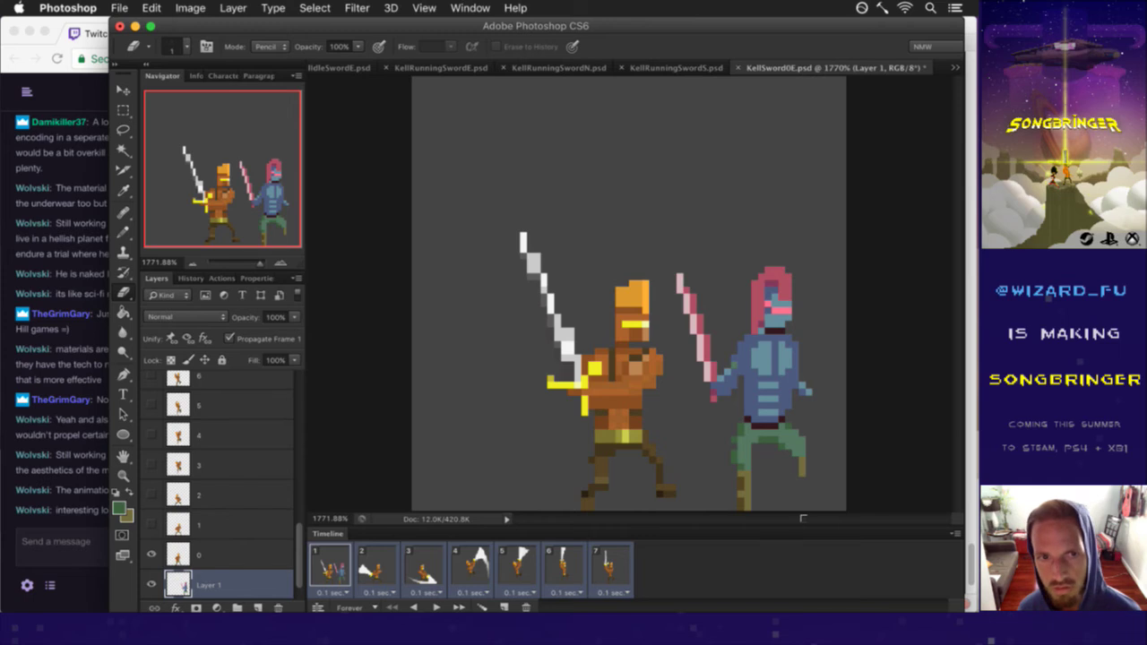
key("b")
left_click(765, 441, "alt")
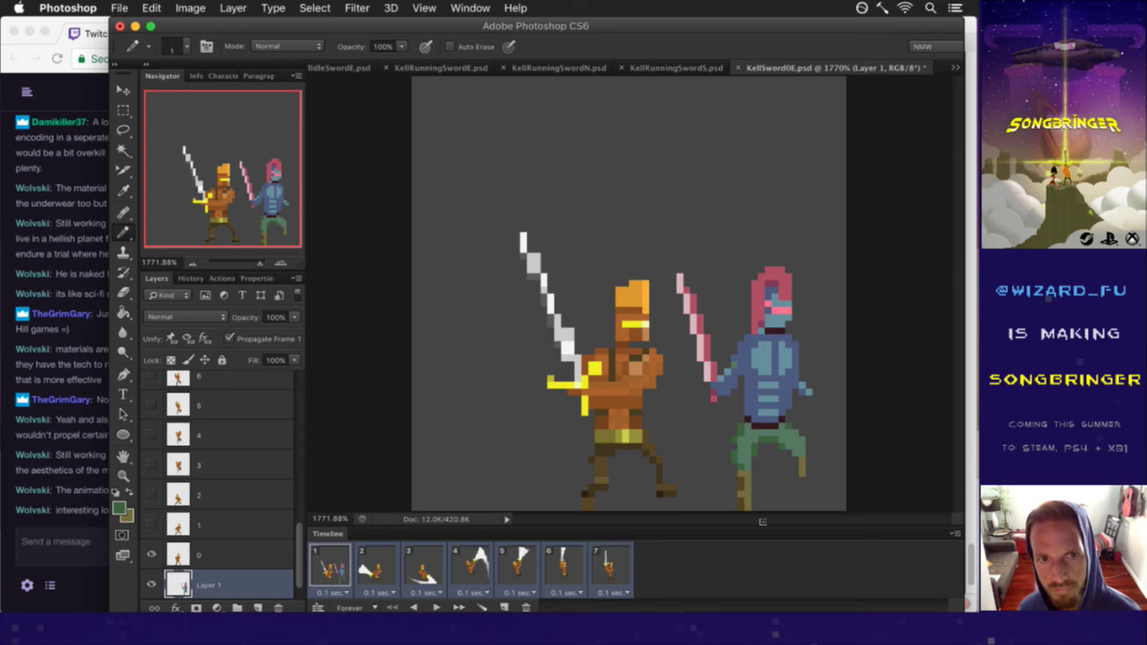
Step: Shift the pink-haired character's rear lower leg one pixel left, clear the selection and save KellSword0E.psd
key("v")
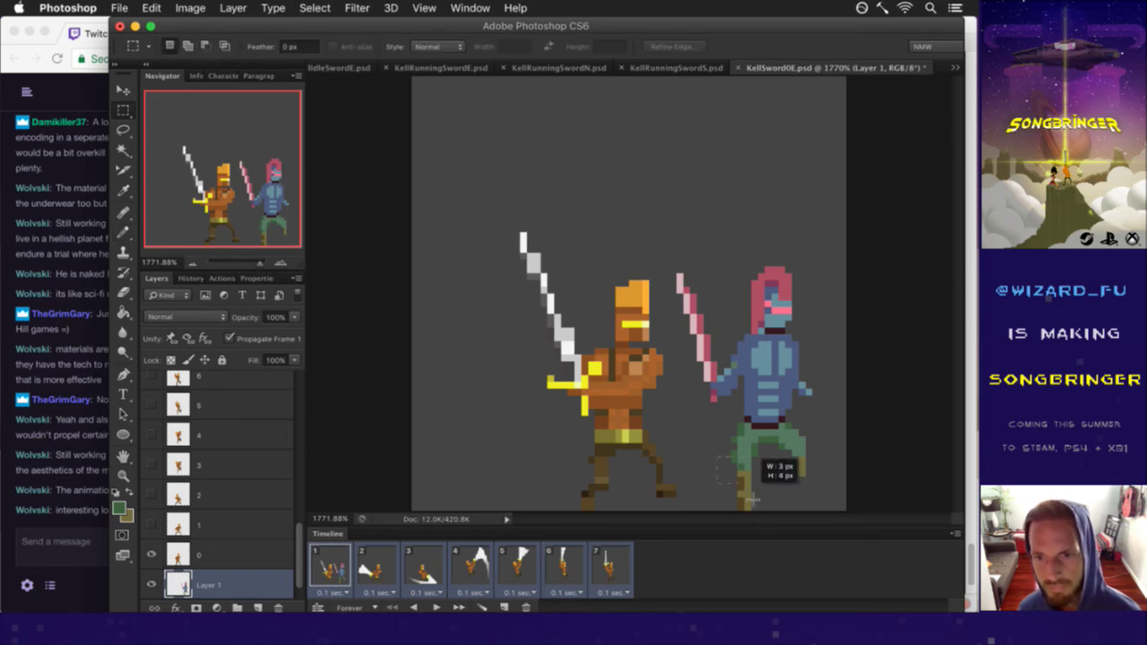
key("Up")
key("Left")
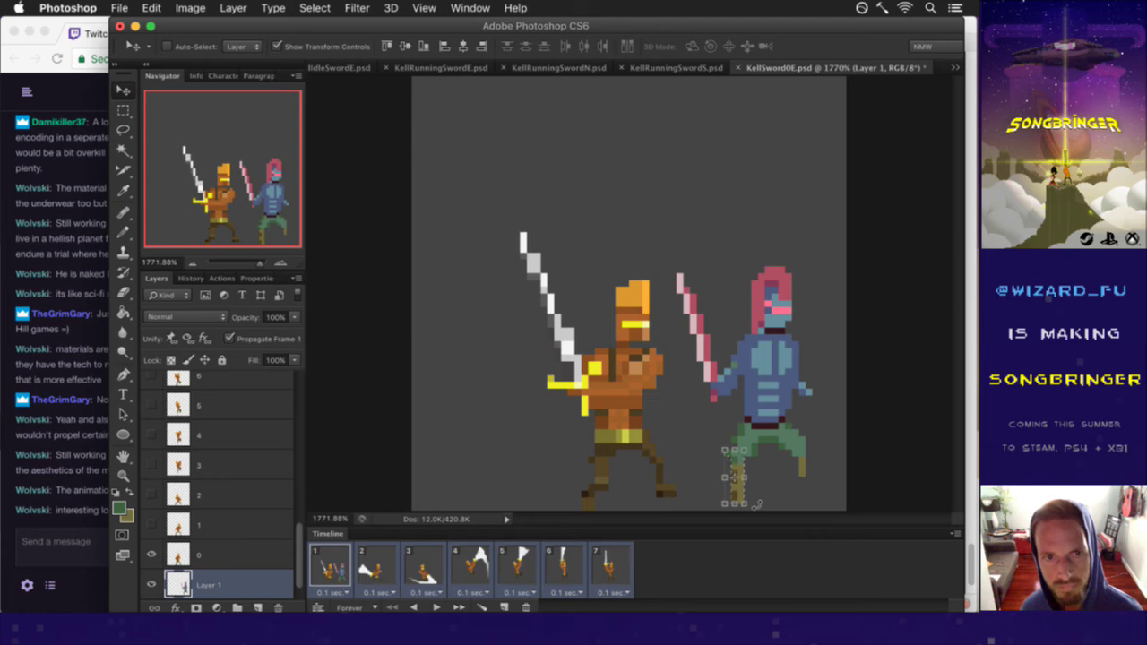
key("Right")
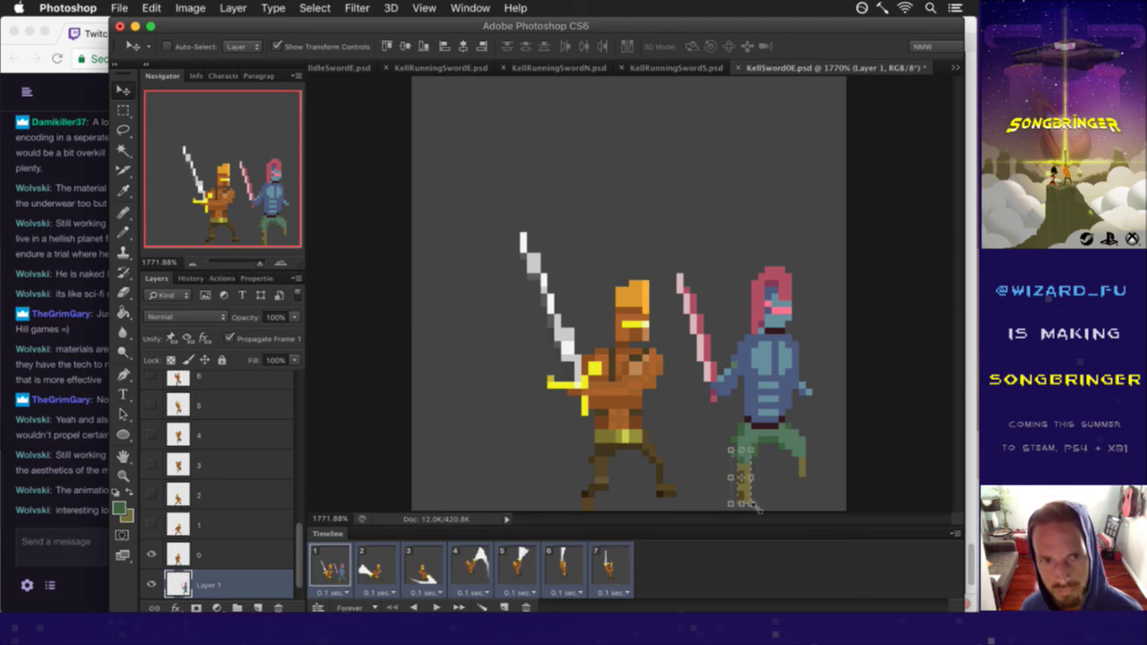
key("Left")
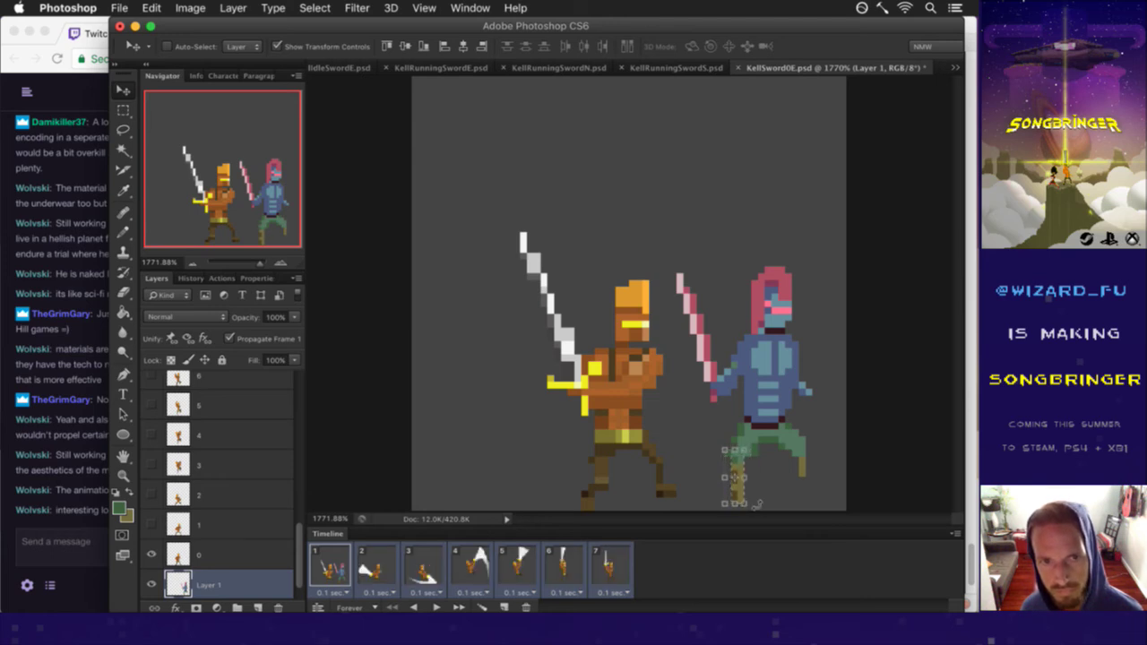
key("ctrl+d")
key("m")
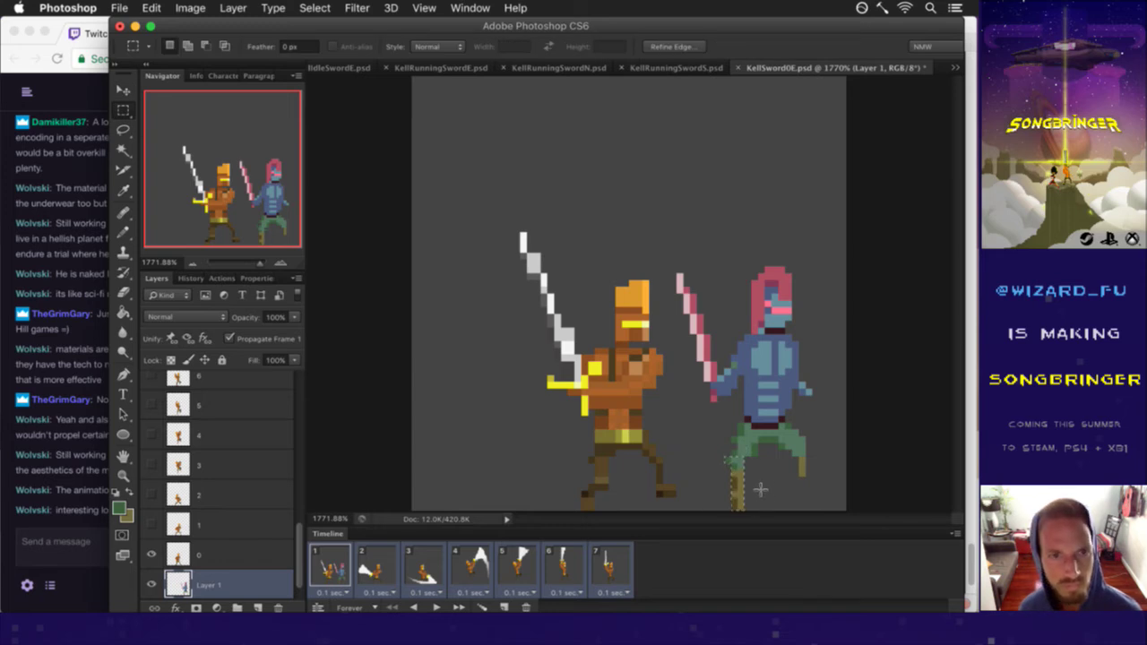
key("super+s")
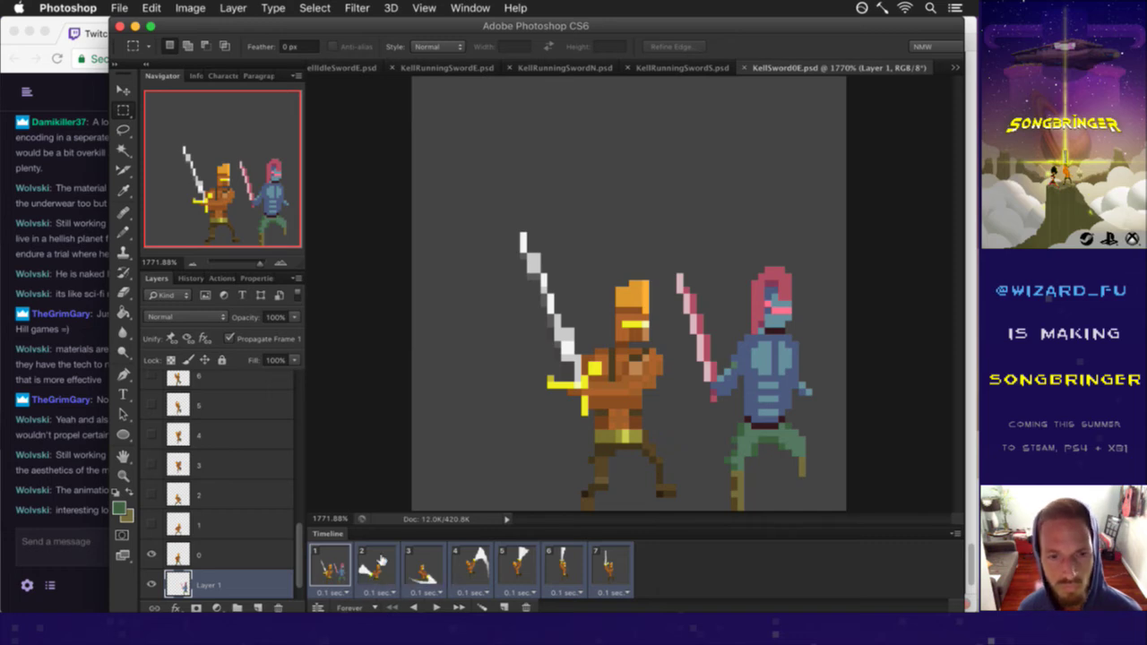
Step: Go to frame 2, view the tumblr GIF link from the Twitch chat in an enlarged new Chrome window, close it and return to Photoshop
left_click(380, 560)
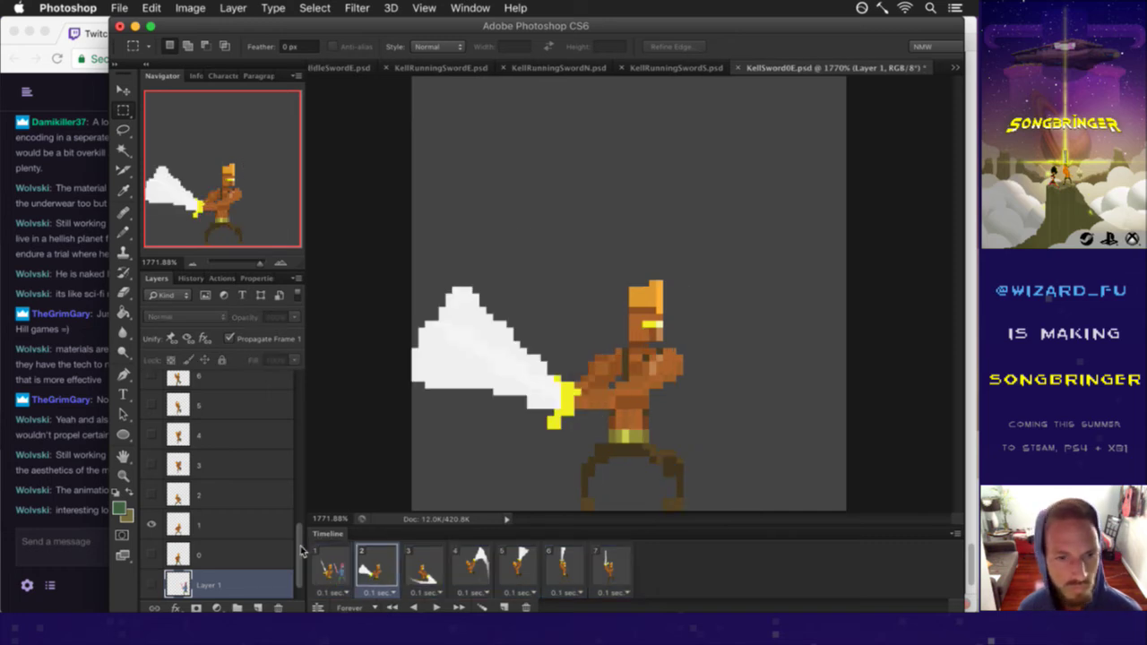
scroll(300, 574, "down", 1)
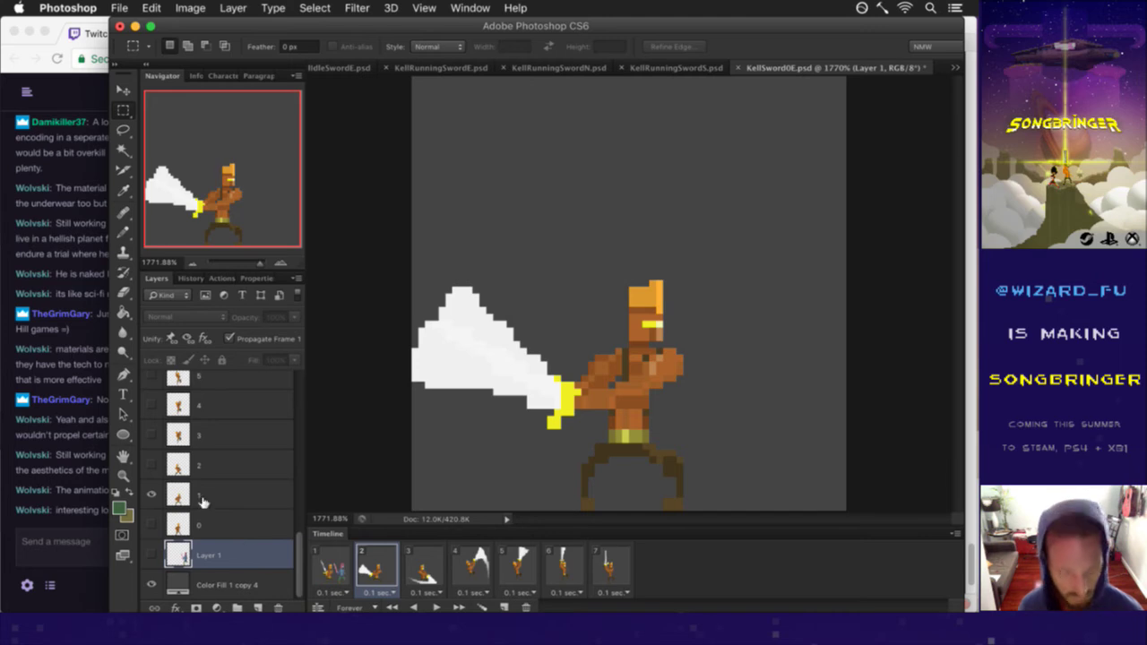
left_click(87, 516)
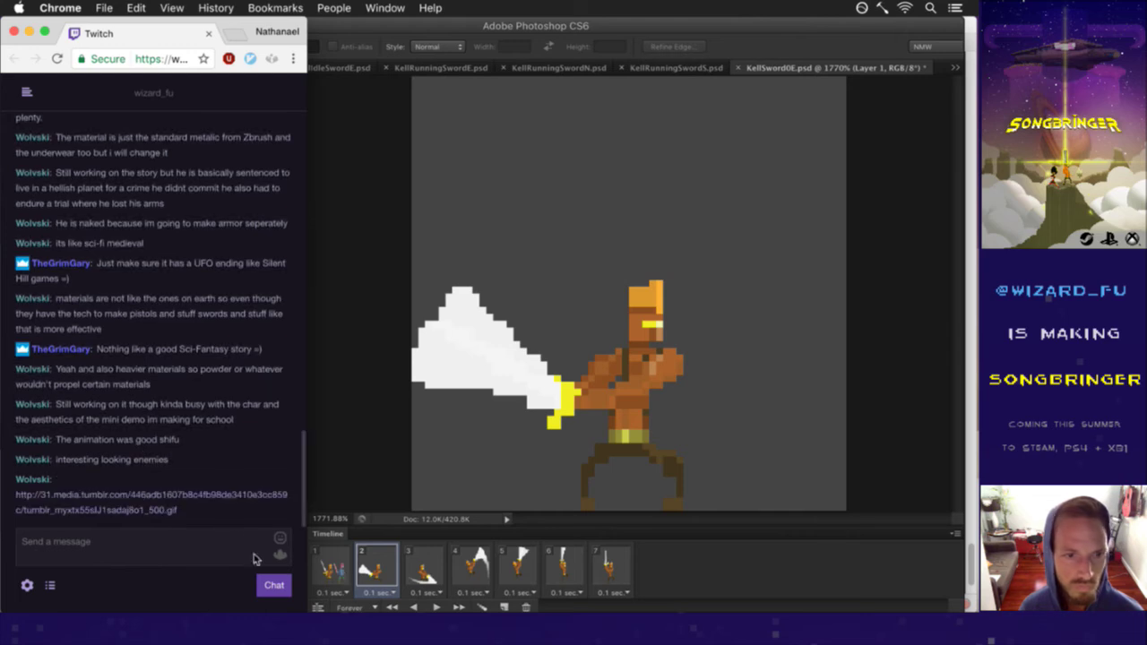
right_click(189, 499)
left_click(258, 434)
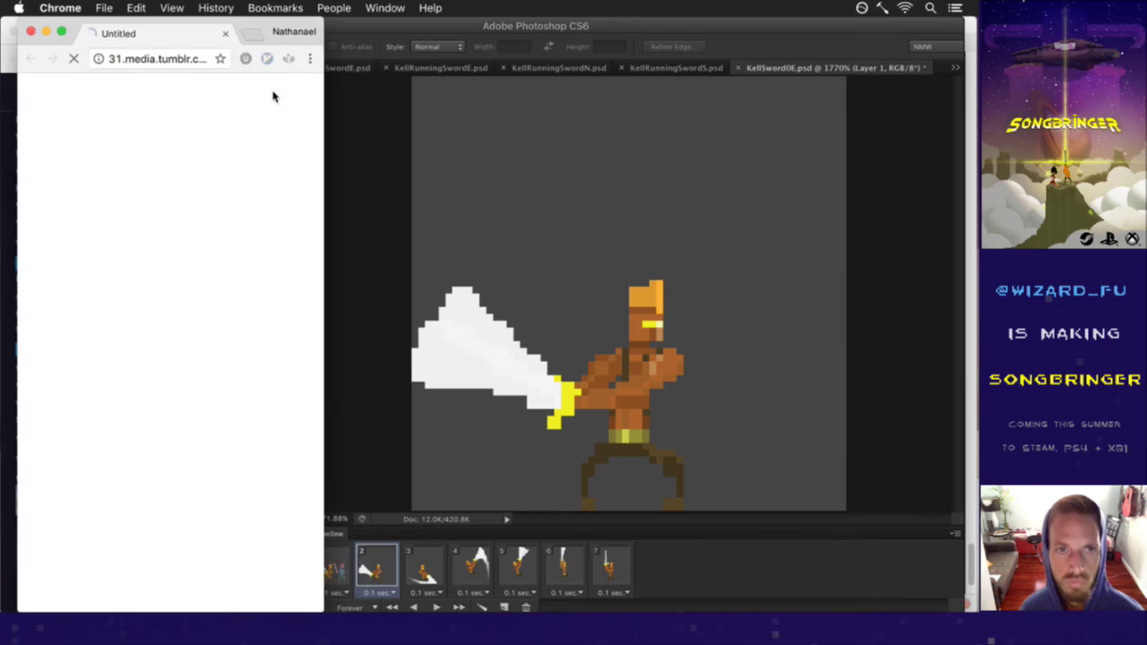
left_click_drag(152, 33, 432, 34)
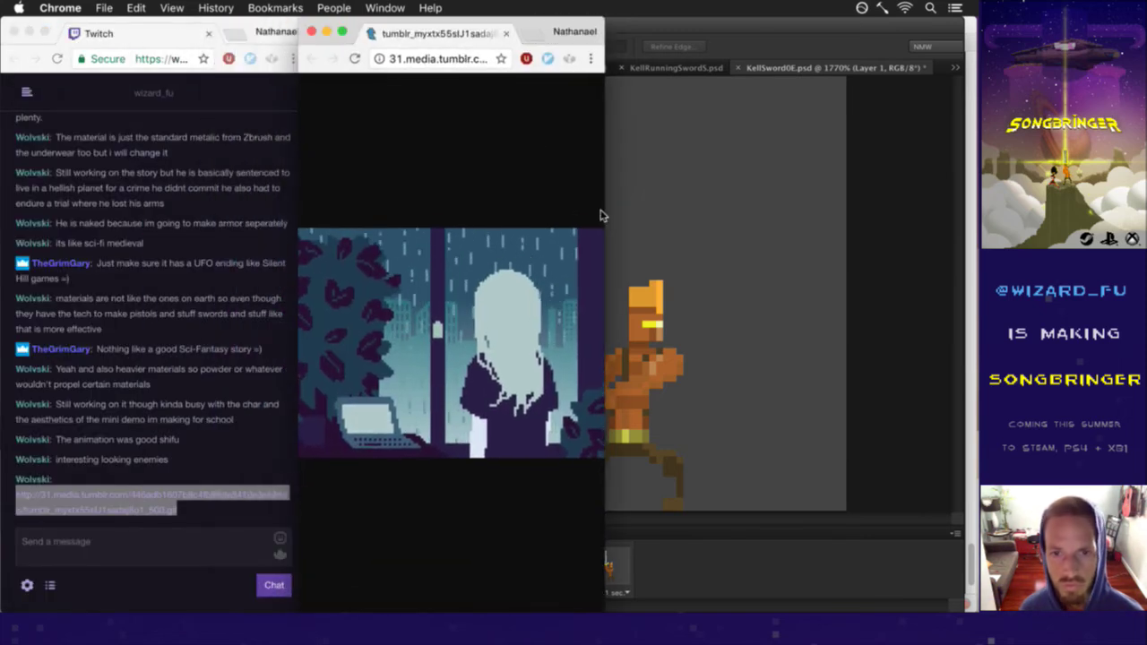
left_click_drag(606, 213, 855, 233)
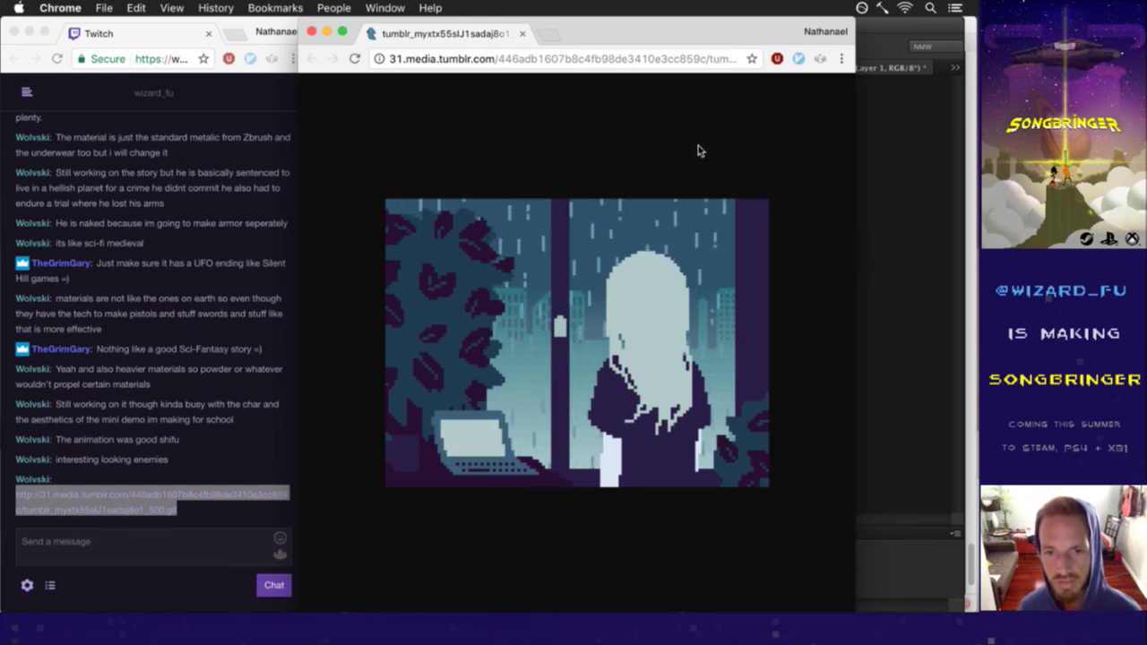
left_click(312, 33)
left_click(395, 292)
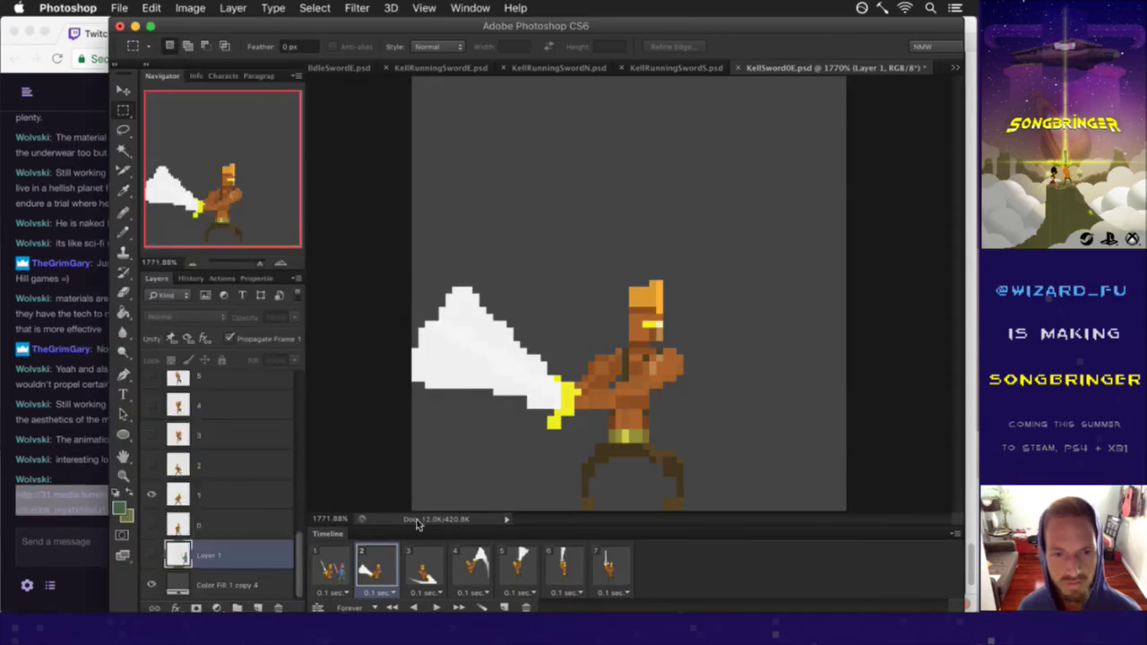
Step: Check frame 1, return to frame 2, duplicate Layer 1 to just beneath layer 1 and make the copy visible
left_click(336, 574)
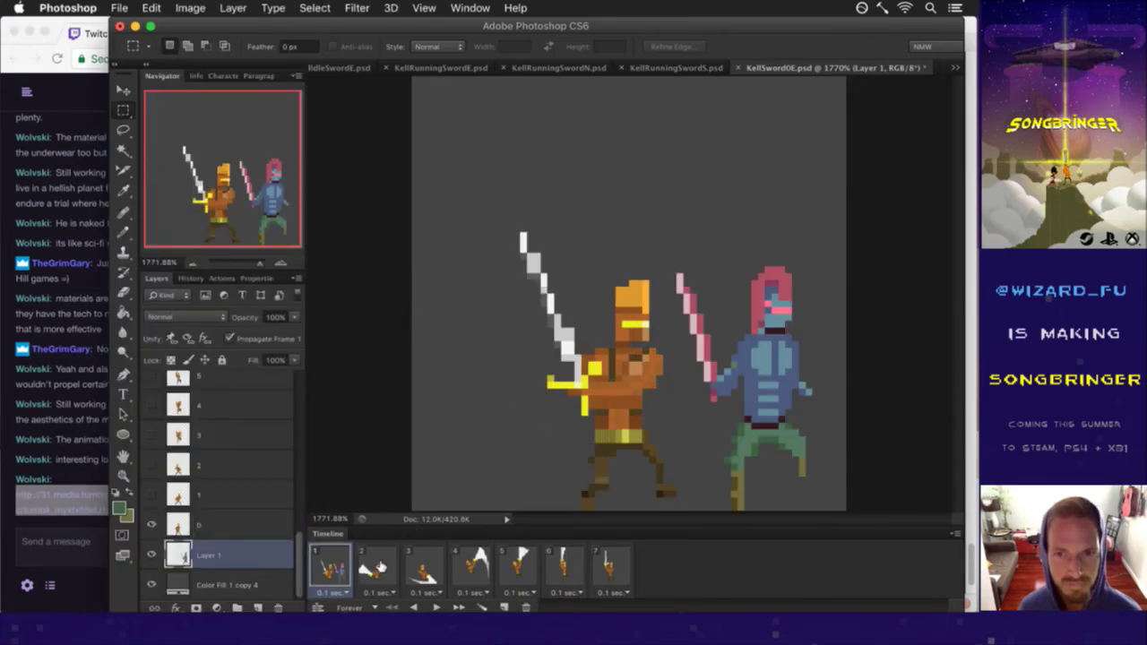
left_click(380, 564)
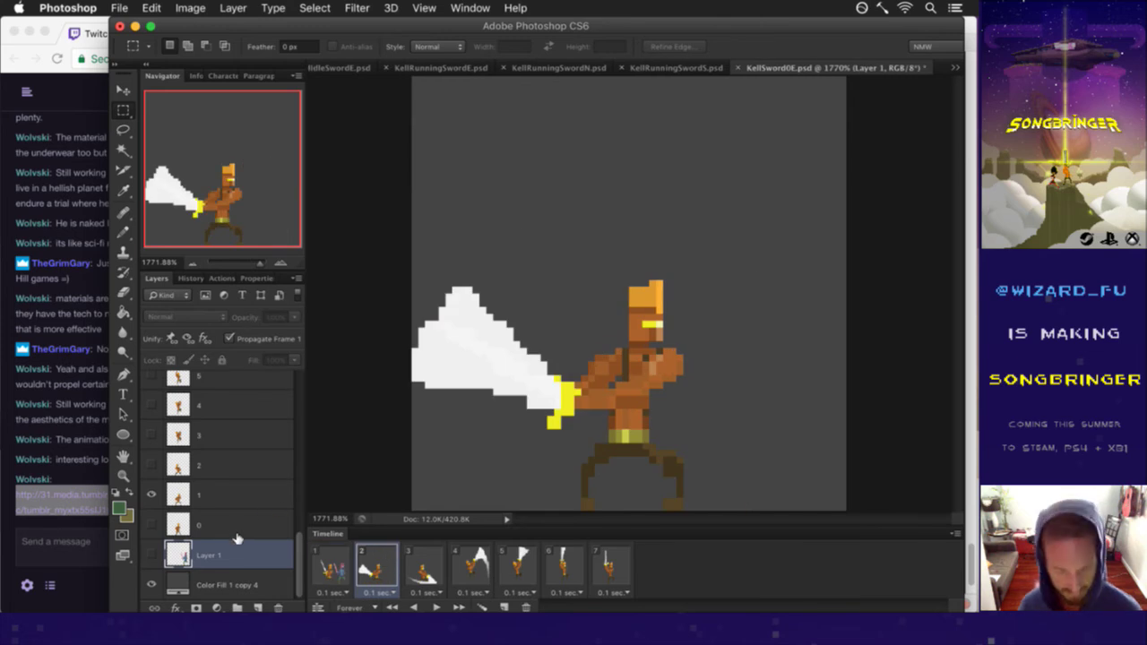
left_click_drag(218, 547, 153, 517)
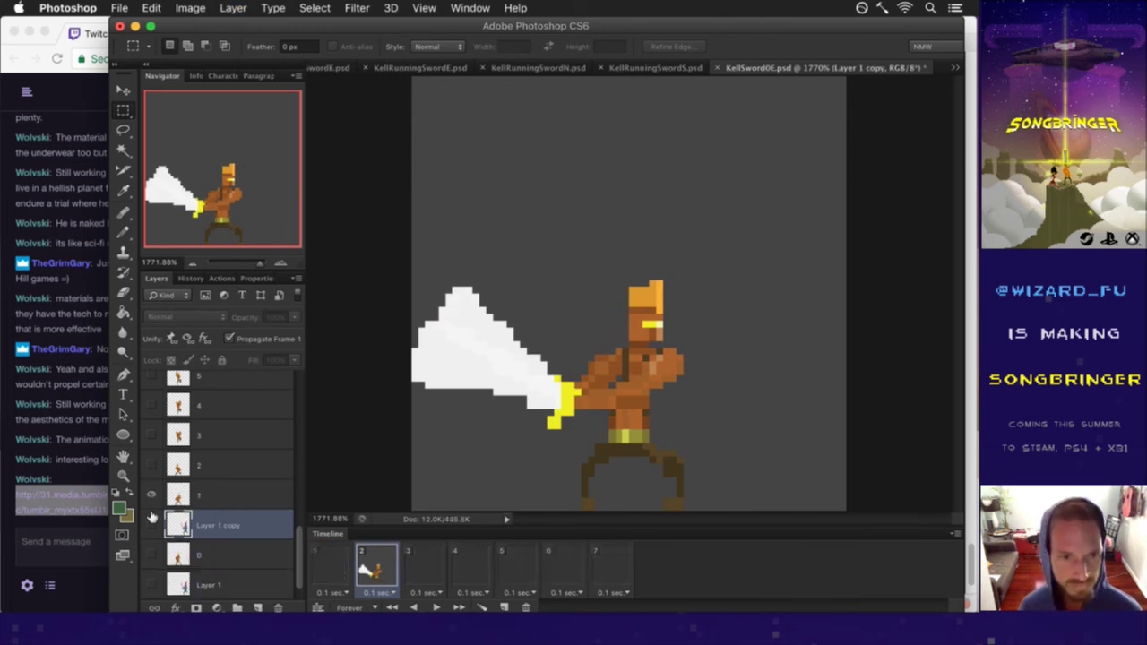
left_click(151, 524)
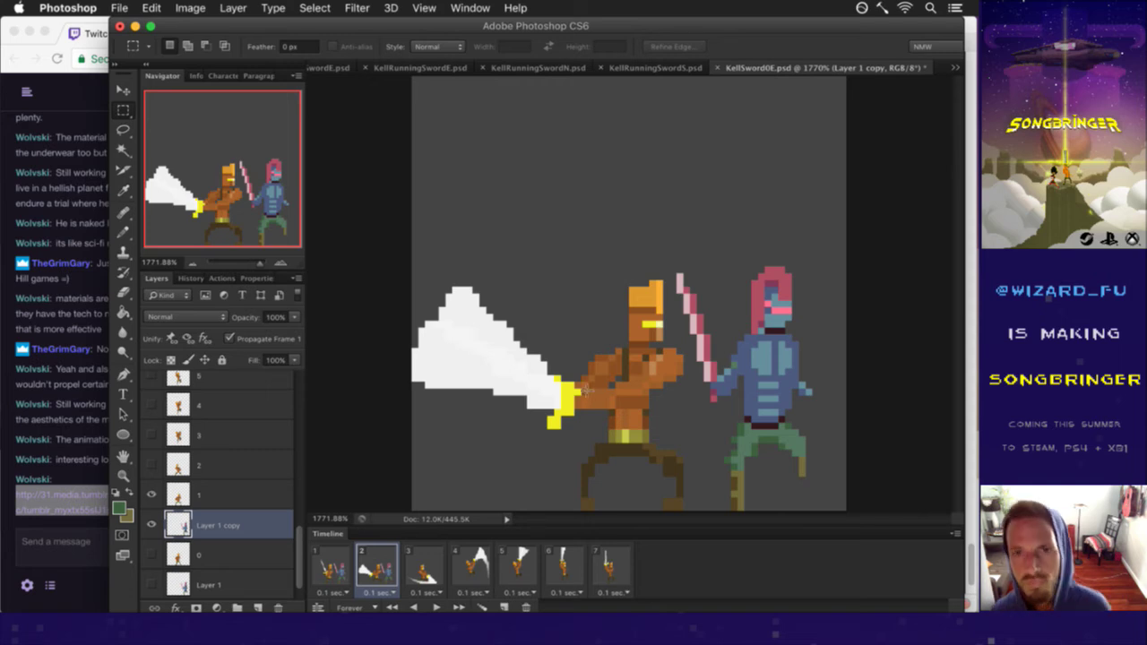
Step: Bring up KellSword1E.psd, hide the lev adjustment layer in all frames and display frame 1
left_click(952, 71)
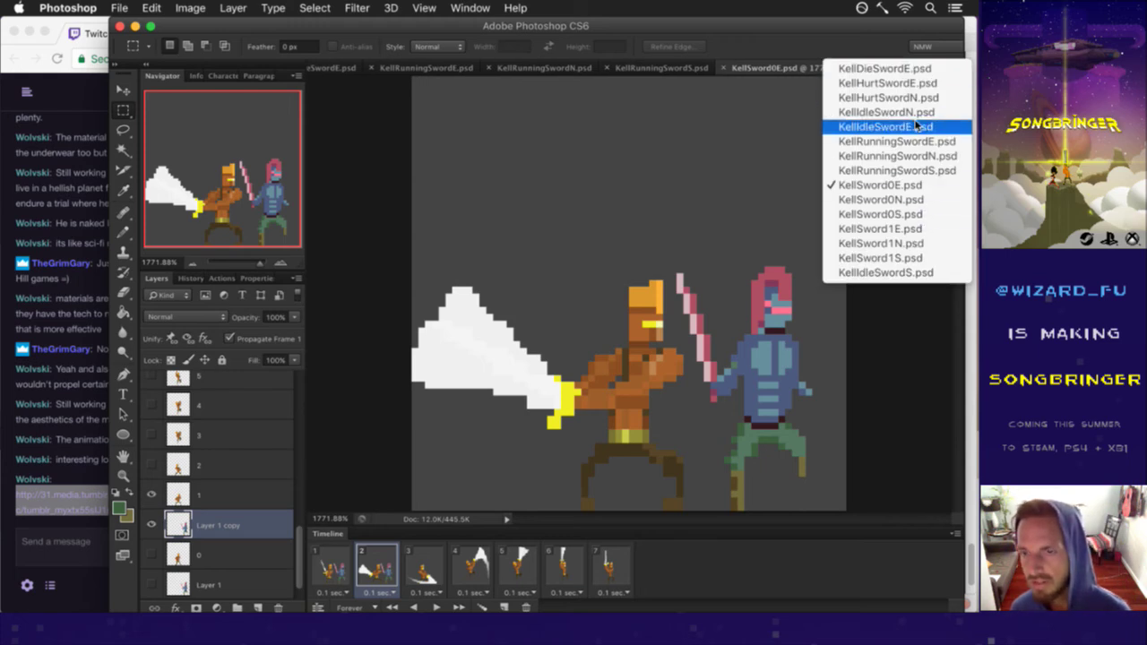
left_click(916, 231)
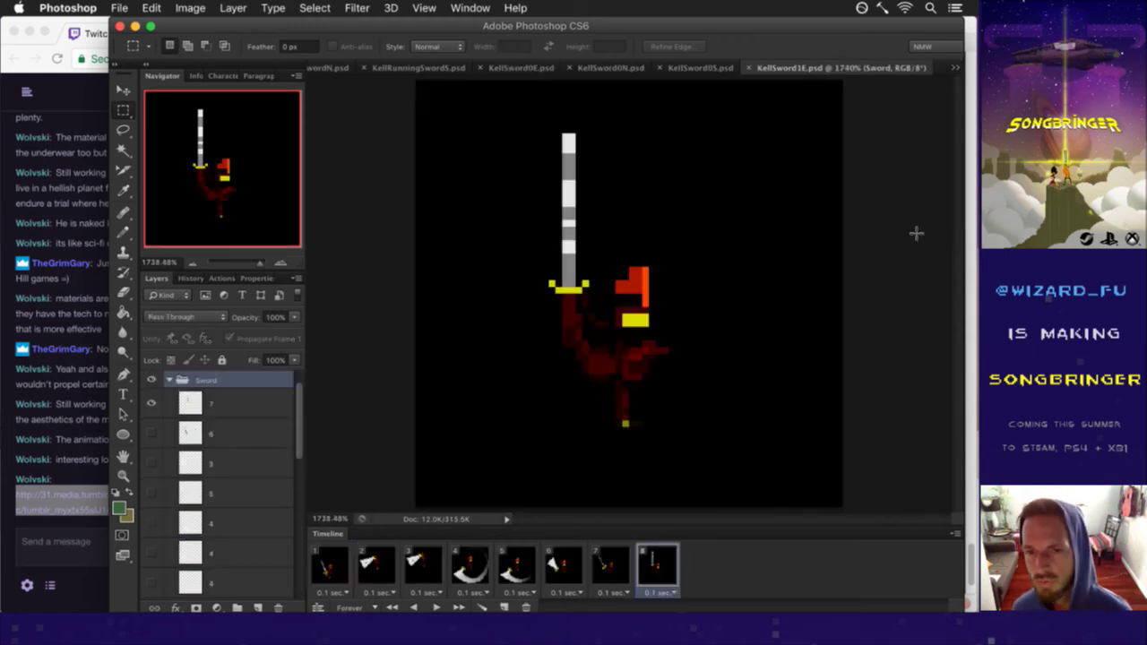
left_click_drag(347, 566, 302, 367)
left_click(152, 385)
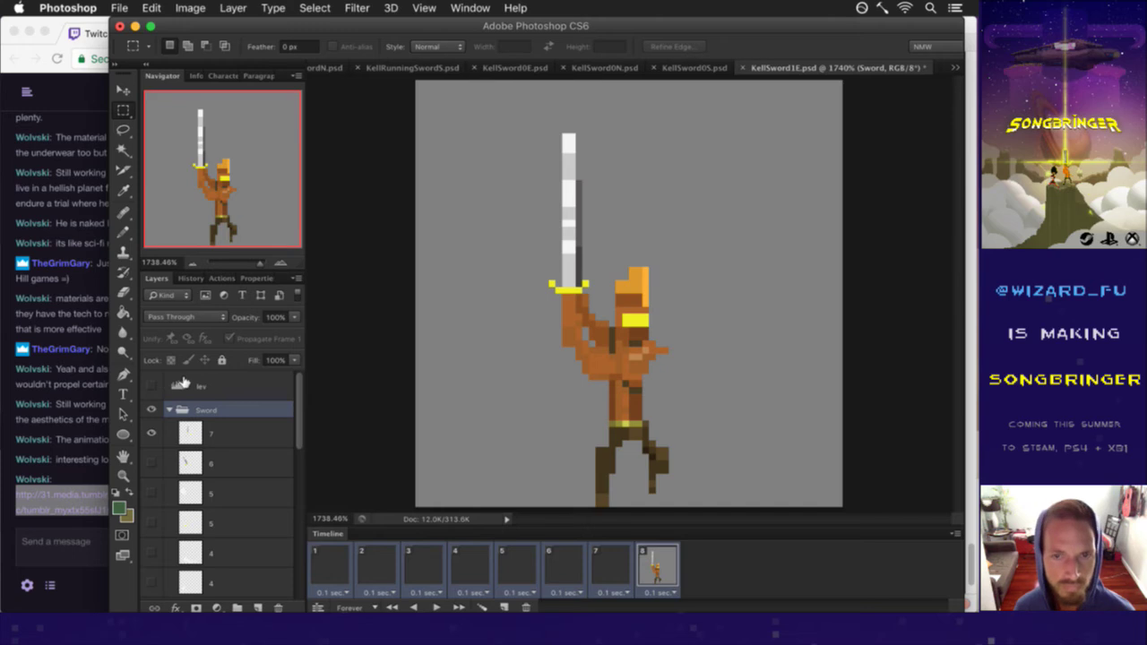
left_click(316, 561)
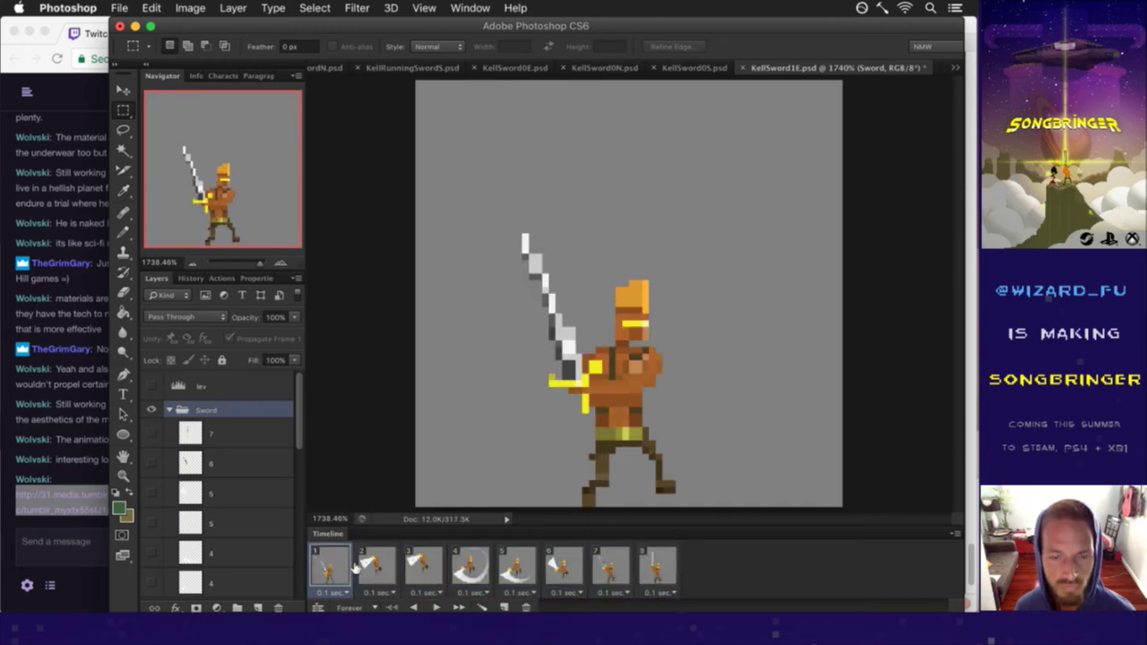
Step: Review all eight frames of KellSword1E.psd, comparing the orange swordsman's poses from the first to the last
left_click(381, 562)
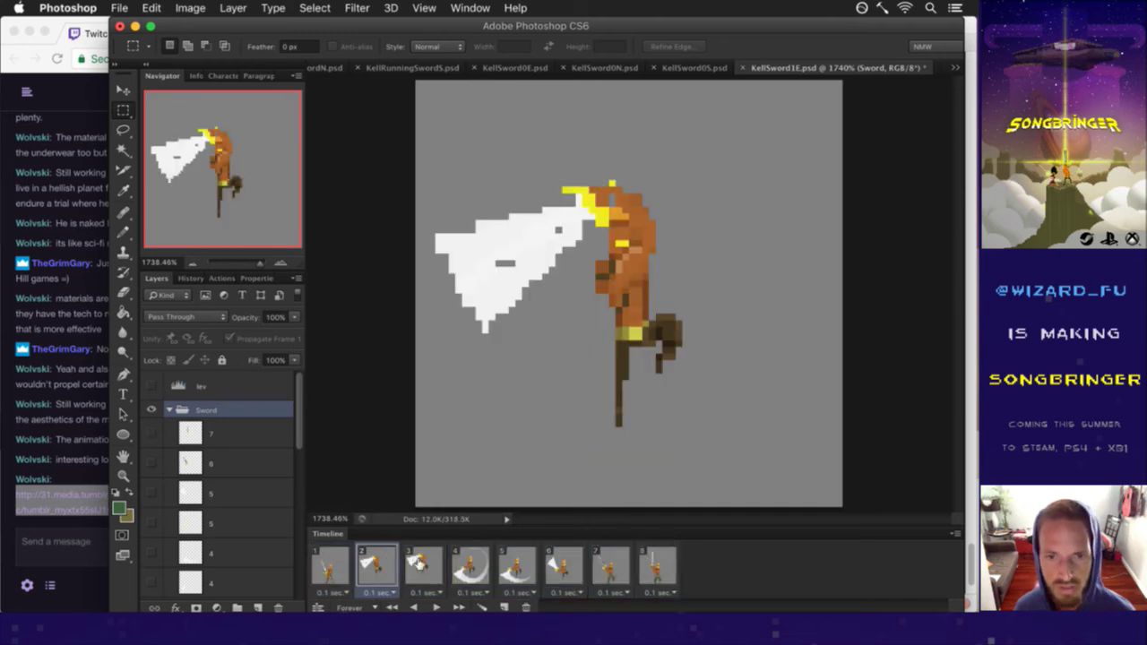
left_click(346, 563)
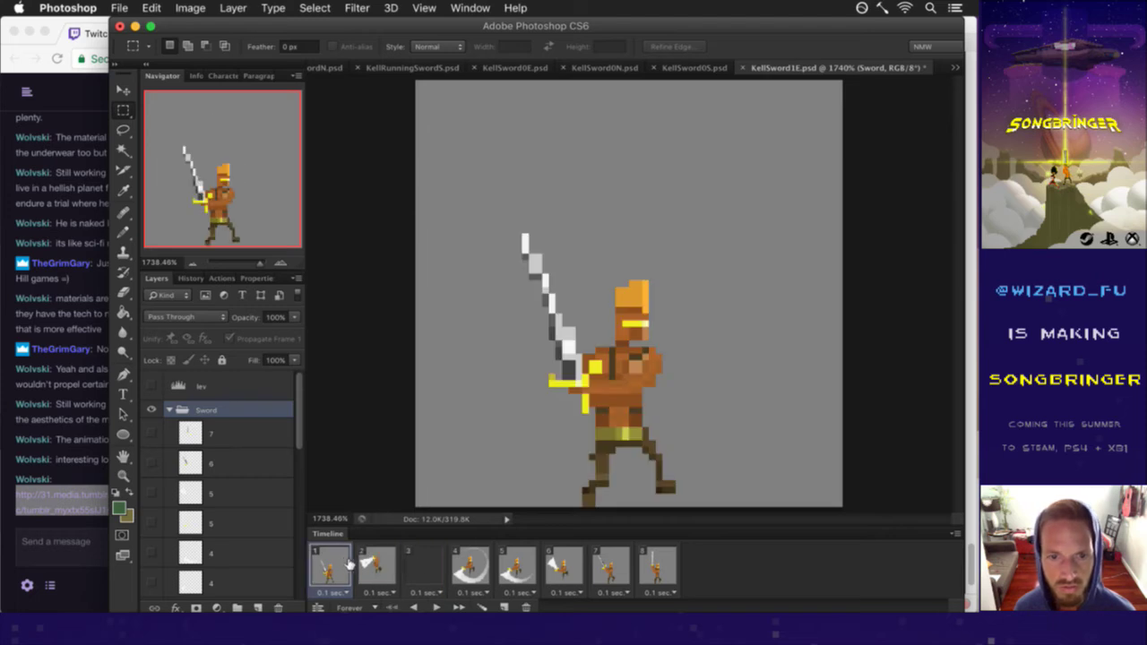
left_click(392, 561)
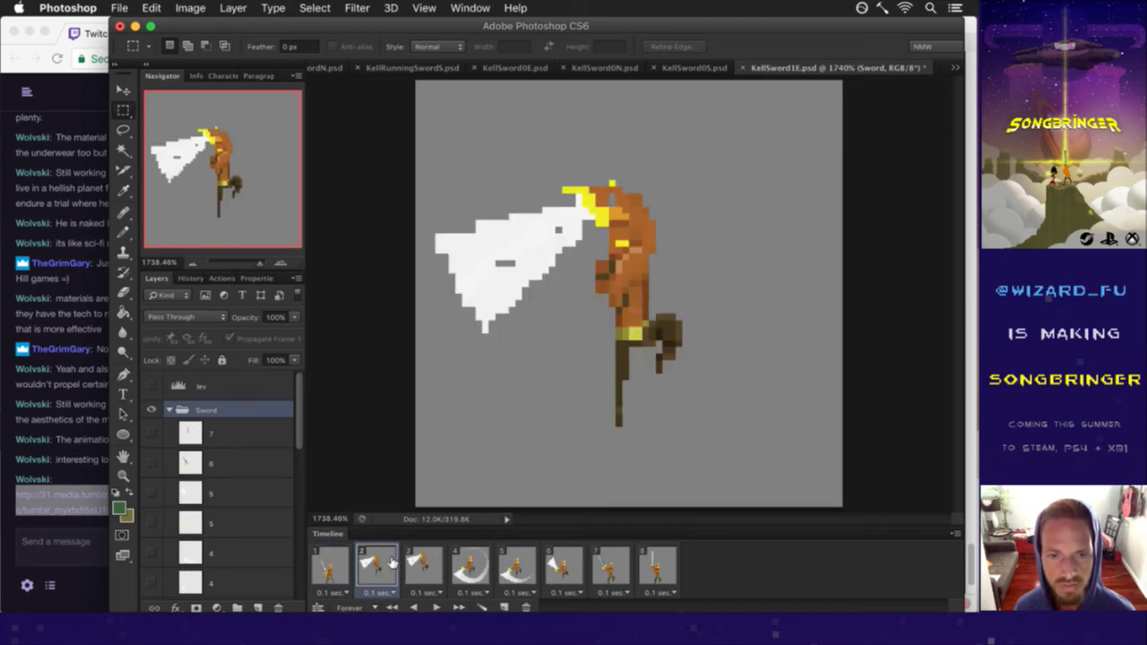
left_click(421, 560)
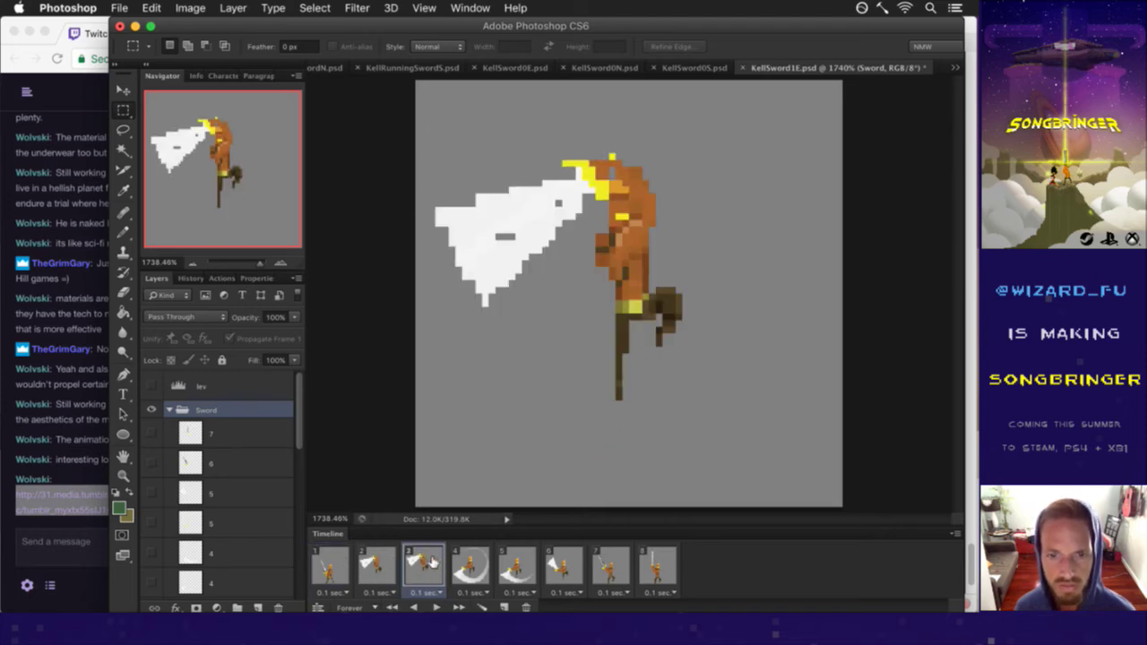
left_click(476, 562)
left_click(520, 563)
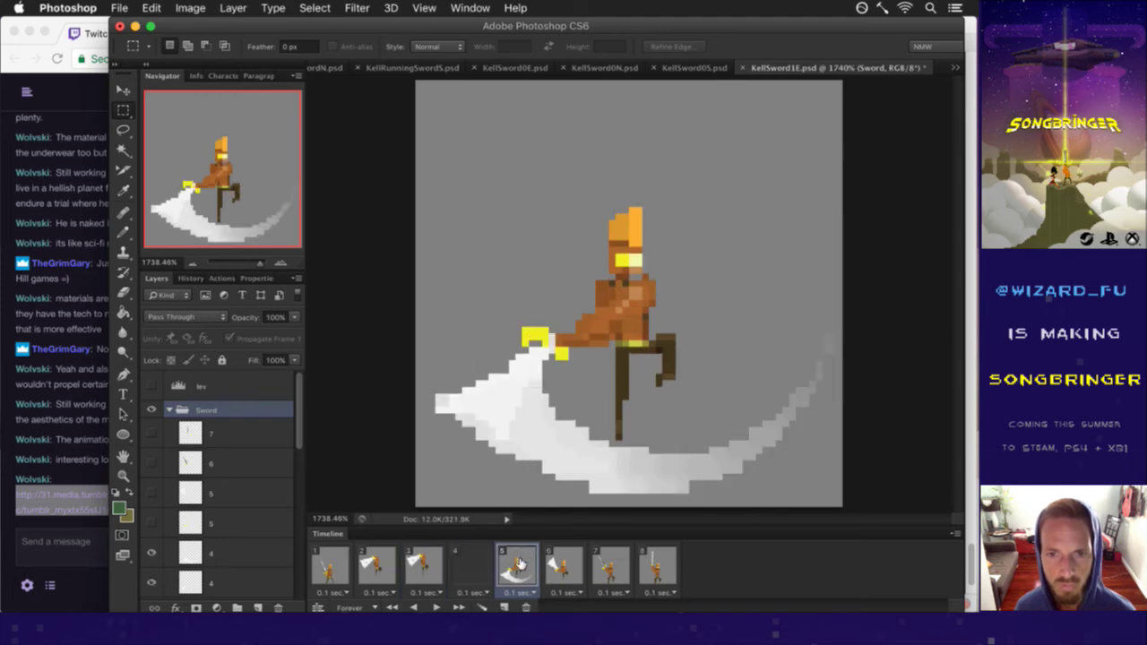
left_click(562, 562)
left_click(611, 560)
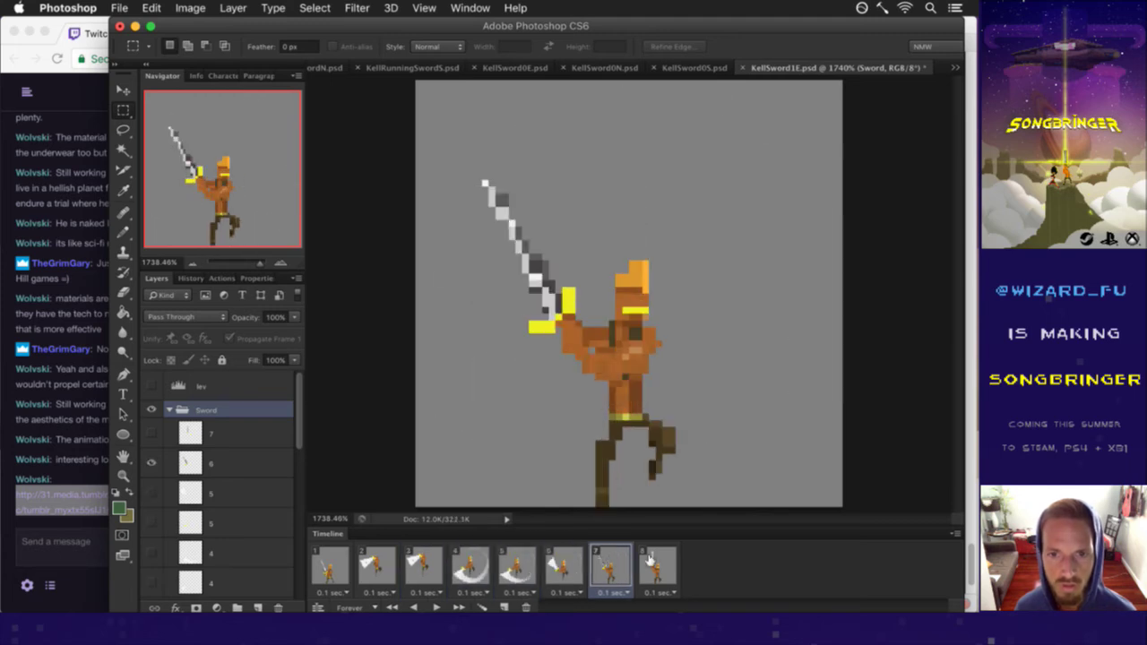
left_click(652, 560)
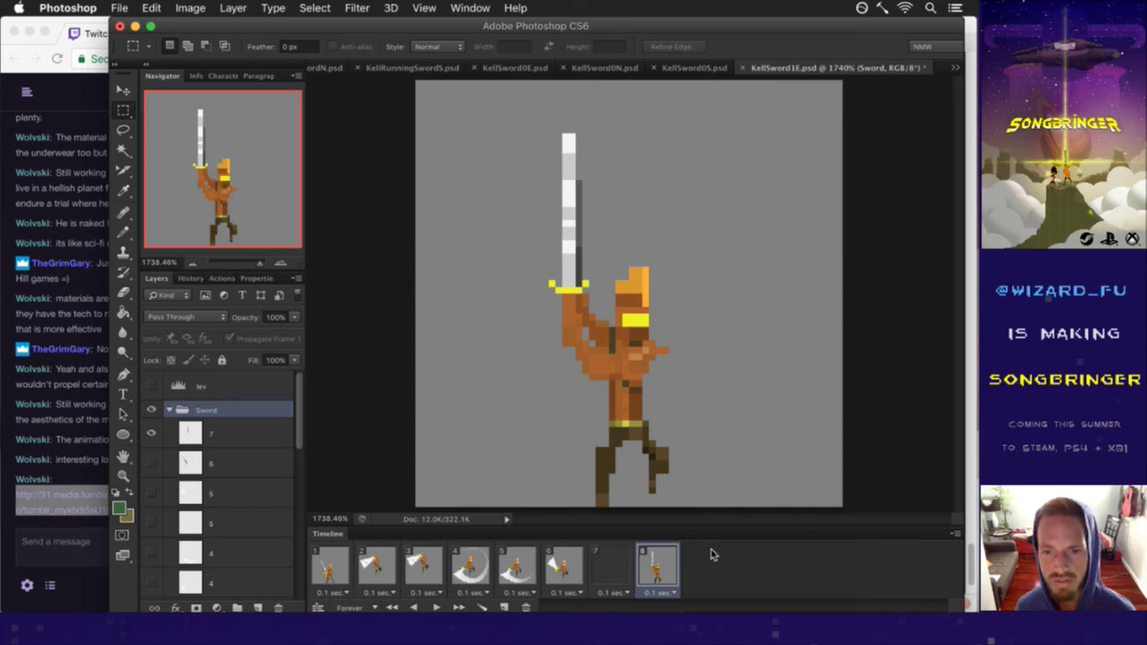
Step: Bring up KellSword0E.psd and copy the whole canvas of Layer 1 copy with the pink-haired character
left_click(959, 68)
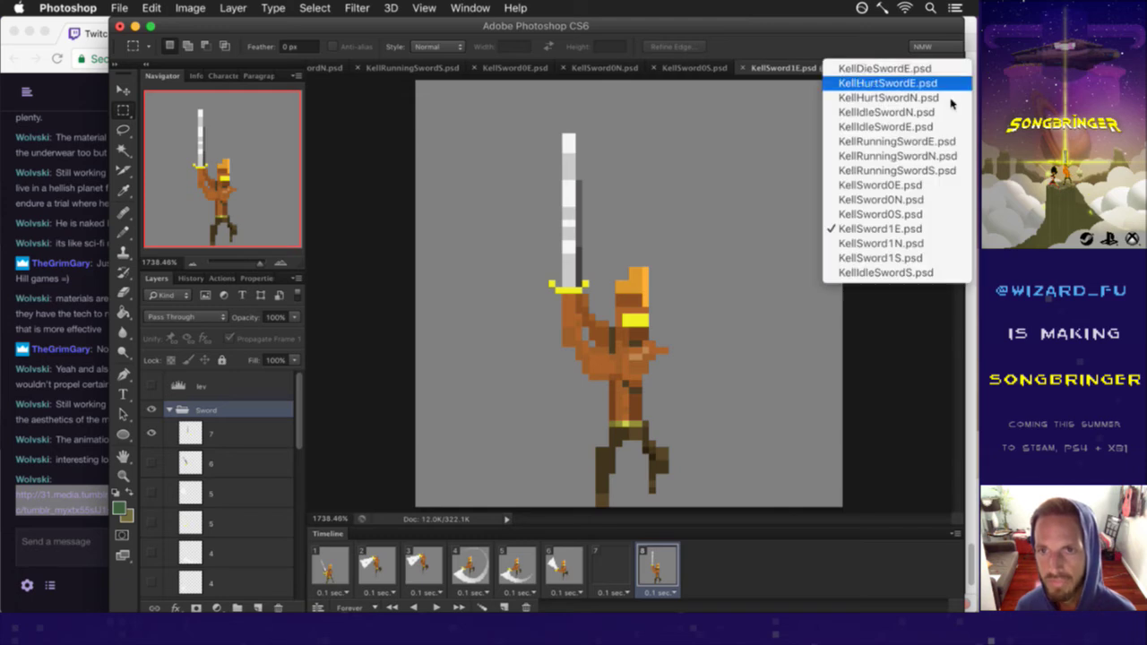
left_click(932, 185)
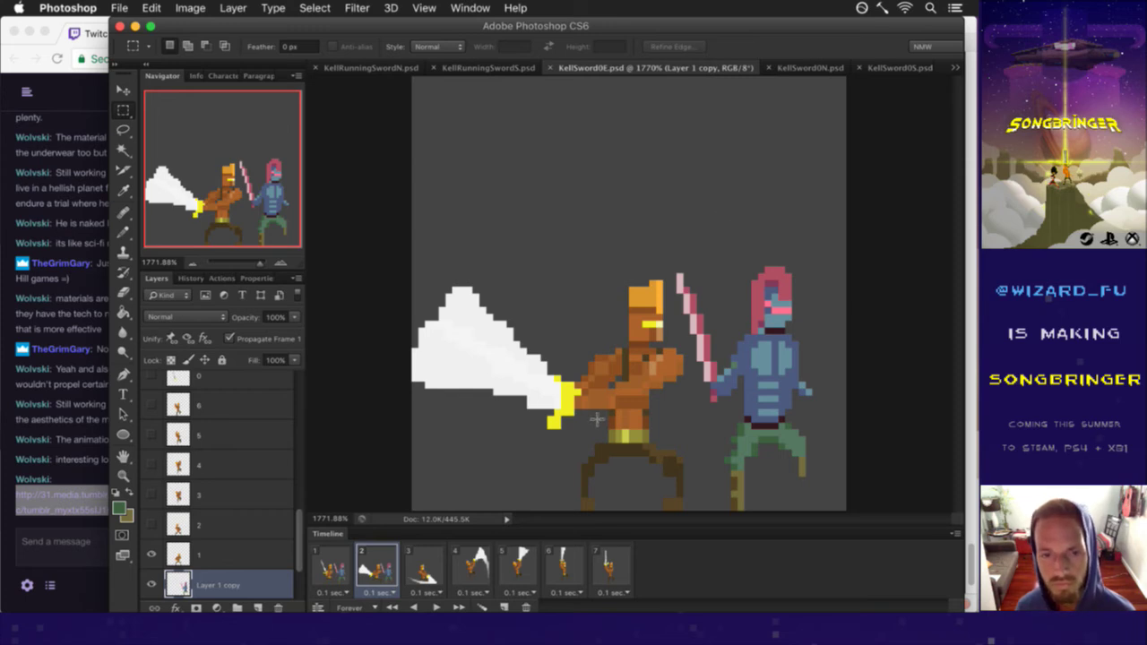
key("super+a")
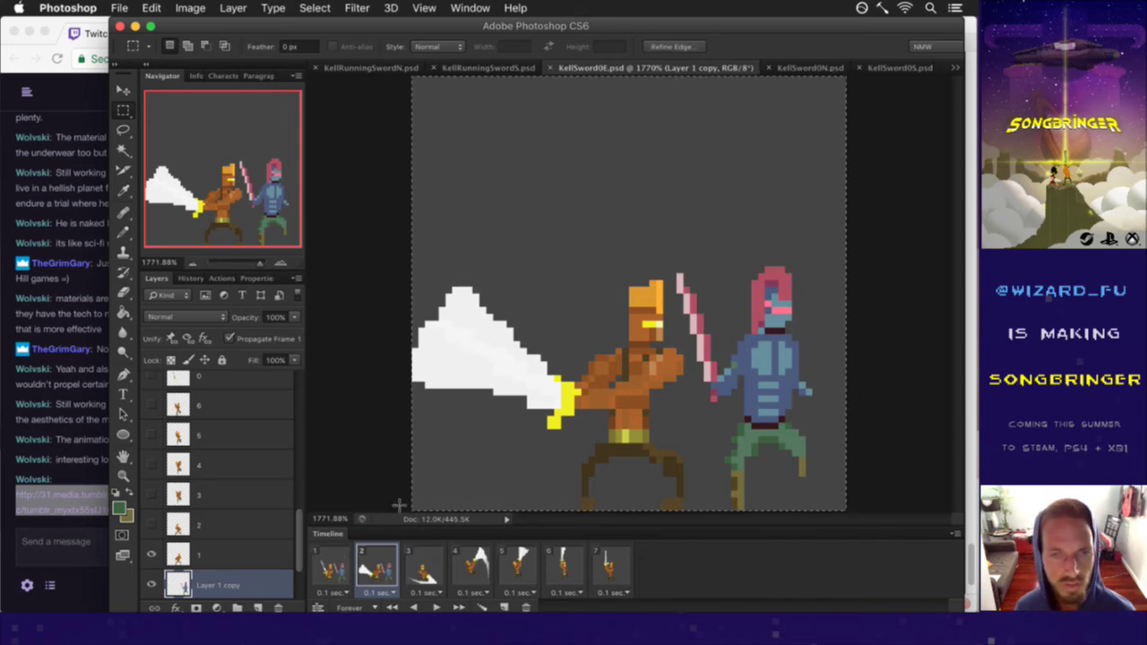
Step: Save and close KellSword0E.psd and return to KellSword1E.psd
key("super+s")
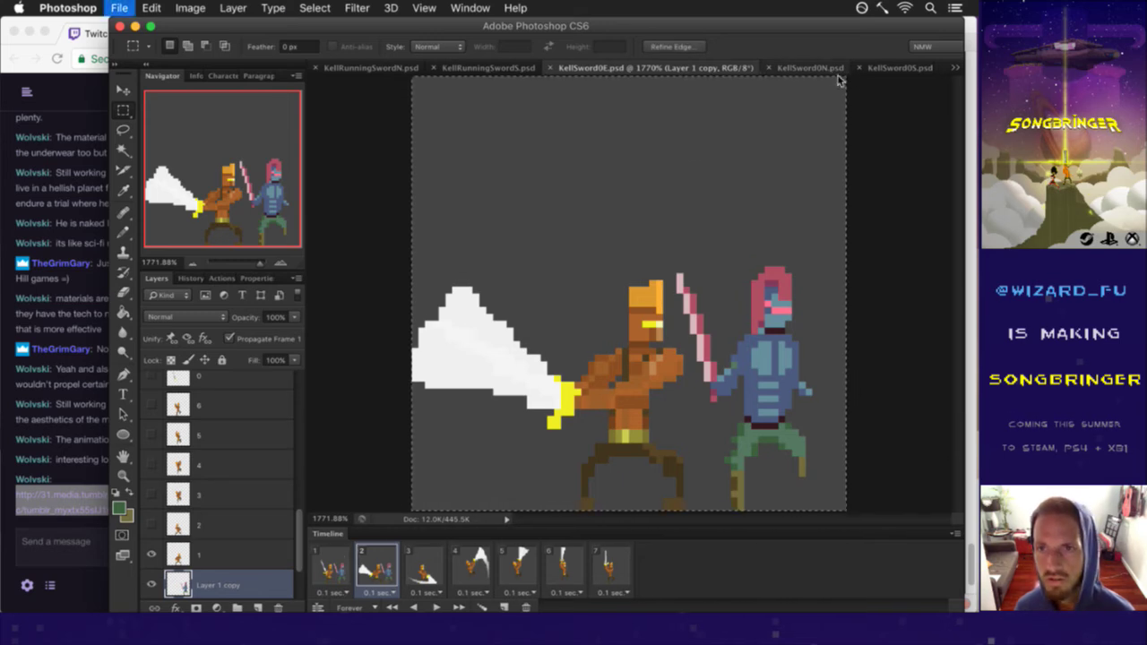
key("super+w")
left_click(955, 68)
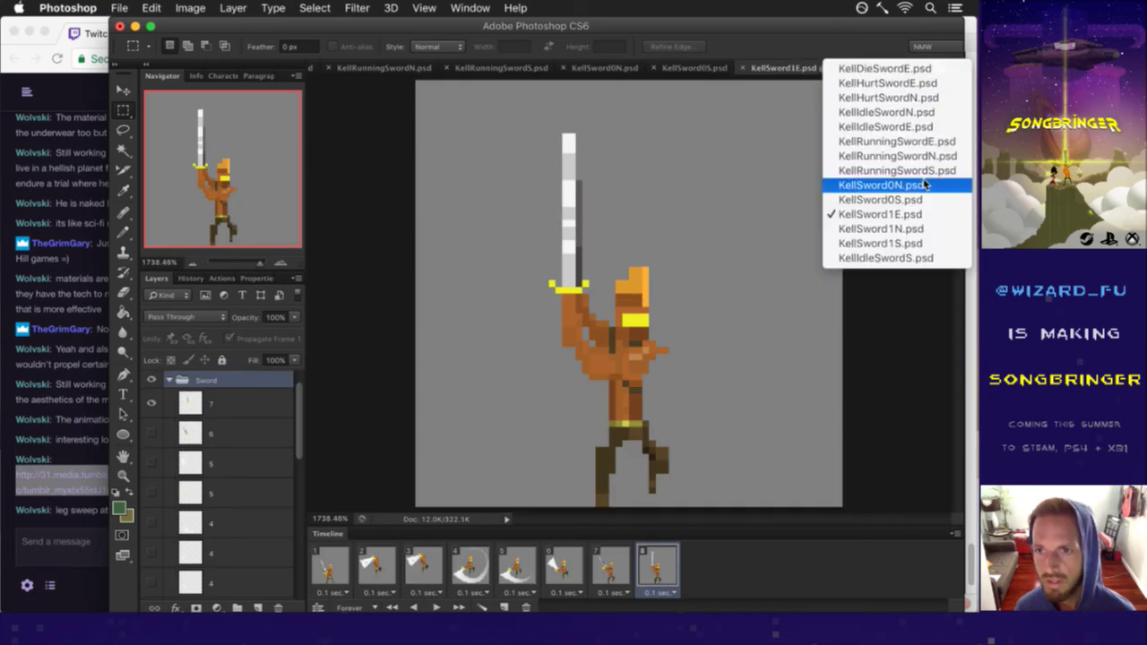
left_click(880, 214)
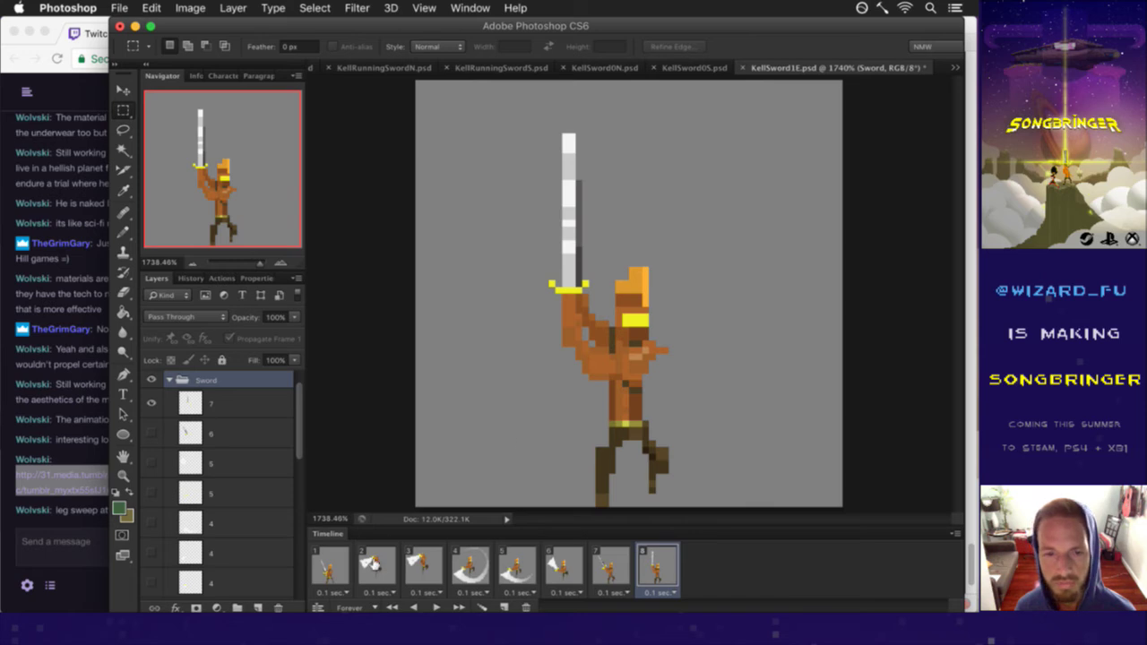
Step: Paste the pink-haired character into frame 1 of KellSword1E.psd and place it just right of the orange swordsman at ground level
left_click(340, 579)
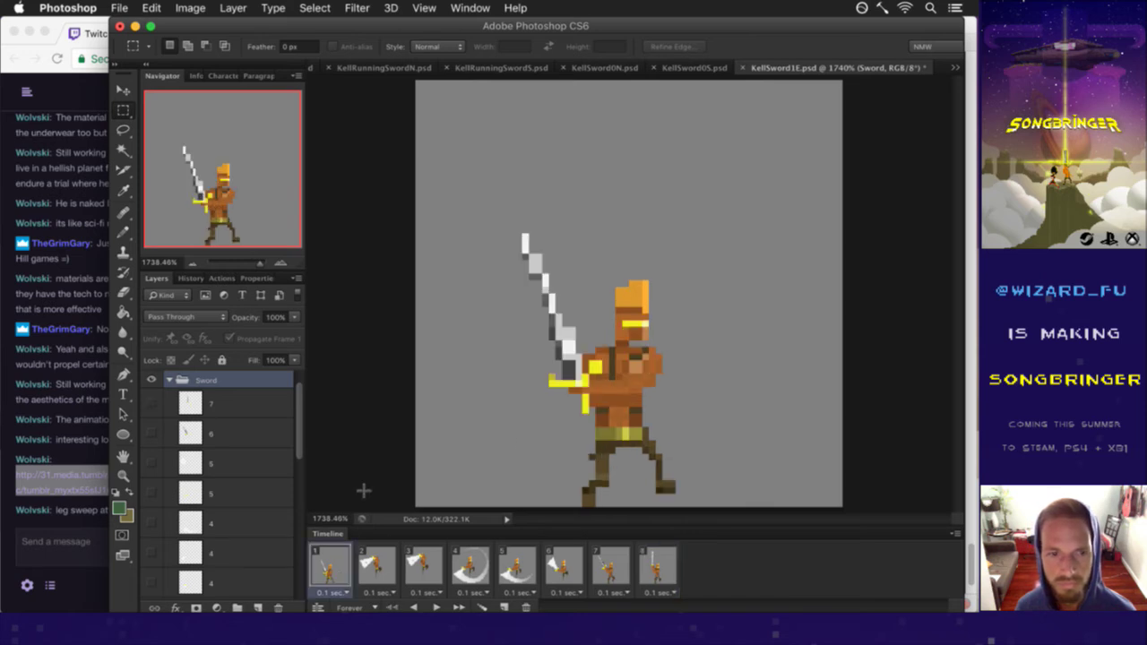
key("super+v")
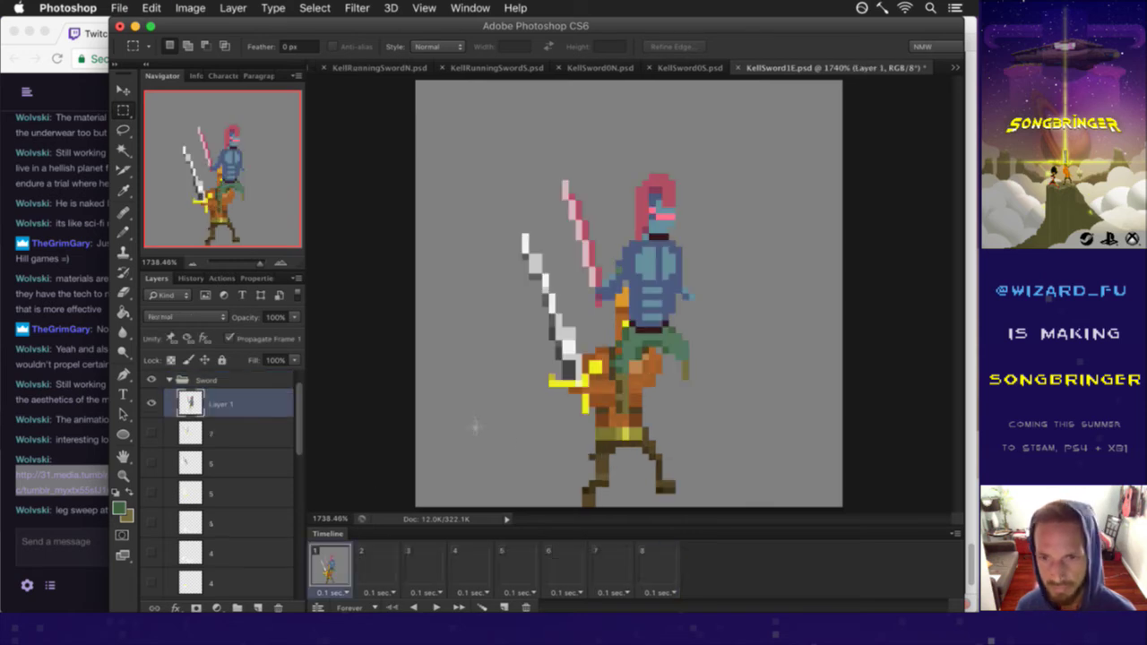
key("v")
left_click_drag(658, 244, 769, 333)
key("m")
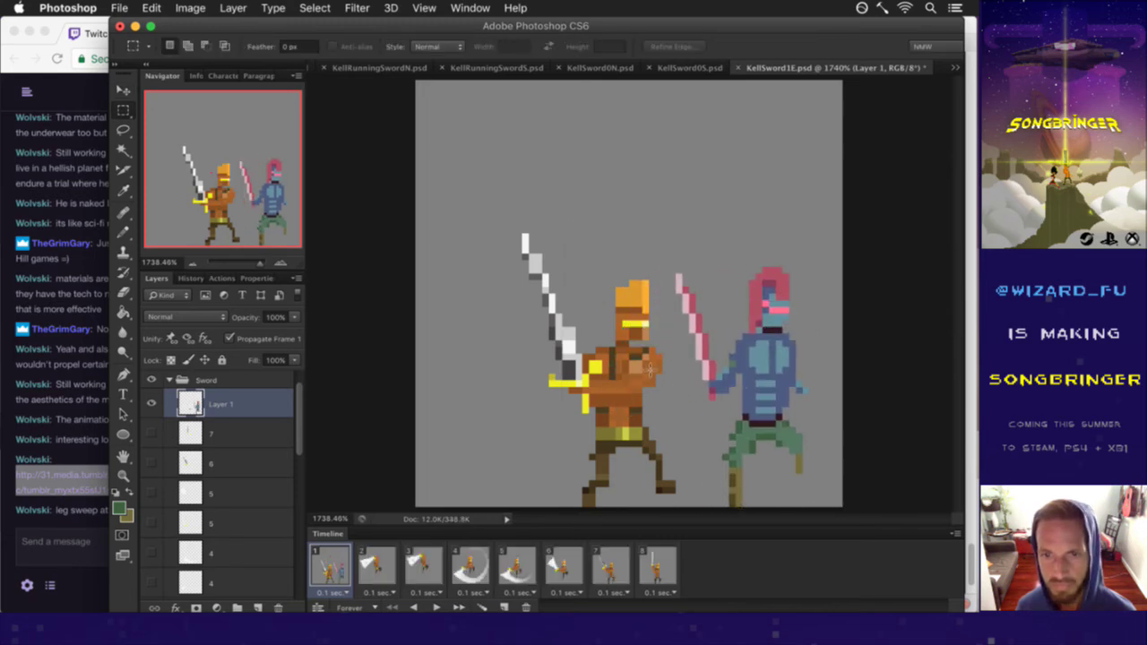
Step: Read the newest Twitch chat messages in Chrome and return to Photoshop
left_click(92, 522)
left_click(98, 516)
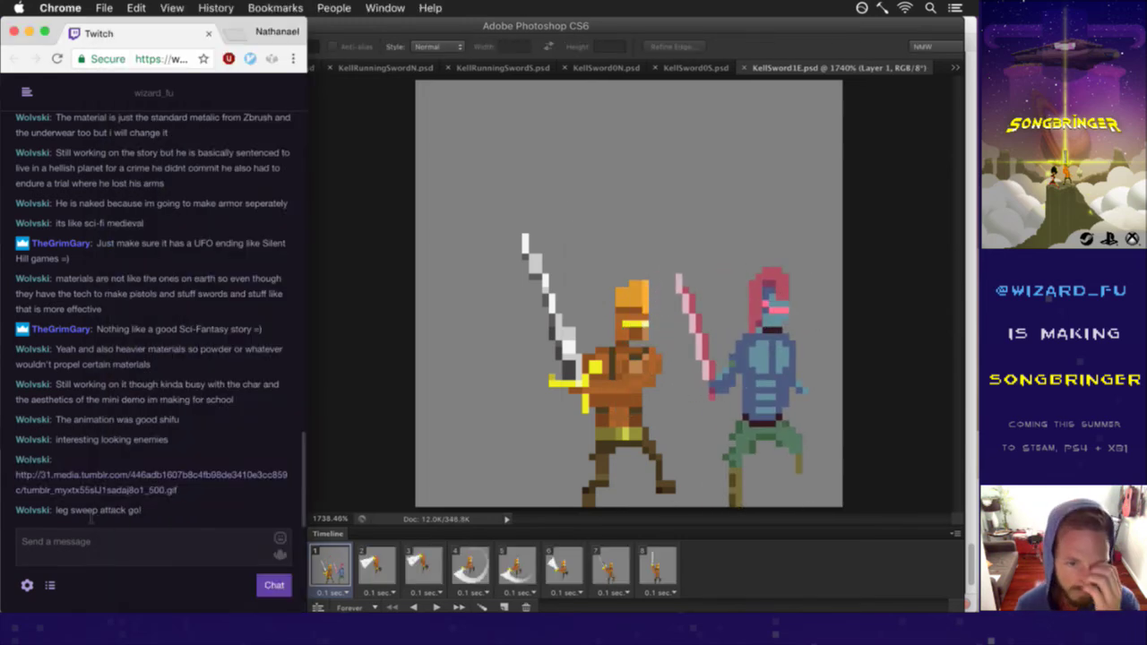
left_click_drag(72, 511, 162, 512)
left_click(164, 511)
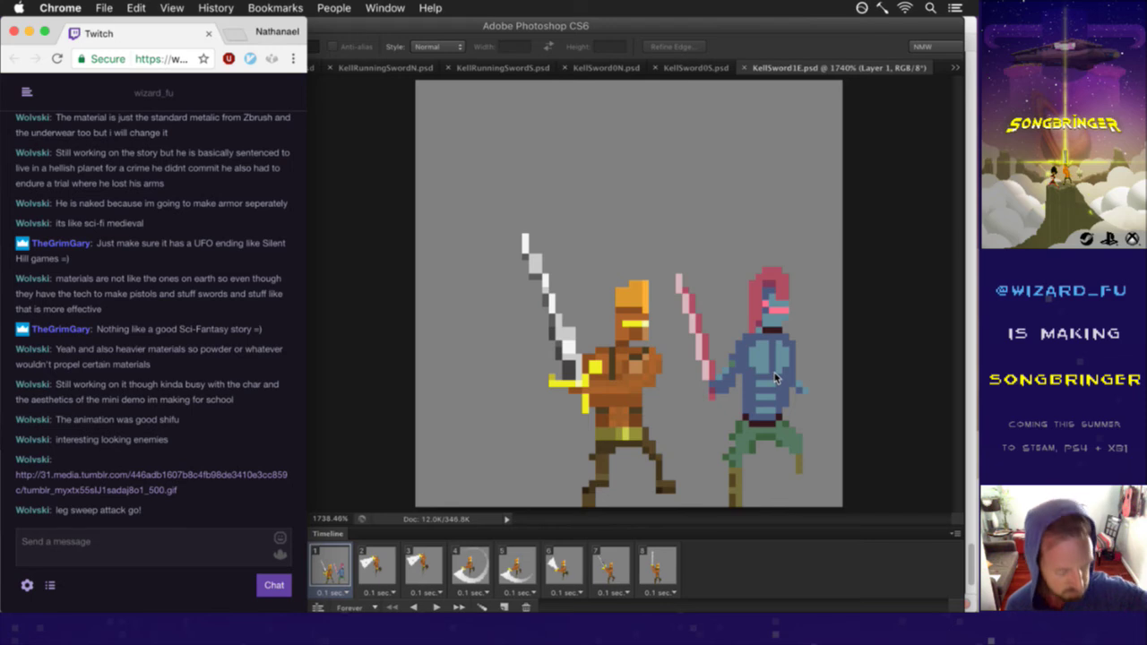
left_click(889, 395)
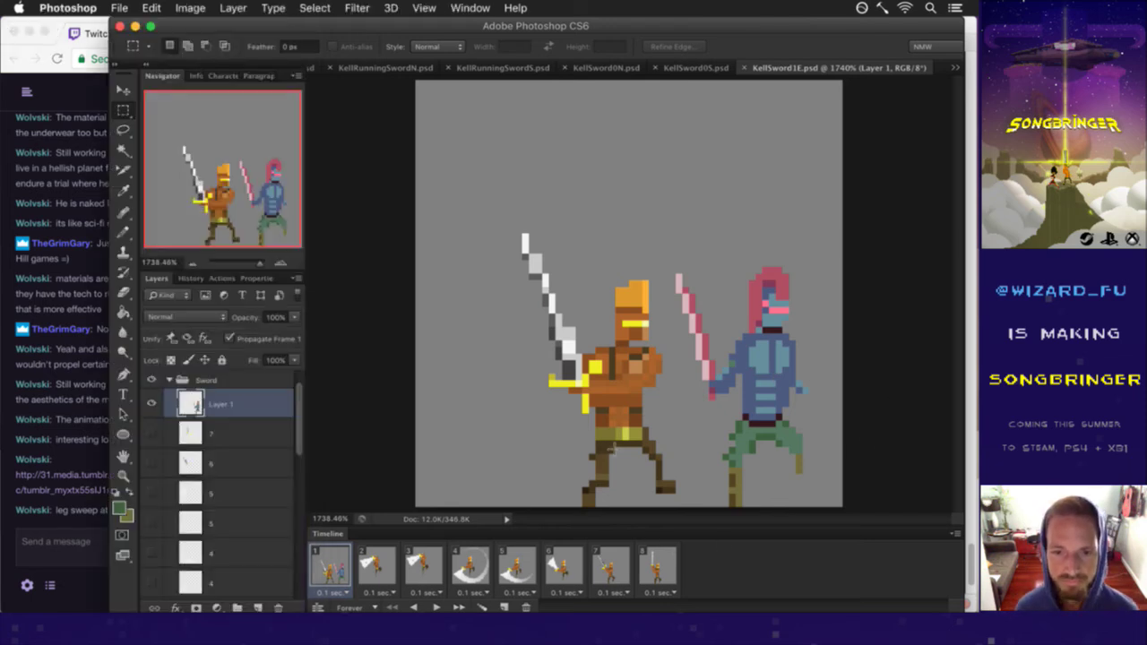
Step: Ungroup the Sword layer group, check the new Twitch chat messages and return to Photoshop
mouse_move(300, 422)
left_mouse_down()
mouse_move(307, 565)
mouse_move(312, 428)
left_mouse_up()
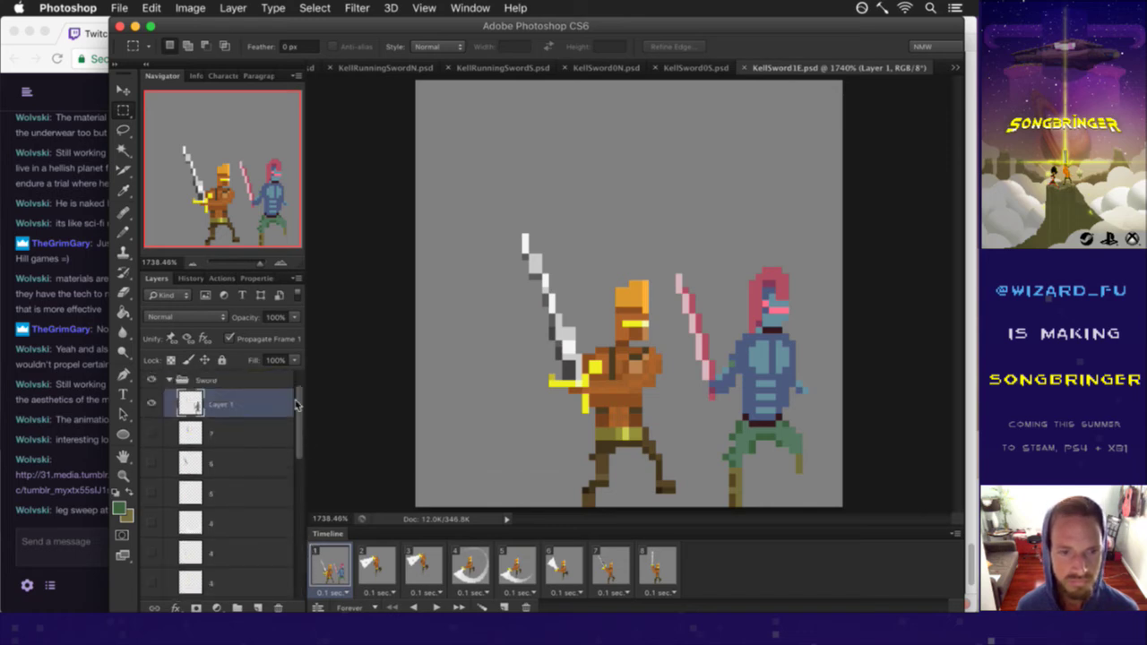
left_click(228, 382)
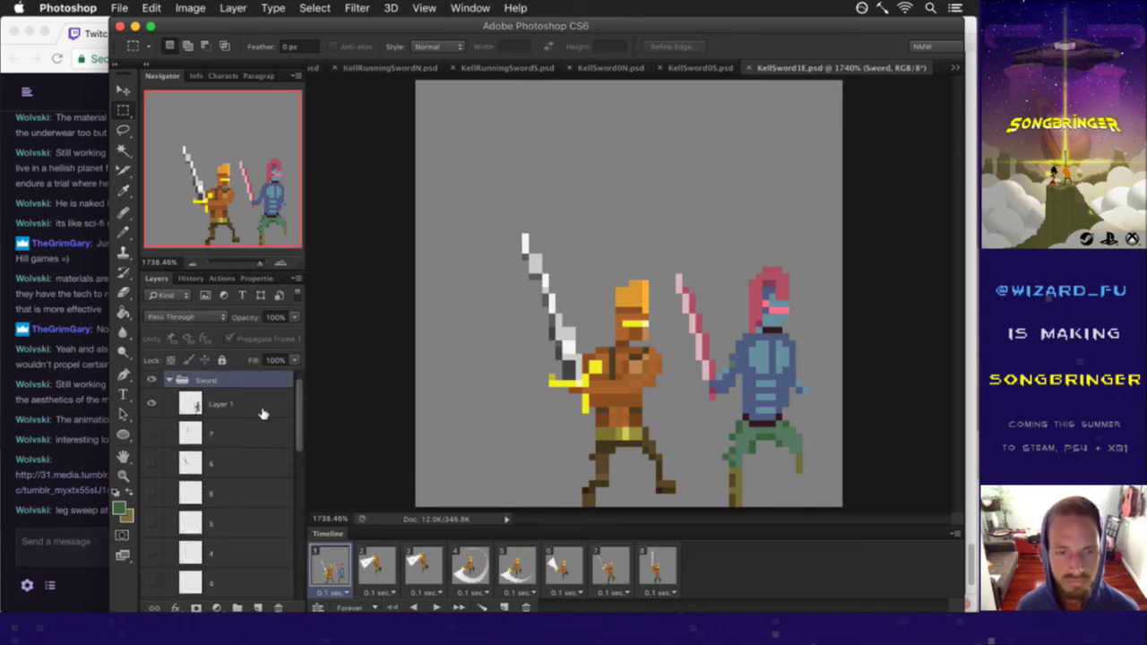
right_click(232, 386)
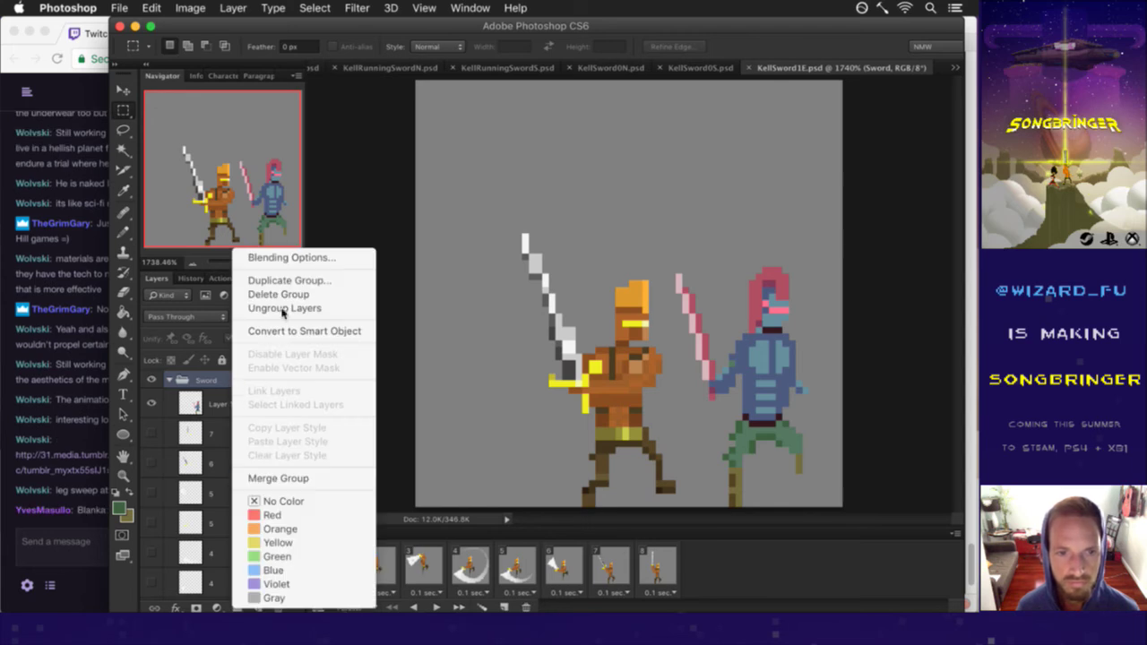
left_click(224, 418)
left_click(78, 515)
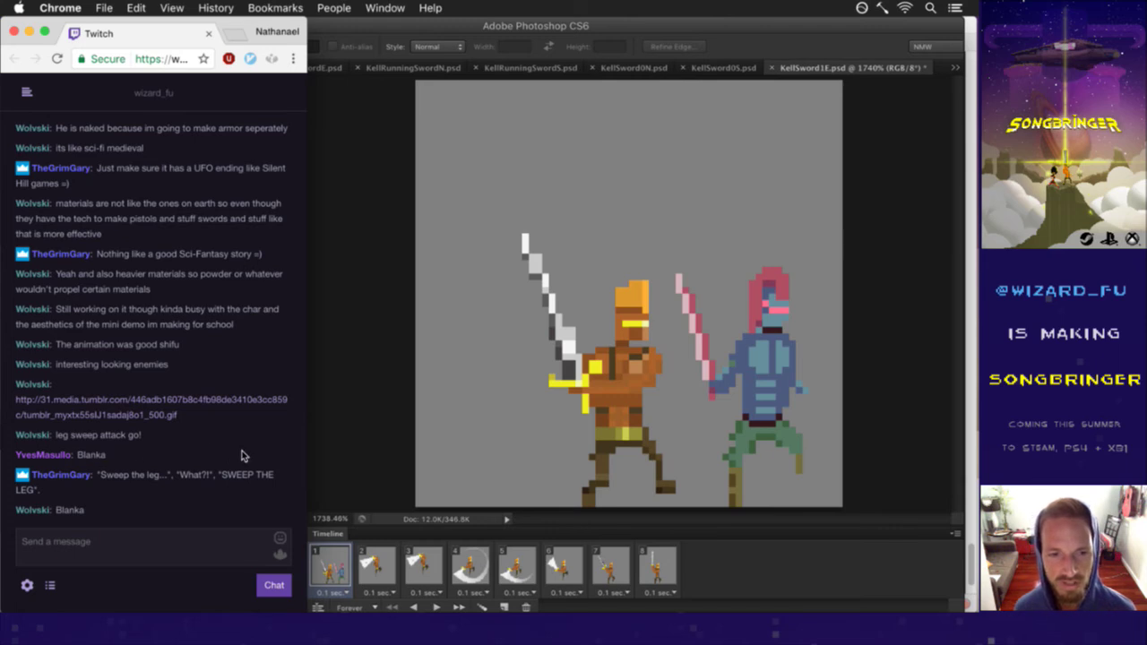
left_click(325, 445)
Step: Ungroup the Body layer group and select the Color Fill 1 copy 4 background layer
left_click_drag(301, 419, 299, 550)
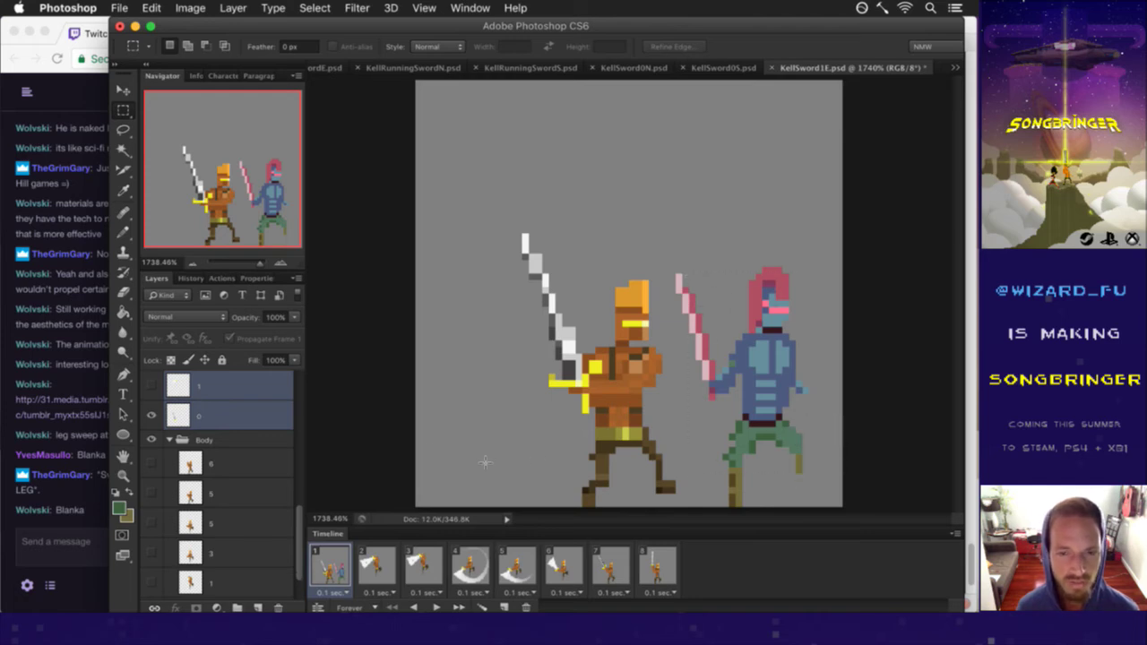
left_click(208, 439)
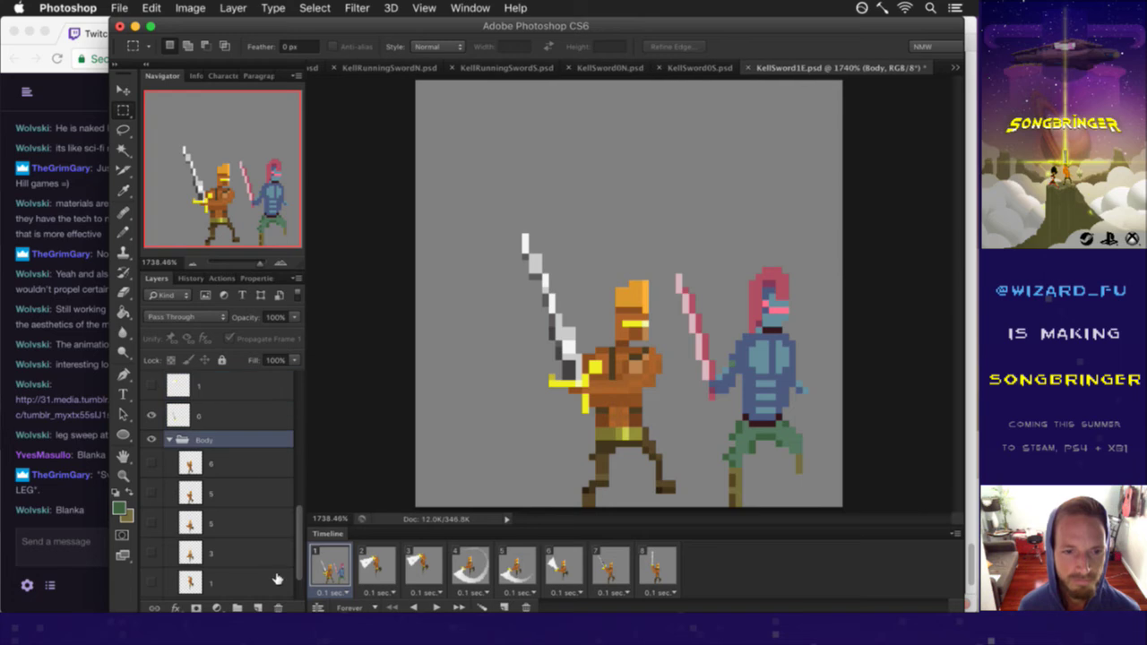
right_click(254, 436)
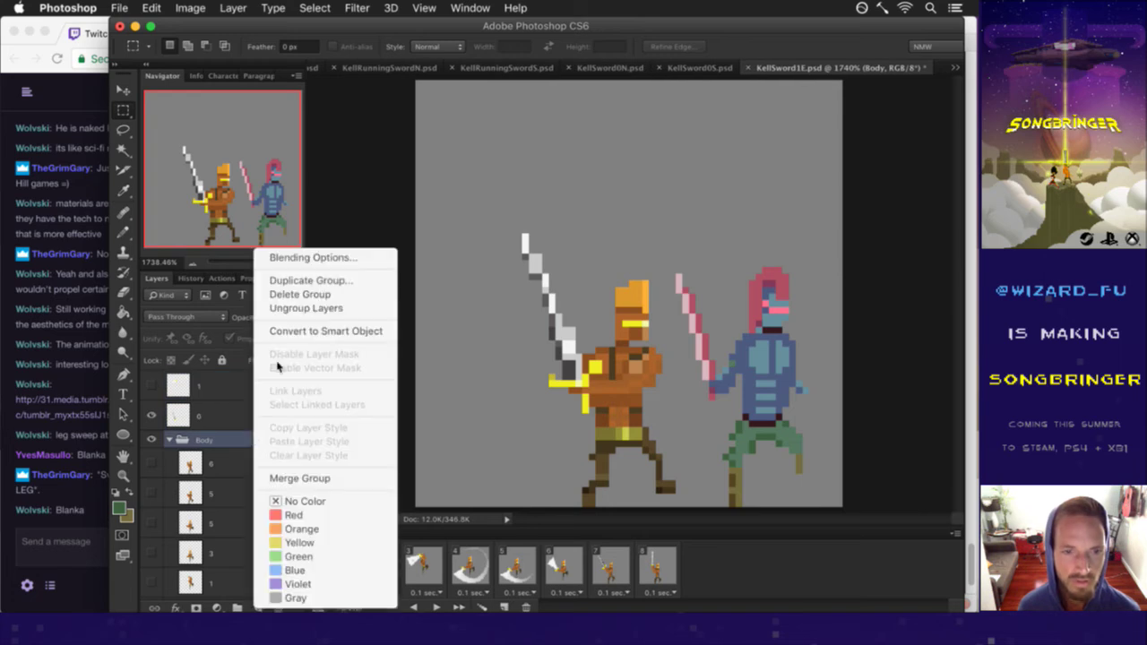
left_click(306, 308)
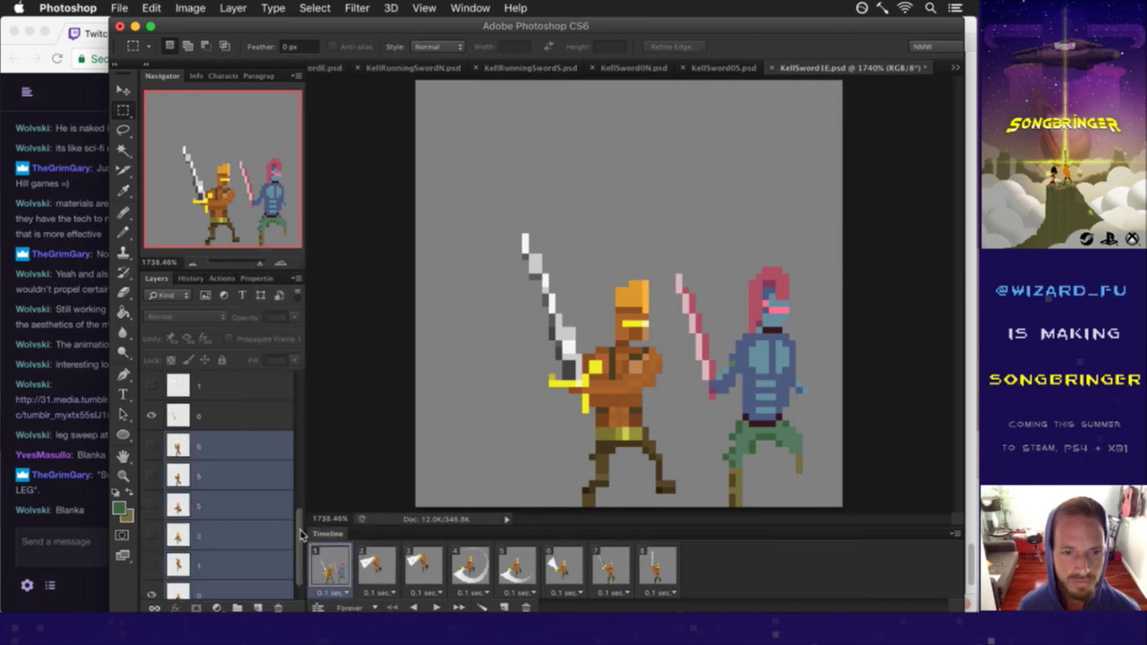
scroll(303, 556, "down", 2)
left_click(190, 584)
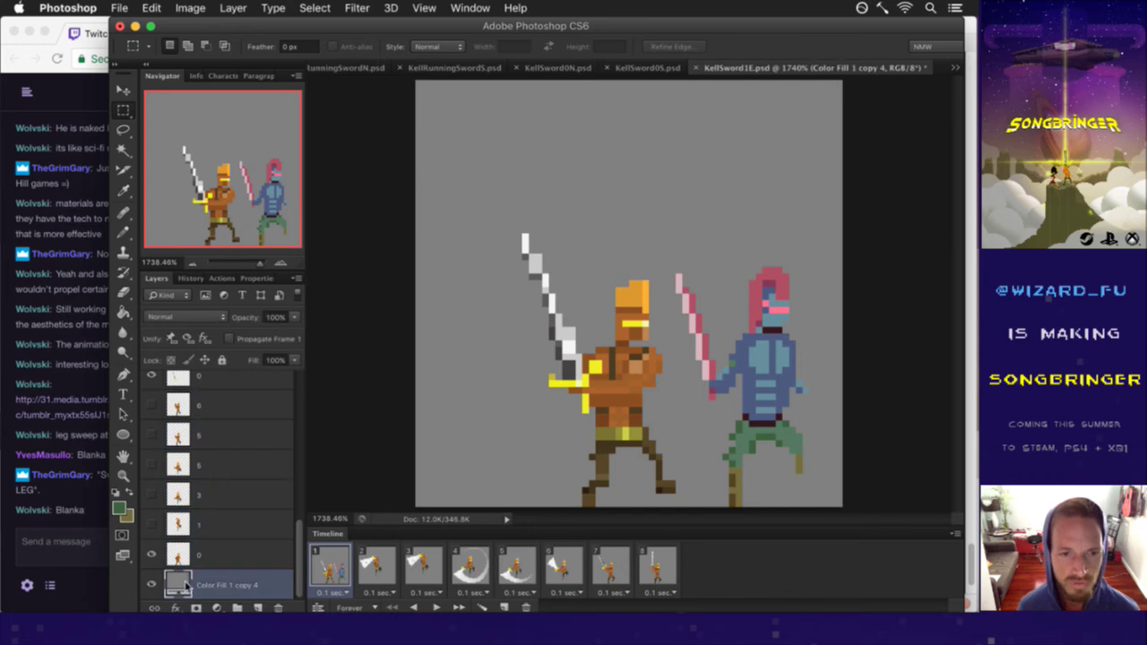
Step: Darken the background fill layer Color Fill 1 copy 4 to grey #434343
double_click(186, 586)
left_click_drag(341, 261, 334, 265)
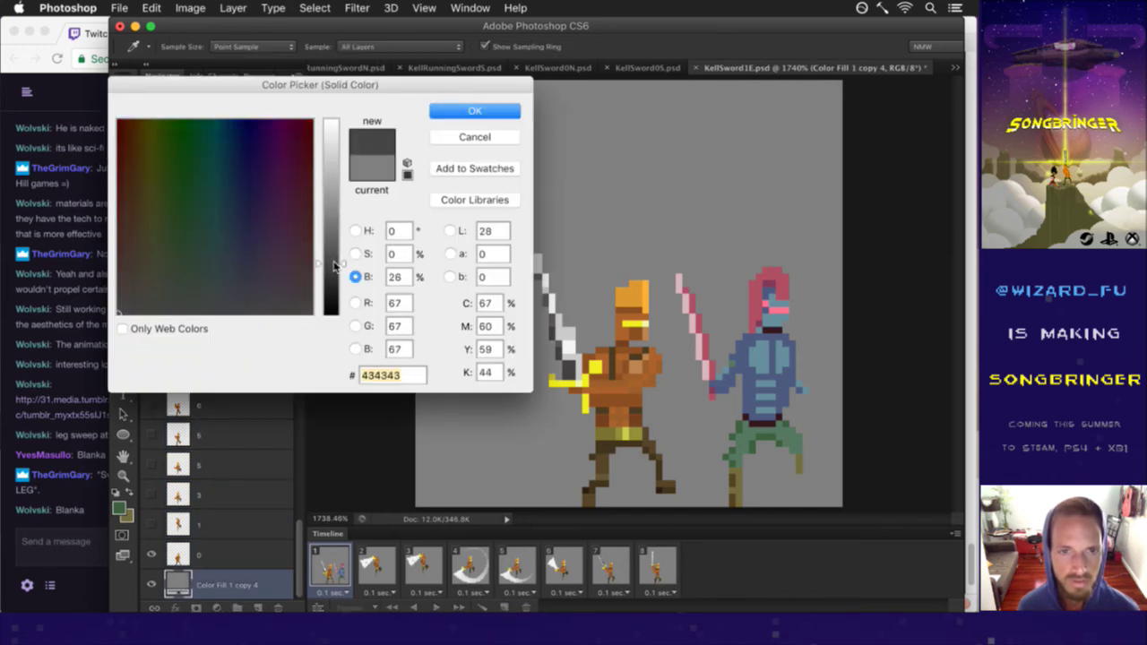
left_click(439, 113)
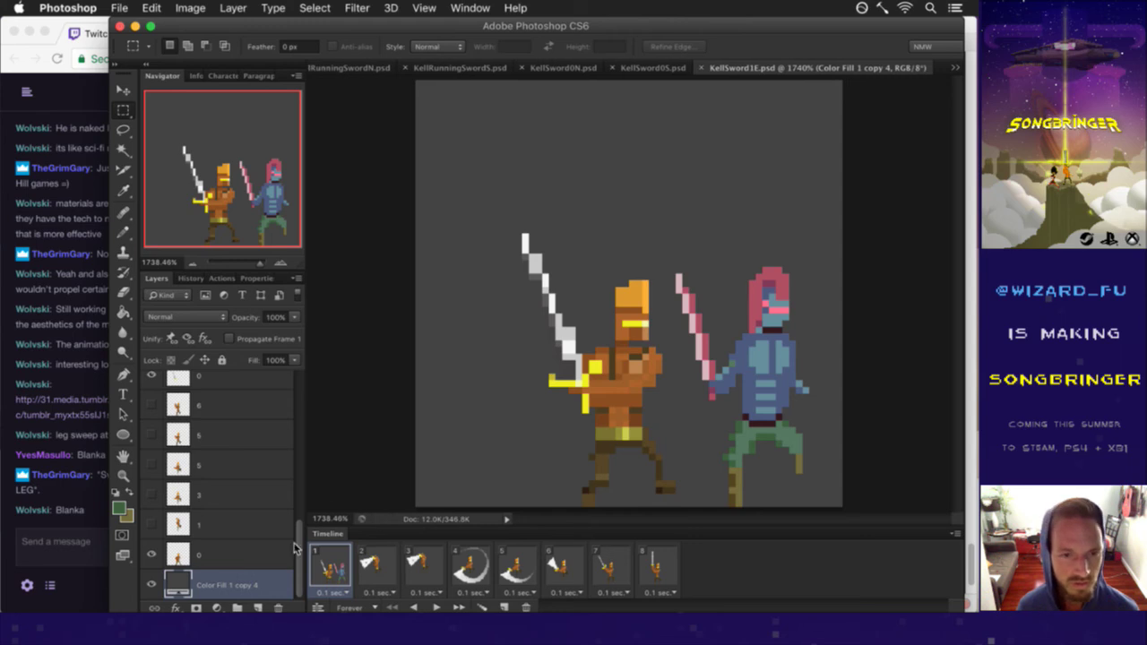
Step: Merge the two visible layers named 0, the first frame's sword and orange swordsman, into one layer
scroll(285, 480, "up", 3)
scroll(278, 448, "up", 4)
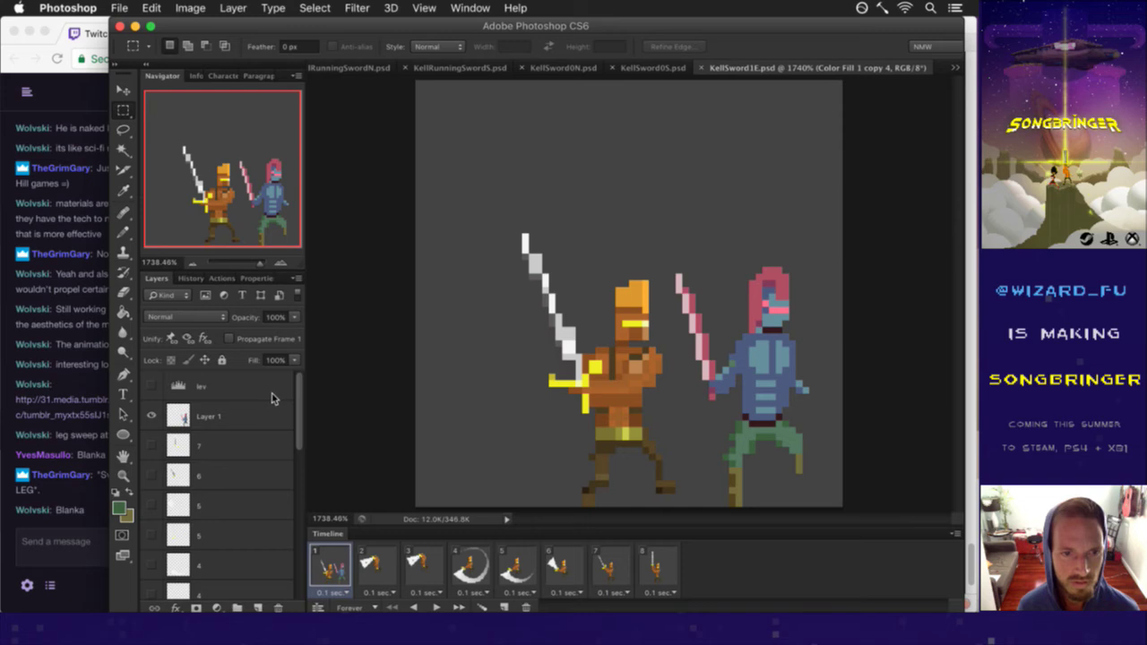
scroll(282, 463, "down", 8)
scroll(287, 505, "down", 3)
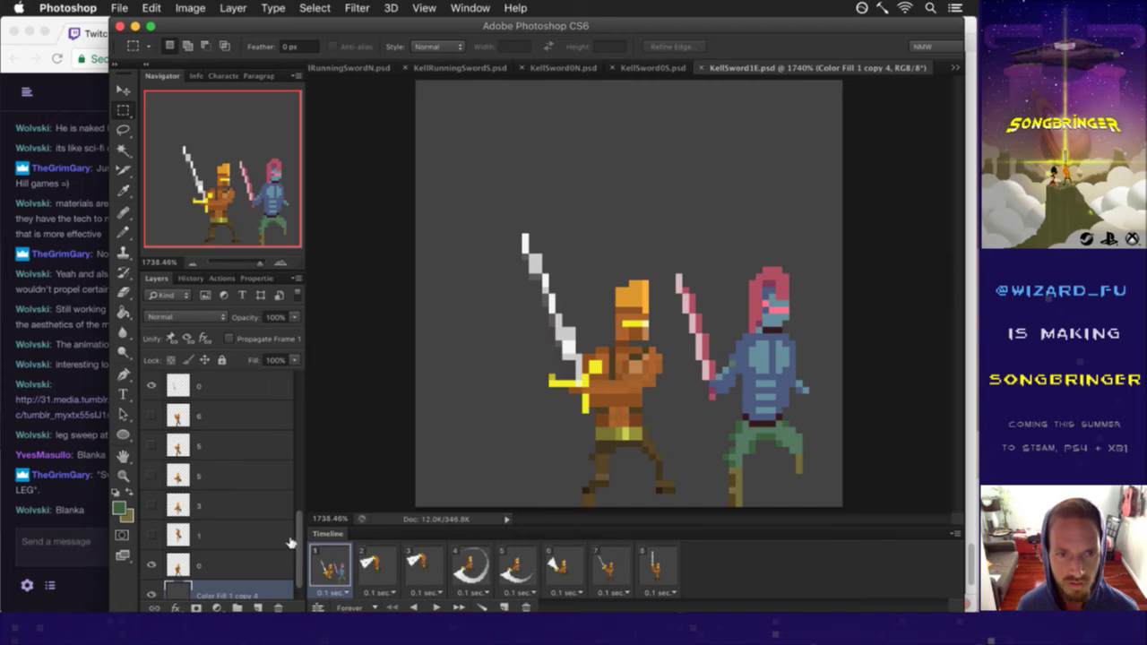
left_click(219, 566)
left_click(215, 388, "super")
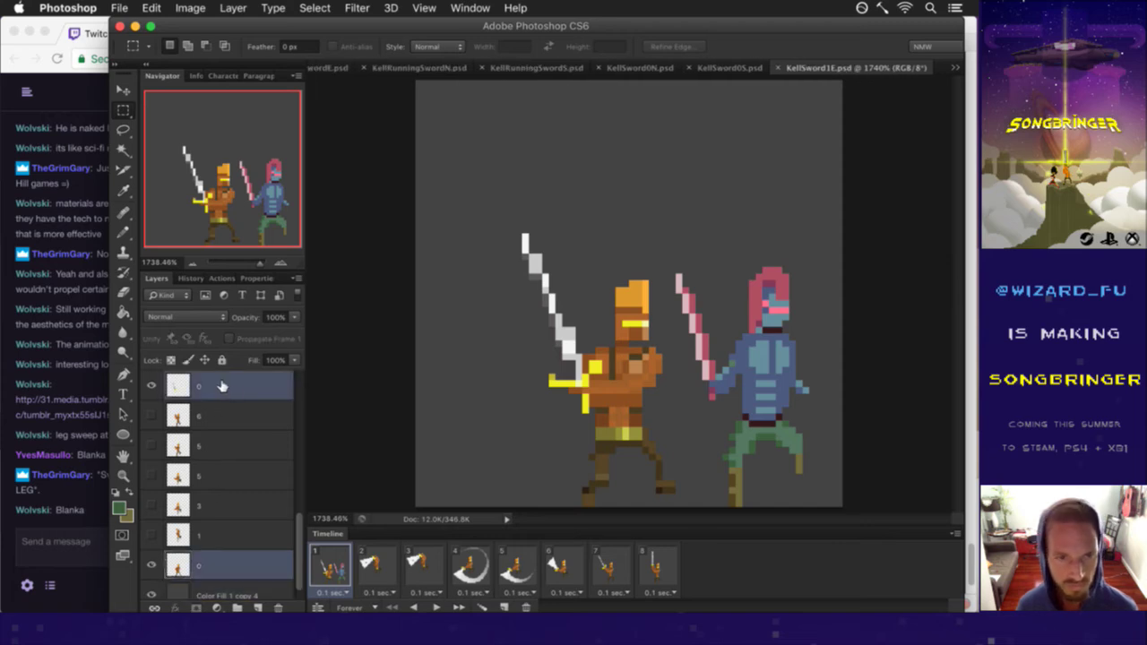
right_click(229, 387)
left_click(265, 401)
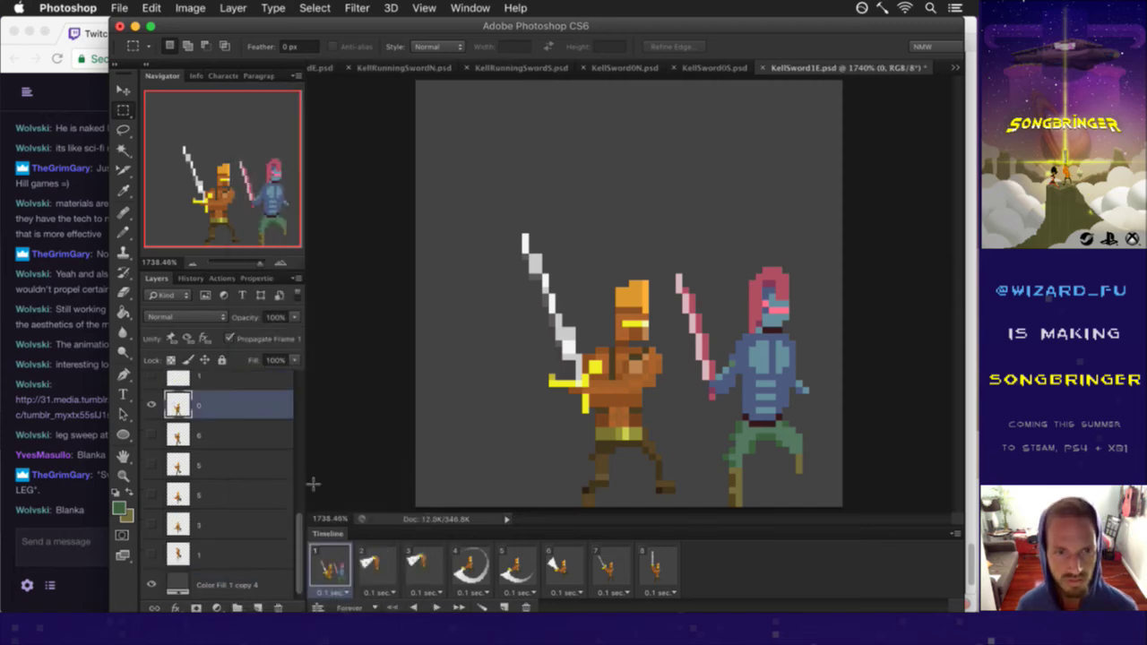
Step: Show animation frame 2 and merge its orange body layer named 1 with the visible layer 1 of the sword
left_click(378, 574)
left_click(235, 549)
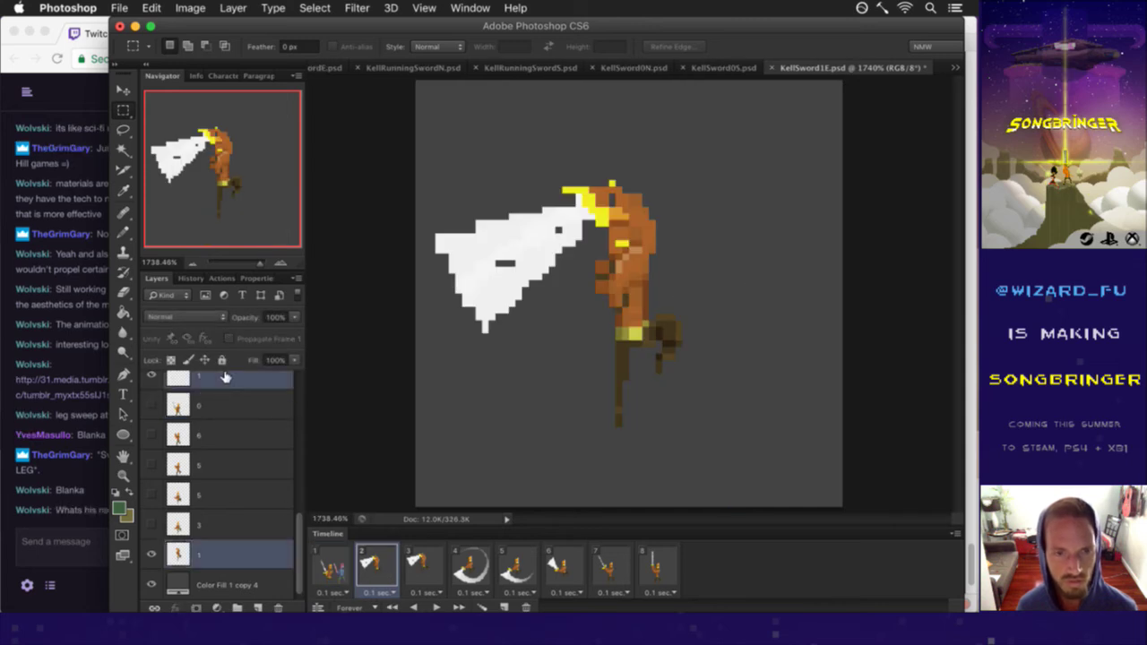
left_click(225, 377, "super")
right_click(228, 378)
left_click(260, 400)
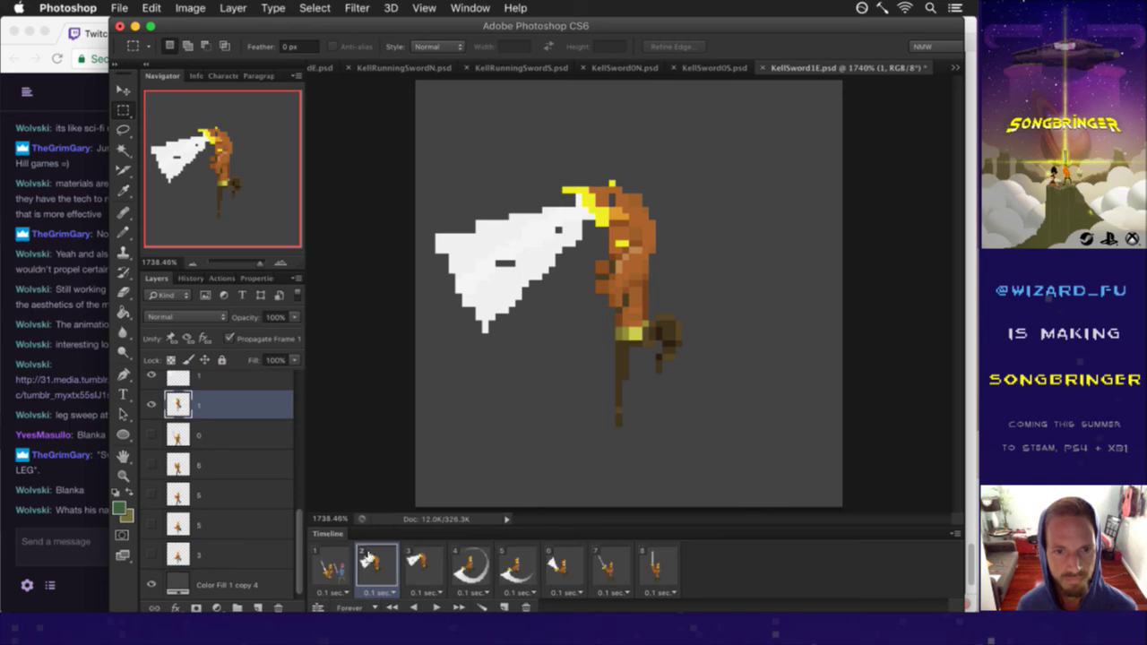
Step: Merge the two remaining visible layers named 1 in animation frame 3, and compare the result by undoing and redoing the merge
left_click(225, 545)
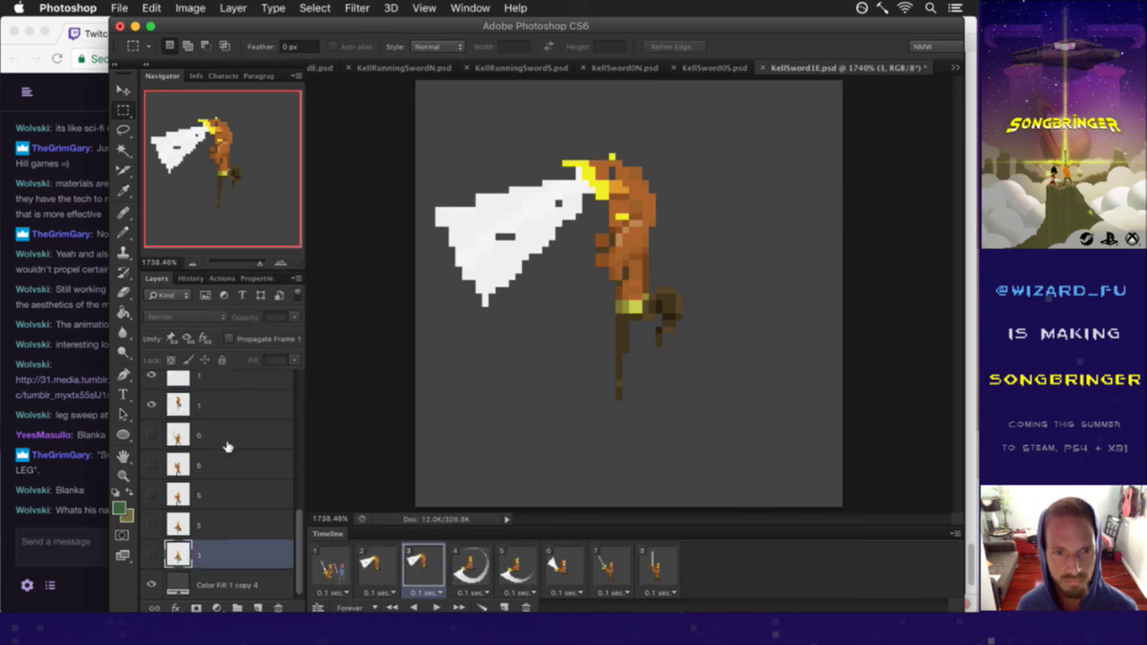
left_click(220, 409)
left_click(230, 380, "super")
scroll(244, 400, "up", 1)
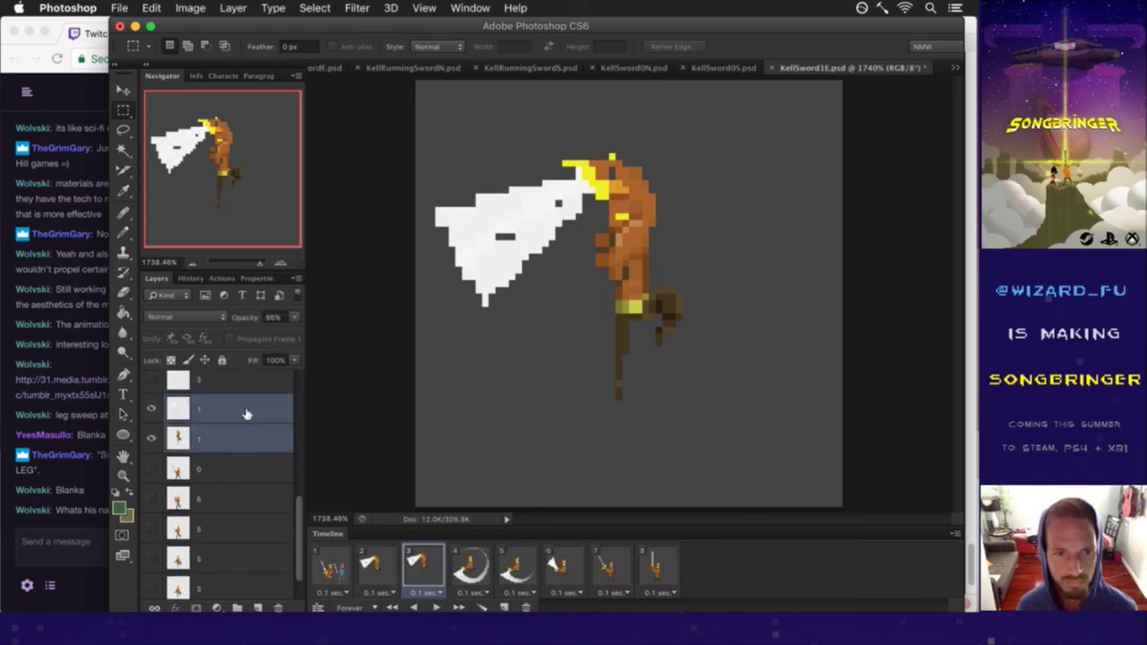
right_click(247, 410)
left_click(275, 401)
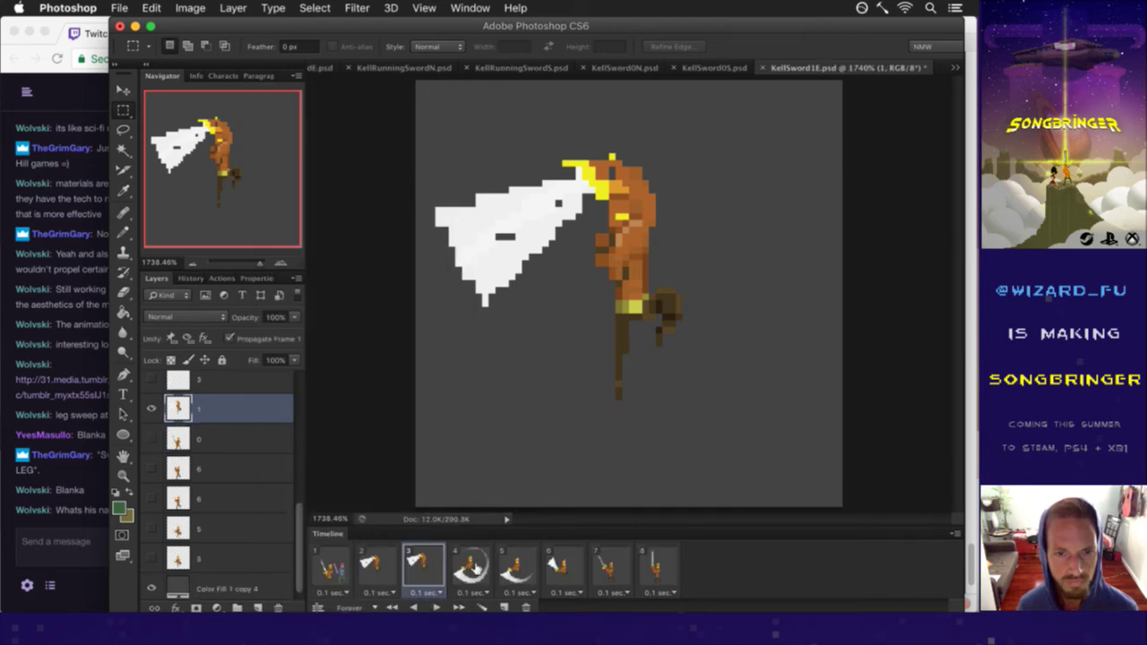
key("super+z")
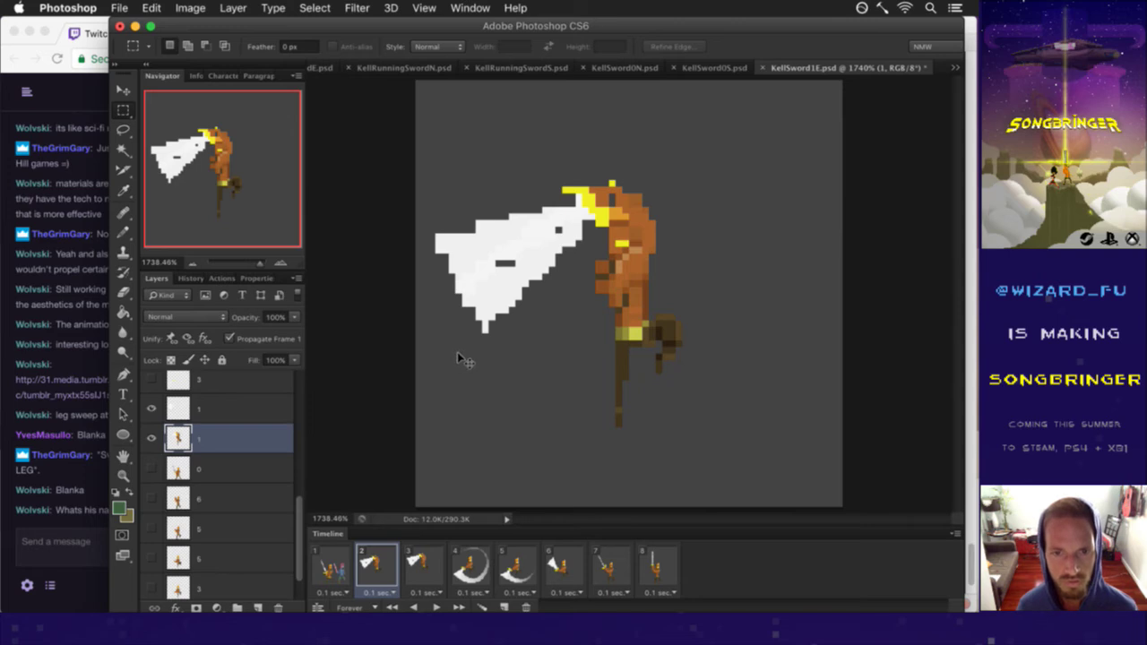
key("super+z")
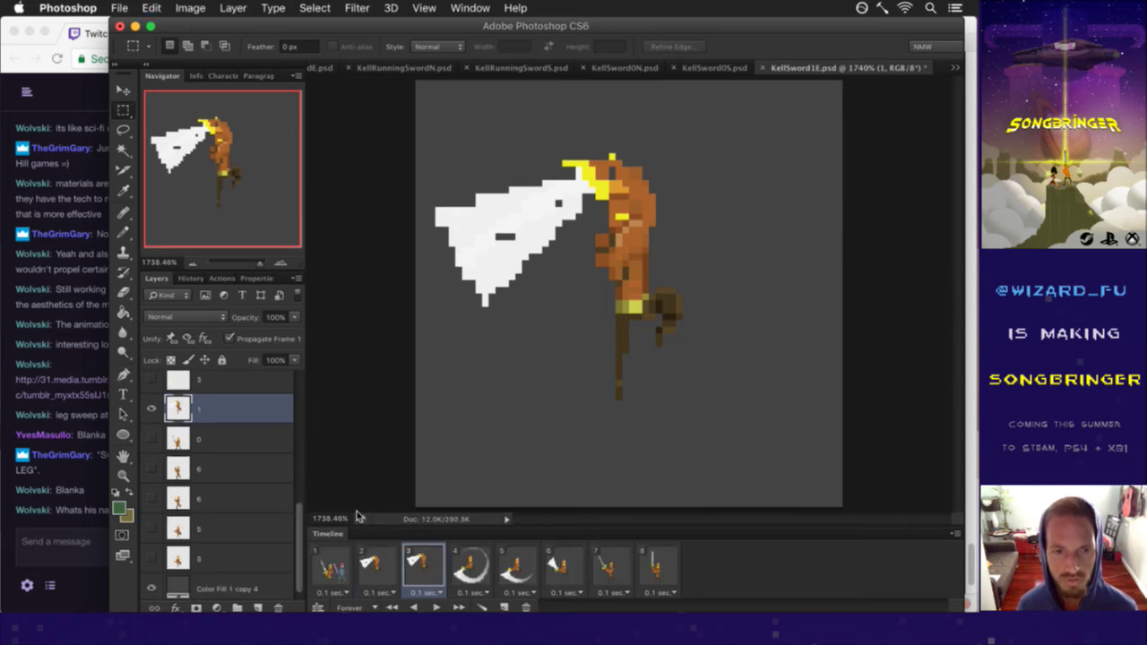
Step: Show the first animation frame with both characters and save KellSword1E.psd
left_click(81, 484)
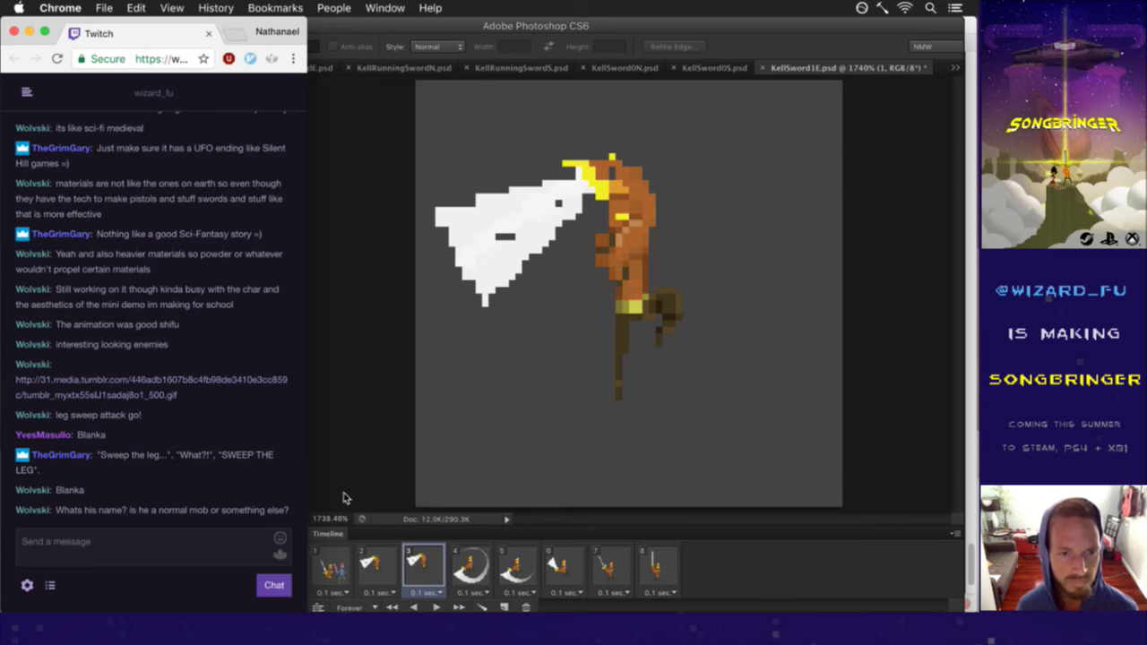
left_click(350, 459)
left_click(336, 563)
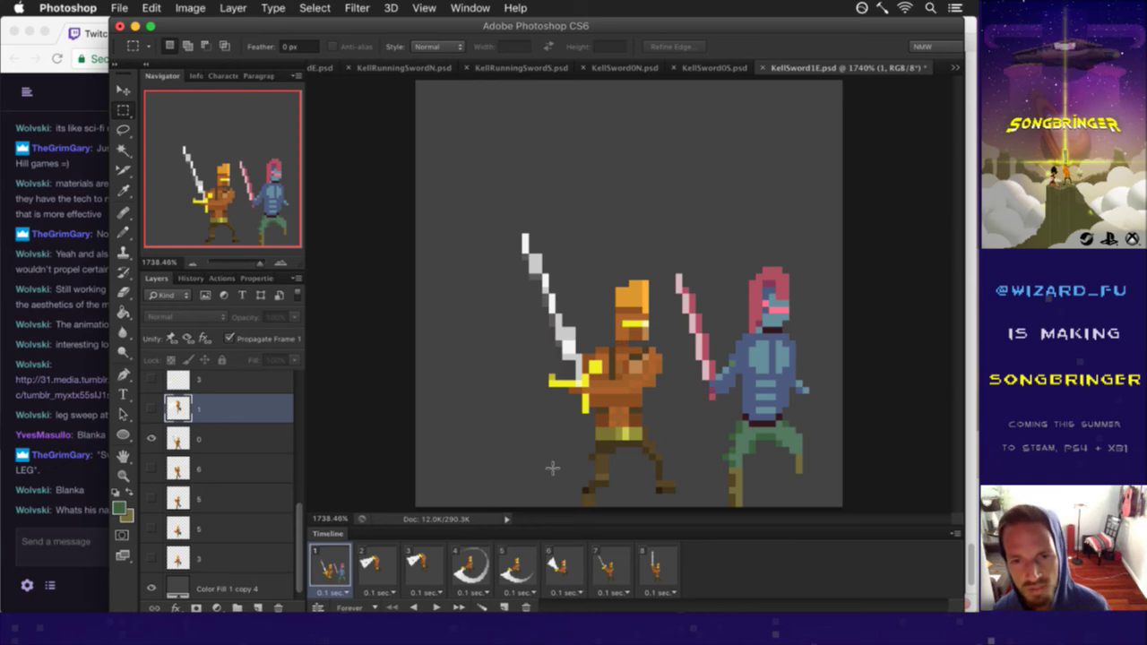
key("super+s")
Step: Switch to iTerm2 and start the debug build of the Songbringer Mac project
key("super+Tab")
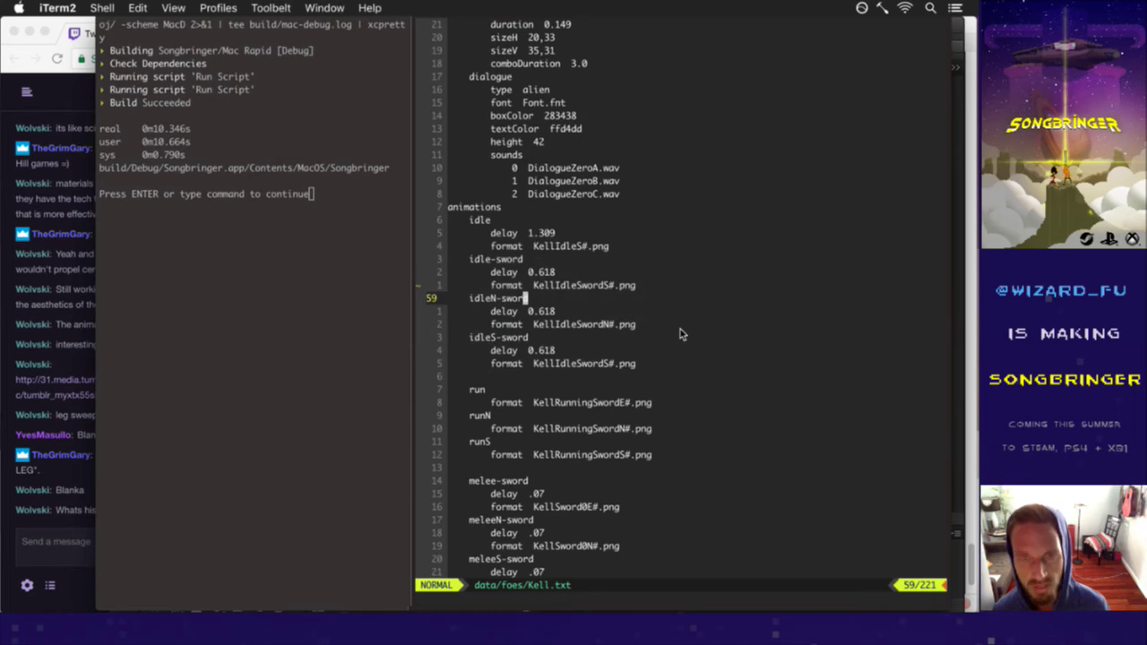
left_click(681, 335)
key("super+b")
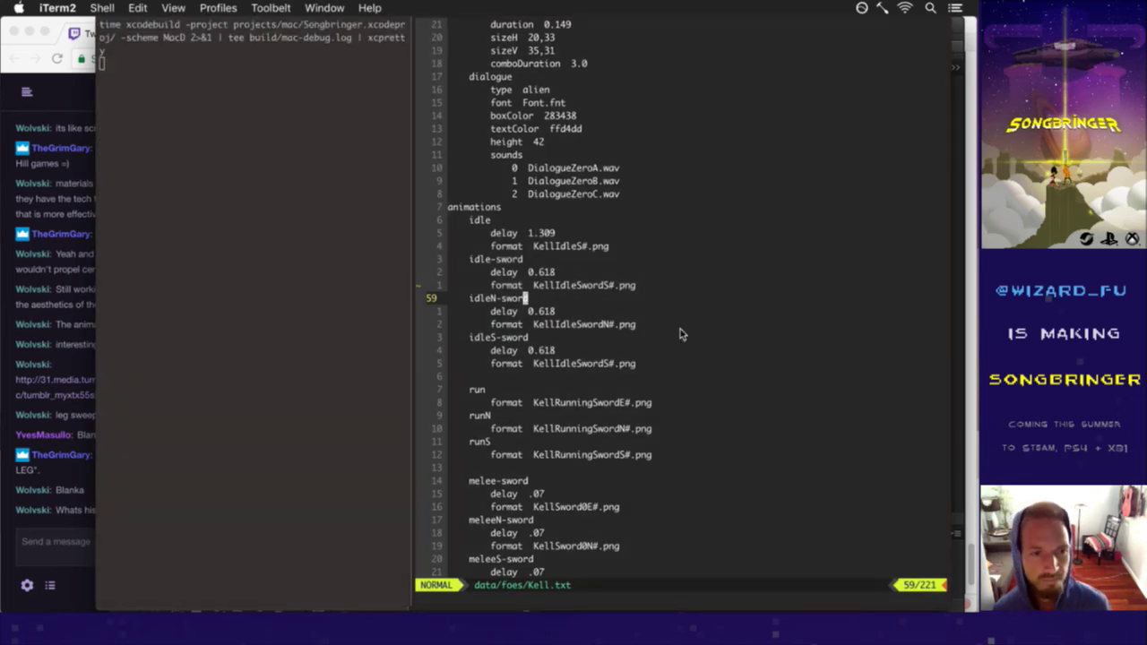
Step: Read the new Twitch chat messages during the build and return to Kell.txt in iTerm2
left_click(83, 516)
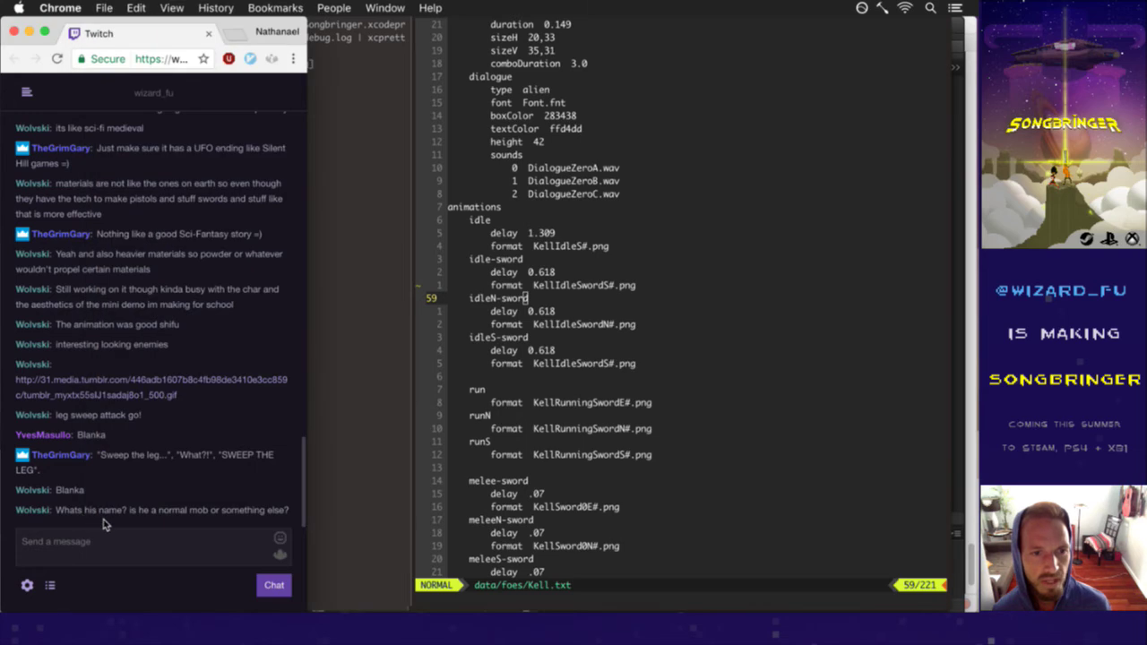
left_click(625, 426)
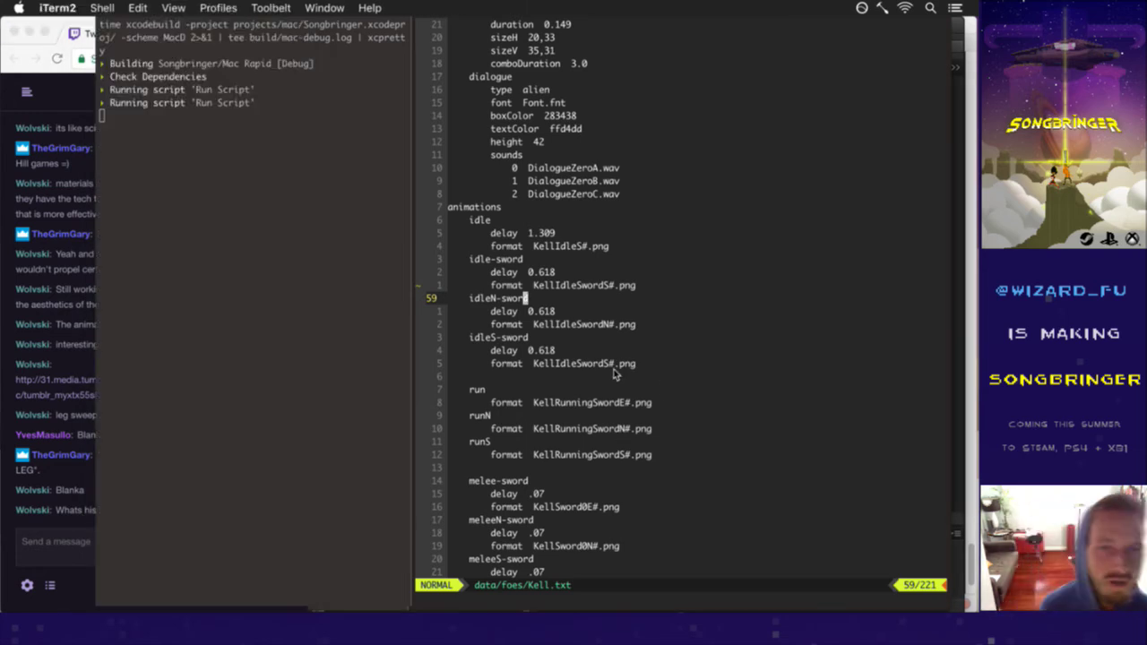
key("j")
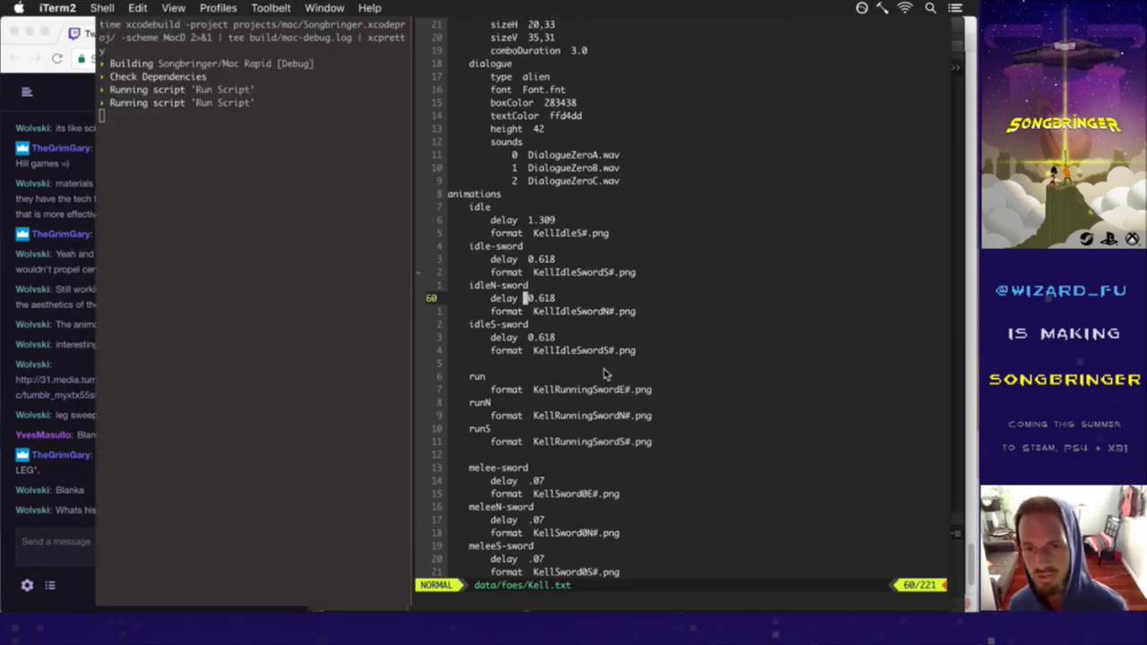
key("j")
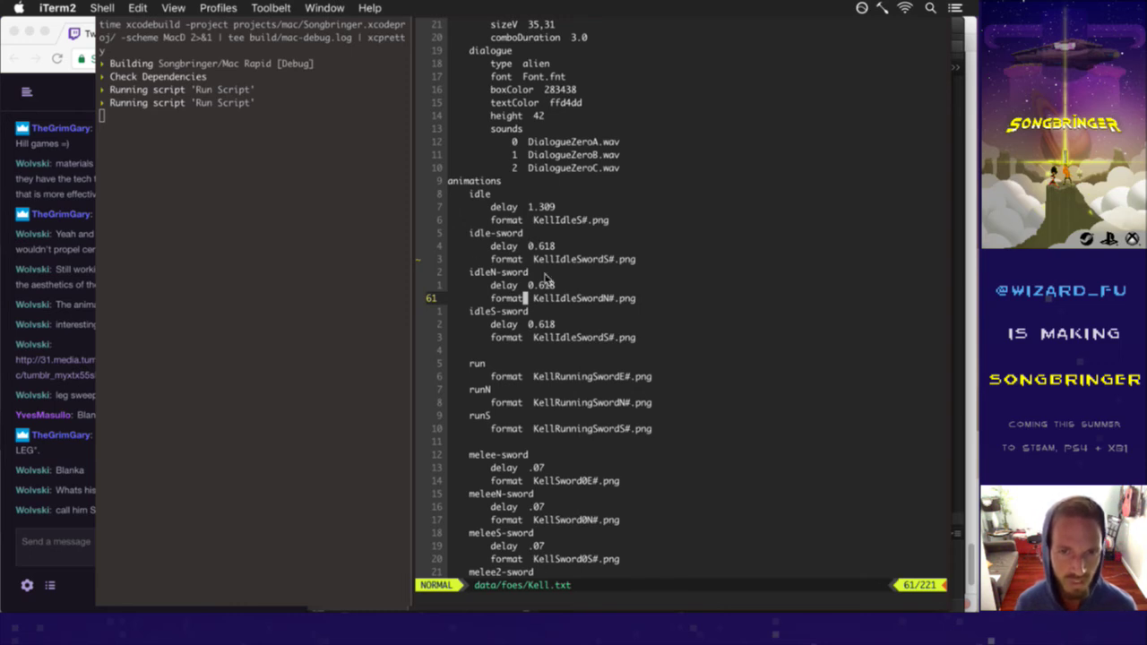
left_click(69, 519)
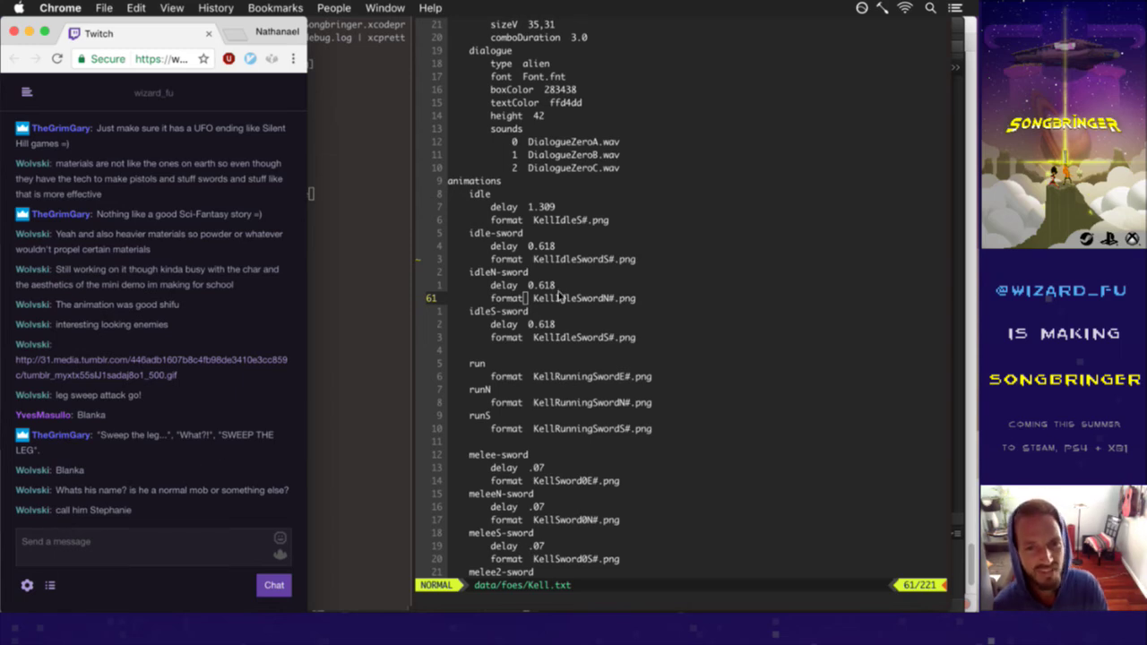
left_click(560, 297)
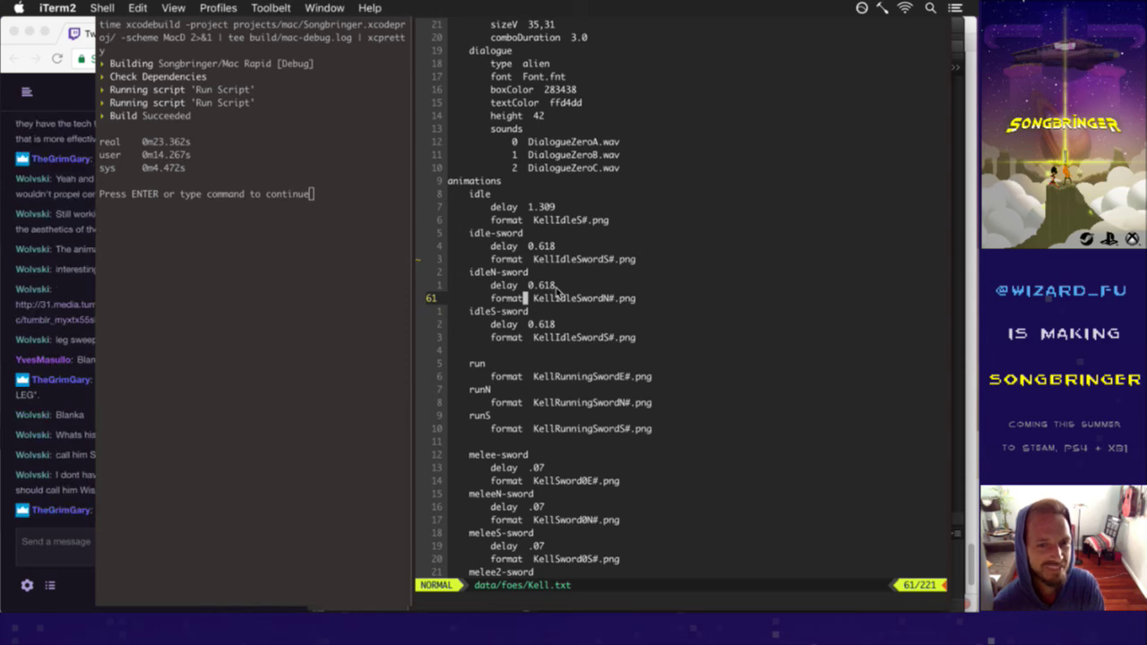
left_click(79, 483)
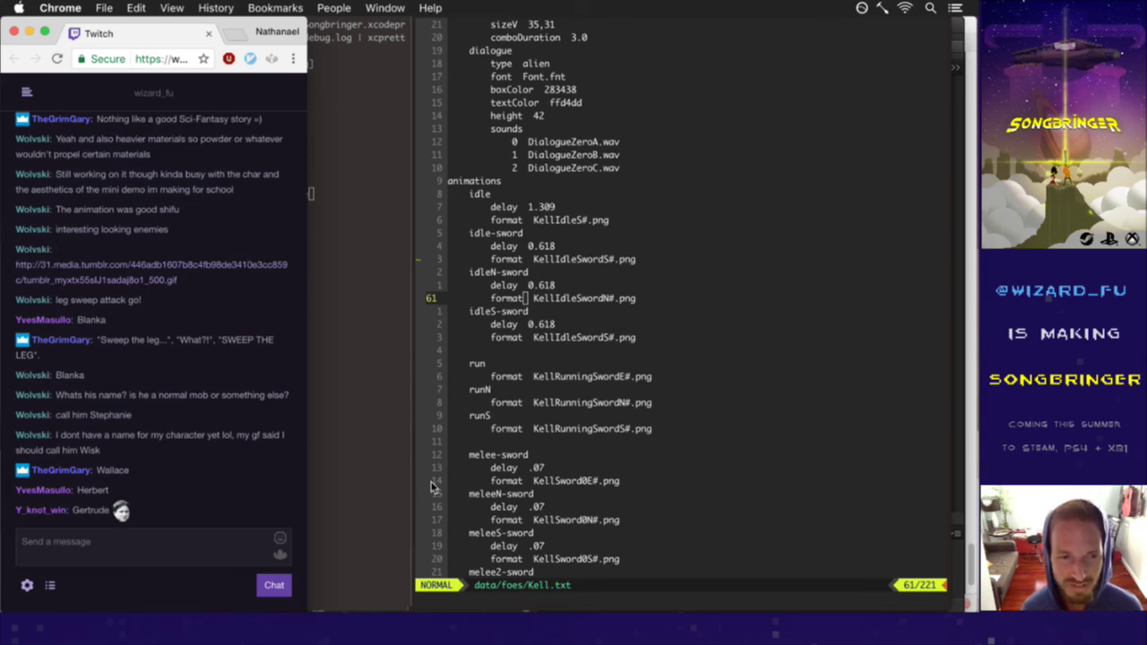
left_click(523, 453)
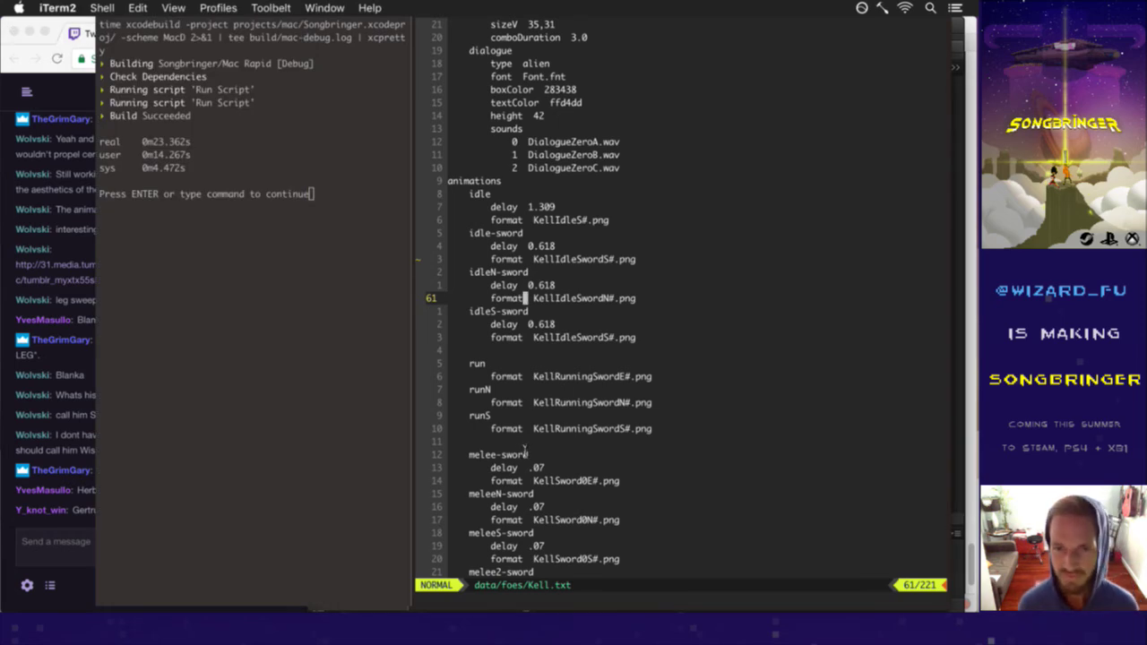
Step: Run Songbringer, advance the dialogue with Kell to check his sword sprites in the temple scene, and quit the game
key("F5")
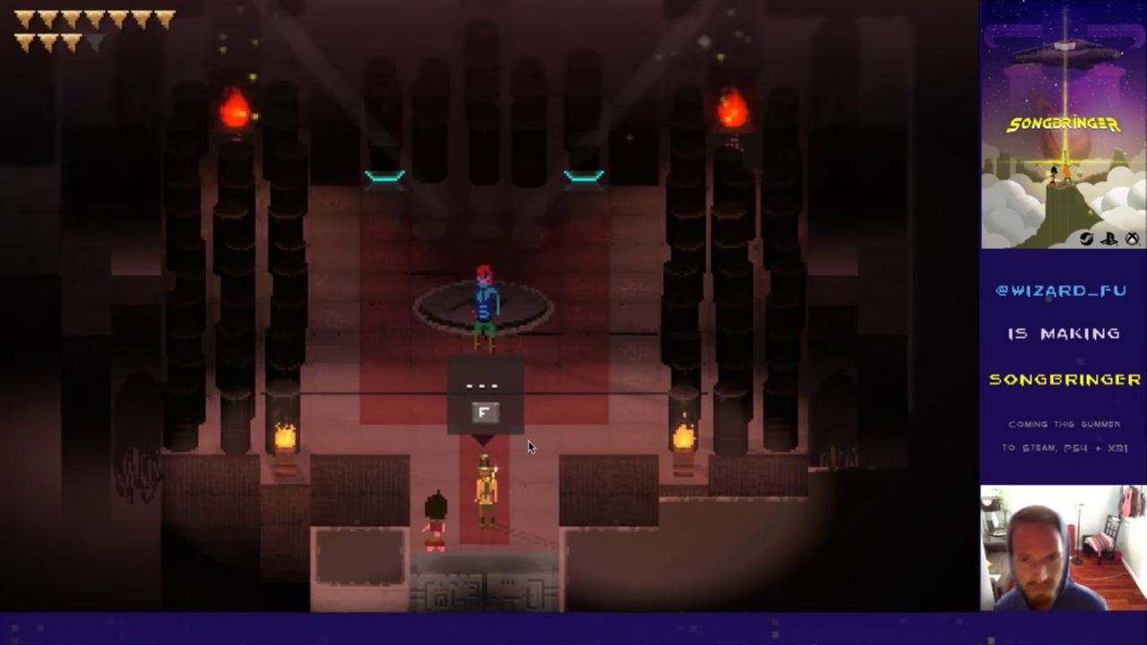
key("f")
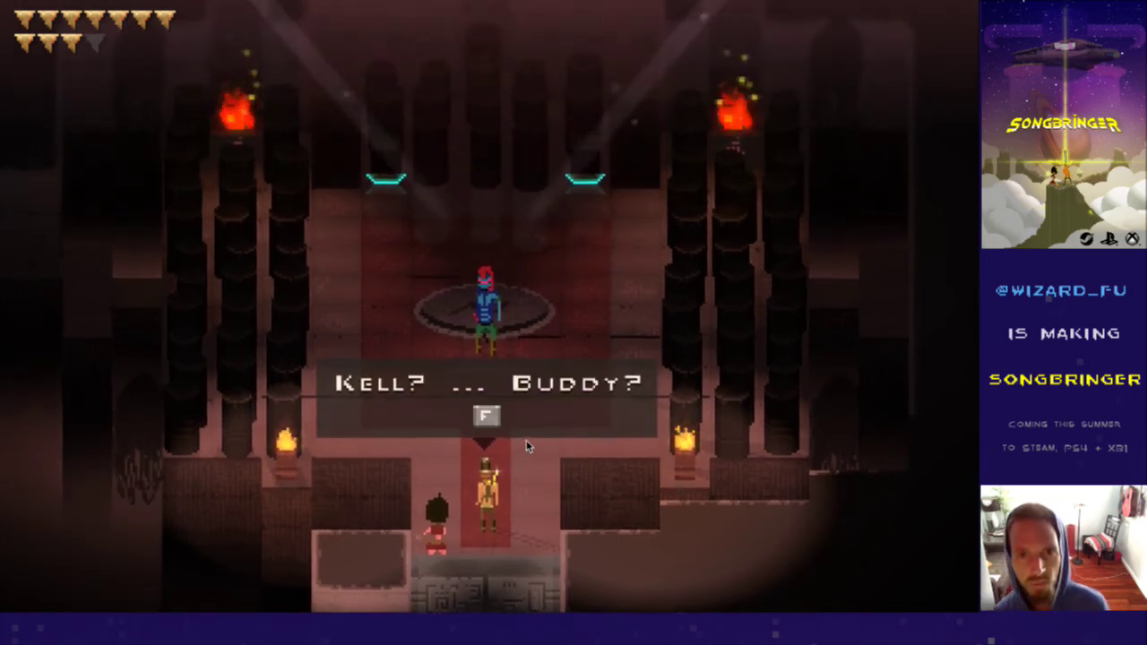
key("f")
key("f")
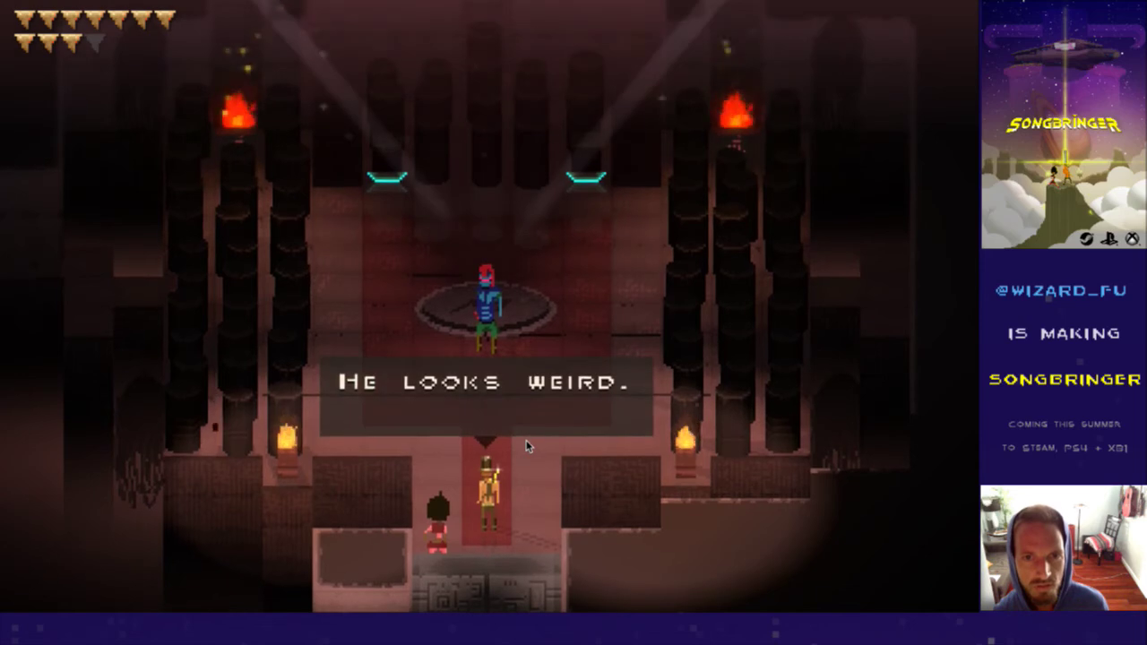
key("f")
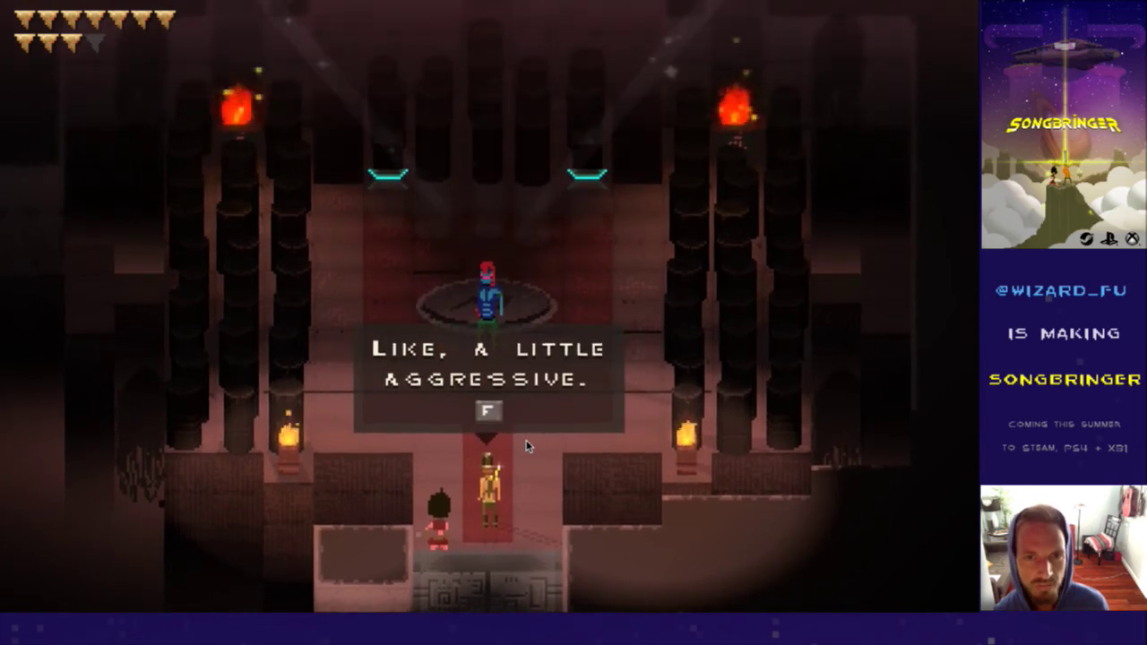
key("f")
key("f")
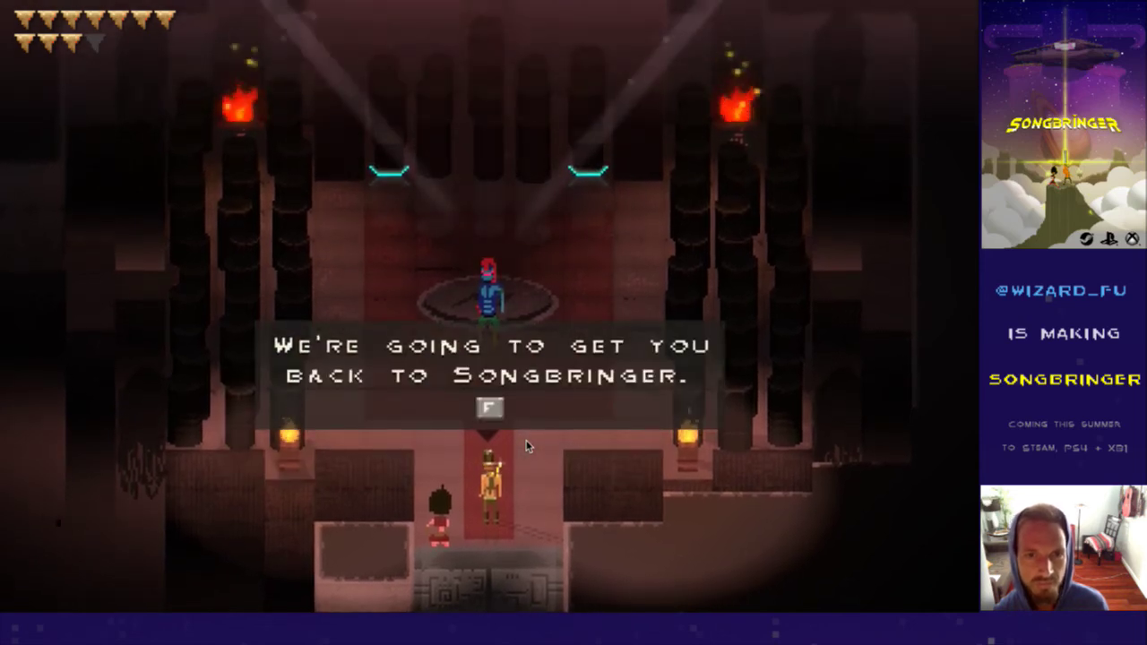
key("f")
key("f")
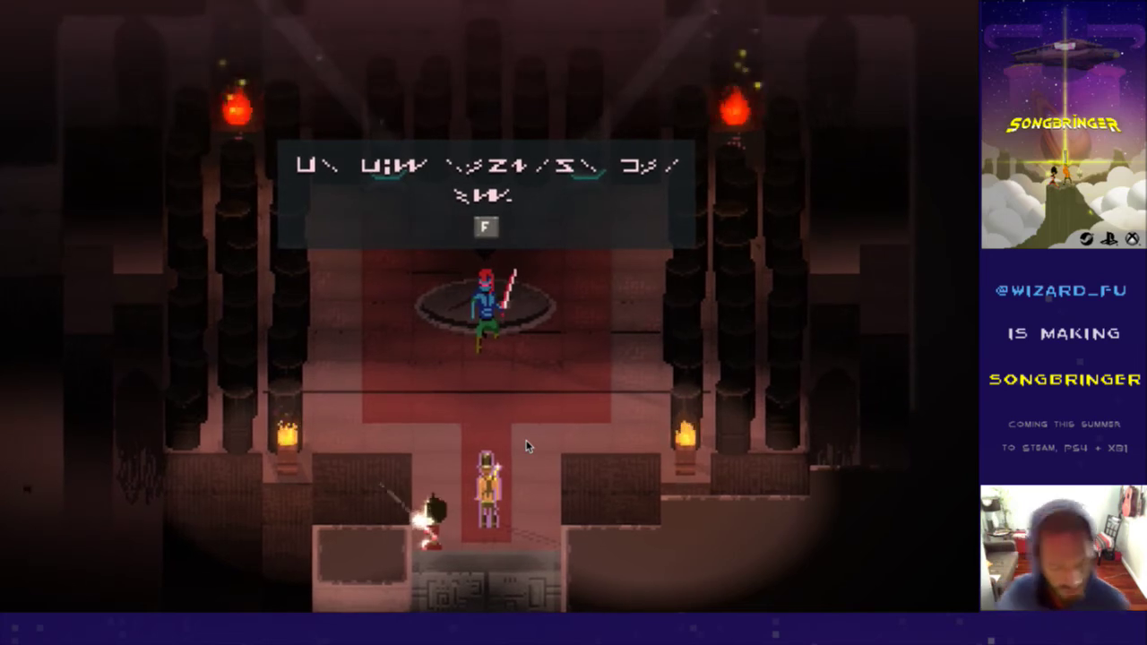
key("super+q")
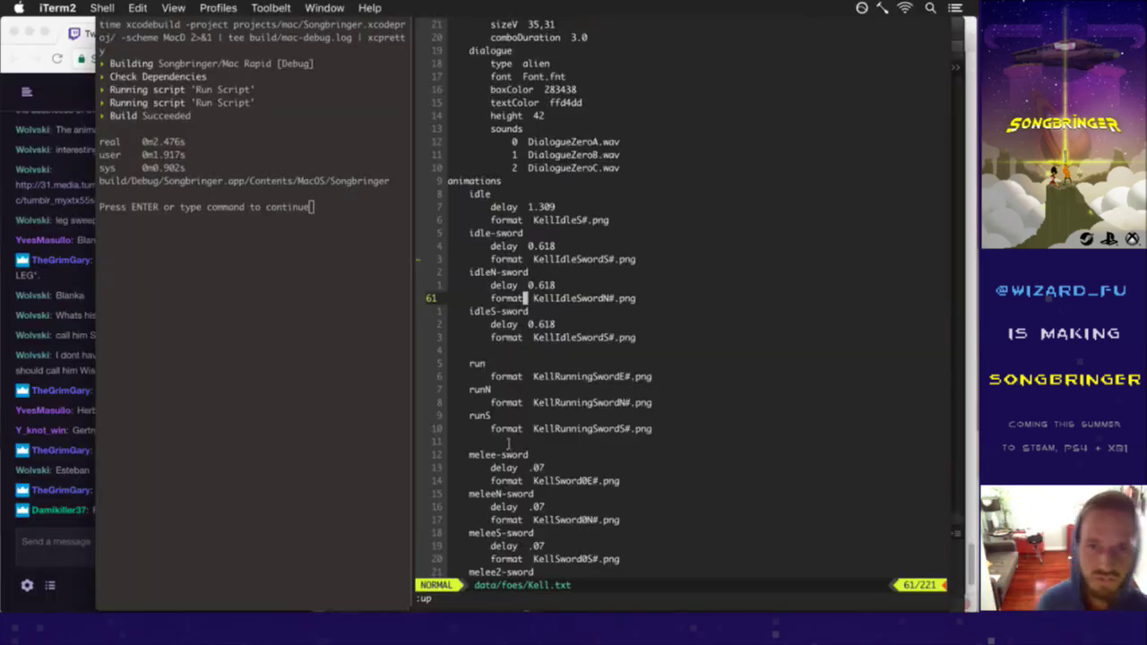
Step: Check the latest Twitch chat messages and return to KellSword1E.psd in Photoshop
left_click(62, 551)
key("super+Tab")
key("super+Tab")
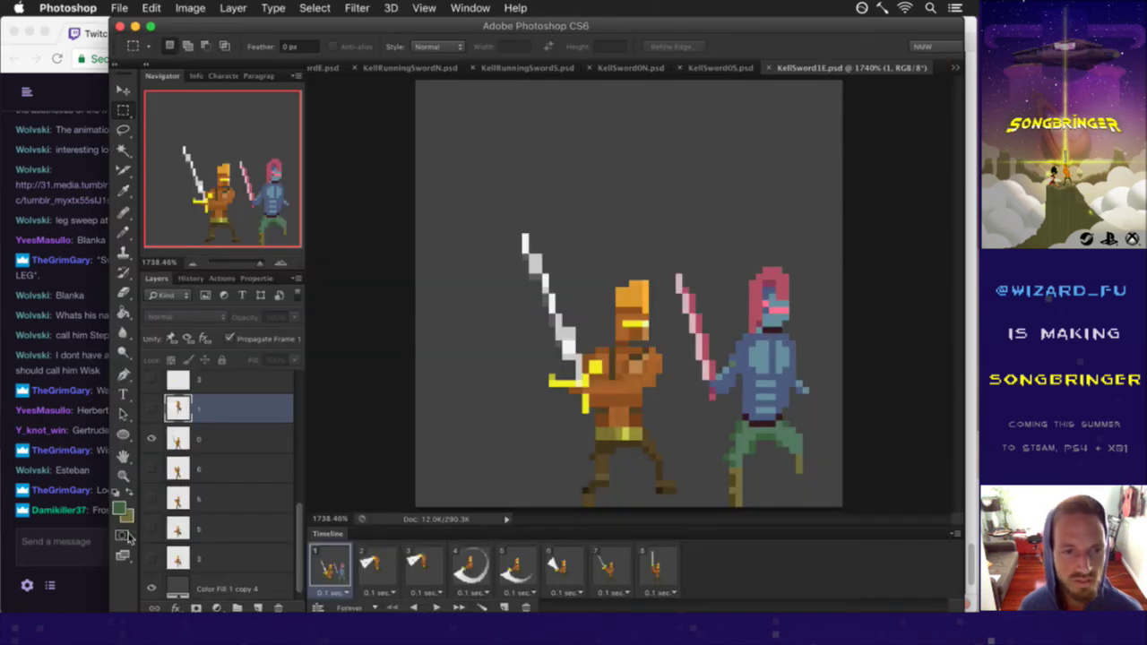
left_click(69, 529)
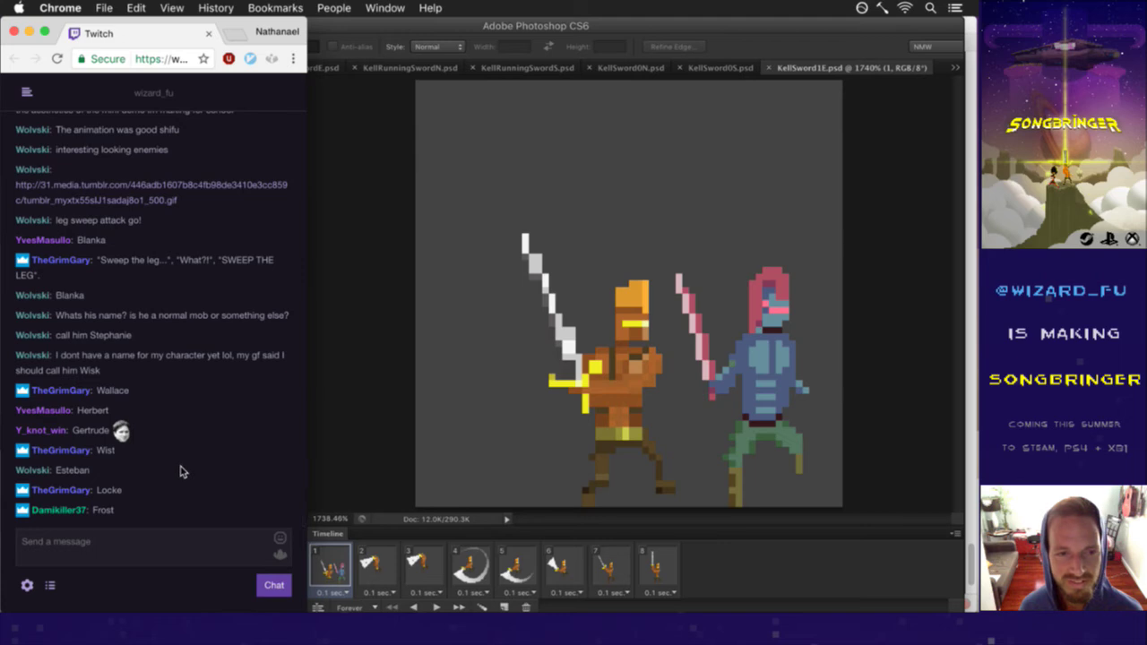
left_click(404, 435)
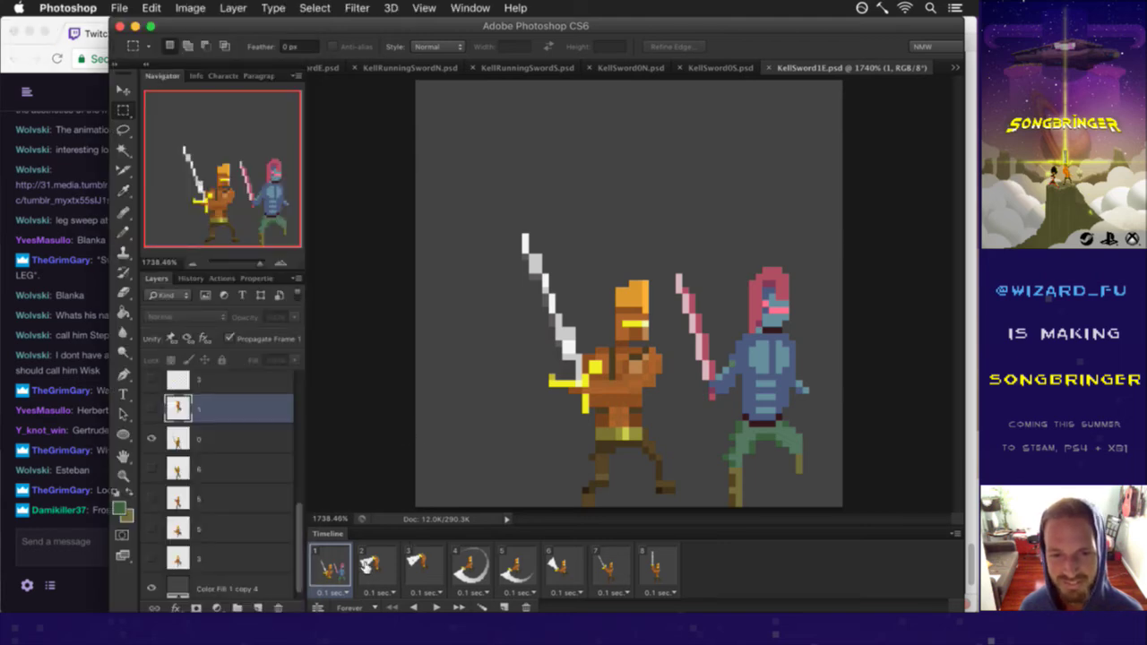
Step: Try to merge the two visible layers named 3 in frame 4, and check frame 5
left_click(468, 565)
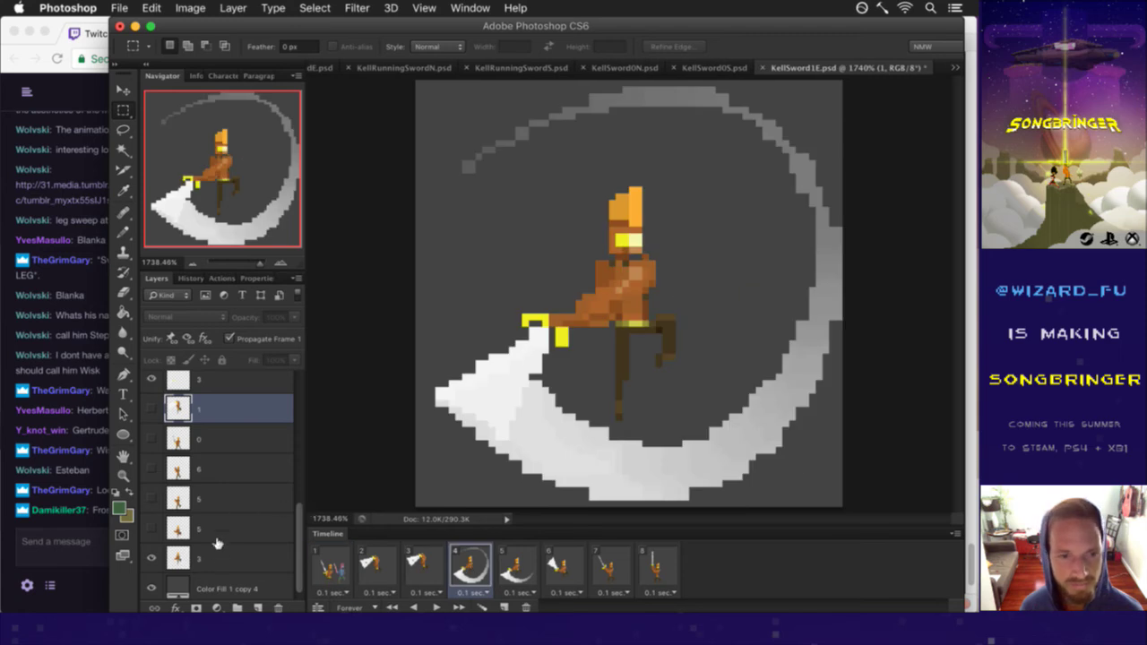
left_click(220, 558)
left_click(235, 381, "super")
right_click(235, 380)
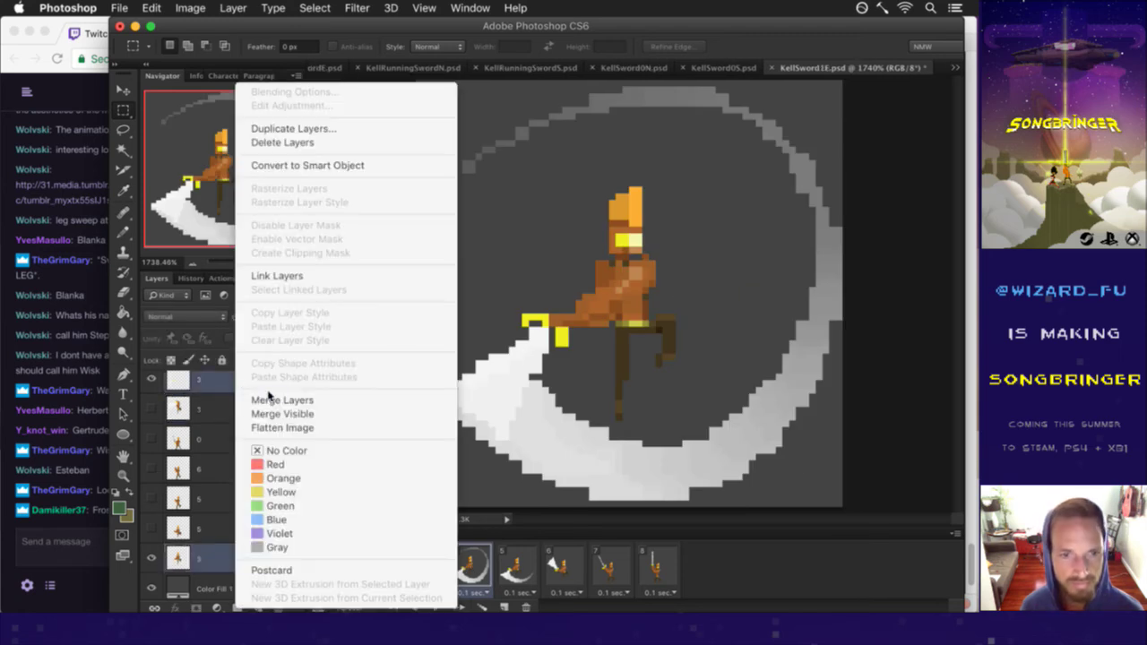
left_click(271, 400)
left_click(516, 563)
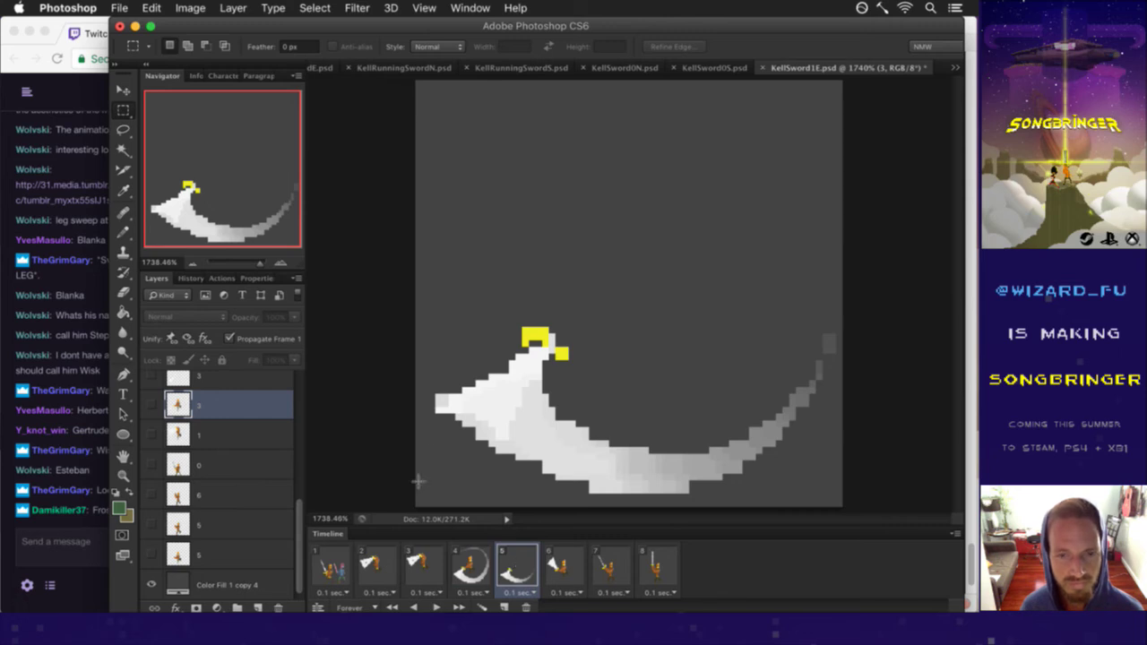
Step: Undo the recent frame layer merges, including the merge of the layers named 1
key("Left")
key("Left")
key("super+alt+z")
key("super+alt+z")
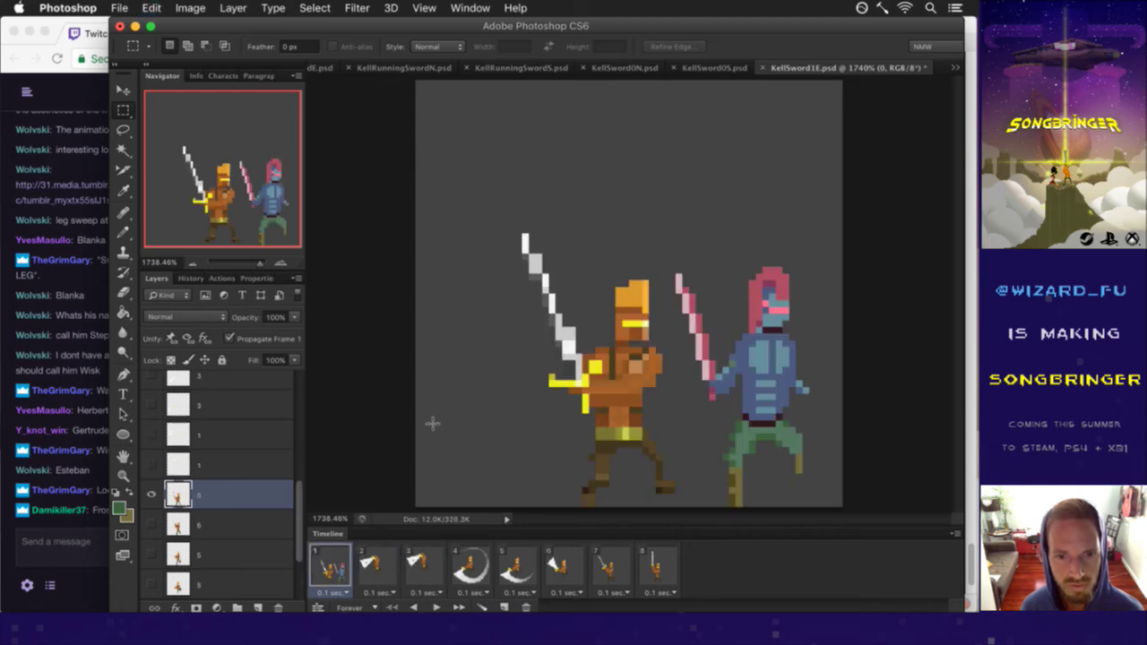
Step: Move Layer 1 with the blue character down the layer stack to just above Color Fill 1 copy 4
scroll(299, 524, "down", 3)
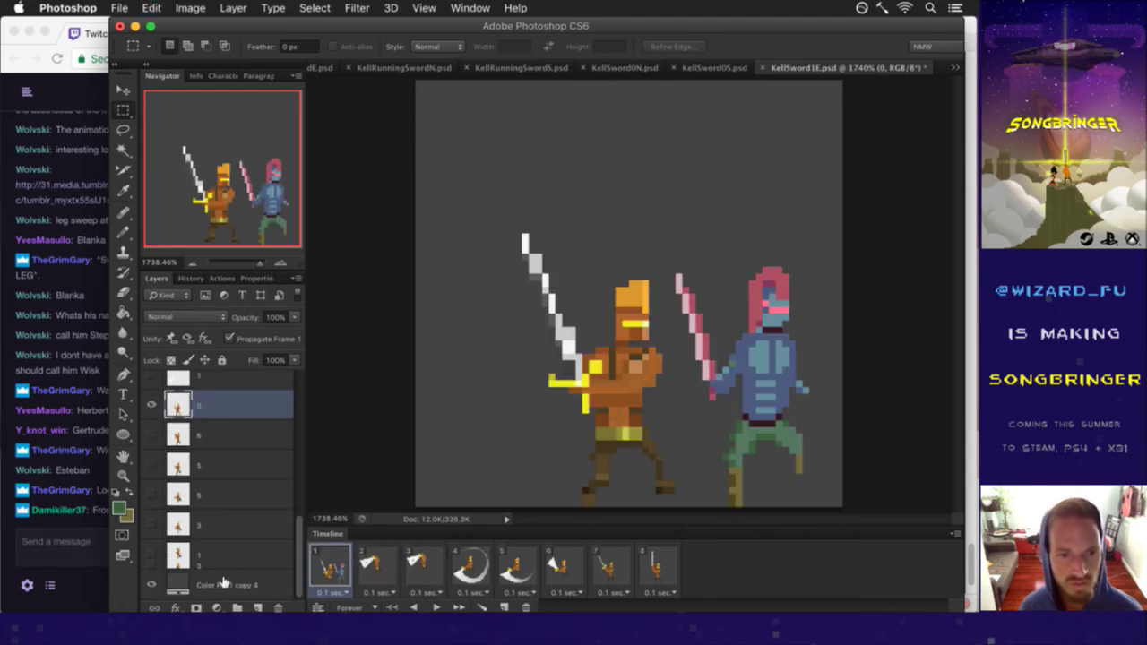
left_click(281, 548)
left_click_drag(299, 547, 287, 388)
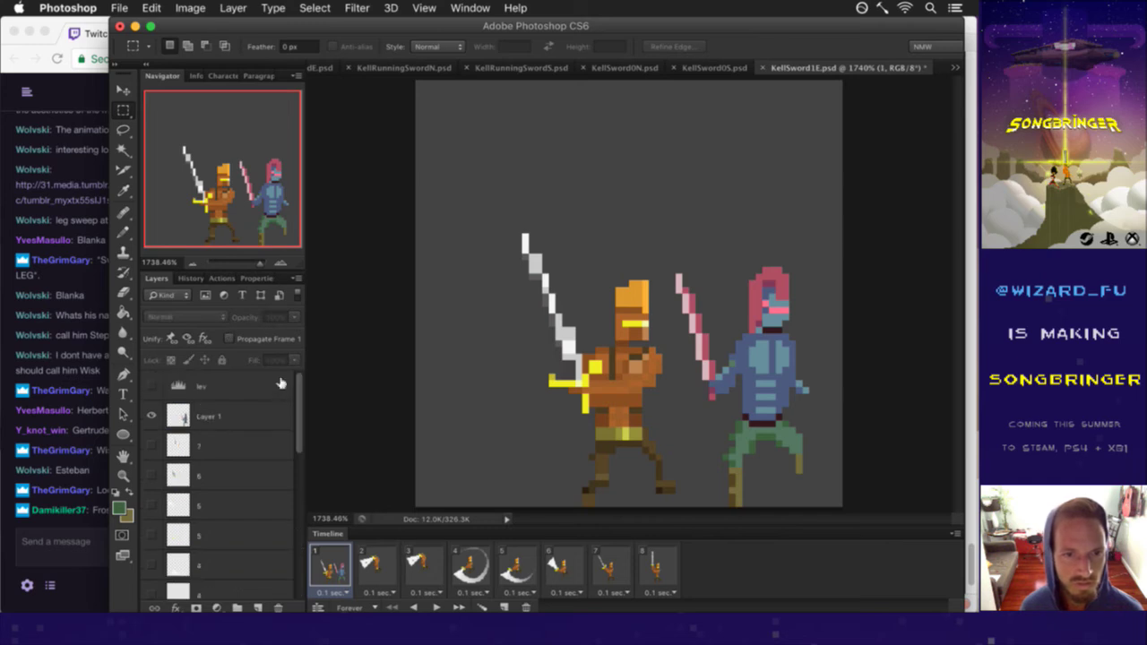
left_click_drag(208, 410, 273, 549)
left_click_drag(230, 418, 304, 563)
left_click_drag(192, 451, 198, 573)
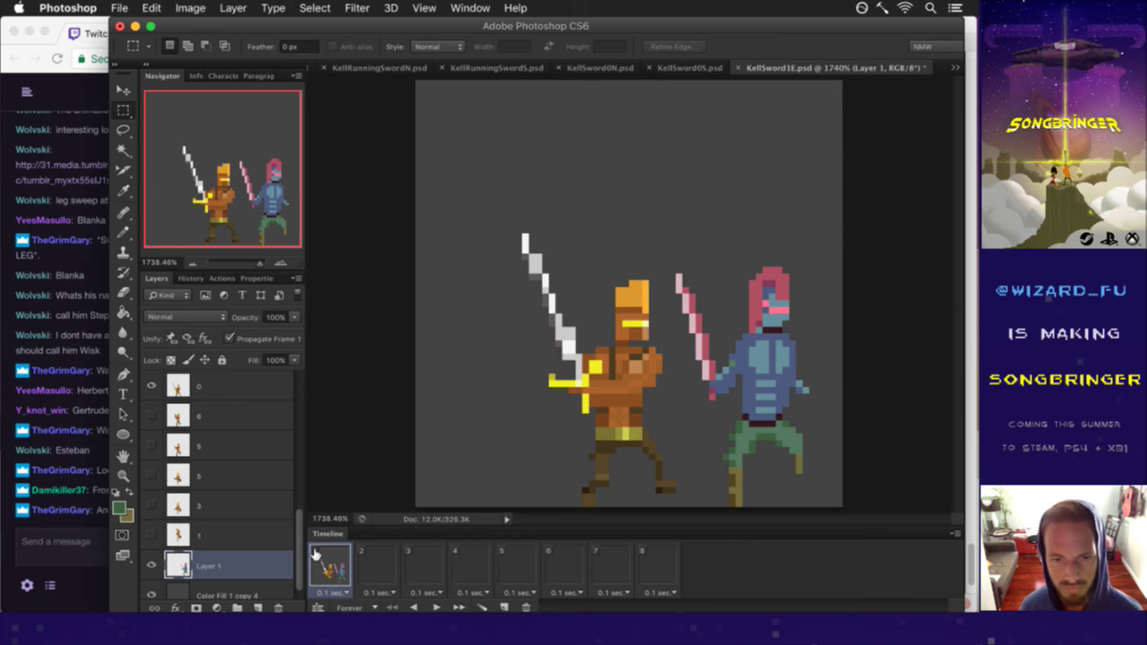
Step: In frame 2, duplicate Layer 1 with the blue character and make the copy visible
left_click(373, 566)
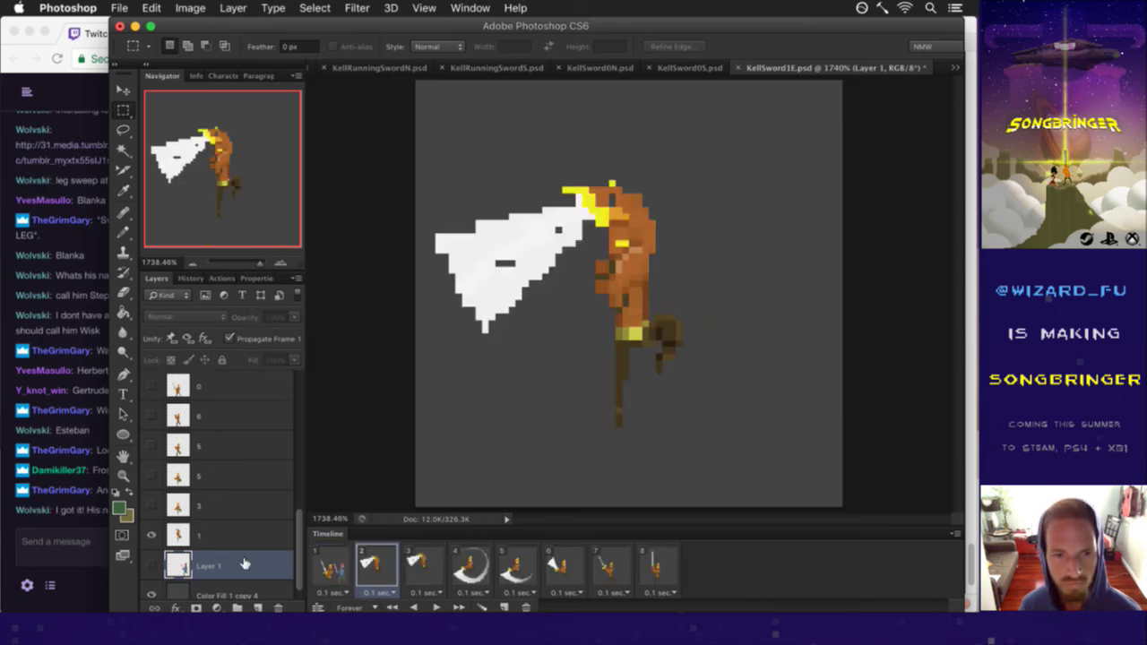
key("super+j")
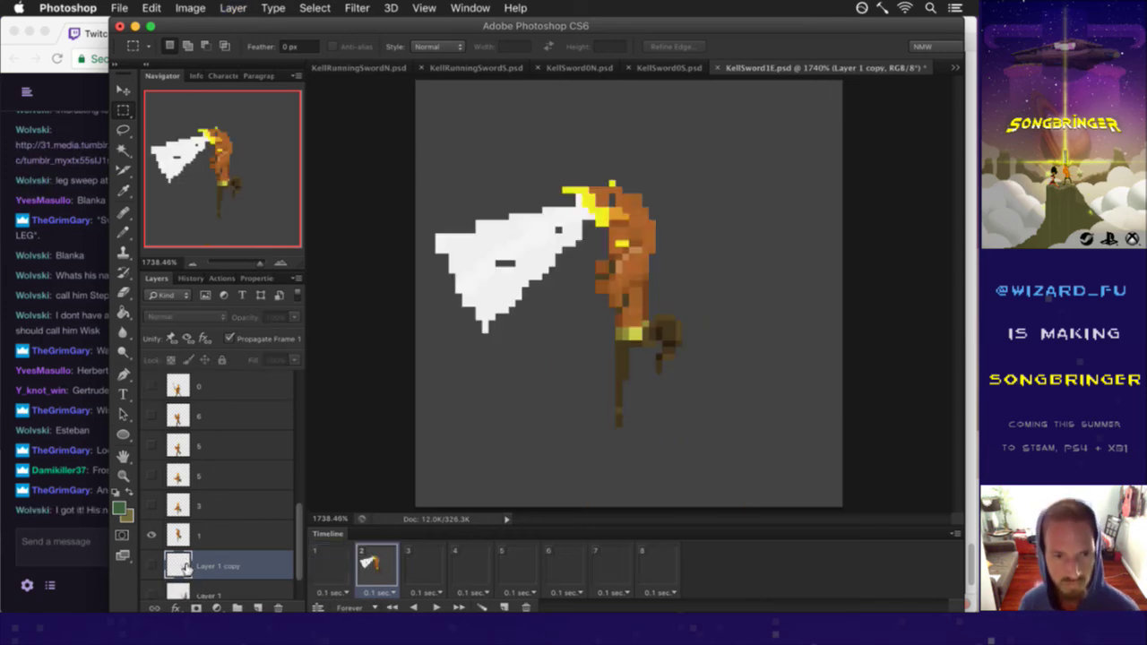
key("v")
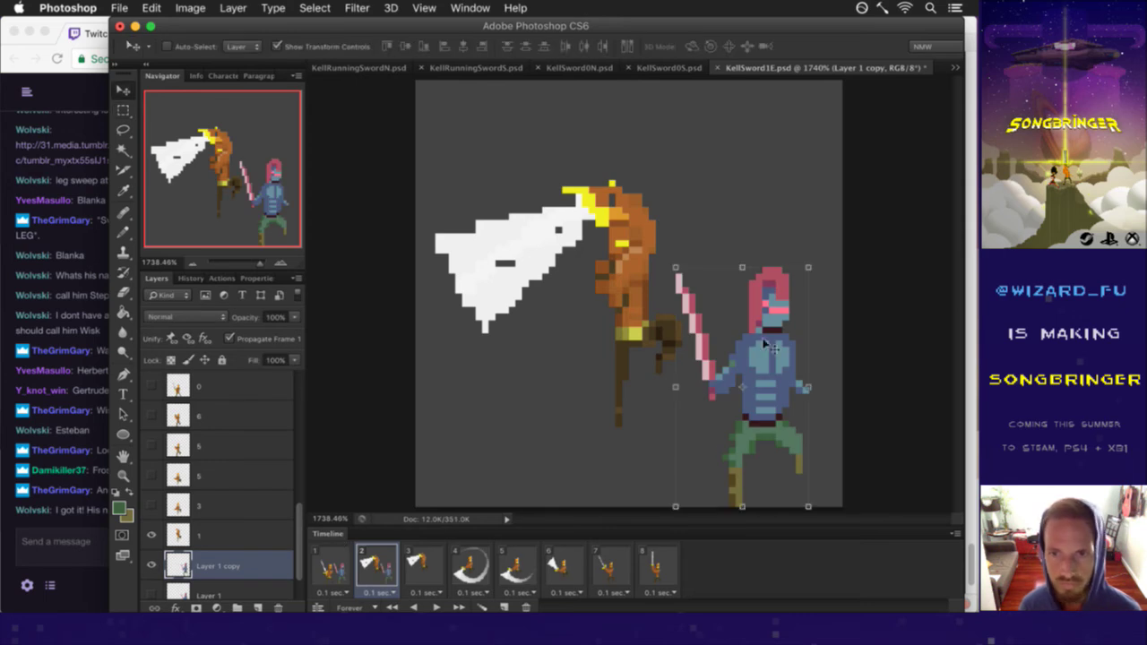
Step: Read the new Twitch chat messages in Chrome and return to KellSword1E.psd in Photoshop
left_click(90, 507)
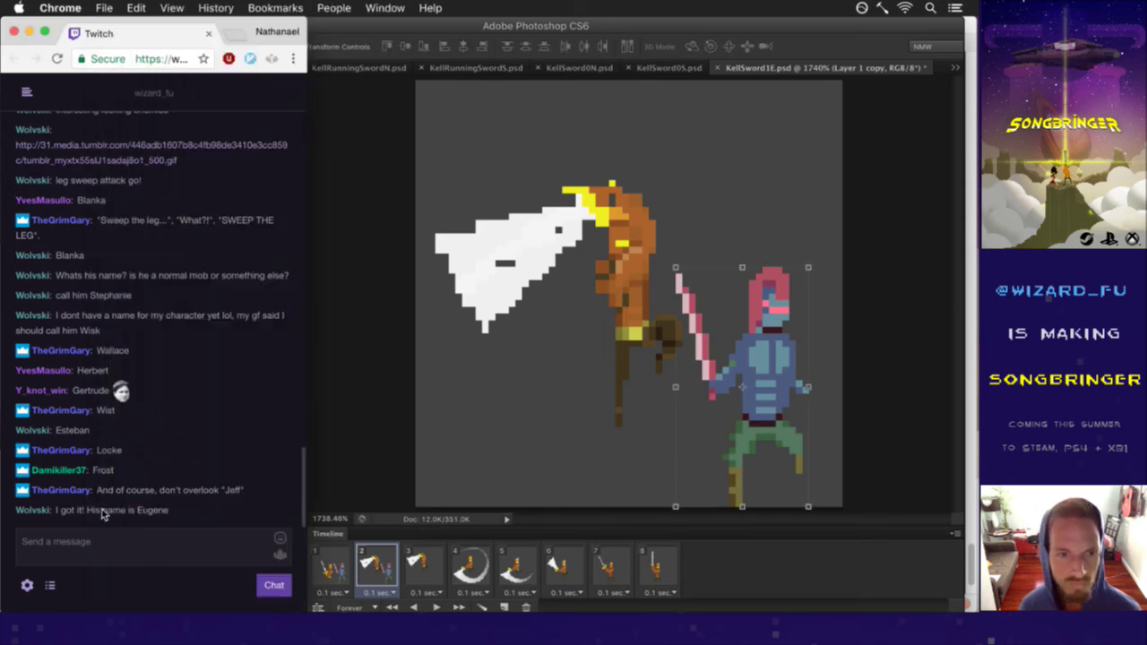
left_click_drag(164, 495, 253, 497)
left_click(255, 500)
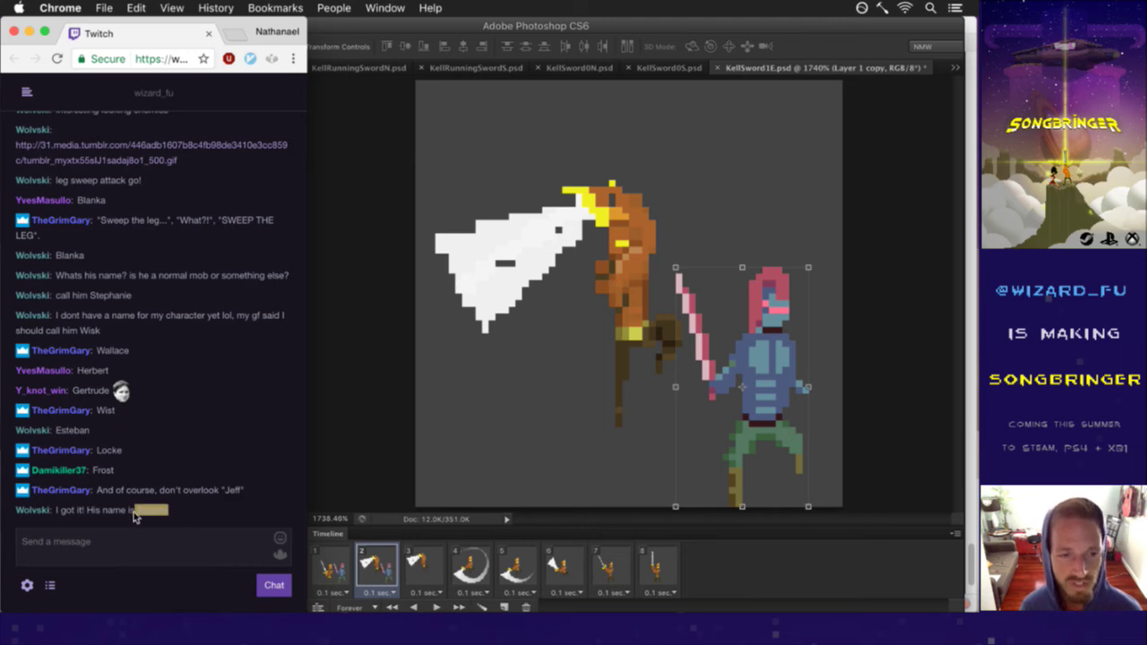
left_click(217, 502)
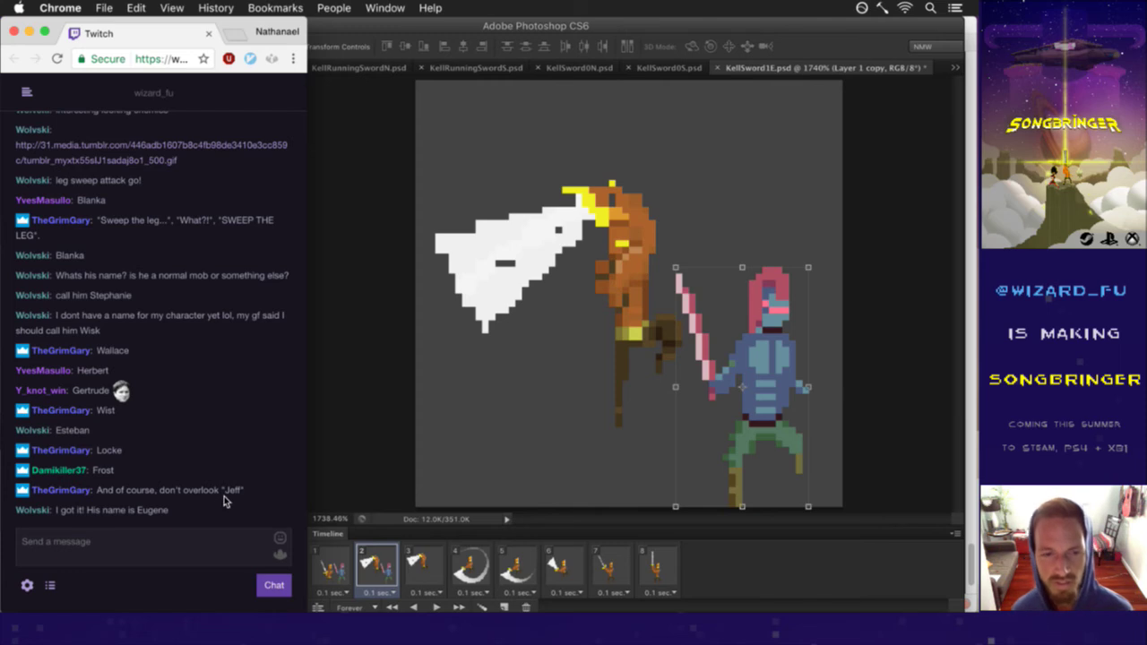
left_click(342, 465)
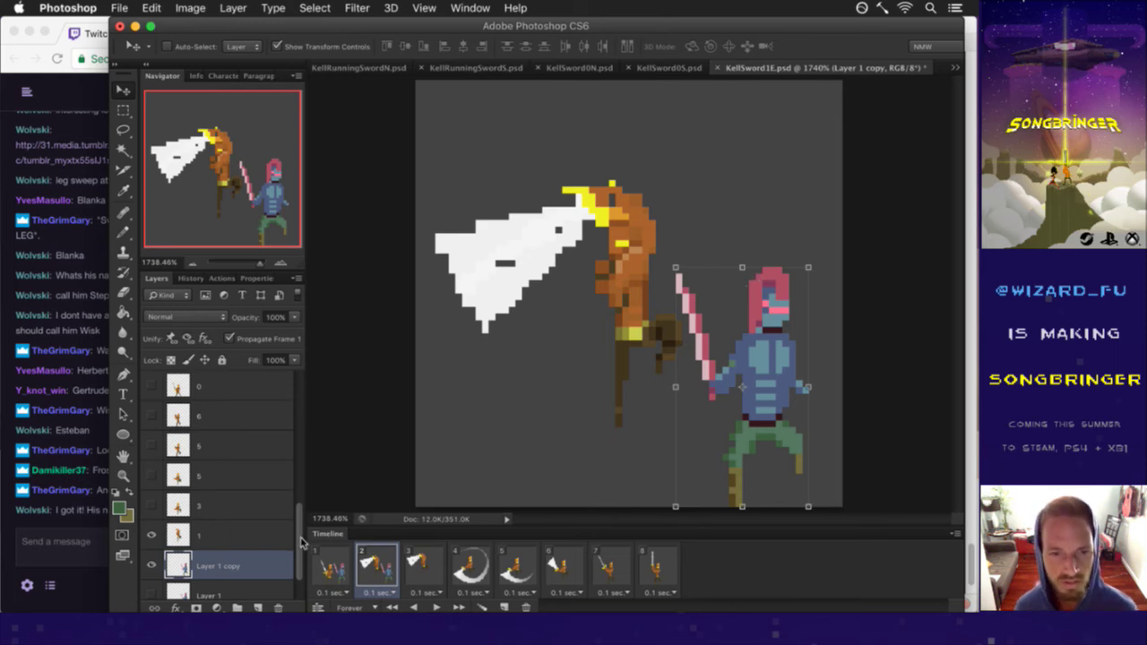
Step: Raise the blue character in frame 2, then rotate its sword and hand about -74° to point horizontally at head height
left_click_drag(301, 541, 302, 569)
left_click_drag(787, 314, 752, 225)
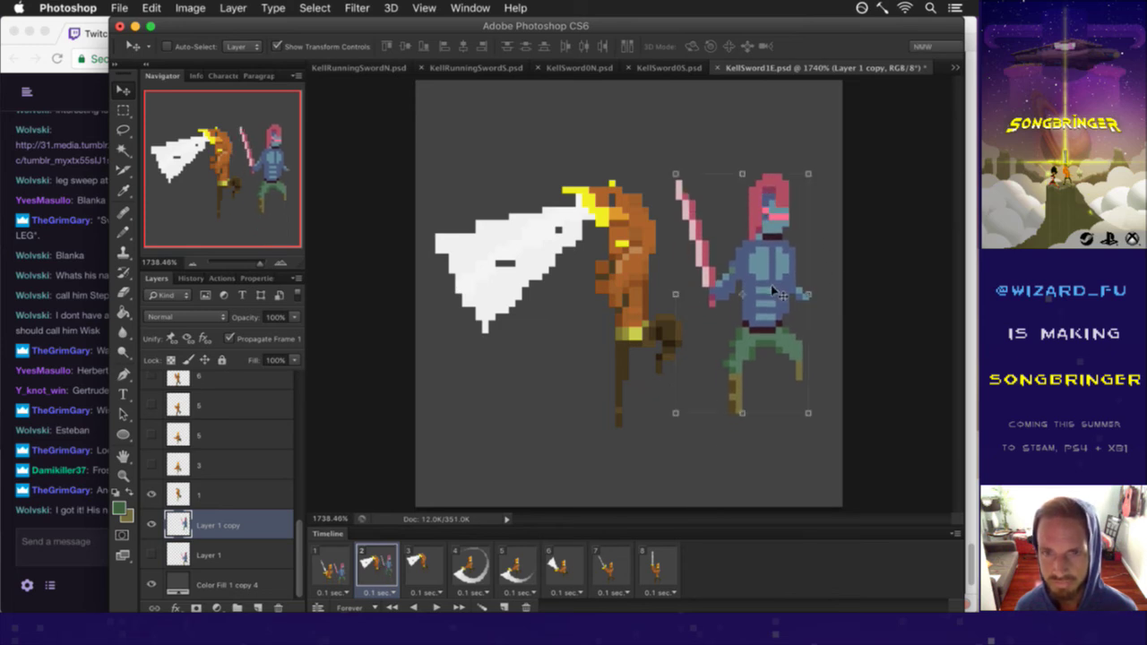
key("m")
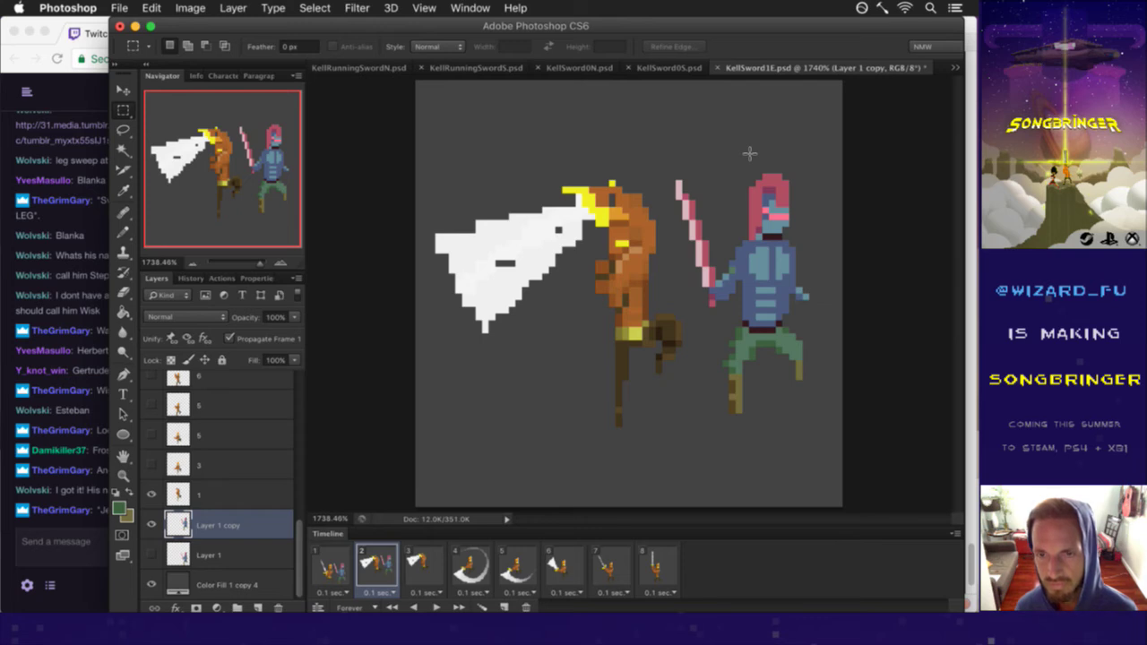
left_click_drag(663, 161, 730, 320)
key("v")
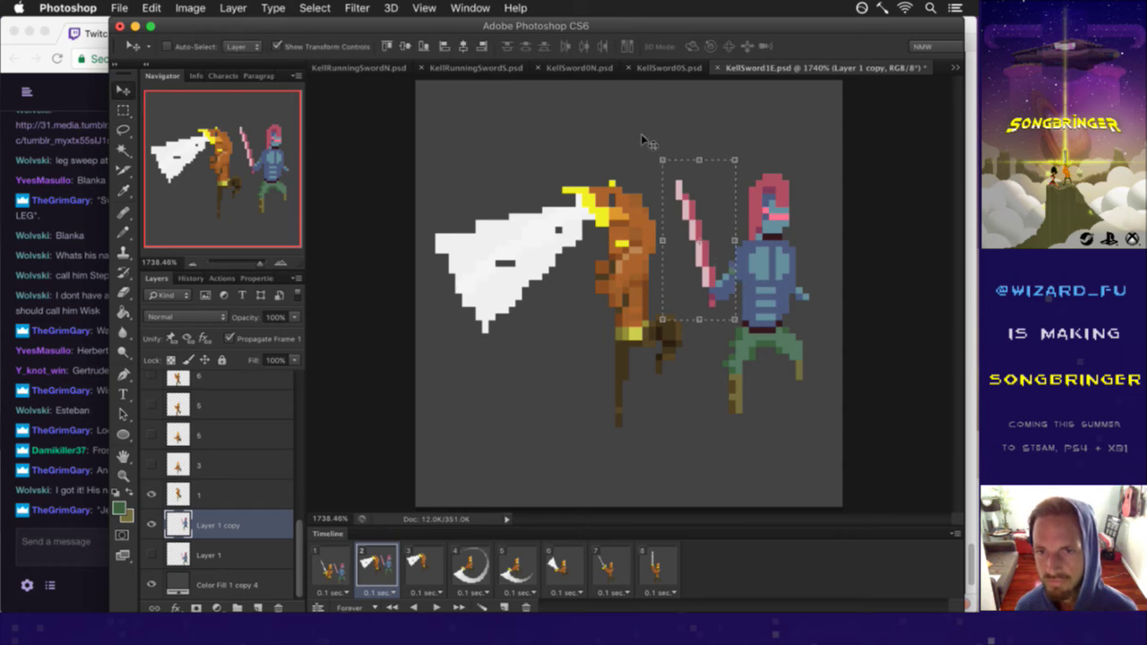
left_click_drag(643, 146, 683, 203)
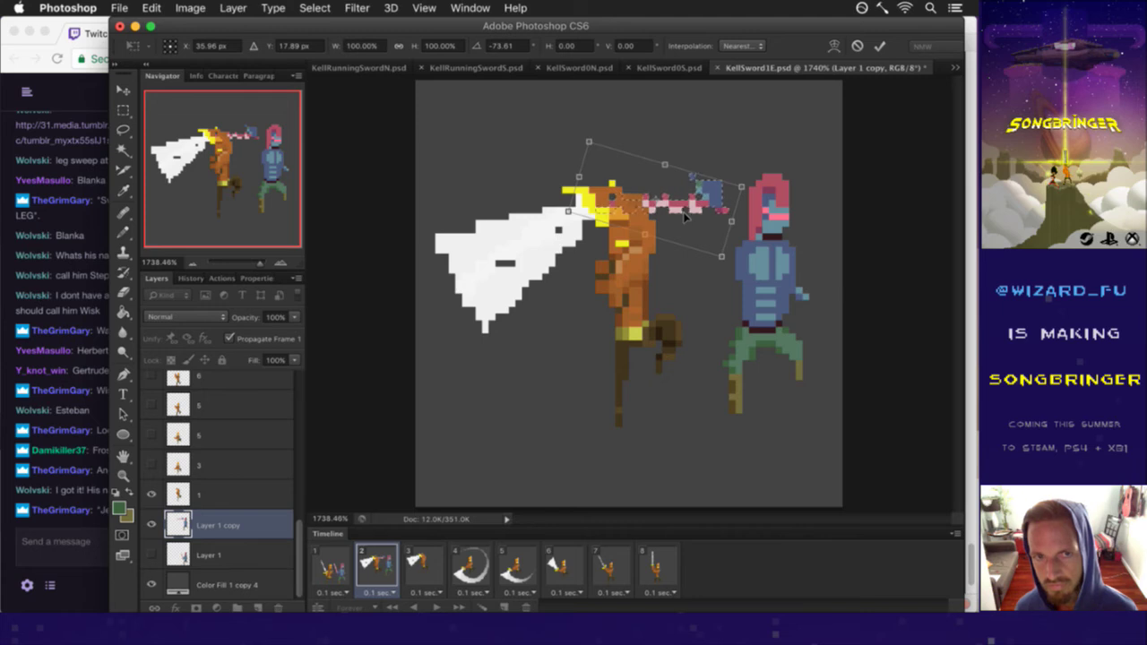
left_click(880, 47)
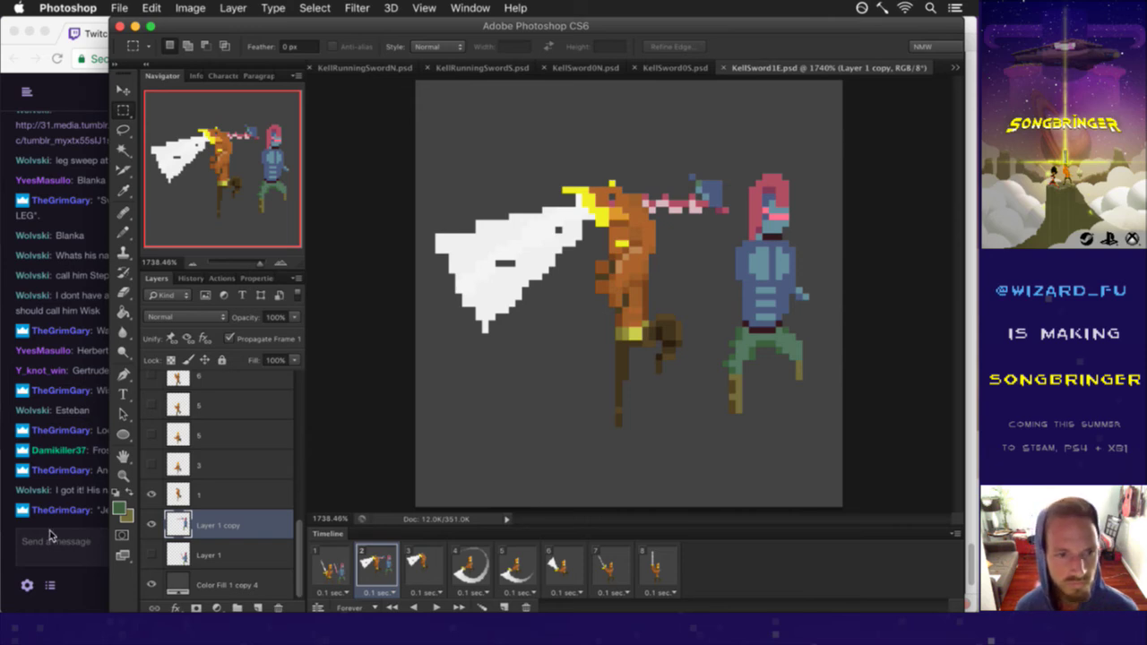
Step: Check the Twitch chat in Chrome, return to Photoshop and compare animation frames 1 and 2
left_click(84, 538)
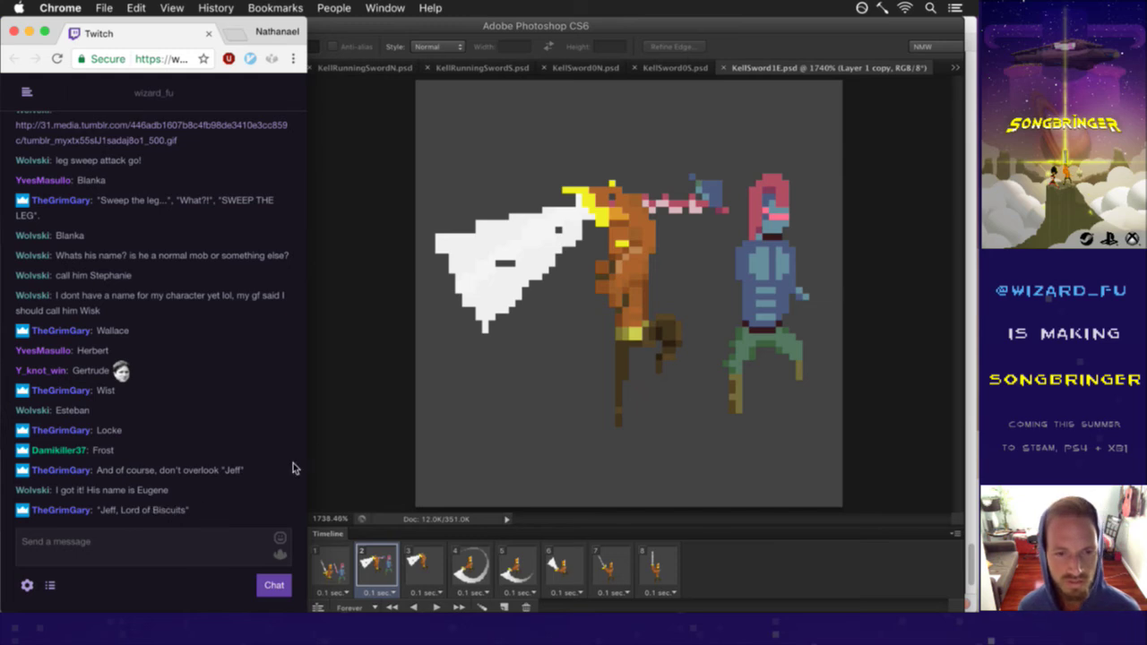
left_click(318, 451)
left_click(338, 566)
left_click(388, 569)
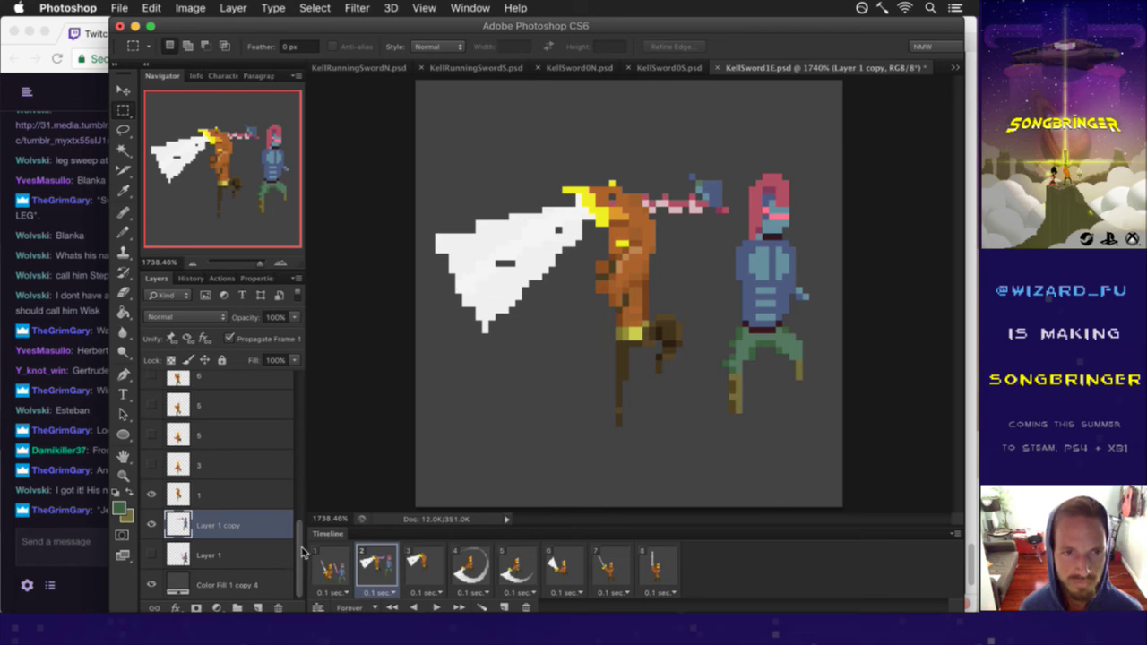
Step: In frame 1, move Layer 1 left so the blue character lines up with the orange one, and save the document
left_click(325, 563)
left_click_drag(301, 542, 301, 475)
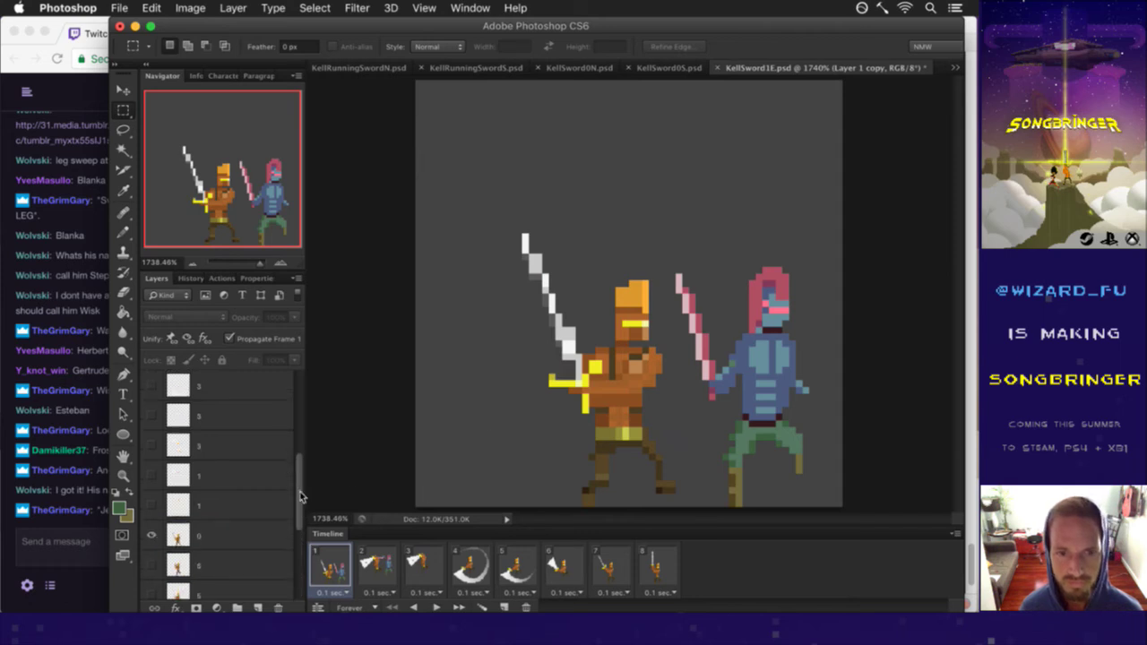
scroll(269, 560, "down", 3)
left_click(253, 556)
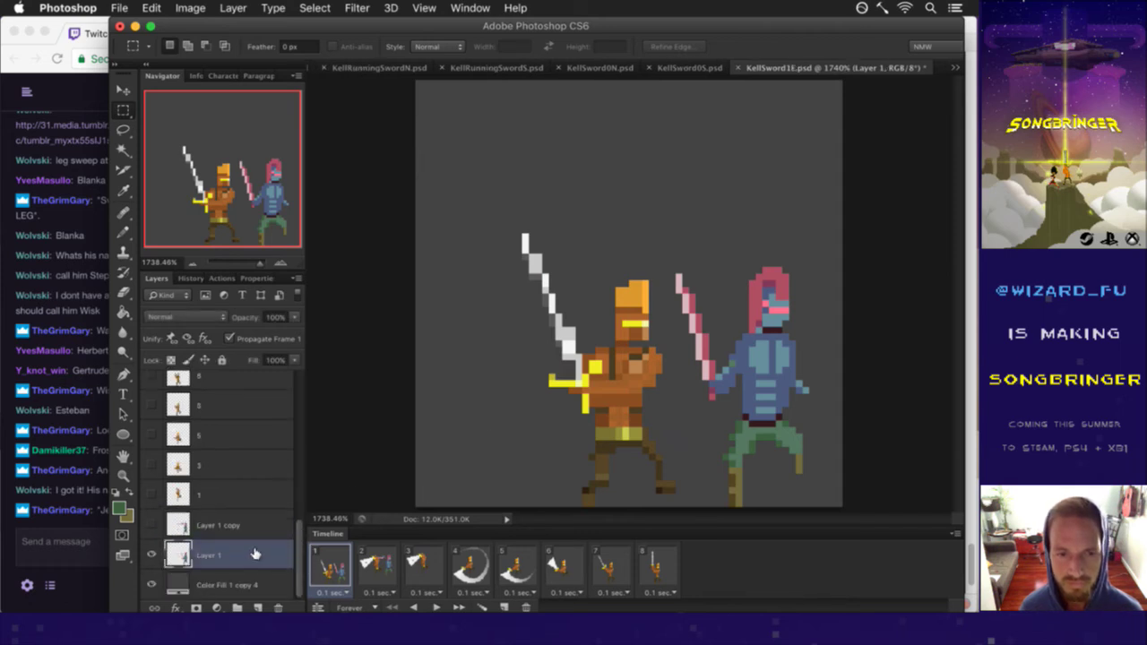
key("v")
left_click_drag(779, 333, 641, 320)
key("Left")
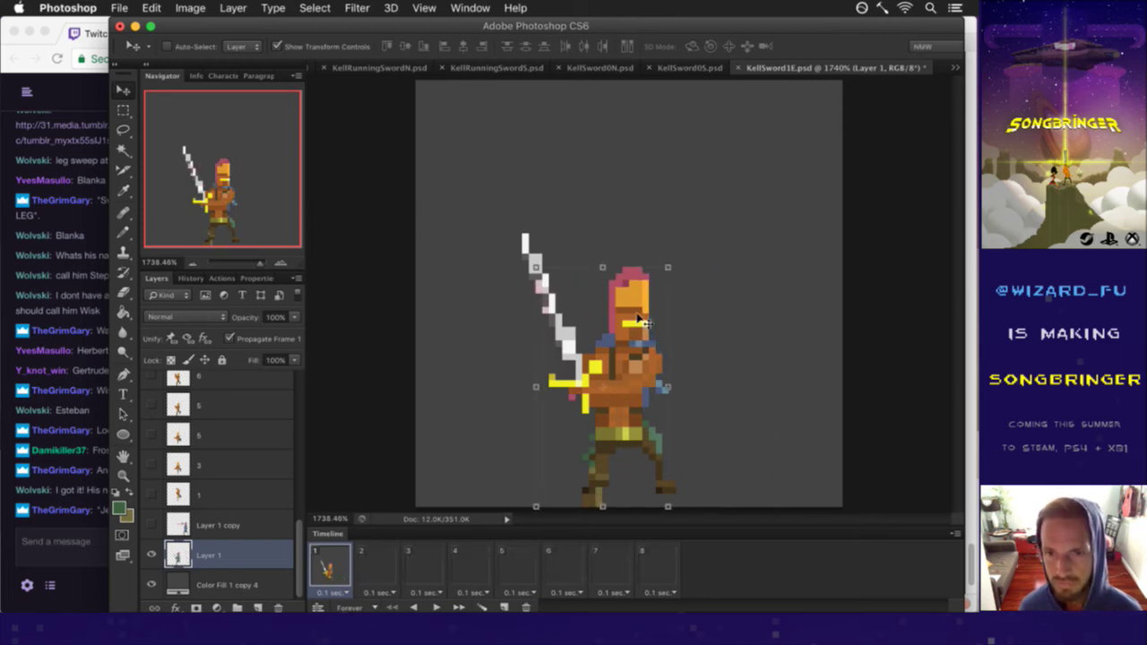
key("m")
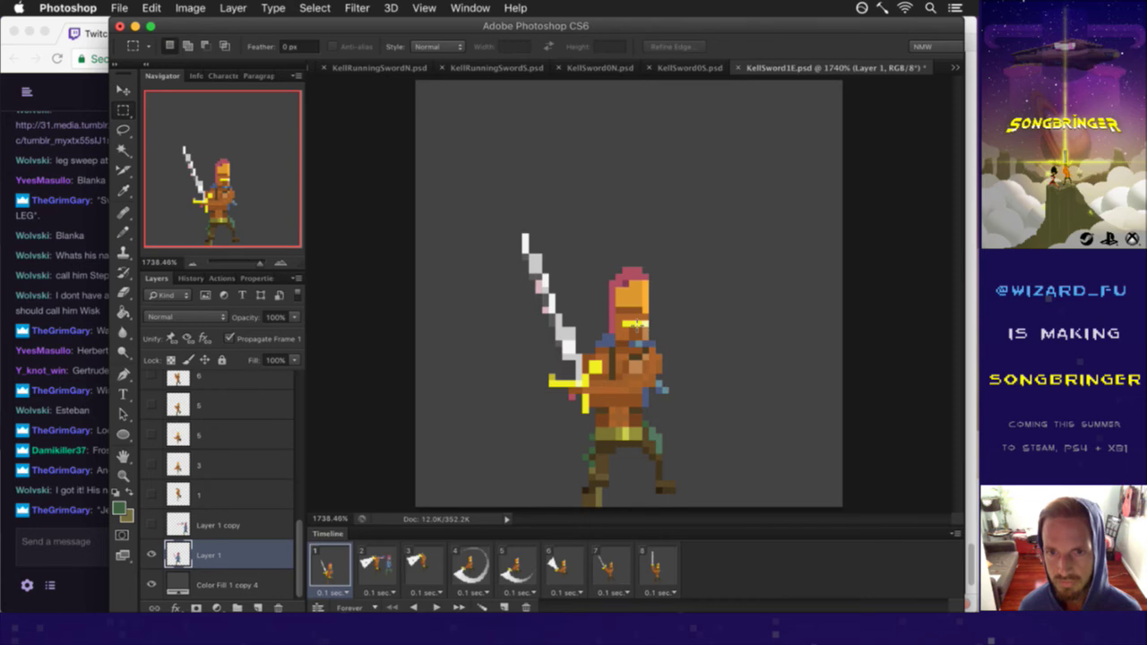
key("super+s")
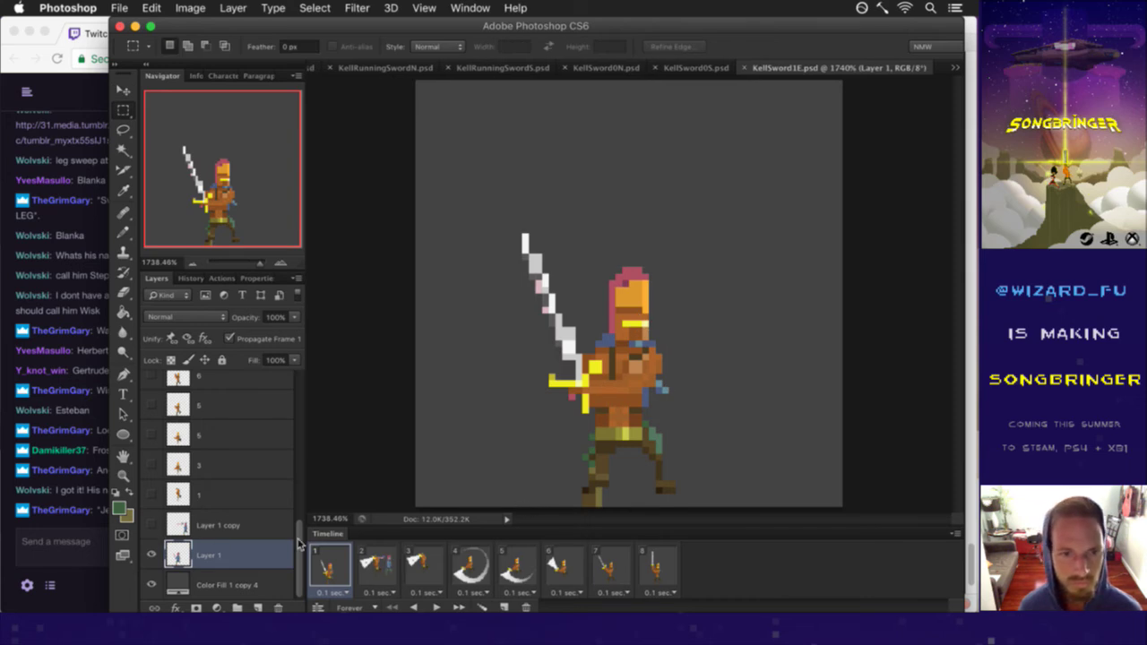
Step: Delete layer 0 with the orange character and white sword from frame 1
left_click_drag(299, 545, 293, 485)
left_click(195, 508)
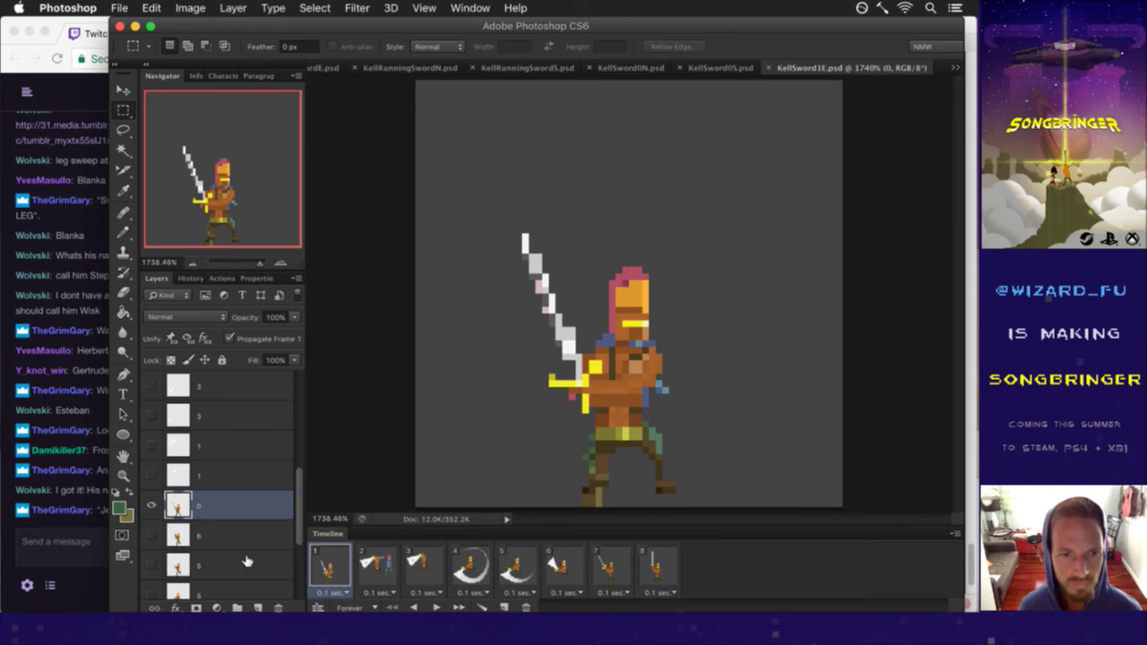
left_click(280, 607)
Step: In frame 2, move Layer 1 copy left so the blue character lines up with the orange one
left_click_drag(299, 507, 296, 407)
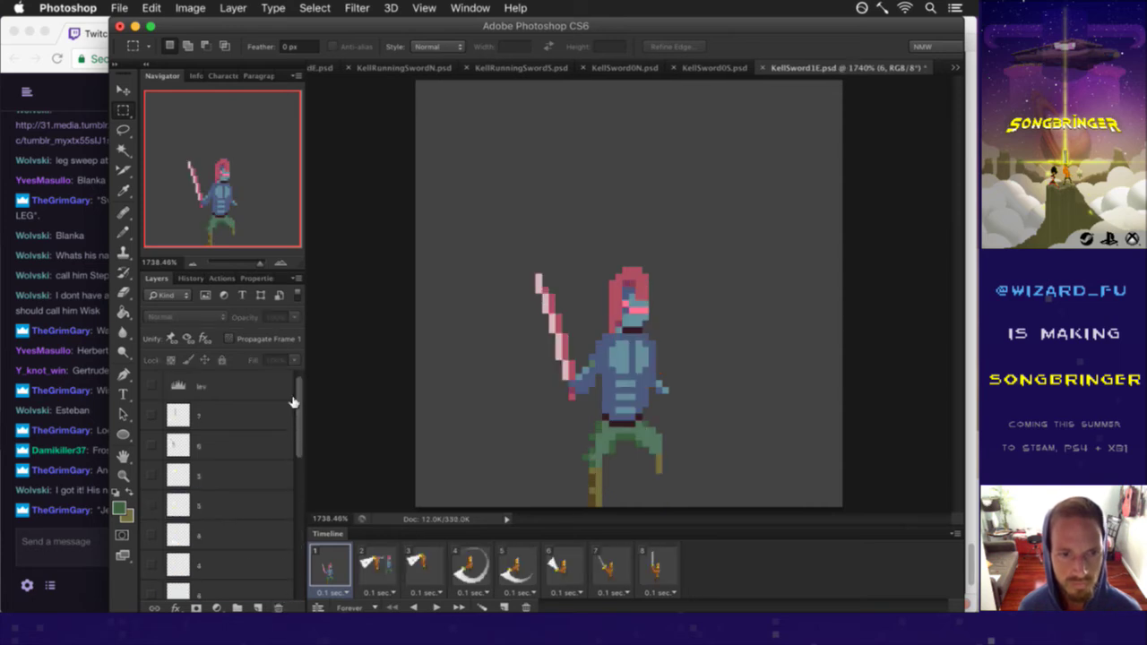
left_click(370, 566)
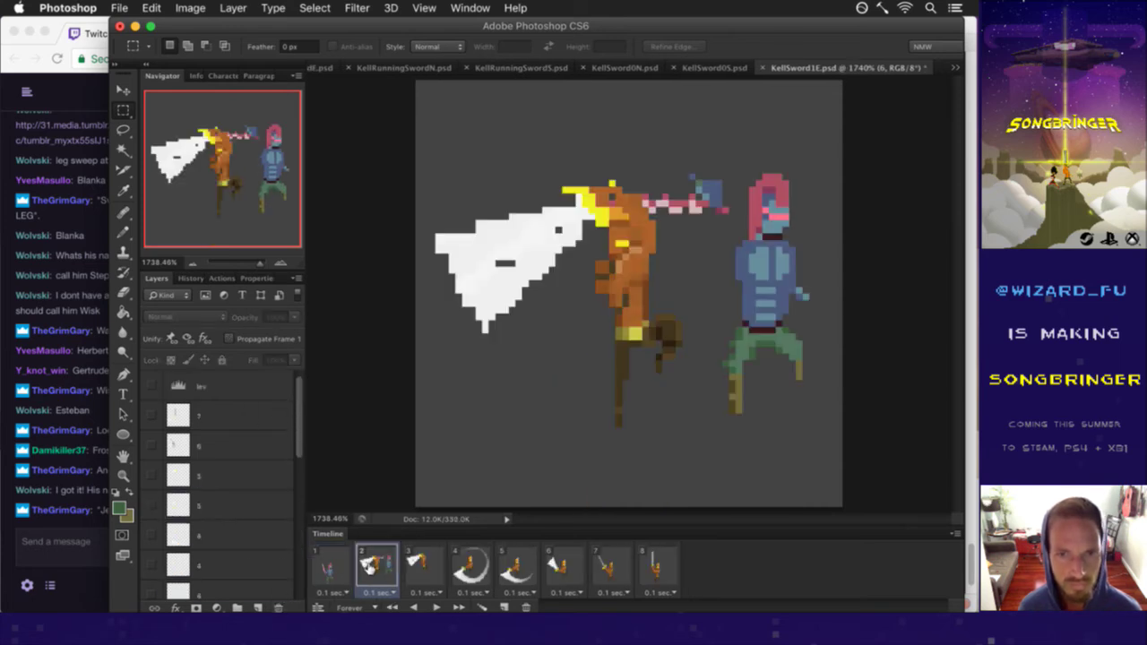
left_click_drag(296, 429, 274, 541)
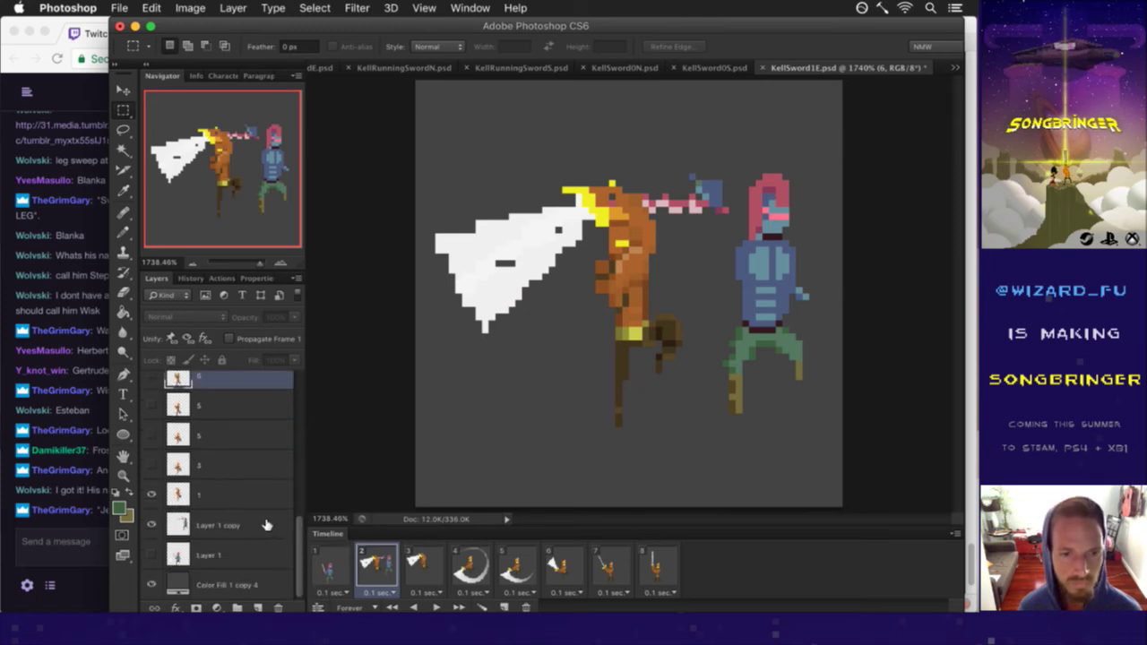
left_click(267, 525)
key("v")
left_click_drag(700, 261, 664, 244)
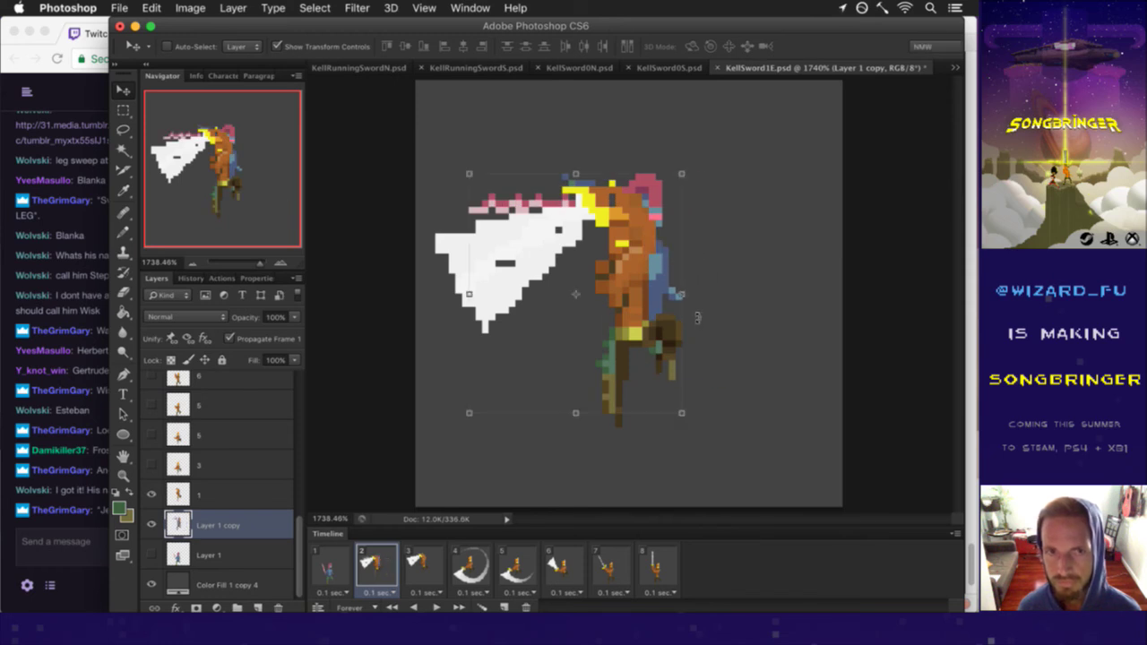
key("Left")
key("m")
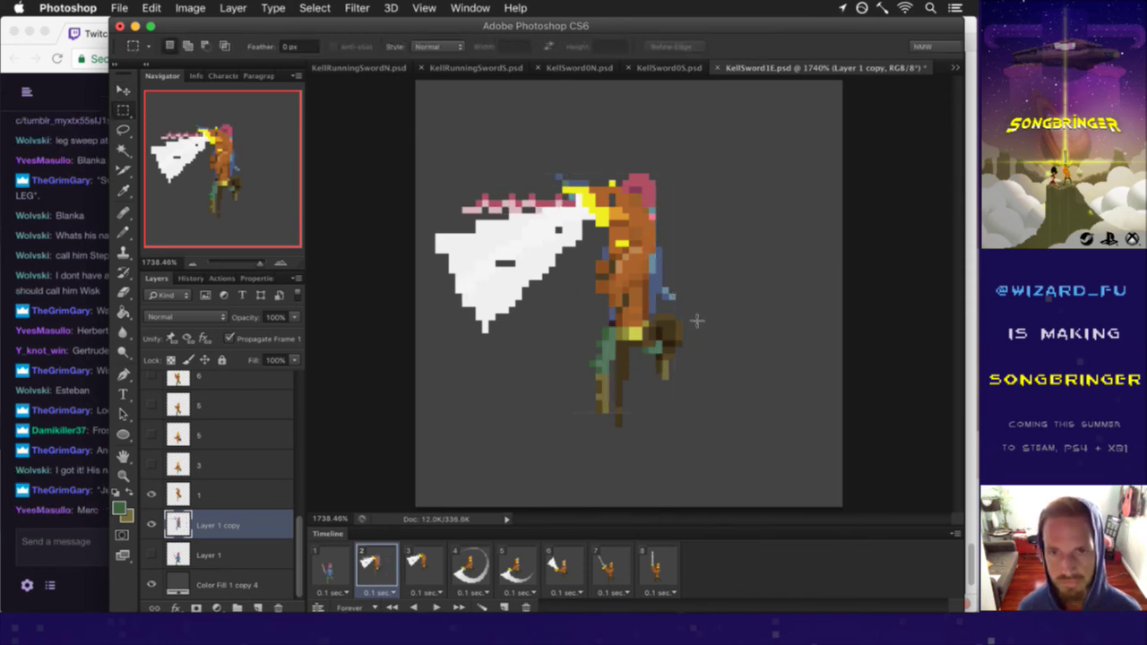
Step: Delete the layer named 1 that holds the orange character's body in frame 2
left_click(224, 499)
scroll(231, 463, "up", 3)
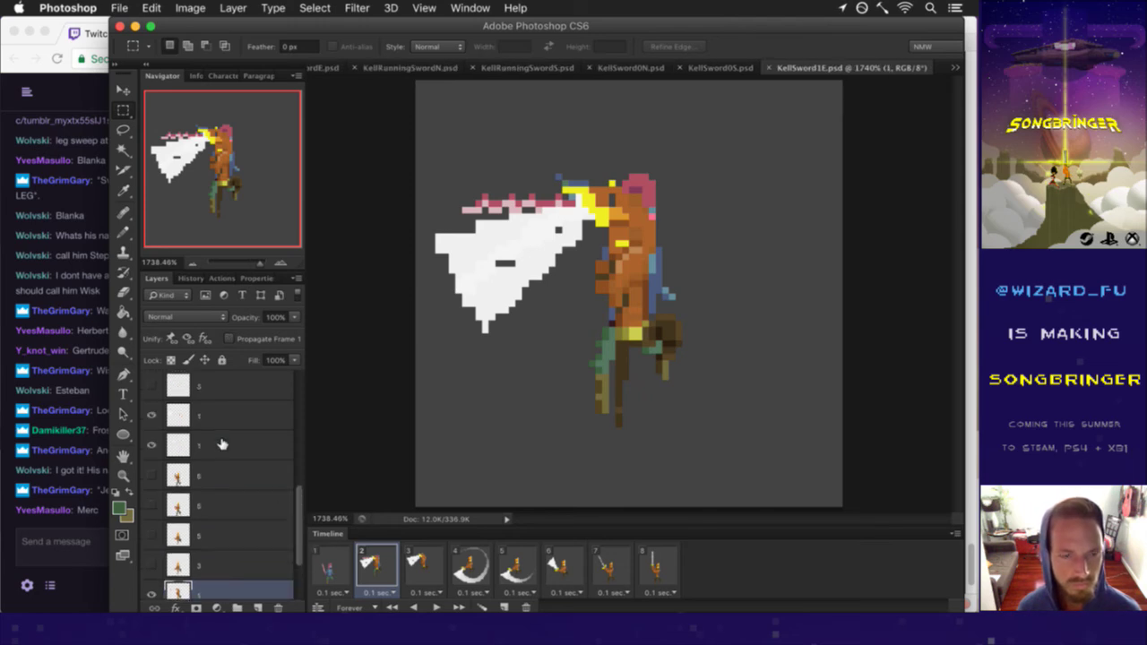
scroll(282, 599, "down", 2)
left_click(269, 587)
Step: Hide the two remaining layers named 1 with the white sword swipe and yellow hilt in frame 2
left_click(201, 433)
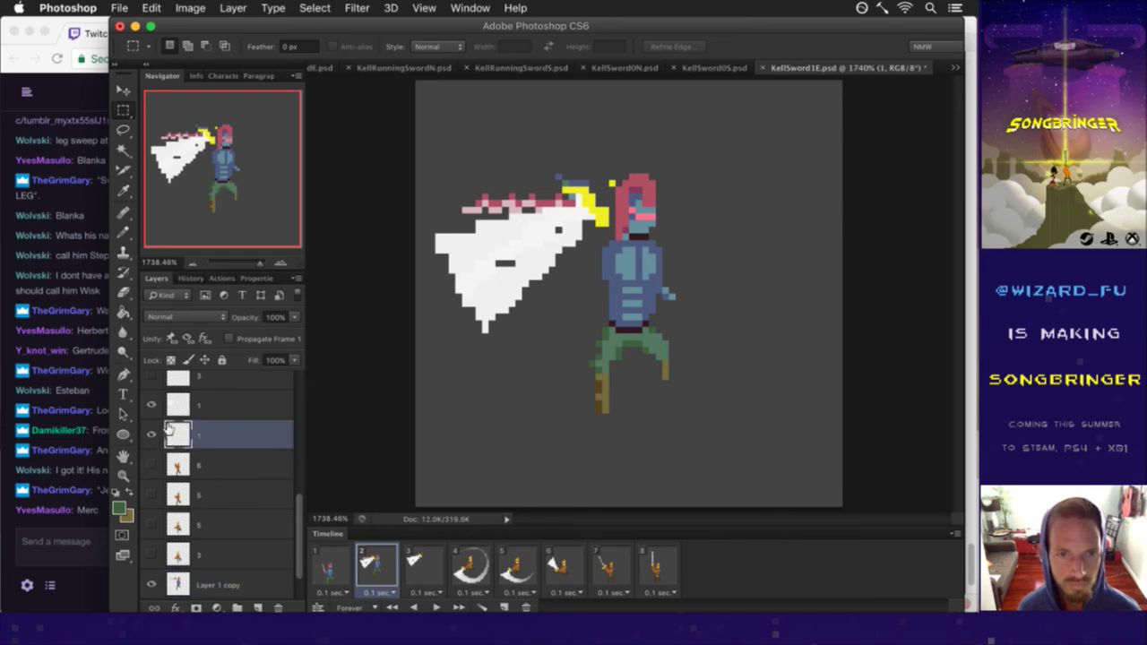
left_click(152, 434)
left_click(156, 406)
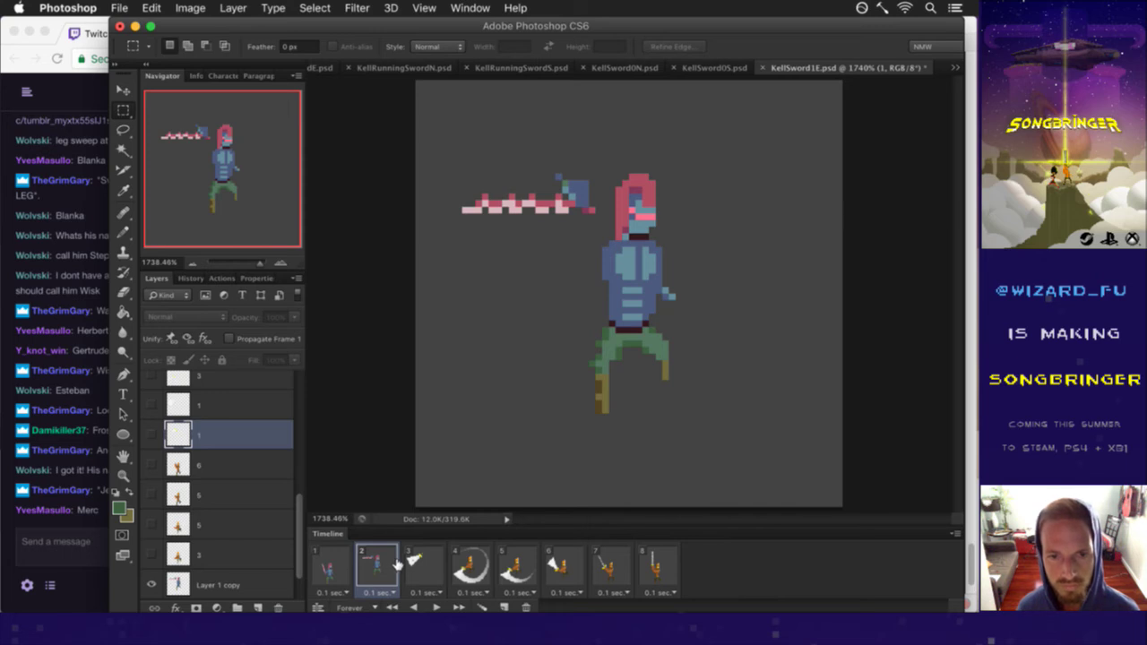
Step: Check the Twitch chat, return to Photoshop and compare the blue character's pose in frames 1 and 2
left_click(83, 525)
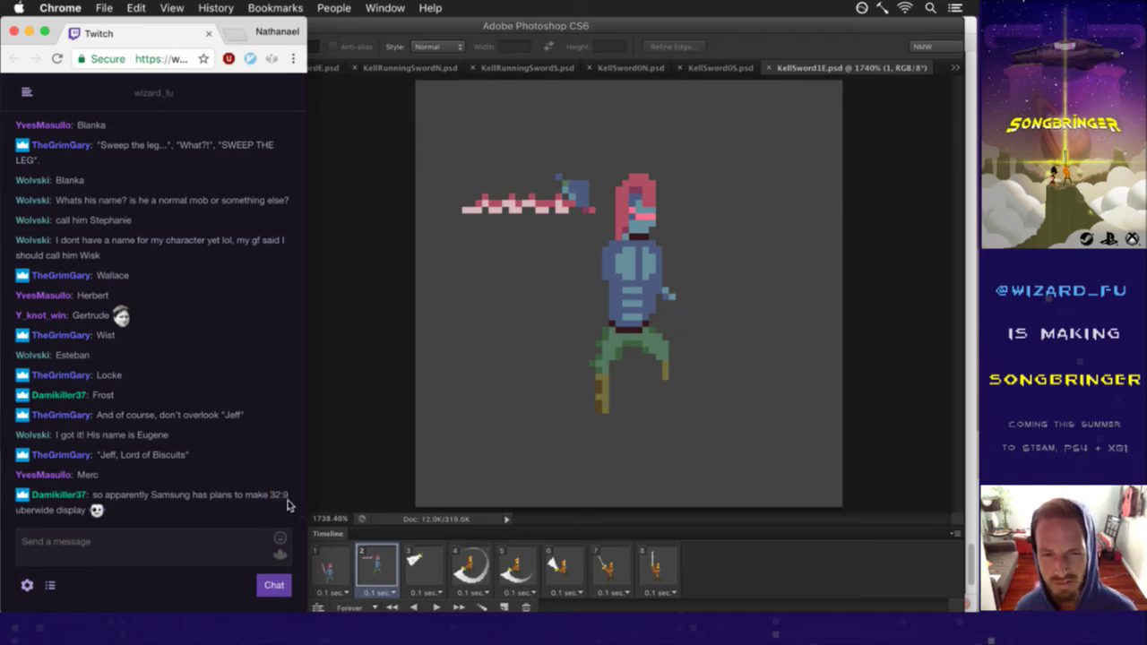
left_click(347, 467)
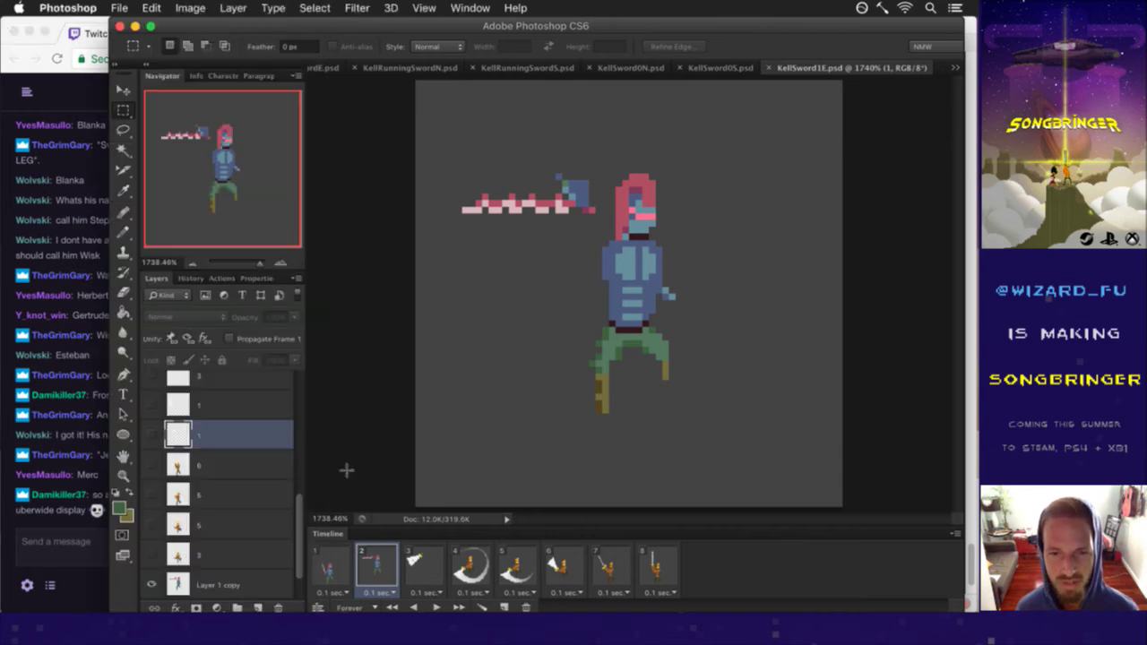
left_click(337, 560)
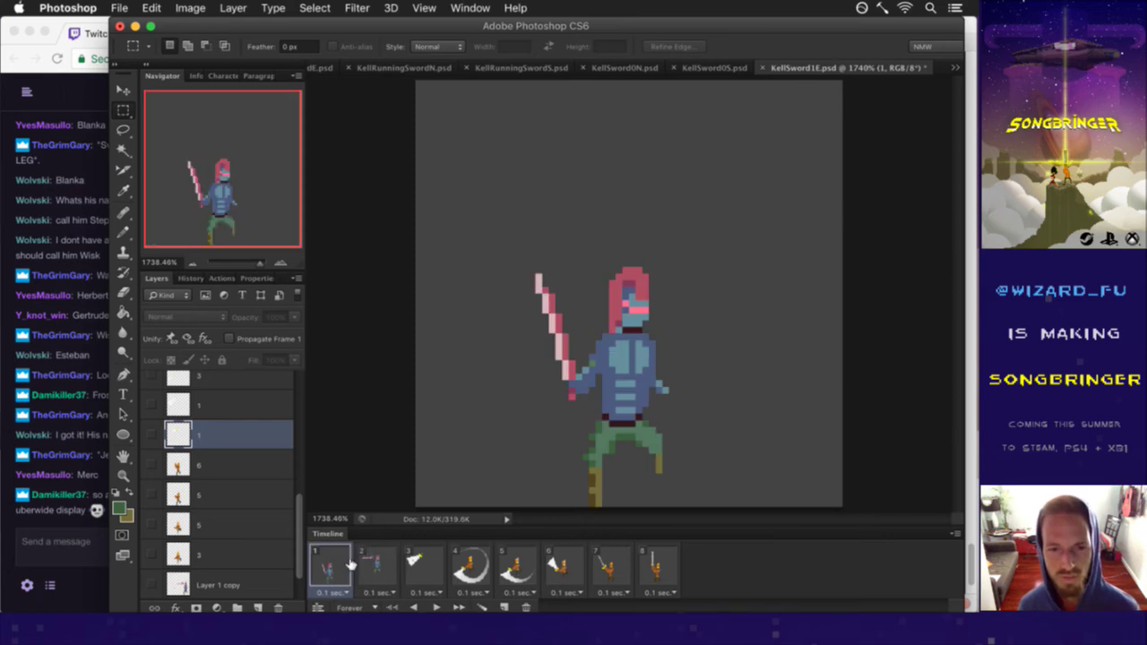
left_click(392, 566)
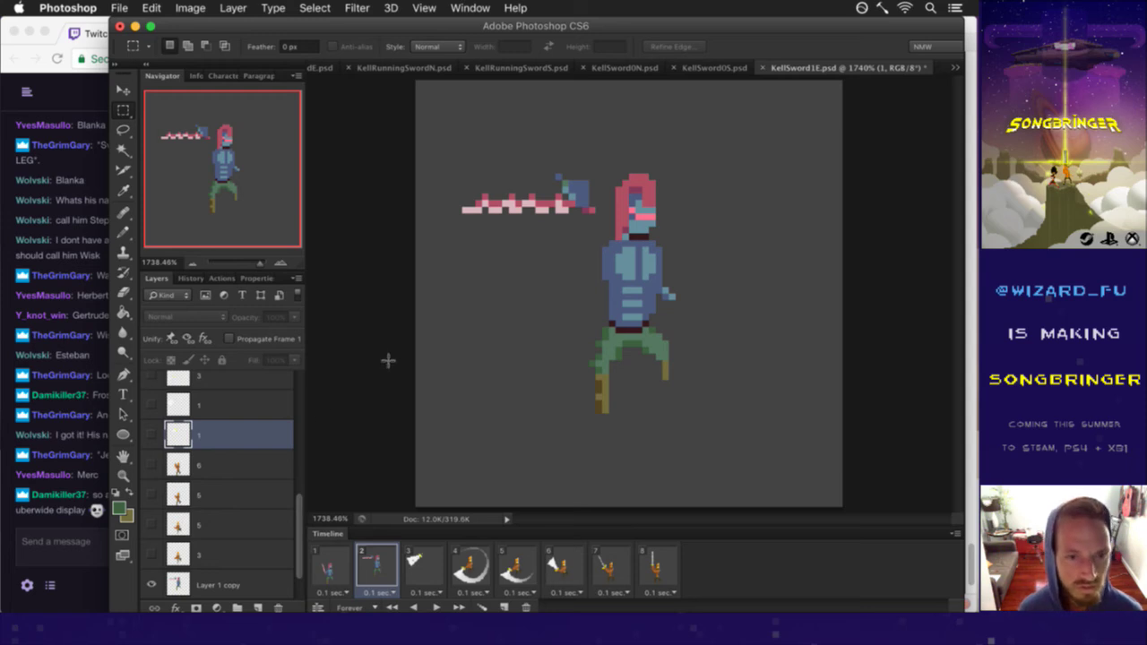
Step: On Layer 1 copy in frame 2, paint the raised sword arm in blue shades to connect the hand with the shoulder
left_click(210, 586)
key("b")
left_click(581, 199, "alt")
mouse_move(592, 214)
left_mouse_down()
mouse_move(604, 244)
mouse_move(591, 217)
mouse_move(592, 259)
left_mouse_up()
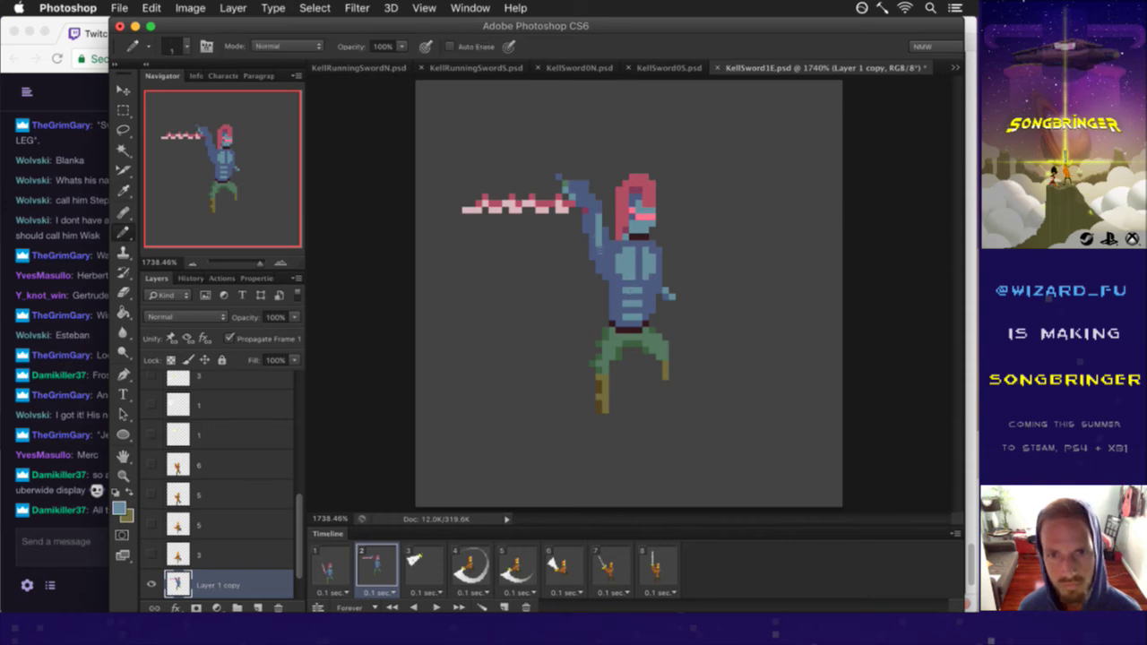
left_click_drag(592, 213, 580, 188)
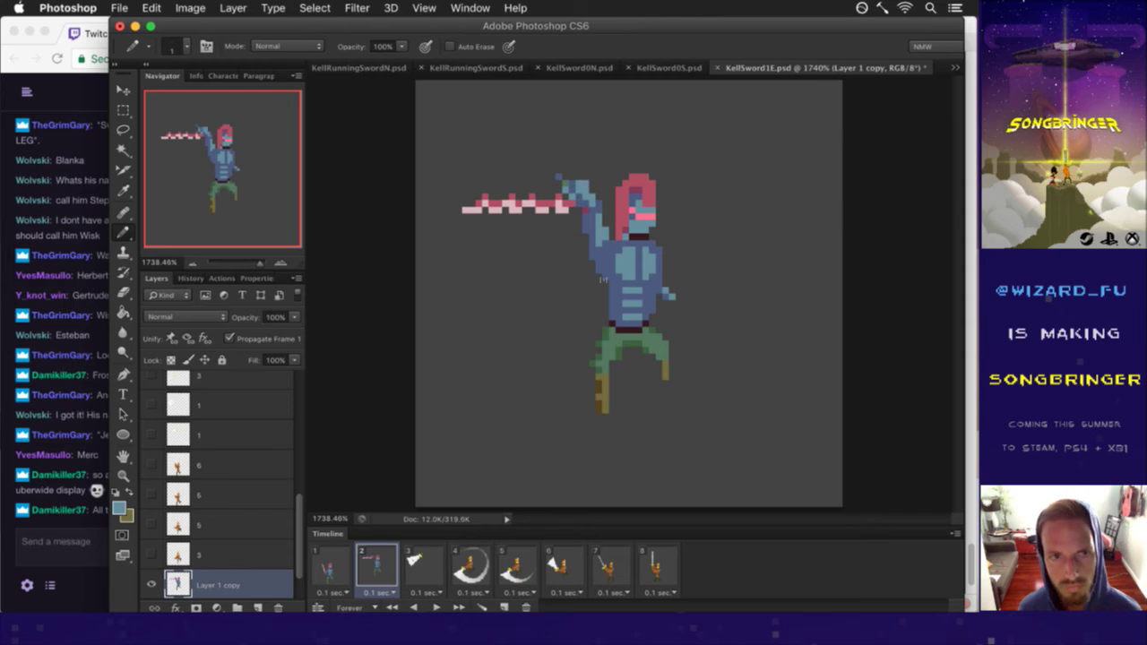
key("e")
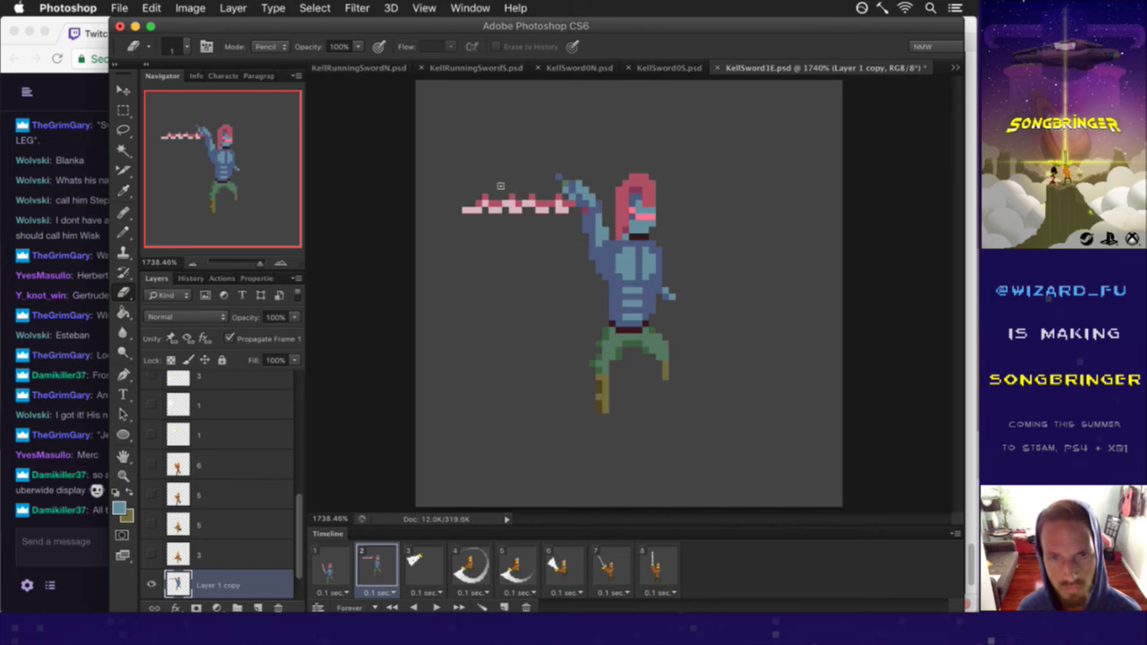
key("m")
mouse_move(435, 180)
left_mouse_down()
mouse_move(559, 232)
mouse_move(575, 232)
mouse_move(574, 219)
left_mouse_up()
key("v")
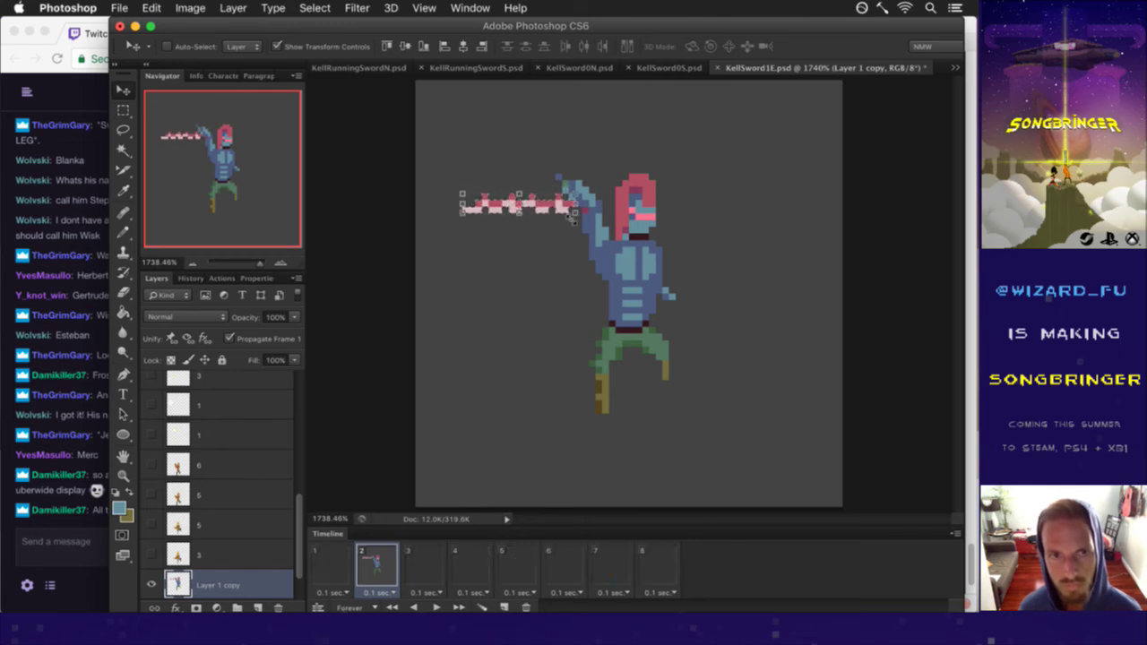
key("Return")
key("m")
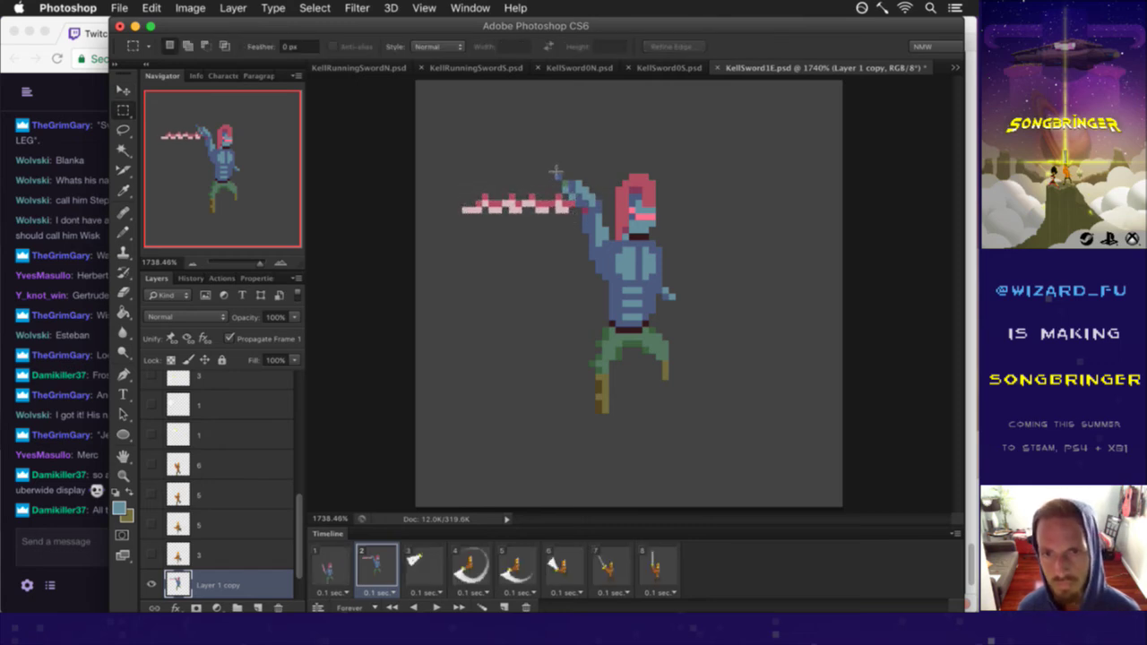
Step: Select the raised hand in frame 2, shift it down slightly onto the forearm, and deselect it
left_click_drag(555, 163, 603, 212)
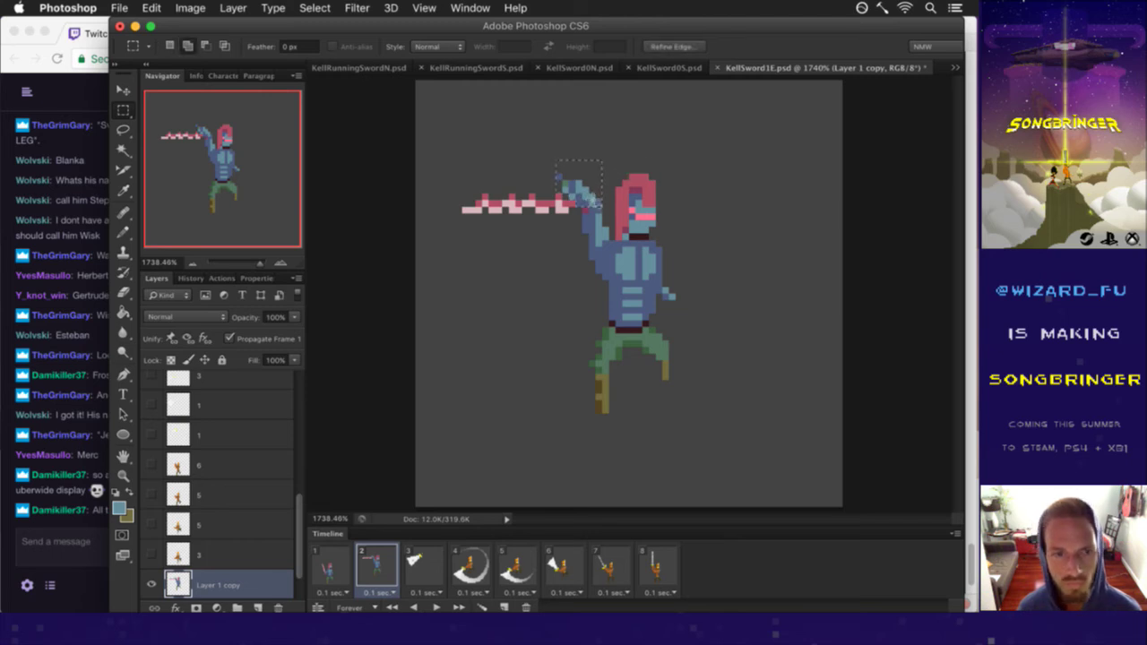
left_click(79, 529)
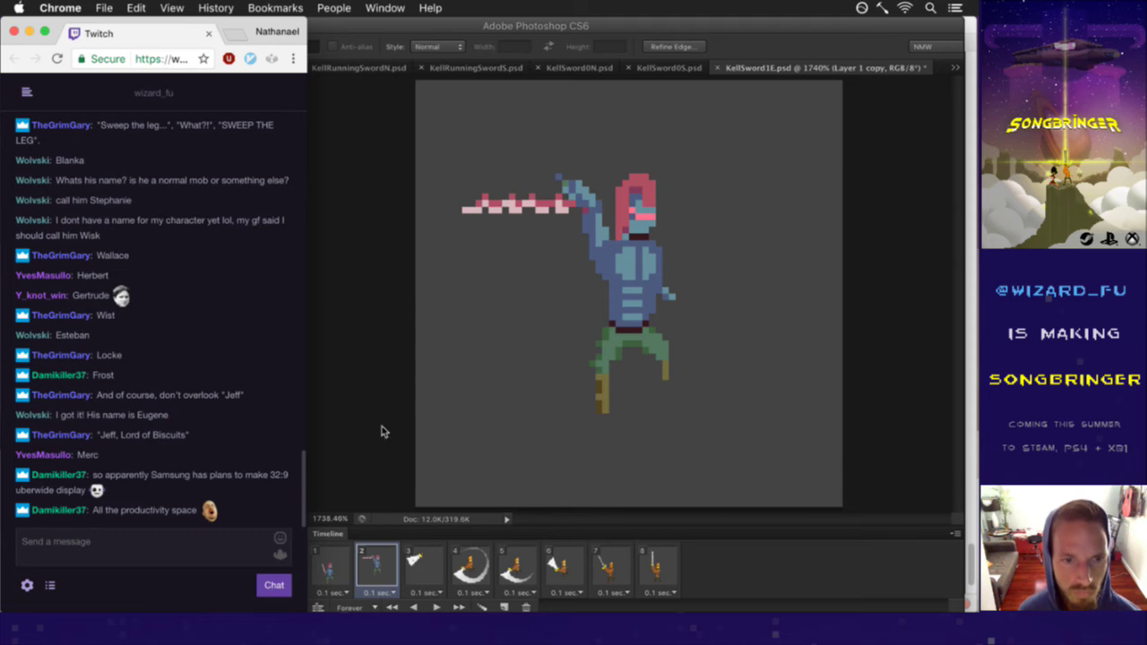
left_click(408, 394)
left_click_drag(584, 185, 589, 204)
key("v")
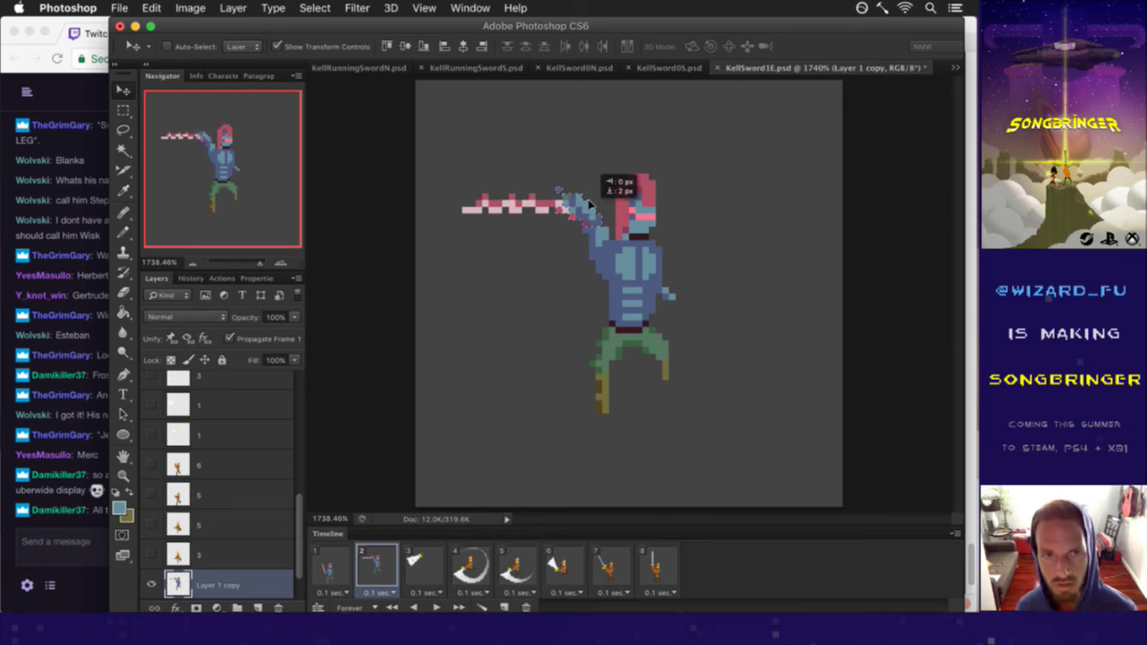
left_click_drag(589, 204, 589, 205)
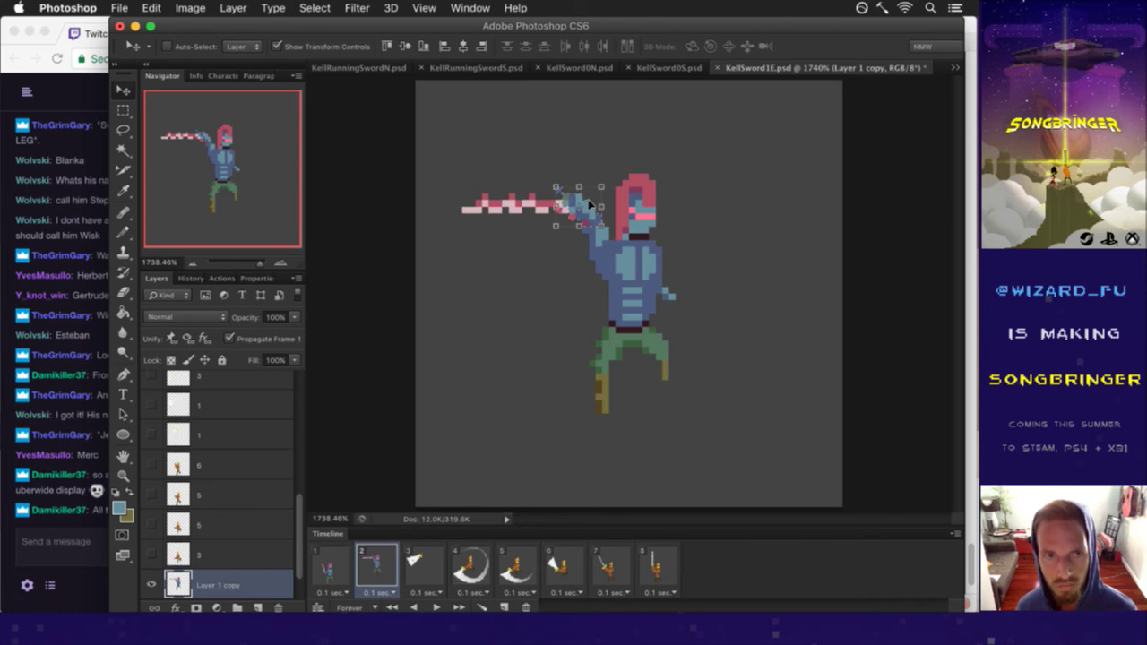
key("Up")
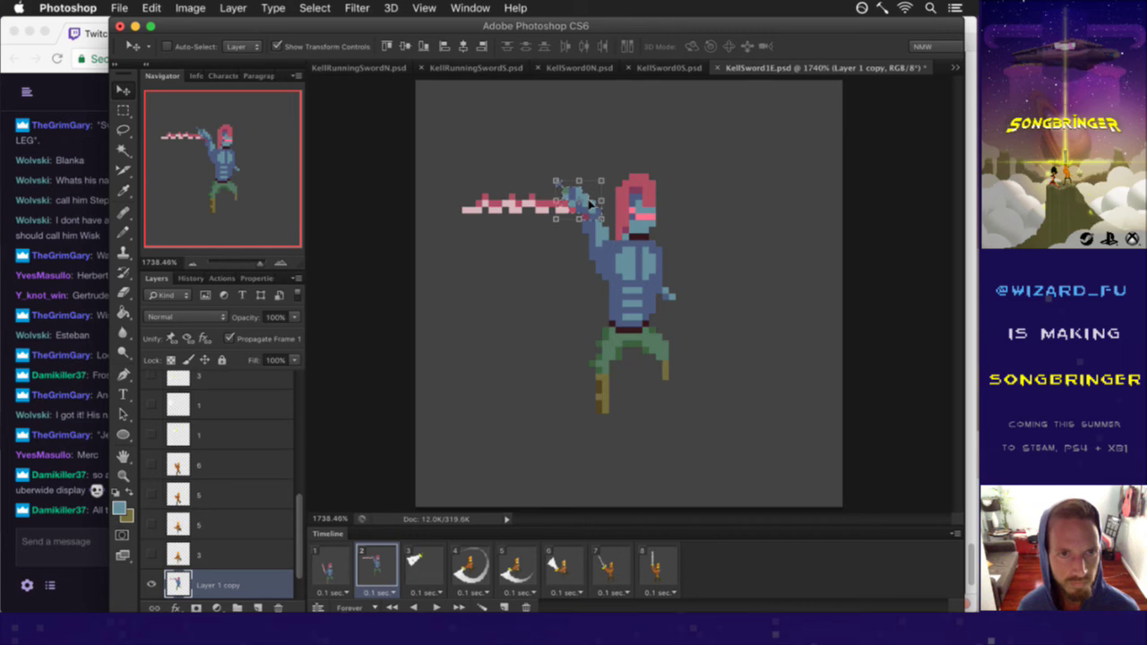
key("Up")
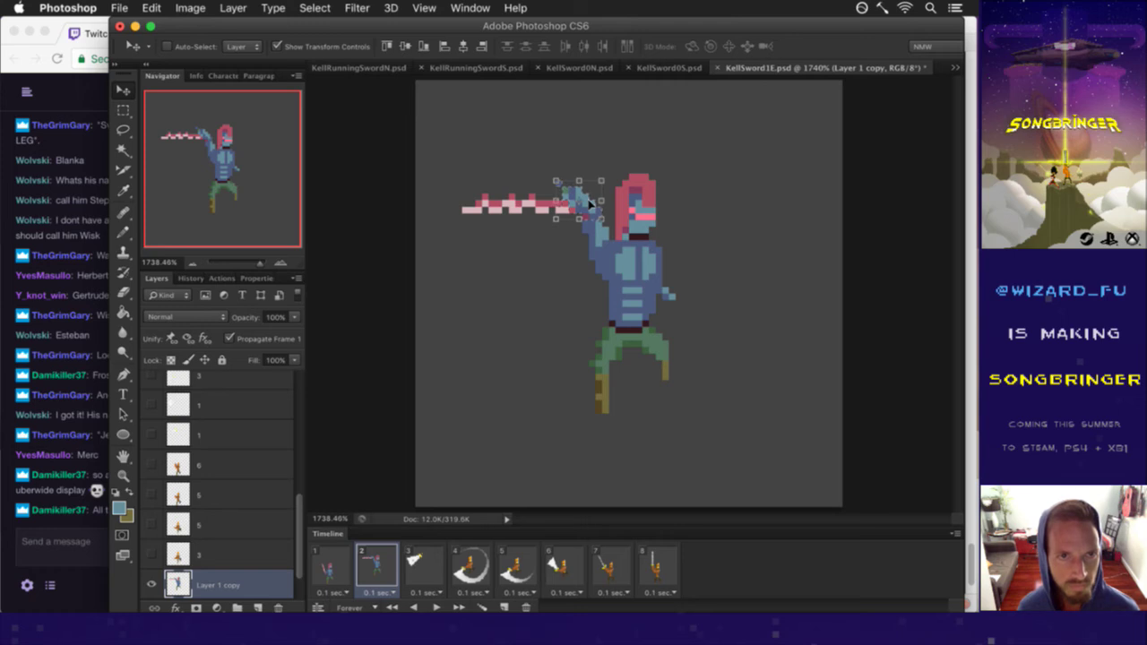
key("Down")
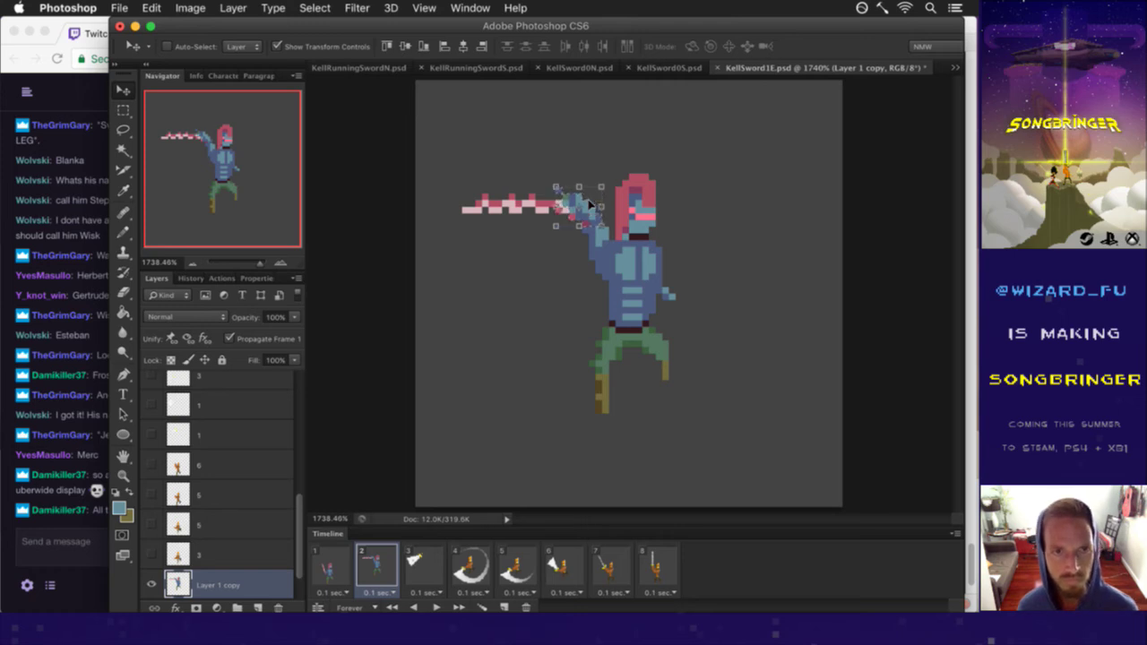
key("ctrl+d")
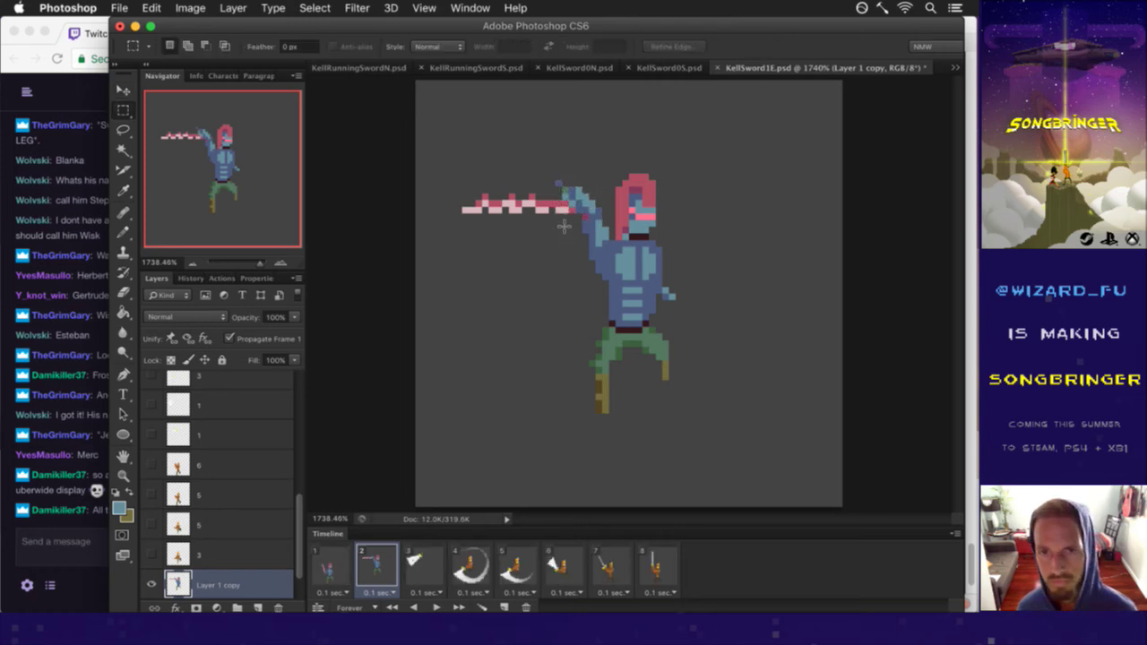
Step: Clean up the stray pixels at the raised hand, shade the arm with sampled green, and save the file
key("e")
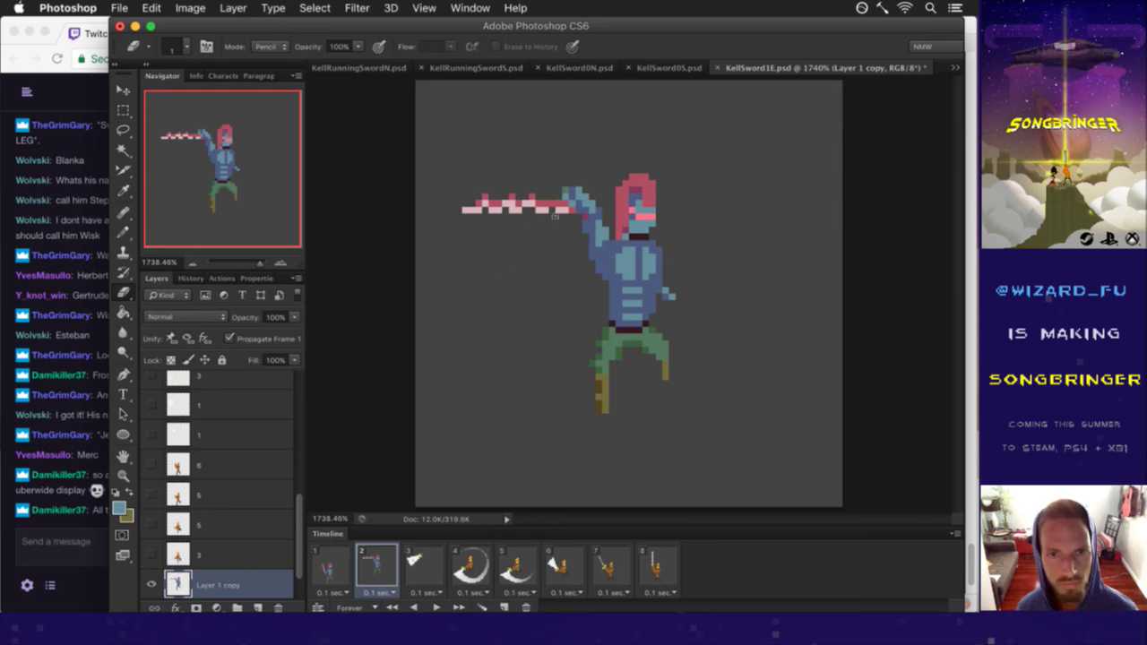
key("i")
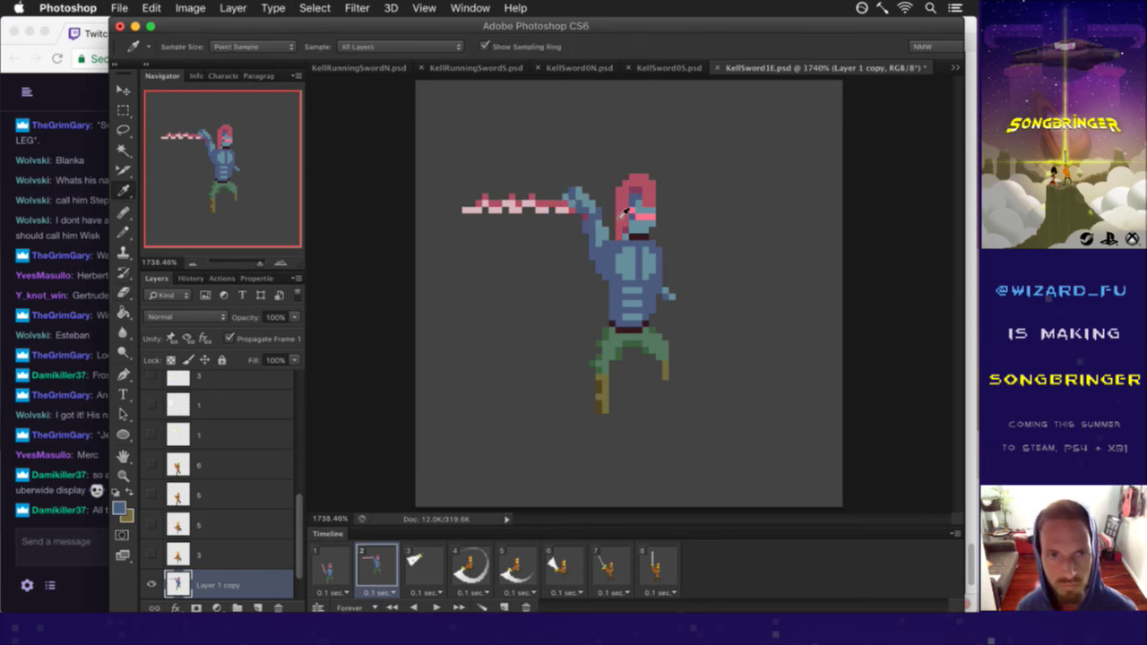
left_click(663, 334)
key("b")
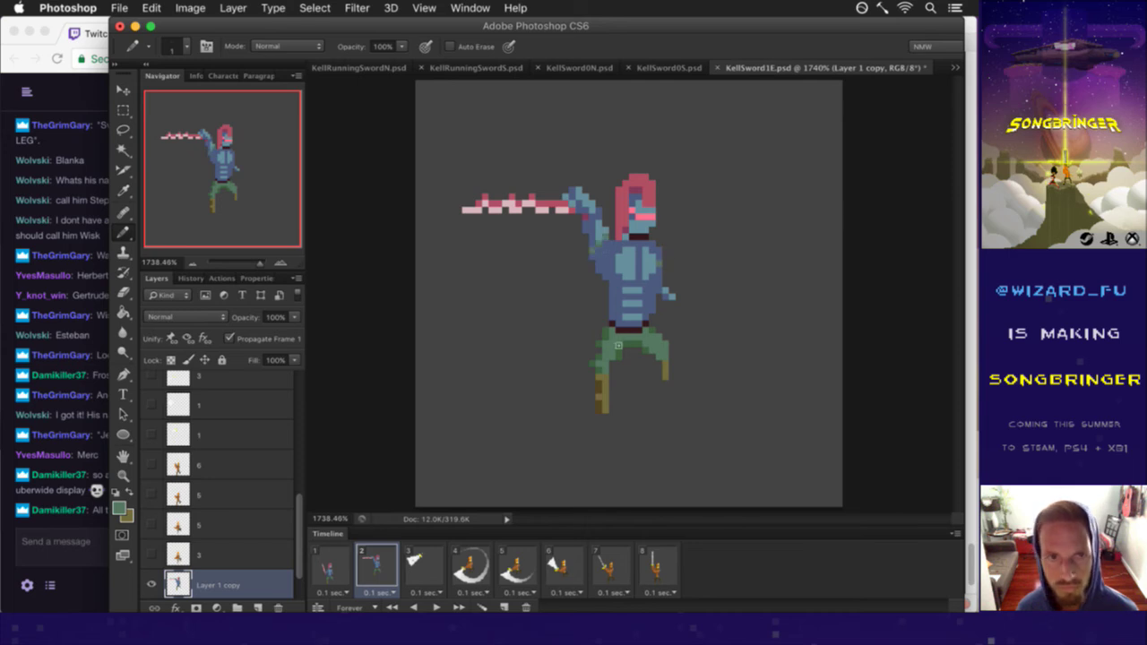
key("super+s")
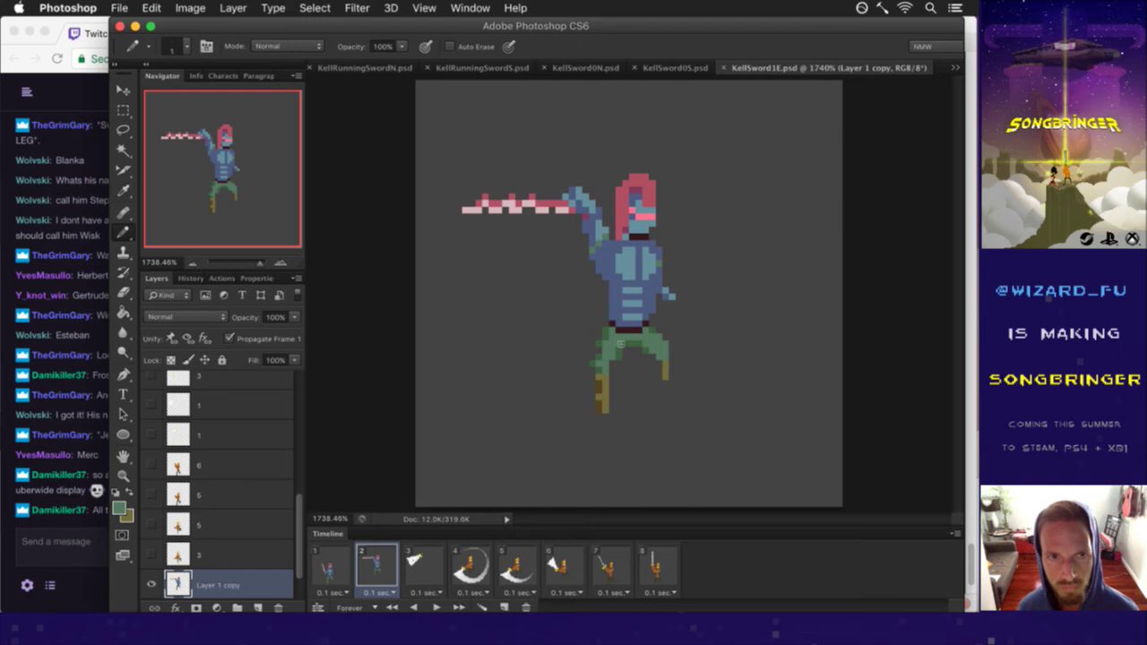
Step: Repaint the jagged sword as a straight blade with a light pink row under a red one, and touch up the forearm in dark blue
left_click(563, 218, "alt")
left_click_drag(553, 212, 484, 211)
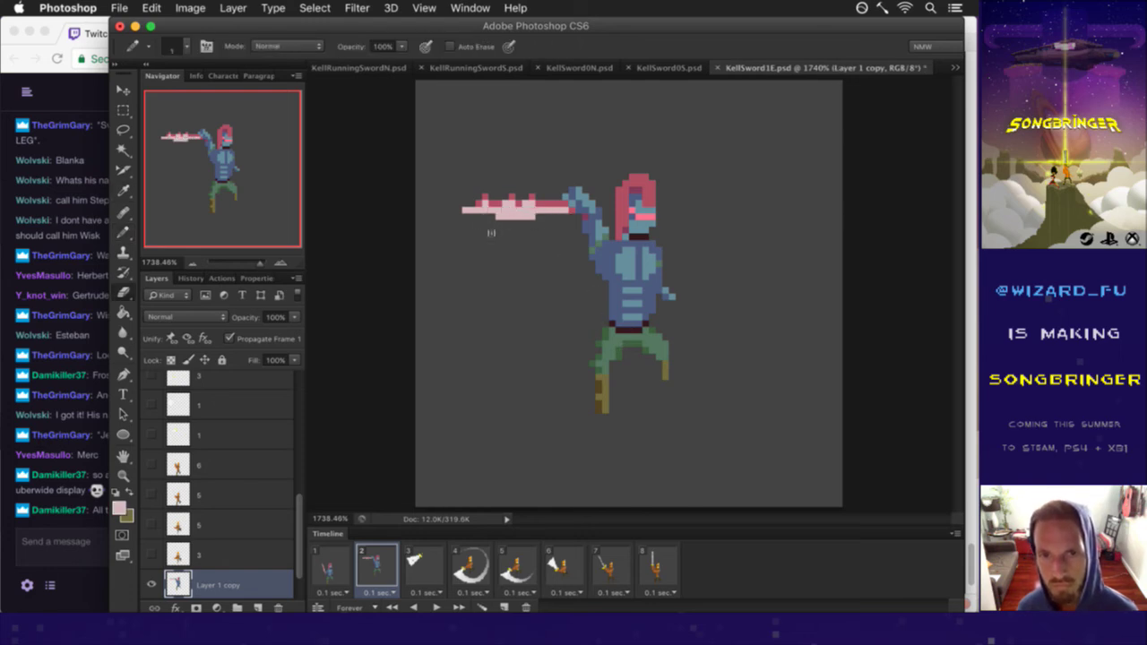
key("e")
key("b")
left_click(543, 200, "alt")
left_click_drag(542, 204, 486, 198)
key("e")
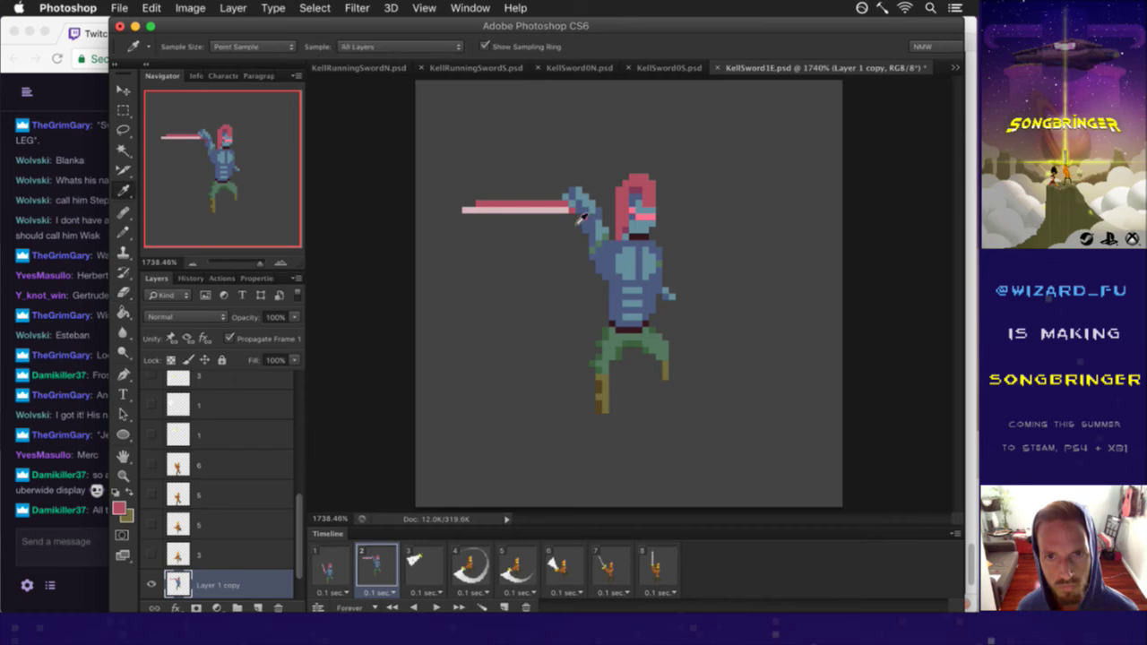
key("b")
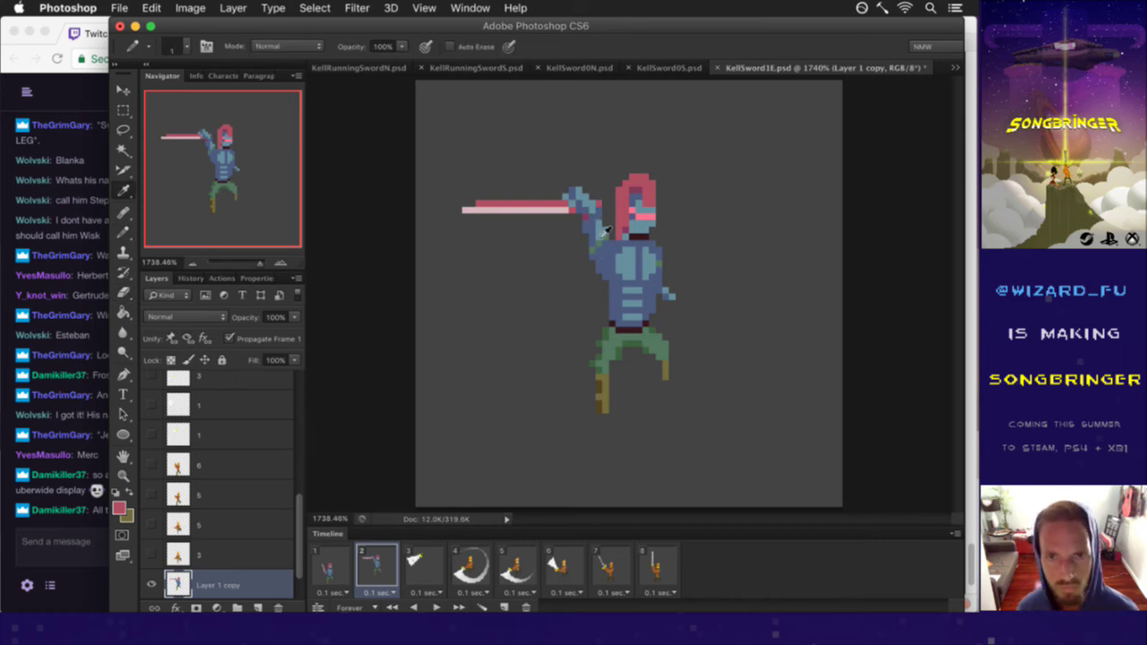
left_click(596, 223, "alt")
left_click(587, 231)
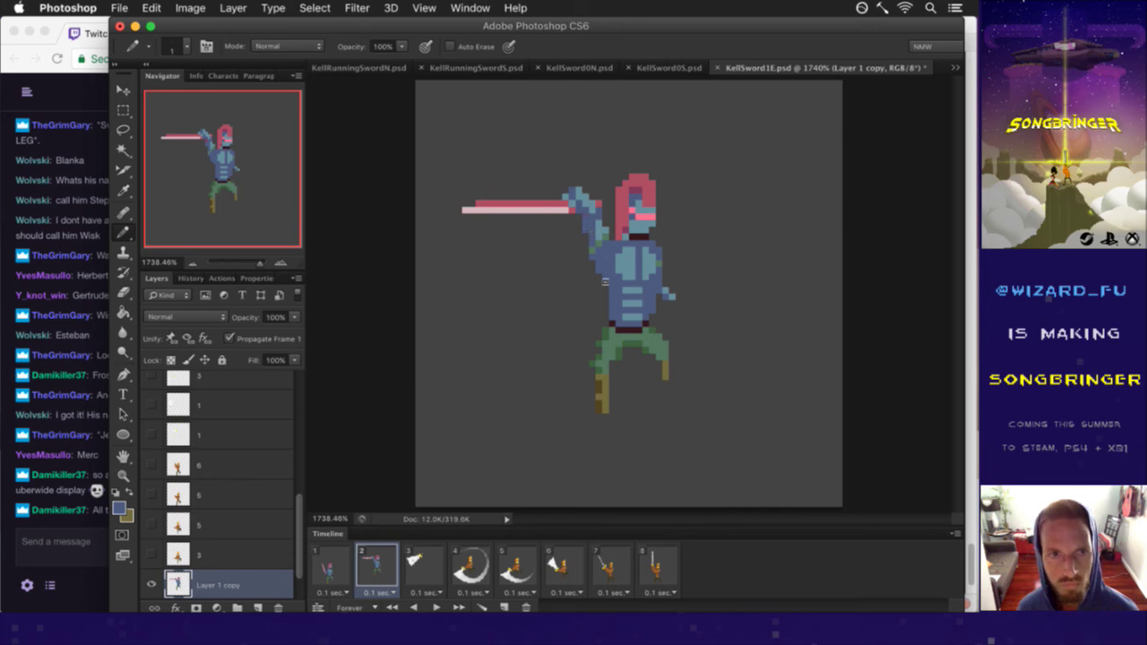
Step: Compare the edited frame 2 with frames 1 and 3 to check how the sword swing flows
left_click(343, 564)
left_click(369, 564)
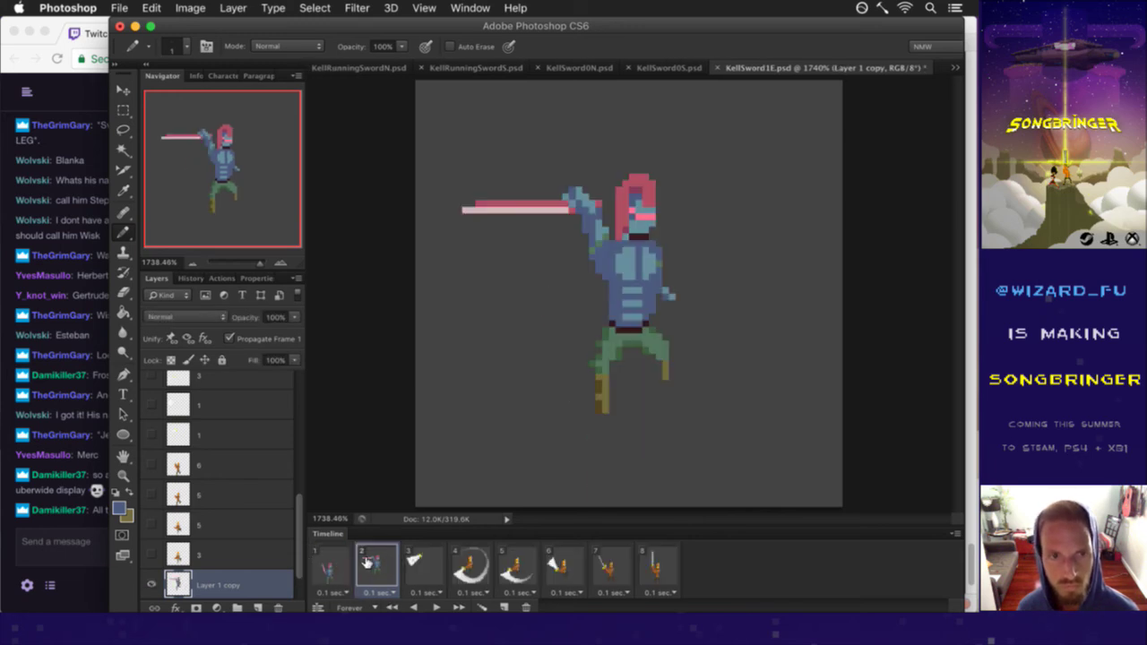
left_click(415, 562)
left_click(384, 561)
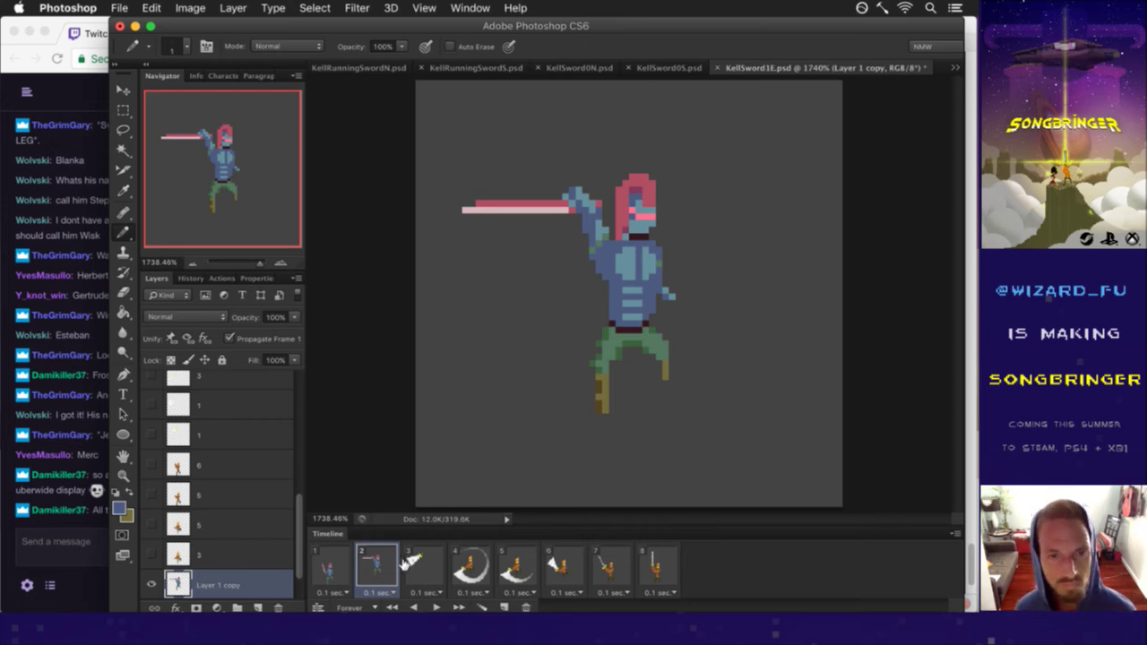
left_click(332, 570)
left_click(379, 572)
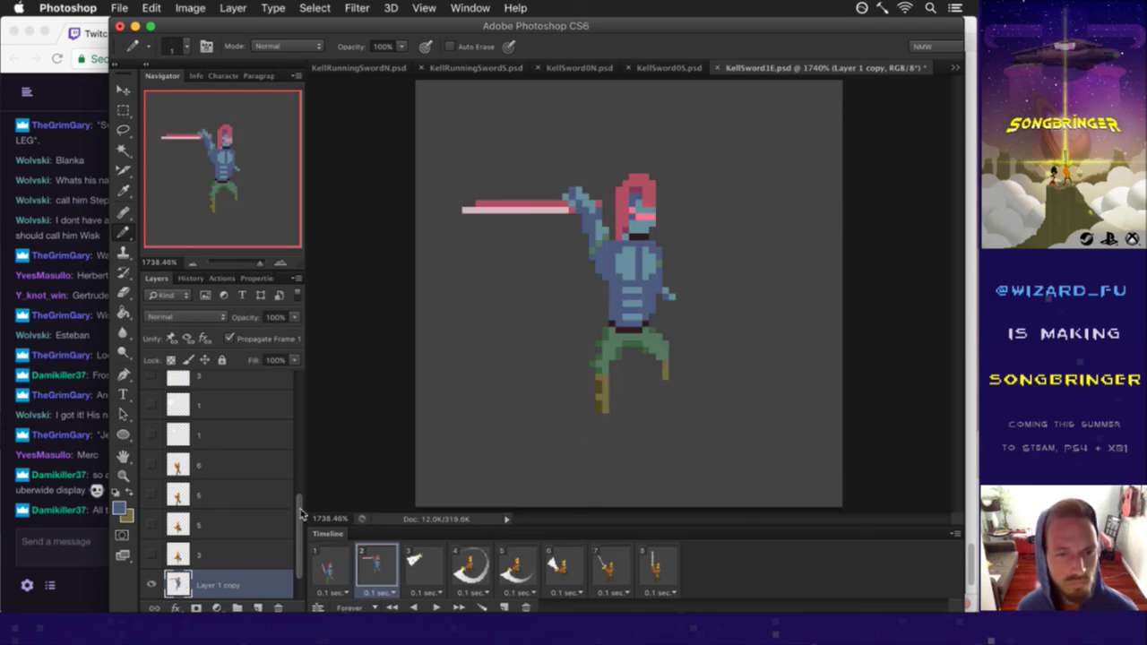
Step: Erase the lowered arm and the torso's outer edge in frame 2, and shift the torso pixels slightly away from the sword arm
key("e")
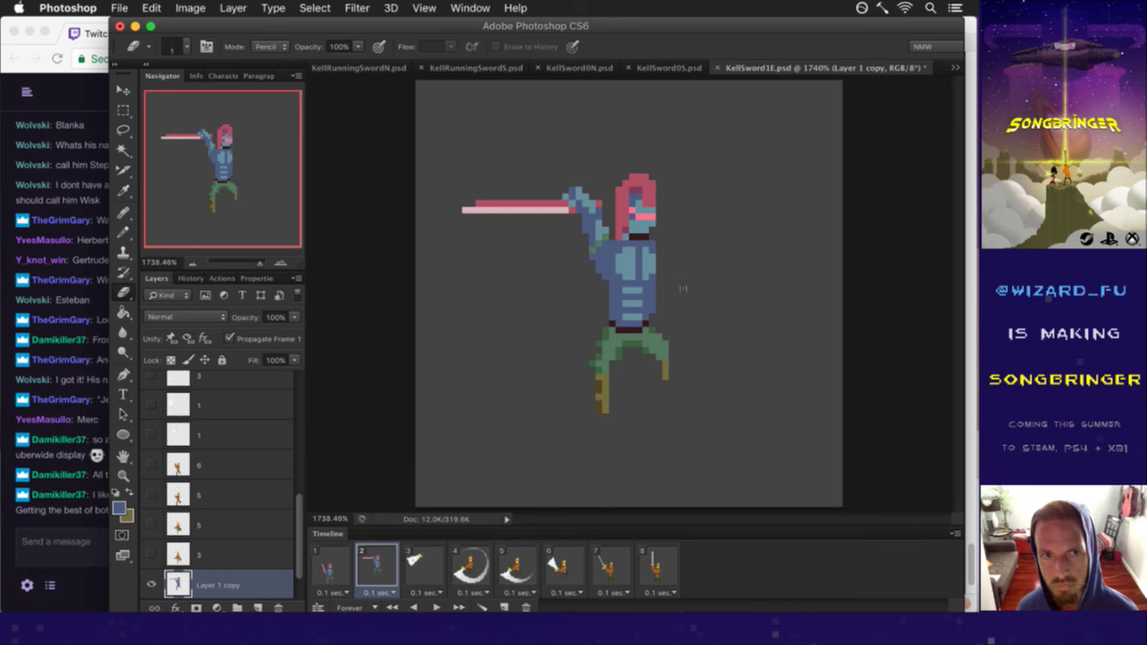
key("m")
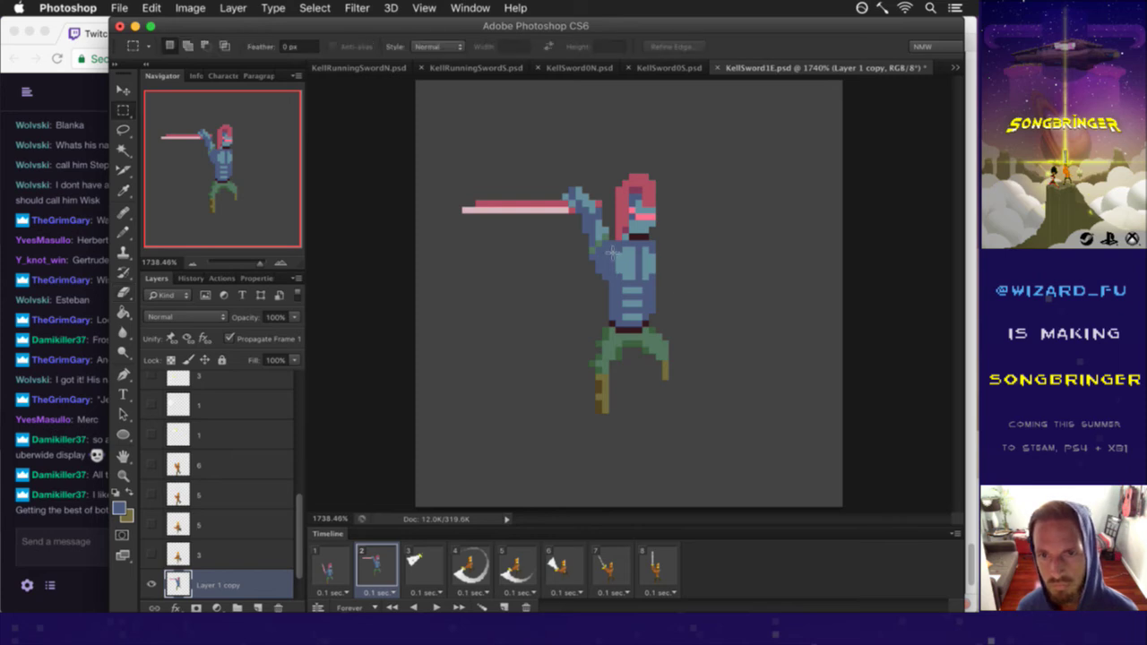
left_click_drag(611, 251, 641, 315)
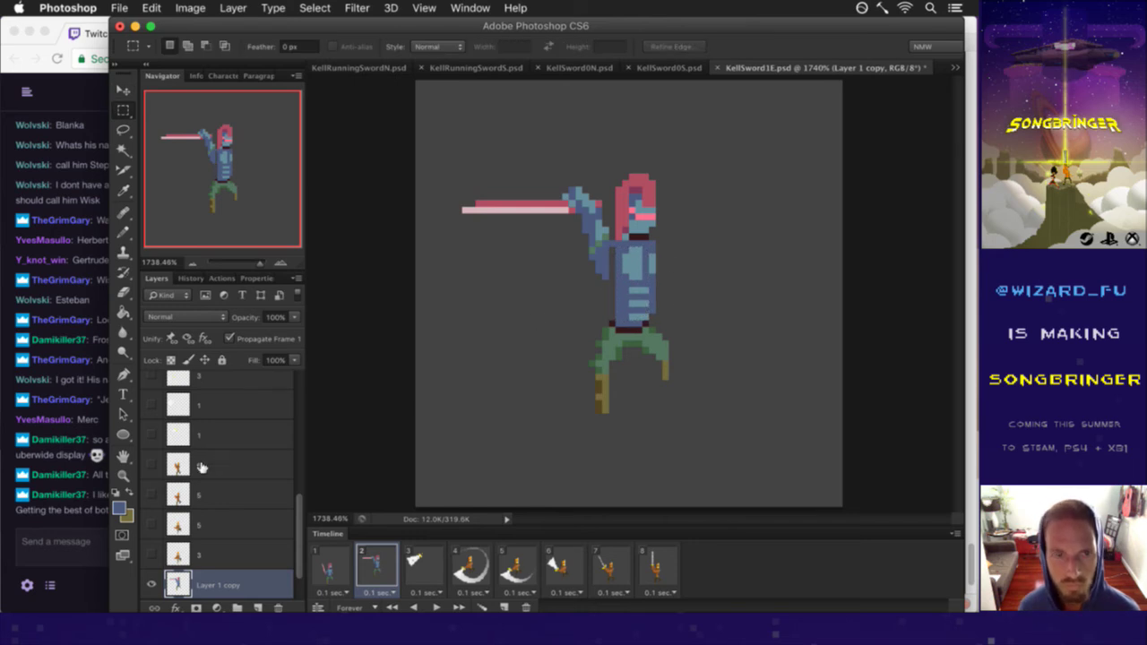
Step: Read the latest message in the Twitch chat and return to Photoshop
left_click(72, 525)
left_click_drag(101, 495, 242, 498)
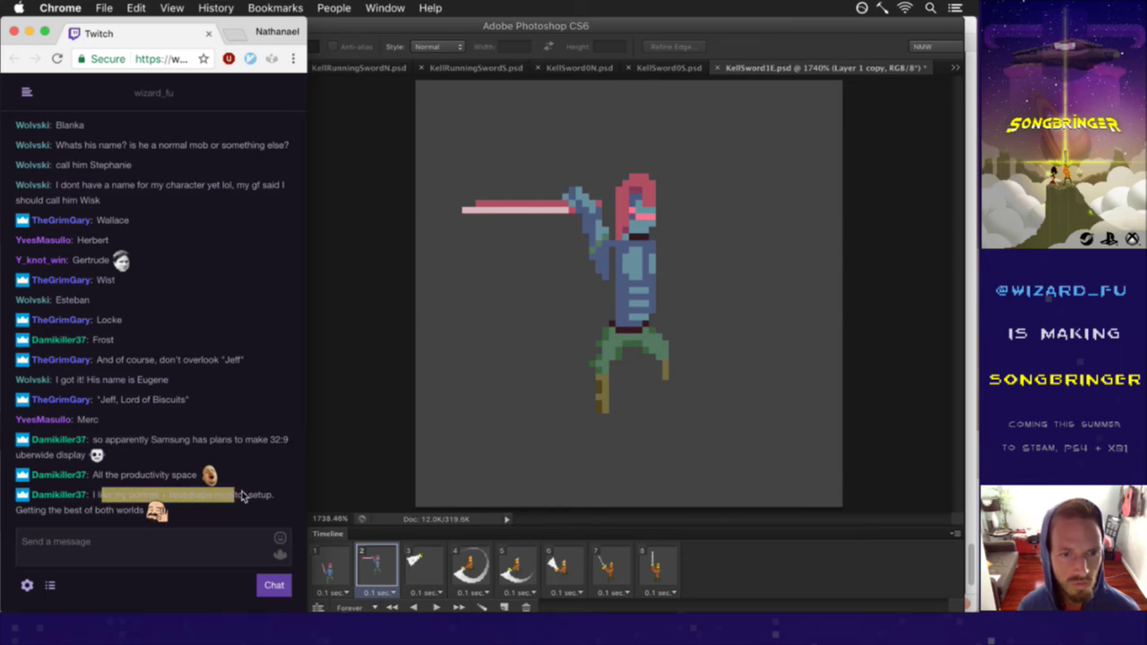
left_click(255, 499)
mouse_move(168, 497)
left_mouse_down()
mouse_move(215, 498)
mouse_move(177, 498)
left_mouse_up()
double_click(107, 510)
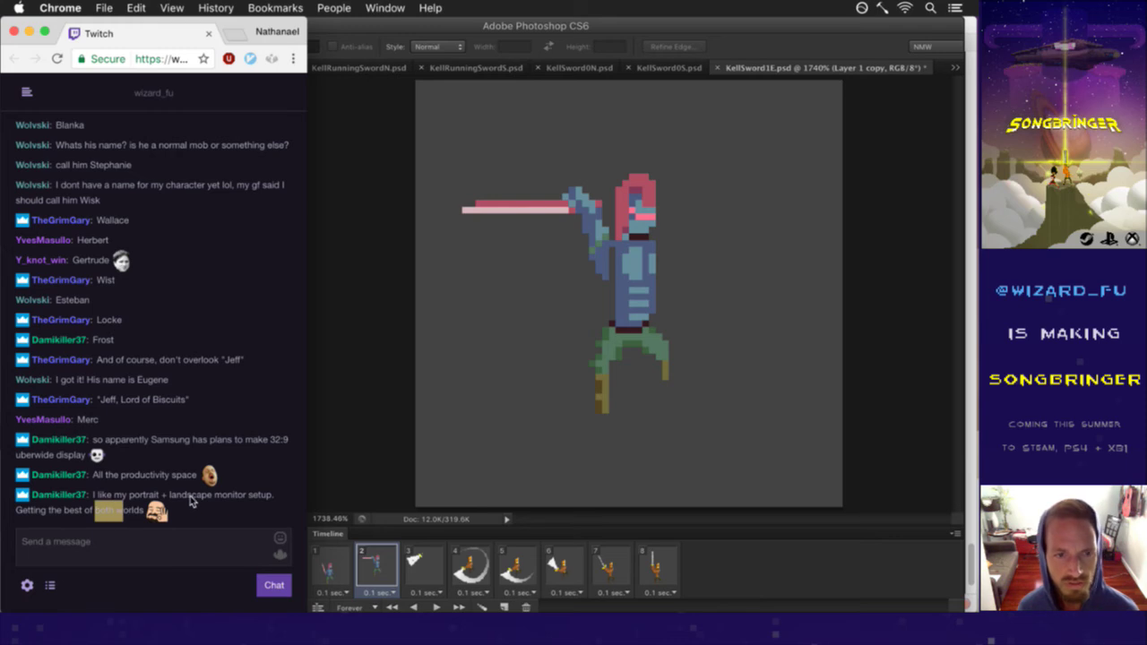
left_click(197, 499)
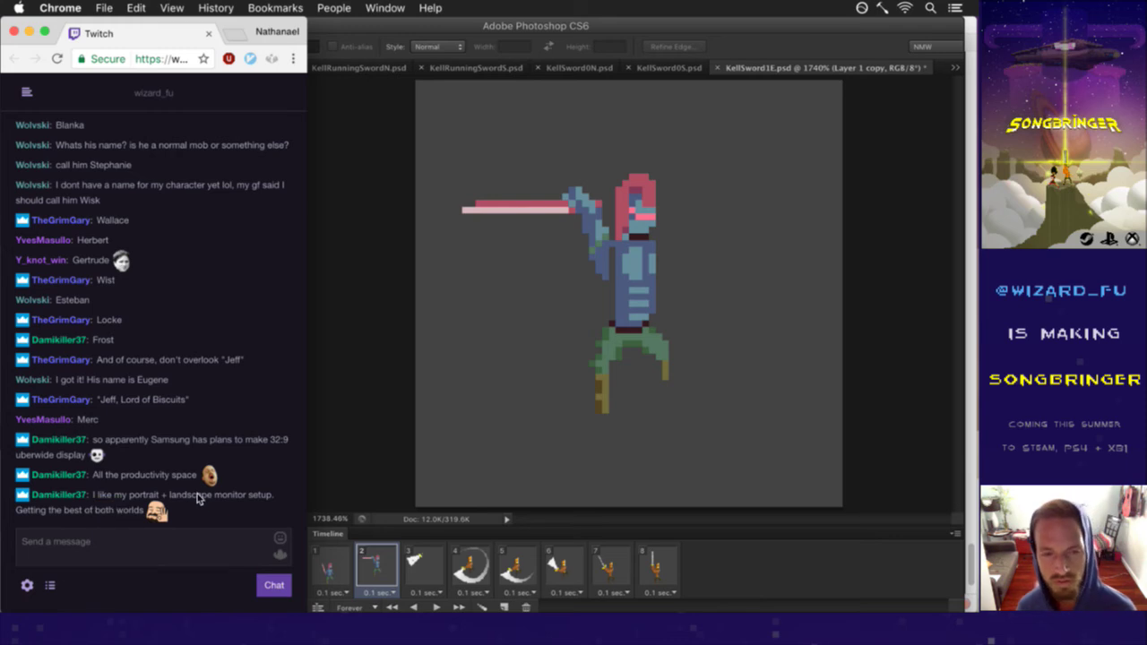
left_click(358, 453)
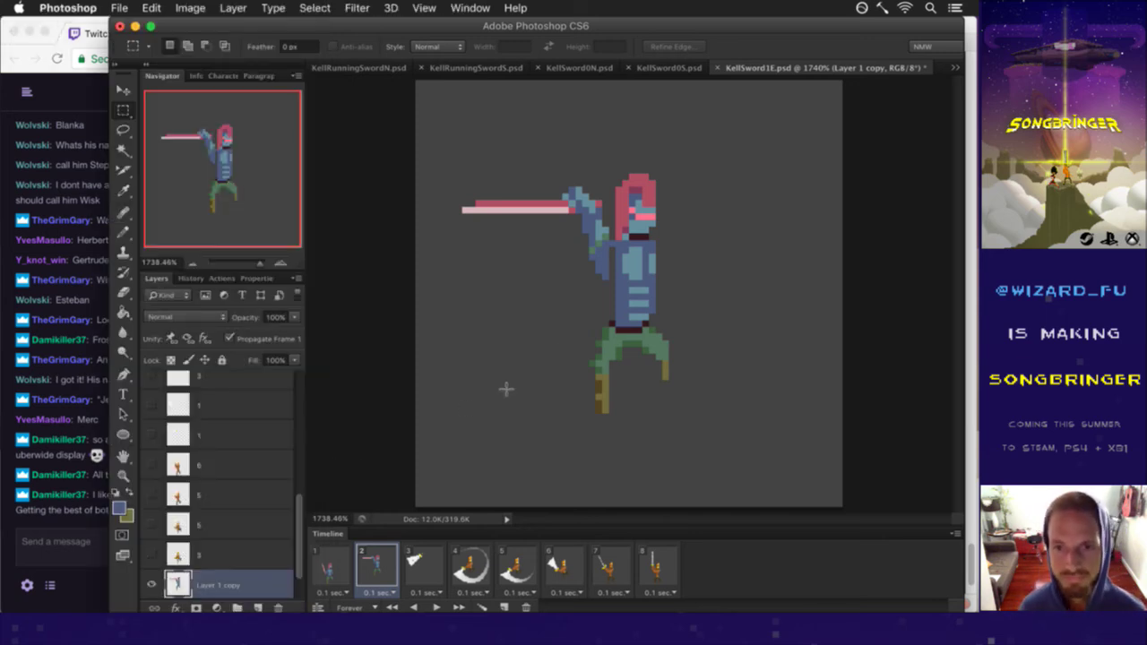
Step: Widen the torso's back edge in frame 2 with dark blue and reshape the chest highlight using the sampled light and dark blues
key("b")
mouse_move(612, 266)
left_mouse_down()
mouse_move(614, 330)
mouse_move(613, 271)
left_mouse_up()
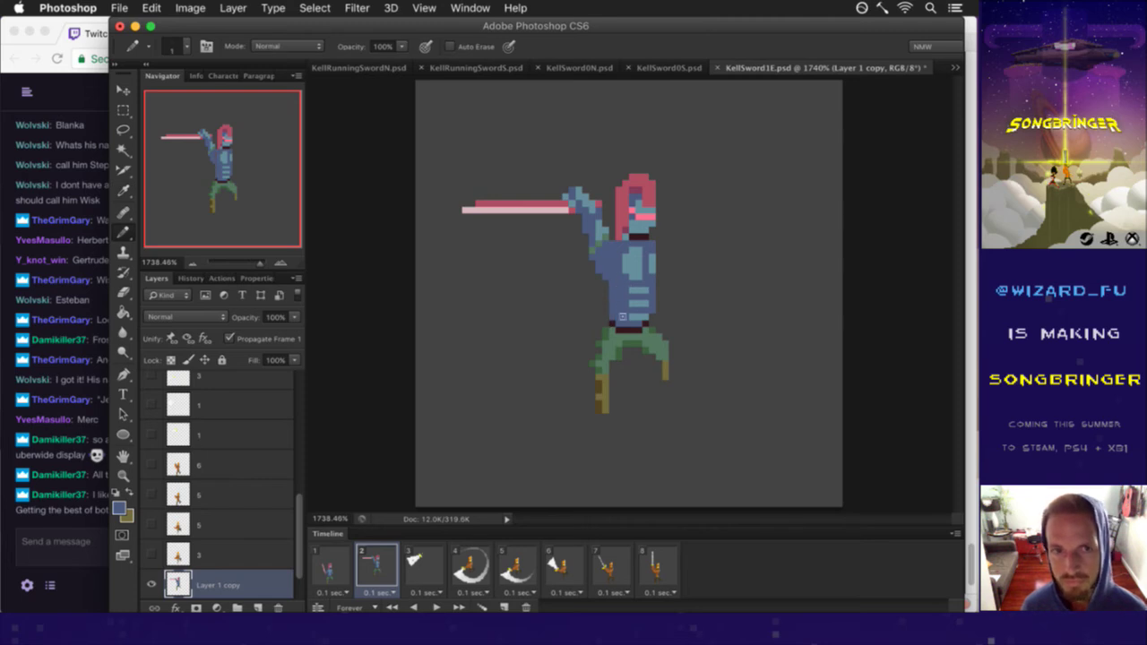
key("e")
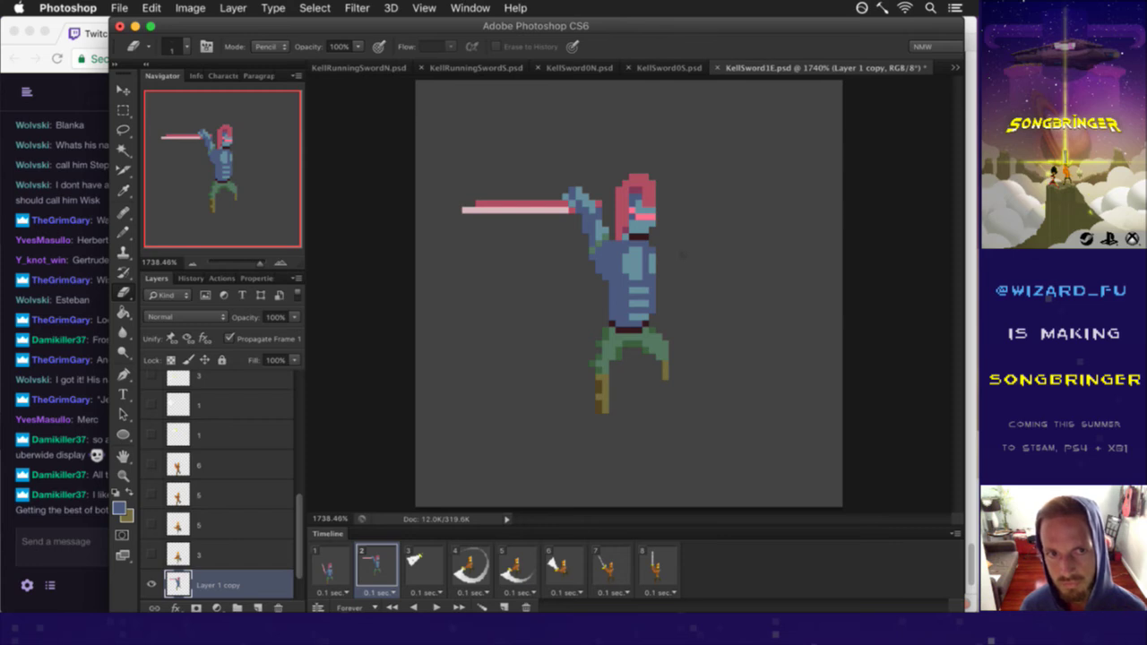
key("i")
left_click(645, 269)
key("b")
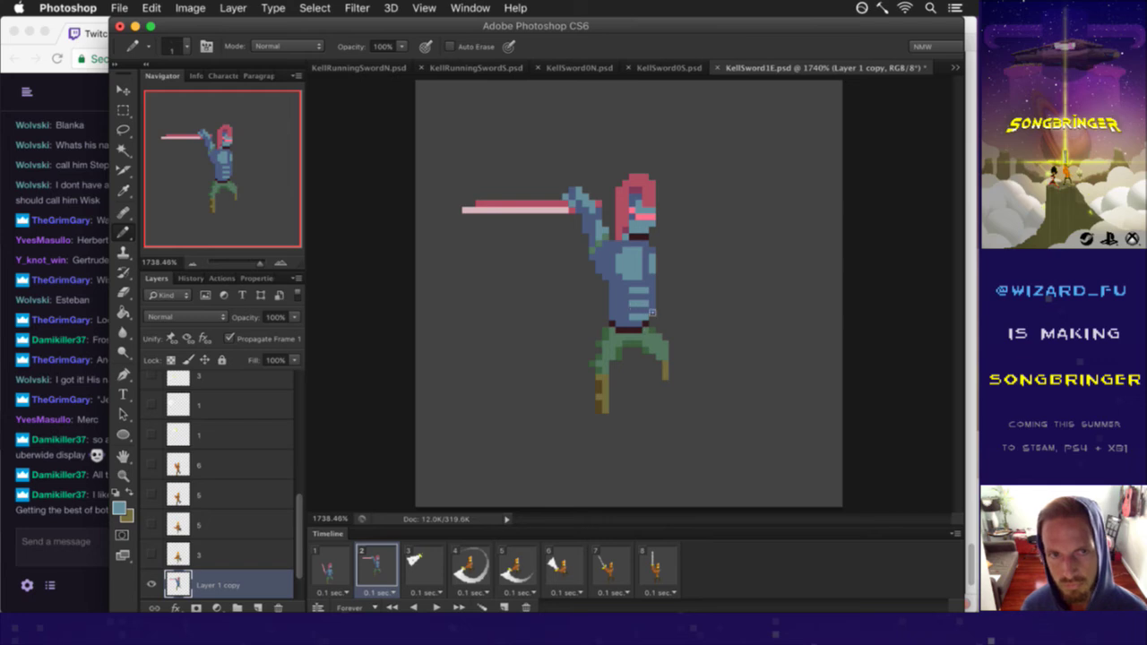
left_click(638, 292, "alt")
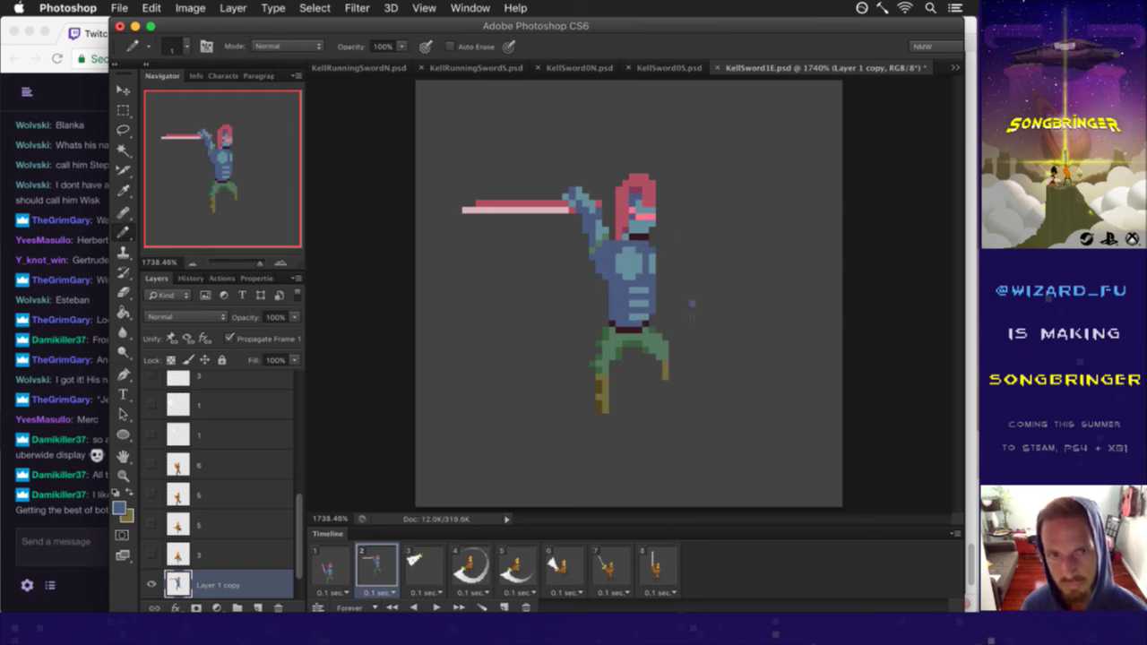
key("e")
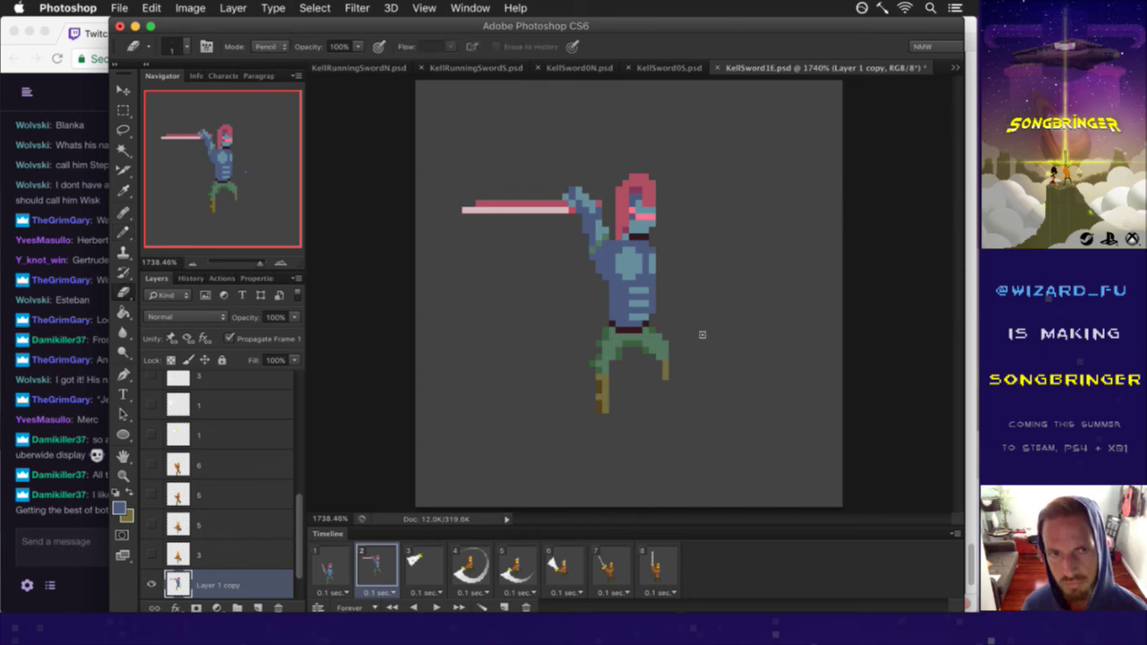
Step: Compare frames 1 and 2 of the sword animation, ending on frame 2
left_click(345, 562)
left_click(373, 569)
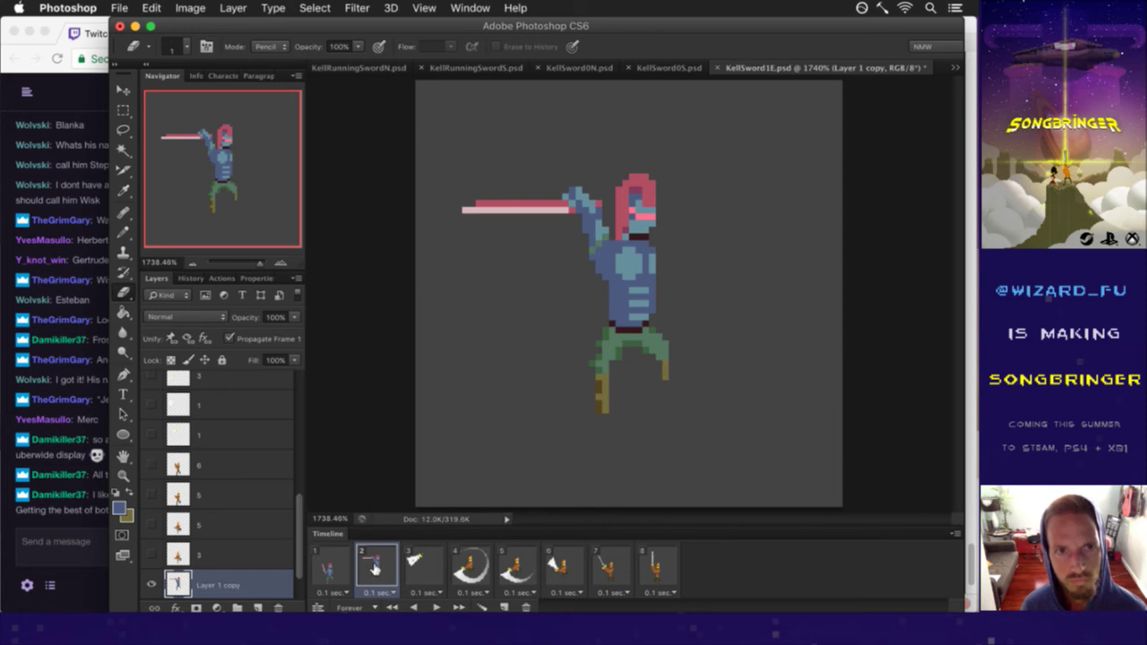
left_click(332, 565)
left_click(375, 568)
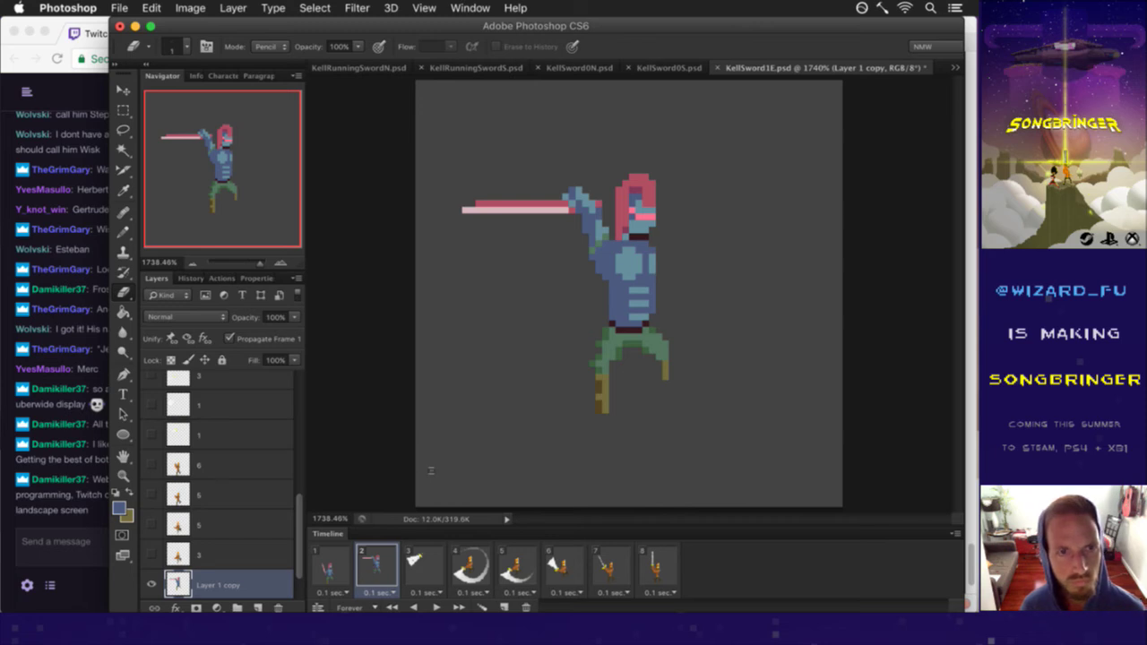
Step: Switch to Chrome to read the newest Twitch chat messages about monitor setups, and return to Photoshop
left_click(83, 541)
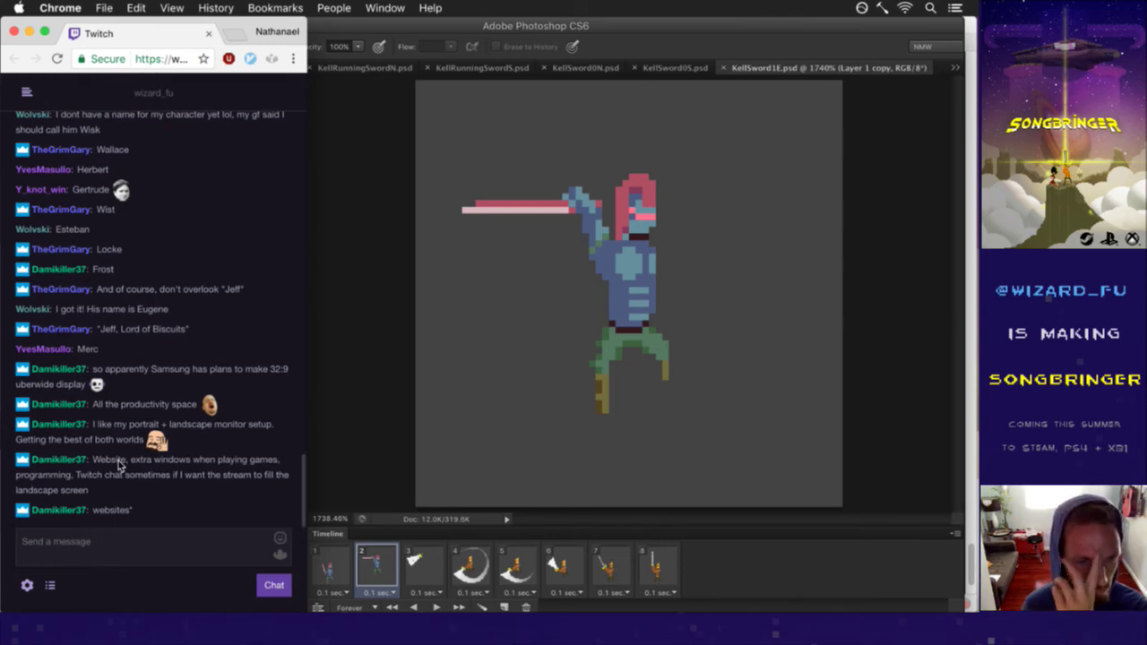
left_click_drag(143, 460, 177, 462)
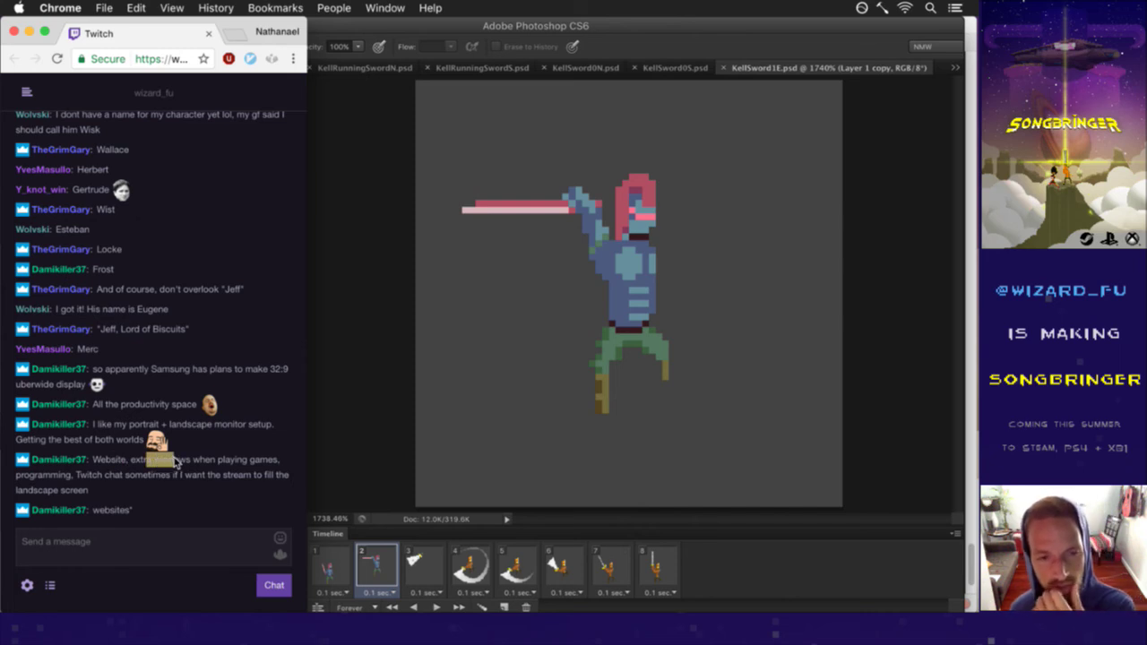
left_click(69, 473)
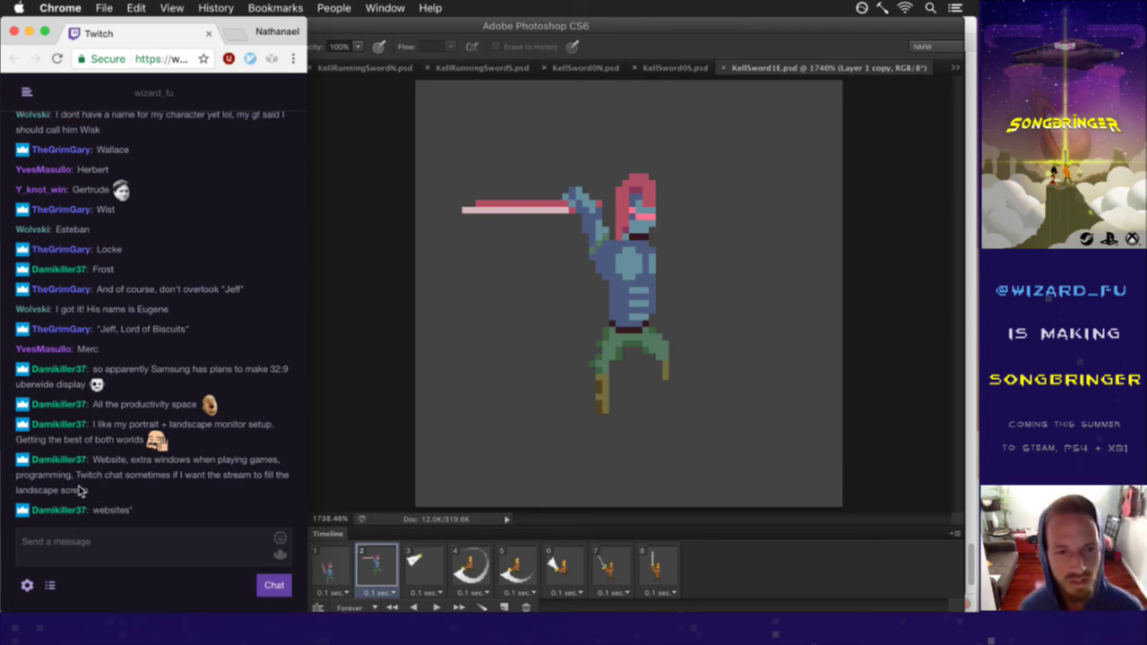
left_click_drag(90, 474, 115, 478)
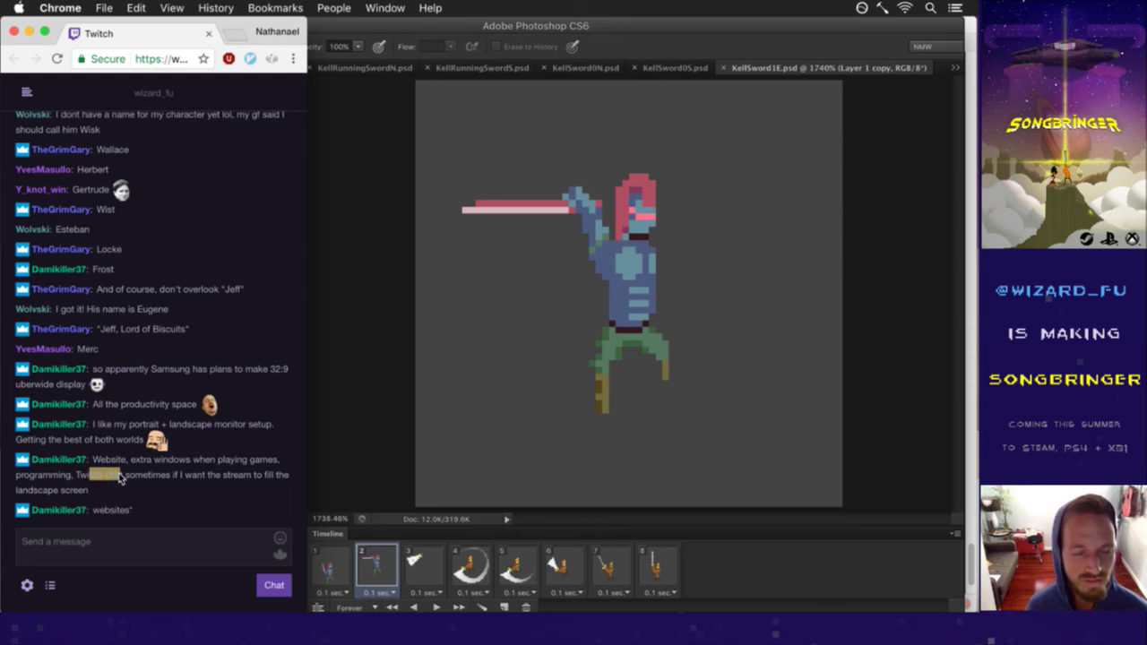
left_click(143, 488)
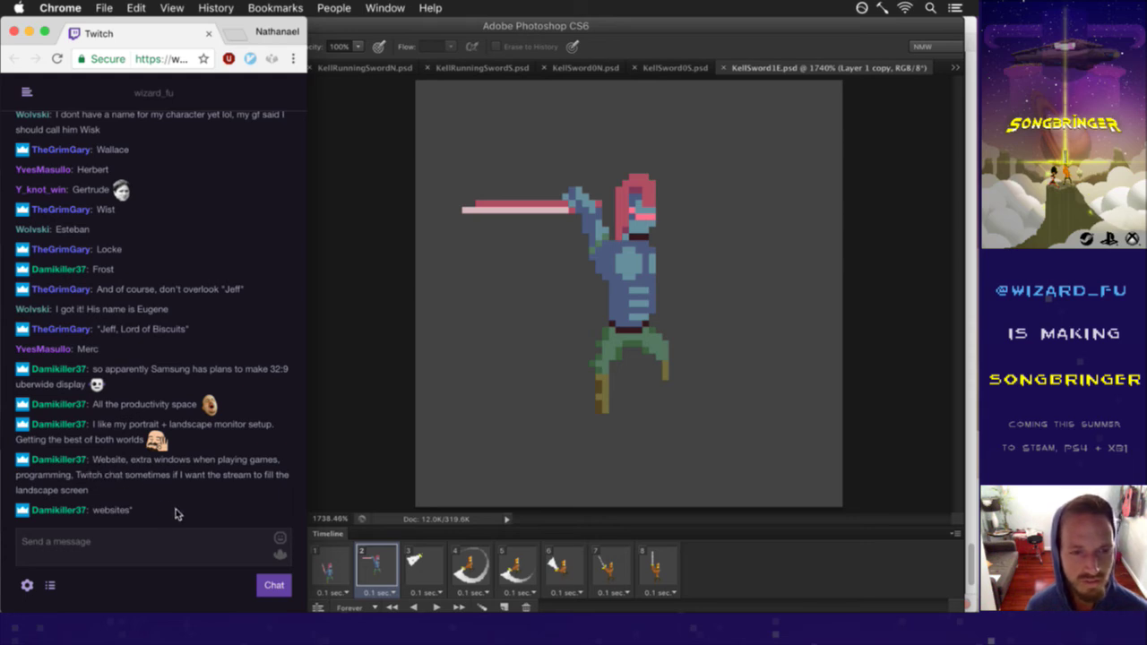
left_click(362, 483)
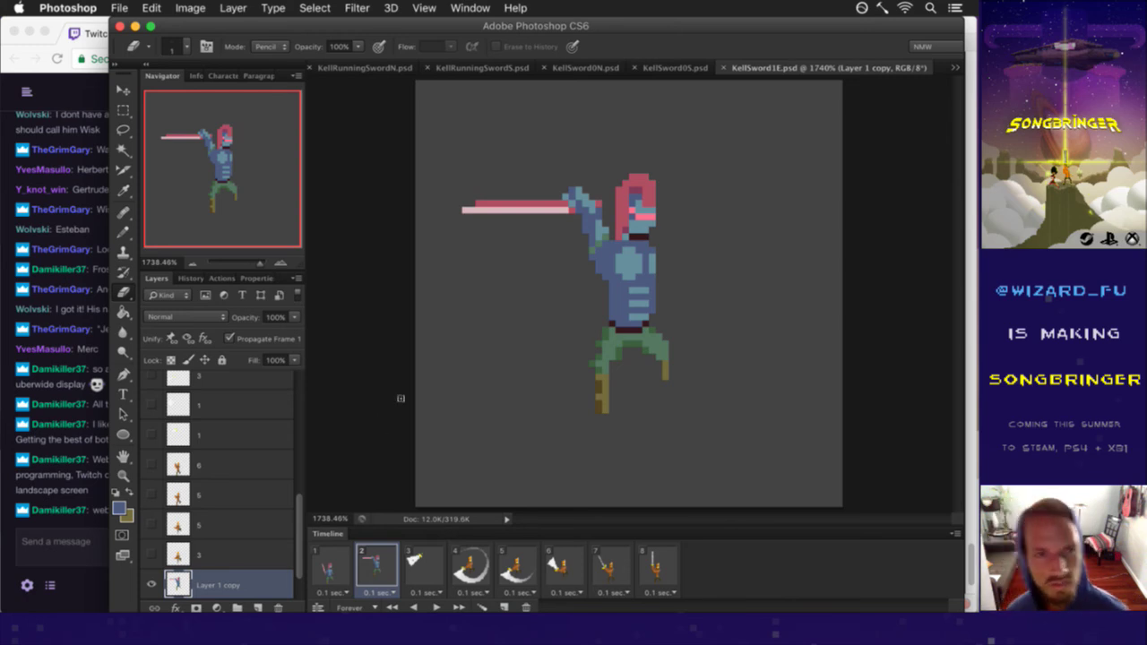
Step: Paint a red pixel just below the sword hand with the sampled blade color and save the file
key("i")
left_click(578, 215)
key("b")
left_click(579, 217)
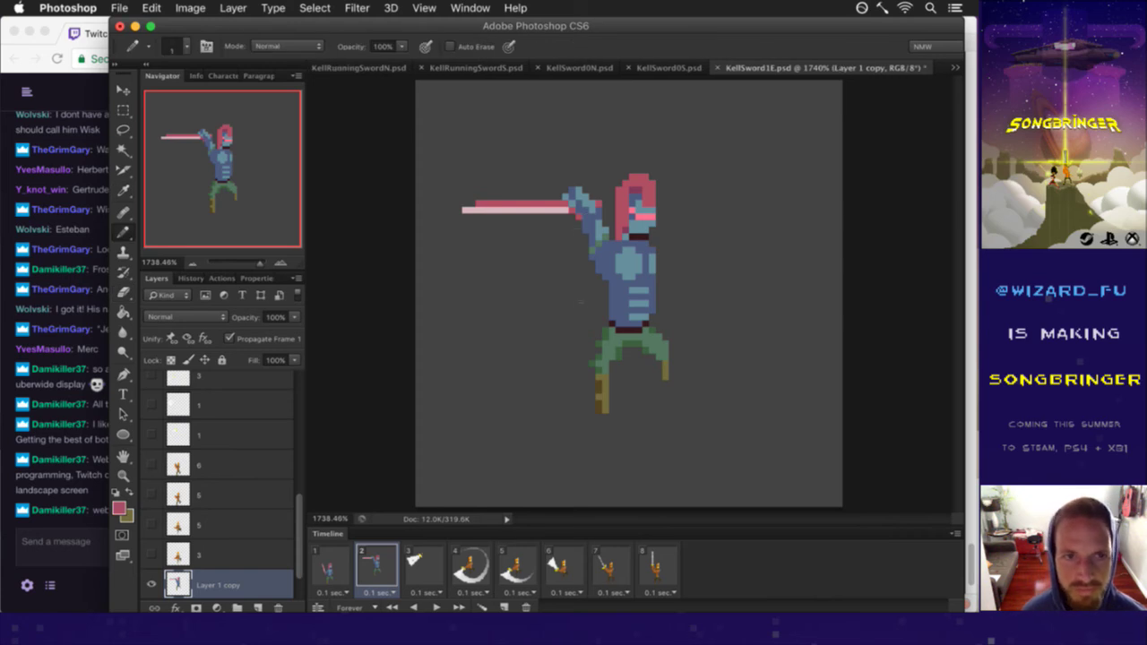
key("super+s")
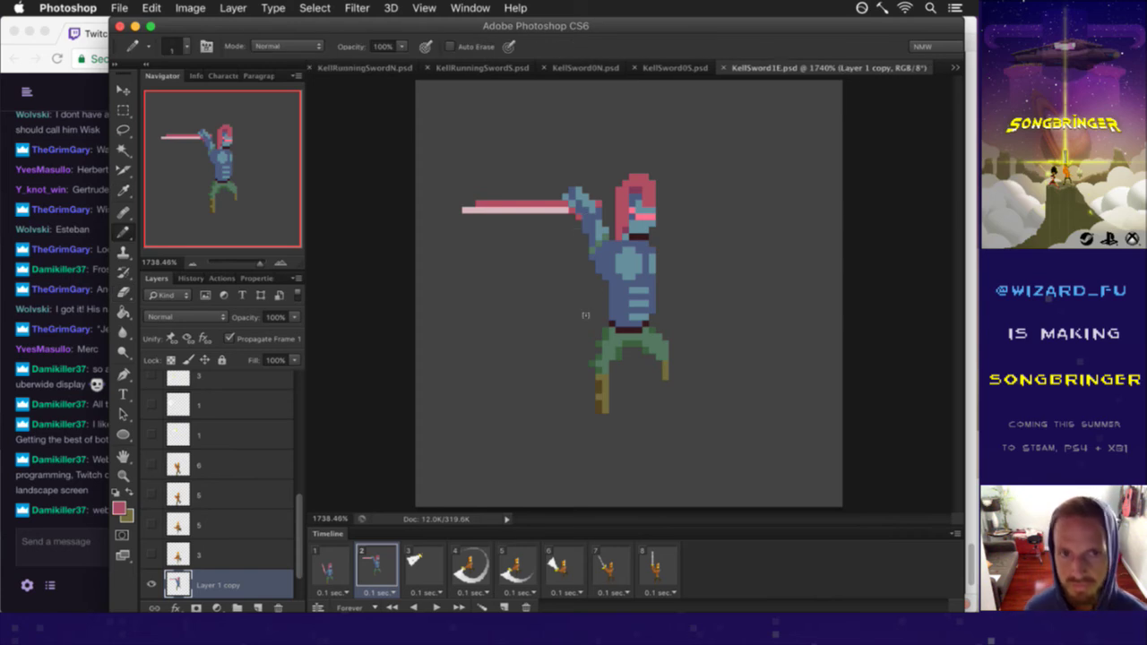
Step: Select the front leg in frame 2, move it slightly up and forward, and clear the selection
key("m")
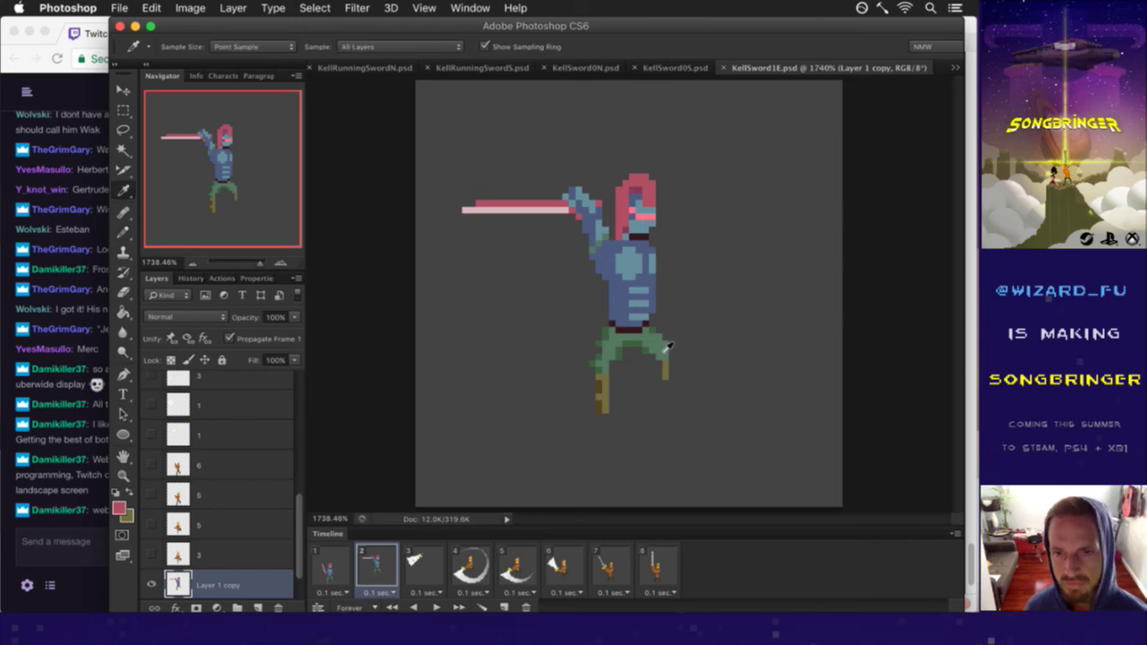
left_click_drag(650, 330, 674, 387)
key("v")
key("Up")
key("Up")
key("Right")
key("ctrl+d")
key("b")
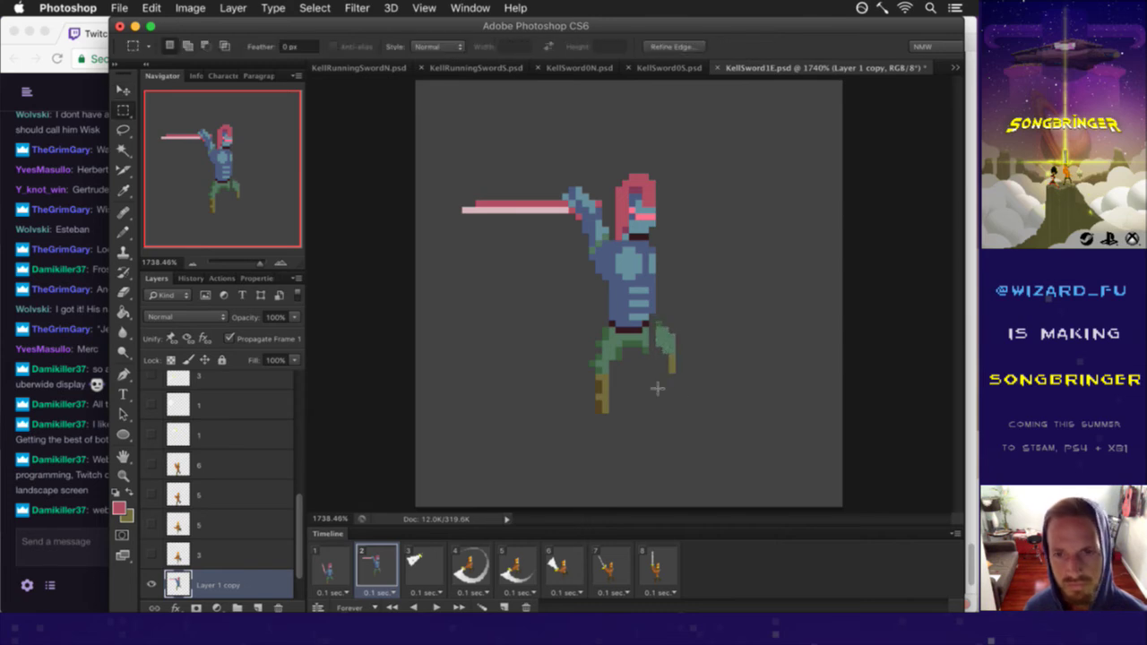
Step: Fill the gap between the hips and the moved front leg with sampled greens, and save the file
left_click(650, 356, "alt")
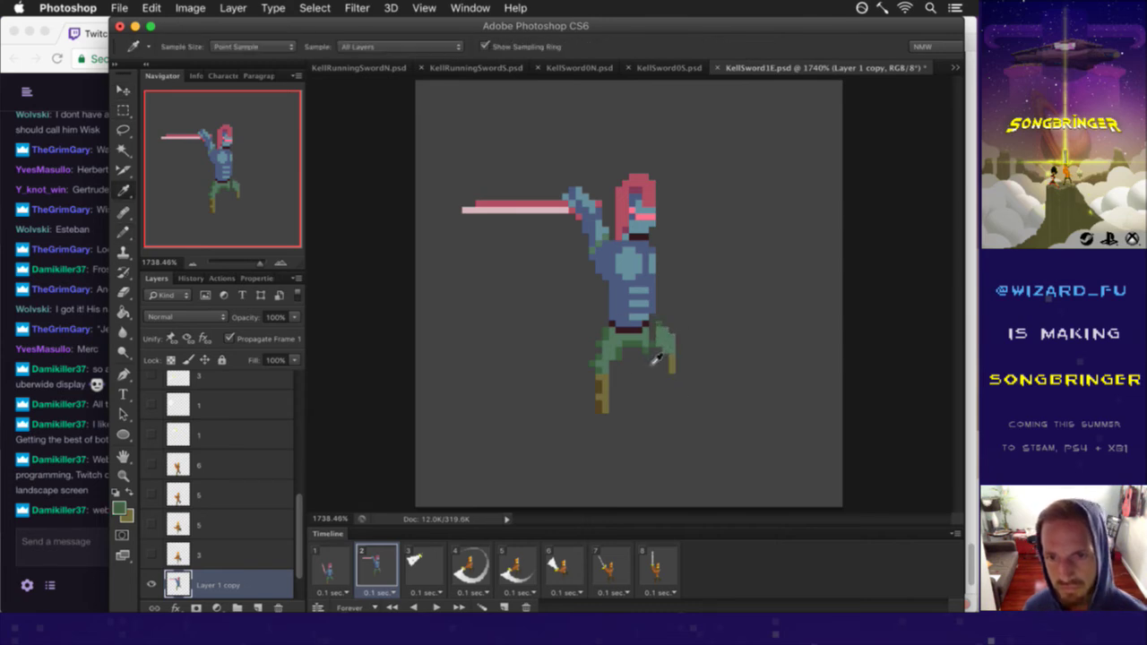
left_click(663, 342, "alt")
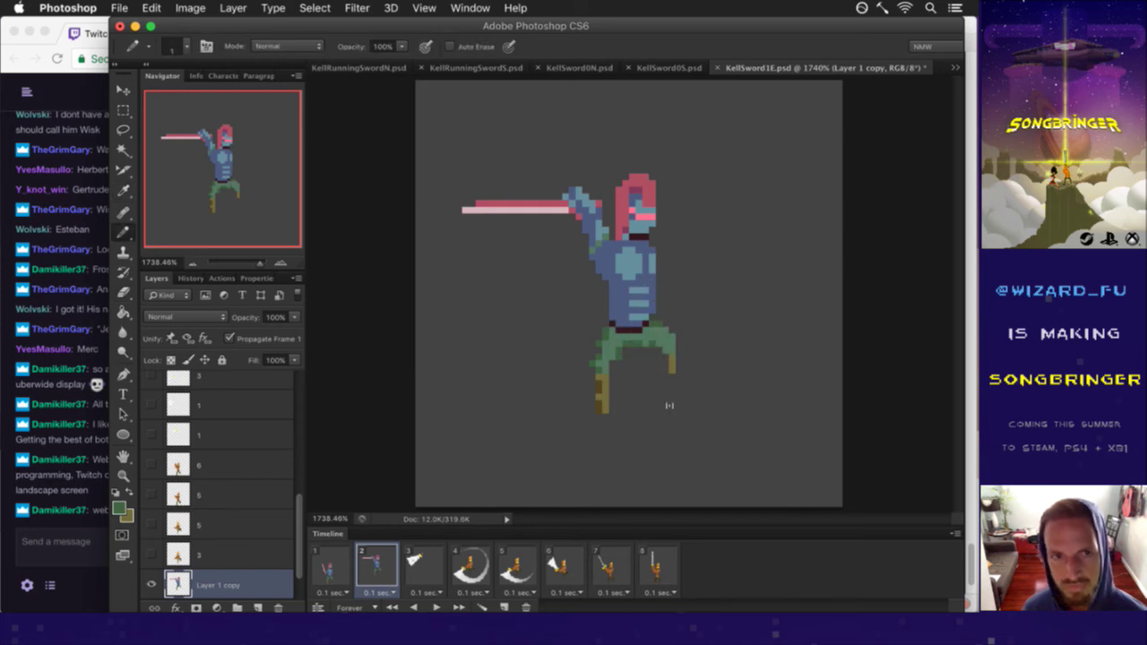
left_click(637, 347, "alt")
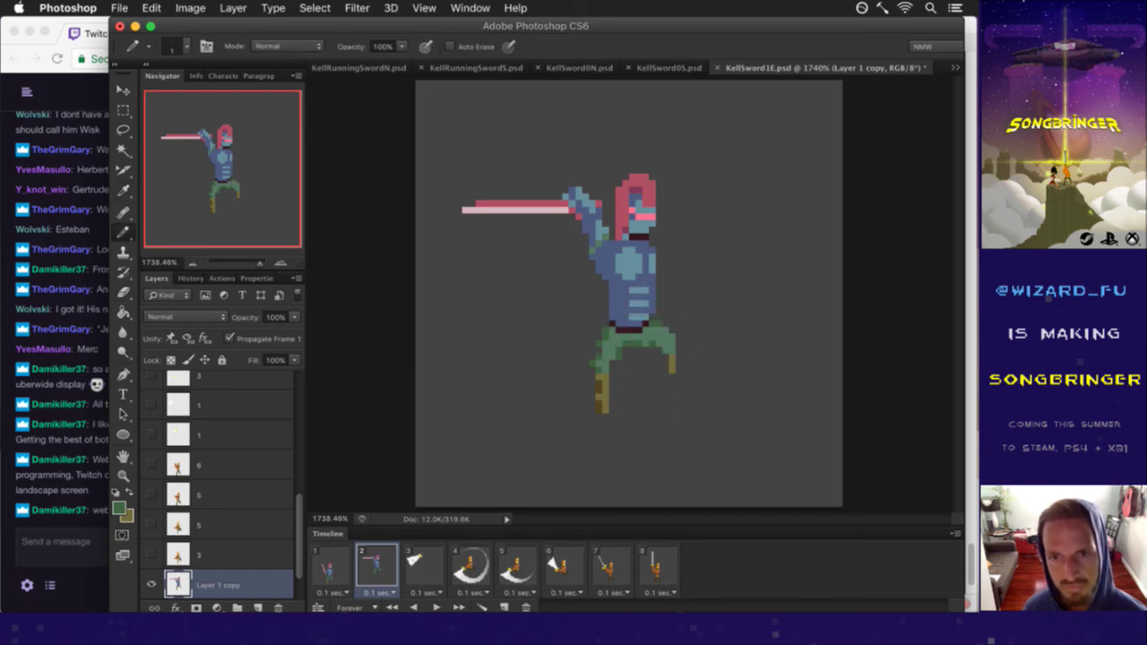
key("super+s")
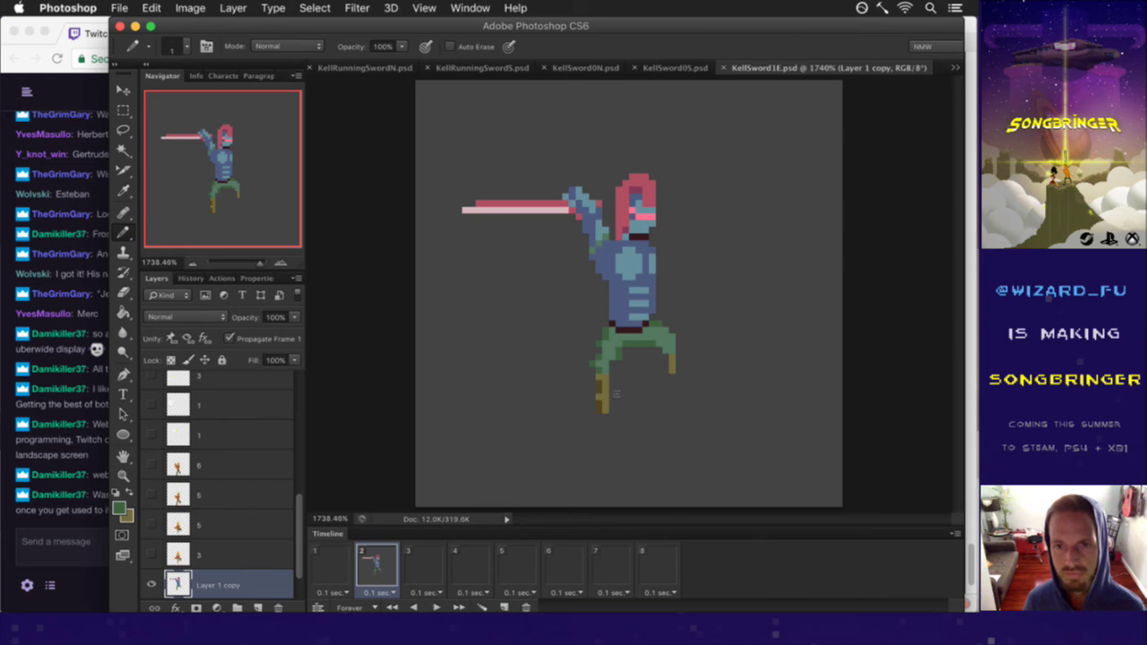
Step: Select the back leg's knee pixels and shift them one pixel toward the front leg
key("m")
left_click_drag(575, 361, 616, 420)
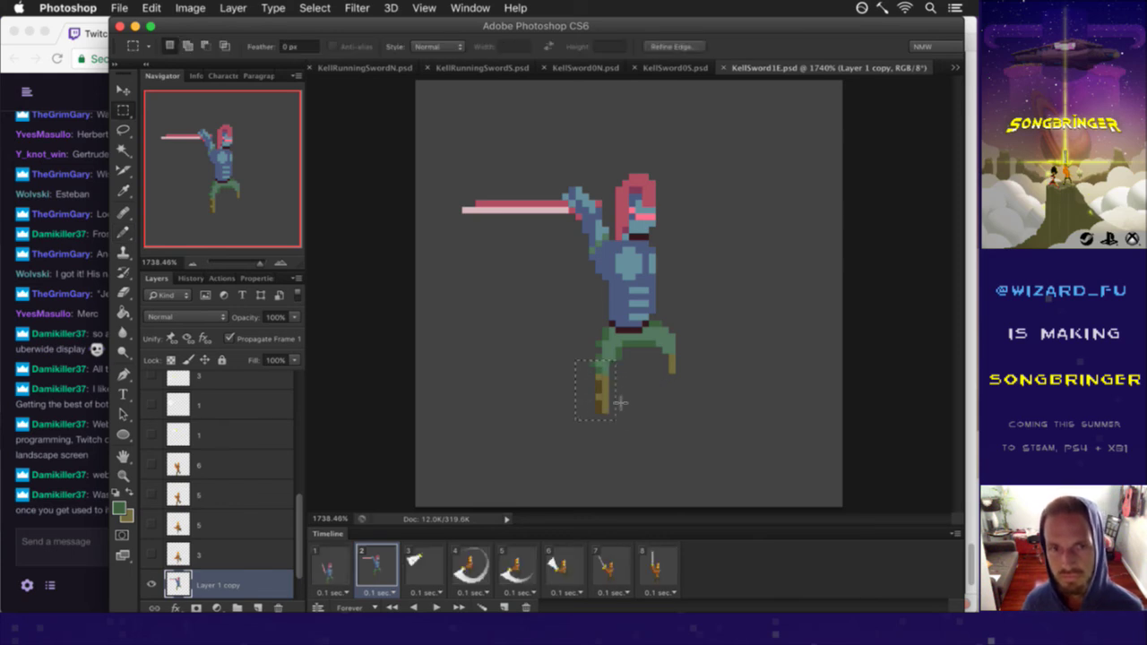
left_click_drag(569, 374, 614, 360)
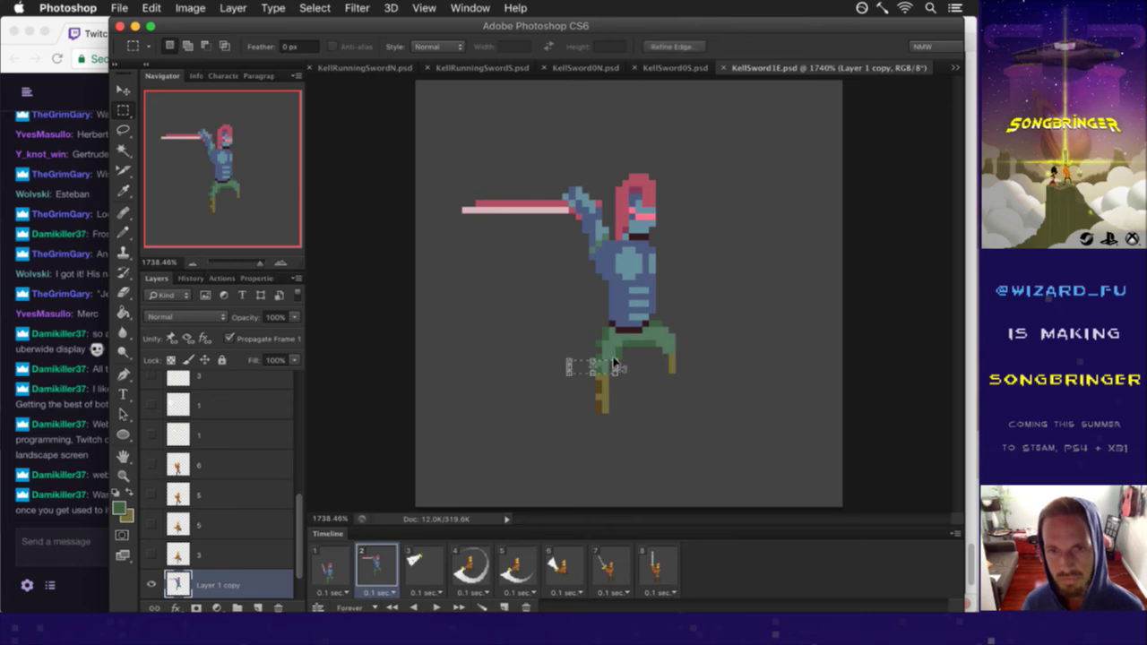
key("v")
key("Right")
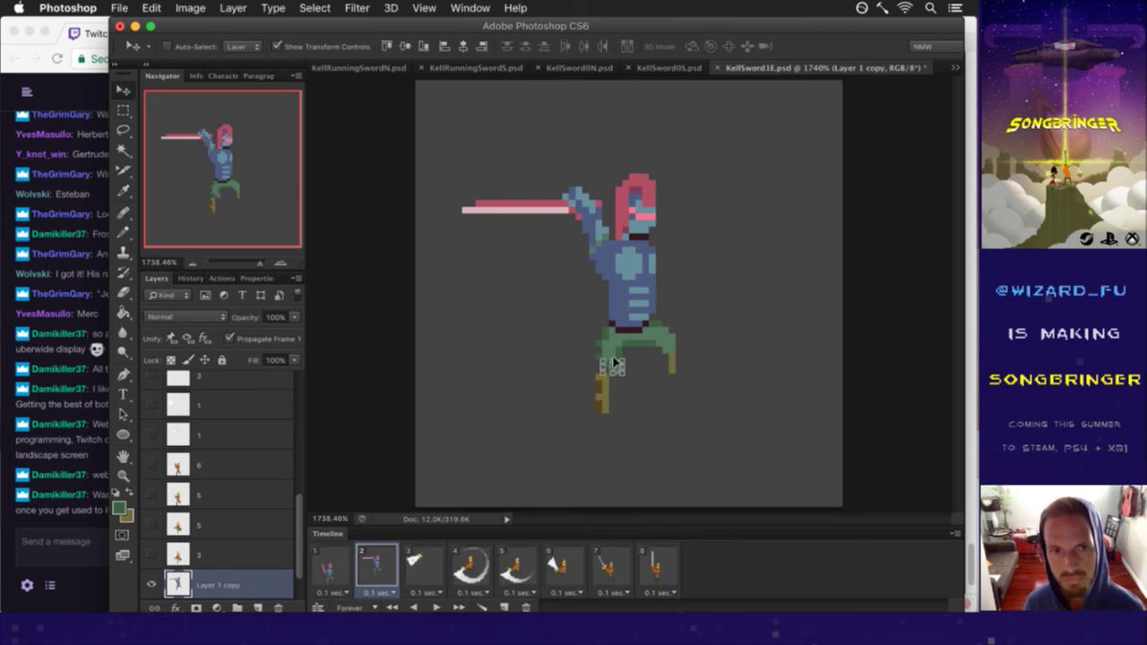
key("Left")
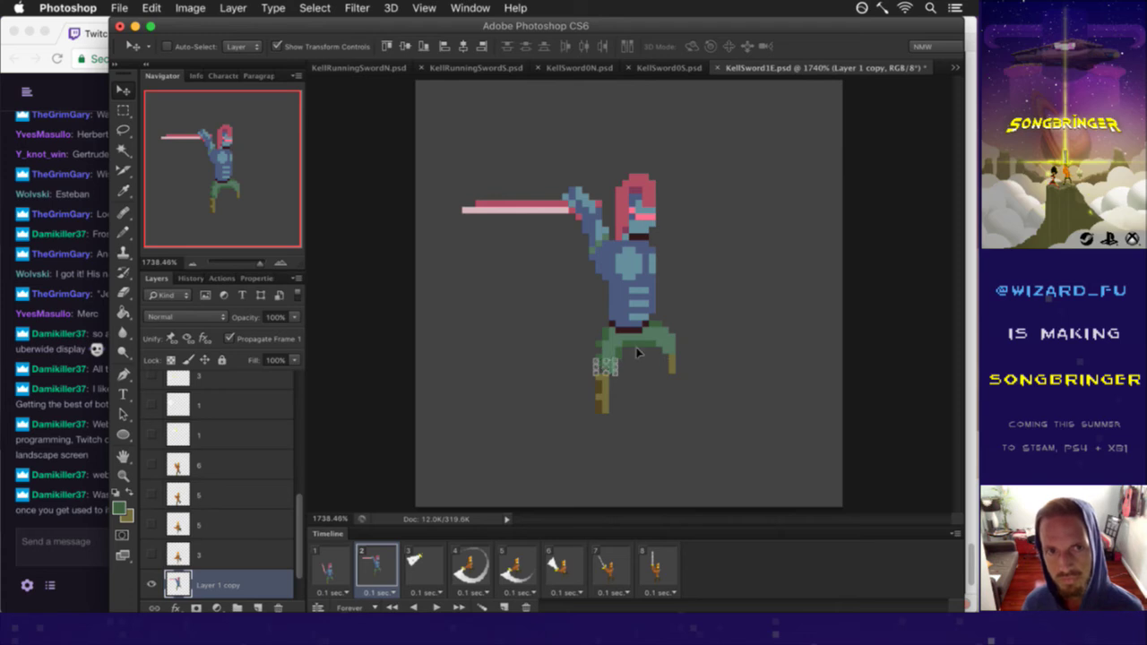
key("ctrl+d")
Step: Shift the upper shin of the back leg one pixel toward the front leg and clear the selection
key("m")
left_click_drag(581, 373, 620, 397)
key("v")
key("Right")
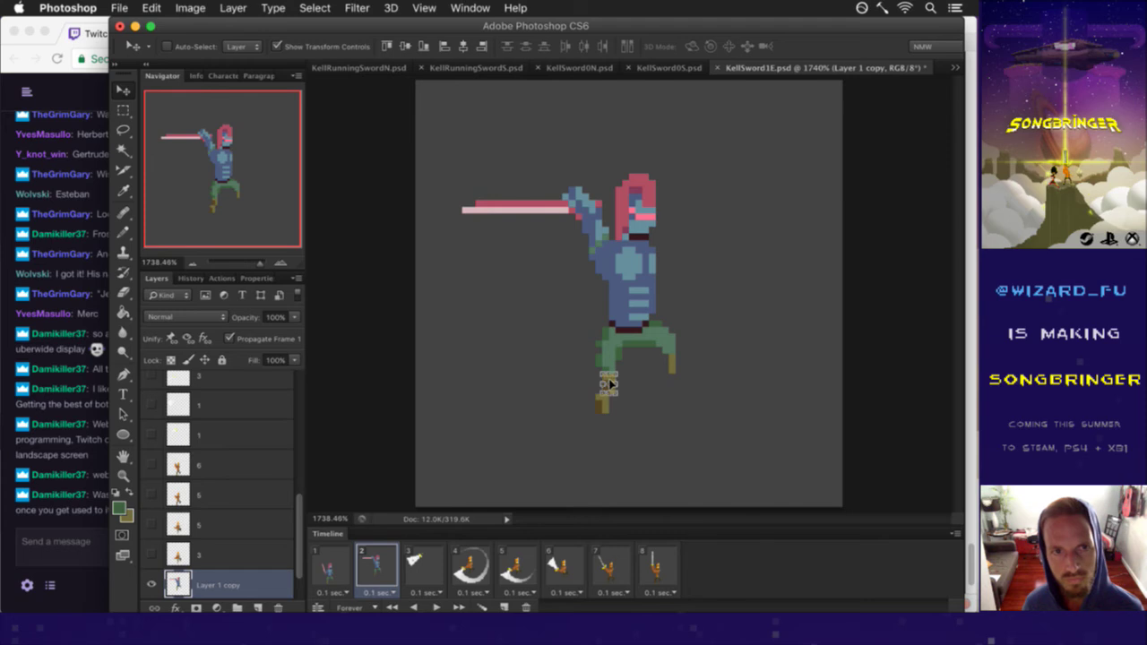
key("m")
key("ctrl+d")
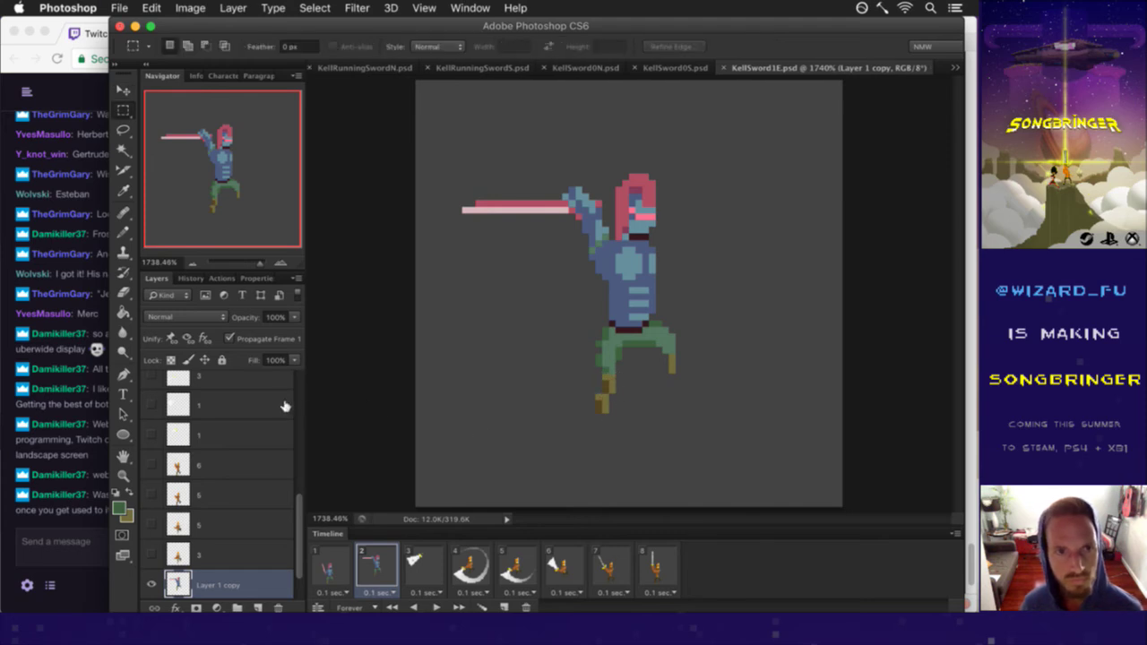
Step: Switch to Chrome to read the latest Twitch chat message, and return to Photoshop
left_click(73, 519)
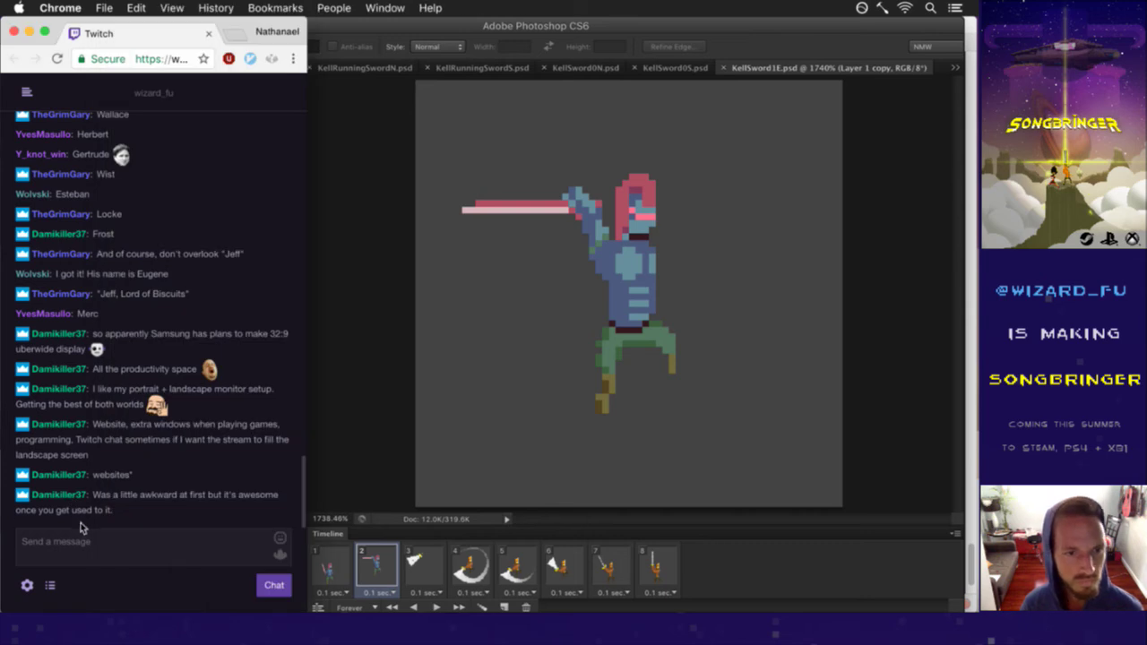
left_click_drag(100, 497, 118, 520)
left_click(118, 516)
left_click(363, 477)
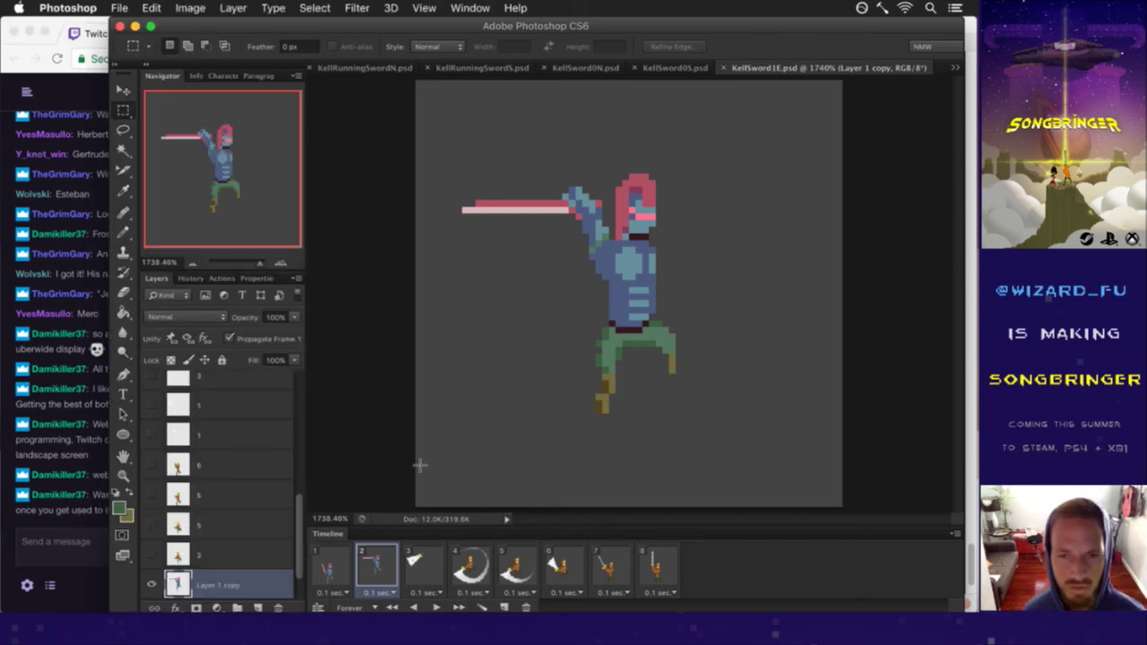
Step: Try extending the front leg with an olive foot pixel below the shin
key("i")
left_click(679, 376)
key("b")
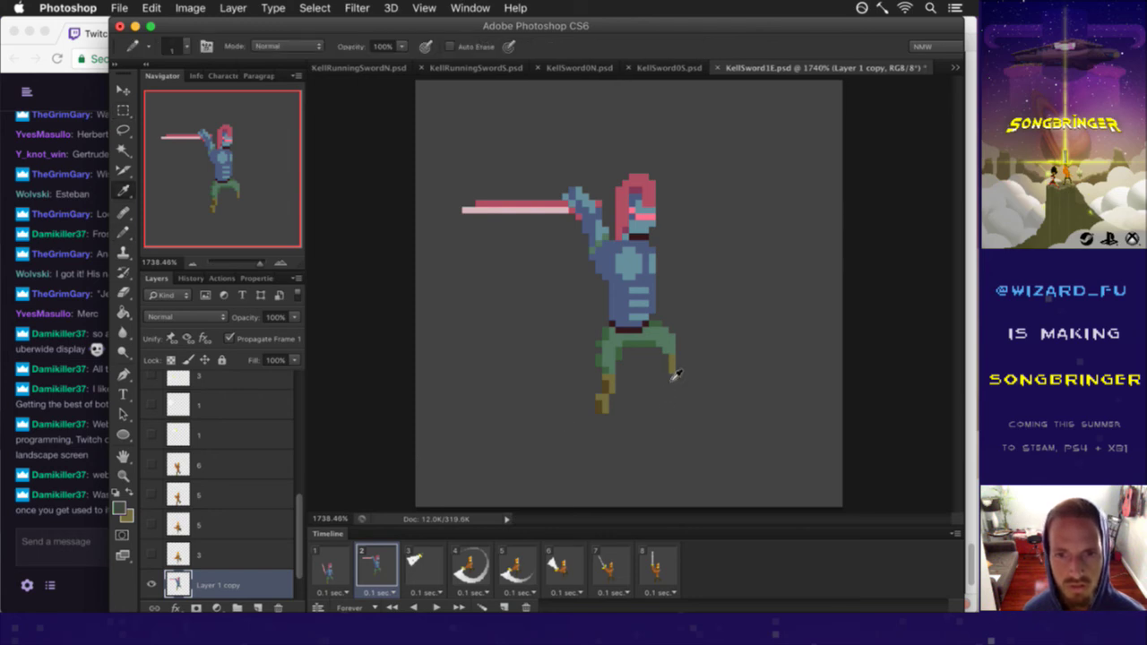
left_click(670, 377)
left_click(666, 378)
key("e")
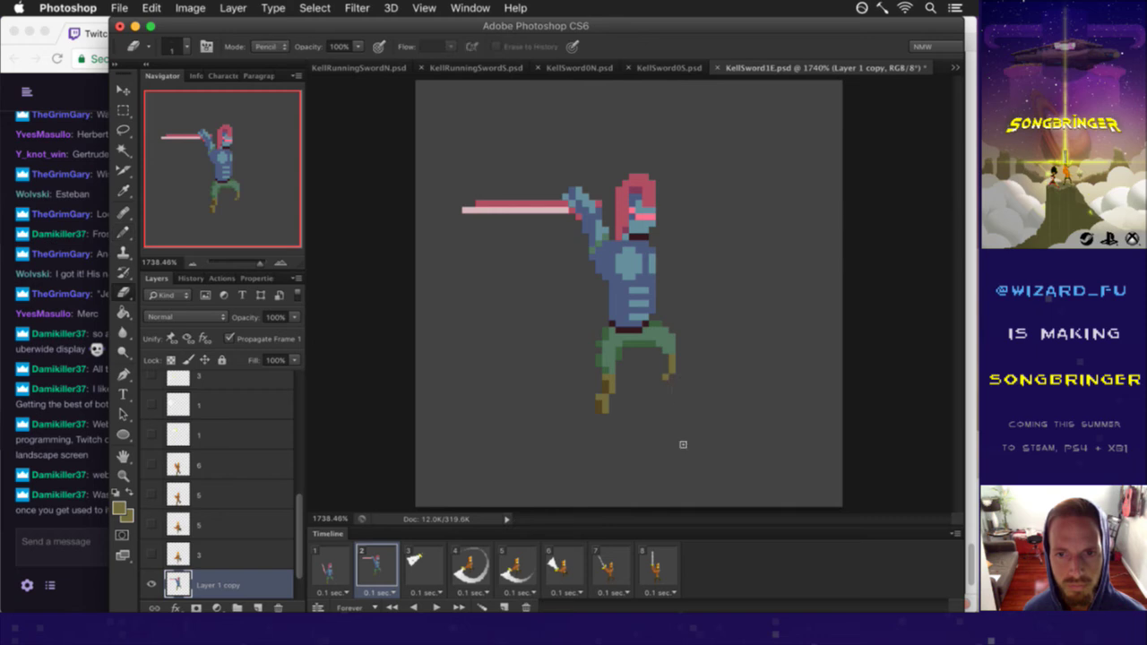
key("super+s")
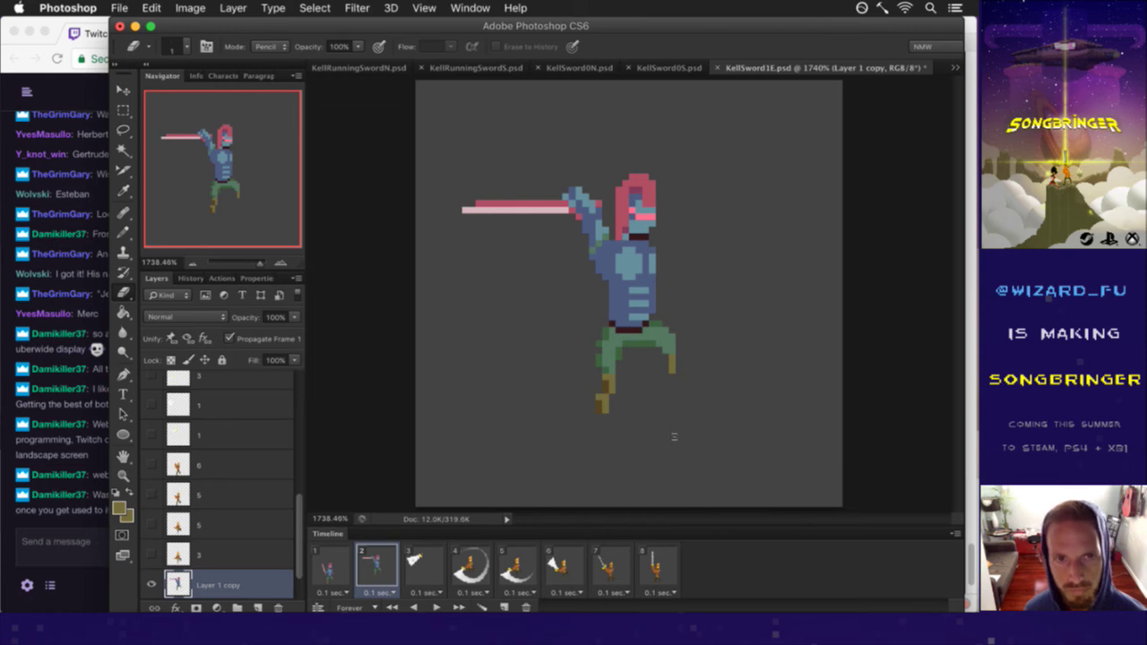
Step: Paint a light blue bit of the far arm beside the front of the waist, using the torso's highlight color
key("b")
left_click(650, 268, "alt")
left_click(660, 290)
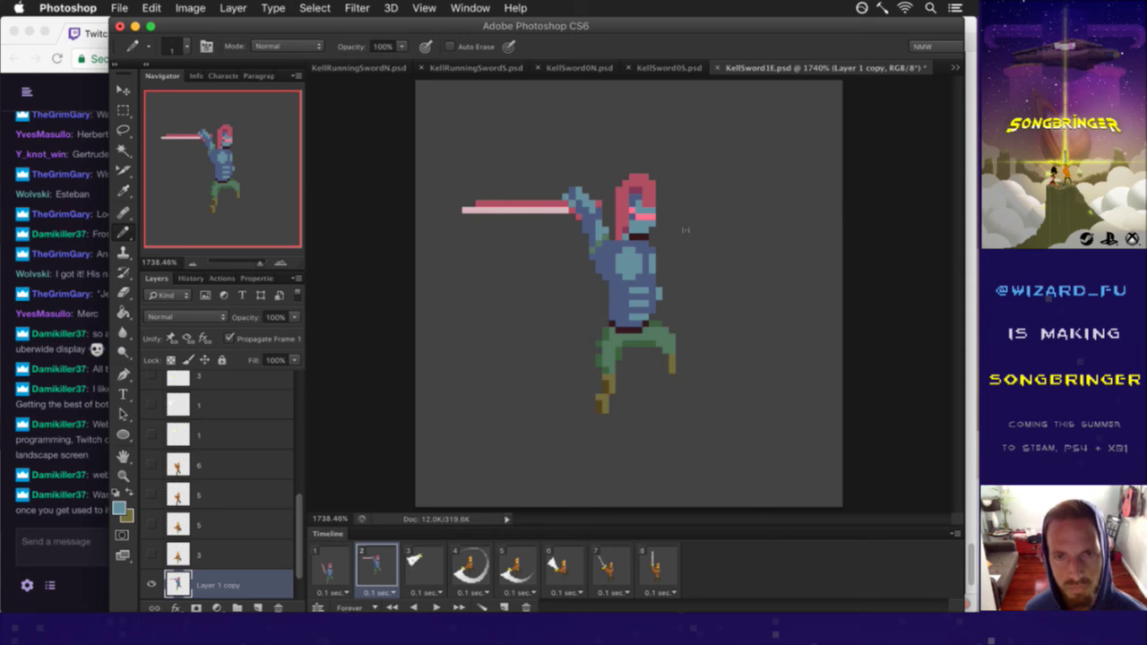
Step: Thicken the back of the hair with a column of the sampled red running from the crown toward the shoulder
key("i")
left_click(642, 187)
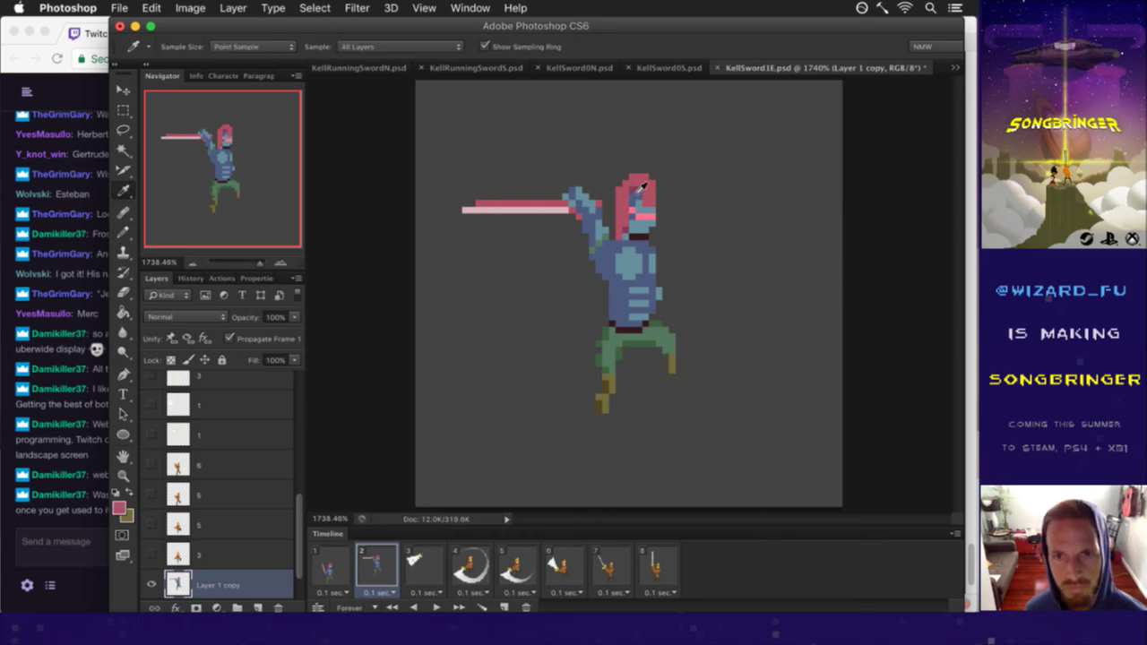
key("b")
left_click_drag(627, 191, 613, 234)
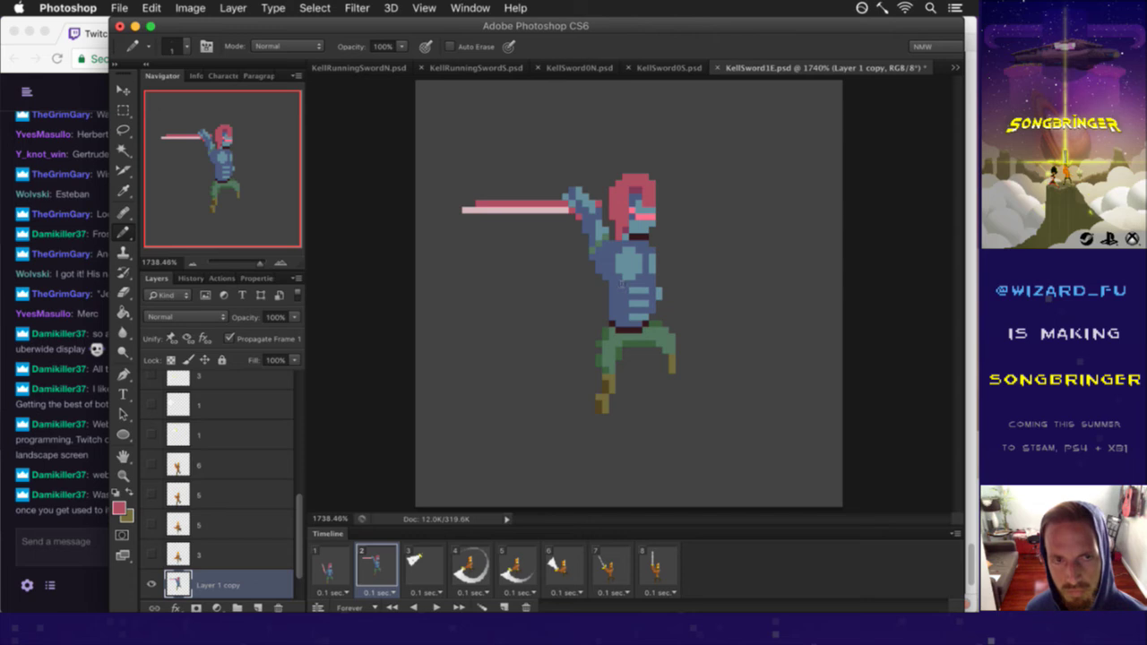
Step: Save the file, and draw the short outer edge of a sword trail on a new layer in the blade's sampled pale pink
key("super+s")
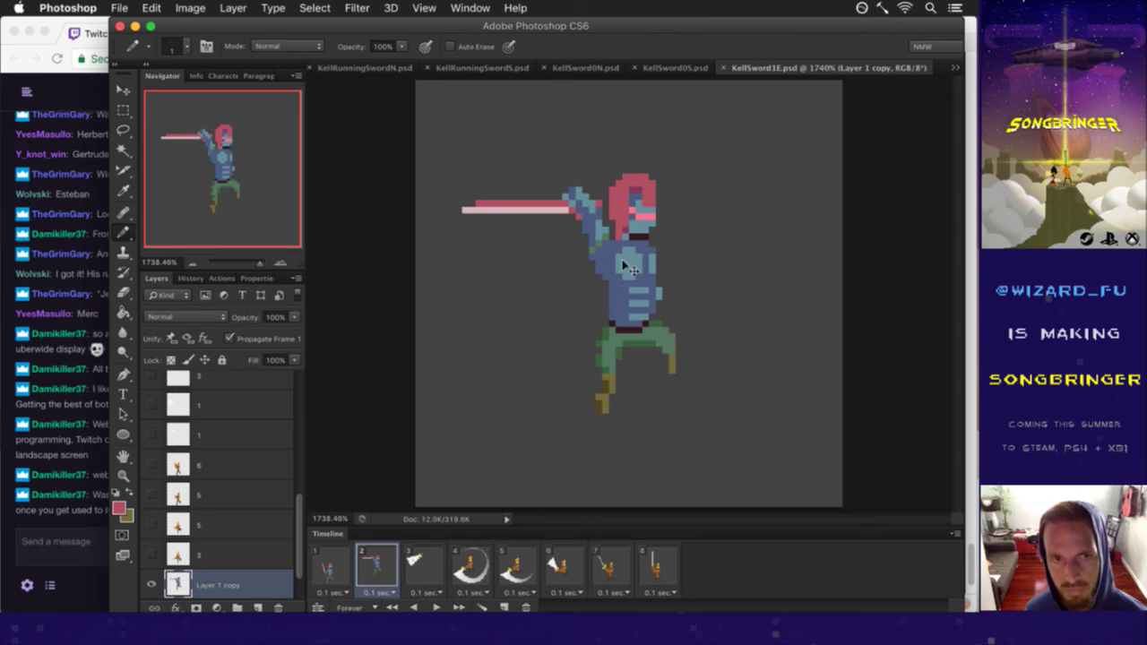
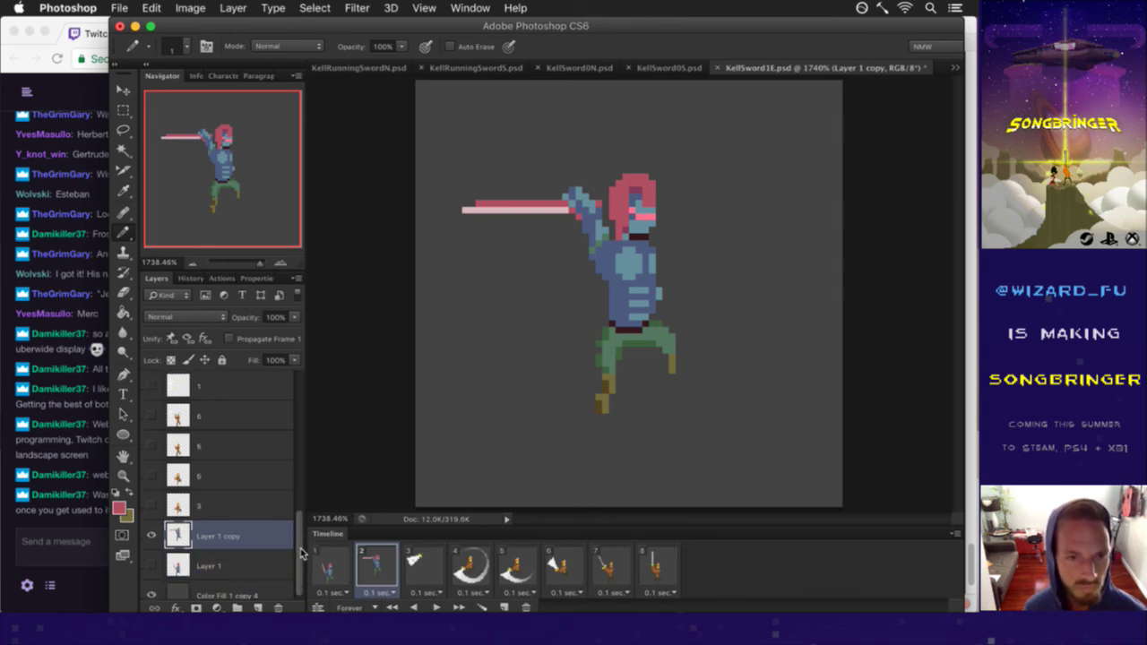
scroll(296, 538, "up", 10)
scroll(286, 538, "down", 10)
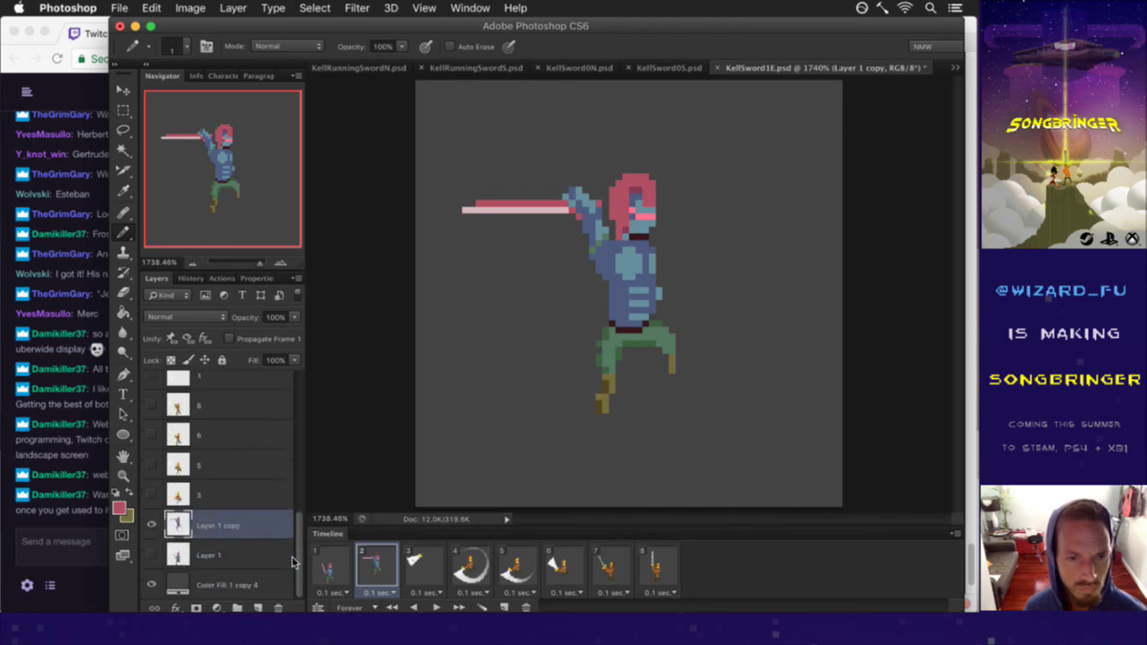
left_click(259, 608)
key("i")
left_click(570, 211)
key("b")
left_click_drag(464, 222, 476, 261)
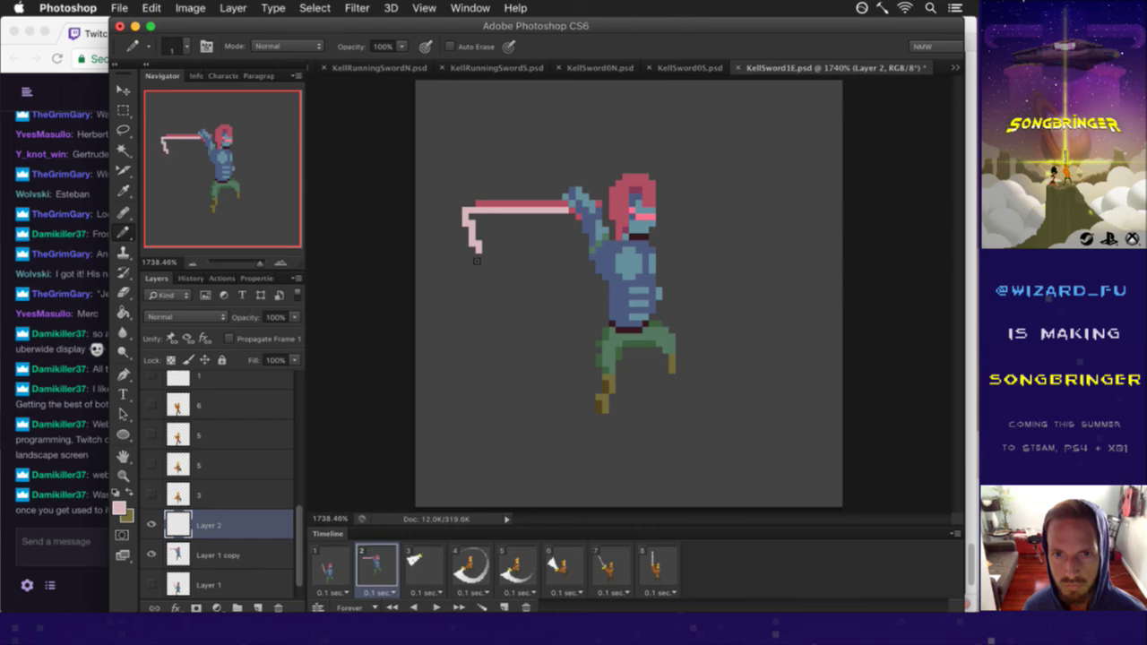
Step: Close the trail outline with a straight line back toward the sword hand, and fill the shape with the same pale pink
left_click(565, 221, "shift")
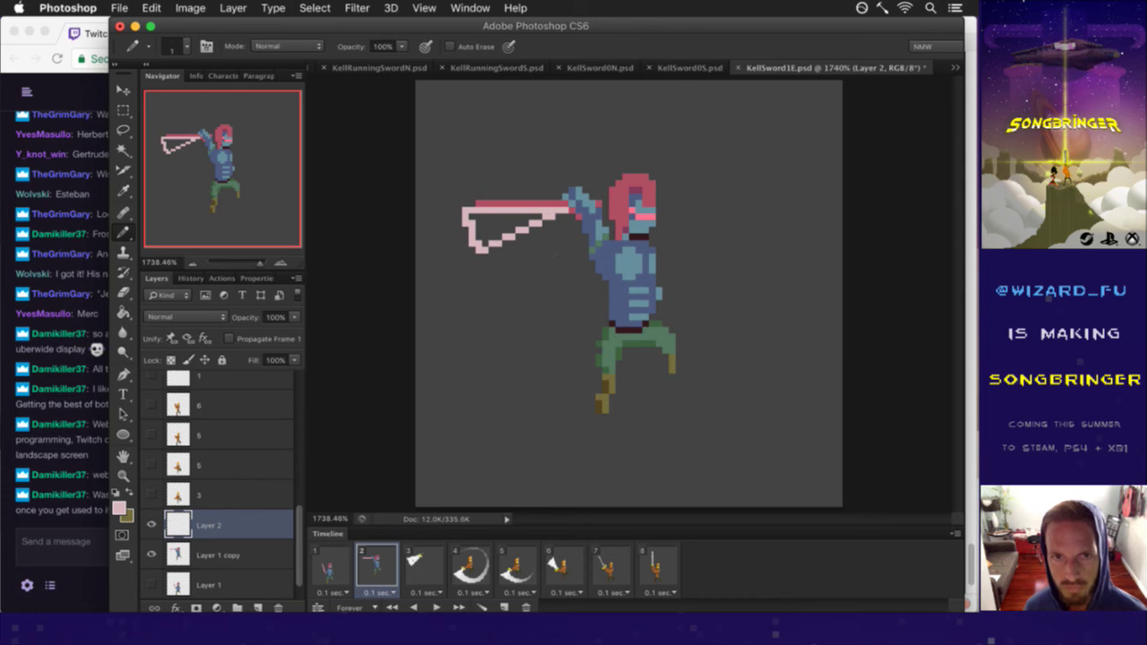
key("super+z")
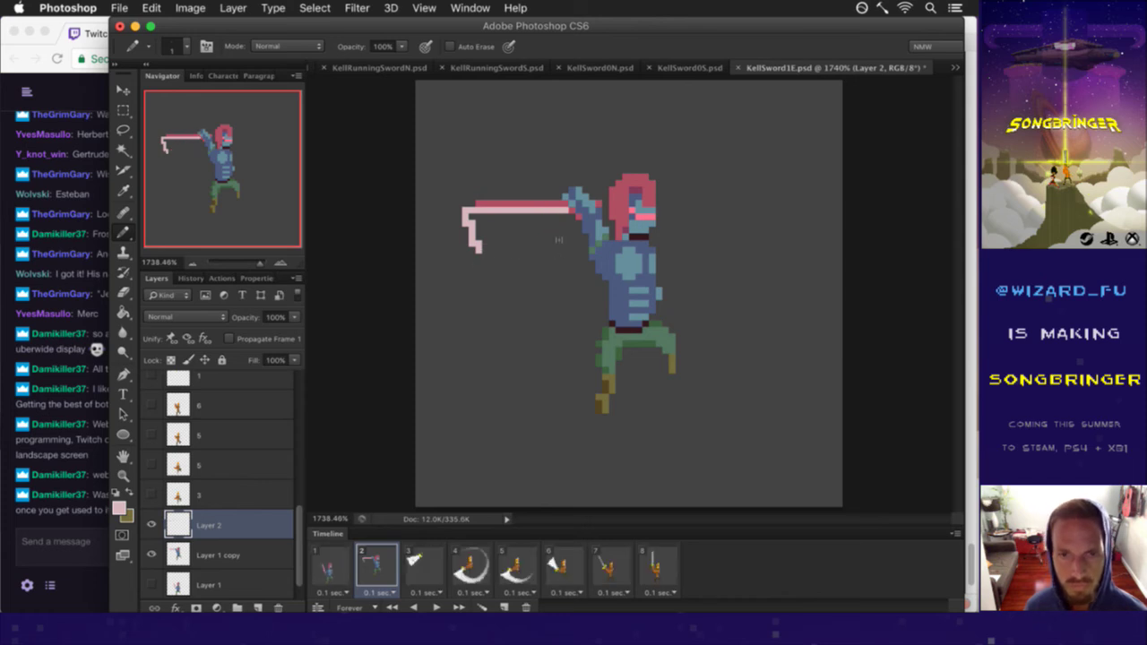
left_click(570, 229, "shift")
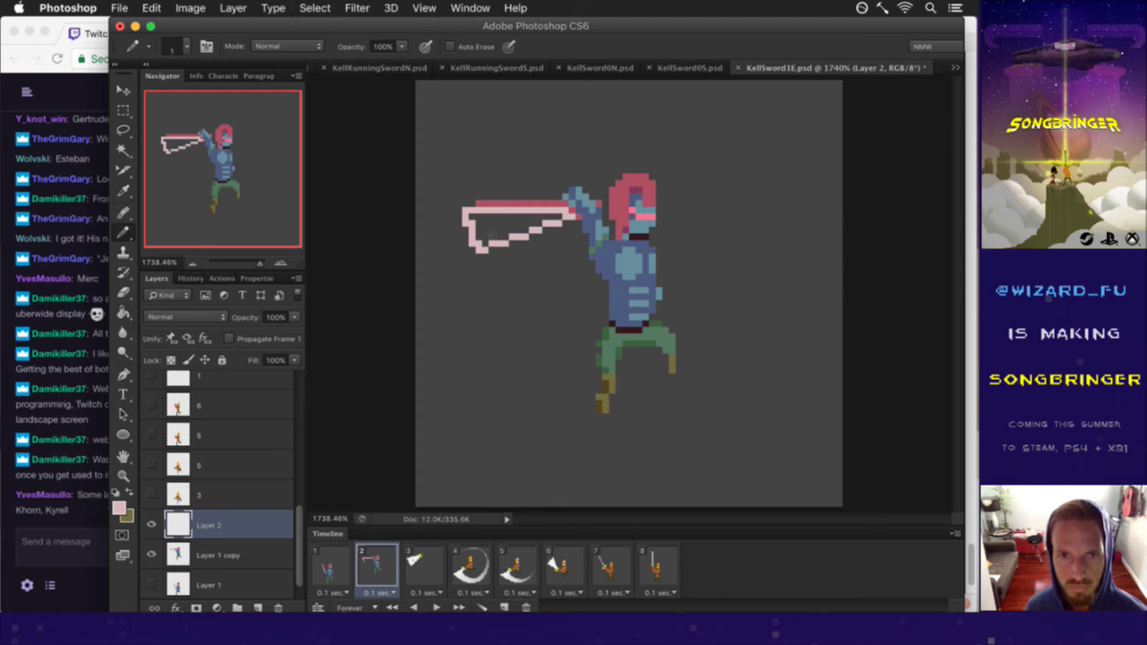
key("g")
key("b")
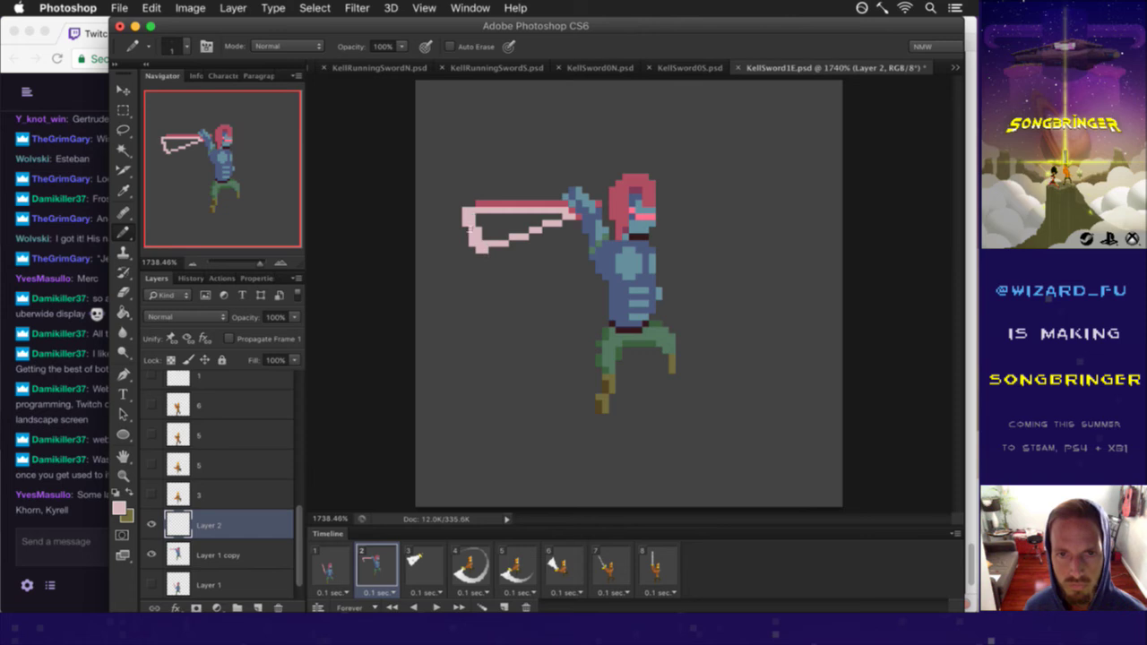
mouse_move(555, 229)
left_mouse_down()
mouse_move(492, 232)
mouse_move(524, 223)
mouse_move(543, 236)
mouse_move(491, 248)
mouse_move(513, 232)
left_mouse_up()
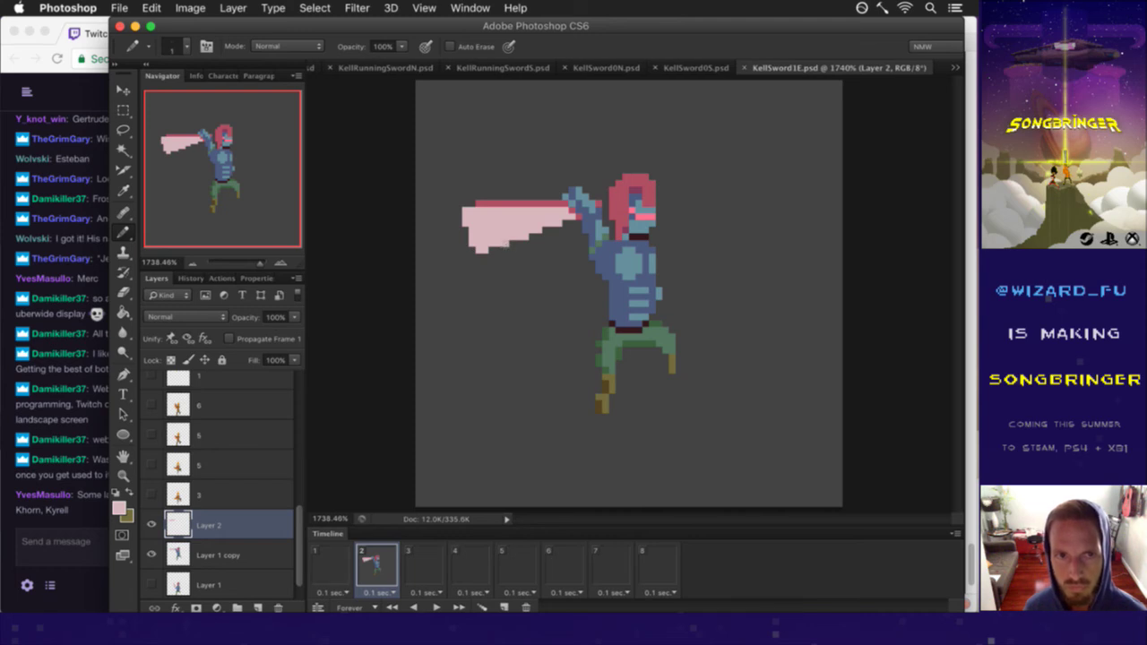
Step: Switch to Chrome and copy the suggested character names "Raik, Gael, Kian, Khorn, Kyrell" from the Twitch chat
left_click(86, 525)
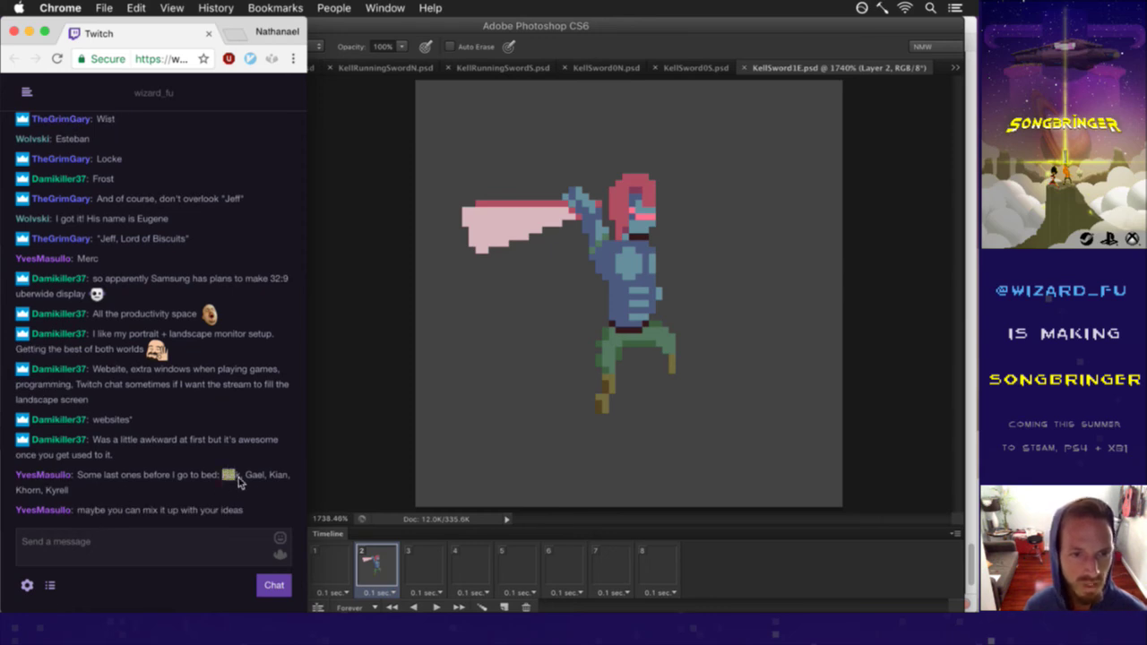
double_click(278, 475)
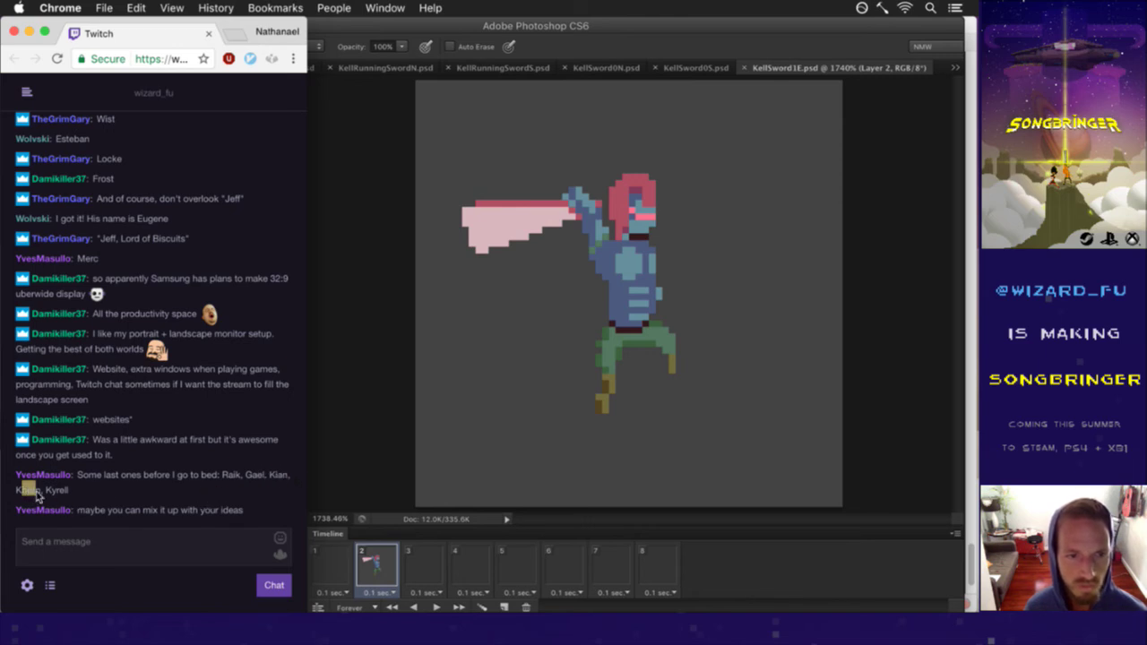
left_click_drag(56, 491, 72, 497)
left_click(122, 491)
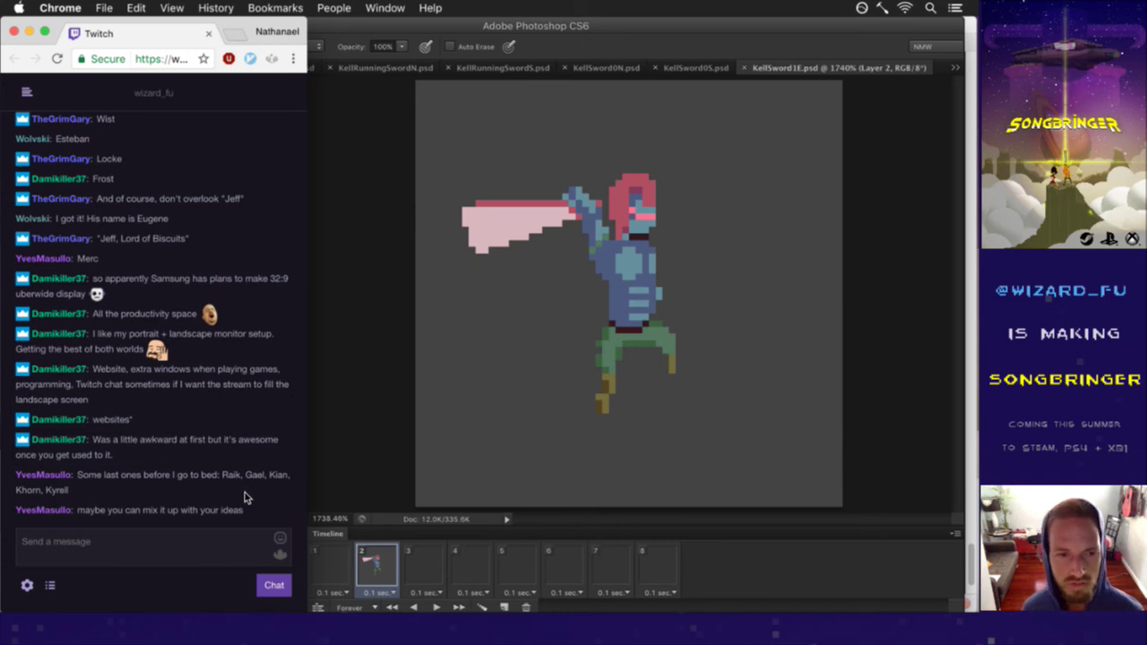
left_click_drag(244, 500, 226, 482)
key("super+c")
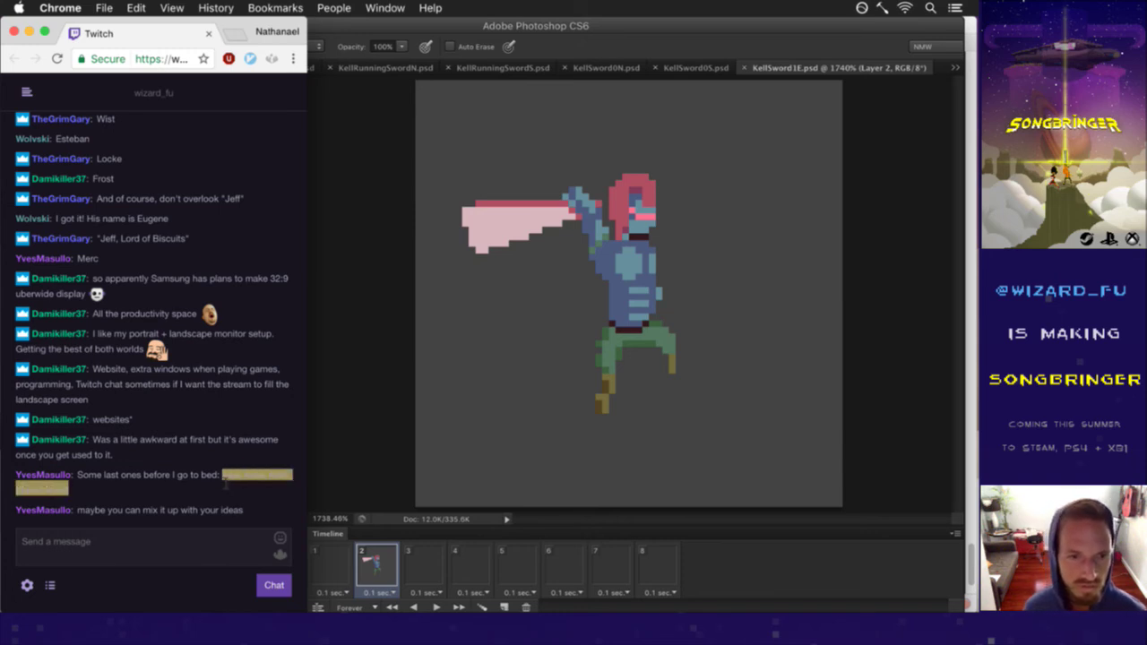
left_click(243, 462)
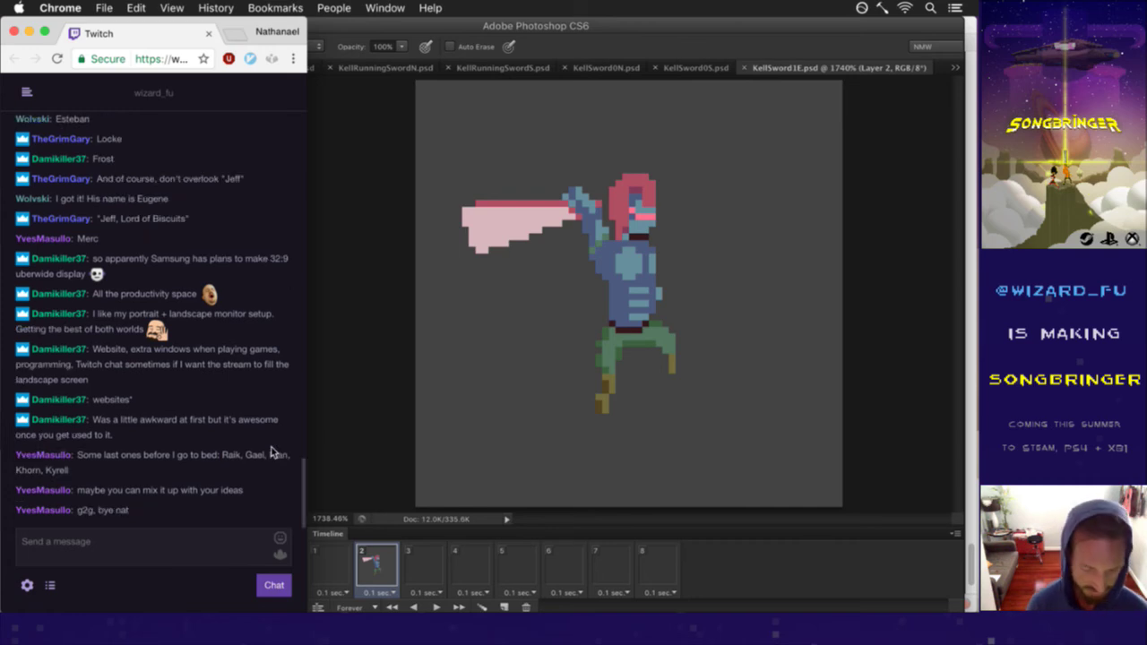
Step: Switch to TextMate and paste the copied character names into a new document
key("super+Tab")
key("super+Tab")
key("super+Tab")
key("super+Tab")
key("super+Tab")
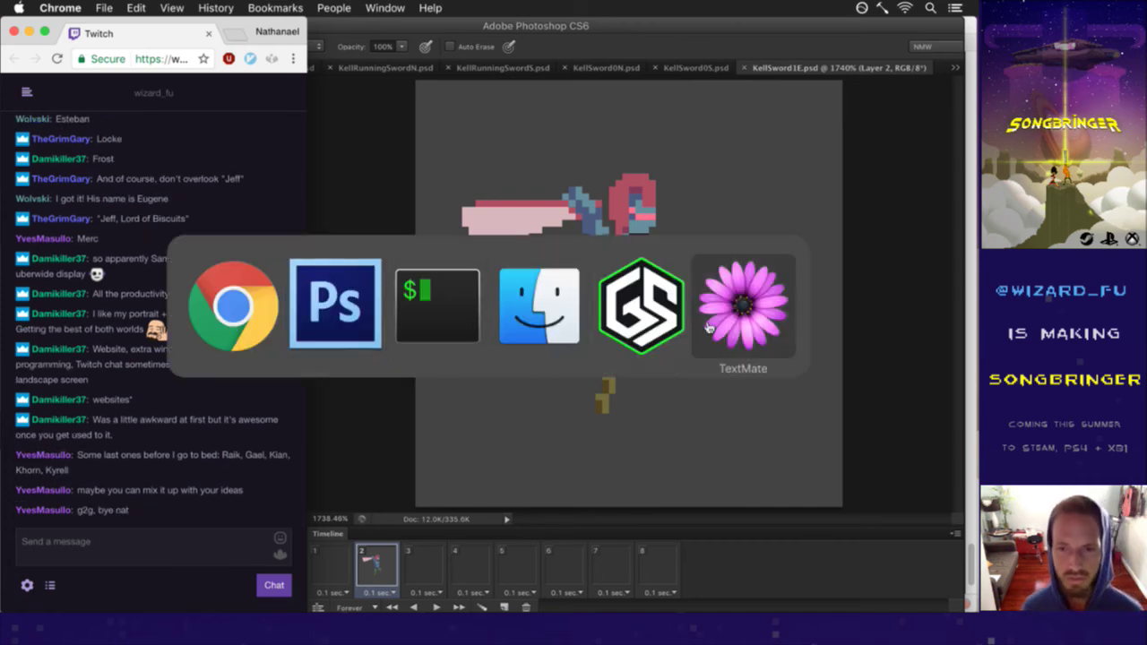
key("super+n")
key("super+v")
Step: Check the Twitch chat for further name suggestions, and add "Merc" to the TextMate list
left_click(21, 471)
scroll(128, 422, "up", 5)
scroll(125, 413, "down", 5)
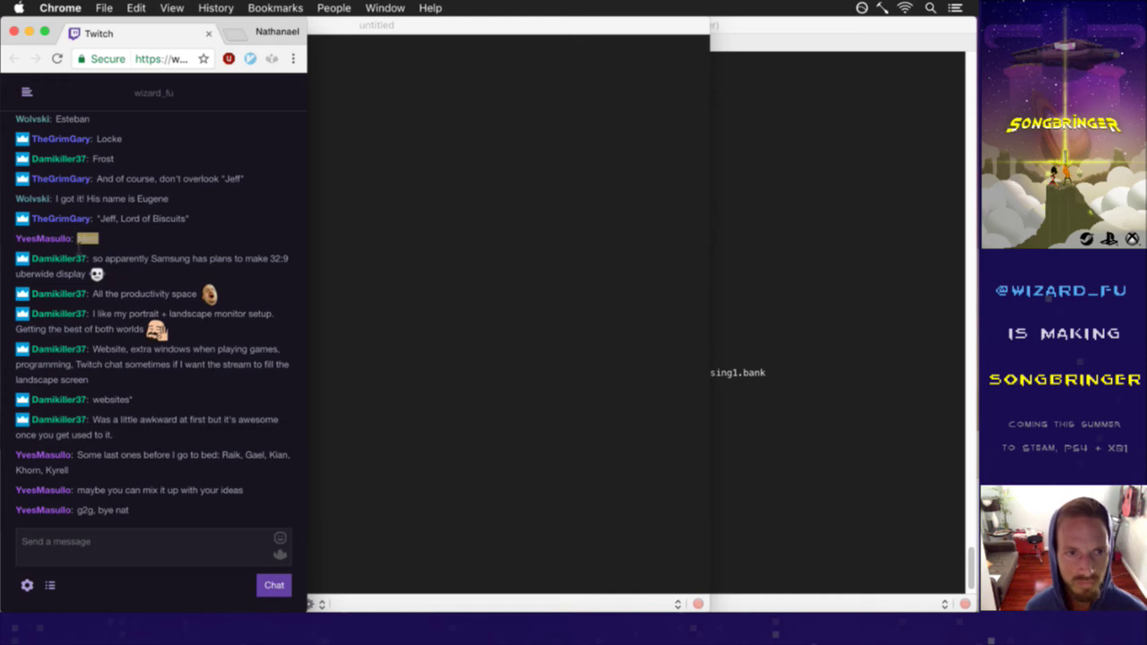
left_click(458, 241)
type("Merc")
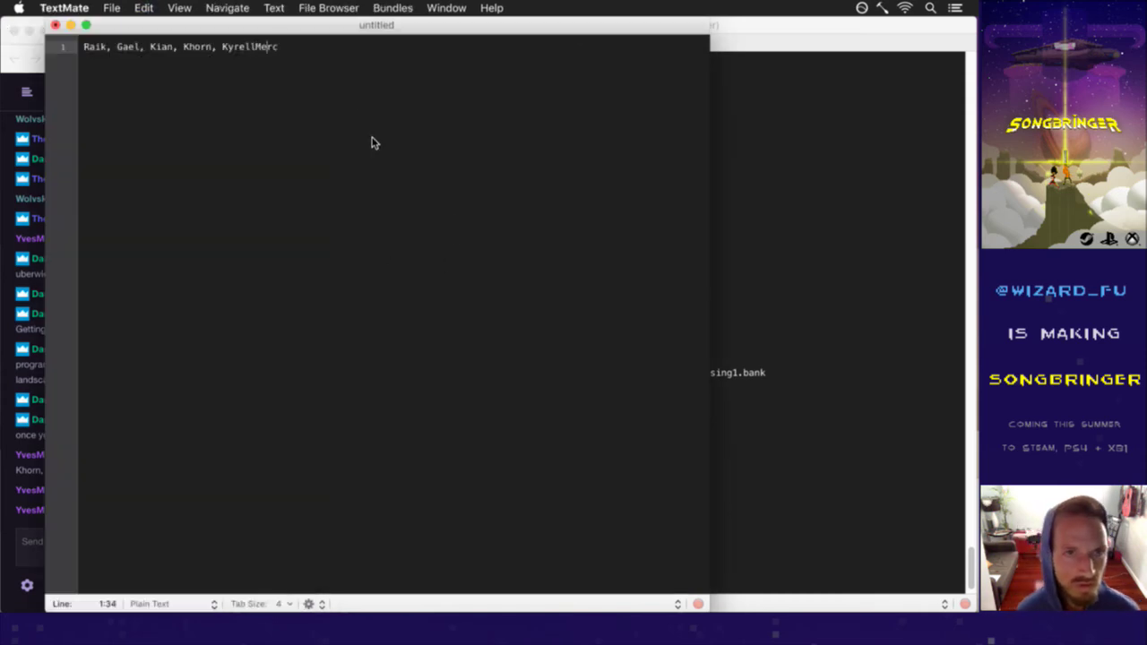
Step: Switch to the Twitch chat in Chrome and send the HeyGuys emote
left_click(25, 518)
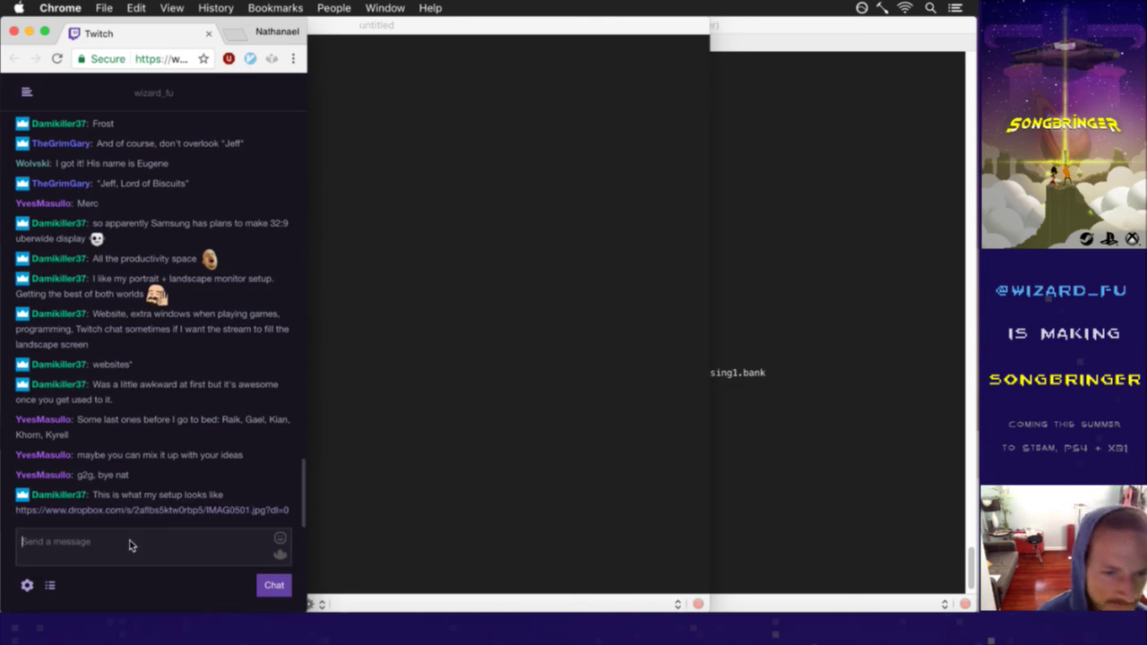
left_click(82, 543)
type("HeyGuys")
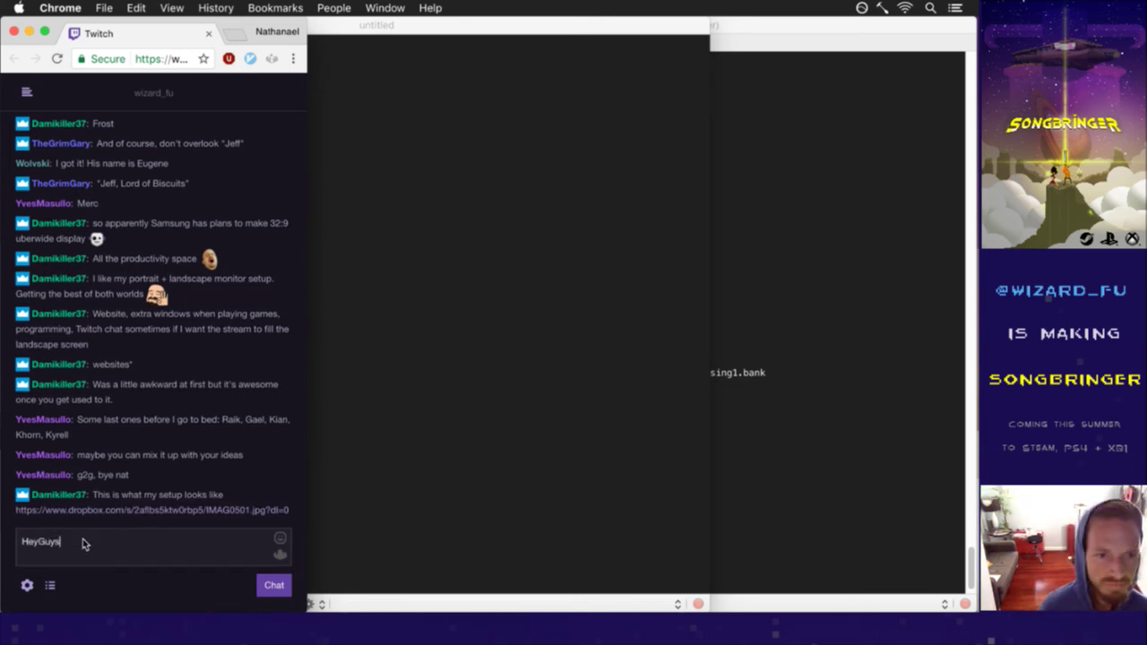
key("Return")
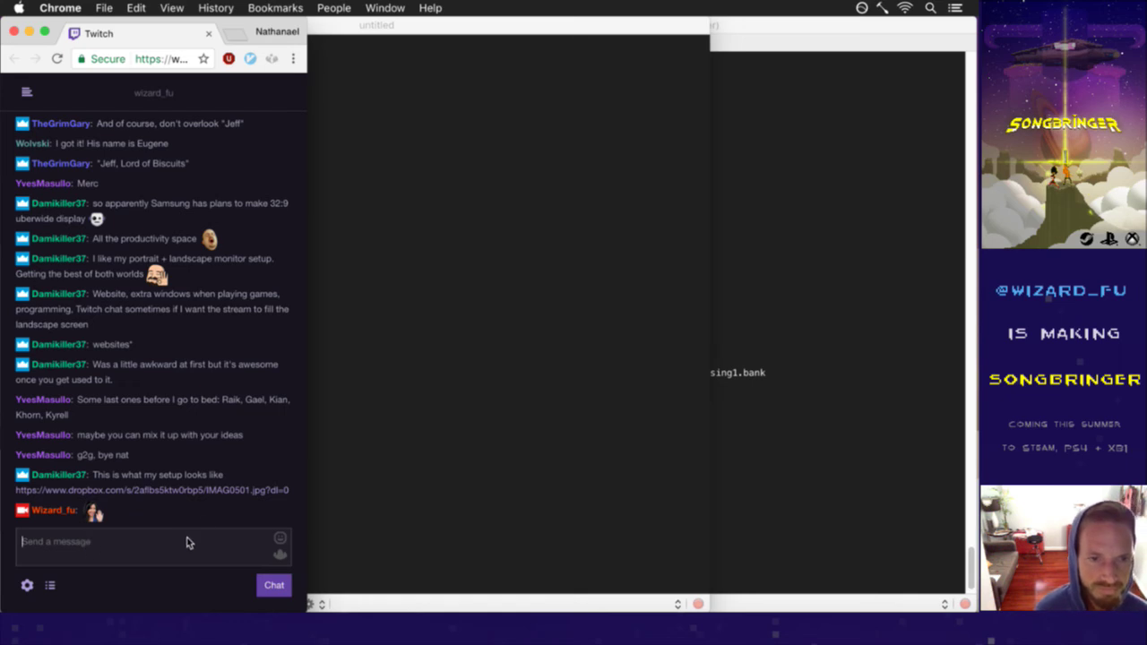
Step: Open the Dropbox link to IMAG0501.jpg from the chat and view the photo in fullscreen mode
left_click(205, 491)
left_click_drag(170, 30, 398, 69)
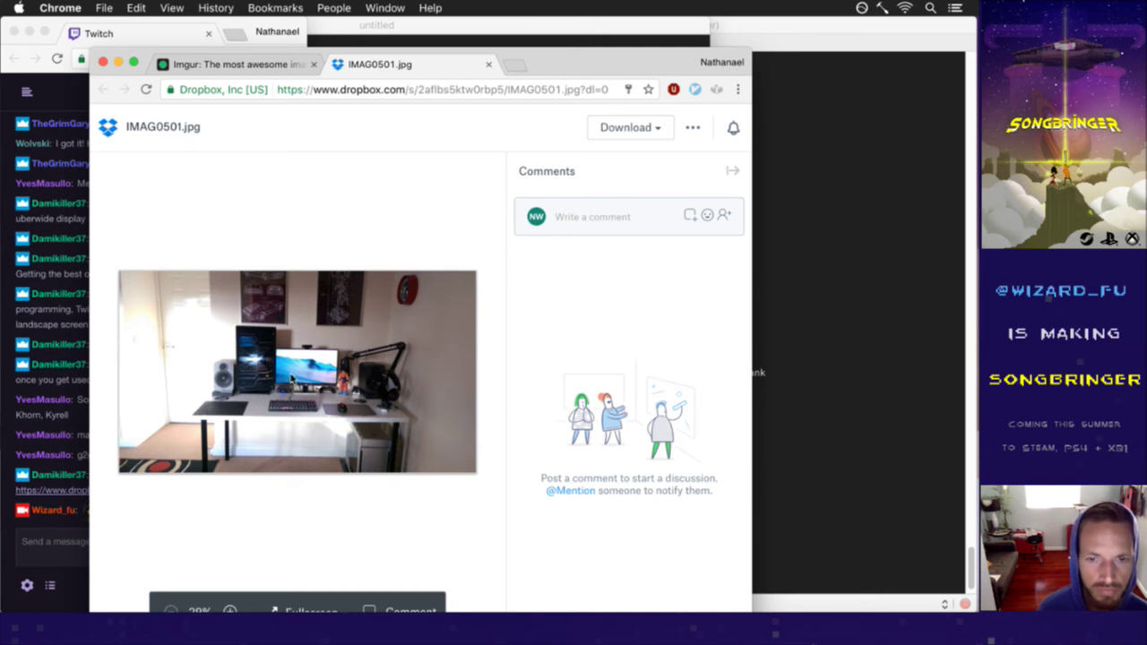
left_click(305, 612)
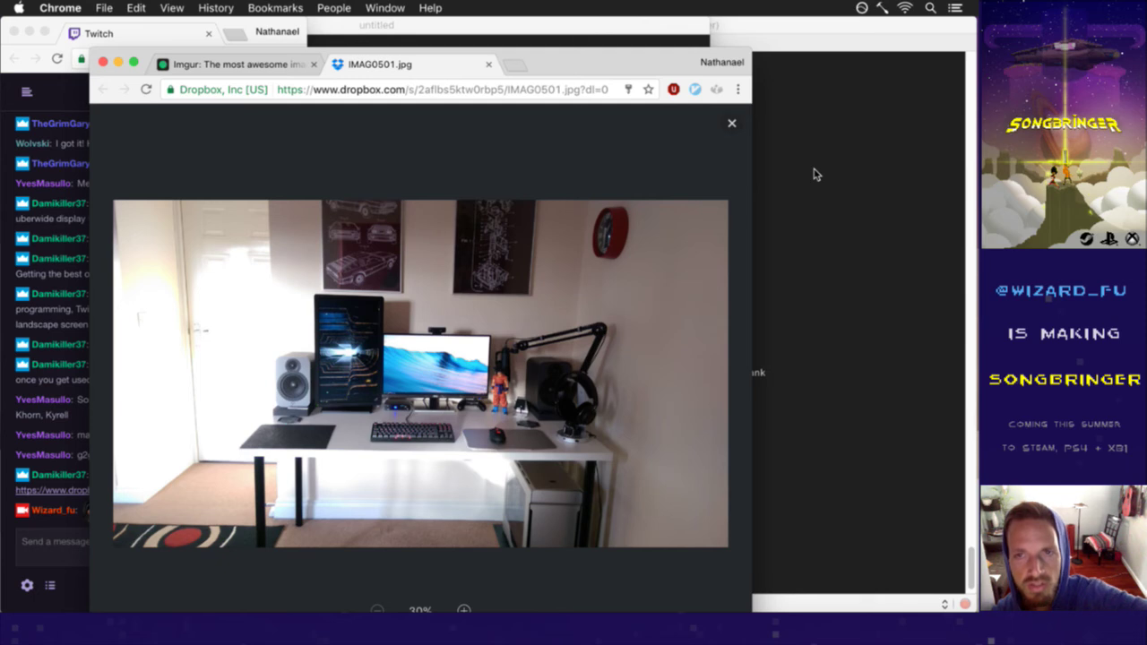
Step: Return to Photoshop, compare frames 1 and 2, and set the opacity of the sword trail on Layer 2 to 95%
key("super+Tab")
key("super+Tab")
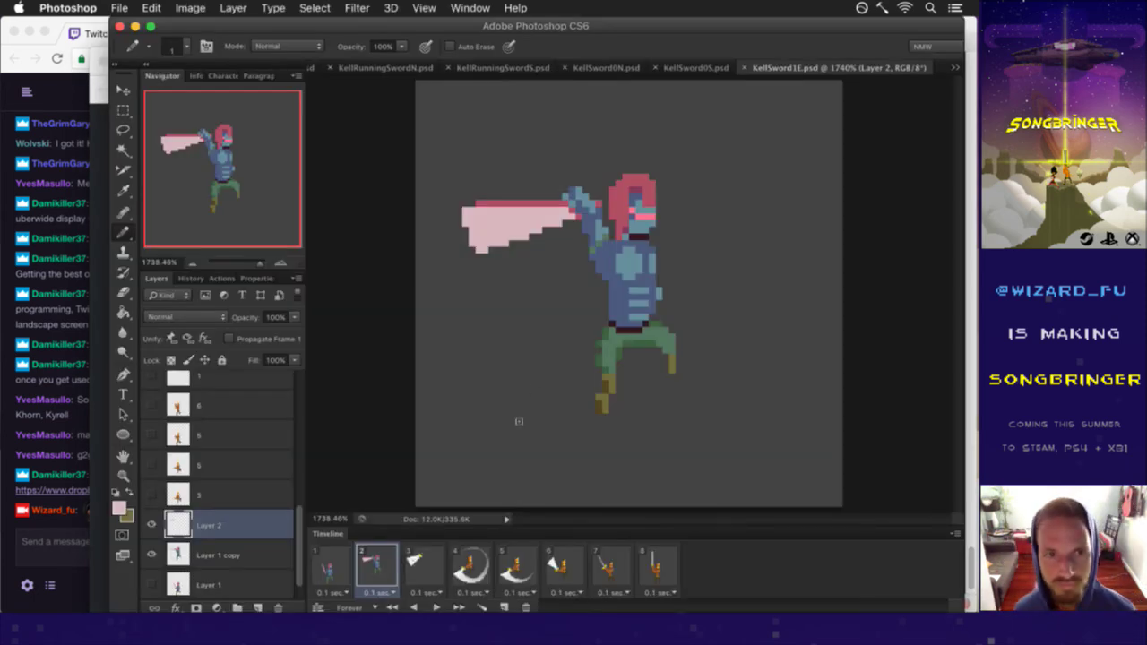
left_click(342, 566)
left_click(381, 569)
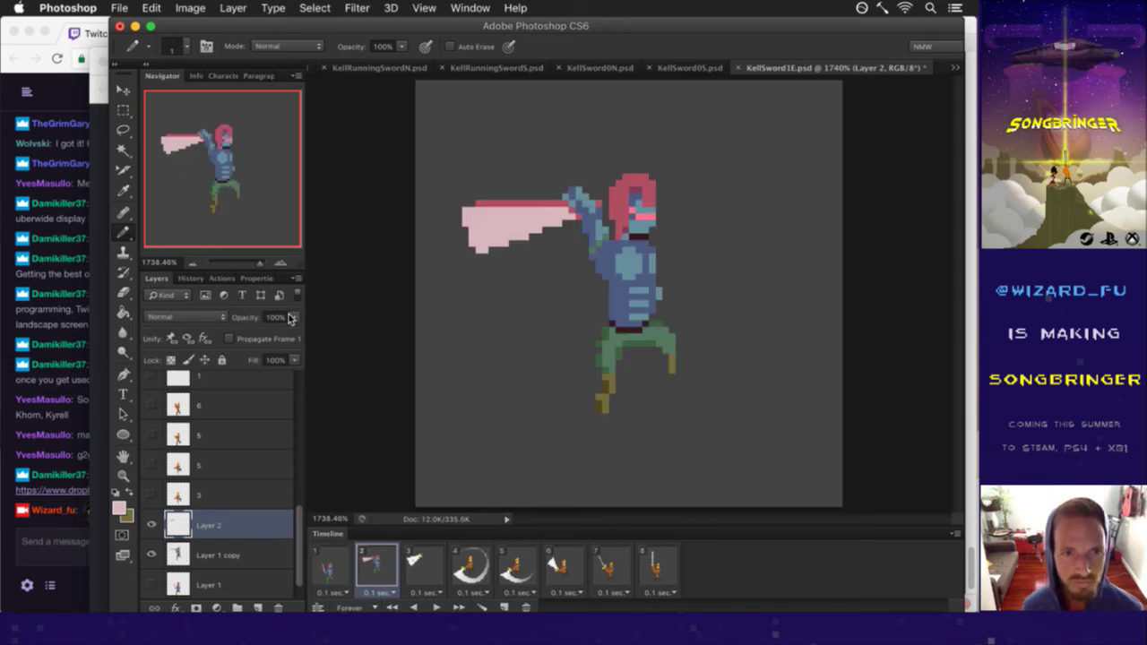
key("9")
key("5")
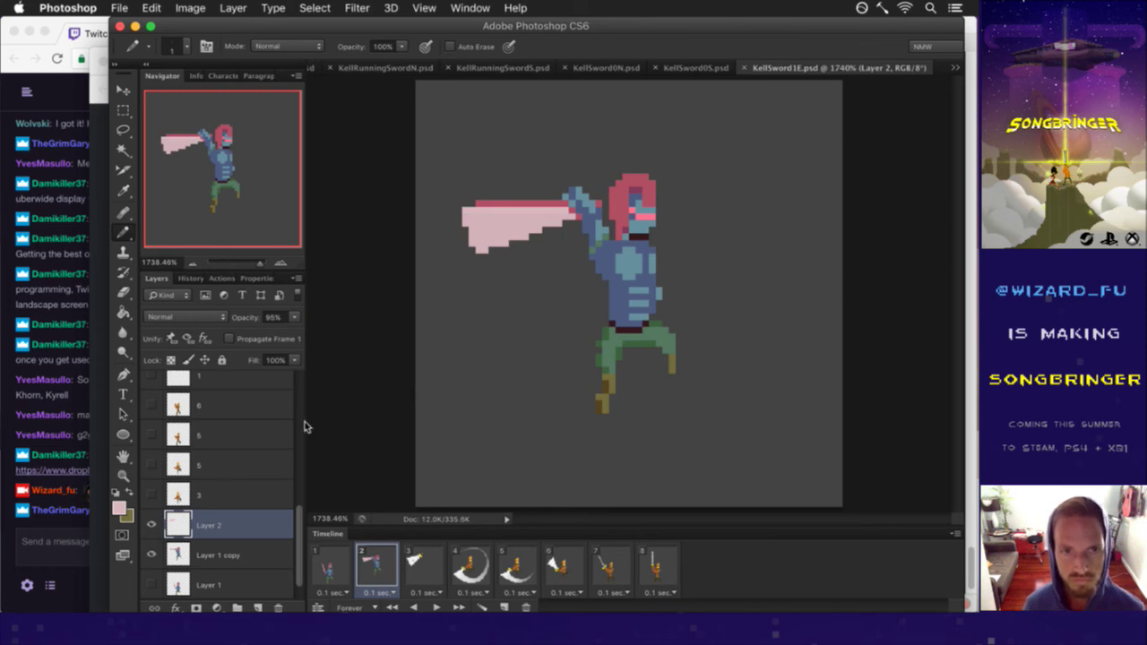
Step: Switch to Chrome to read the newest Twitch chat reply about the desk setup, and return to Photoshop
left_click(80, 536)
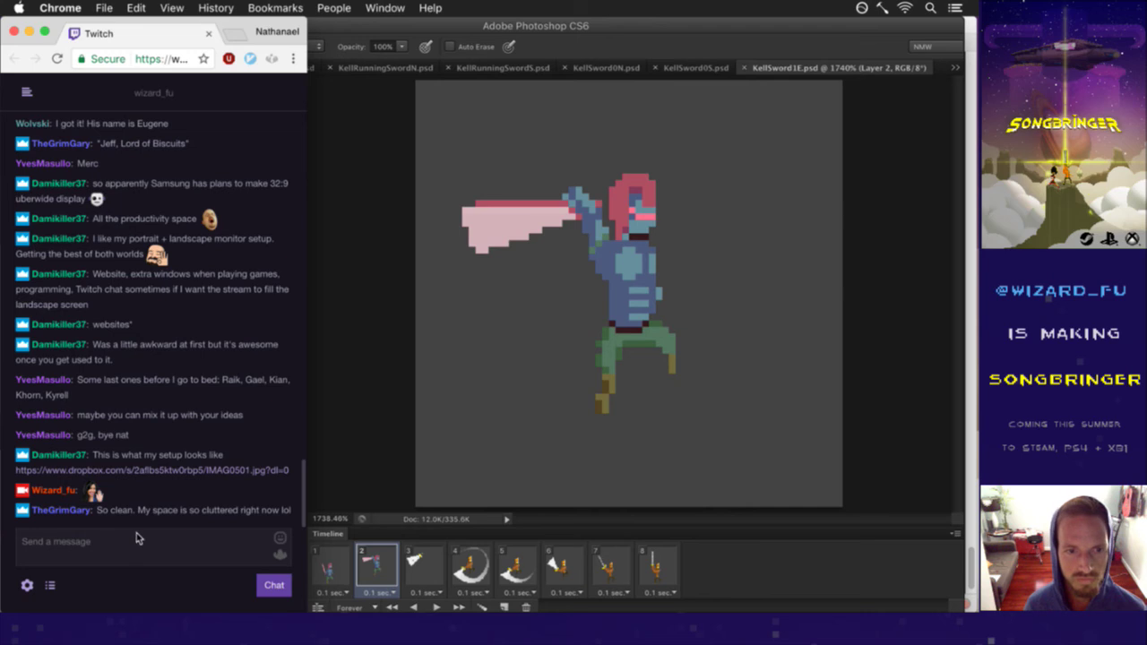
left_click_drag(111, 512, 242, 513)
left_click(258, 509)
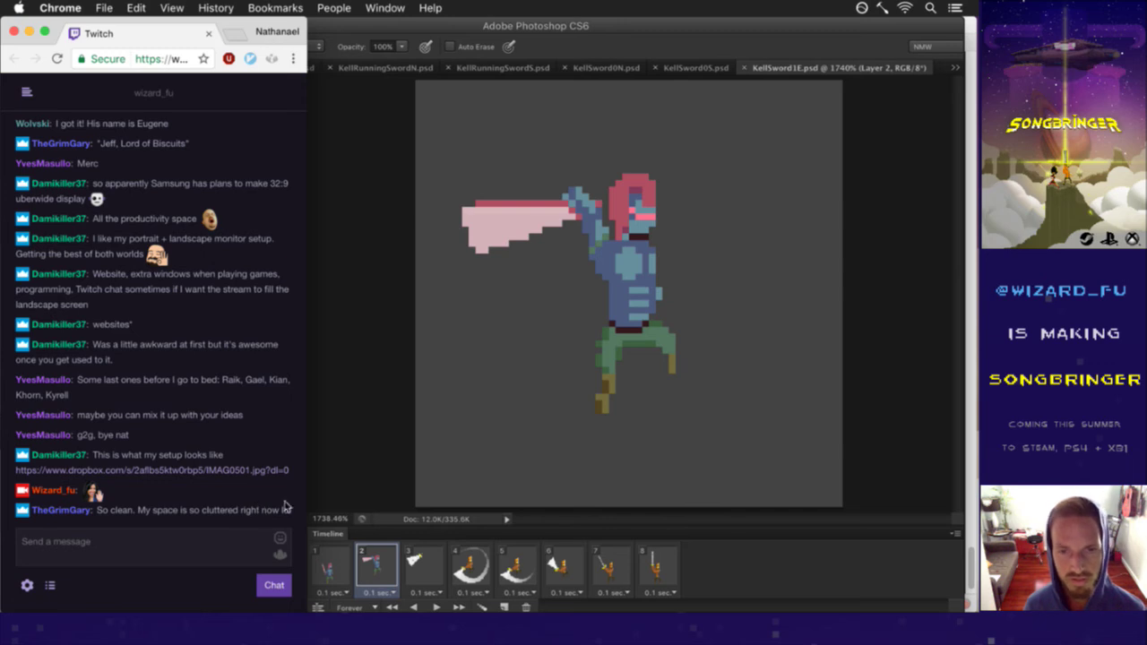
left_click(374, 438)
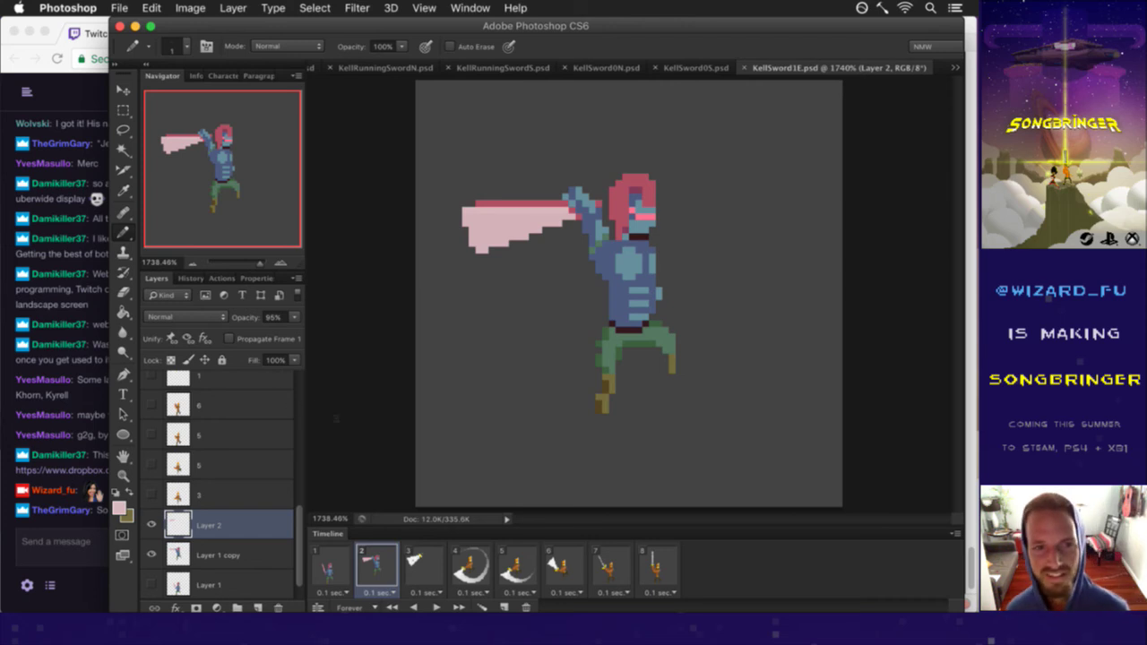
Step: Compare frame 2's sword trail with the template trail in frame 3, ending on frame 2
left_click(439, 572)
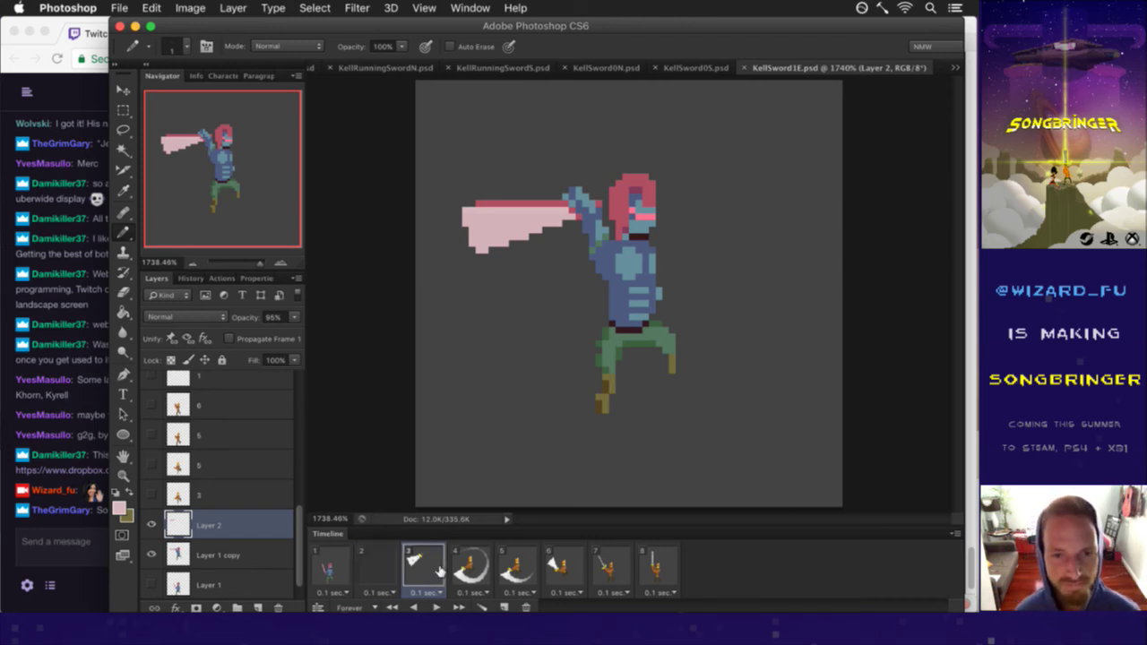
left_click(370, 569)
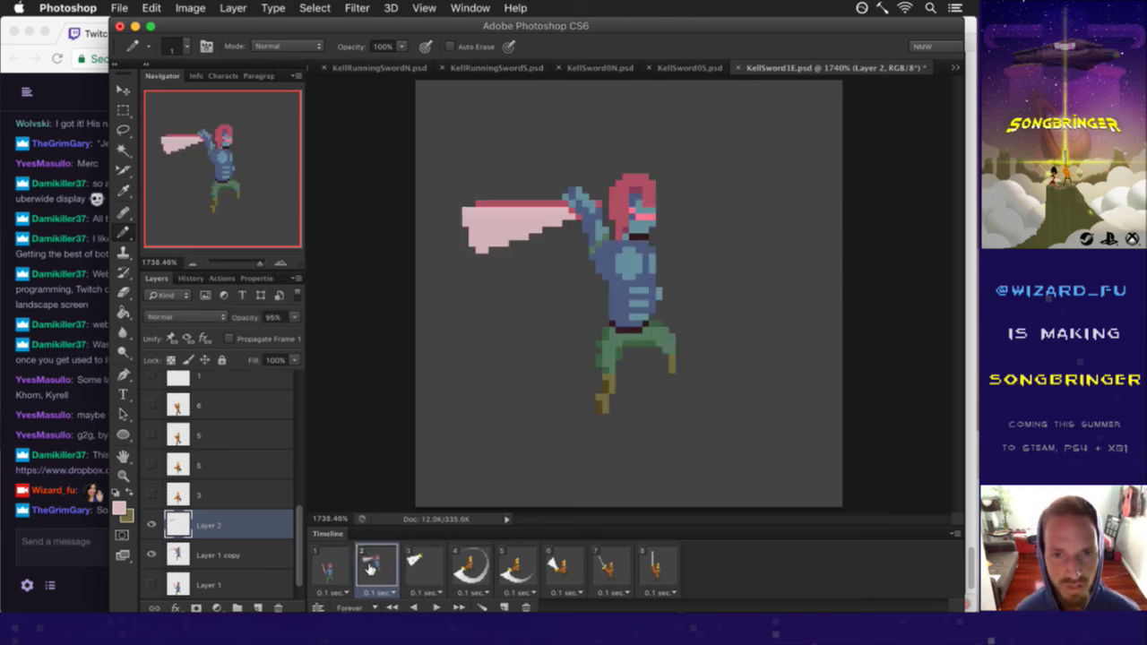
left_click(414, 564)
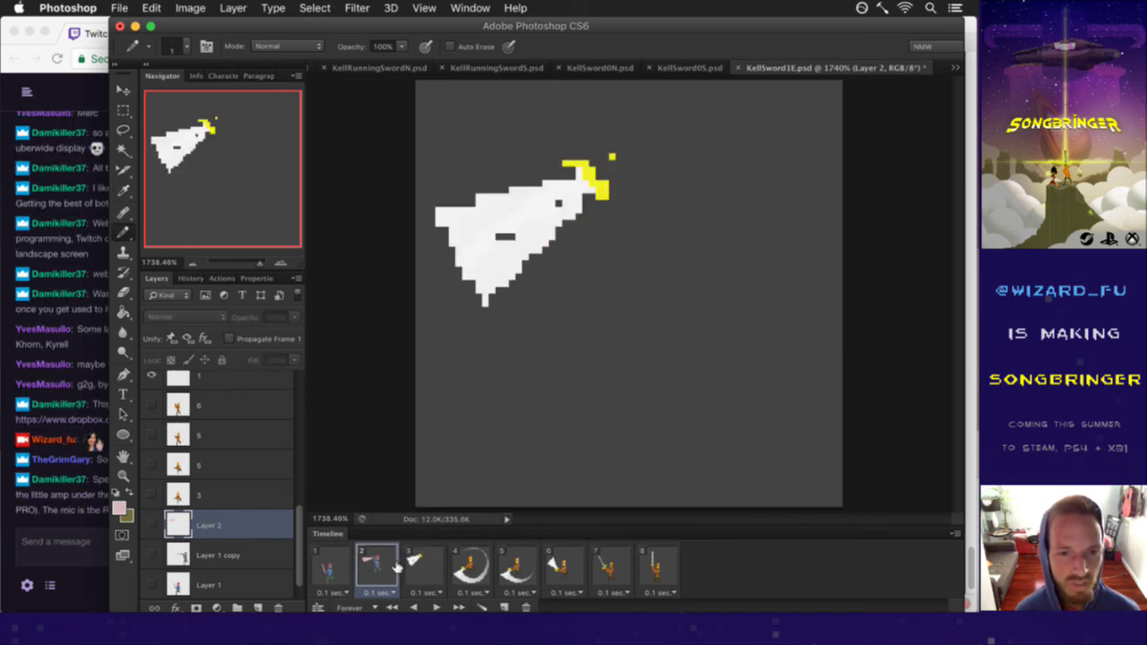
left_click(395, 567)
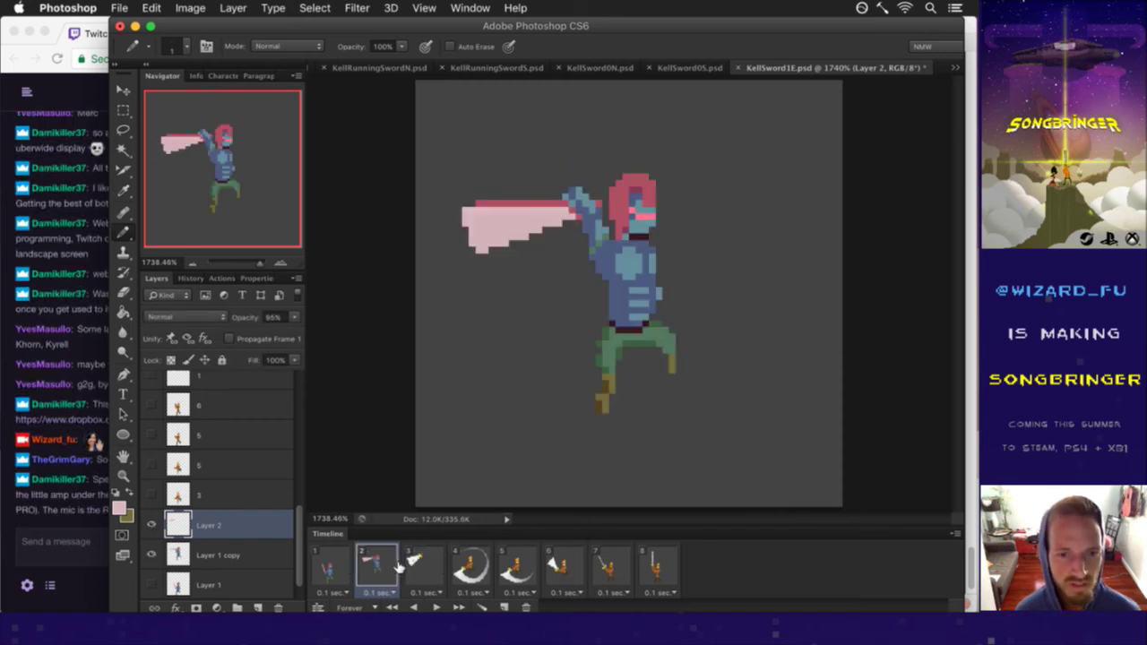
Step: Switch to Chrome to read the chat message about the speakers and microphone, and bring the IMAG0501.jpg photo window forward
left_click(81, 525)
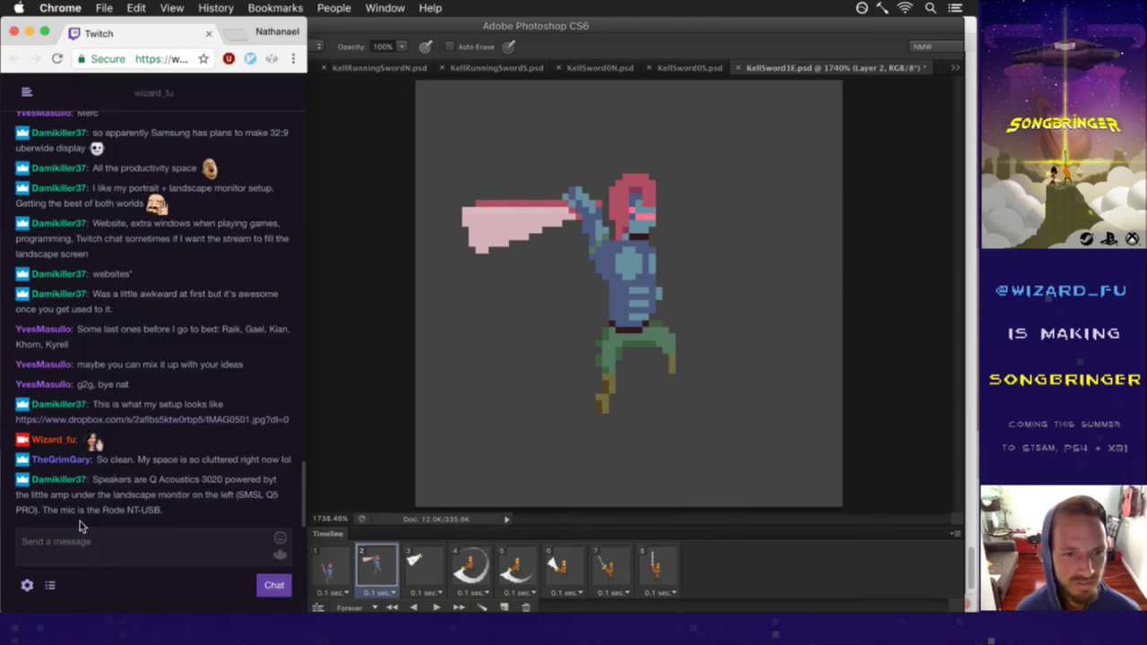
left_click_drag(111, 481, 197, 482)
left_click(158, 484)
left_click(199, 482)
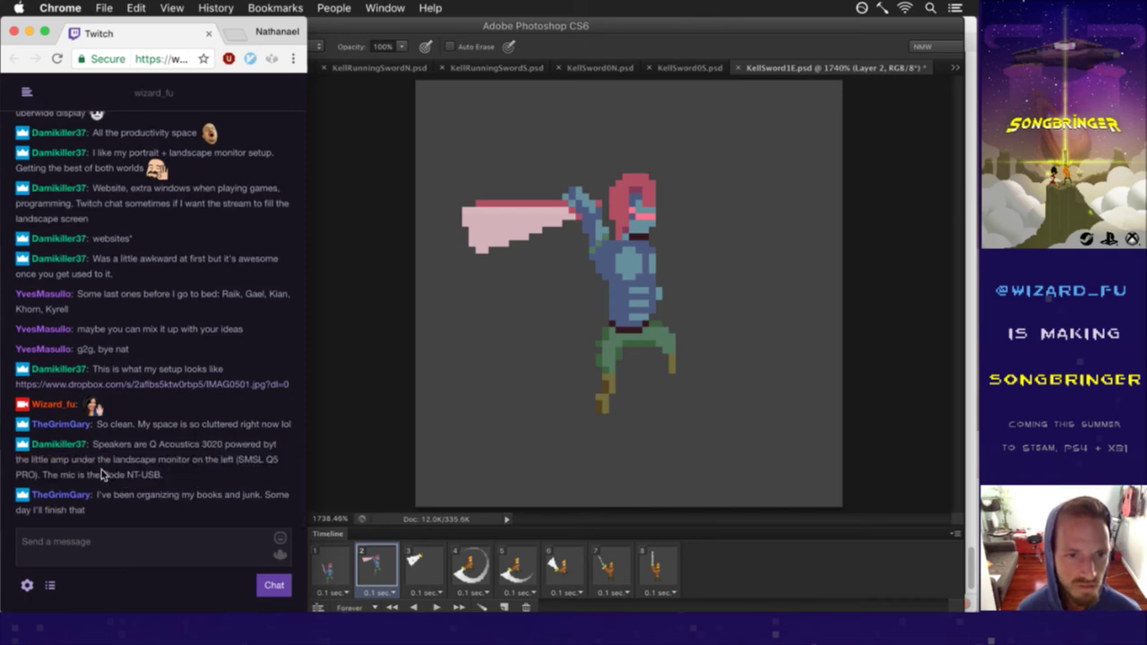
key("super+grave")
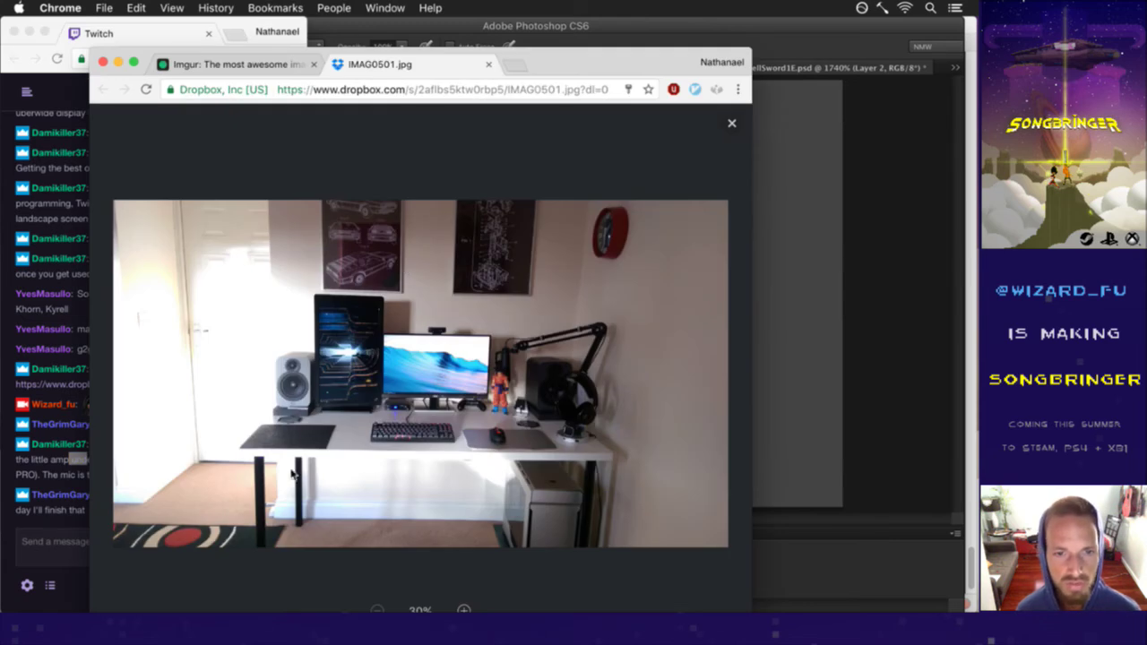
Step: Read the Twitch chat messages about the microphone, organizing books and gathering the setup parts, and return to Photoshop
left_click(41, 516)
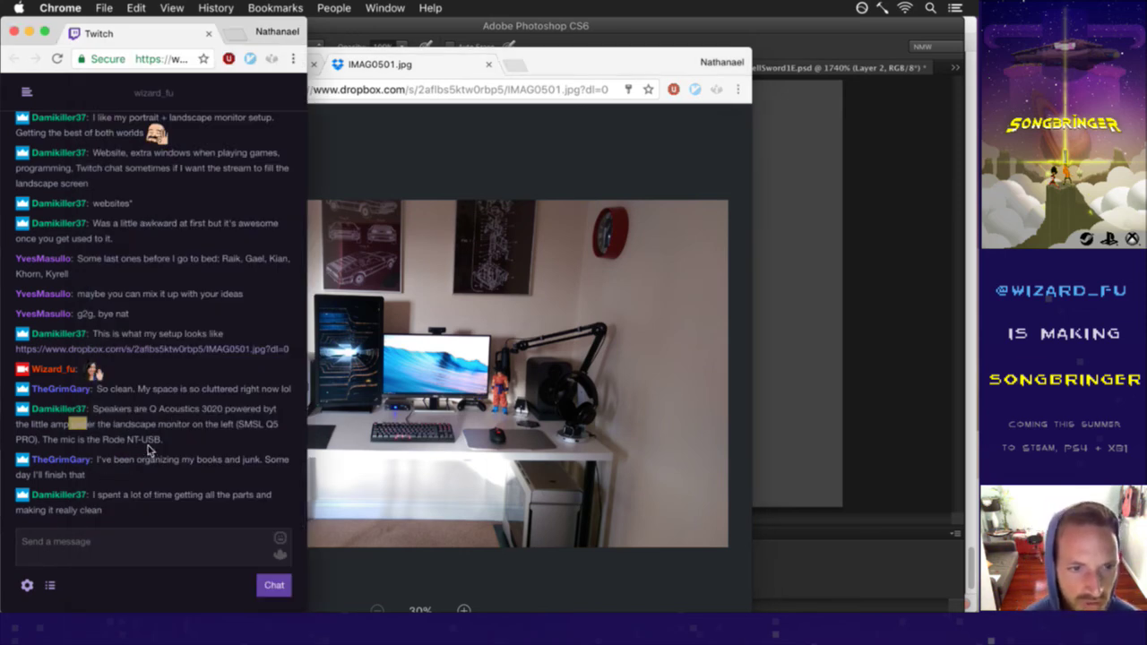
left_click_drag(113, 439, 141, 440)
left_click(190, 438)
left_click(177, 439)
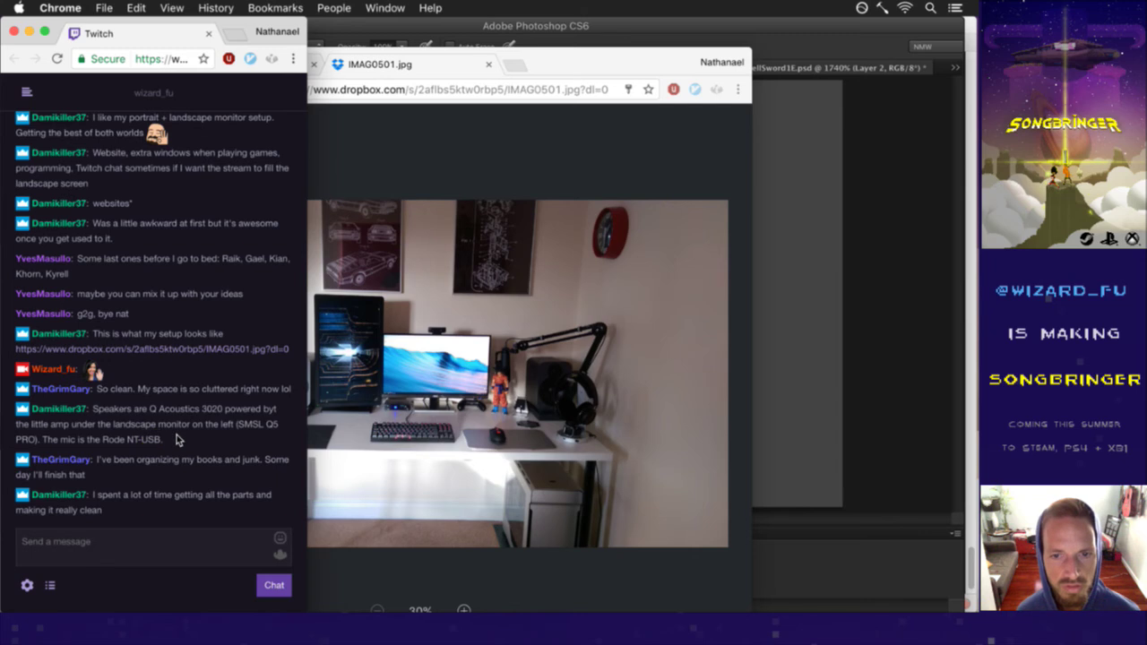
left_click_drag(155, 439, 132, 439)
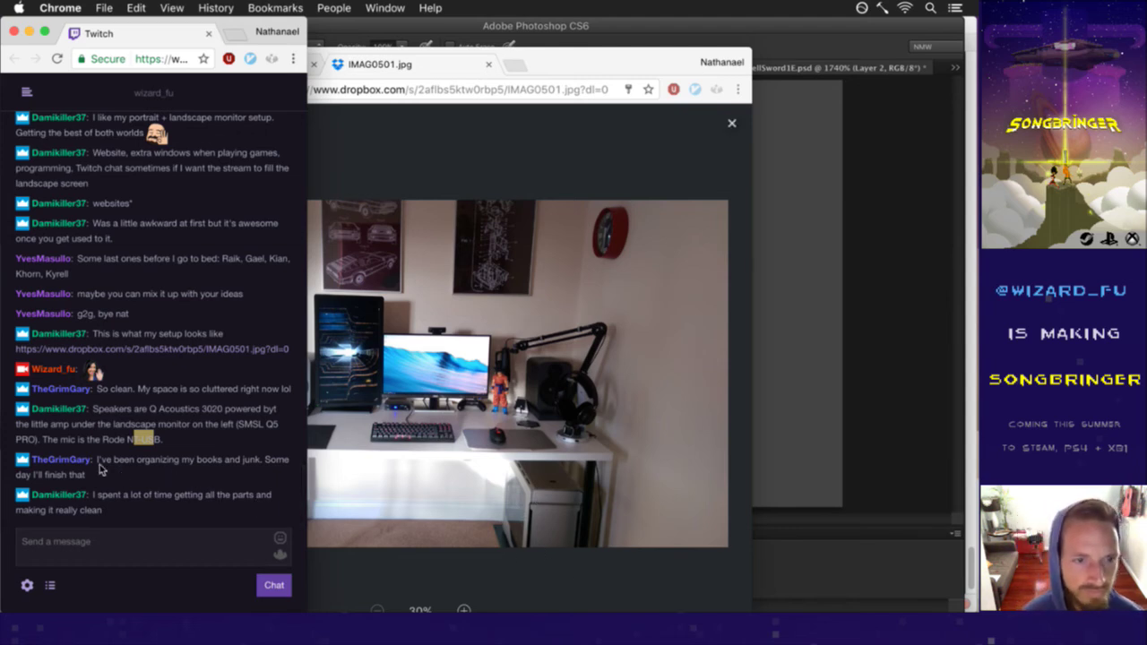
left_click_drag(101, 461, 113, 473)
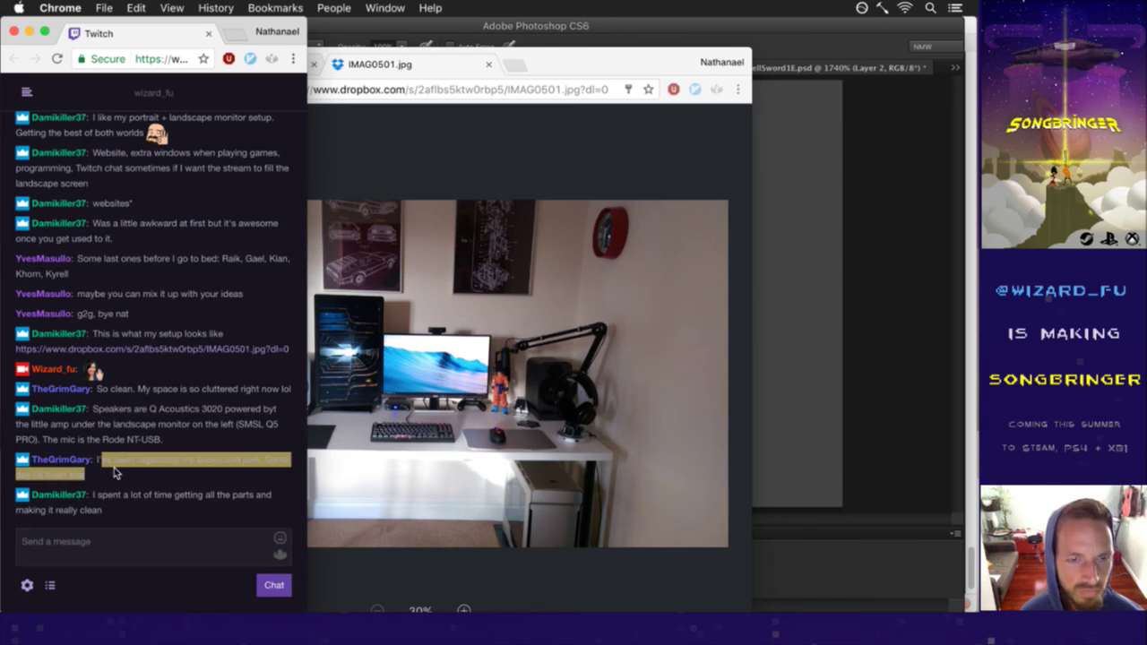
left_click(122, 474)
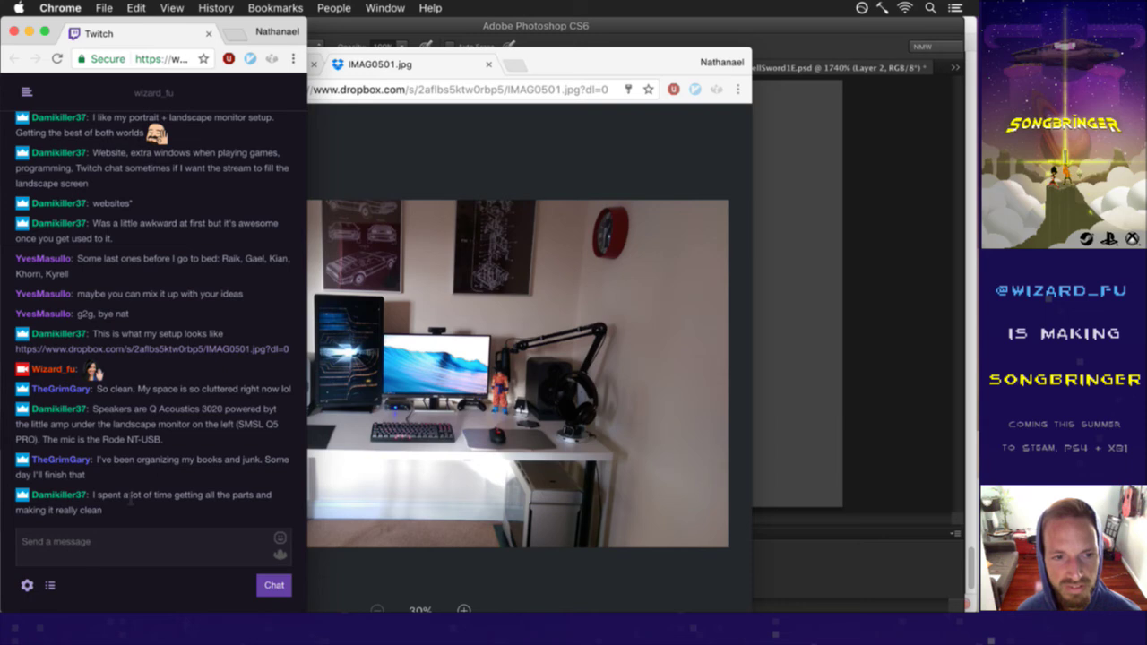
left_click_drag(109, 495, 150, 504)
left_click(151, 505)
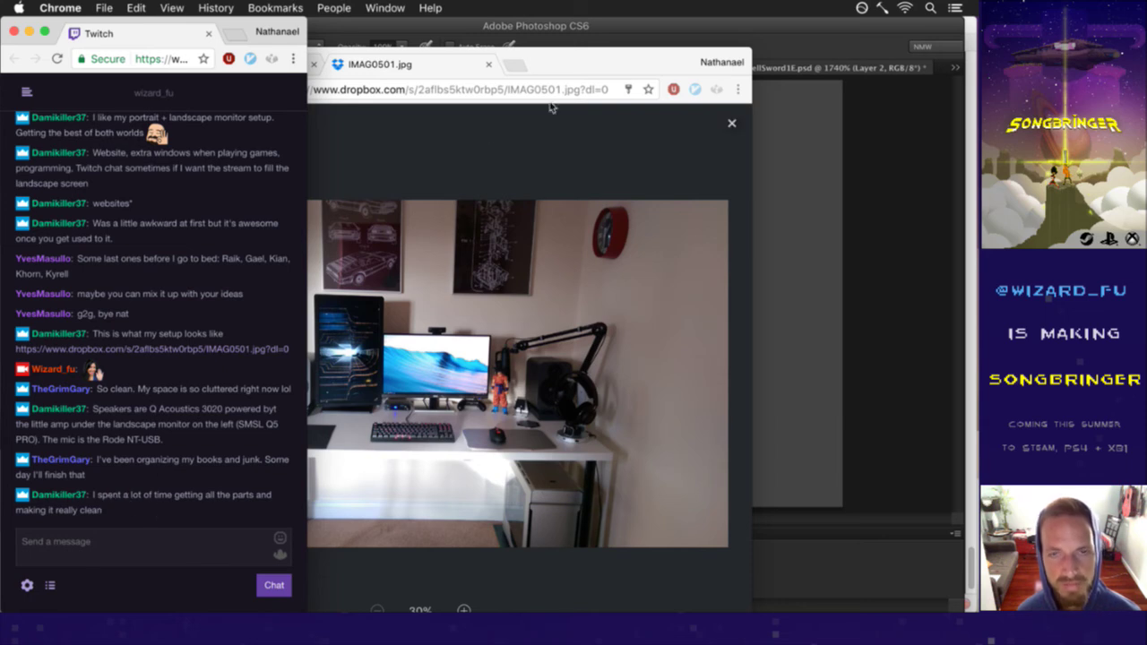
left_click(652, 25)
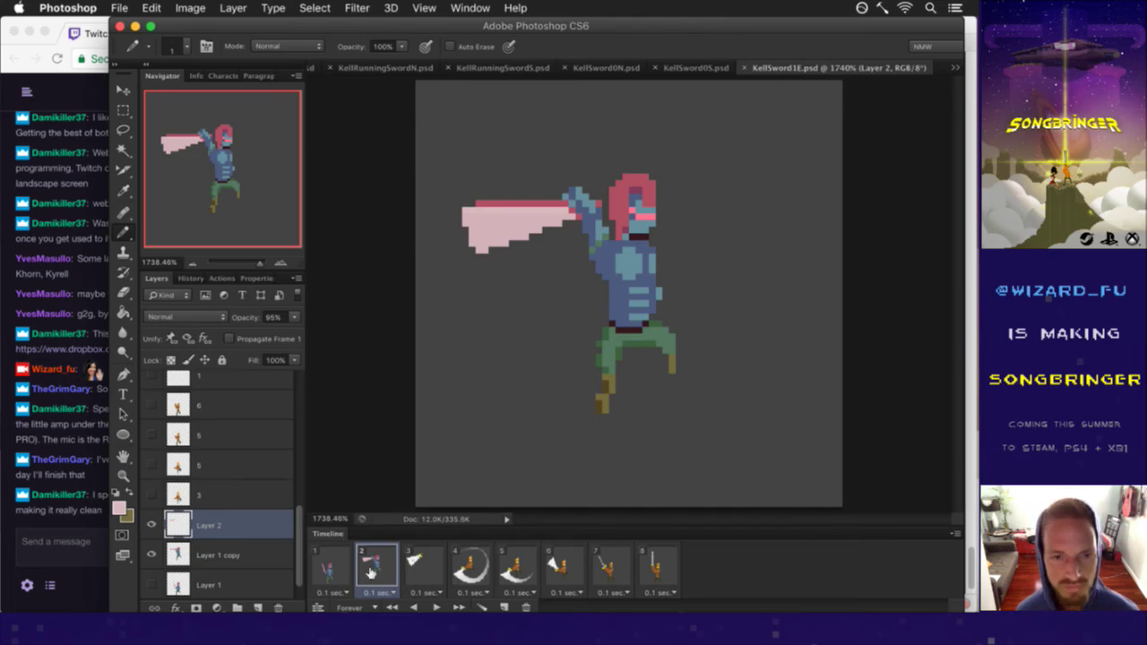
Step: In frame 3, duplicate Layer 2 and Layer 1 copy and make both duplicates visible
left_click(421, 566)
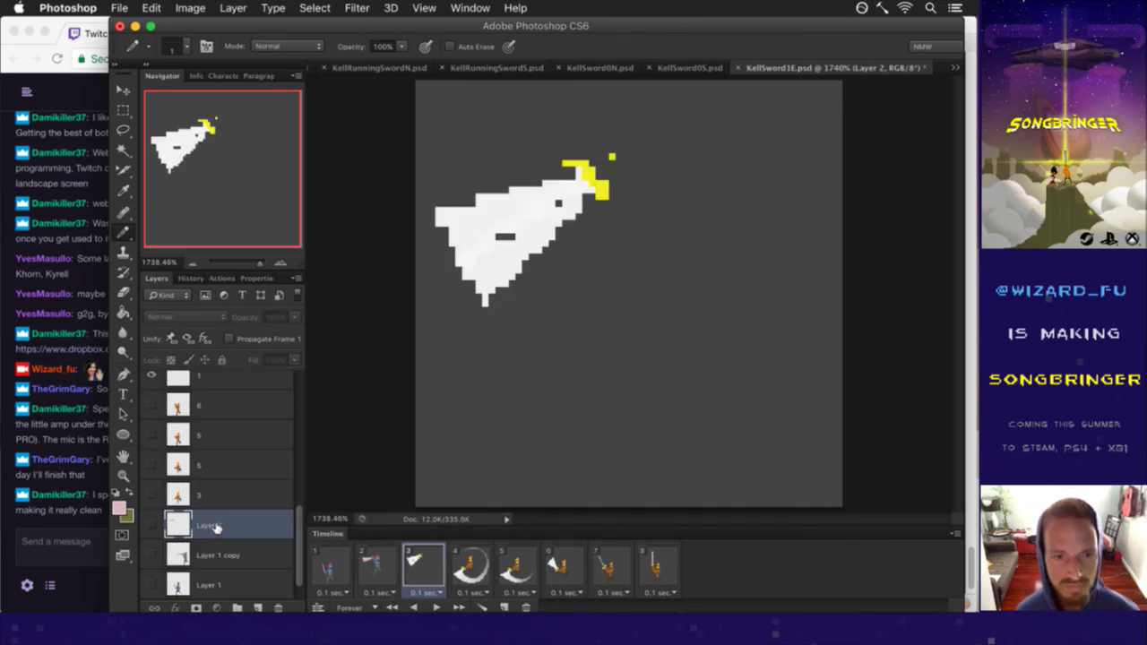
left_click(214, 532, "shift")
key("super+j")
left_click_drag(149, 555, 149, 527)
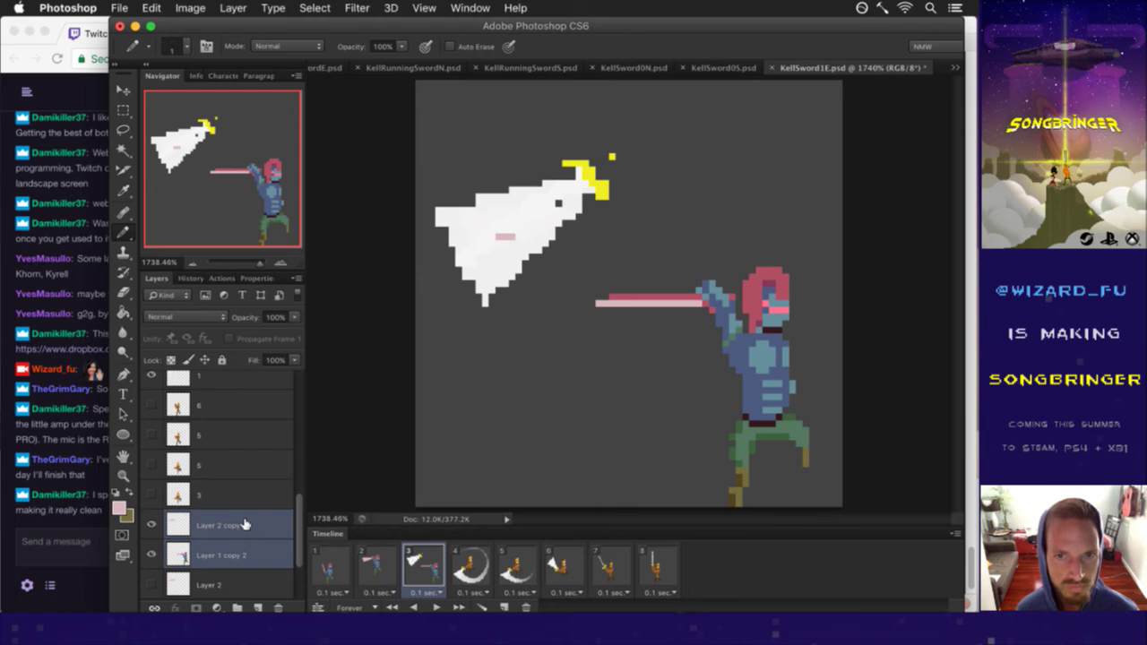
Step: Hide Layer 2 copy and move the fighter on Layer 1 copy 2 so his raised hand meets the template's yellow hilt
left_click(152, 526)
left_click(217, 547)
key("v")
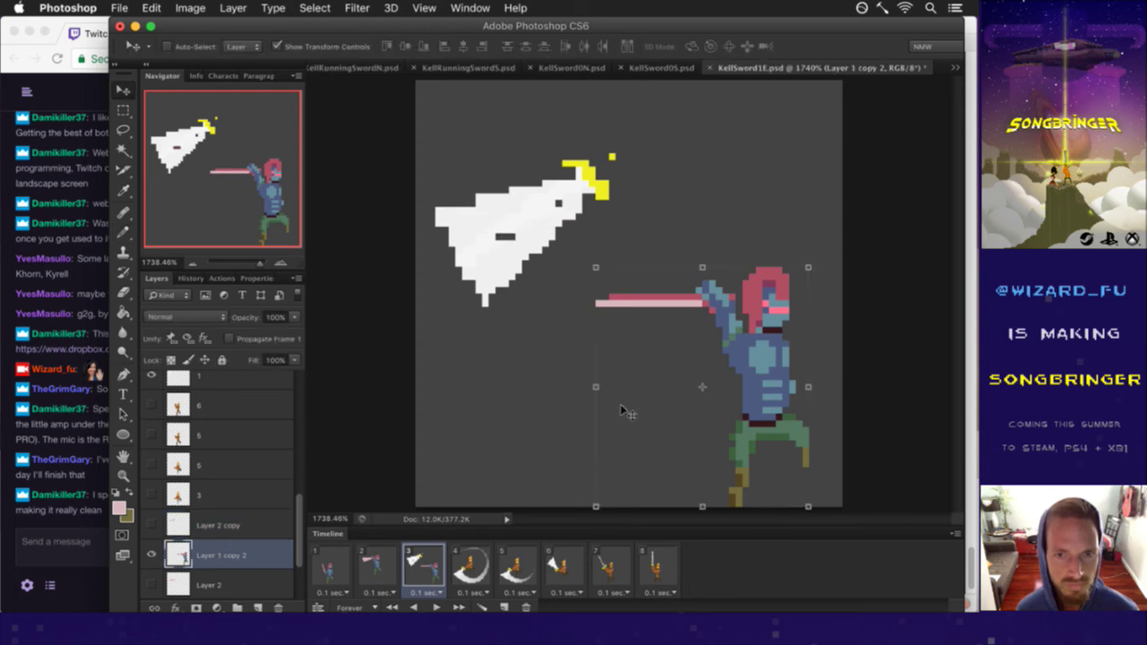
left_click_drag(744, 341, 640, 230)
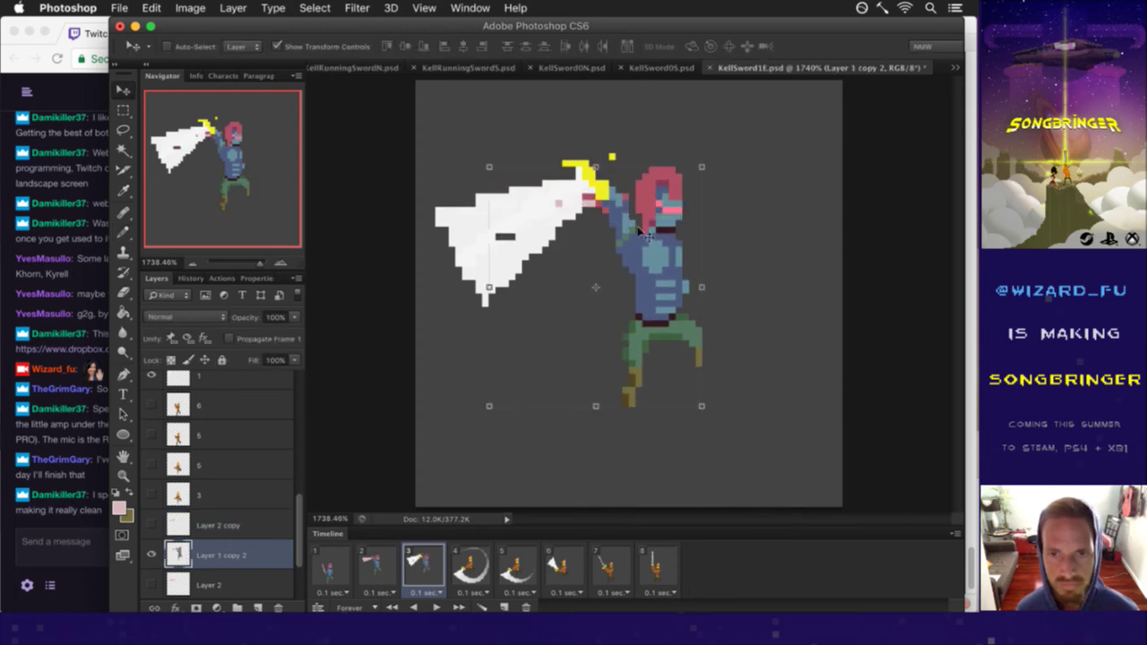
Step: Show Layer 2 copy in frame 3, compare with frame 2, and nudge the fighter on Layer 1 copy 2 left by two pixels
left_click(169, 525)
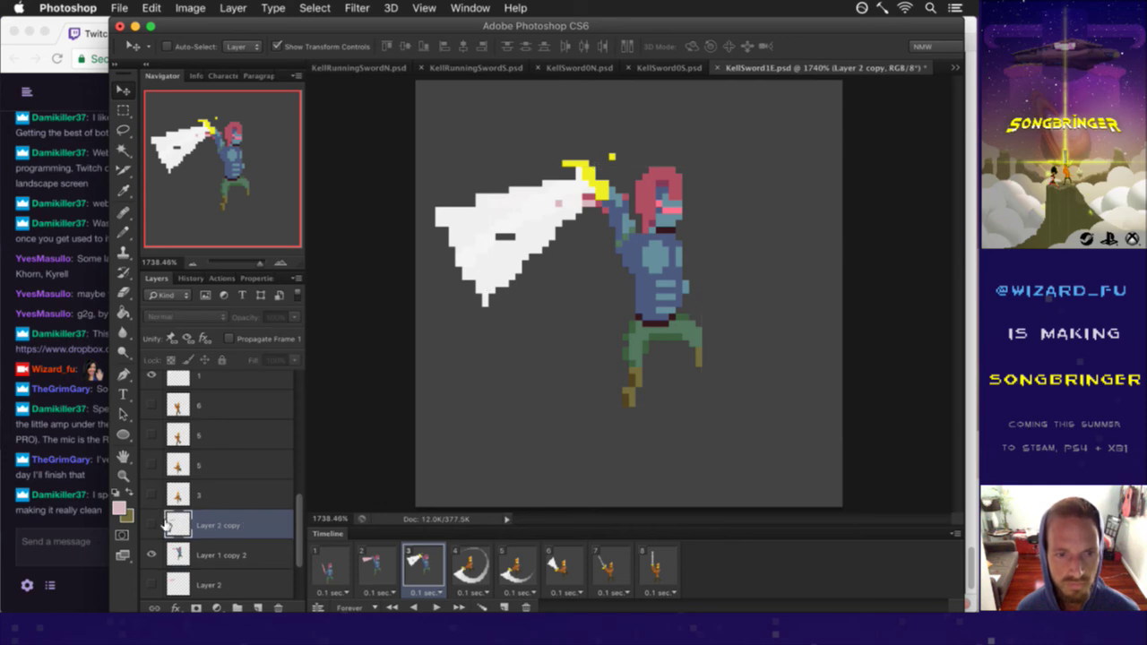
left_click(152, 525)
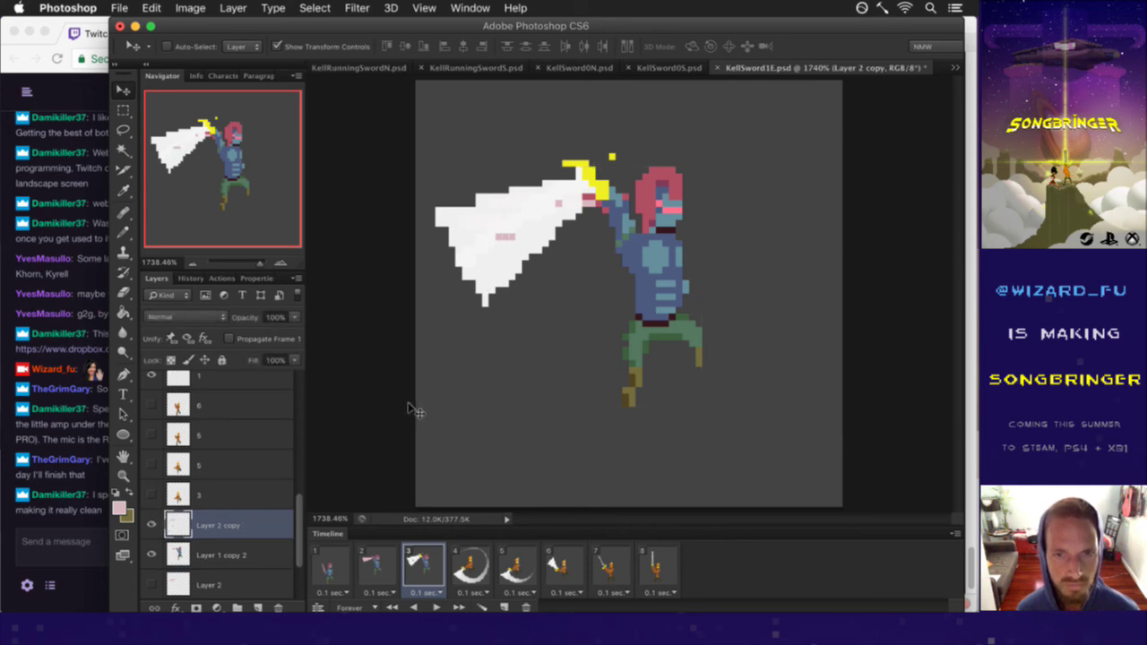
left_click(381, 555)
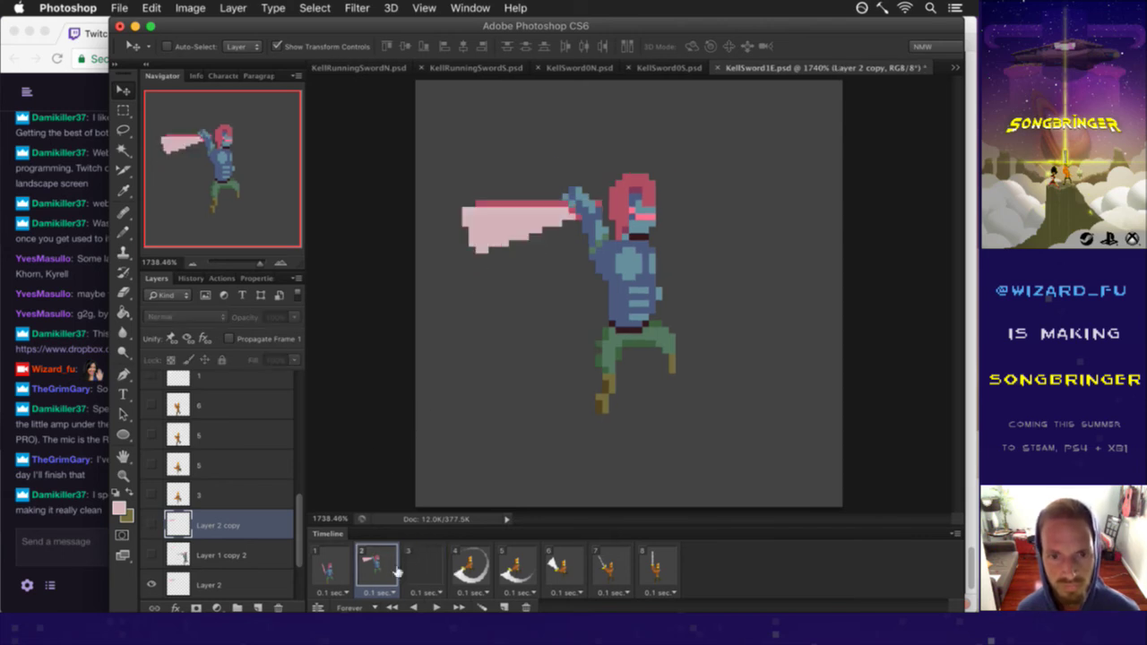
left_click(421, 563)
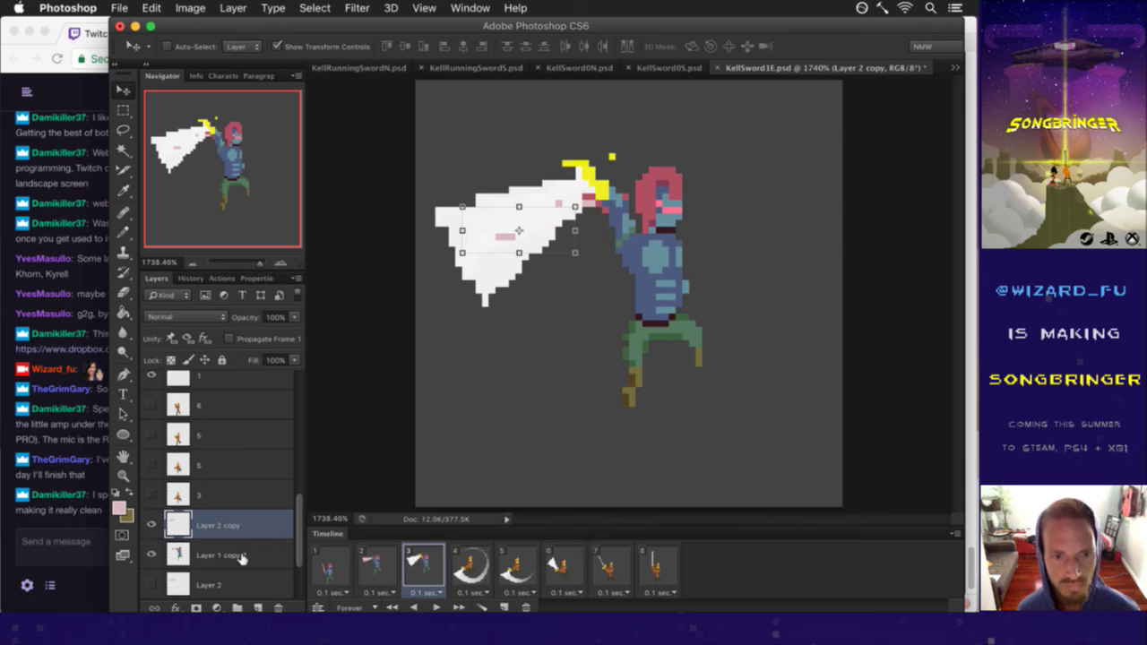
left_click(240, 555)
key("Left")
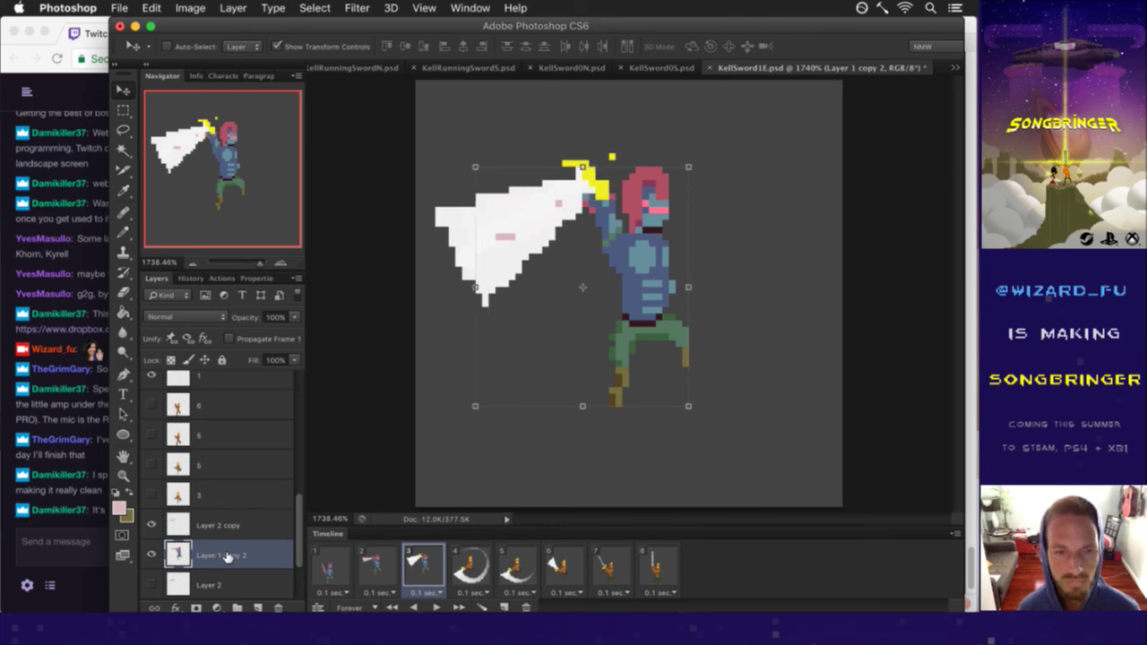
key("m")
Step: Switch to Chrome to read the chat messages about the amp's wattage and speaker volume, and return to Photoshop
left_click(82, 488)
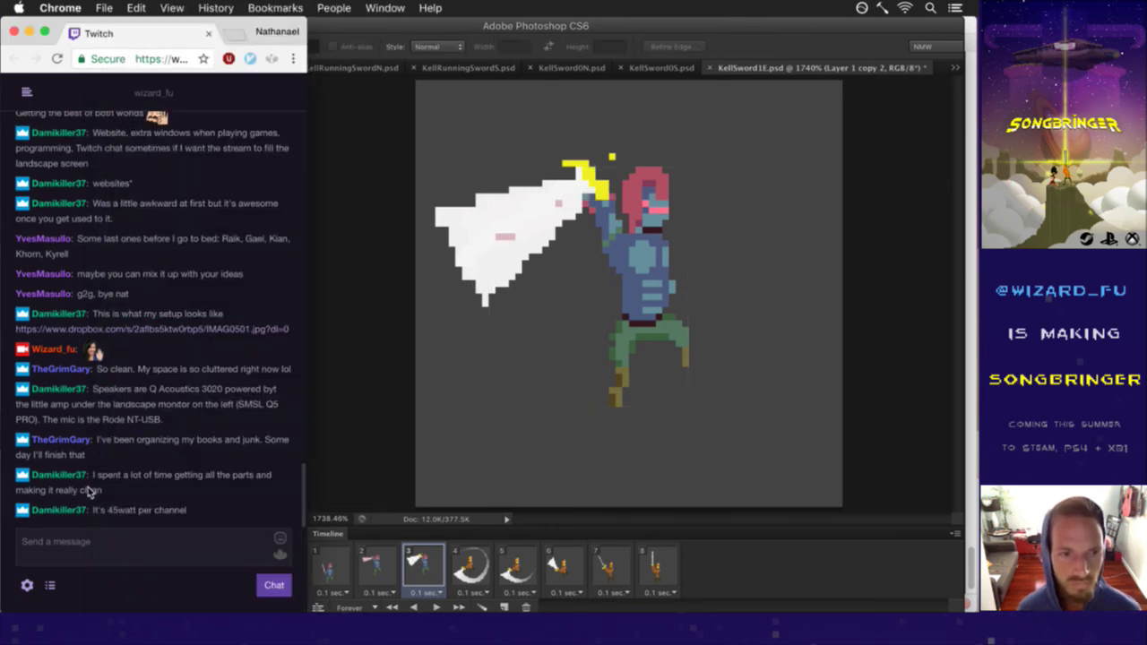
left_click_drag(102, 513, 190, 515)
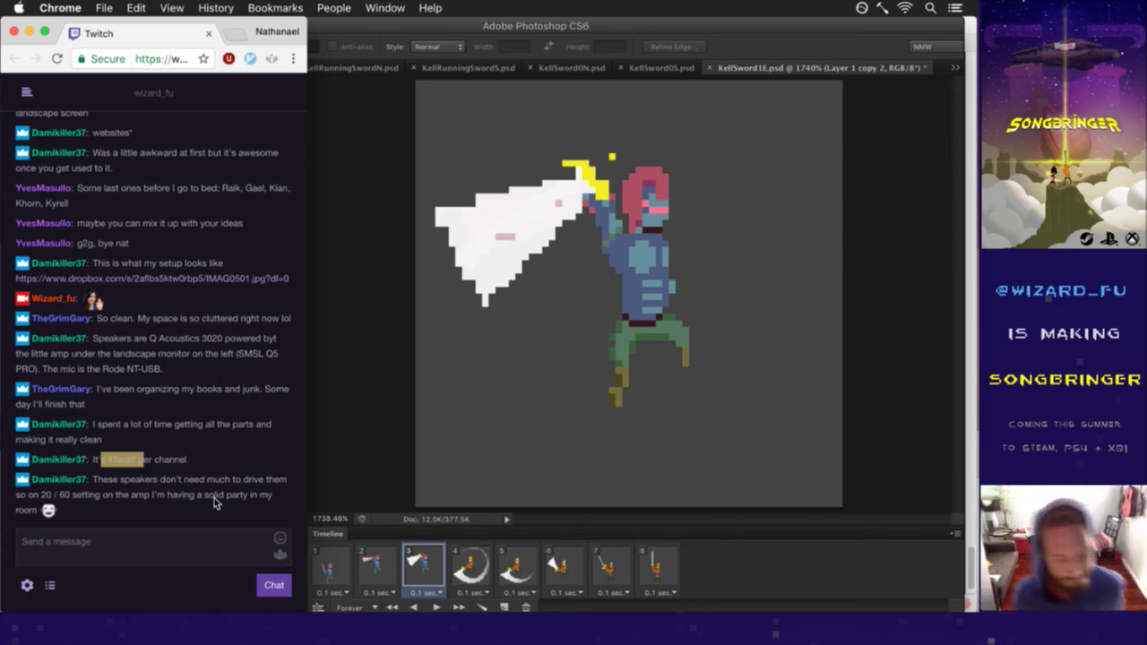
left_click(174, 461)
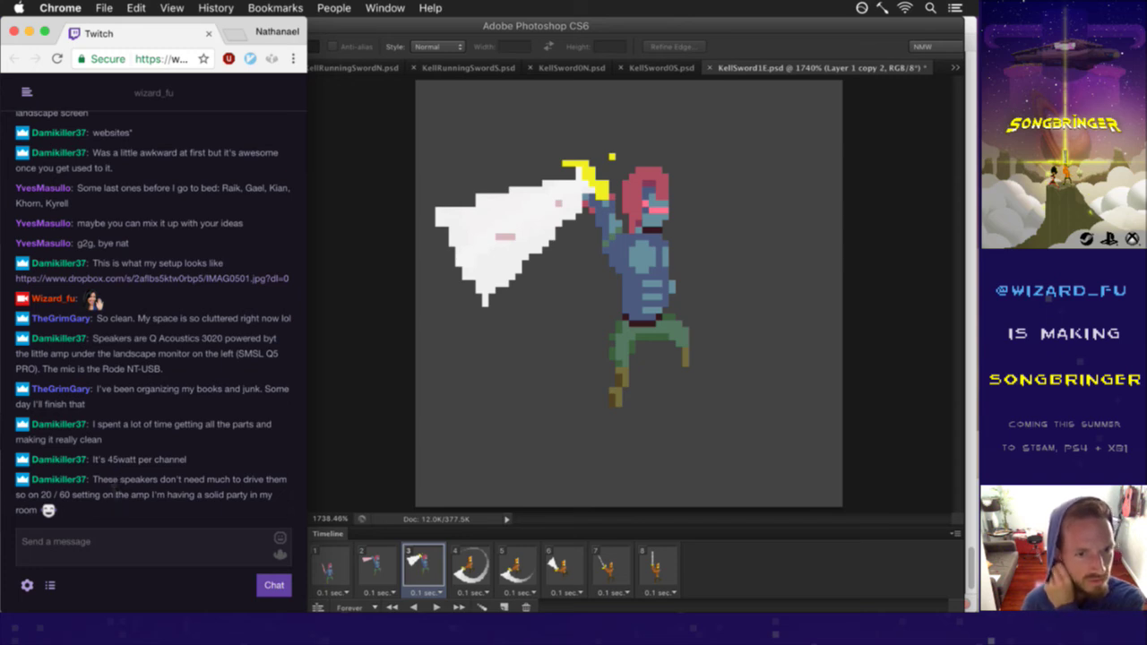
left_click_drag(115, 481, 123, 500)
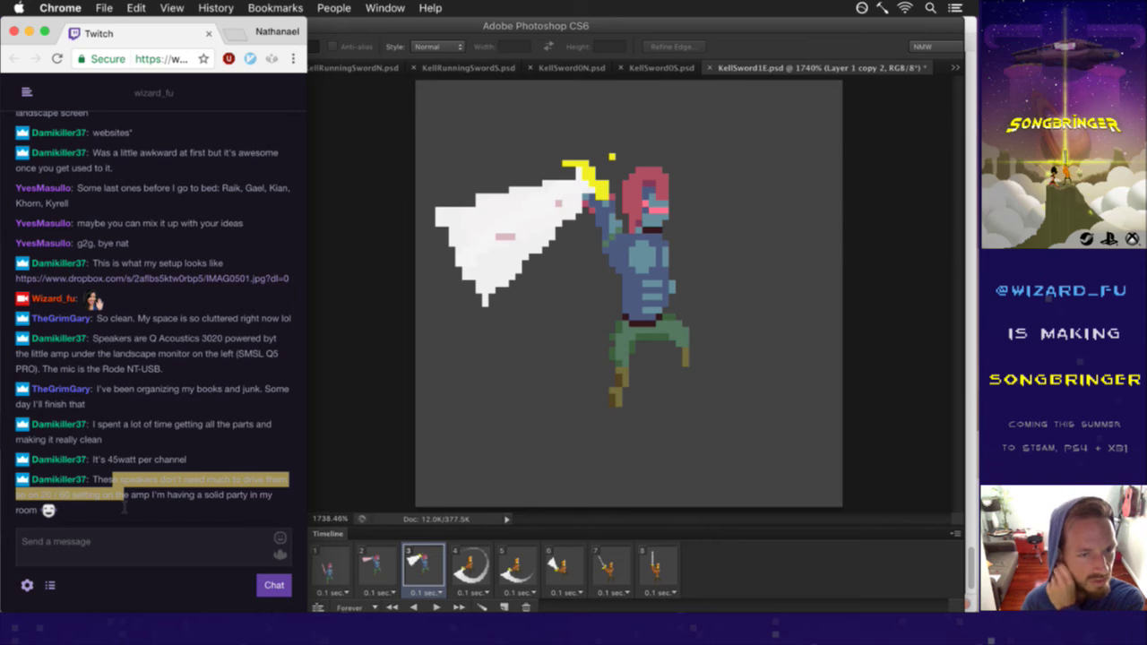
left_click(166, 502)
left_click(340, 444)
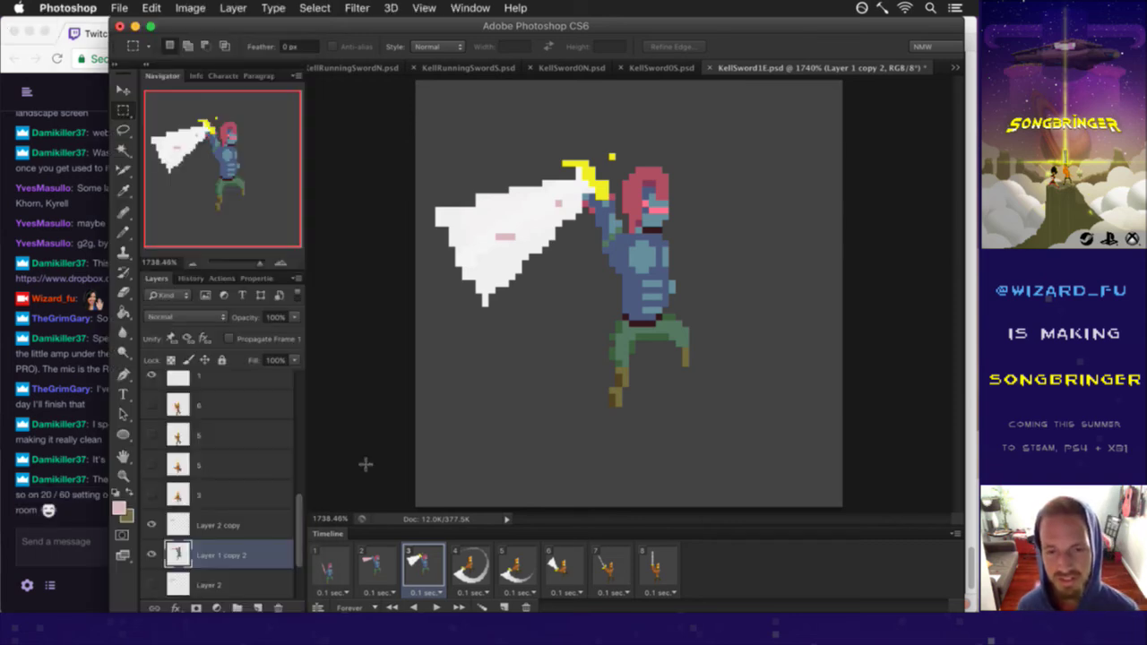
Step: Flip between frames 2 and 3 while nudging frame 3's fighter on Layer 1 copy 2 two pixels left and one pixel up
left_click(375, 566)
left_click(416, 563)
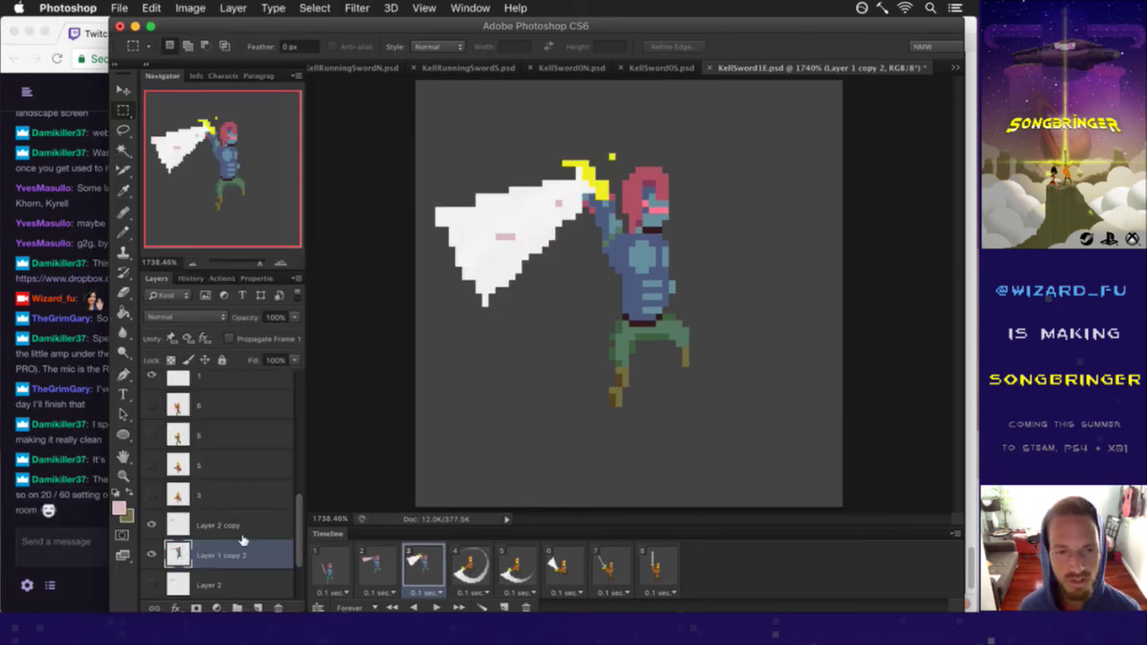
key("v")
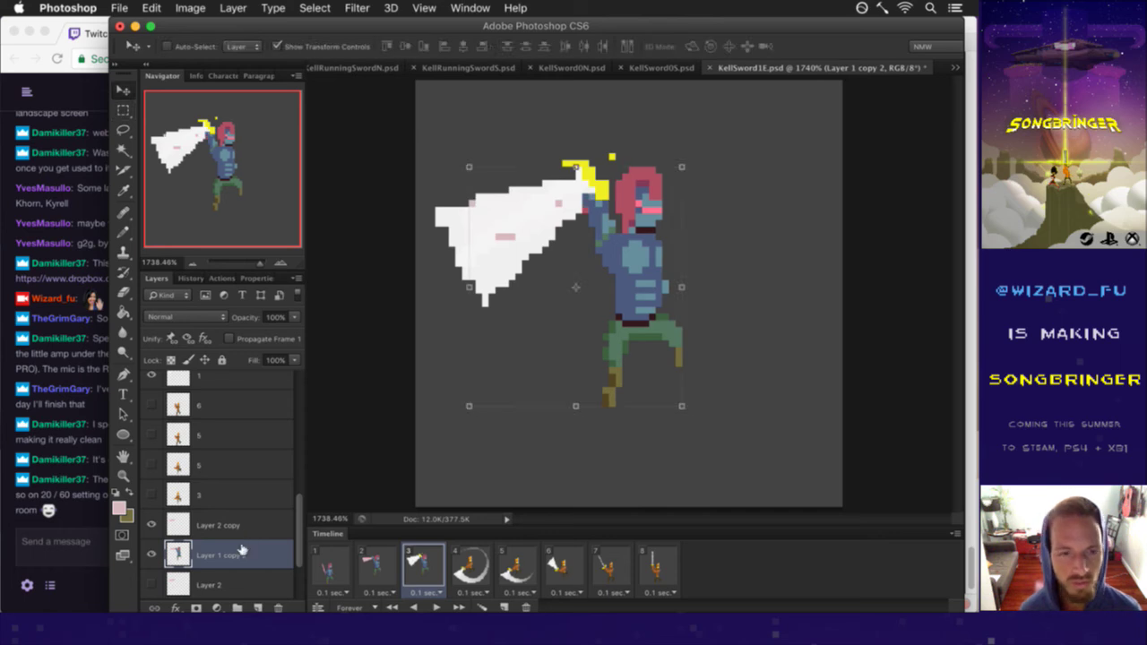
left_click(394, 565)
left_click(413, 566)
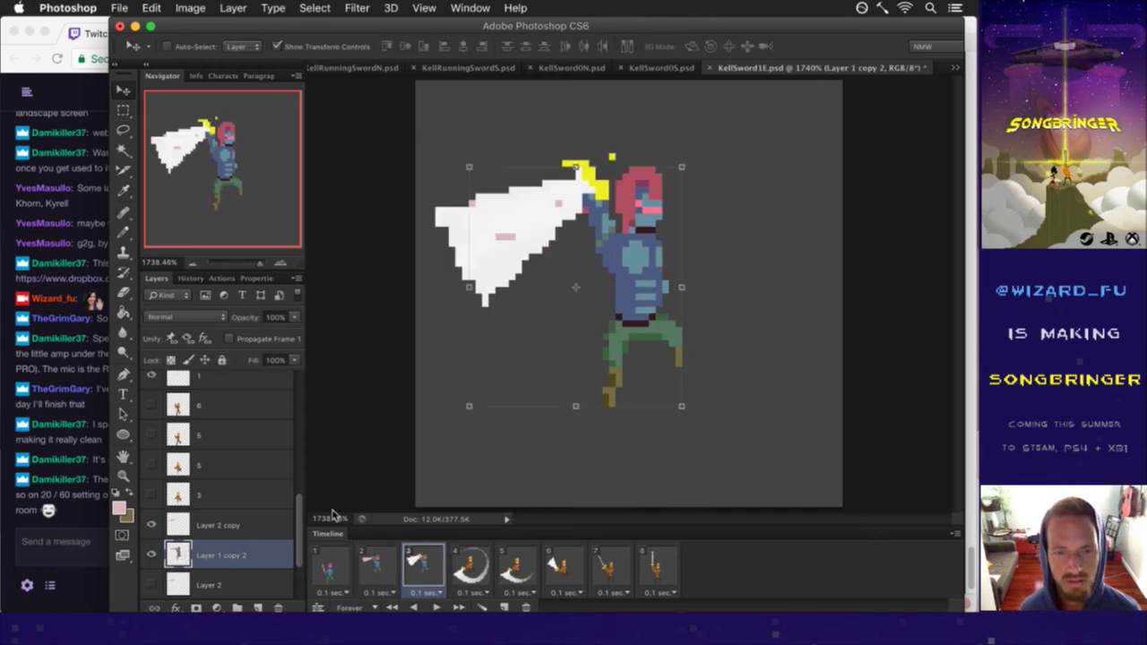
left_click(391, 561)
left_click(420, 559)
left_click(417, 548)
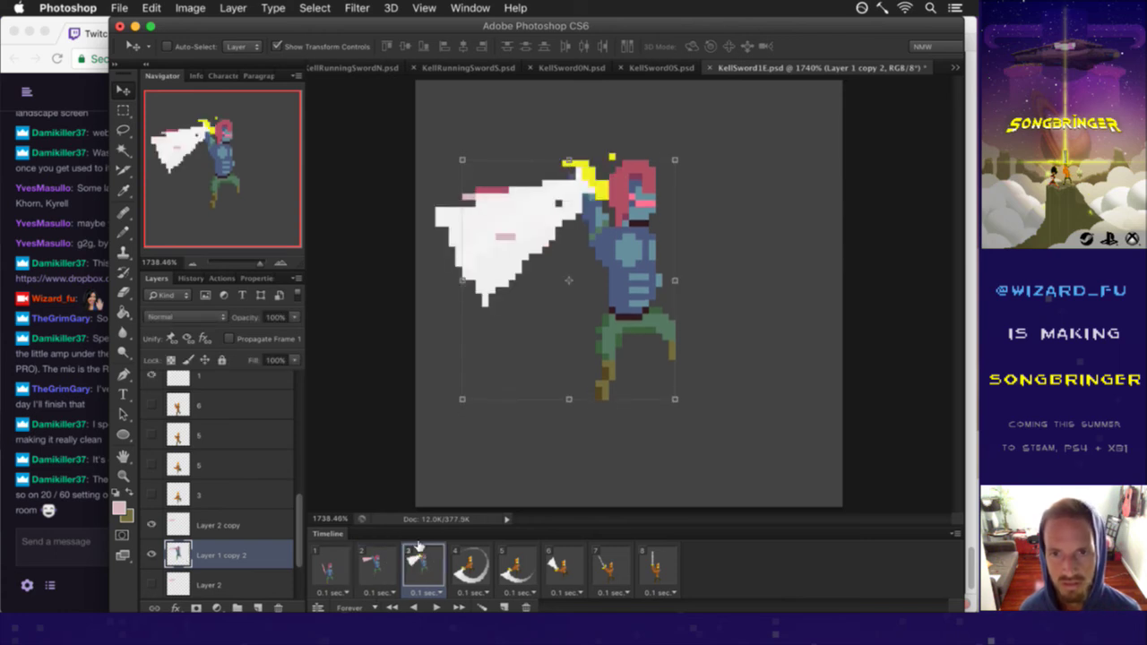
Step: Shift frame 3's fighter three pixels up and one pixel right, and compare the pose with frames 1 and 2
key("Up")
key("Up")
key("Up")
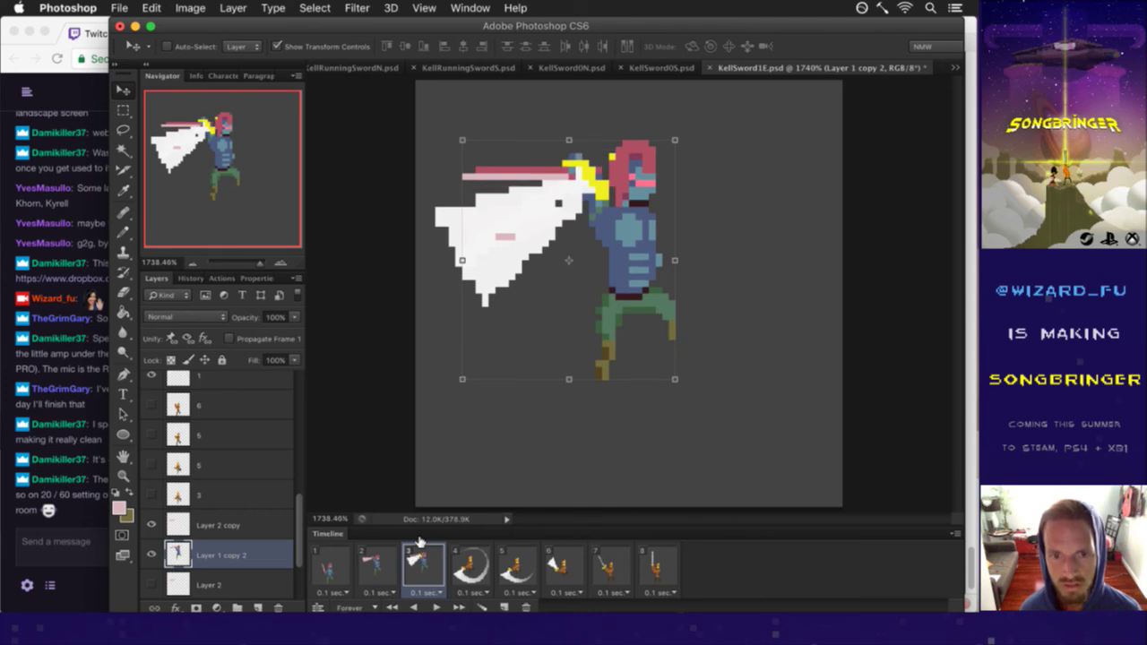
key("Down")
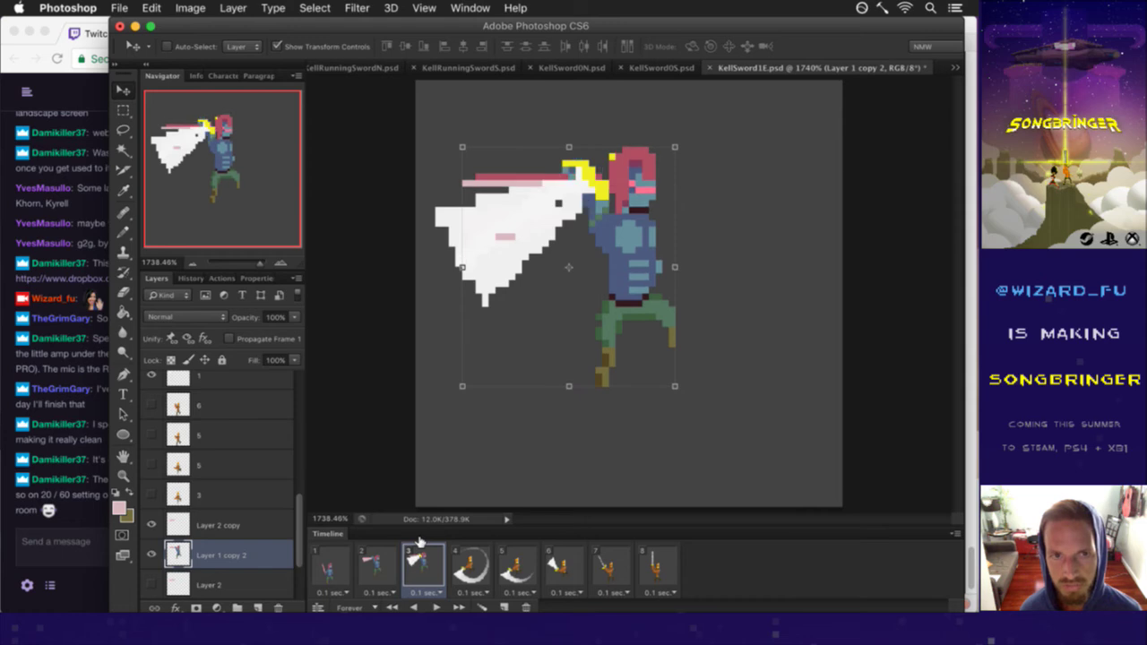
key("Right")
key("Up")
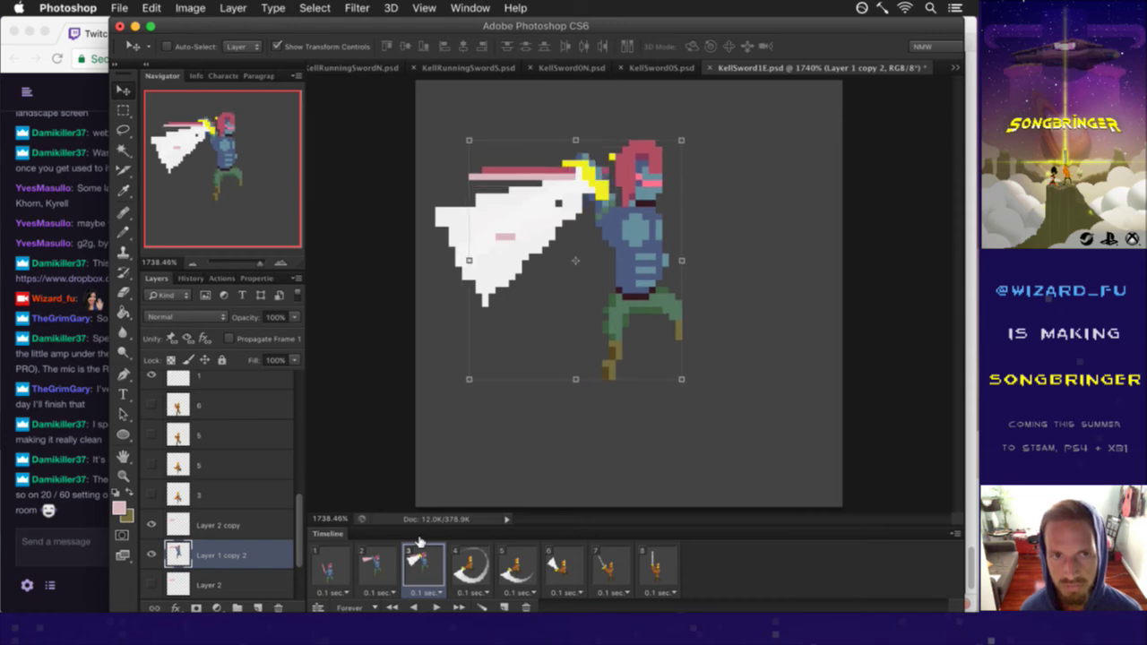
key("m")
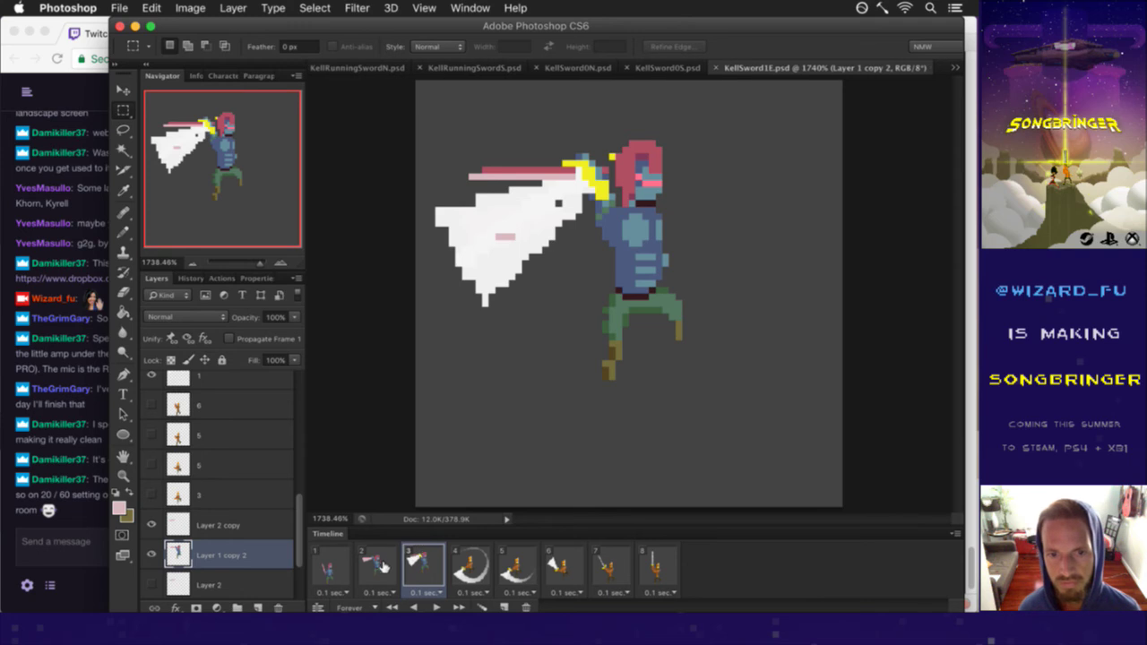
left_click(385, 563)
left_click(329, 576)
left_click(385, 568)
left_click(434, 563)
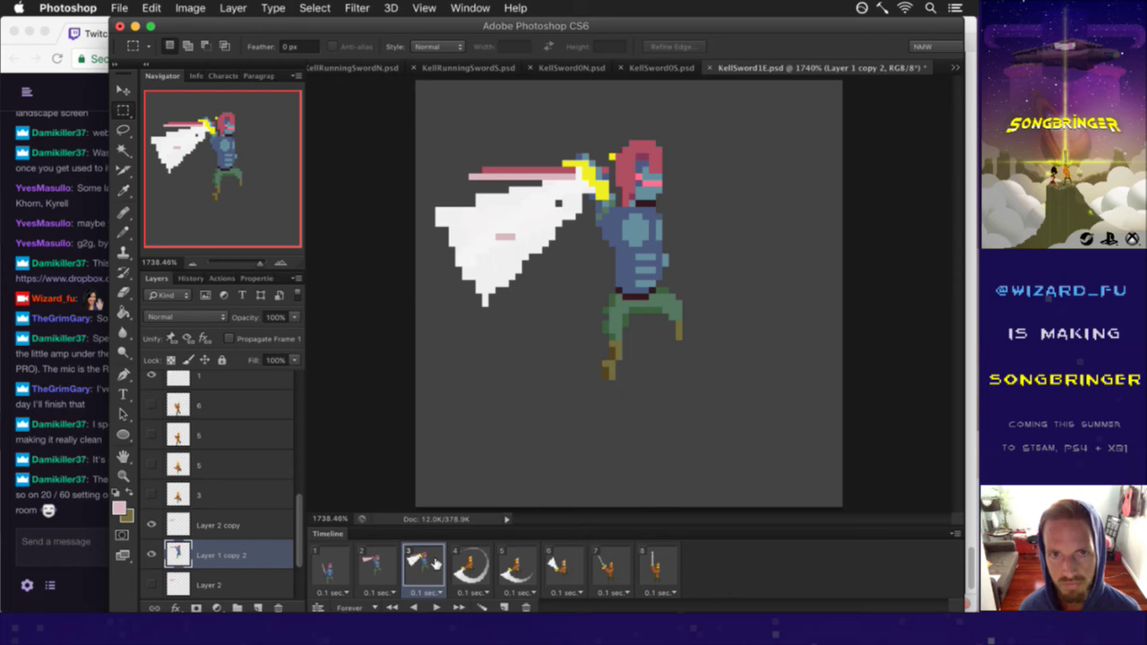
Step: Delete the two template layers named 1 holding frame 3's yellow hilt and white sword trail, and select Layer 1 copy 2
left_click(238, 525)
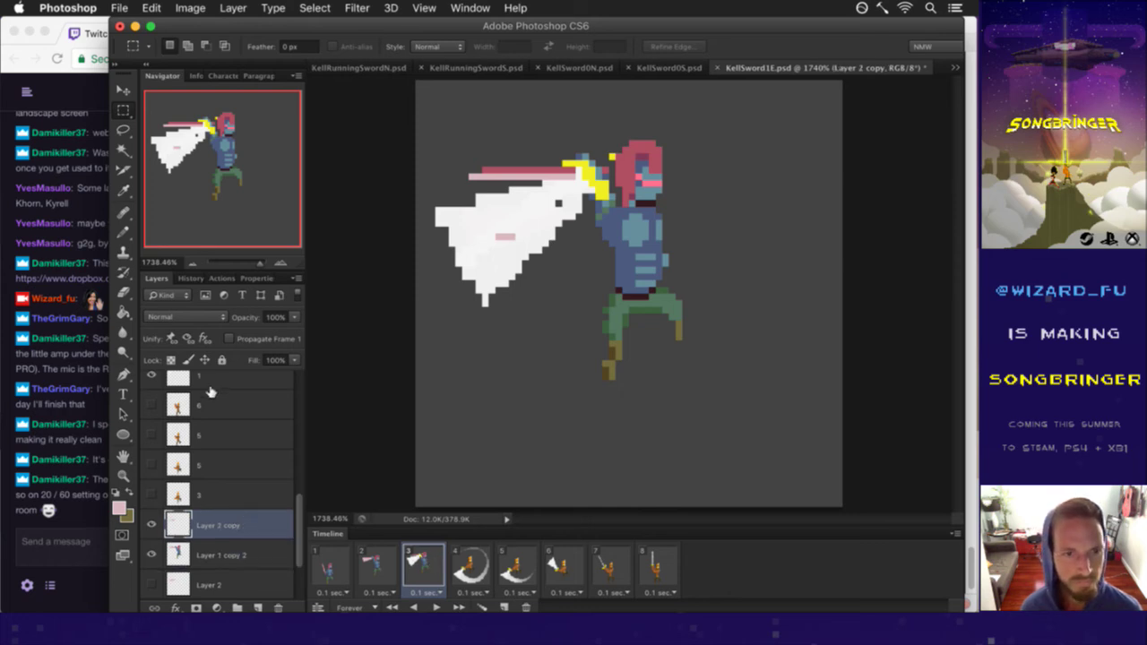
left_click(201, 382)
left_click(278, 608)
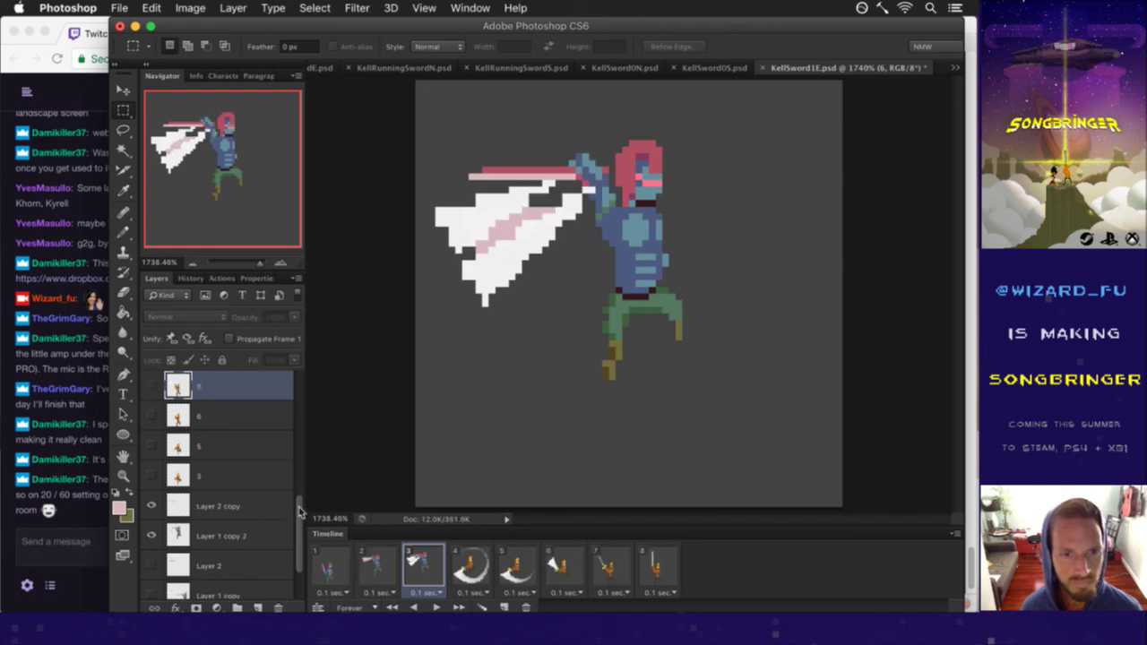
left_click_drag(300, 521, 295, 466)
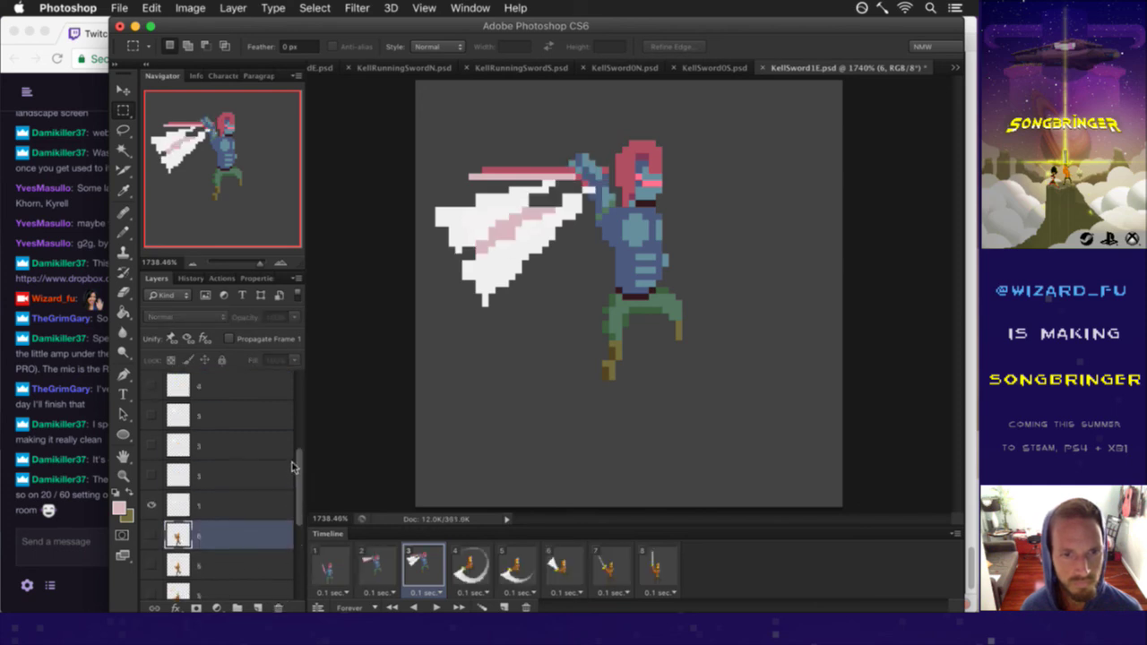
left_click(278, 609)
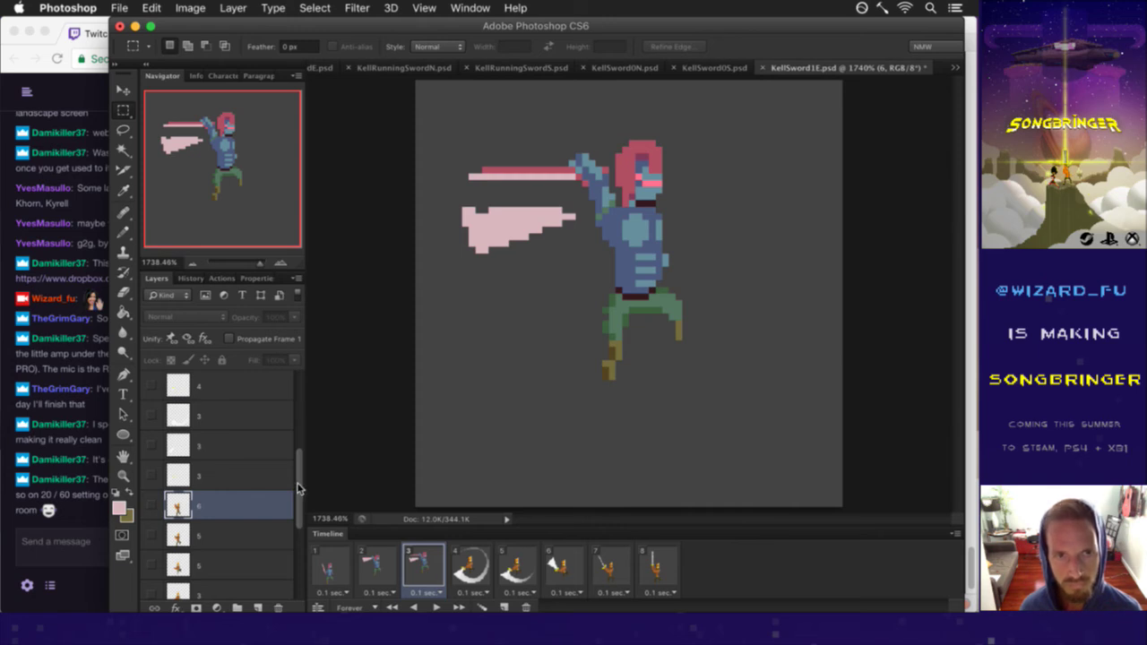
left_click_drag(298, 490, 293, 565)
left_click(219, 463)
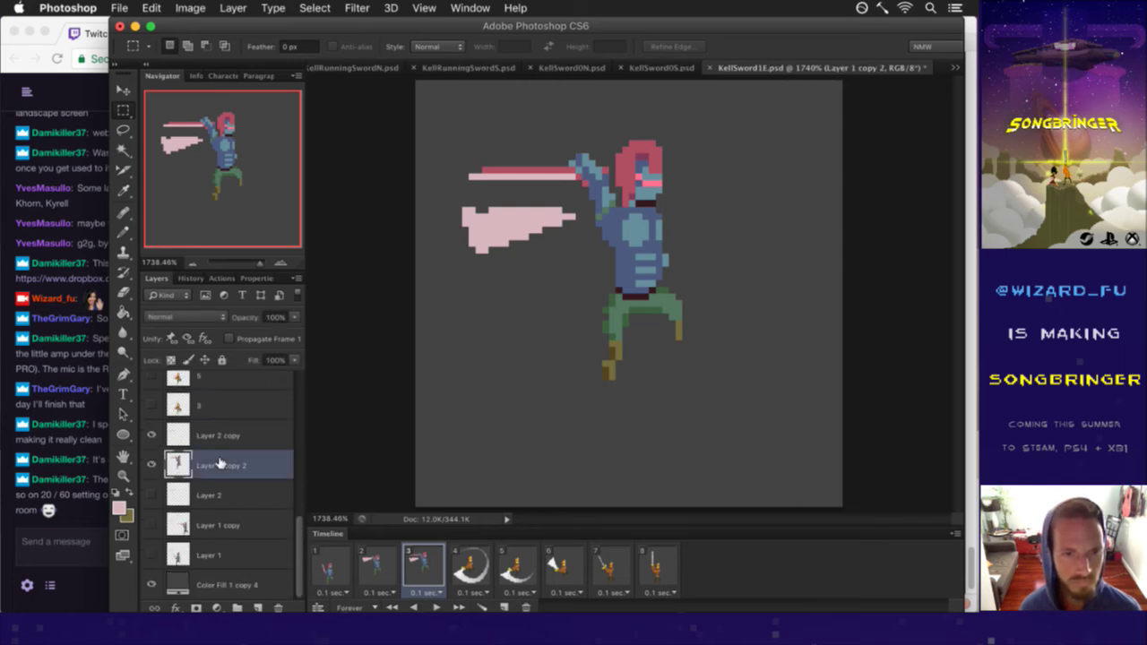
Step: Move frame 3's pink sword trail on Layer 2 copy five pixels up and one right, save, and compare with frame 2
left_click(235, 437)
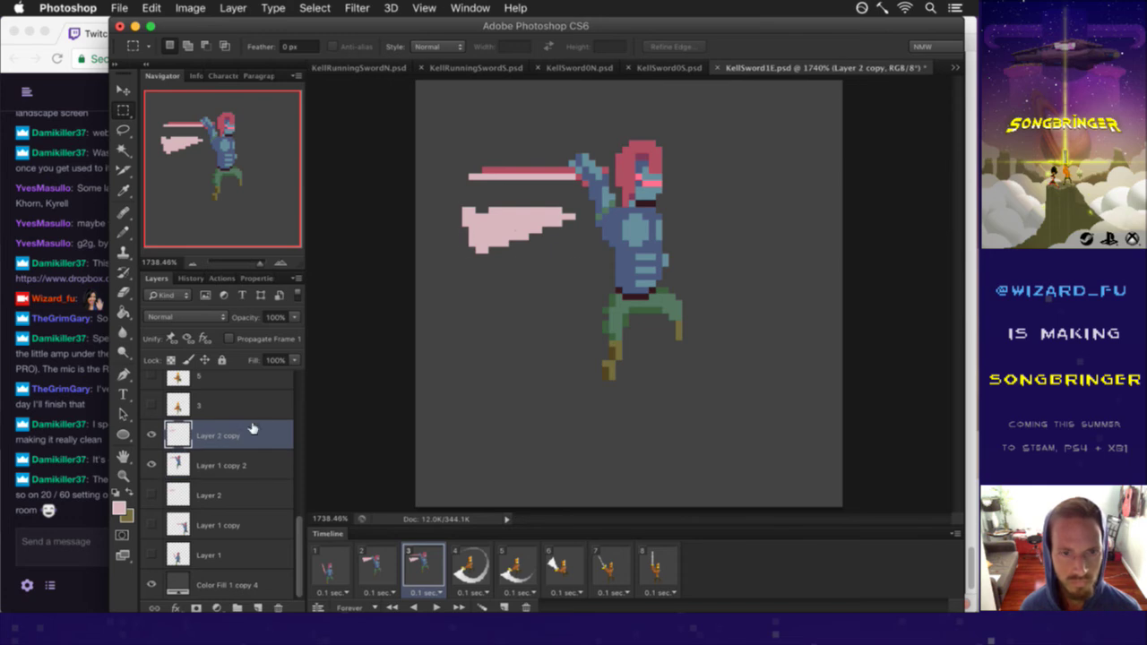
key("v")
key("Up")
key("Up")
key("Up")
key("Up")
key("Right")
key("m")
key("super+s")
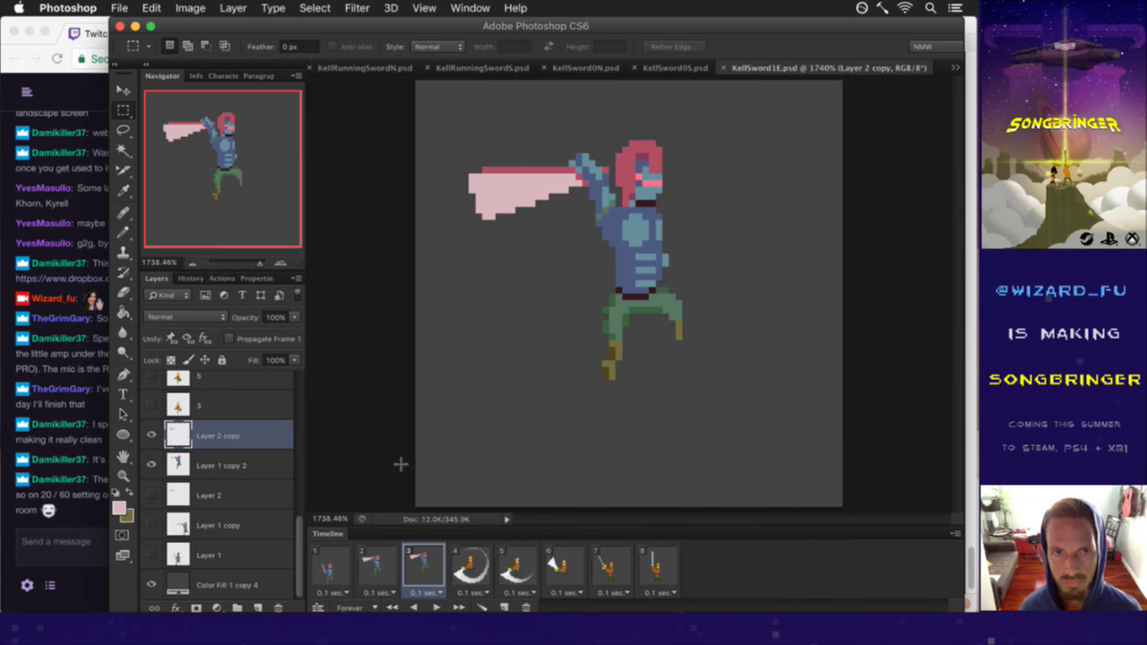
left_click(374, 561)
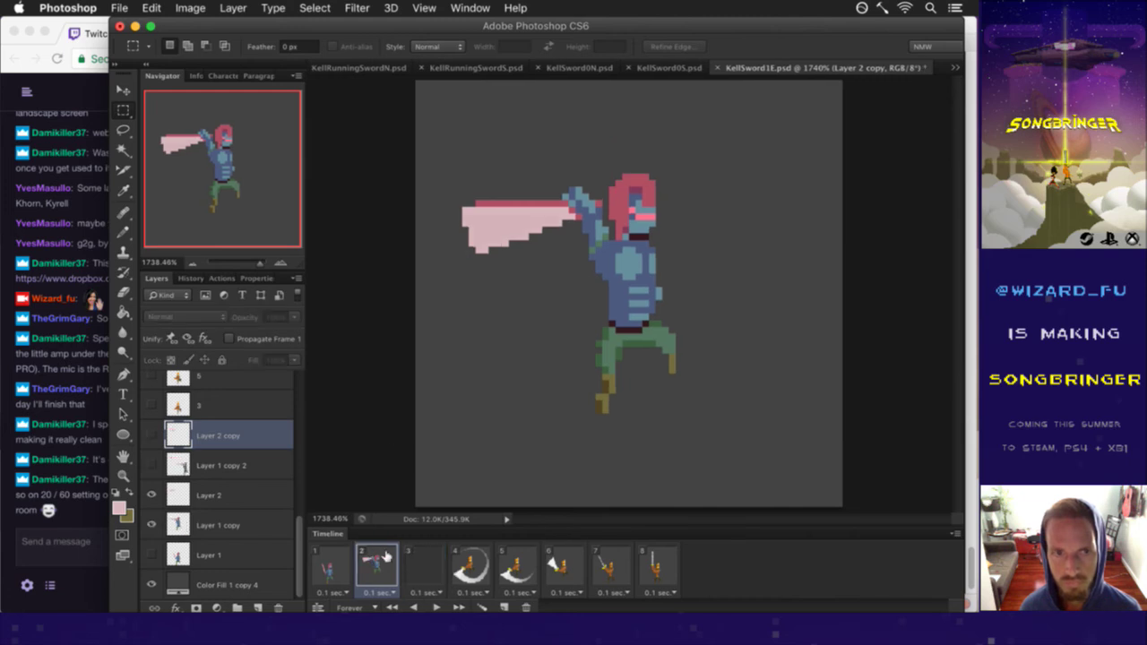
left_click(420, 555)
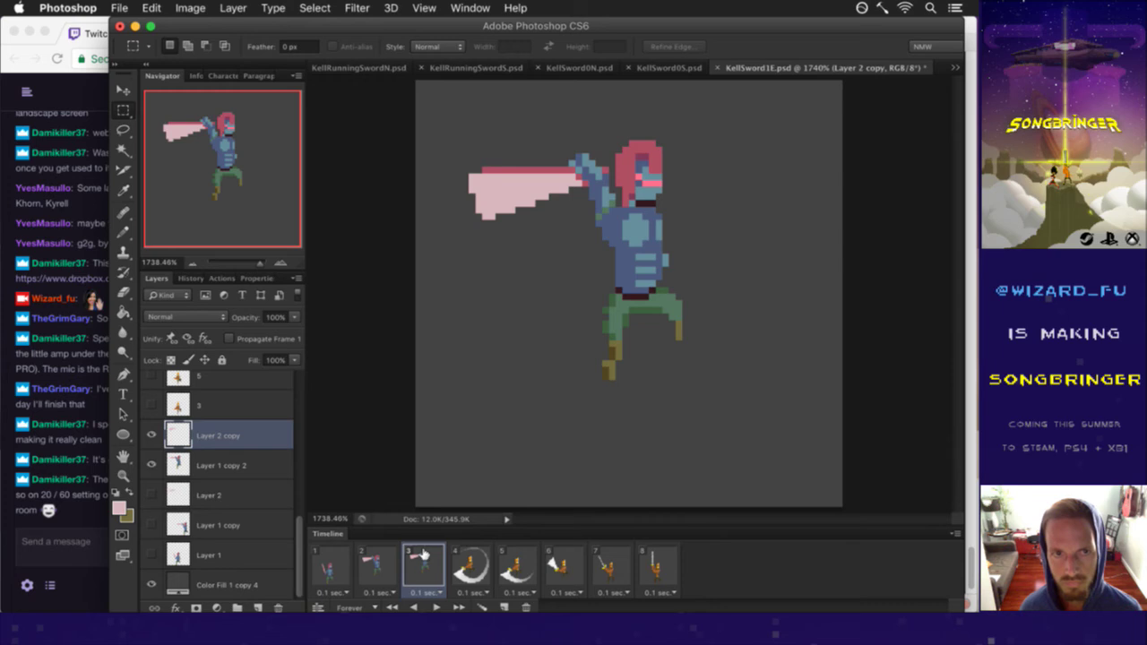
Step: With frame 4 active, duplicate Layer 1 copy 2 and place the duplicate, visible, directly above Layer 2 copy
left_click(463, 560)
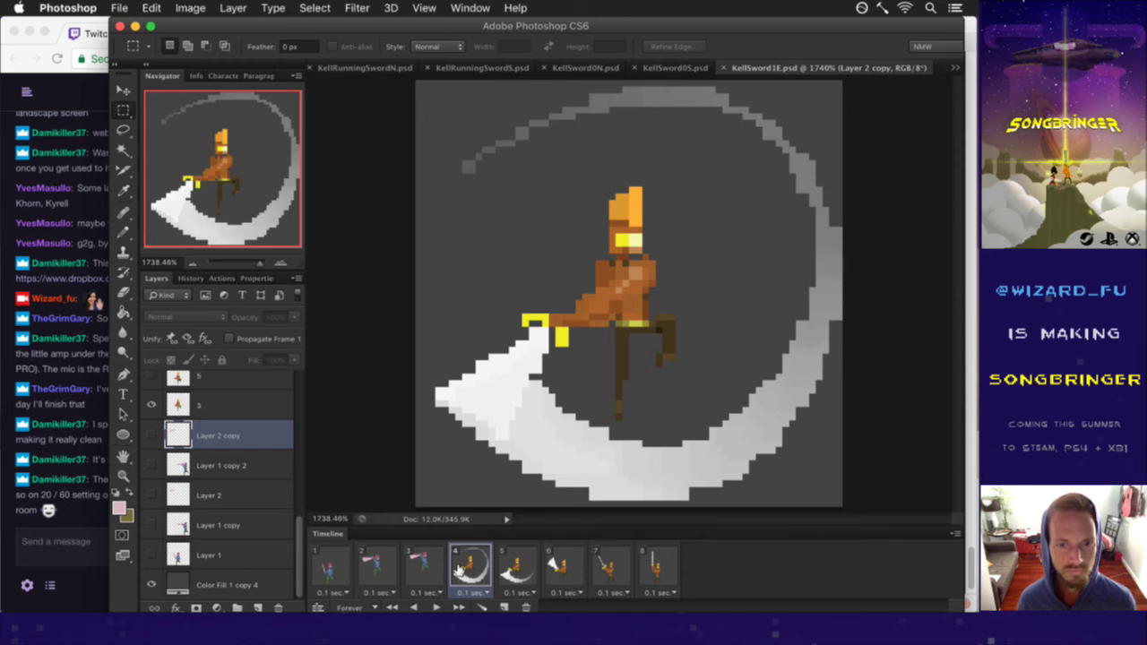
left_click_drag(300, 545, 295, 507)
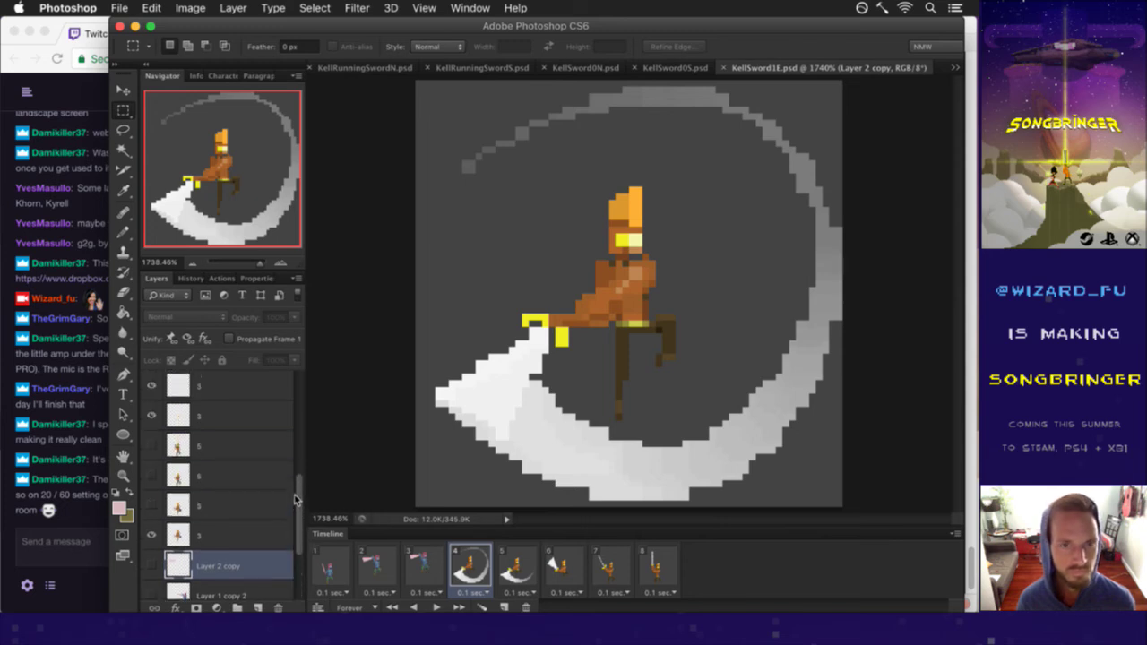
scroll(269, 520, "down", 3)
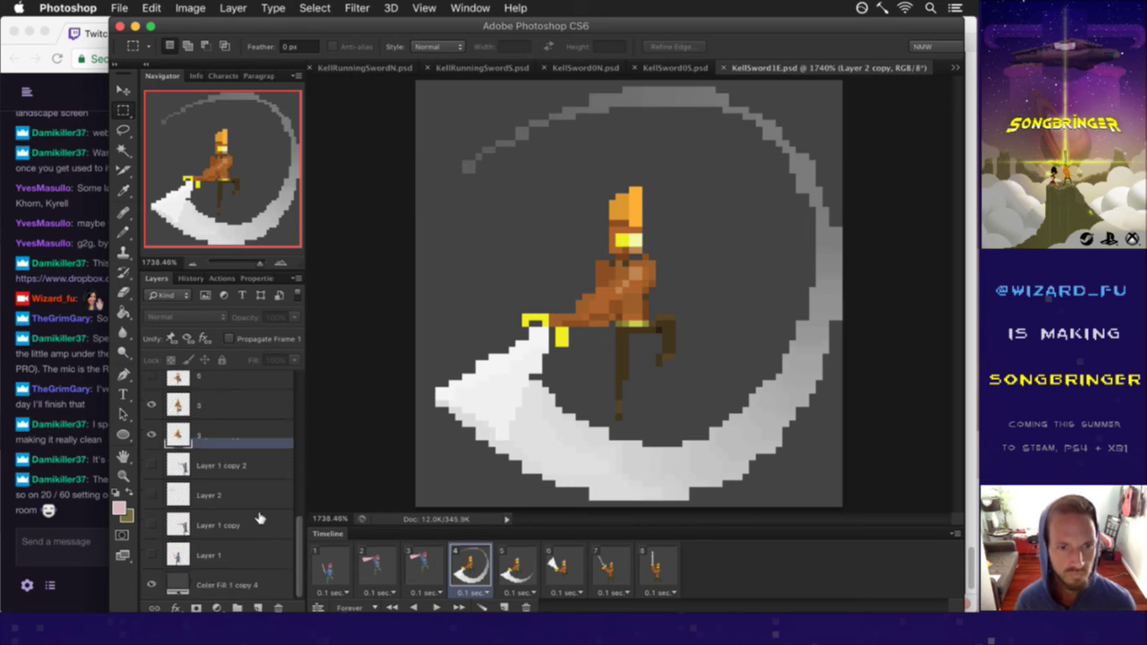
left_click(220, 464)
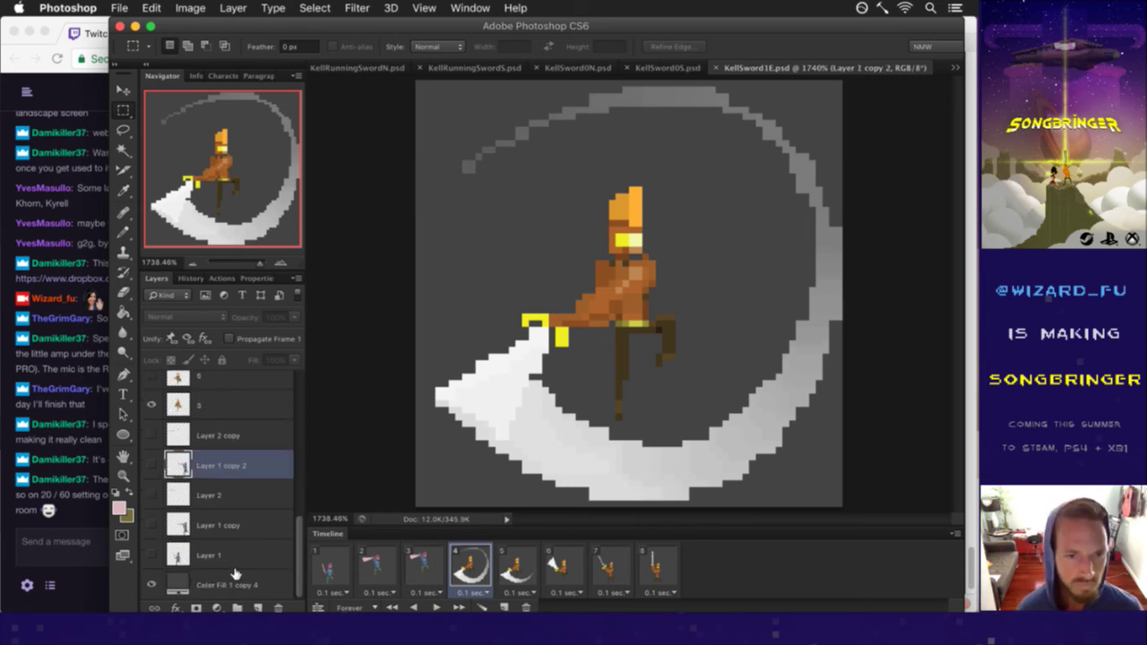
left_click(429, 562)
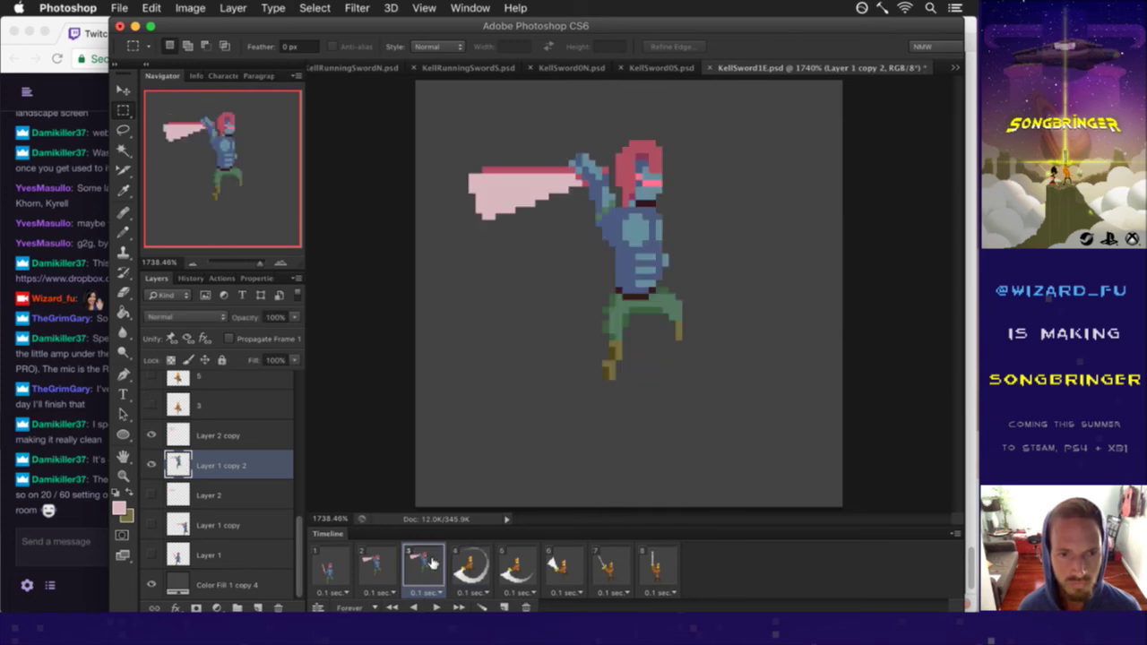
left_click(474, 563)
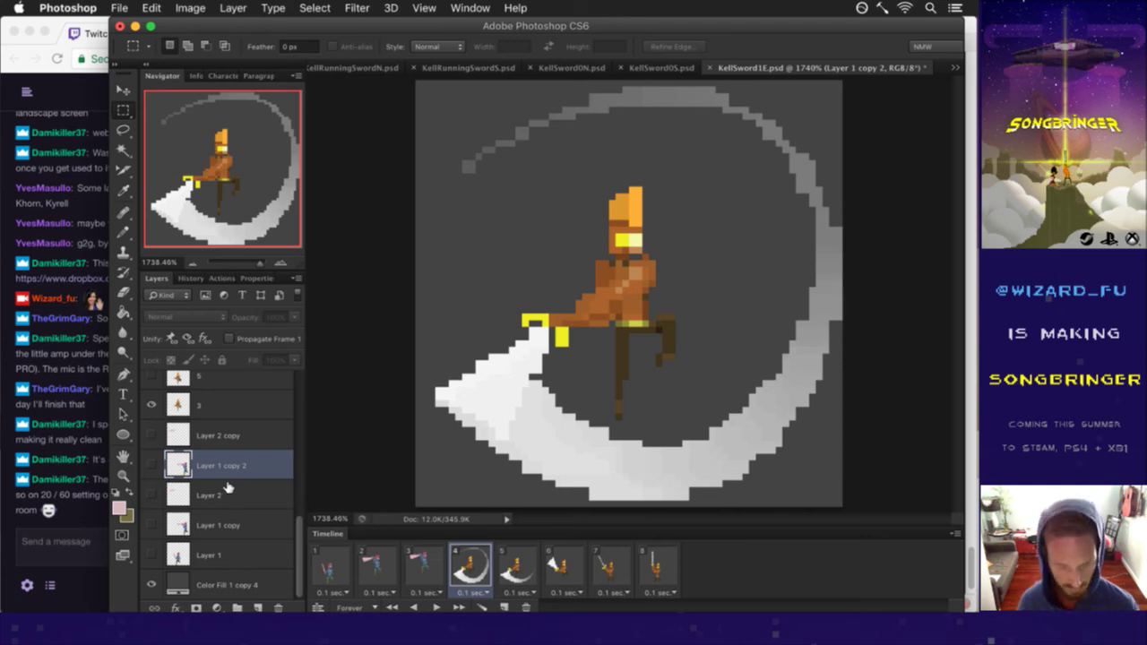
key("super+j")
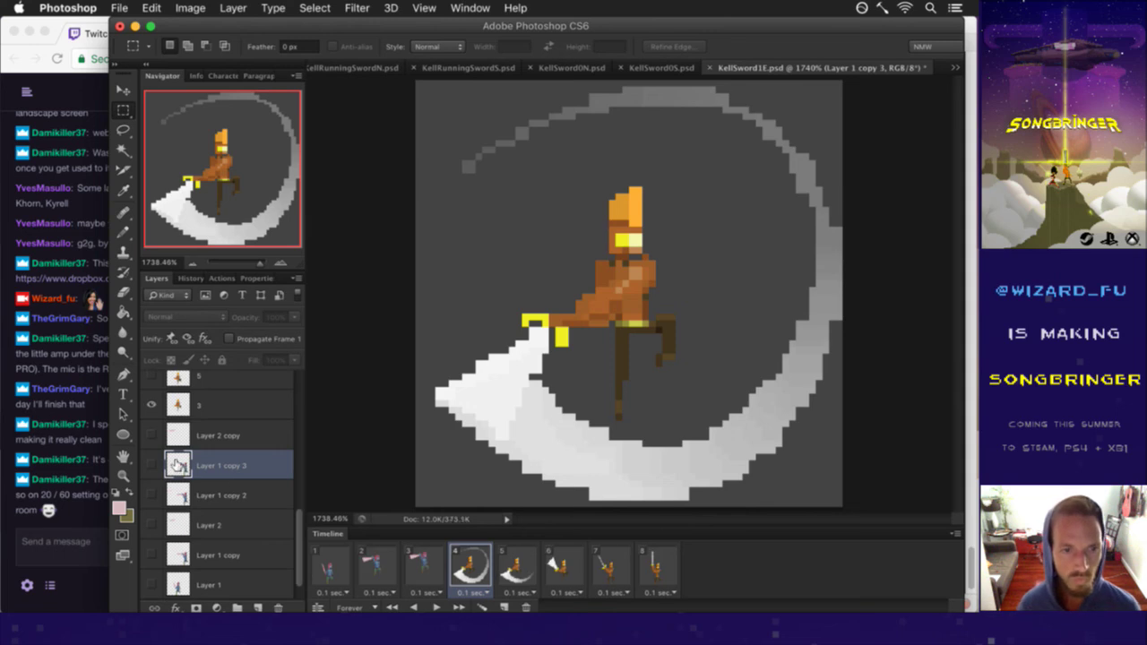
left_click_drag(178, 466, 166, 436)
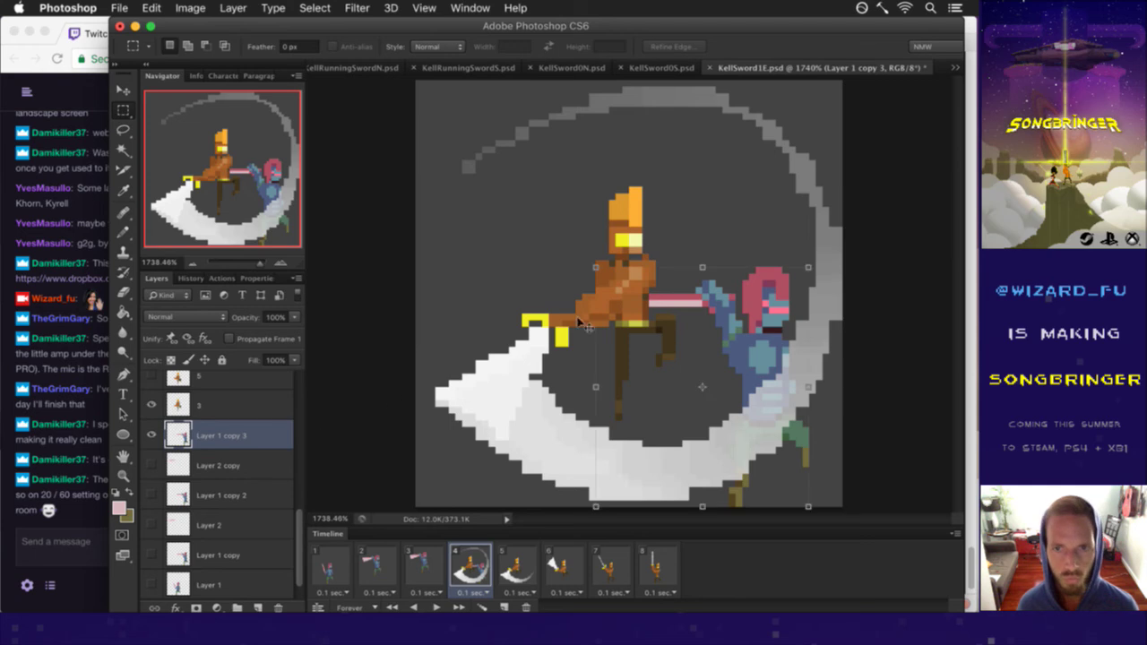
Step: Position frame 4's duplicated fighter on Layer 1 copy 3 over the orange template character and save the file
key("v")
left_click_drag(759, 303, 636, 204)
key("Up")
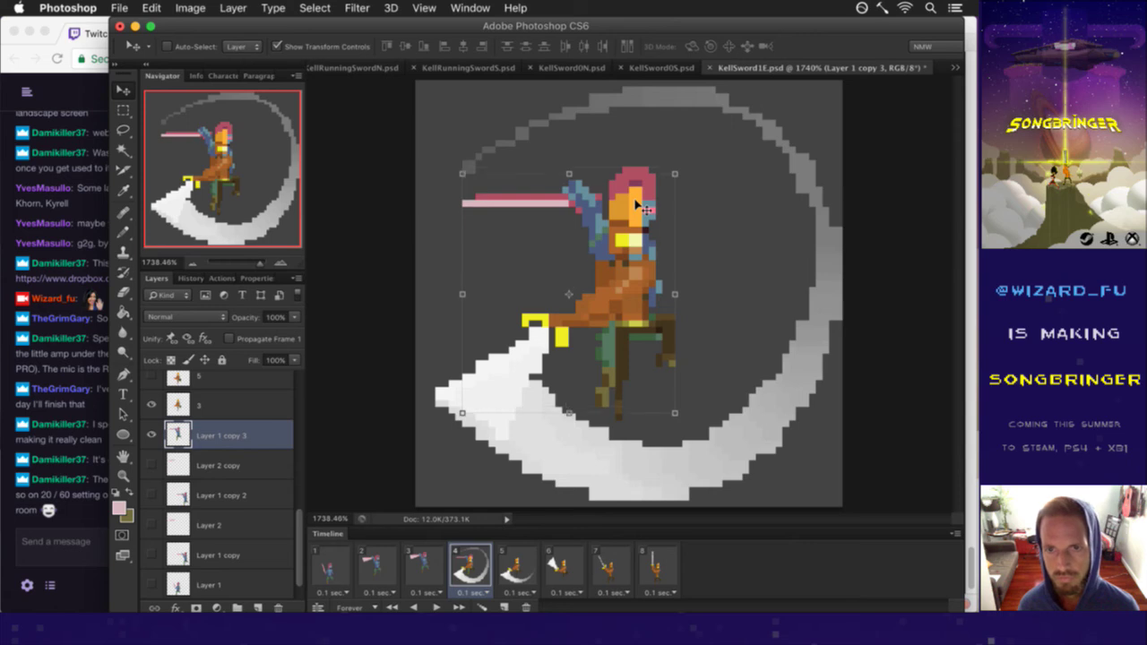
key("Left")
key("Down")
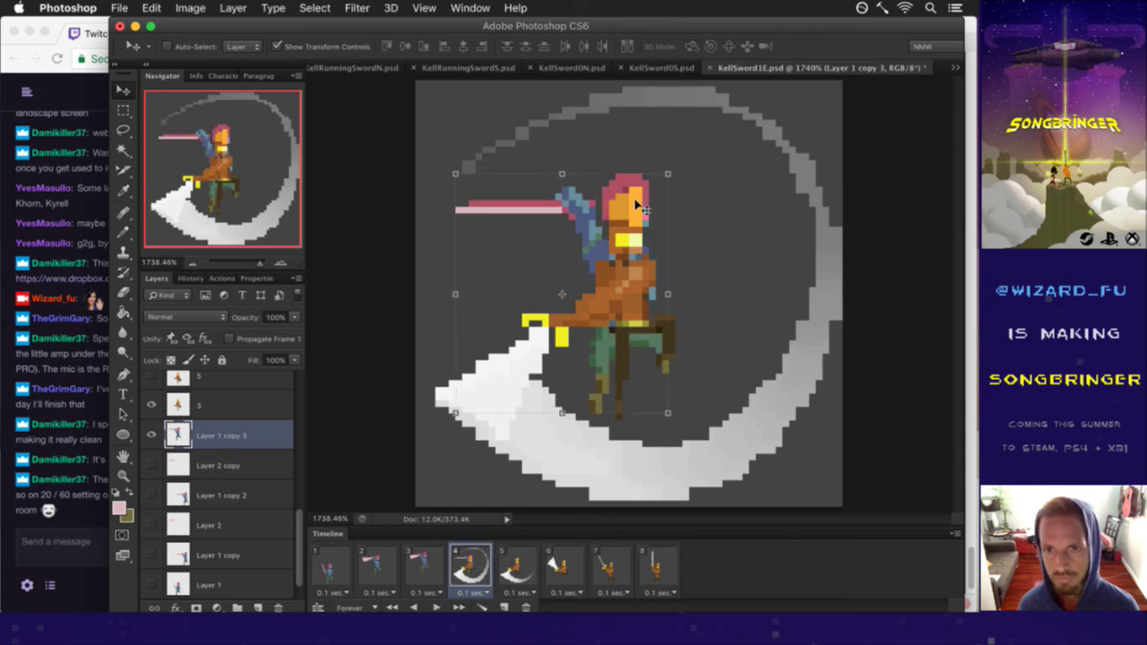
key("Right")
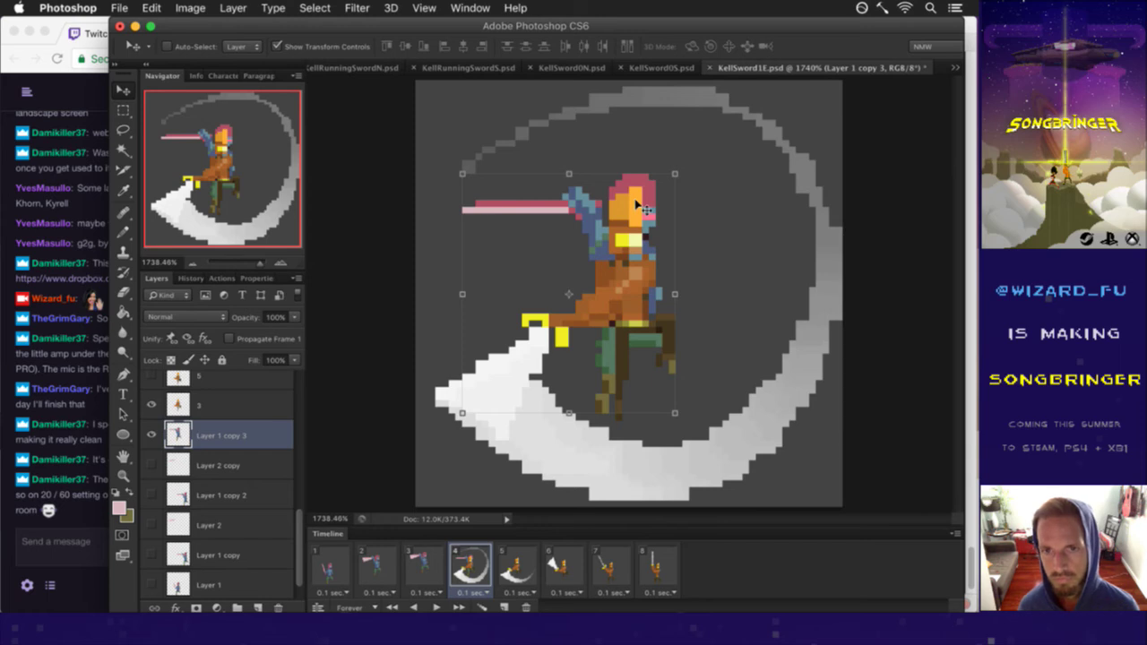
key("m")
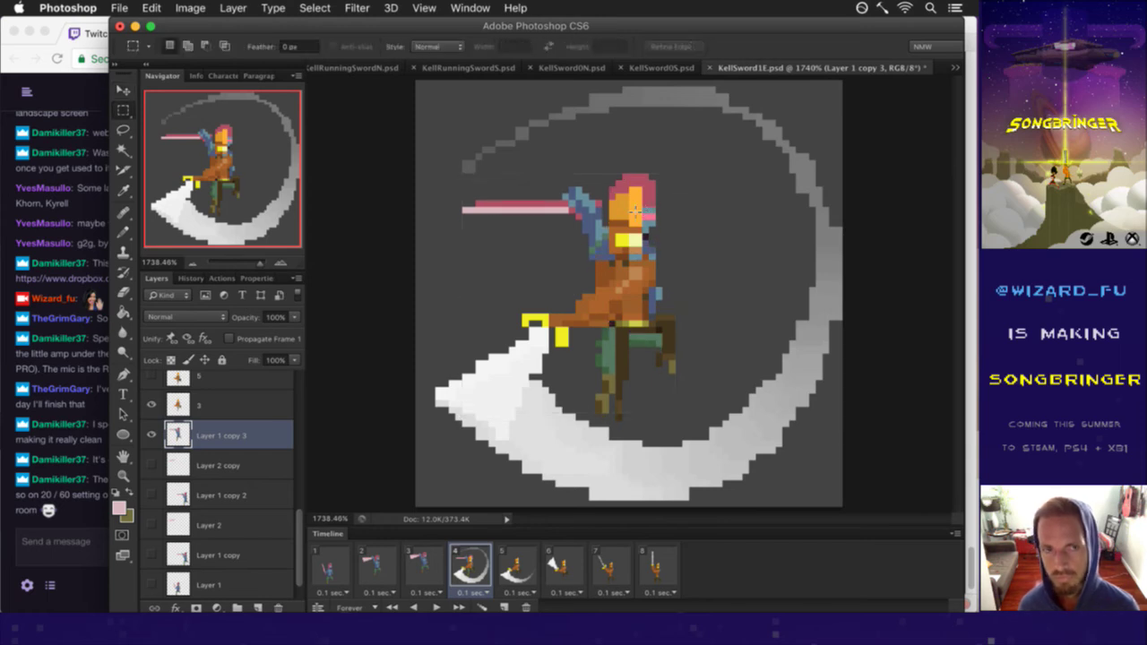
key("ctrl+s")
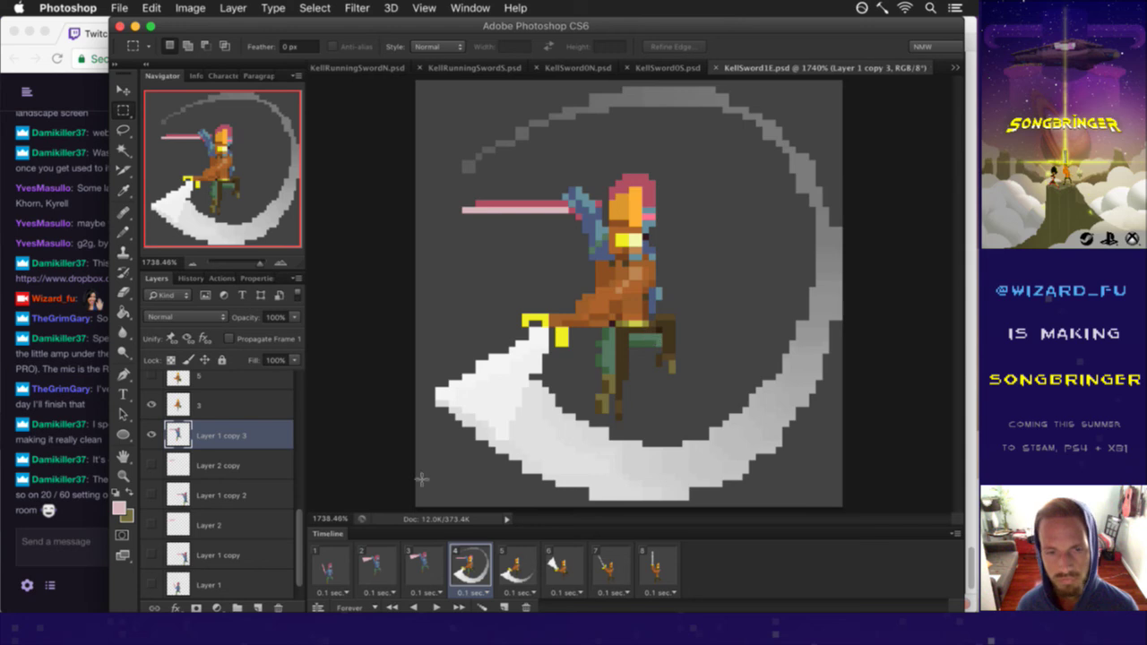
Step: Hide frame 4's orange body and yellow hilt layers, both named 3, toggling the neighbouring trail layers to identify them
left_click(215, 405)
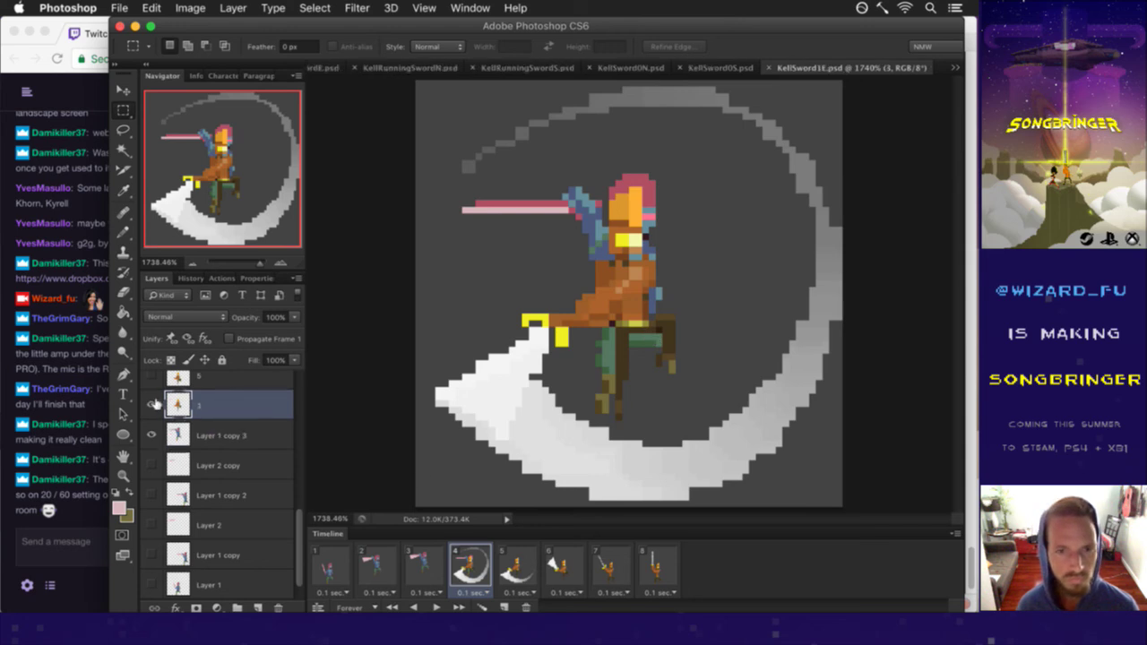
left_click(153, 405)
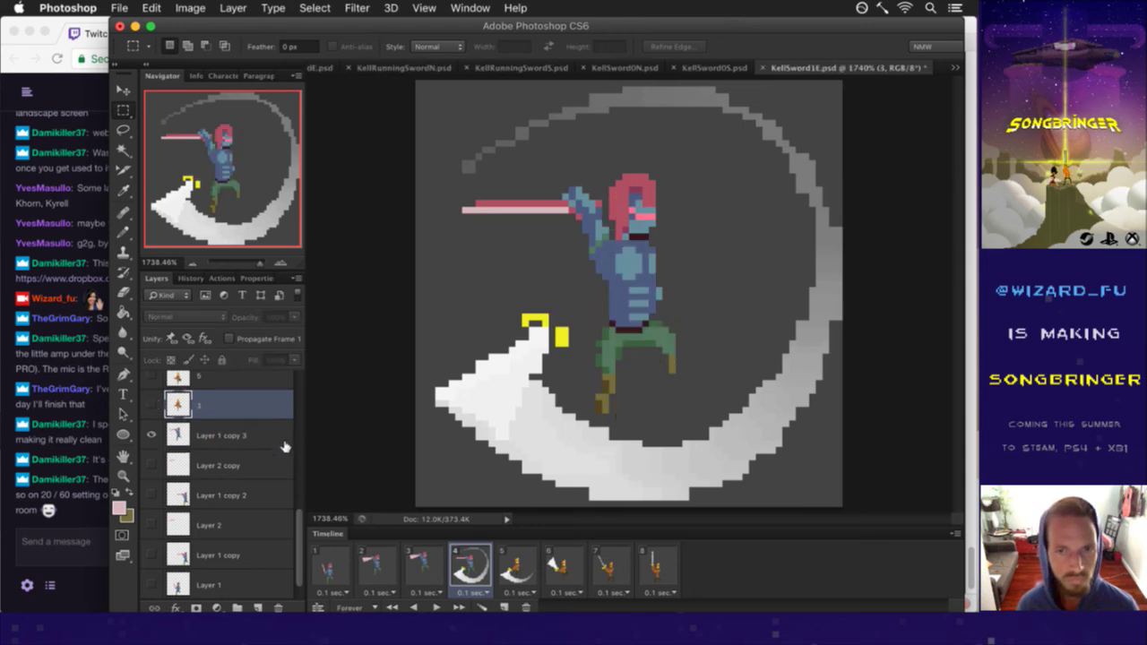
left_click_drag(307, 527, 255, 446)
left_click(152, 475)
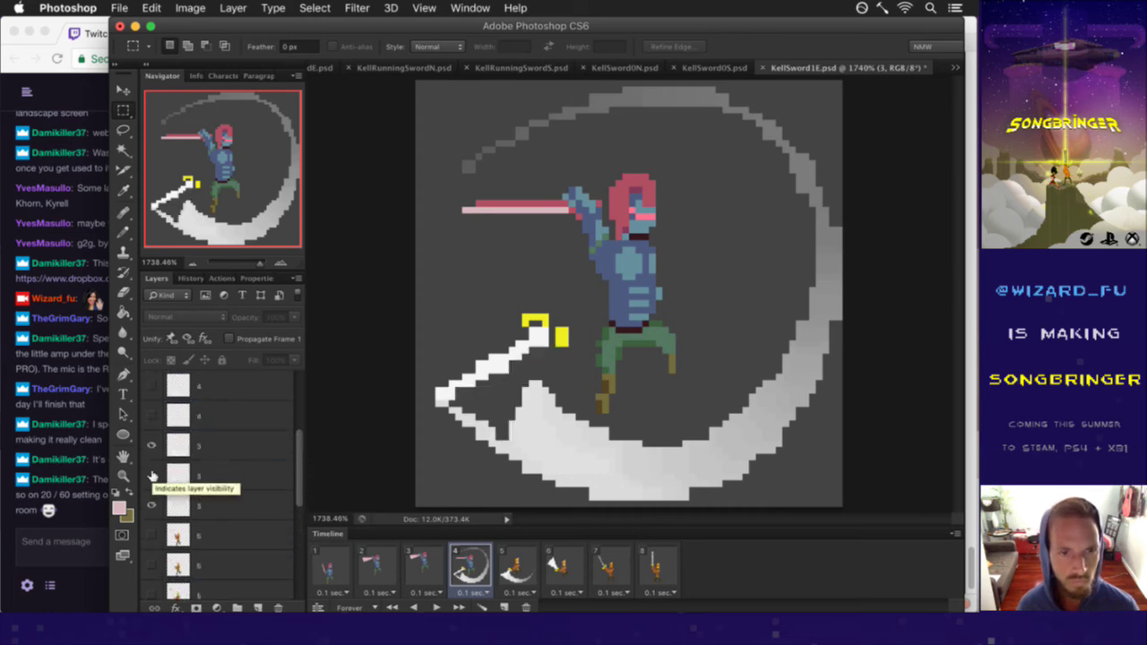
left_click(152, 475)
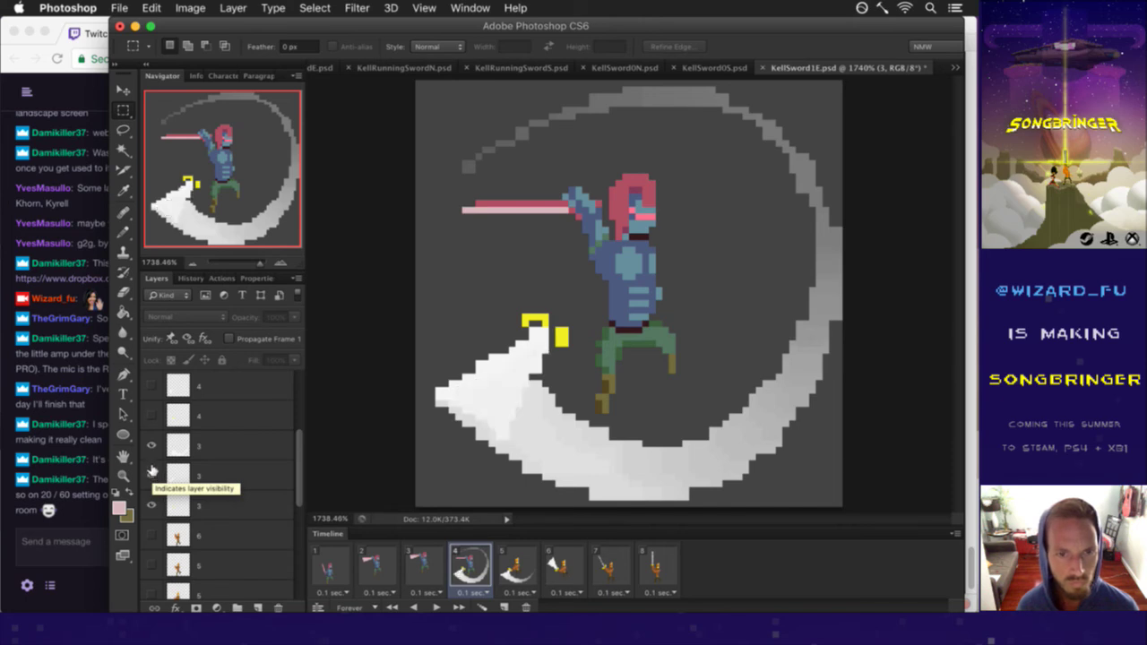
left_click(152, 449)
left_click(152, 448)
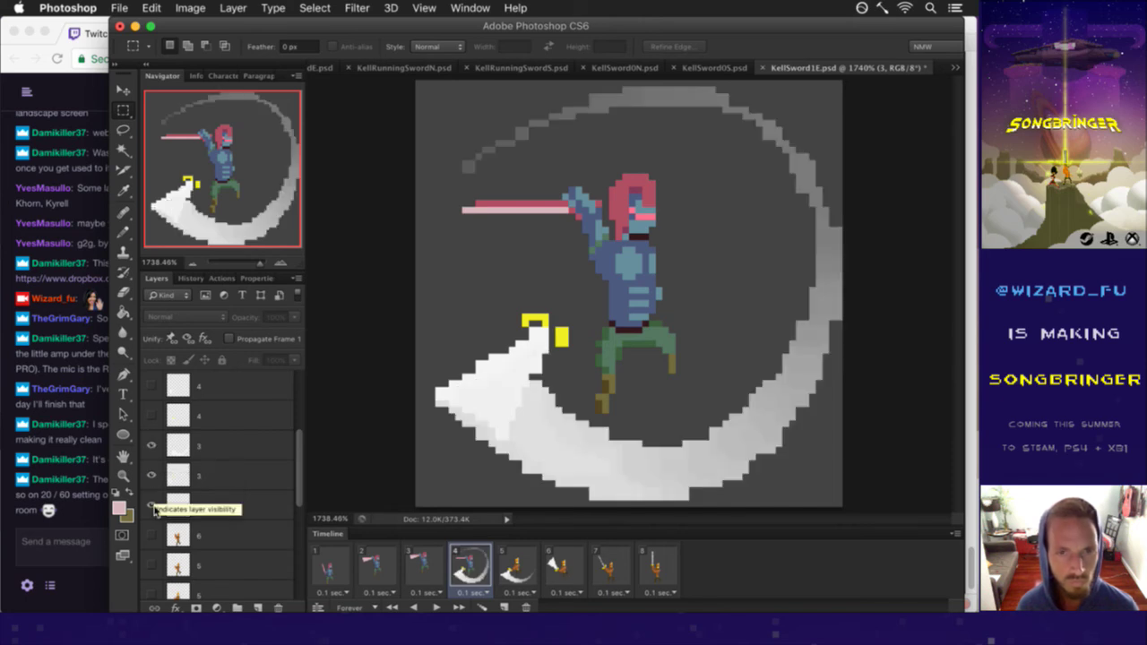
left_click(152, 507)
left_click(153, 507)
left_click(152, 508)
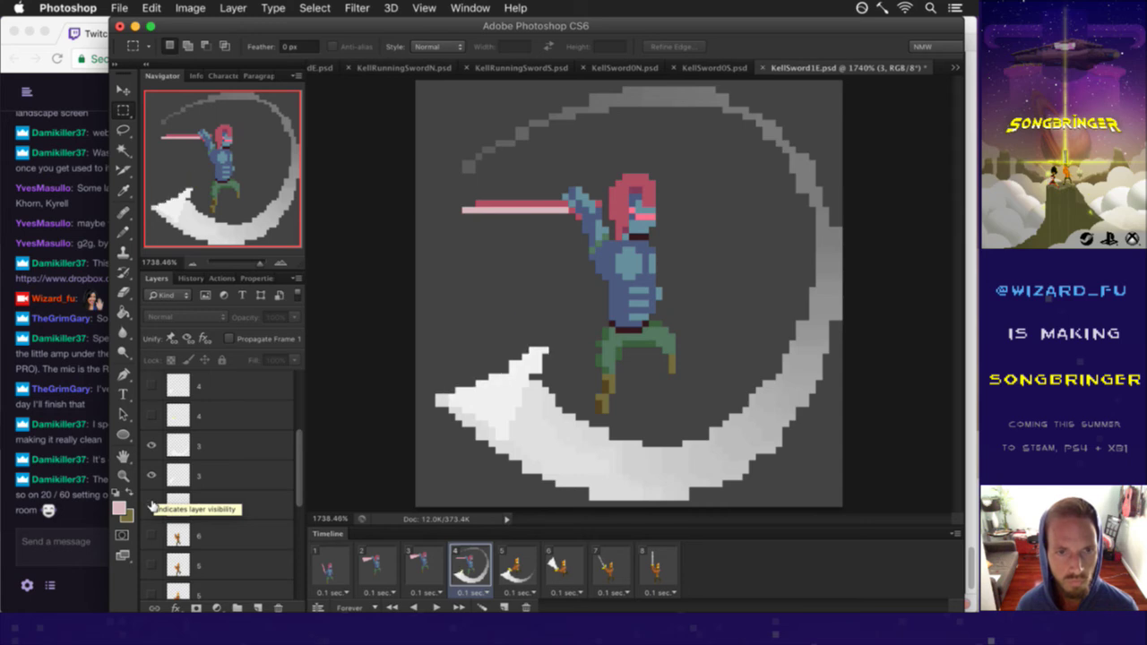
Step: On Layer 1 copy 3, rotate the sword and arm by -24.02° and place them along the upper edge of the white trail's tip
key("b")
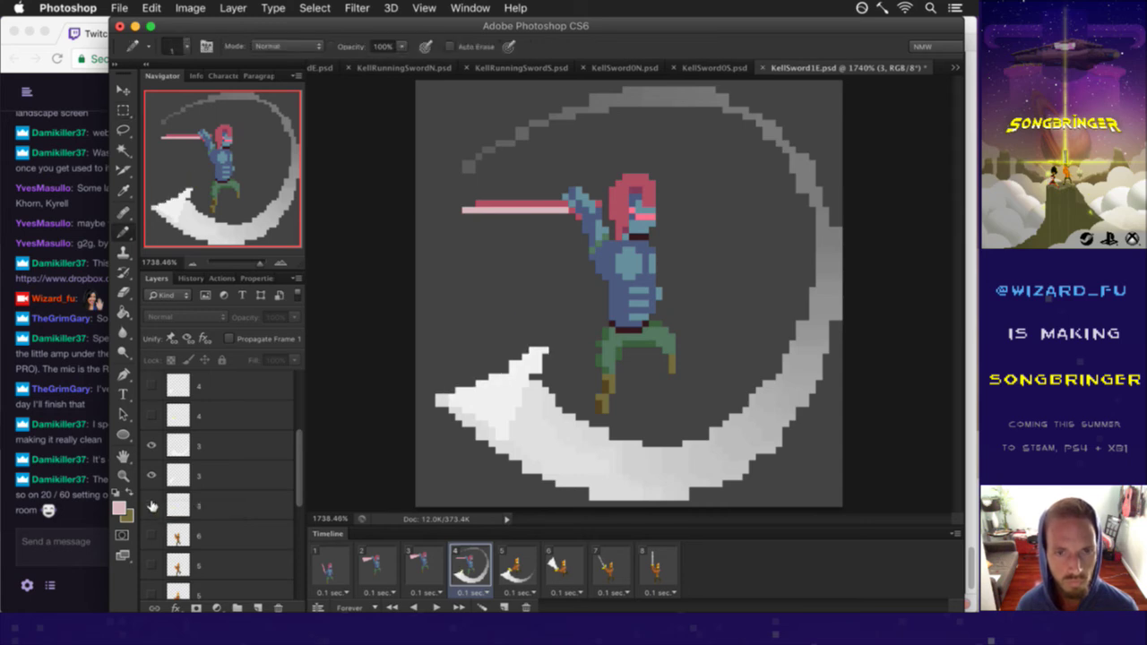
left_click(224, 565)
scroll(233, 484, "down", 5)
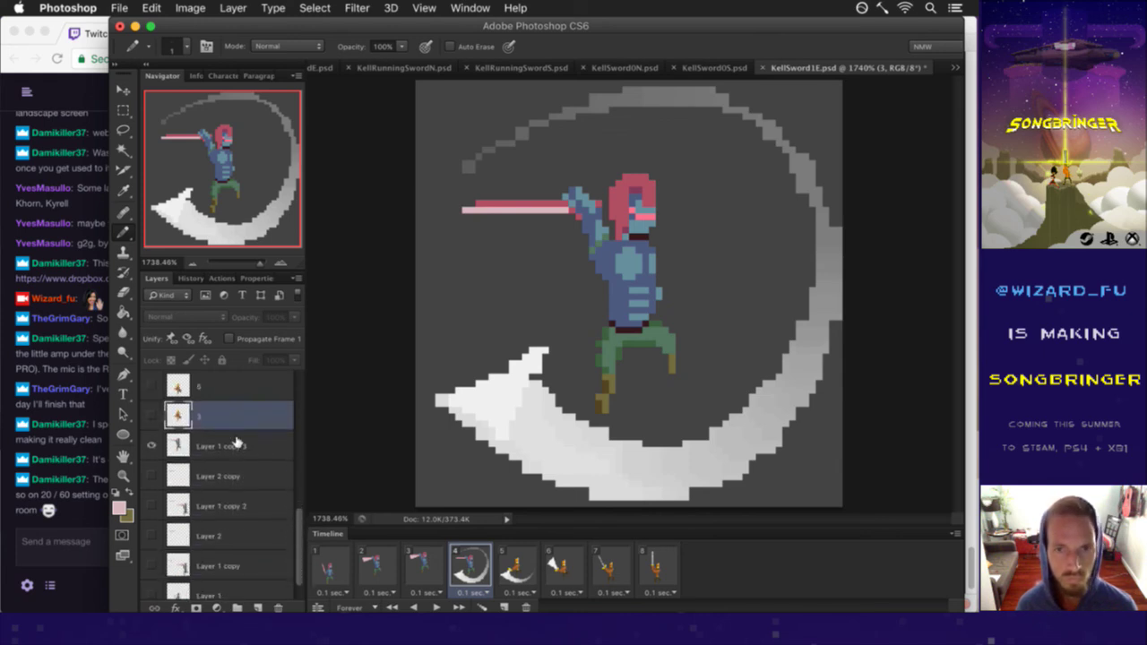
left_click(238, 443)
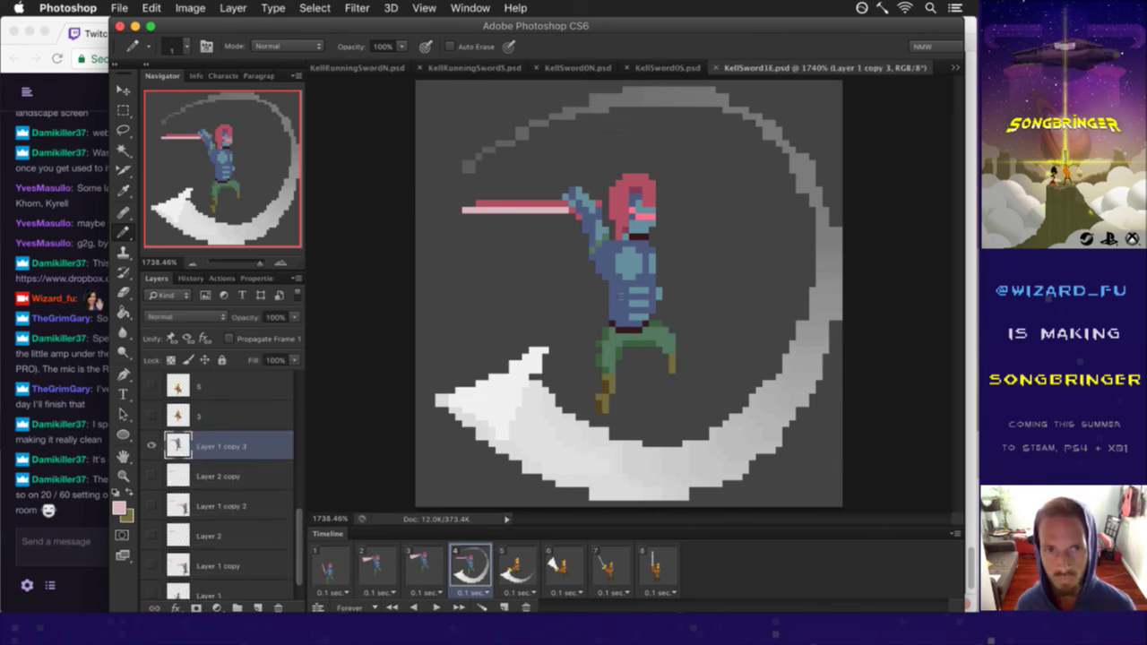
key("m")
mouse_move(448, 181)
left_mouse_down()
mouse_move(603, 230)
mouse_move(608, 260)
left_mouse_up()
key("v")
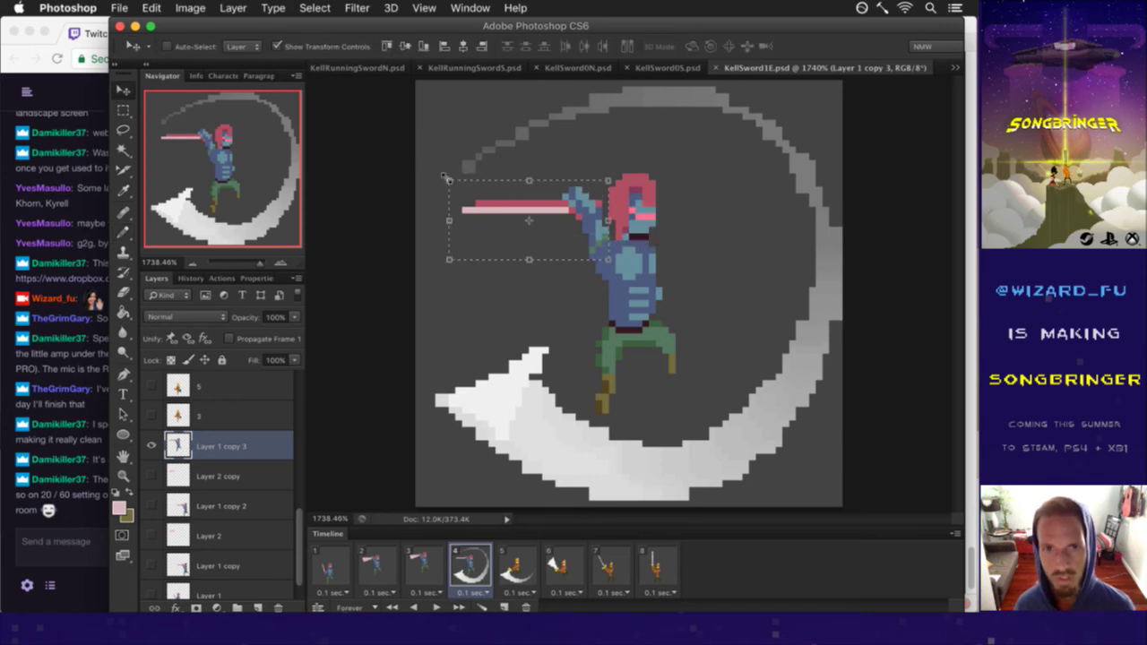
left_click(449, 180)
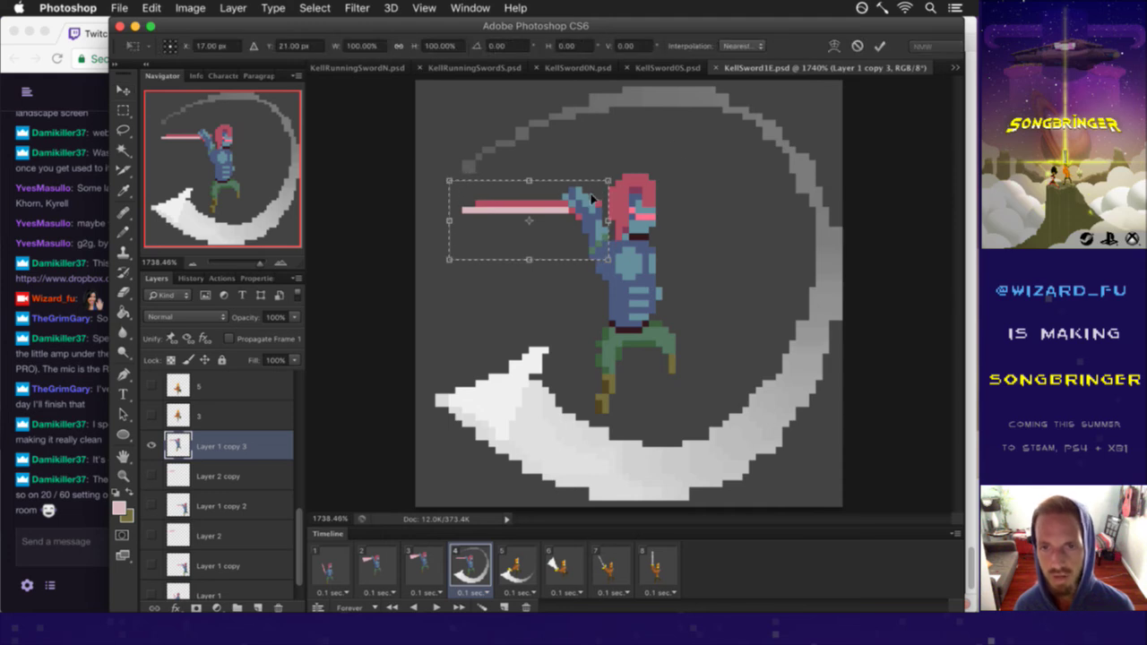
mouse_move(583, 200)
left_mouse_down()
mouse_move(573, 264)
mouse_move(555, 274)
mouse_move(604, 182)
mouse_move(599, 152)
mouse_move(641, 444)
mouse_move(468, 285)
mouse_move(455, 211)
mouse_move(538, 195)
mouse_move(568, 209)
left_mouse_up()
left_click_drag(554, 251, 554, 321)
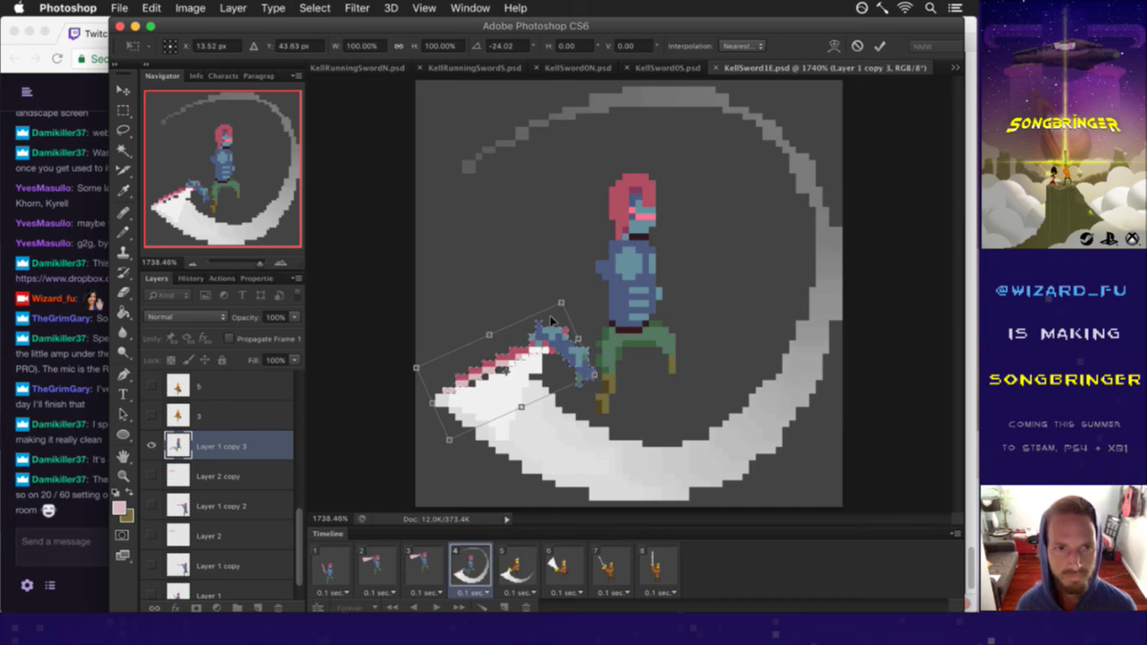
key("Return")
Step: Select the detached arm without the blade, rotate it by -106.91°, fit it against the fighter's shoulder, and deselect
key("m")
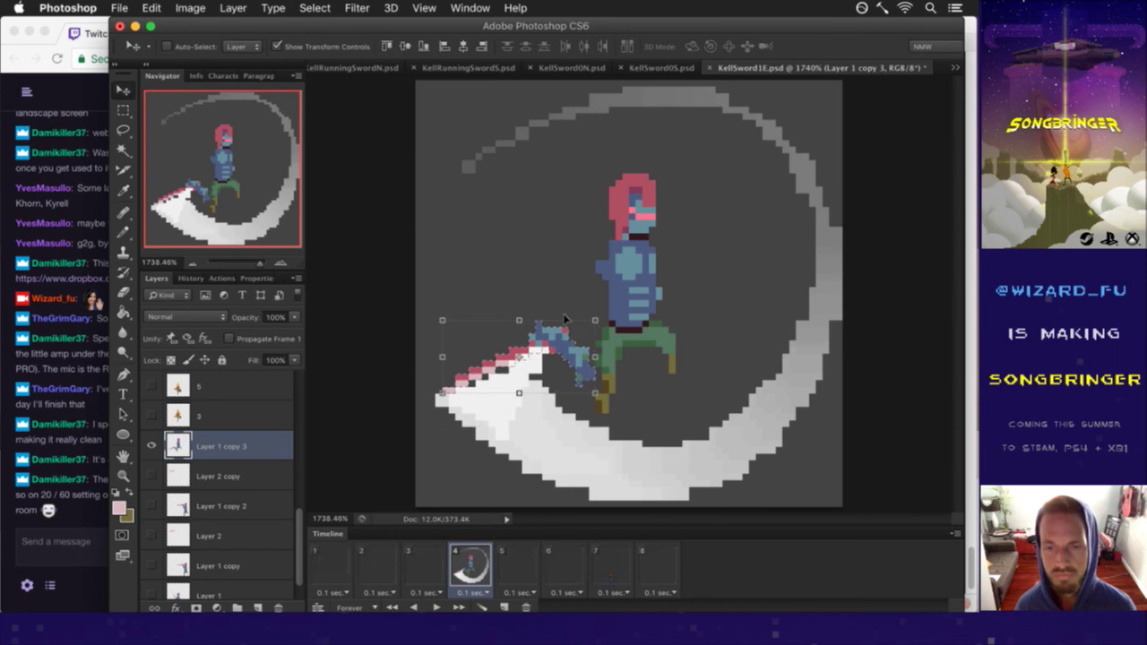
left_click(537, 324)
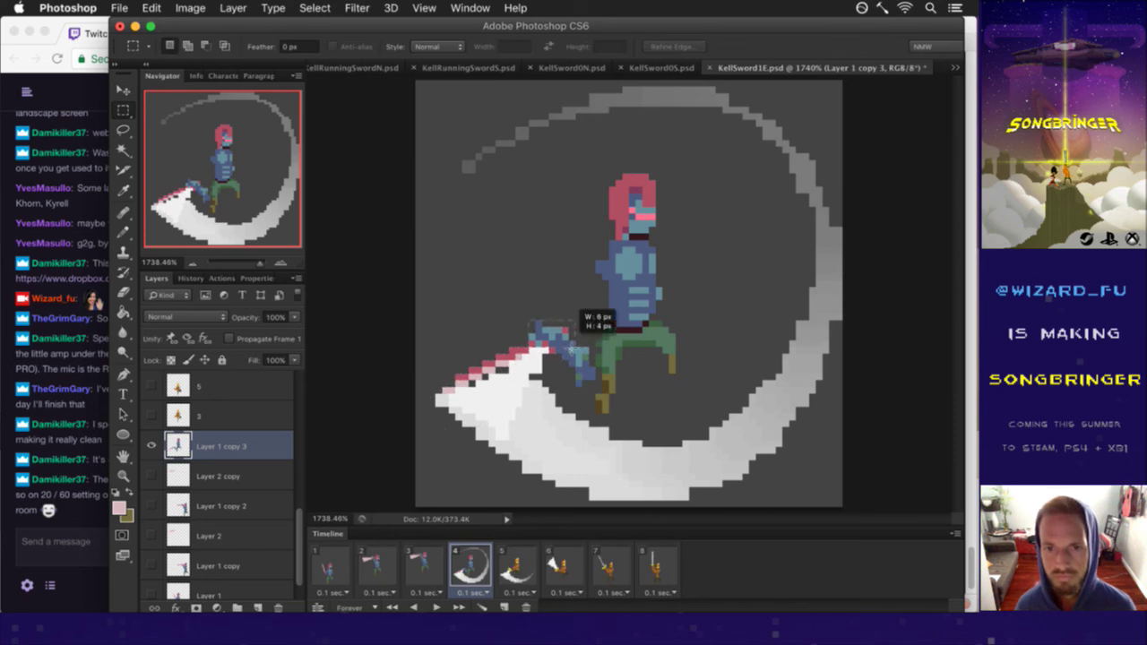
left_click_drag(574, 352, 596, 393)
key("v")
left_click_drag(607, 313, 500, 222)
left_click_drag(587, 273, 520, 261)
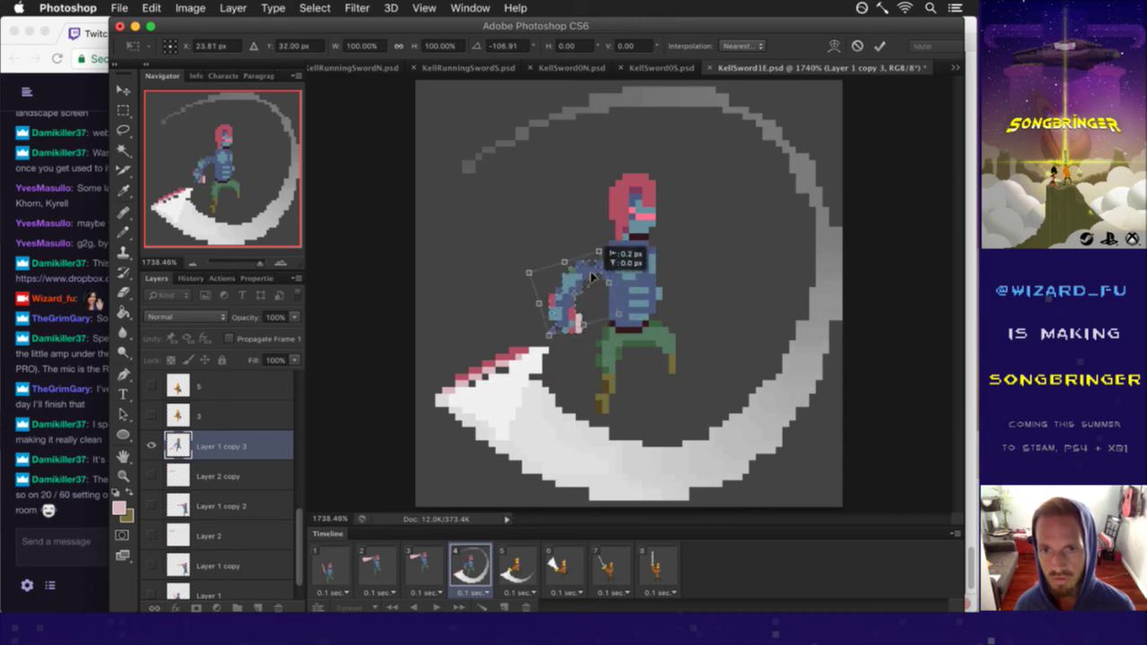
key("Right")
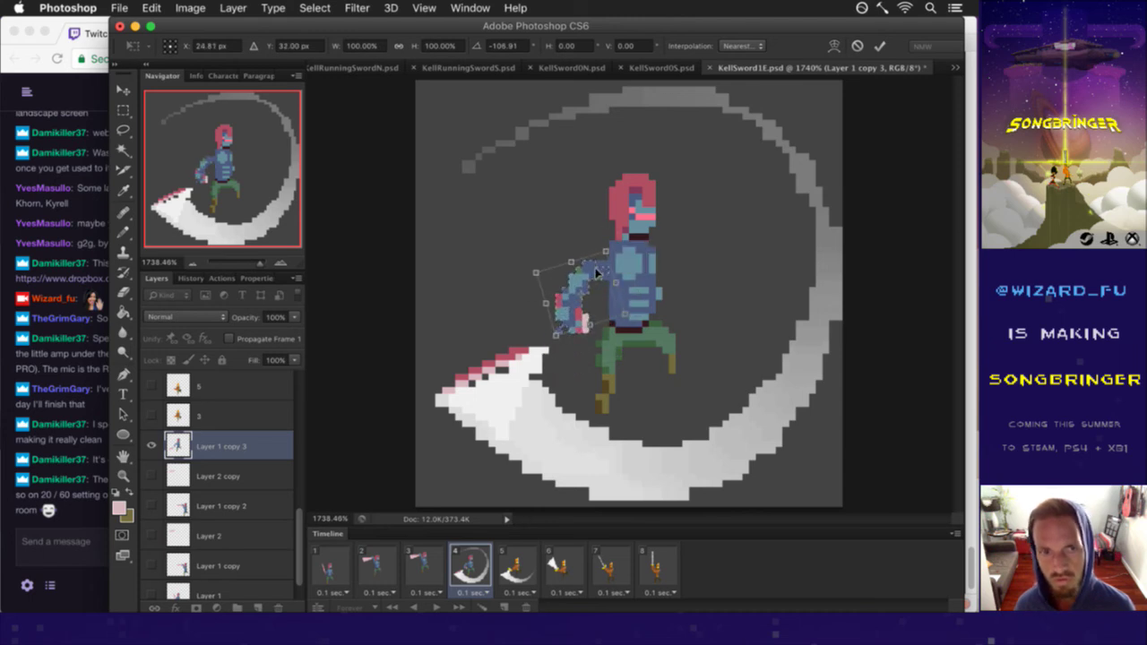
key("Right")
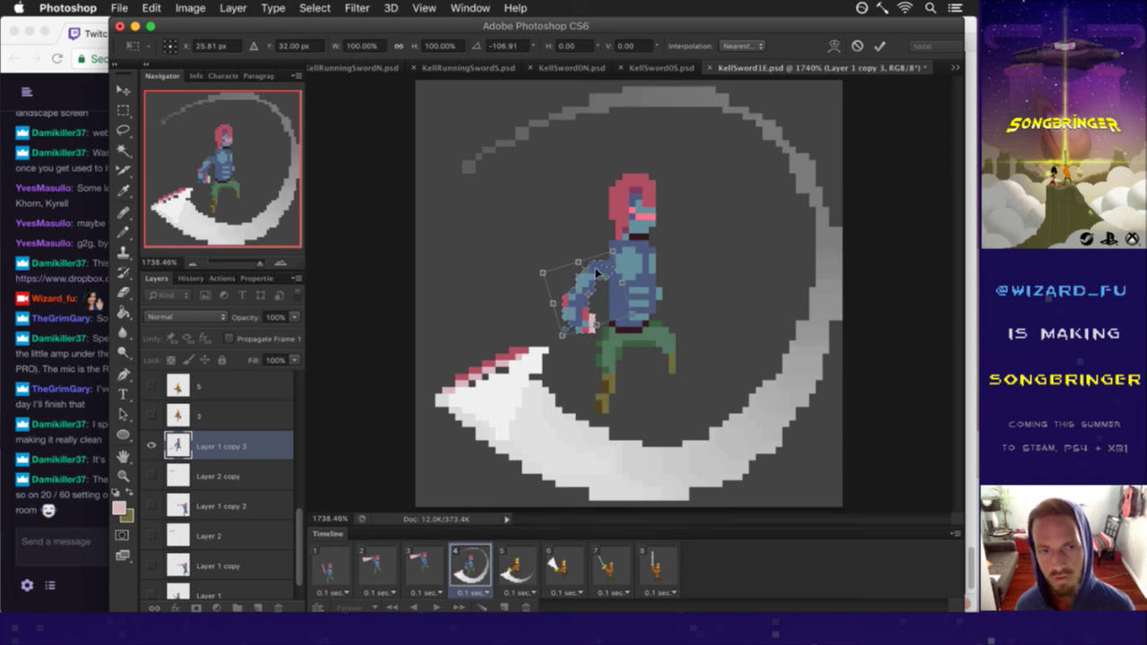
left_click(879, 46)
key("ctrl+d")
Step: Blend frame 4's repositioned arm into the shoulder on Layer 1 copy 3, pencilling pixels in blue shades sampled from the torso
key("b")
left_click(611, 262, "alt")
key("i")
key("b")
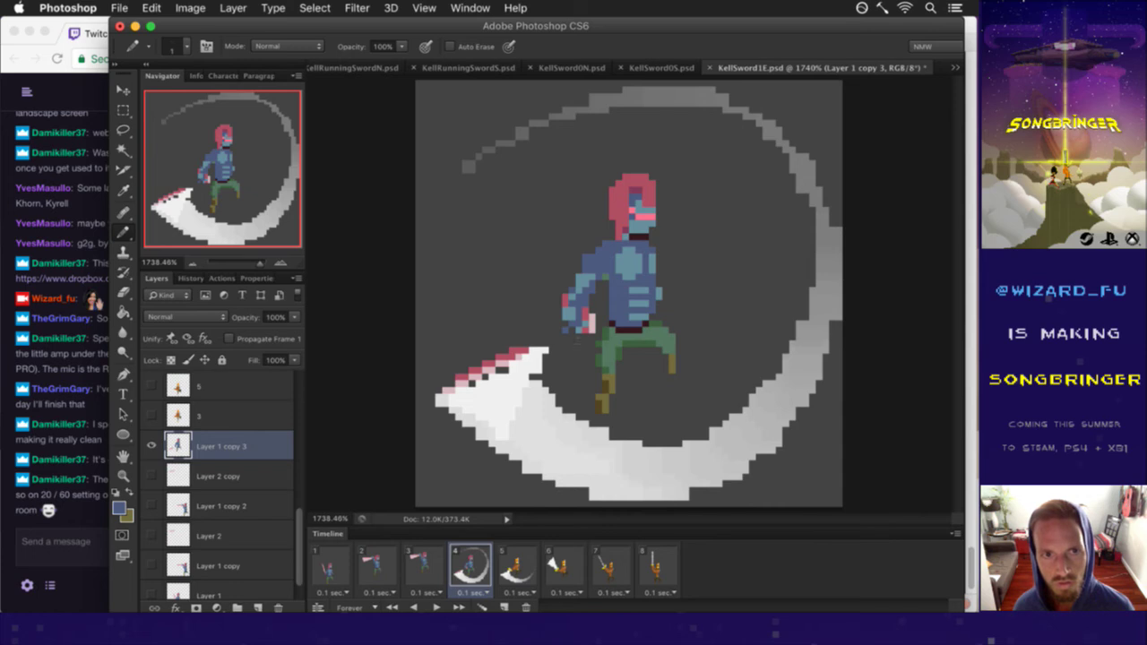
left_click(627, 269, "alt")
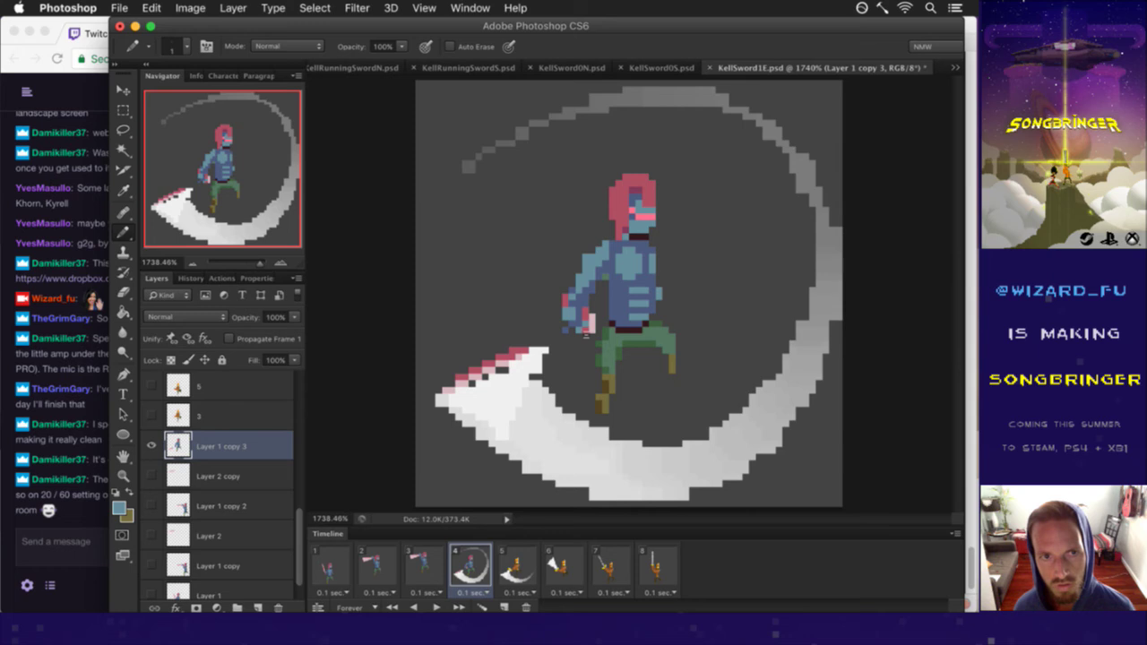
left_click(578, 285, "alt")
left_click(589, 269)
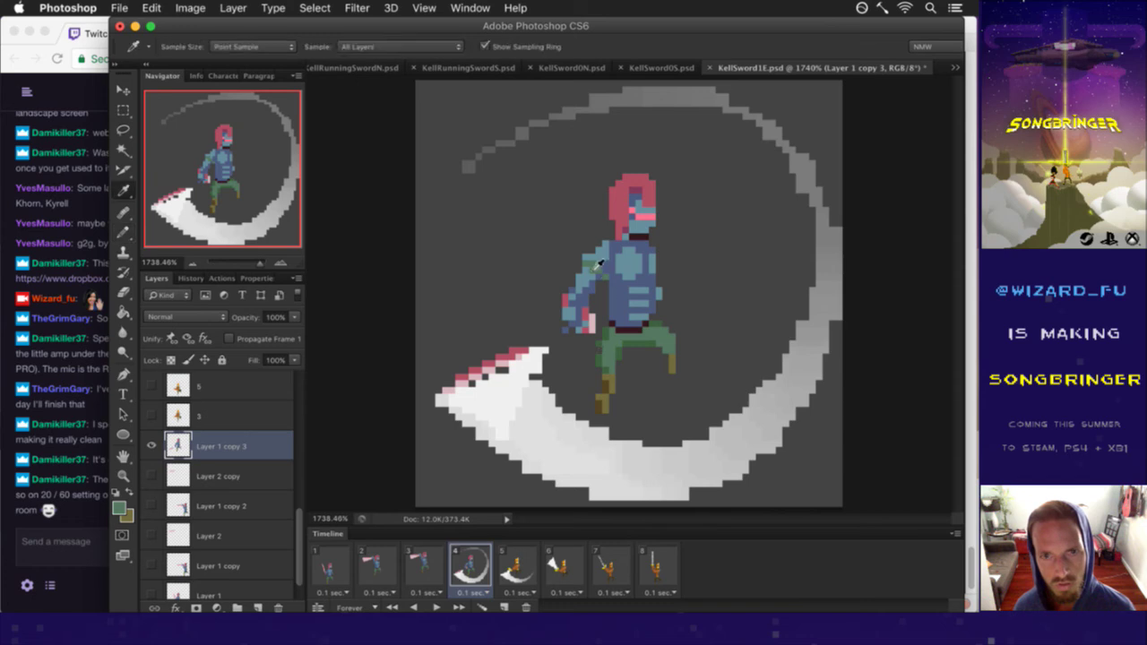
Step: Refine the upper arm and shoulder shading with light blue and dark blue sampled from the fighter, and save the file
key("e")
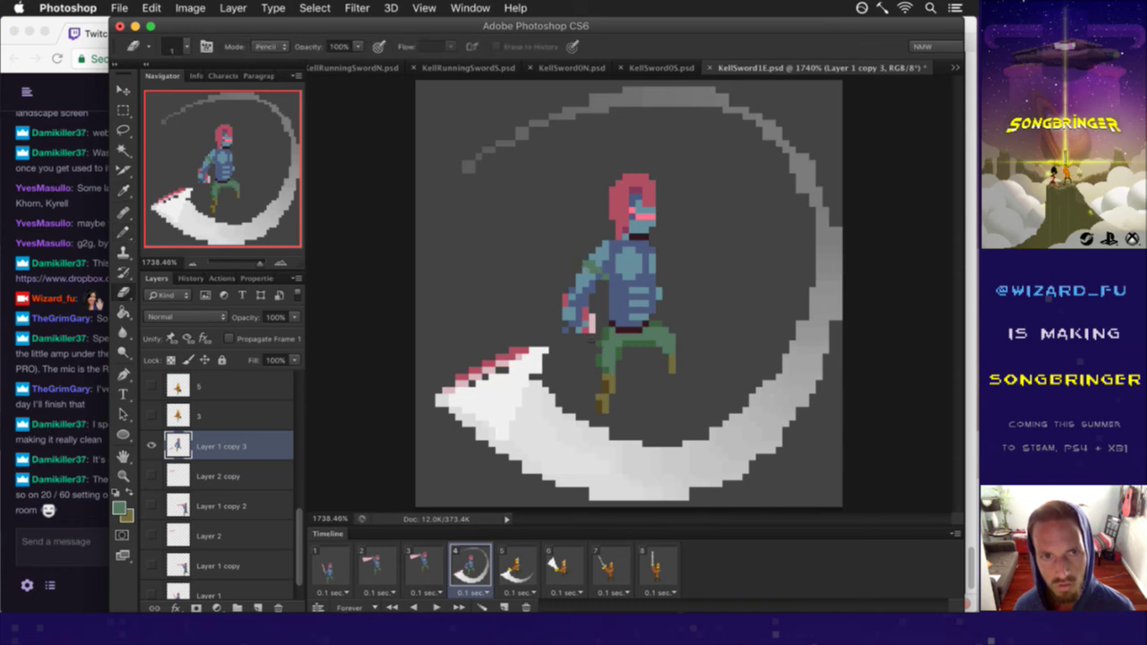
key("b")
left_click(595, 273, "alt")
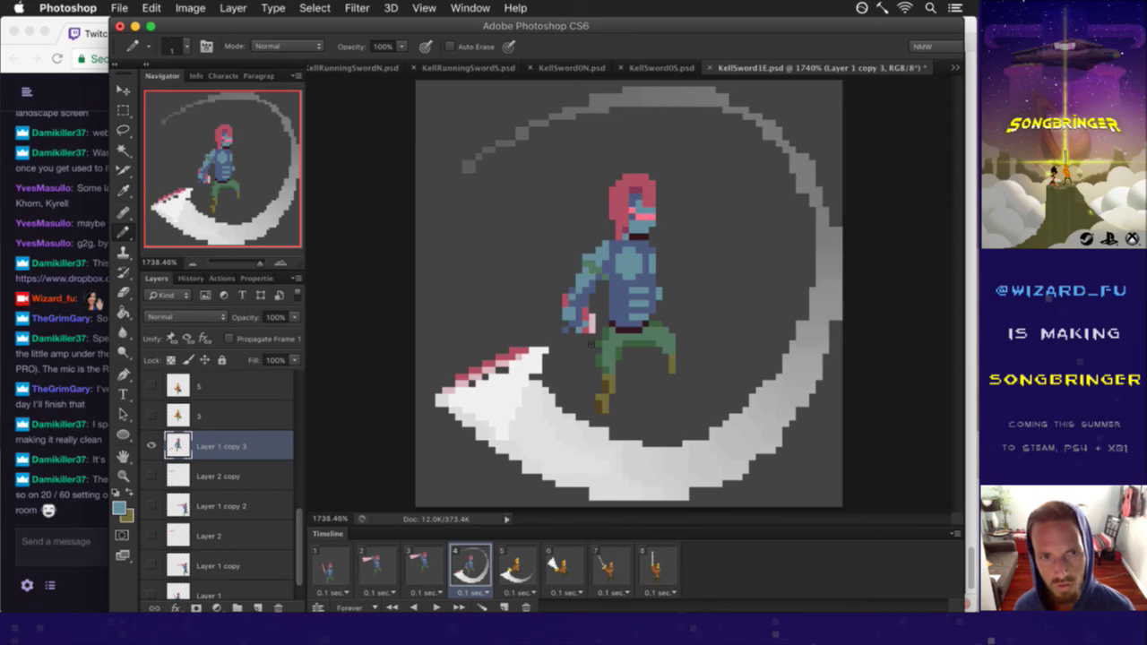
left_click(617, 278, "alt")
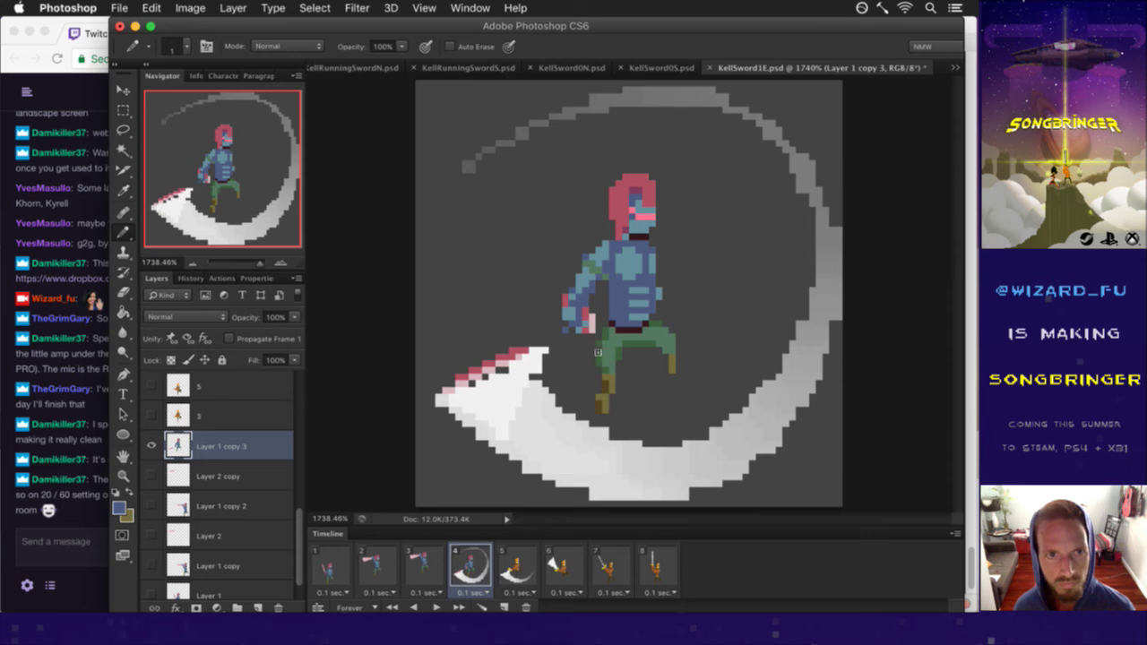
left_click(593, 268, "alt")
left_click(586, 258)
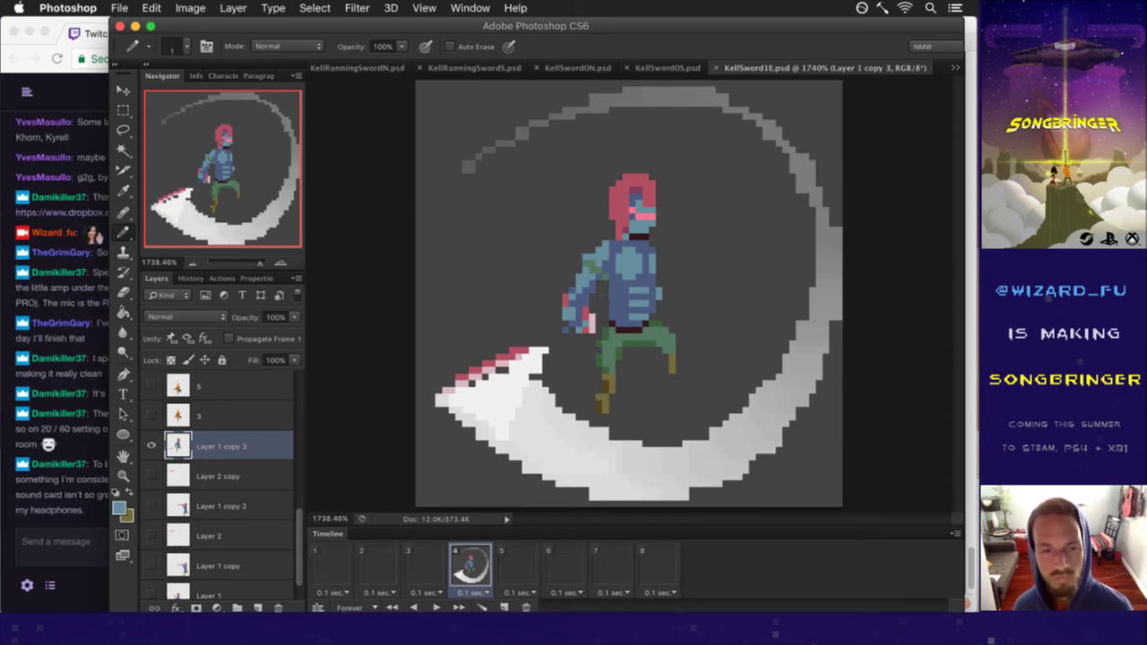
Step: Switch to Chrome, close the Dropbox picture and Imgur tabs, read the latest Twitch chat message, and return to Photoshop
key("super+Tab")
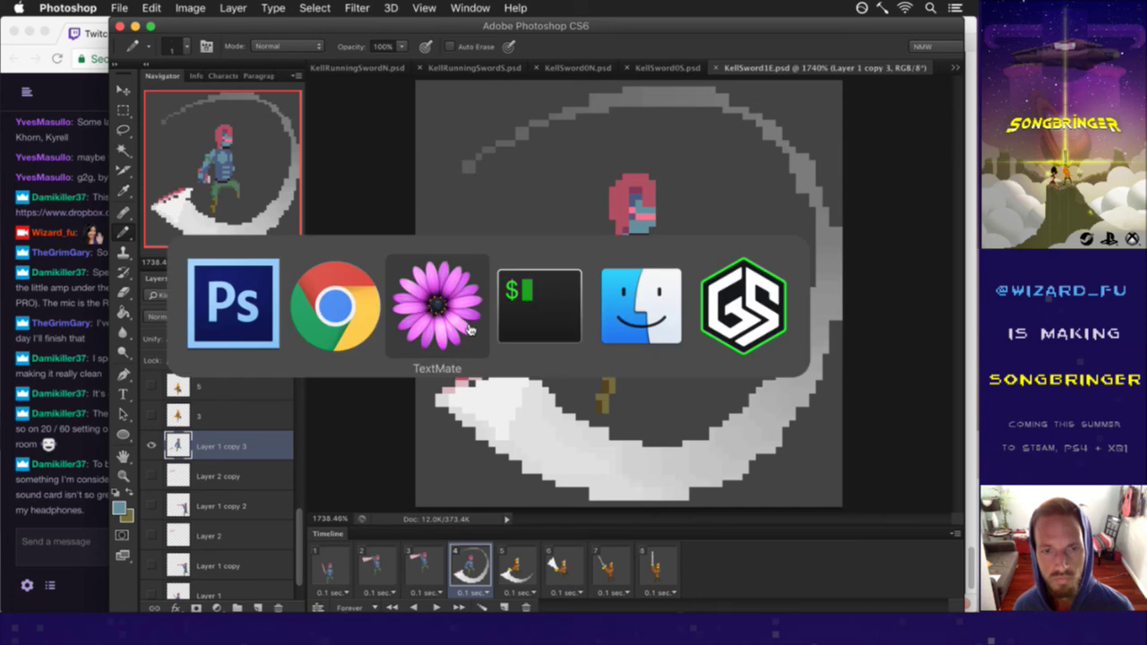
left_click(355, 321)
left_click(569, 63)
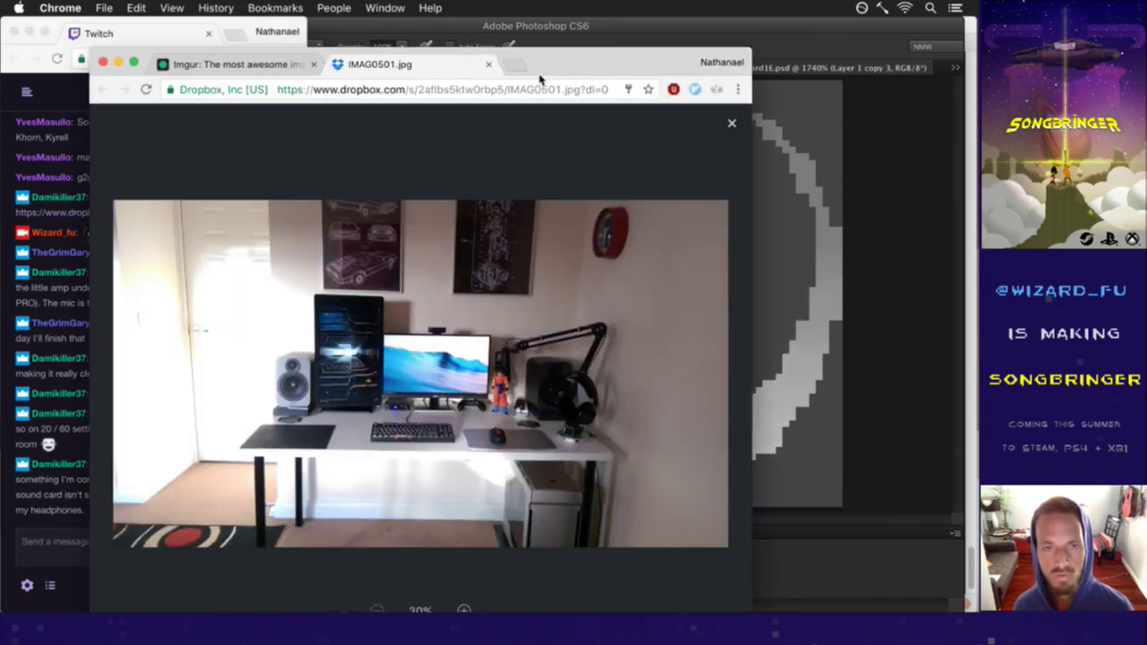
key("super+w")
key("super+w")
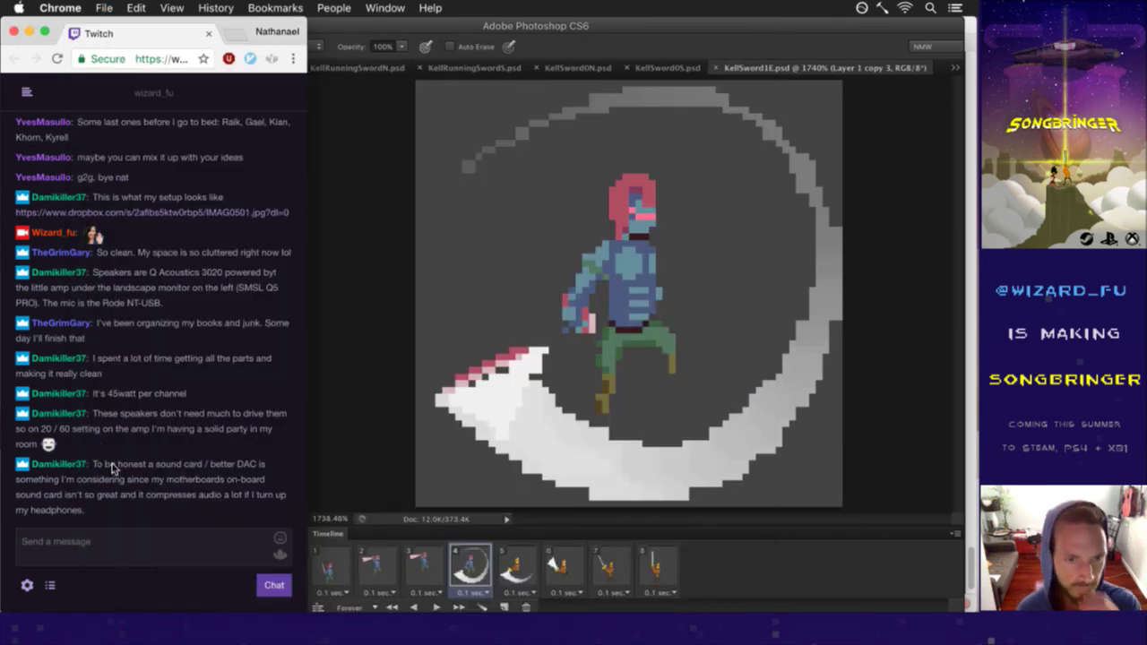
left_click_drag(114, 467, 147, 470)
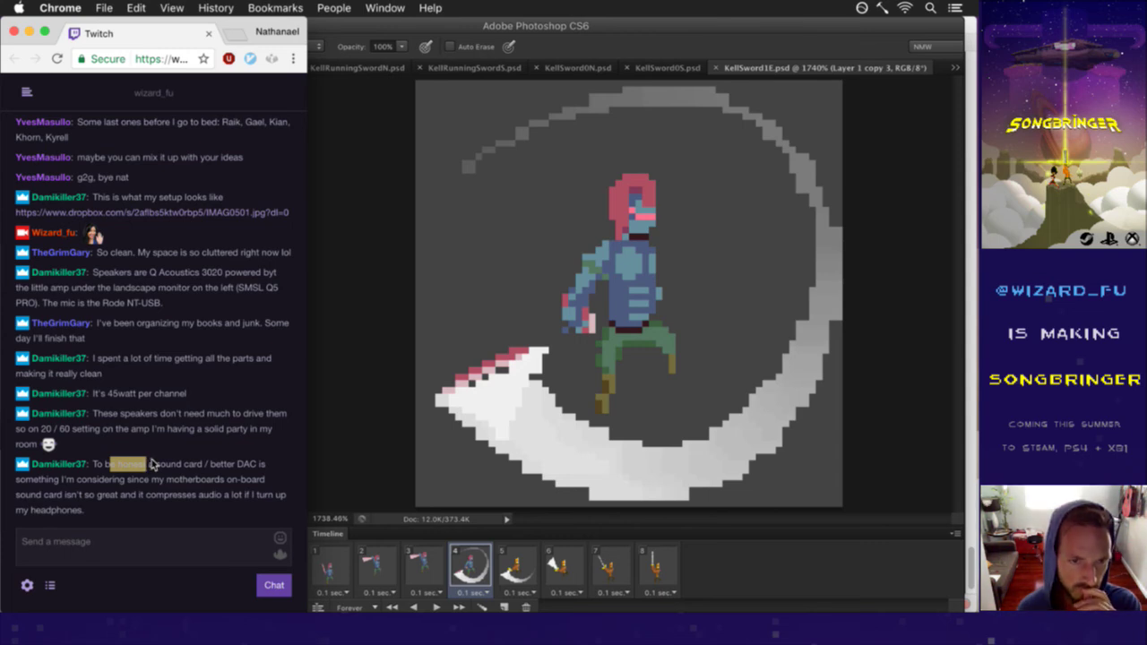
left_click(163, 478)
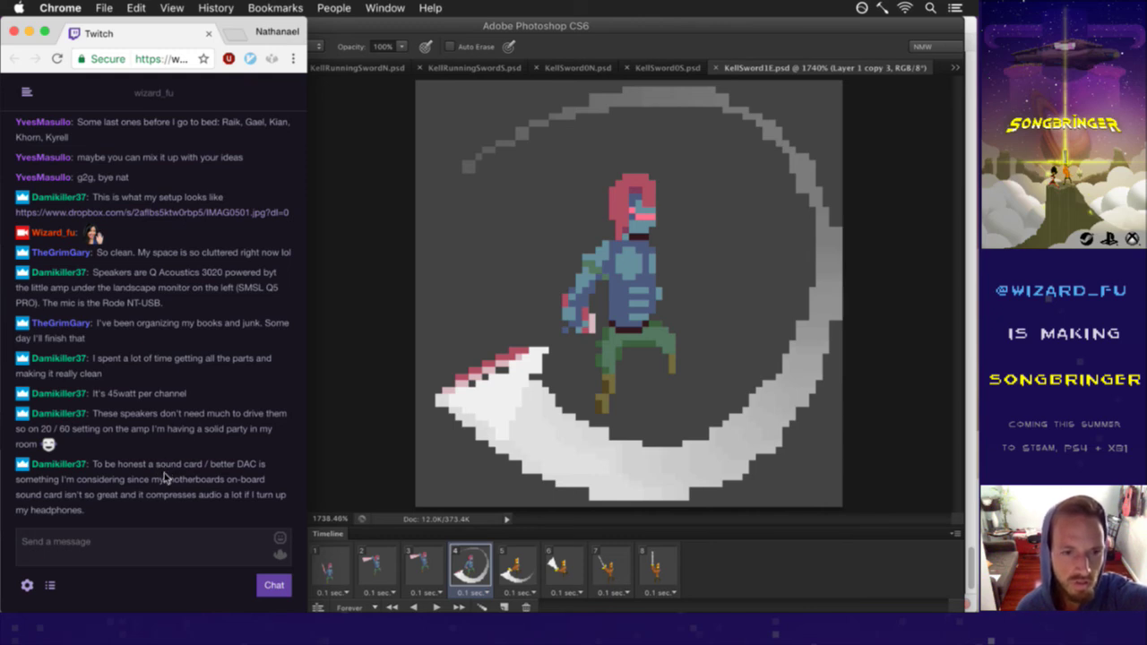
left_click(355, 477)
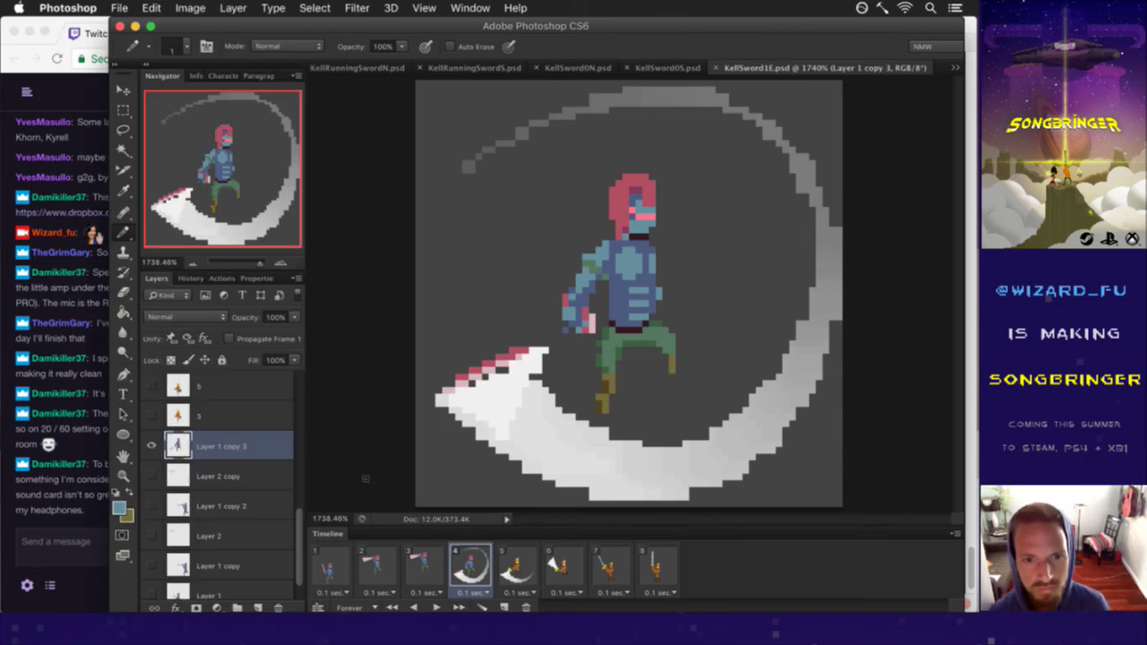
Step: Check frame 3's pose for reference, and repaint frame 4's chest and shoulder in sampled light and dark blue
left_click(429, 570)
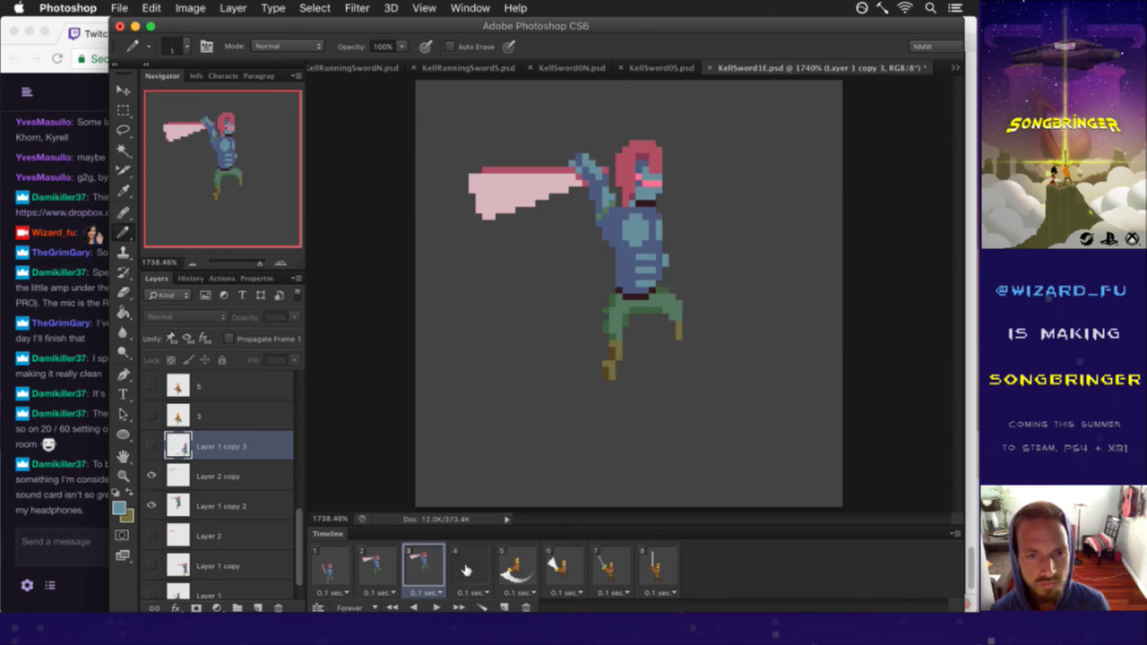
left_click(470, 568)
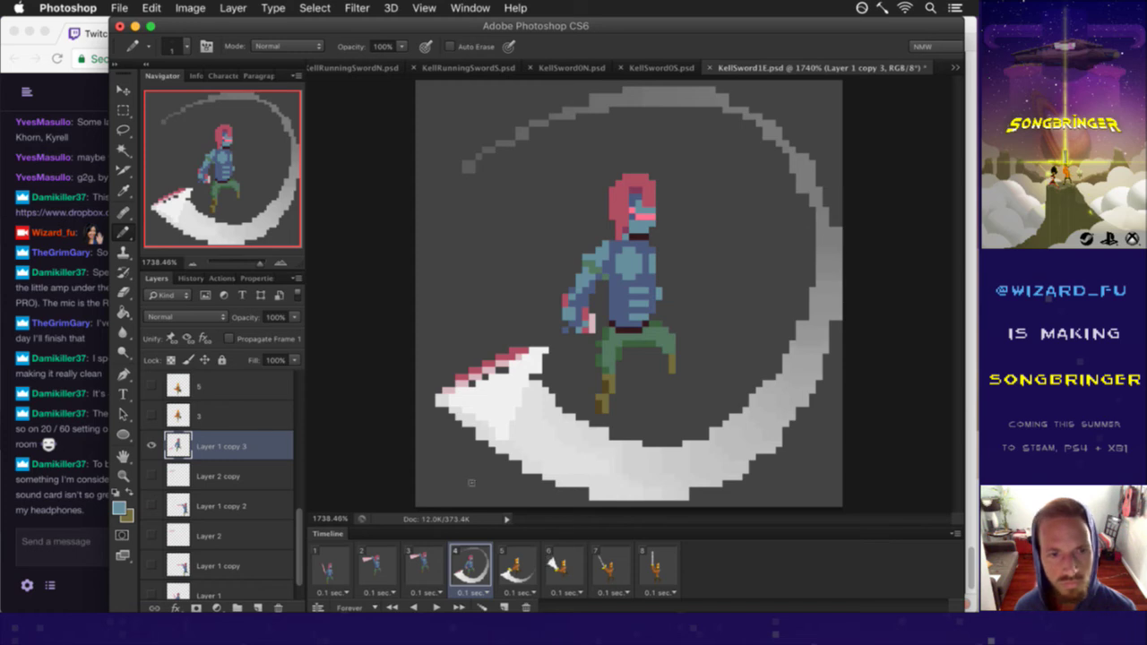
key("i")
key("b")
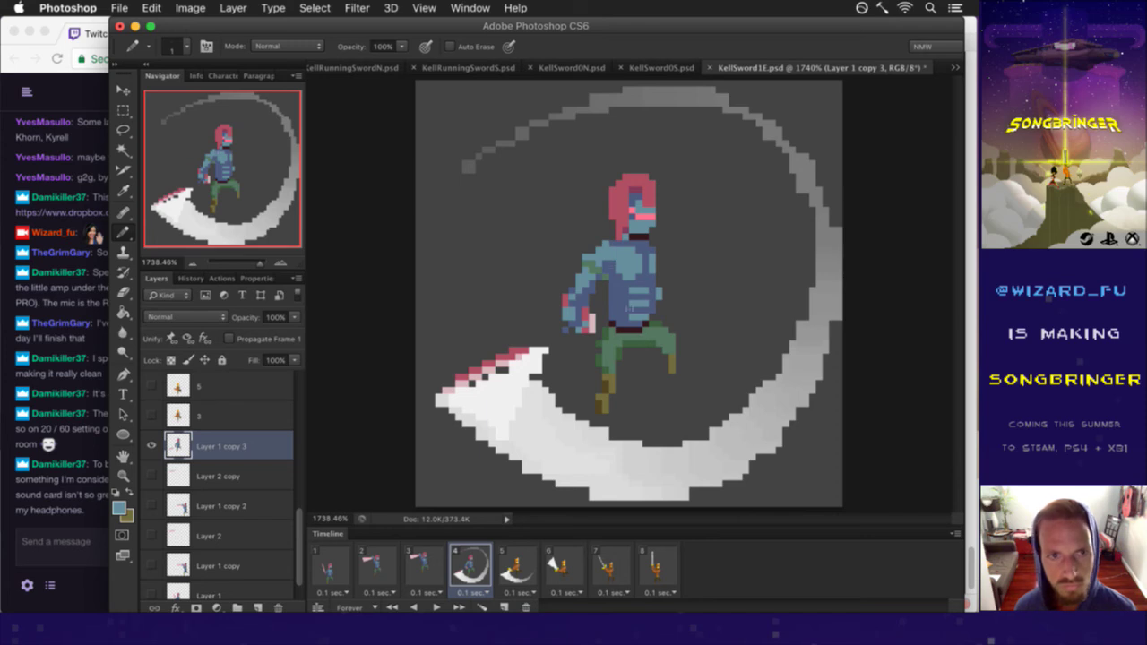
left_click(628, 256, "alt")
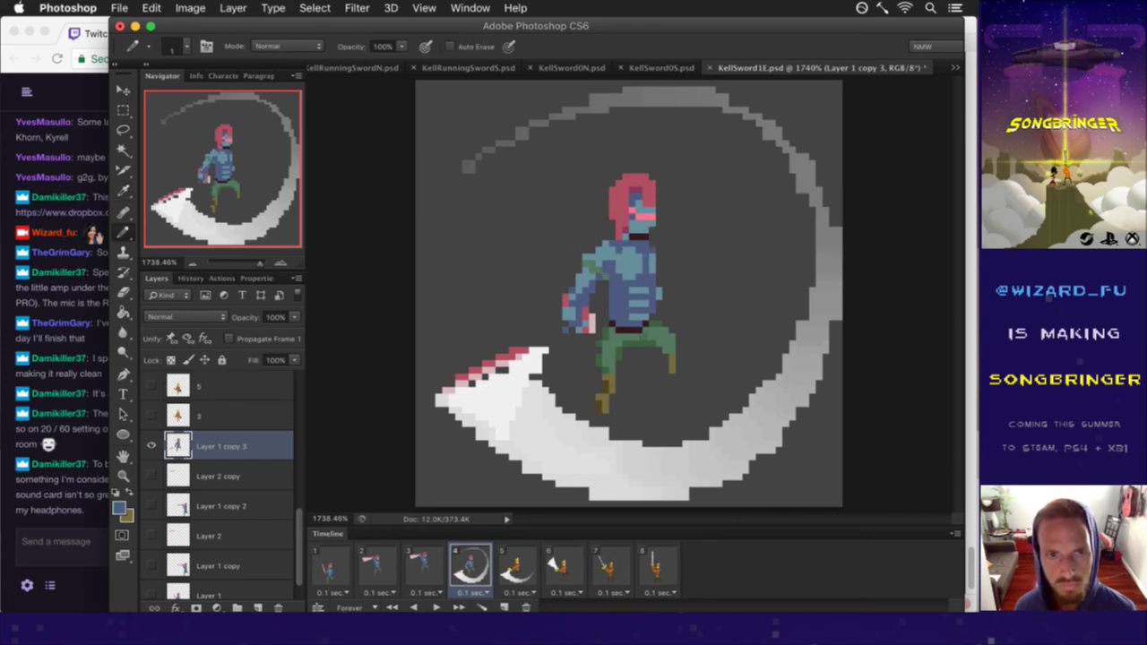
left_click(615, 274, "alt")
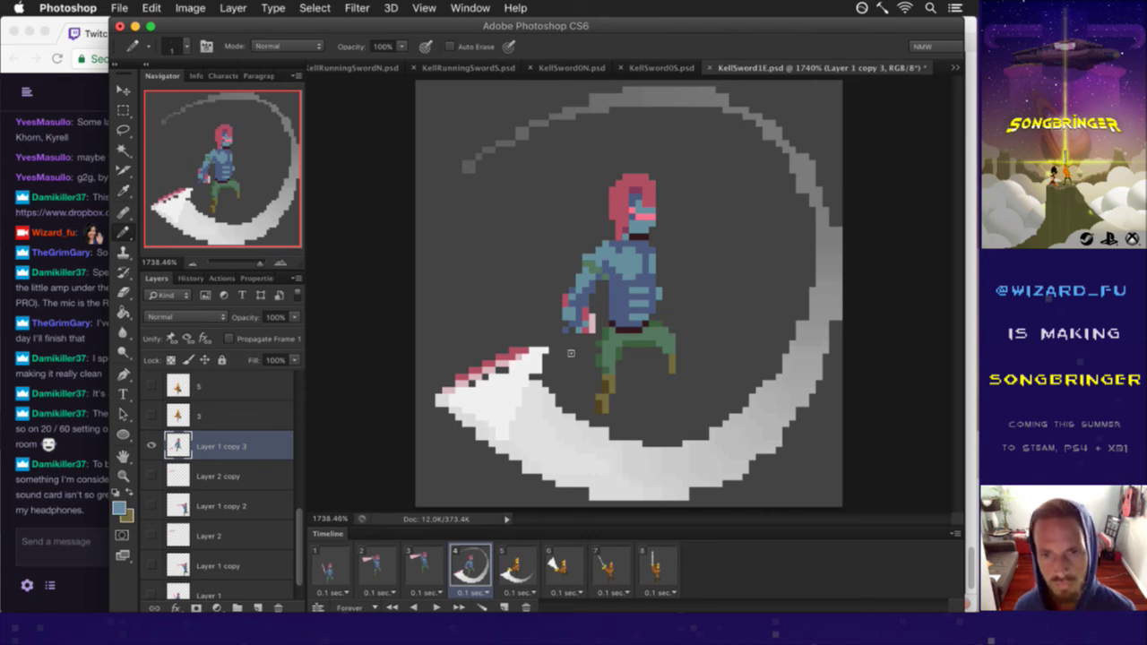
Step: Erase the leftover red and pink sword pixels around the hand and touch up the hand in sampled light blue
key("alt")
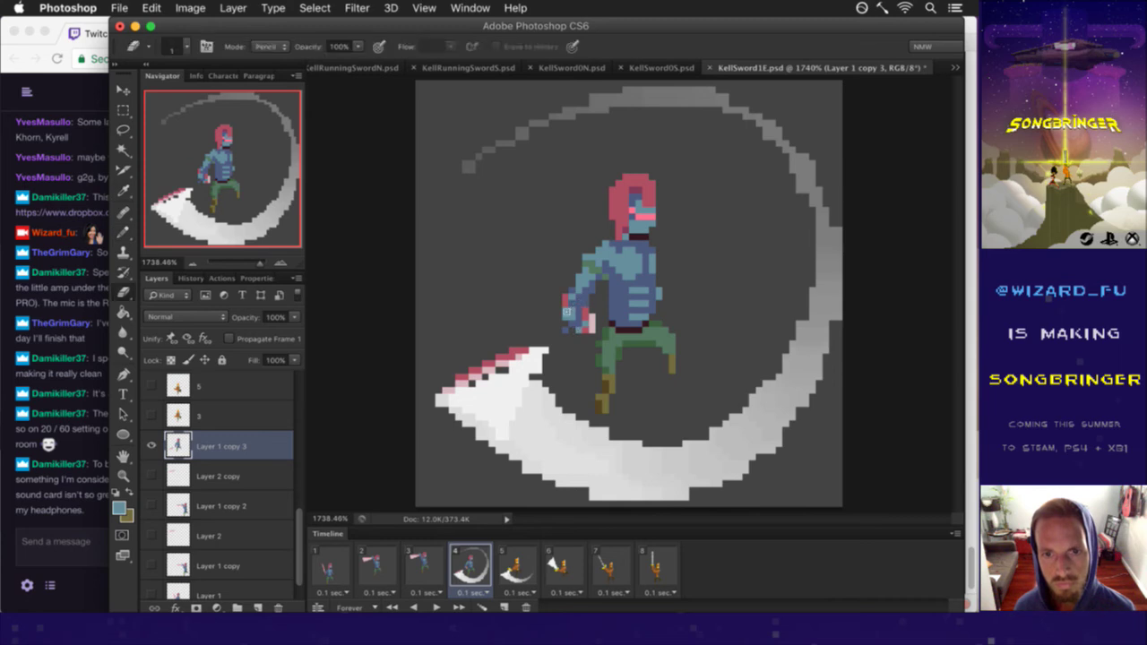
left_click(589, 320)
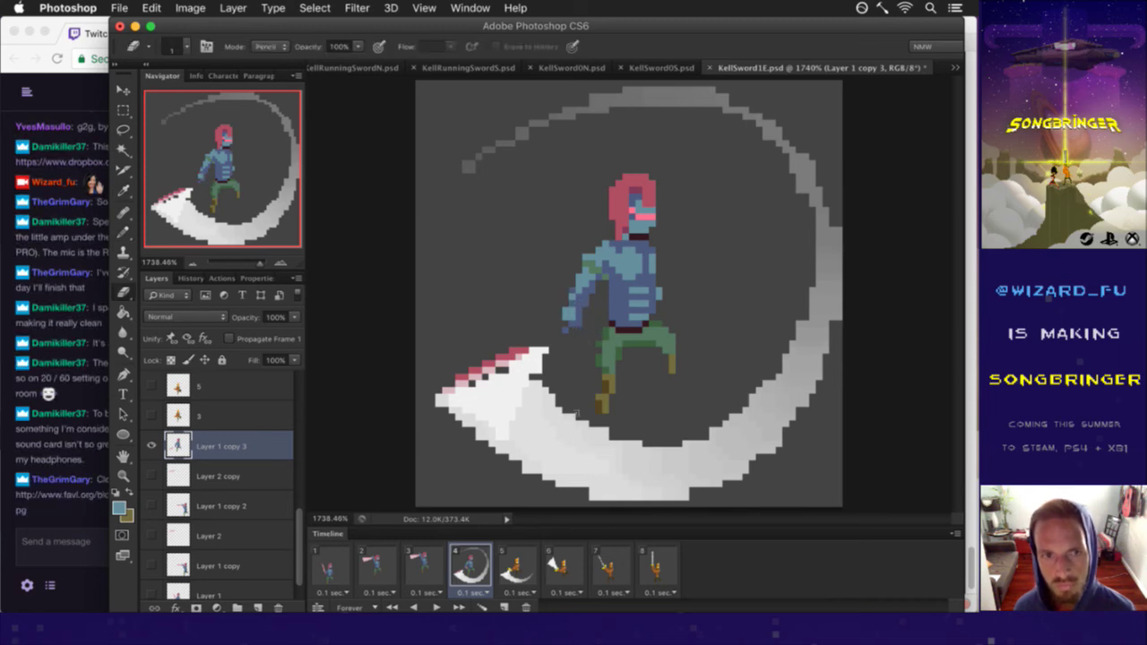
key("alt")
left_click(568, 315, "alt")
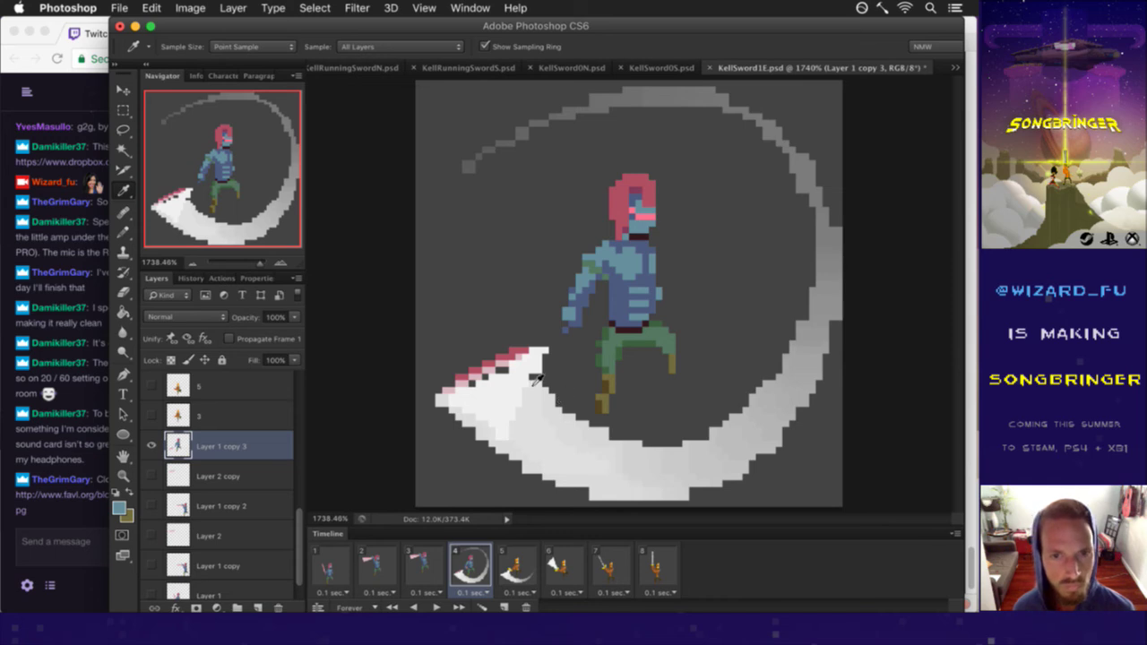
Step: In Chrome, view the workspace picture linked in the chat in a new widened window, close it, and return to Photoshop
left_click(80, 532)
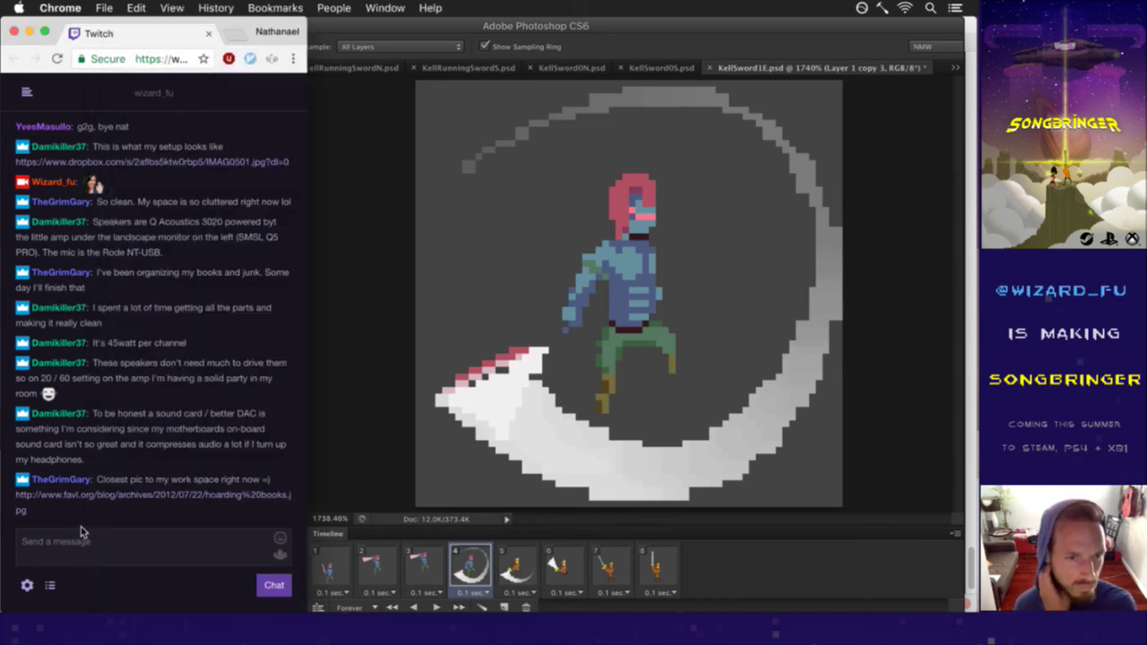
right_click(134, 498)
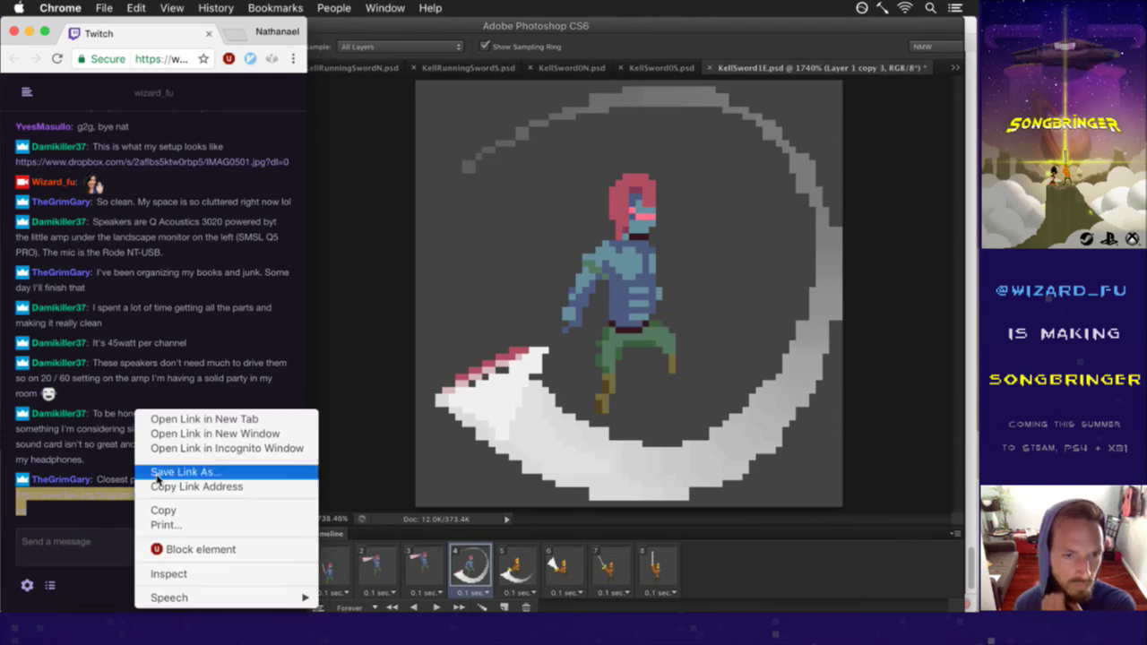
left_click(201, 434)
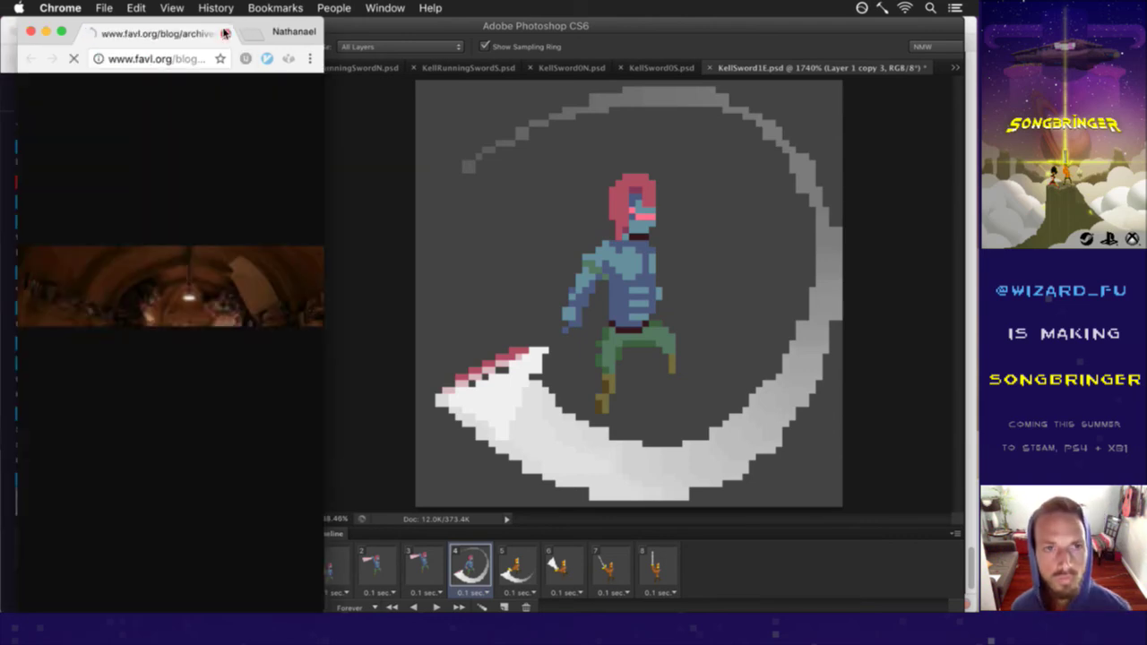
left_click_drag(325, 82, 630, 92)
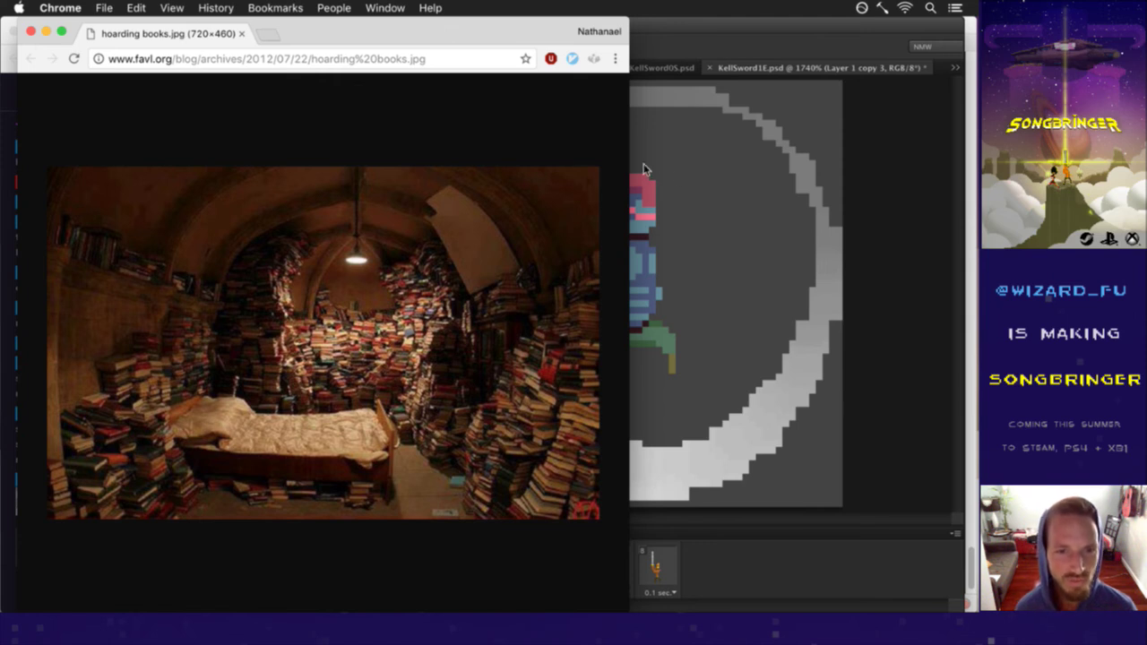
left_click_drag(398, 34, 570, 34)
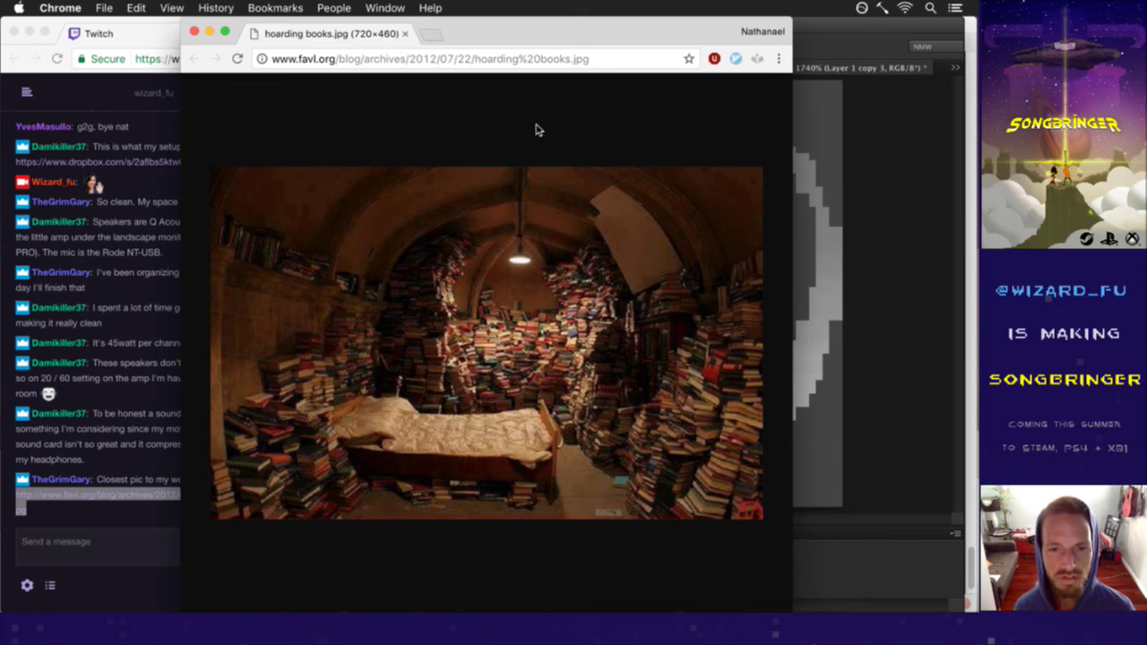
key("super+w")
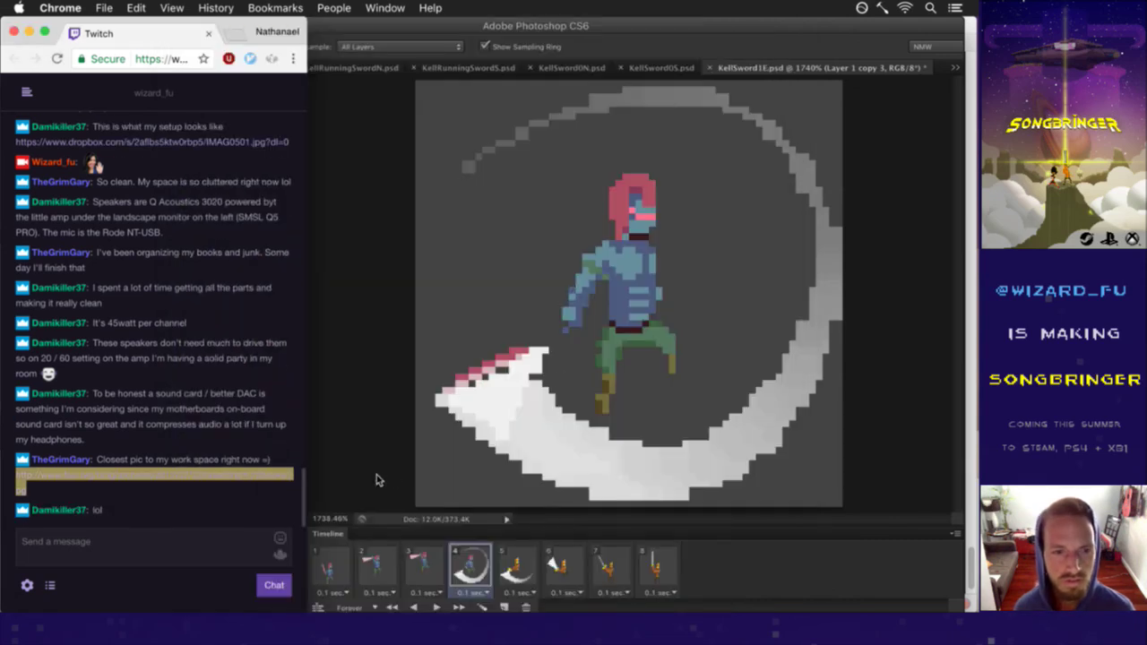
left_click(381, 484)
Step: Select the fighter's arm on Layer 1 copy 3, nudge it one pixel down, deselect it, and save the file
key("super+s")
key("m")
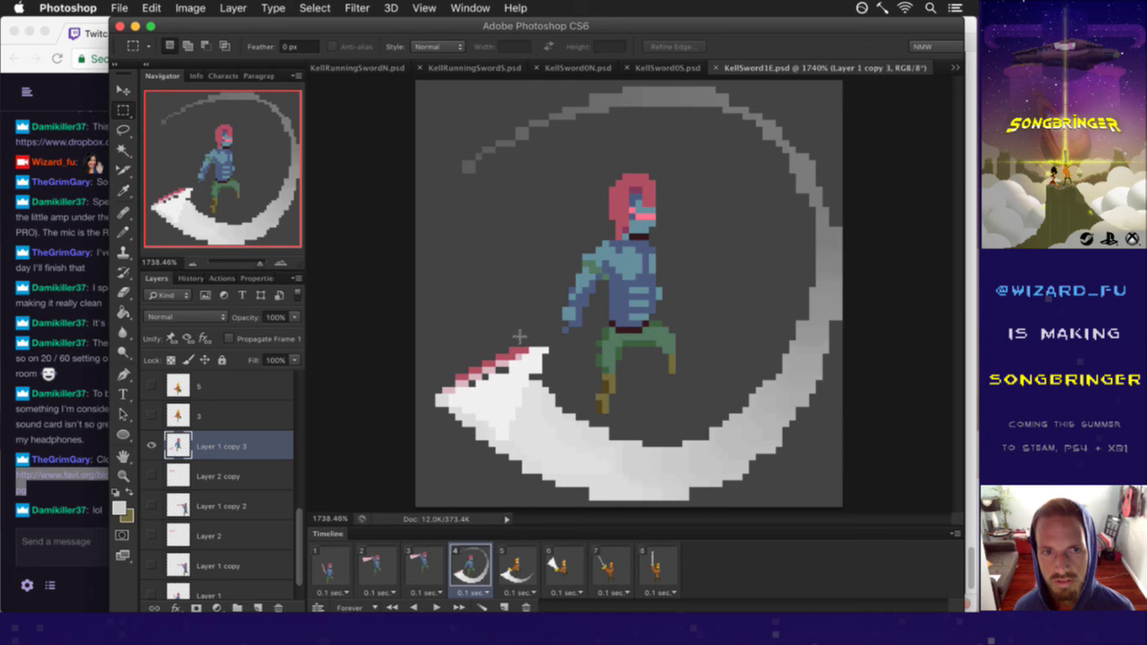
left_click_drag(557, 235, 609, 339)
key("v")
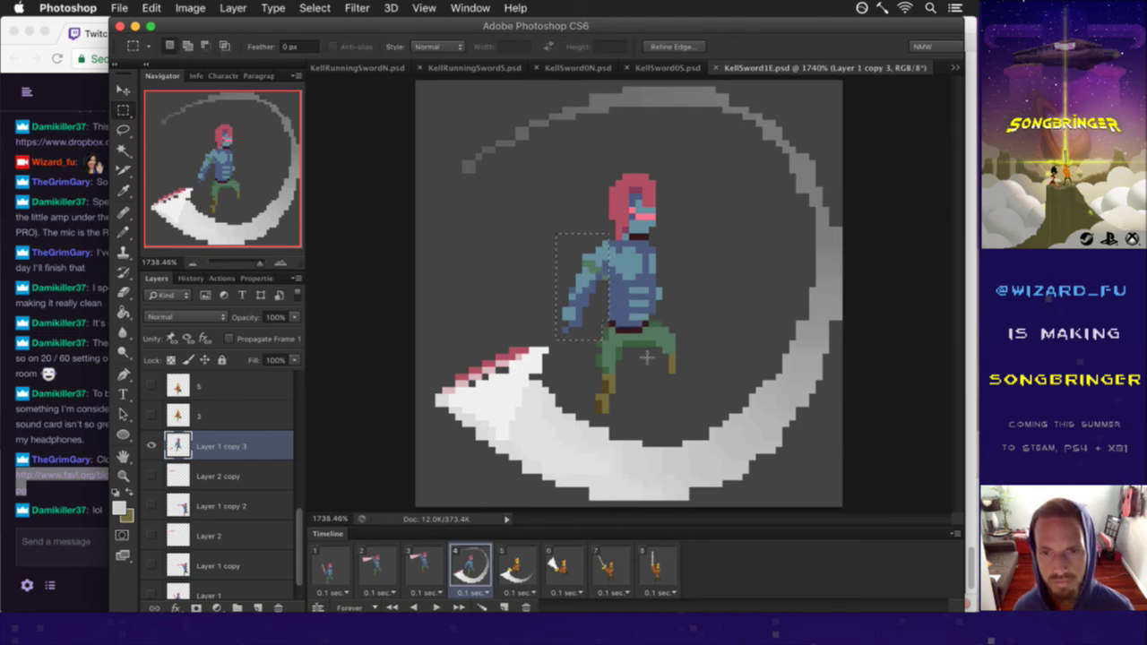
left_click_drag(651, 352, 646, 344)
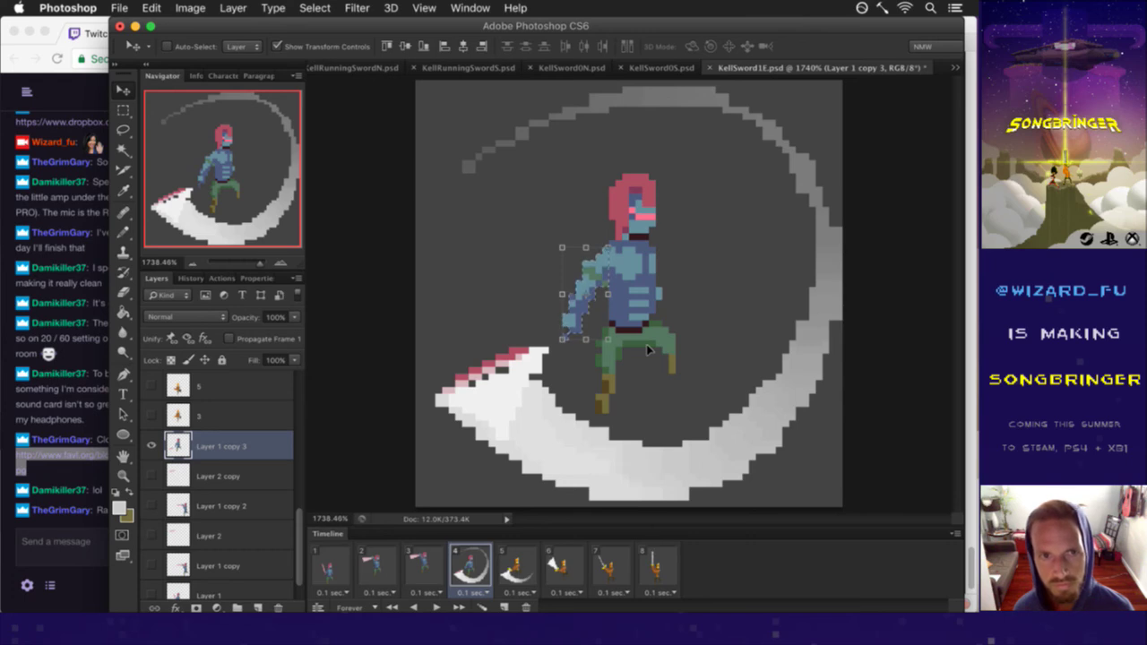
key("Left")
key("Down")
key("Left")
key("Right")
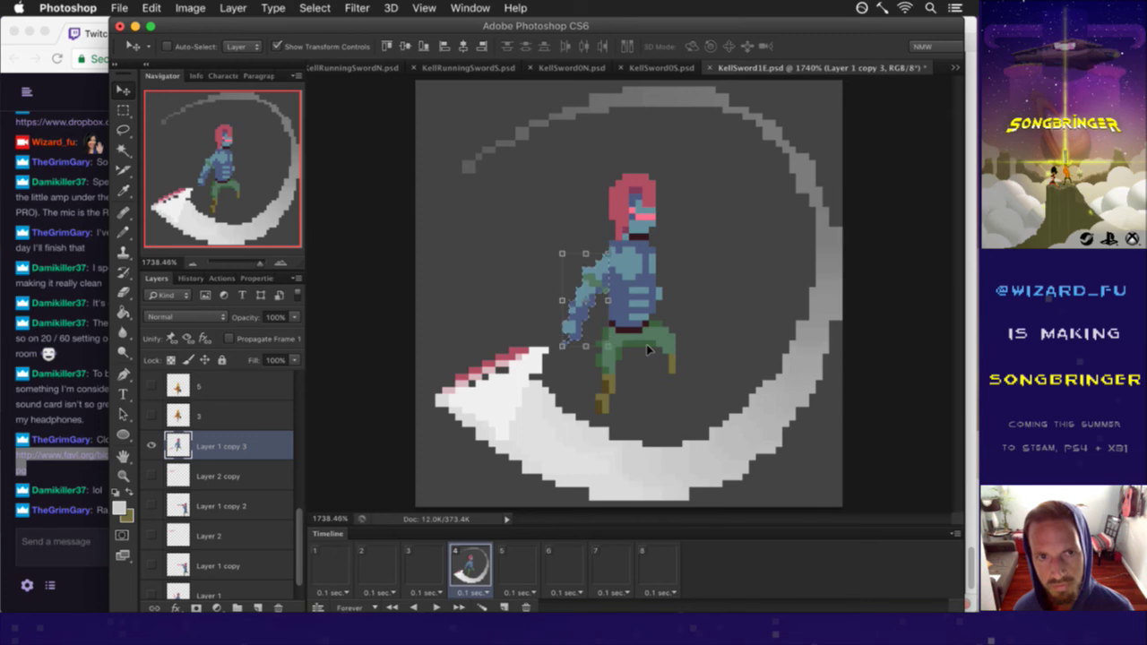
key("m")
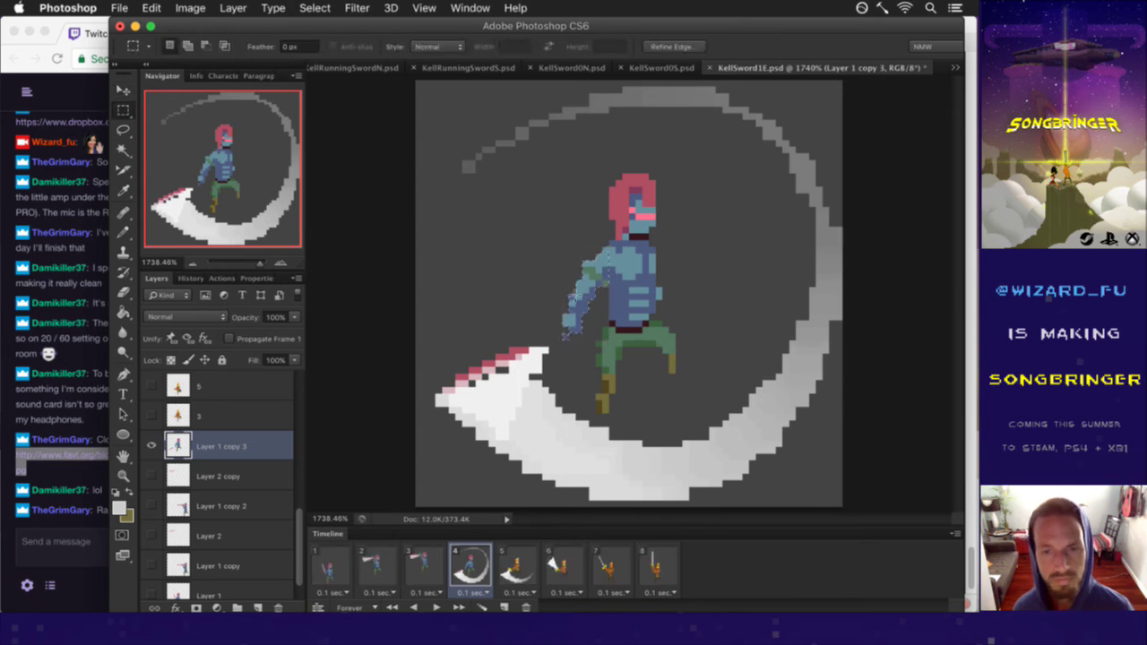
key("ctrl+d")
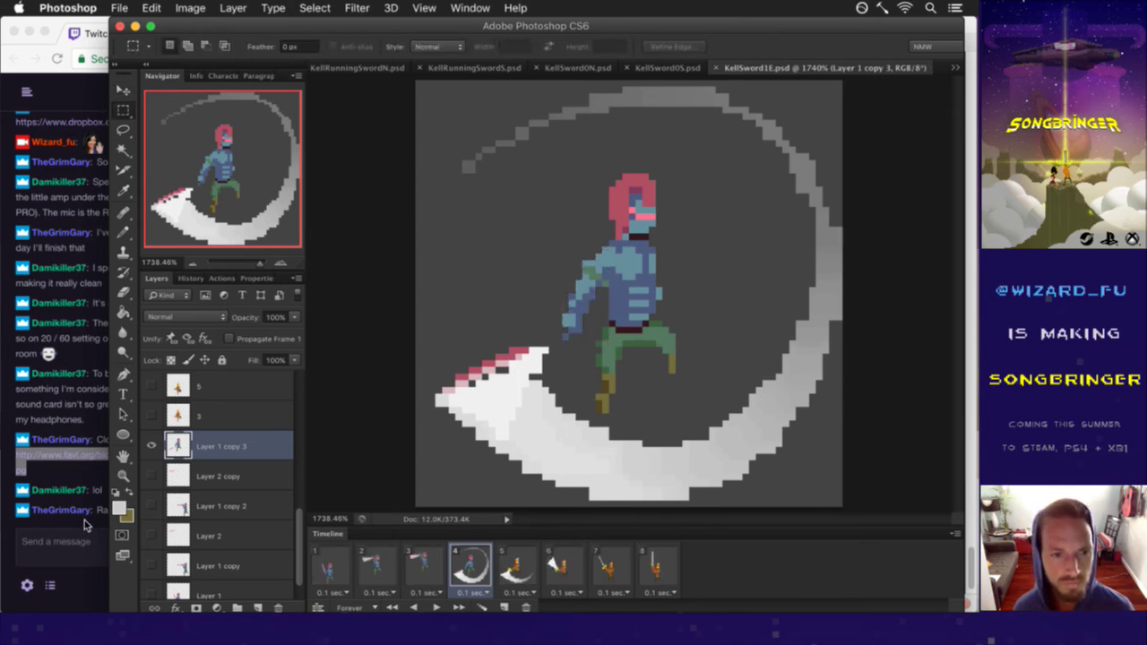
left_click(85, 524)
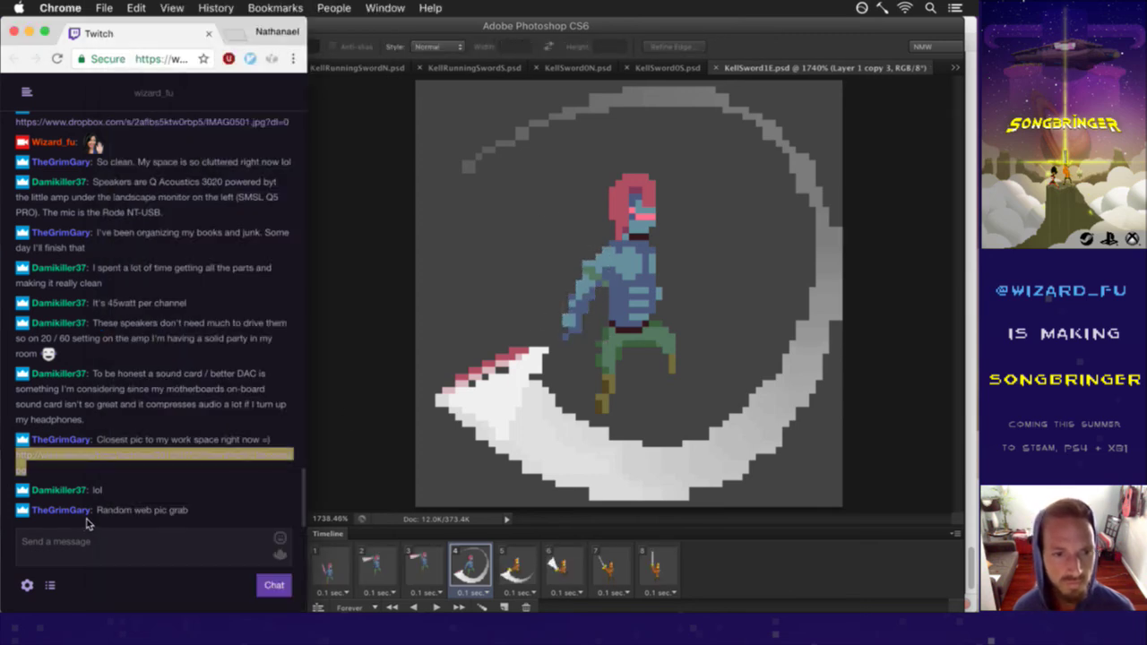
left_click(356, 471)
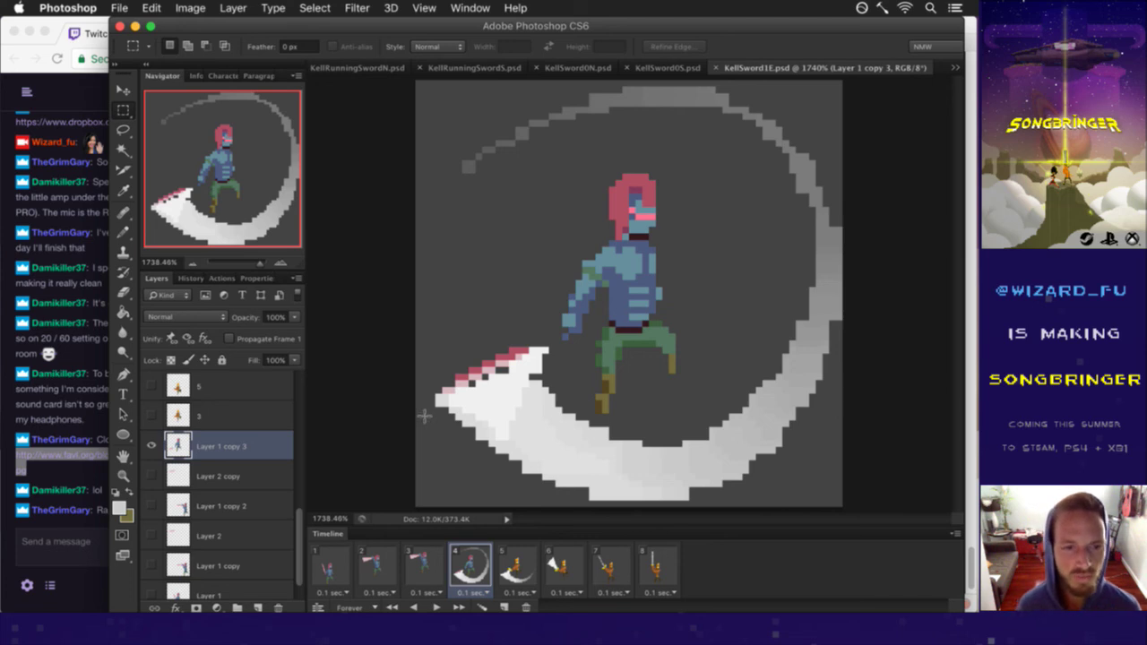
Step: Sample the sword's pale pink and fill the white slash tip on the lower visible layer 3 with it
key("i")
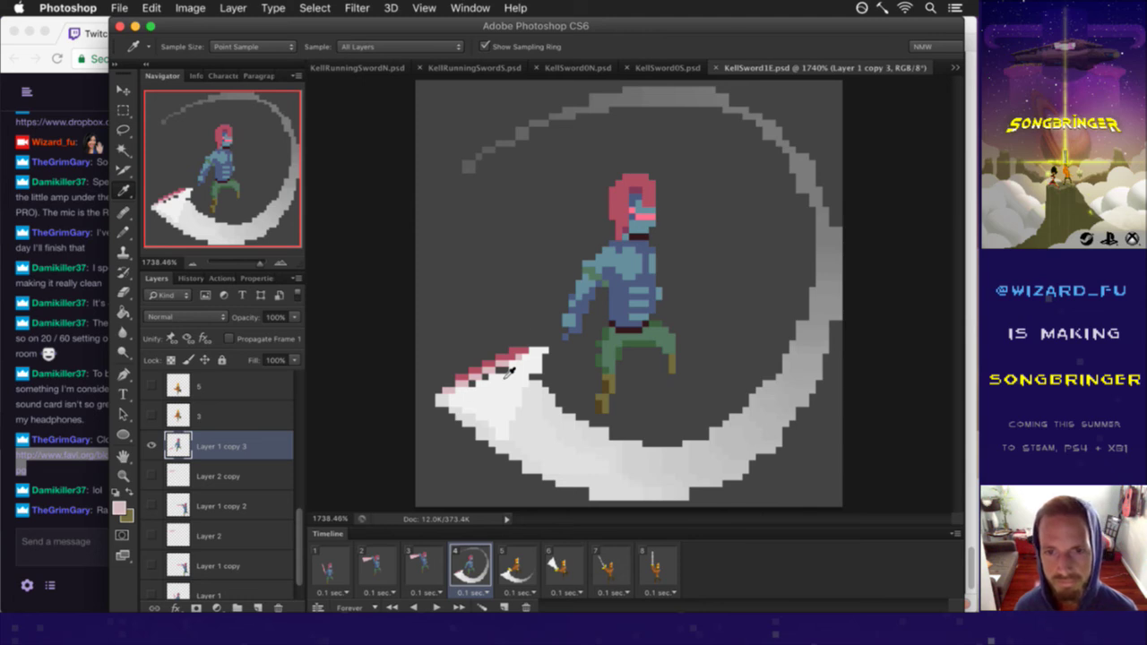
left_click_drag(300, 529, 300, 471)
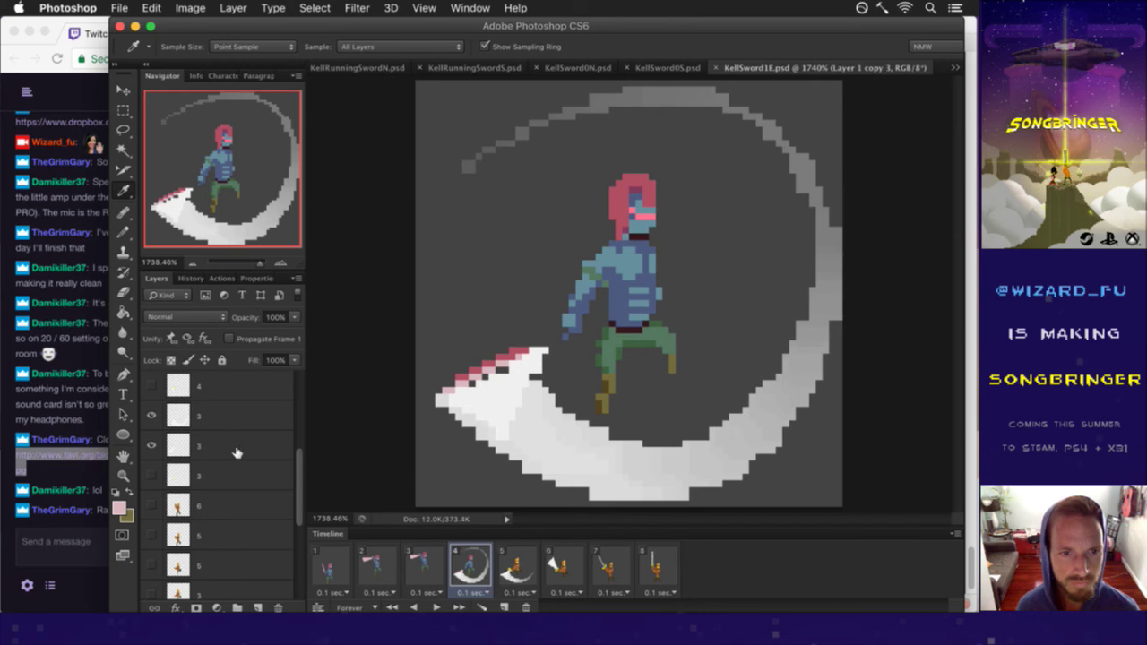
left_click(199, 415)
left_click(182, 448)
key("g")
left_click(501, 402)
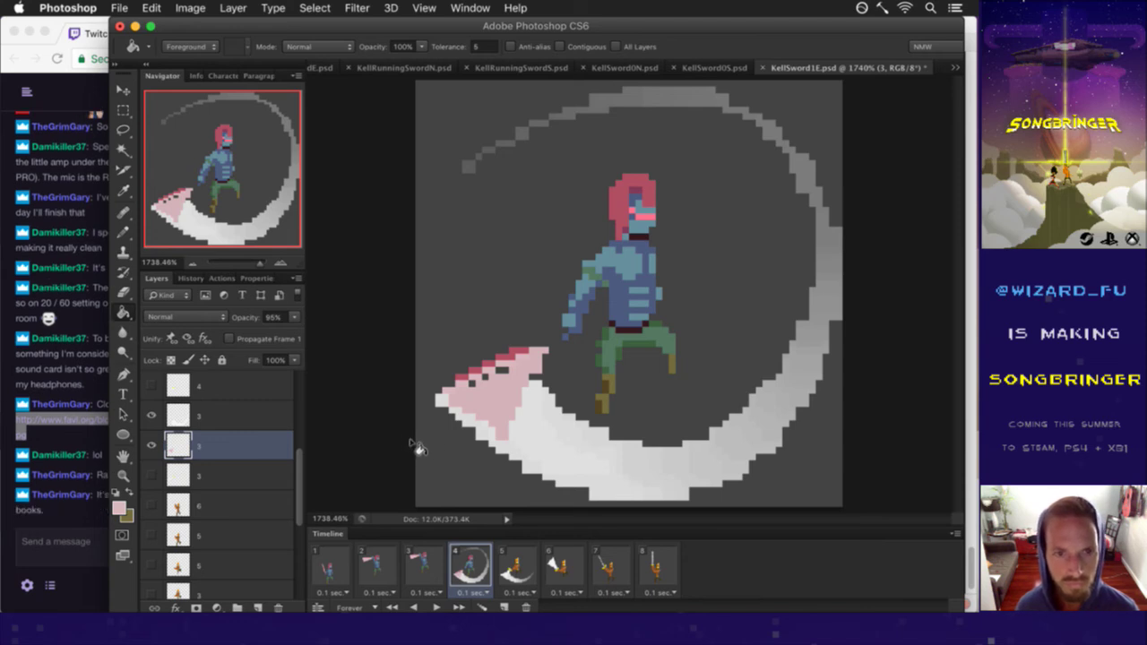
Step: Add a Hue/Saturation adjustment layer above the large white slash layer
left_click(235, 413)
left_click(217, 606)
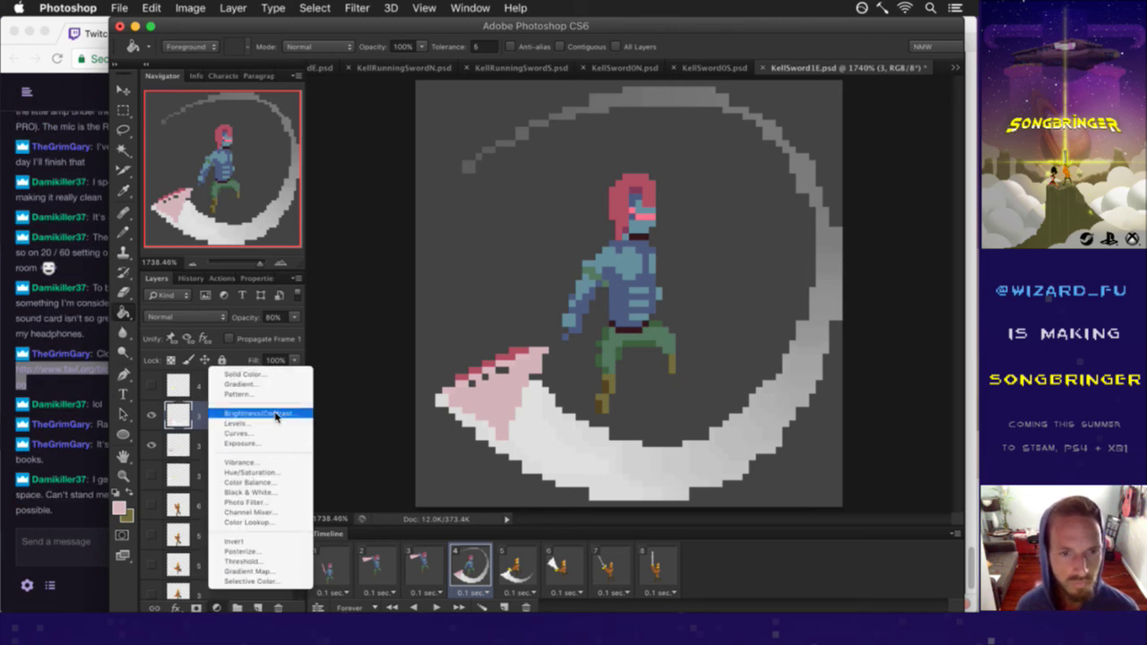
left_click(264, 473)
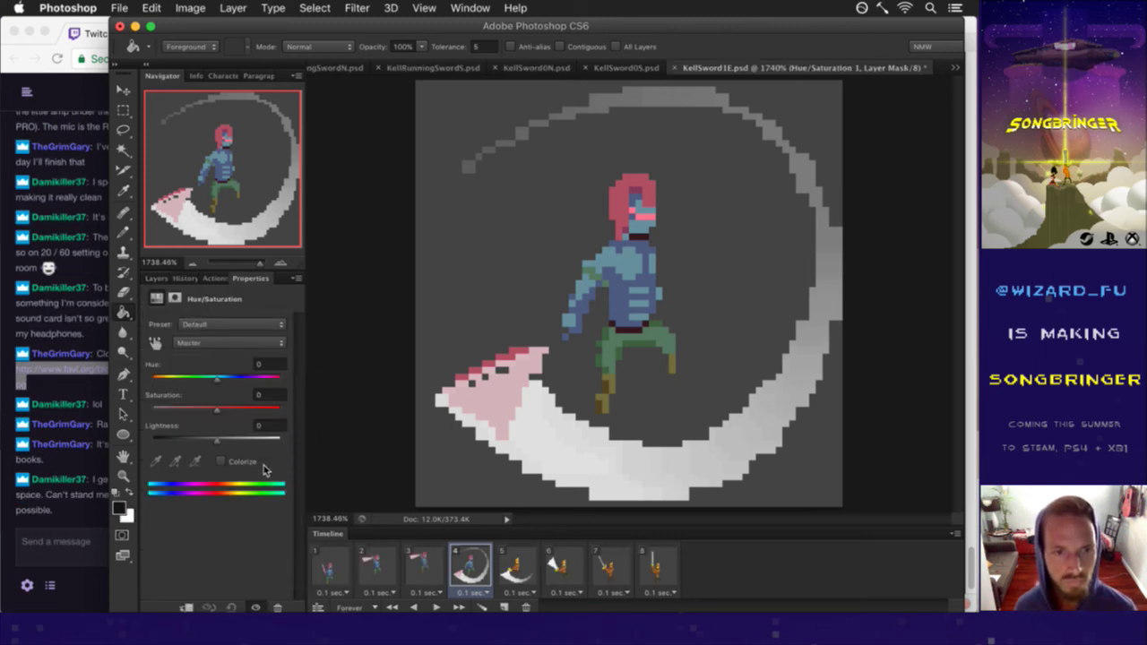
left_click(157, 279)
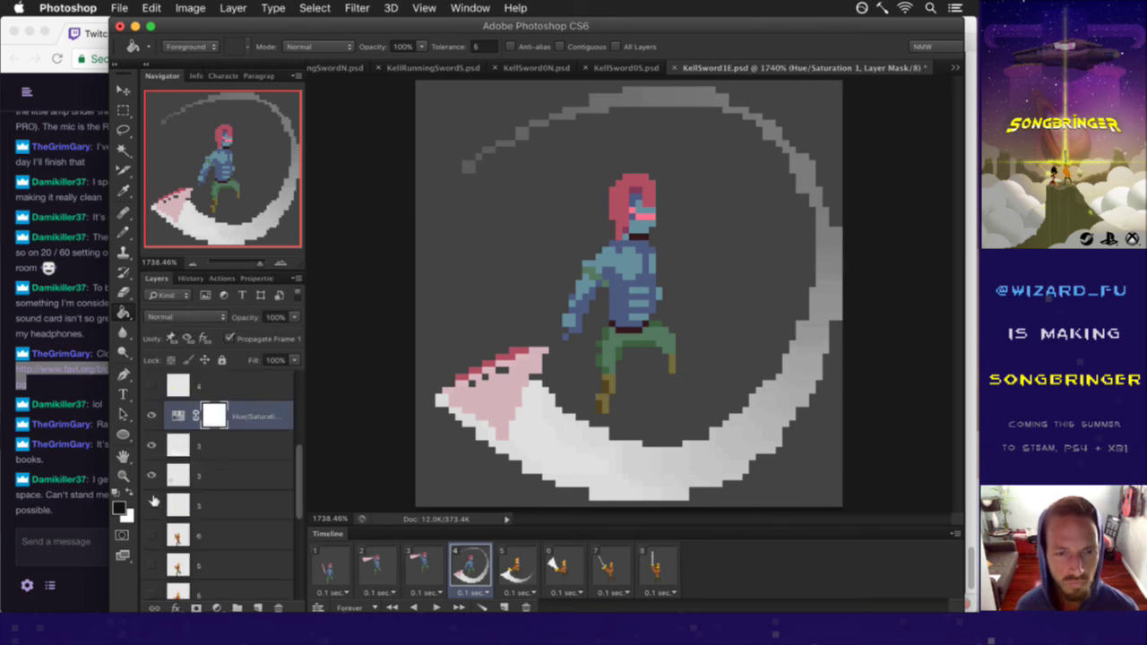
Step: Sample the slash tip's pale pink and check its hue in the color picker
key("i")
left_click(468, 406)
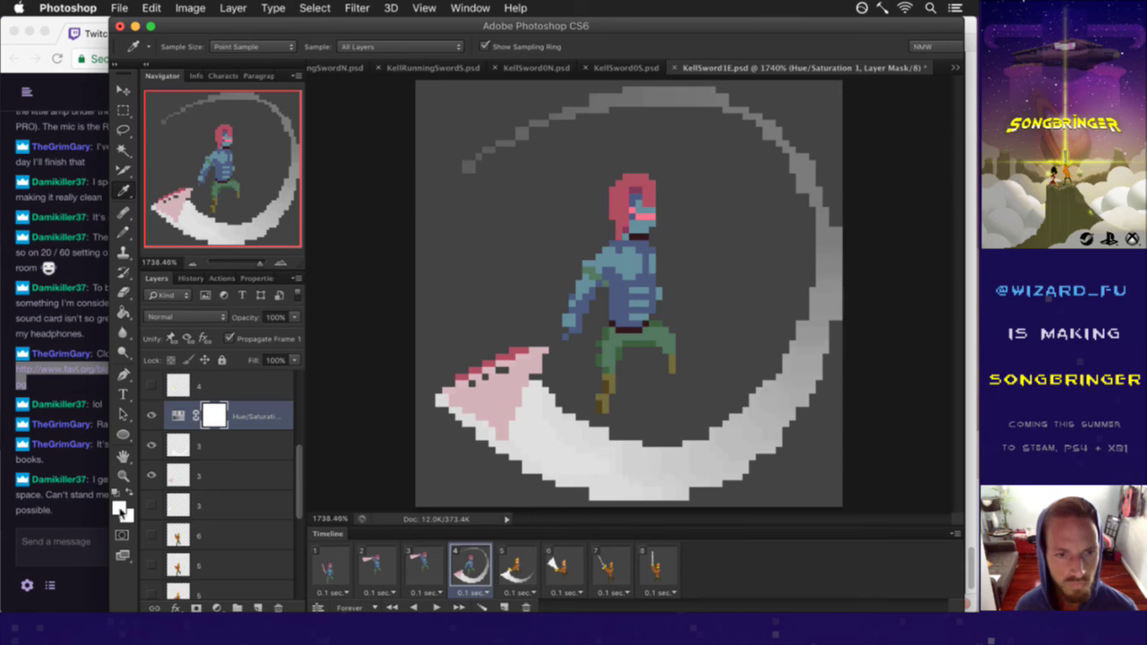
left_click(187, 452)
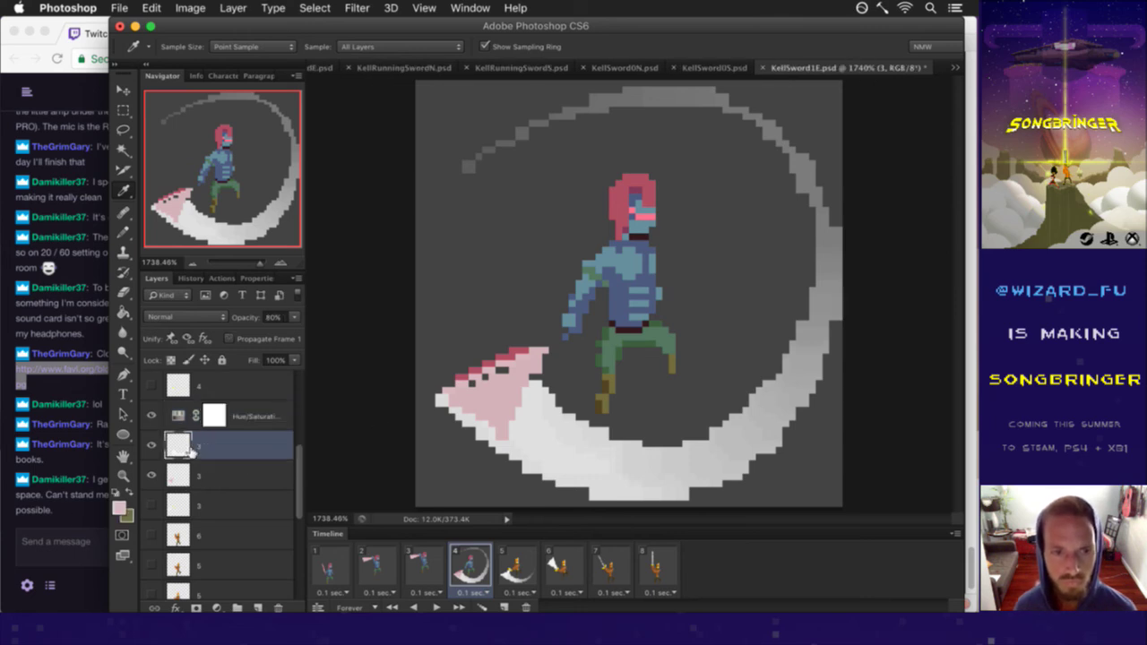
left_click(484, 408)
left_click(121, 507)
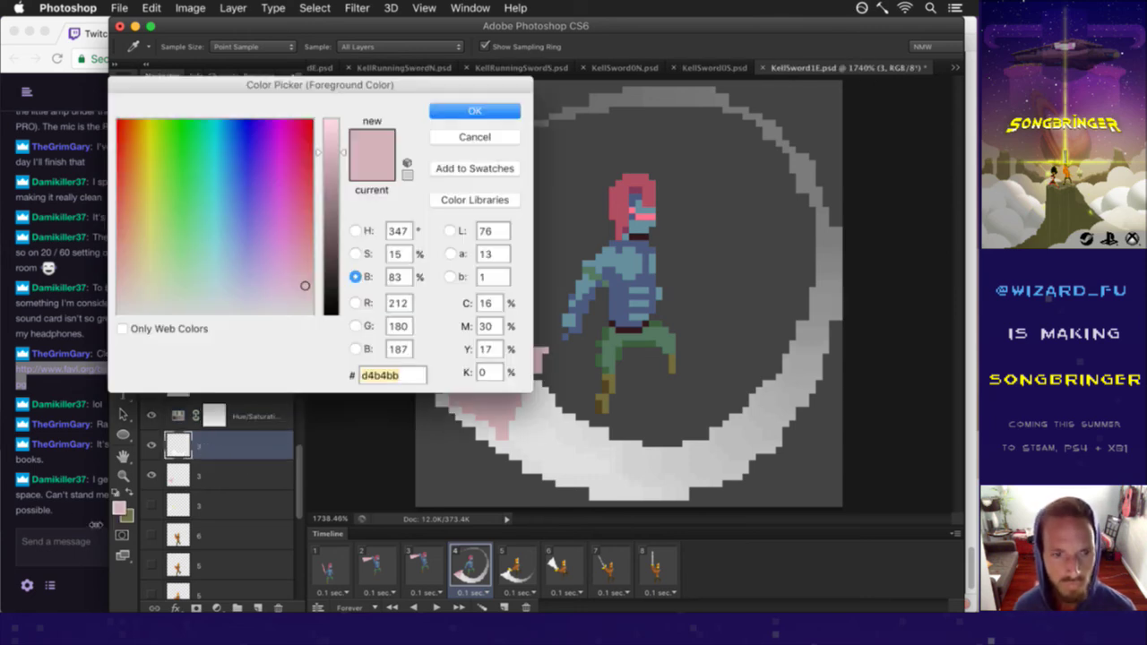
left_click(406, 235)
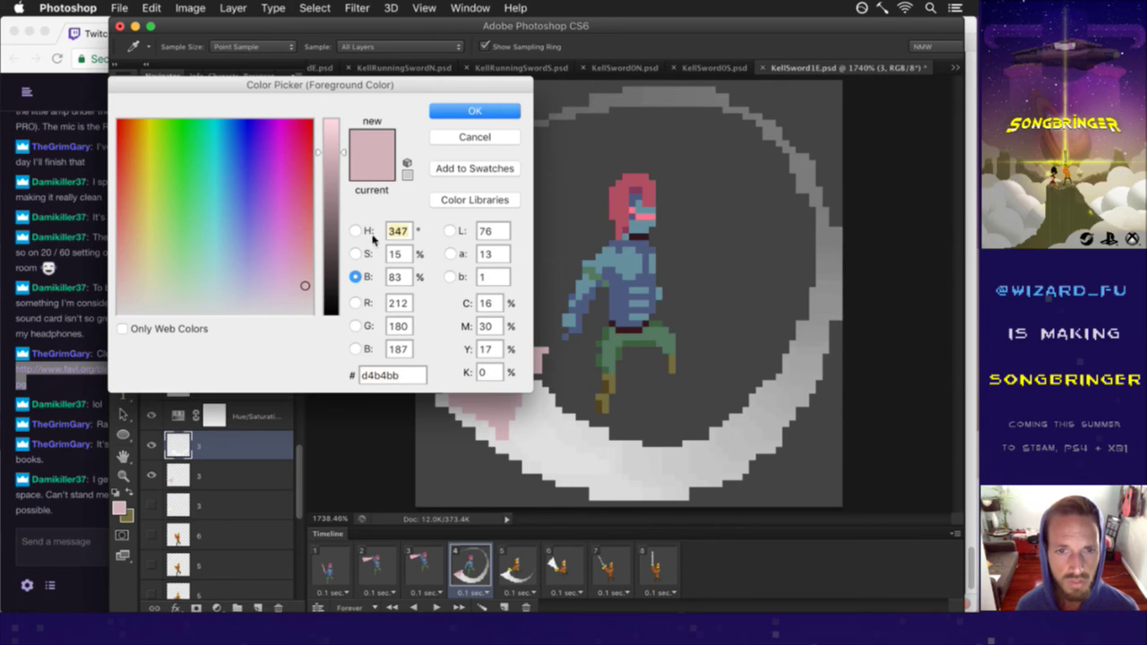
left_click(471, 111)
Step: Switch to Chrome, read the latest messages in the Twitch chat, and return to Photoshop
left_click(99, 500)
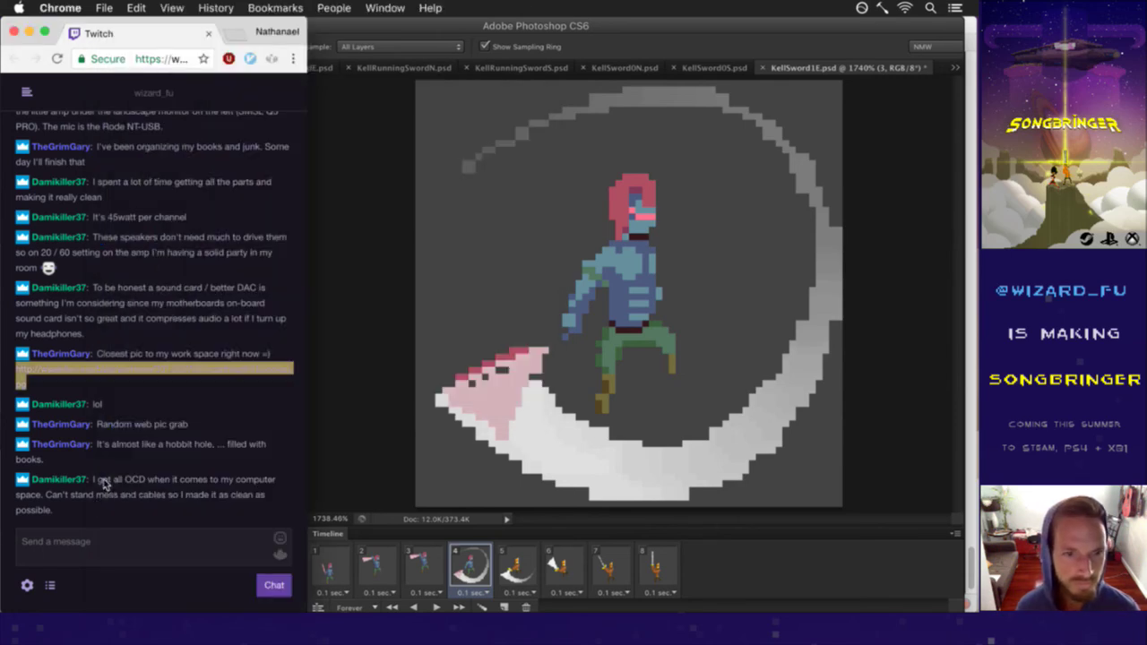
left_click_drag(112, 446, 193, 445)
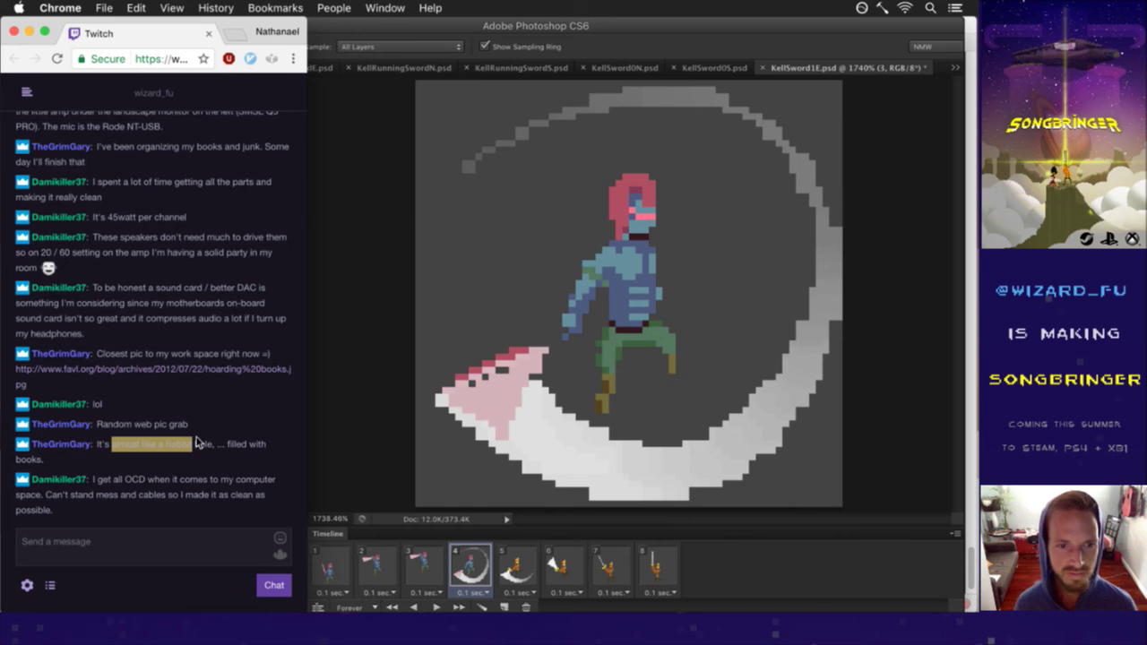
left_click_drag(103, 480, 199, 498)
left_click(230, 495)
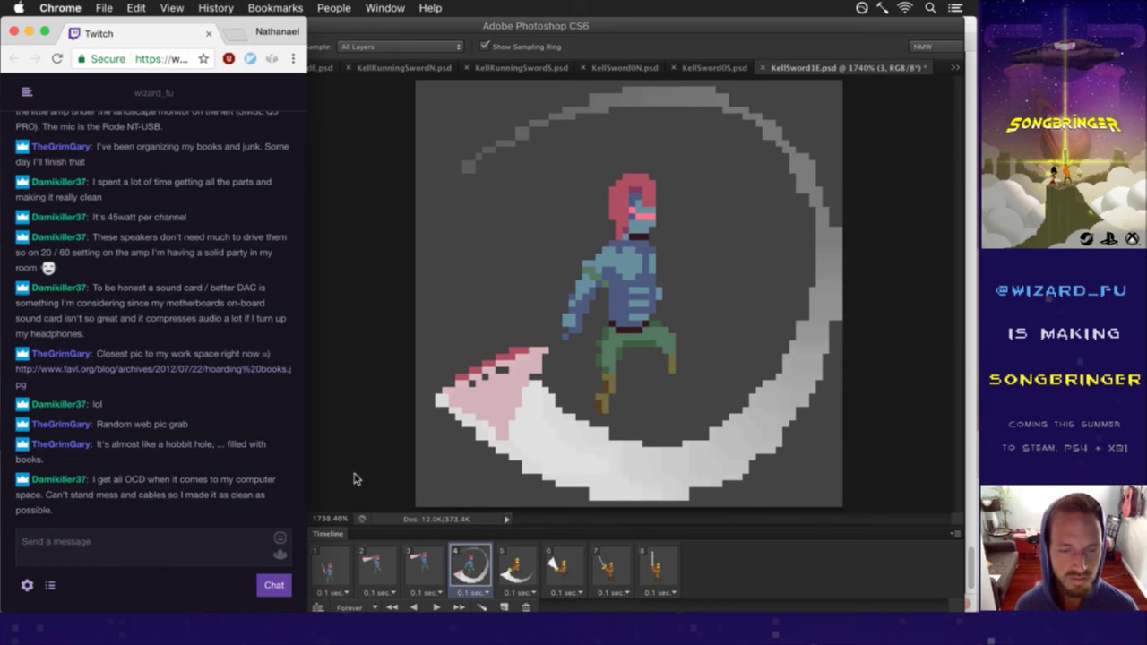
left_click(359, 480)
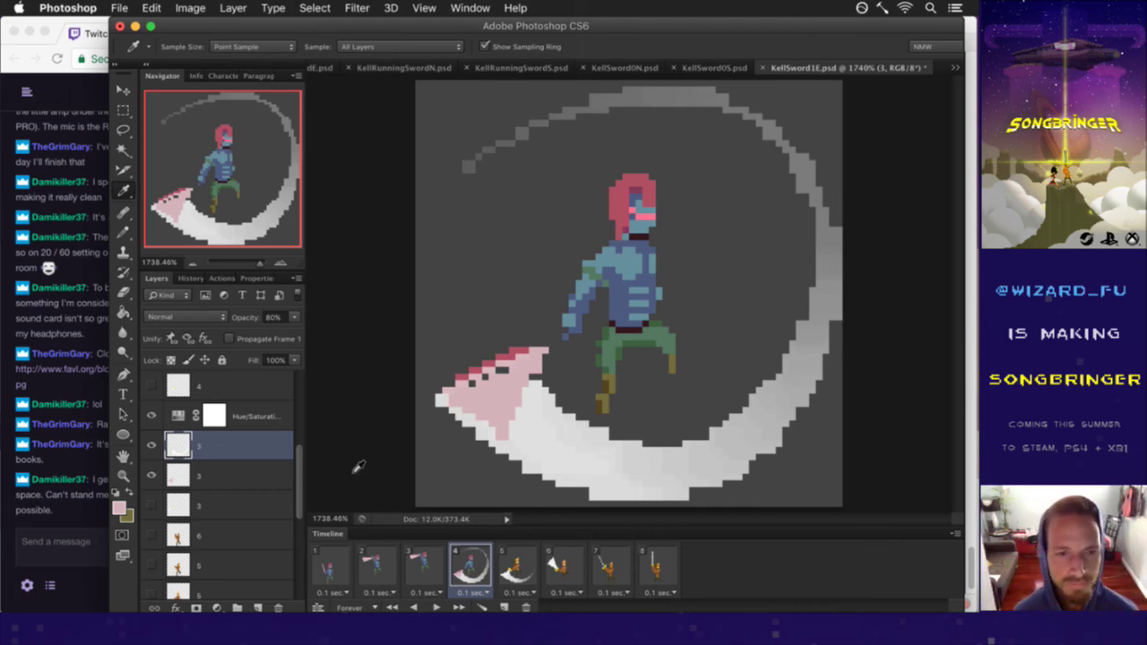
Step: Delete the Hue/Saturation layer's mask and clip the adjustment to the white slash layer beneath it
right_click(211, 415)
left_click(234, 445)
double_click(197, 421)
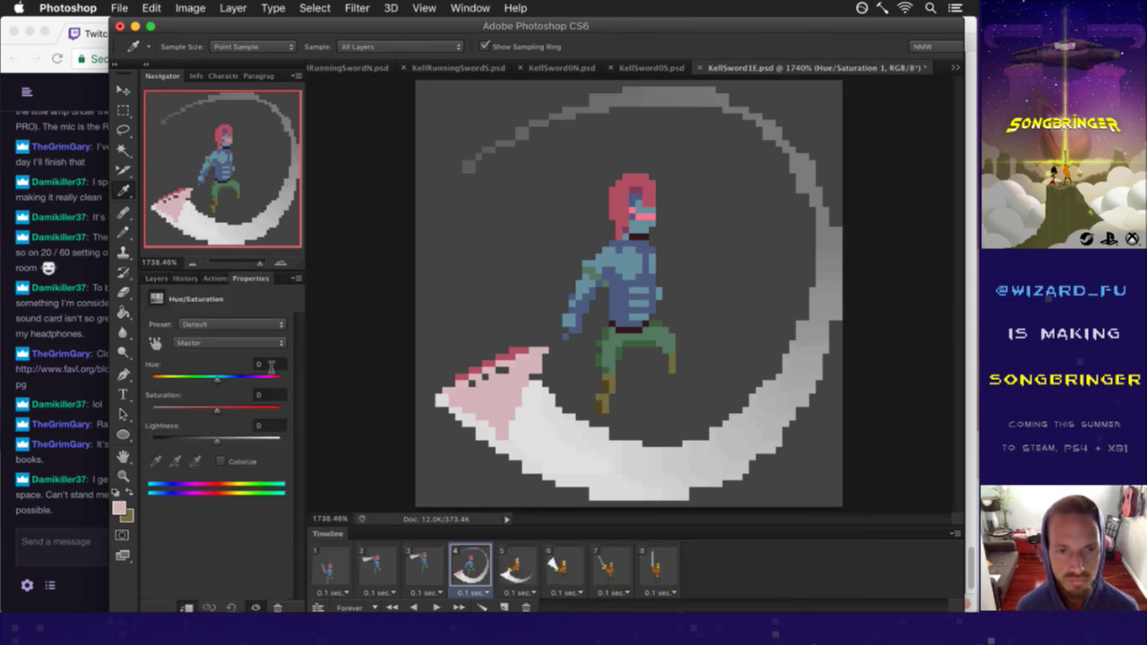
Step: Colorize the slash with hue 347, saturation 51 and lightness -12, and turn off Propagate Frame 1 for the adjustment layer
left_click(246, 461)
left_click_drag(185, 410, 300, 411)
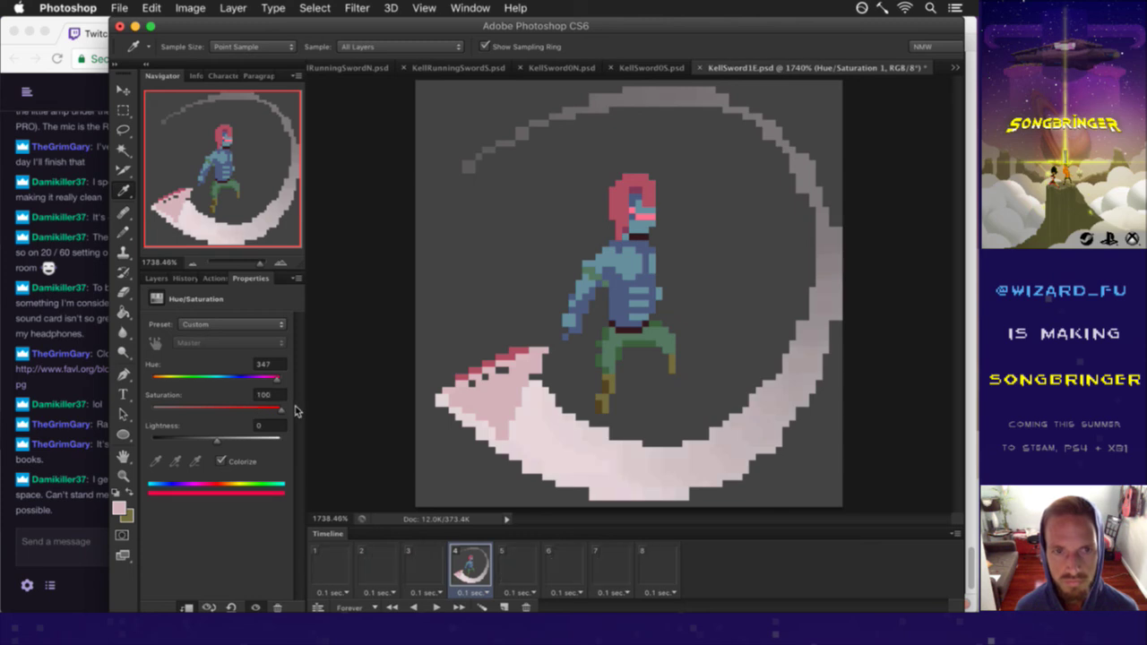
mouse_move(218, 445)
left_mouse_down()
mouse_move(201, 446)
mouse_move(214, 448)
left_mouse_up()
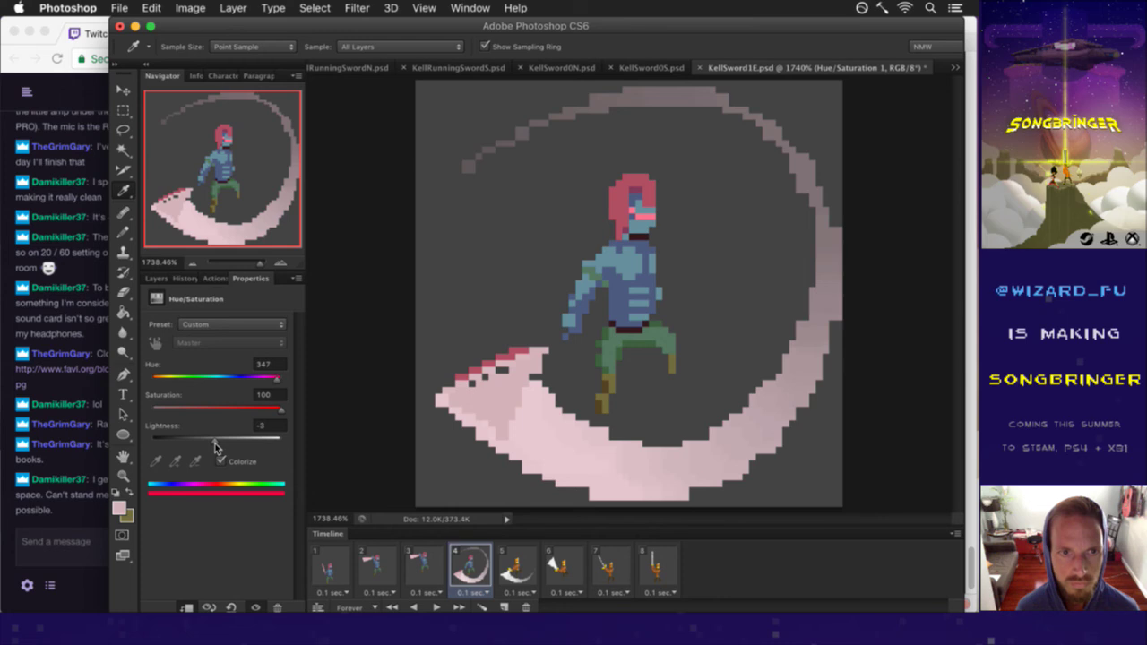
left_click_drag(216, 448, 214, 448)
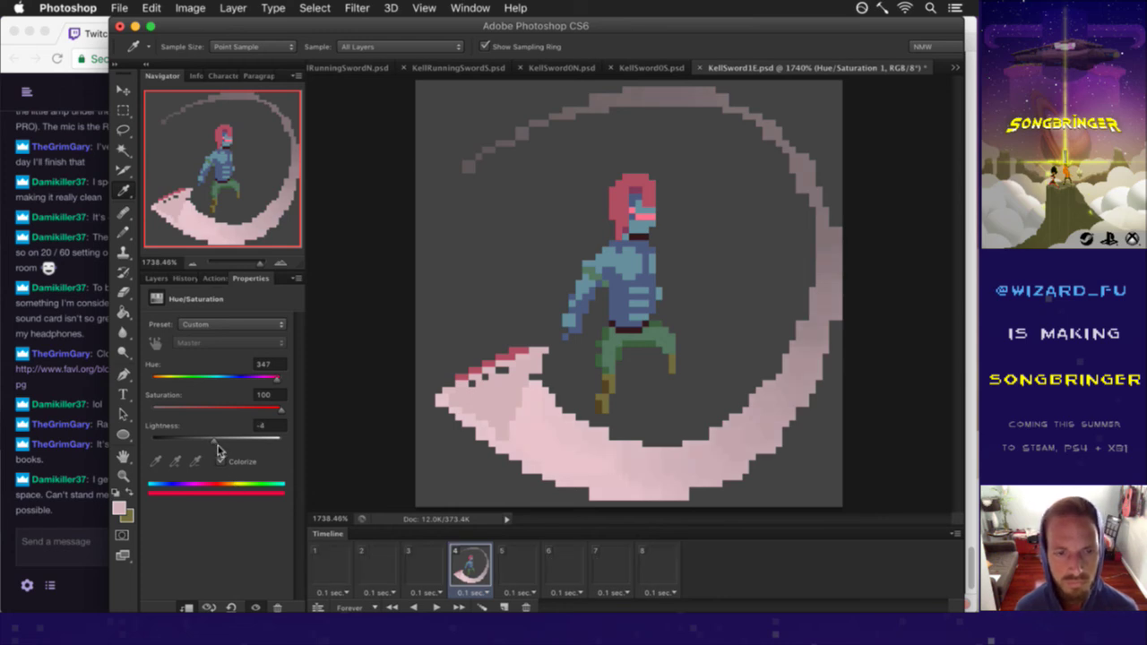
left_click_drag(280, 412, 213, 442)
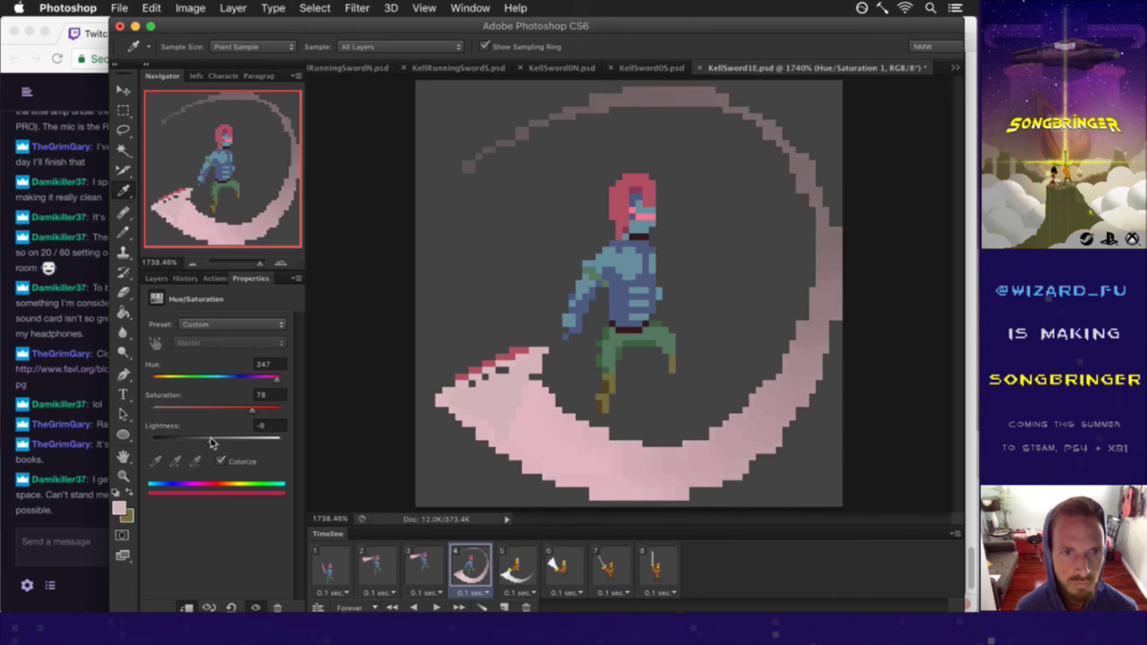
left_click_drag(251, 415, 211, 443)
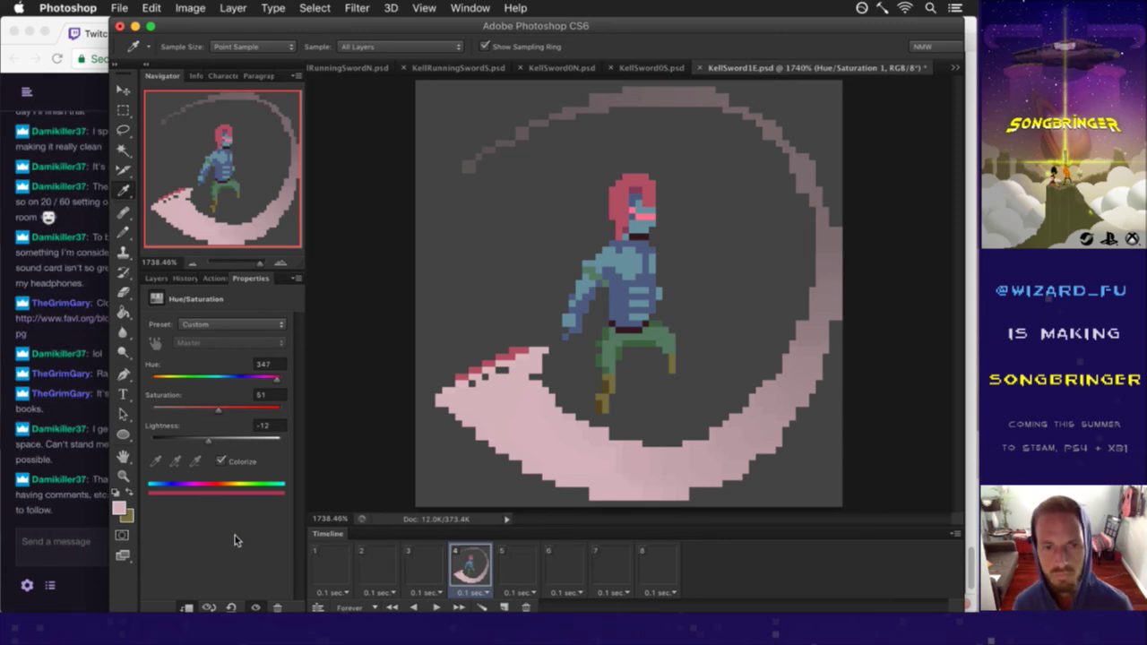
left_click(159, 279)
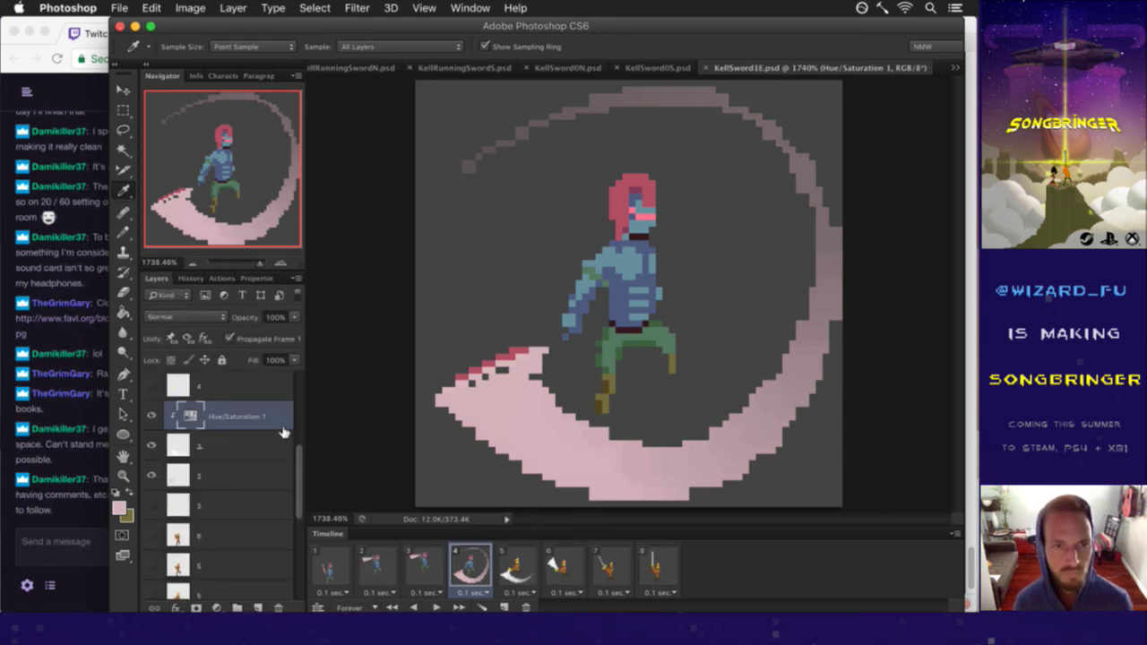
left_click(229, 339)
Step: Read the newest Twitch chat message about code alignment in Chrome and return to Photoshop
left_click(76, 511)
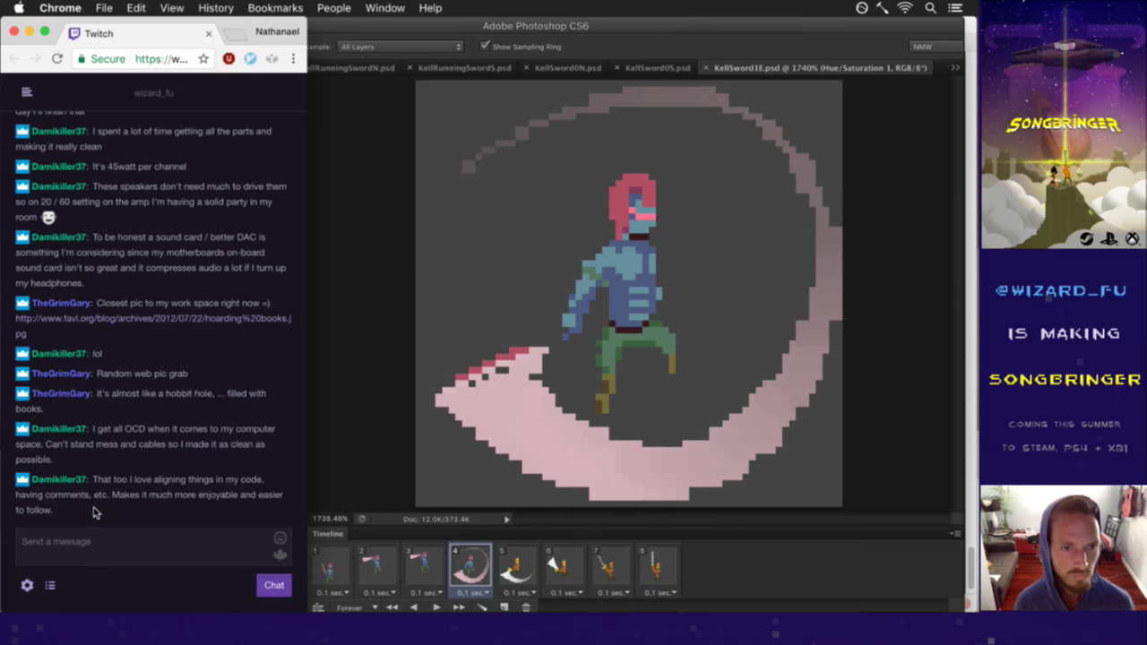
left_click_drag(121, 482, 168, 484)
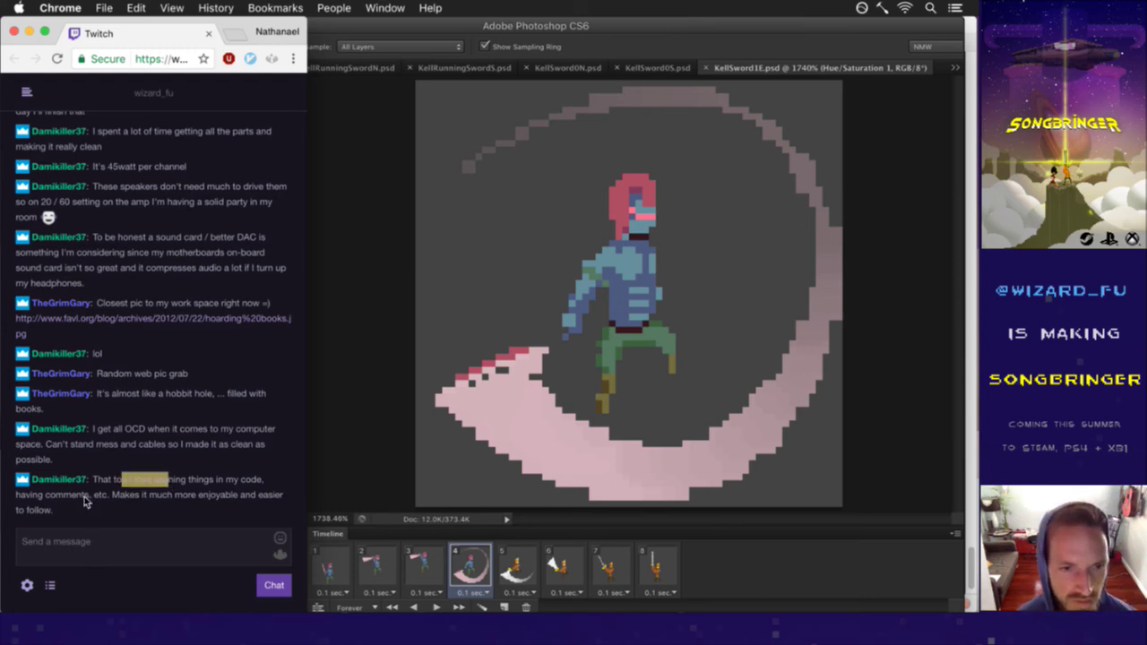
left_click(328, 477)
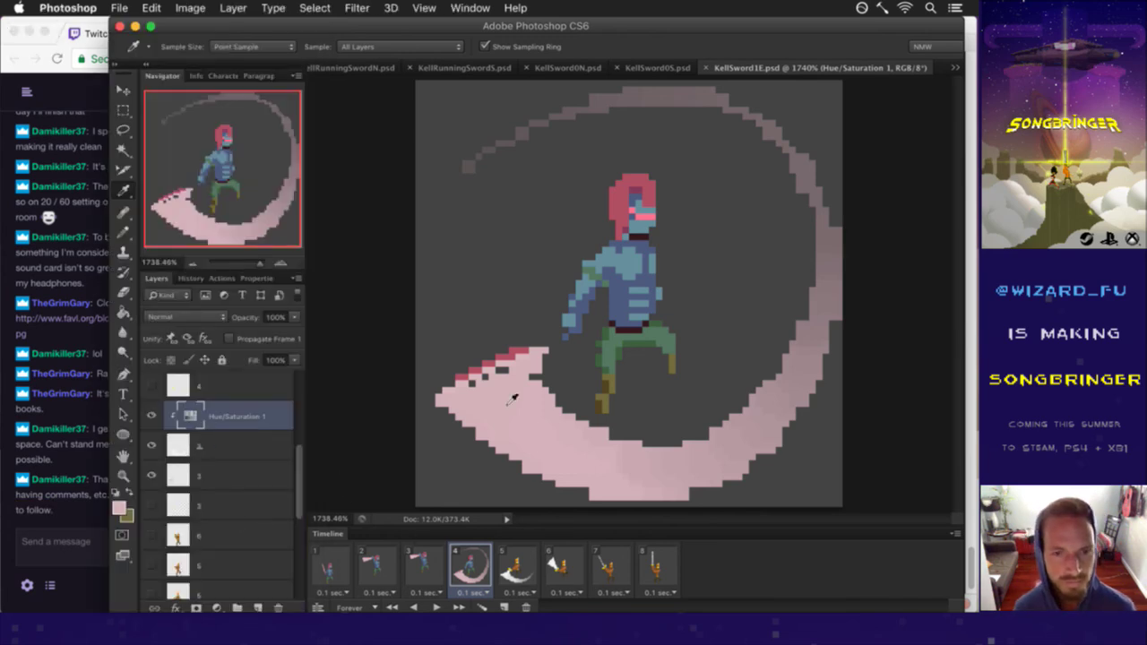
left_click(215, 468)
key("b")
mouse_move(490, 391)
left_mouse_down()
mouse_move(475, 399)
mouse_move(503, 389)
mouse_move(494, 422)
left_mouse_up()
key("super+z")
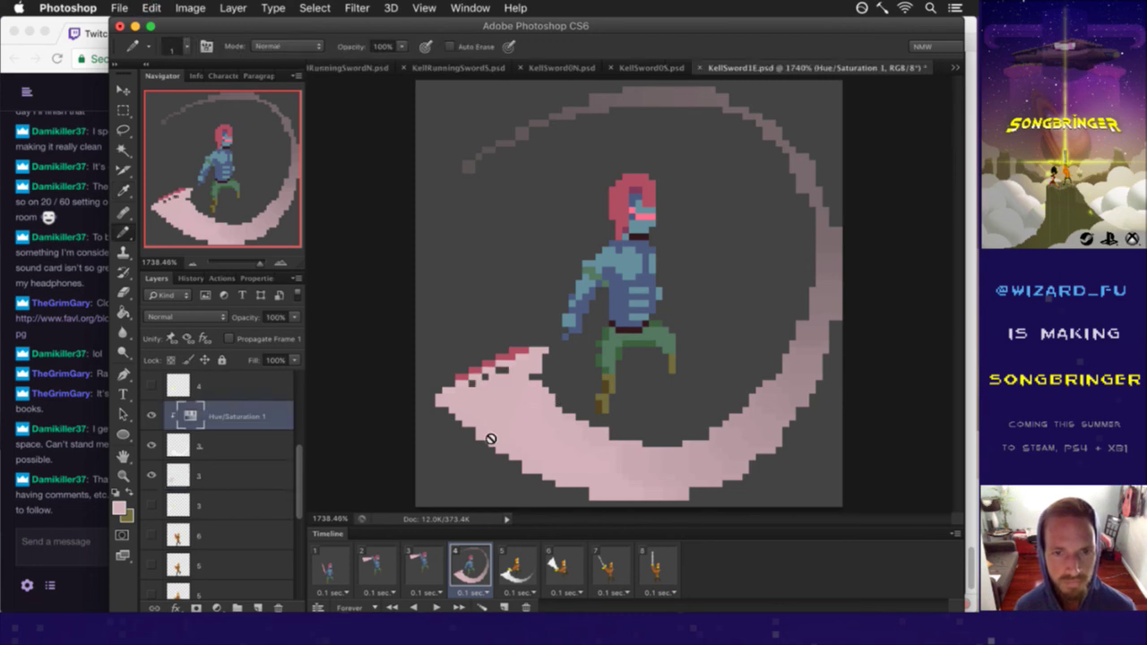
Step: Select the slash tip's layer 3, sample the pale pink of the sword blade in frame 2, and go back to frame 4
left_click(185, 475)
key("i")
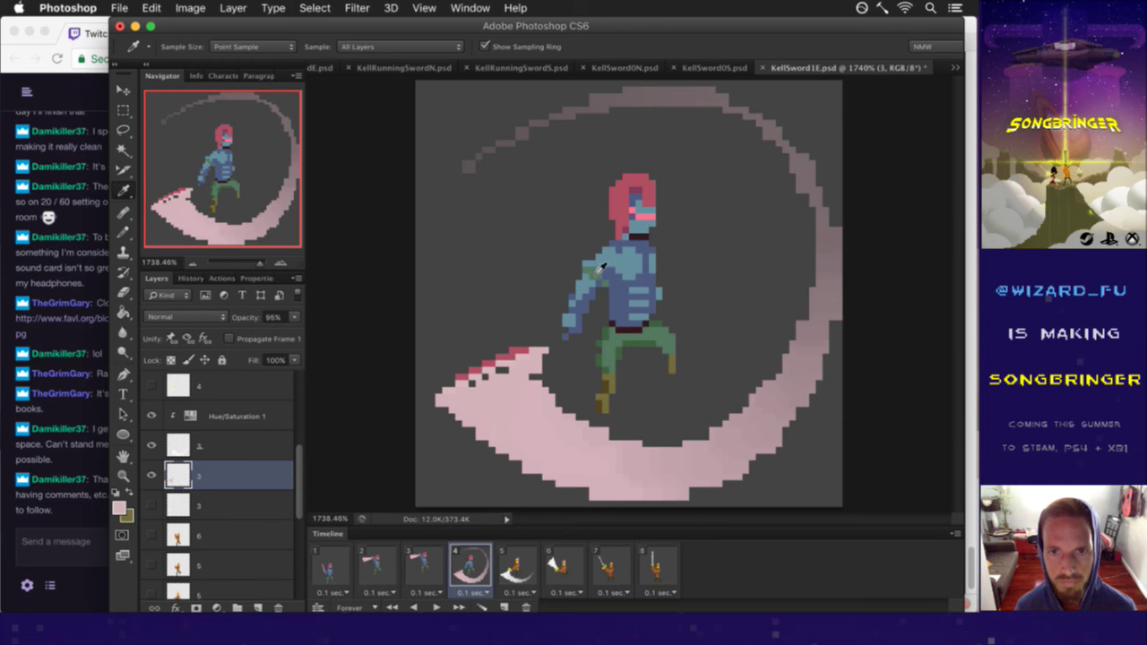
left_click(380, 563)
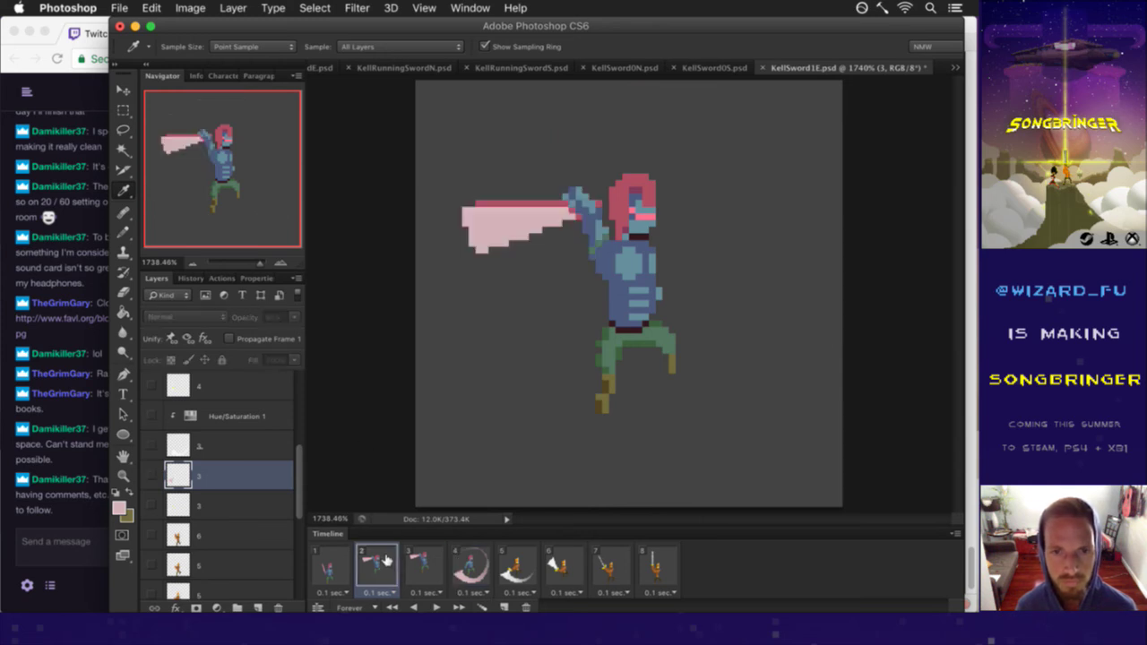
left_click(505, 220)
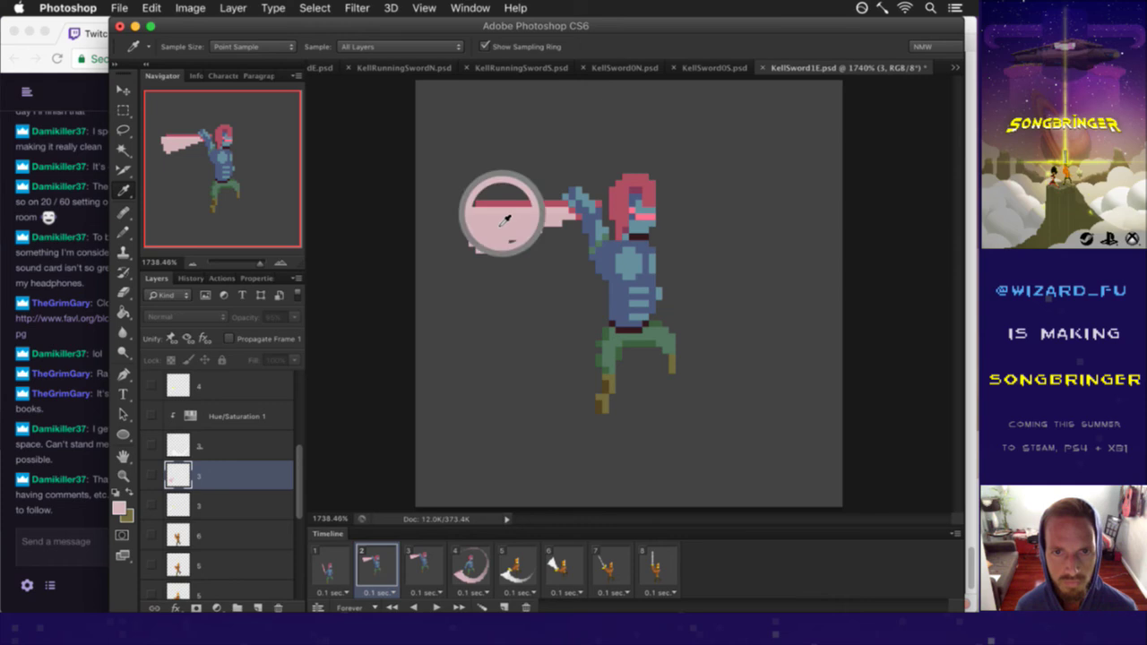
left_click(477, 566)
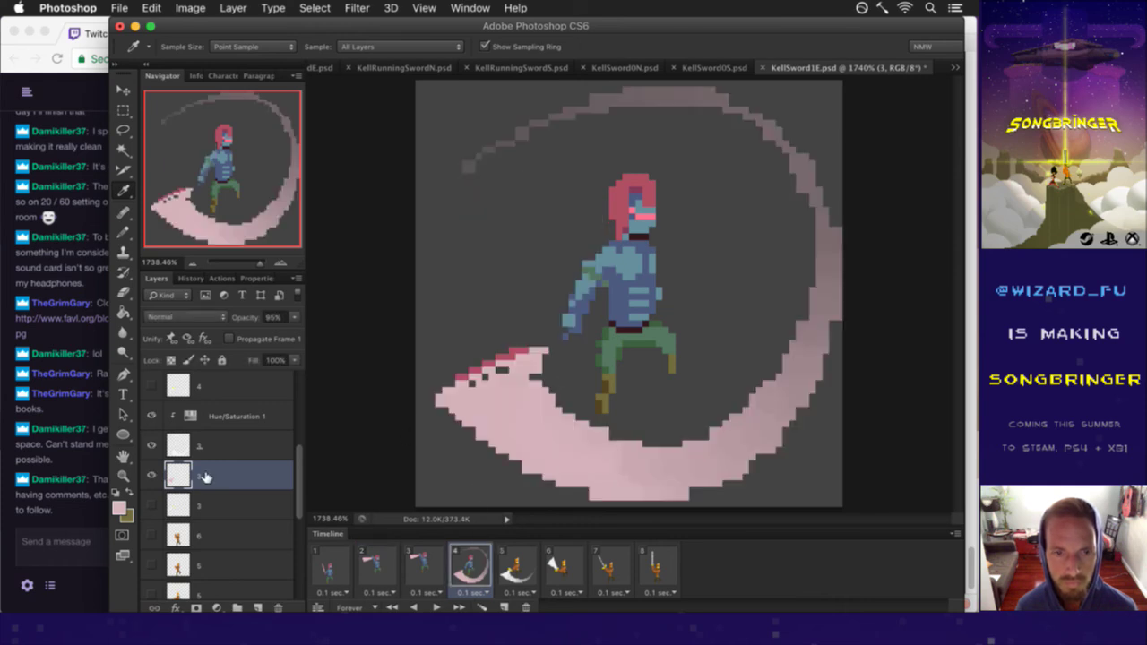
Step: Pencil over the dark gaps below the sword's red edge in the sampled pink and save the file
key("b")
left_click_drag(507, 380, 473, 394)
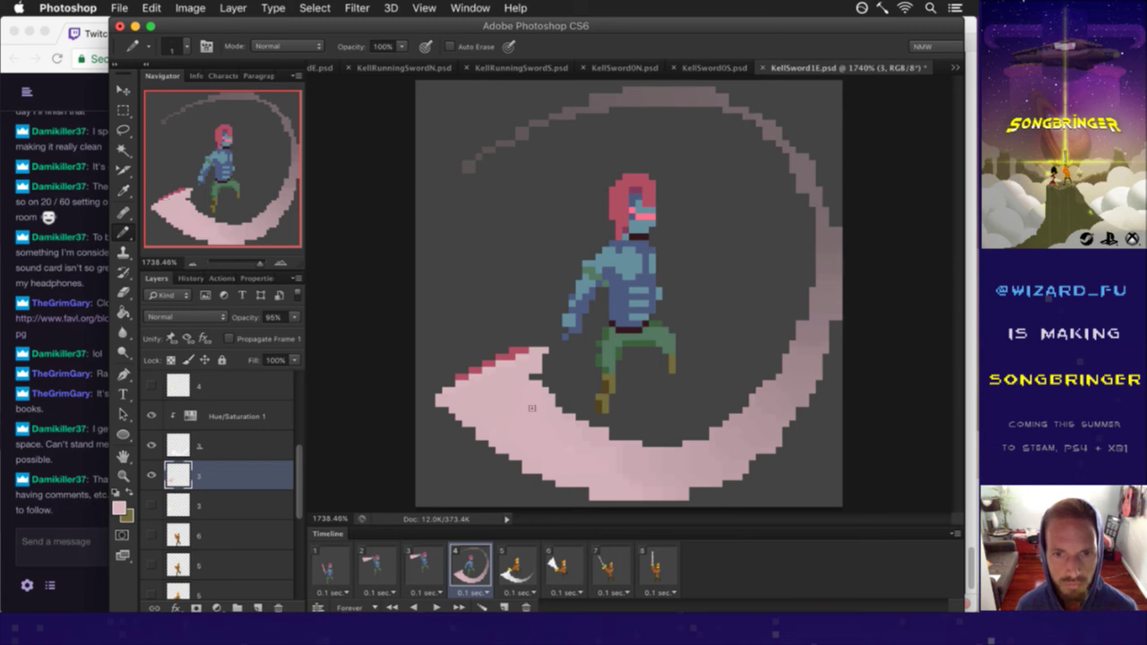
key("g")
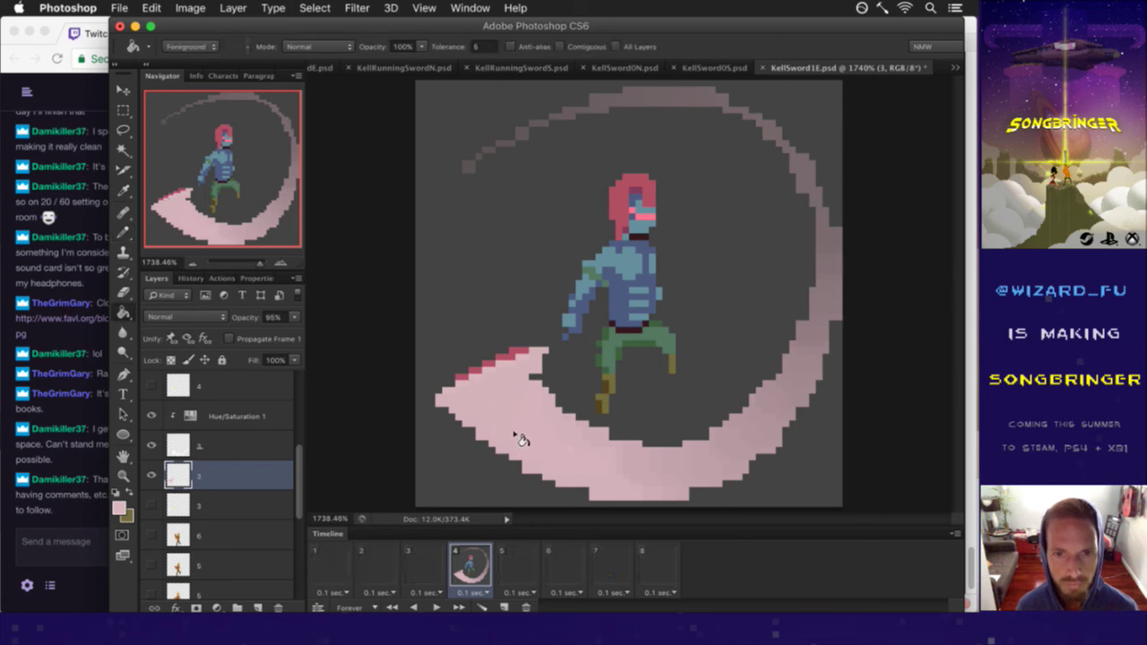
key("b")
key("super+s")
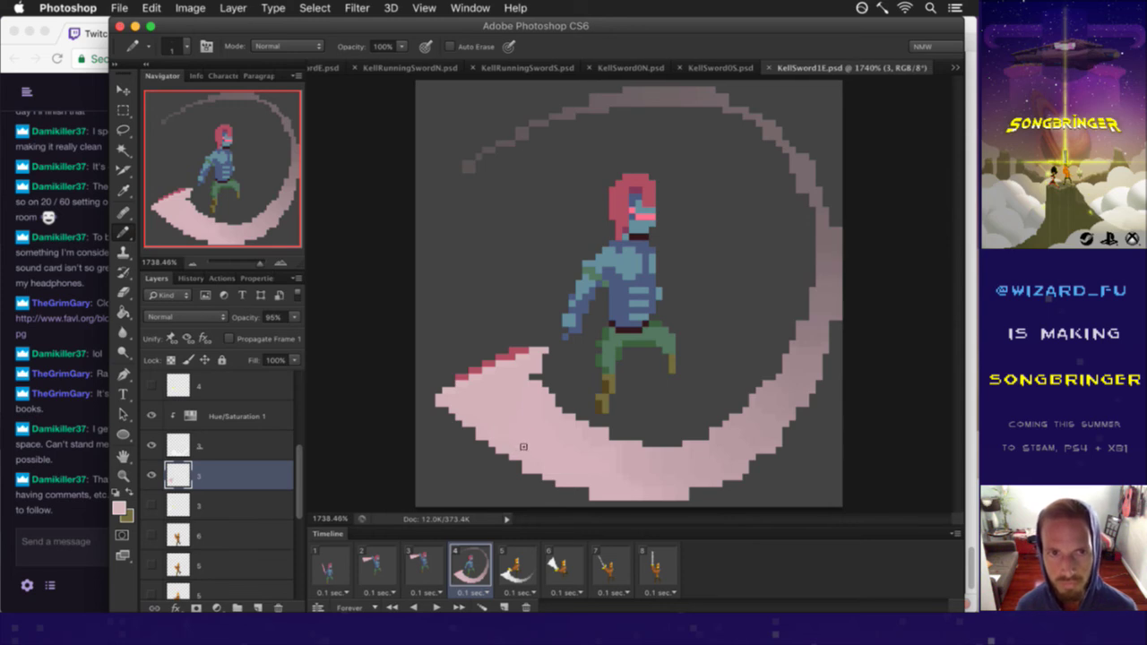
key("m")
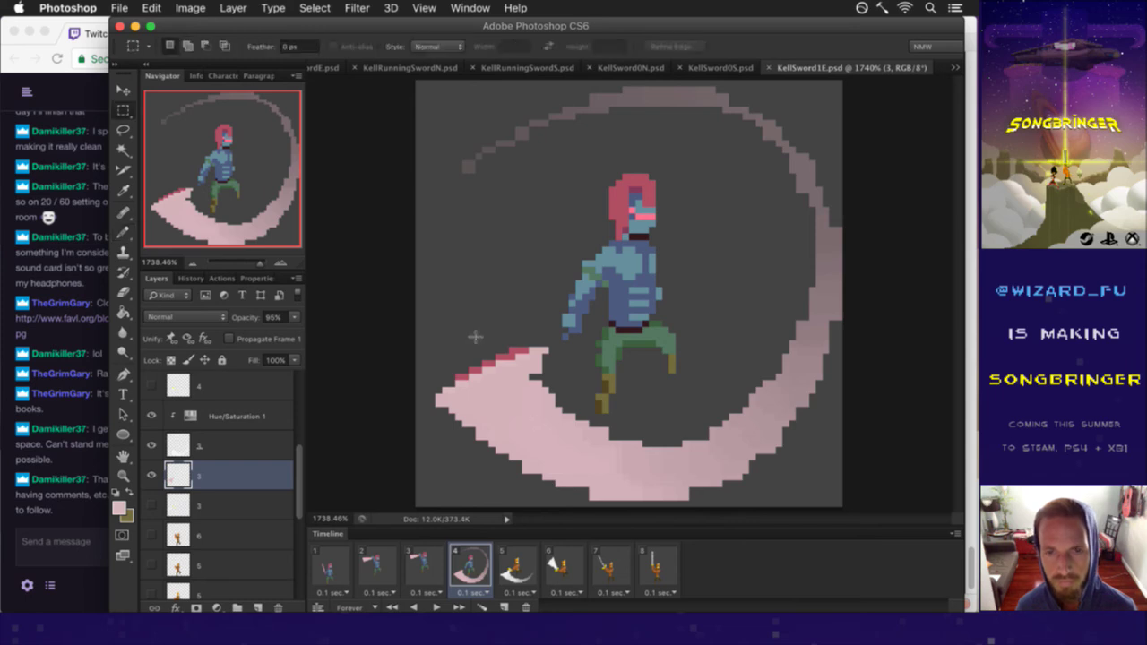
left_click(243, 445, "shift")
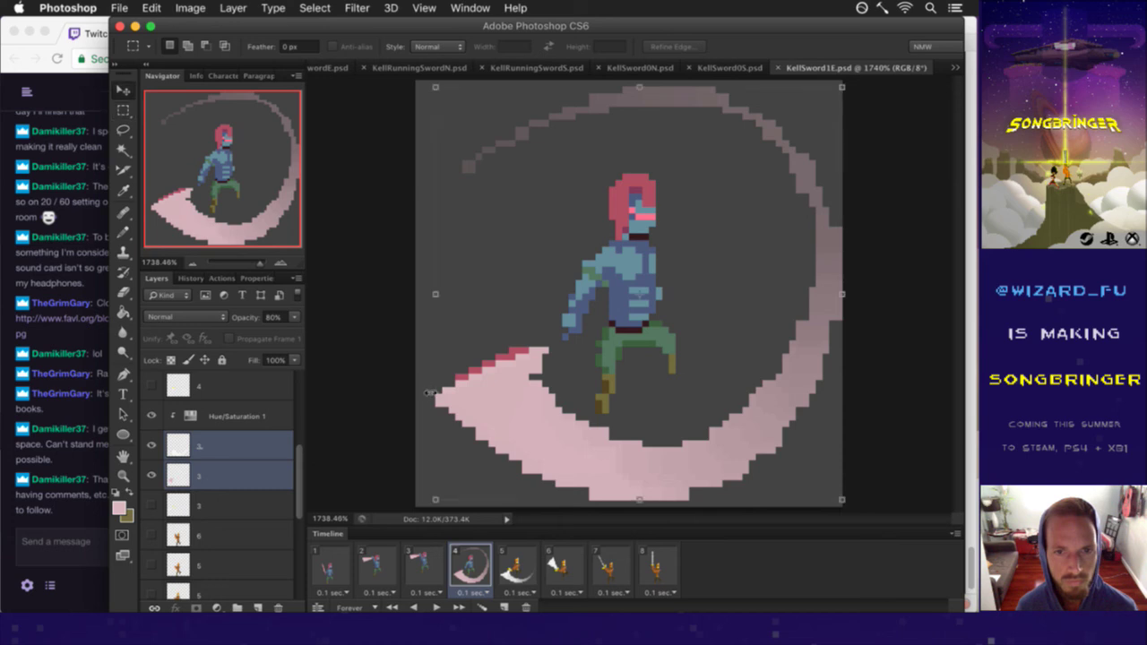
key("v")
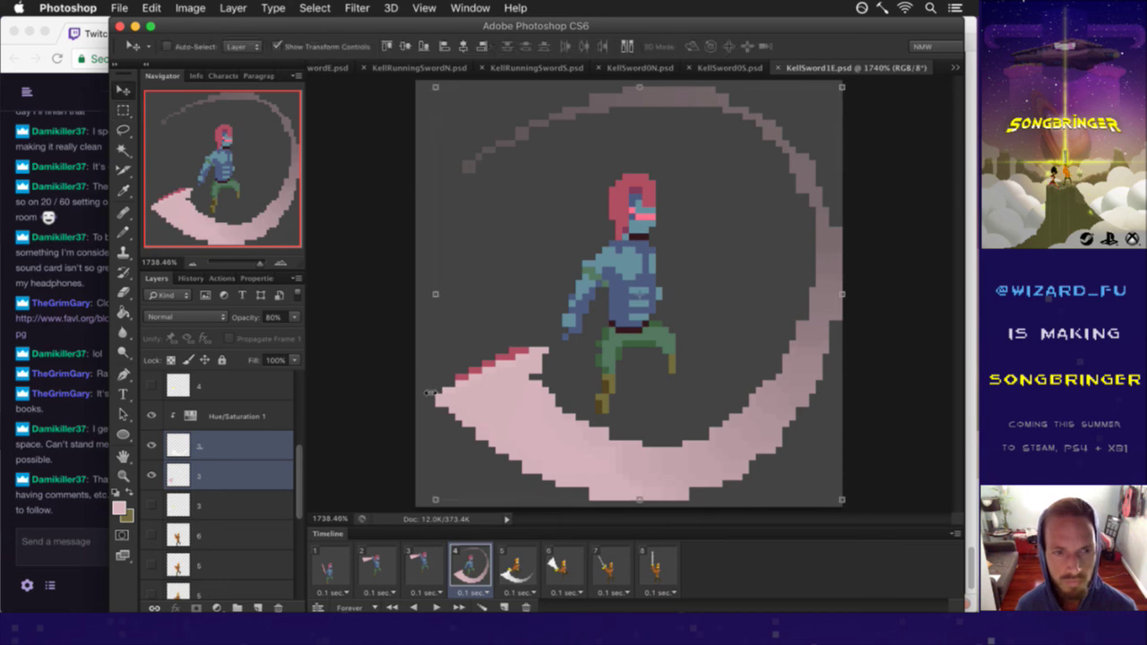
key("m")
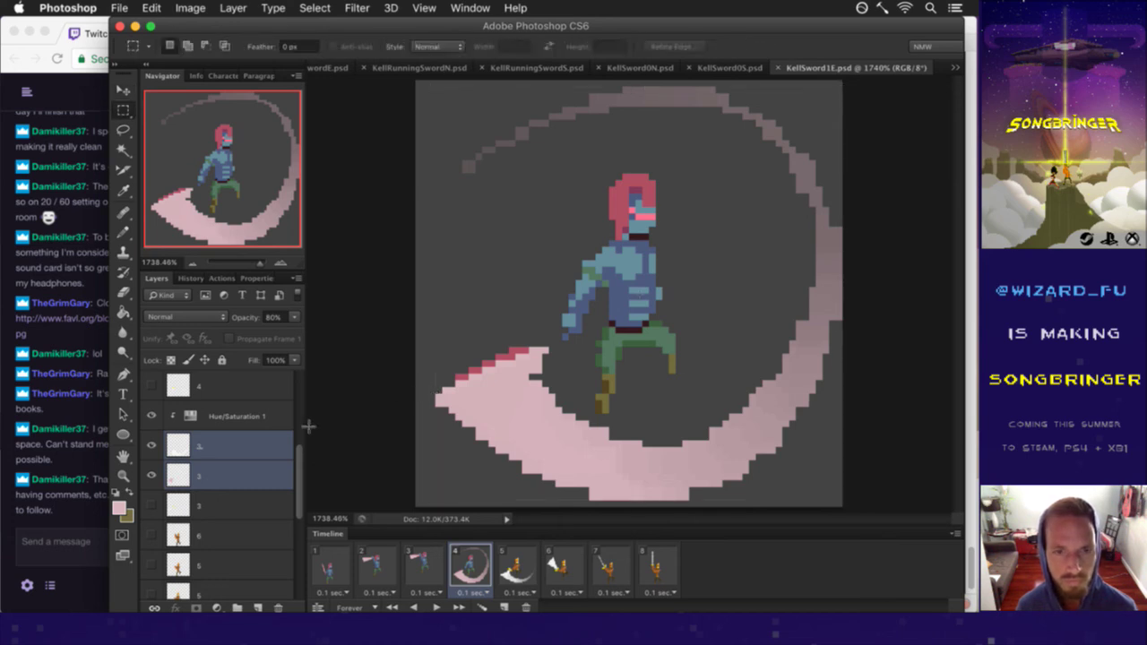
Step: Select the sword on Layer 1 copy 3 in frame 4, nudge it up and to the right to meet the hand, and deselect
scroll(280, 518, "down", 5)
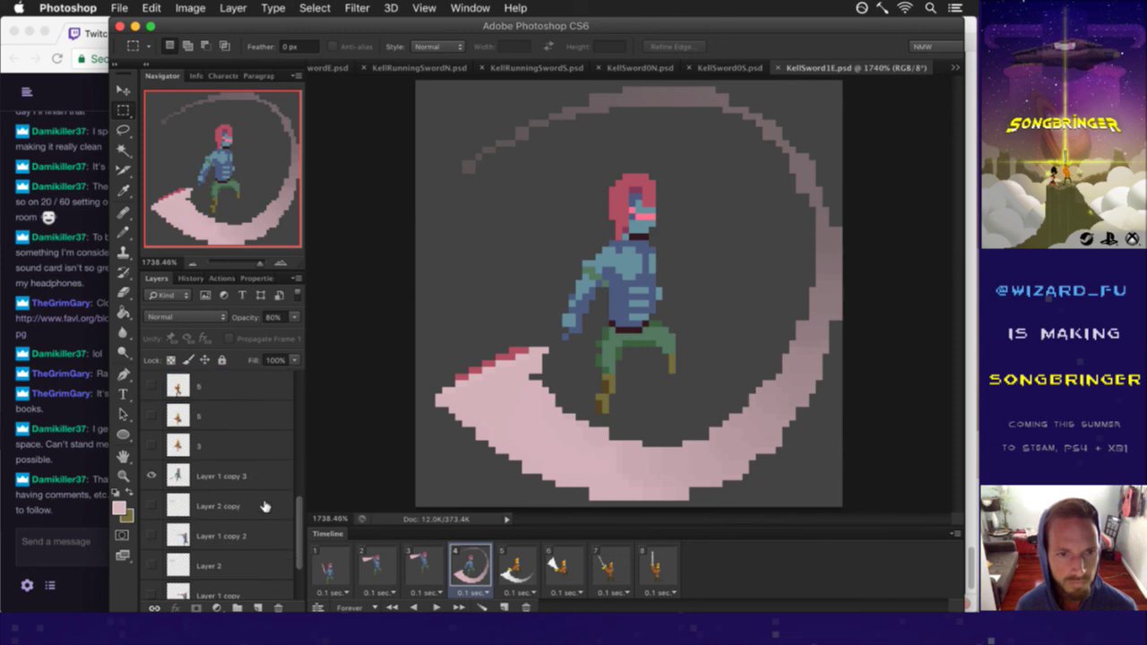
left_click(198, 470)
left_click_drag(423, 335, 549, 434)
key("v")
key("Up")
key("Right")
key("Right")
key("Right")
key("Up")
key("Up")
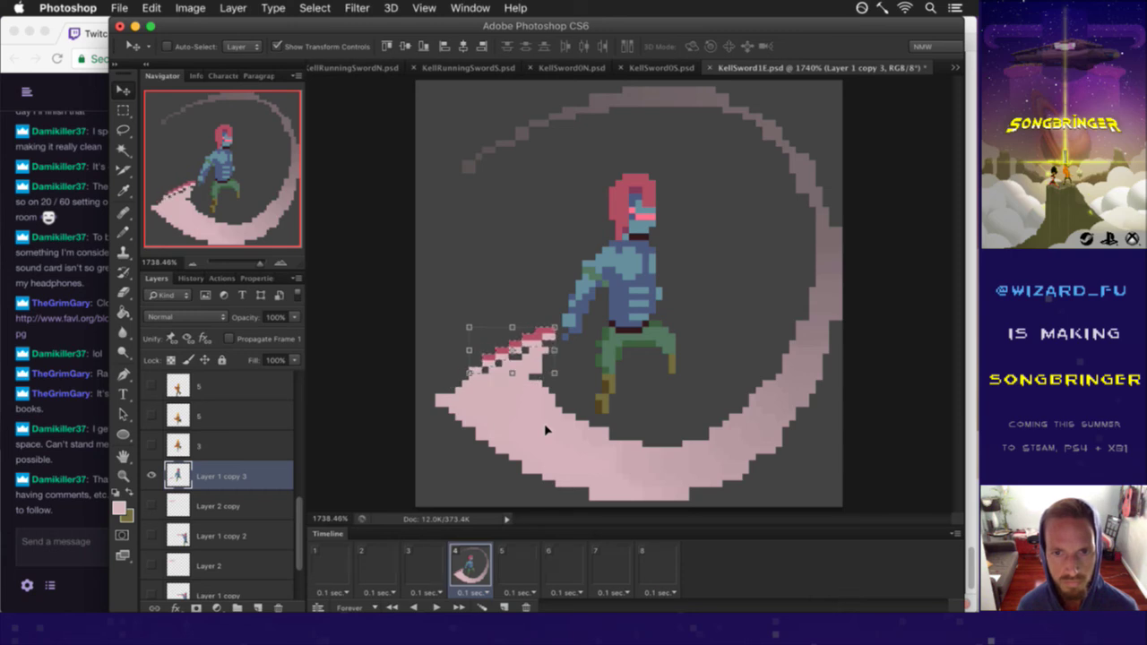
key("Right")
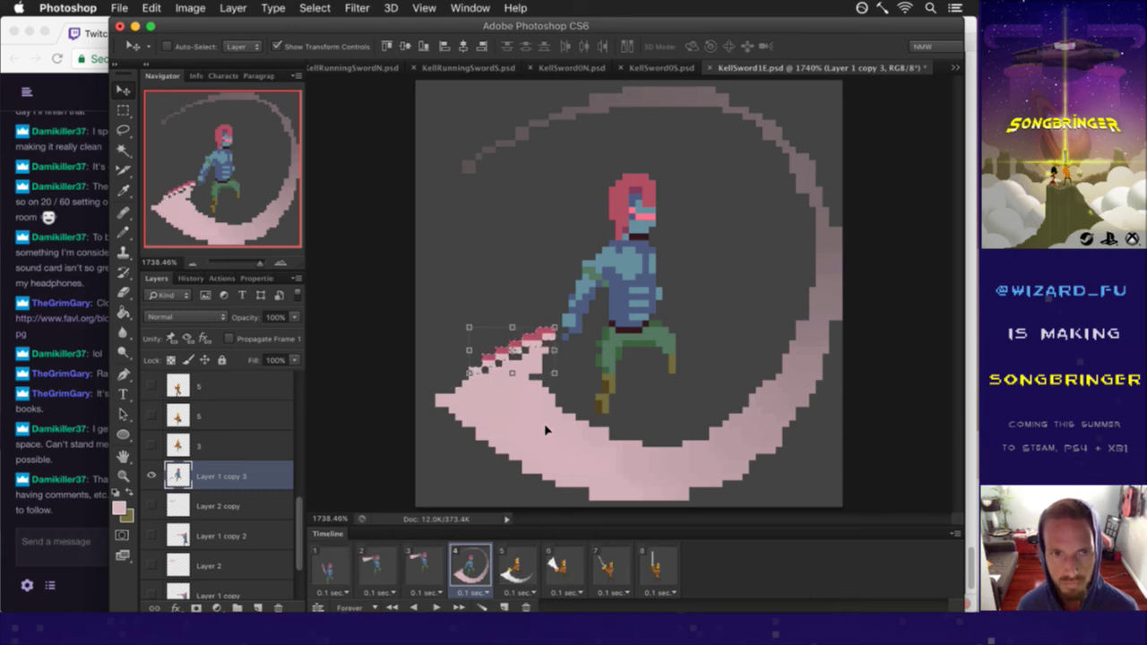
key("Up")
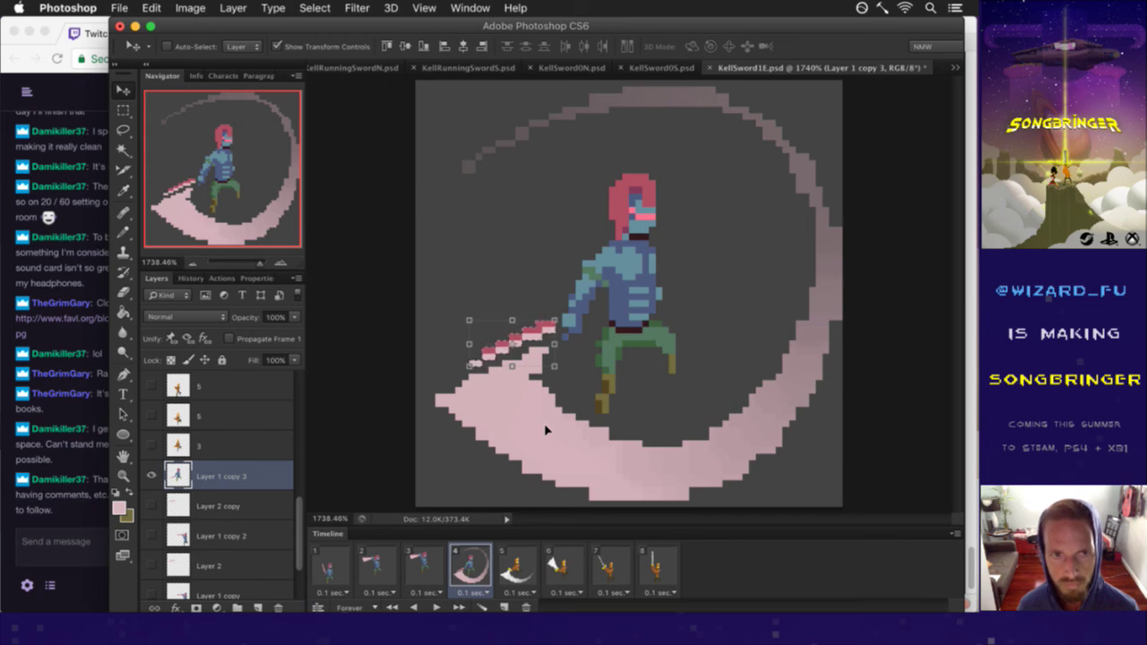
key("m")
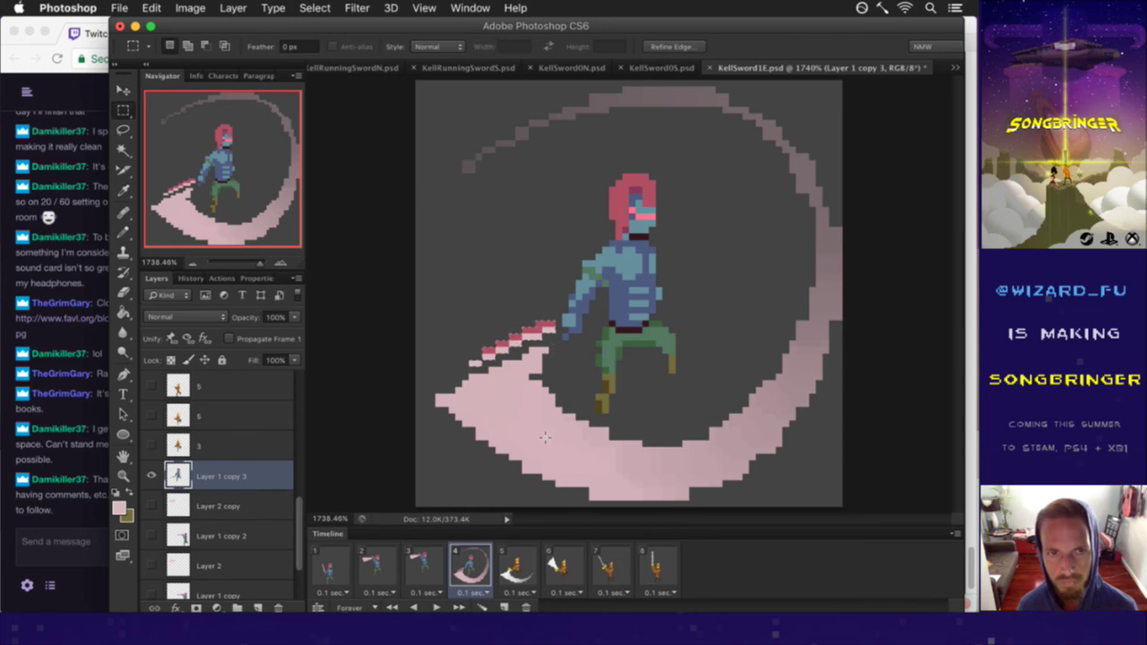
key("v")
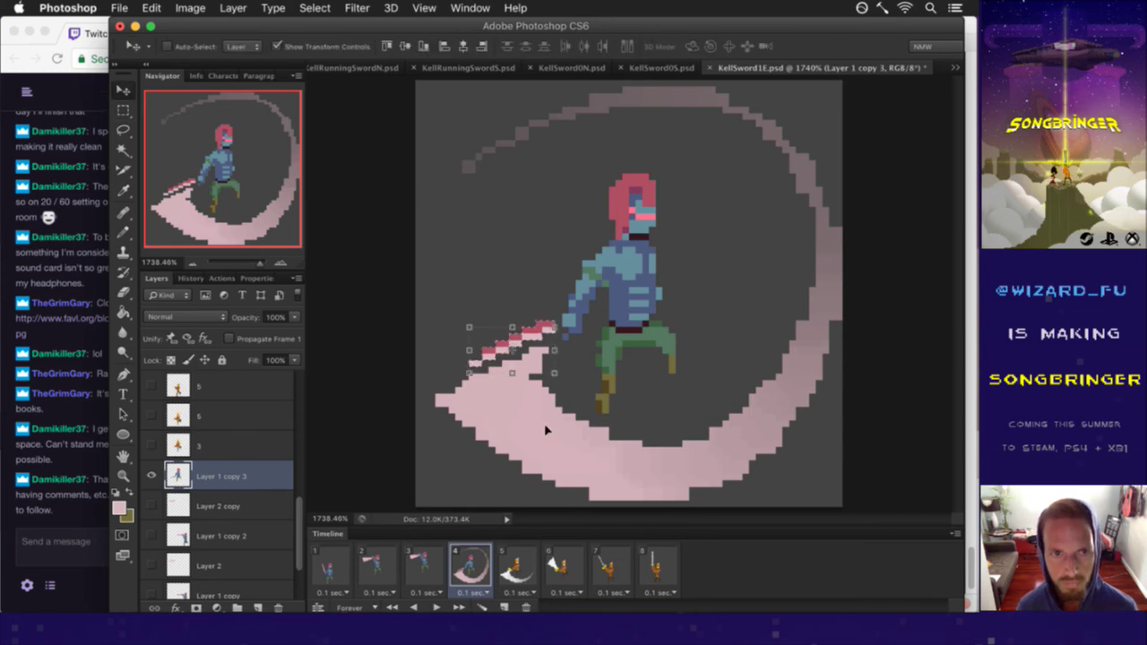
key("ctrl+d")
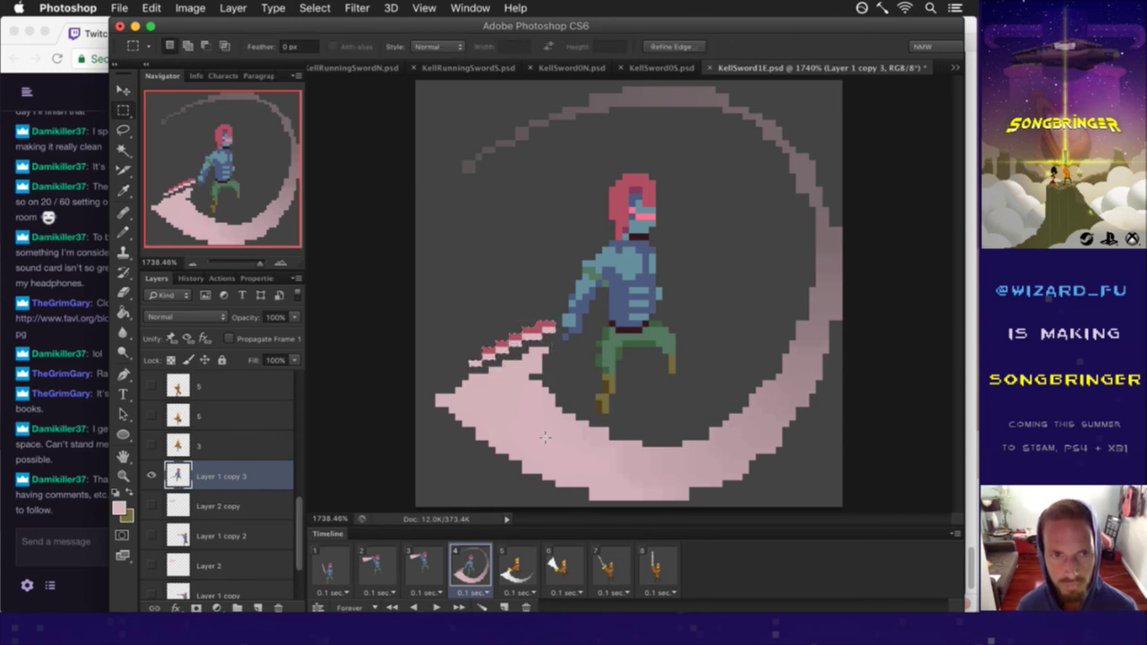
key("m")
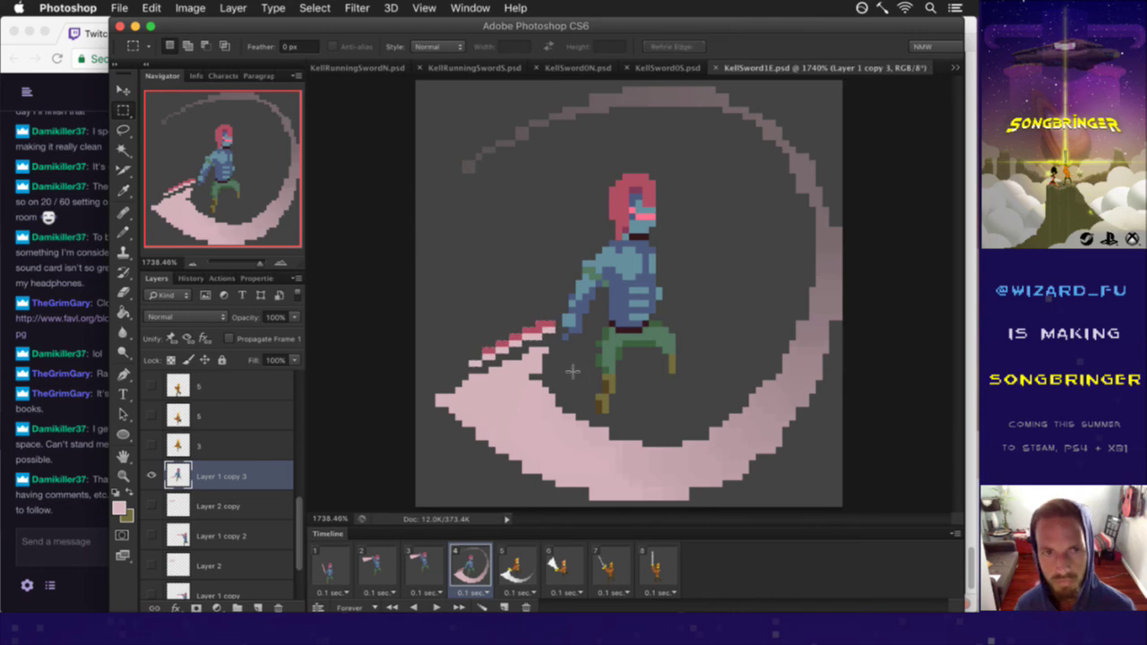
Step: Sample the sword's red and pale pink and pencil the blade through the fighter's hand, adding a red hilt pixel behind it
key("i")
left_click(551, 330)
key("b")
left_click(548, 320, "alt")
left_click(559, 324)
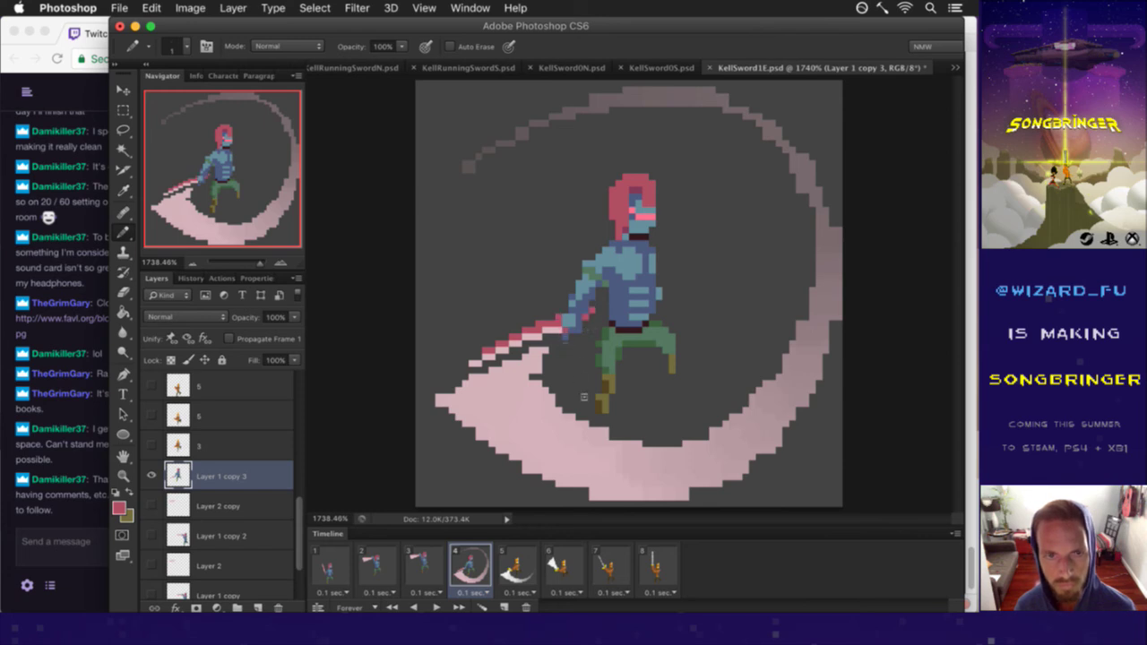
left_click(565, 340, "alt")
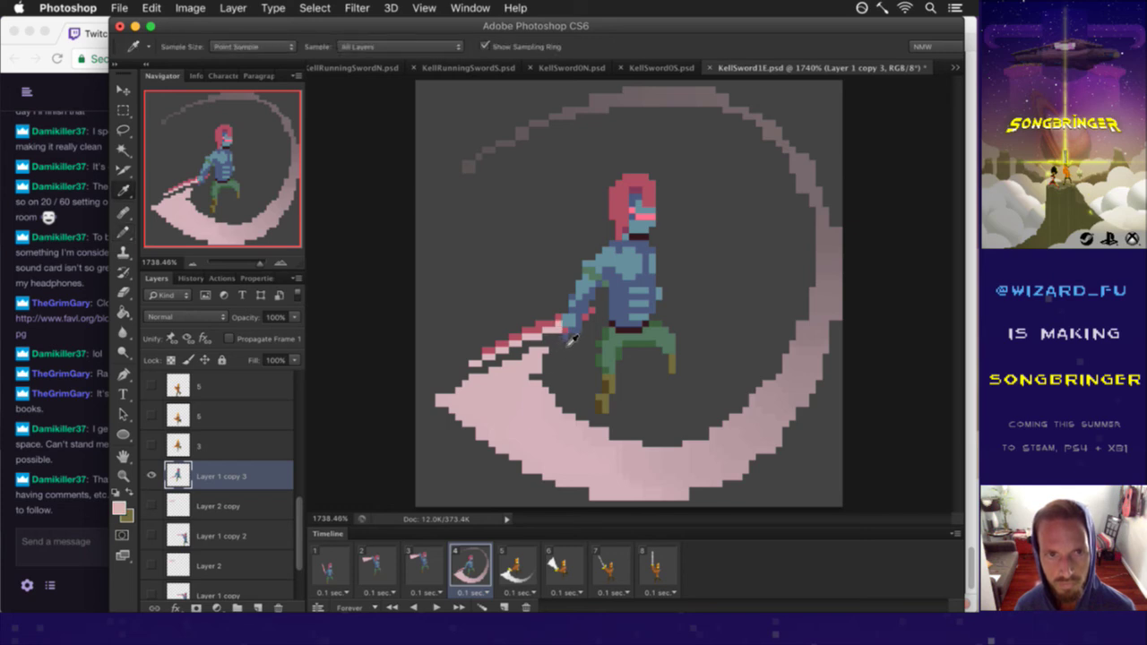
left_click(568, 339, "alt")
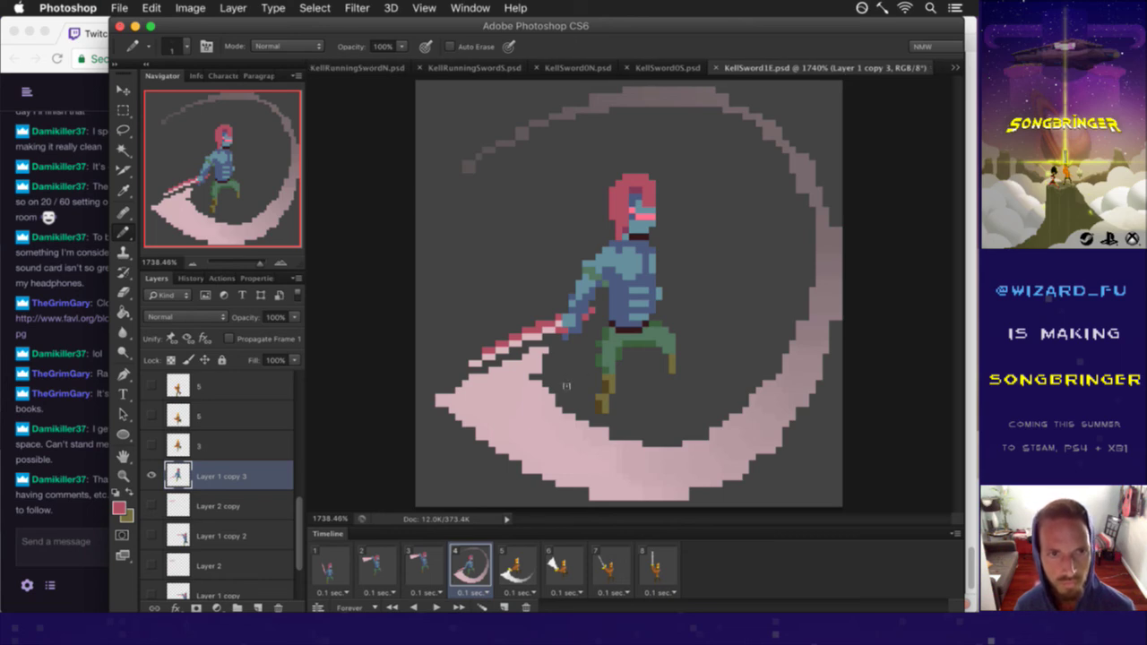
Step: In frame 3, round out the fighter's hair with red pixels on Layer 1 copy 2, shade it dark red, and compare with frame 2
left_click(386, 565)
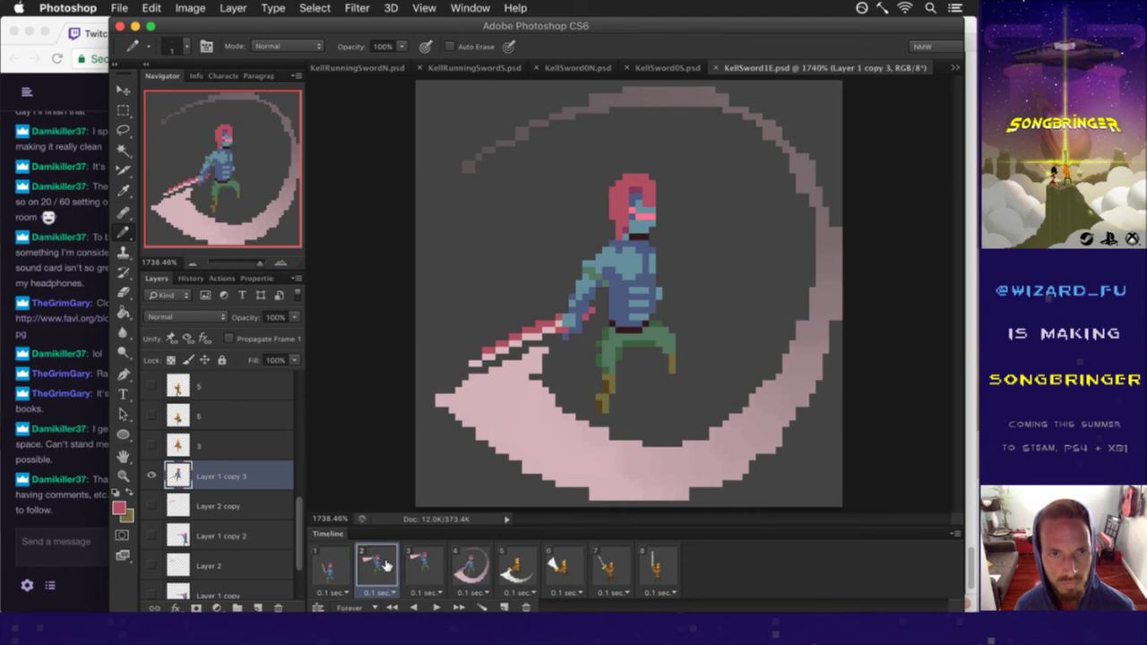
left_click(427, 560)
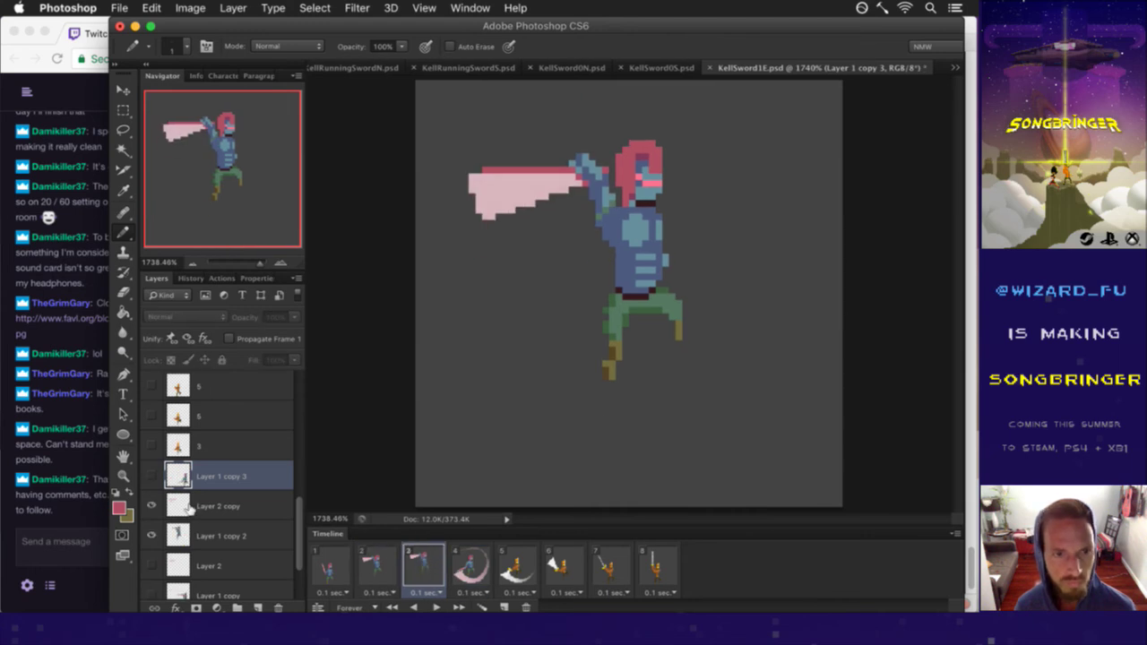
left_click(184, 535)
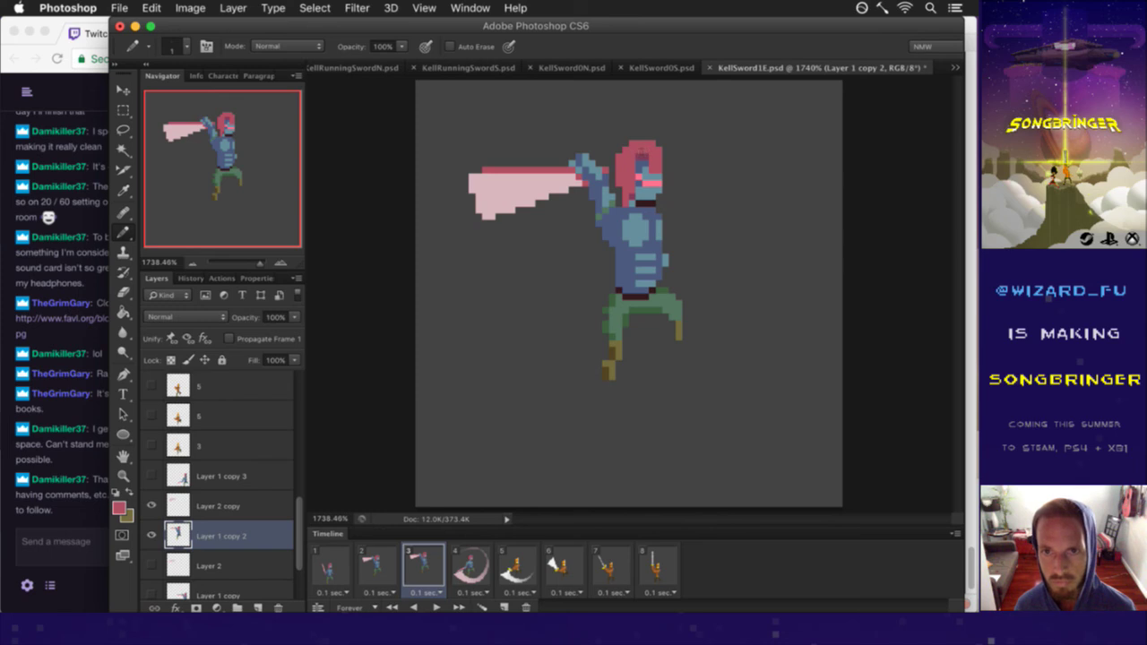
left_click(626, 137)
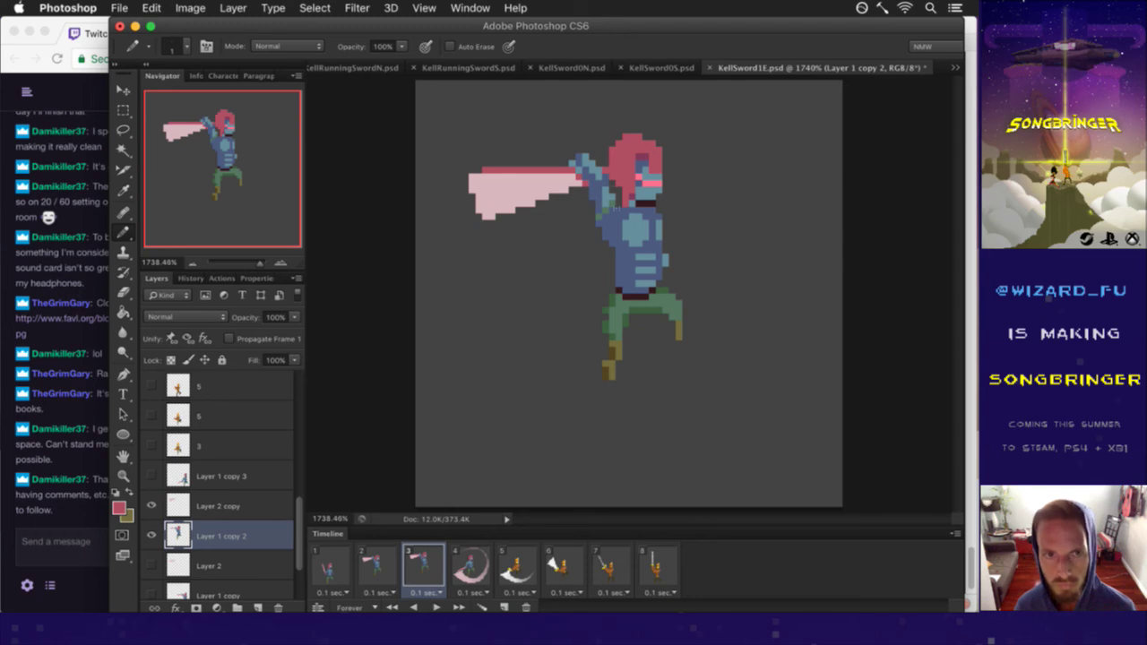
left_click(644, 169, "alt")
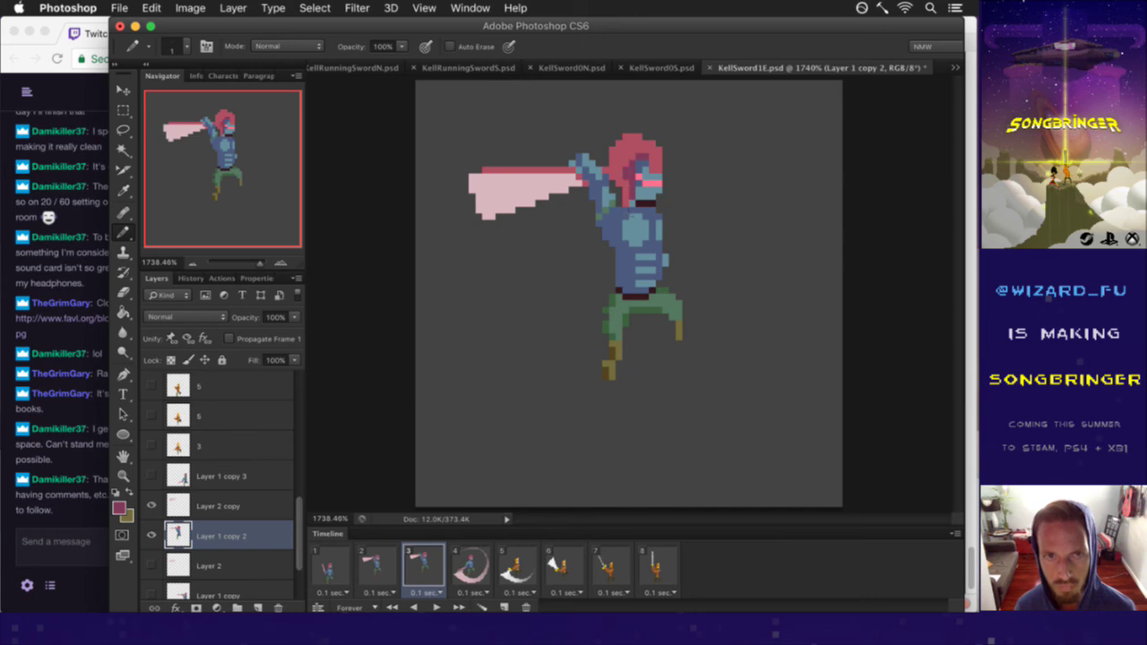
left_click(376, 564)
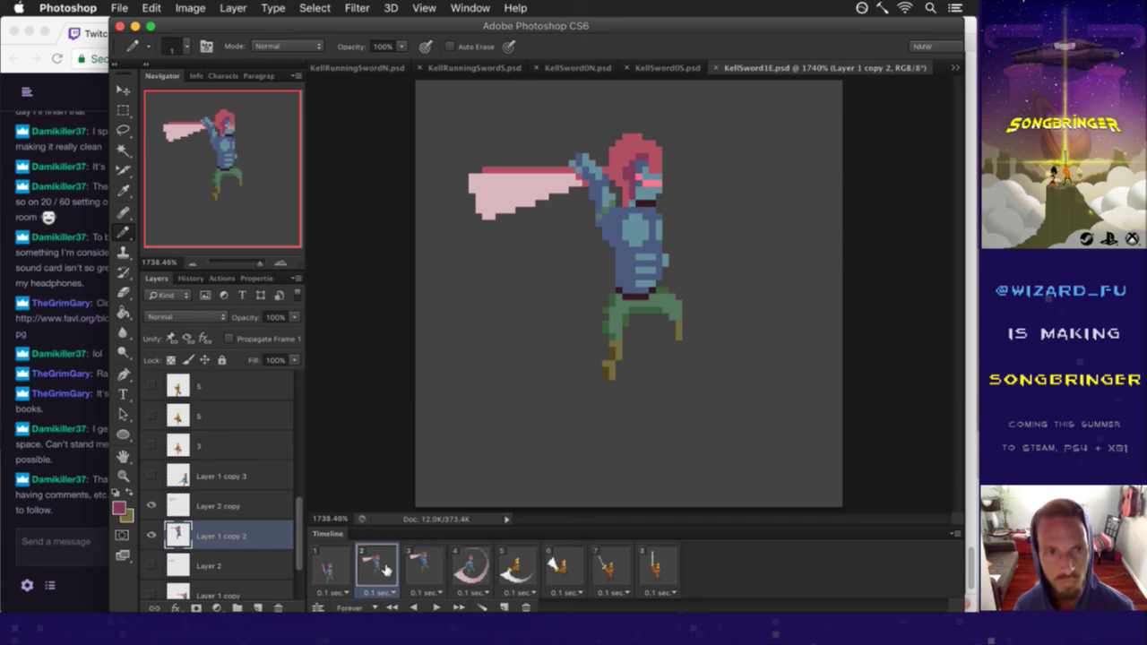
left_click(422, 569)
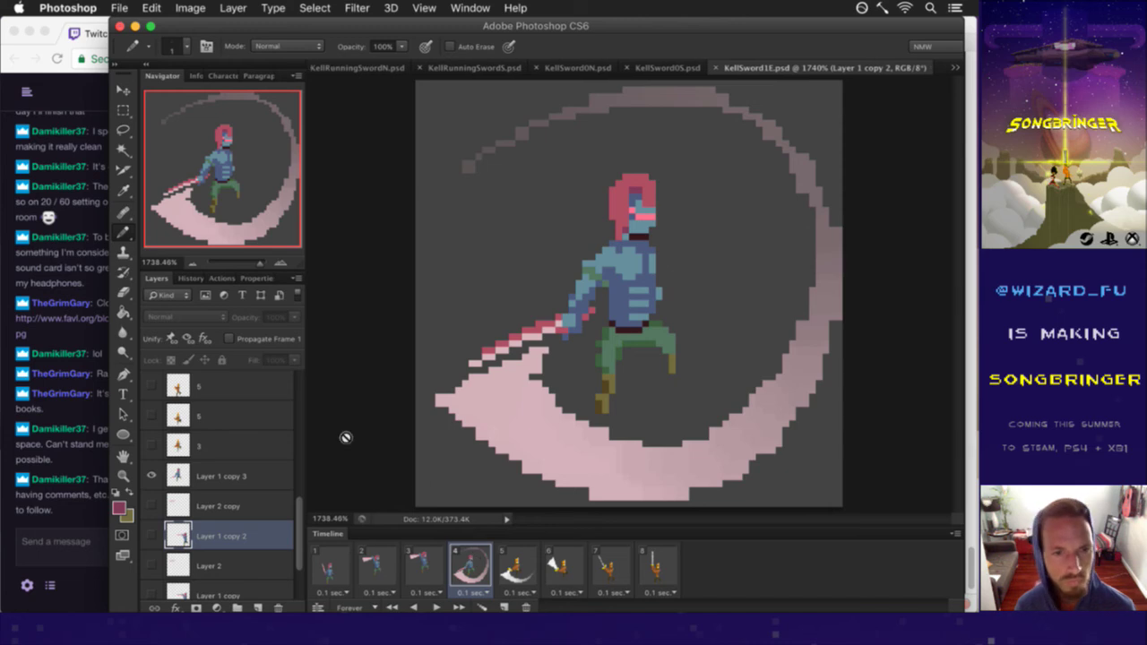
Step: In frame 4, sample the hair's red and pencil hair flowing back behind the head down to the shoulder on Layer 1 copy 3
key("i")
left_click(635, 222)
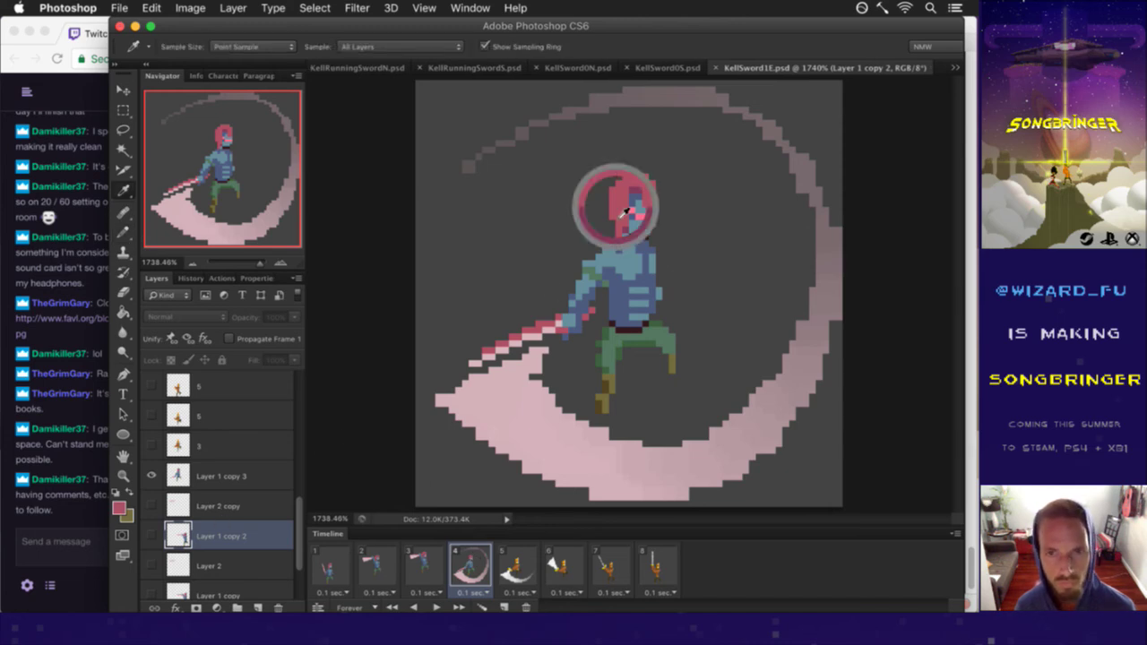
left_click(240, 468)
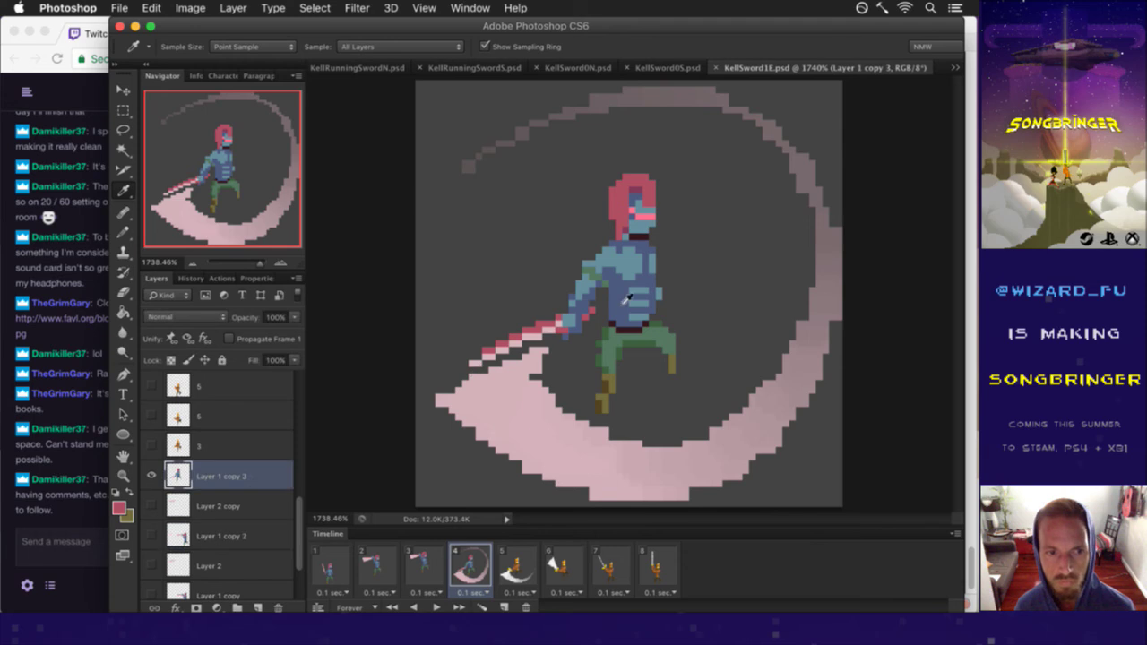
key("b")
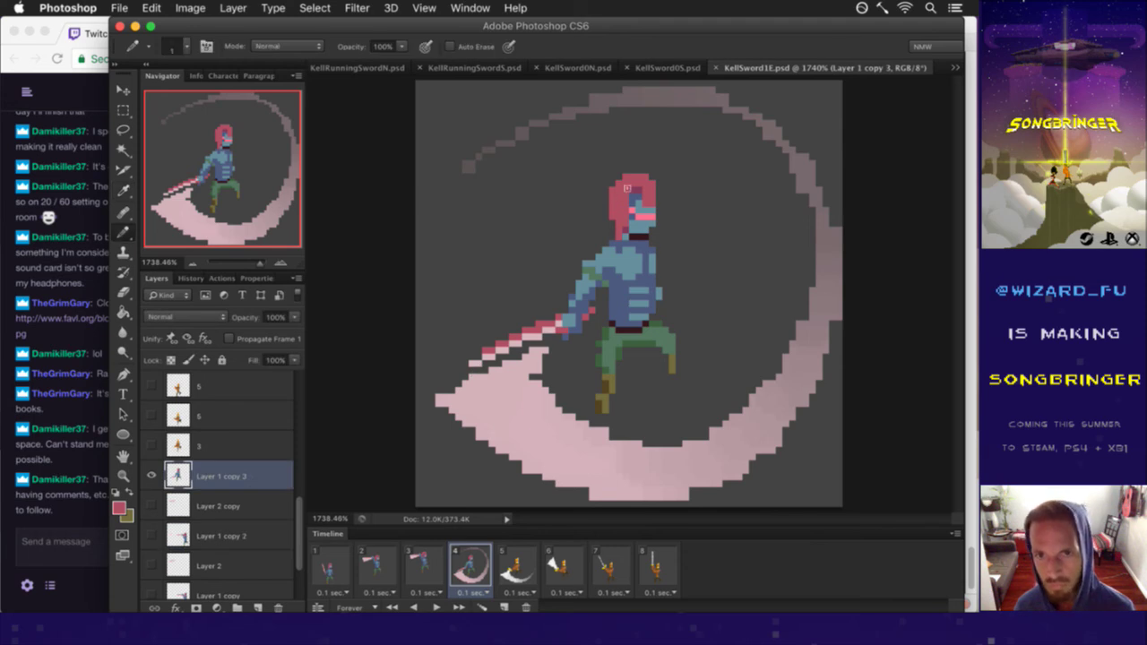
mouse_move(607, 213)
left_mouse_down()
mouse_move(584, 248)
mouse_move(601, 255)
mouse_move(613, 235)
mouse_move(598, 251)
mouse_move(601, 240)
left_mouse_up()
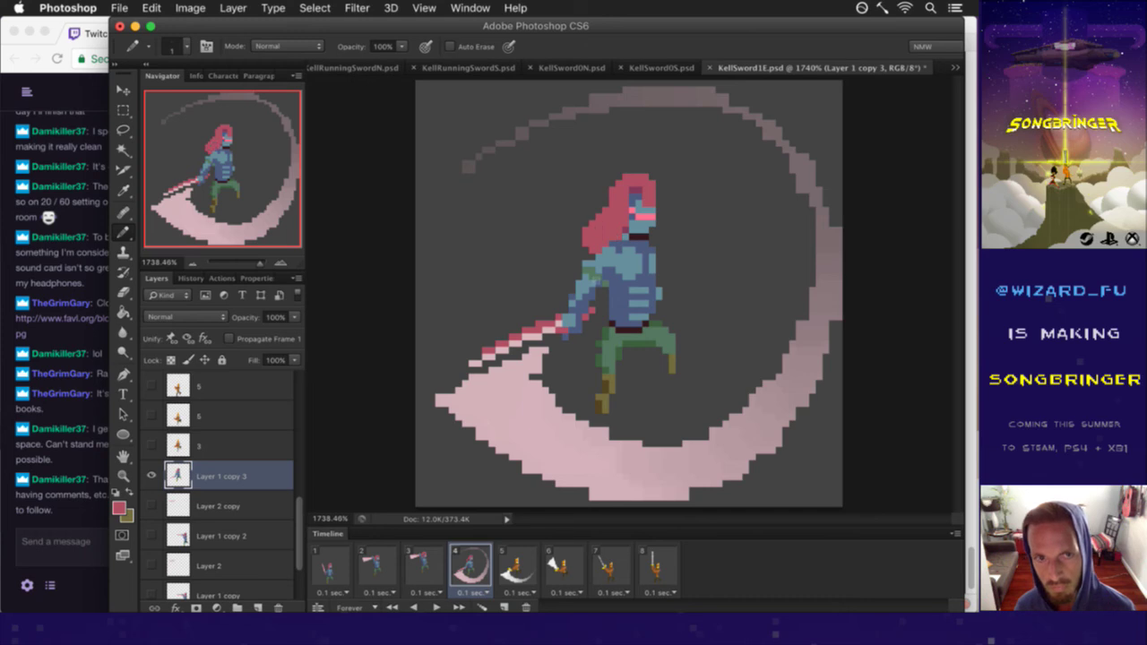
Step: Shade the flowing hair with dark red pixels and erase pixels along its lower edge to taper the tip
key("e")
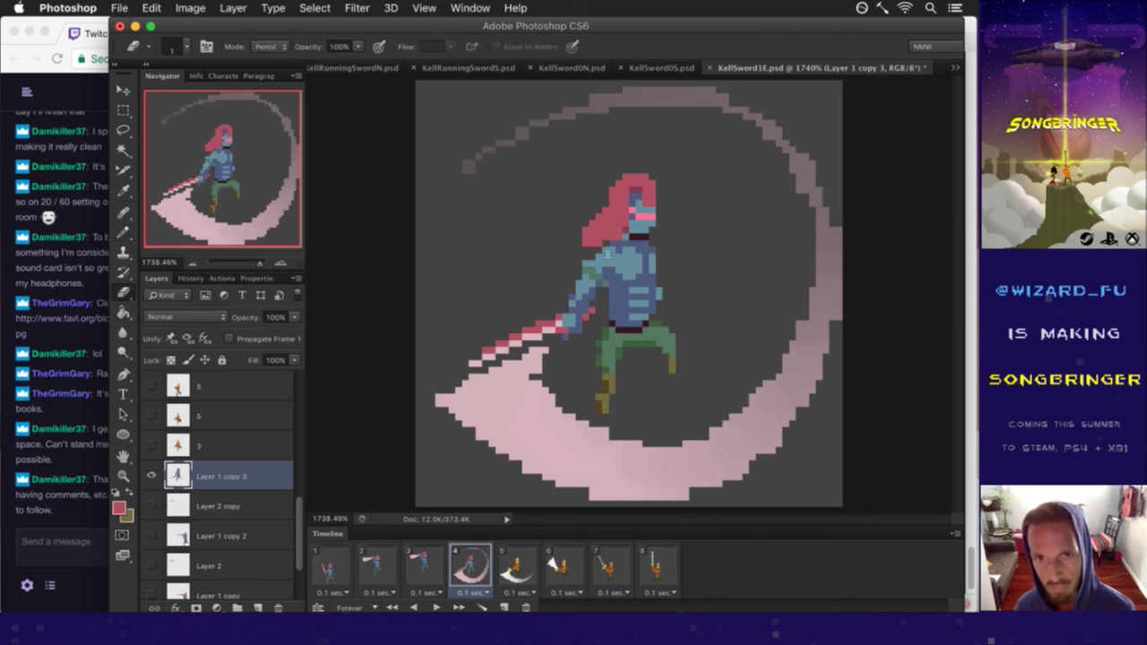
key("b")
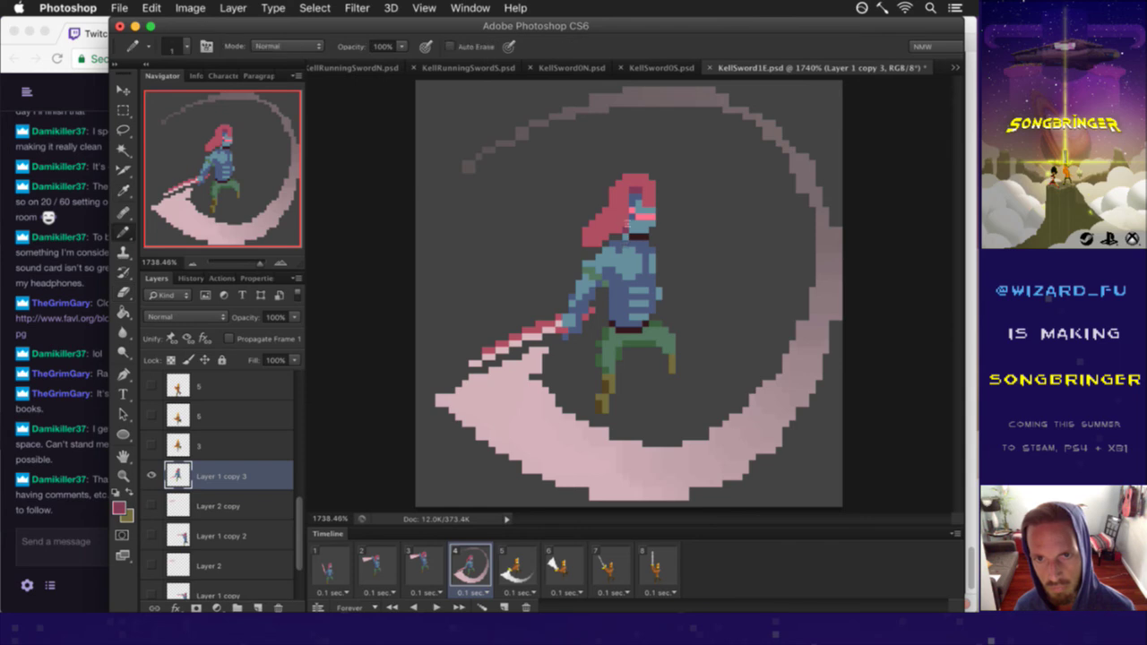
left_click(619, 230)
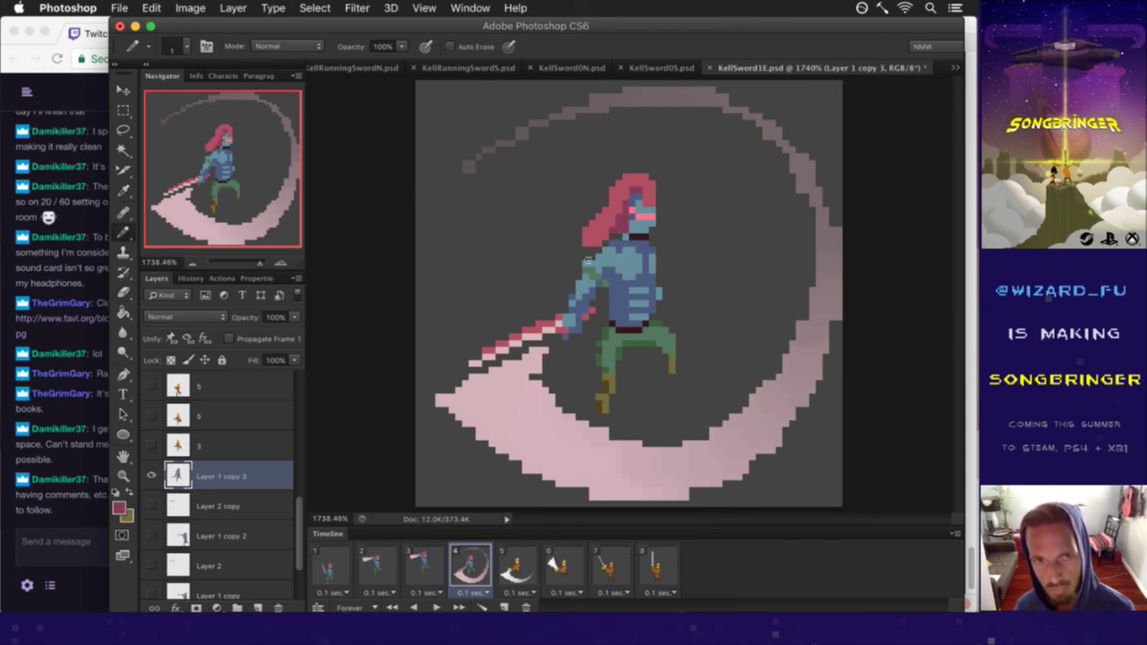
key("e")
left_click(590, 255)
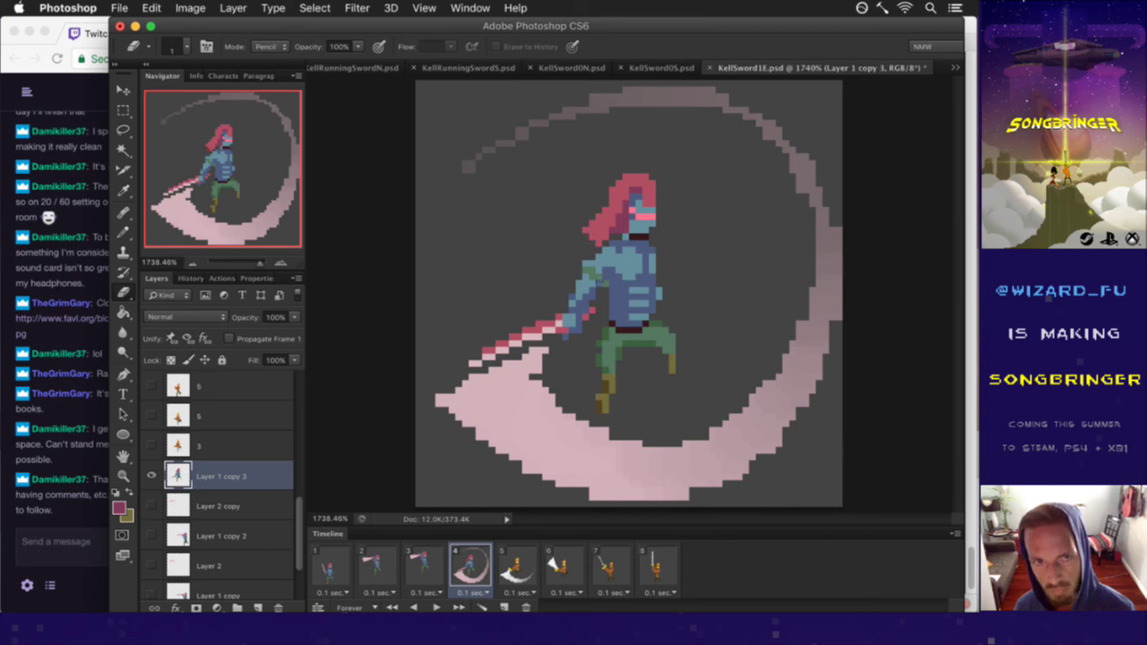
left_click(593, 237)
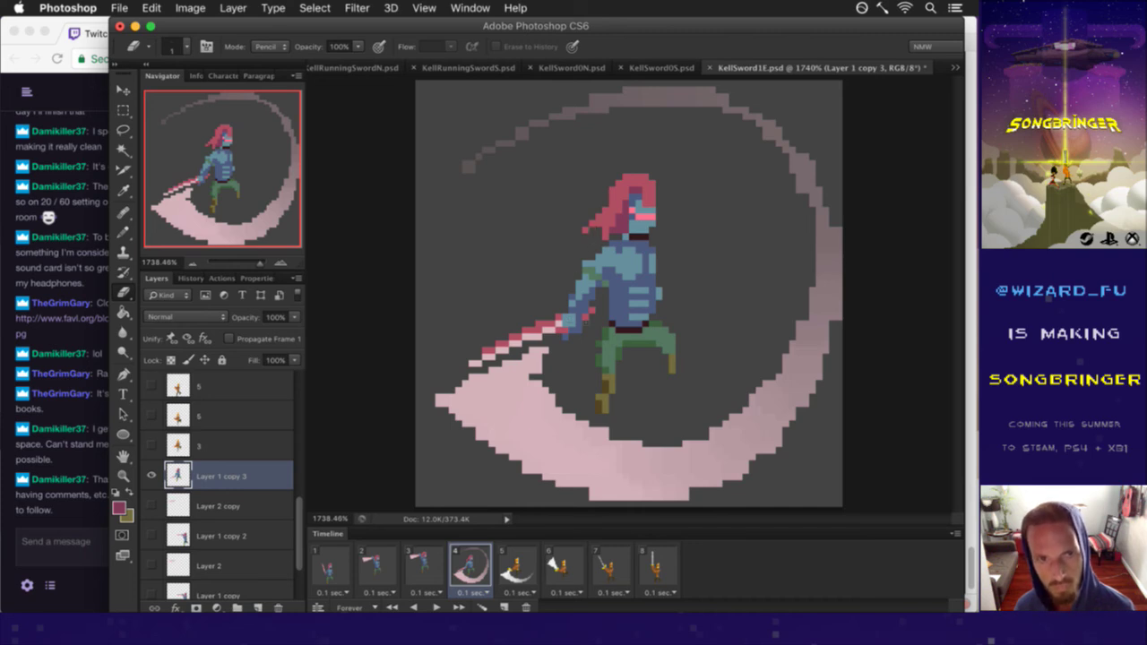
Step: Flip between frames 2, 3 and 4 to compare the hair's motion, ending on frame 4
left_click(438, 567)
left_click(470, 566)
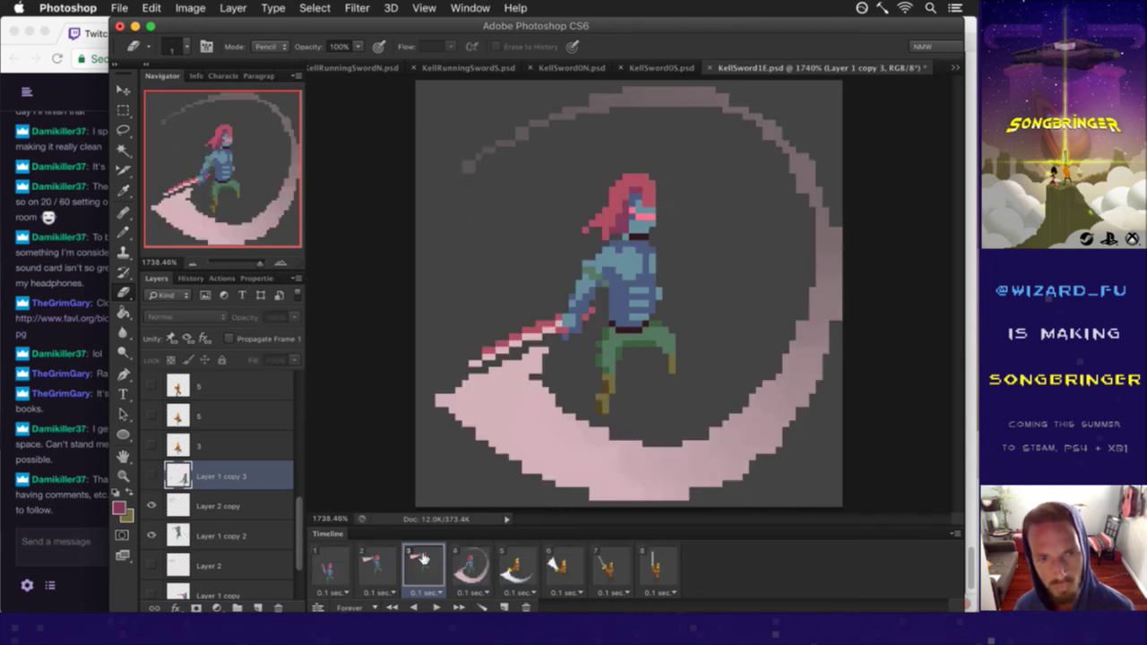
left_click(424, 560)
left_click(471, 564)
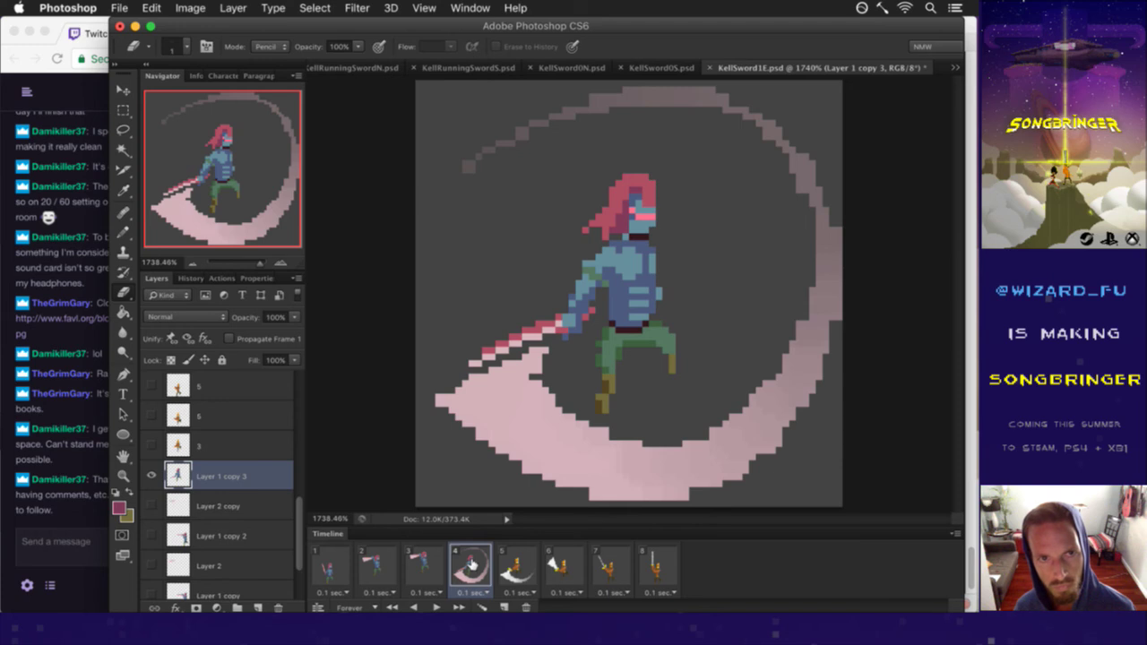
left_click(391, 566)
left_click(424, 569)
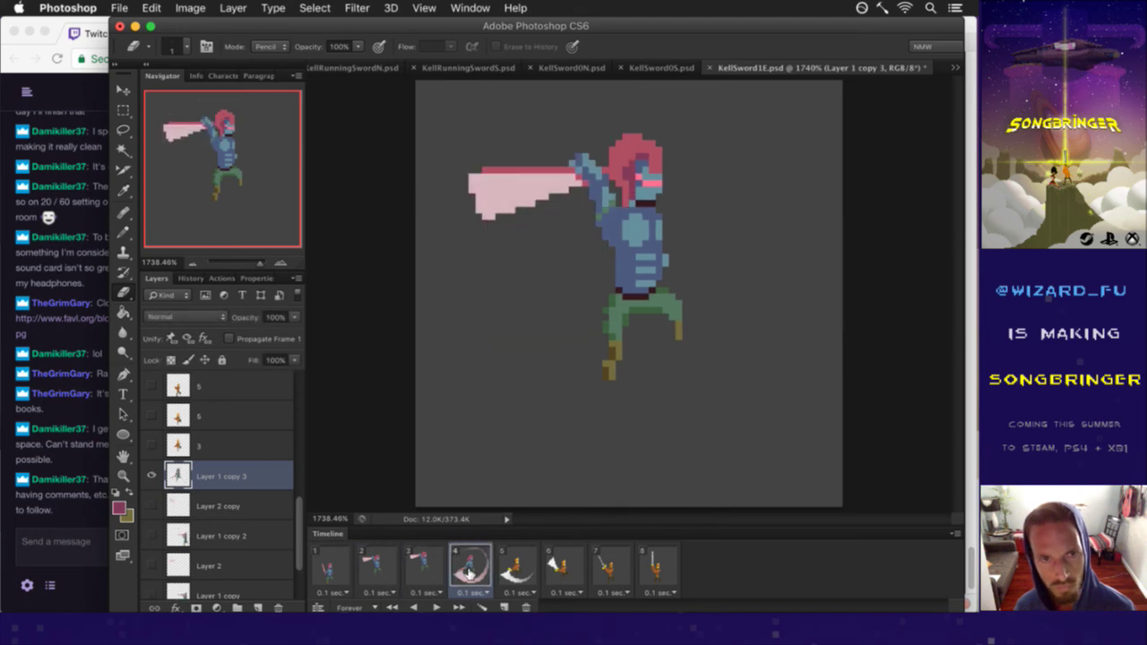
left_click(470, 568)
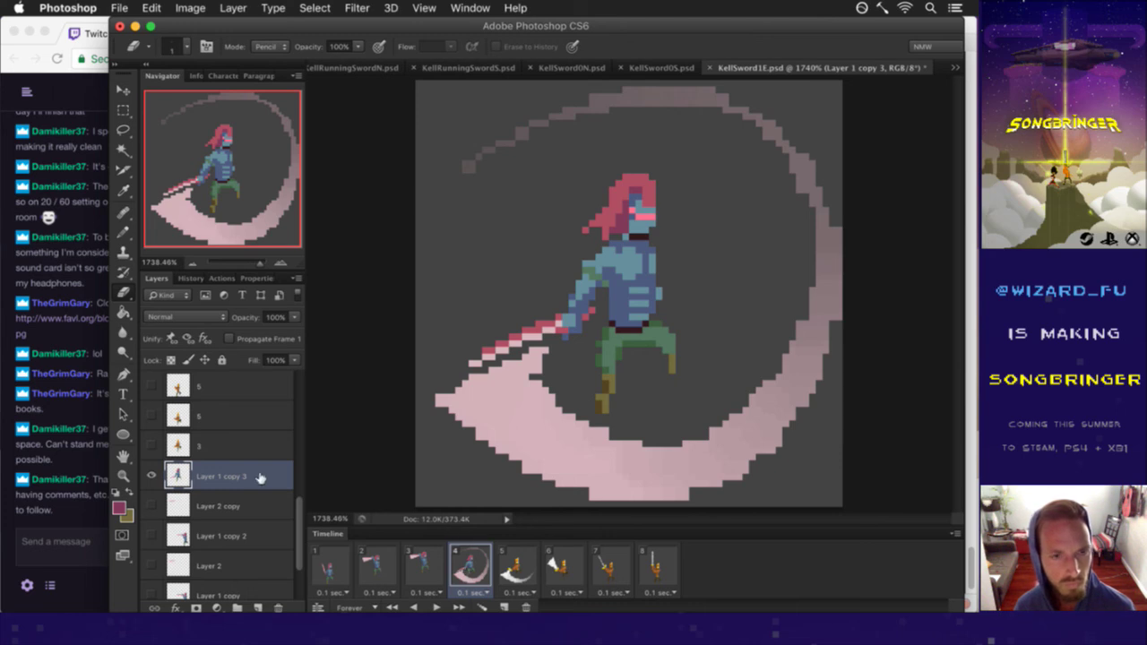
Step: Fill out frame 4's hair behind the head with sampled red, shade it dark red, save, and compare it with frame 3
key("i")
left_click(638, 183)
key("b")
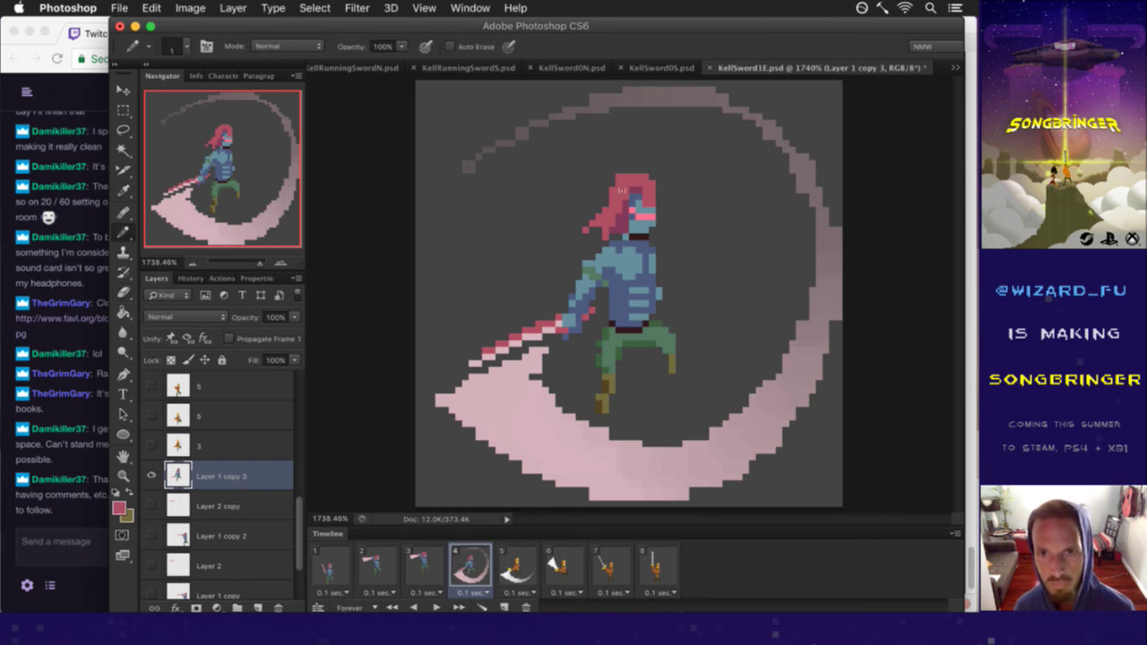
left_click_drag(616, 196, 611, 226)
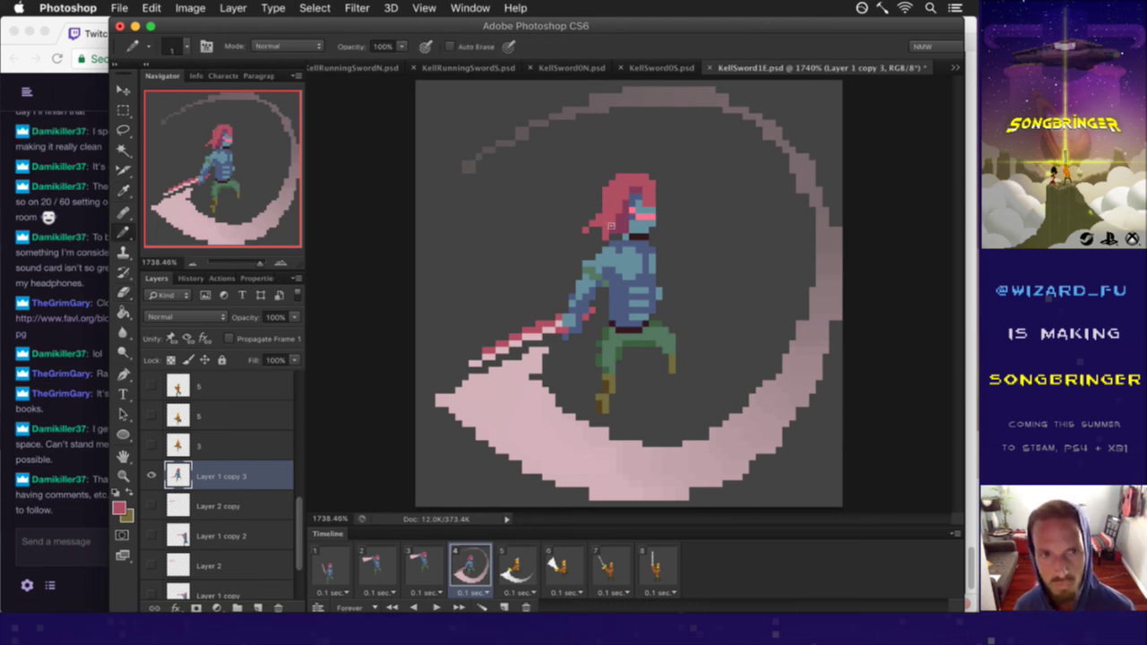
key("i")
left_click(626, 199)
key("b")
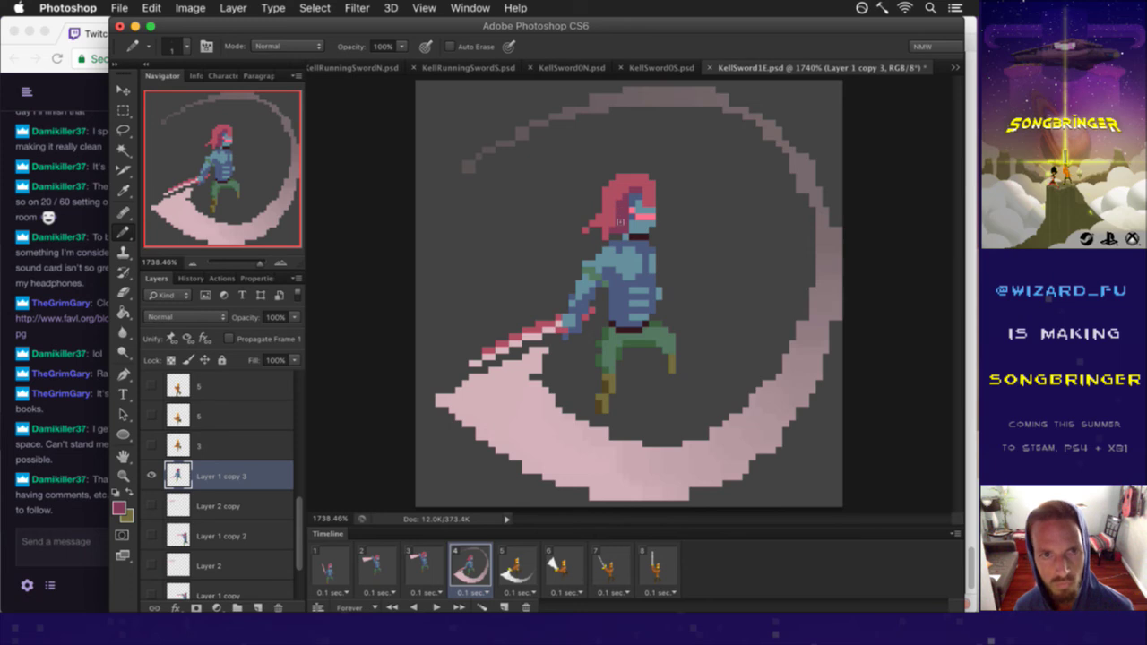
key("super+s")
left_click(442, 566)
left_click(472, 567)
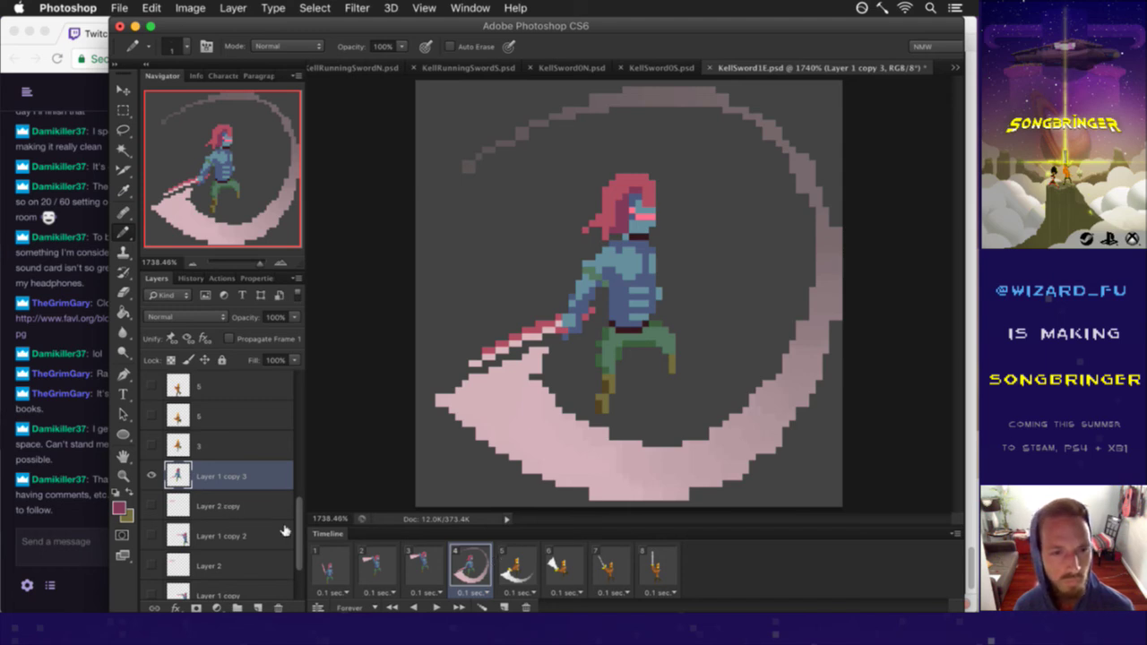
Step: On the slash trail layer directly below Hue/Saturation 1, erase a few outermost pixels along the arc's right edge
left_click_drag(301, 531, 287, 480)
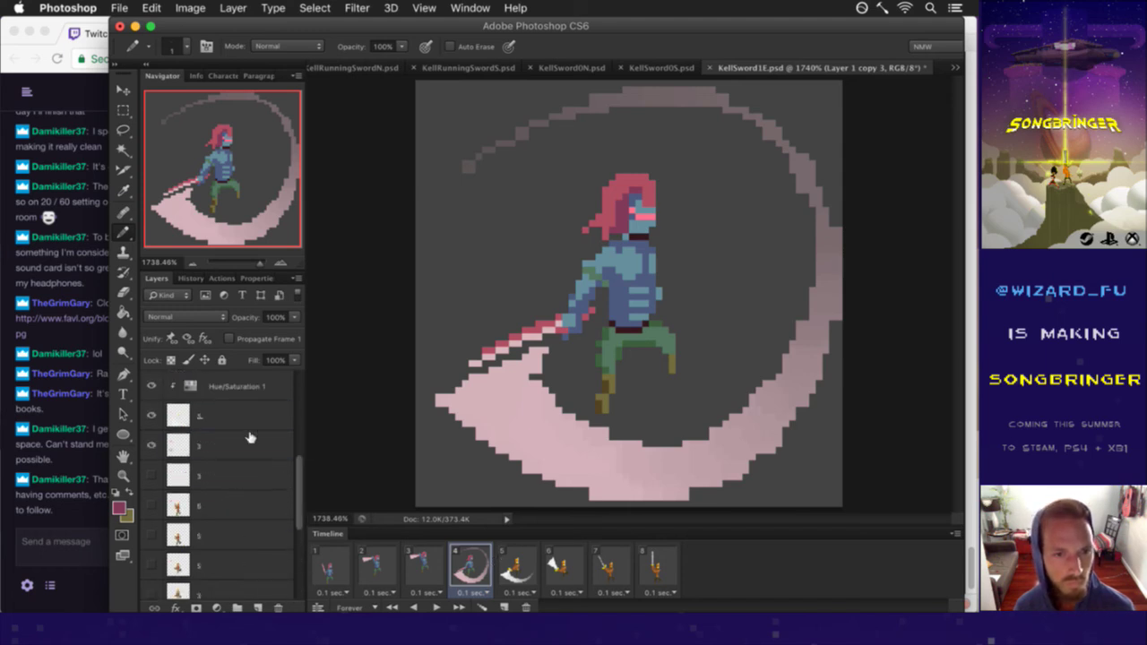
left_click(180, 416)
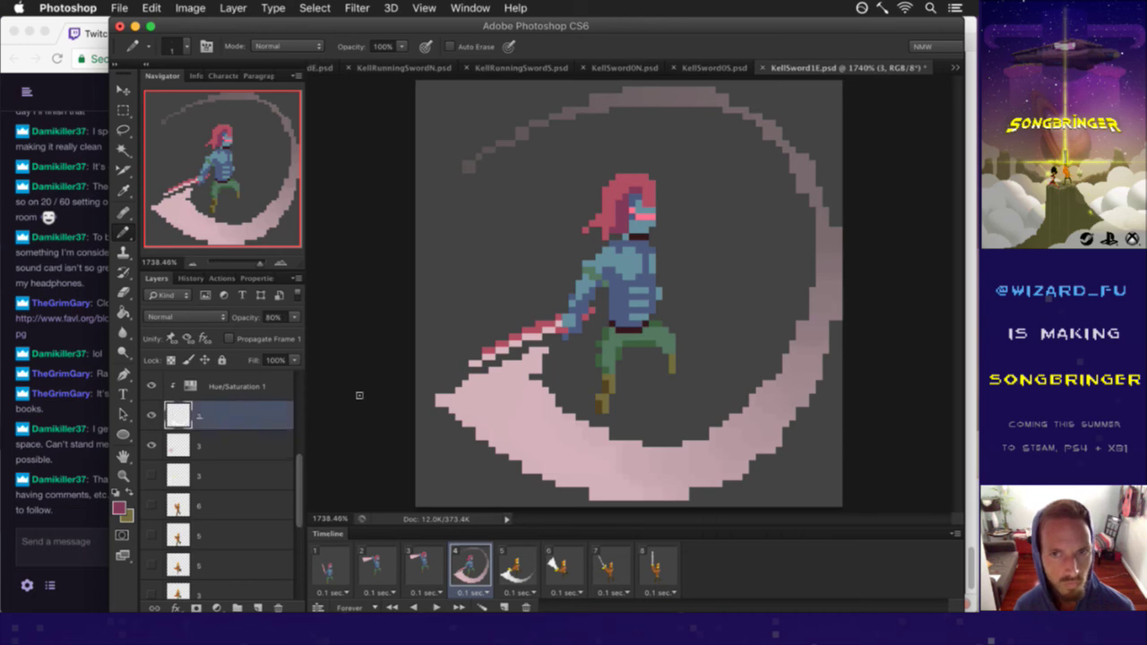
key("m")
left_click_drag(428, 87, 850, 267)
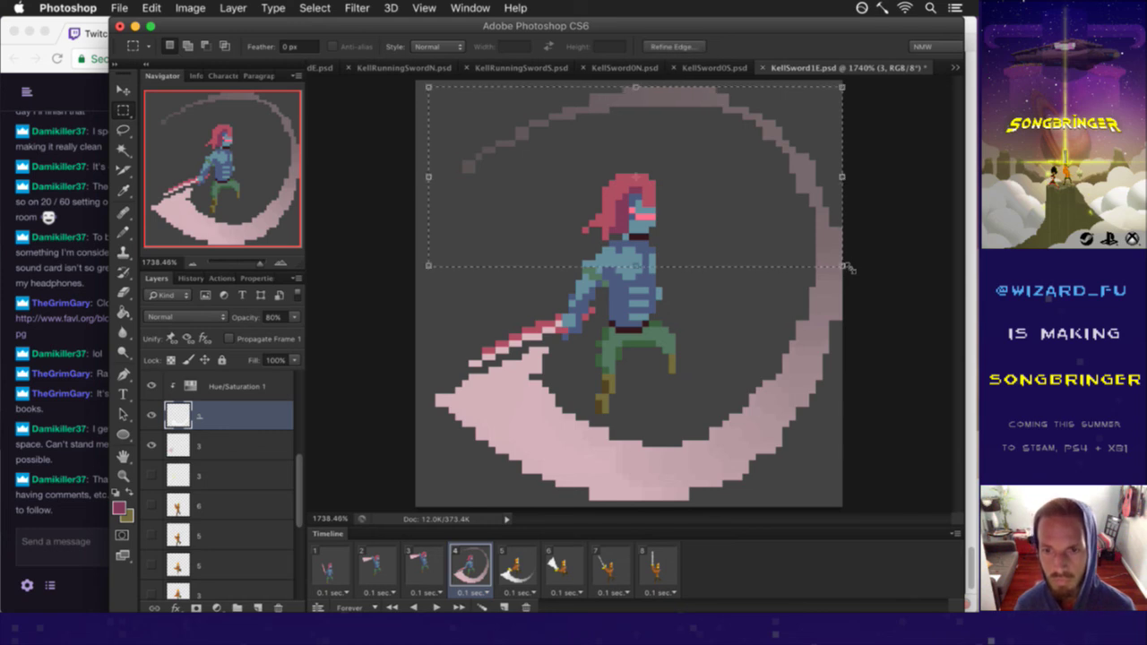
key("super+d")
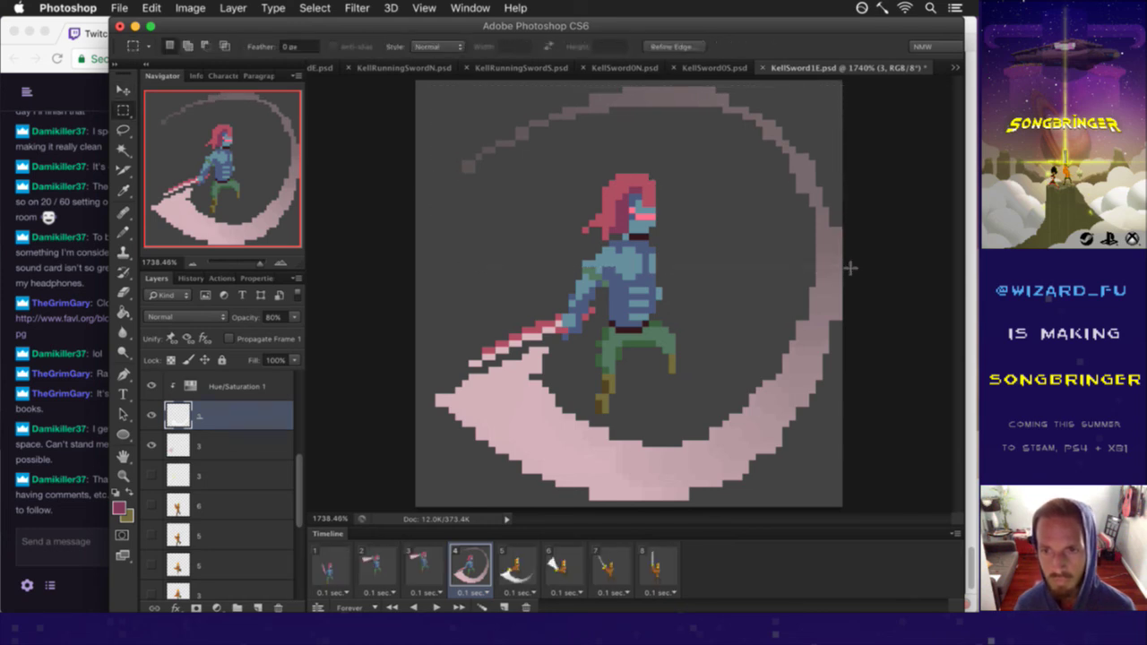
key("e")
mouse_move(844, 257)
left_mouse_down()
mouse_move(820, 258)
mouse_move(810, 277)
mouse_move(843, 238)
left_mouse_up()
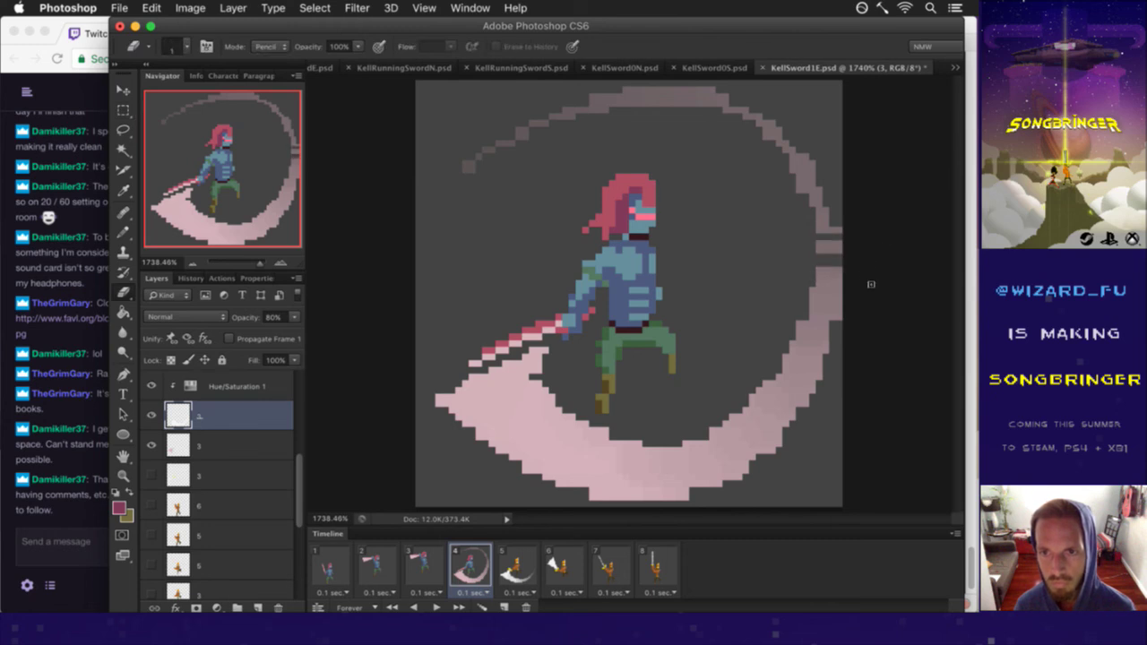
Step: Select the upper part of the slash arc, nudge it down two pixels, and deselect
key("m")
mouse_move(402, 87)
left_mouse_down()
mouse_move(846, 185)
mouse_move(871, 249)
left_mouse_up()
key("v")
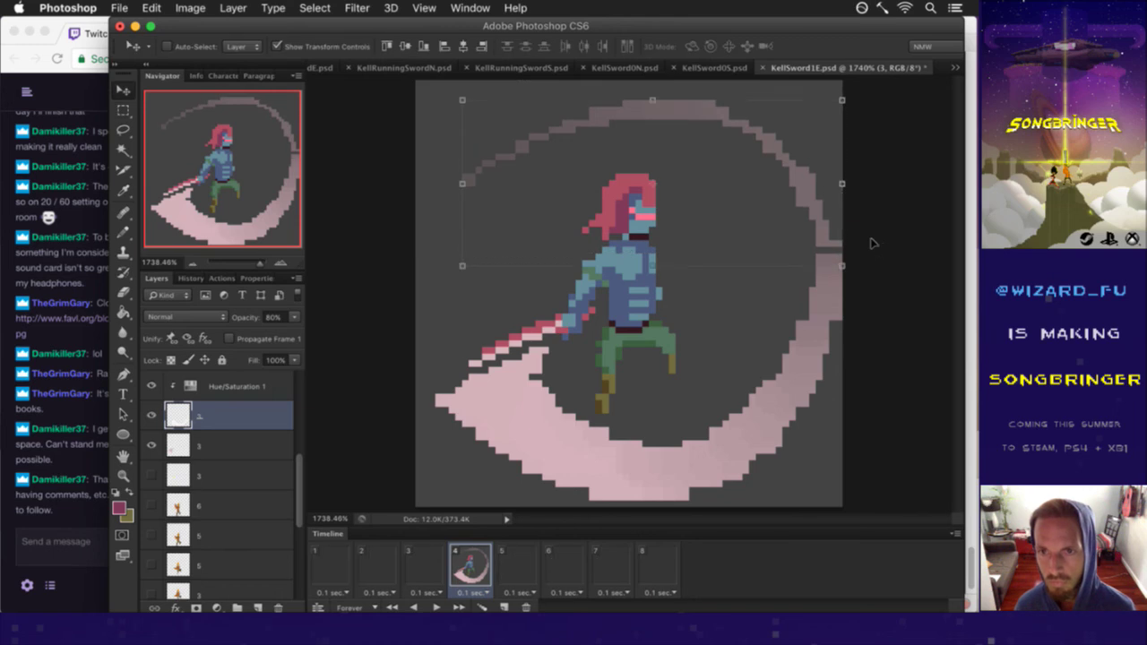
key("Down")
key("m")
key("super+d")
Step: Close the detached KellRunningSwordN.psd window and shift the upper part of frame 4's slash arc down one more pixel
left_click_drag(408, 68, 496, 100)
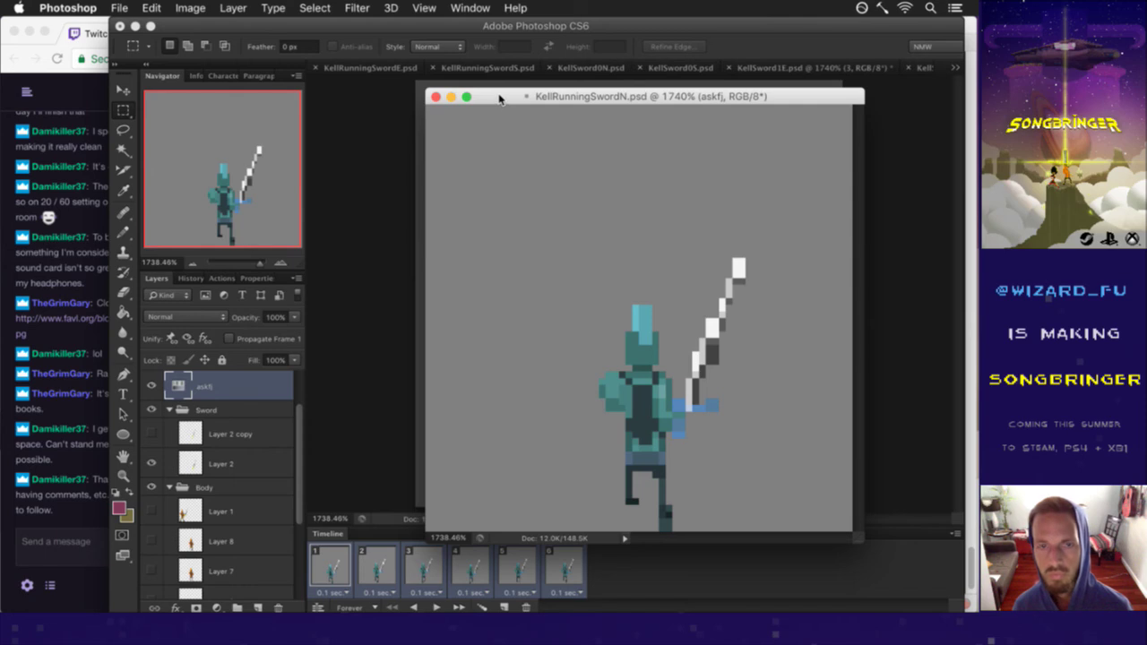
left_click(437, 97)
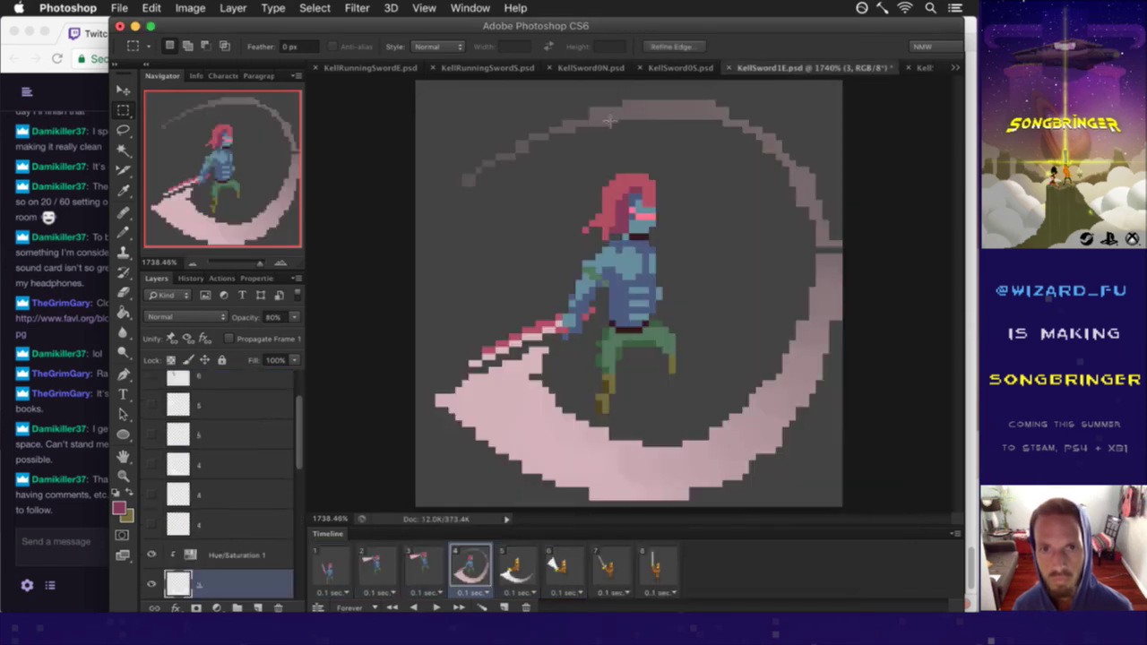
left_click_drag(421, 92, 845, 242)
key("ctrl+Down")
key("ctrl+d")
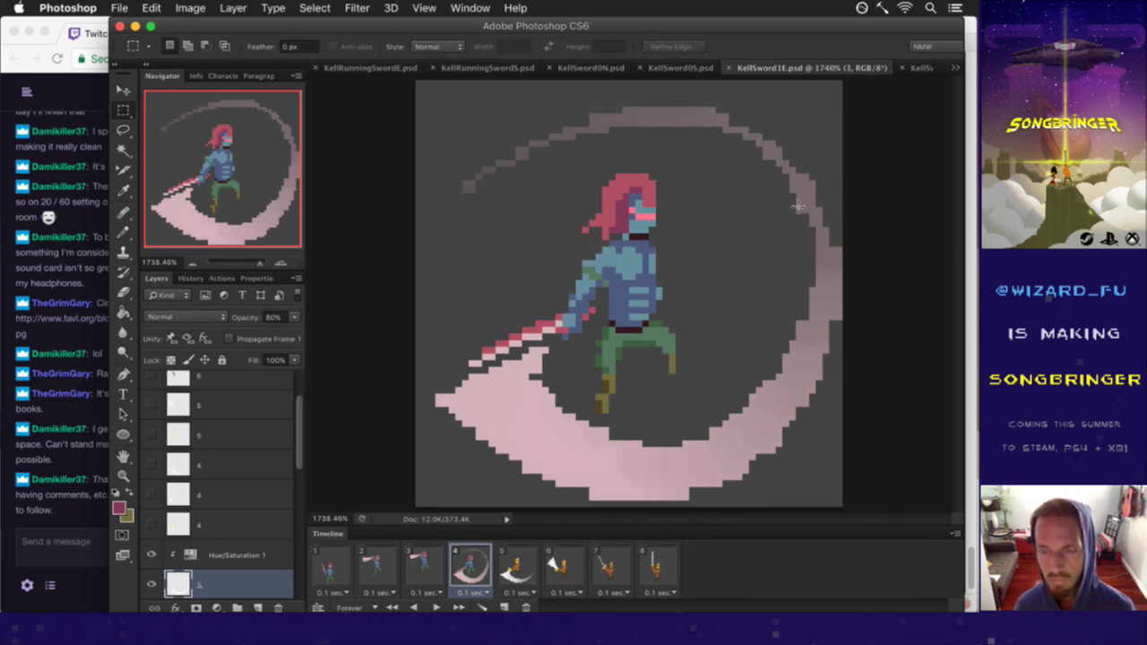
Step: Select both visible slash layers below Hue/Saturation 1 and move the whole slash up two pixels
key("v")
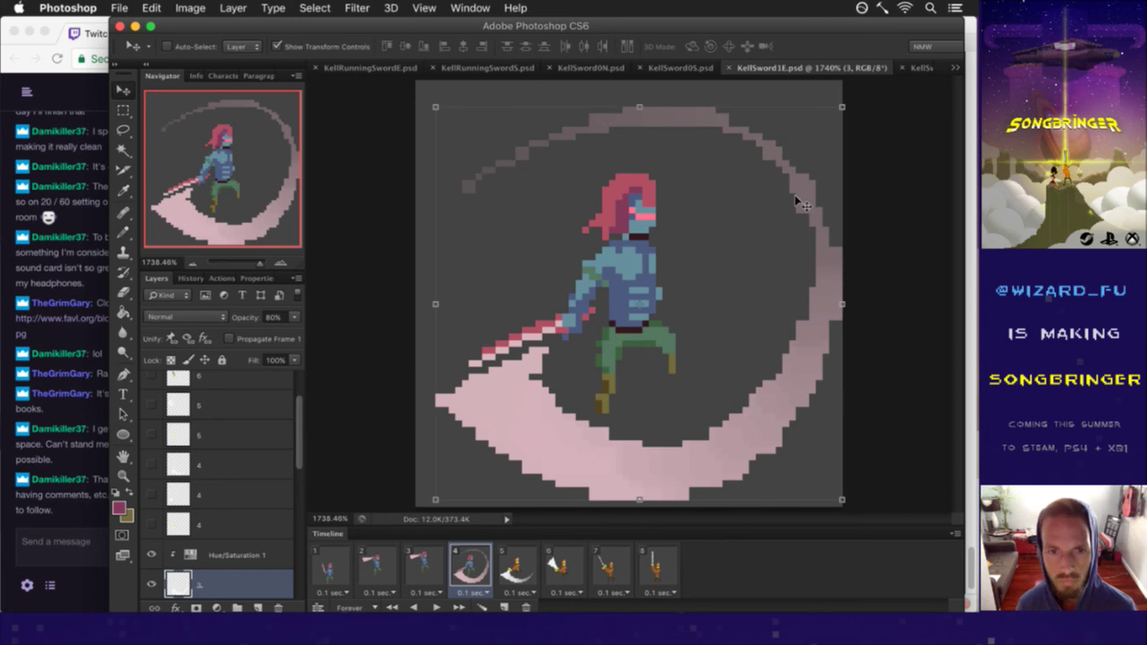
scroll(239, 511, "down", 3)
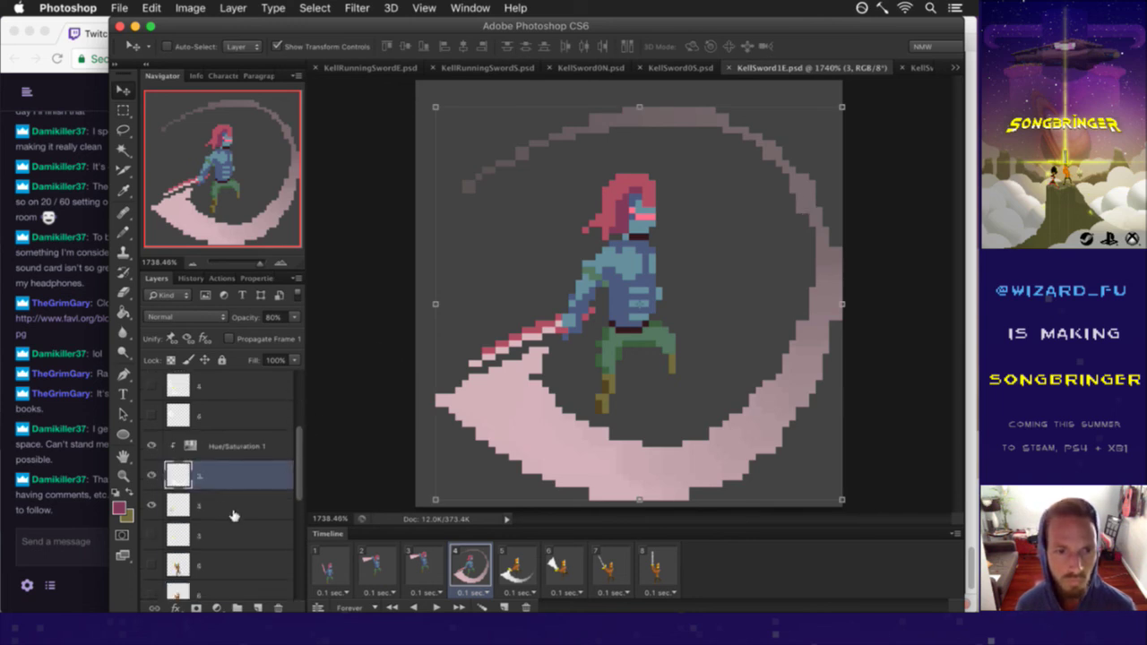
left_click(219, 508, "shift")
key("Up")
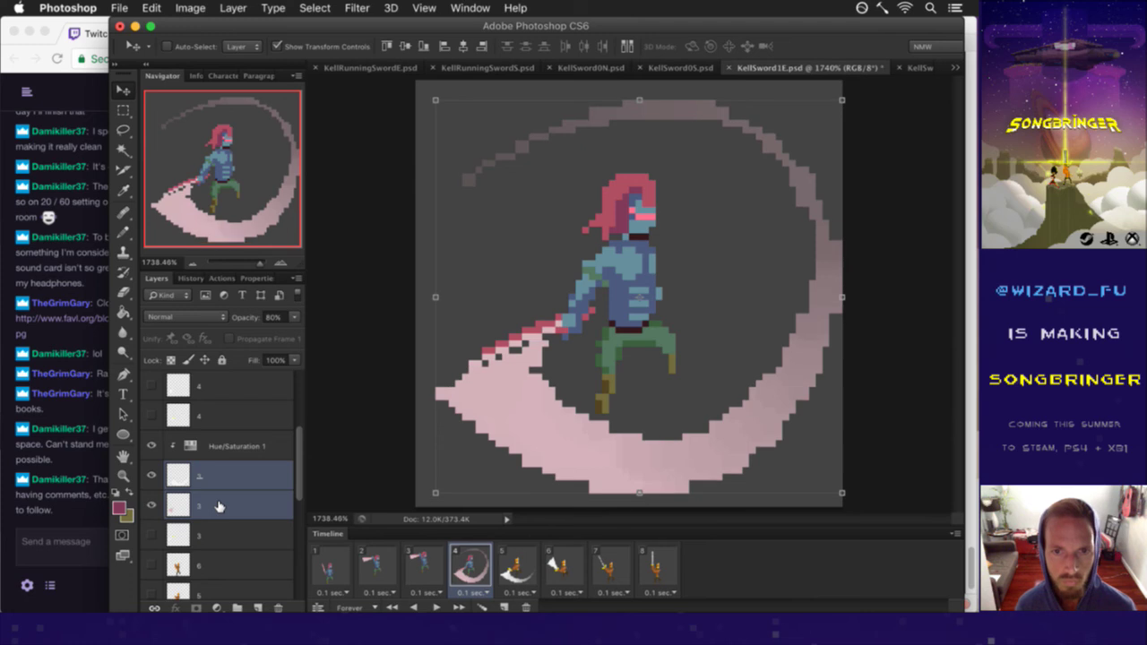
key("Up")
key("Right")
key("Left")
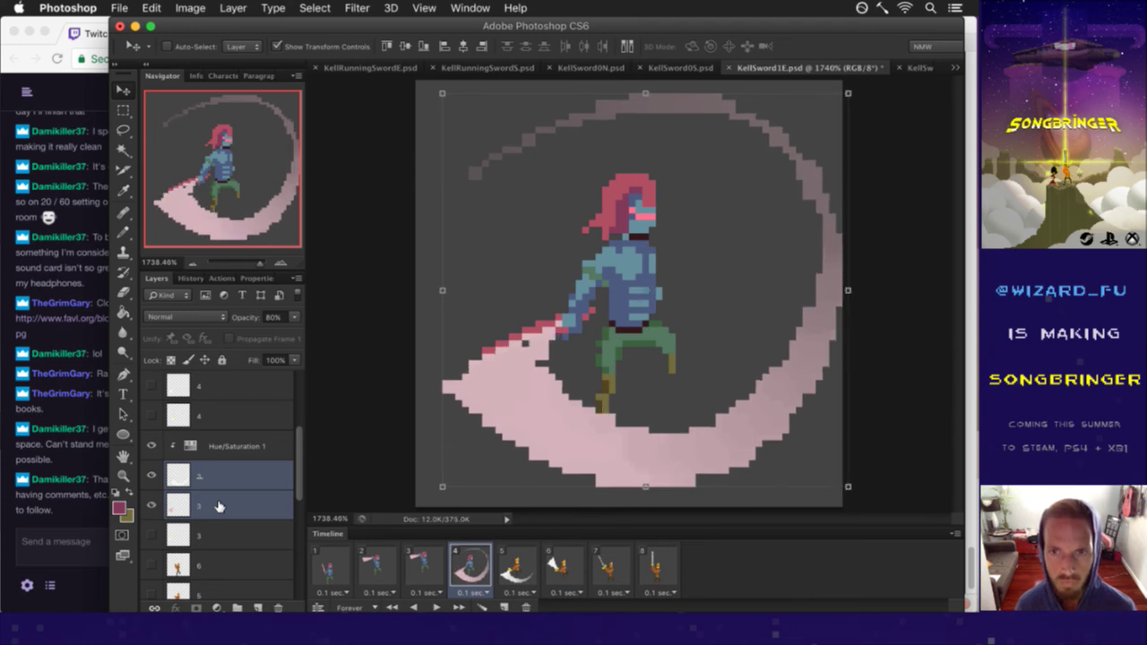
key("m")
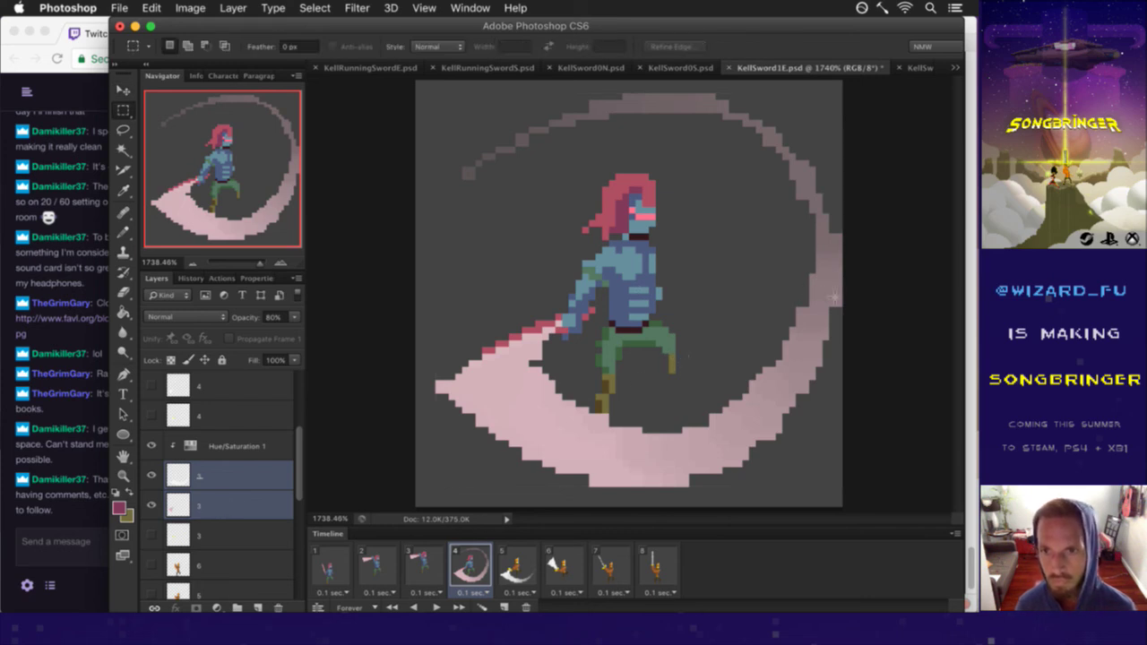
Step: On the upper of the two slash layers, trim the arc's right edge, thin its upper stretch and trailing tail with the Eraser, and save
key("e")
left_click(229, 476)
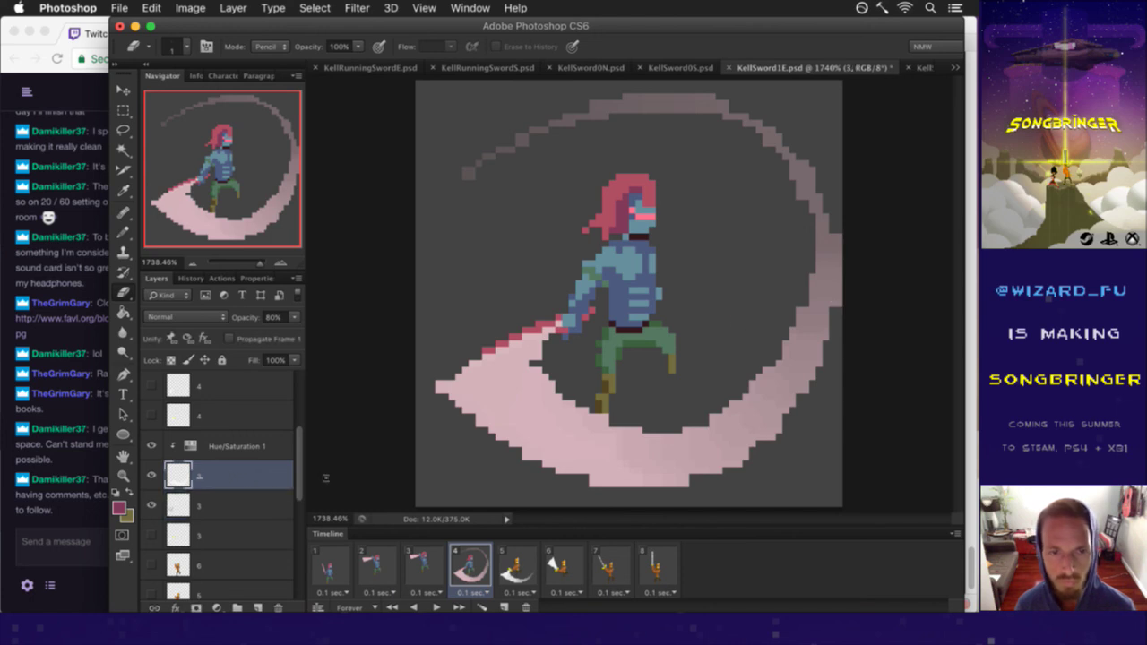
left_click_drag(840, 320, 841, 215)
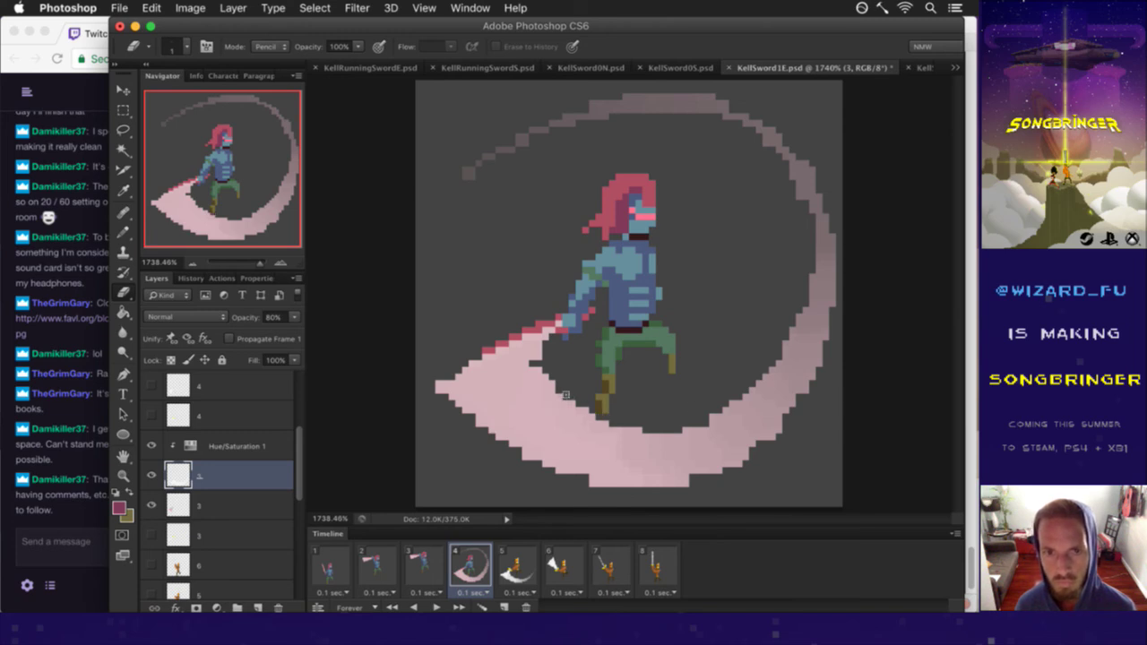
left_click_drag(567, 398, 516, 385)
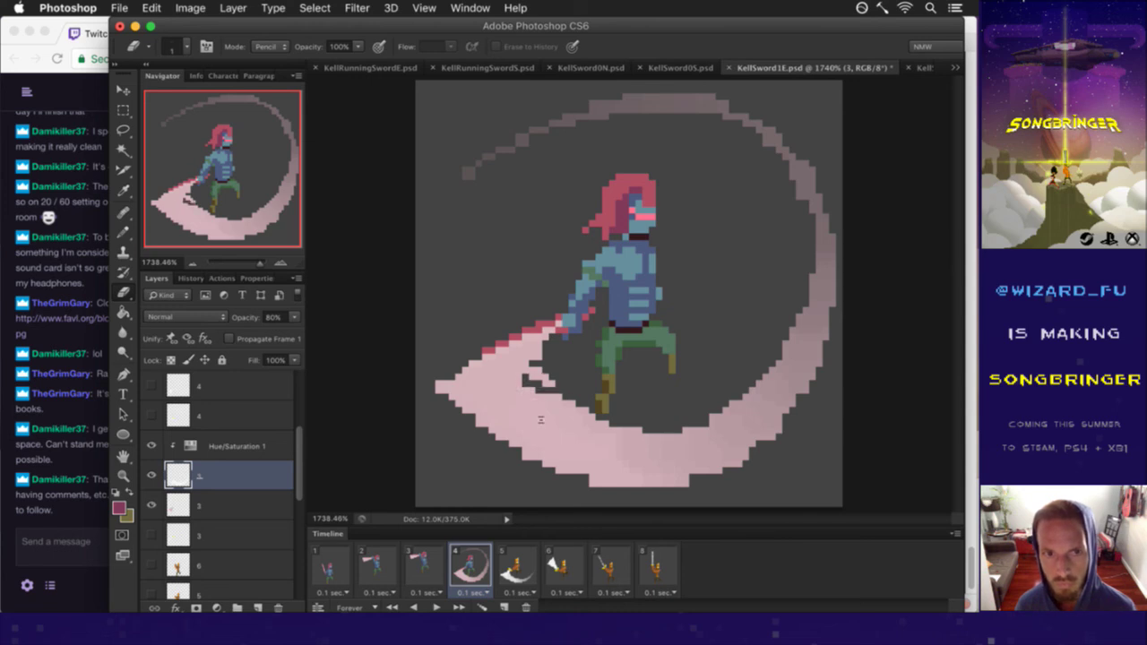
key("super+z")
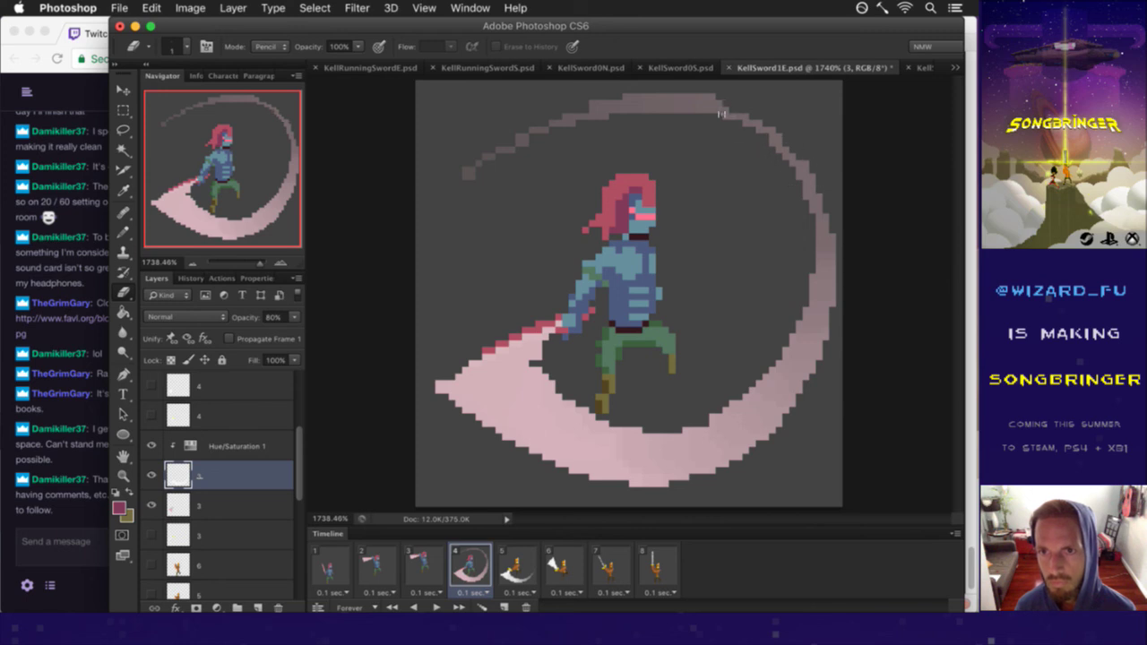
left_click_drag(663, 110, 587, 116)
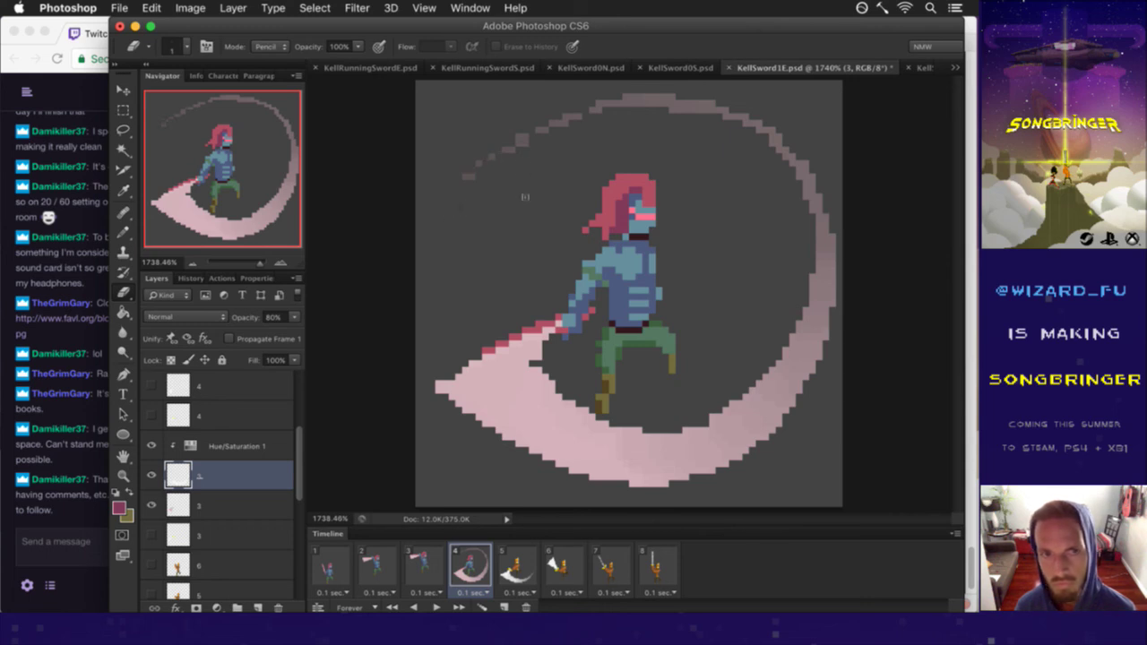
key("super+s")
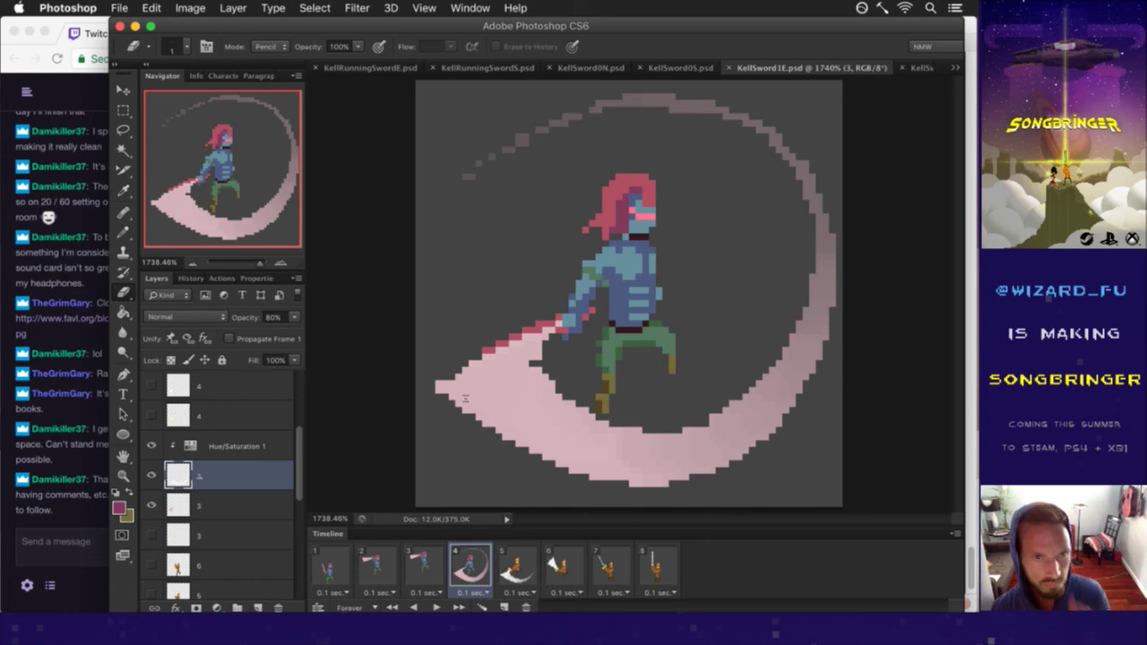
Step: Flip between frames 3 and 4 to compare the sword swing, ending on frame 4
left_click(436, 564)
left_click(484, 576)
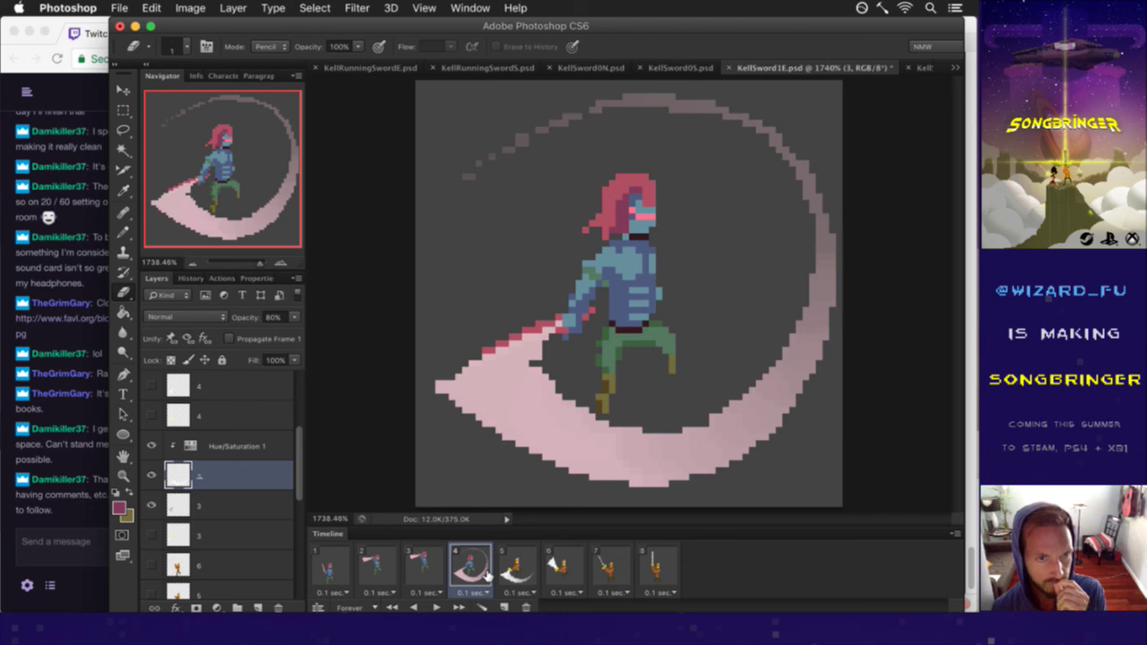
left_click(443, 572)
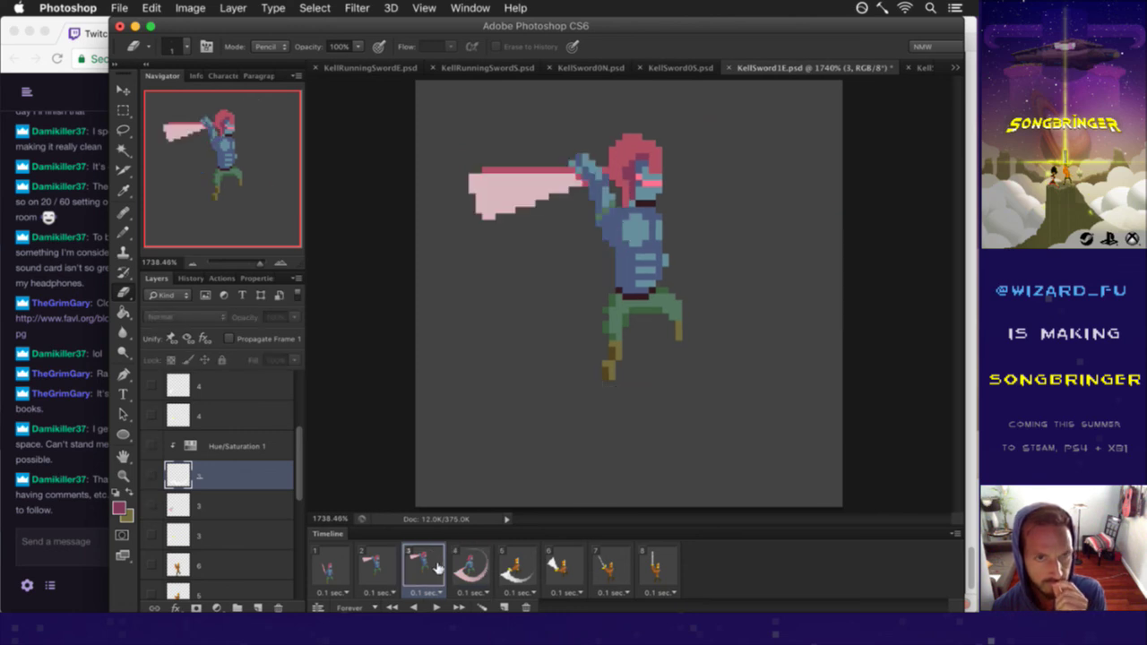
left_click(476, 570)
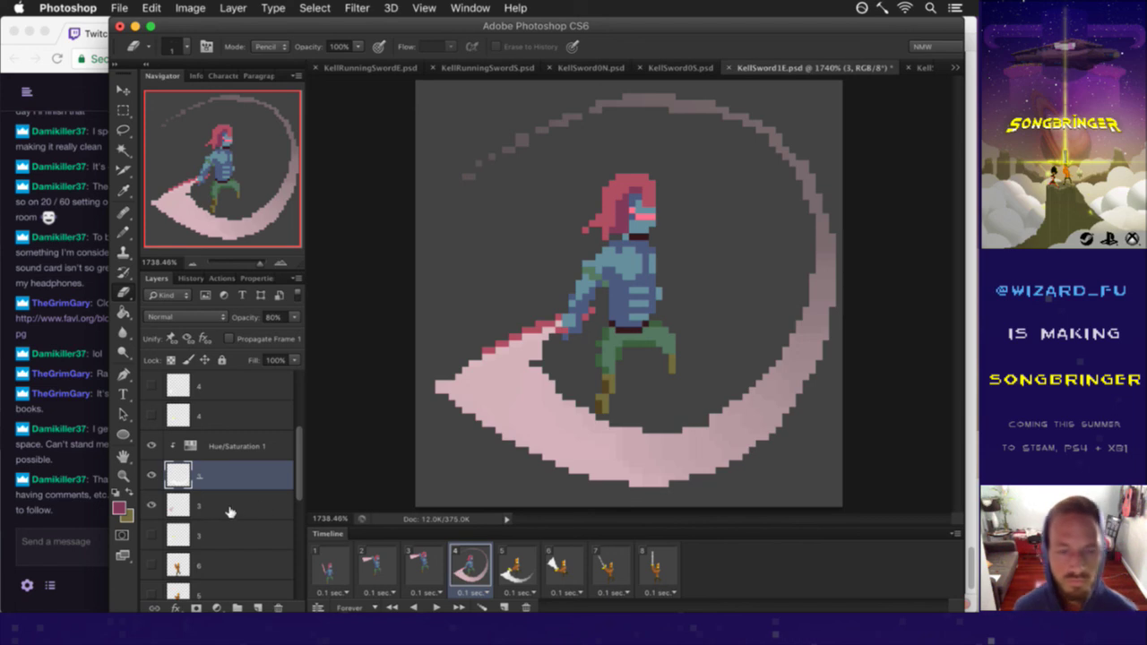
Step: On Layer 1 copy 3, sample the torso's light blue and pencil an arm stretched forward from the fighter's shoulder
scroll(299, 478, "down", 5)
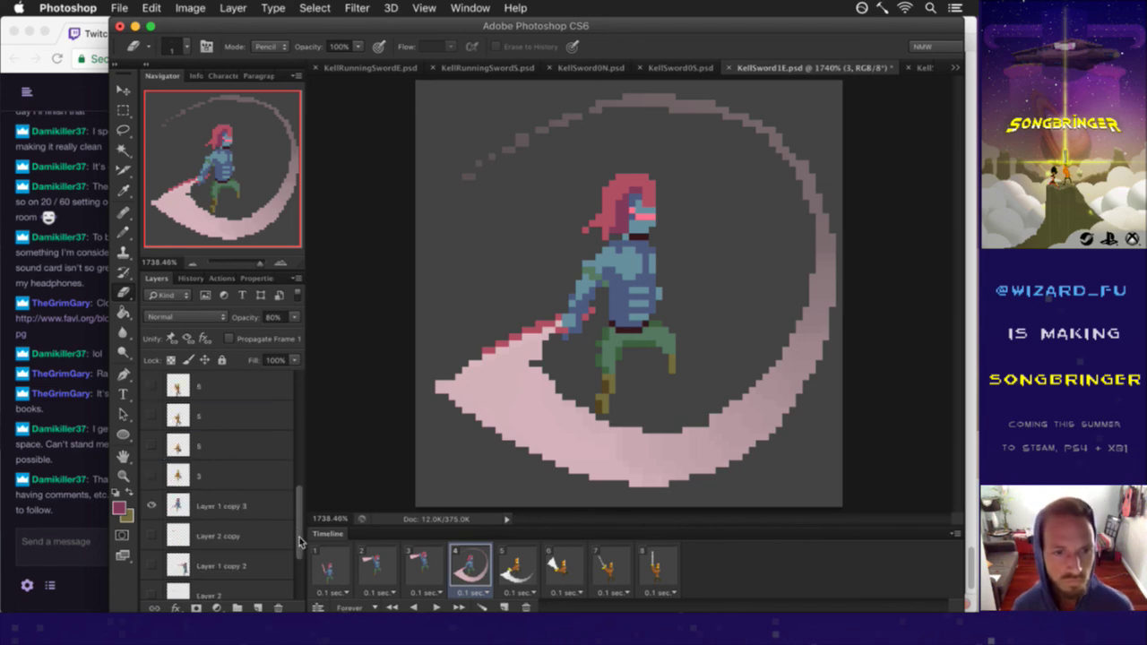
left_click(234, 506)
key("i")
left_click(668, 294)
key("b")
mouse_move(661, 264)
left_mouse_down()
mouse_move(674, 269)
mouse_move(673, 252)
mouse_move(686, 269)
mouse_move(717, 251)
mouse_move(726, 262)
left_mouse_up()
key("ctrl+z")
key("e")
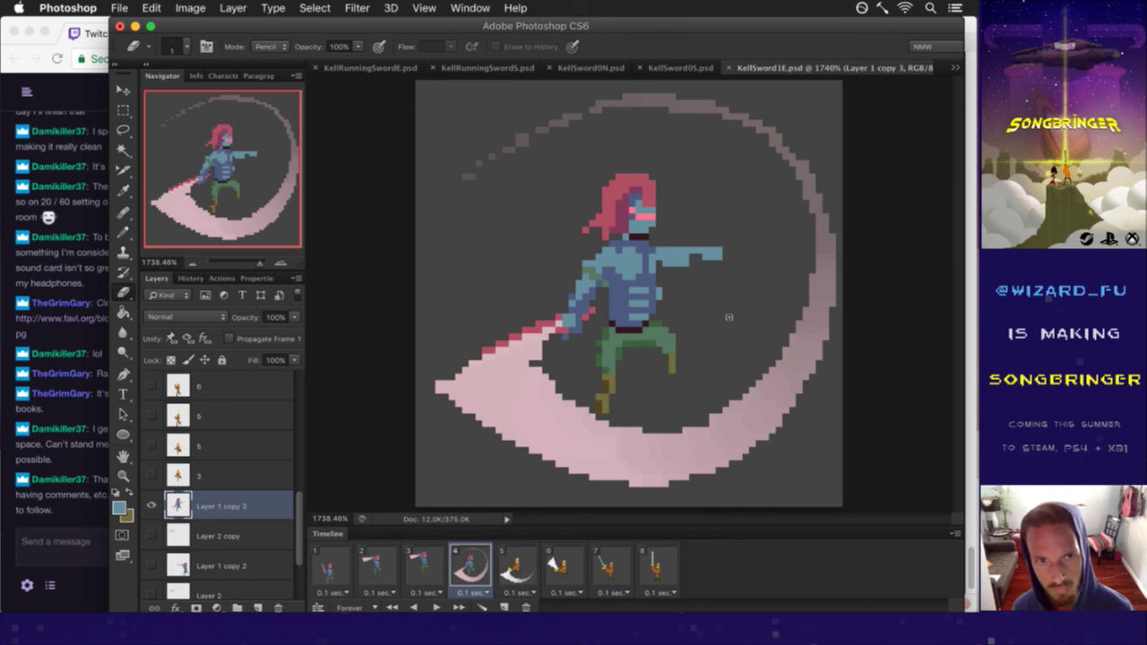
Step: Nudge the figure's head, upper torso and outstretched arm one pixel to the right in frame 4
key("m")
mouse_move(542, 166)
left_mouse_down()
mouse_move(731, 298)
mouse_move(743, 292)
left_mouse_up()
key("v")
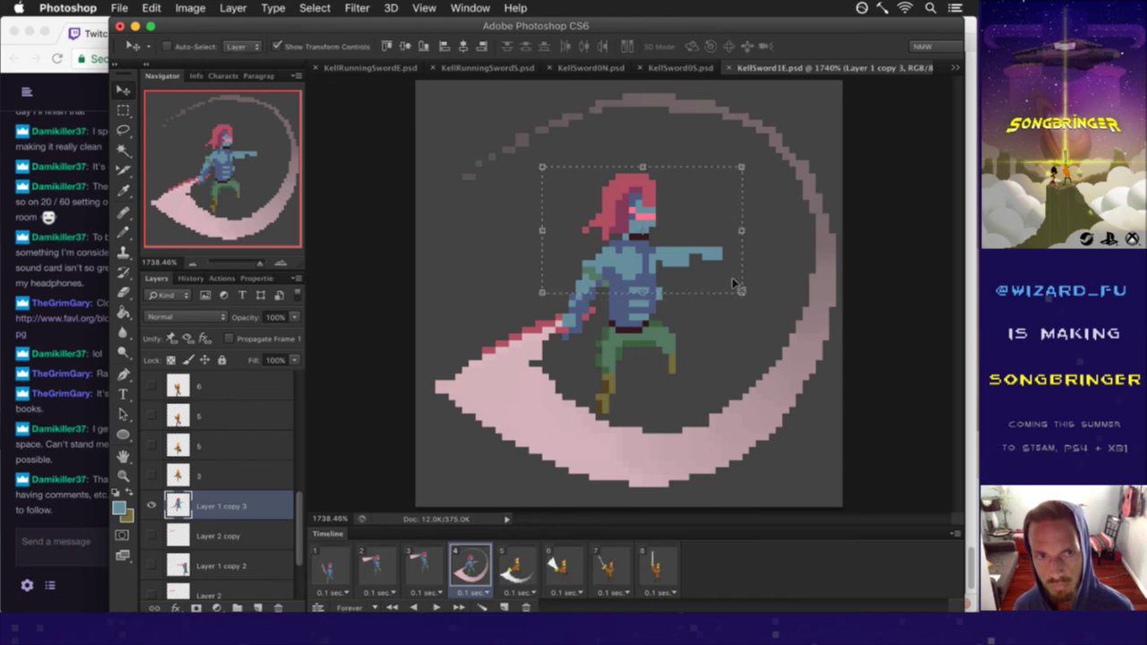
key("Right")
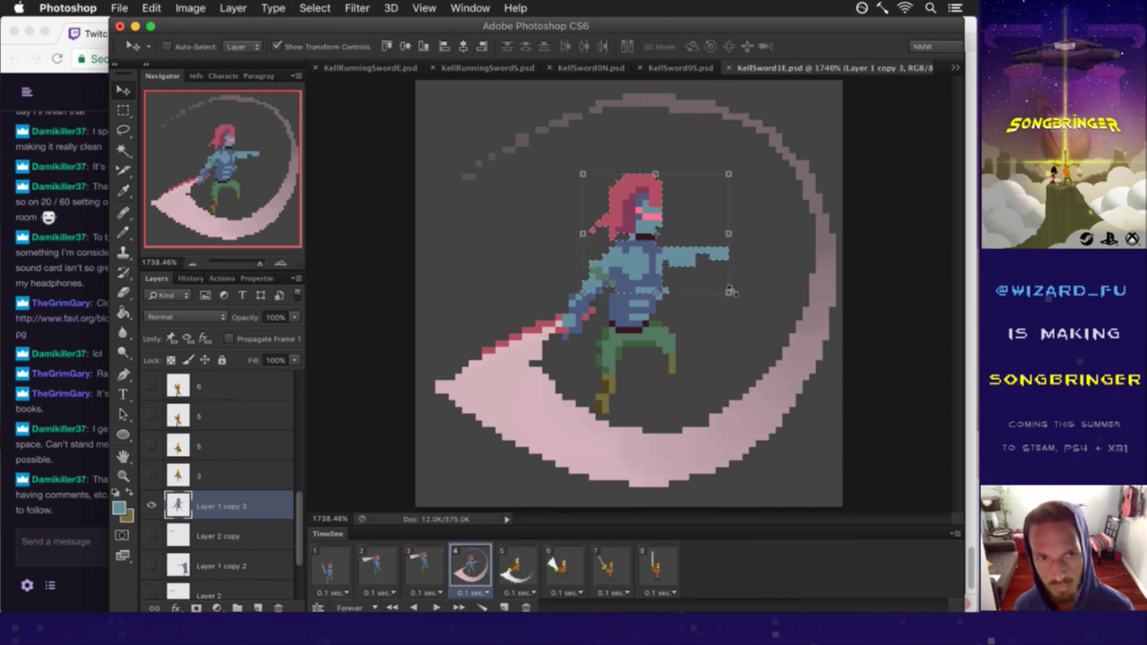
key("m")
key("ctrl+d")
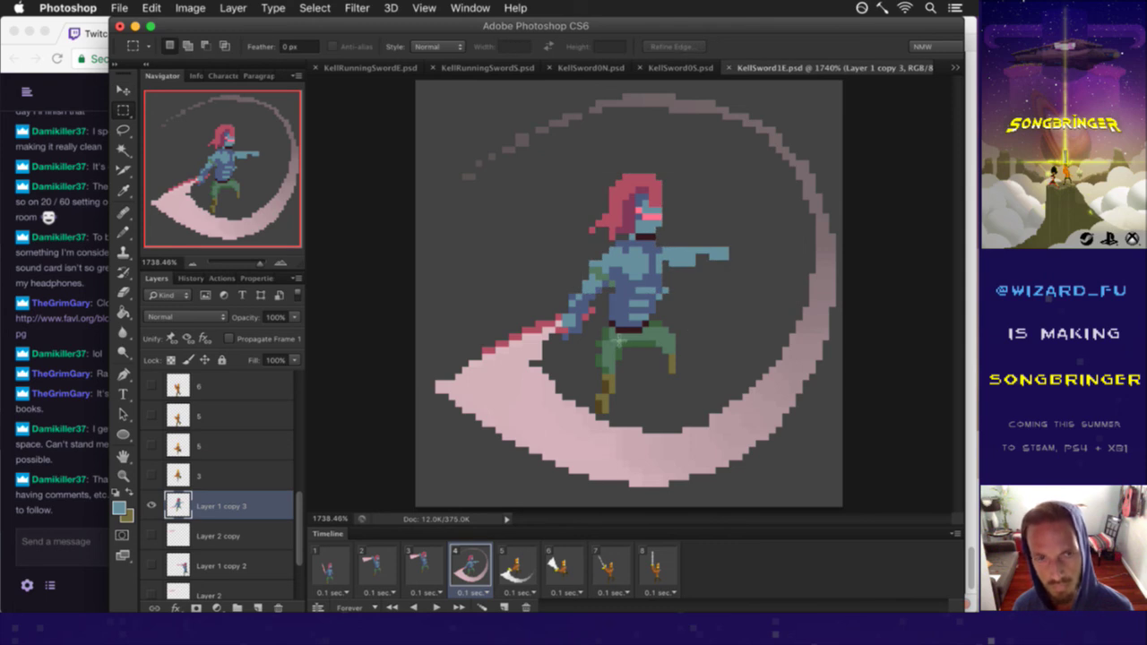
Step: Shift the sword-side leg's boot one pixel left and the whole leg one pixel right in frame 4
left_click_drag(584, 375, 646, 426)
key("v")
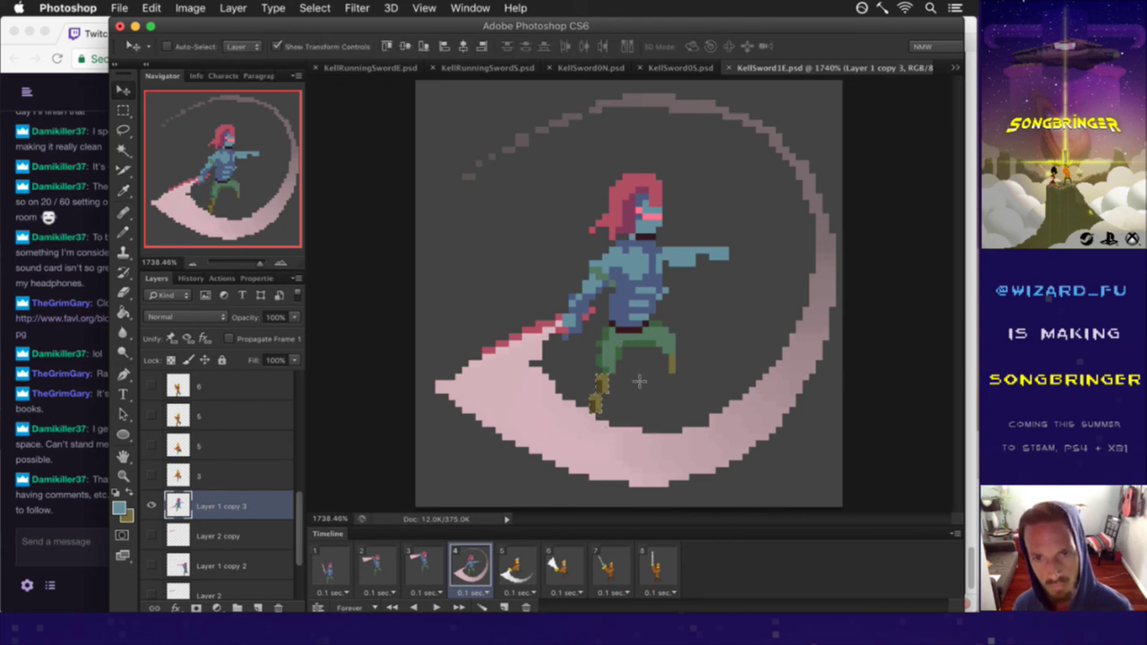
key("m")
left_click_drag(563, 339, 617, 429)
key("v")
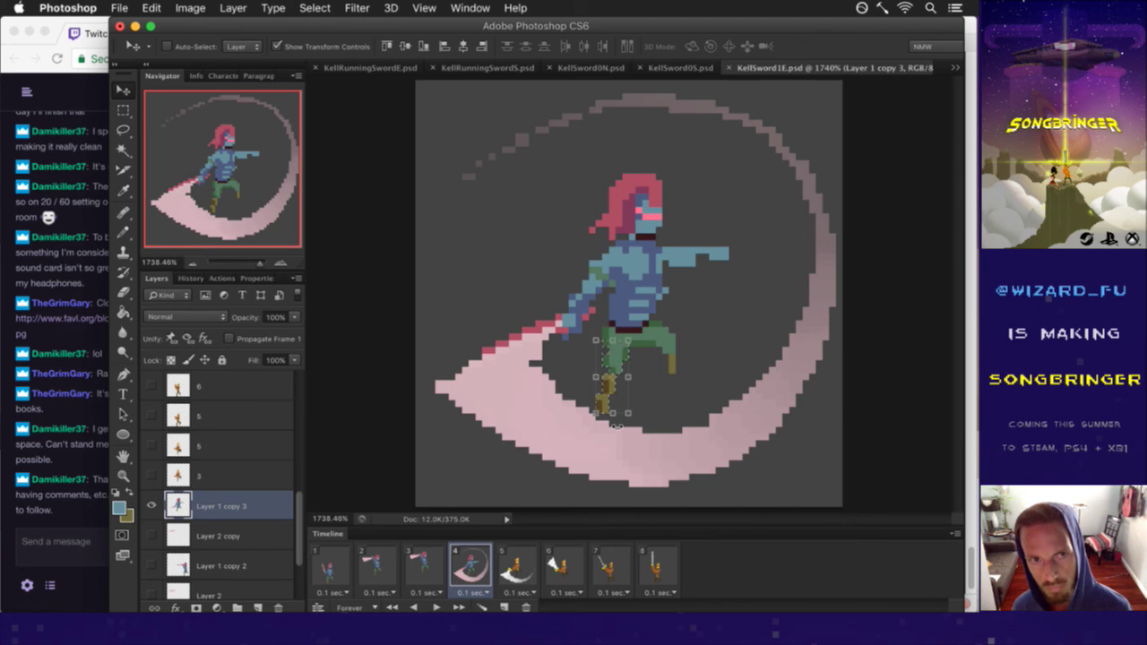
Step: Nudge the front leg one pixel to the left in frame 4 and clear the selection
key("m")
left_click_drag(668, 322, 685, 391)
key("v")
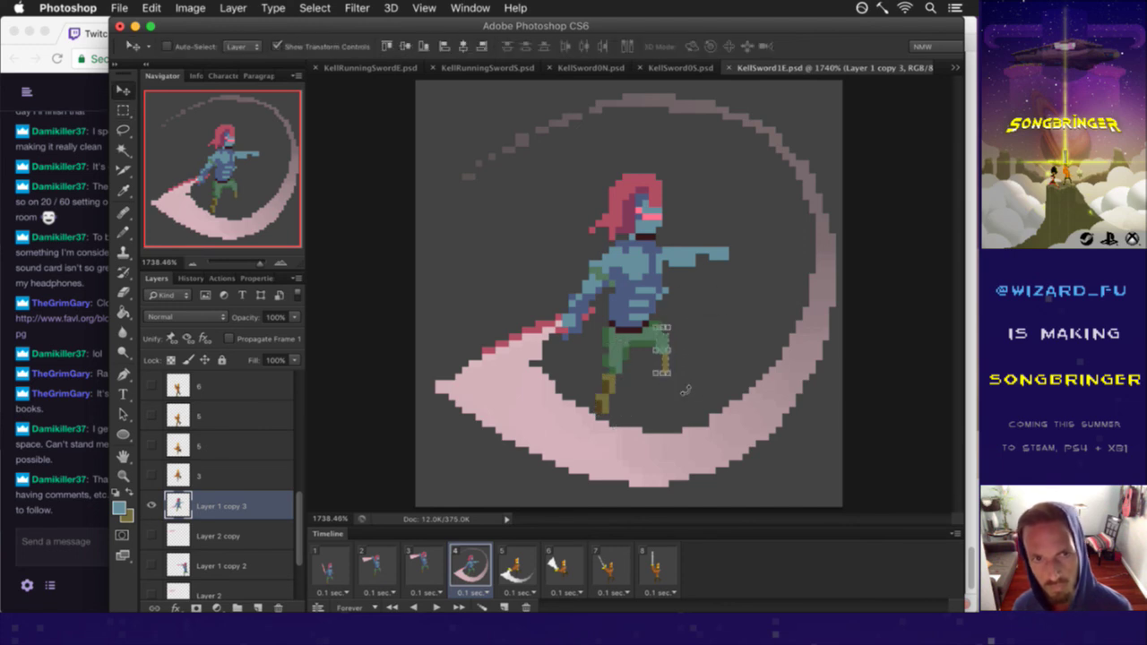
key("ctrl+d")
key("e")
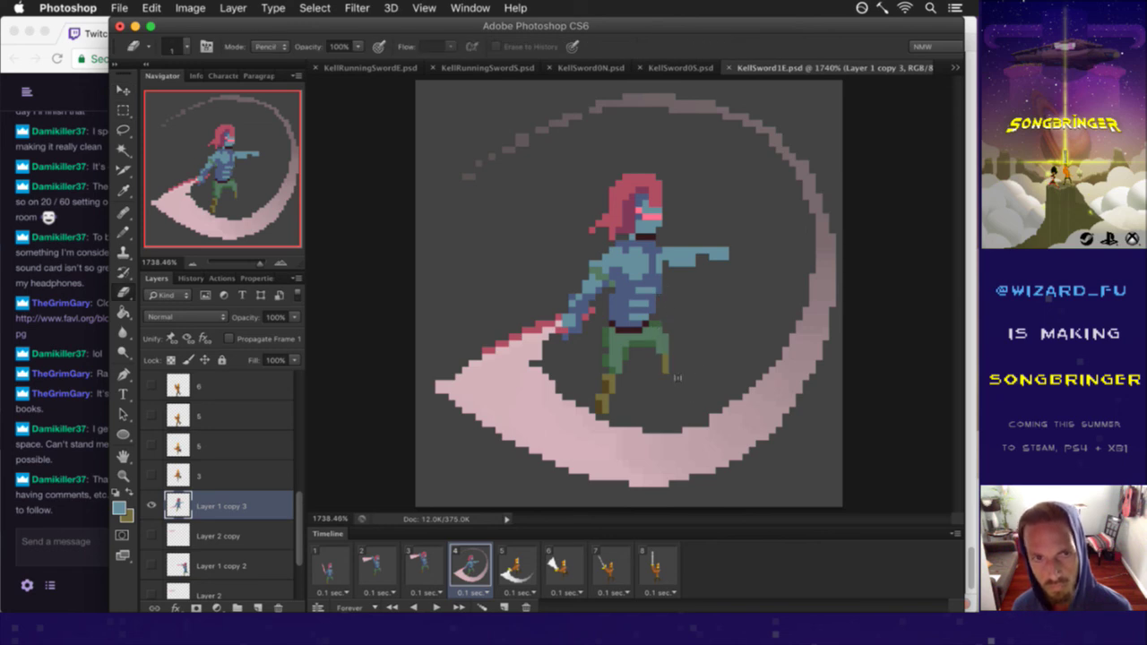
Step: Shade the outstretched arm in frame 4 with dark blue pixels using the Pencil tool
key("b")
key("shift+b")
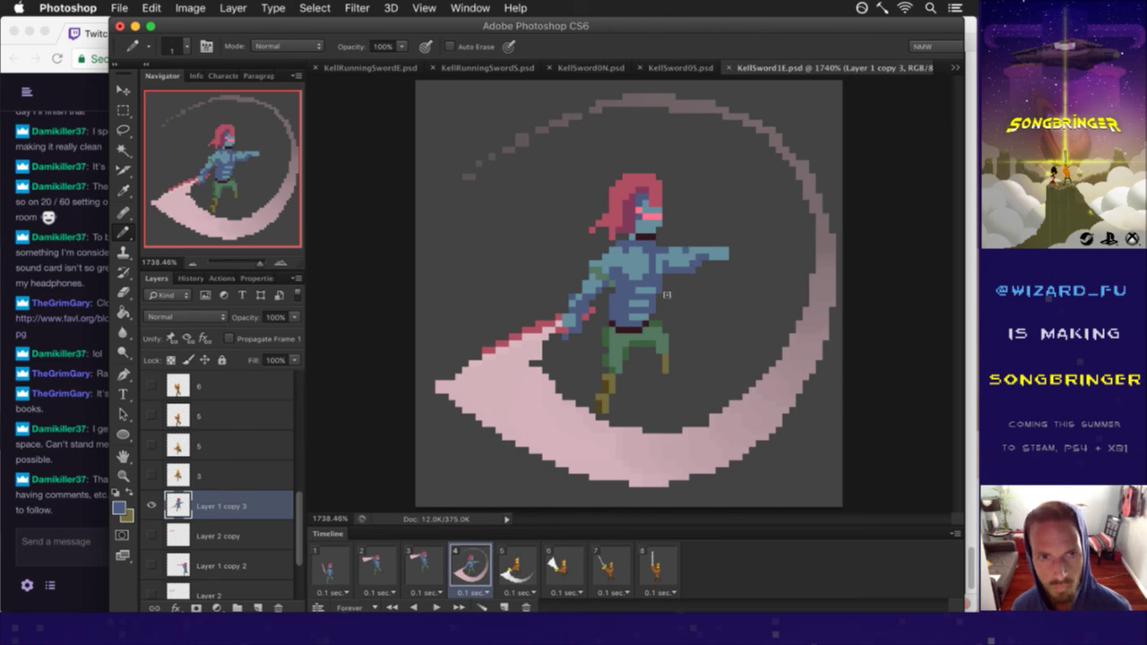
key("i")
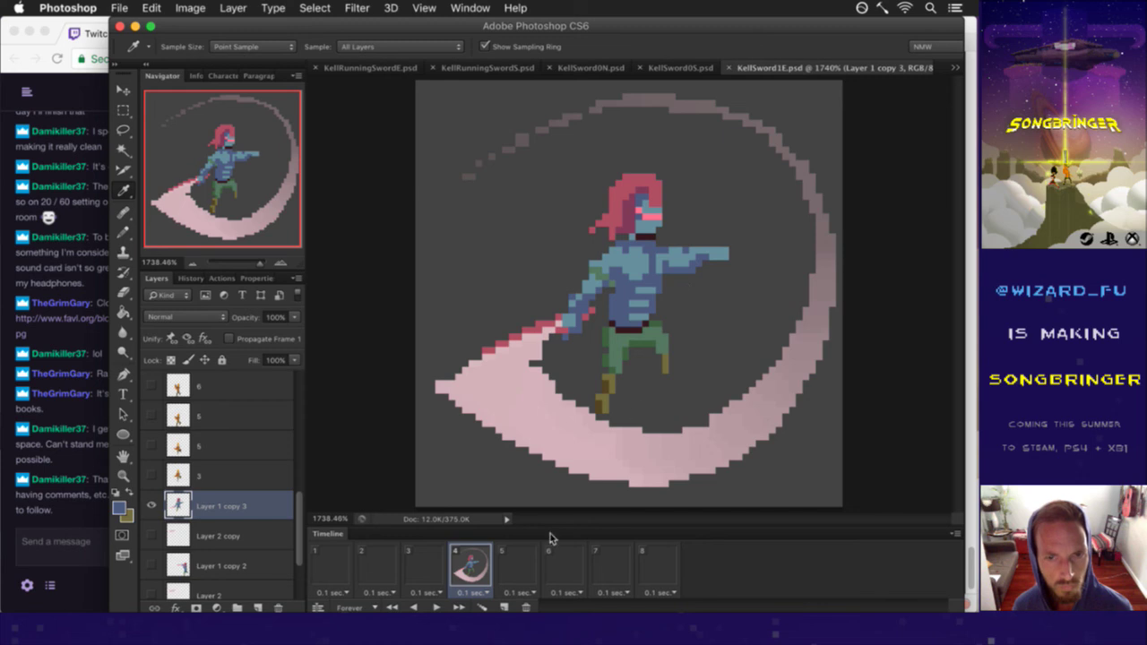
Step: Check the pose across the neighbouring frames and play the sword animation from frame 1
left_click(528, 562)
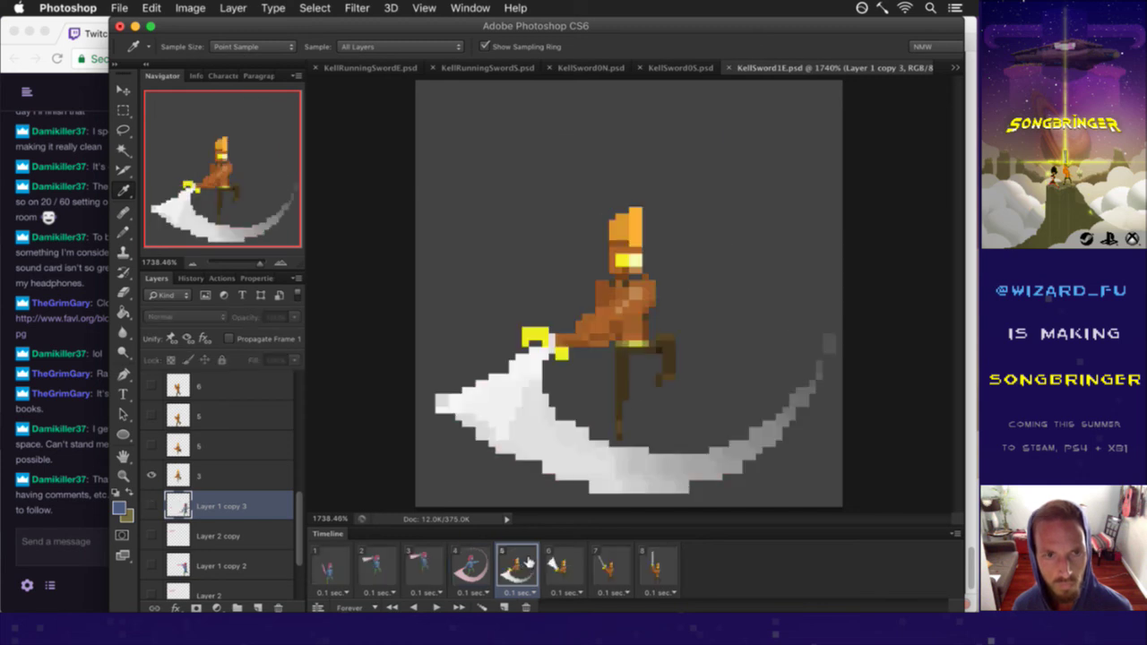
left_click(468, 572)
left_click(327, 569)
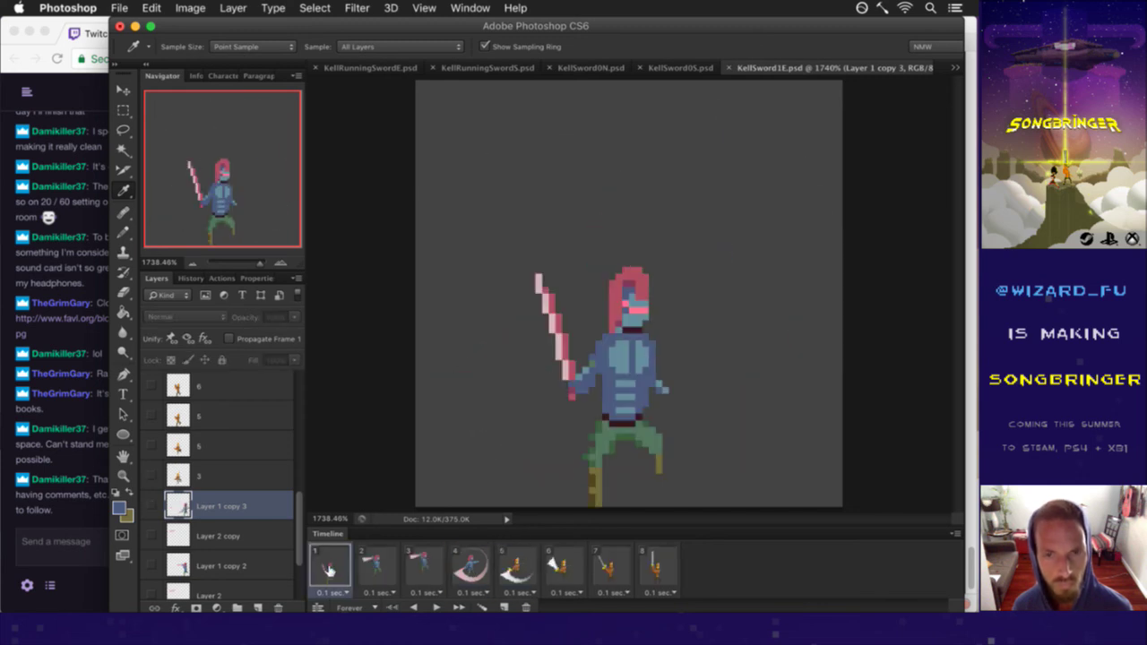
left_click(437, 607)
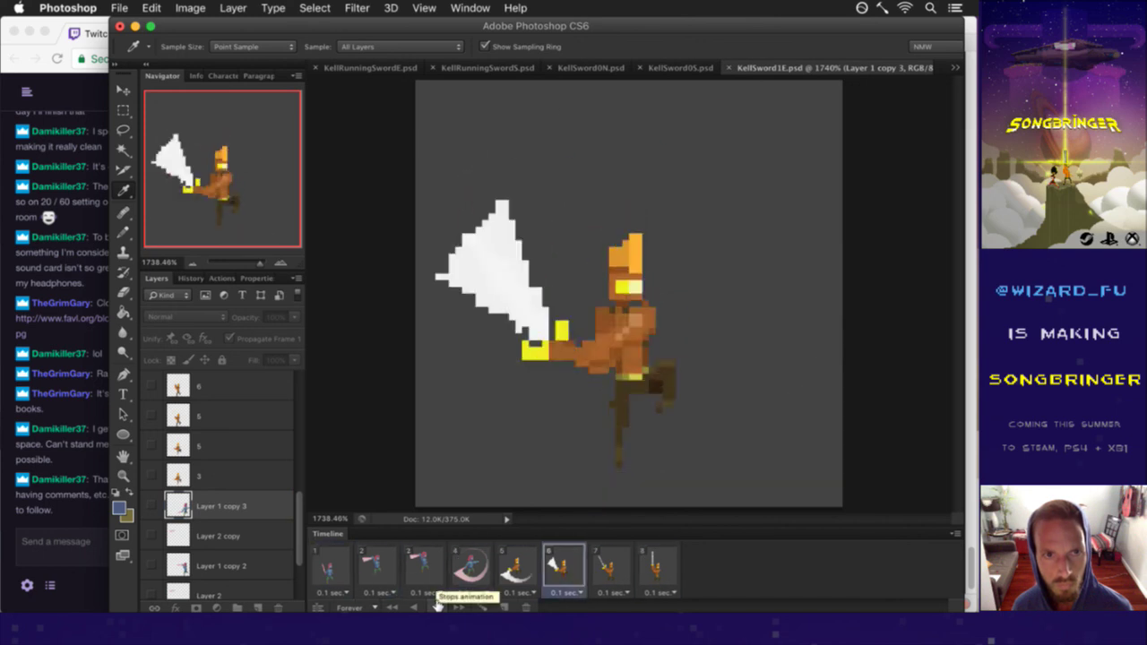
left_click(437, 608)
left_click(377, 563)
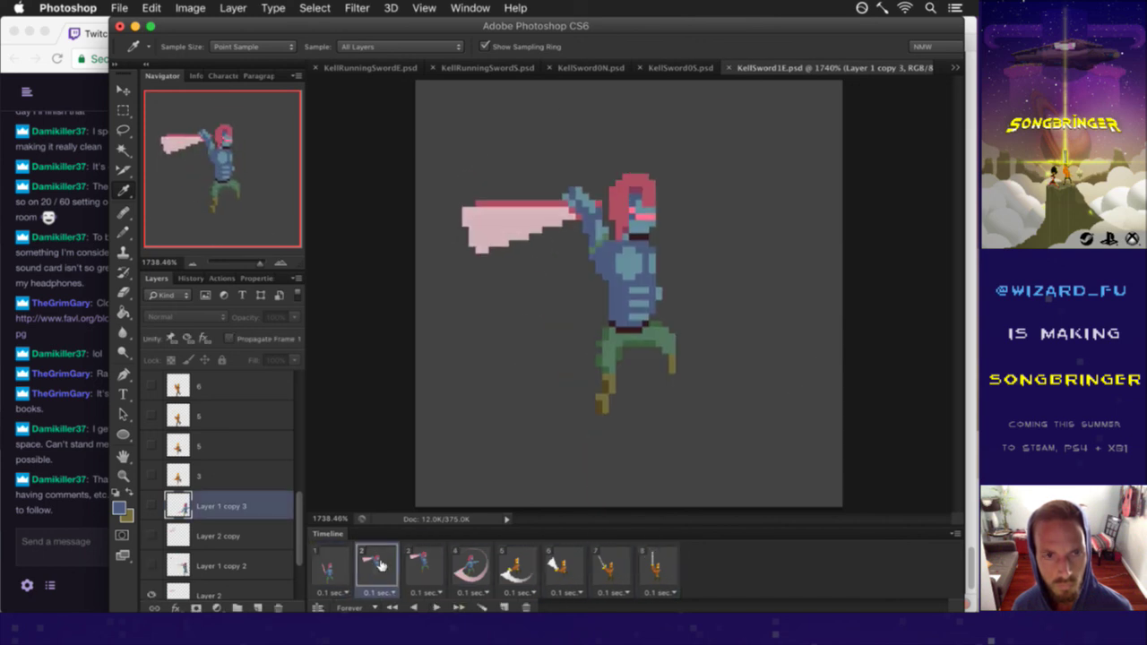
Step: Draw a raised light blue front forearm and hand on Layer 1 copy 2 in frame 3
left_click(429, 560)
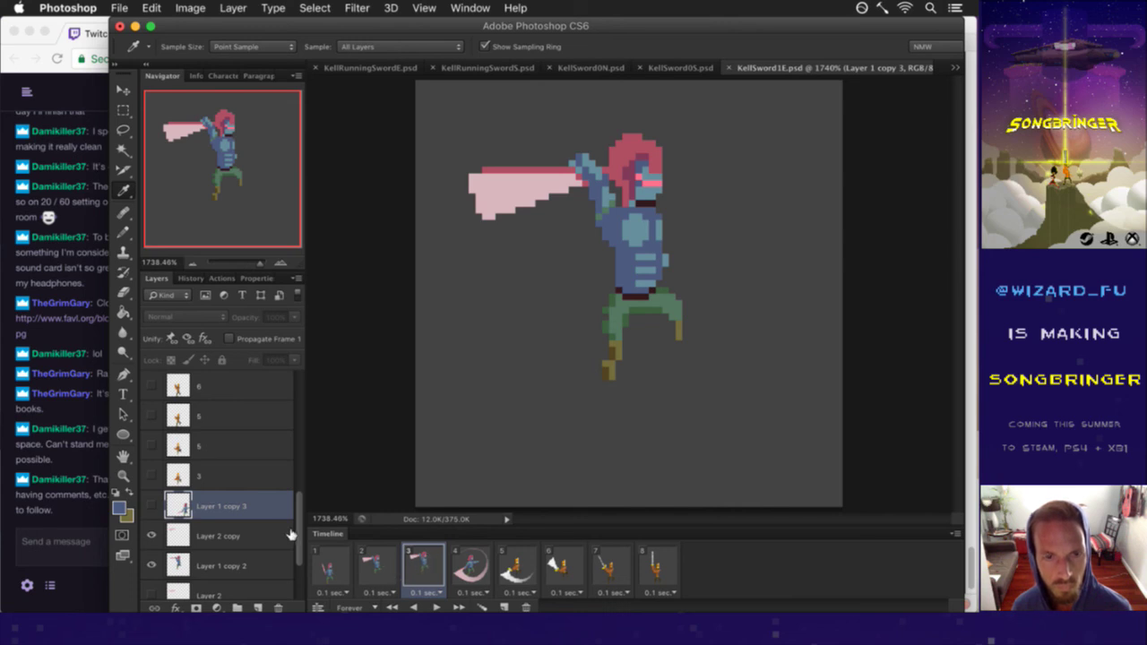
left_click(187, 561)
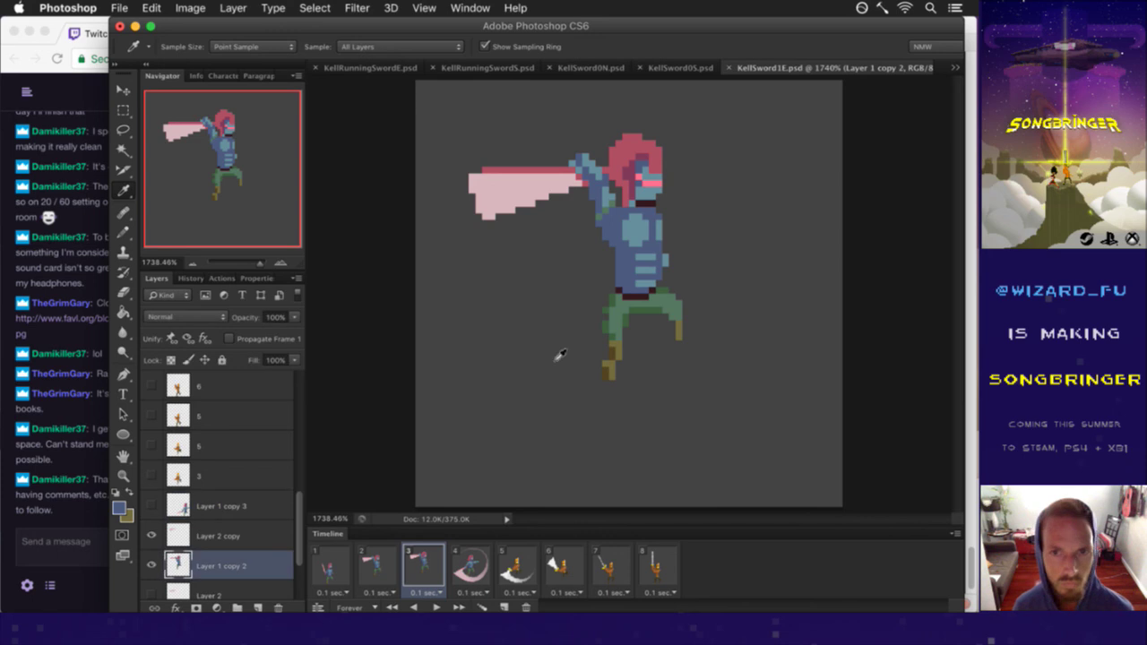
left_click(668, 257)
key("b")
left_click_drag(668, 256, 672, 242)
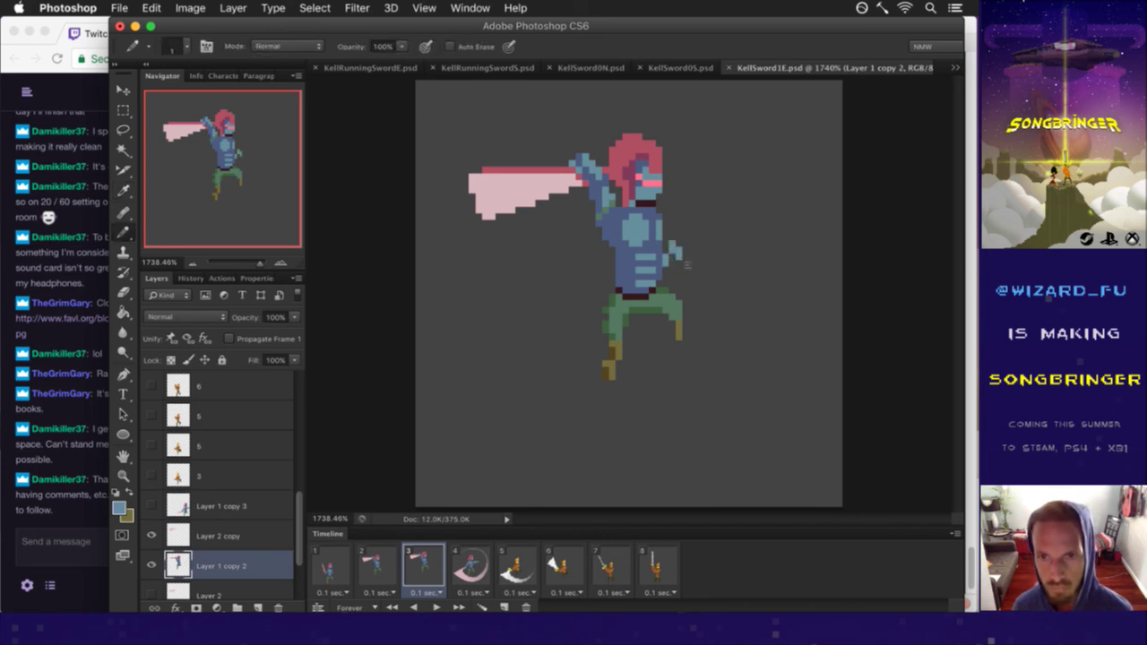
key("e")
left_click(674, 249)
key("b")
left_click(683, 244)
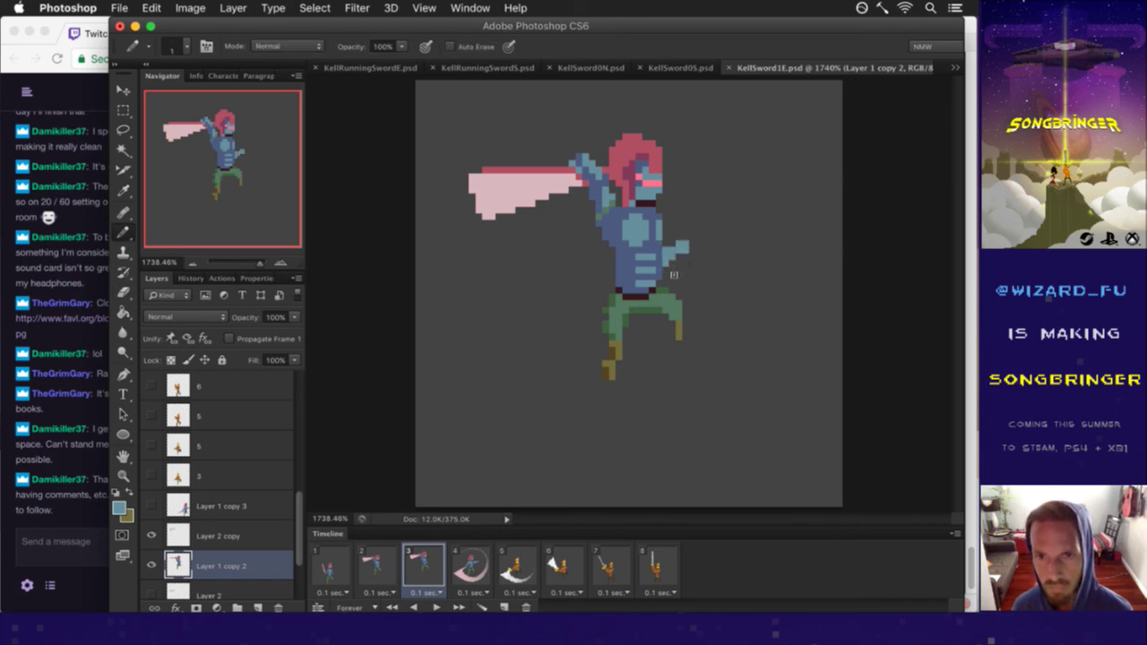
Step: Shade the front forearm in frame 3 with the torso's dark blue and resample the light blue
left_click(665, 260, "alt")
key("e")
key("b")
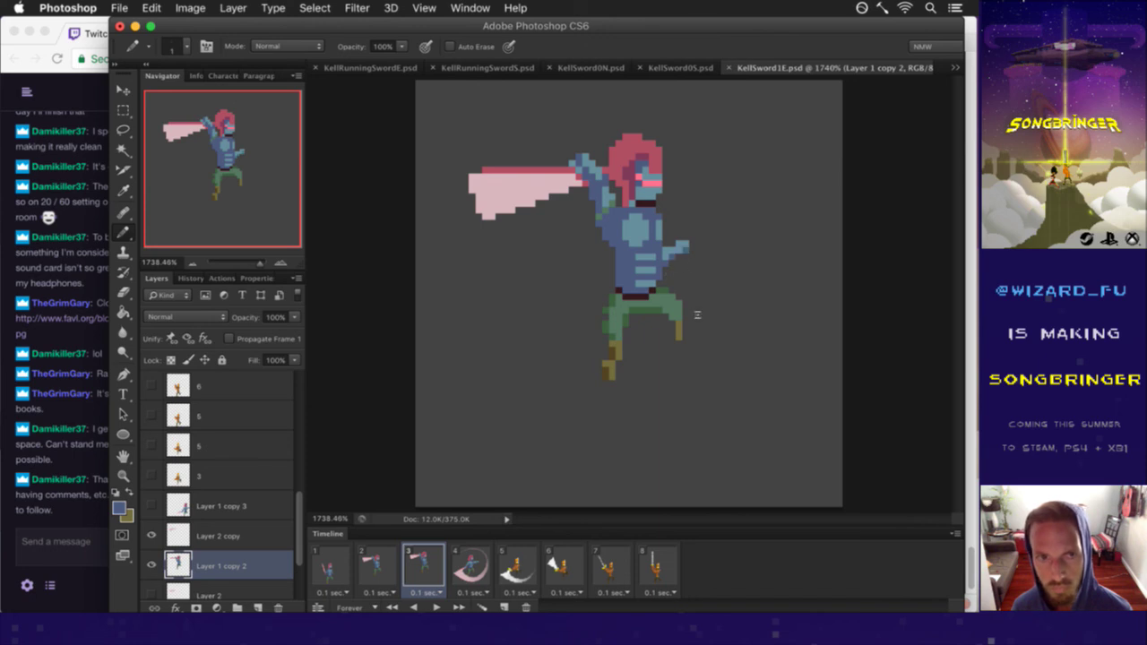
left_click(686, 251, "alt")
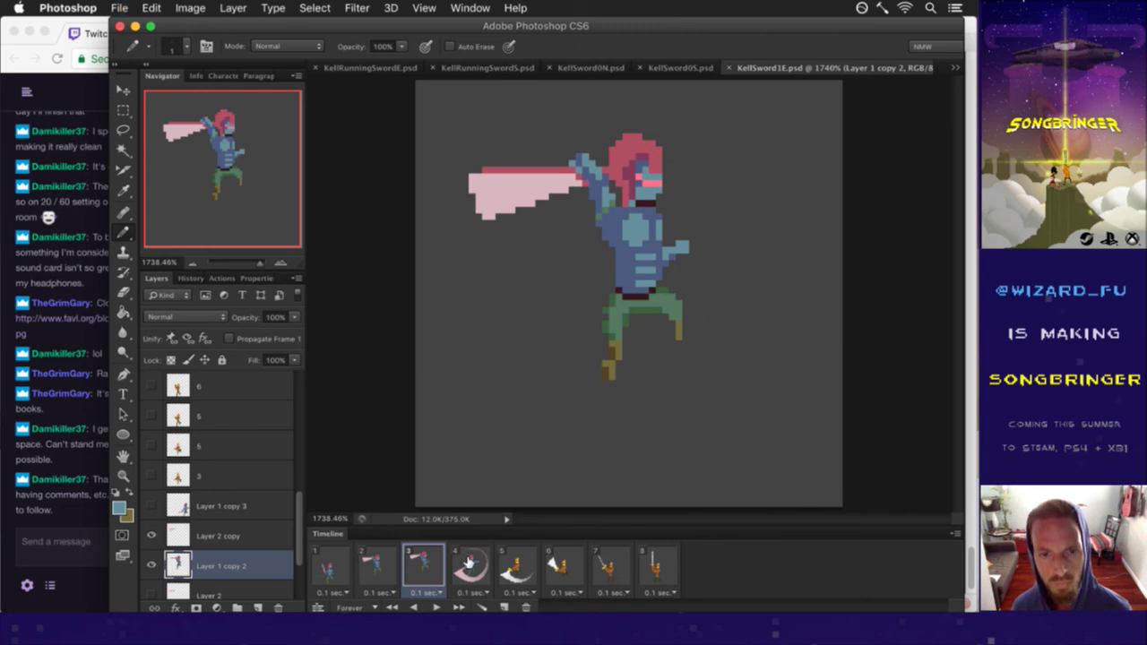
Step: Compare the figure's poses in frames 3 and 4 by switching between them
left_click(469, 562)
left_click(429, 563)
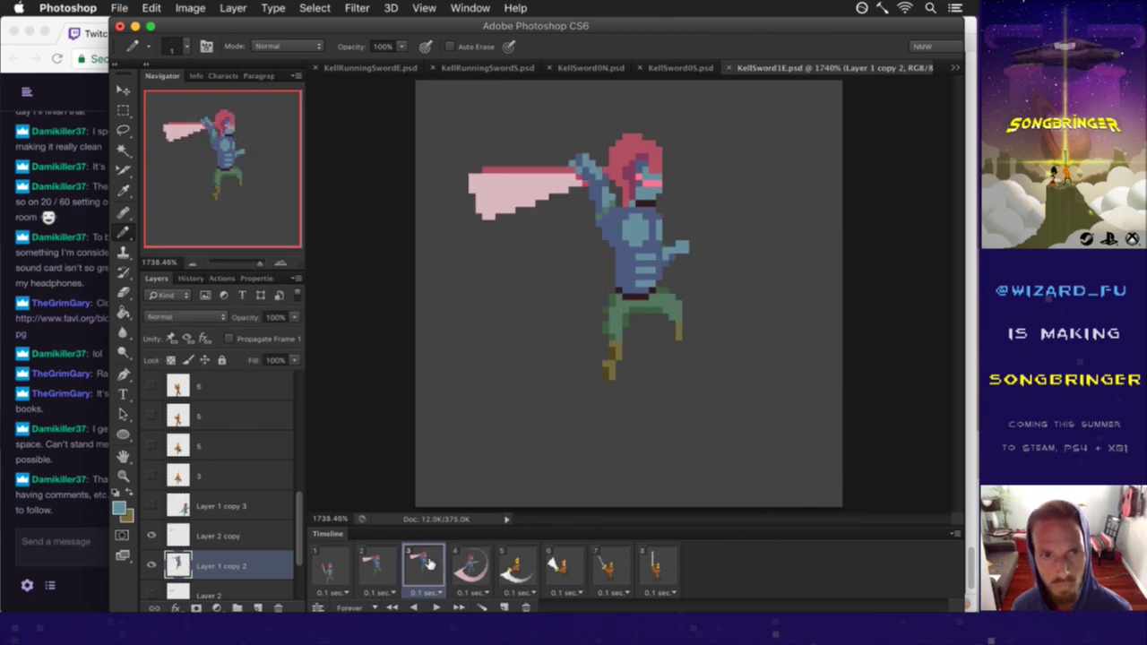
left_click(456, 567)
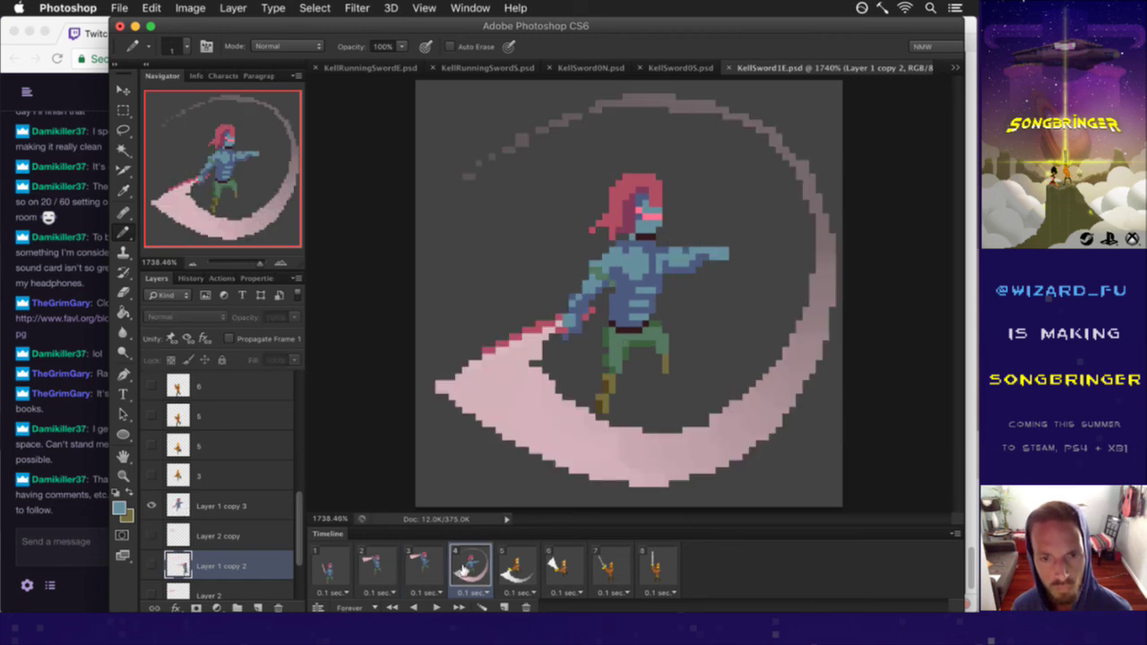
left_click(428, 567)
left_click(463, 568)
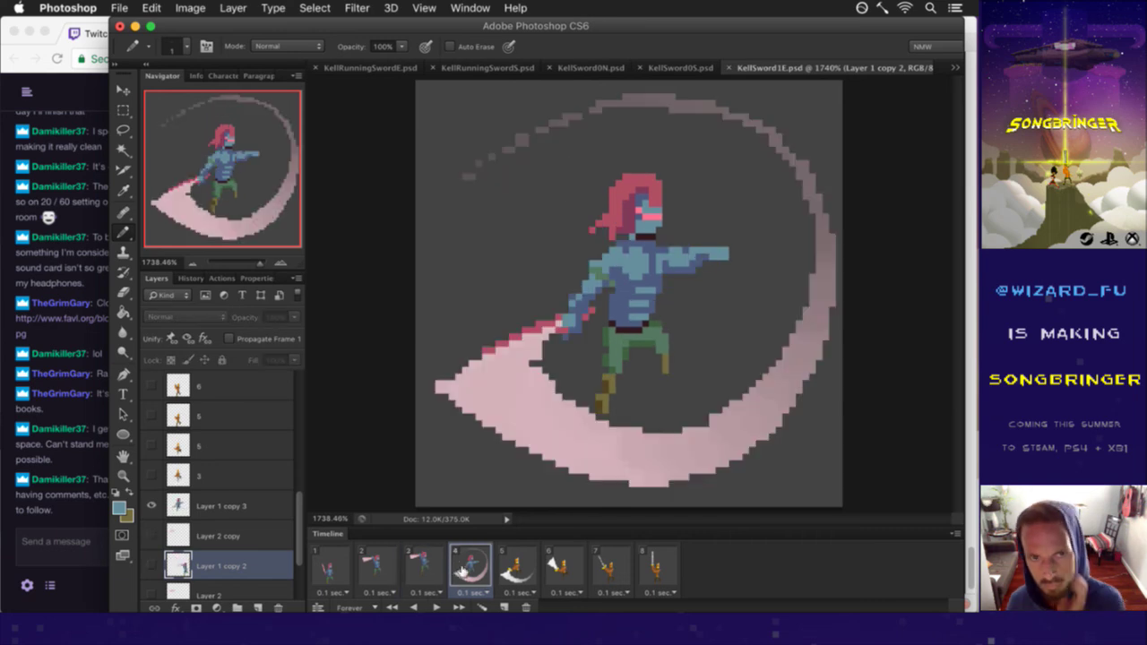
Step: Save the document and duplicate Layer 1 copy 3, making the duplicate visible in frame 5
left_click(522, 562)
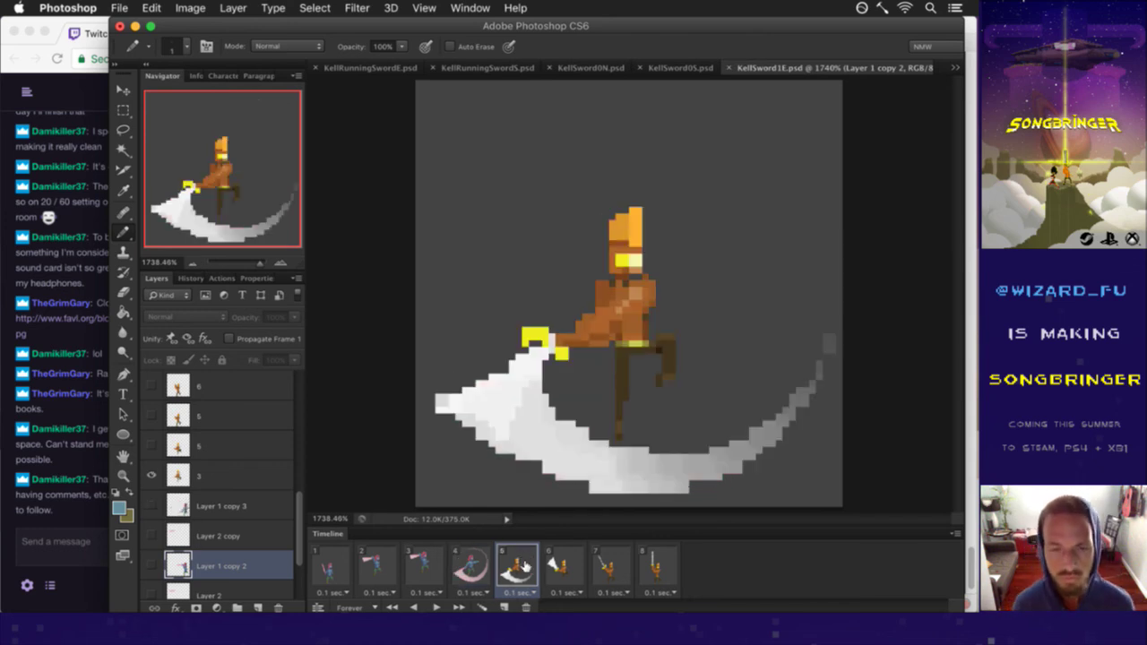
key("super+s")
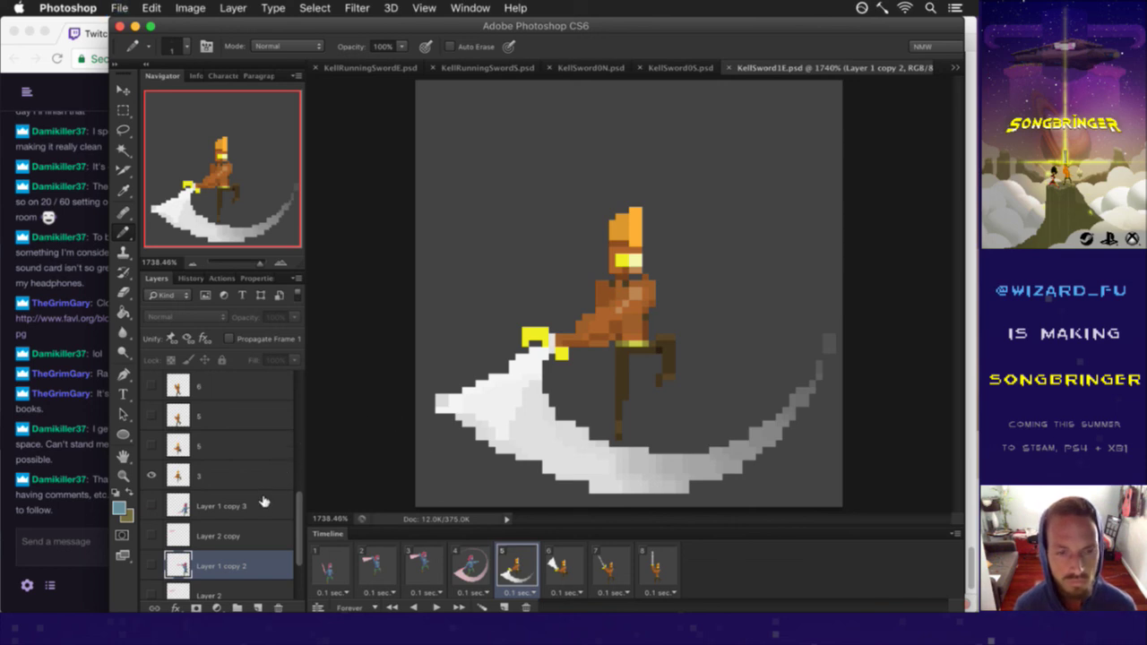
left_click(264, 505)
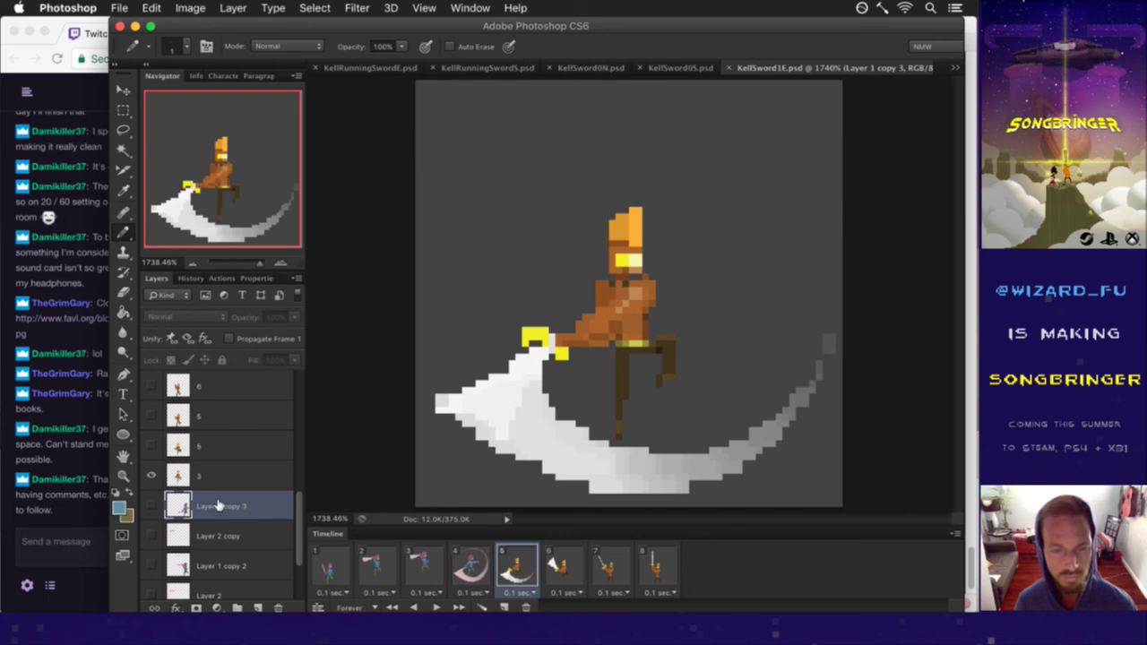
key("super+j")
left_click(154, 506)
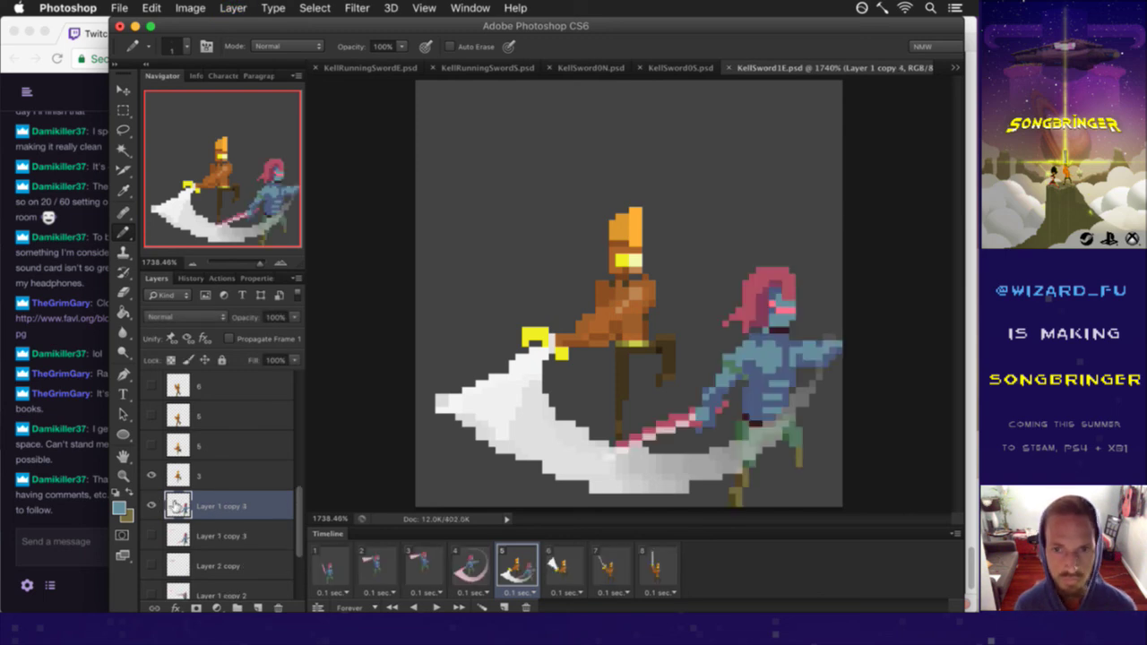
Step: Move the duplicated figure over the orange character in frame 5, nudging it one pixel down and one left
key("v")
left_click_drag(802, 344, 660, 266)
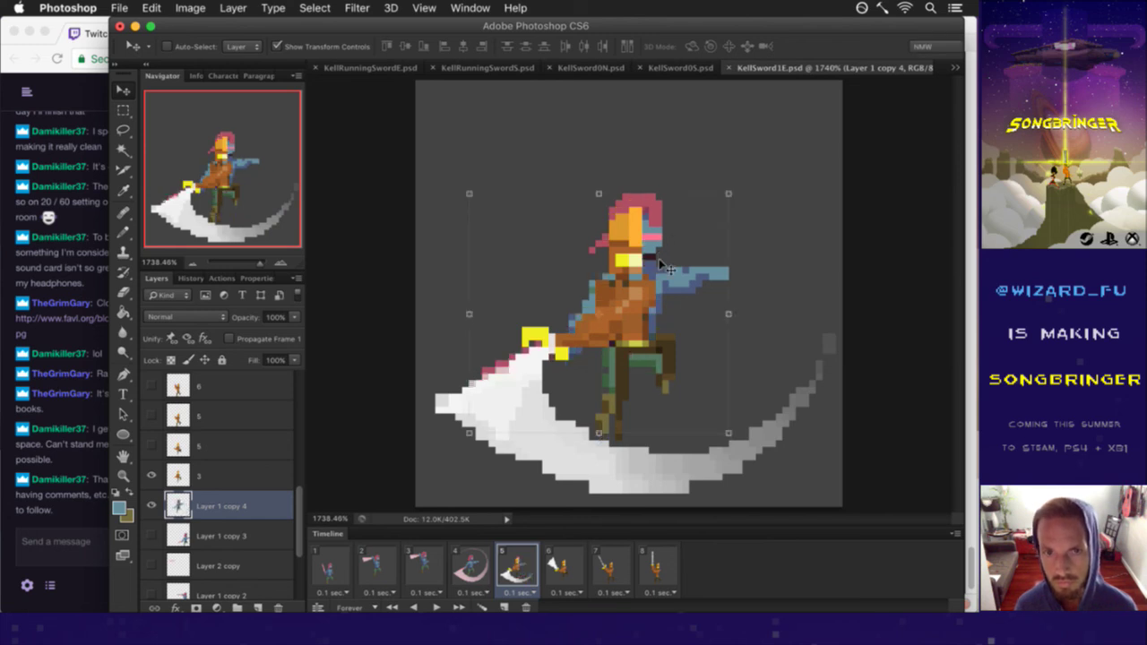
key("Down")
key("Left")
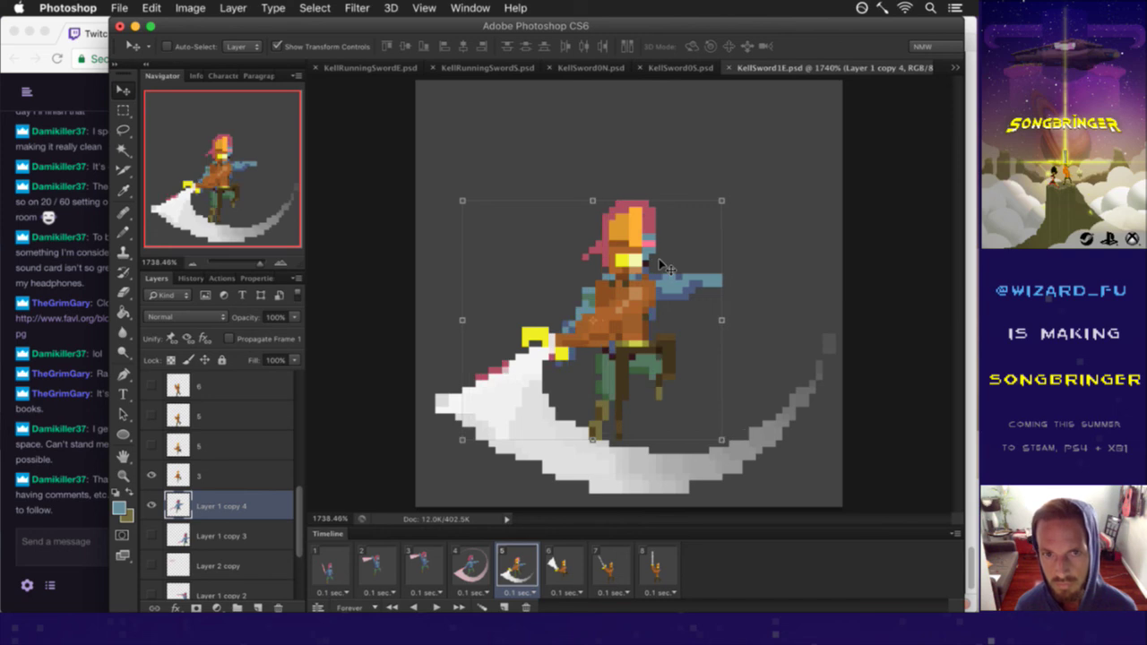
key("m")
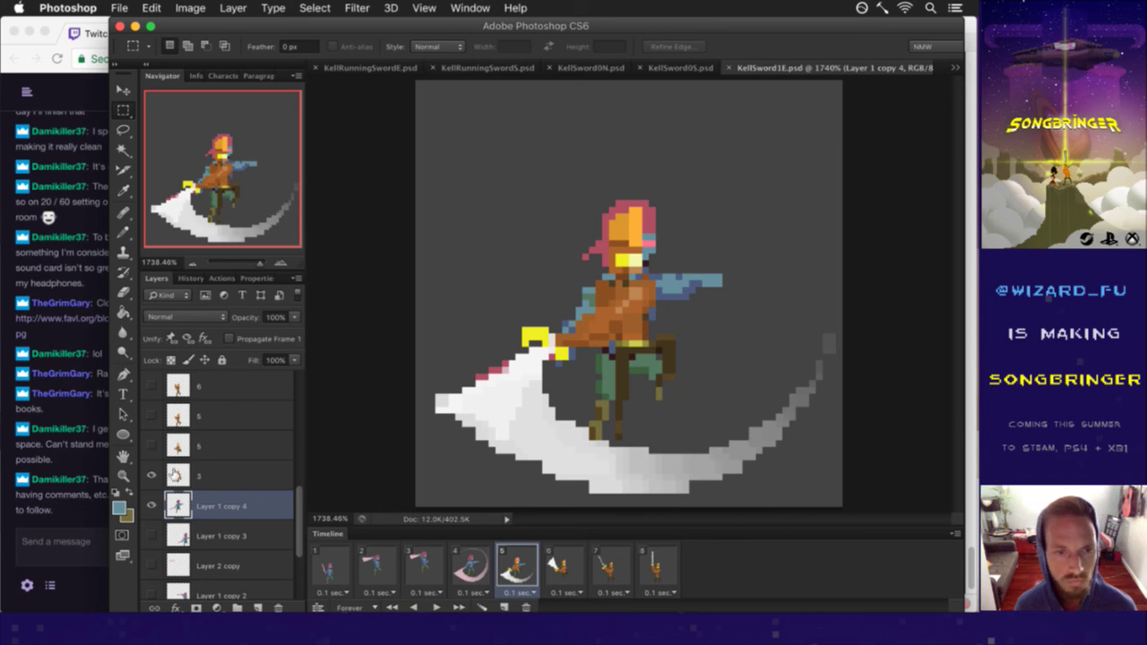
Step: Hide the orange figure's layer 3 and the yellow hilt's layer 4 in frame 5, and select the layer 4 directly above
left_click(177, 474)
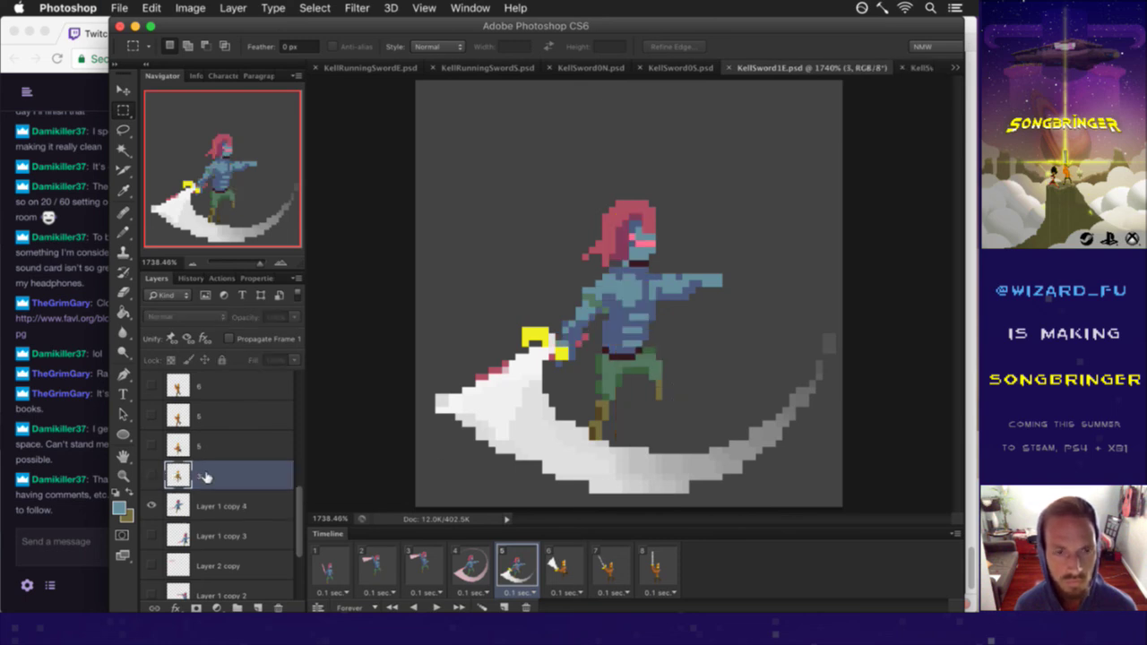
scroll(199, 461, "up", 5)
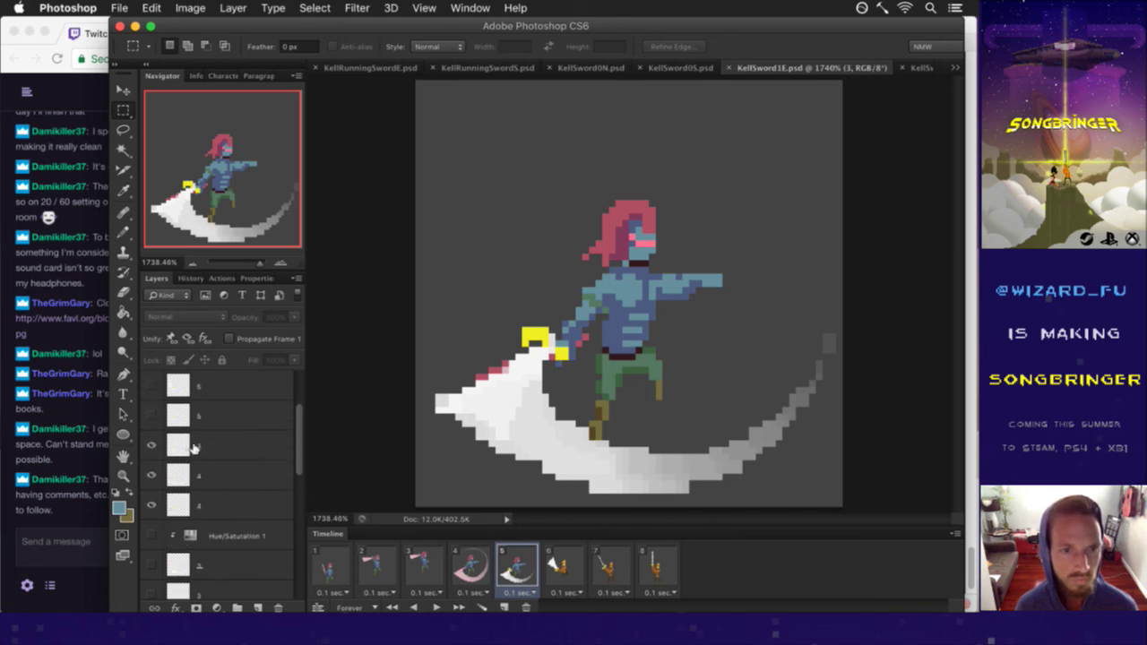
left_click(167, 446)
left_click(152, 445)
left_click(152, 445)
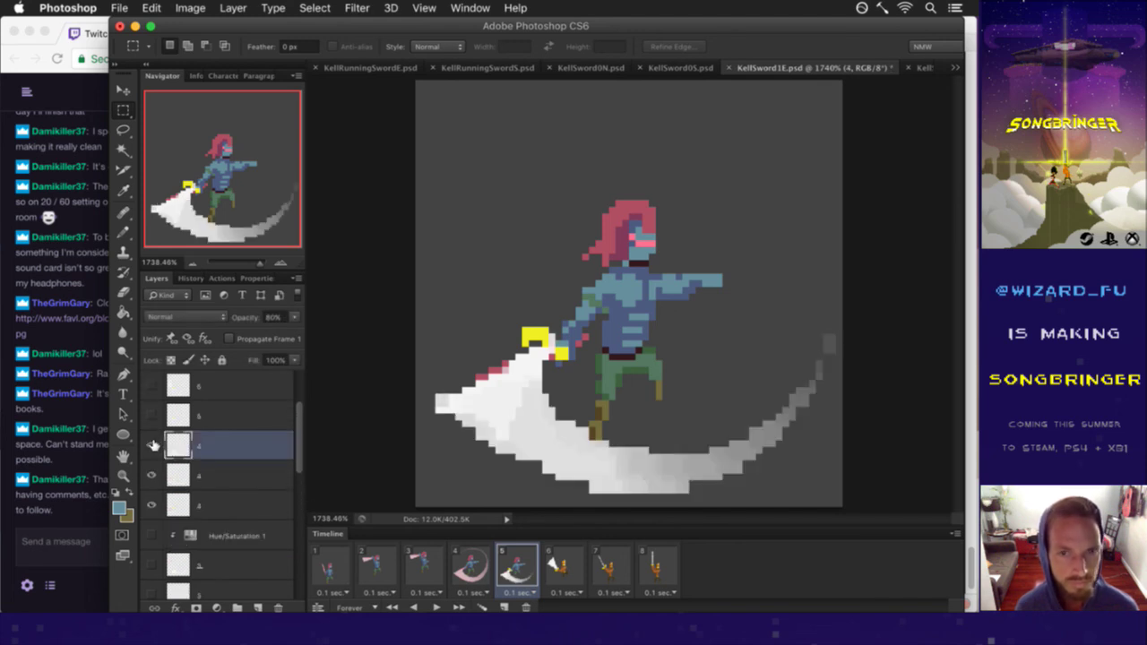
left_click(152, 504)
left_click(153, 504)
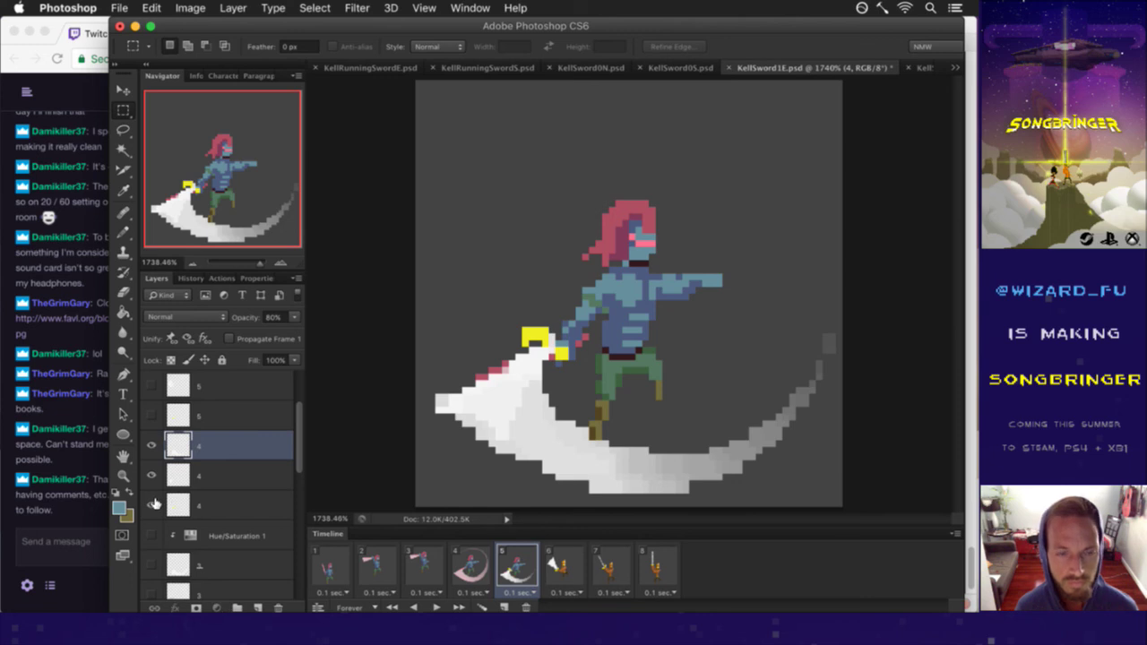
left_click(154, 504)
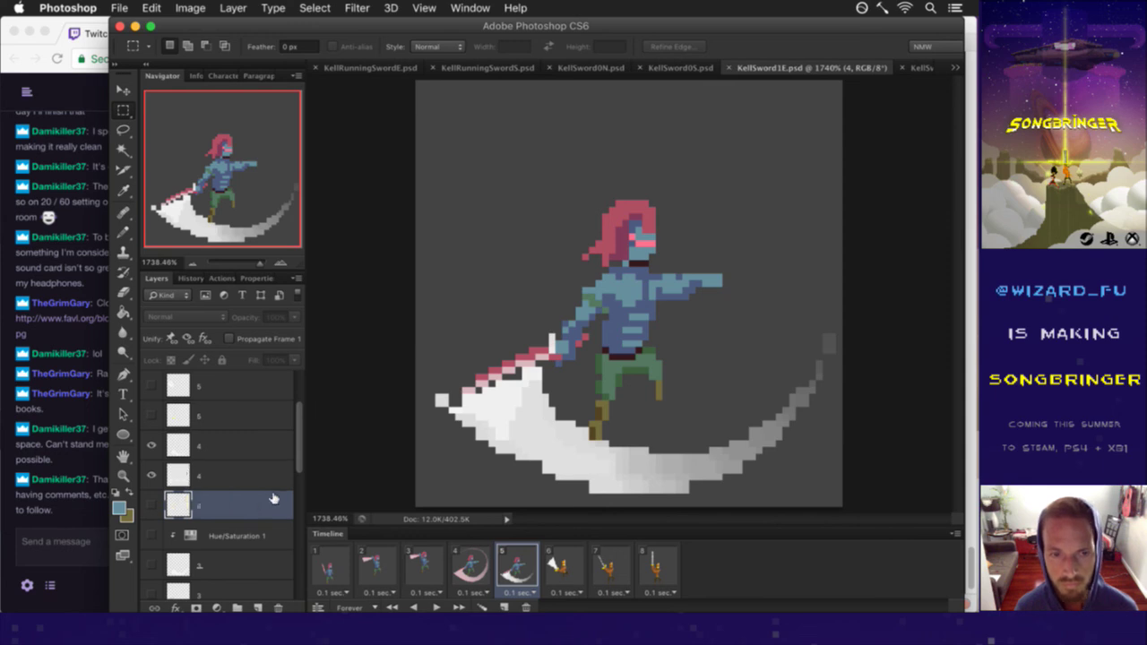
left_click(181, 472)
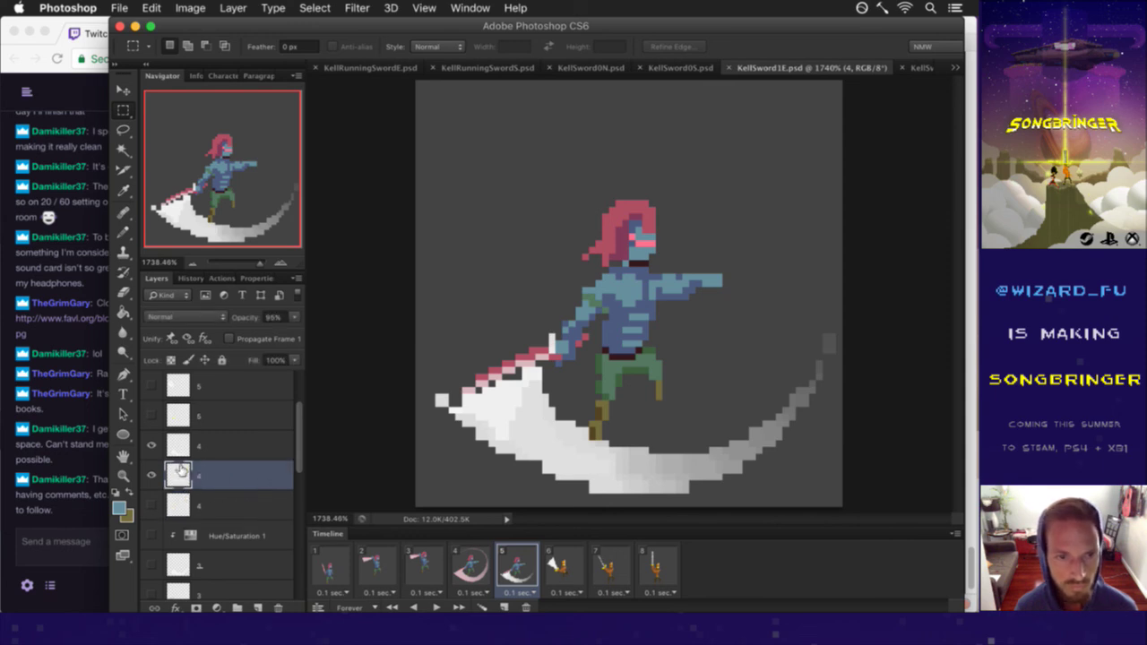
Step: Sample the sword's pale pink, fill the white blade area on the lower visible layer 4, and pencil over the remaining gaps beneath the blade
key("i")
left_click(487, 389)
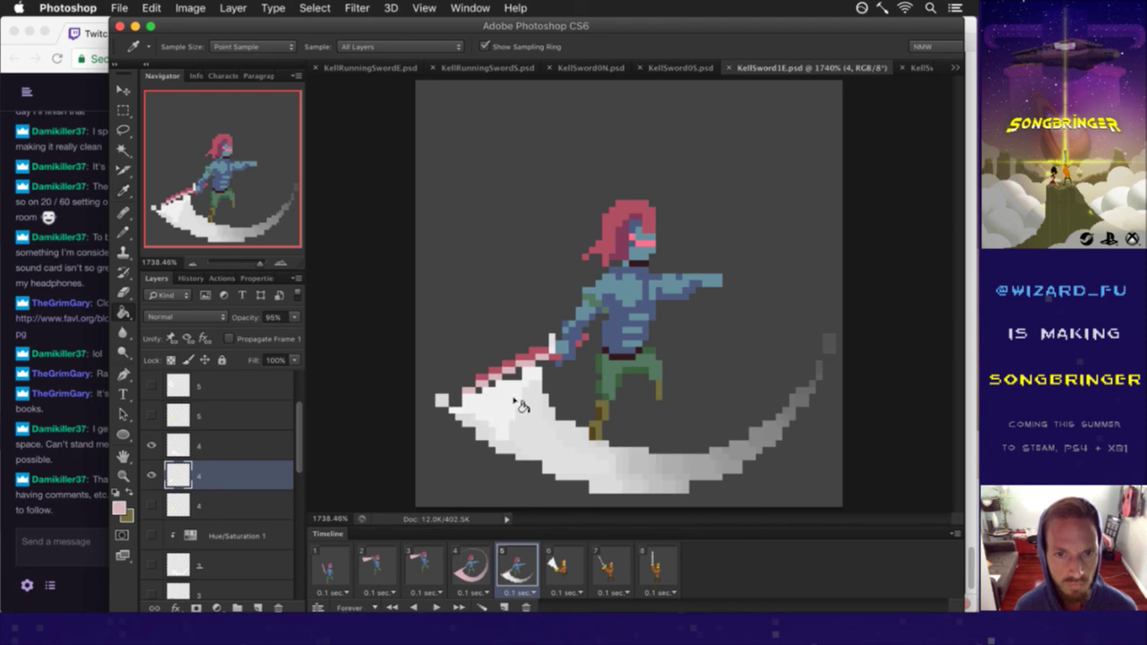
key("g")
left_click(496, 401)
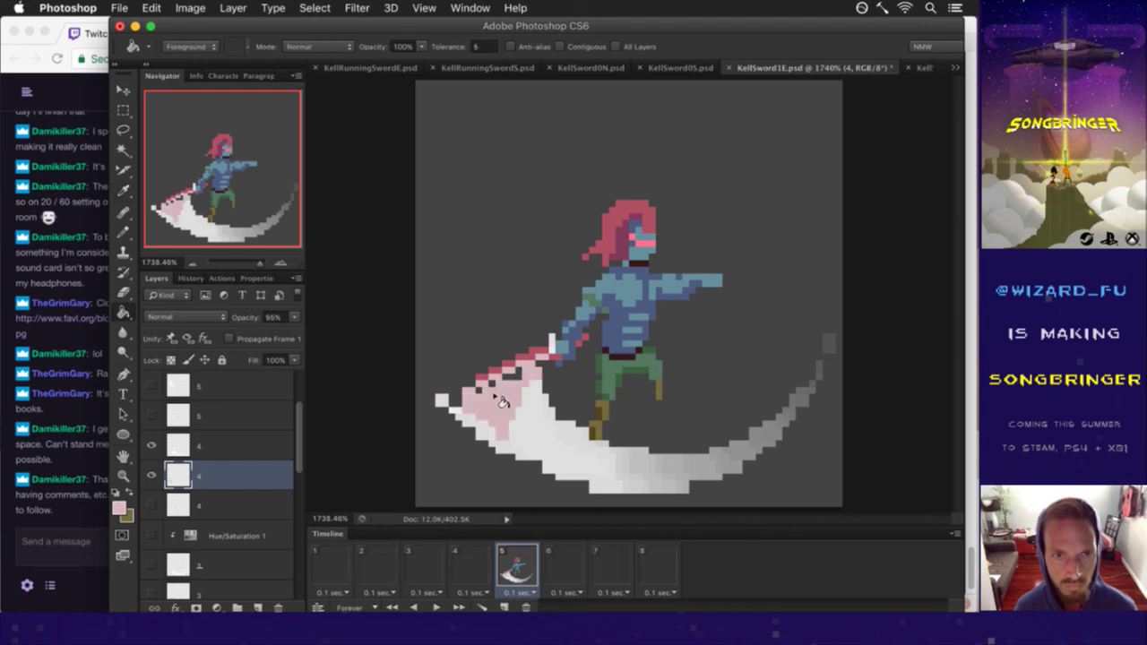
key("b")
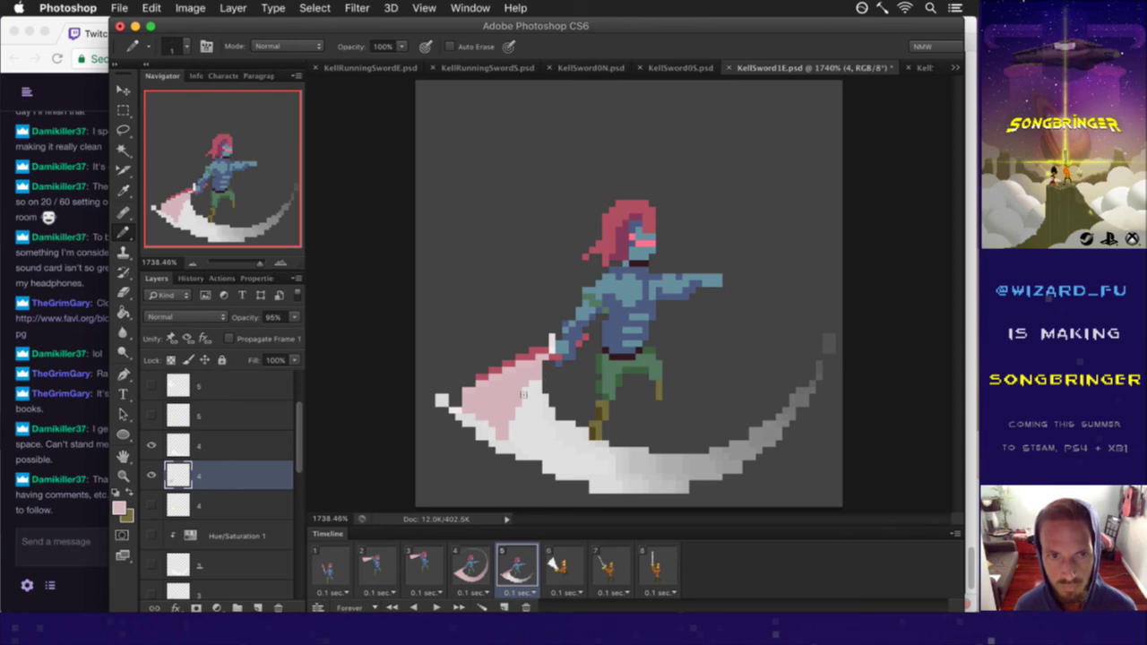
Step: Erase the white hilt pixels and the protruding white tip of the swoosh on the upper layer 4 in frame 5
key("e")
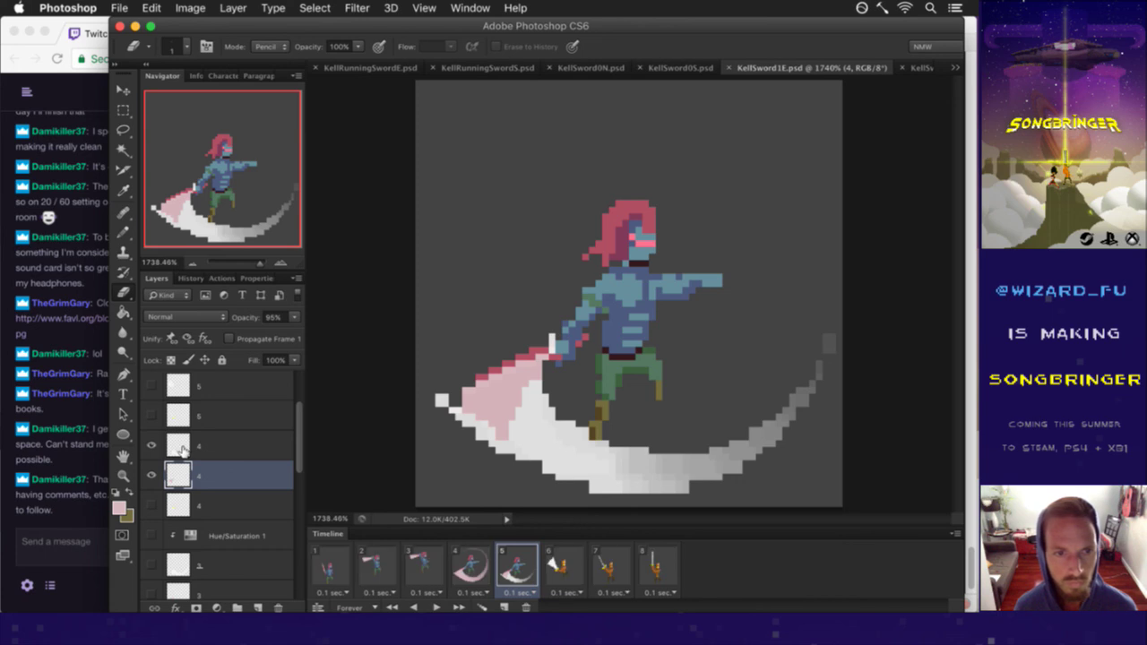
left_click(152, 446)
left_click(154, 446)
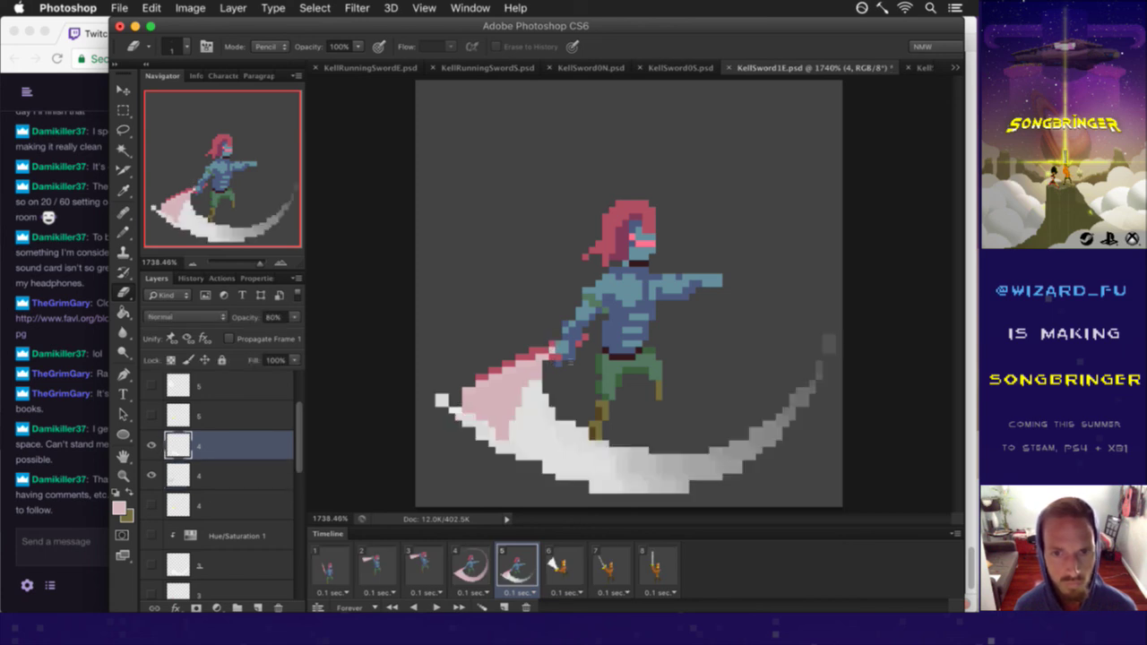
left_click(442, 401)
left_click(459, 416)
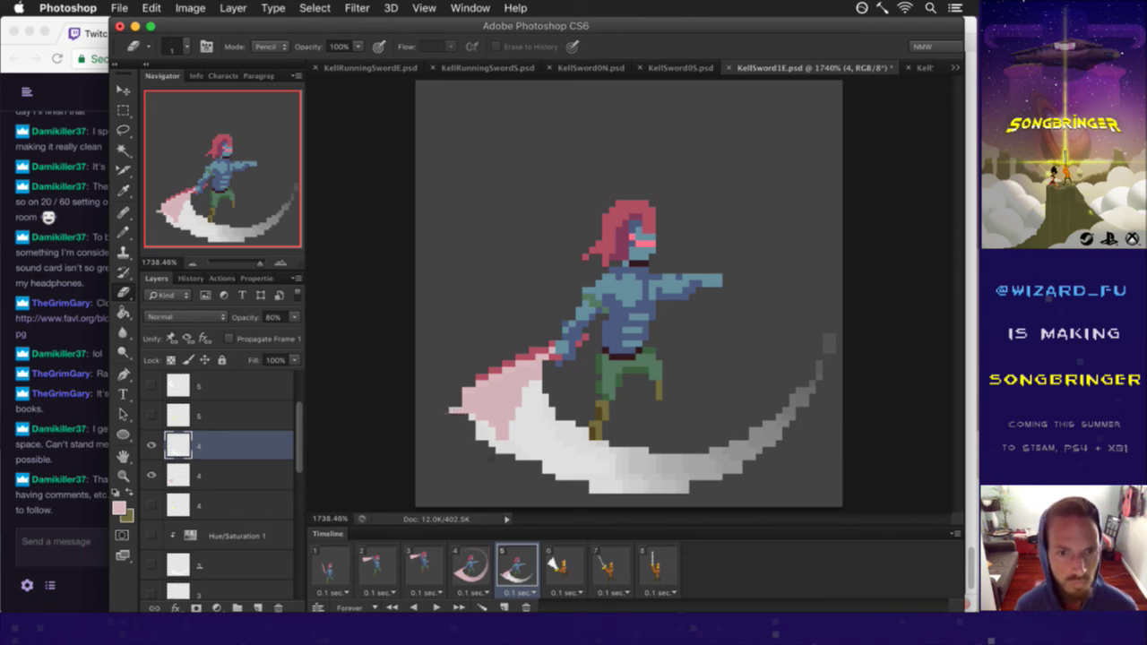
key("alt+[")
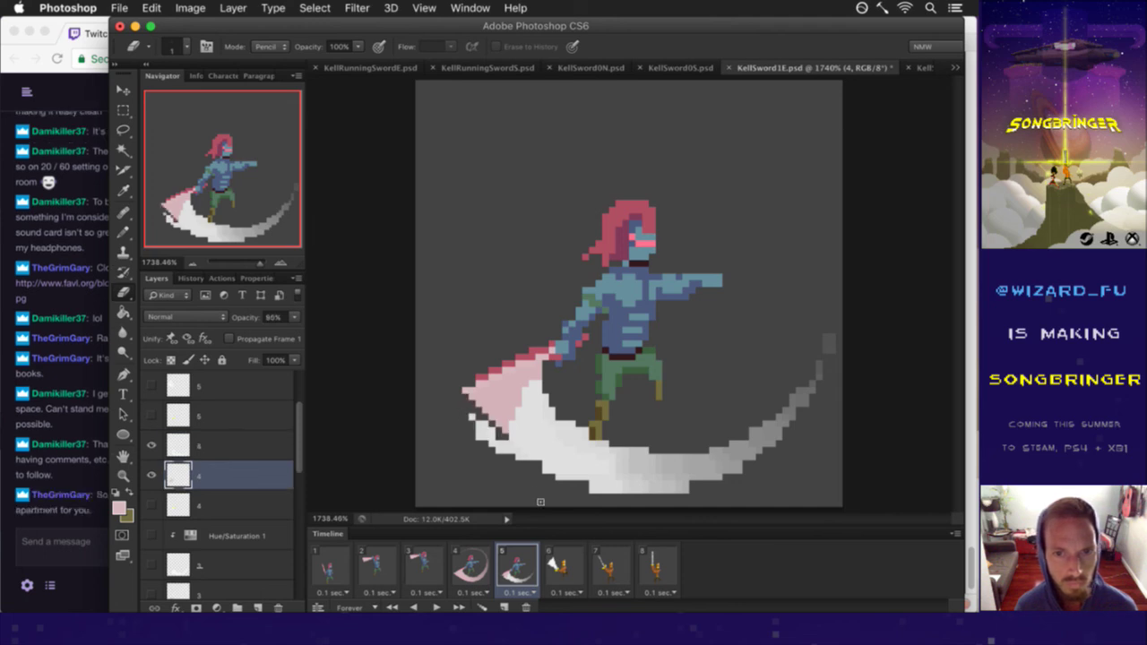
key("super+z")
key("alt+]")
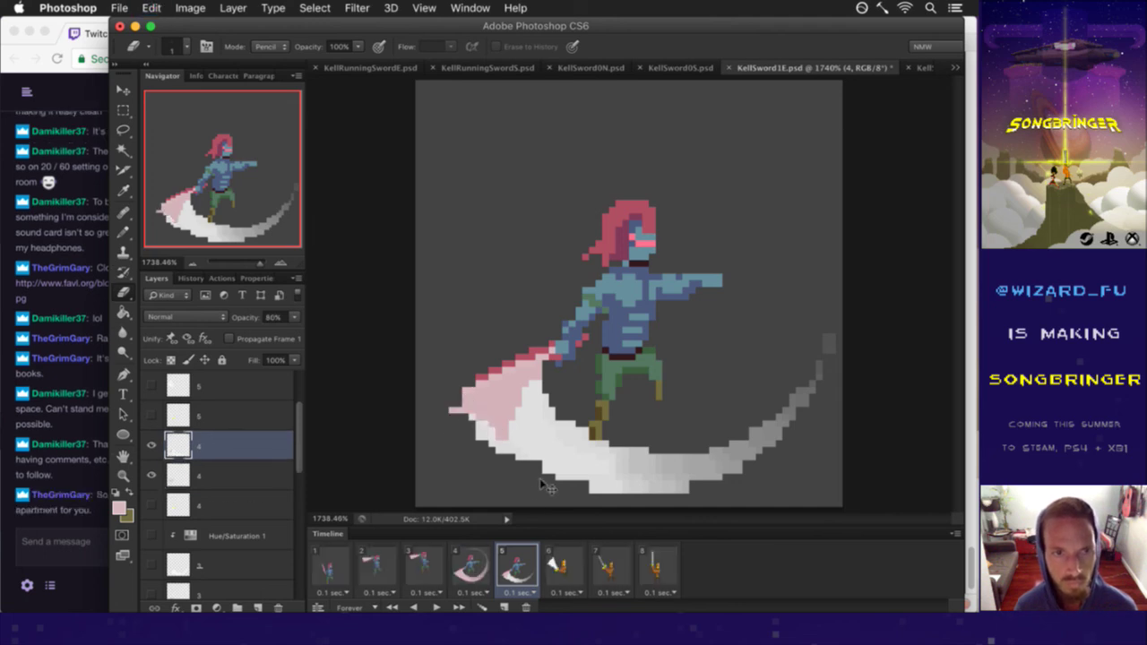
Step: Switch to the Twitch chat in Chrome and read the latest viewer message
left_click(68, 482)
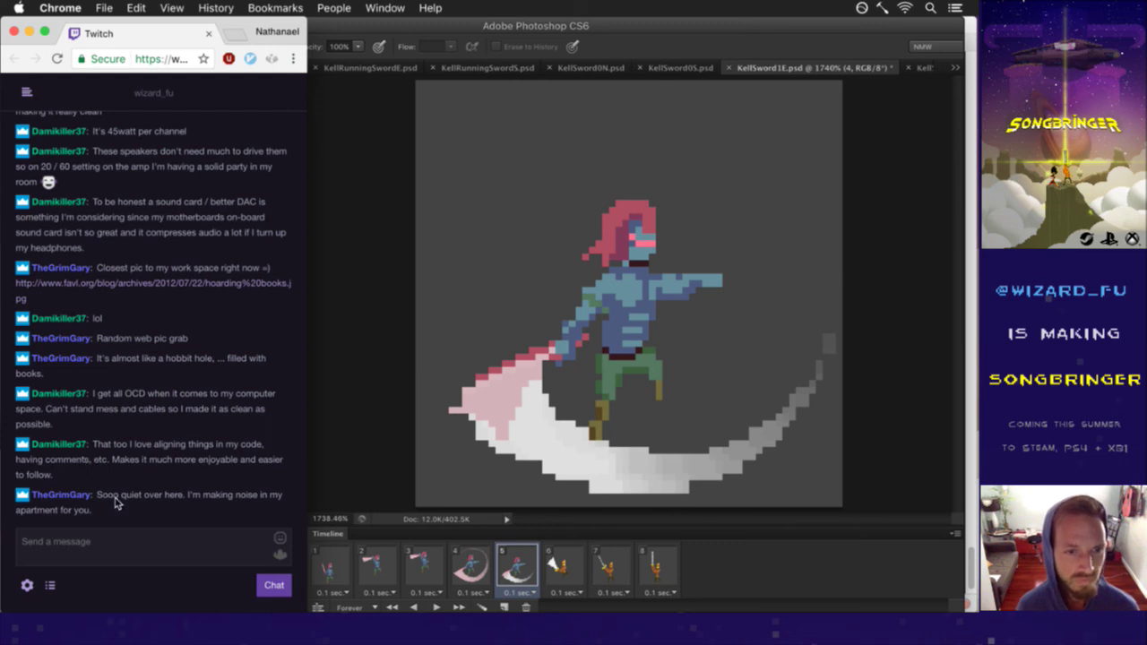
left_click_drag(107, 499, 240, 497)
left_click(210, 496)
left_click(243, 518)
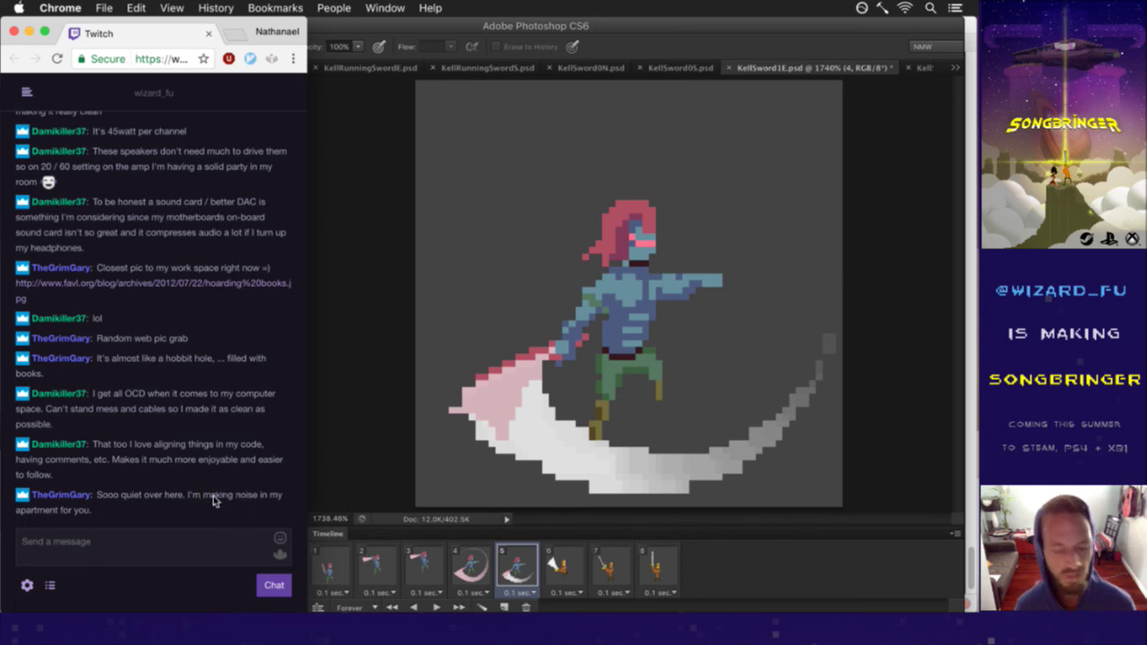
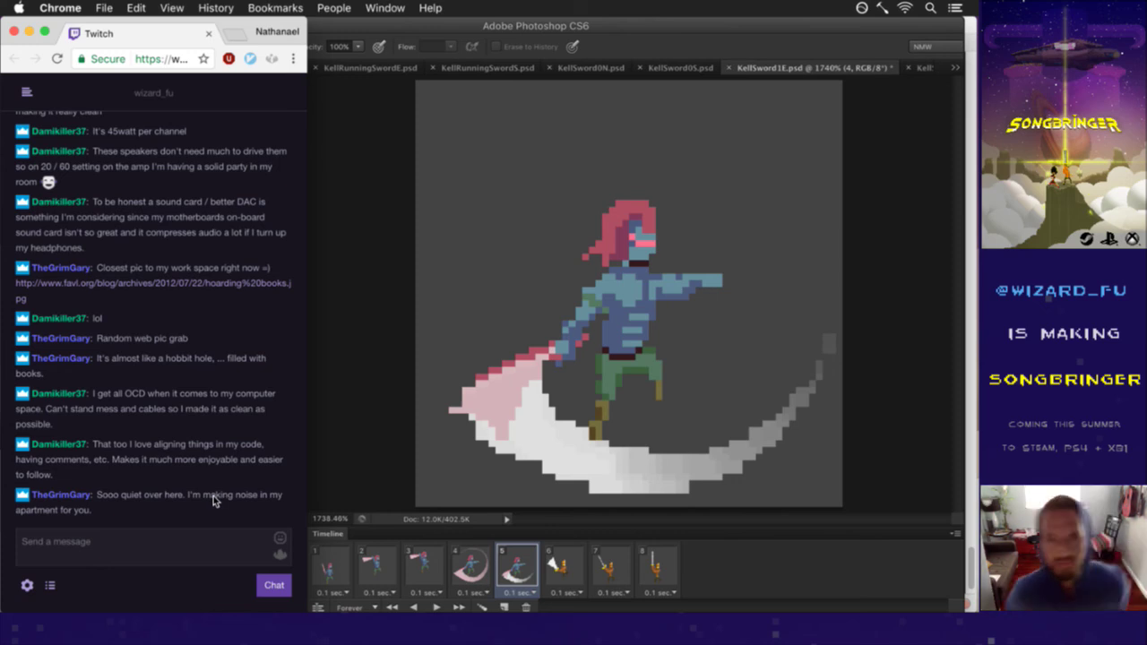
Step: Return to Photoshop, duplicate the Hue/Saturation 1 adjustment, place the copy clipped above the upper layer 4, and make it visible in frame 5
left_click(482, 581)
left_click(482, 560)
left_click(500, 559)
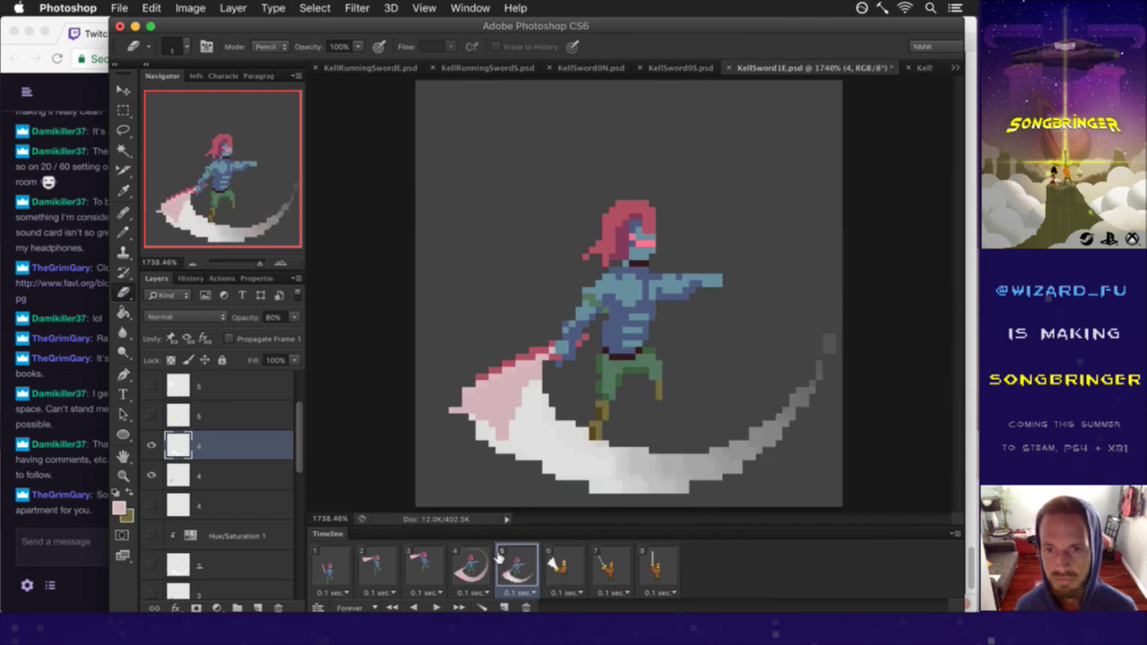
left_click(233, 535)
key("super+j")
left_click_drag(180, 535, 217, 442)
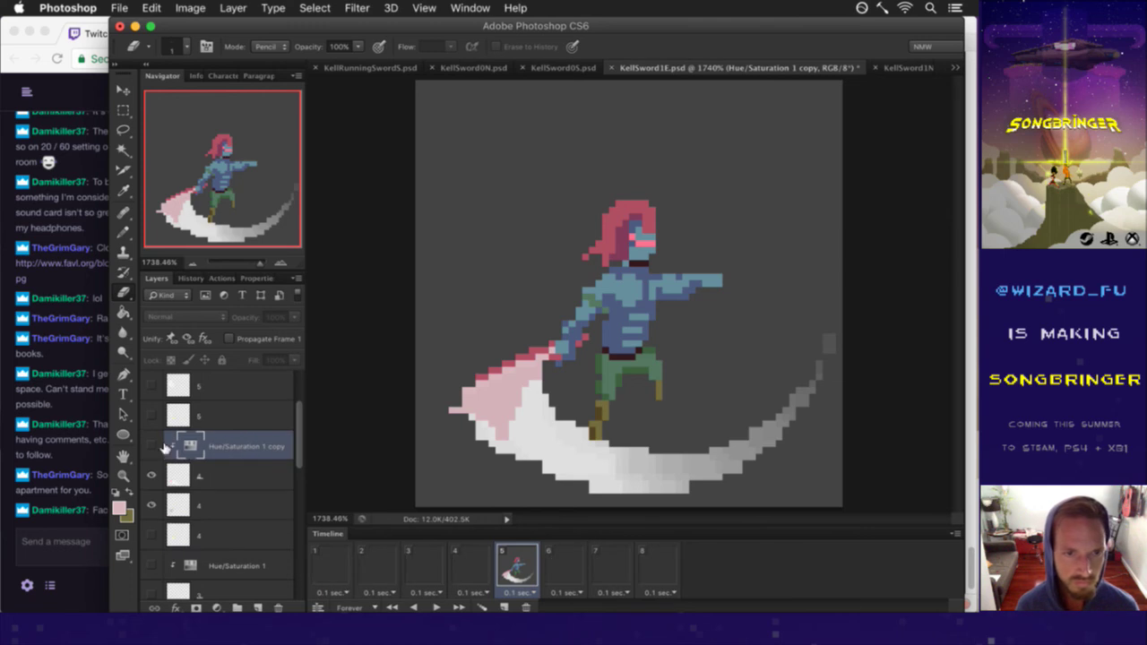
left_click(152, 445)
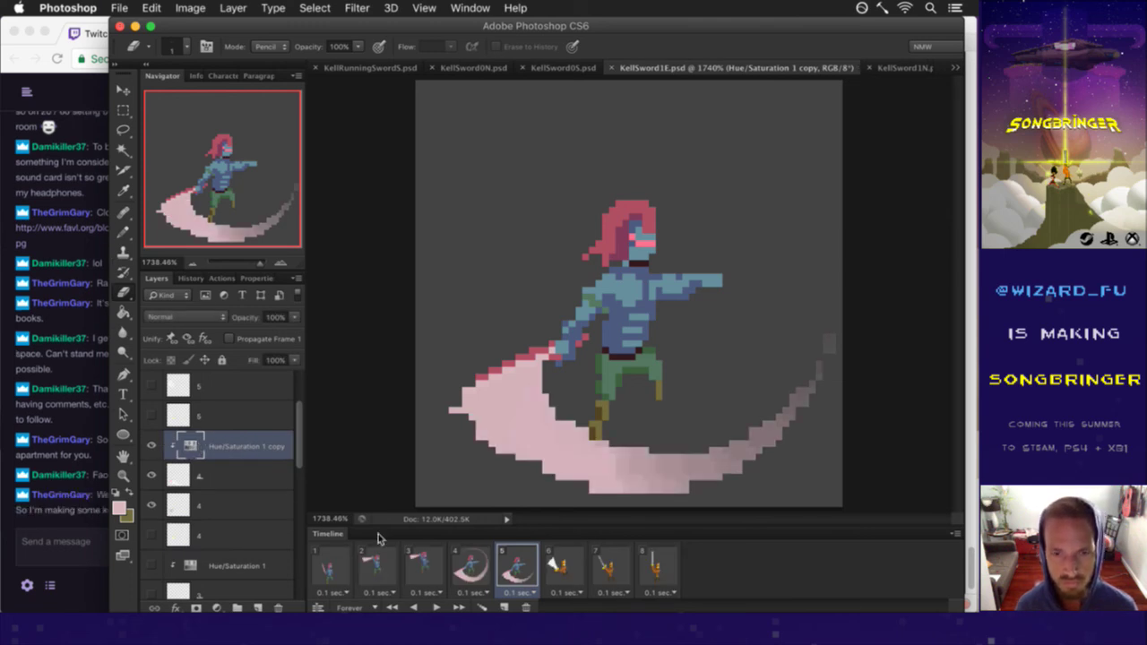
Step: Compare the tinted sword swoosh across frames 3, 4 and 5 by switching between them
left_click(472, 561)
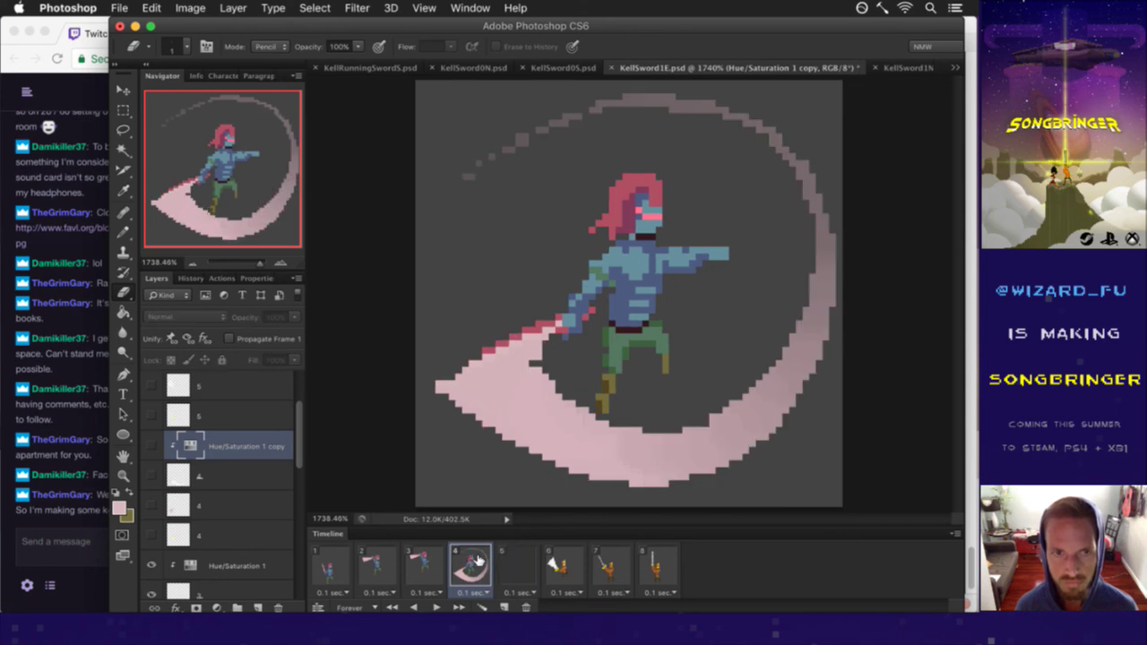
left_click(437, 563)
left_click(478, 571)
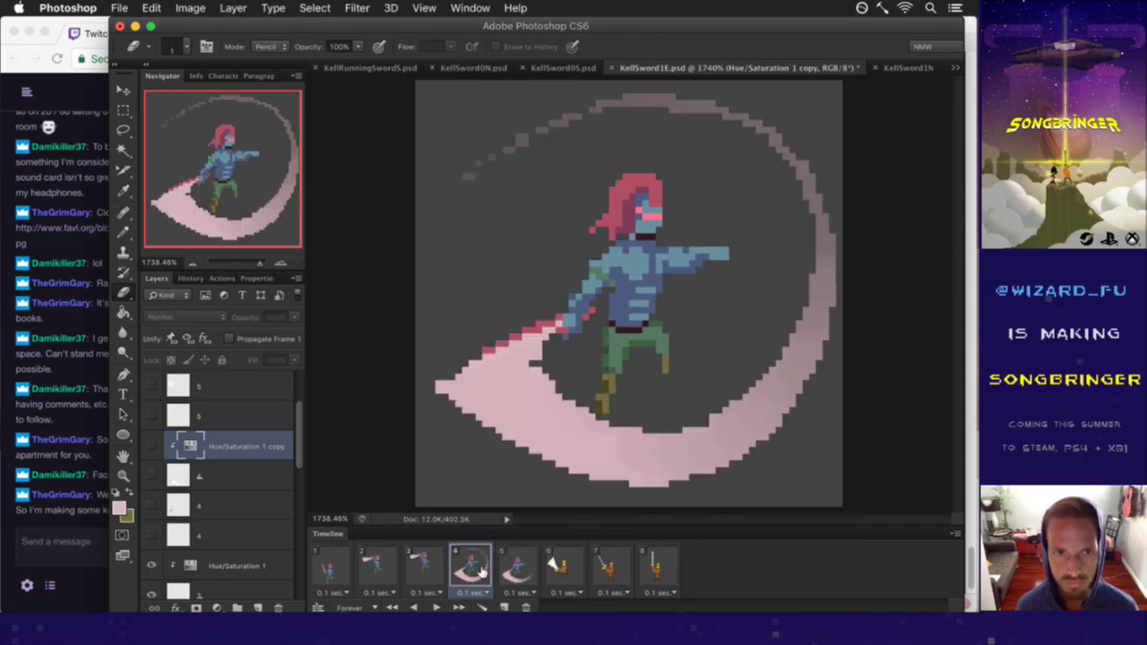
left_click(522, 567)
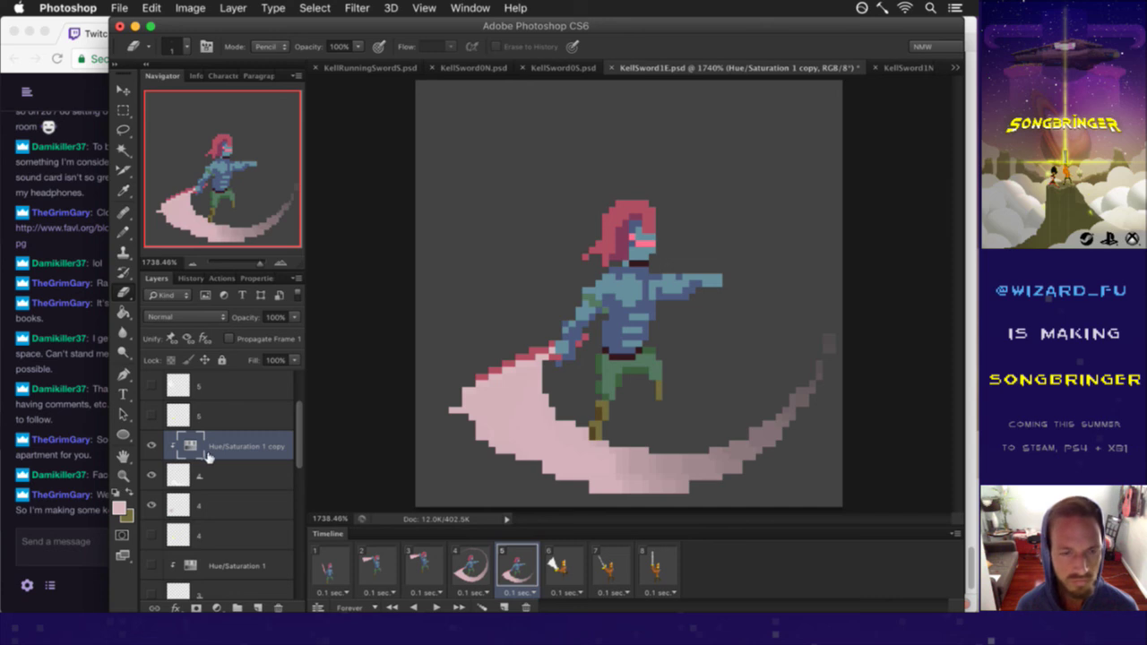
Step: Switch to the Twitch chat and read the two newest viewer messages
left_click(89, 529)
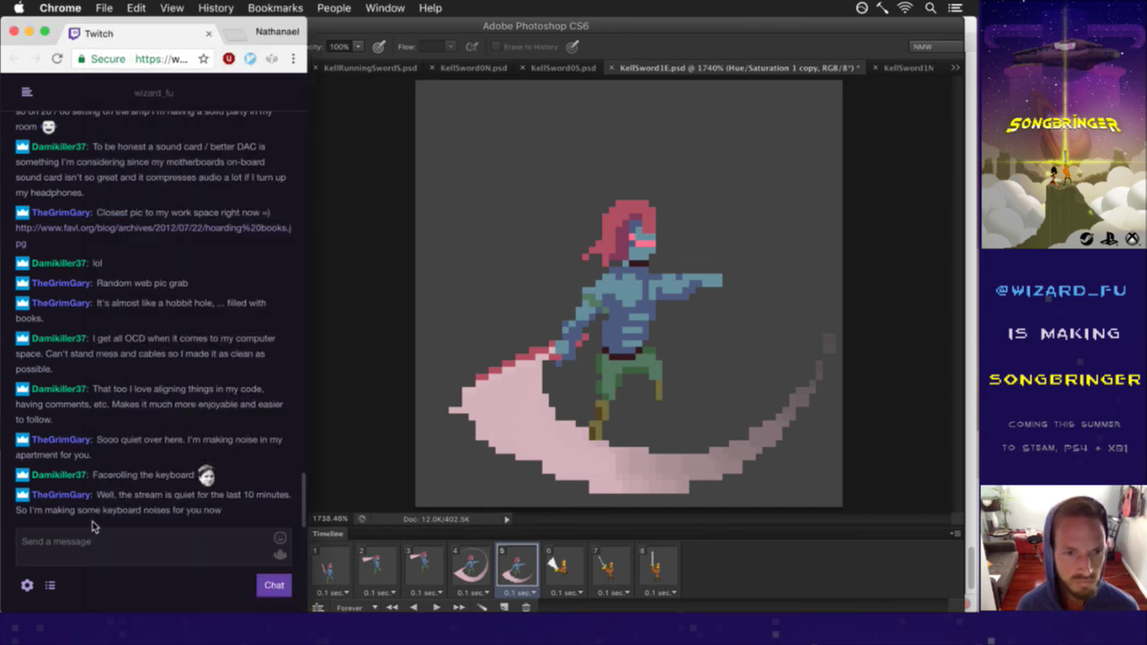
left_click_drag(128, 495, 186, 512)
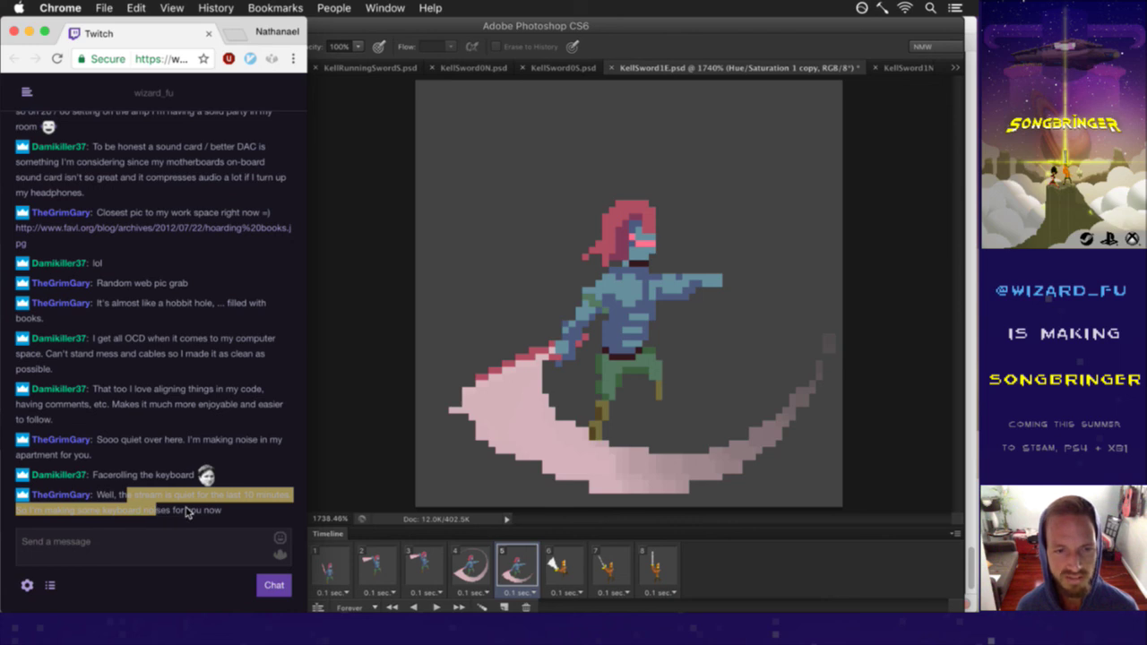
left_click(186, 512)
left_click_drag(106, 475, 179, 477)
left_click(174, 474)
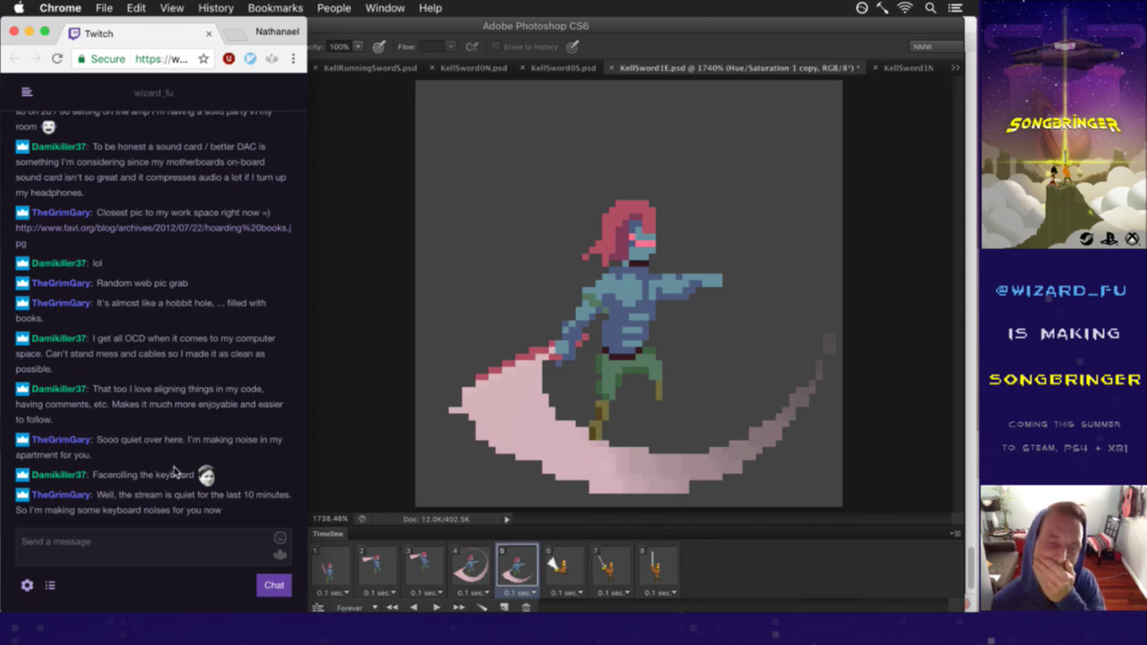
Step: Return to Photoshop, compare frames 4 and 5, and check the two visible swoosh layers 4, leaving the upper one selected
left_click(355, 455)
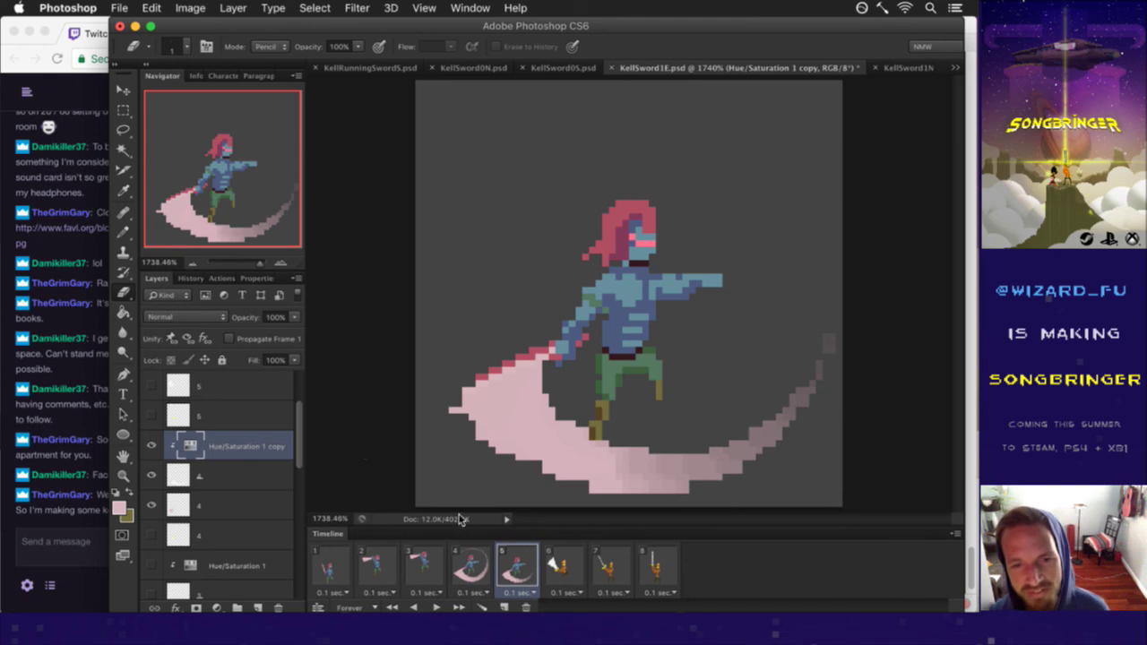
left_click(490, 560)
left_click(513, 562)
left_click(225, 475)
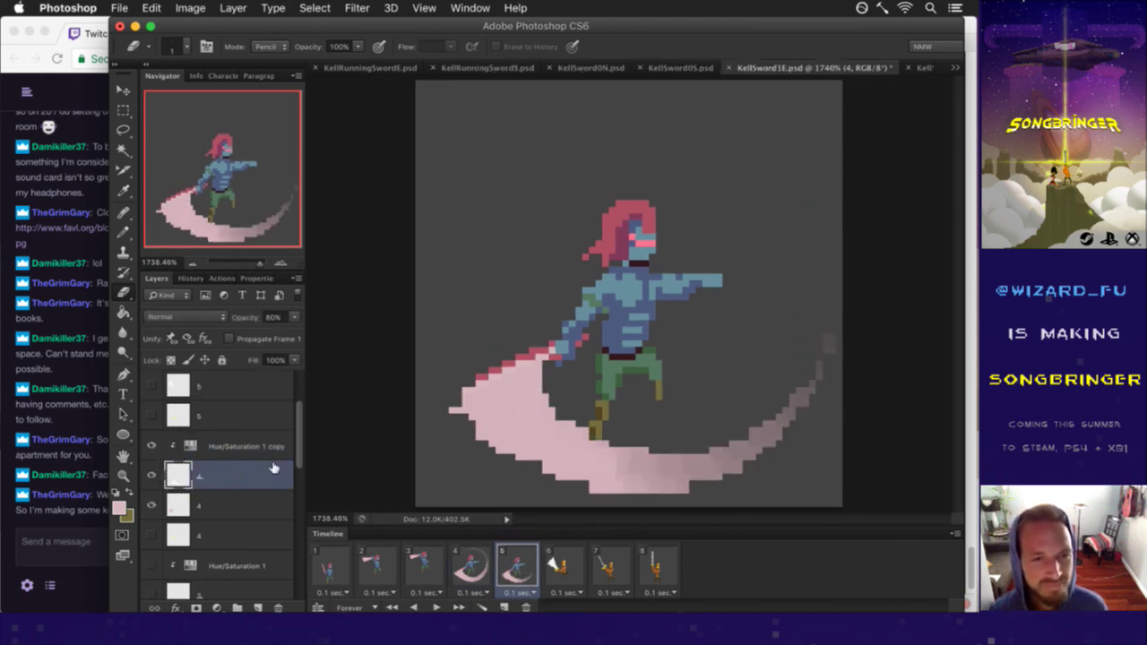
left_click(183, 505)
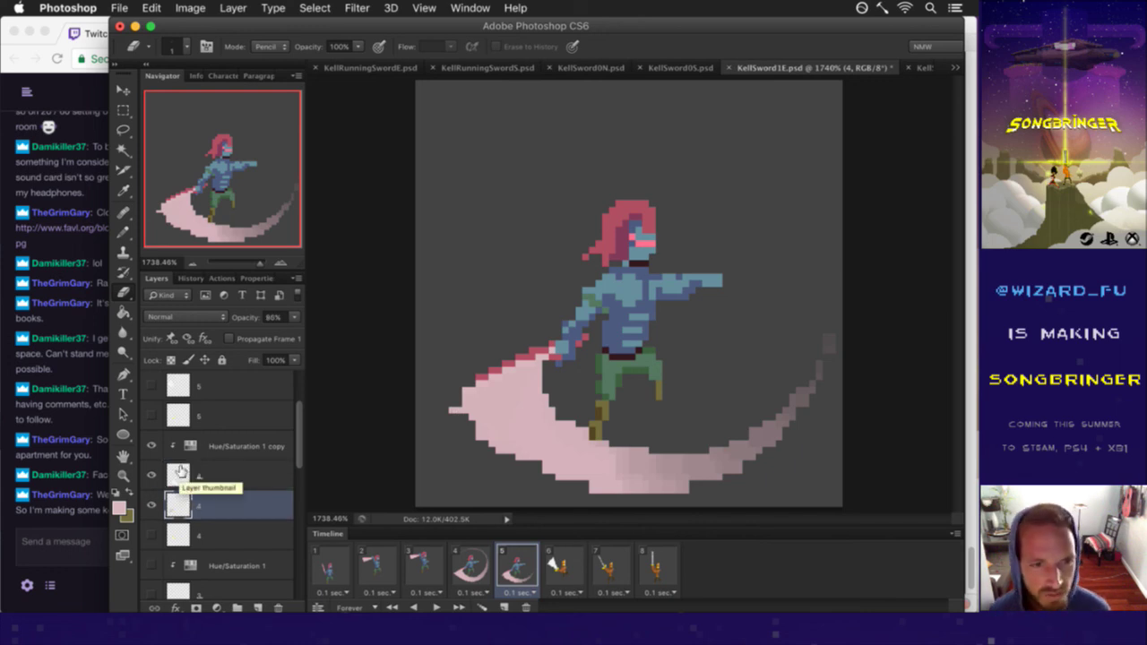
left_click(180, 475)
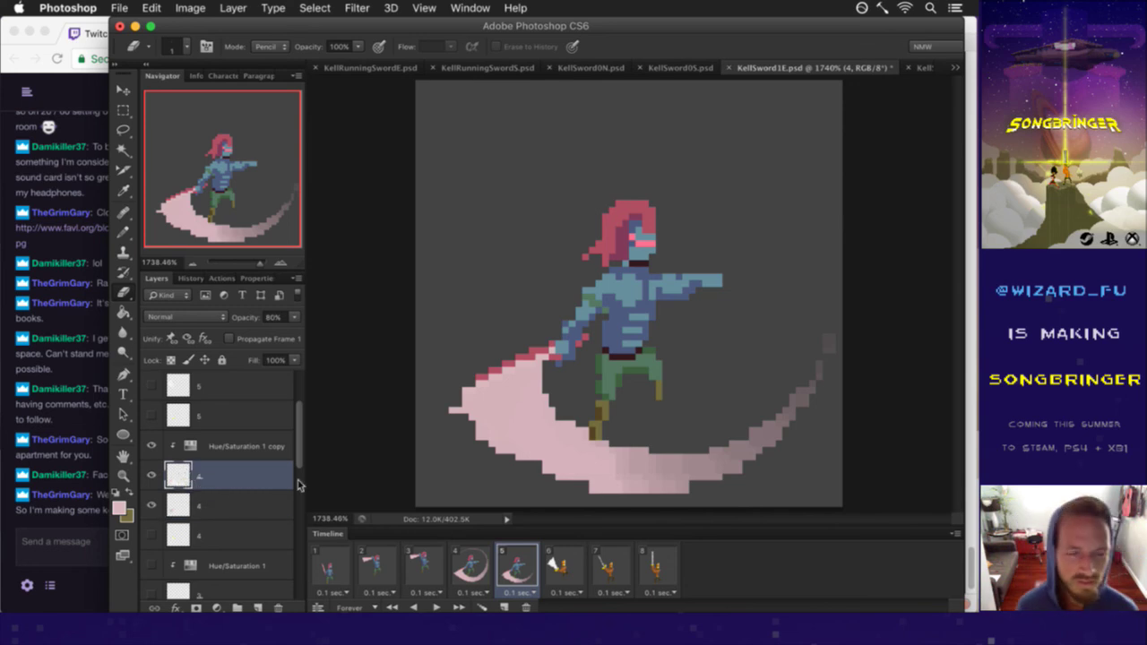
left_click_drag(302, 450, 299, 473)
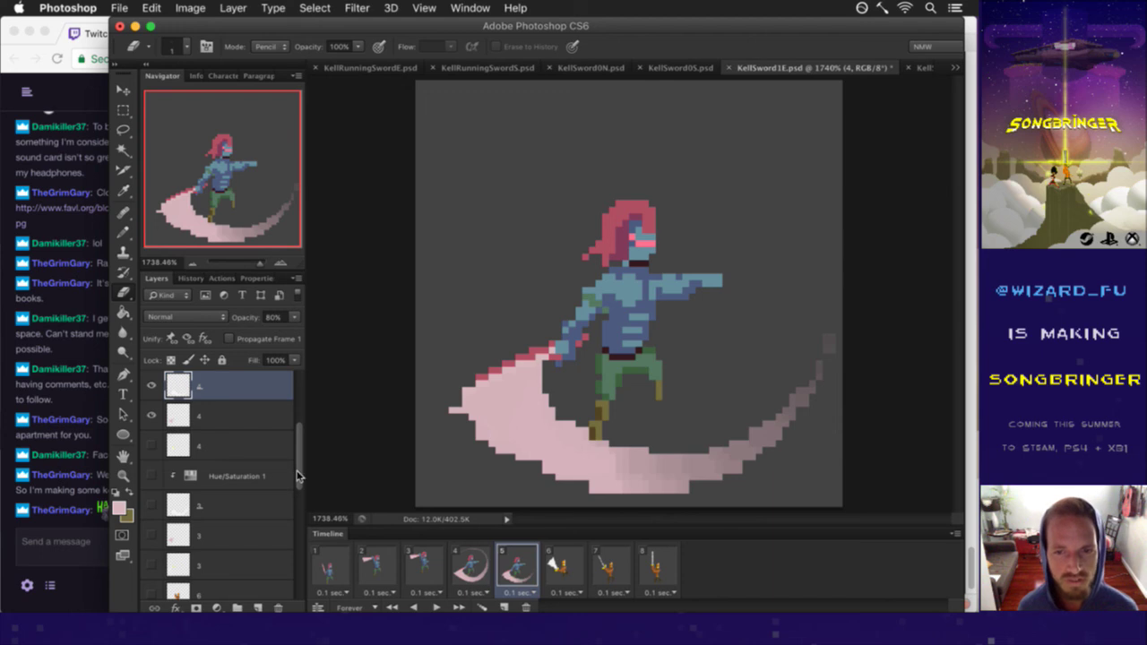
Step: Switch to the Twitch chat and check the newly arrived viewer messages
left_click(87, 509)
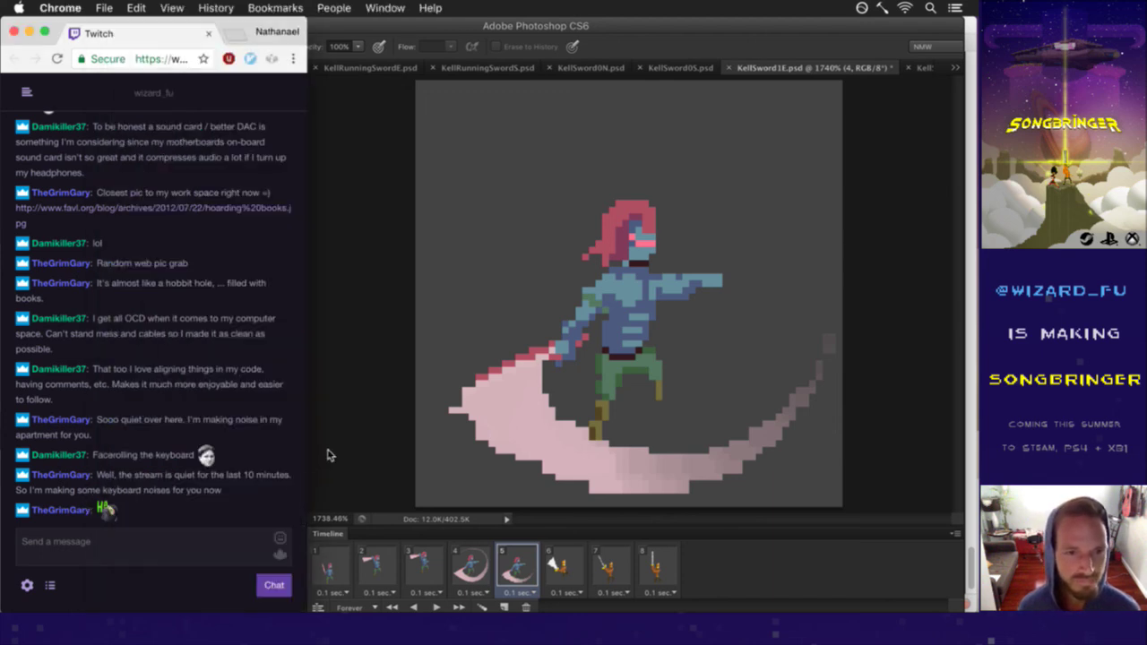
mouse_move(110, 512)
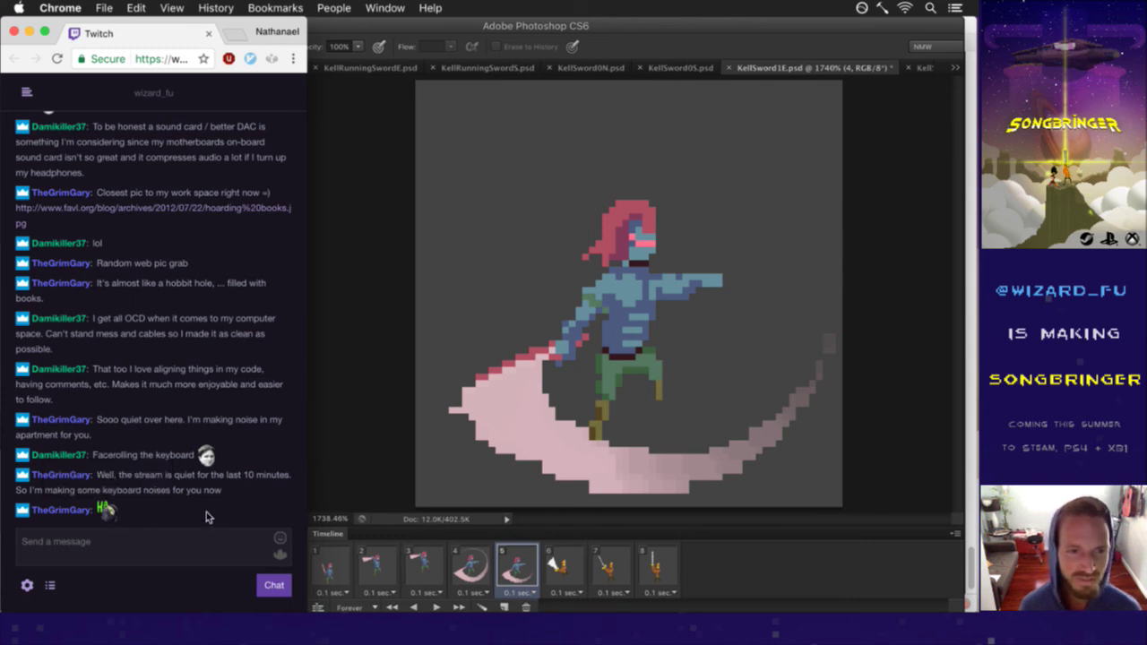
left_click(365, 484)
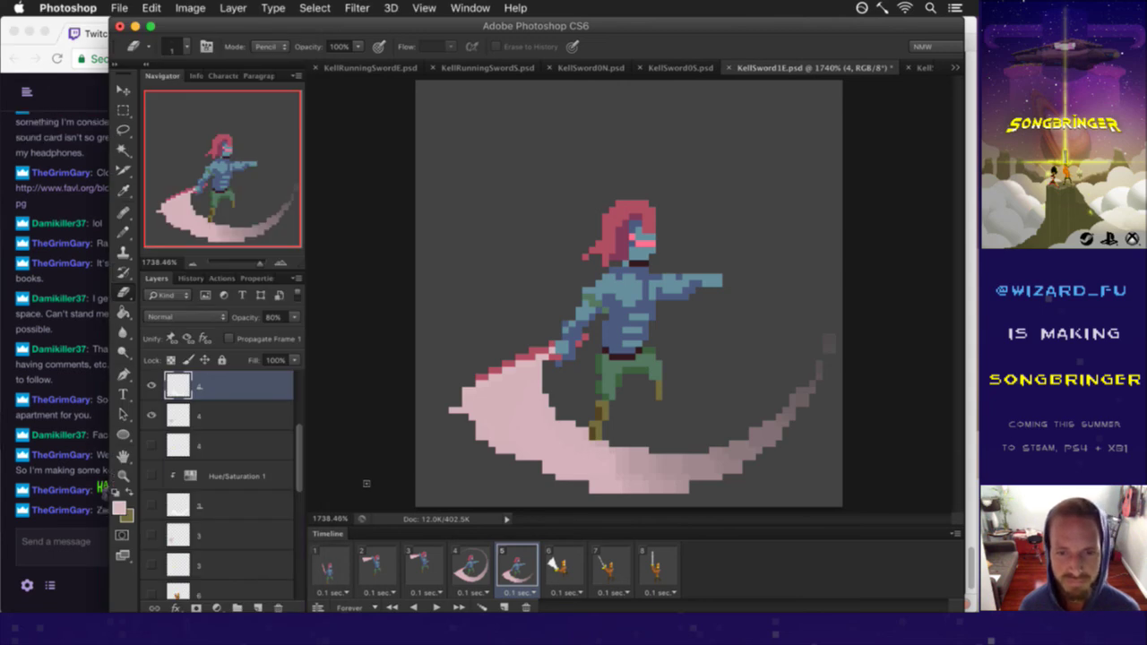
left_click(96, 533)
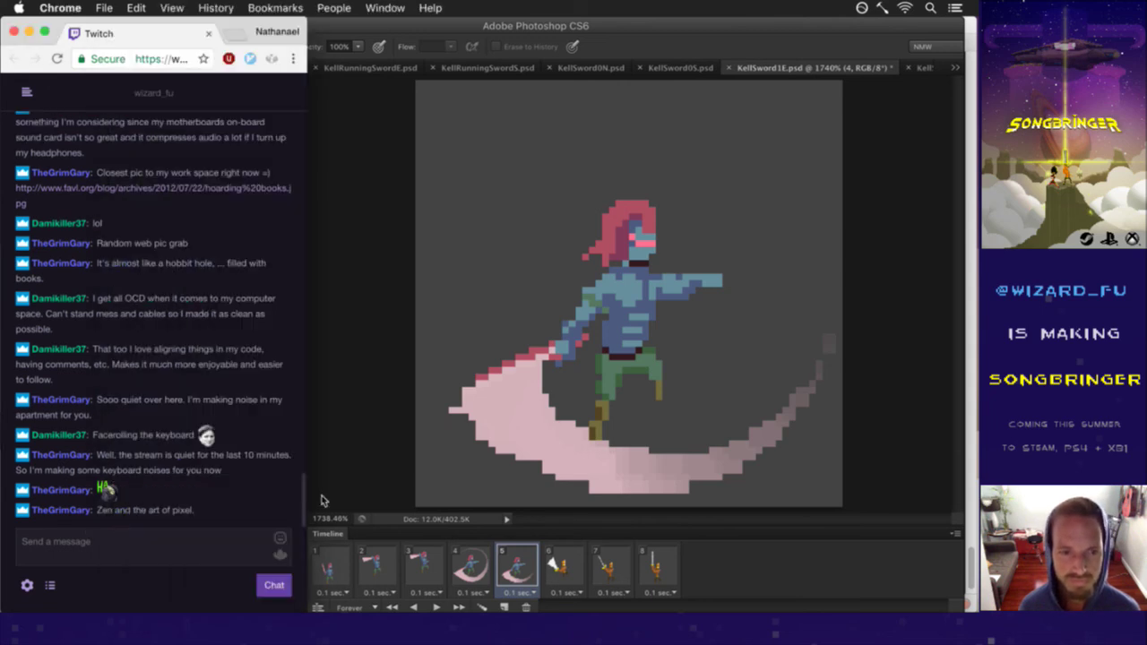
Step: Return to Photoshop and compare the figure's pose and swoosh in frames 4 and 5, ending on frame 5
left_click(374, 487)
left_click(479, 551)
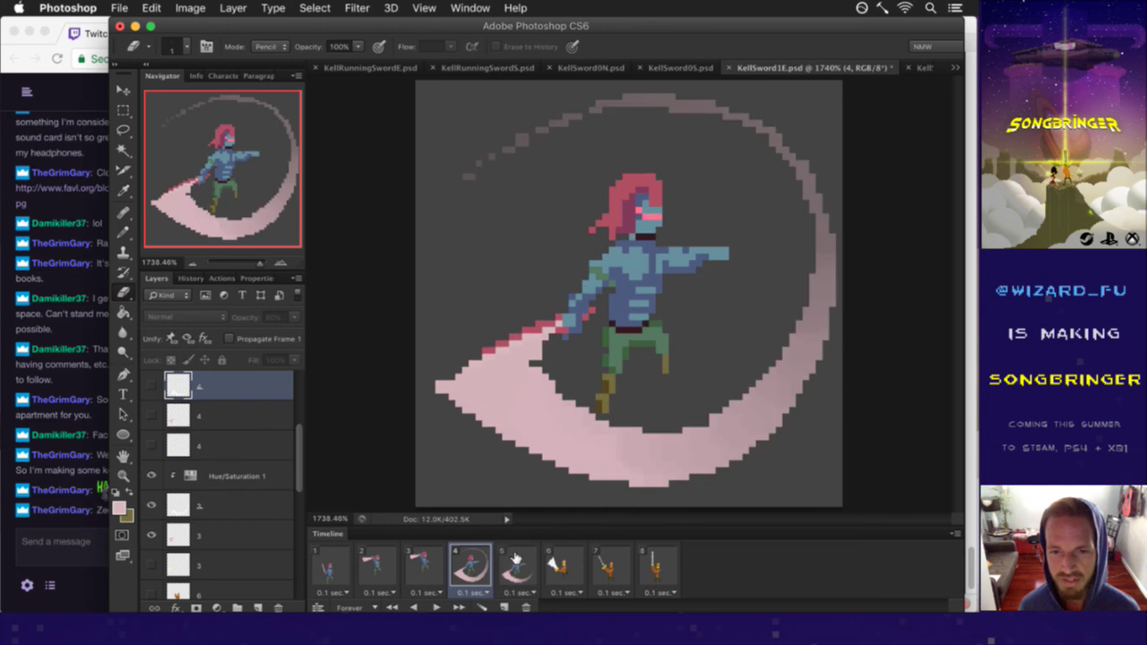
left_click(515, 565)
left_click(484, 567)
left_click(526, 562)
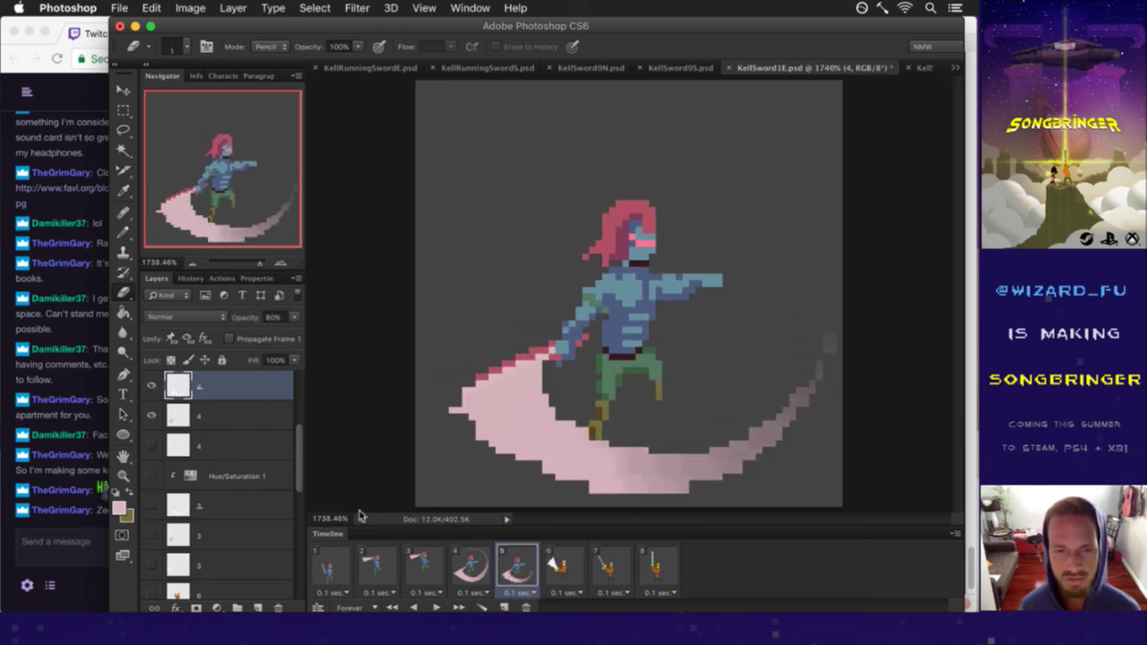
Step: Select the outstretched arm on Layer 1 copy 4 in frame 5 and nudge it about three pixels left and three pixels down
left_click_drag(301, 454, 296, 522)
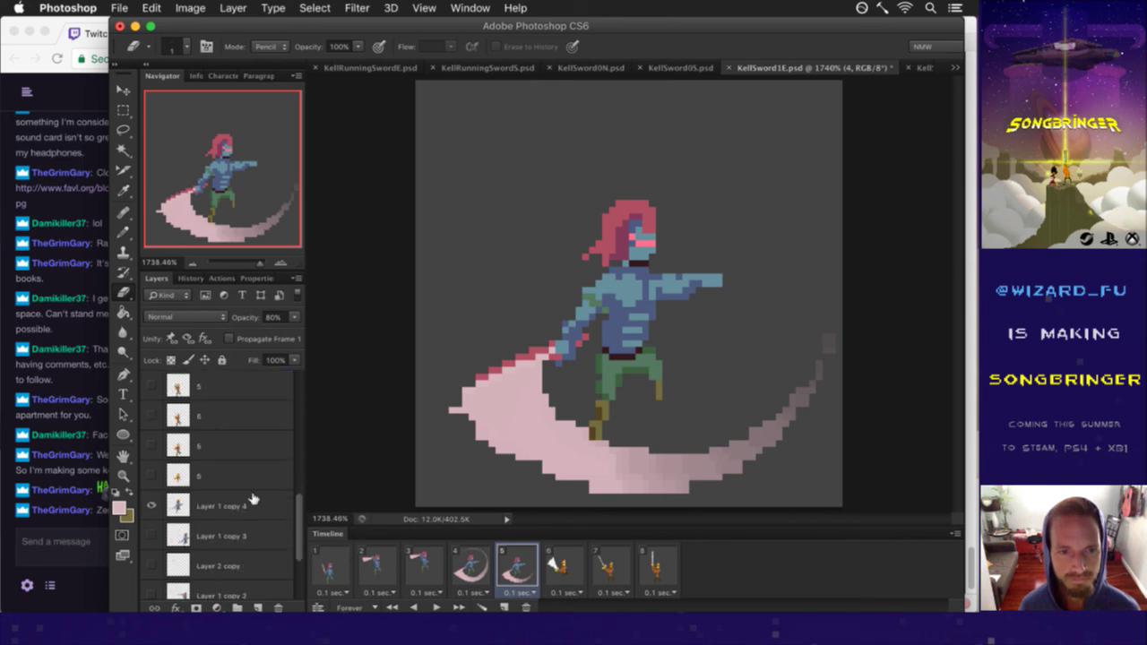
left_click(254, 502)
key("m")
left_click_drag(661, 267, 729, 307)
key("v")
key("Left")
key("Down")
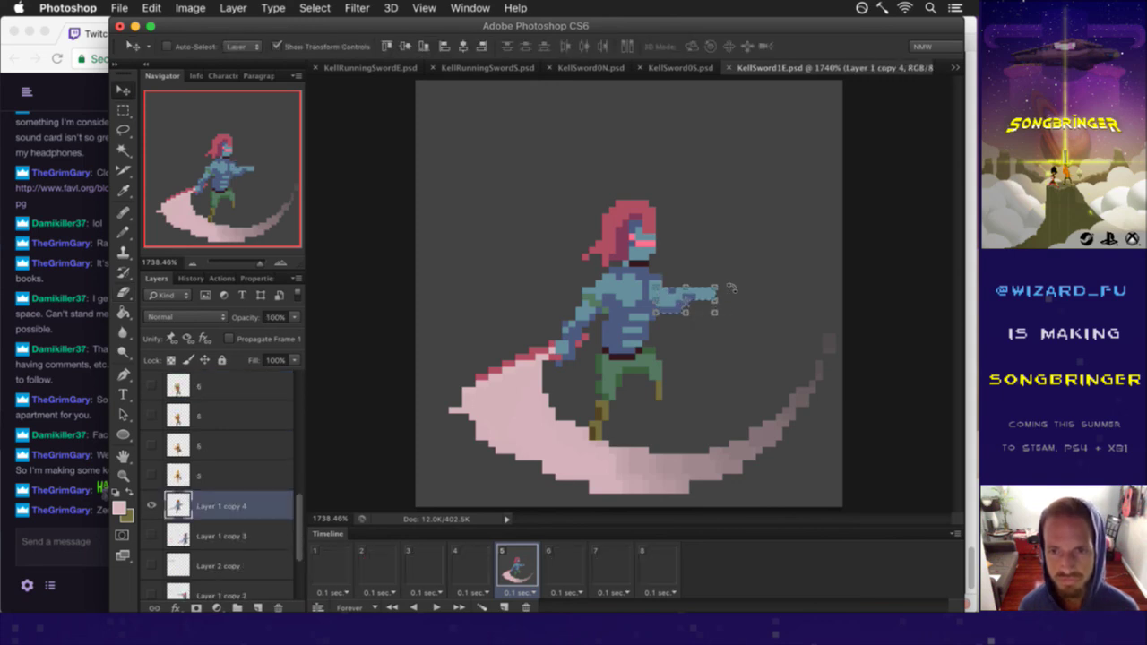
key("Left")
key("Left")
key("Down")
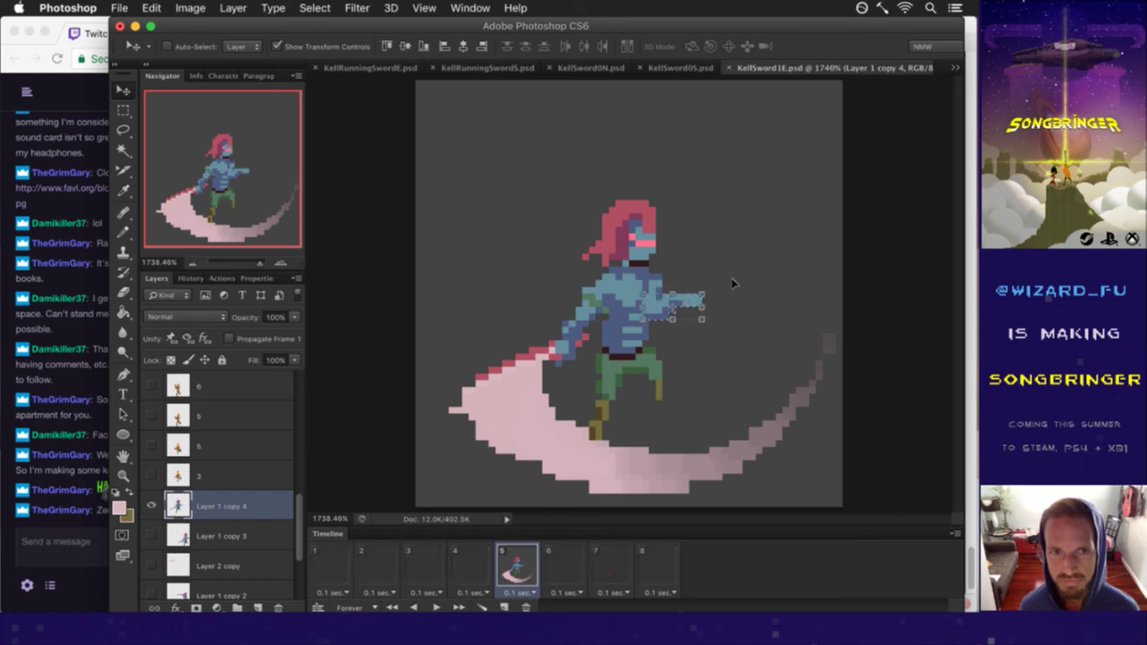
Step: Nudge the selected outstretched arm about six pixels right, clear of the torso, and deselect it
key("Right")
key("Right")
key("Right")
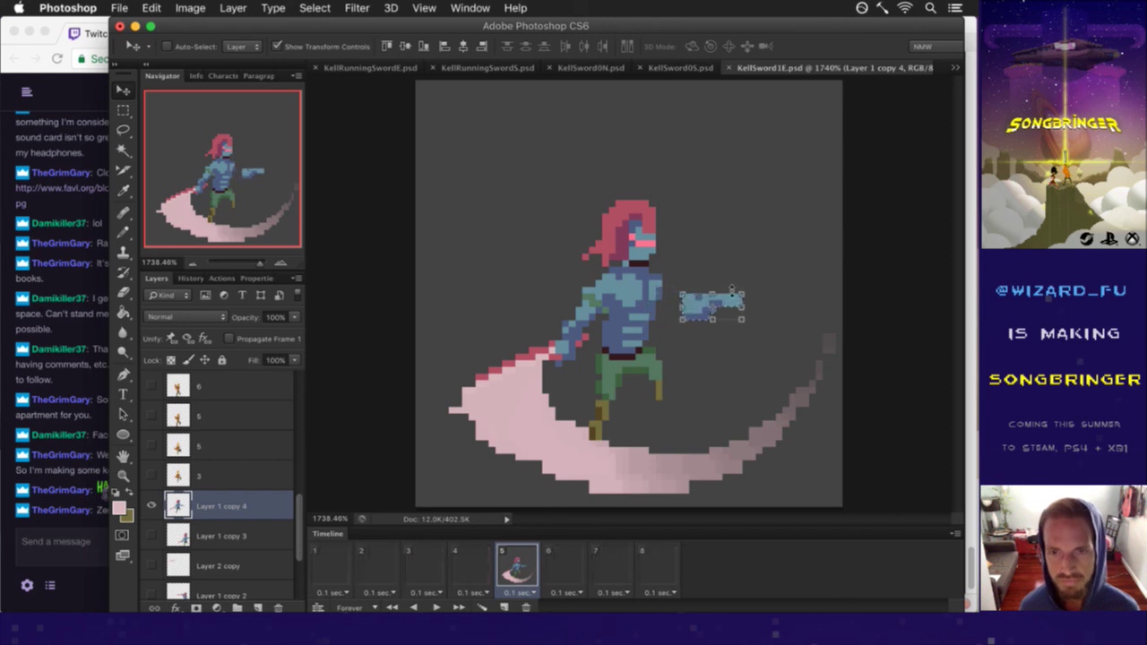
key("m")
key("ctrl+d")
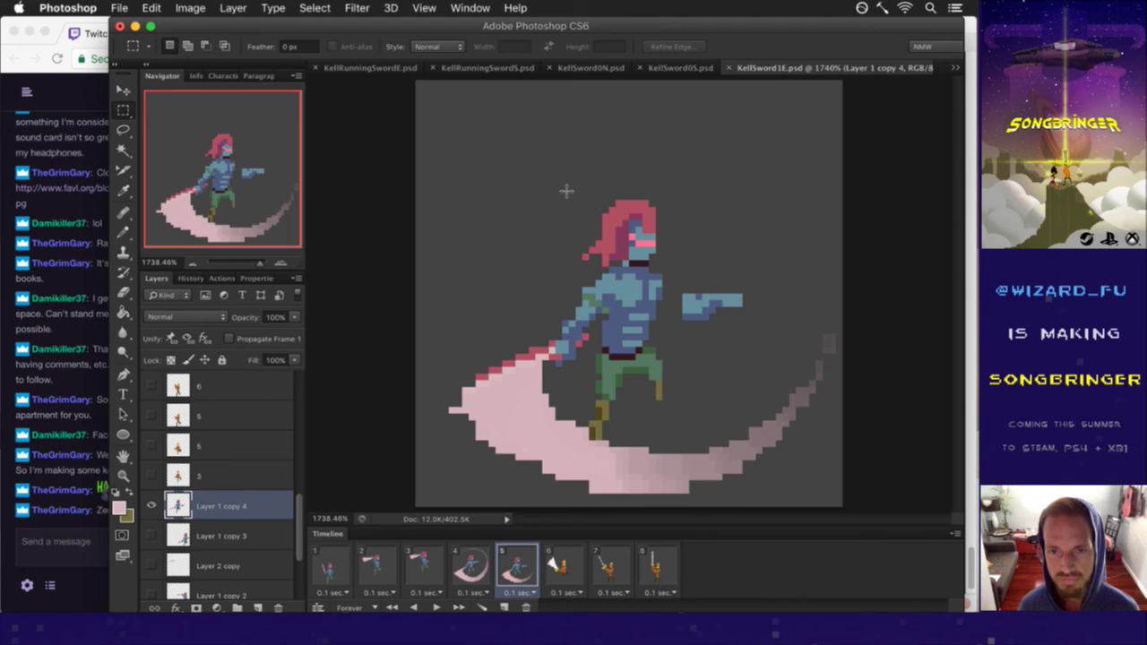
Step: Select the figure's head and upper torso in frame 5, shift them one pixel left, and deselect
left_click_drag(555, 173, 661, 315)
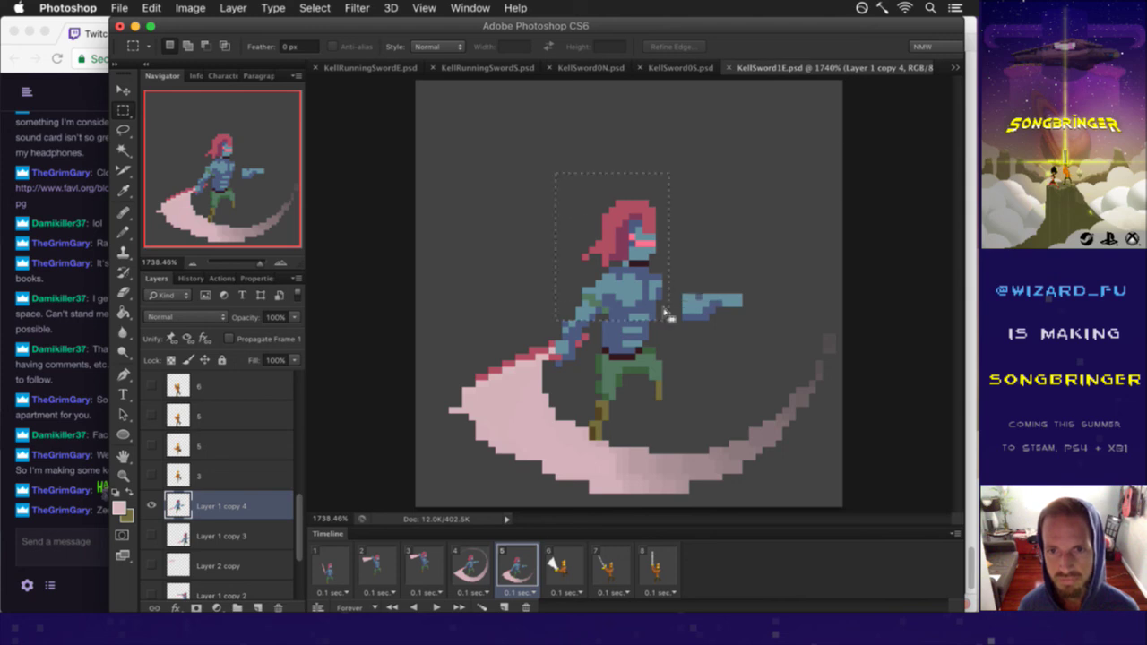
key("v")
key("m")
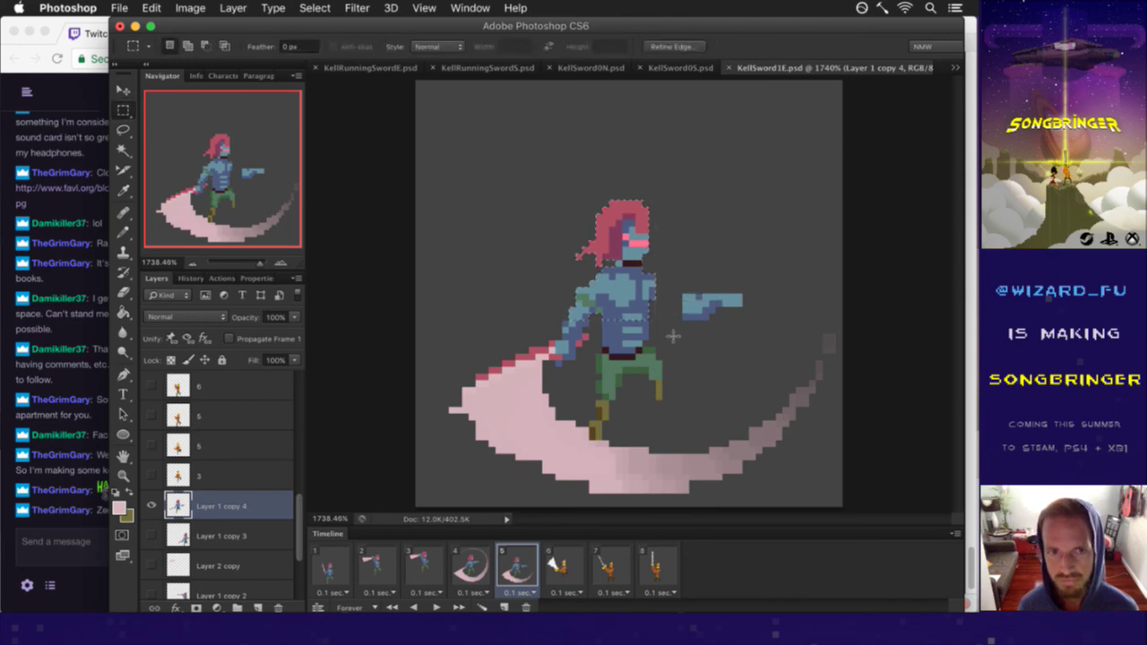
key("ctrl+d")
Step: Erase stray pixels from the trailing hair and shift the remaining lock closer to the back of the head
key("e")
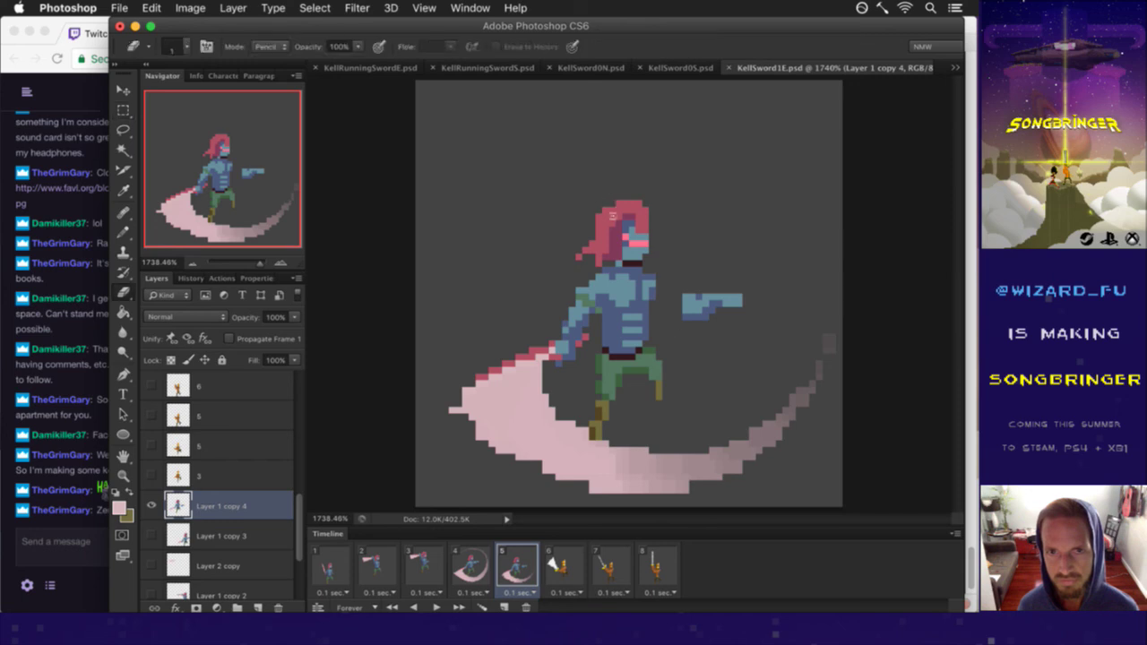
mouse_move(596, 237)
left_mouse_down()
mouse_move(602, 271)
mouse_move(586, 250)
left_mouse_up()
key("m")
key("v")
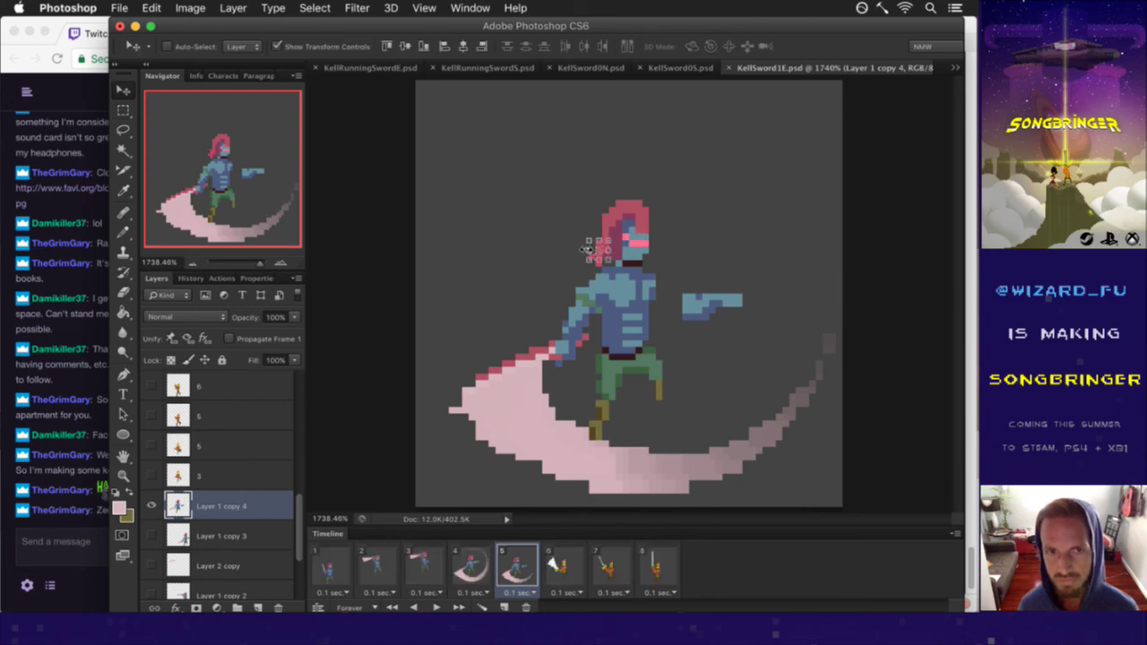
key("m")
key("ctrl+d")
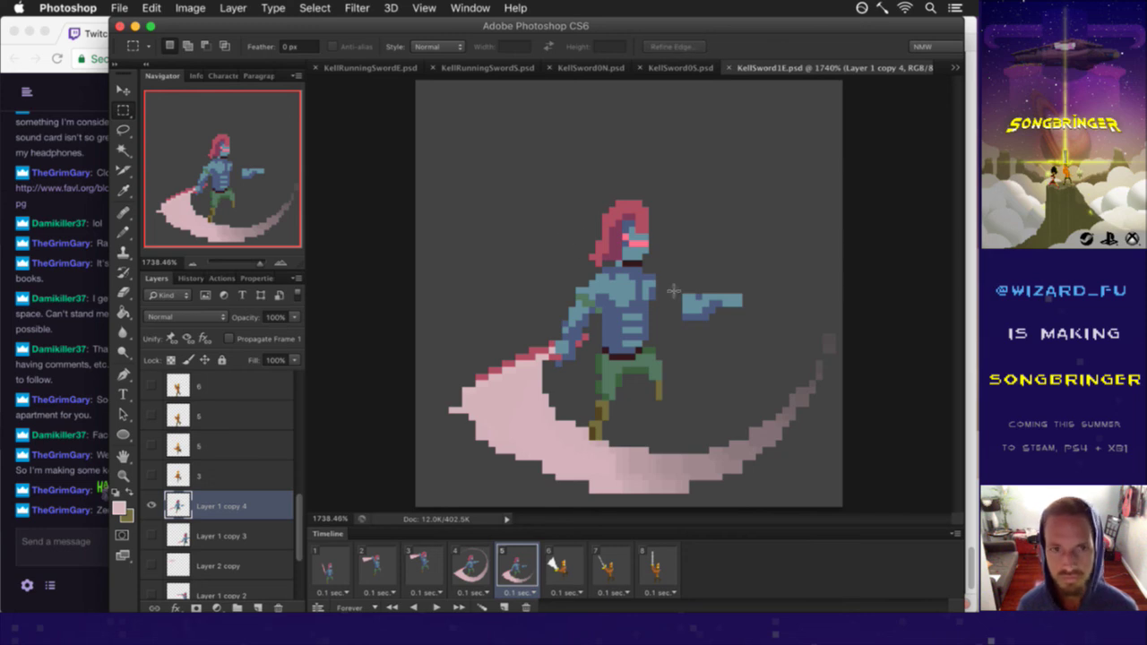
Step: Trim the detached arm's inner end, move it about seven pixels left and one pixel down against the torso, and save the file
key("e")
mouse_move(684, 294)
left_mouse_down()
mouse_move(692, 319)
mouse_move(713, 286)
mouse_move(749, 336)
left_mouse_up()
key("v")
key("m")
key("v")
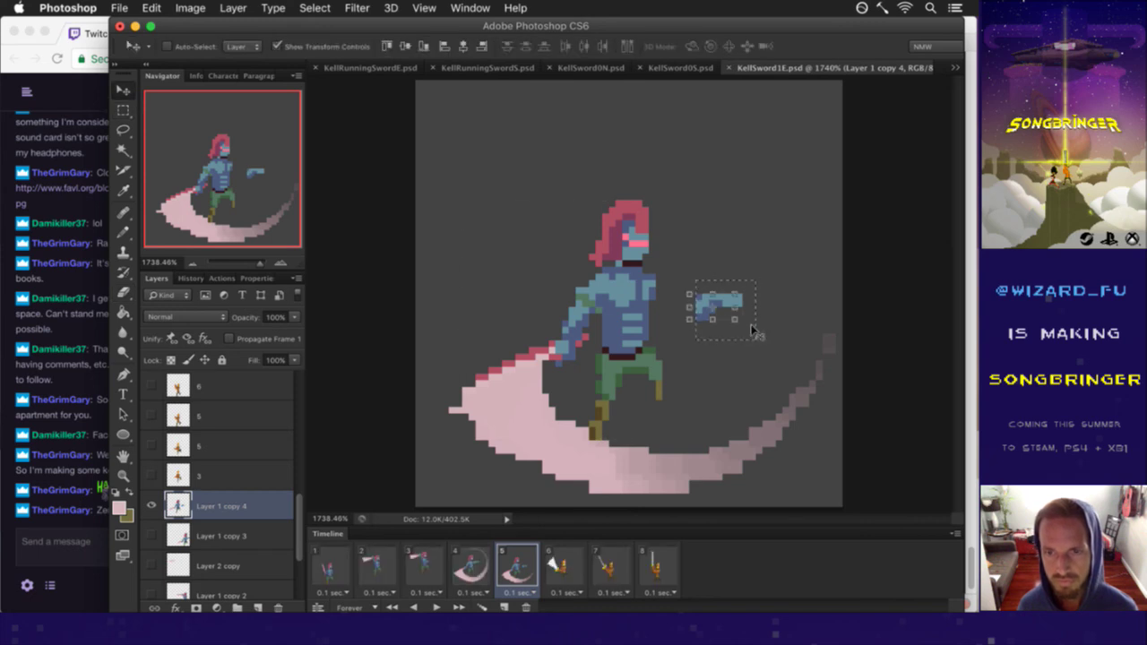
key("Left")
key("Left")
key("Down")
key("Left")
key("Left")
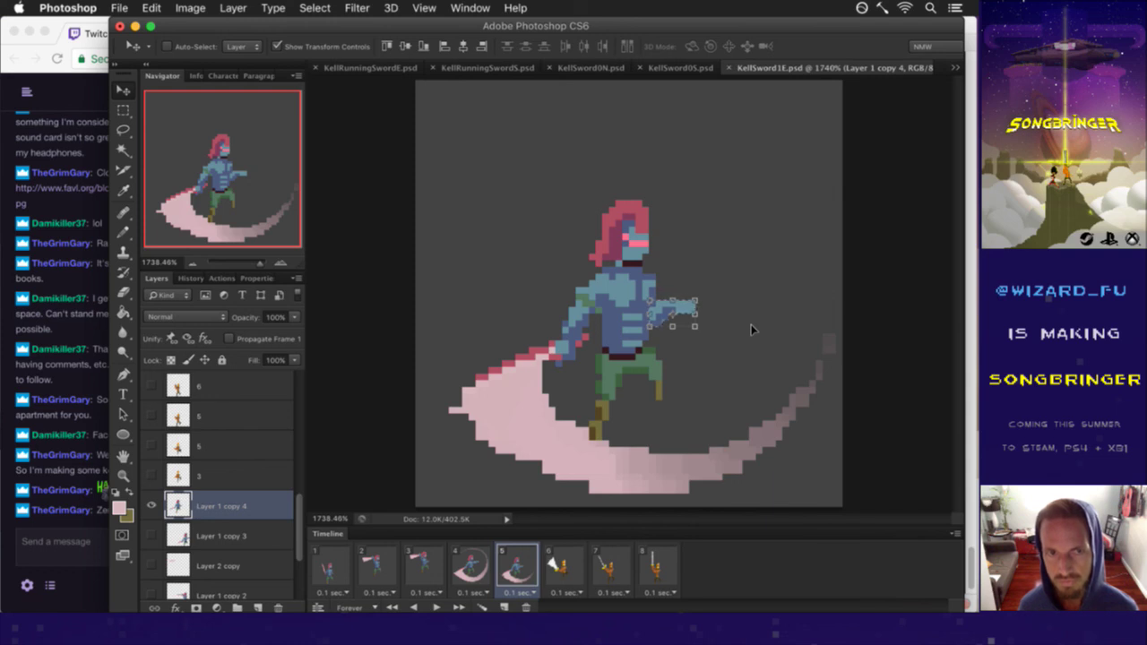
key("super+d")
key("super+s")
Step: Sample the dark blue at the figure's shoulder as the drawing colour and activate the Pencil tool
key("i")
left_click(657, 292)
key("b")
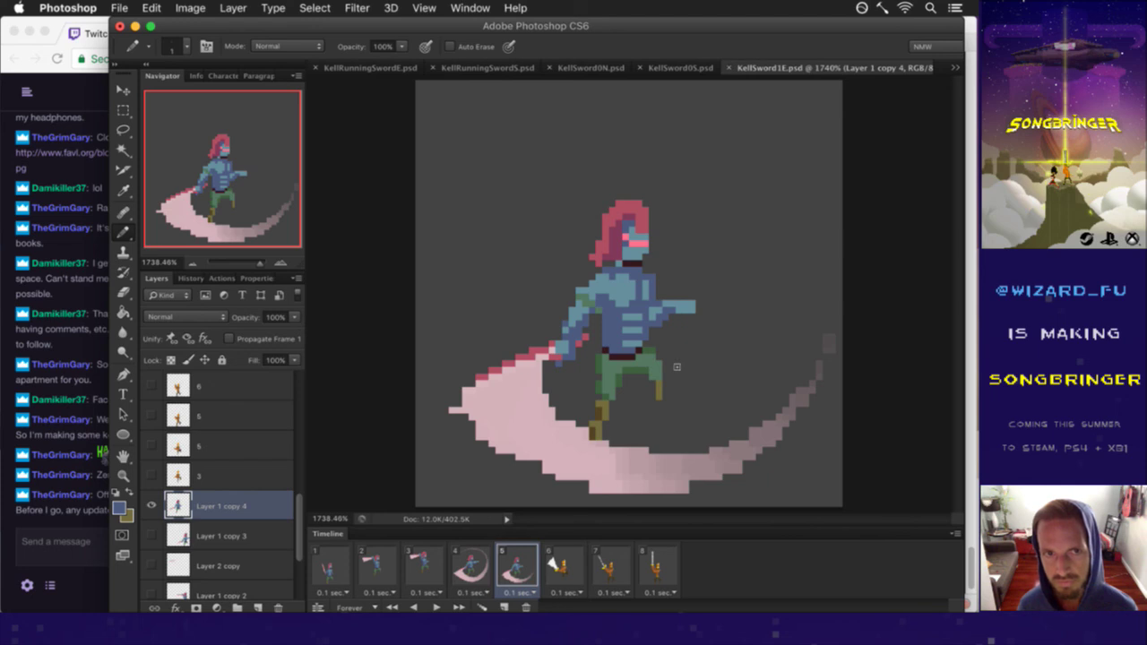
Step: Switch to the Twitch chat and read the viewer's latest question about upcoming updates
left_click(84, 536)
left_click_drag(116, 495, 263, 499)
left_click(266, 500)
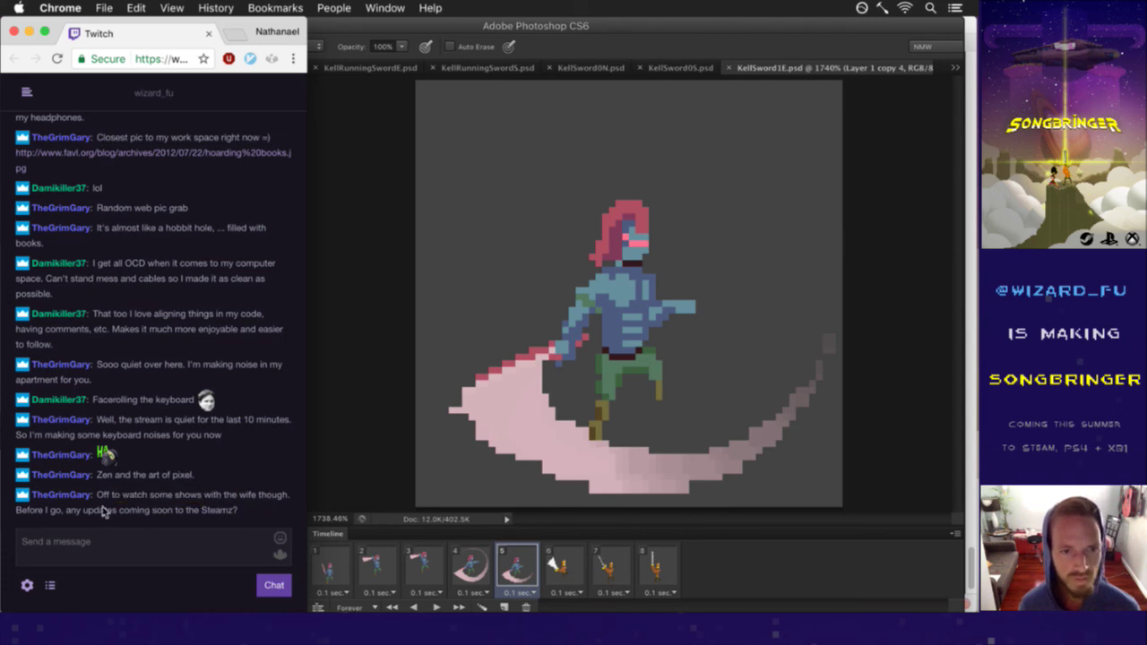
left_click_drag(100, 511, 164, 511)
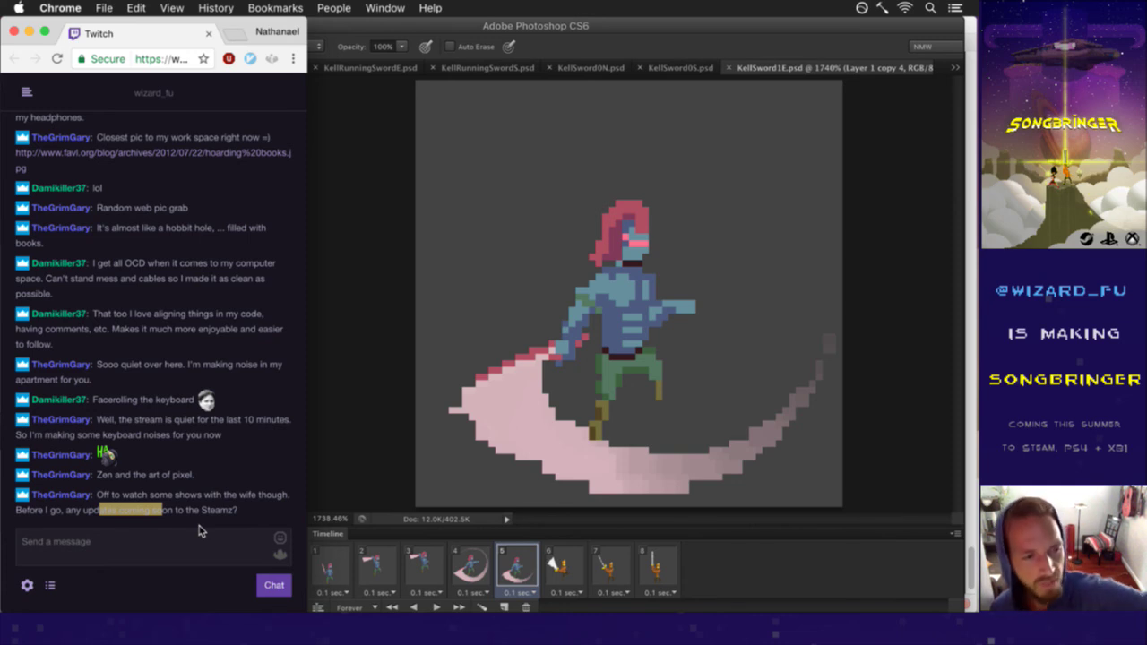
left_click(213, 515)
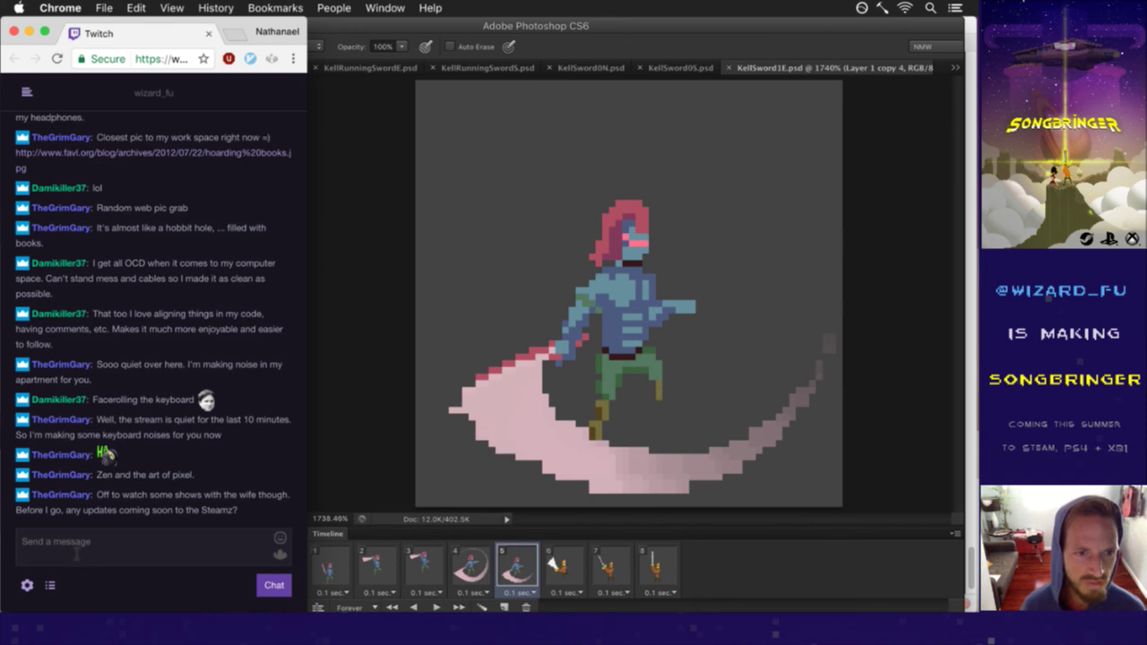
Step: Post the BCWarrior emote in the Twitch chat
type("Bo")
type("C")
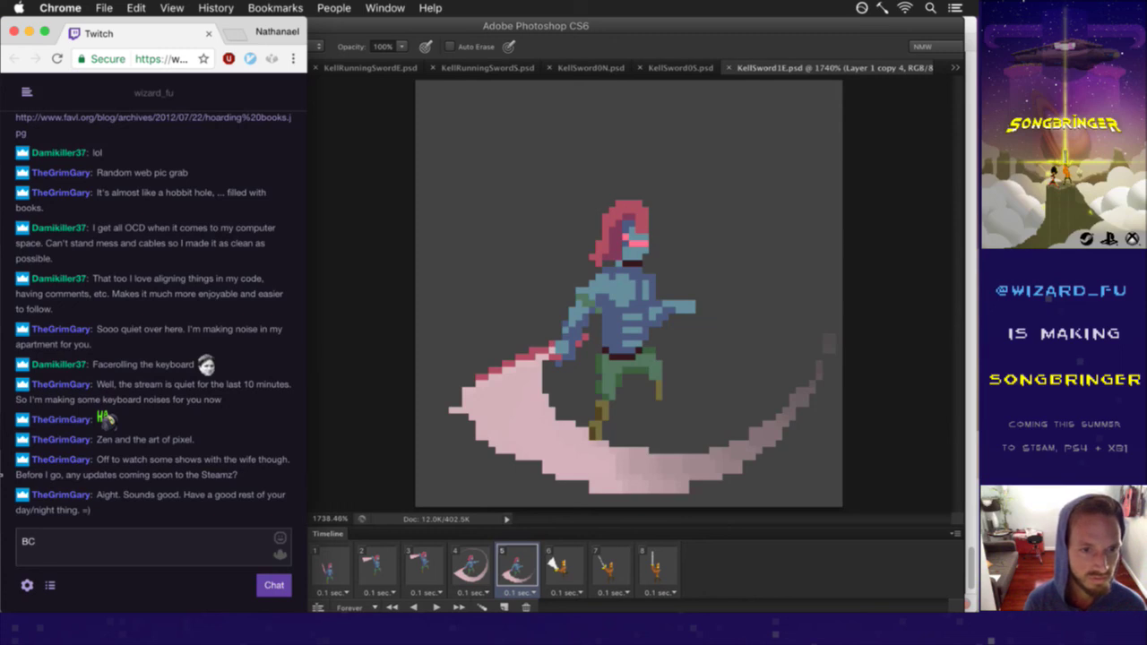
type("Warrior")
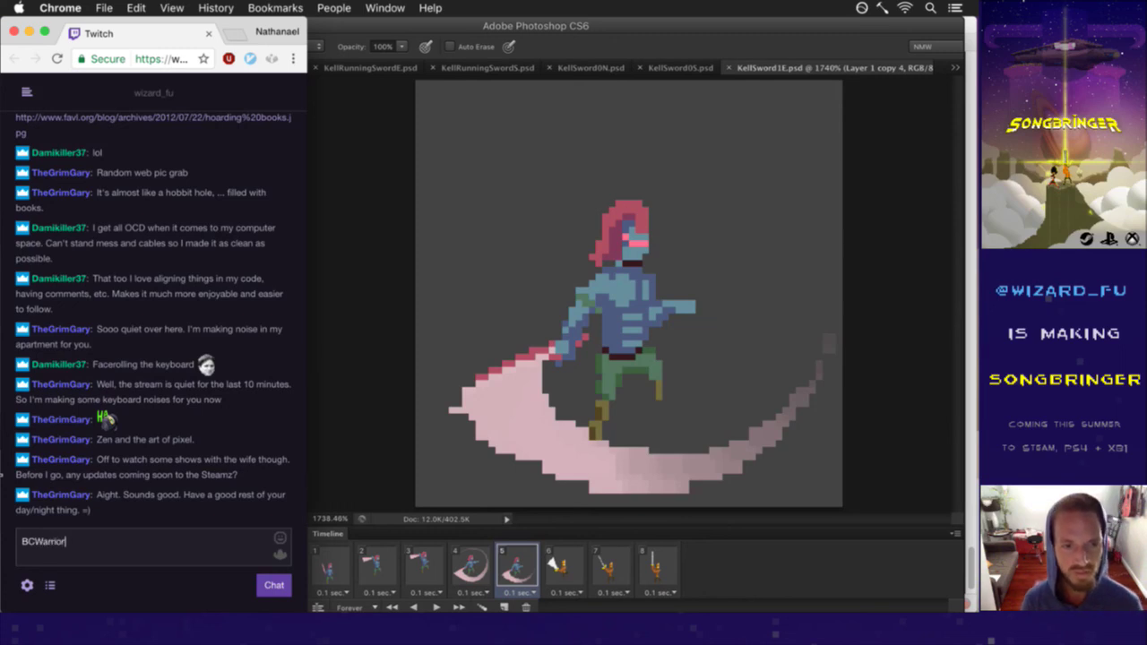
key("Return")
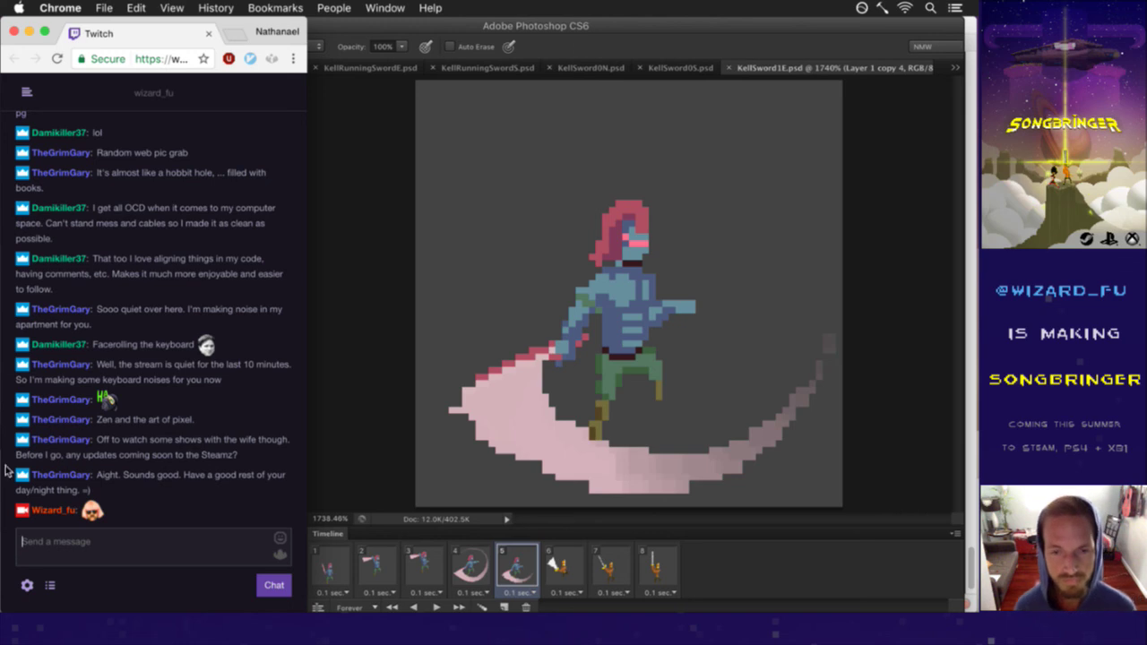
Step: Return to Photoshop and compare frame 5 with frames 4 and 6, ending on frame 5
left_click(367, 455)
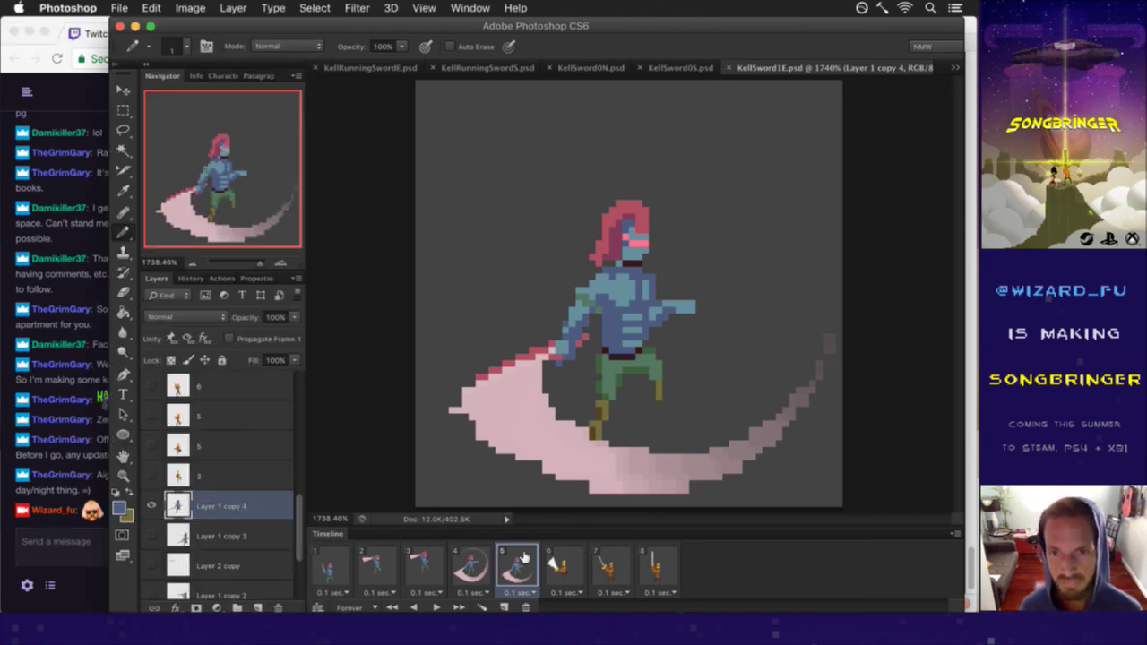
left_click(482, 565)
left_click(527, 566)
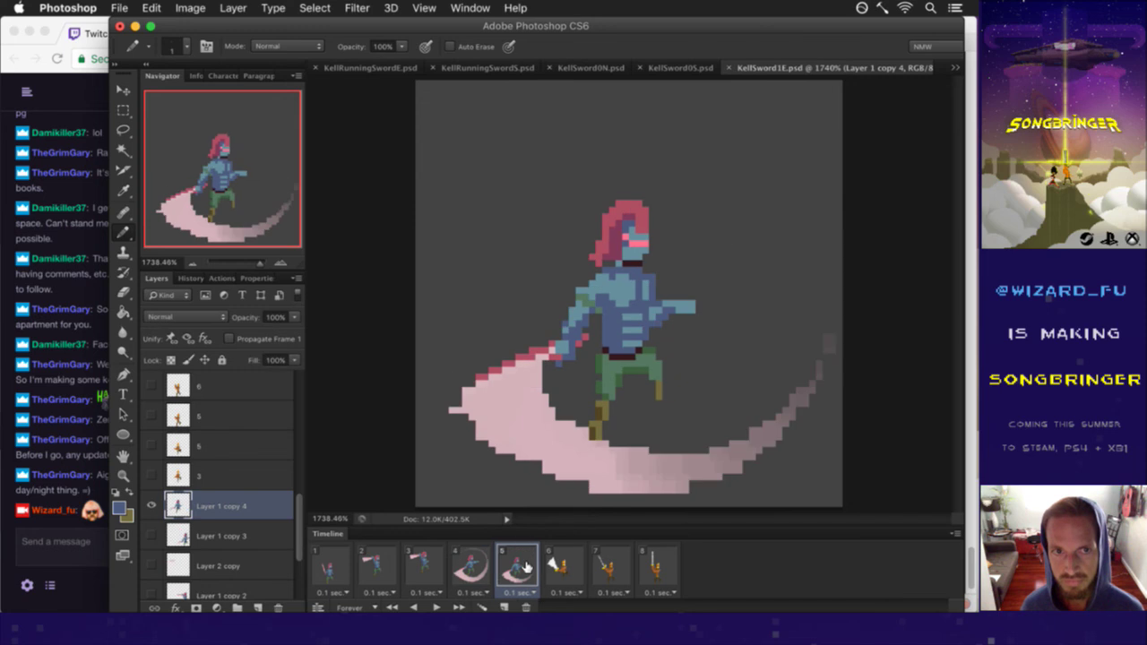
left_click(491, 567)
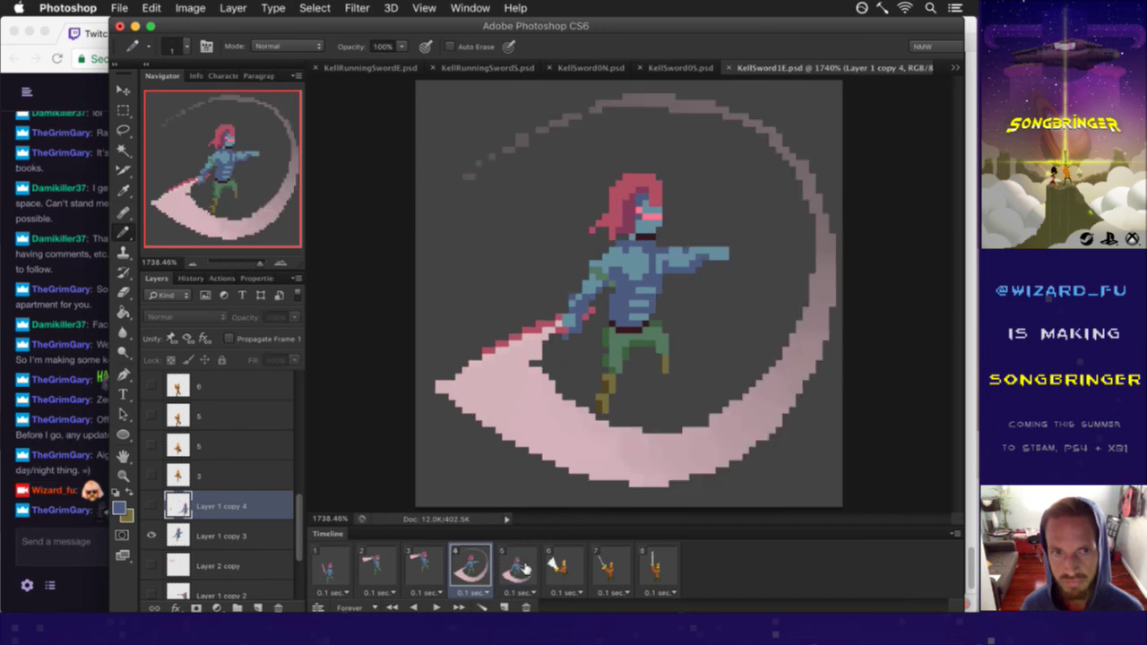
left_click(526, 568)
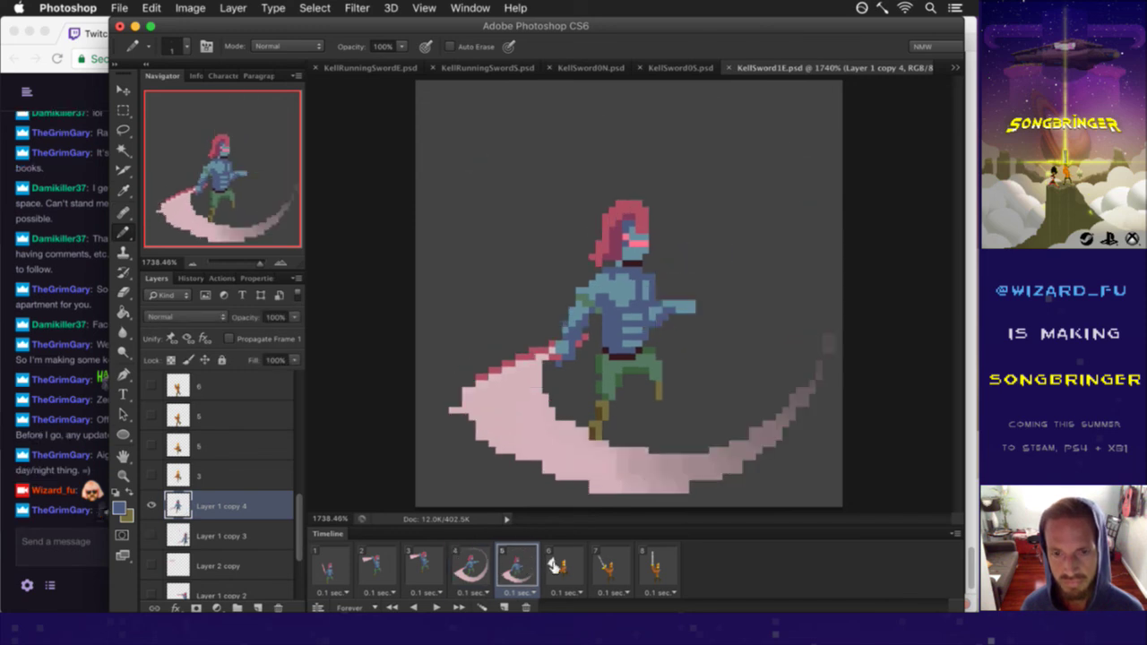
left_click(554, 567)
left_click(524, 567)
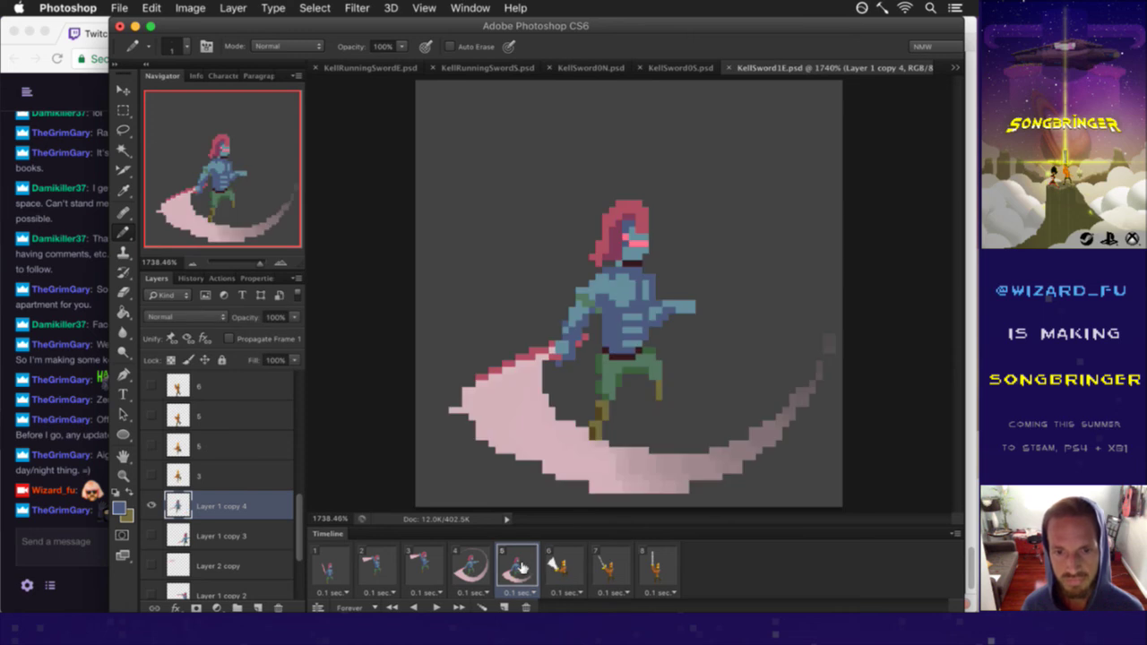
Step: Check the newest emote reply in the Twitch chat and return to Photoshop
left_click(69, 538)
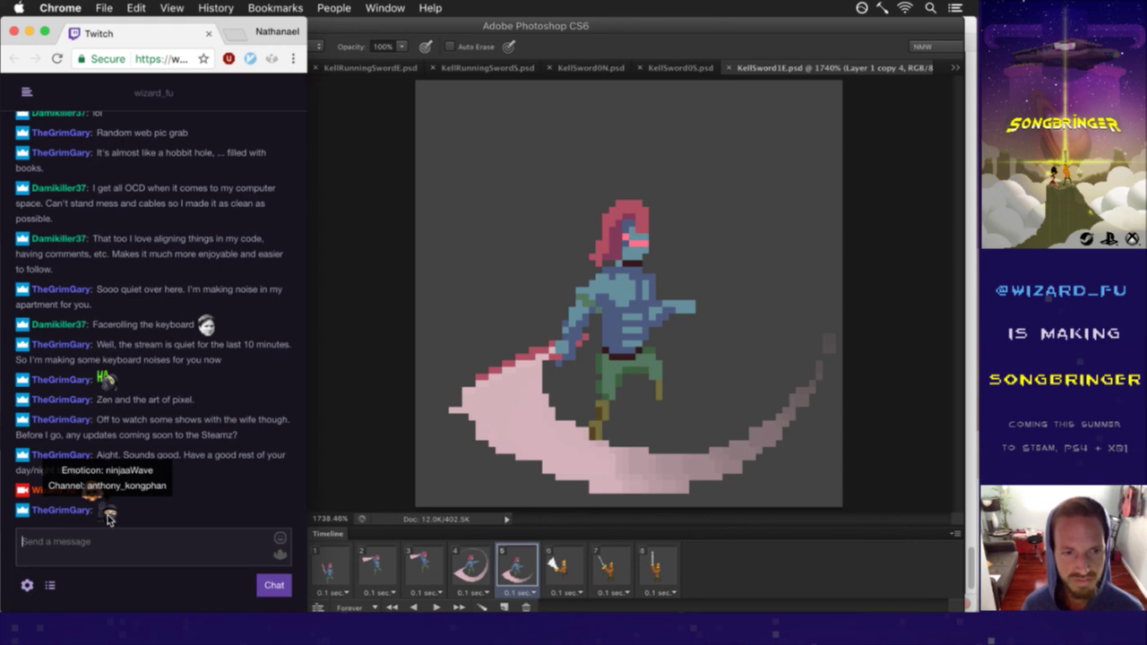
left_click(361, 481)
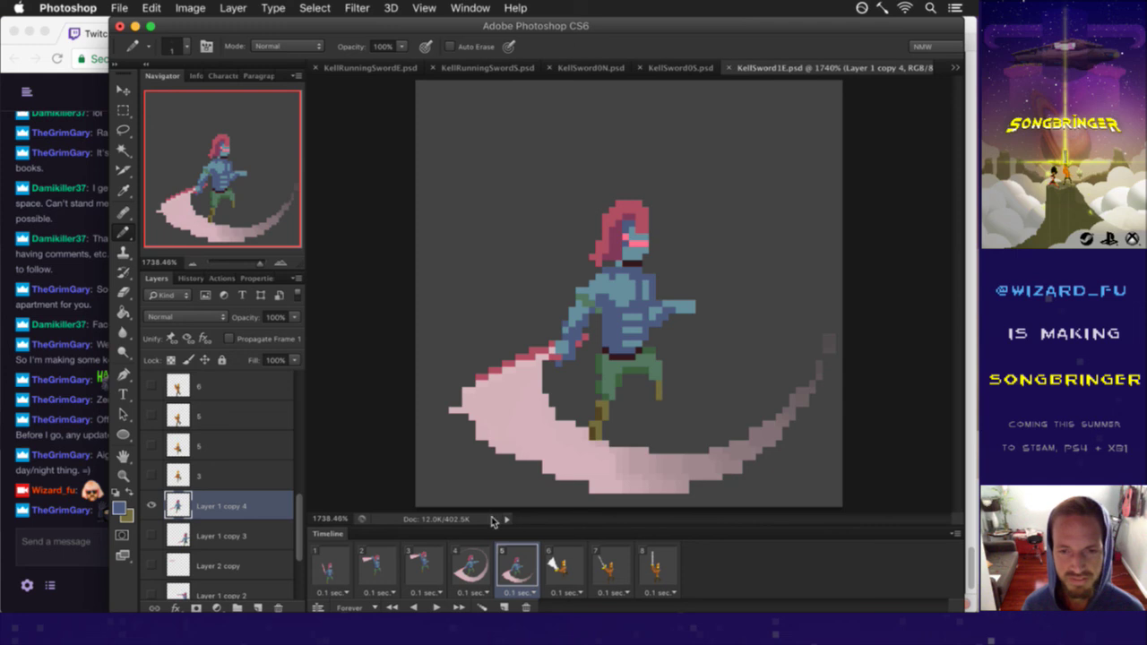
Step: In frame 6, duplicate Layer 1 copy 4, show the duplicate aligned over the orange figure, and hide the orange placeholder's layer 5
left_click(561, 565)
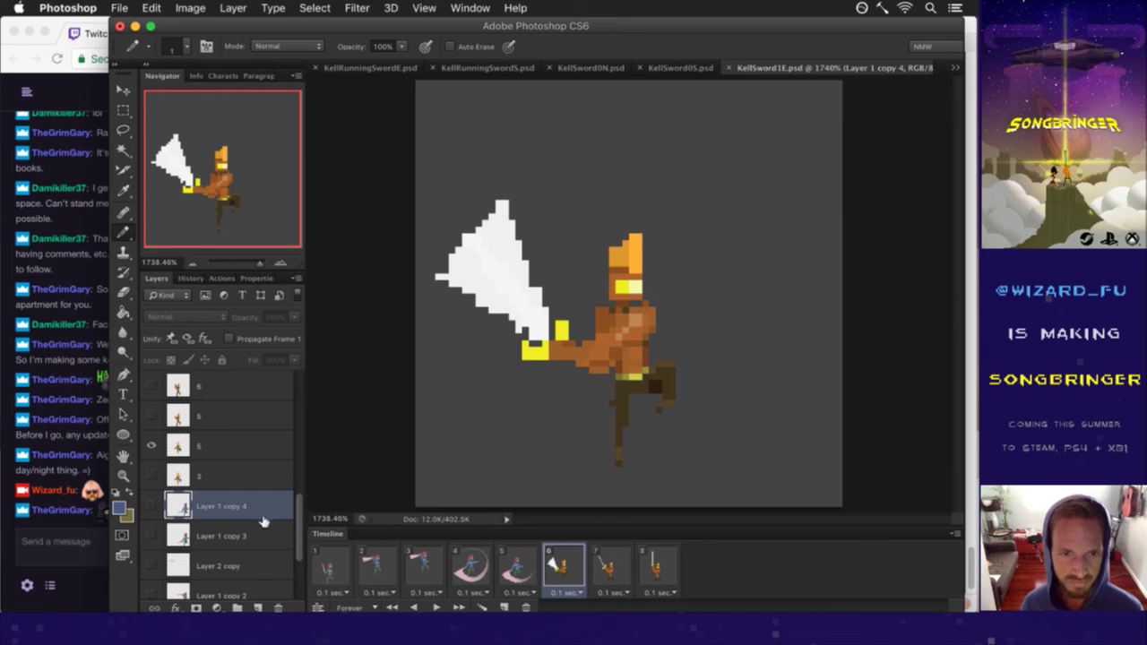
key("super+j")
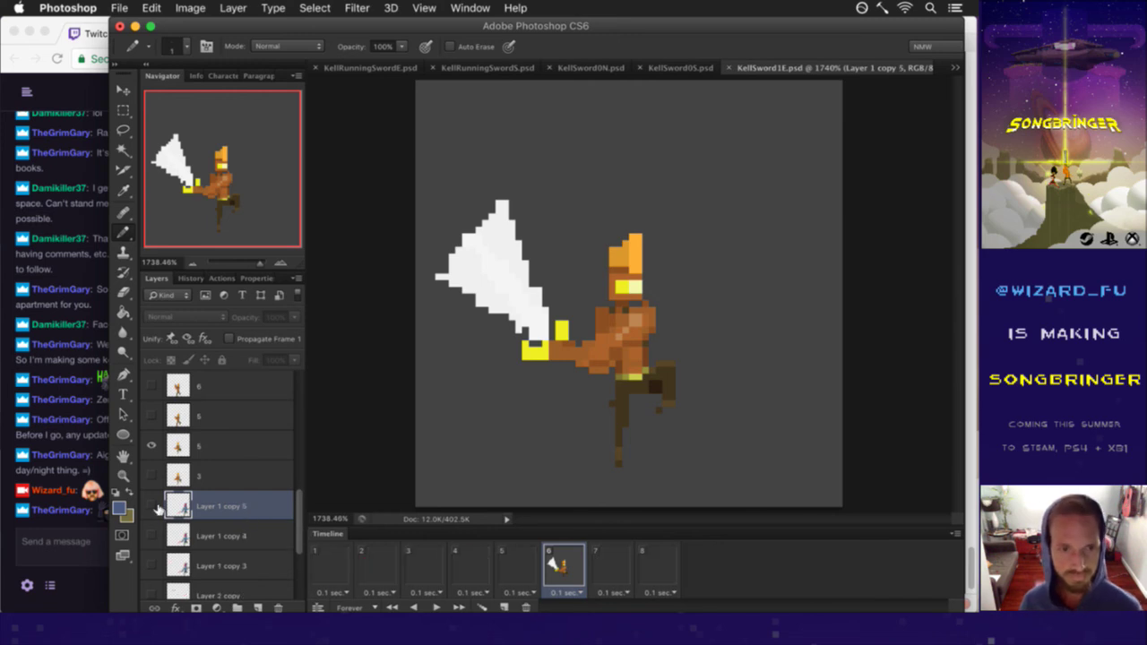
left_click(151, 507)
key("v")
left_click_drag(744, 336, 639, 299)
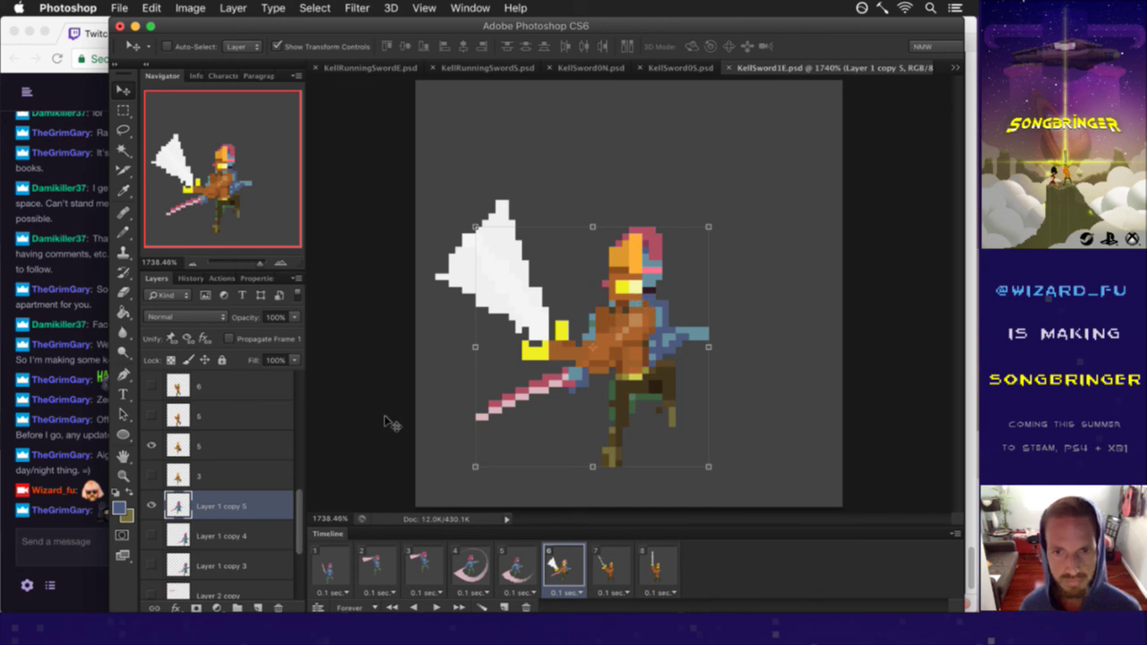
left_click(213, 444)
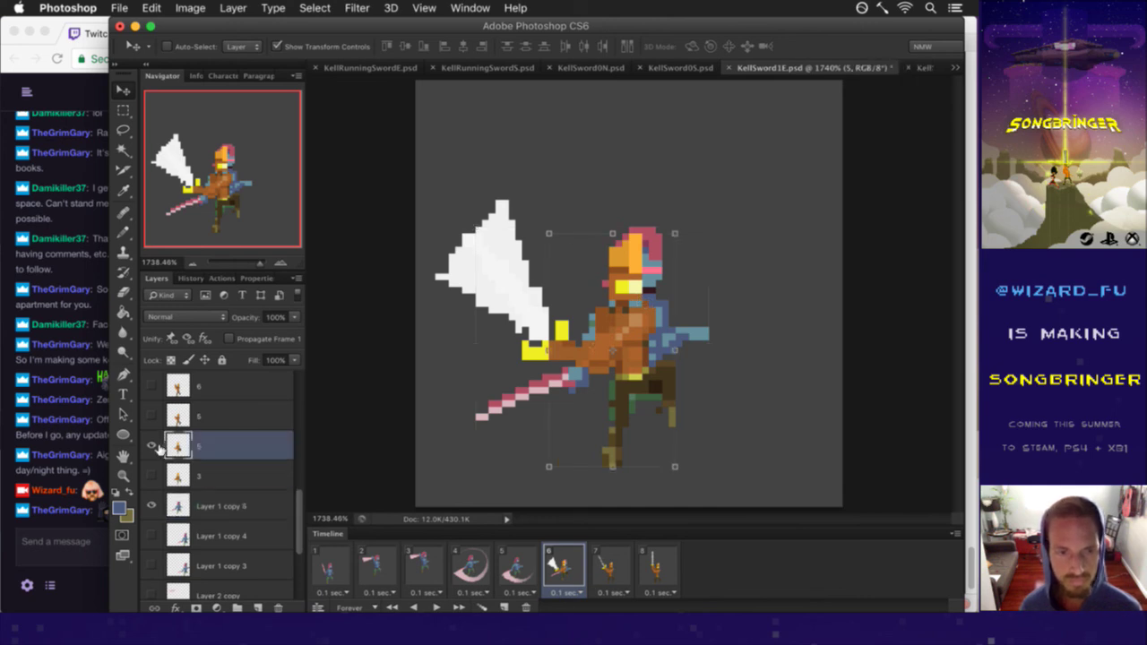
left_click(157, 446)
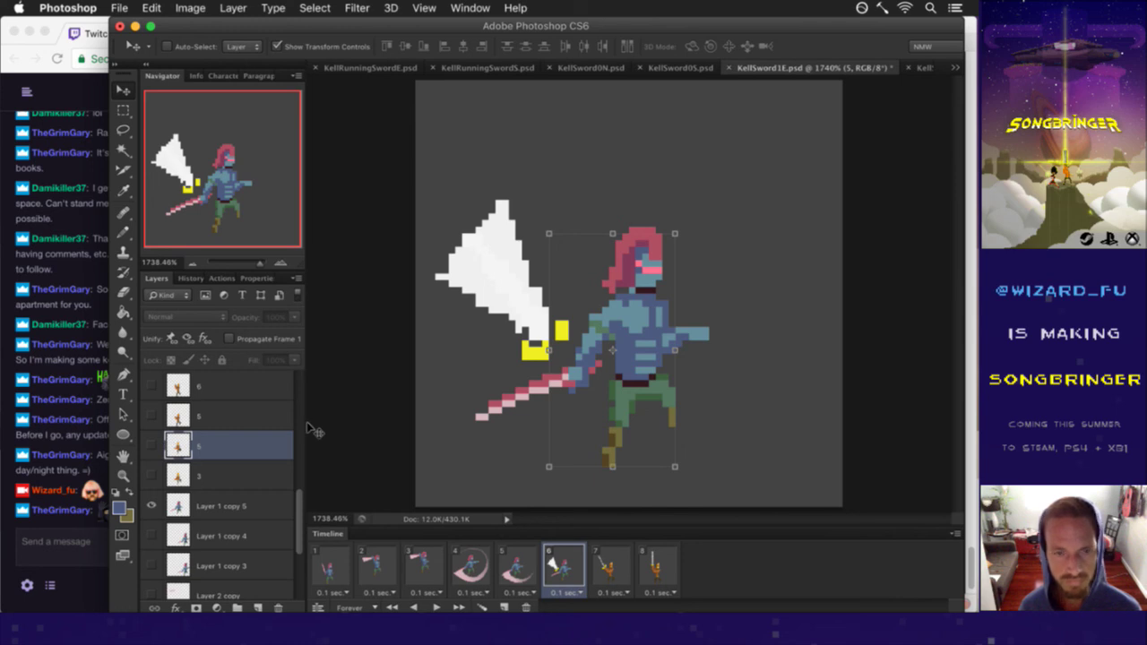
Step: Select the sword on Layer 1 copy 5, including the small hilt pixels by the arm, and flip it vertically
left_click(206, 503)
key("m")
left_click_drag(449, 348, 575, 461)
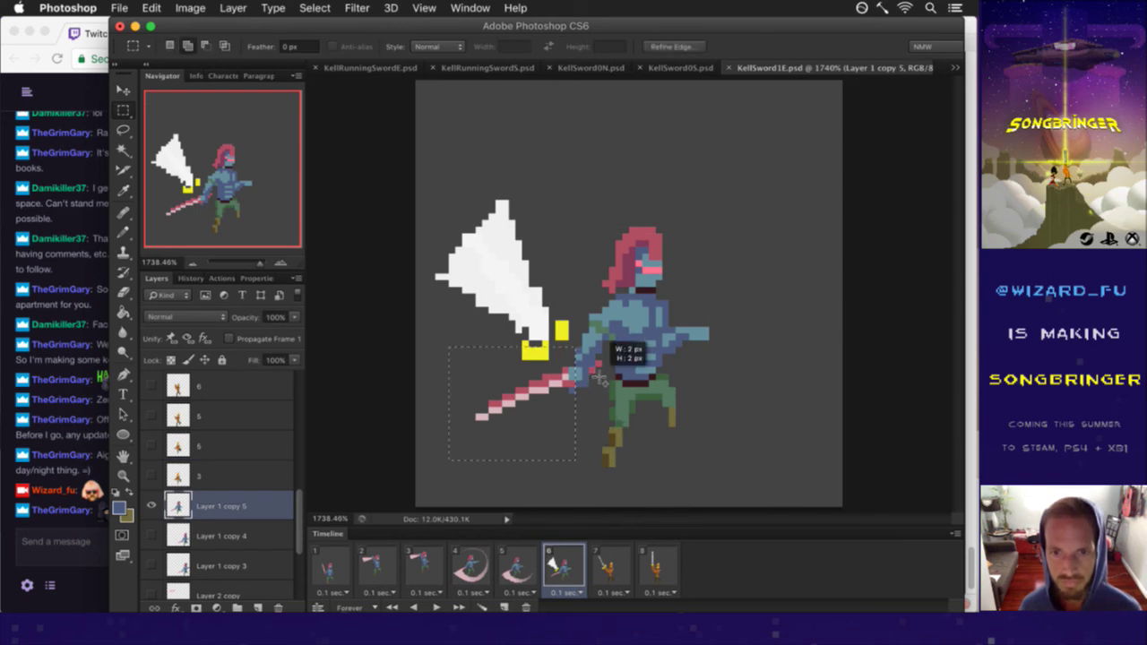
key("ctrl+t")
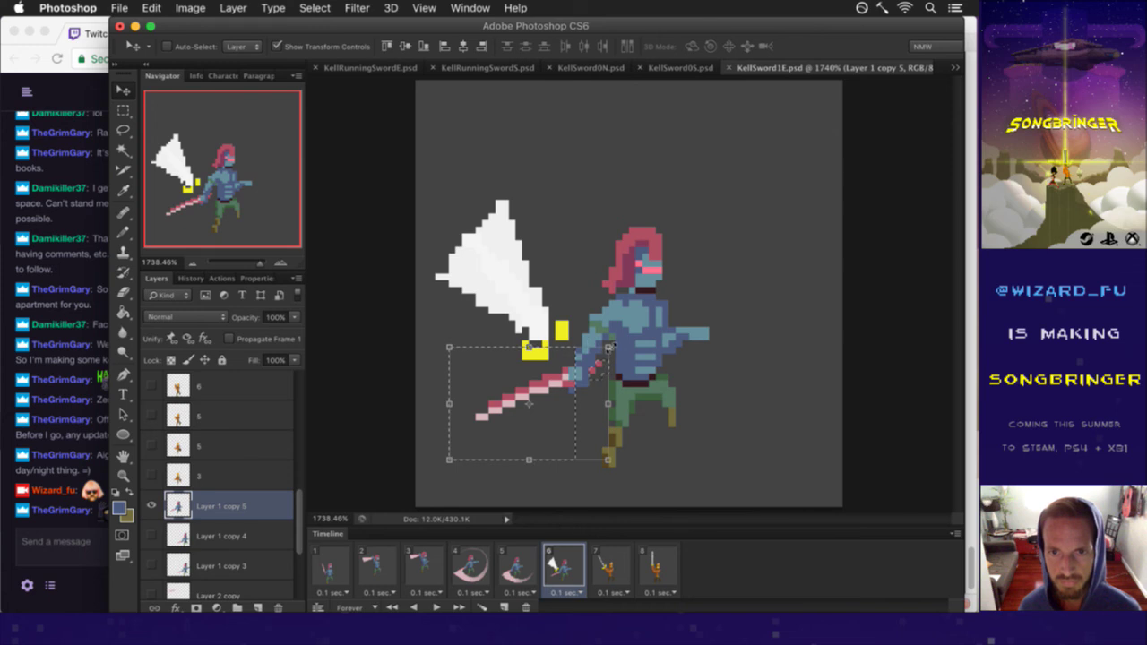
right_click(592, 370)
left_click(654, 588)
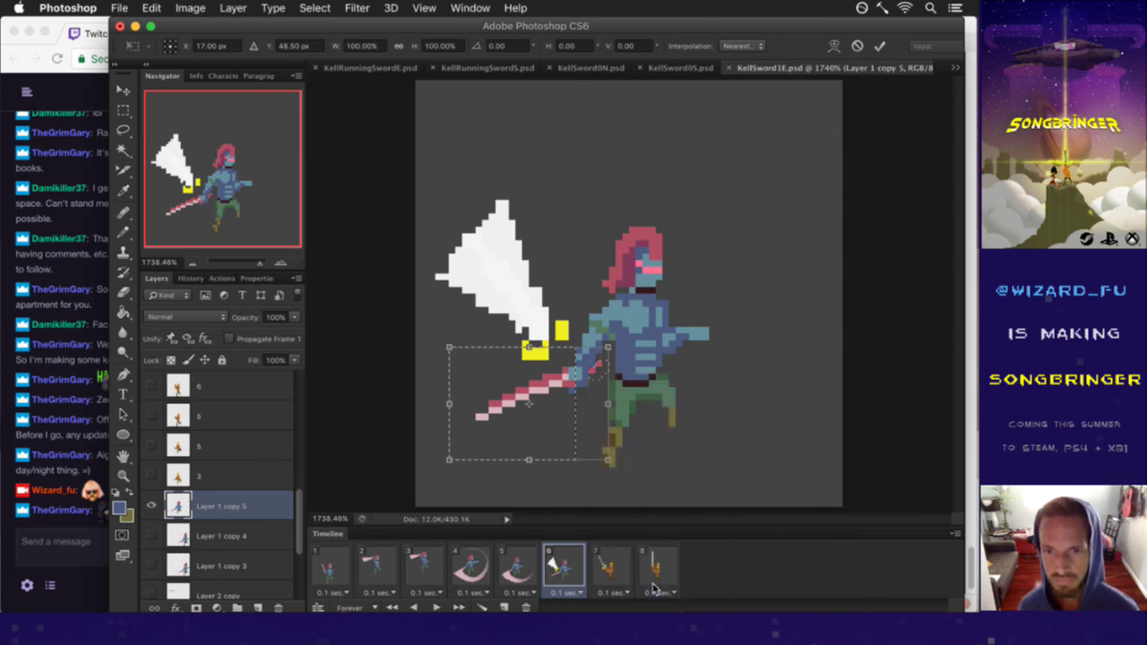
key("Return")
Step: Nudge the flipped sword about seven pixels up to meet the figure's rear hand
key("Up")
key("Up")
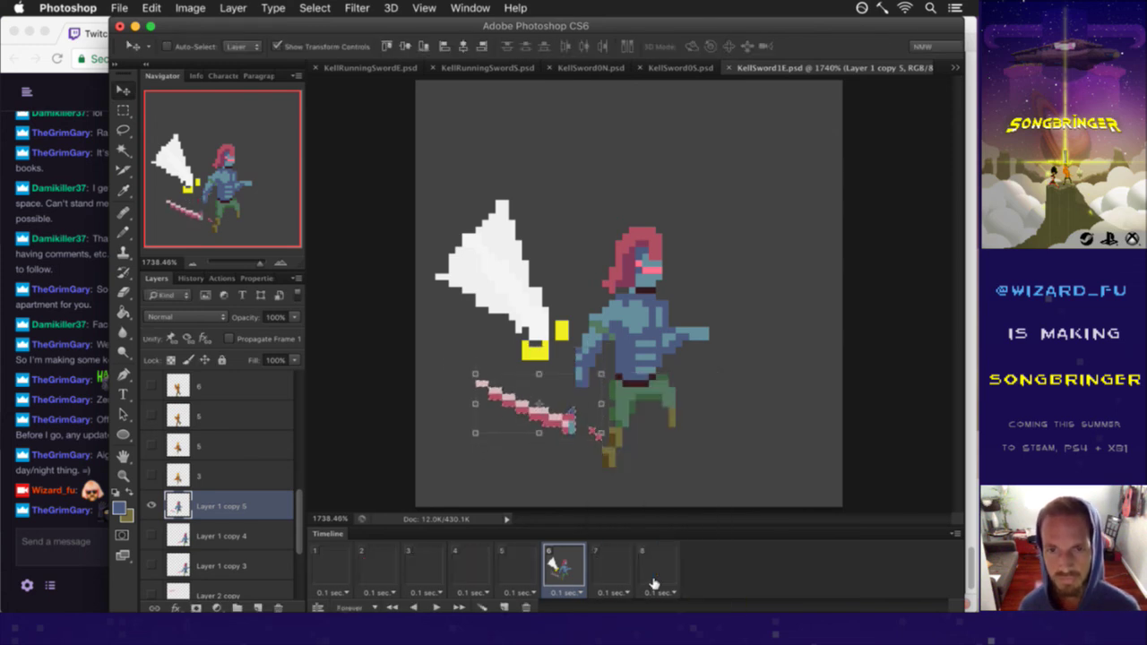
key("Up")
key("Up")
key("Up")
key("Up")
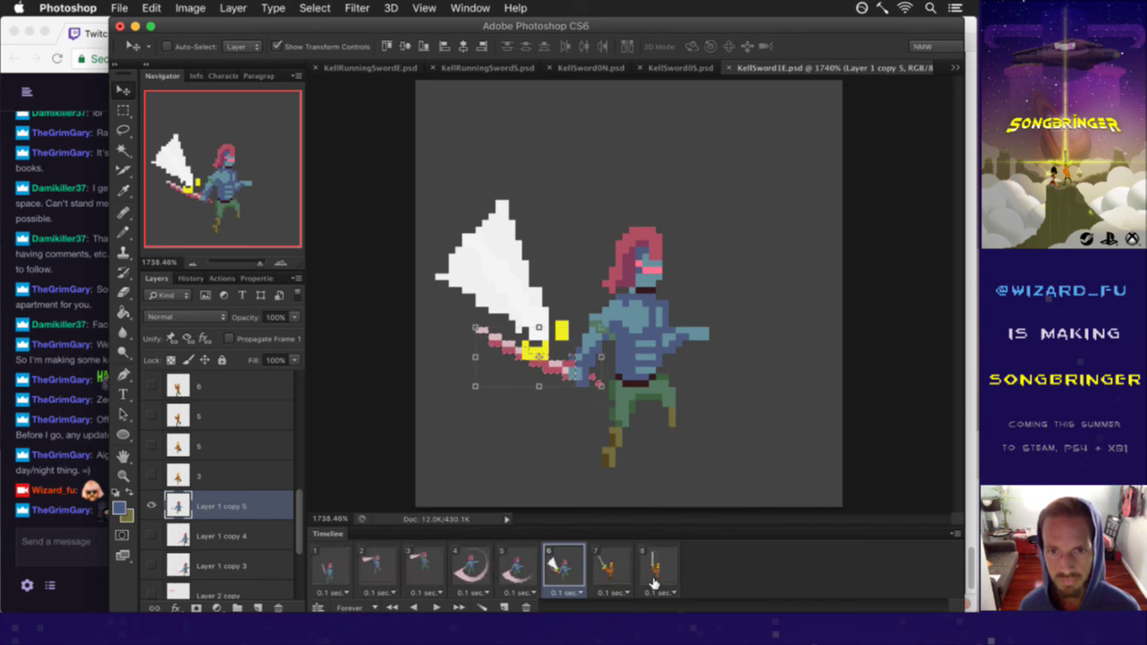
key("Up")
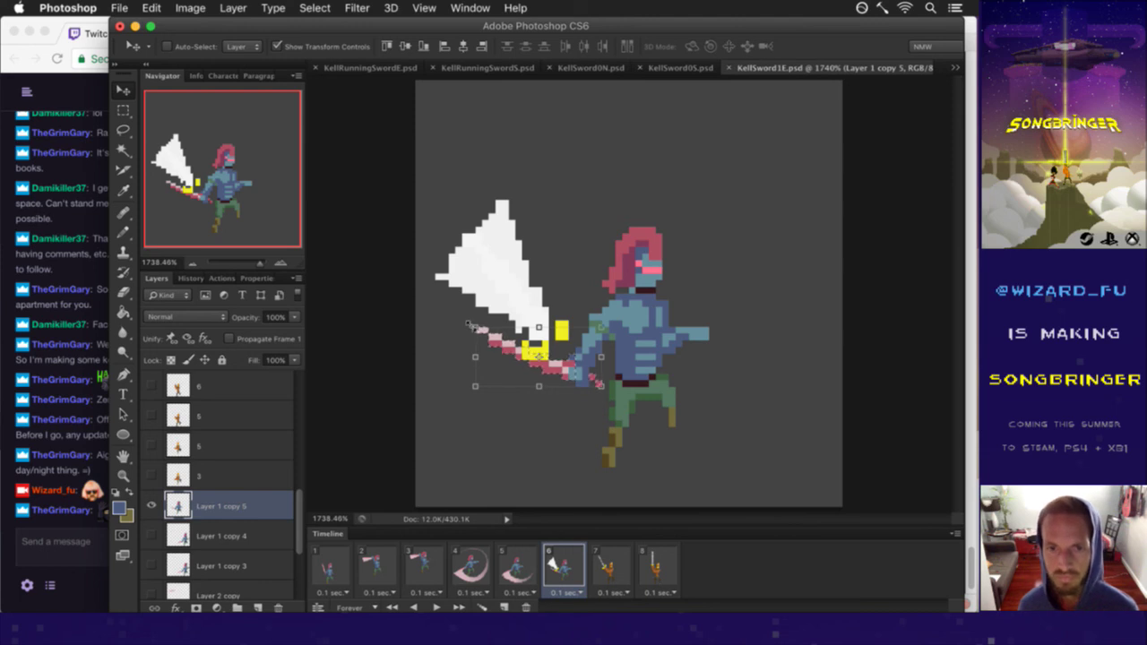
Step: Rotate the sword to a steeper upward angle, reposition it behind the white swoosh, and apply the transform
left_click_drag(464, 320, 491, 256)
mouse_move(538, 296)
left_mouse_down()
mouse_move(535, 269)
mouse_move(524, 292)
mouse_move(514, 285)
mouse_move(537, 283)
left_mouse_up()
left_click(880, 46)
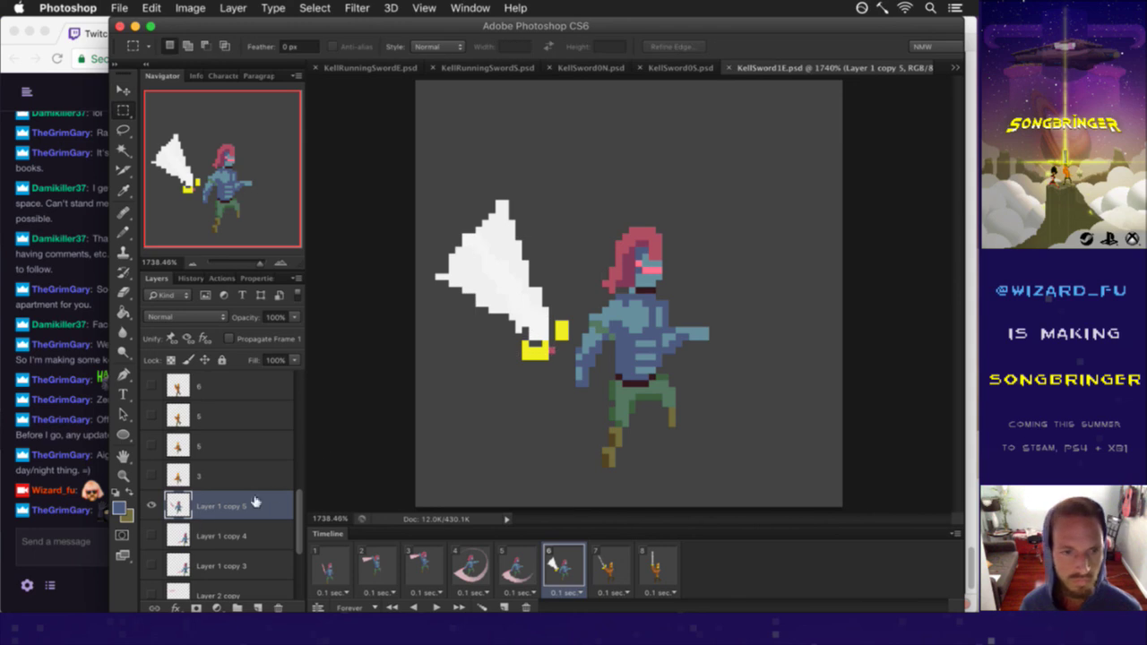
Step: Hide the lower layer 5 that holds the placeholder sword's yellow hilt in frame 6
left_click_drag(301, 502, 291, 399)
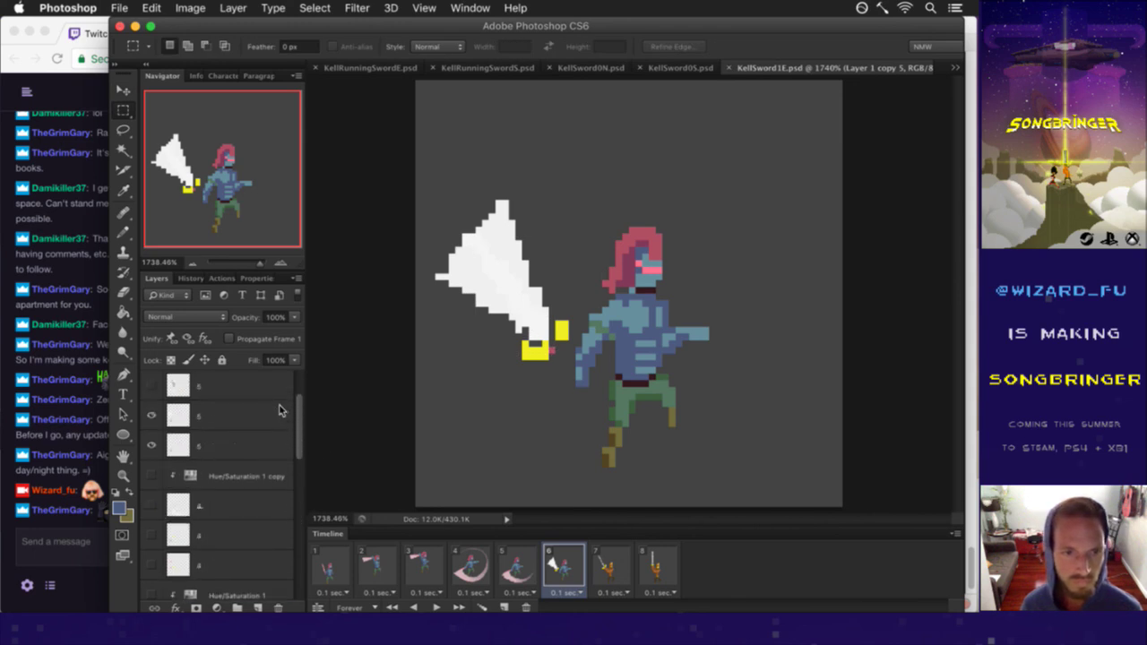
left_click(179, 476)
left_click(153, 475)
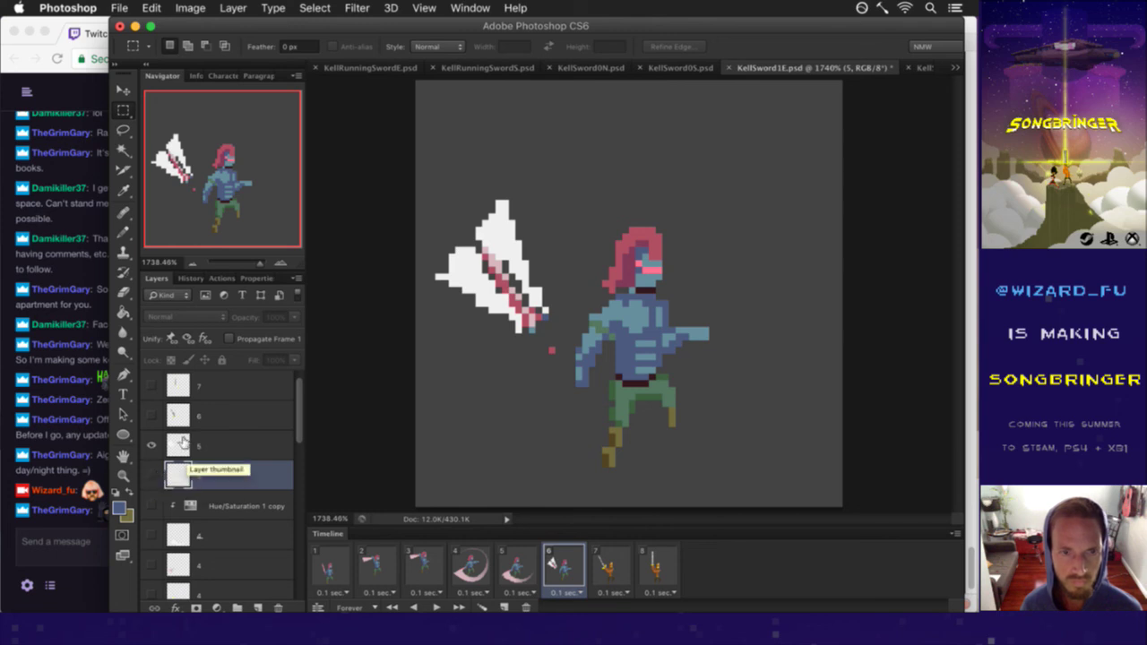
Step: Recolour the white swoosh on the upper layer 5 with a sampled light pink and paint over the gap along the blade
key("alt+bracketright")
key("i")
left_click(504, 270)
key("g")
left_click(514, 237)
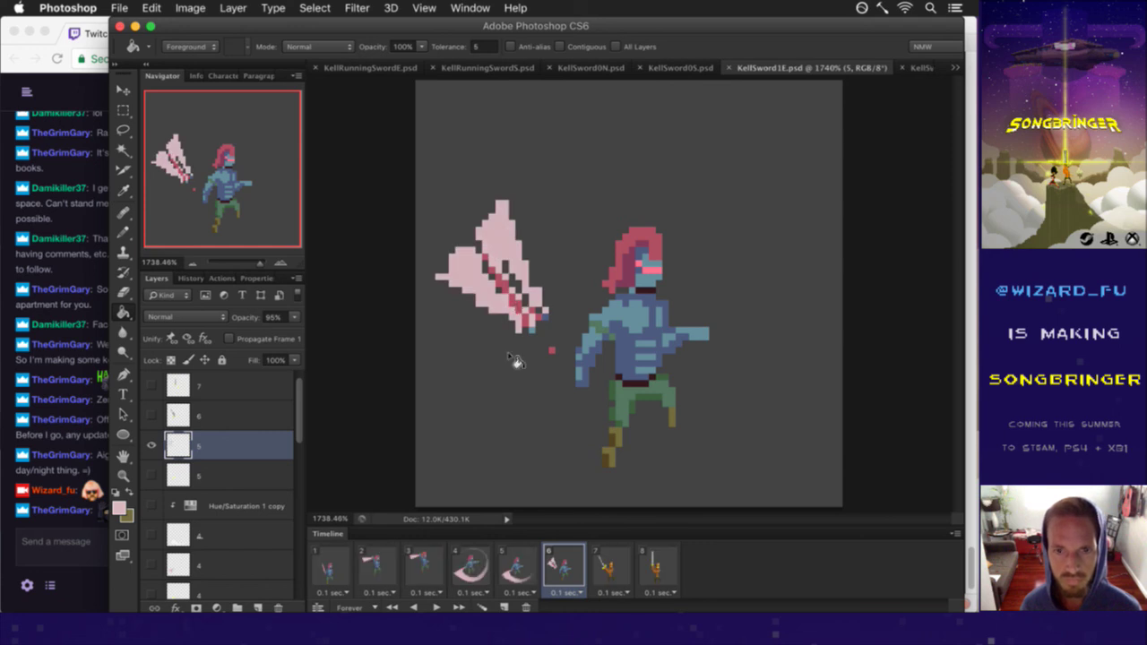
key("b")
mouse_move(484, 243)
left_mouse_down()
mouse_move(462, 264)
mouse_move(493, 262)
mouse_move(523, 318)
mouse_move(516, 310)
mouse_move(534, 315)
mouse_move(526, 324)
left_mouse_up()
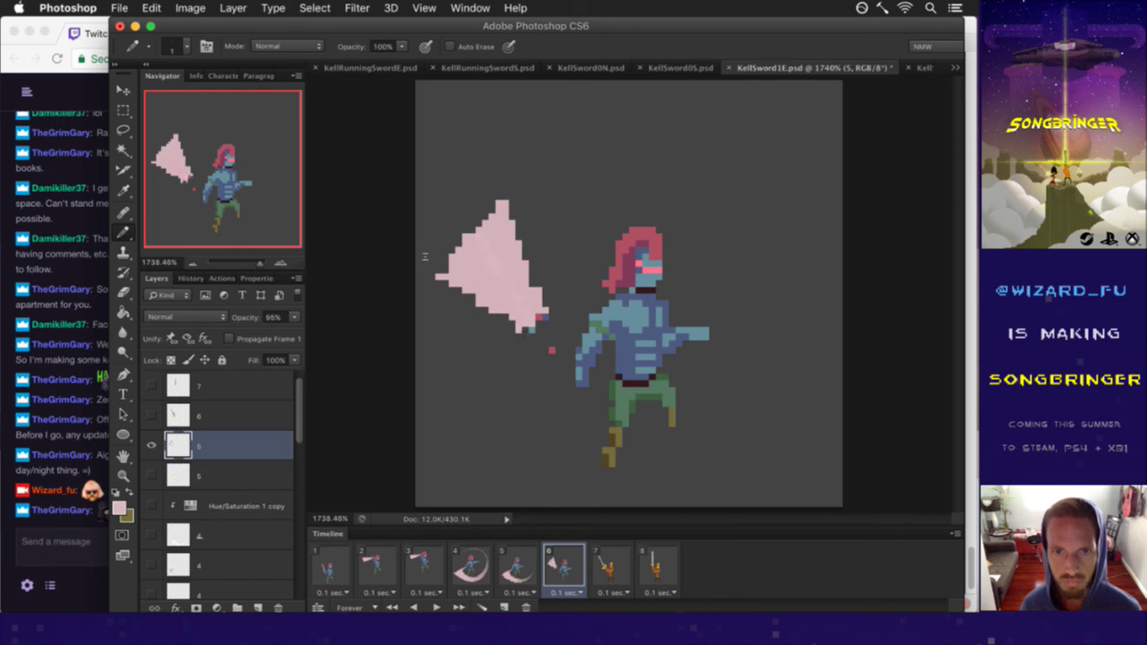
Step: Erase the protruding pixels at the swoosh's left and top tips, and compare the result with frame 5
key("e")
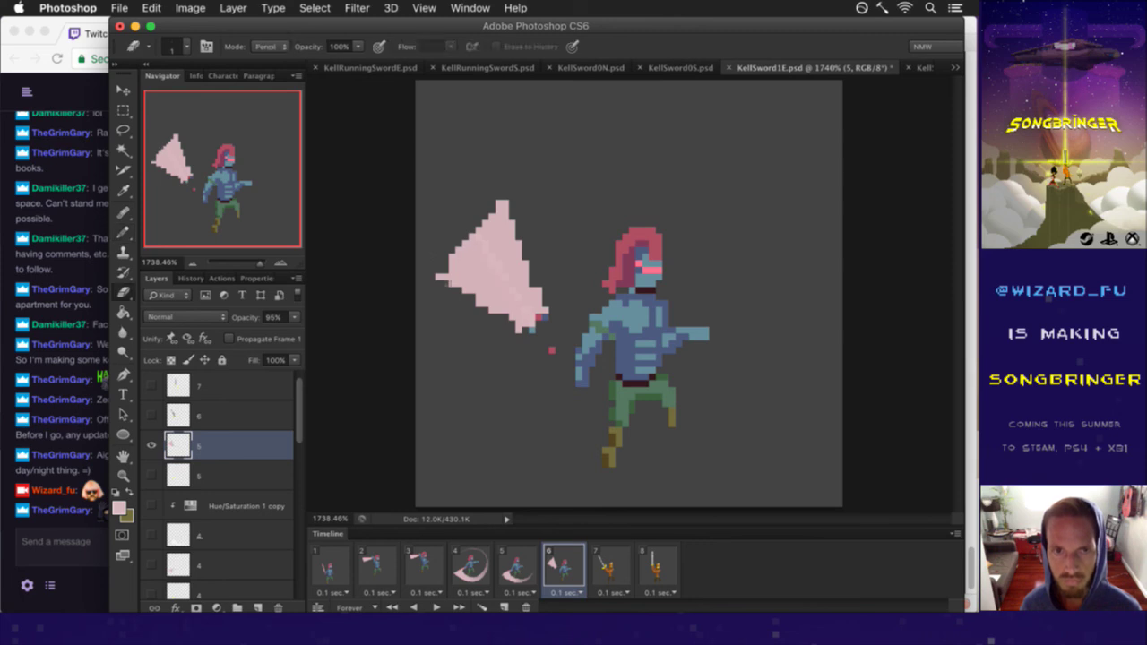
left_click(438, 277)
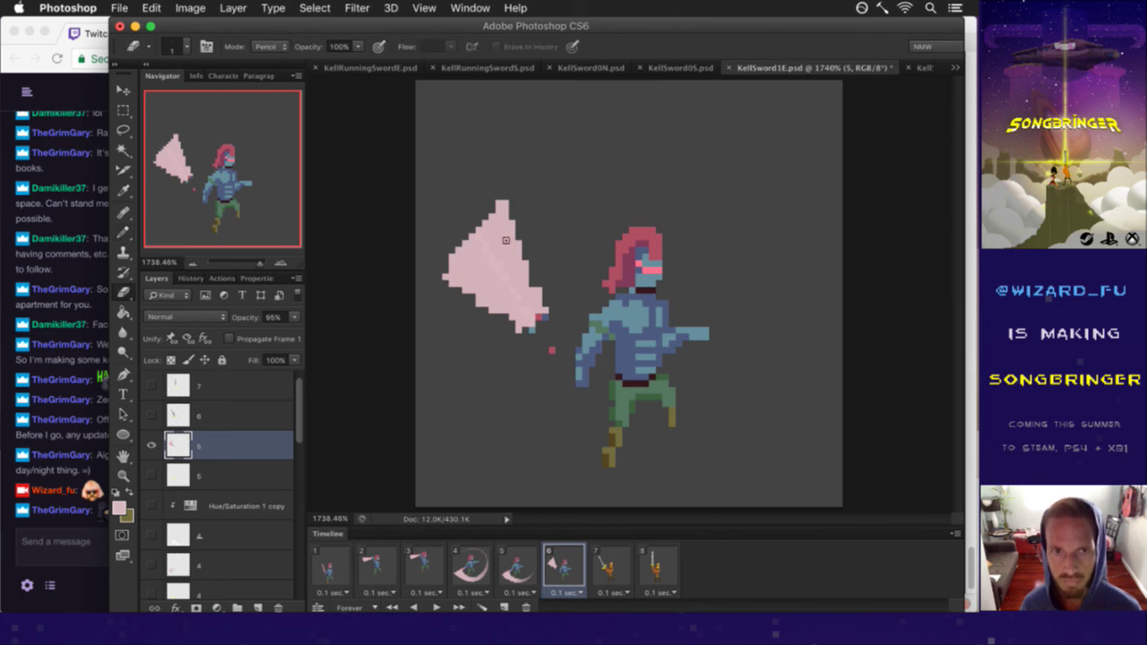
left_click(499, 203)
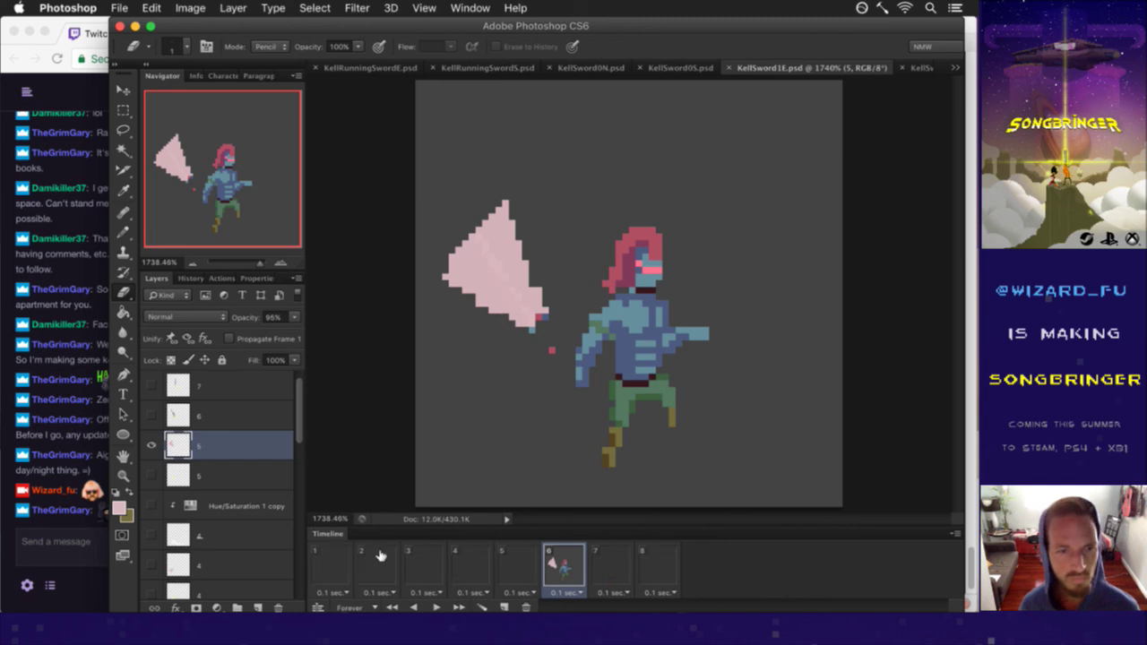
left_click(531, 564)
left_click(565, 562)
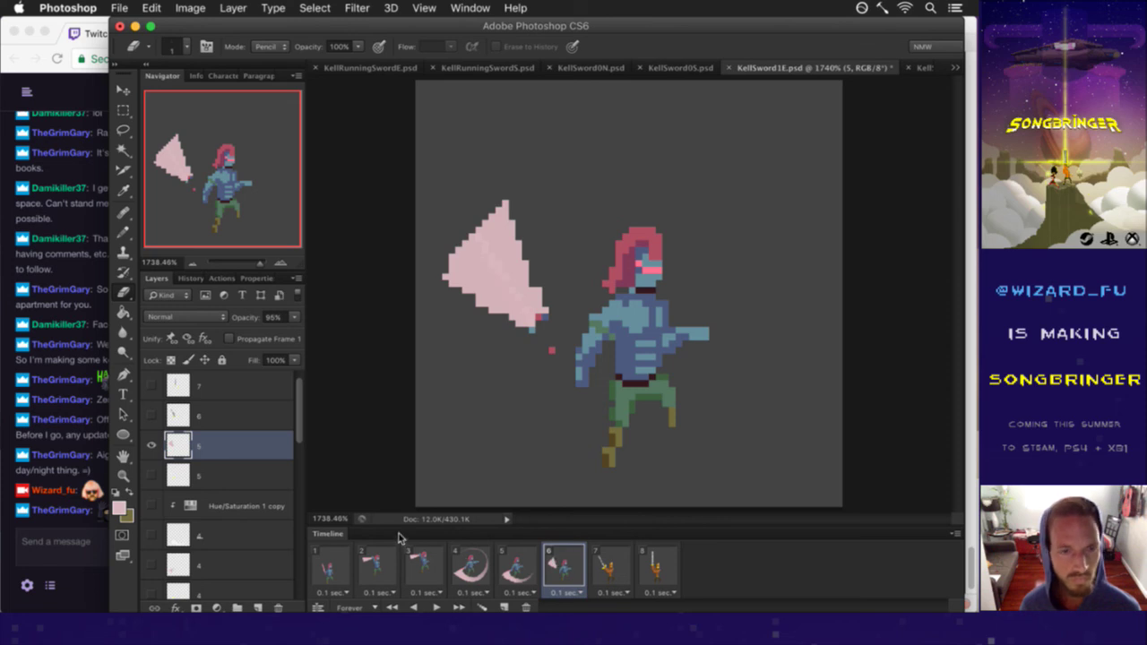
Step: On Layer 1 copy 5, draw the rear arm reaching the sword hilt in sampled blues and erase the old forearm
left_click_drag(300, 423, 300, 542)
left_click(253, 479)
key("i")
left_click(588, 342)
key("b")
mouse_move(561, 340)
left_mouse_down()
mouse_move(604, 366)
mouse_move(544, 325)
left_mouse_up()
left_click(601, 363, "alt")
left_click(565, 346)
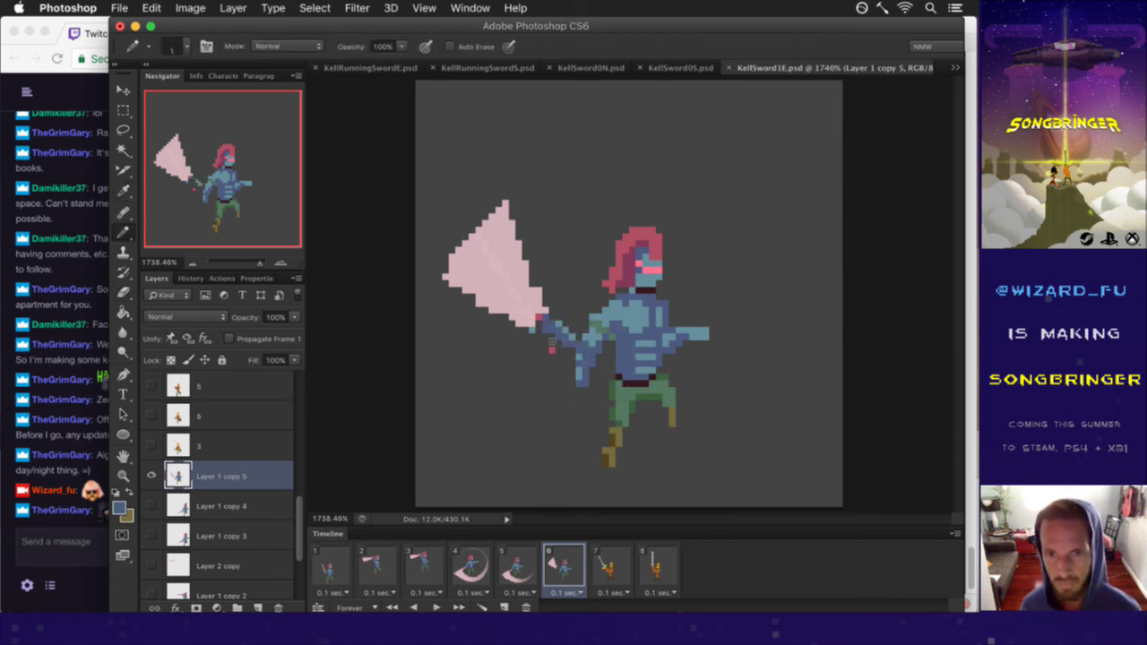
key("e")
left_click_drag(579, 359, 587, 381)
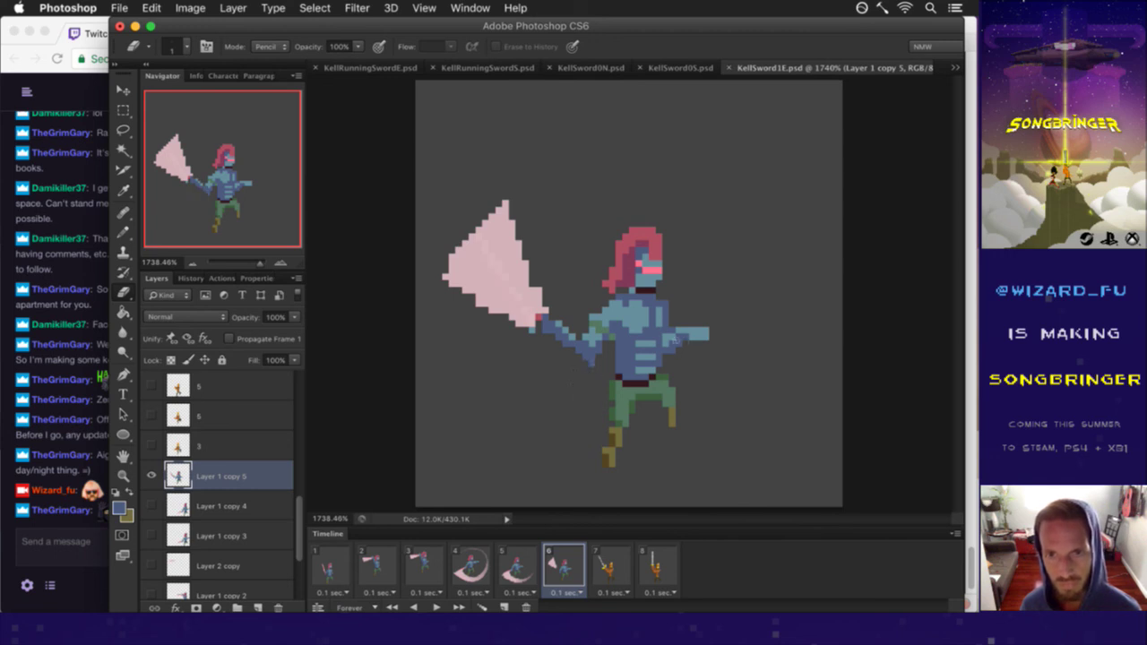
Step: Shorten the figure's front arm in frame 6 by bringing the hand in close to the torso
mouse_move(696, 332)
left_mouse_down()
mouse_move(683, 335)
mouse_move(727, 335)
mouse_move(713, 338)
left_mouse_up()
key("v")
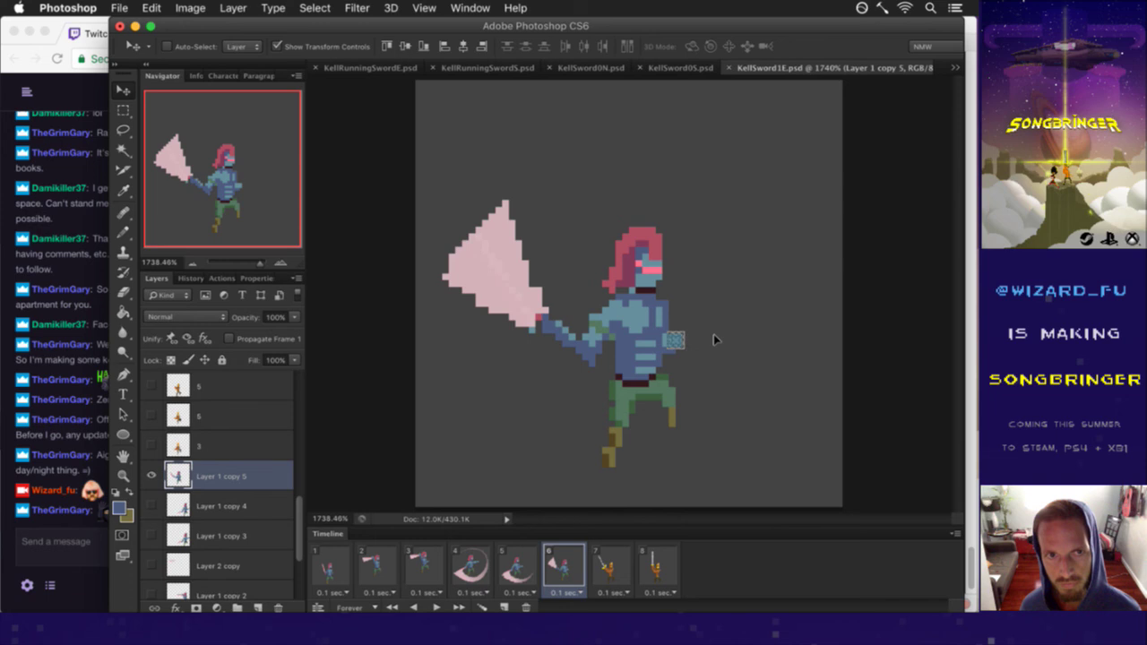
key("m")
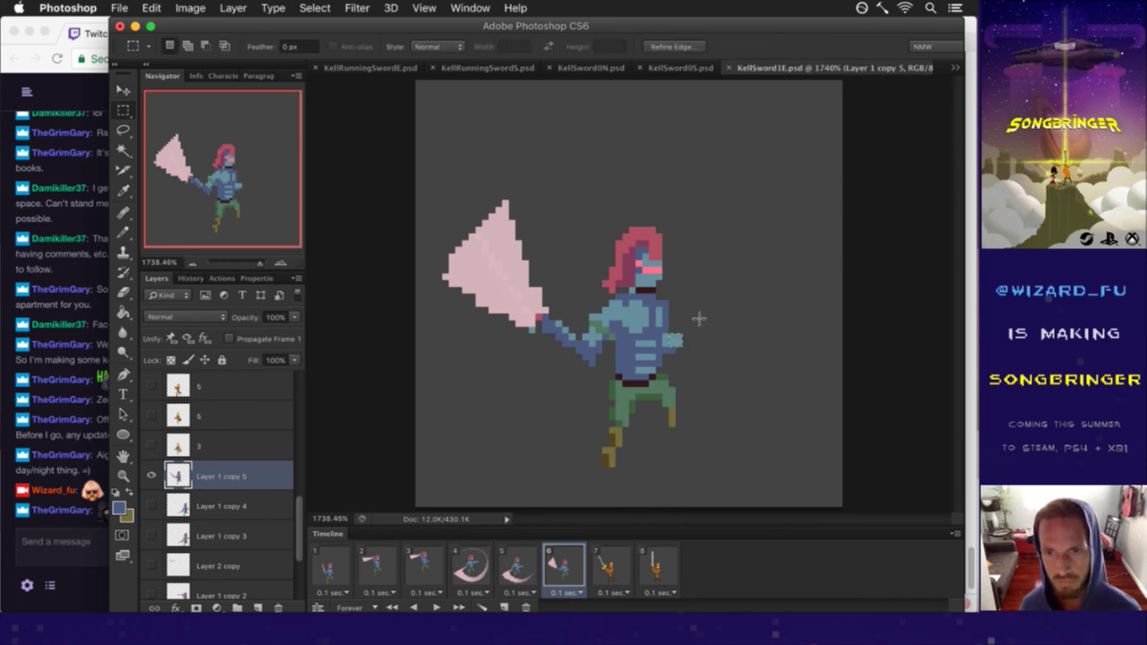
key("b")
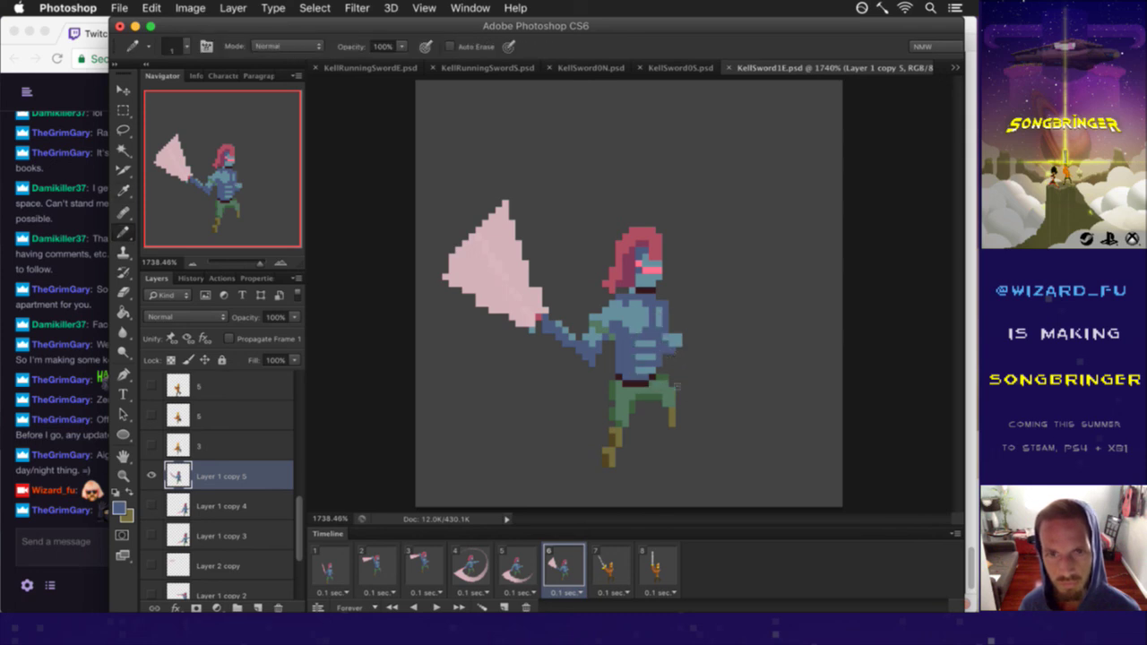
key("e")
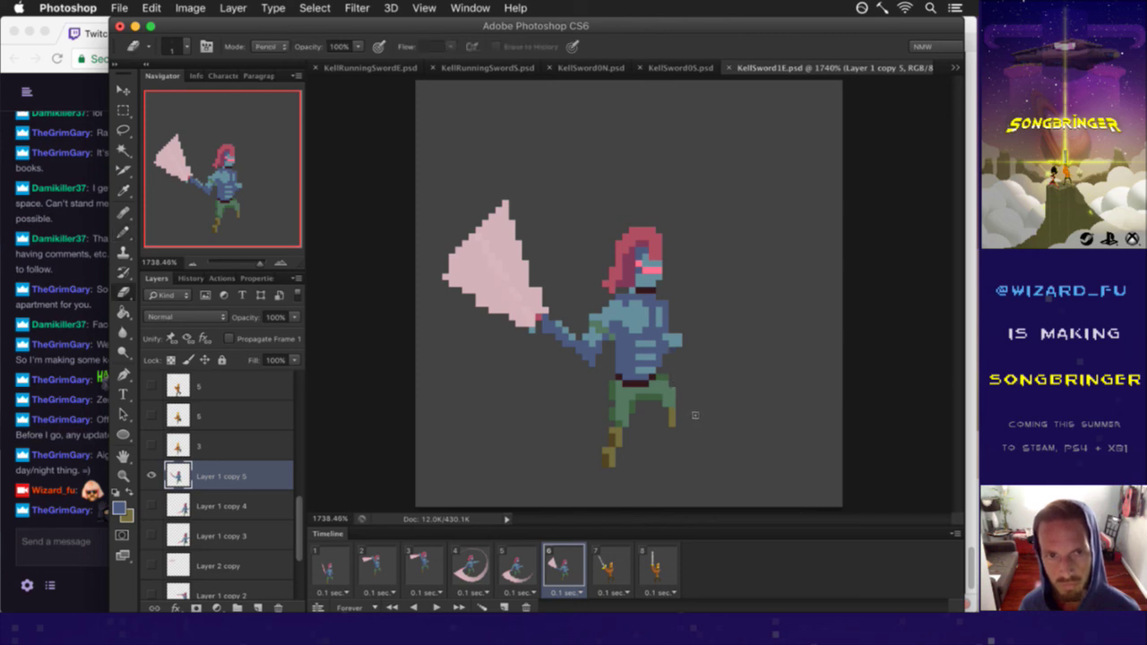
key("b")
key("shift+b")
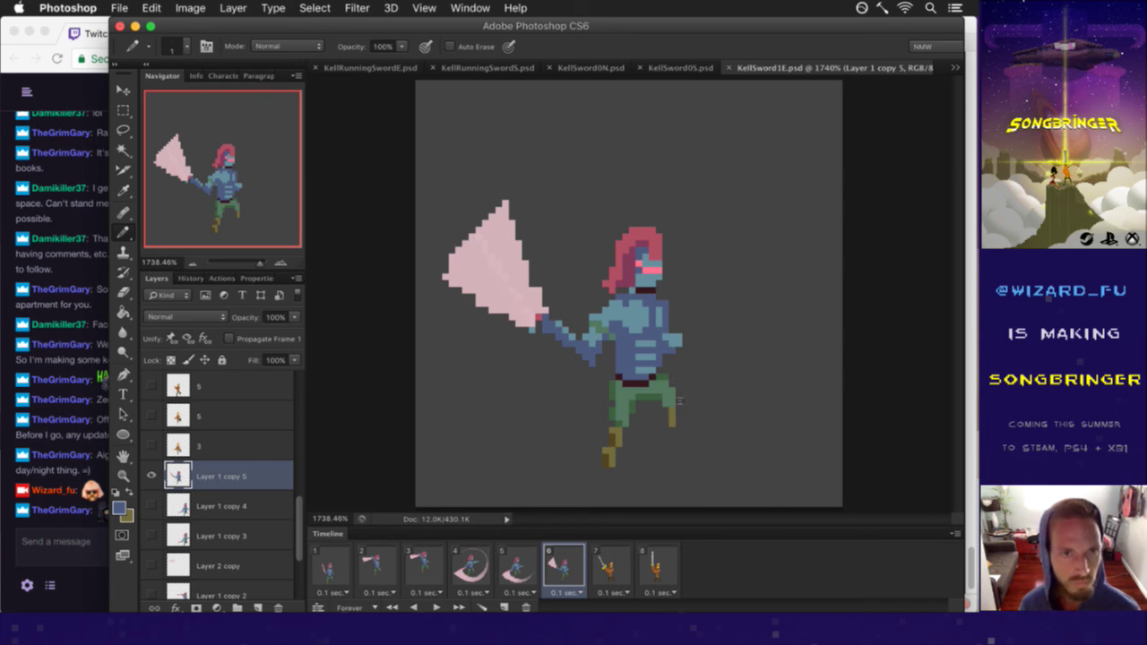
key("e")
key("b")
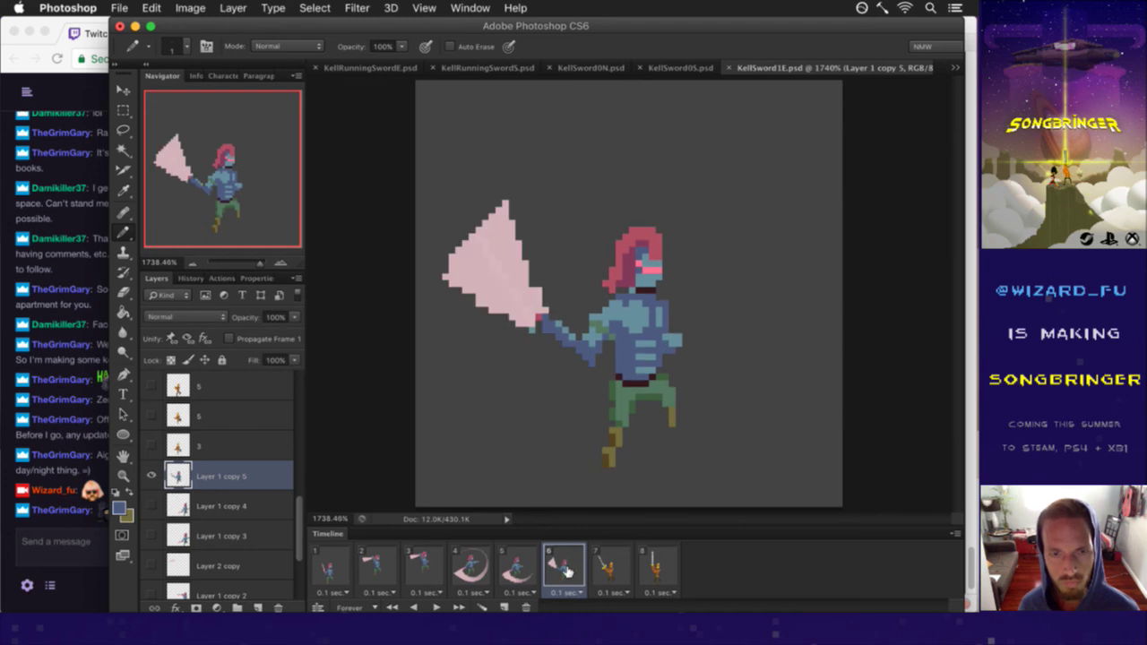
Step: Step through frames 2 to 5 to compare the figure's position and pose across the swing
left_click(531, 570)
left_click(471, 561)
left_click(397, 550)
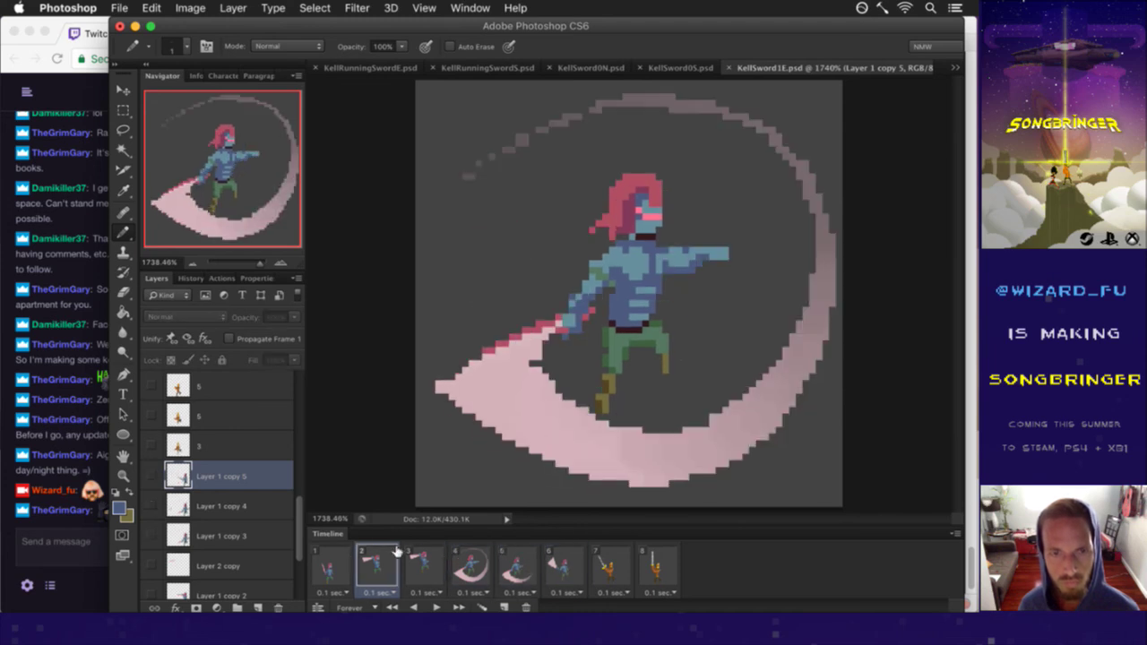
left_click(443, 556)
left_click(481, 562)
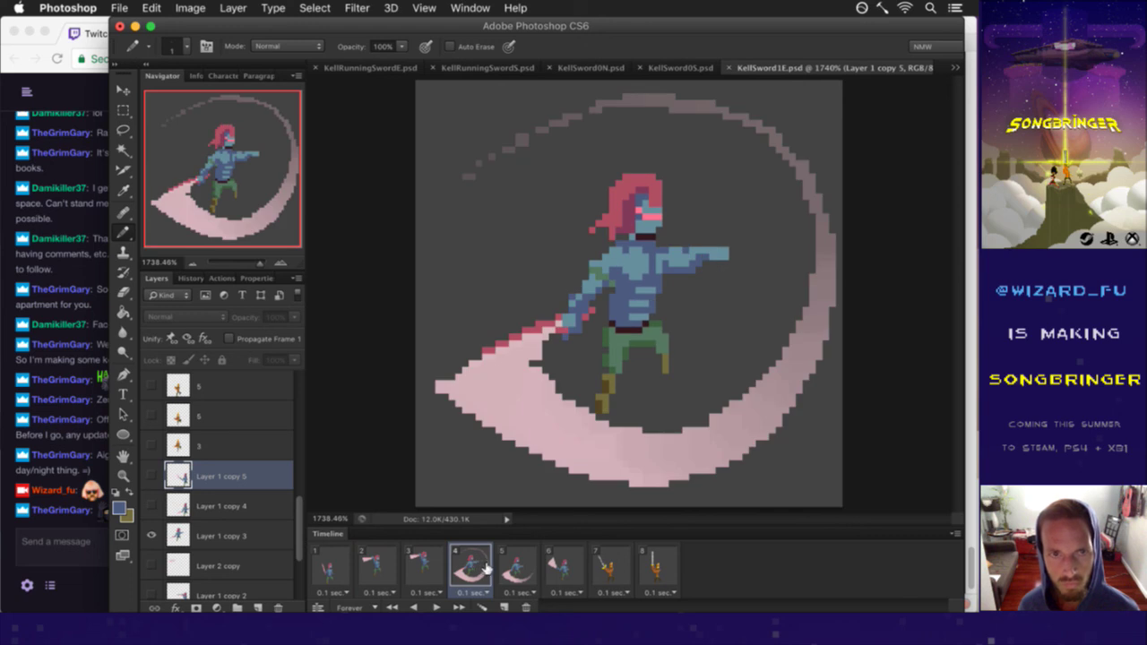
left_click(443, 569)
left_click(472, 568)
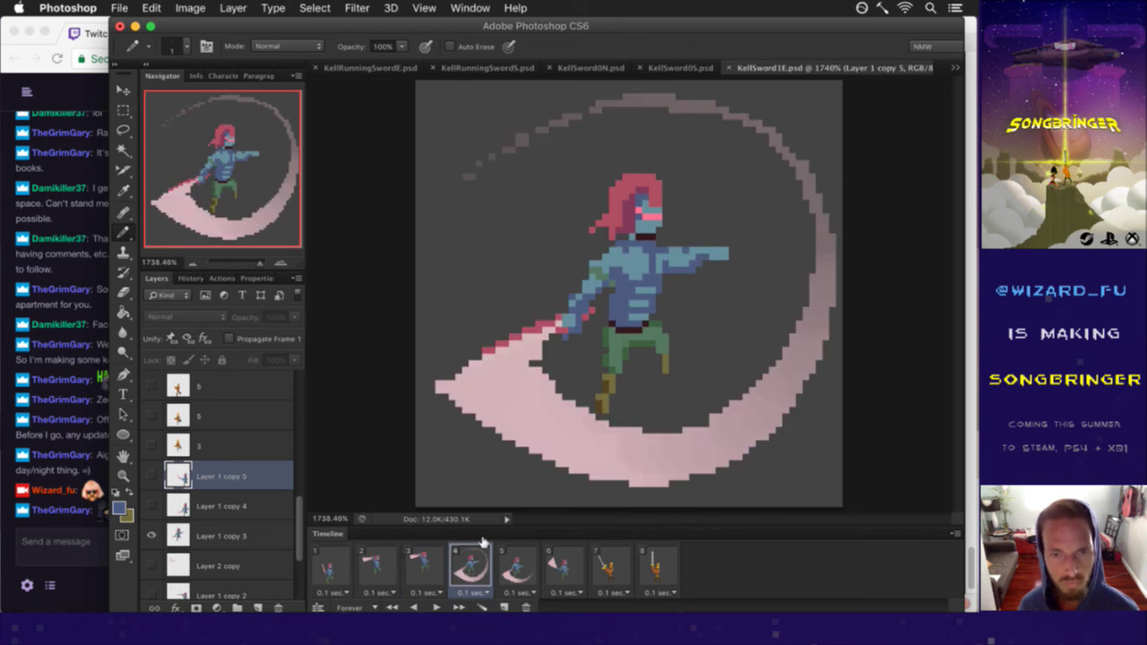
left_click(518, 563)
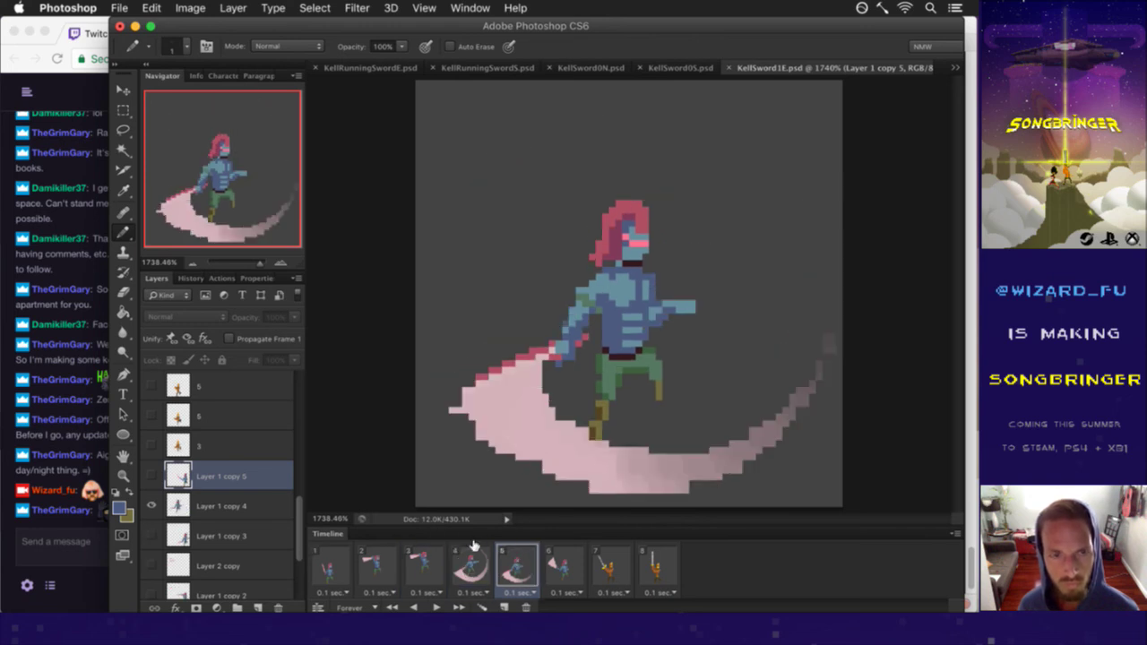
Step: Move Hue/Saturation 1 copy and the two visible layers named 4 directly above Layer 1 copy 4
left_click(219, 507)
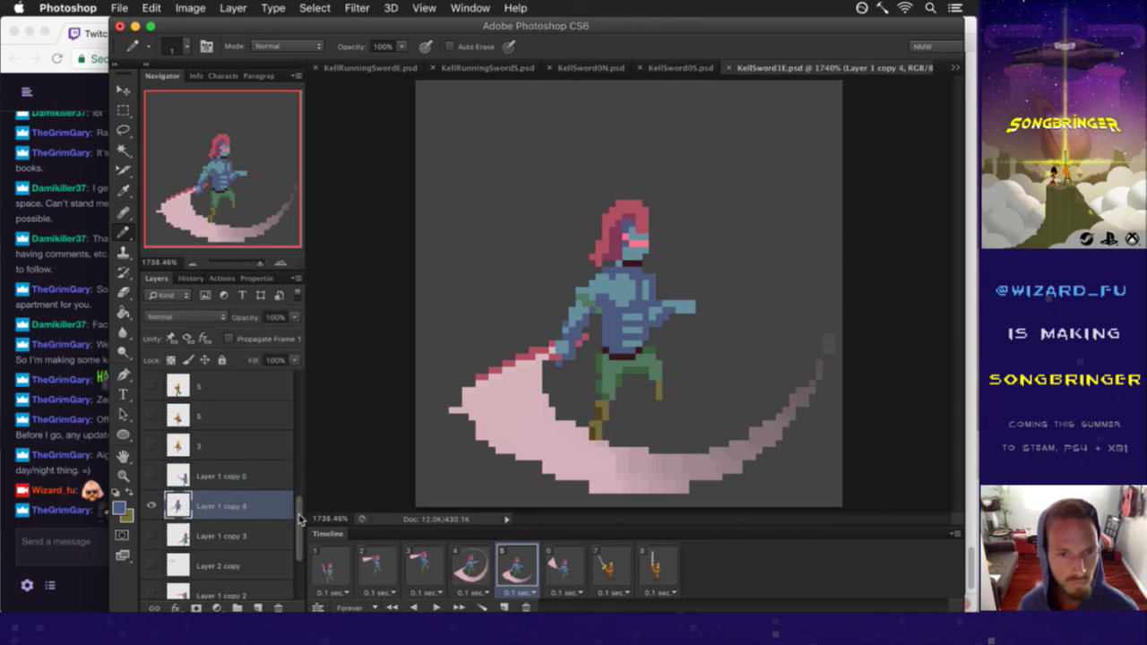
scroll(299, 518, "up", 5)
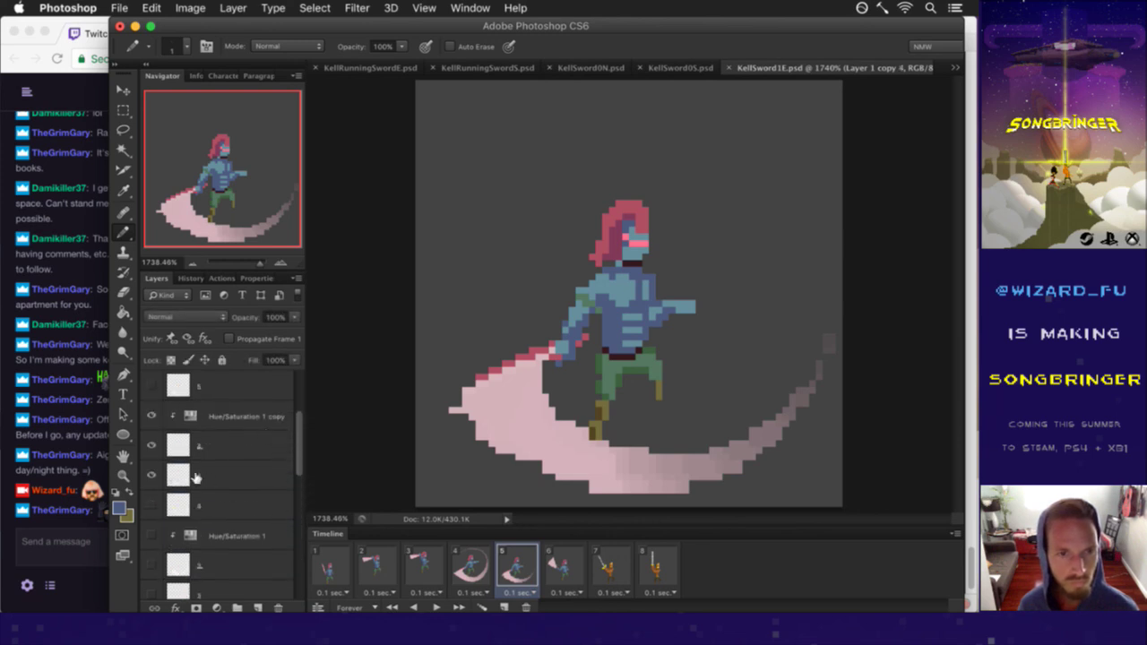
left_click(229, 467)
key("super+d")
key("m")
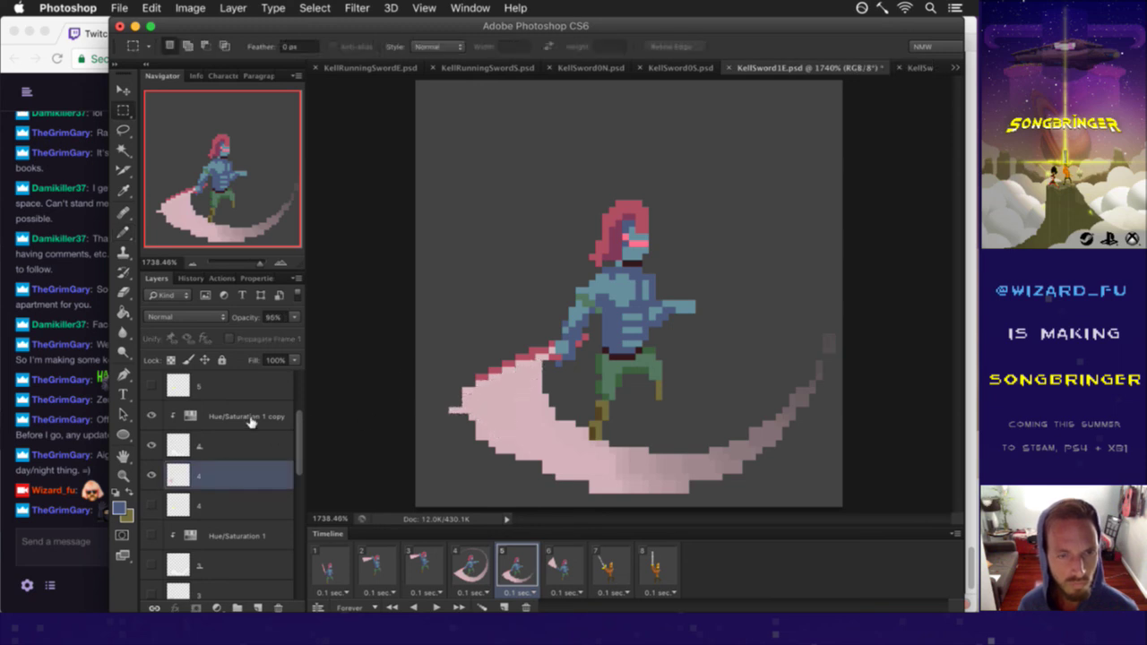
left_click(252, 421)
left_click(247, 464, "shift")
left_click_drag(303, 451, 295, 512)
left_click_drag(226, 425, 230, 581)
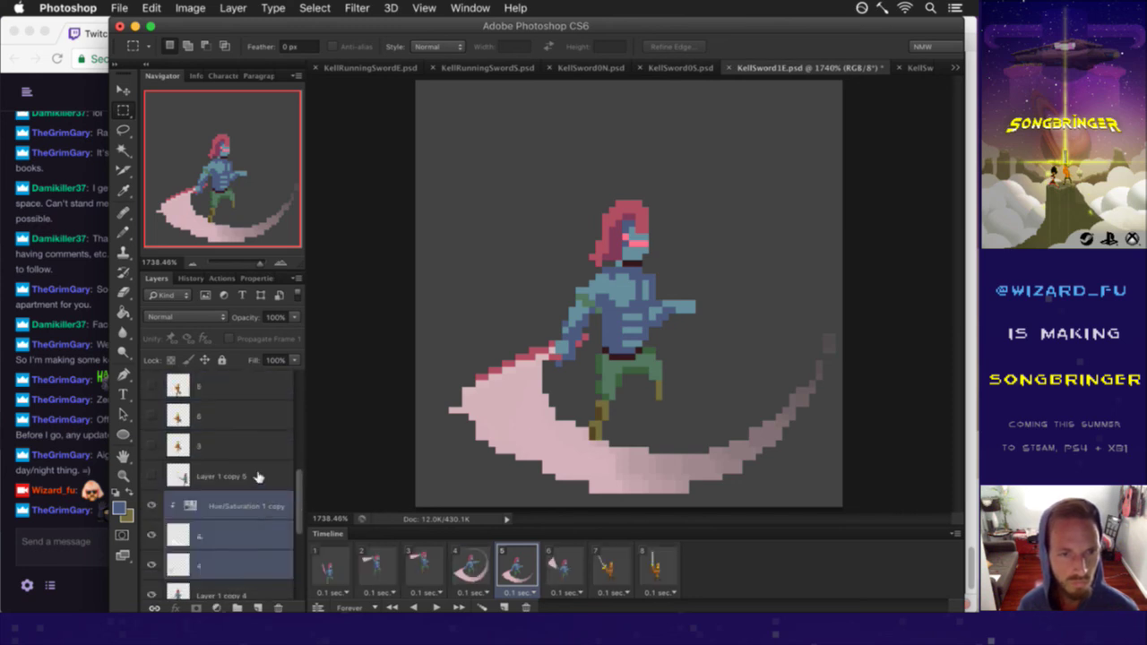
Step: Select Hue/Saturation 1 copy through Layer 1 copy 4 and shift frame 5's figure and swoosh two pixels to the right
left_click(257, 478)
left_click_drag(302, 495, 301, 519)
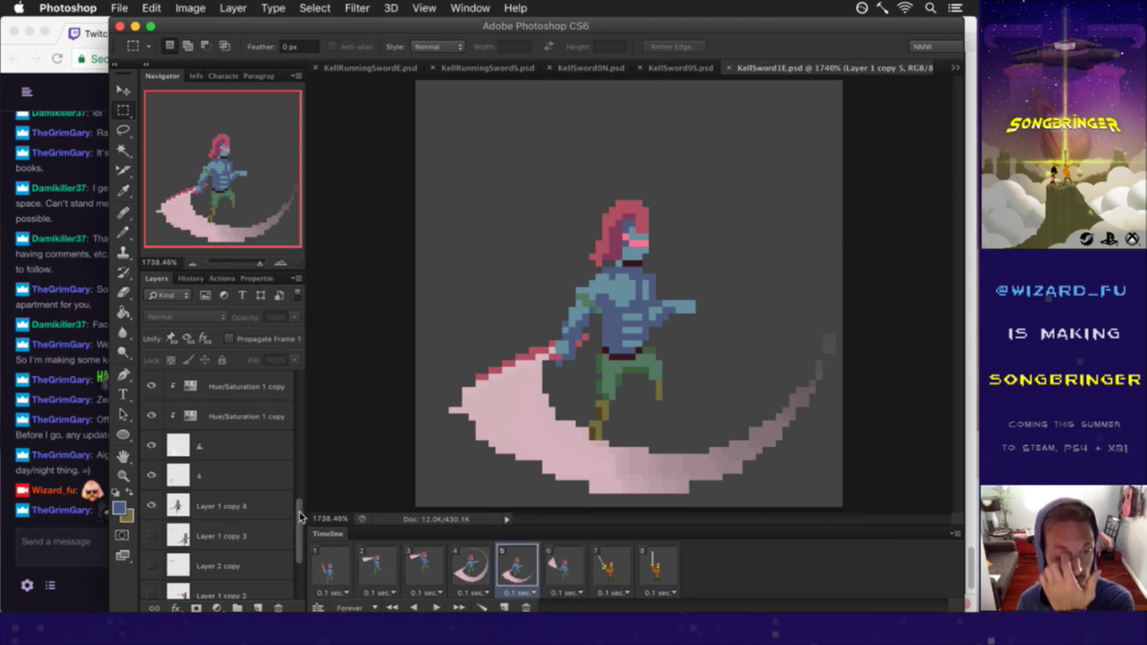
scroll(301, 517, "up", 1)
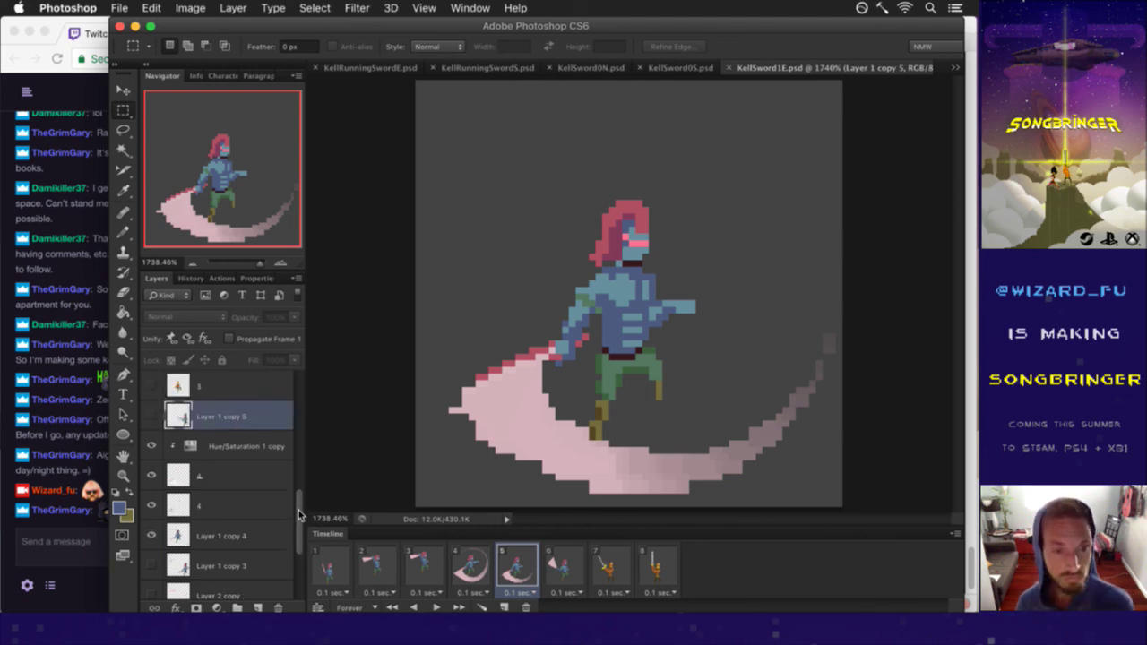
left_click(265, 454)
left_click(238, 532, "shift")
key("v")
key("Left")
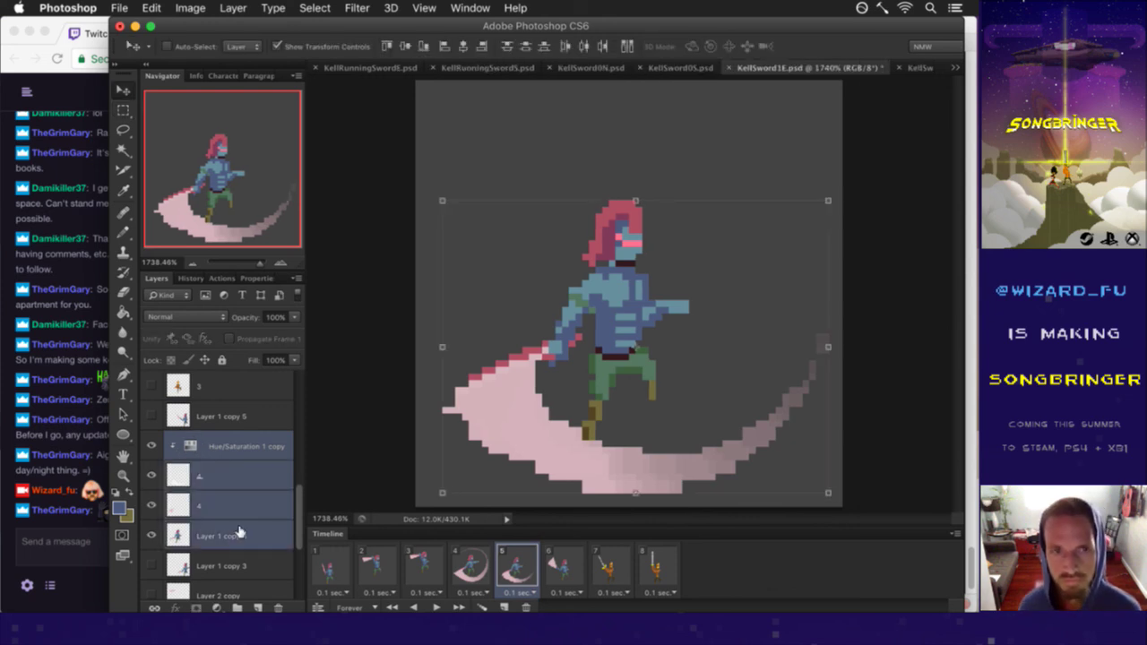
key("Right")
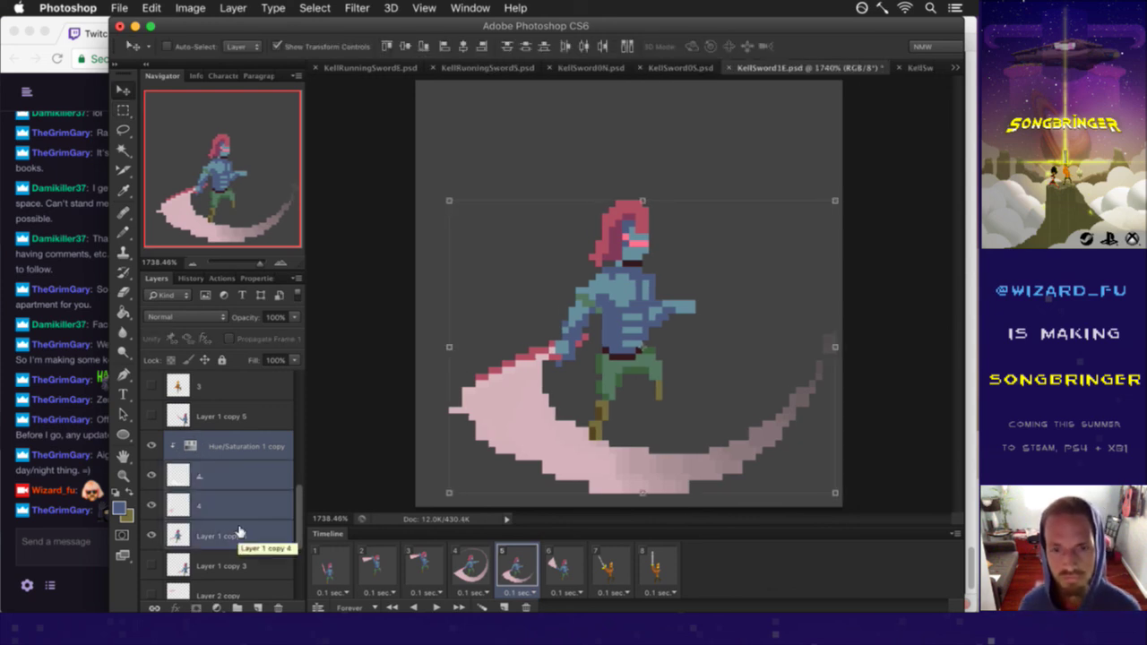
key("Right")
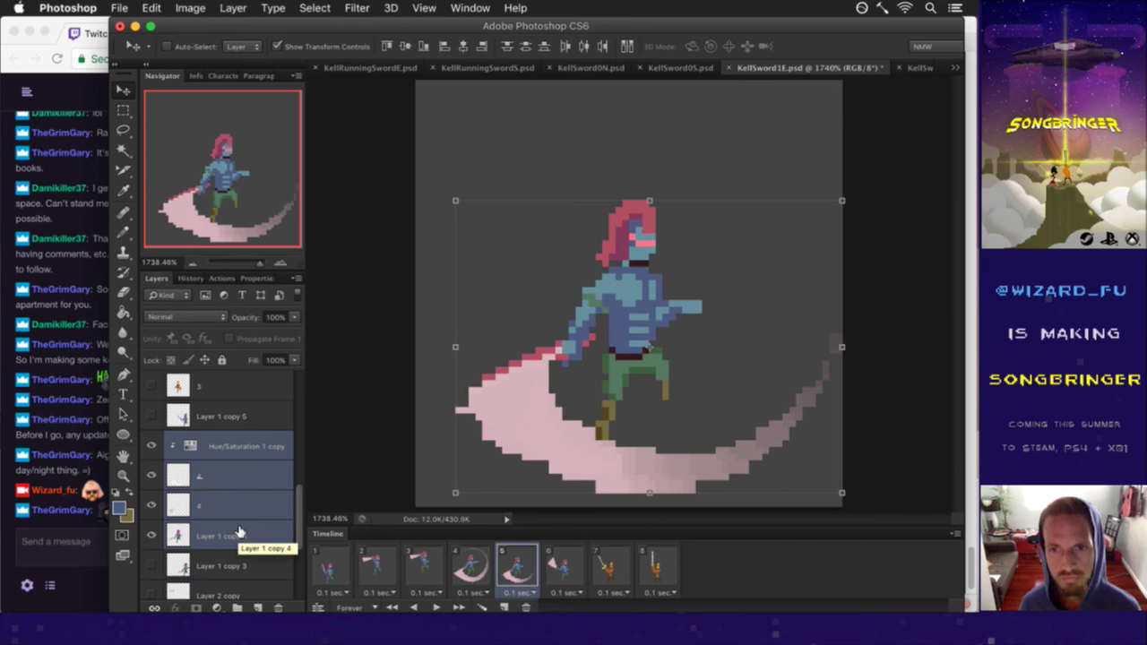
key("Right")
key("m")
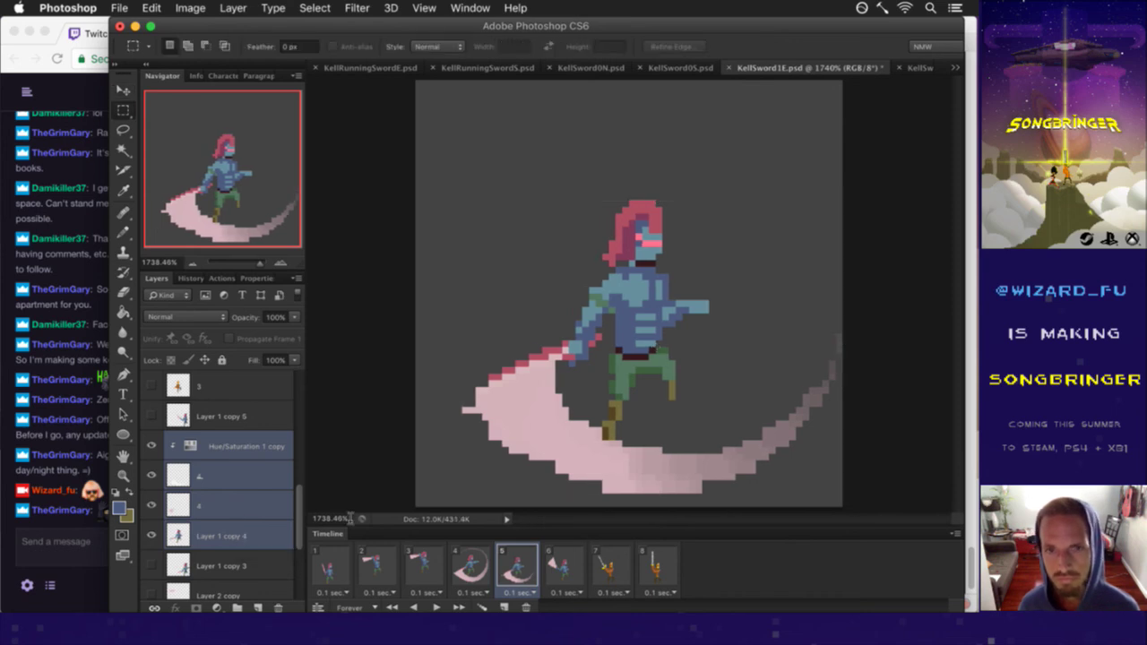
Step: Trim the lower edge of frame 5's swoosh on the upper layer 4 with the Eraser, and compare against frame 4
key("e")
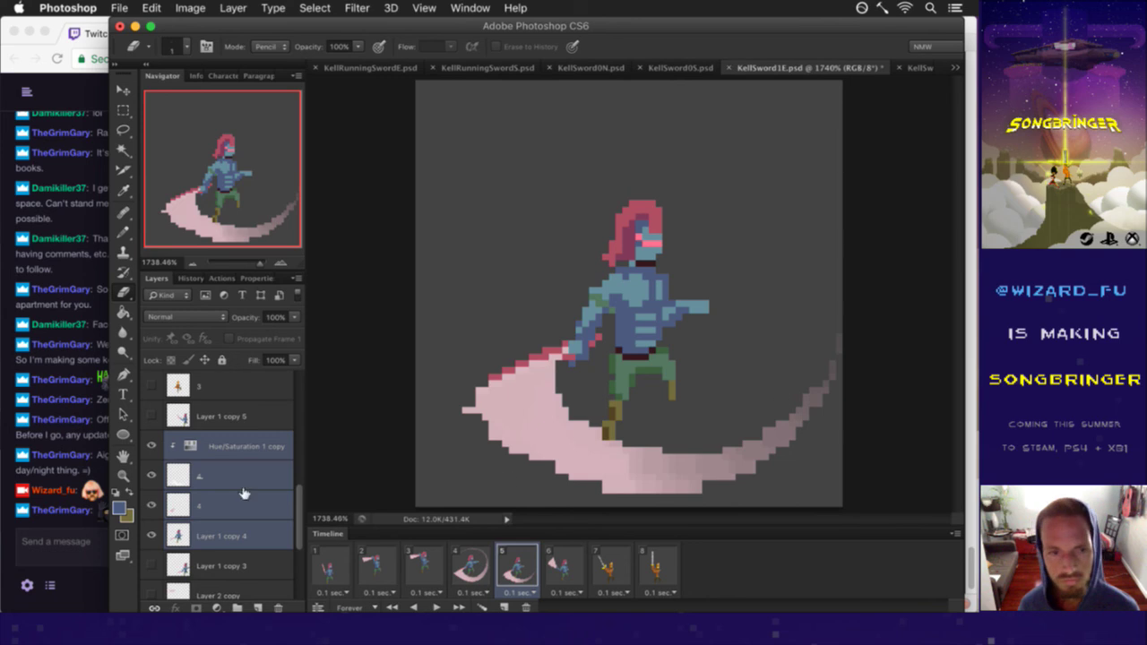
left_click(231, 479)
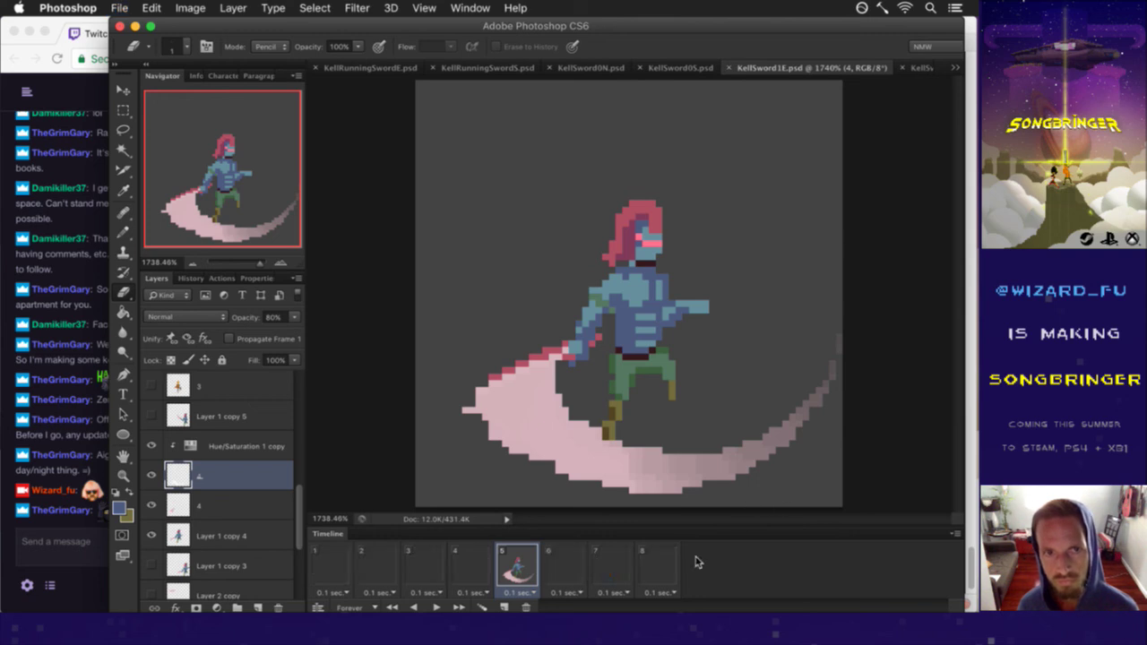
left_click(467, 570)
left_click(518, 568)
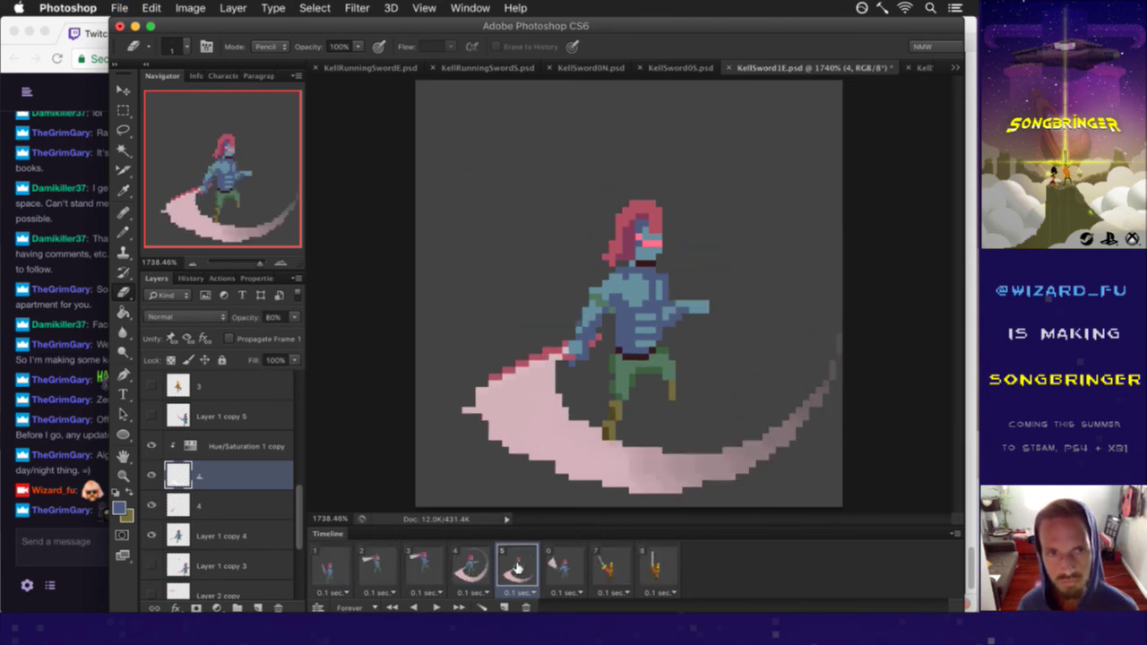
Step: Reselect frame 5's figure and swoosh layers together and nudge them one more pixel to the right
left_click(240, 447, "shift")
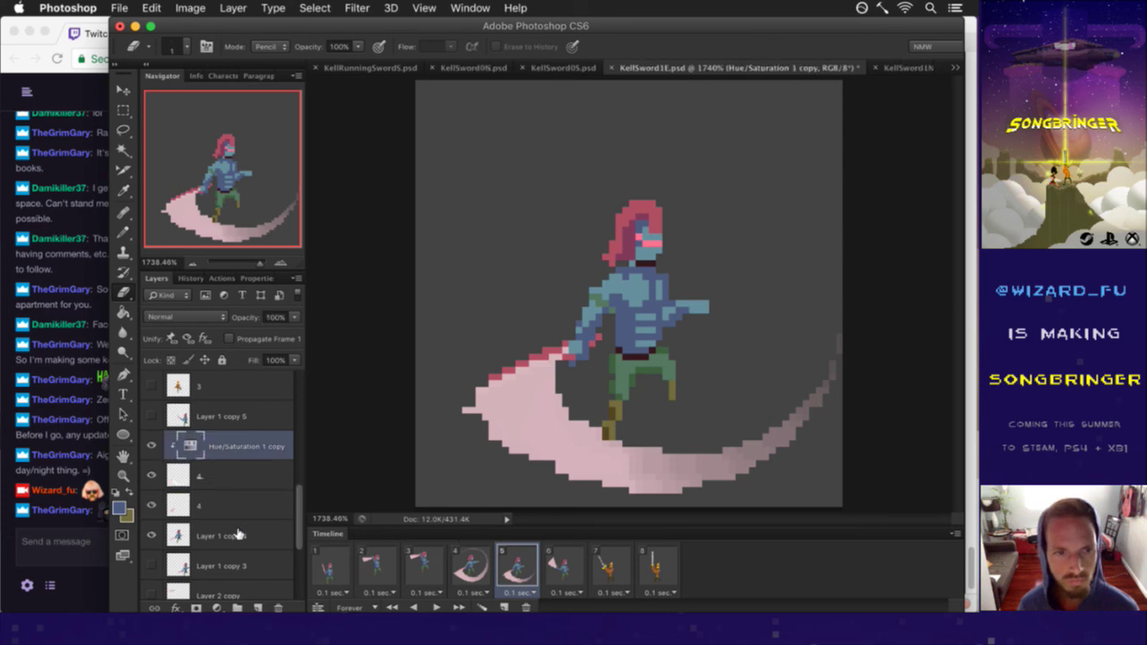
left_click(235, 535, "shift")
key("v")
key("Left")
key("Left")
key("m")
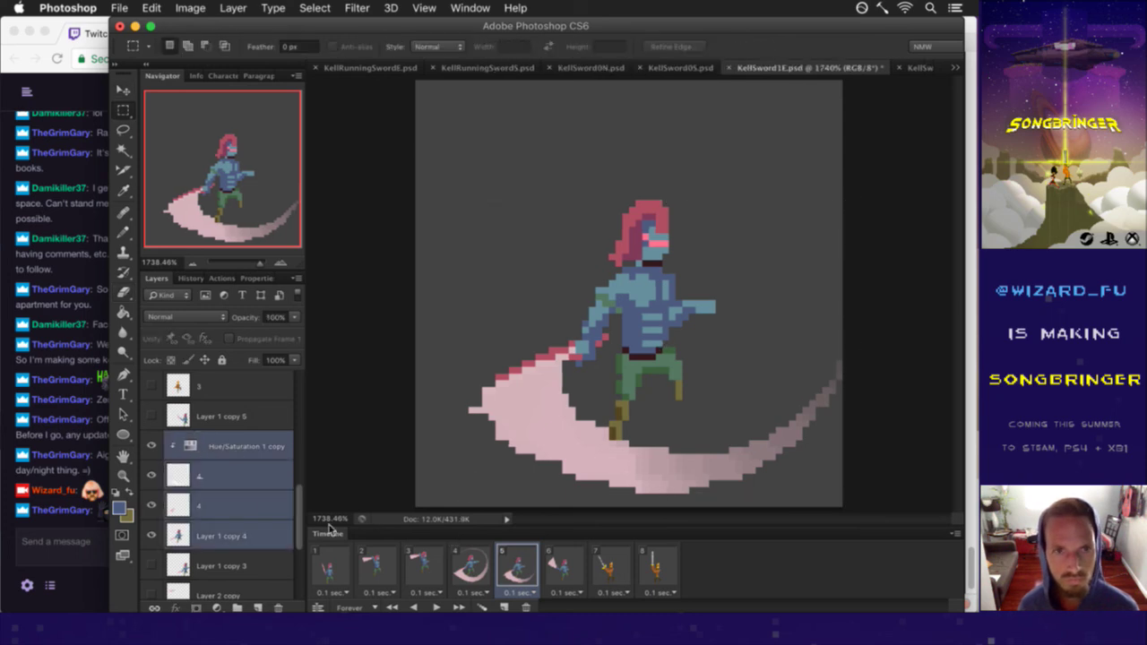
Step: Compare frame 5 with frame 4 and nudge frame 5's selected figure and swoosh layers to the left
left_click(470, 565)
left_click(549, 569)
left_click(471, 564)
left_click(516, 565)
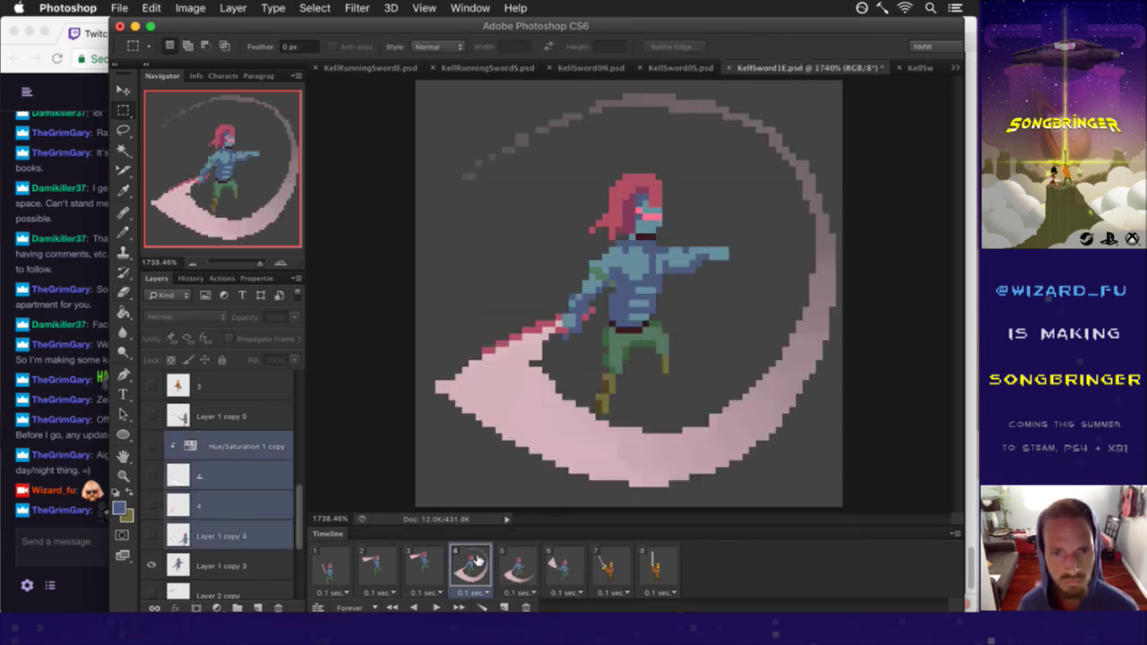
left_click(470, 564)
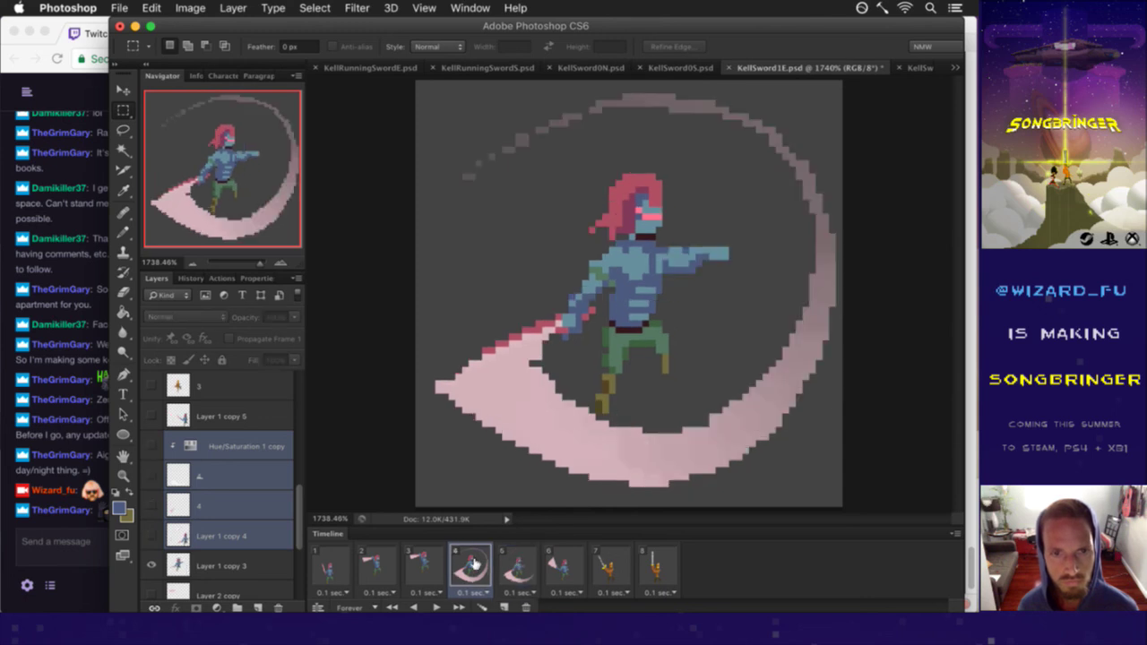
left_click(516, 565)
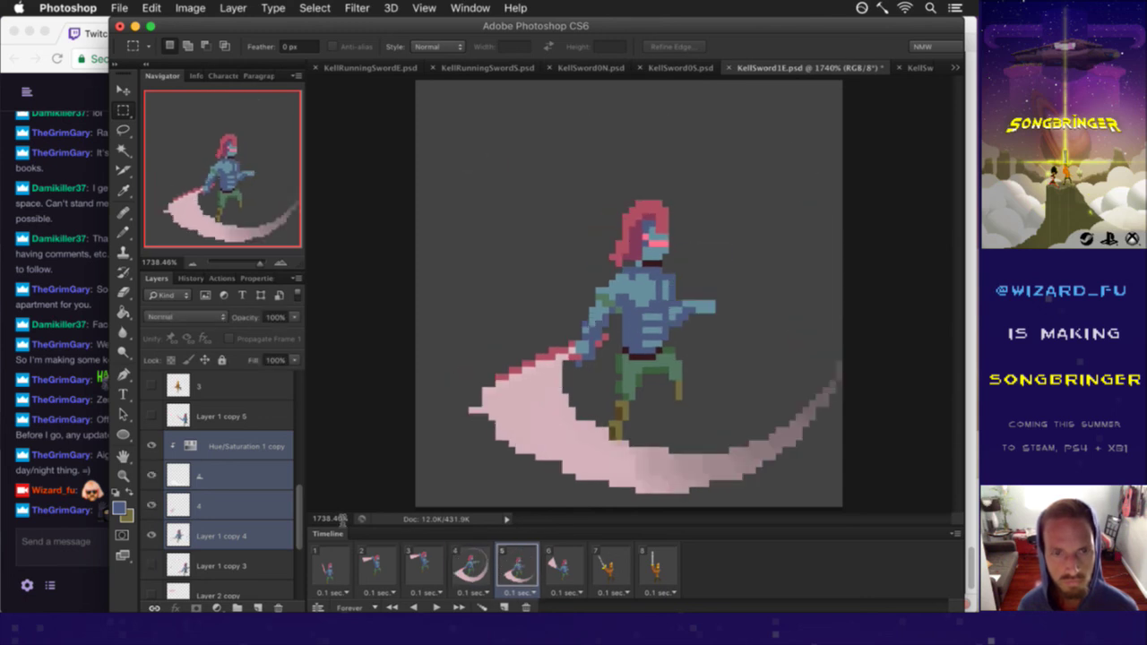
key("v")
key("Left")
Step: Check frame 5 against frames 4 and 6, settle its figure and swoosh one pixel left of their original position, and save
left_click(484, 564)
left_click(518, 565)
left_click(565, 564)
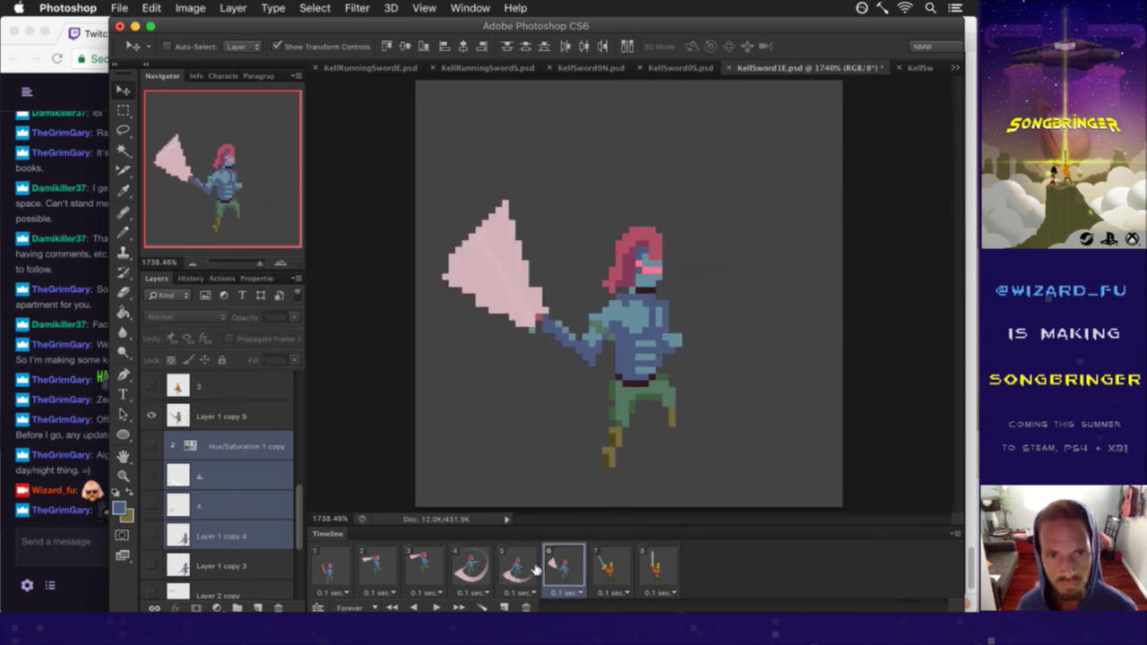
left_click(535, 570)
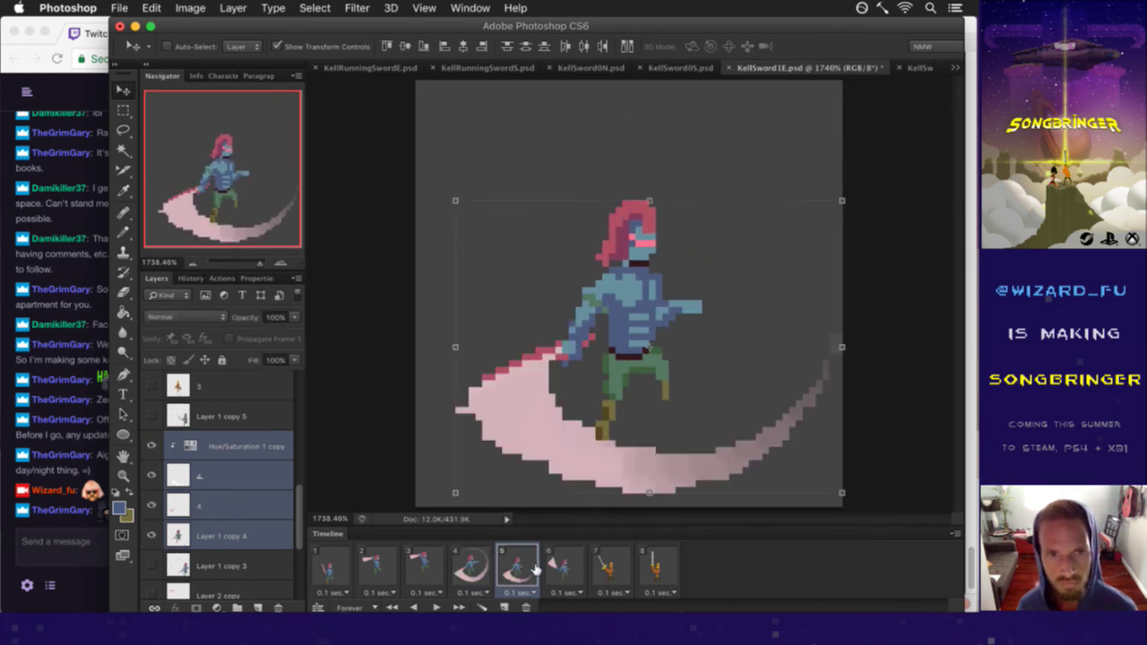
left_click(467, 571)
left_click(518, 567)
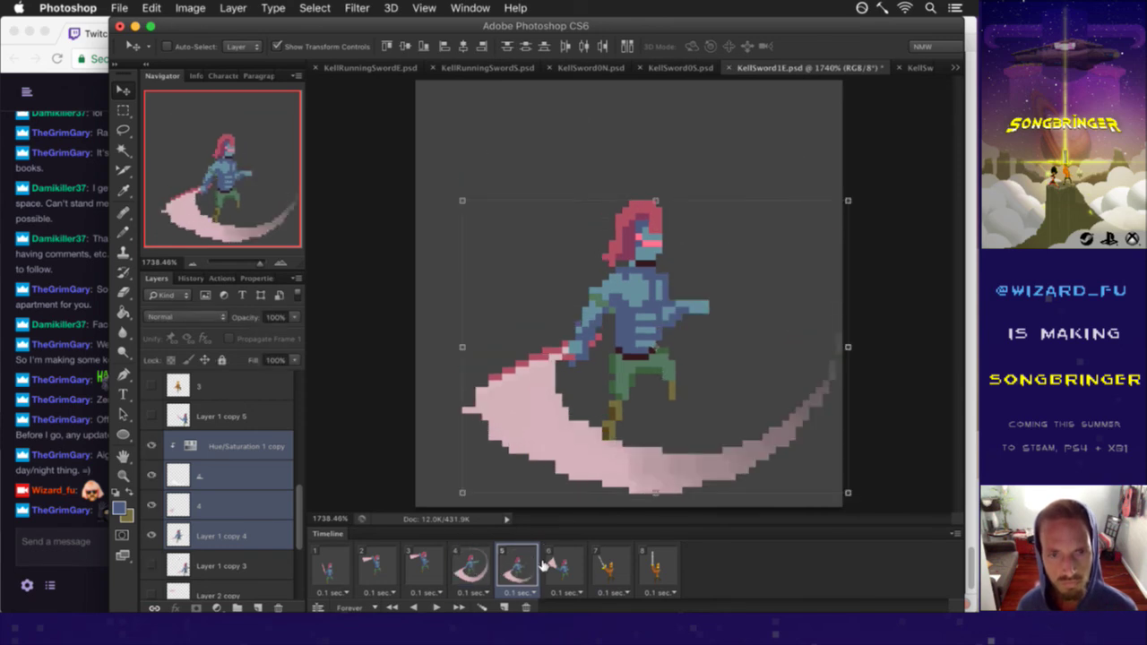
left_click(548, 564)
left_click(527, 566)
left_click(570, 570)
key("super+s")
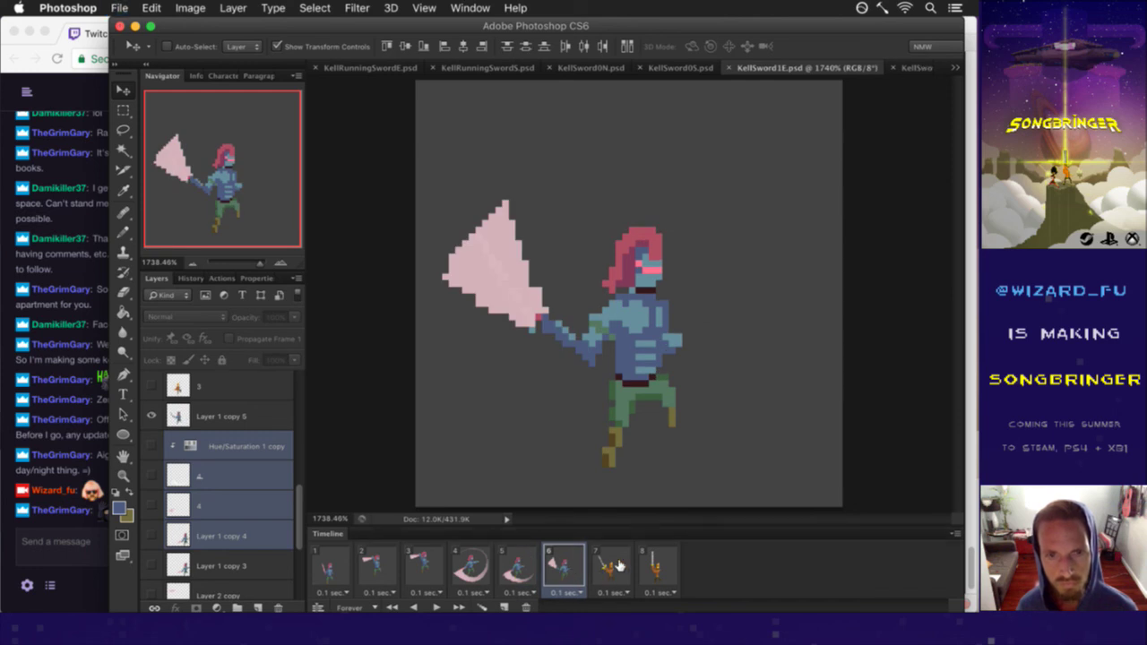
Step: Look over frames 7 and 8, and select the figure layer Layer 1 copy 5 in frame 6
left_click(618, 566)
left_click(652, 567)
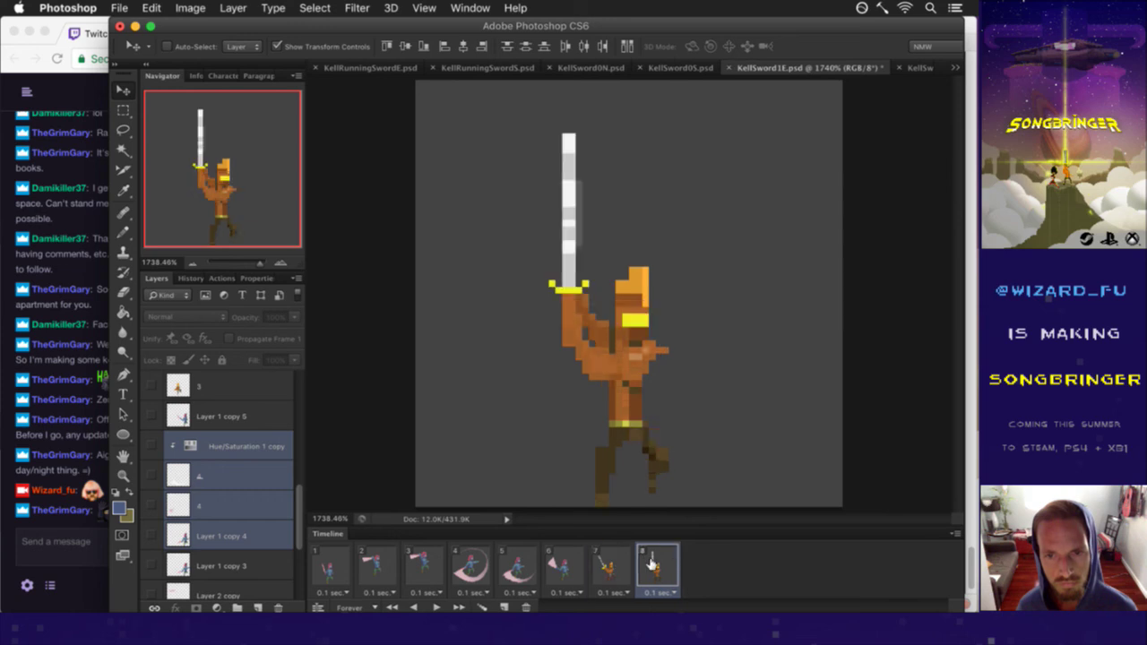
left_click(618, 568)
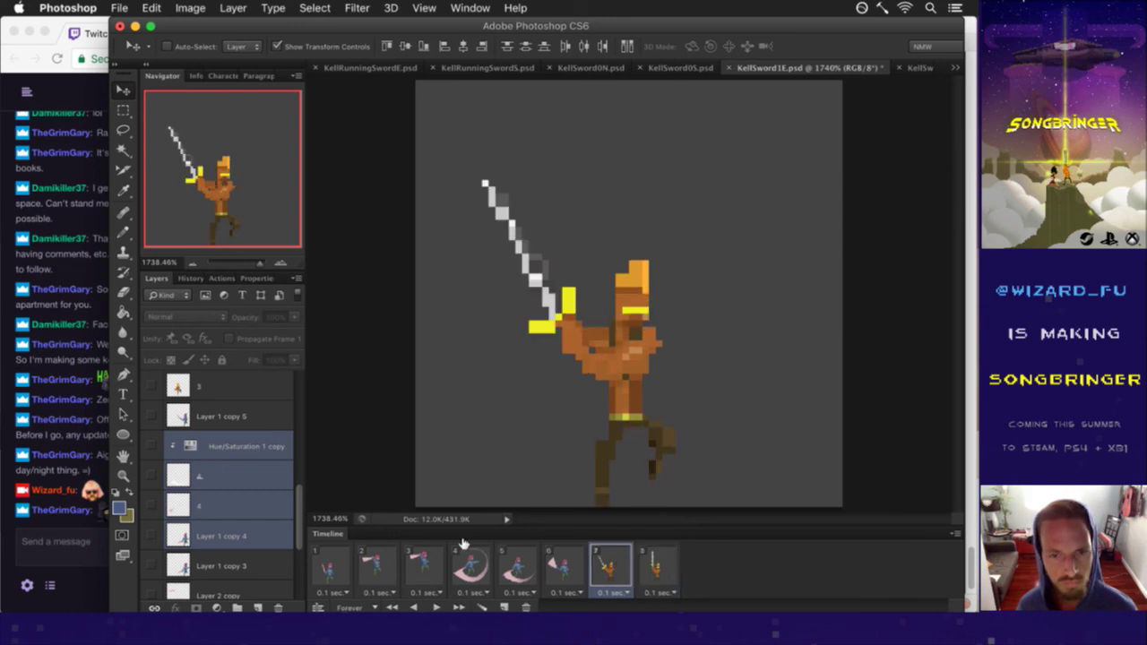
left_click(577, 567)
scroll(295, 484, "down", 1)
scroll(287, 466, "up", 5)
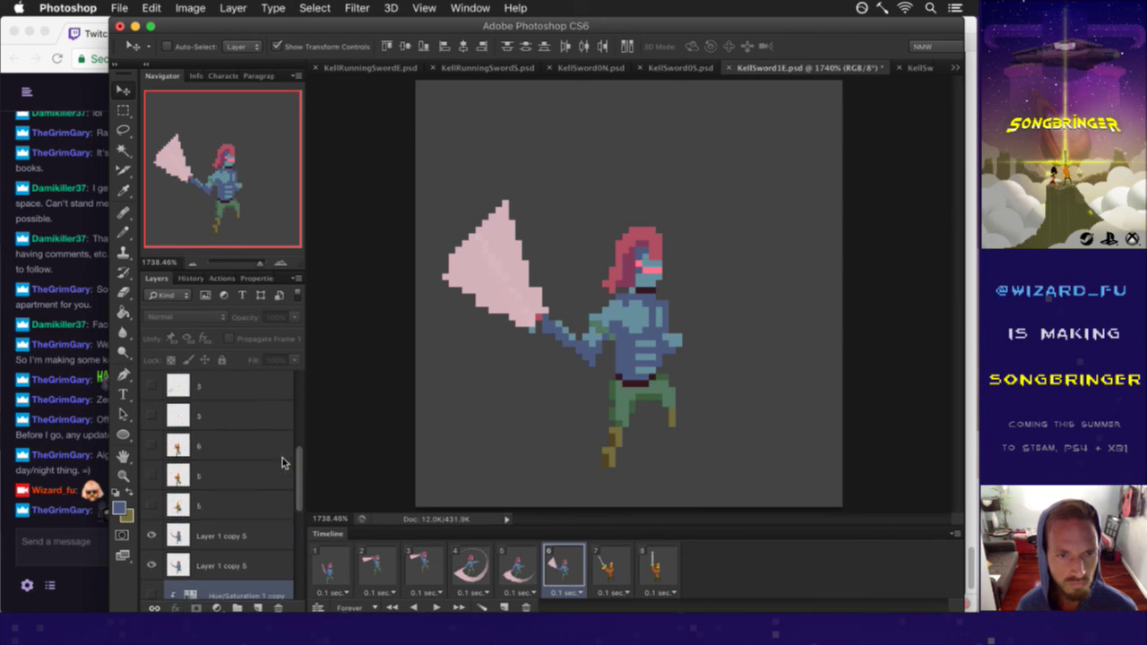
left_click(259, 536)
scroll(296, 502, "down", 2)
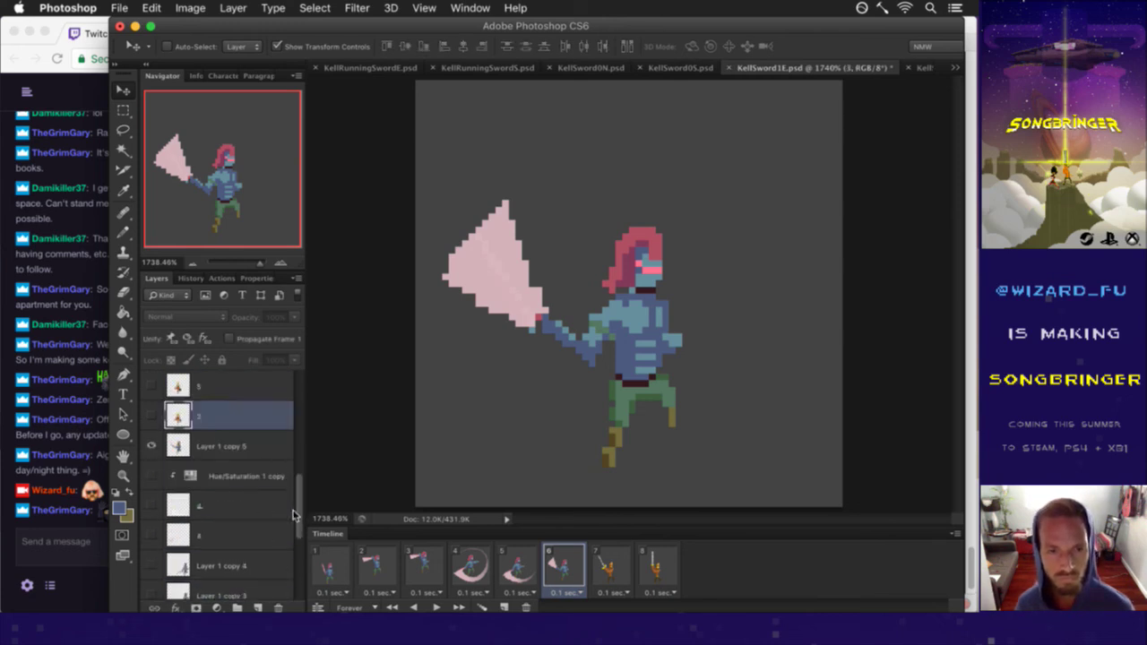
left_click(244, 447)
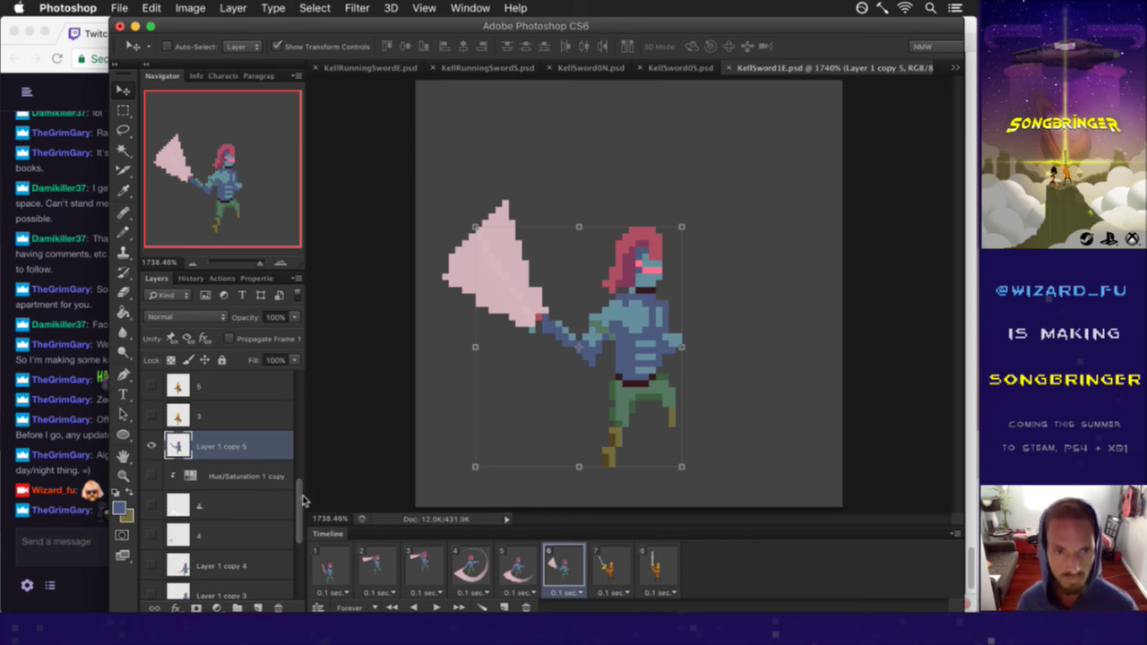
Step: Move frame 6's visible swoosh layer 5 directly above Layer 1 copy 5
left_click_drag(302, 502, 224, 581)
left_click_drag(301, 440, 305, 494)
left_click_drag(185, 383, 218, 538)
key("m")
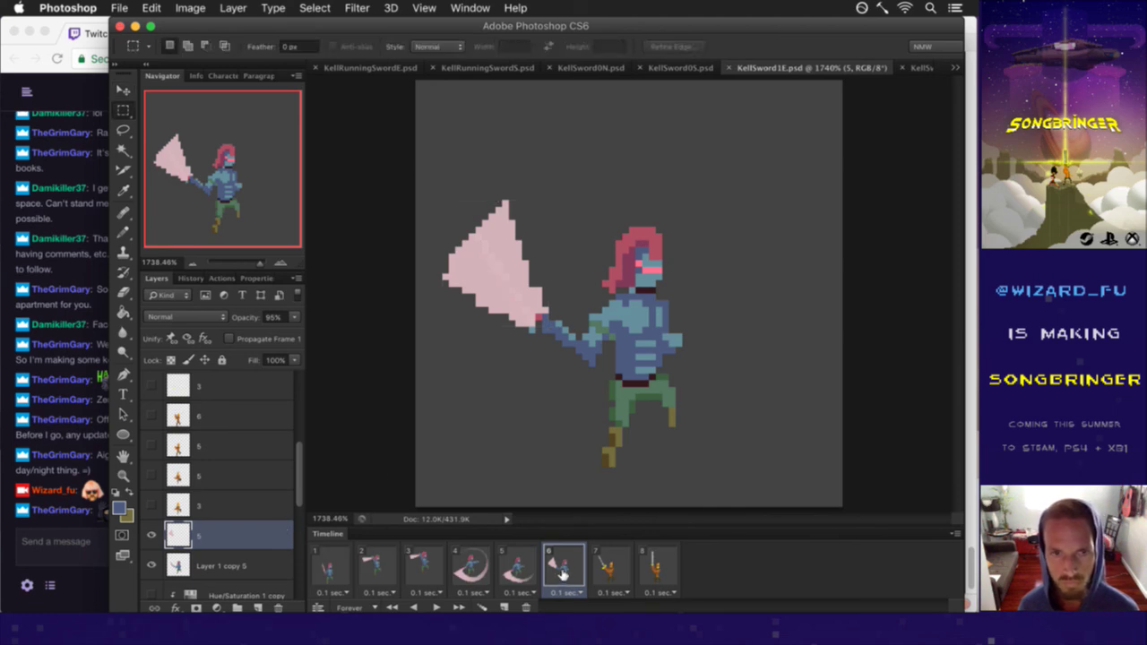
Step: Clean up the figure's sword hand on Layer 1 copy 5 with the Eraser and save the document
key("e")
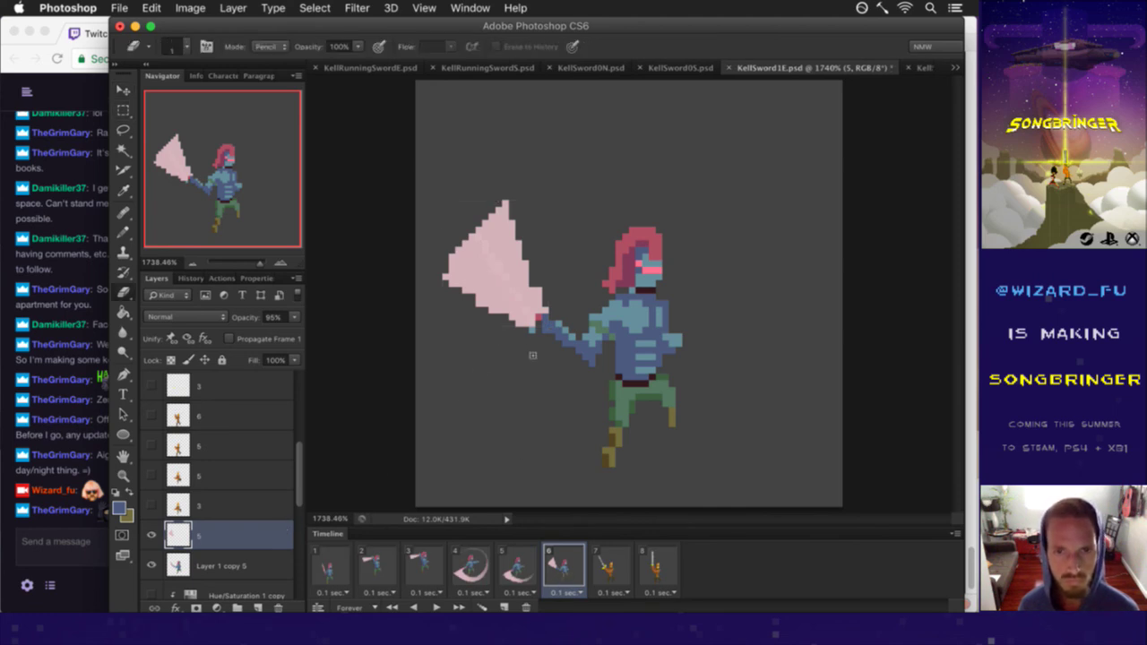
key("alt+bracketleft")
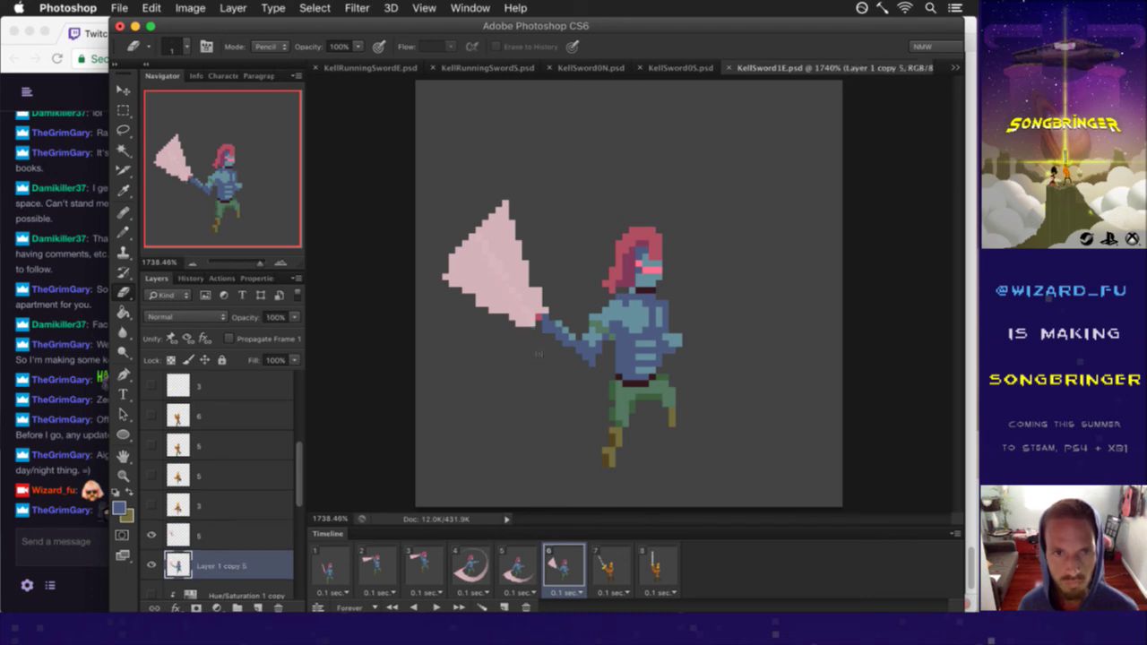
key("super+s")
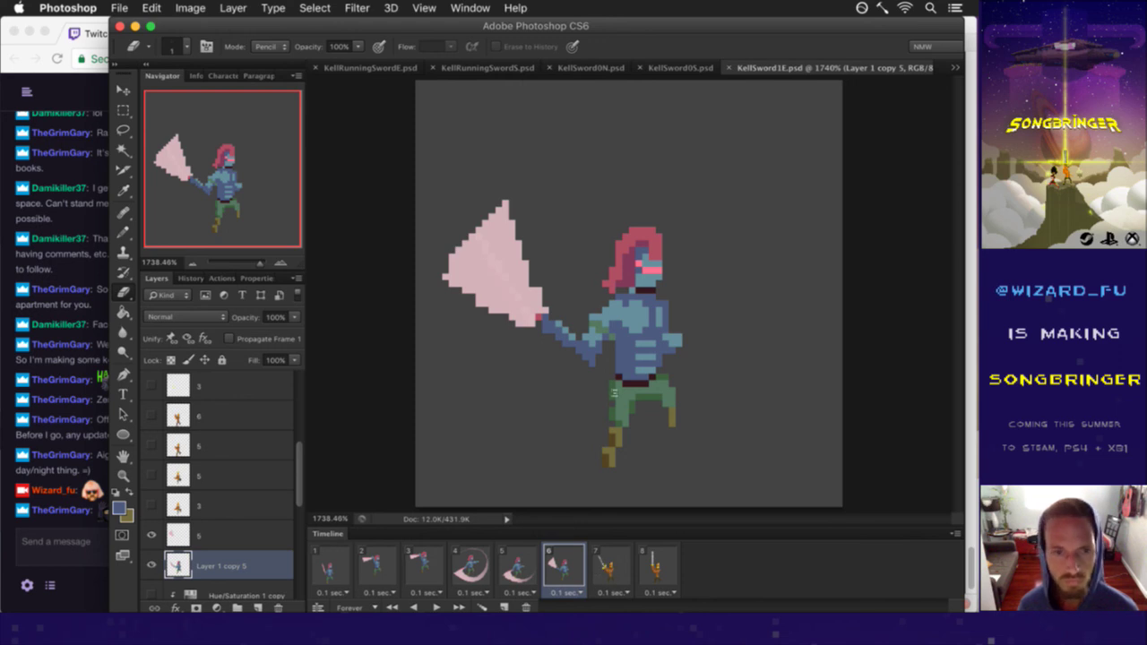
Step: Sample the muted green from frame 6's figure and touch up the figures on Layer 1 copy 5 and Layer 1 copy 4 with the Pencil
key("i")
left_click(612, 339)
key("b")
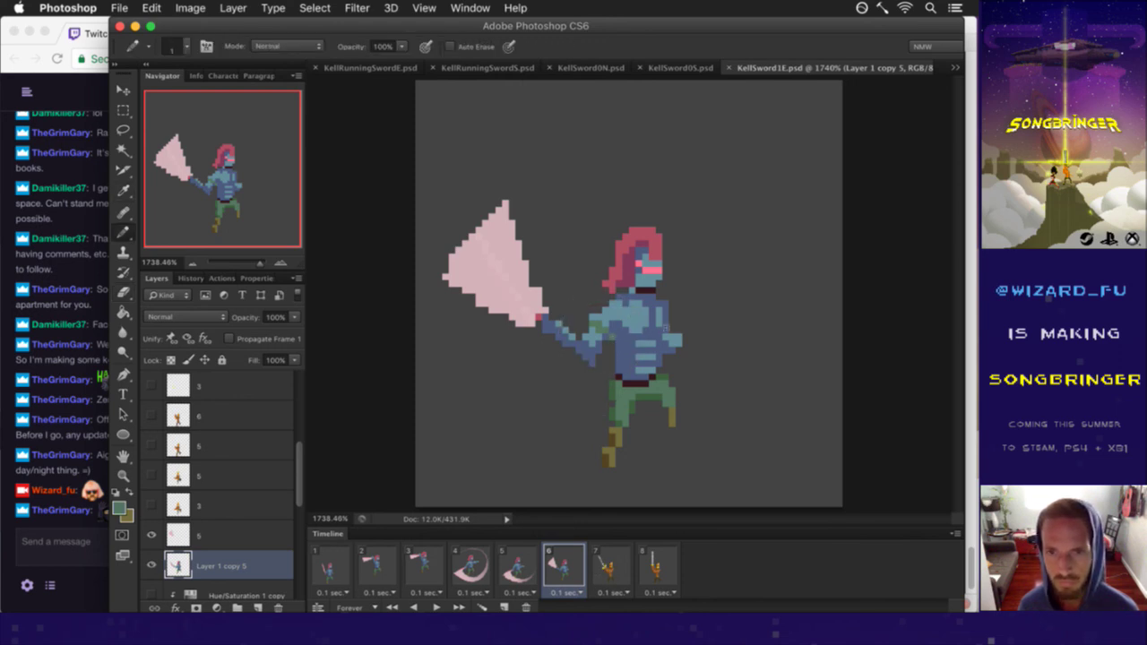
left_click(506, 565)
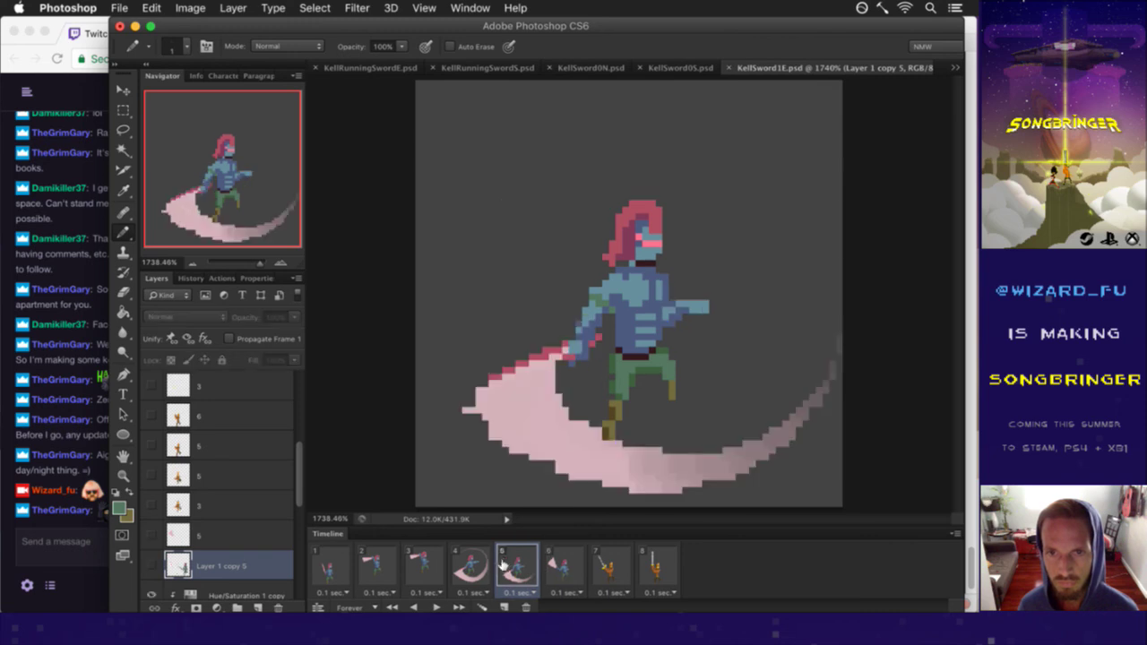
scroll(269, 485, "down", 4)
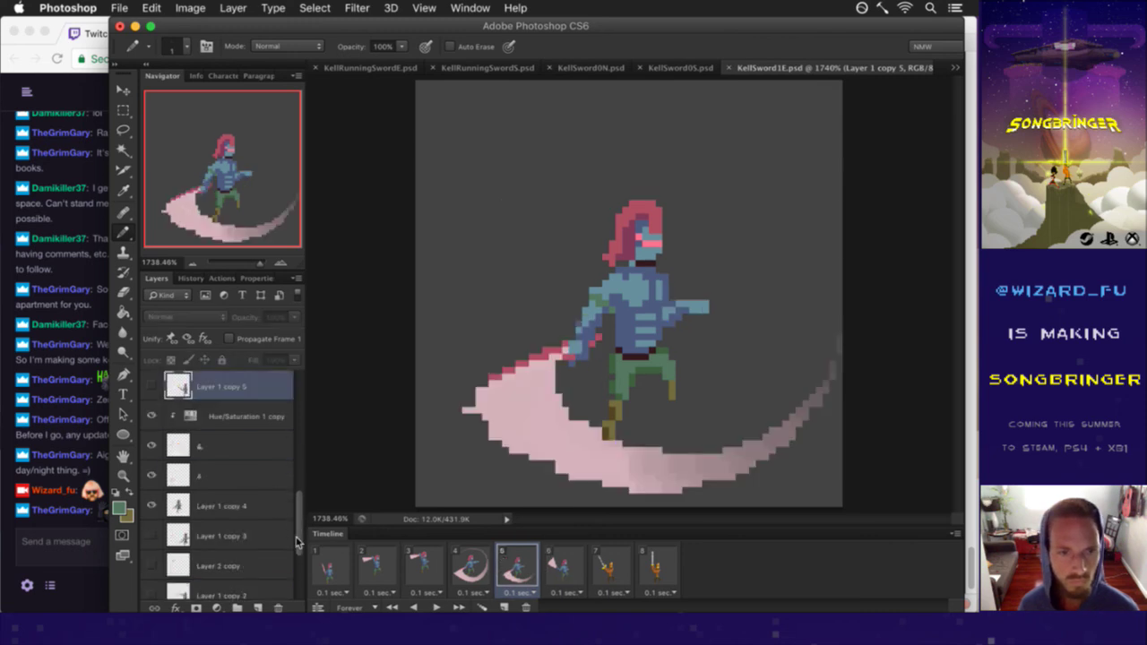
left_click(242, 479)
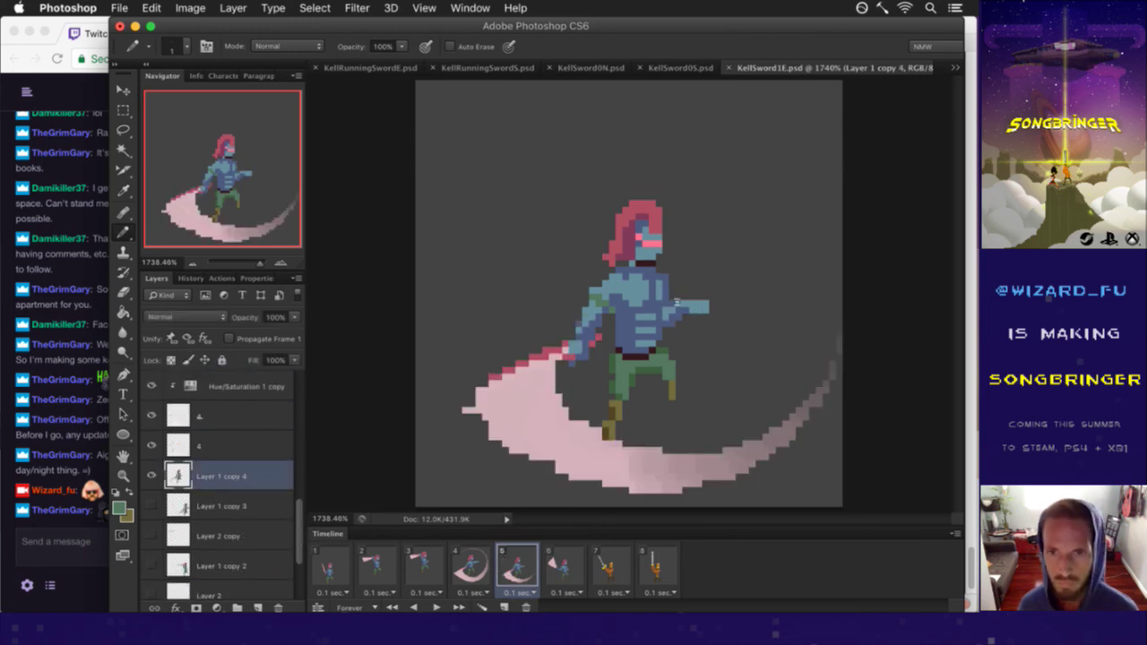
Step: Touch up frame 4's figure on Layer 1 copy 3 and frame 1's figure on Layer 1 with the sampled green
left_click(485, 562)
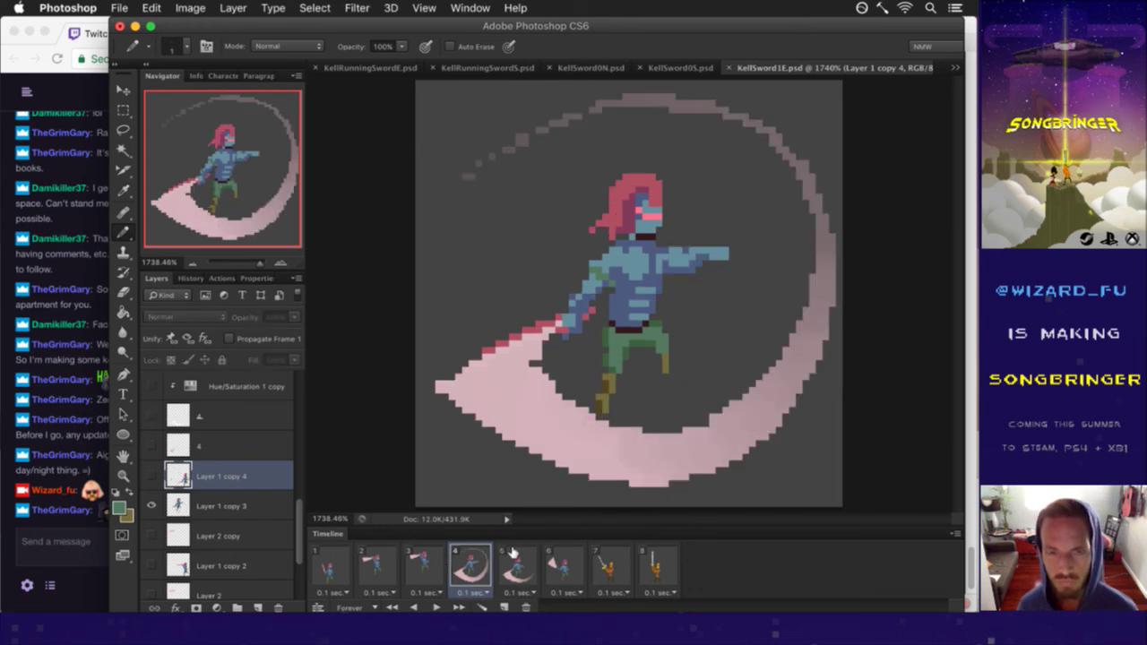
left_click(205, 506)
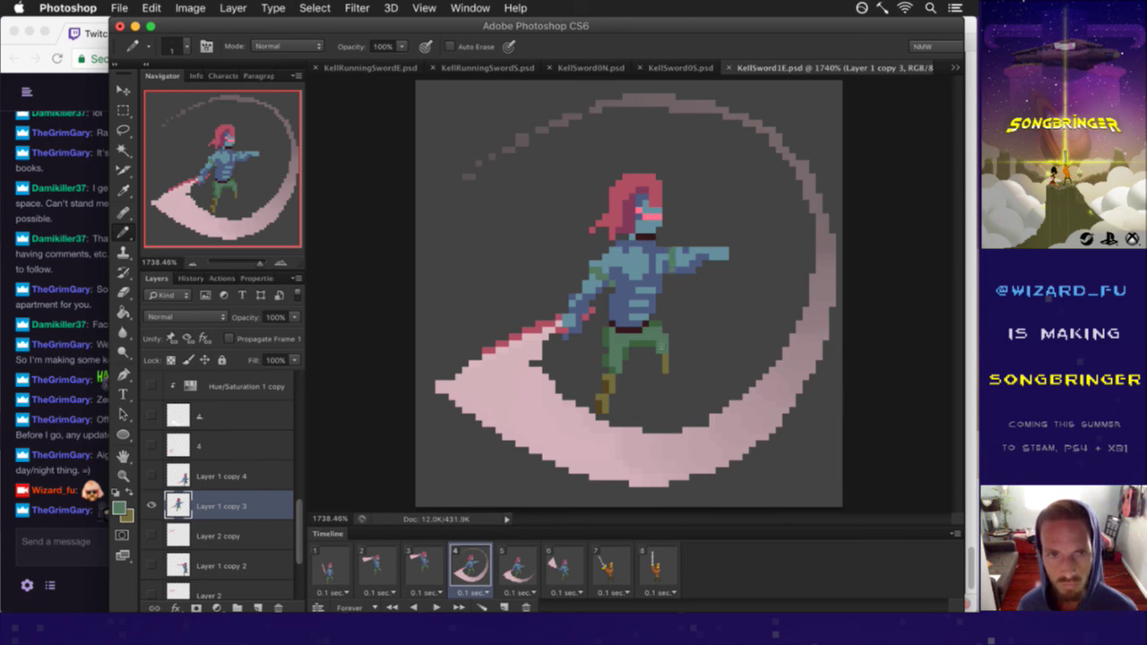
left_click(436, 567)
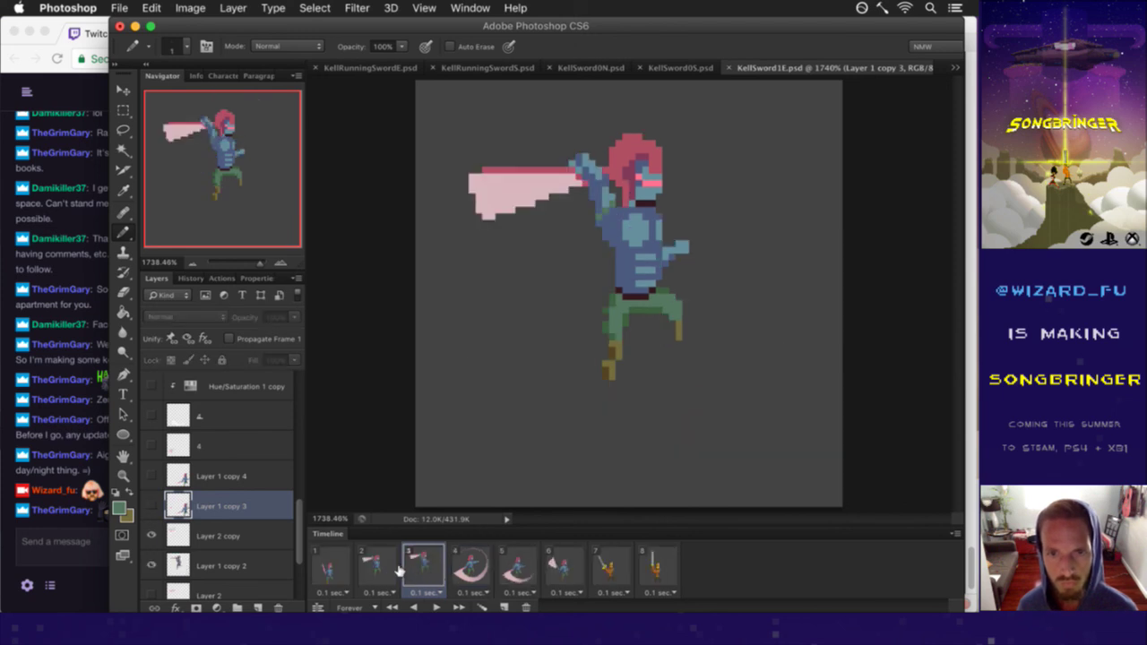
left_click(396, 570)
left_click(339, 568)
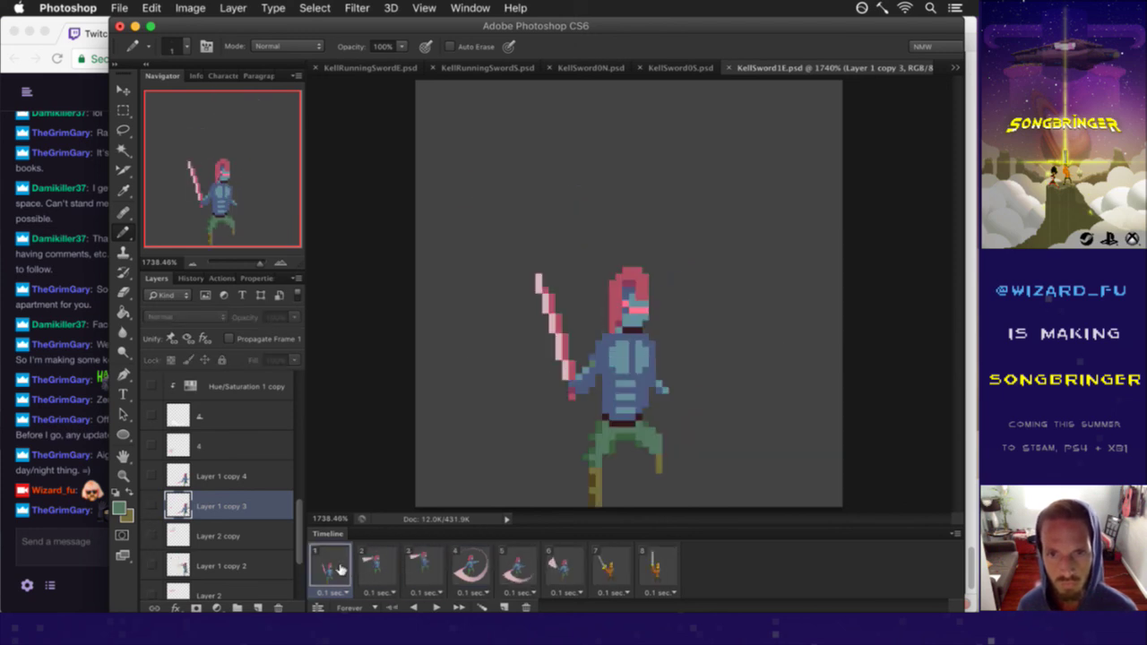
scroll(299, 547, "down", 3)
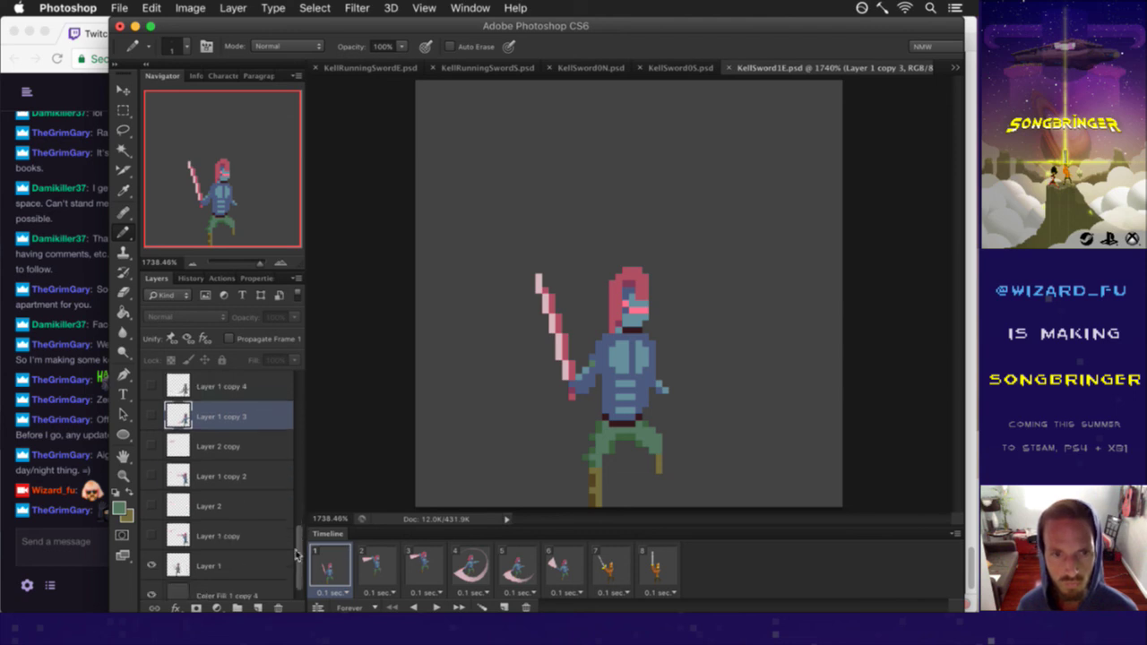
scroll(298, 553, "down", 1)
left_click(245, 549)
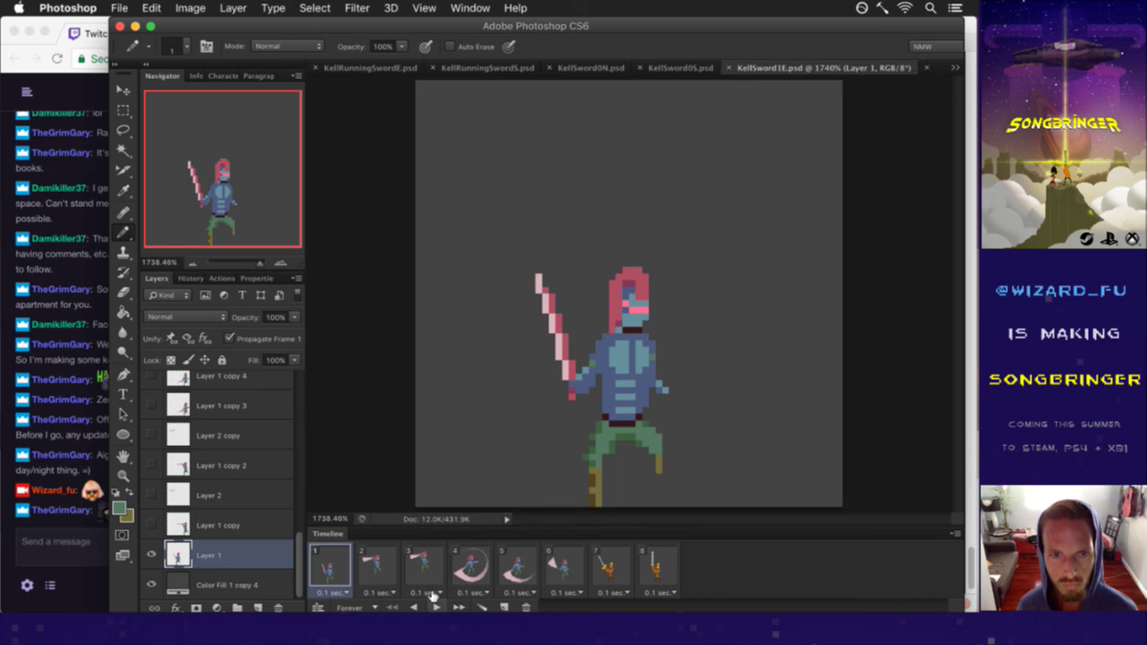
Step: Step through frames 2 to 6 and compare the figure's pose and shading from frame to frame
left_click(376, 564)
left_click(426, 565)
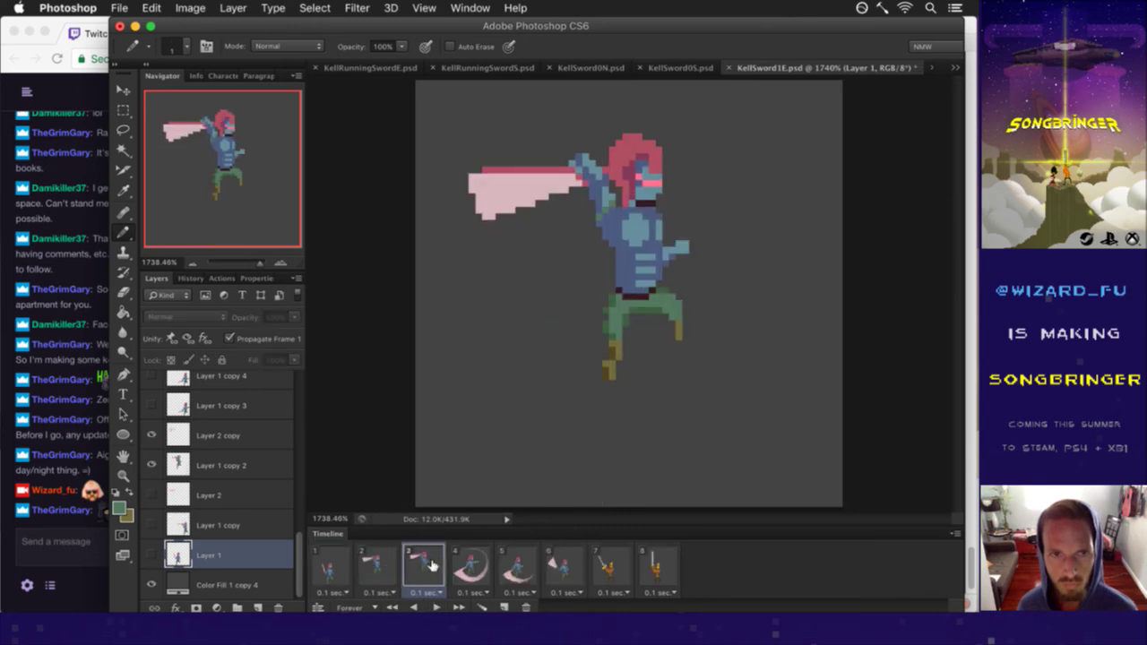
left_click(482, 565)
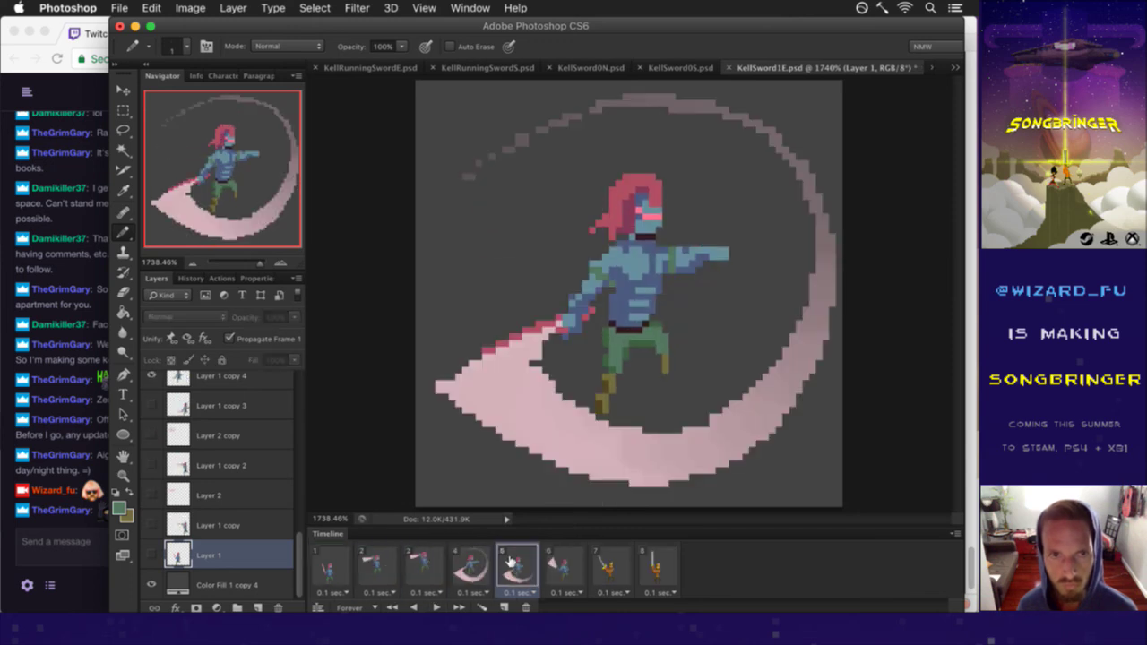
left_click(512, 562)
left_click(558, 563)
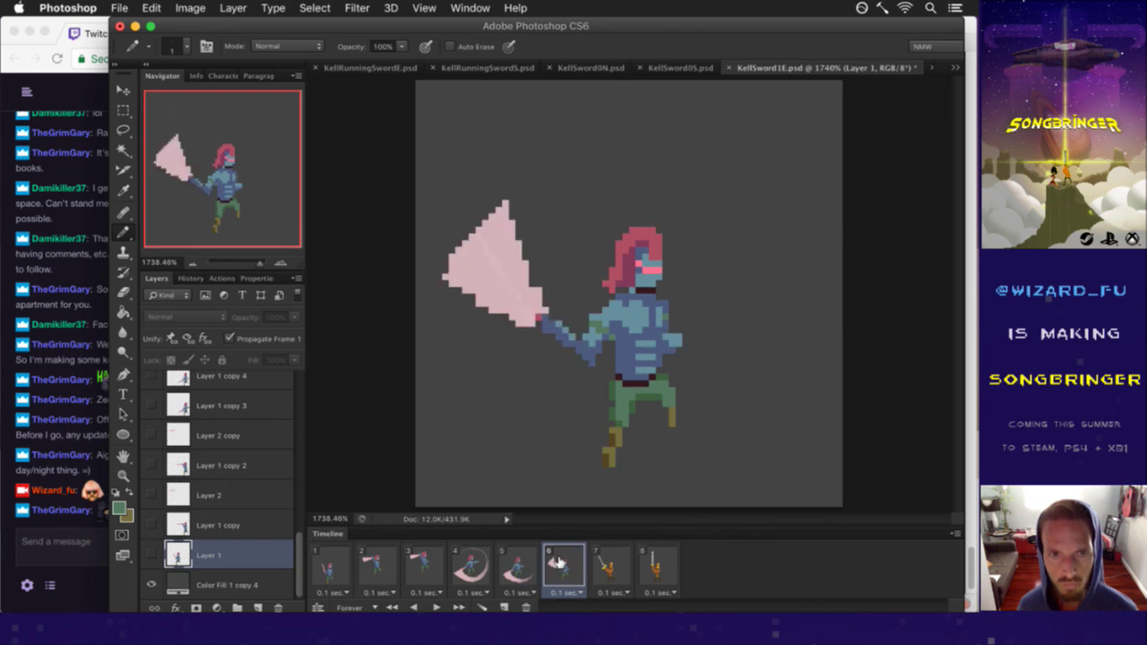
left_click(524, 561)
left_click(489, 559)
left_click(527, 563)
left_click(556, 565)
Step: Trim the outer back edge of frame 6's hair on Layer 1 copy 5, and sample the hair's red for the Pencil
left_click_drag(303, 549, 297, 486)
left_click(221, 476)
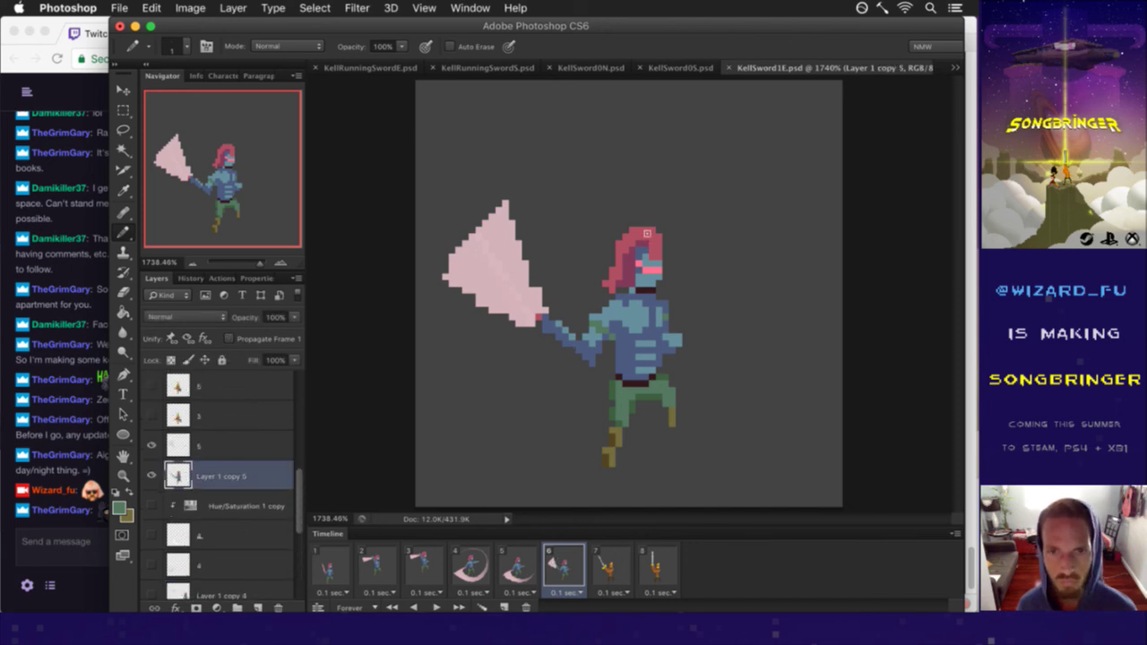
key("e")
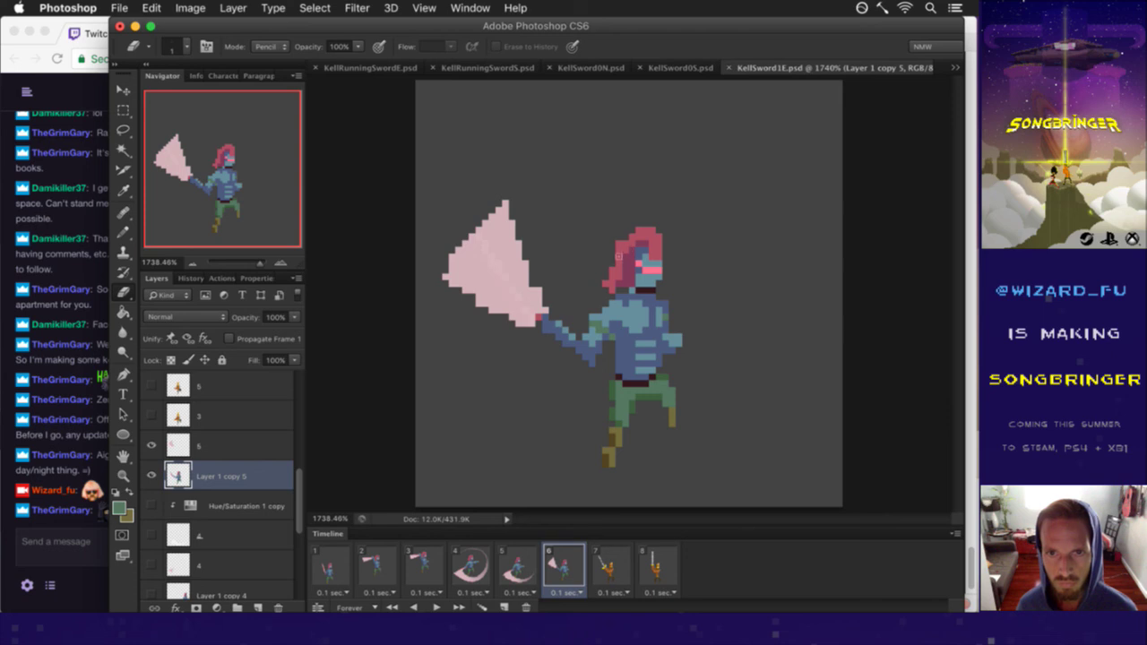
left_click(613, 278)
left_click(606, 285)
key("b")
left_click(620, 289, "alt")
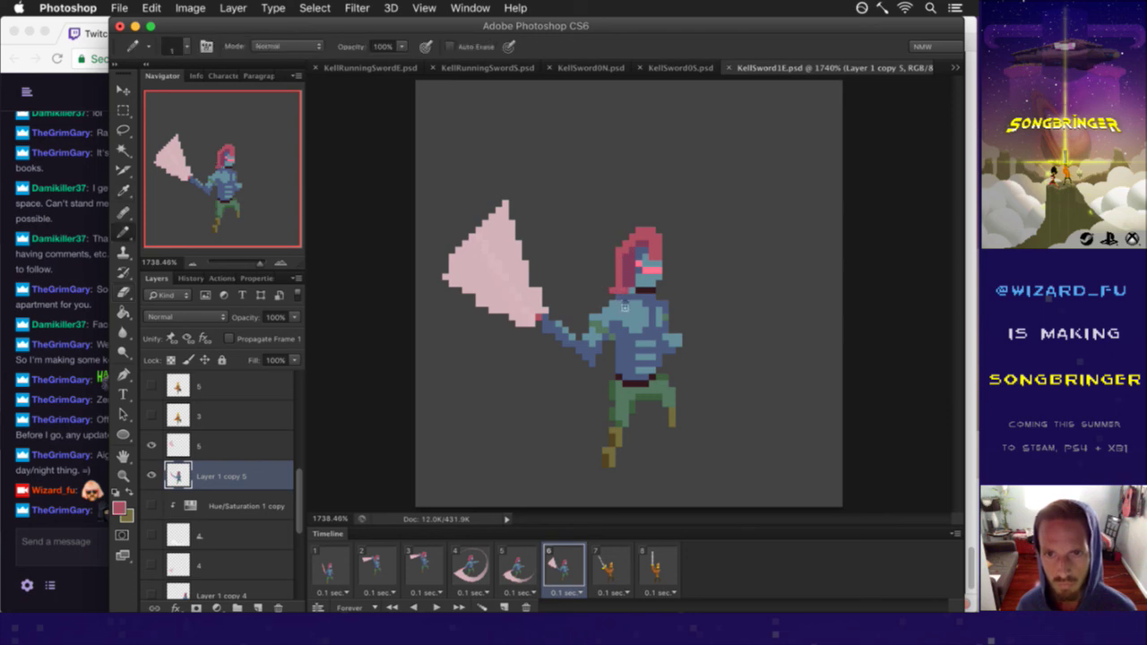
key("e")
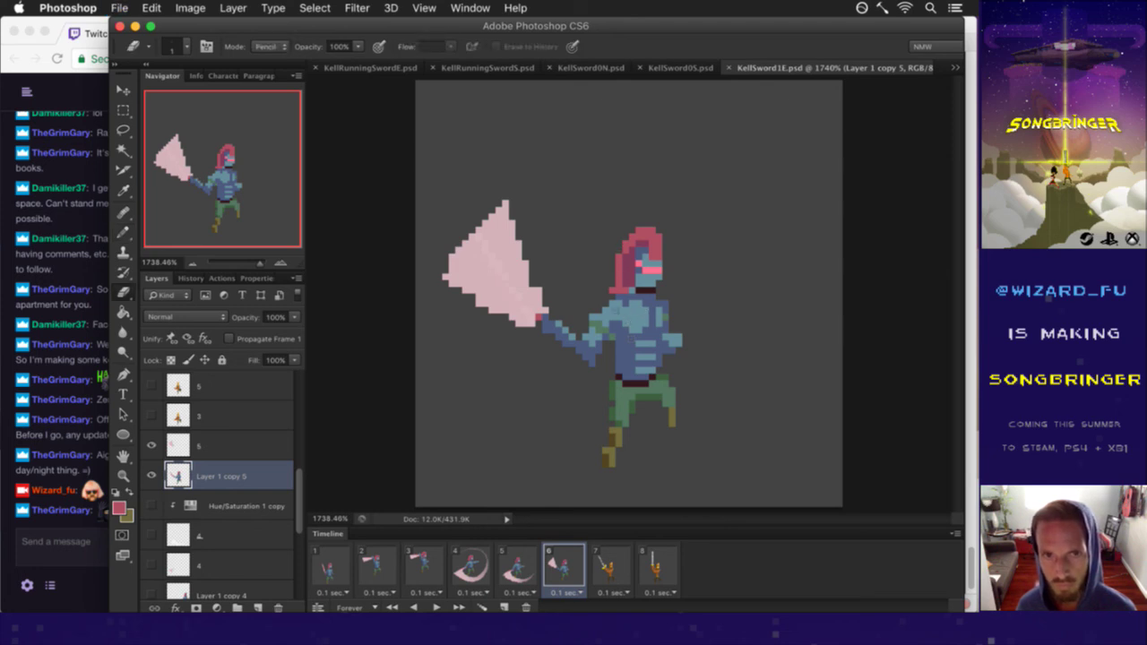
Step: Compare frame 5 with frame 6, and sample the dark blue of frame 6's figure for the Pencil
left_click(535, 569)
left_click(570, 564)
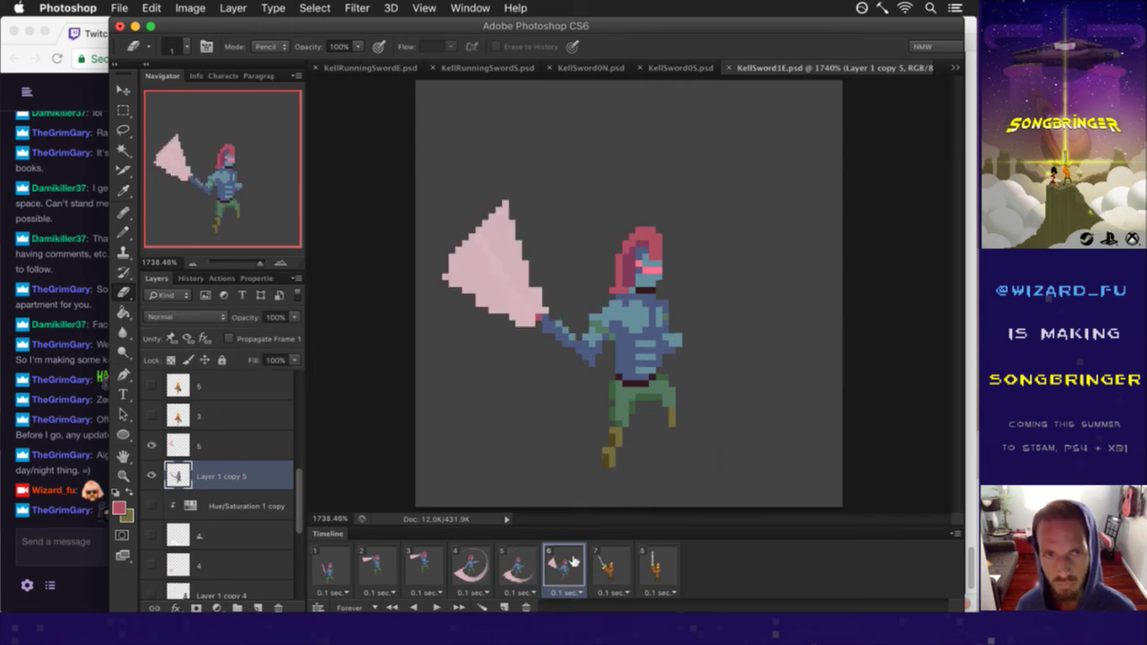
key("b")
left_click(630, 300, "alt")
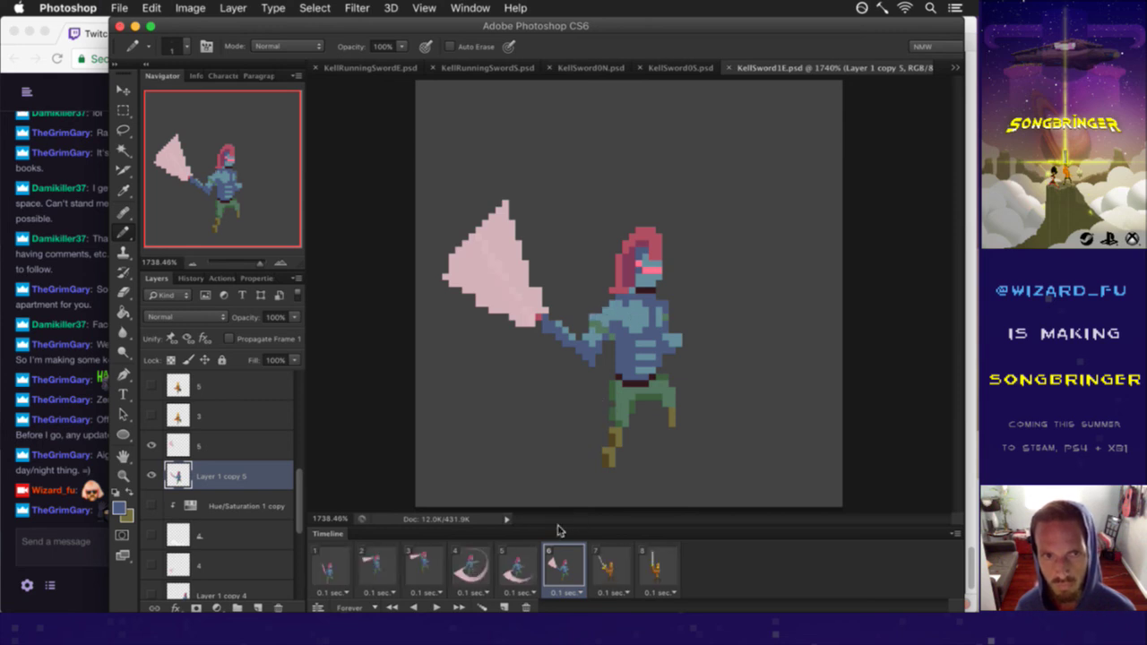
Step: Duplicate Layer 1 copy 5 and make the duplicate visible in frame 7
left_click(596, 561)
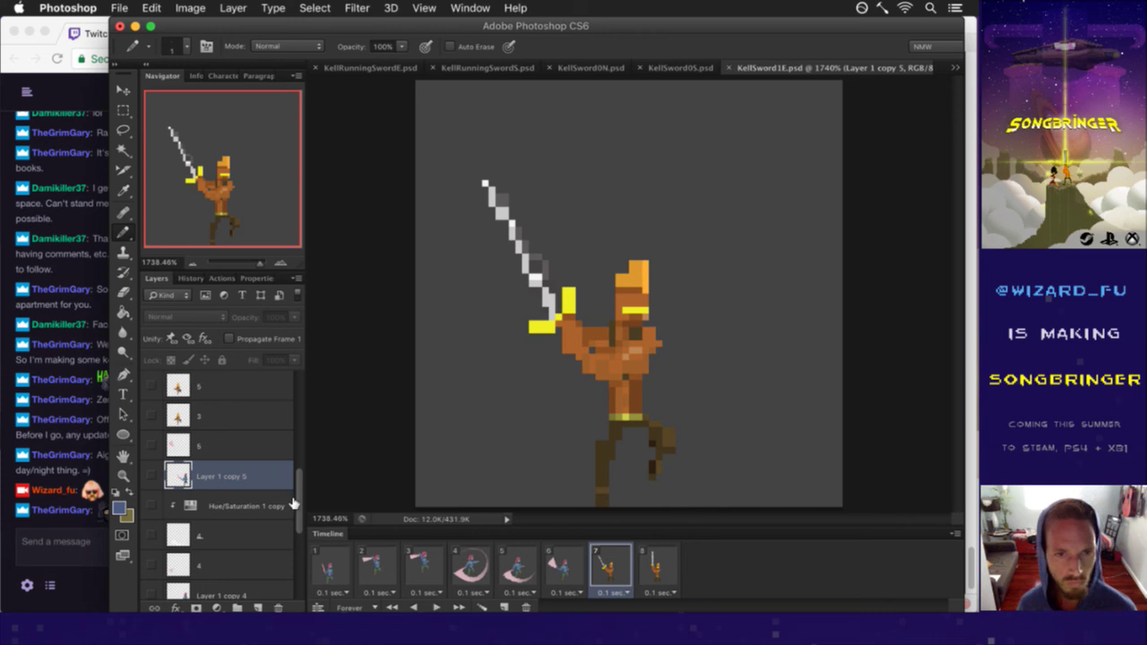
key("super+j")
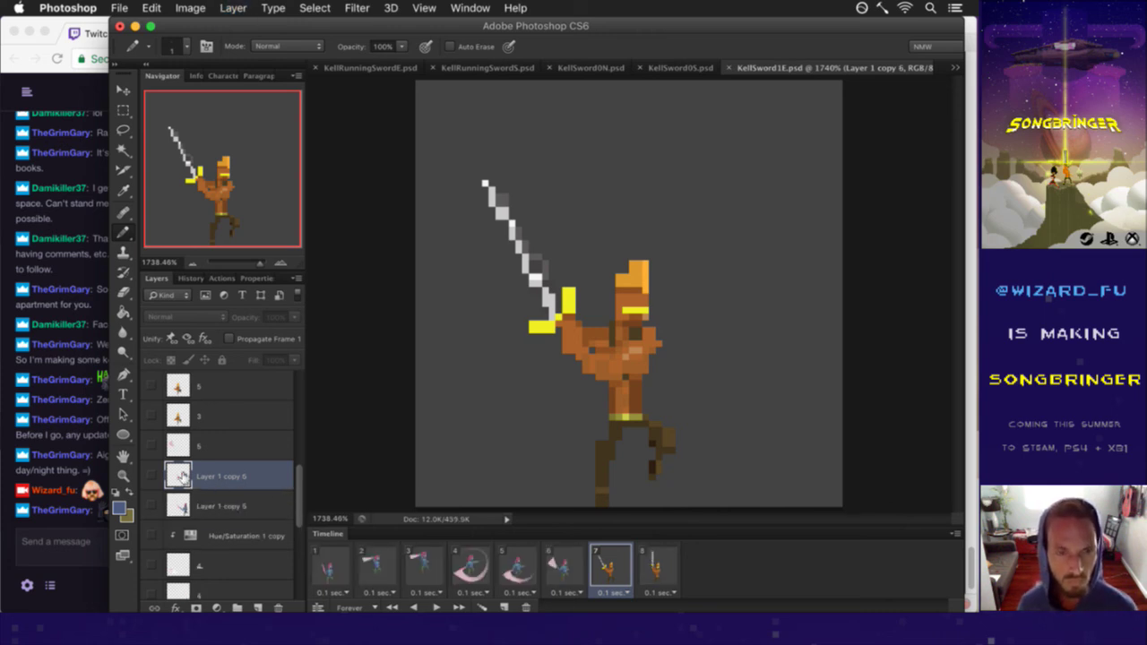
left_click(152, 476)
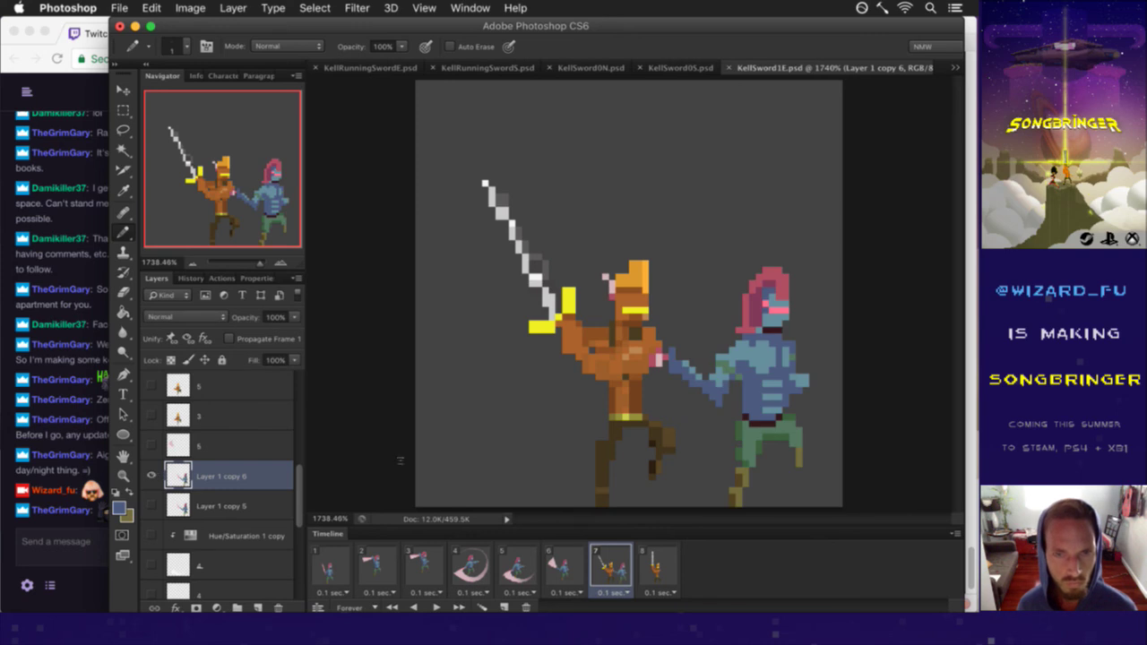
Step: Place Layer 1 copy 6 above swoosh layer 5 and align its figure with frame 7's orange reference figure
key("v")
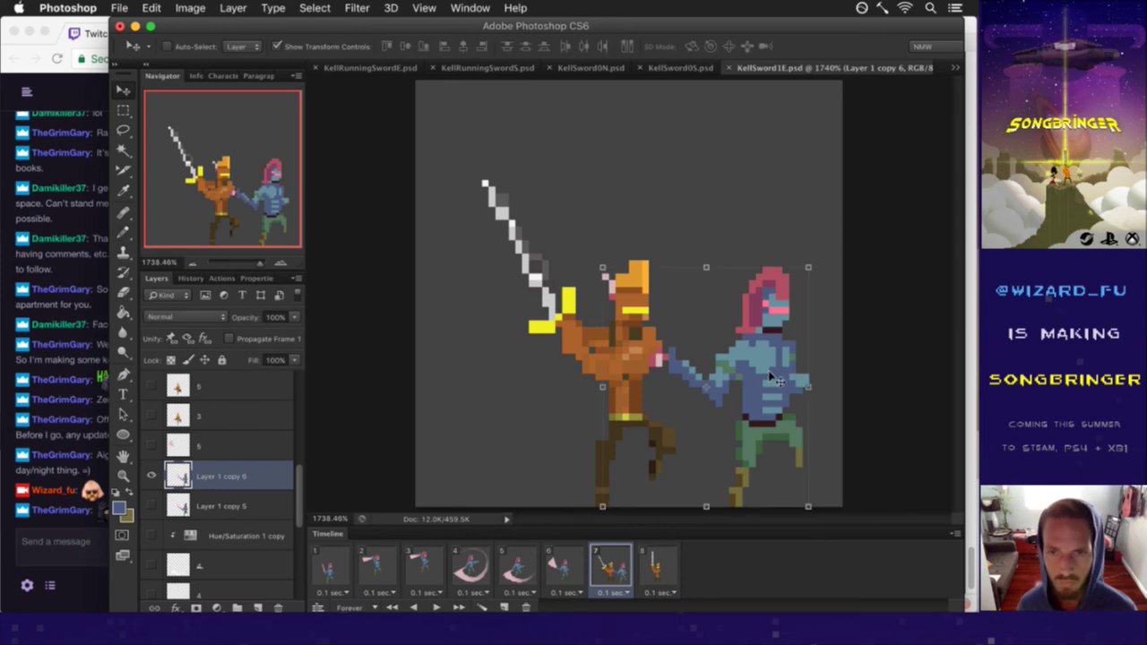
left_click(556, 571)
left_click(609, 567)
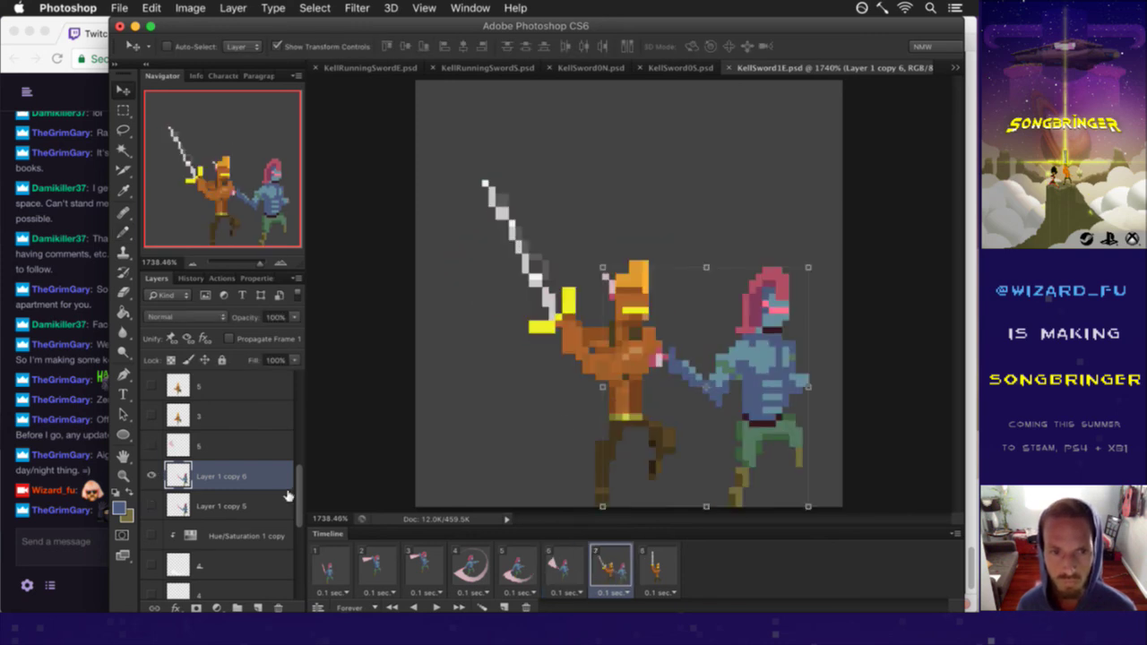
left_click_drag(199, 476, 205, 441)
left_click_drag(734, 372, 617, 338)
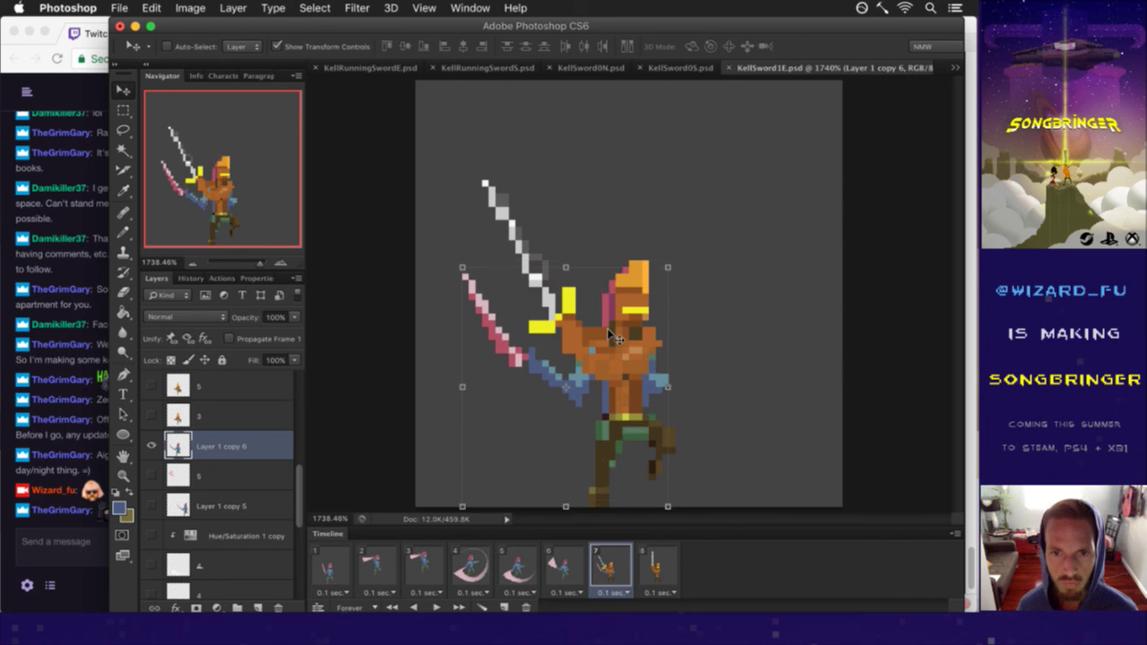
key("Right")
key("Left")
Step: Select the sword and sword arm on Layer 1 copy 6 and raise them toward the reference sword's grip
key("m")
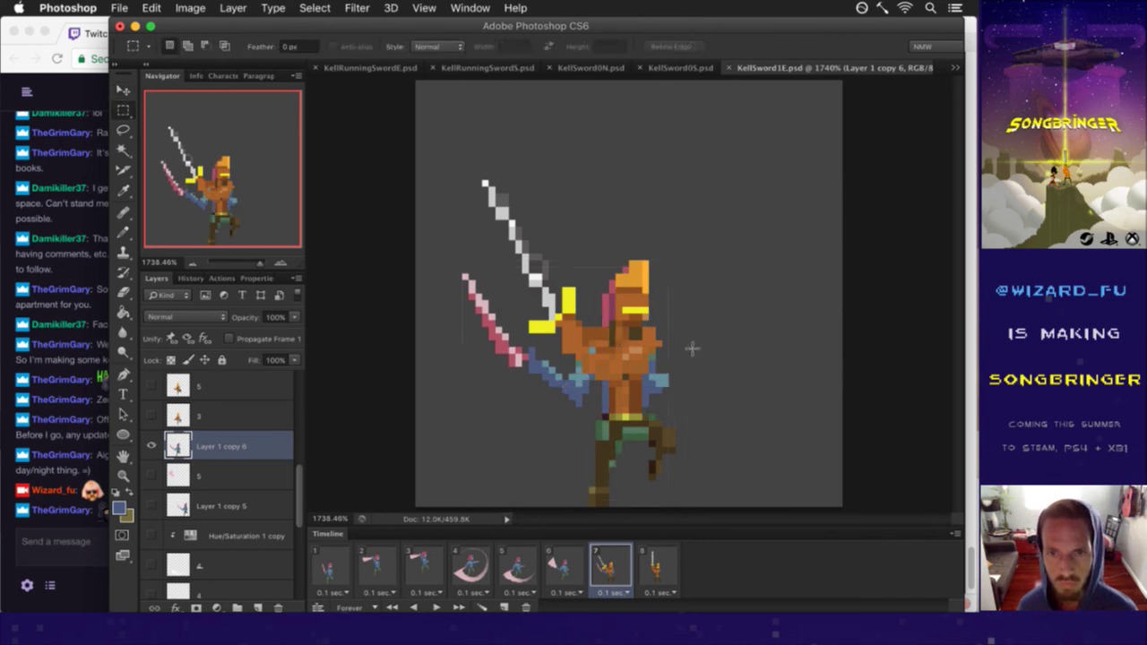
left_click_drag(442, 254, 597, 413)
key("v")
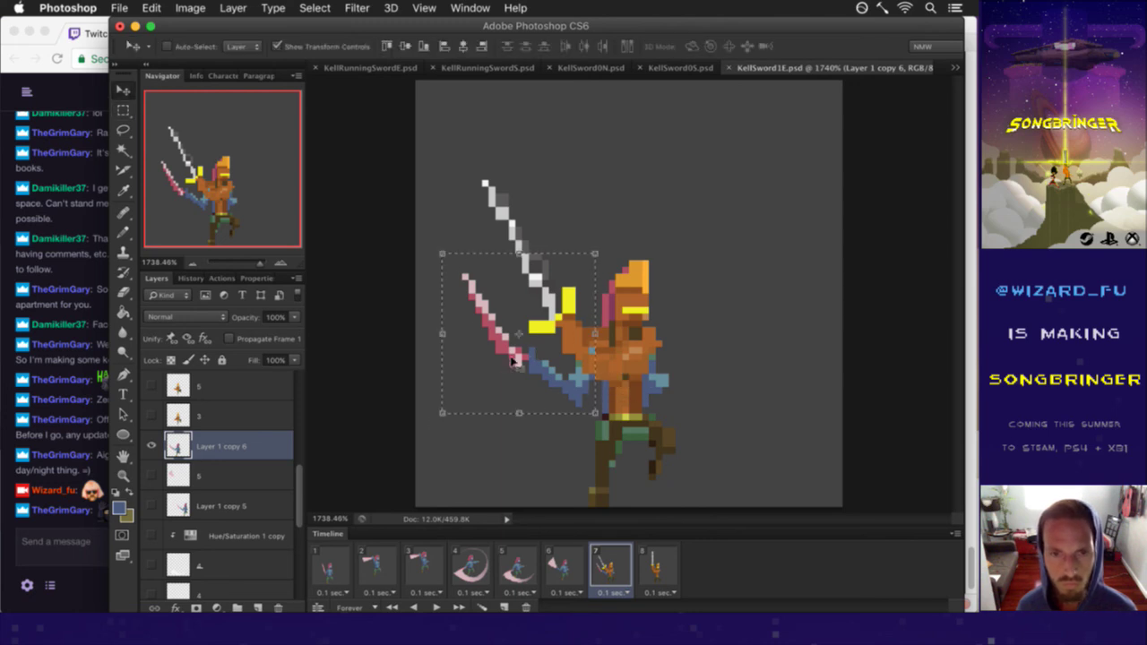
left_click_drag(574, 332, 574, 278)
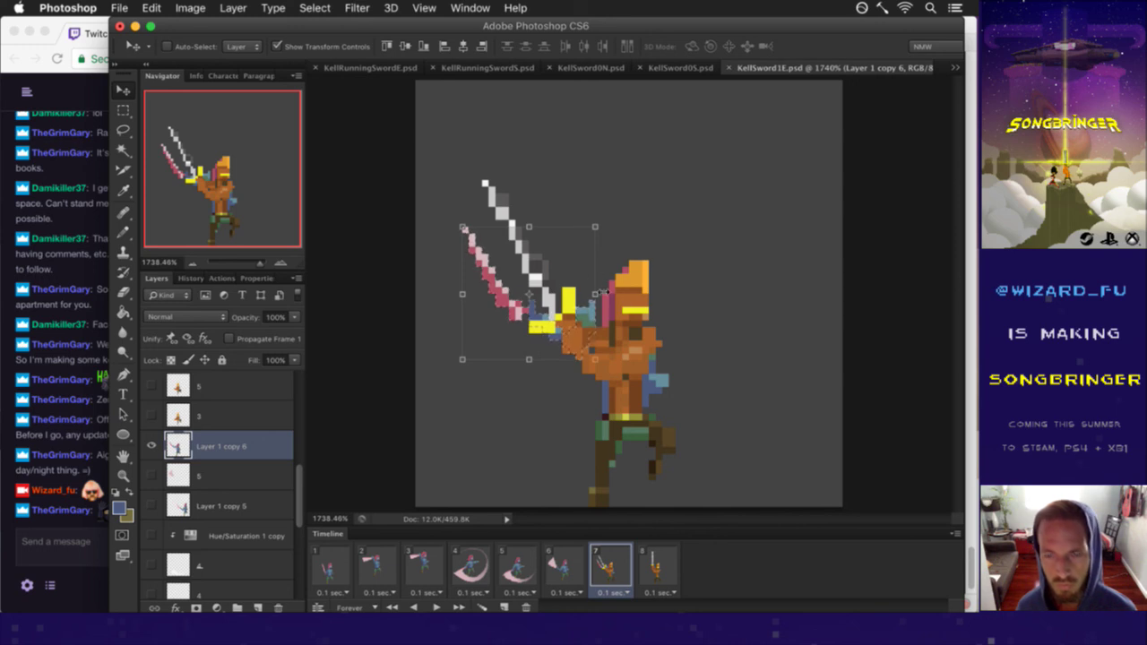
key("m")
Step: Hide the orange reference figure and its grey sword in frame 7, and compare the new pose with frames 6 and 8
scroll(269, 466, "up", 5)
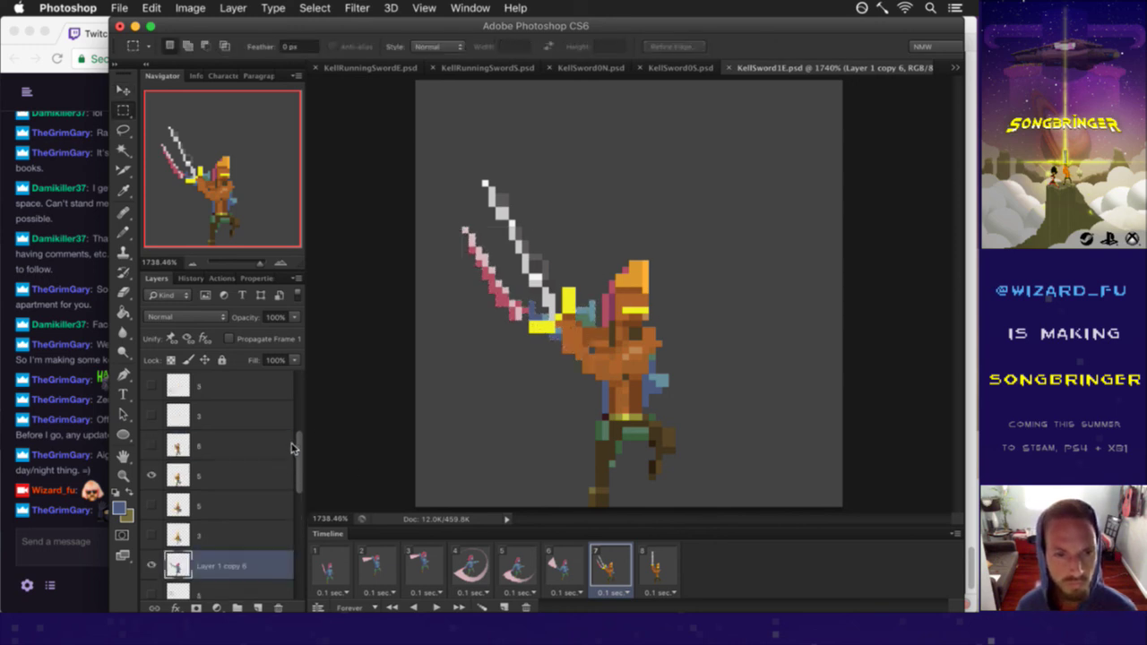
left_click(152, 504)
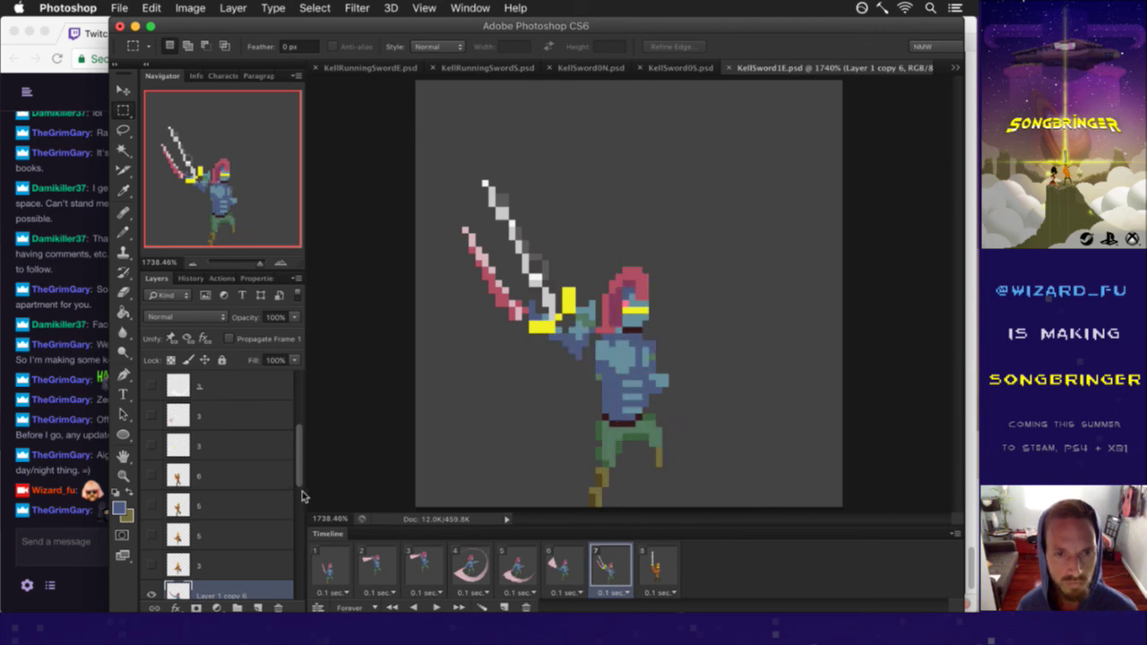
scroll(152, 484, "up", 5)
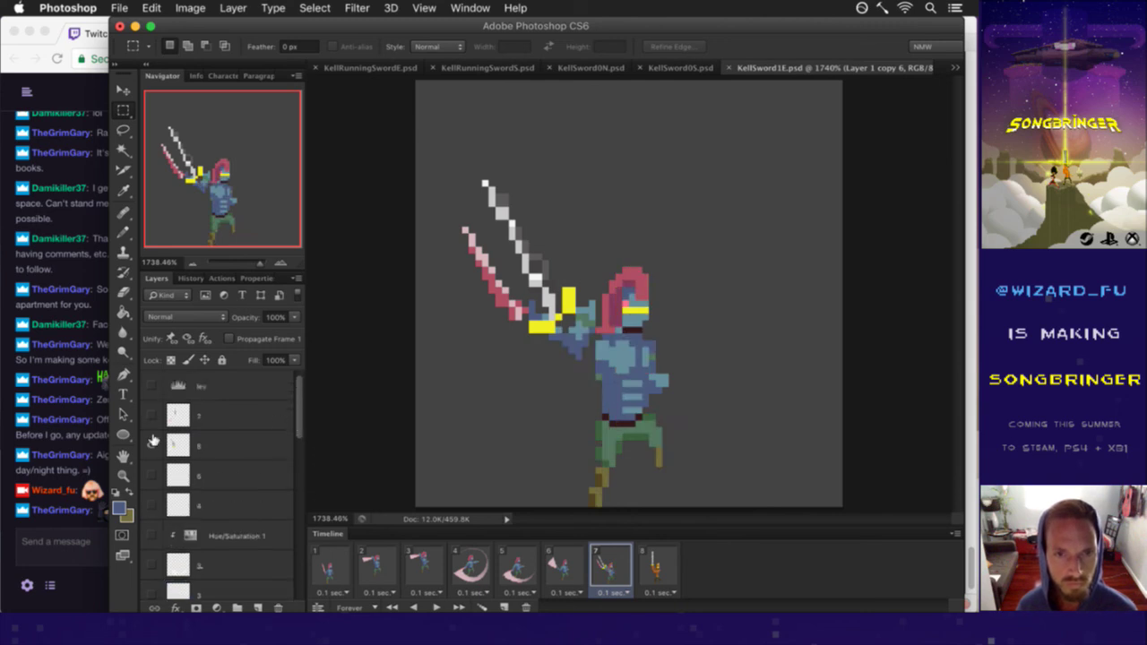
left_click(152, 446)
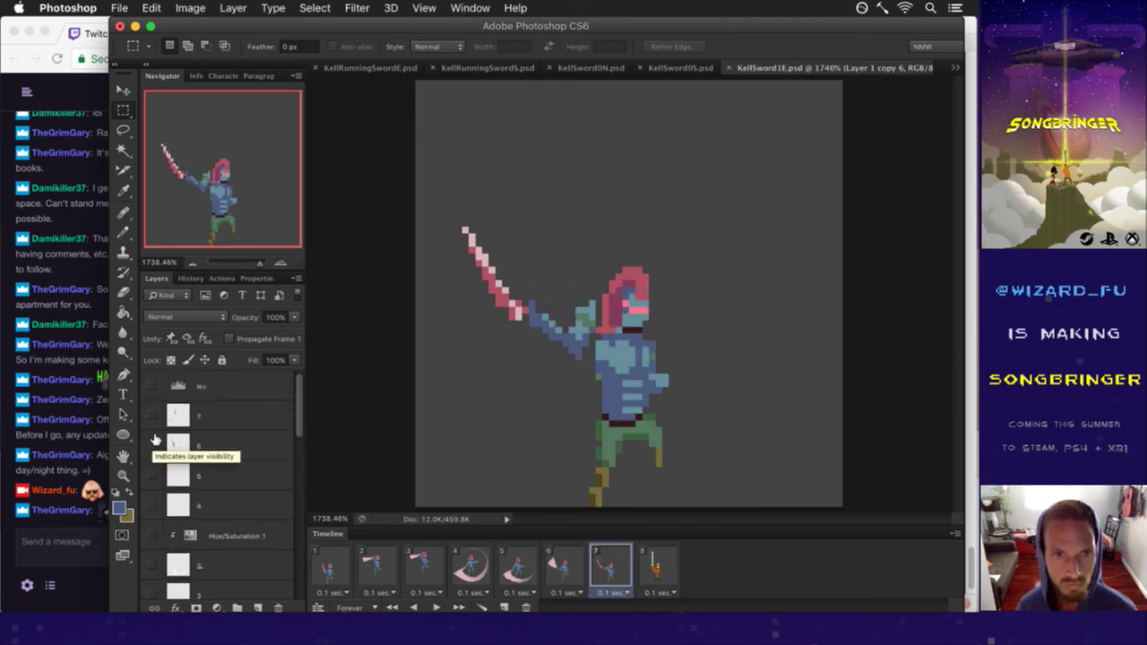
left_click(578, 567)
left_click(615, 570)
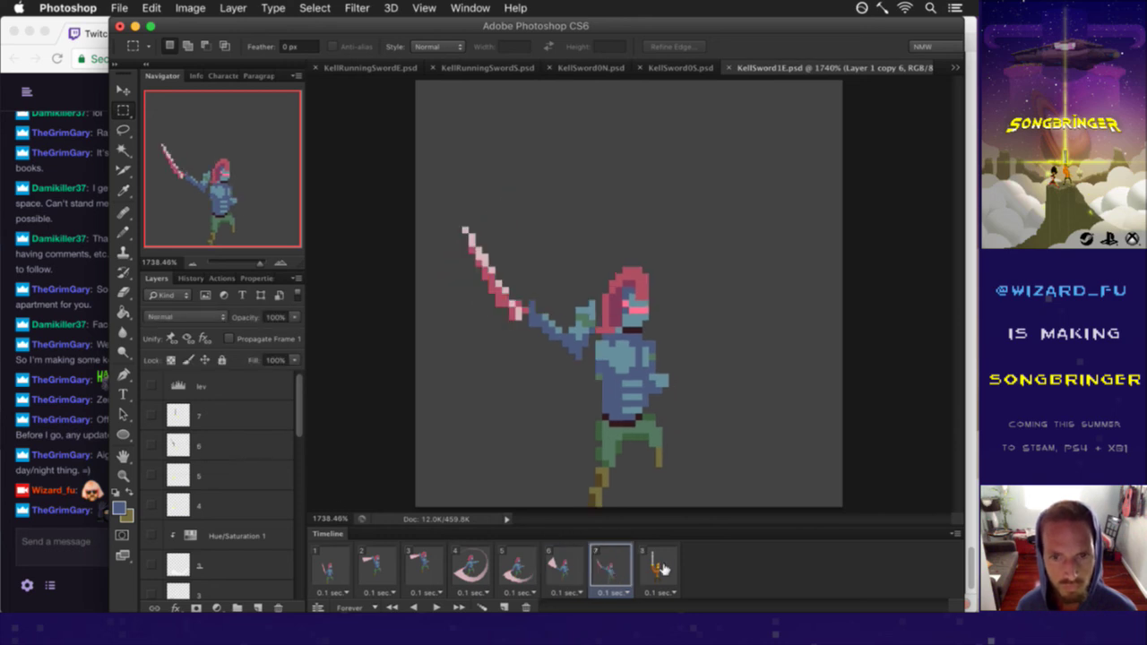
left_click(663, 570)
left_click(630, 566)
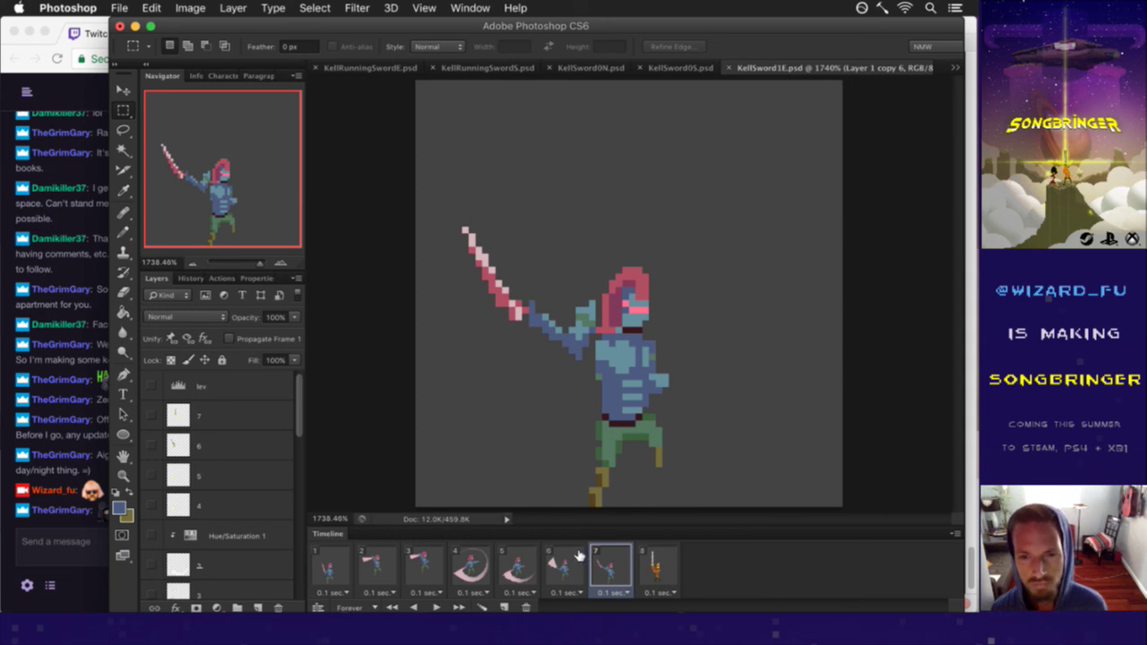
Step: Remove the stray shoulder pixels beside the raised sword arm on Layer 1 copy 6
left_click_drag(575, 296, 593, 364)
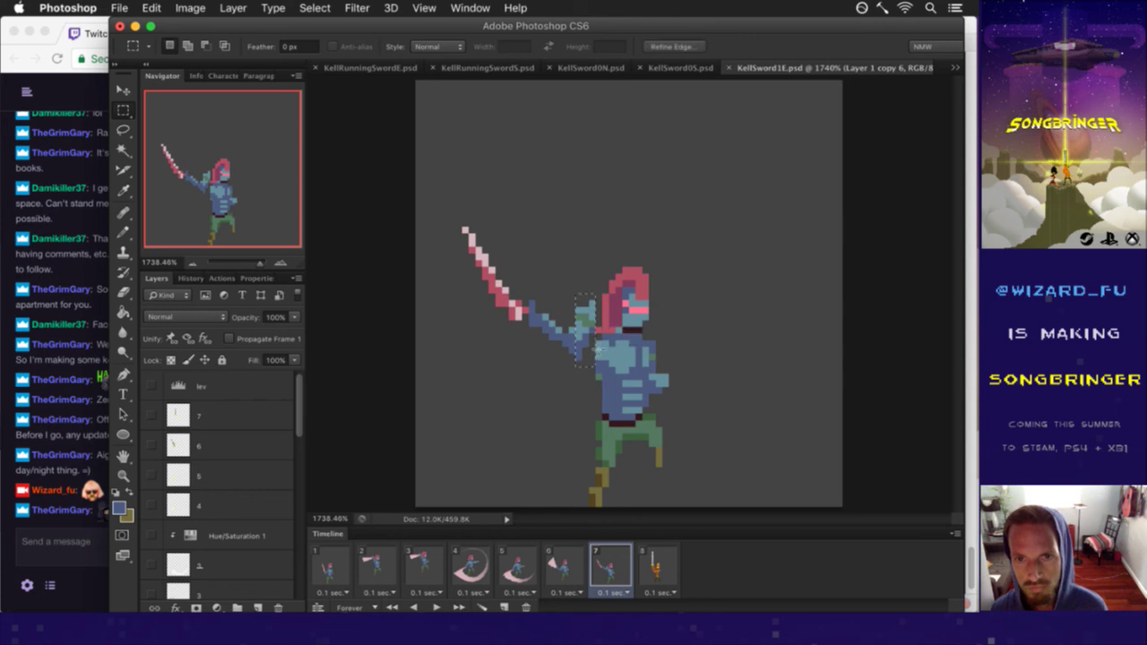
key("ctrl+d")
key("e")
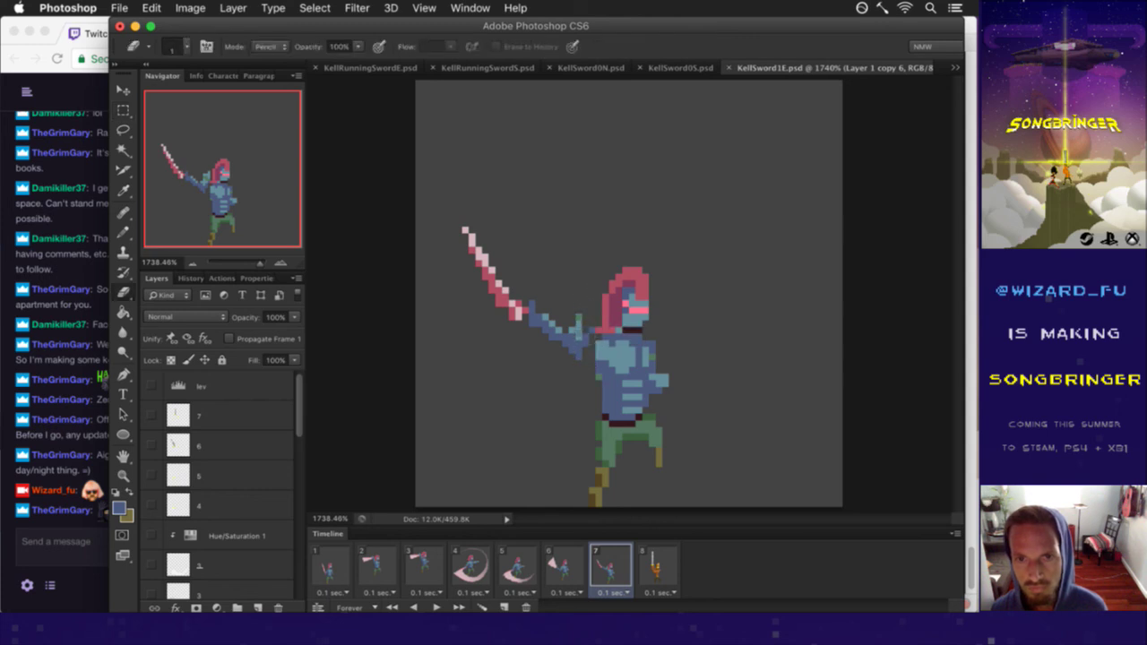
mouse_move(589, 344)
left_mouse_down()
mouse_move(575, 341)
mouse_move(575, 351)
mouse_move(583, 335)
mouse_move(572, 332)
mouse_move(571, 350)
left_mouse_up()
Step: Rebuild the shoulder and upper arm on Layer 1 copy 6 with the Pencil in sampled light blue, dark blue and muted green
key("i")
left_click(613, 364)
key("b")
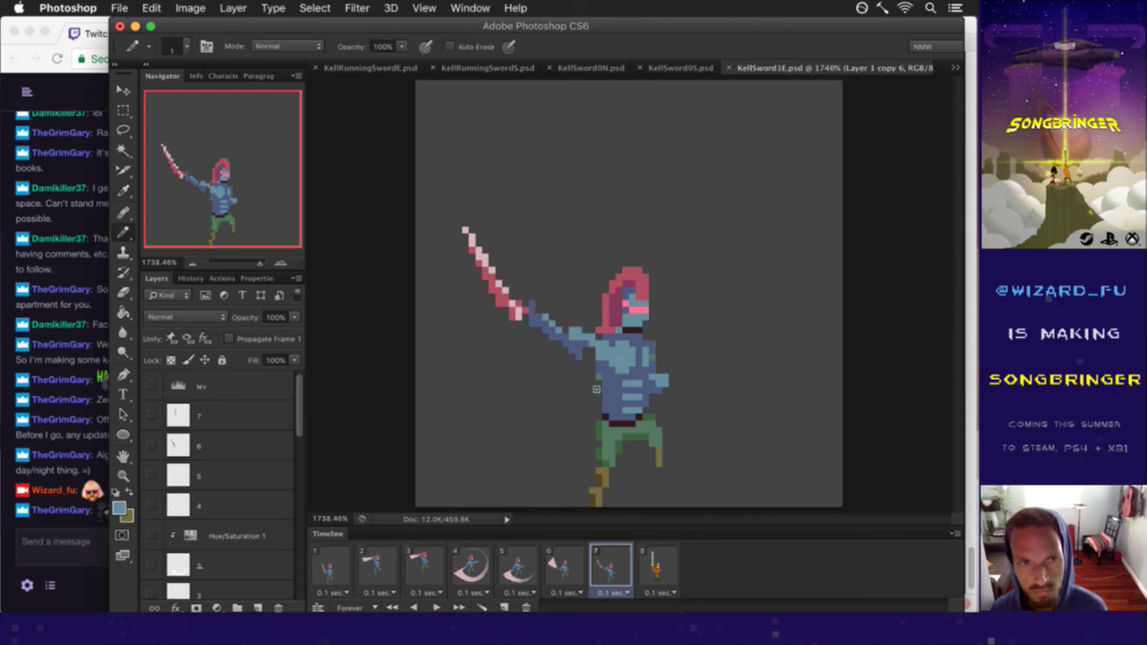
left_click(589, 361, "alt")
key("e")
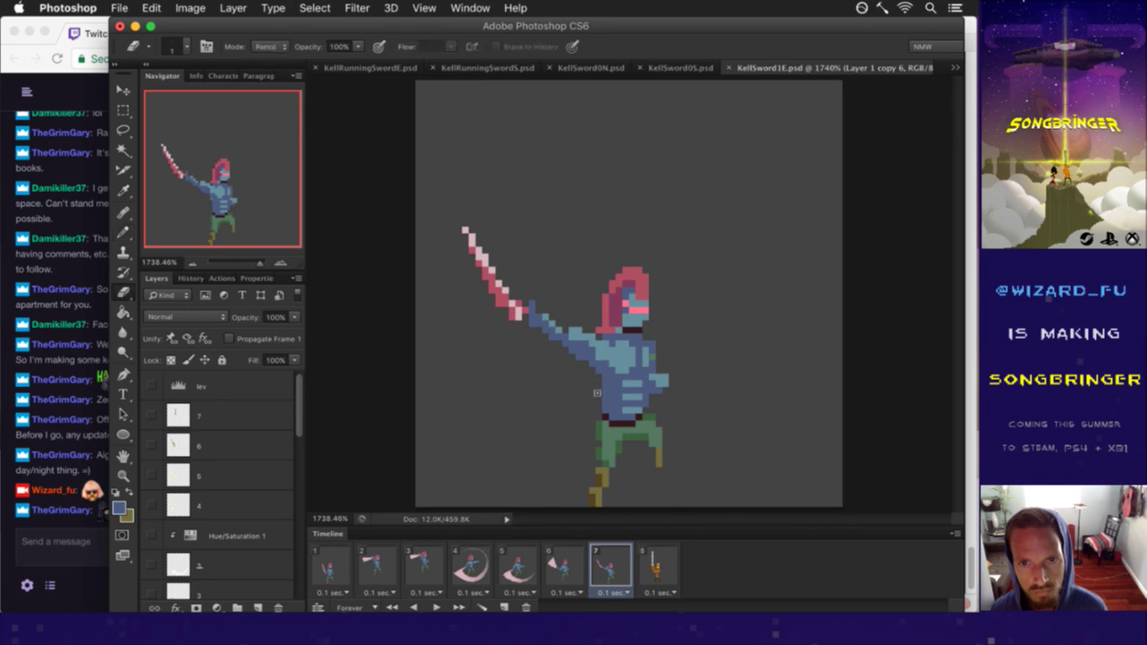
key("b")
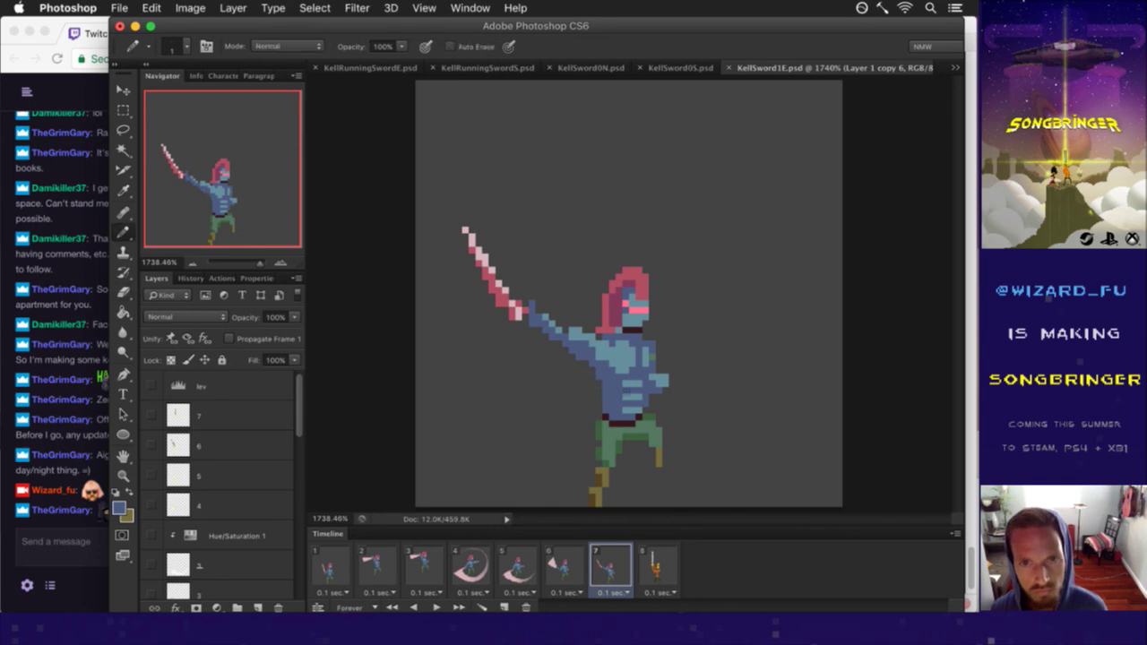
left_click(661, 368, "alt")
left_click(584, 339)
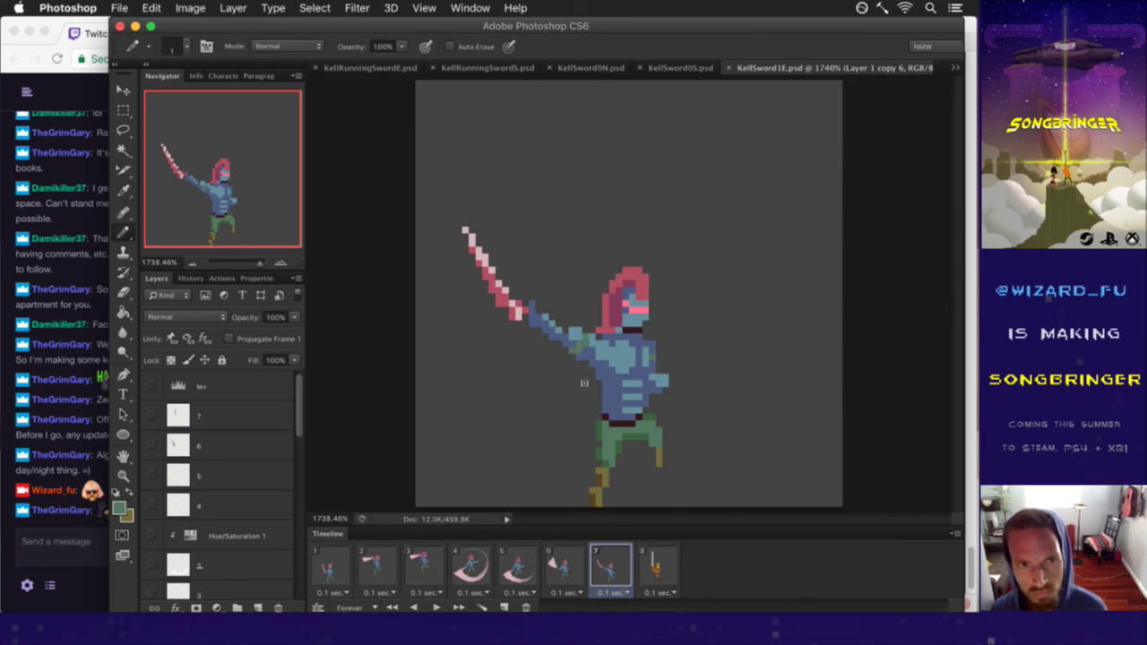
Step: Touch up frame 7's sword blade and the underside of the forearm with sampled pale pink, red and dark magenta
left_click(496, 277, "alt")
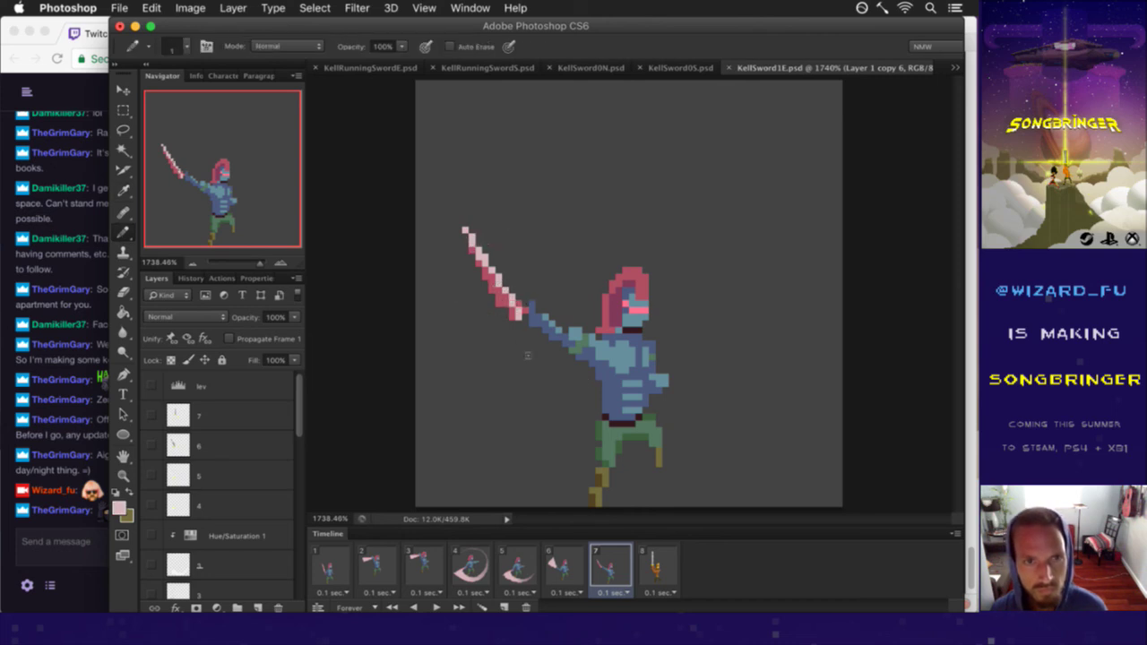
left_click(527, 317, "alt")
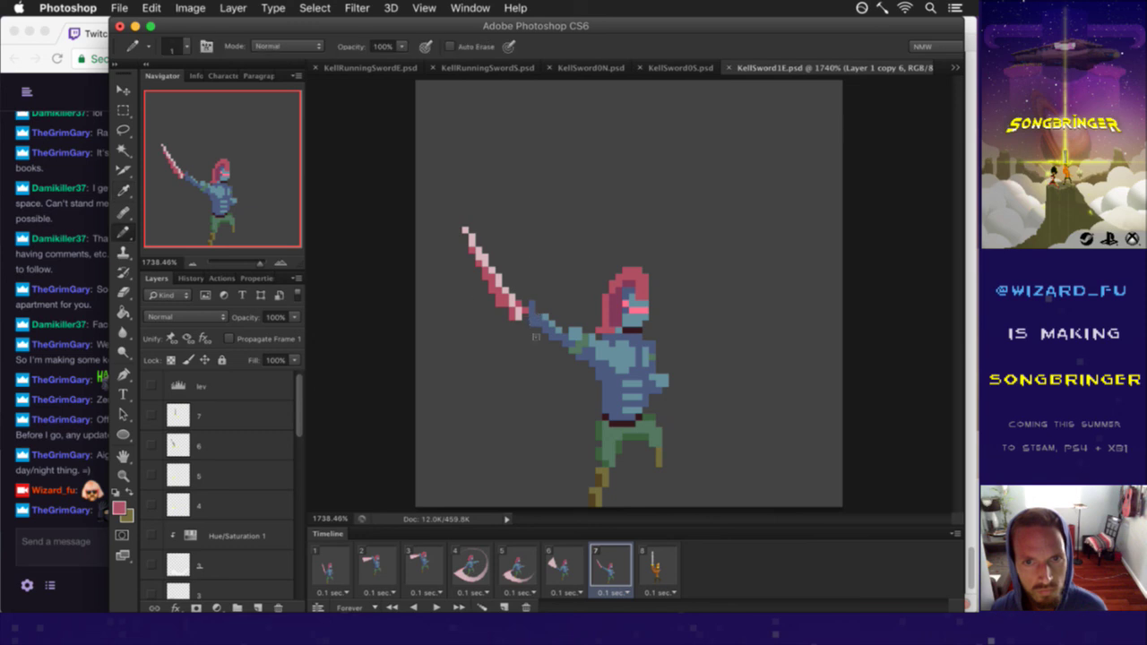
left_click(615, 314, "alt")
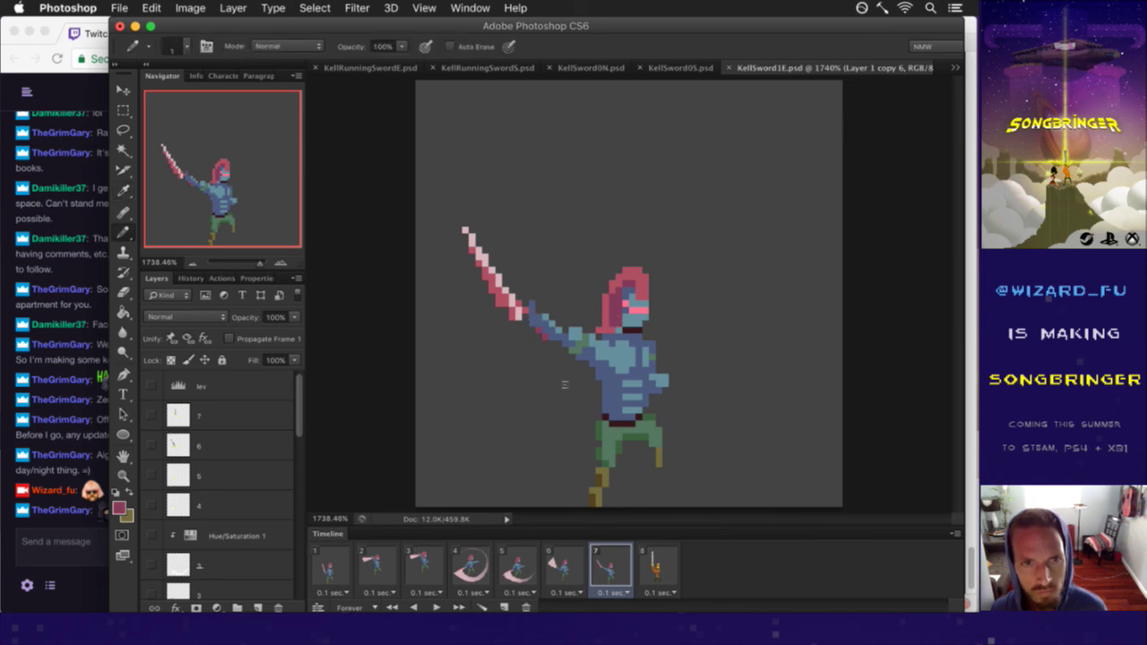
left_click(616, 308, "alt")
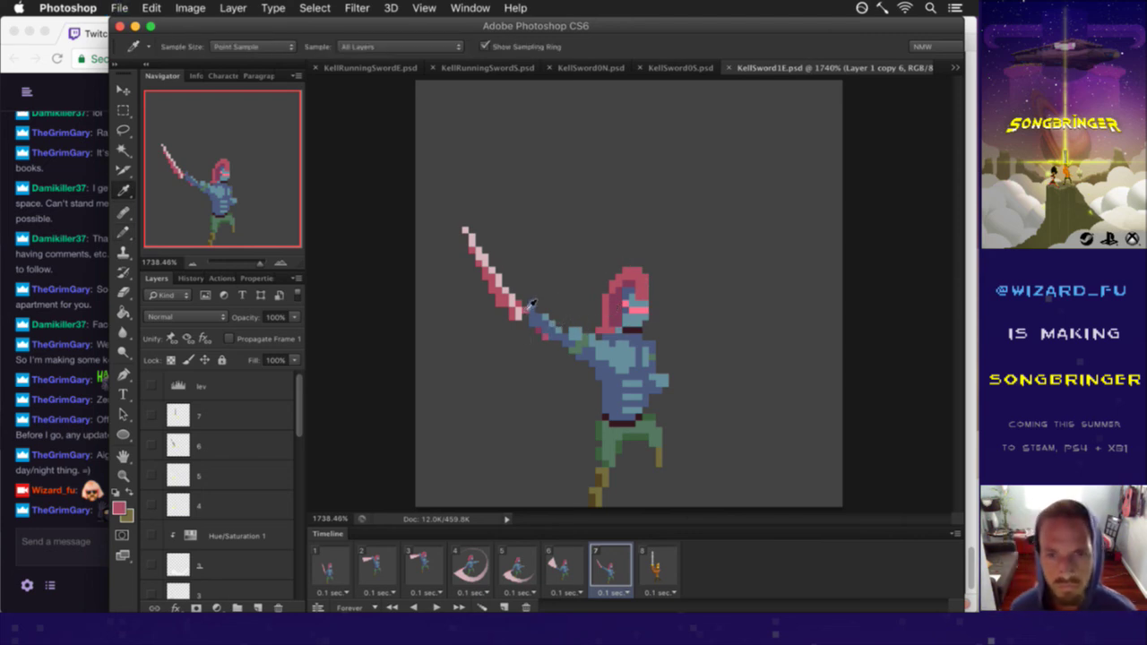
Step: Trim the figure's hand beside the sword grip and sample the forearm's blue
key("m")
key("e")
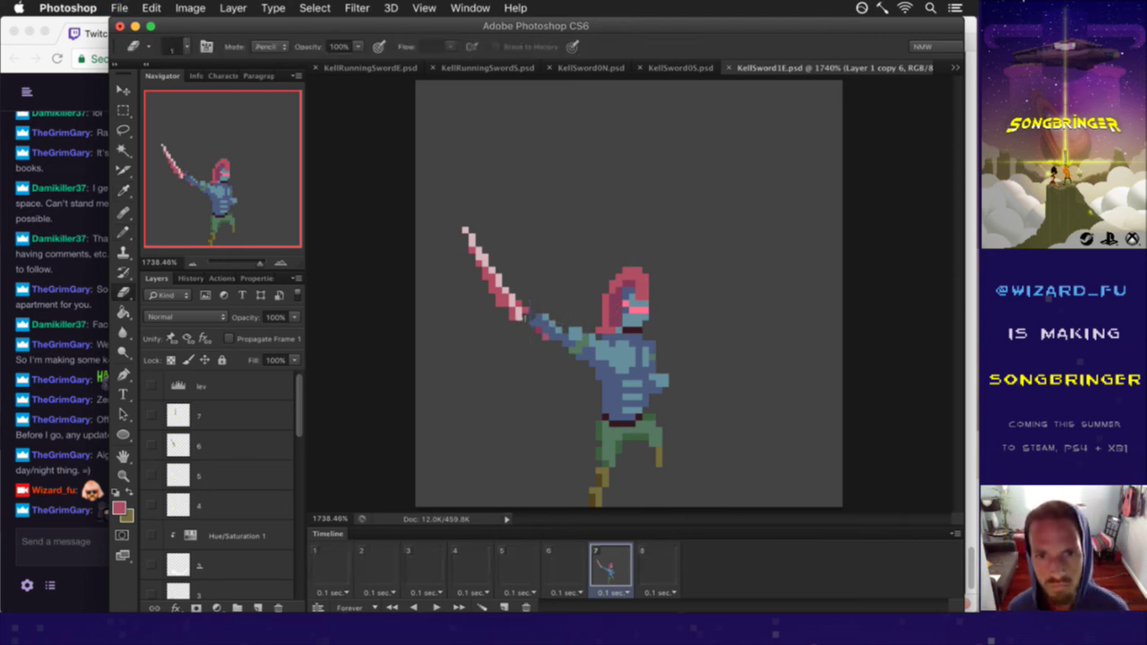
left_click(533, 327, "alt")
Step: Select the sword on Layer 1 copy 6 and shift it one pixel toward the hand
key("m")
left_click_drag(436, 220, 518, 346)
key("v")
key("ctrl+j")
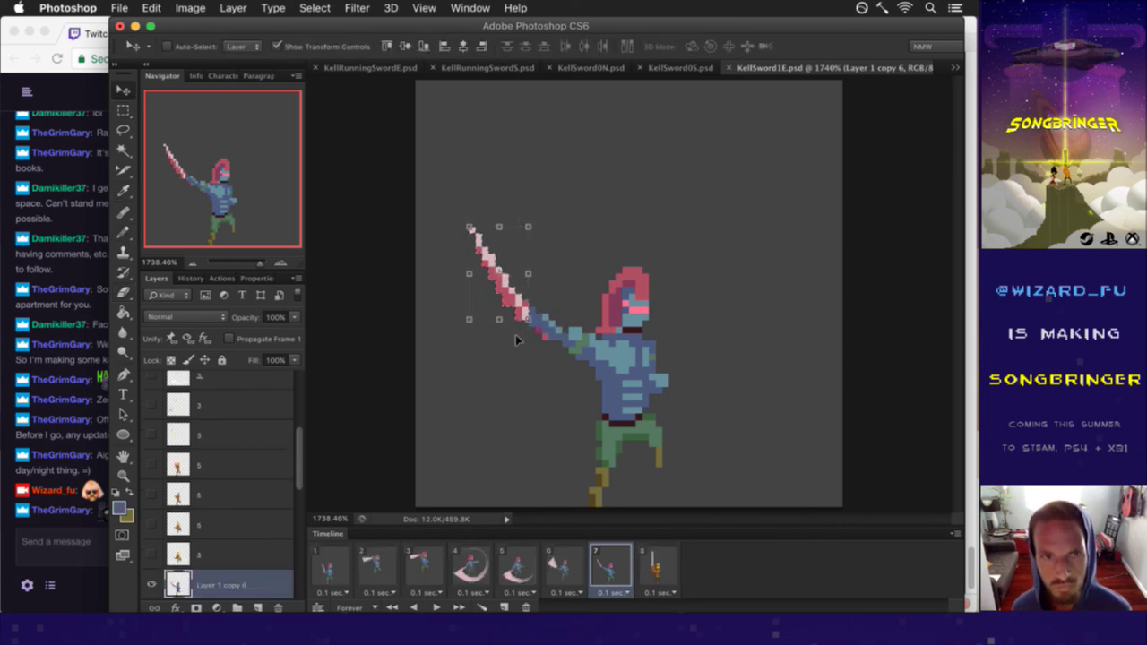
key("Up")
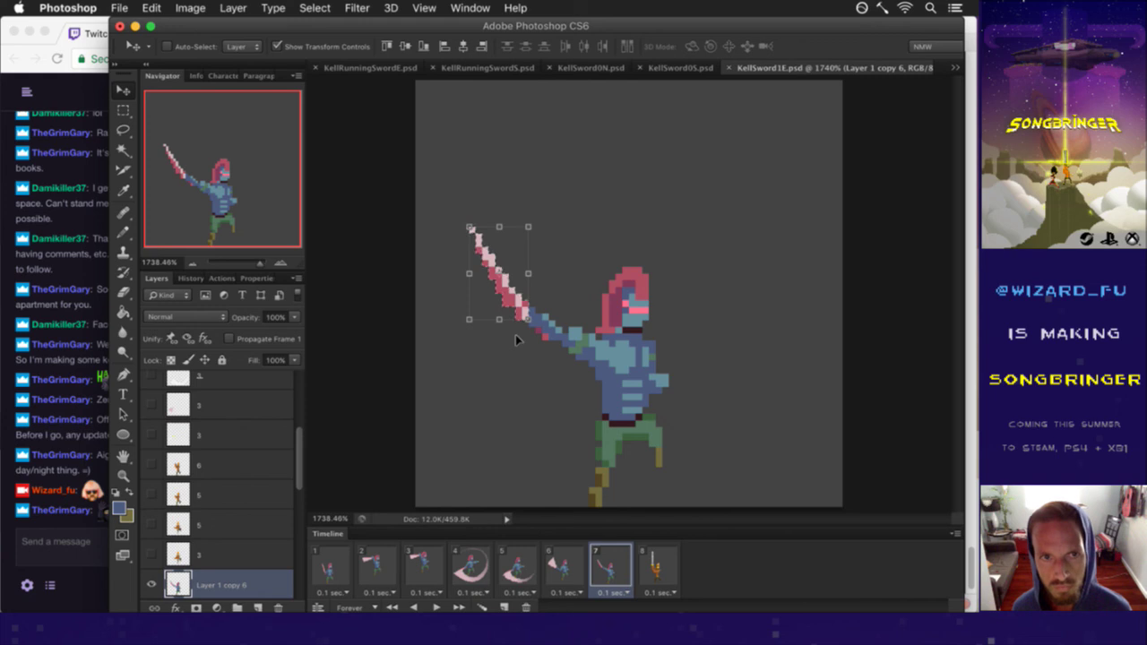
key("Down")
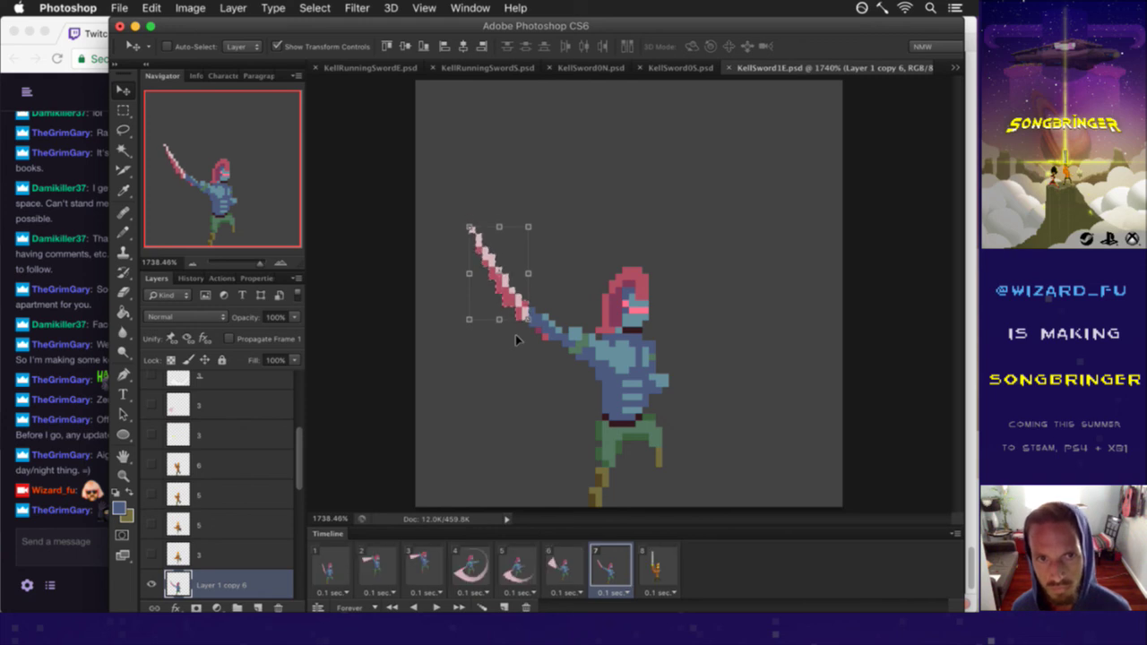
key("m")
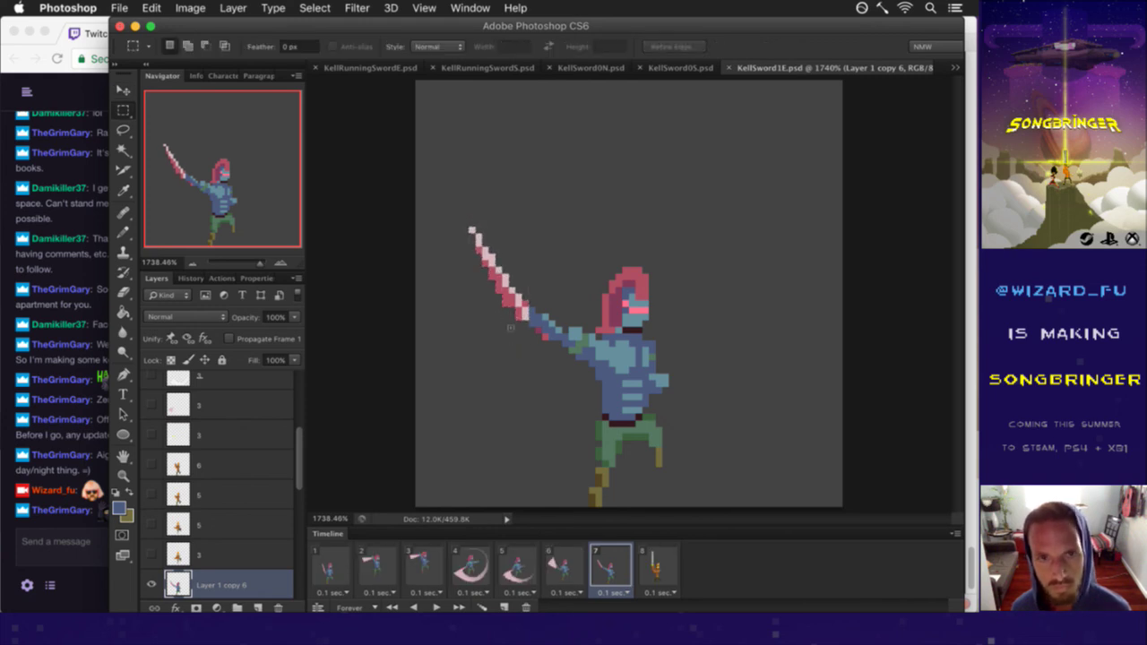
Step: Clean up the grip end of frame 7's sword with the Eraser and repaint it in the sampled red
key("e")
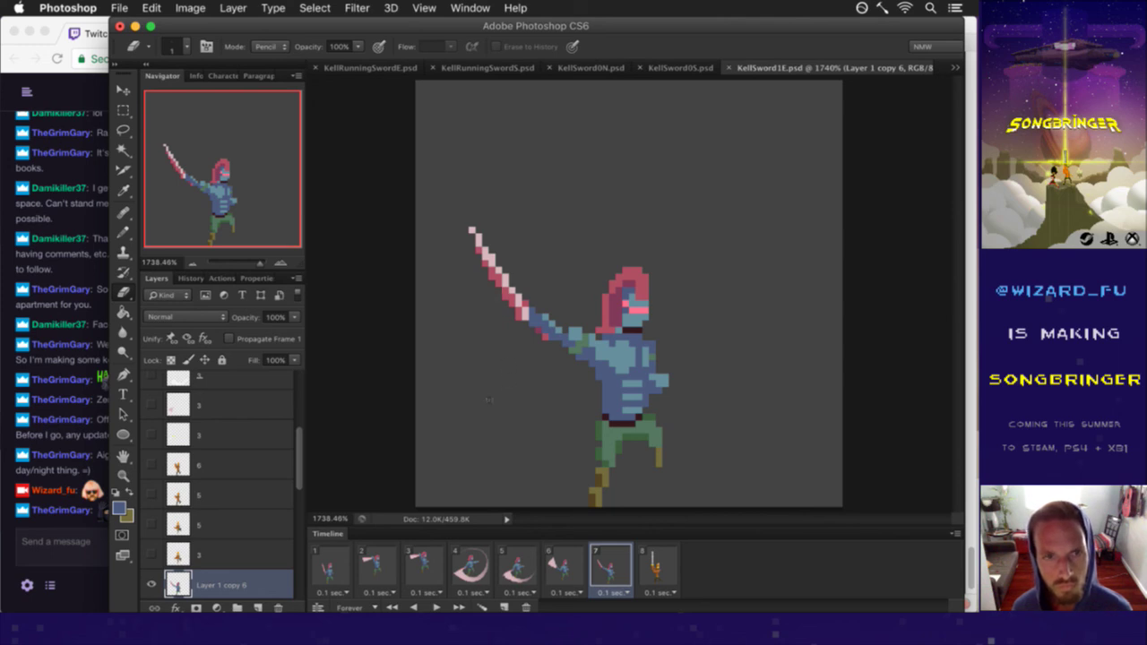
key("b")
key("shift+b")
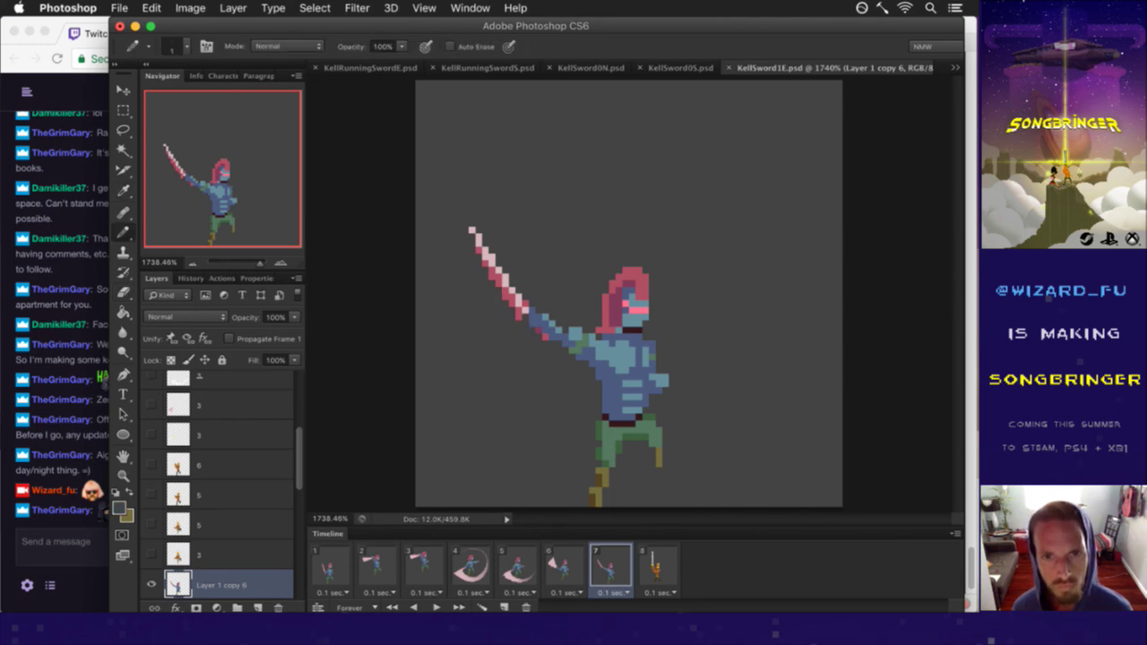
left_click(523, 321, "alt")
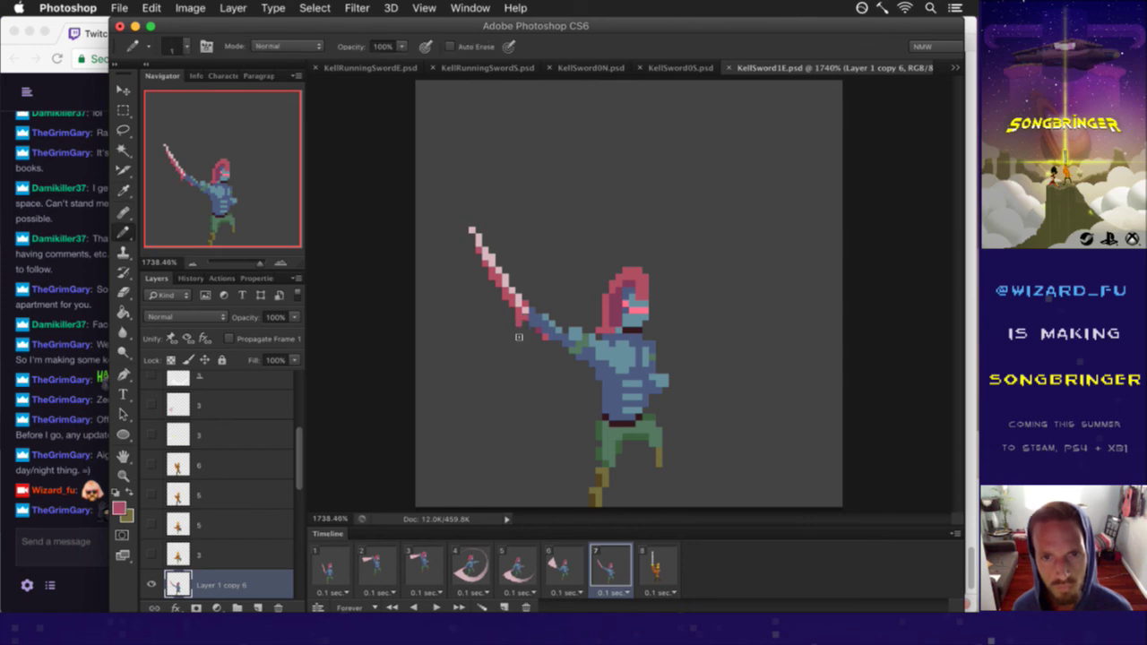
Step: Try a red pixel above the sword hand in frame 7, compare it with frames 1 and 8, and erase it
left_click(538, 304)
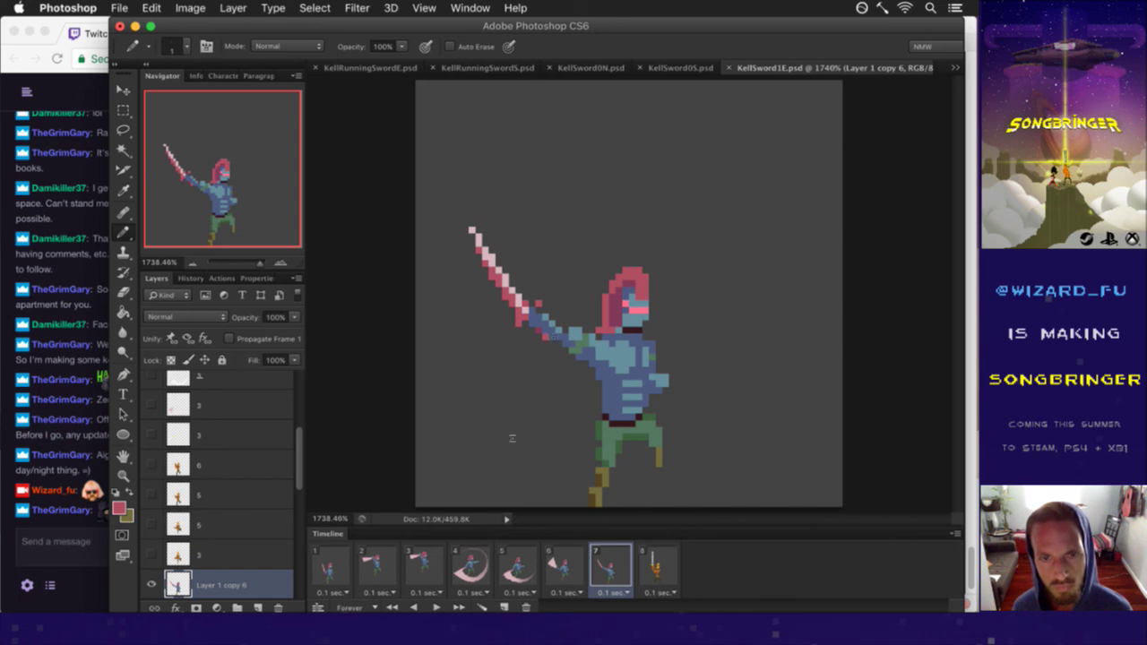
left_click(333, 567)
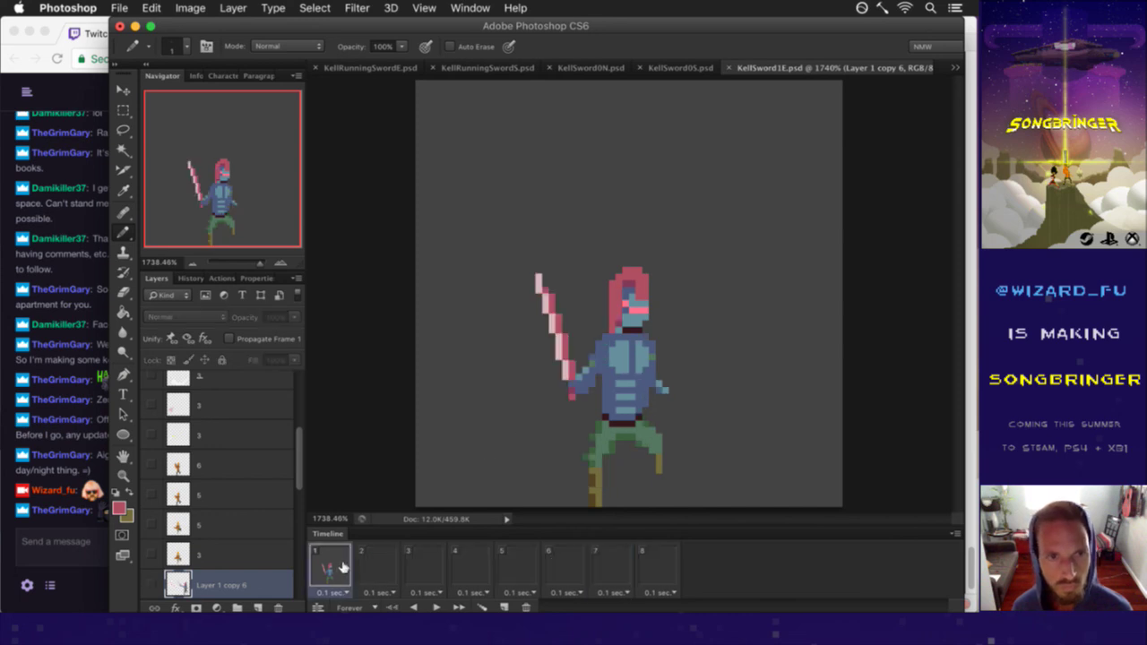
left_click(646, 553)
left_click(607, 555)
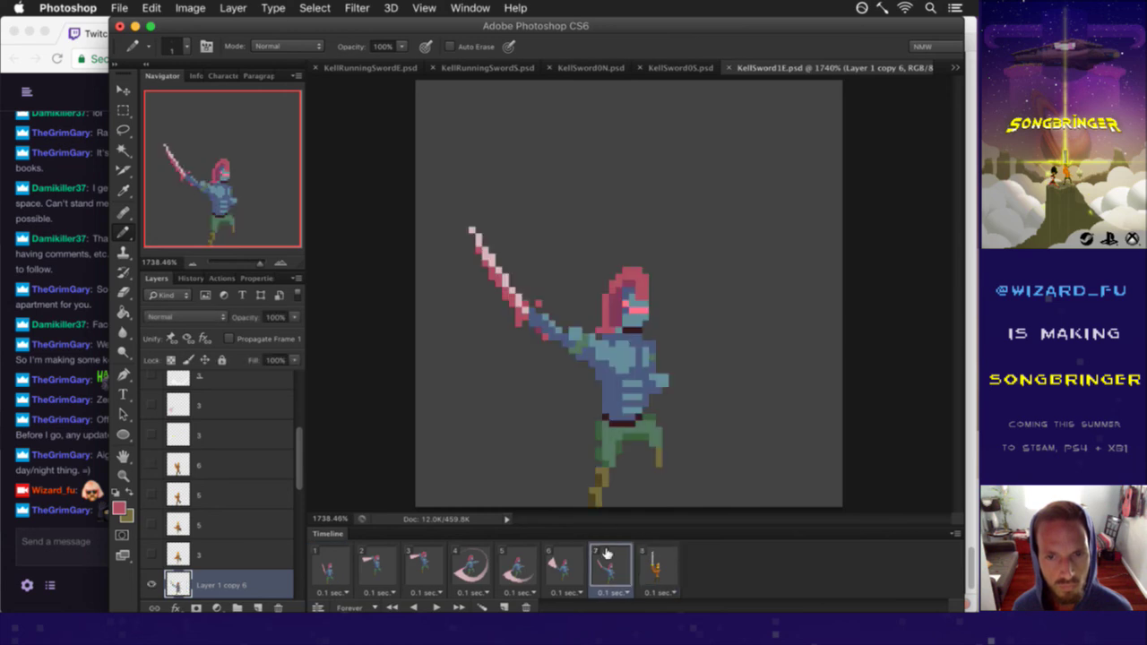
key("e")
left_click(539, 304)
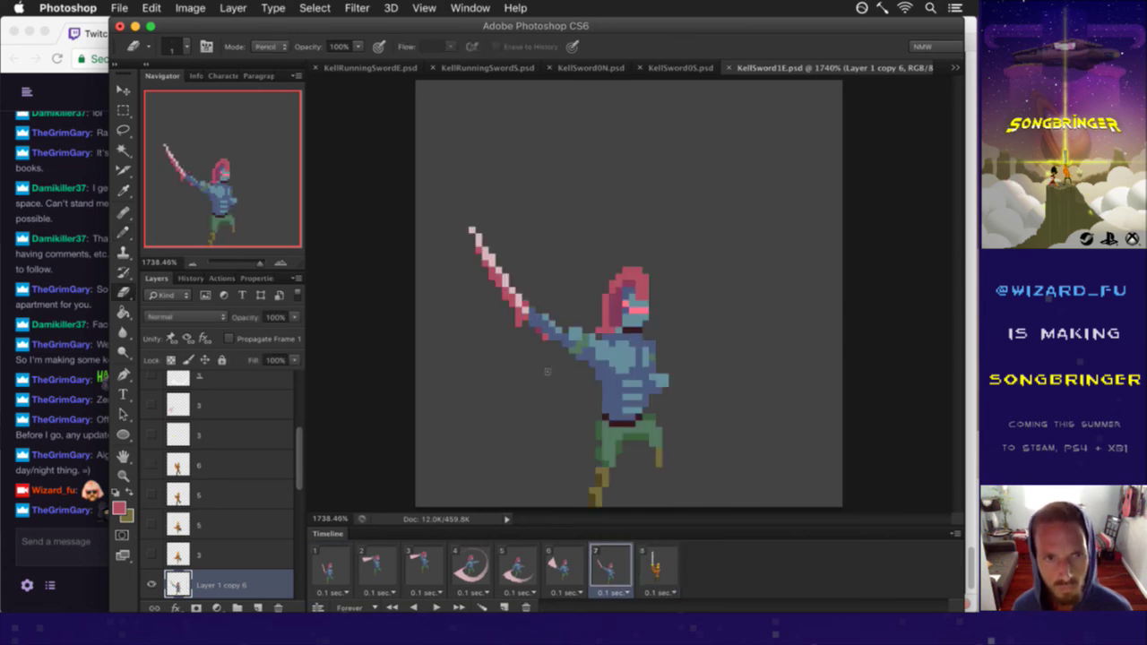
Step: Retouch frame 7's hand with a red pixel and the forearm's sampled blue, comparing the pose with frame 6
key("b")
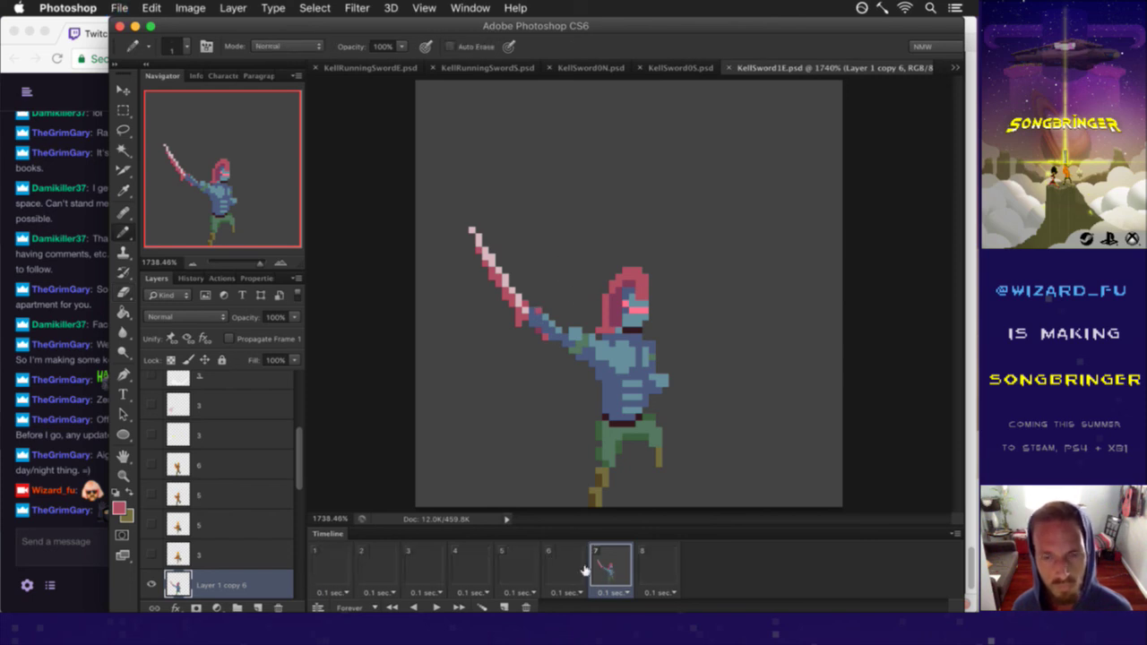
key("space")
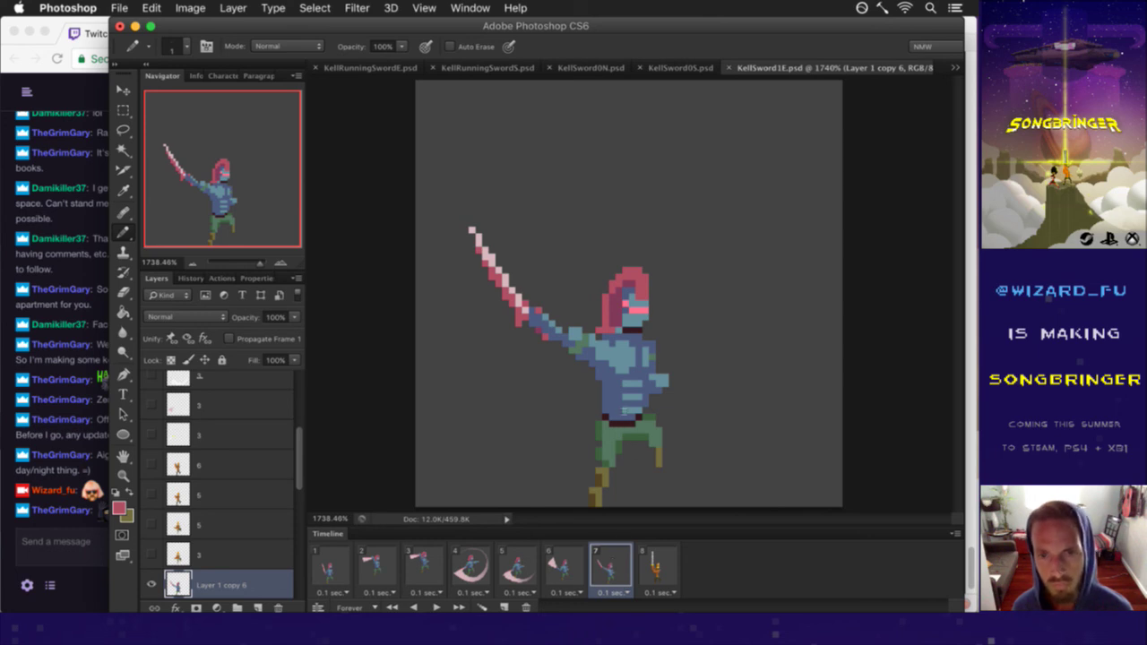
left_click(565, 346, "alt")
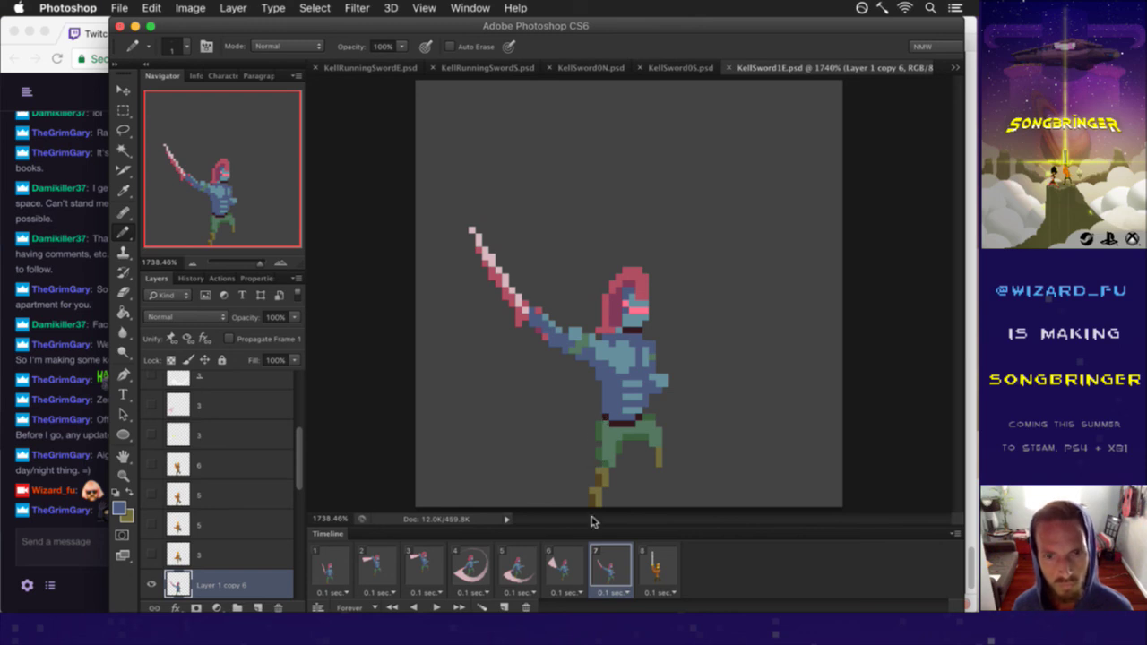
left_click(571, 557)
left_click(623, 570)
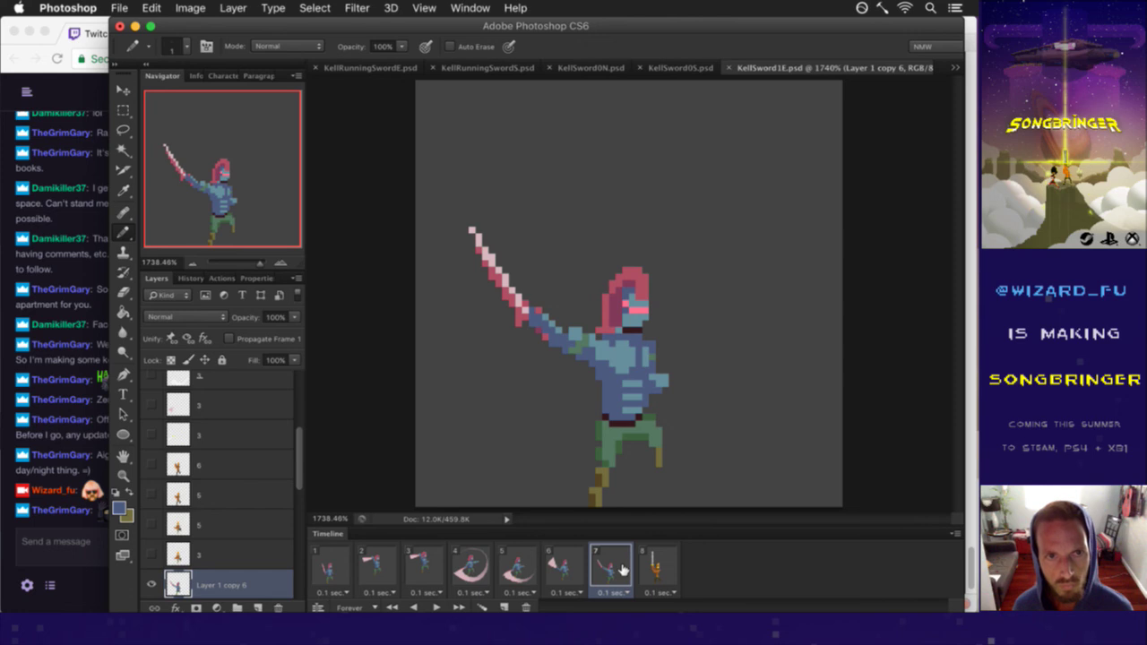
left_click(578, 569)
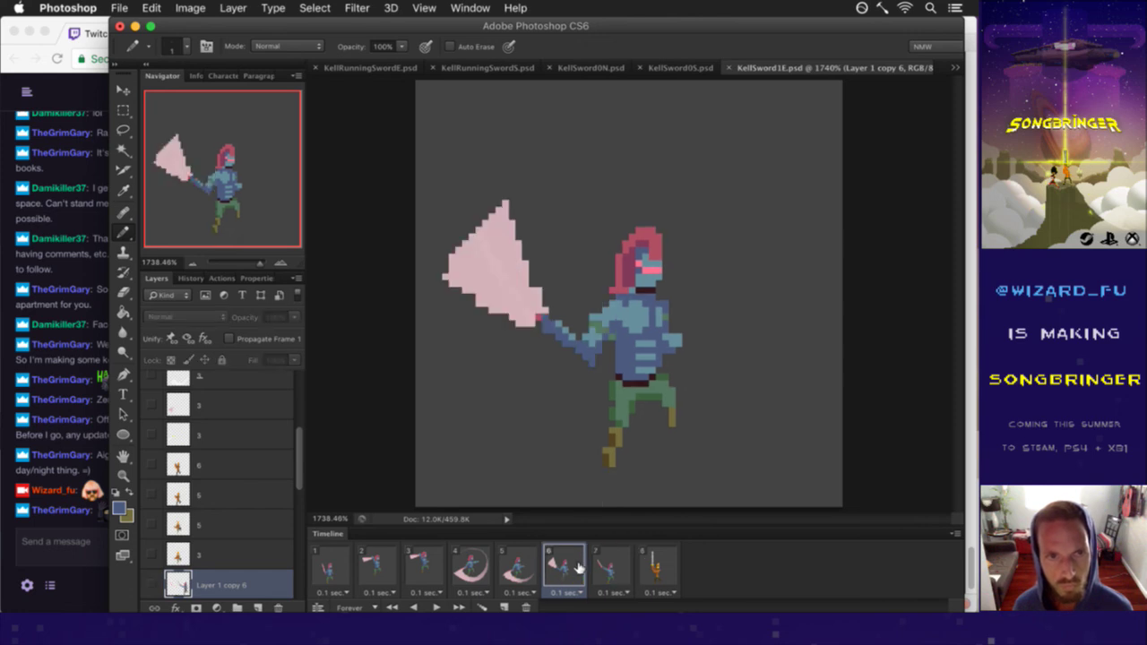
left_click(625, 566)
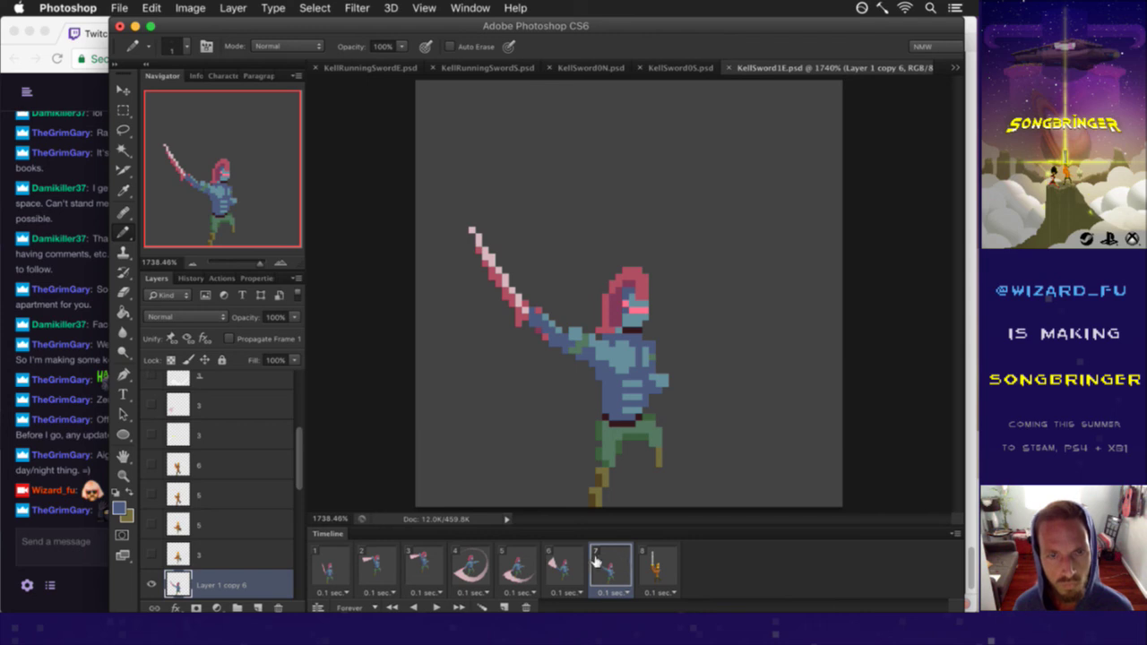
left_click(579, 563)
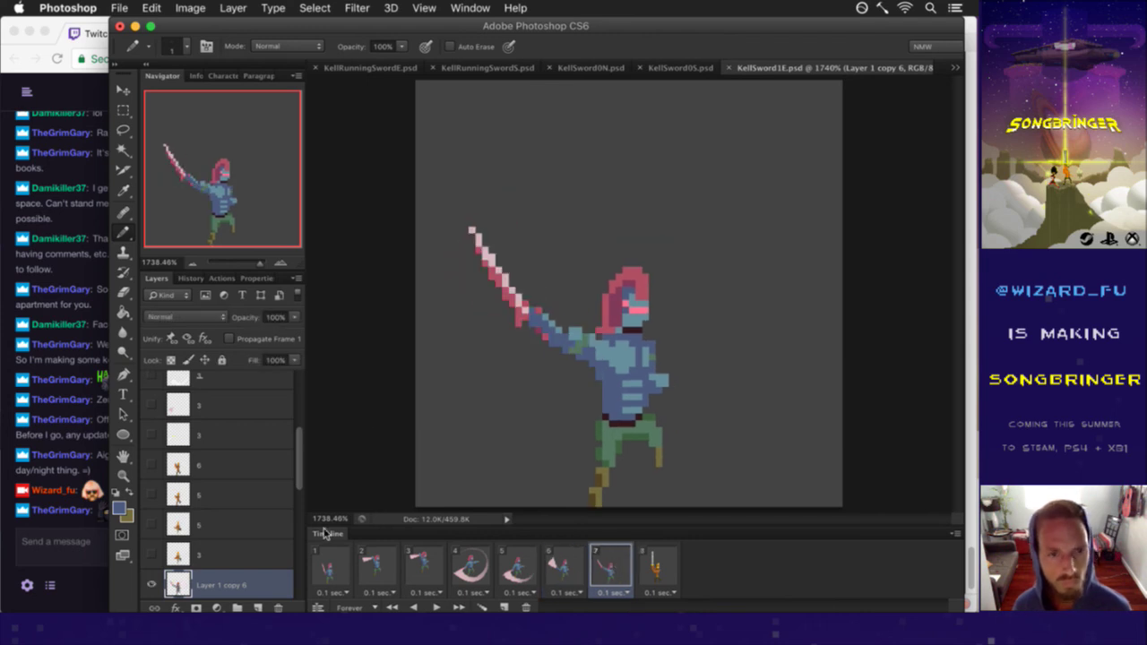
Step: Select the sword and hand on Layer 1 copy 6, shift them one pixel inward and one down, and compare with frame 6
key("m")
mouse_move(449, 201)
left_mouse_down()
mouse_move(535, 358)
mouse_move(549, 361)
left_mouse_up()
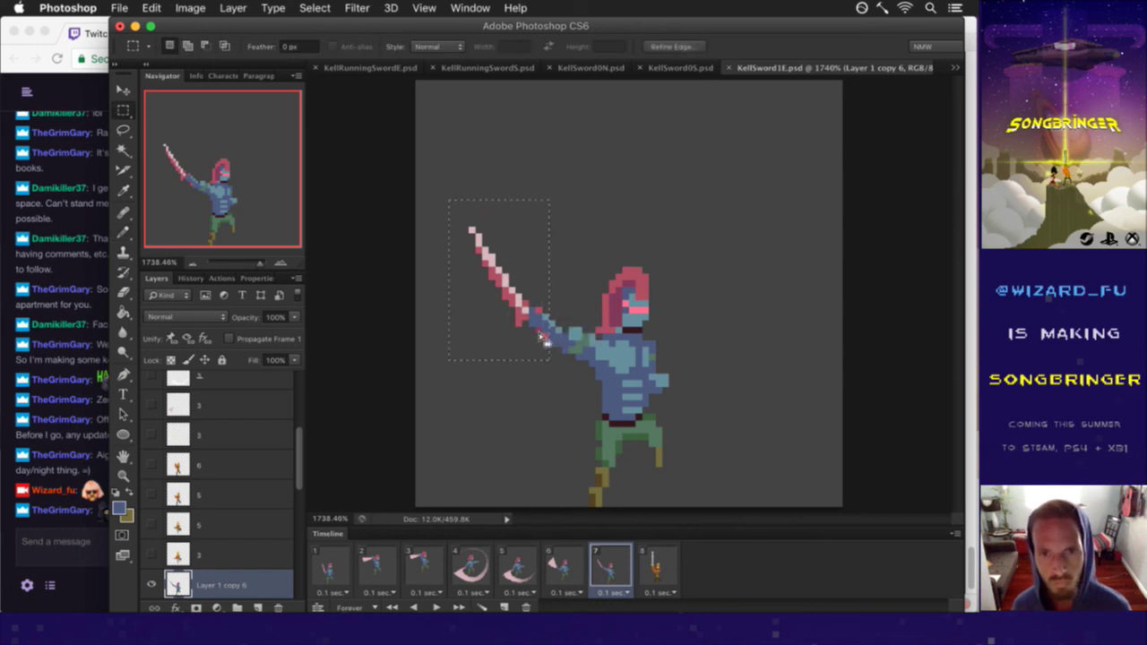
key("v")
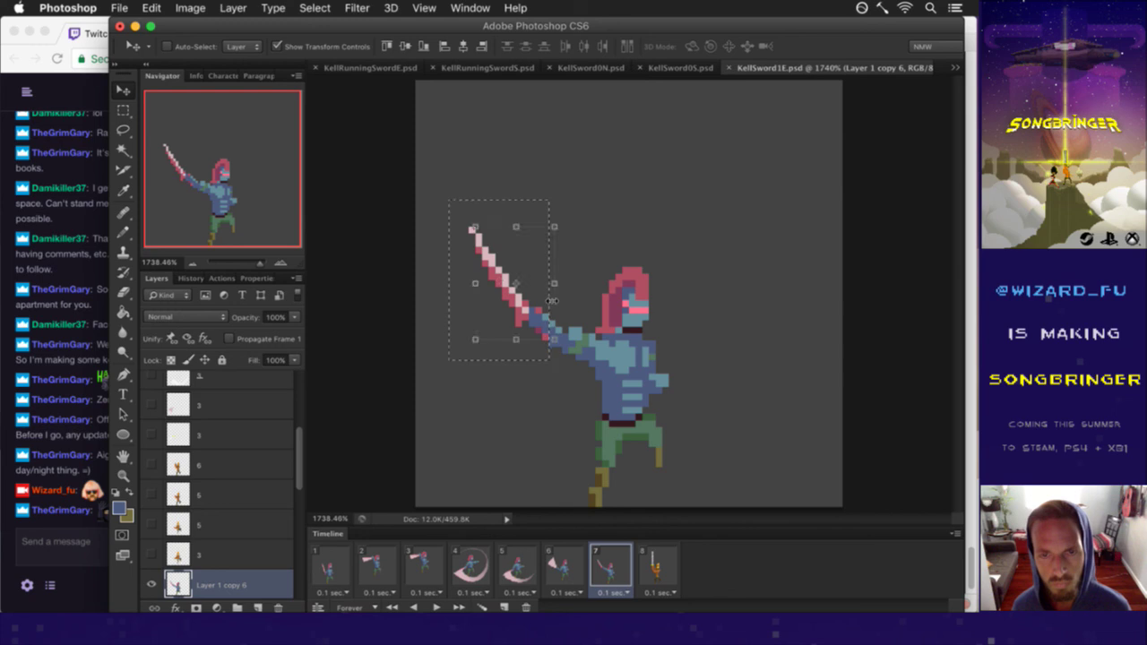
left_click_drag(552, 301, 551, 288)
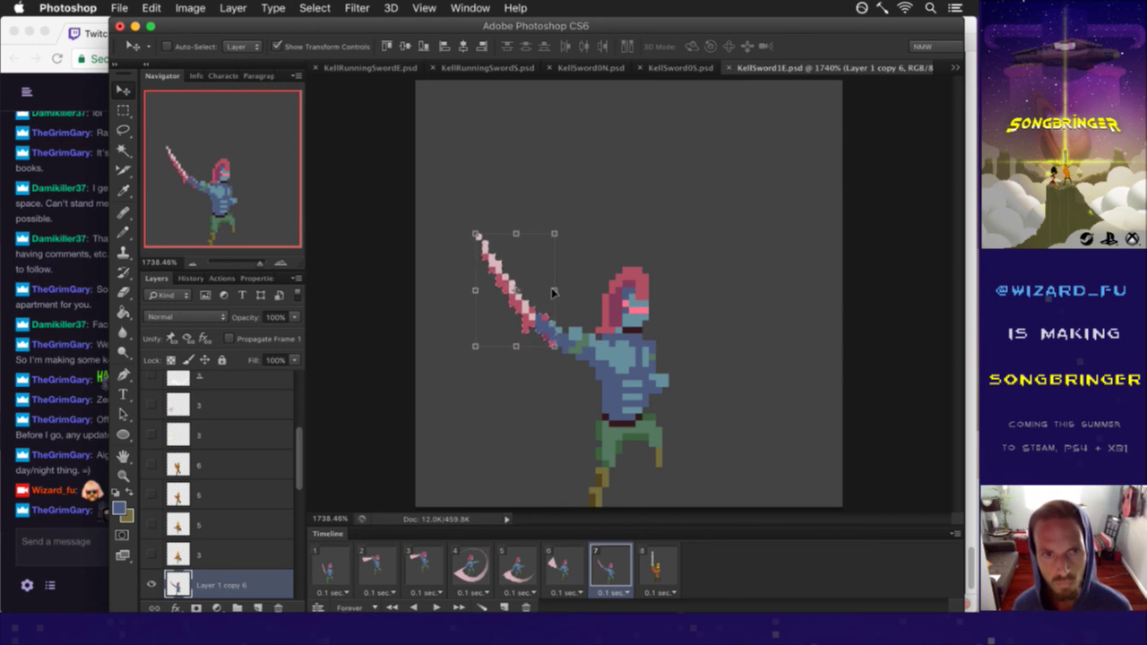
key("m")
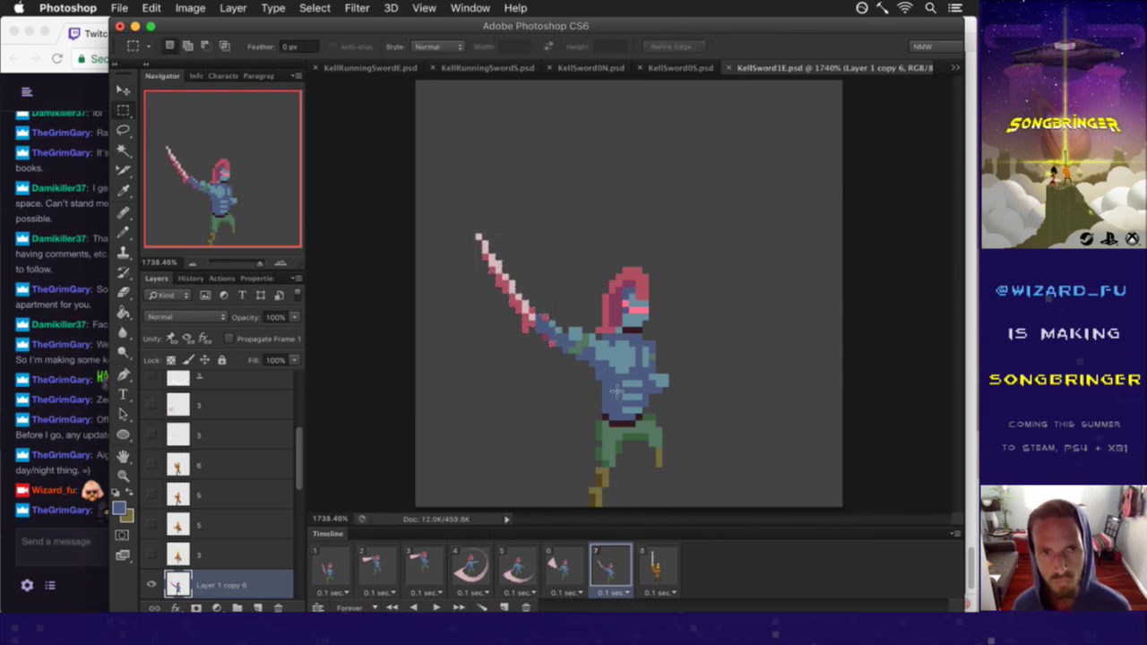
left_click(570, 567)
left_click(612, 570)
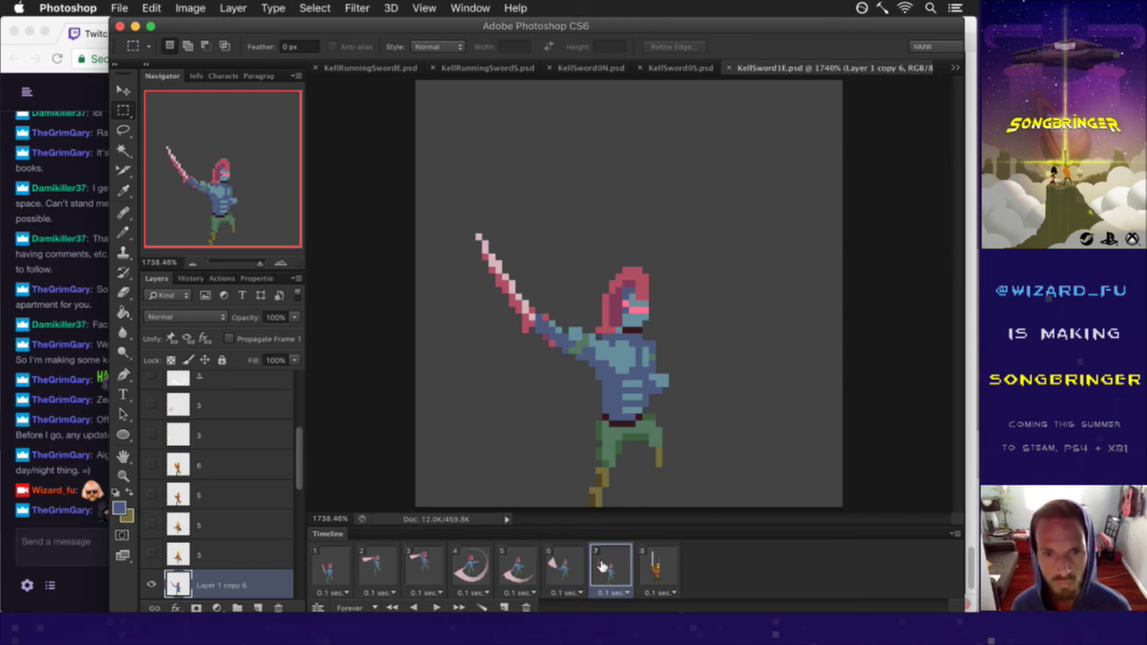
Step: Duplicate the Layer 1 copy 6 figure for frame 8 and make the copy visible over the old orange figure
left_click(650, 567)
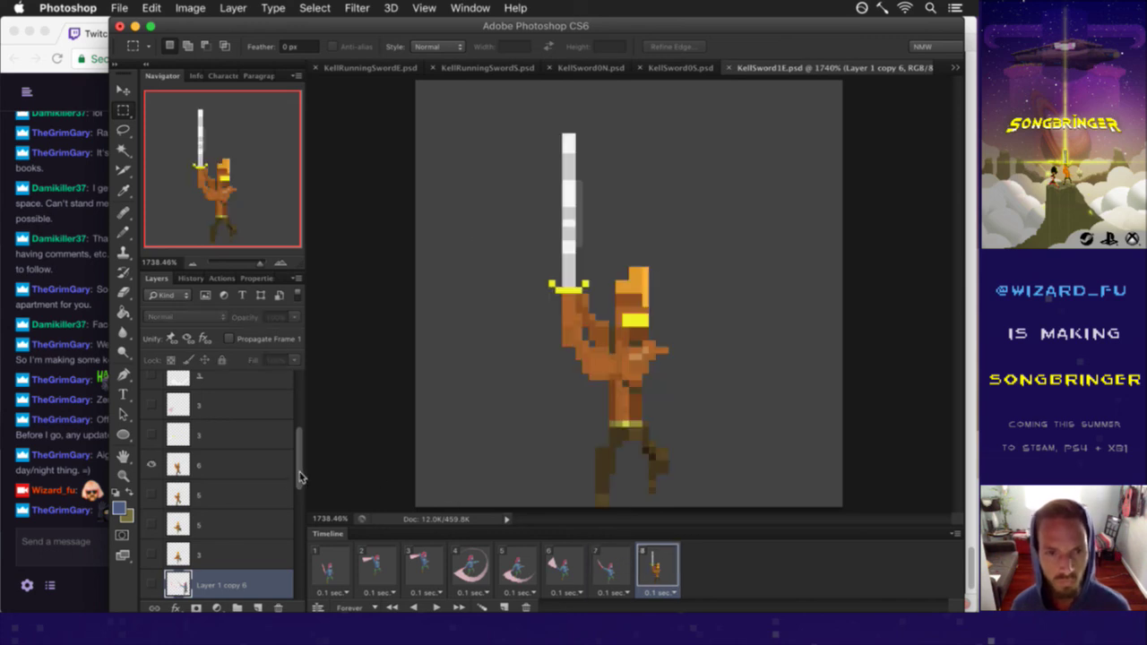
scroll(296, 484, "down", 3)
key("super+j")
left_click(151, 506)
key("v")
left_click_drag(691, 352, 639, 339)
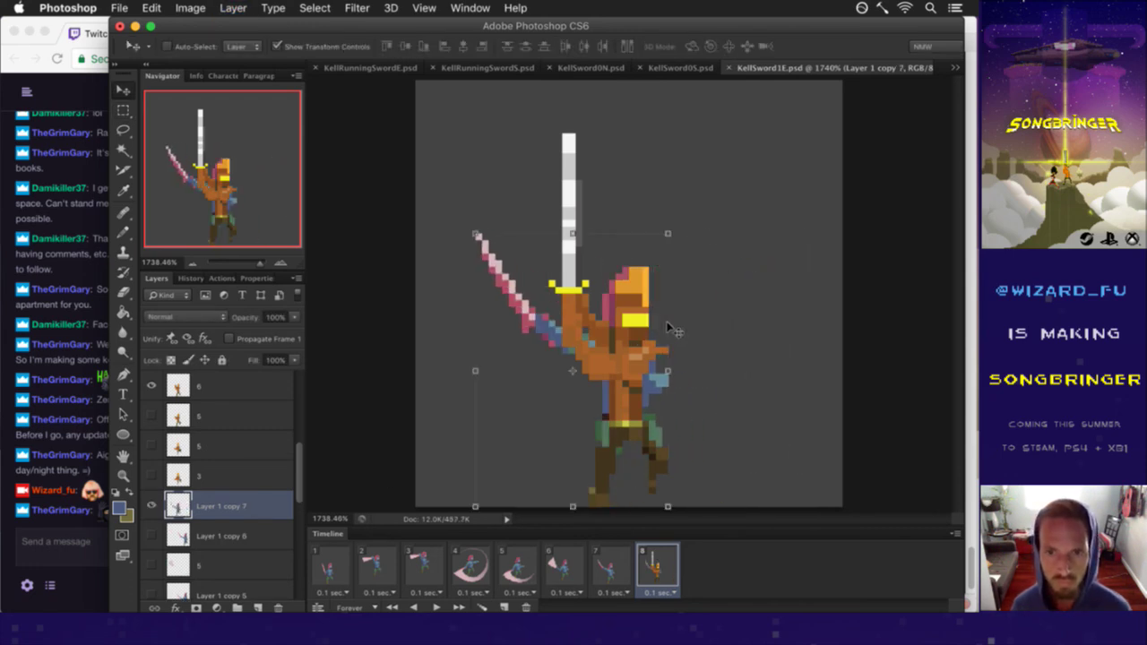
Step: Select the sword and forearm on the duplicated layer and rotate them 32.71° so the blade stands upright in frame 8
key("m")
left_click_drag(449, 214, 562, 368)
key("v")
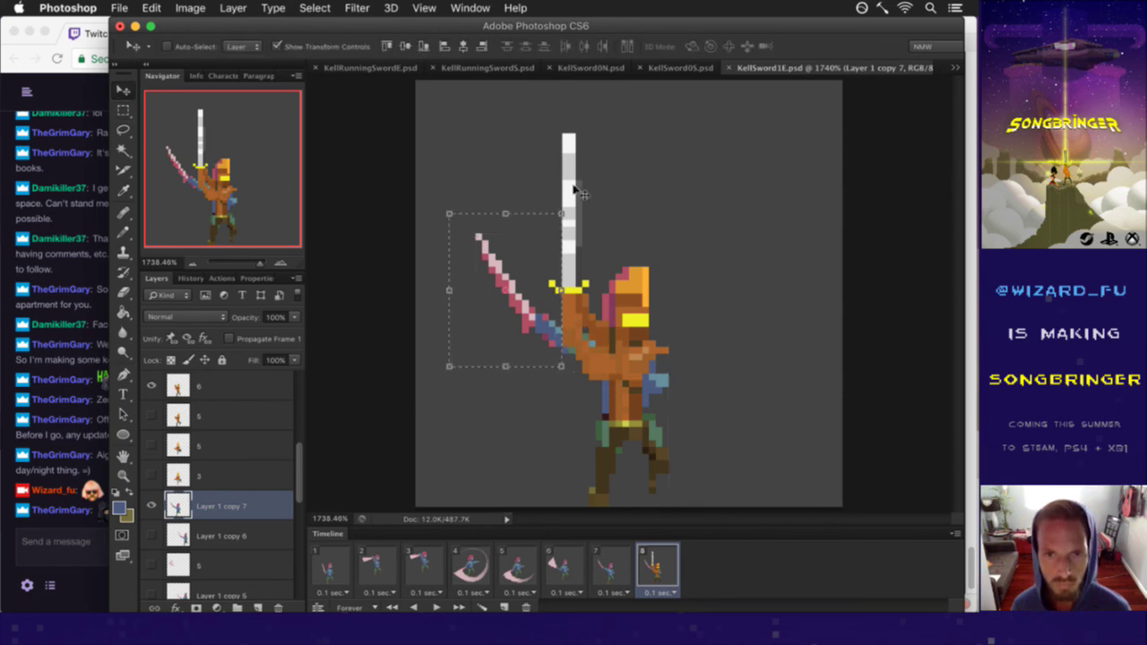
left_click_drag(571, 204, 570, 278)
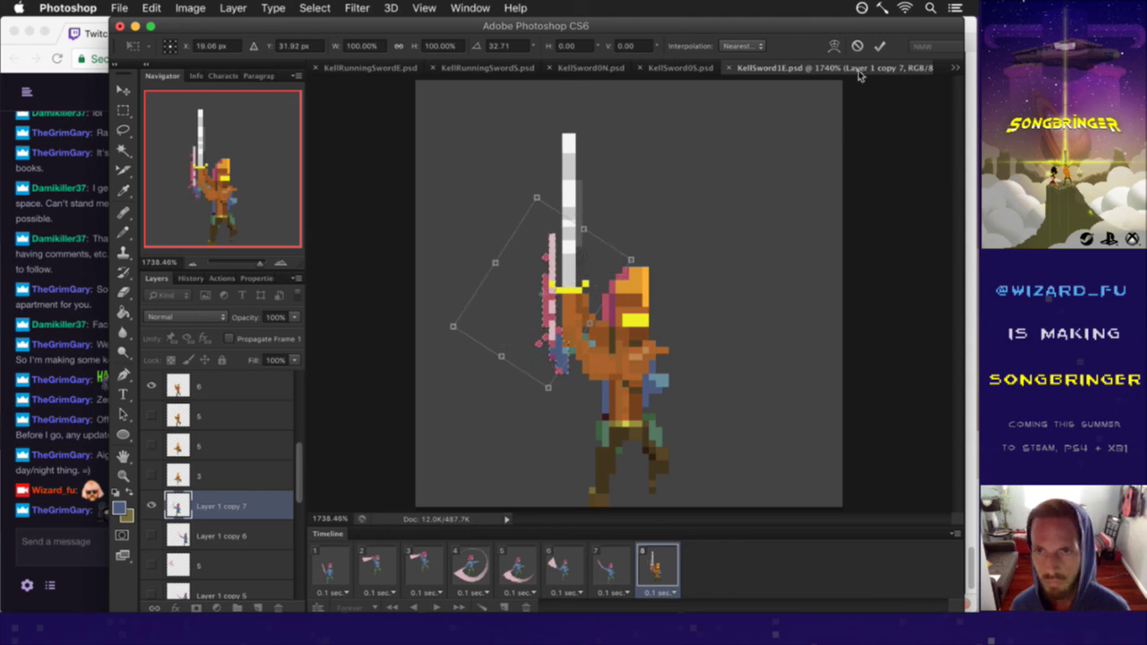
left_click(880, 45)
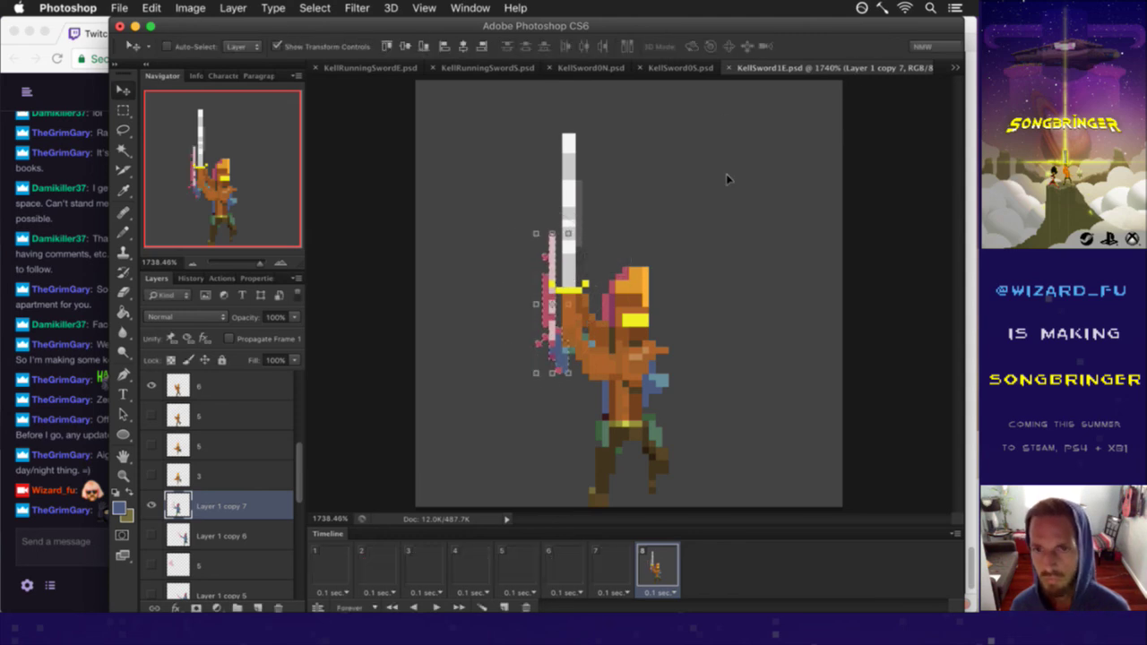
Step: Hide the old orange figure on layer 6 and the old sword on layer 7 in frame 8, saving the file
left_click(216, 387)
left_click(151, 386)
key("super+s")
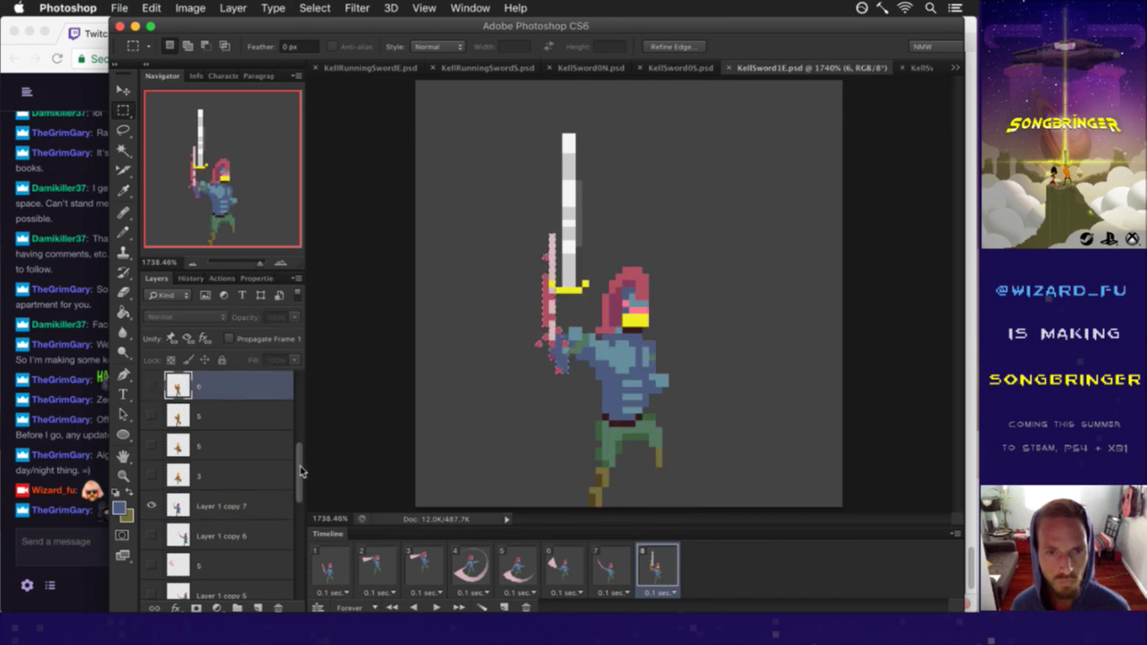
left_click_drag(301, 465, 299, 394)
left_click(150, 416)
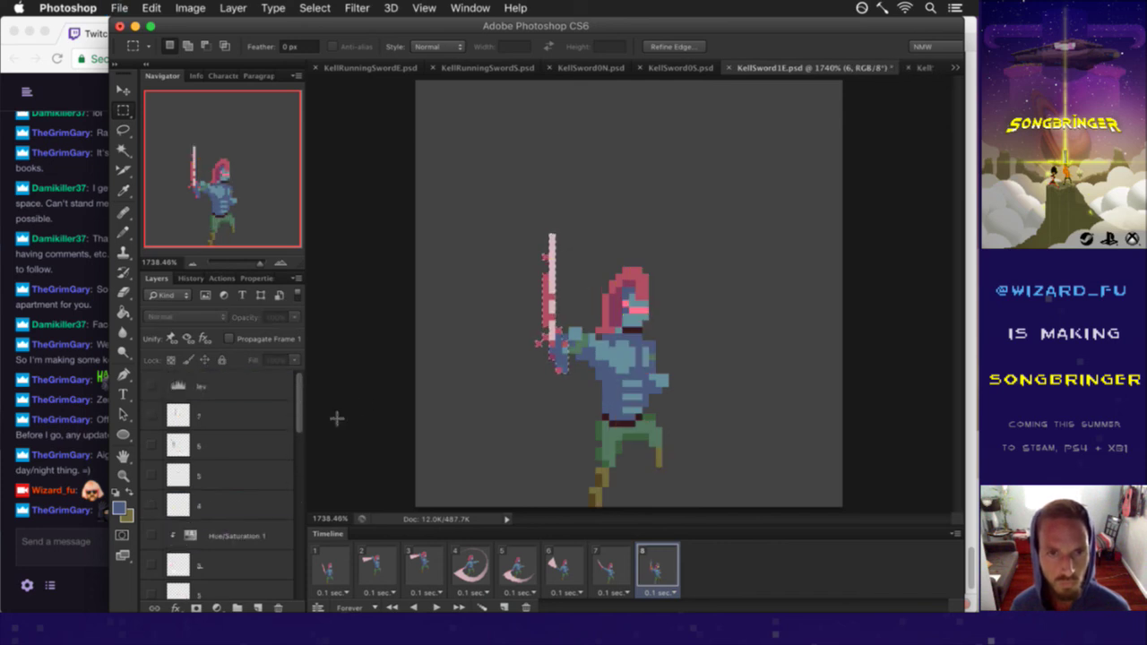
Step: Select the Layer 1 copy 7 figure and compare frame 8's pose with frame 7
left_click_drag(301, 421, 300, 494)
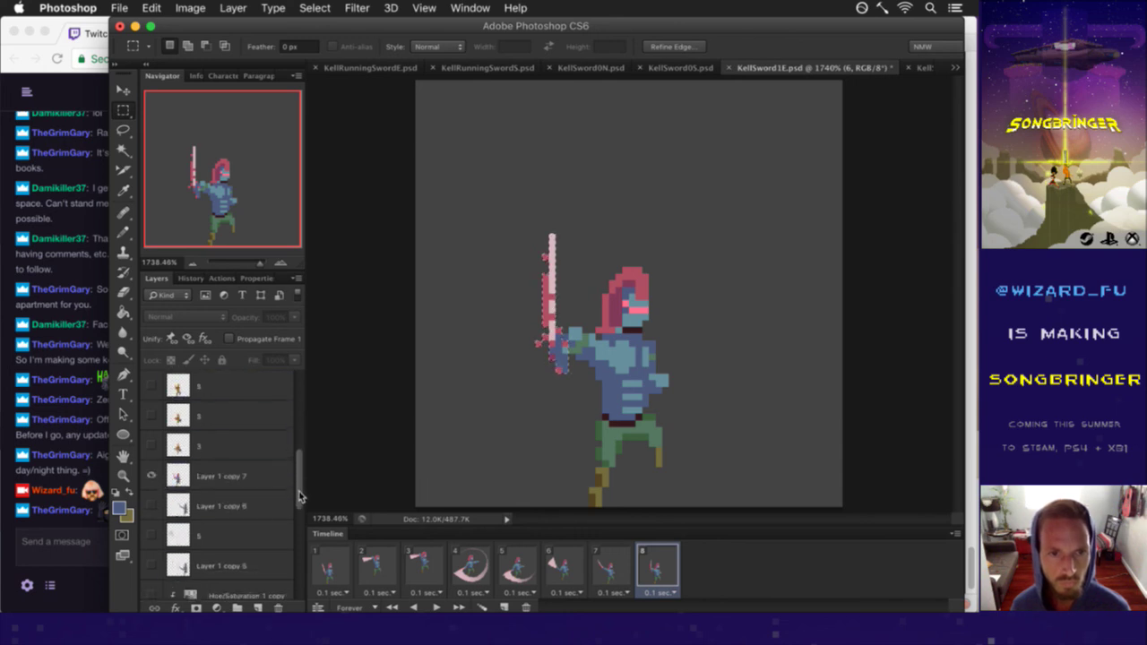
left_click(226, 477)
left_click(614, 570)
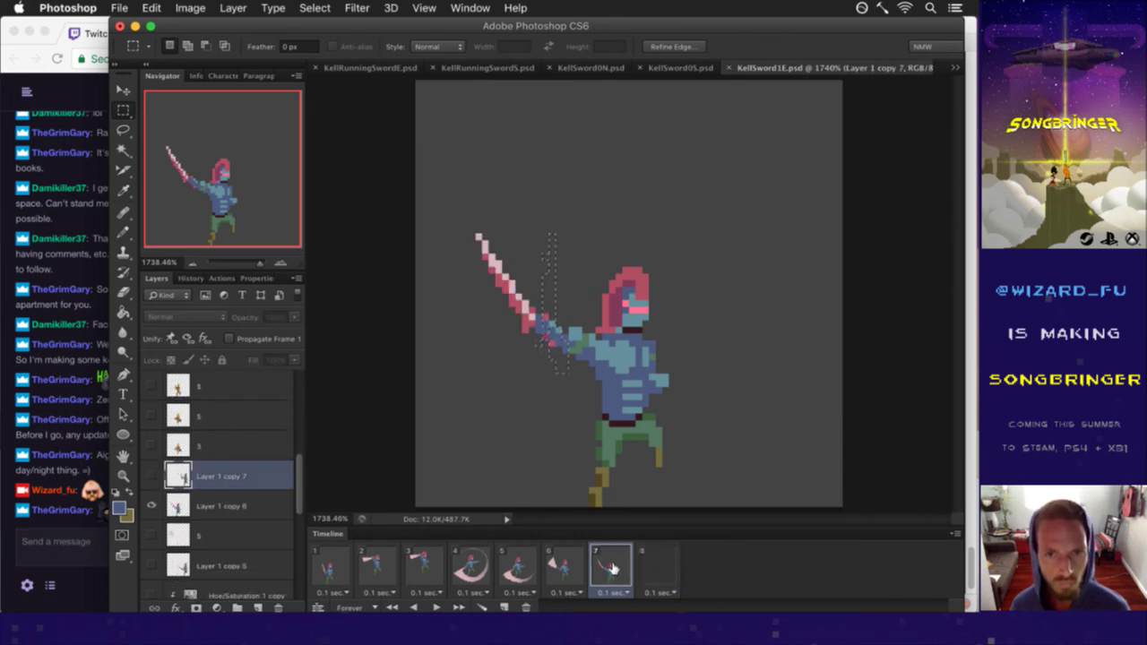
left_click(658, 571)
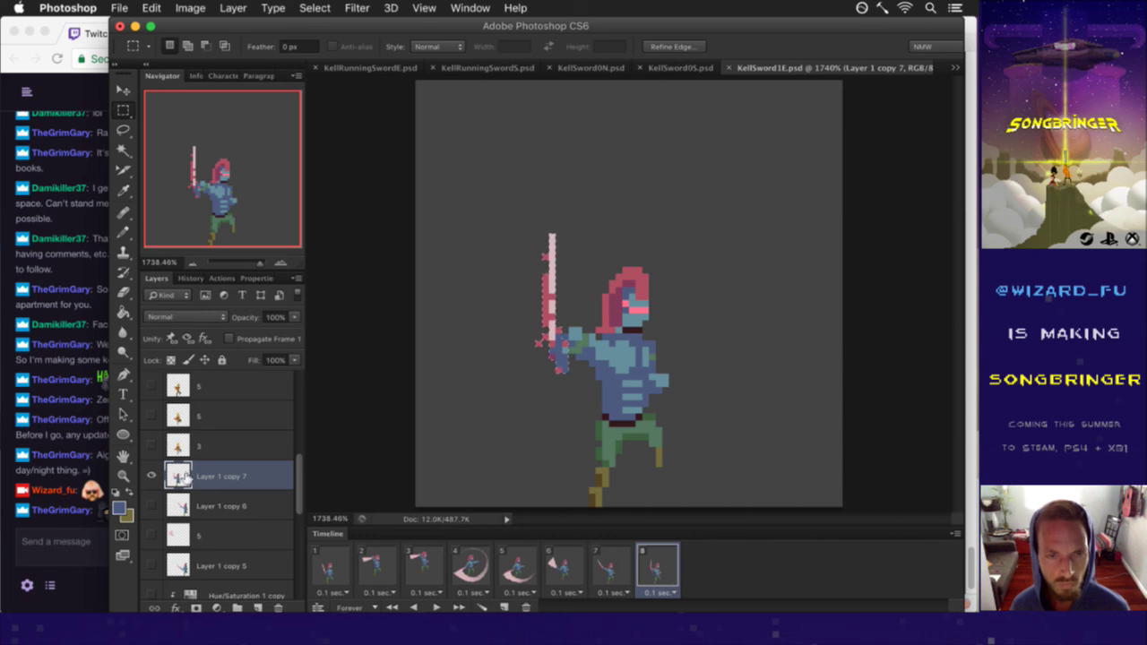
Step: Try shifting the upright sword and hand in frame 8 up by a few pixels
key("super+d")
left_click_drag(526, 219, 566, 414)
key("v")
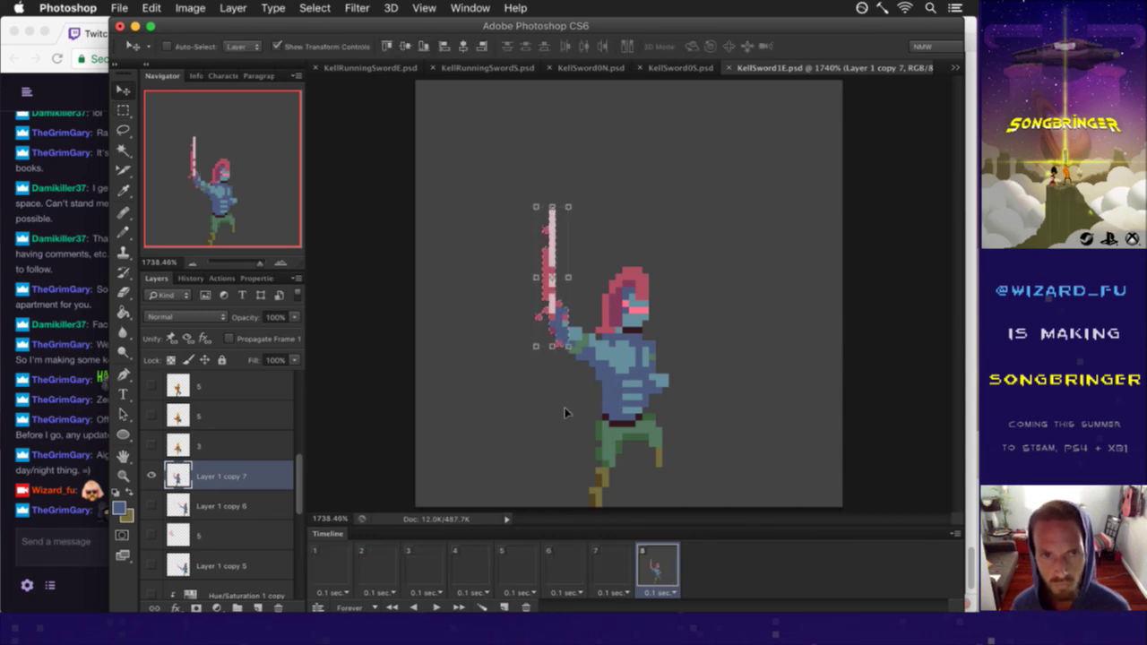
key("Down")
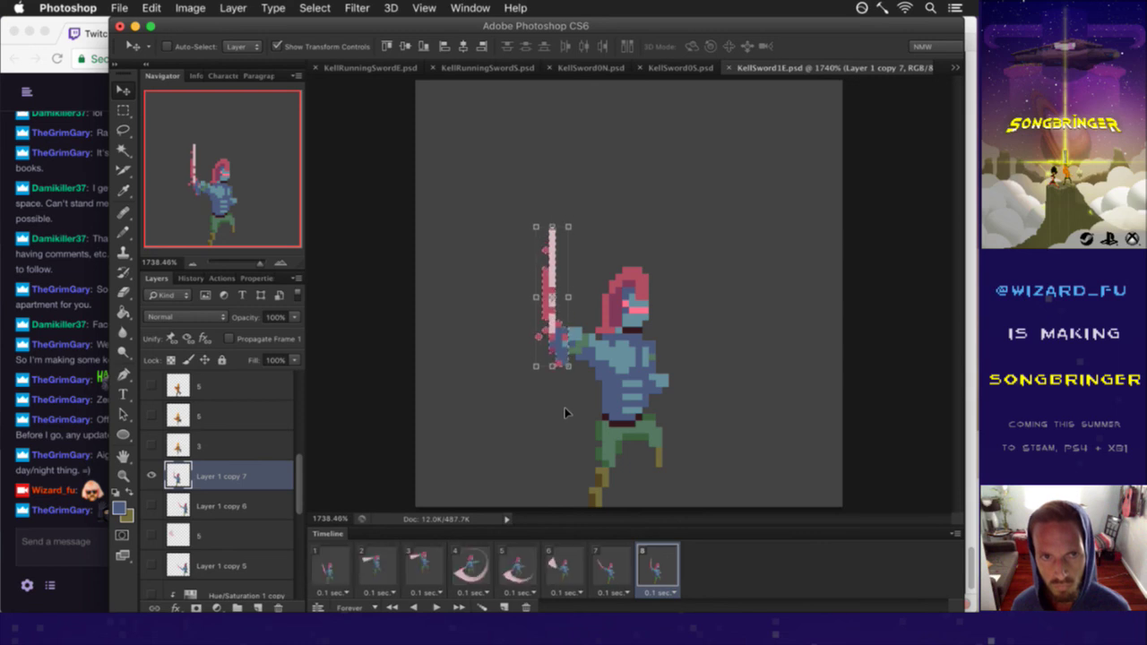
key("m")
key("ctrl+d")
Step: Nudge frame 8's upper-arm section down, moving the part beside the forearm a further two pixels down
left_click_drag(575, 331, 596, 379)
key("v")
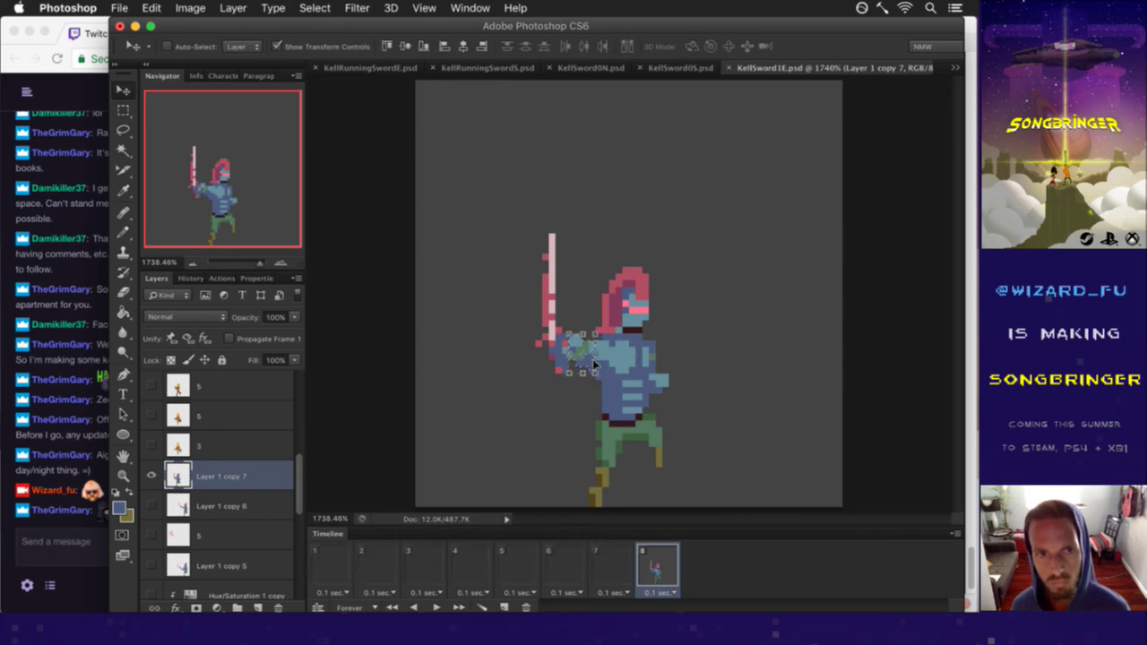
key("m")
left_click_drag(568, 314, 584, 386)
key("v")
key("Down")
key("Down")
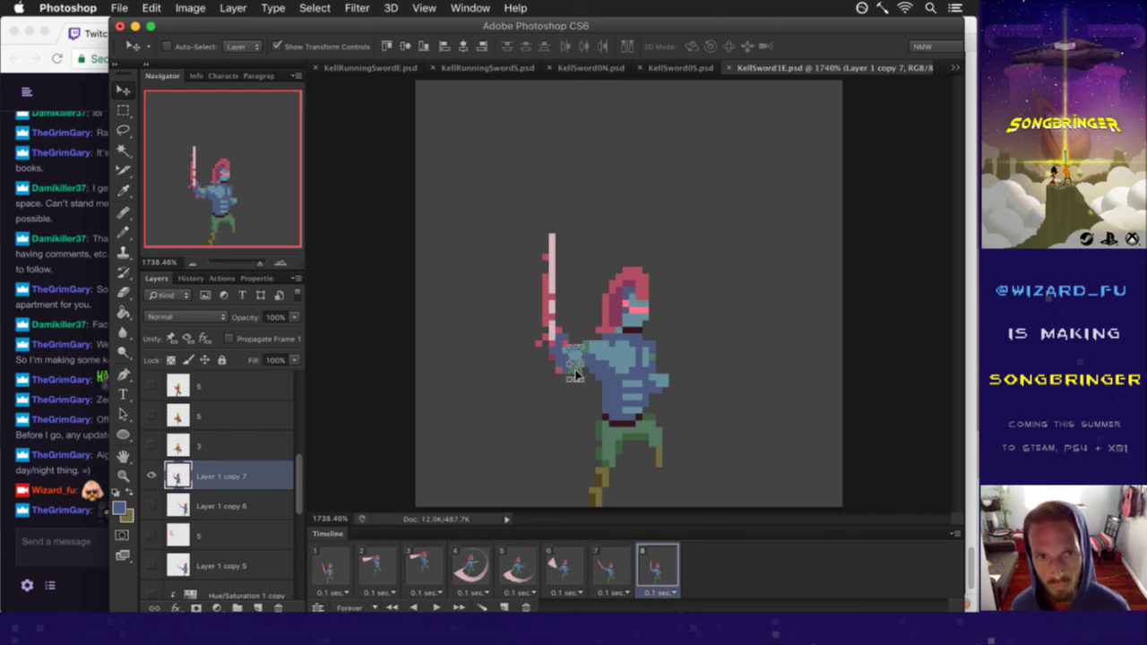
key("m")
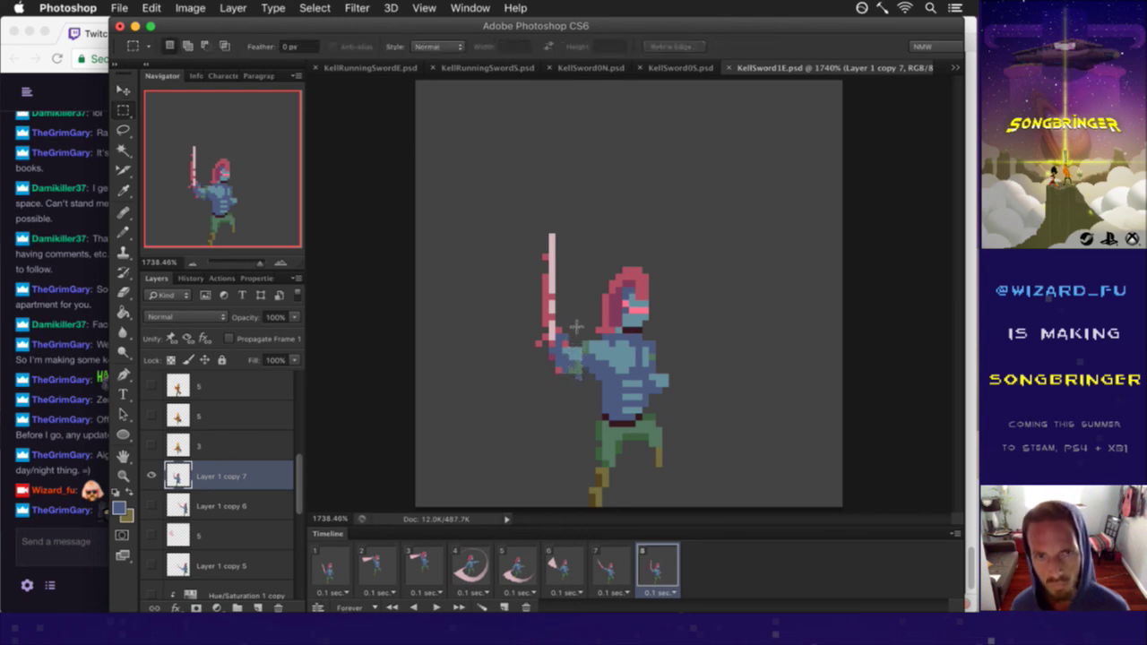
Step: Touch up frame 8's elbow with sampled green and blue, and erase the stray pixels beneath it
key("i")
left_click(593, 357)
key("b")
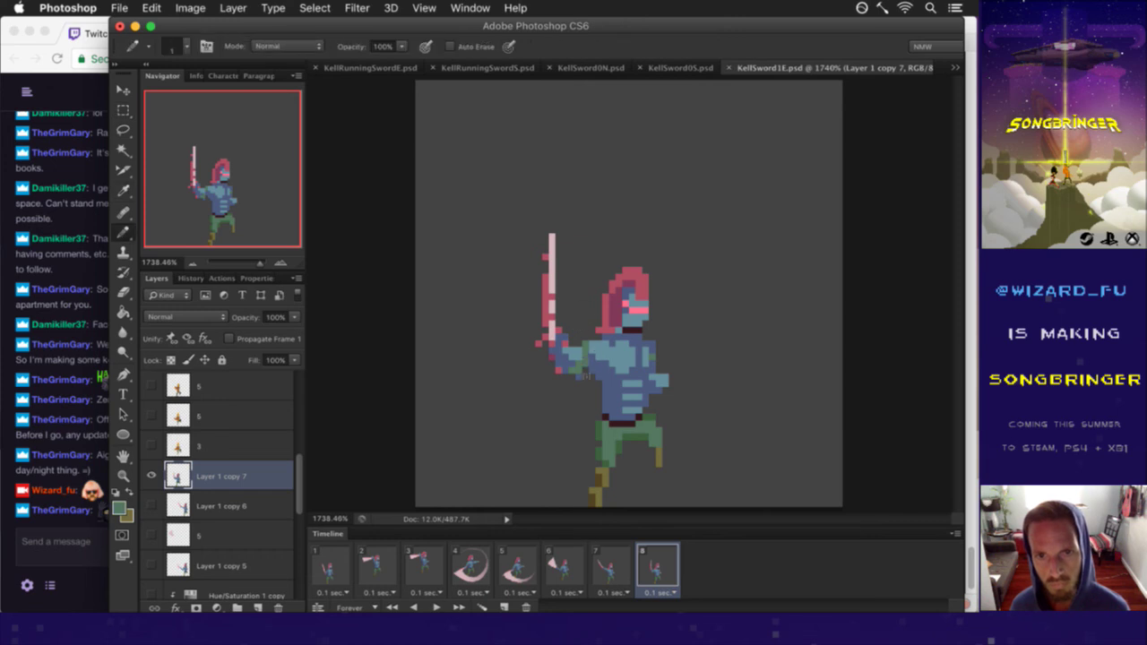
left_click(571, 361, "alt")
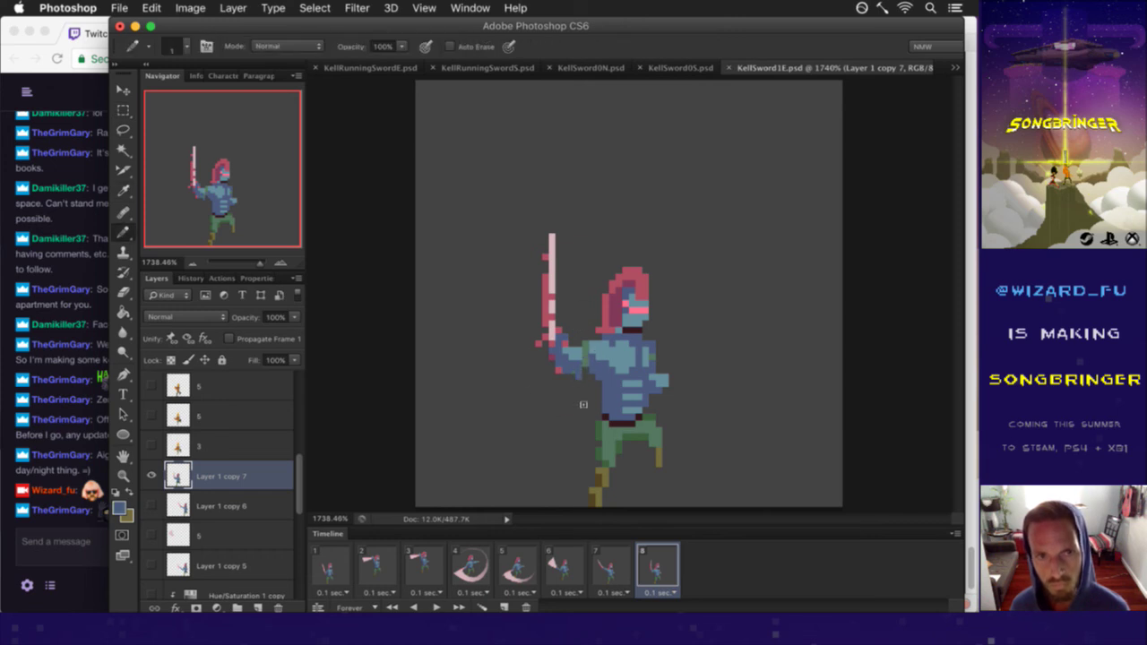
key("e")
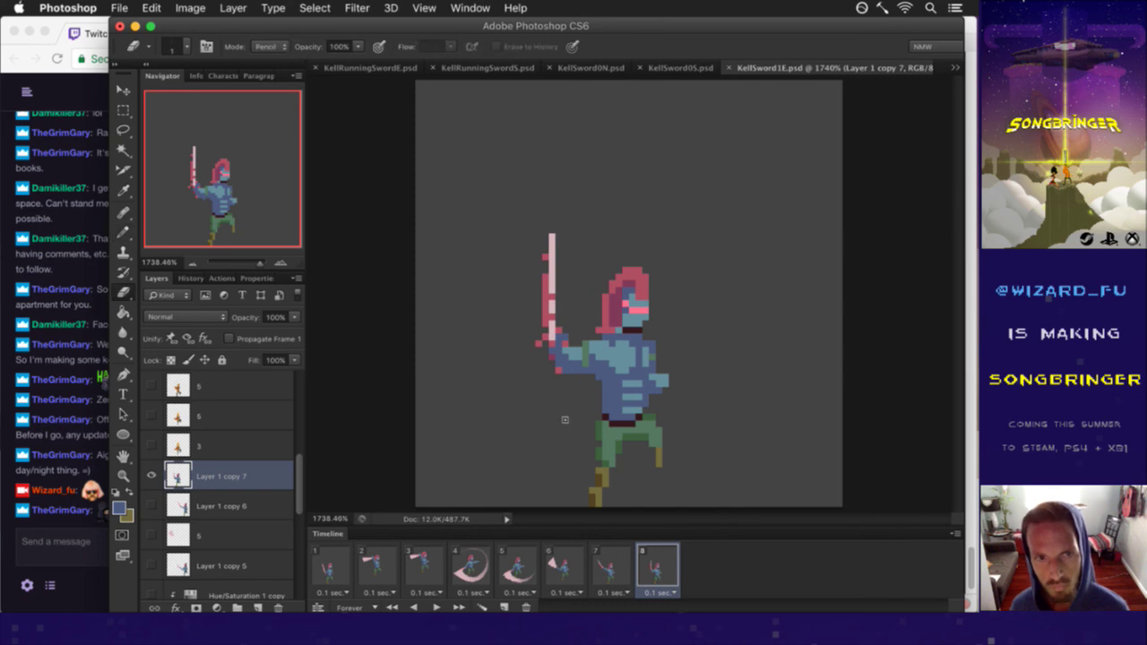
Step: Even out the red edge of frame 8's upright sword with the blade's sampled red
key("i")
left_click(544, 272)
key("b")
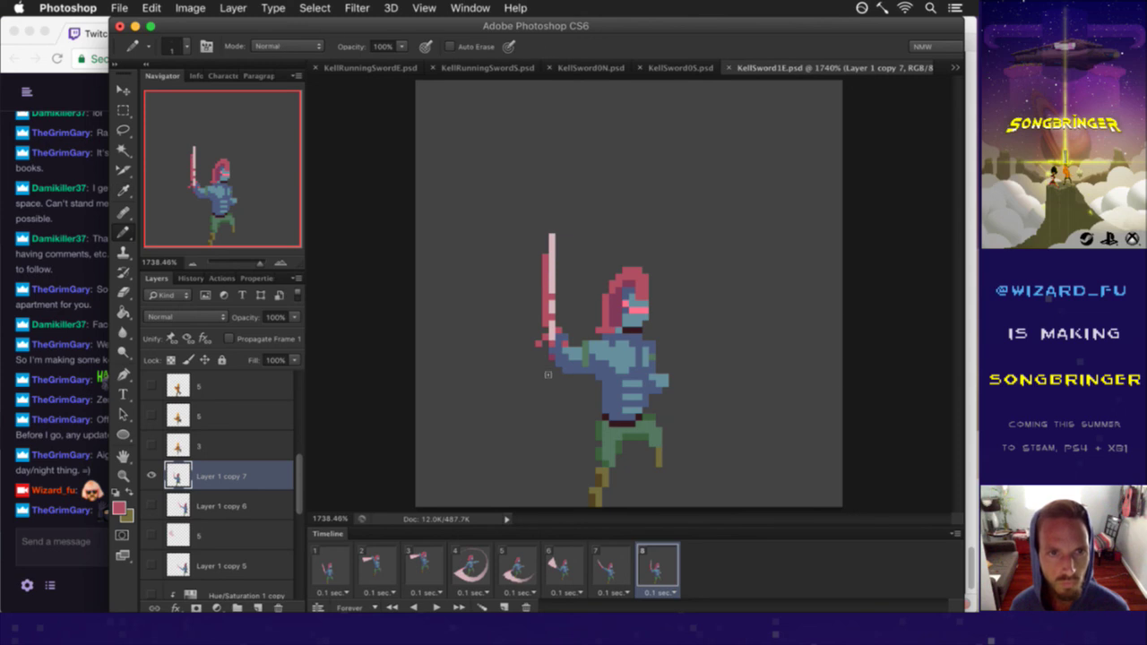
Step: Retouch the lower part of frame 8's upright blade with its sampled light pink and red, checking against frame 7
left_click(554, 288, "alt")
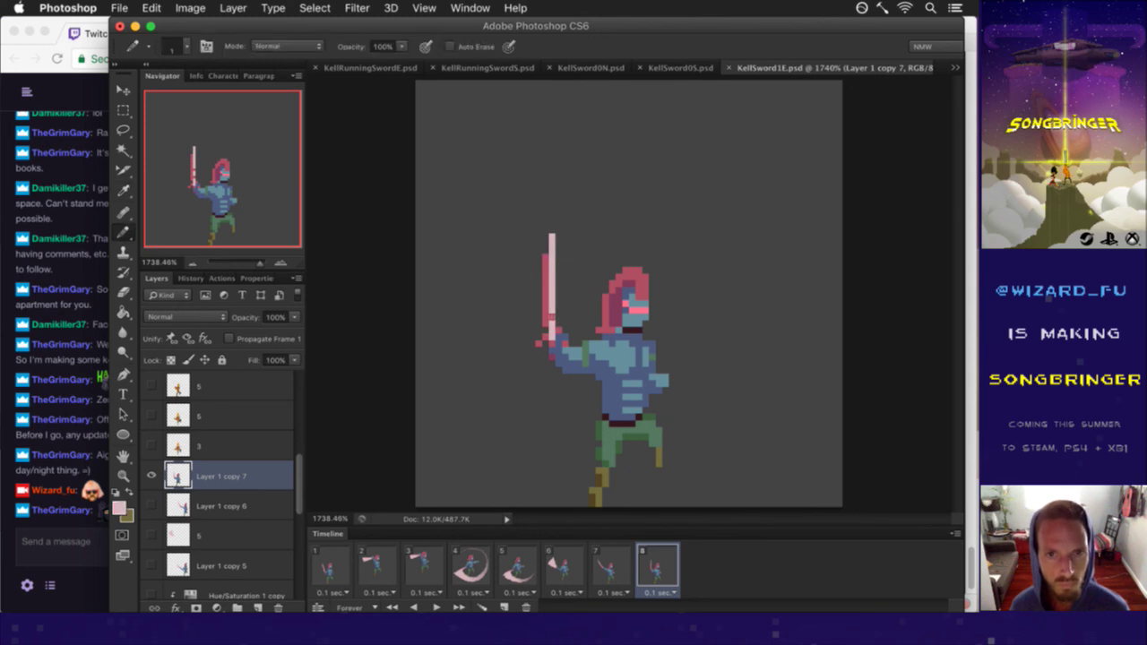
left_click(546, 323, "alt")
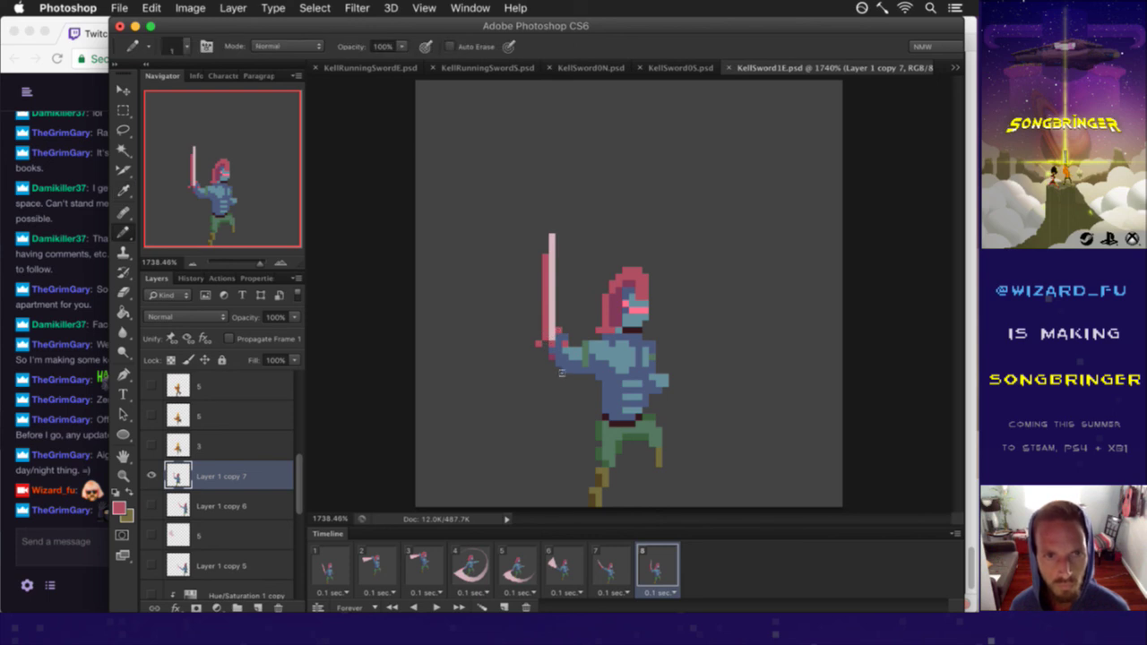
left_click(547, 318, "alt")
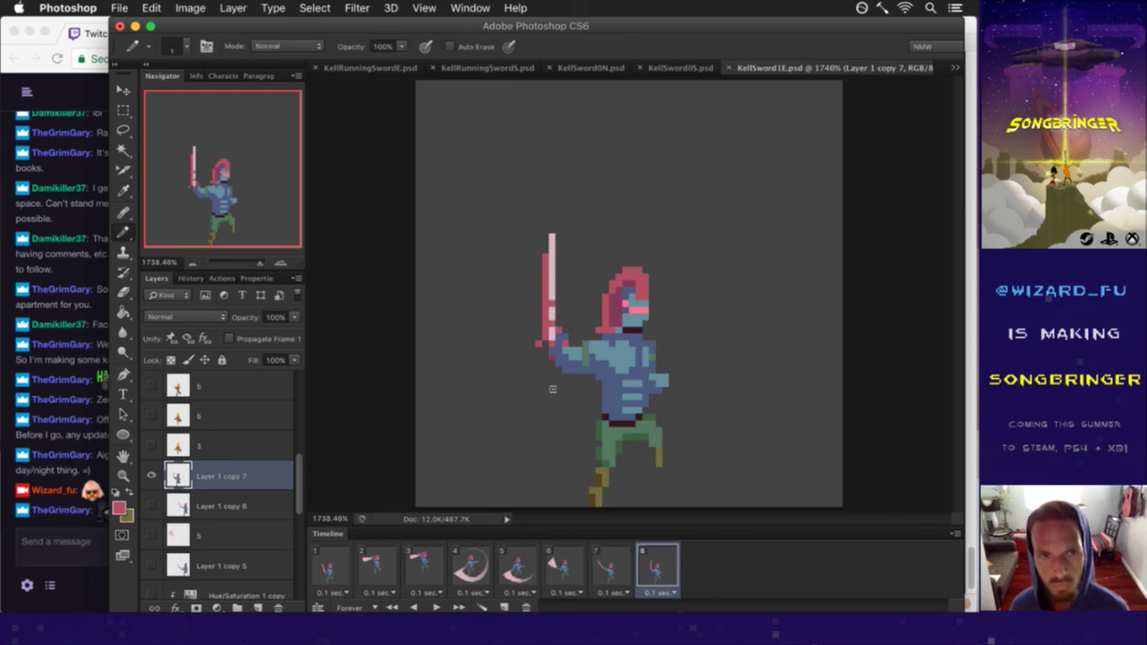
left_click(613, 563)
left_click(659, 565)
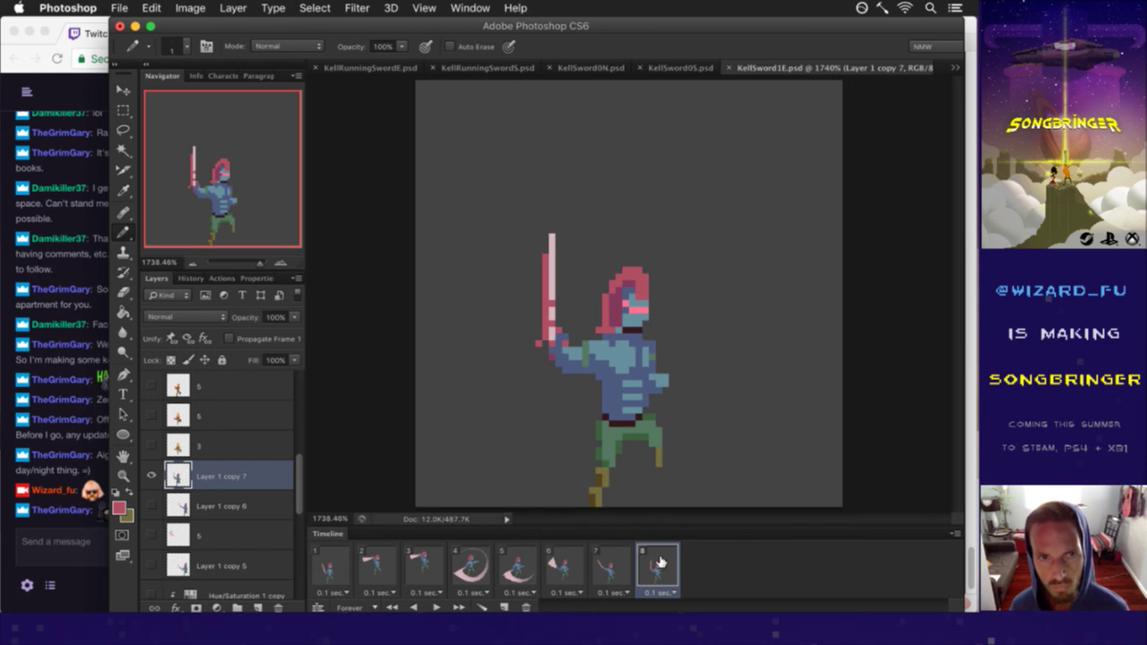
Step: Reshape frame 8's front hand beside the waist, erasing its outer pixels and repainting it with the body's sampled light and dark blue
key("m")
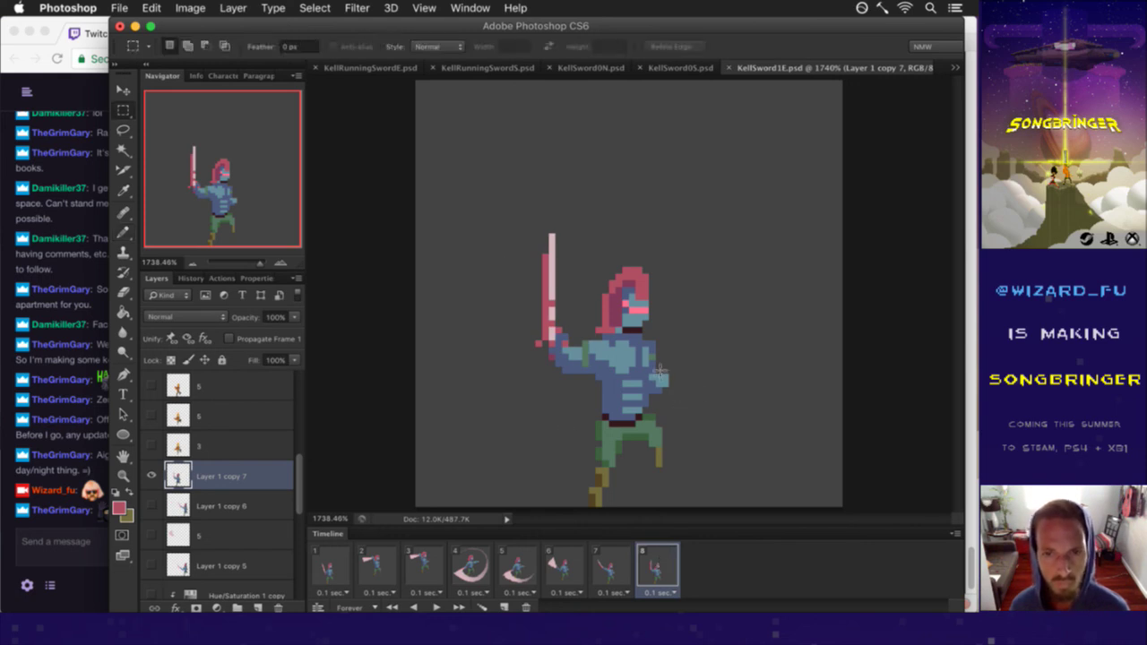
key("b")
left_click(659, 376, "alt")
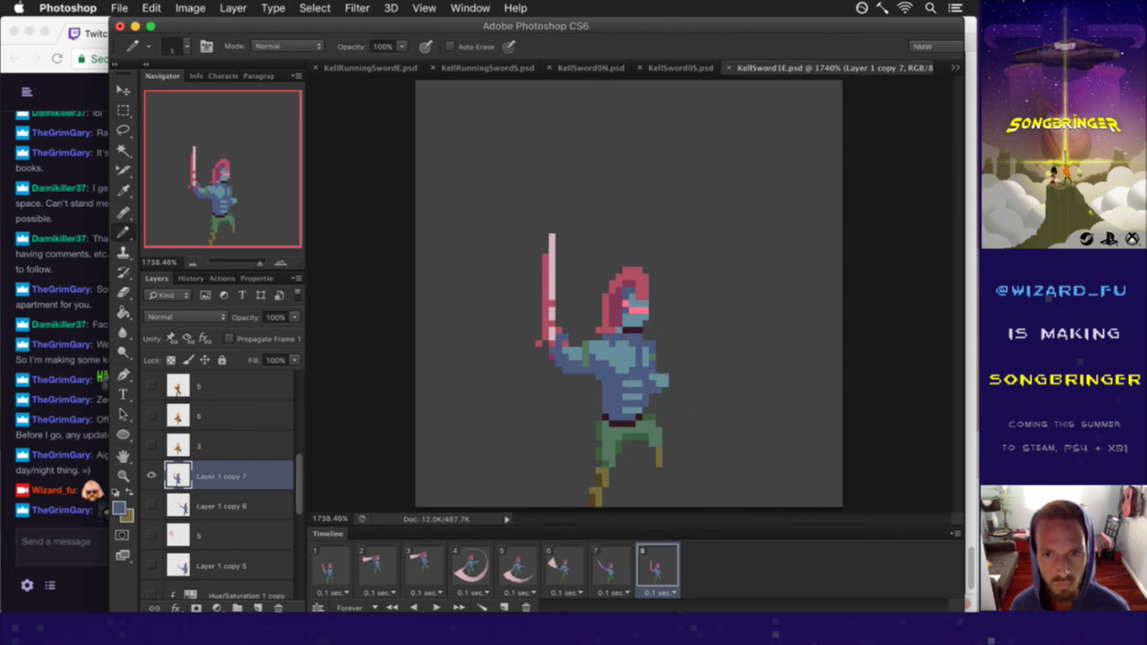
key("e")
left_click(660, 383)
left_click(667, 387)
key("b")
left_click(639, 371, "alt")
left_click(658, 387)
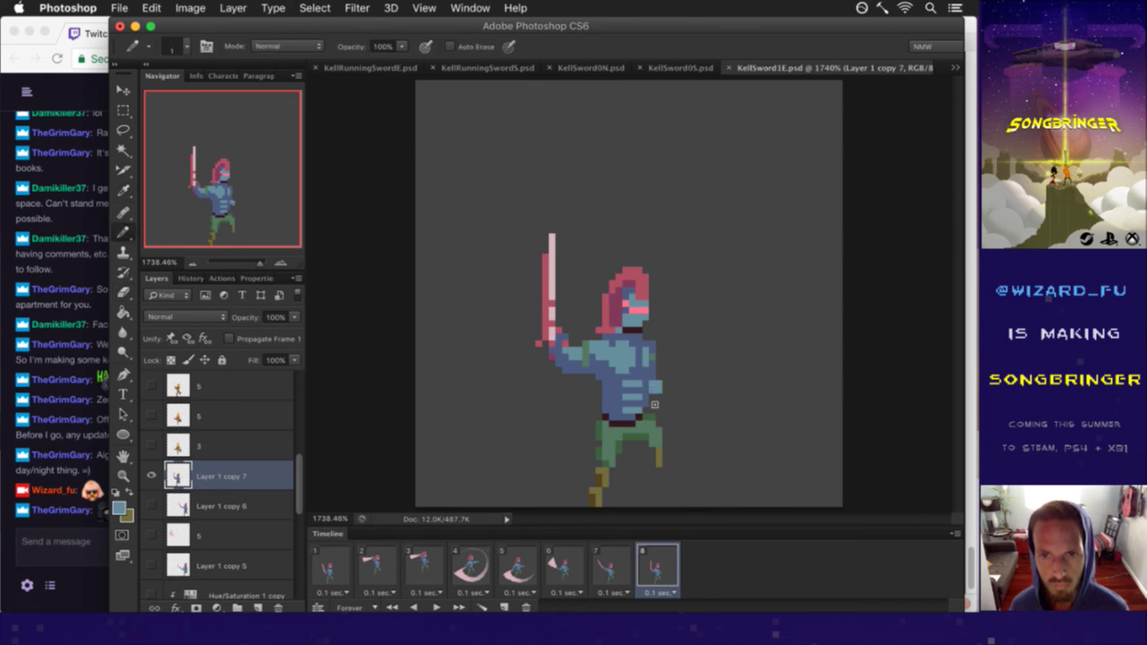
left_click(647, 373, "alt")
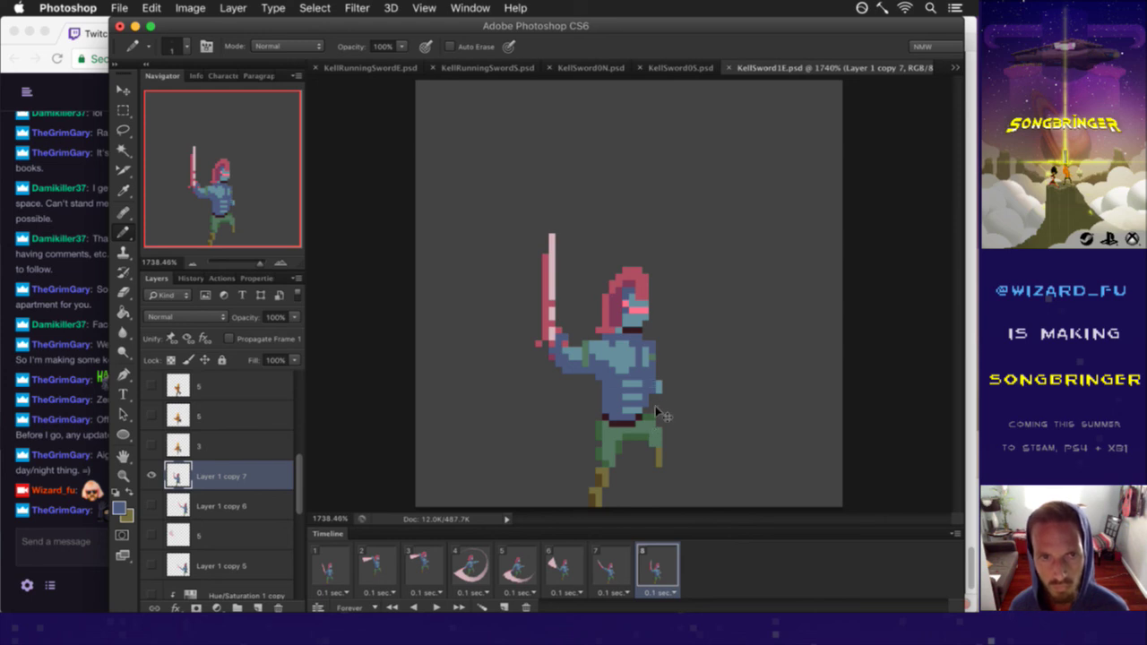
left_click(614, 574)
left_click(654, 565)
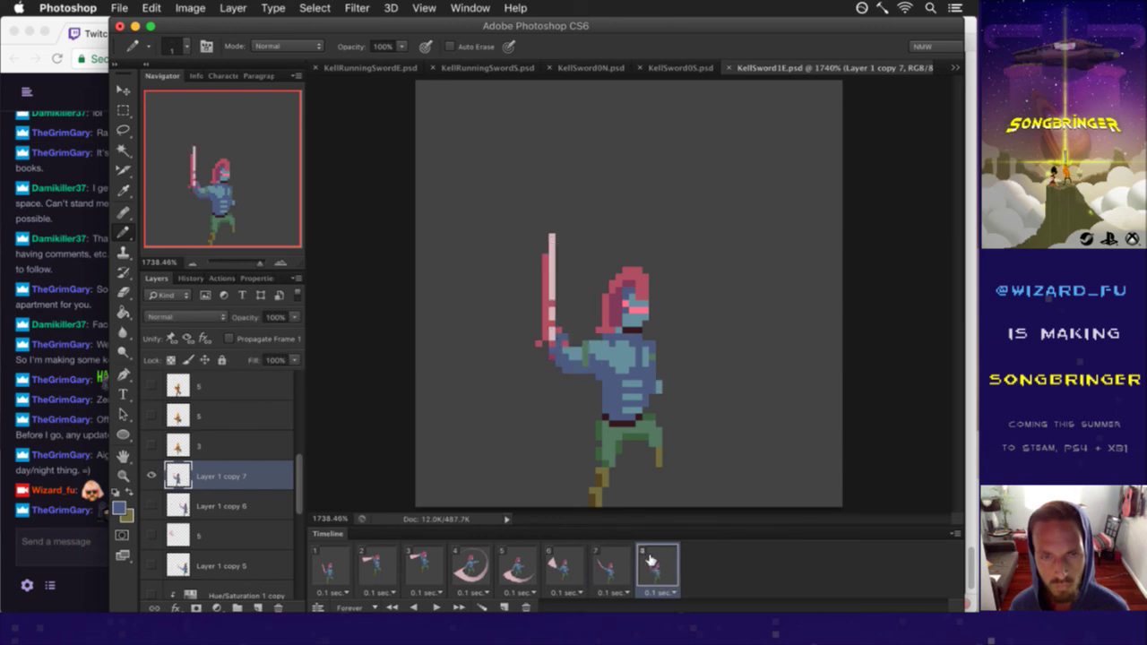
Step: Compare the figure's pose and position across frames 6, 7 and 8
left_click(619, 563)
left_click(587, 565)
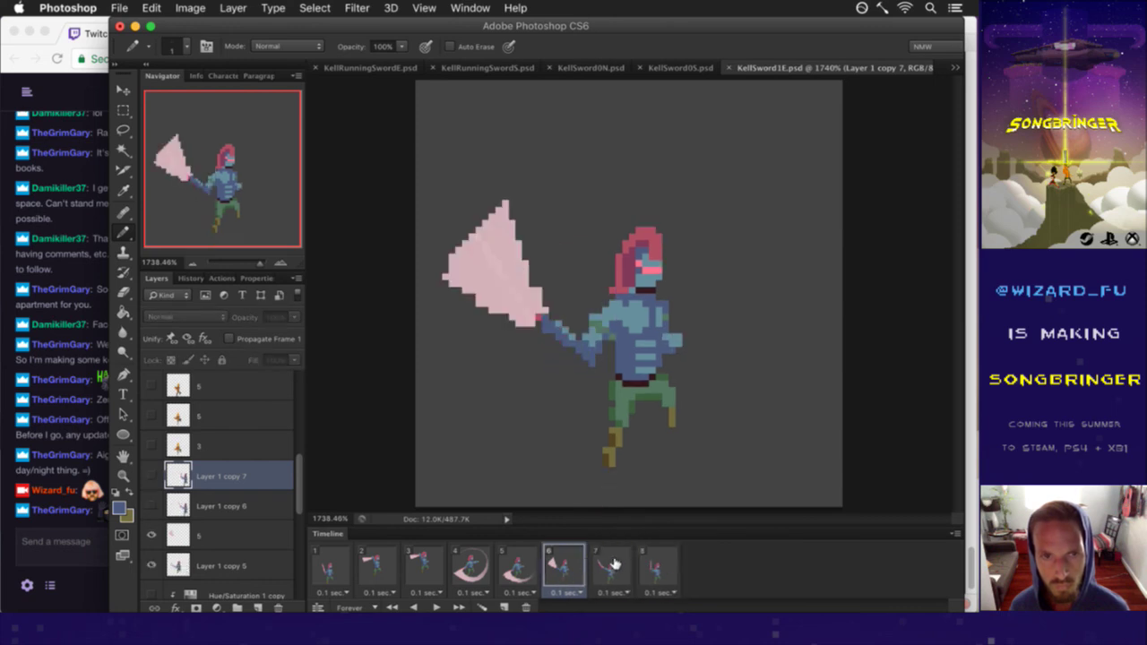
left_click(616, 565)
left_click(642, 563)
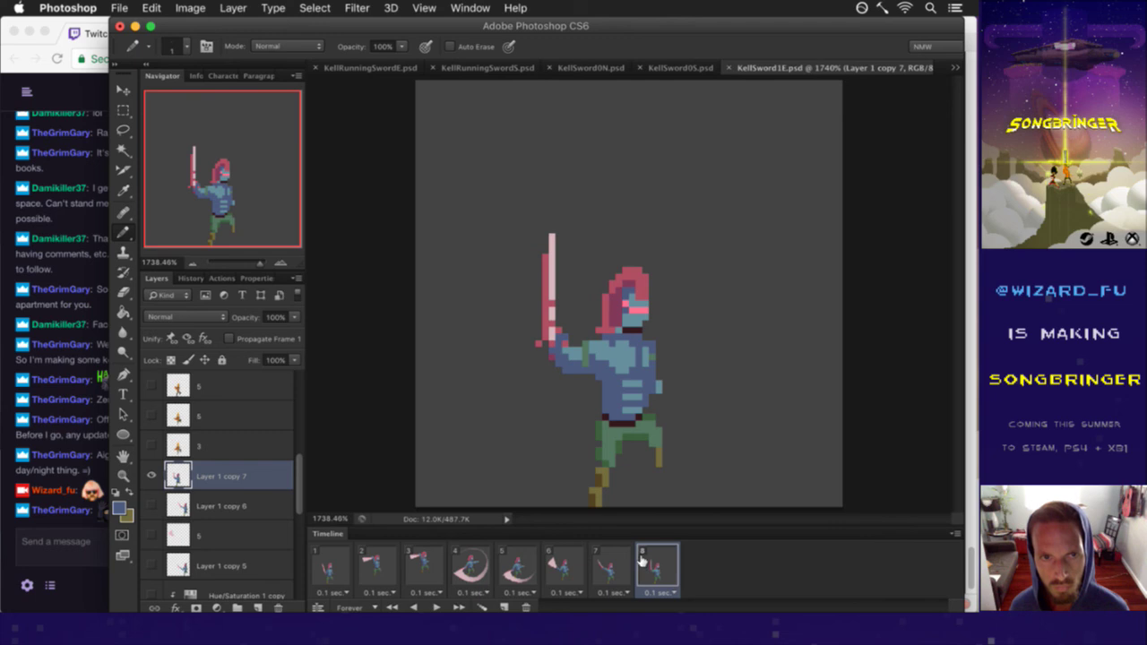
left_click(613, 563)
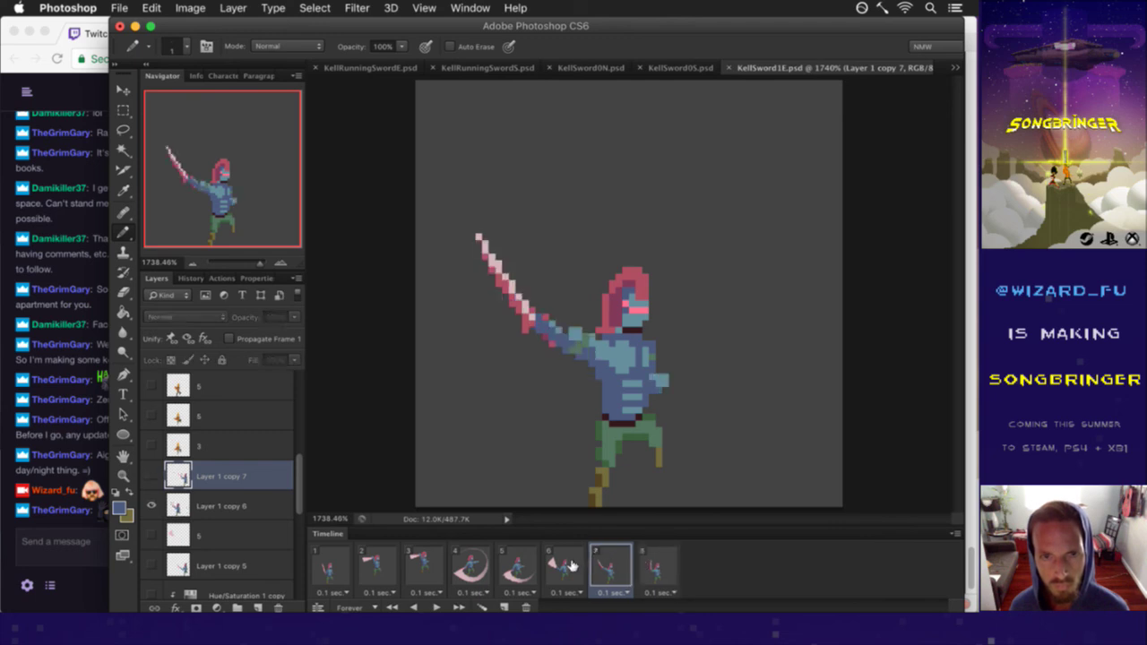
left_click(572, 564)
left_click(609, 565)
left_click(559, 564)
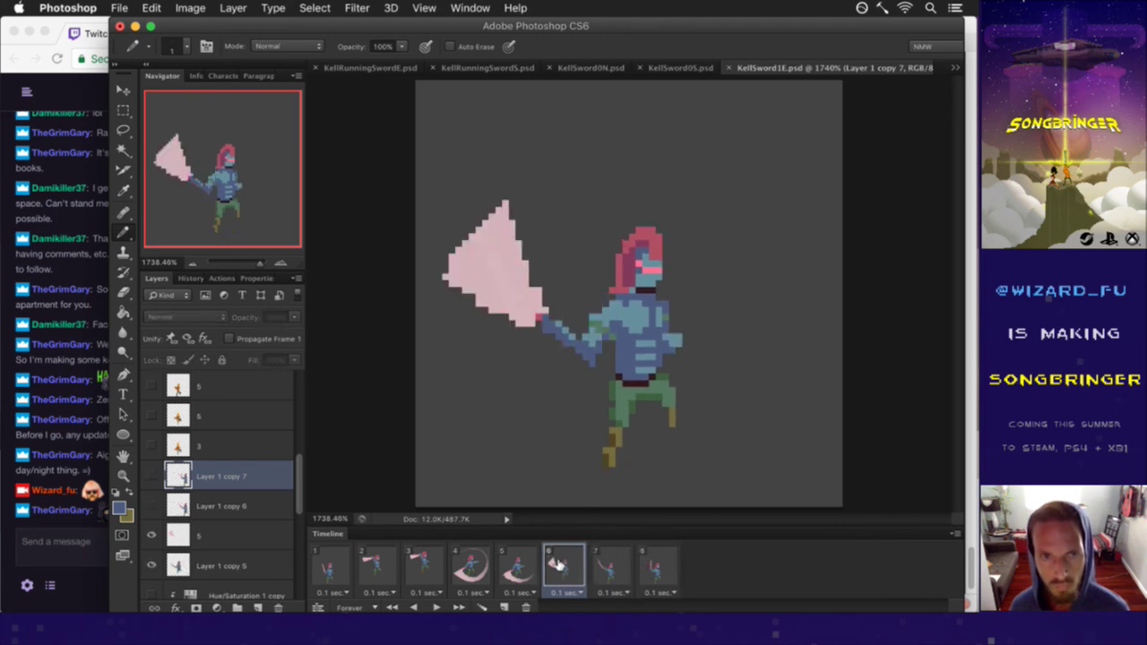
Step: Move frame 7's figure on Layer 1 copy 6 two pixels right and two pixels up, checking against frame 6
left_click(609, 563)
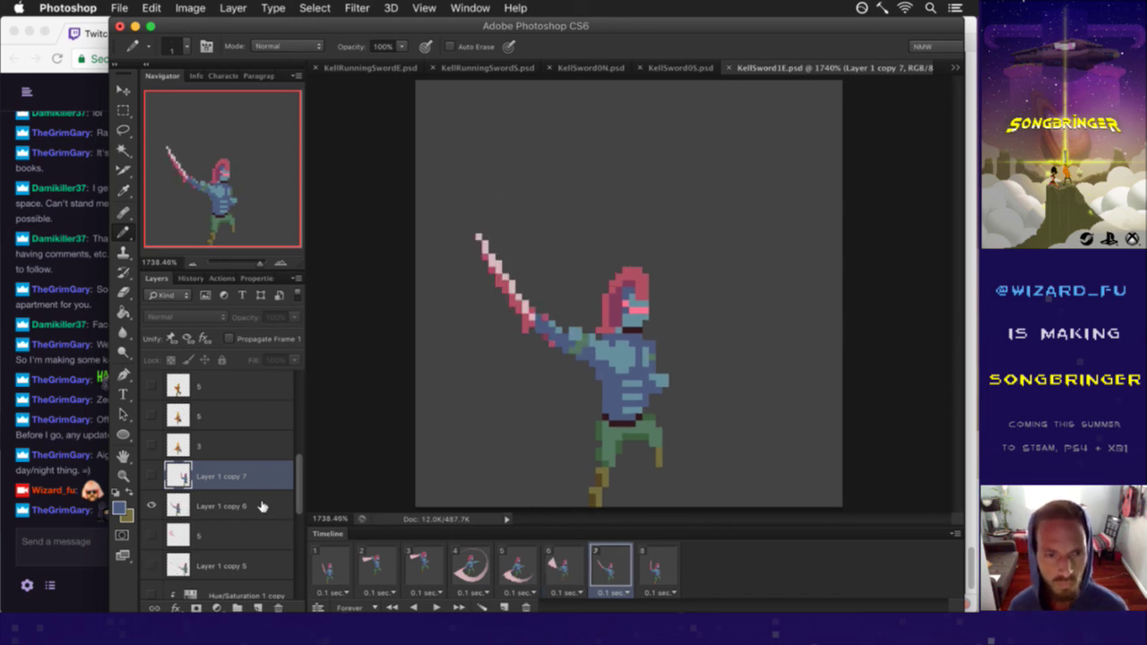
left_click(264, 507)
key("v")
key("Right")
key("Right")
key("Up")
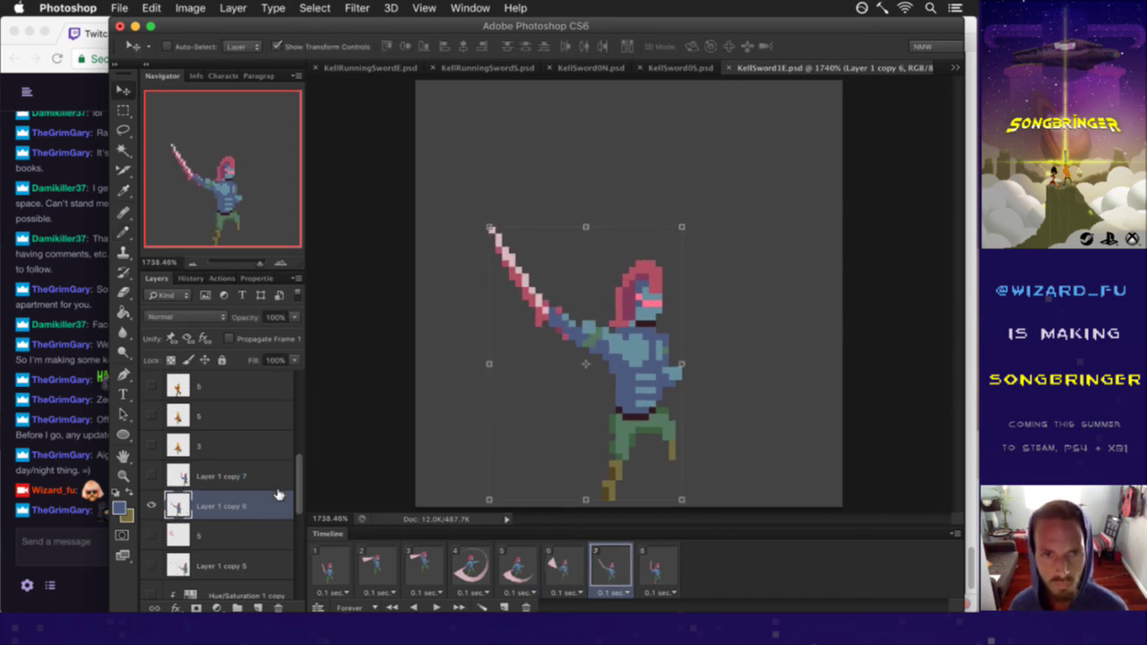
key("Left")
key("m")
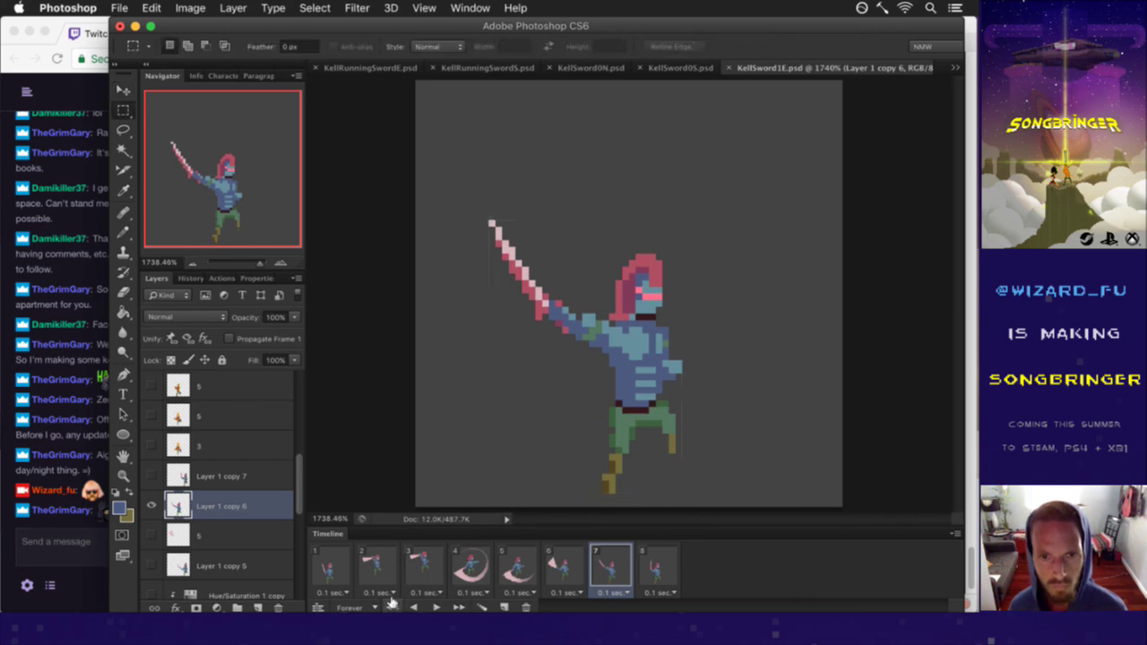
left_click(528, 569)
left_click(560, 566)
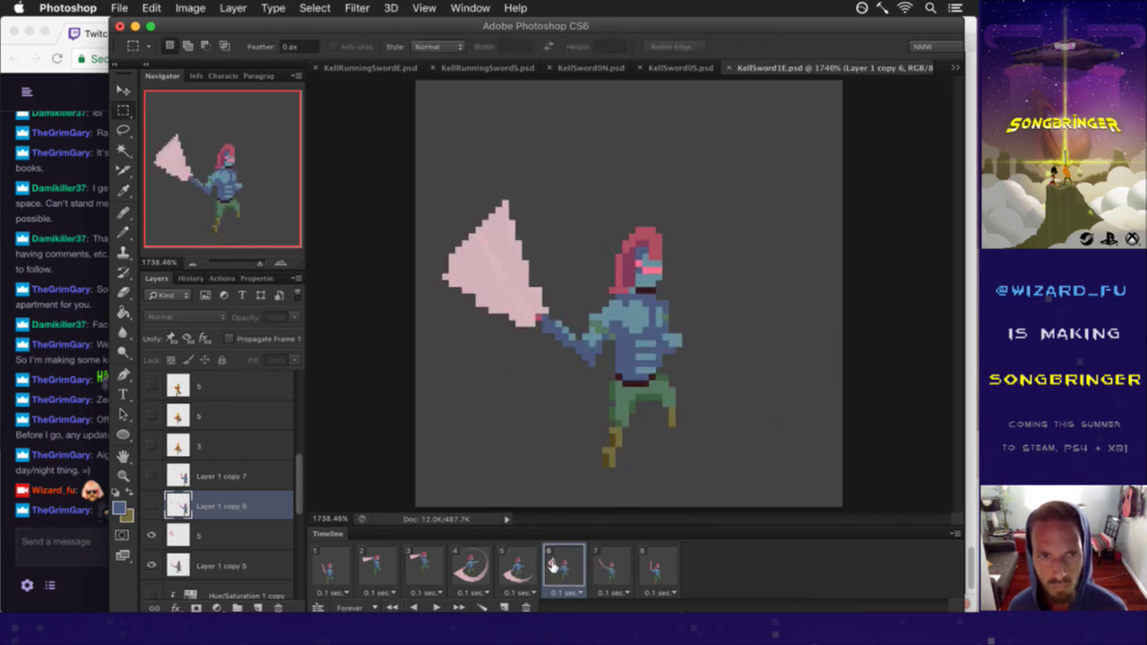
left_click(611, 570)
Step: Move frame 8's figure on Layer 1 copy 7 two pixels right to line up with frame 7
left_click(670, 572)
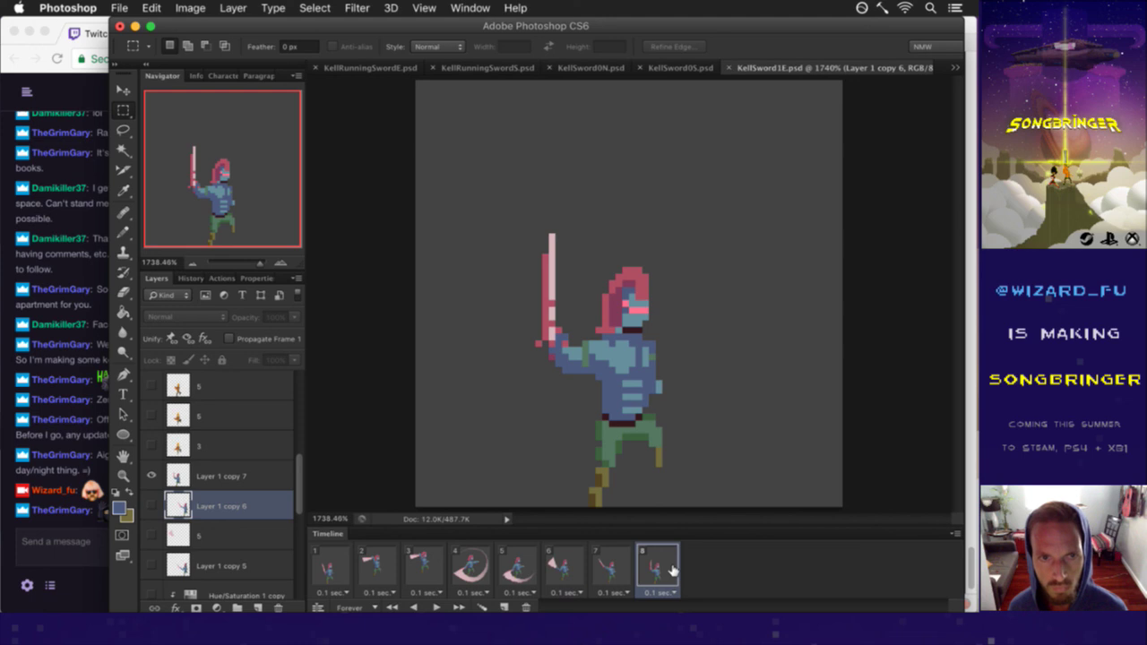
left_click(243, 469)
key("v")
key("Right")
key("Right")
key("Left")
left_click(627, 557)
left_click(648, 559)
key("Right")
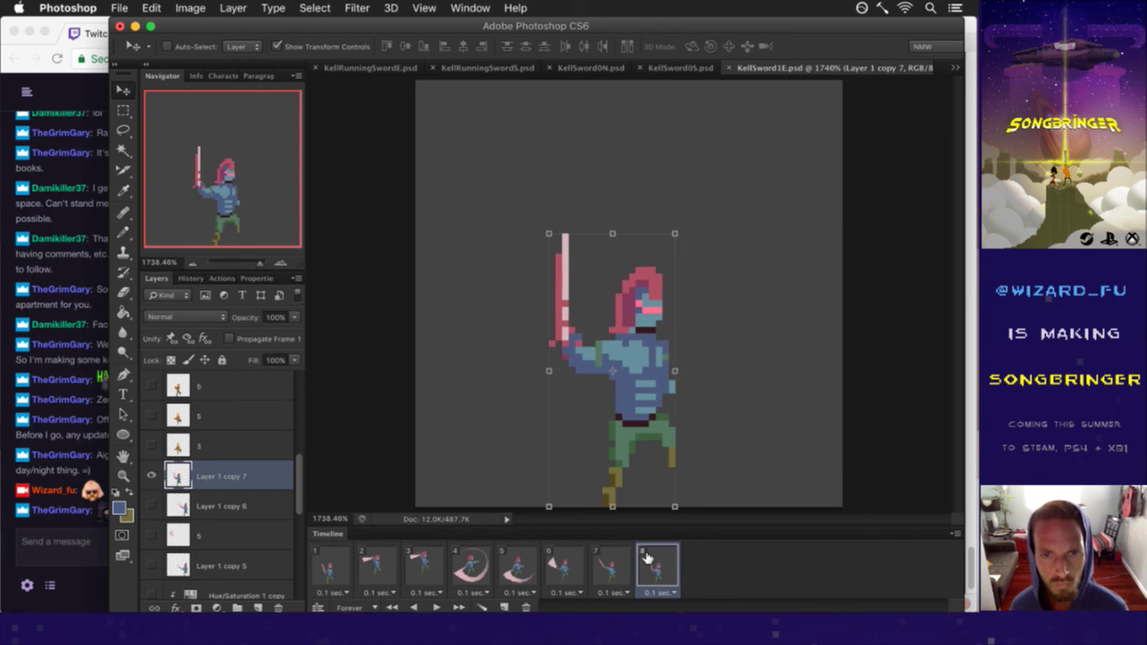
left_click(627, 565)
left_click(657, 566)
key("m")
left_click_drag(379, 257, 635, 468)
left_click(638, 464)
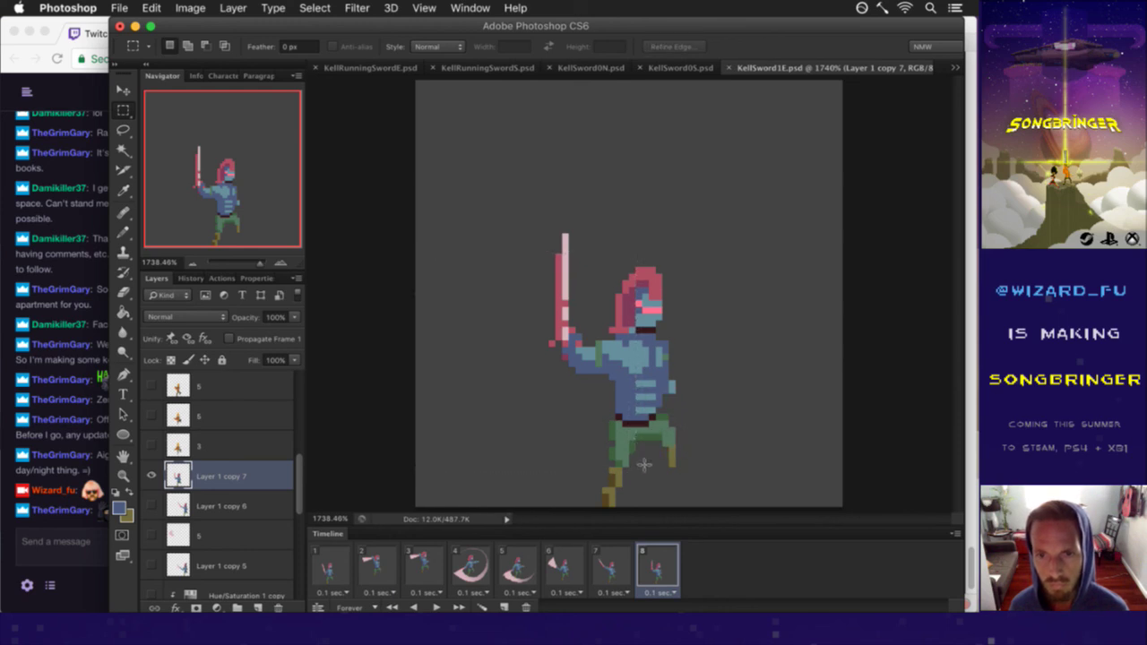
Step: Compare the figure's horizontal position between frames 1 and 2
left_click(337, 570)
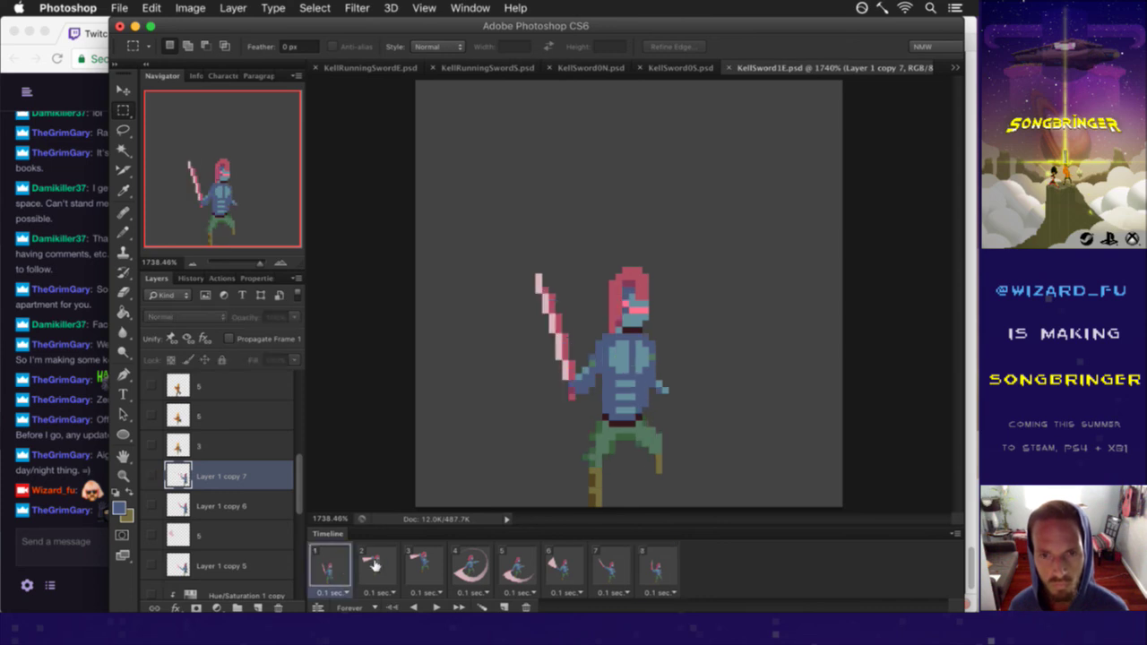
left_click(358, 570)
left_click(347, 564)
left_click(384, 563)
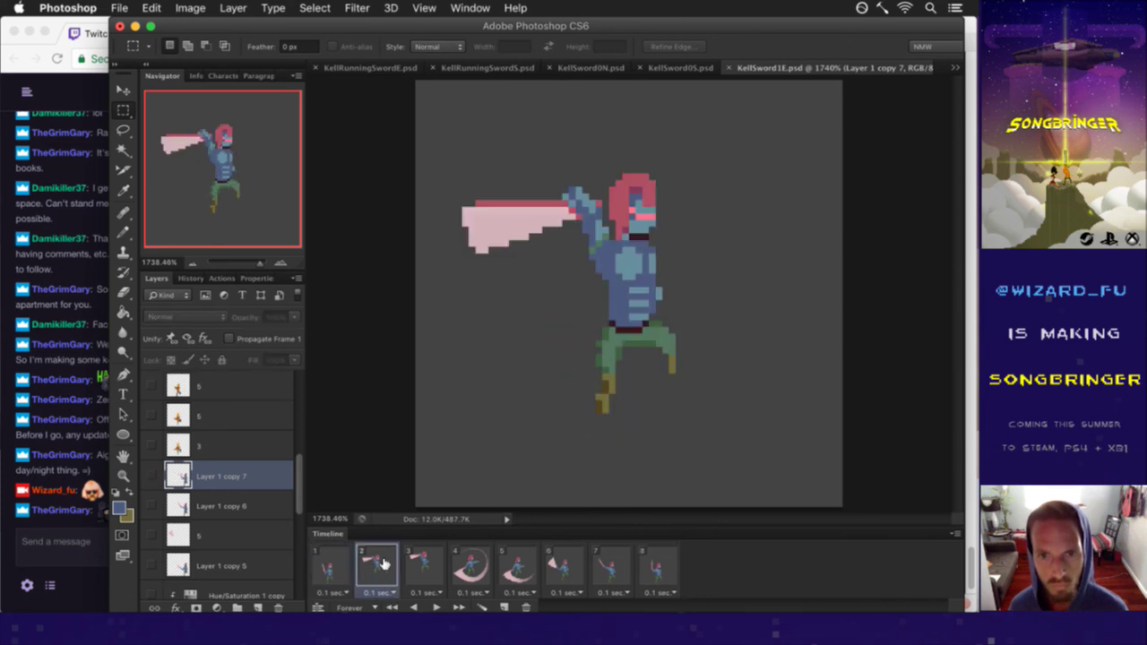
left_click(338, 566)
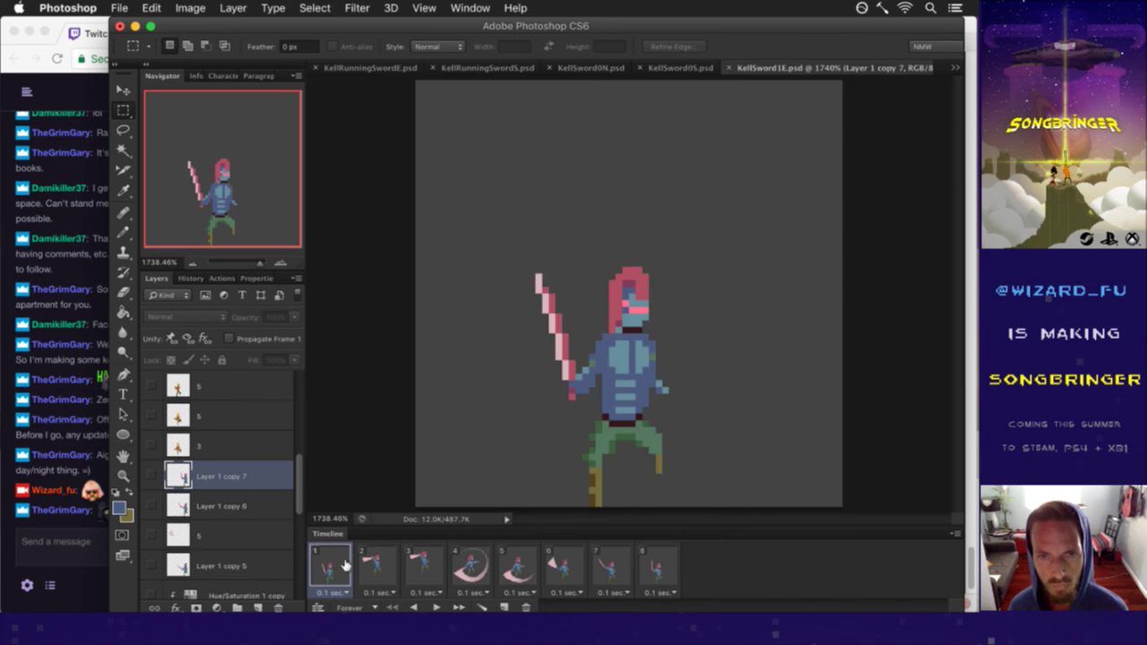
Step: Shift all layers from Layer 1 up to lev two pixels left across frames 2 to 8
left_click(363, 565)
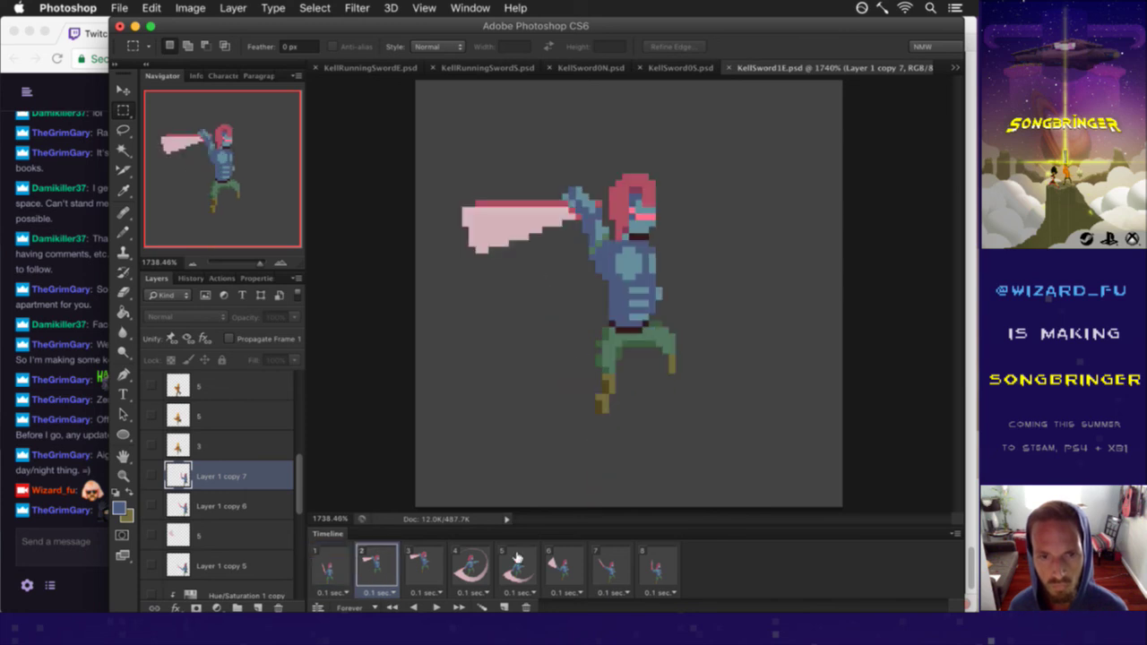
left_click(663, 569, "shift")
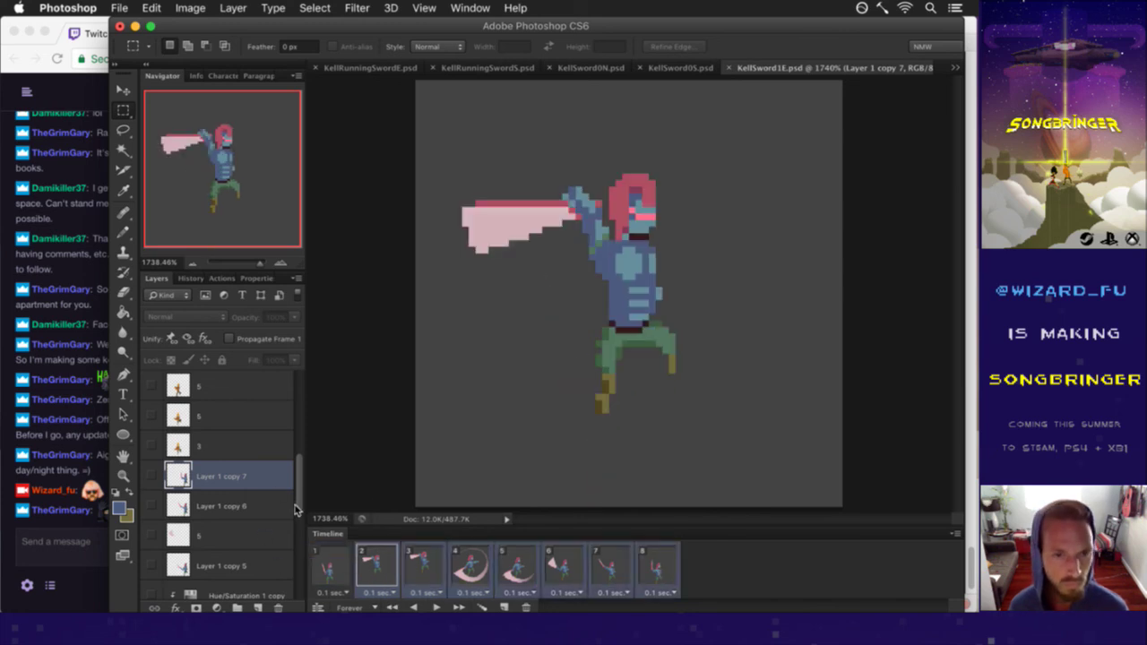
scroll(267, 542, "down", 5)
left_click(272, 557)
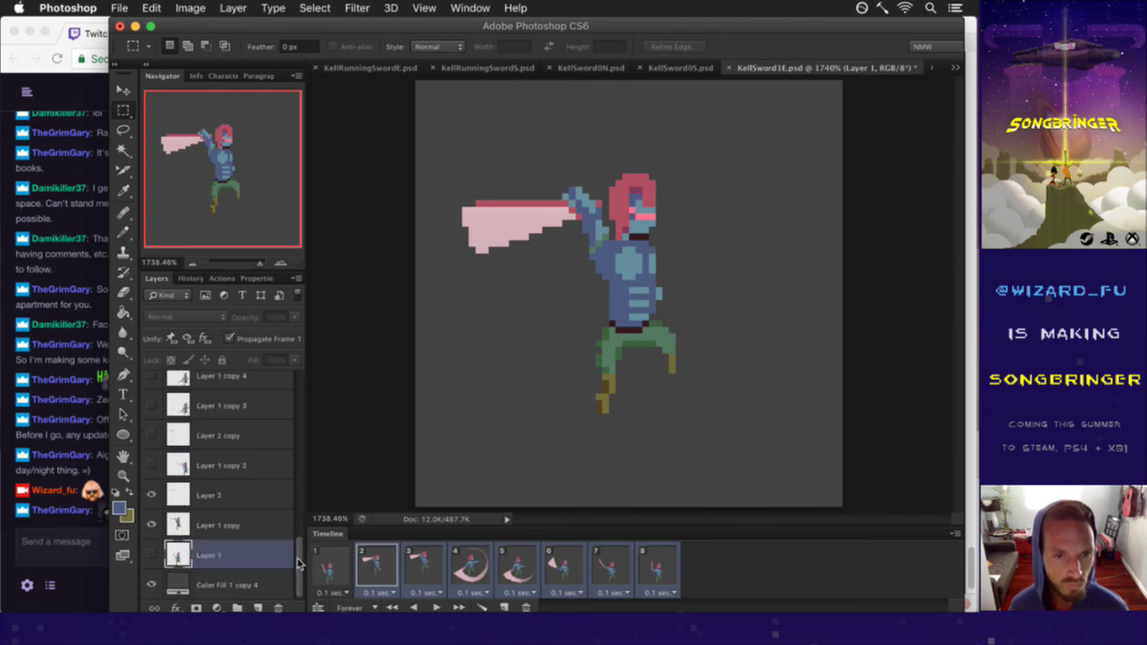
scroll(269, 538, "up", 10)
left_click(241, 385, "shift")
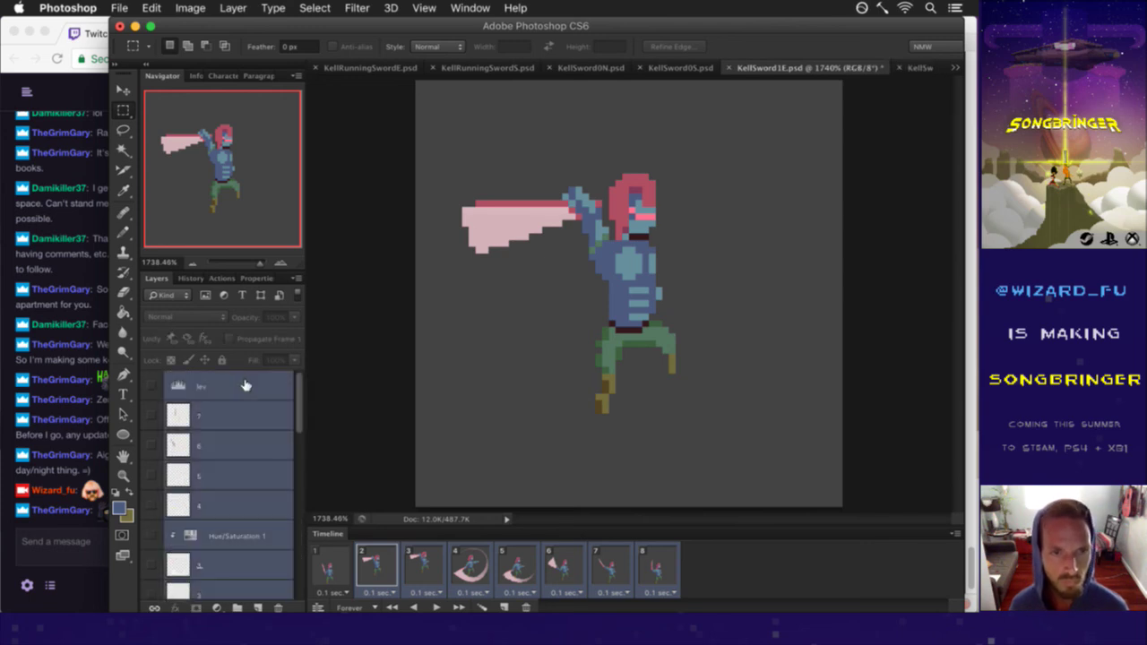
key("v")
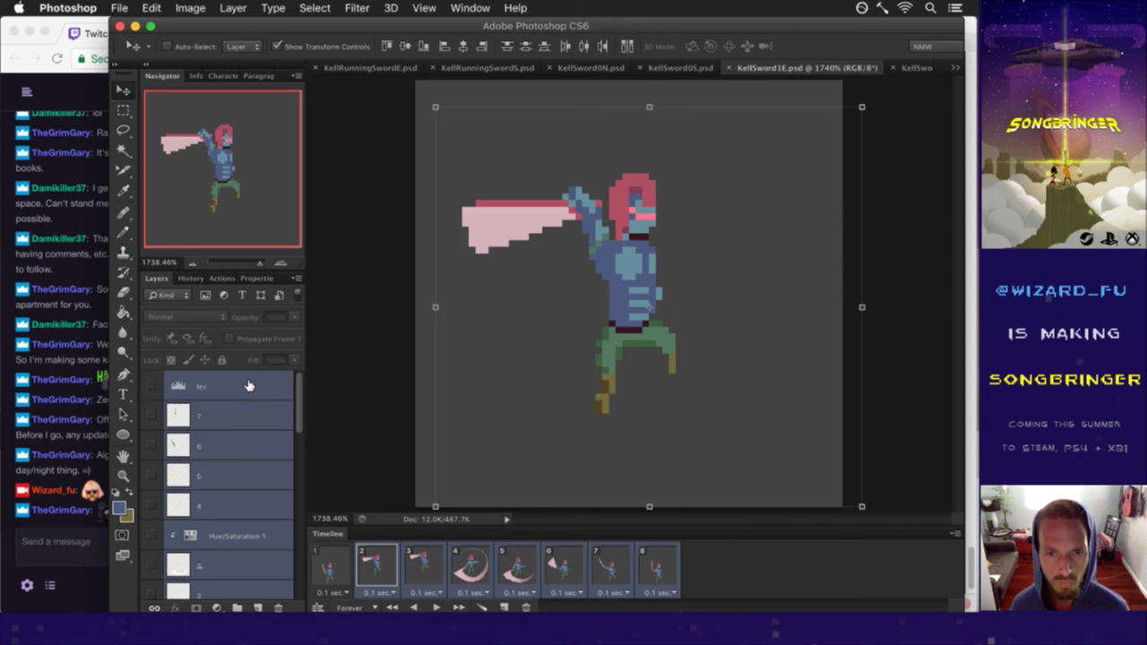
key("Left")
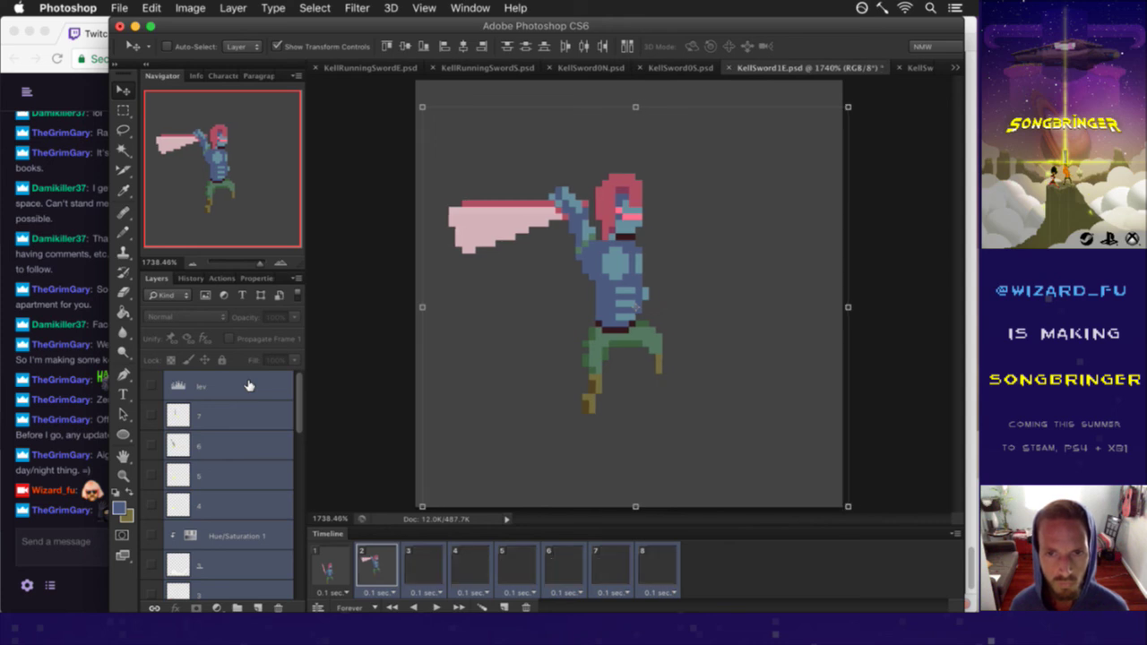
key("m")
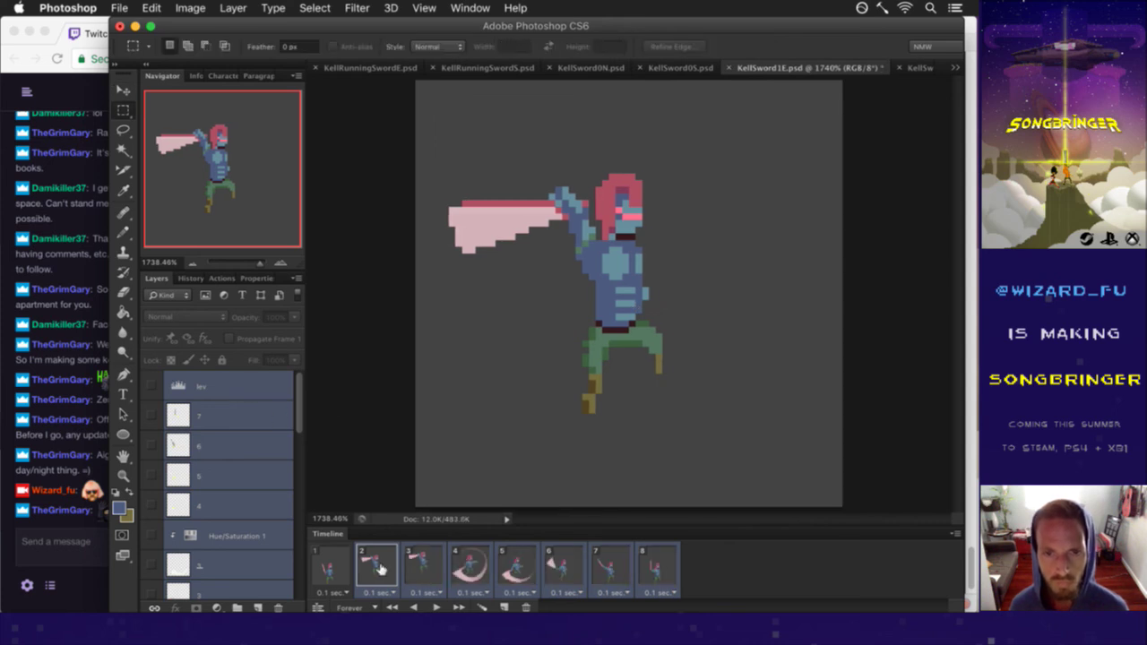
Step: Play the animation from frame 1 to check the alignment of the sword swing
left_click(349, 568)
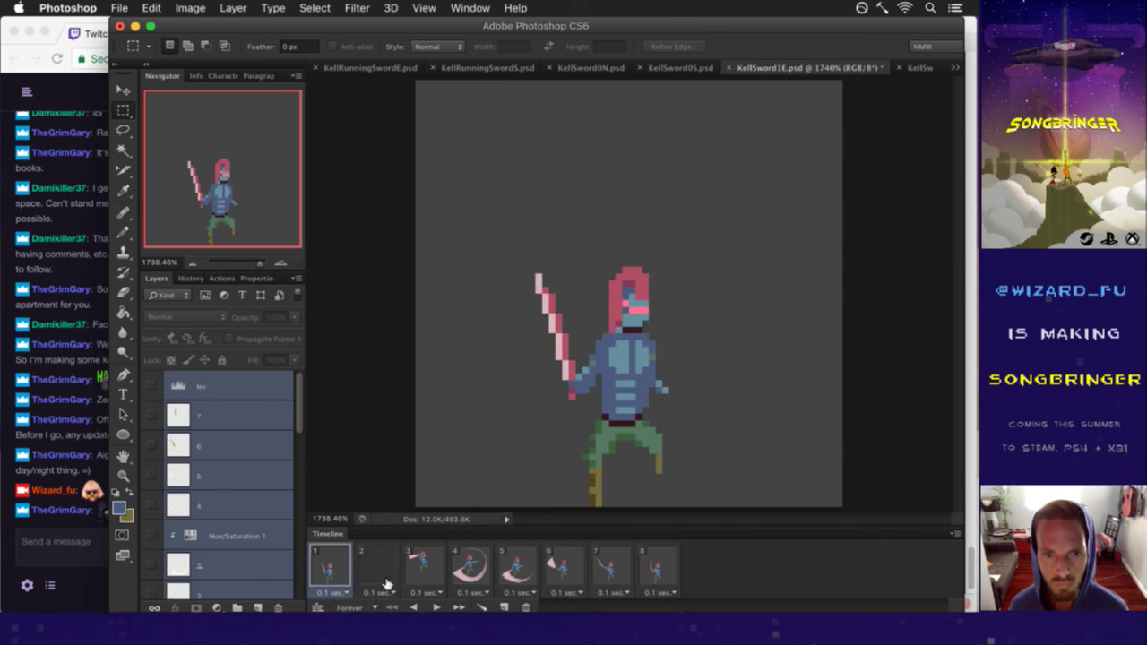
left_click(435, 607)
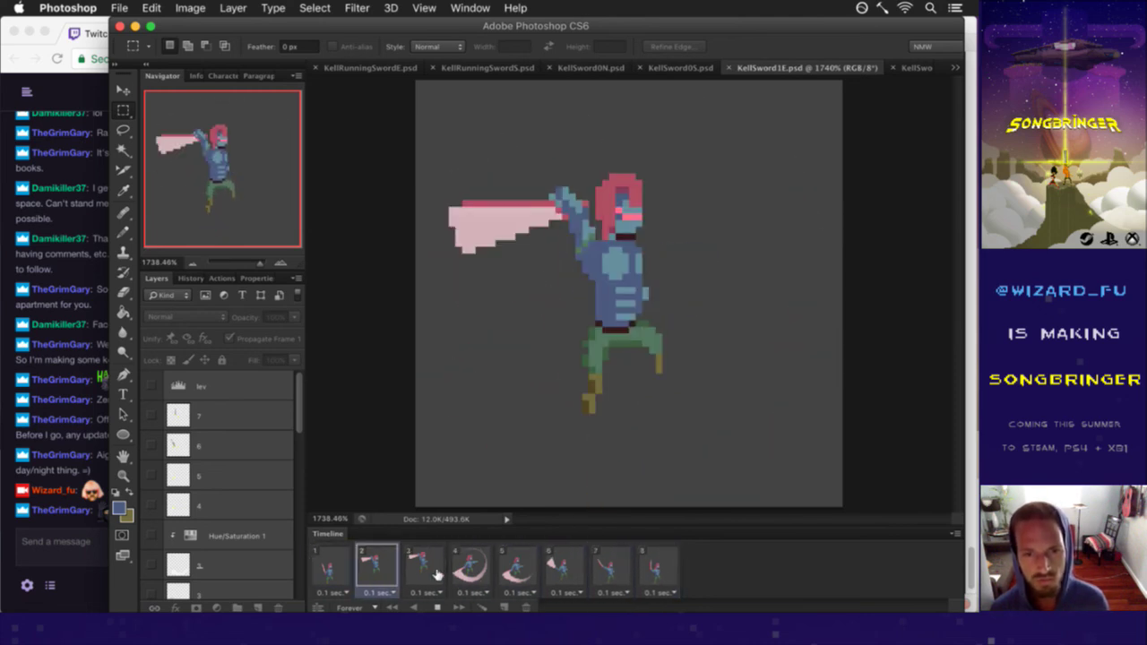
key("space")
Step: Delete the old layers 7, 6, 5 and 4 above Hue/Saturation 1
left_click(346, 557)
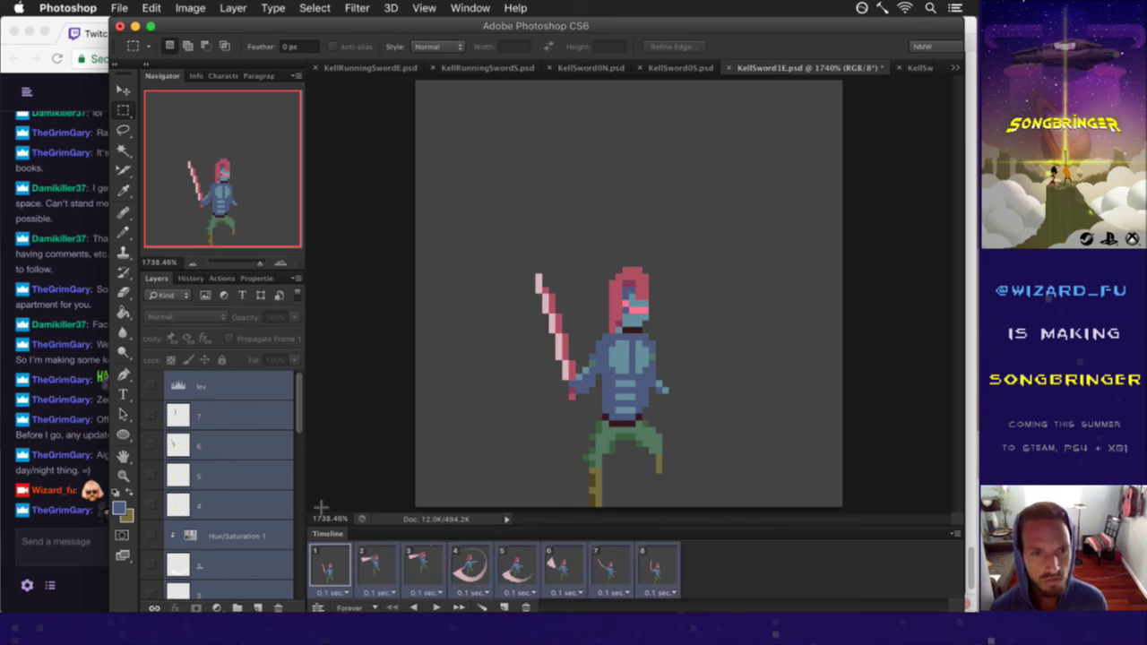
left_click(266, 418)
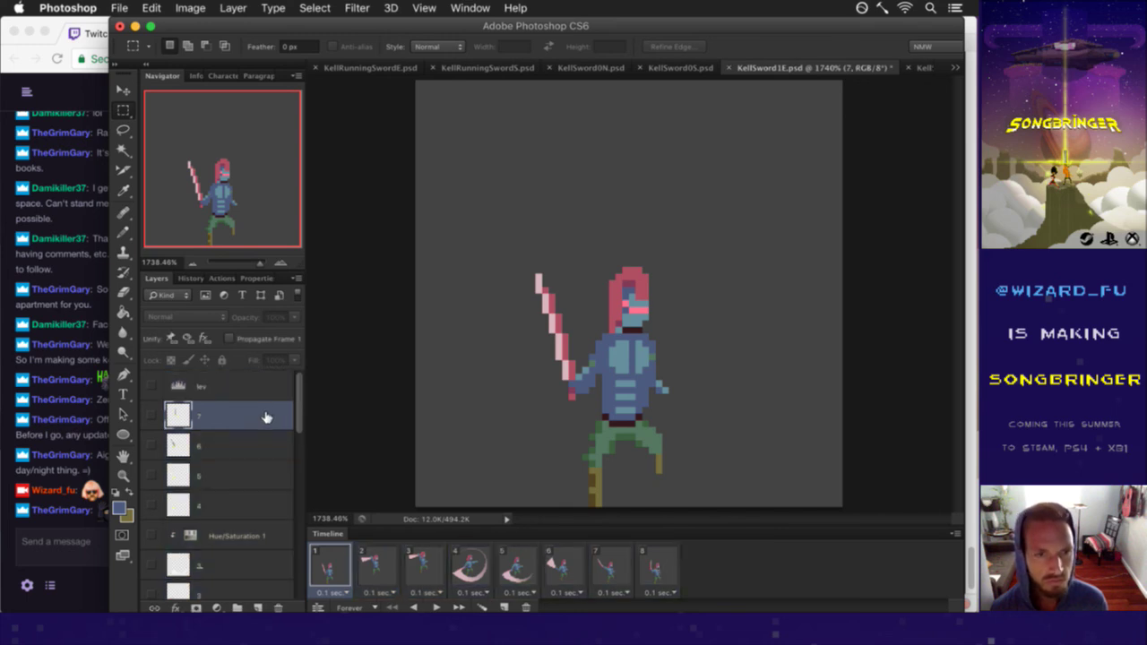
left_click(273, 504, "shift")
left_click(277, 608)
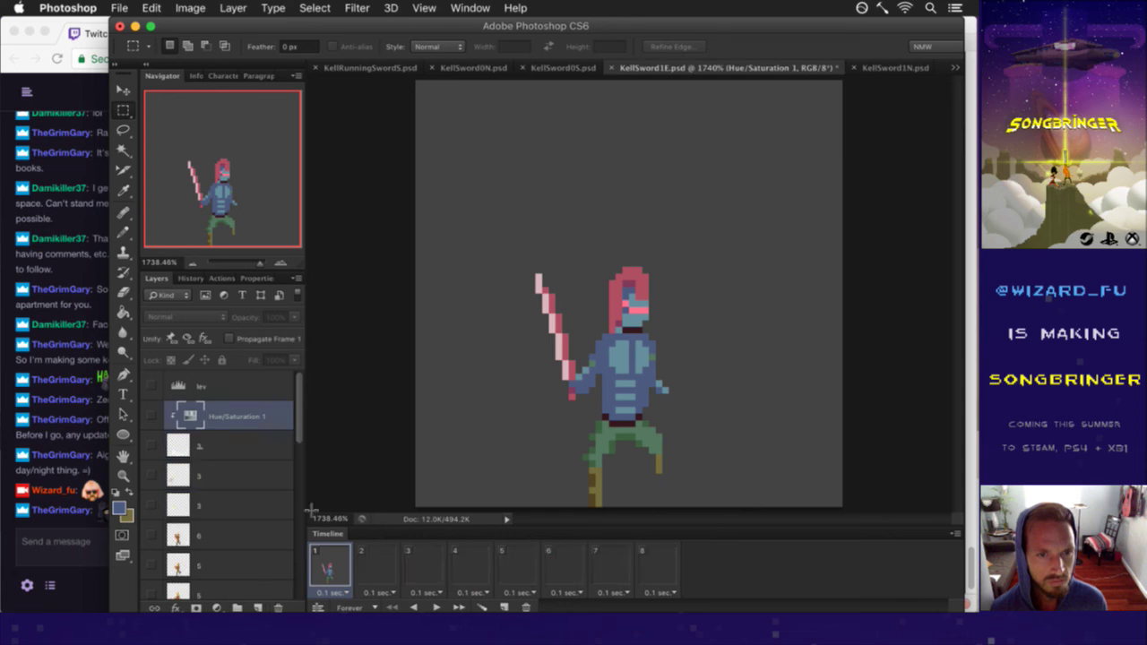
Step: Delete the lev layer and the old layers 6, 5, 5 and 3 above Layer 1 copy 7, and save the file
left_click(259, 384)
left_click(277, 607)
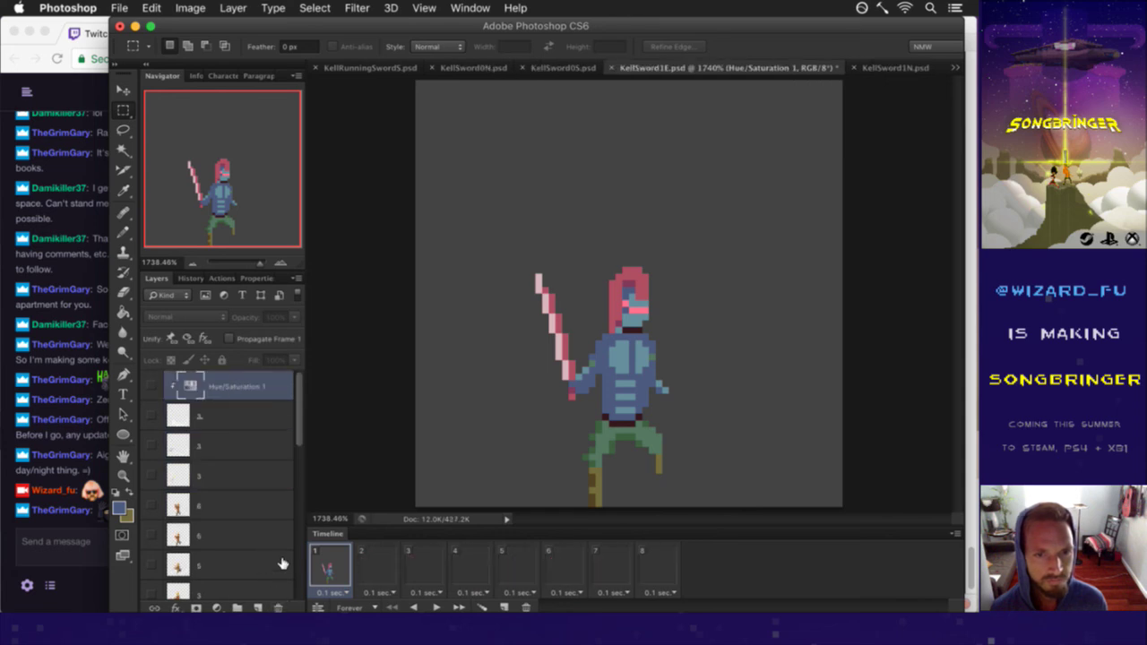
left_click(244, 506)
left_click_drag(299, 427, 297, 468)
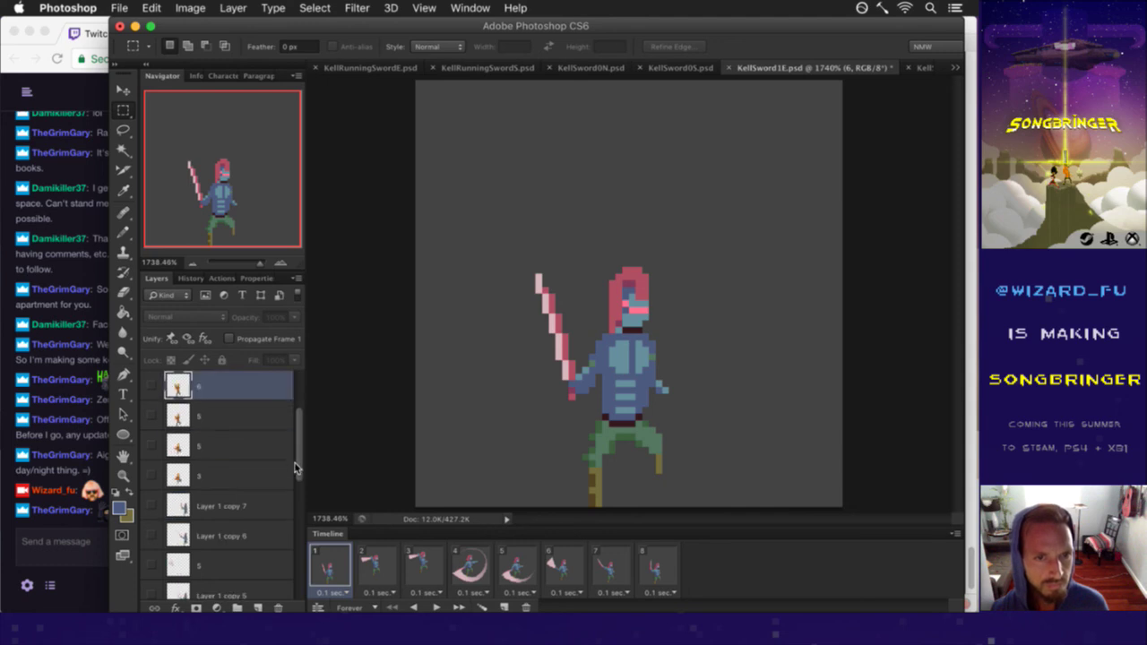
left_click(275, 474, "shift")
left_click(282, 606)
key("super+s")
Step: Move Hue/Saturation 1 and the two frame 4 sword-trail layers beneath it directly above Layer 1 copy 3
left_click_drag(303, 444, 305, 391)
scroll(305, 391, "up", 1)
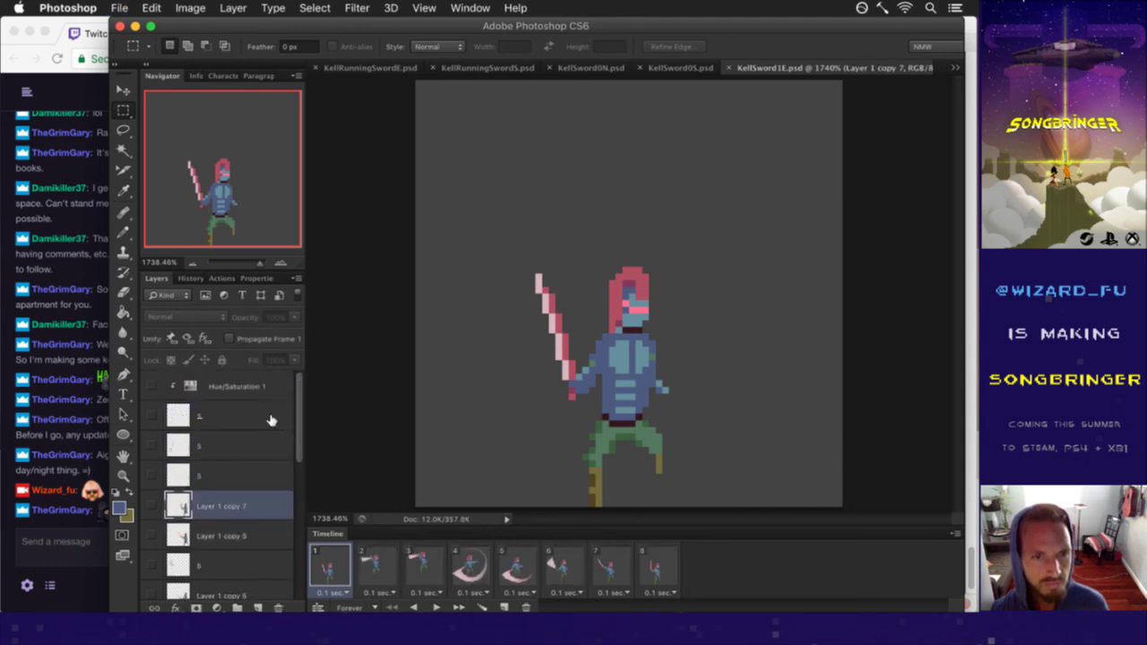
left_click(271, 420)
left_click(376, 569)
left_click(418, 568)
left_click(462, 564)
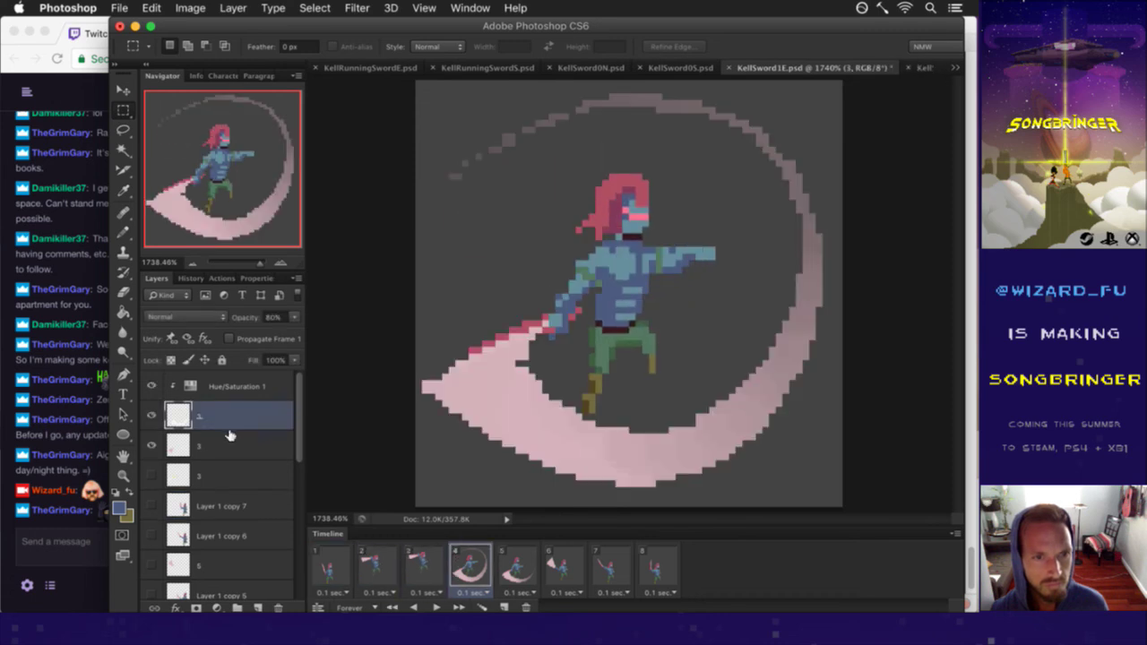
left_click(254, 394, "shift")
left_click_drag(213, 384, 259, 403)
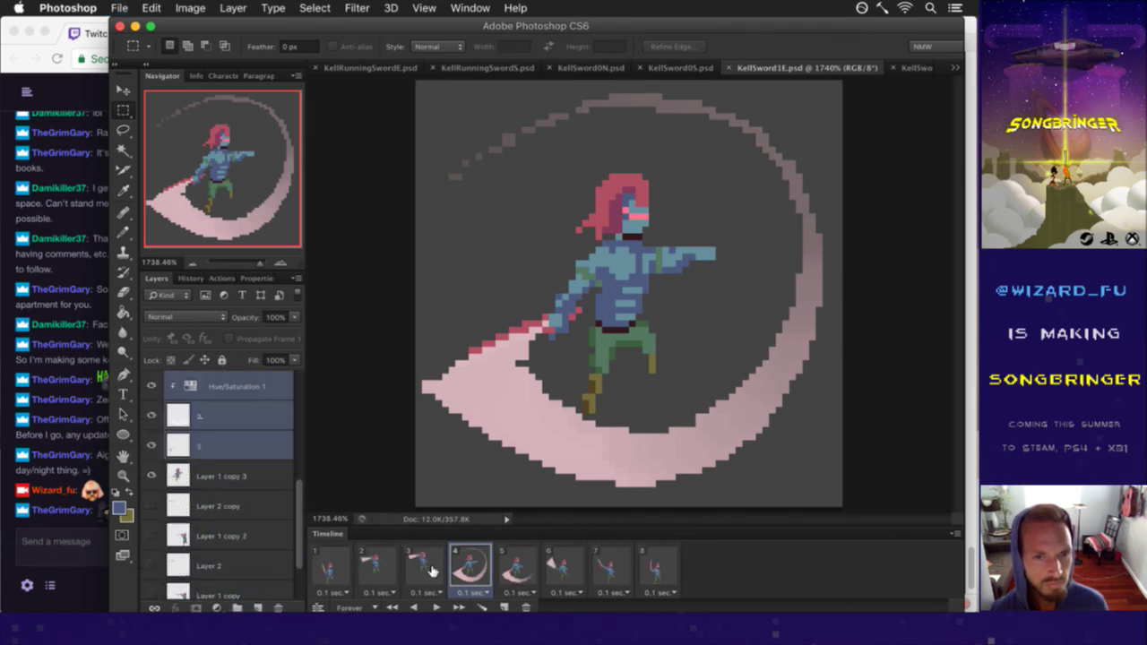
Step: Go through frames 1 to 8 to check whether the topmost layer 3 is used, and delete that layer
left_click(502, 565)
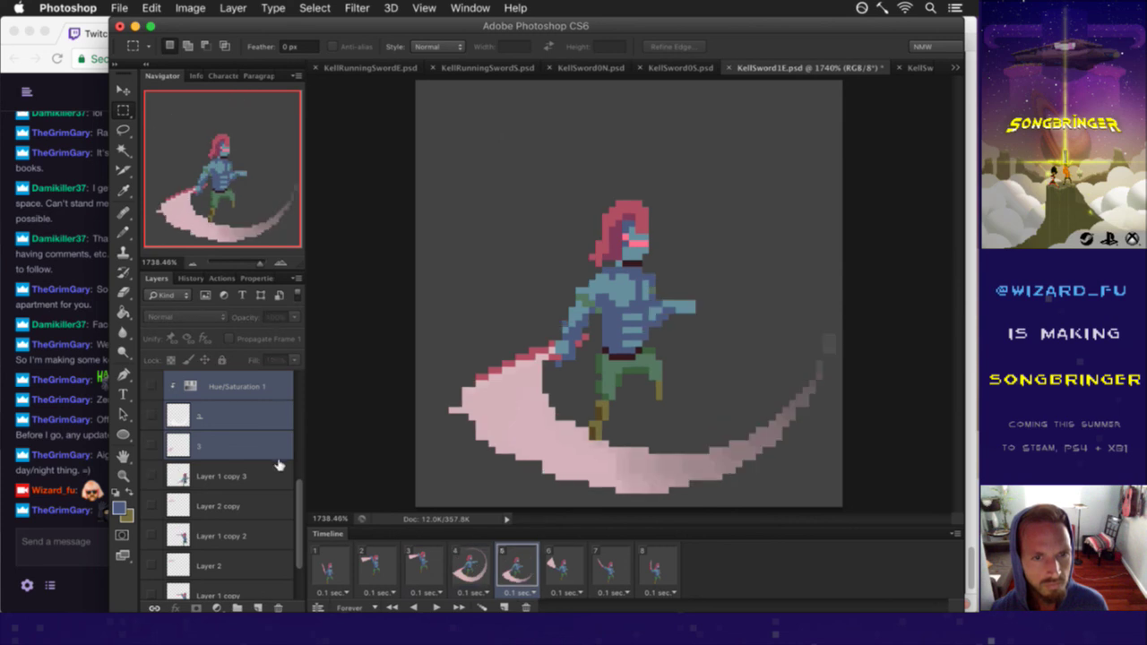
scroll(283, 386, "up", 5)
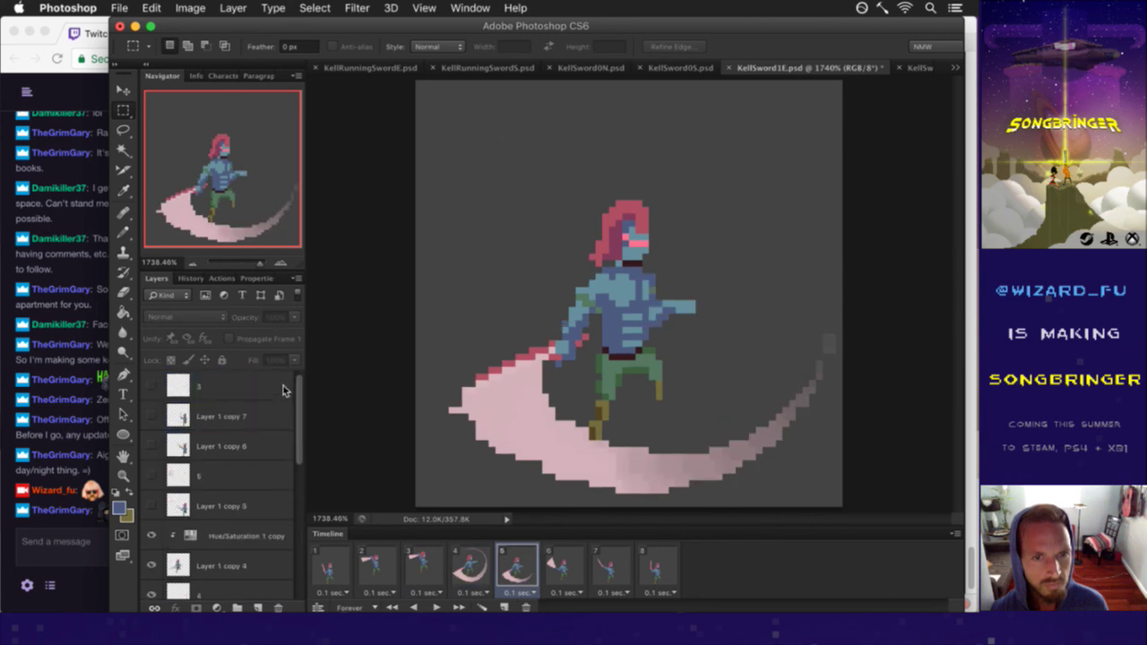
left_click(563, 567)
left_click(610, 570)
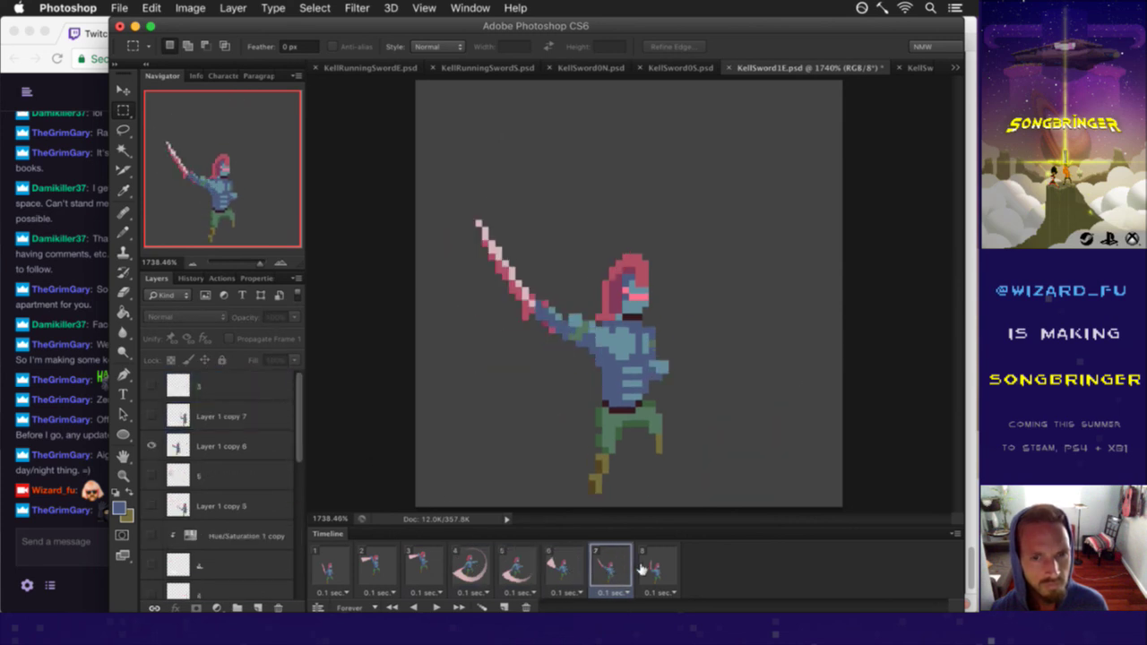
left_click(644, 569)
left_click(335, 564)
left_click(370, 563)
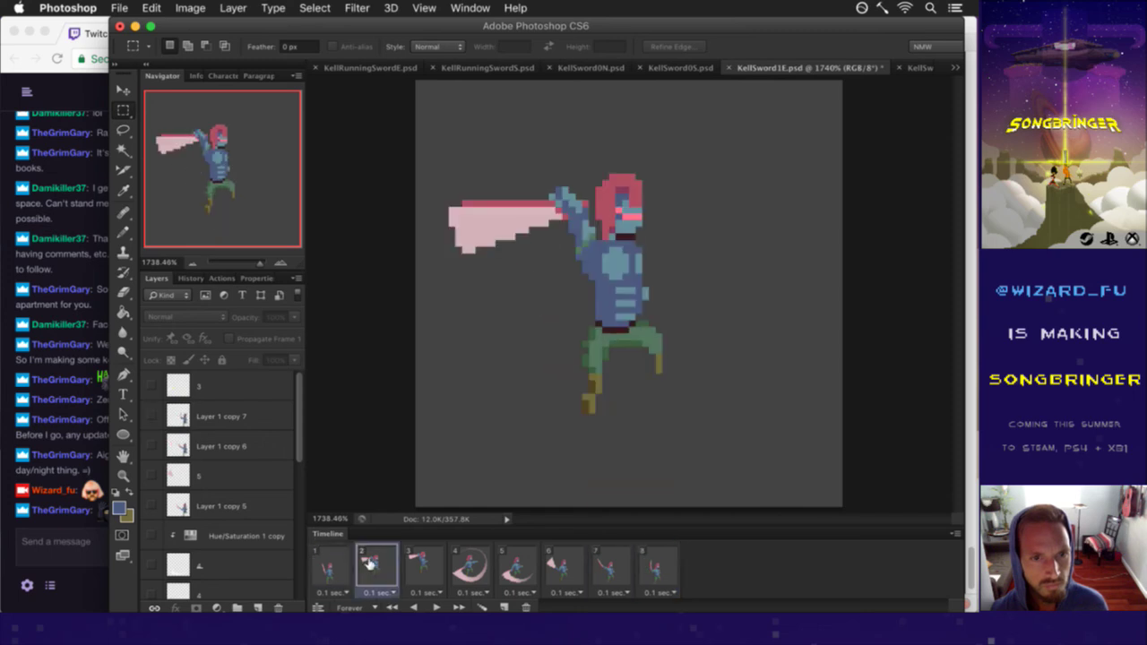
left_click(406, 563)
left_click(467, 565)
left_click(522, 562)
left_click(584, 564)
left_click(616, 565)
left_click(642, 565)
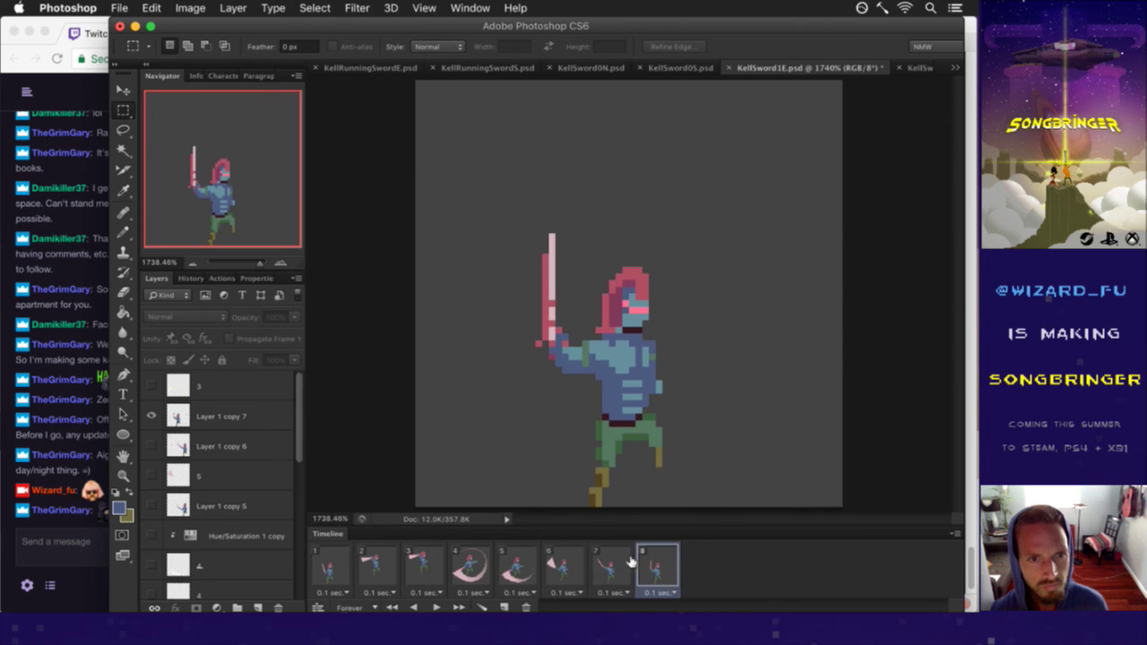
left_click(223, 382)
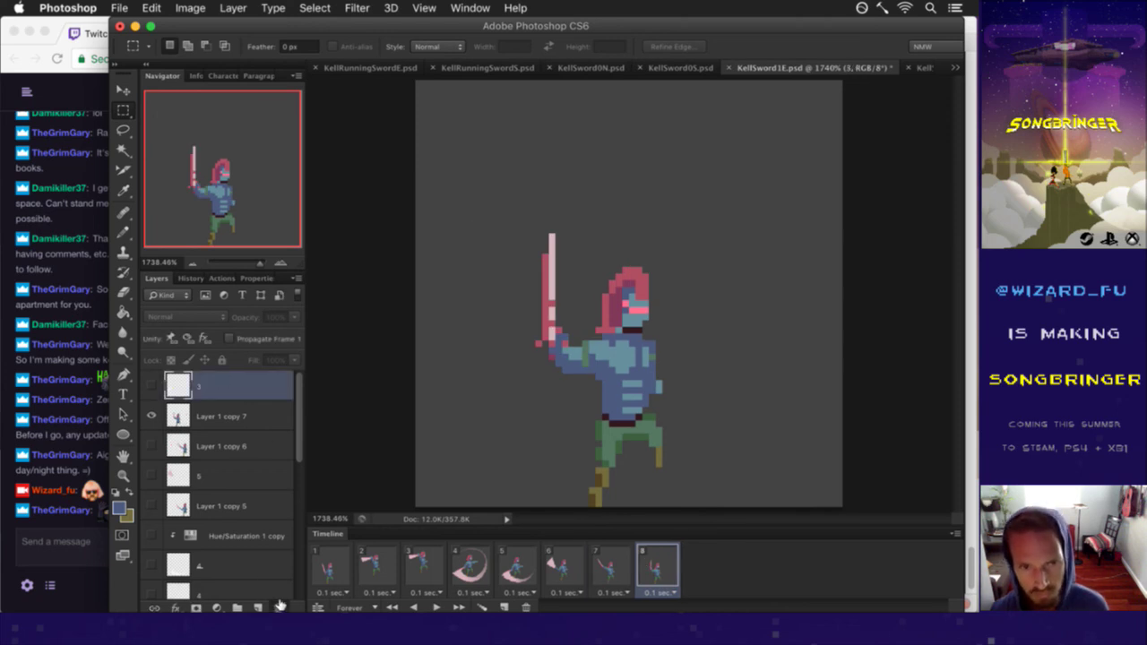
left_click(280, 606)
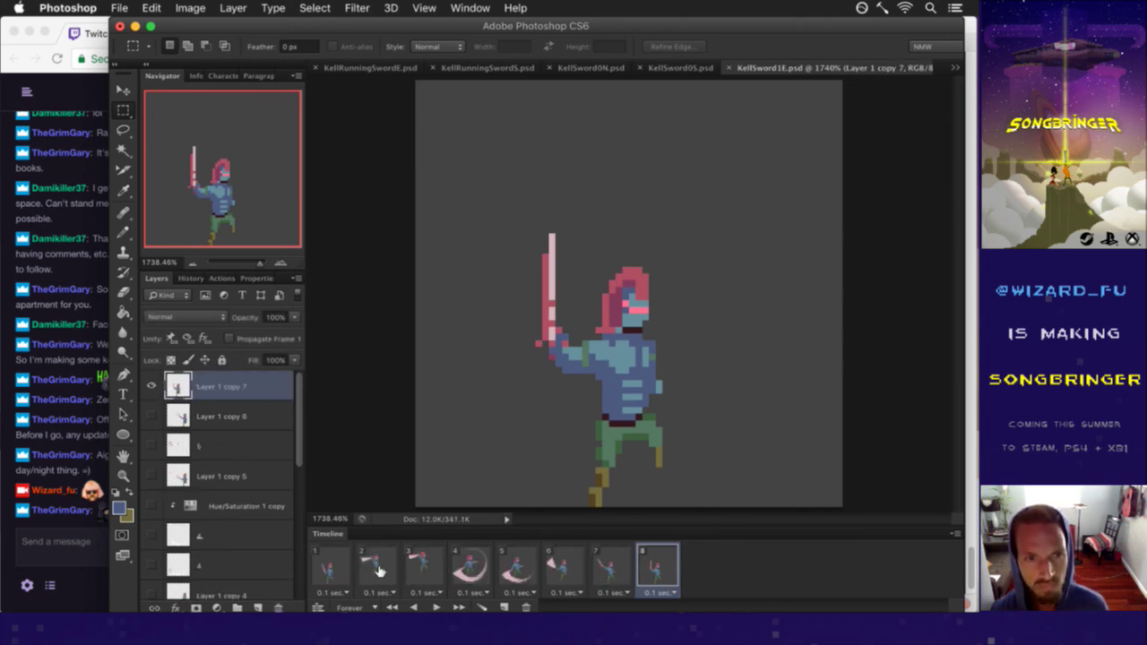
Step: Hide Color Fill 1 copy 4 in all eight frames and render them as the KellSword1E.png sequence, replacing the existing one
left_click(350, 567, "shift")
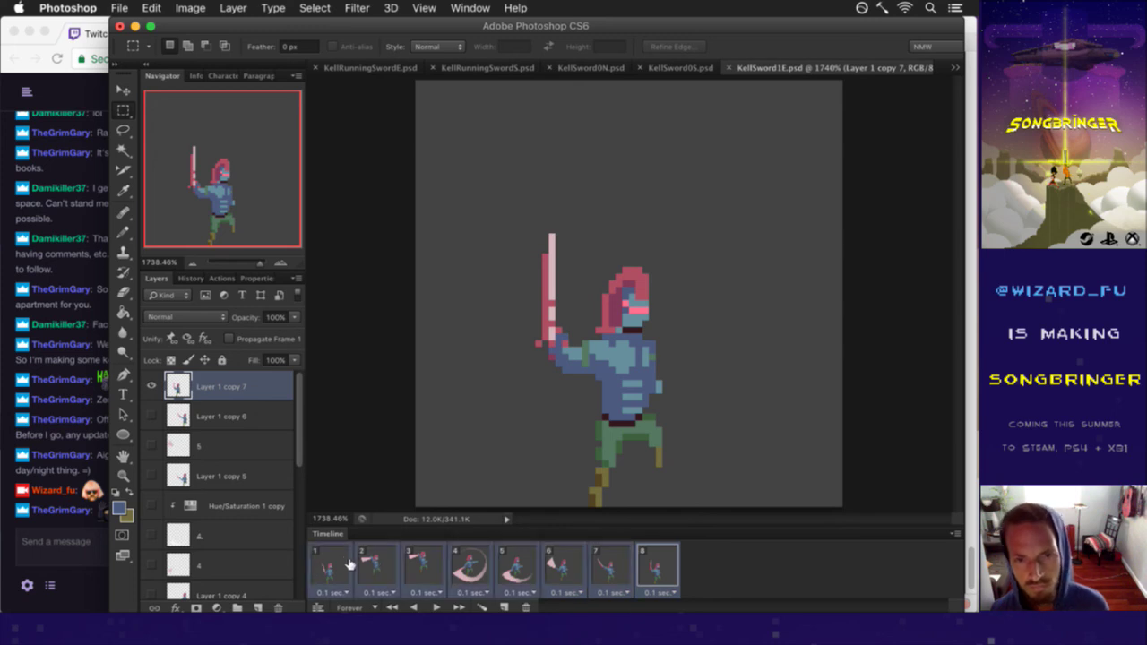
left_click_drag(303, 461, 298, 590)
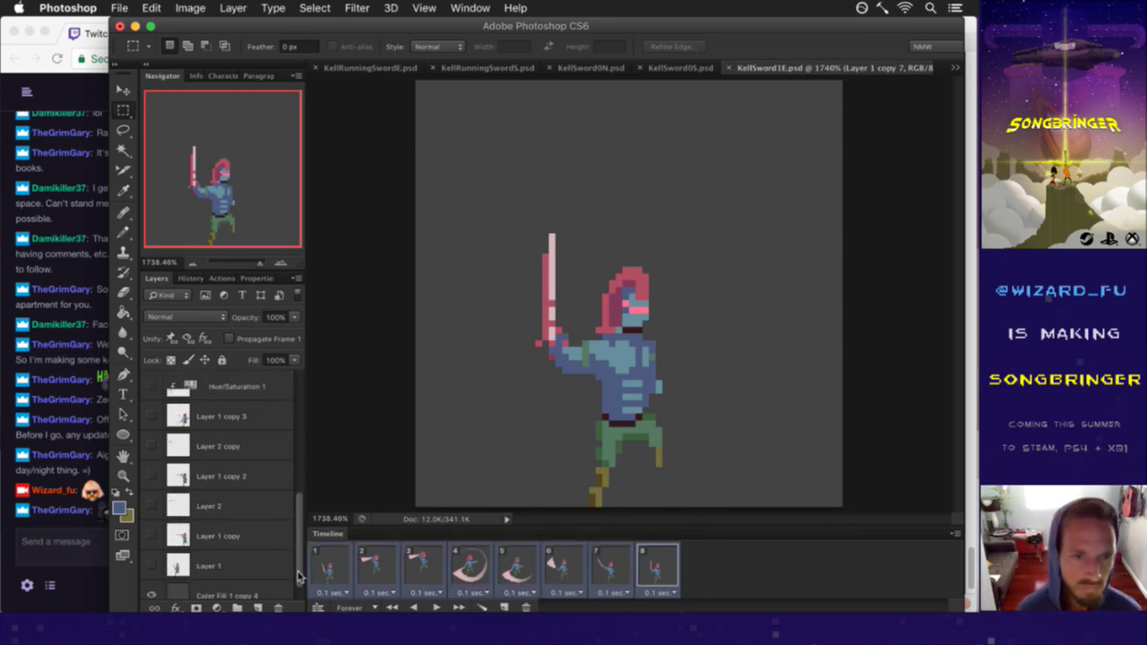
left_click(157, 596)
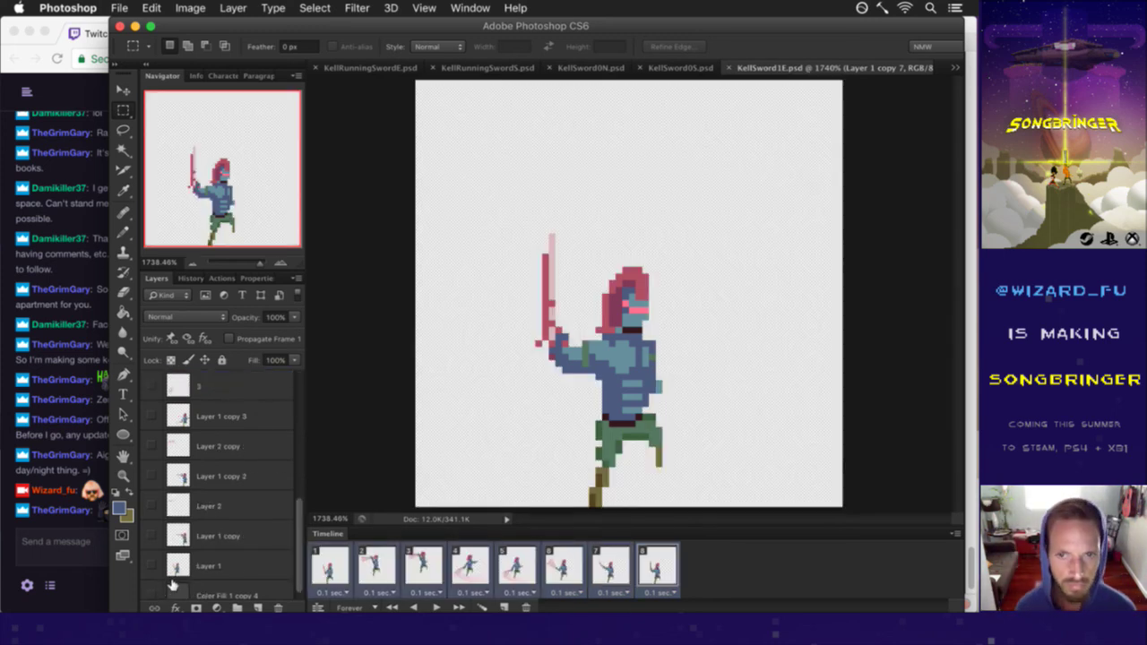
key("super+shift+alt+r")
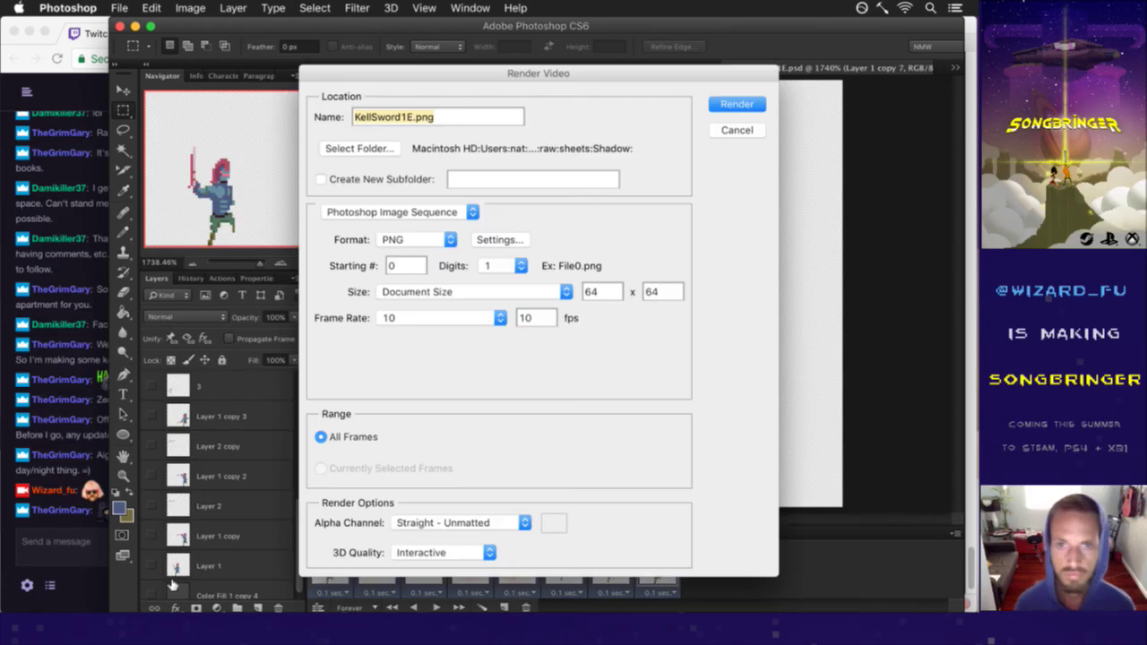
key("Return")
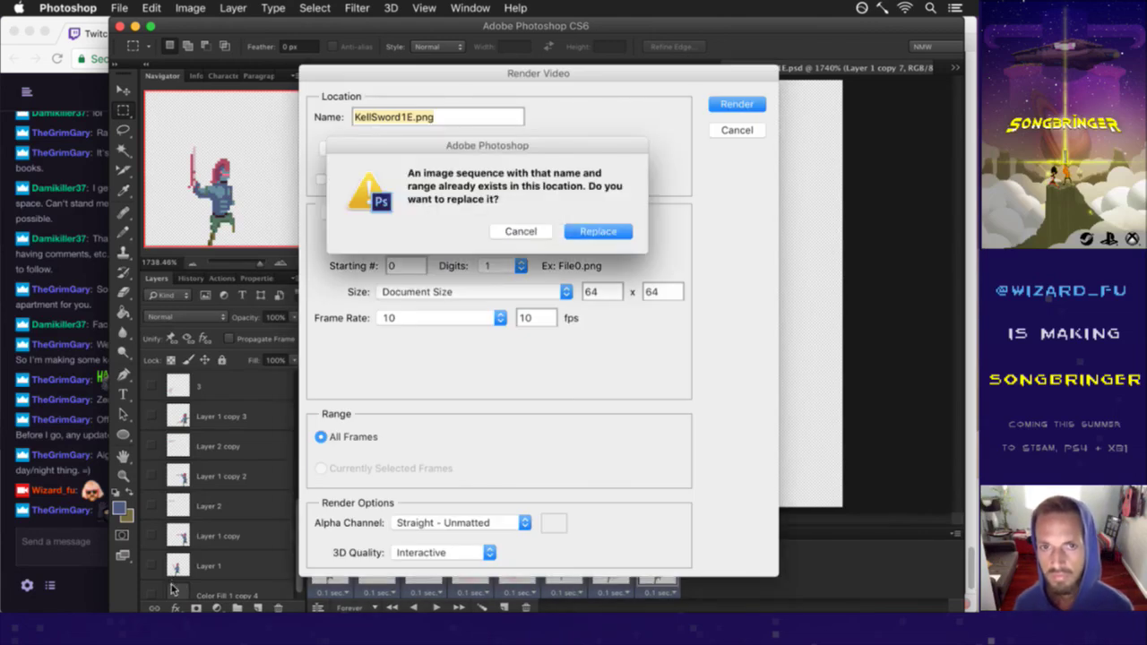
key("Return")
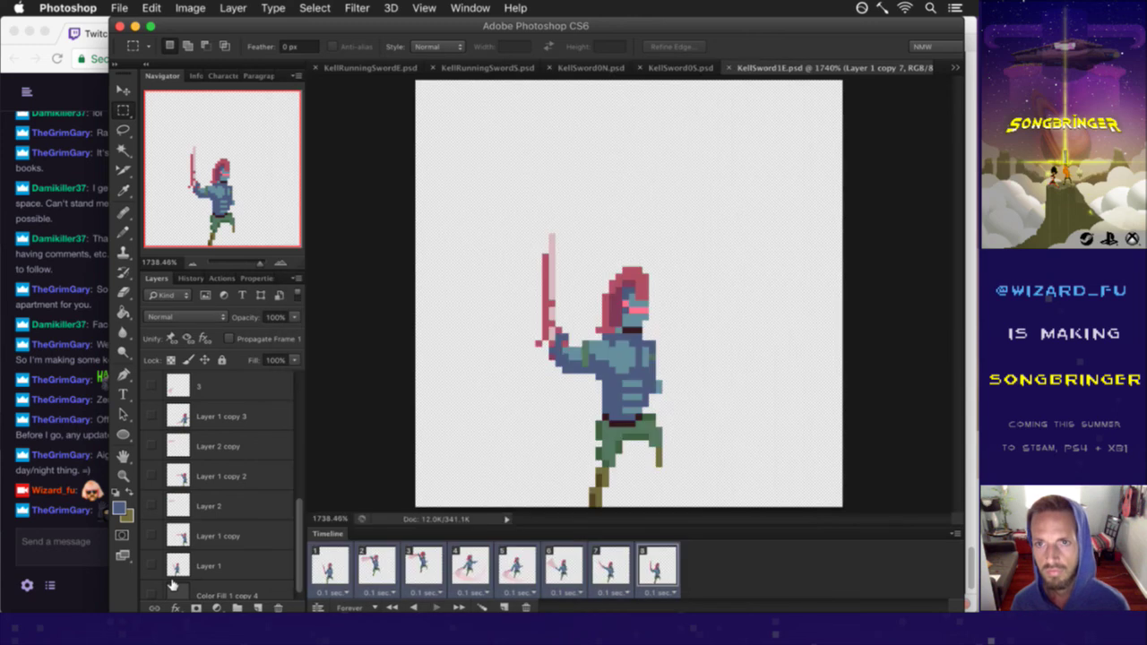
Step: Switch to Finder and look through the Shadow folder for the rendered PNG files
key("super+Tab")
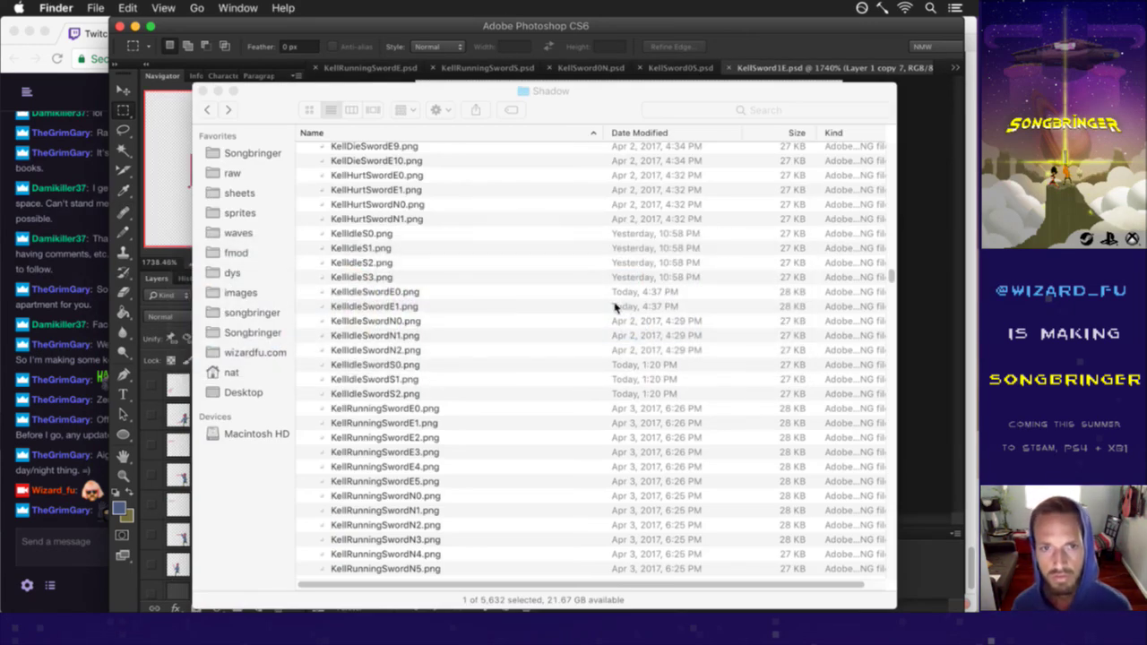
scroll(616, 305, "up", 10)
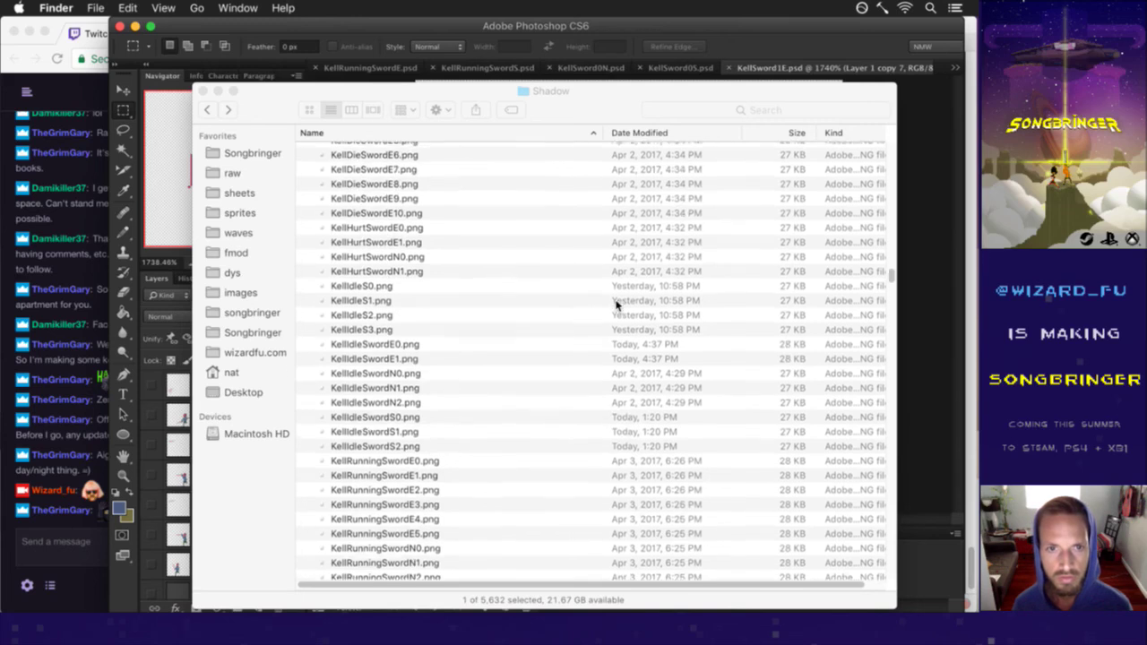
scroll(616, 305, "down", 10)
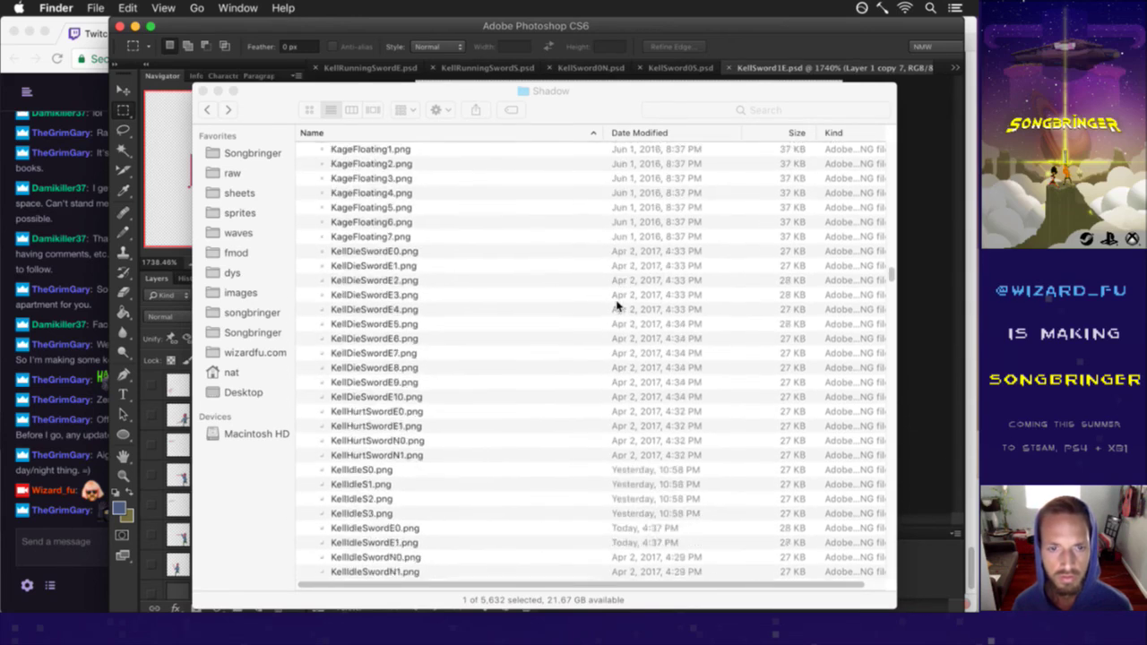
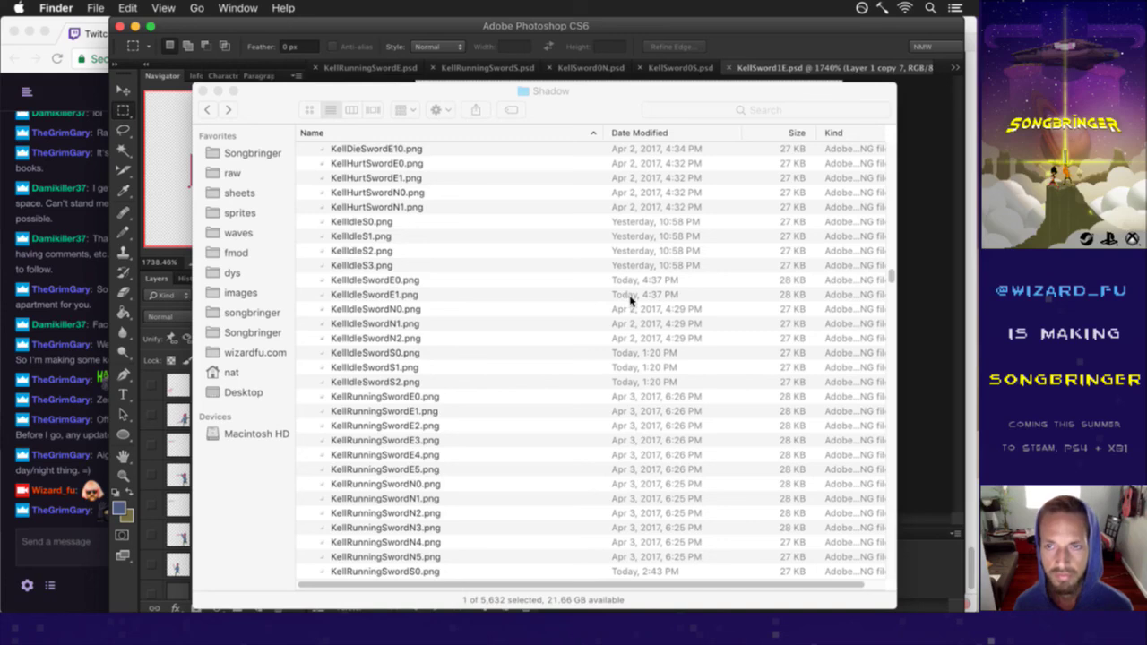
left_click(799, 51)
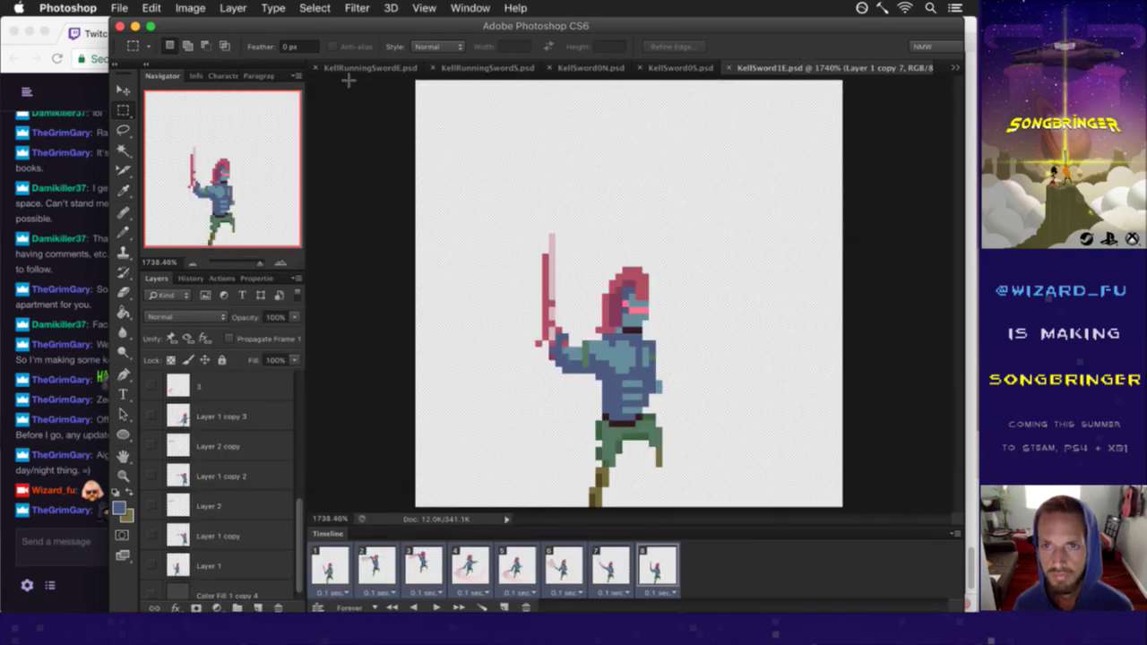
left_click(119, 8)
mouse_move(151, 8)
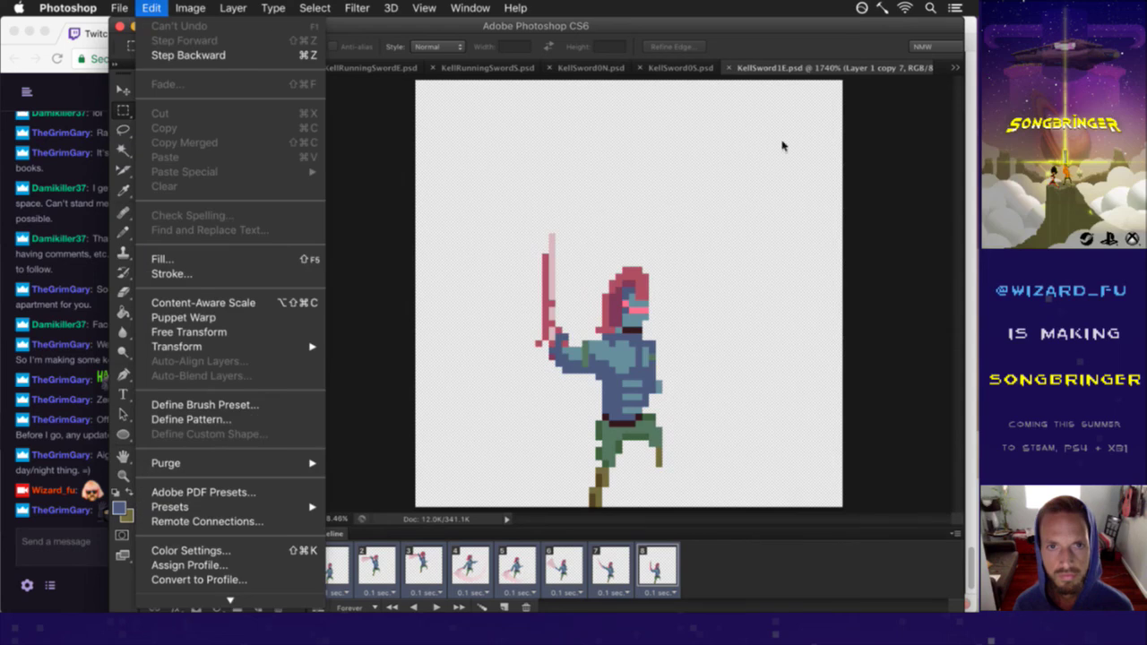
left_click(883, 130)
left_click(956, 67)
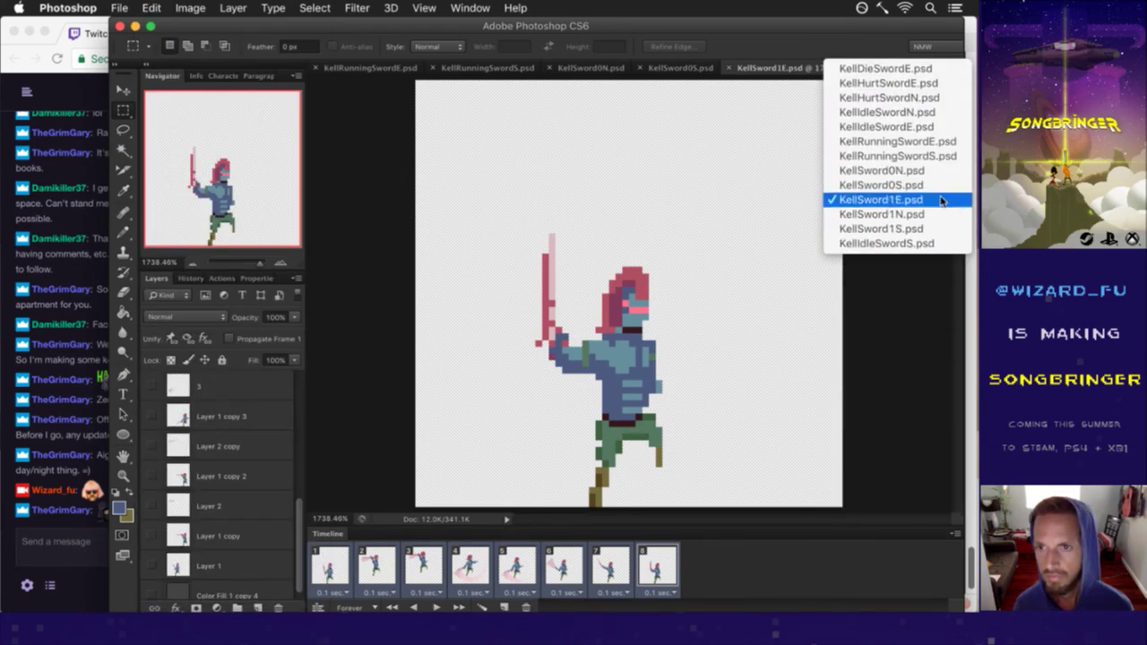
left_click(925, 327)
left_click(123, 8)
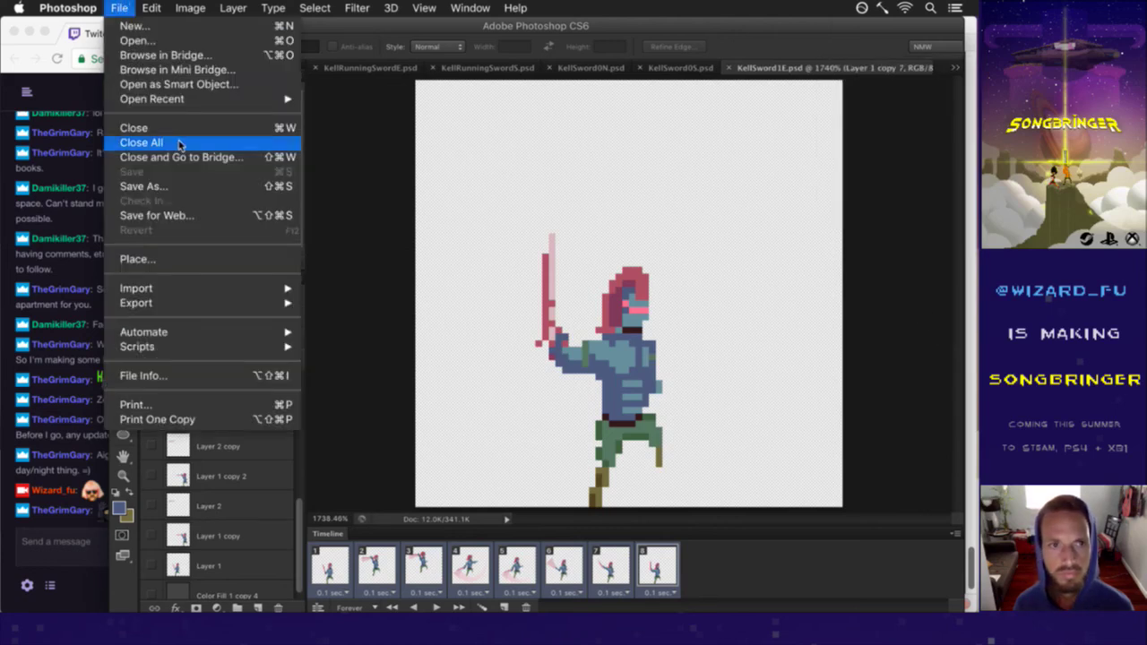
left_click(179, 187)
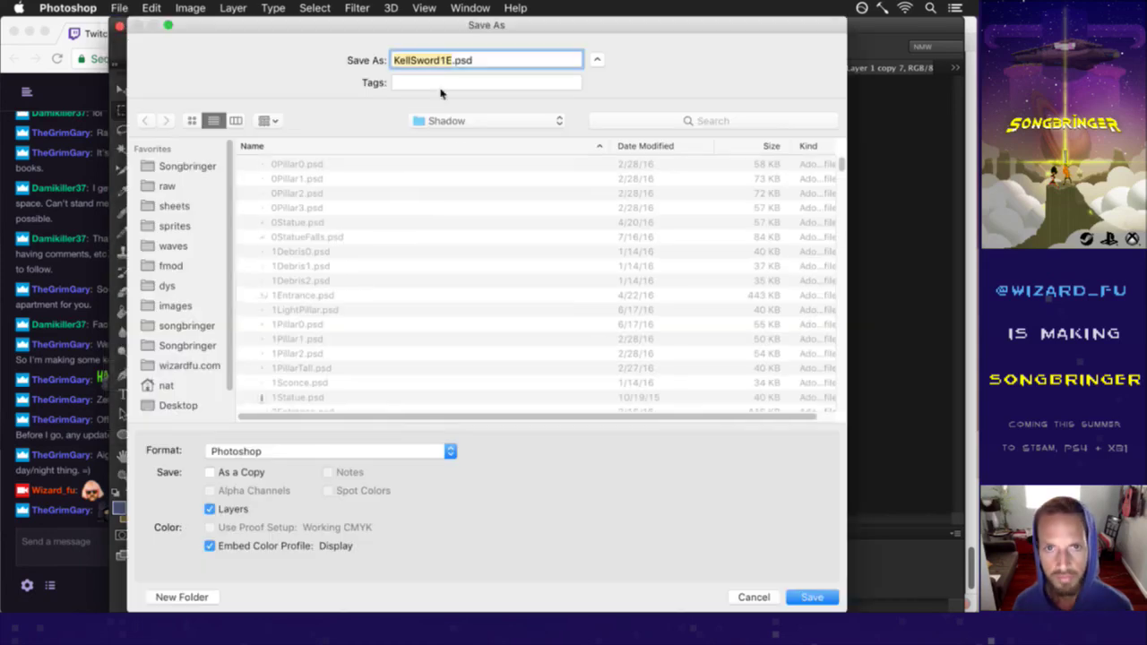
left_click(754, 597)
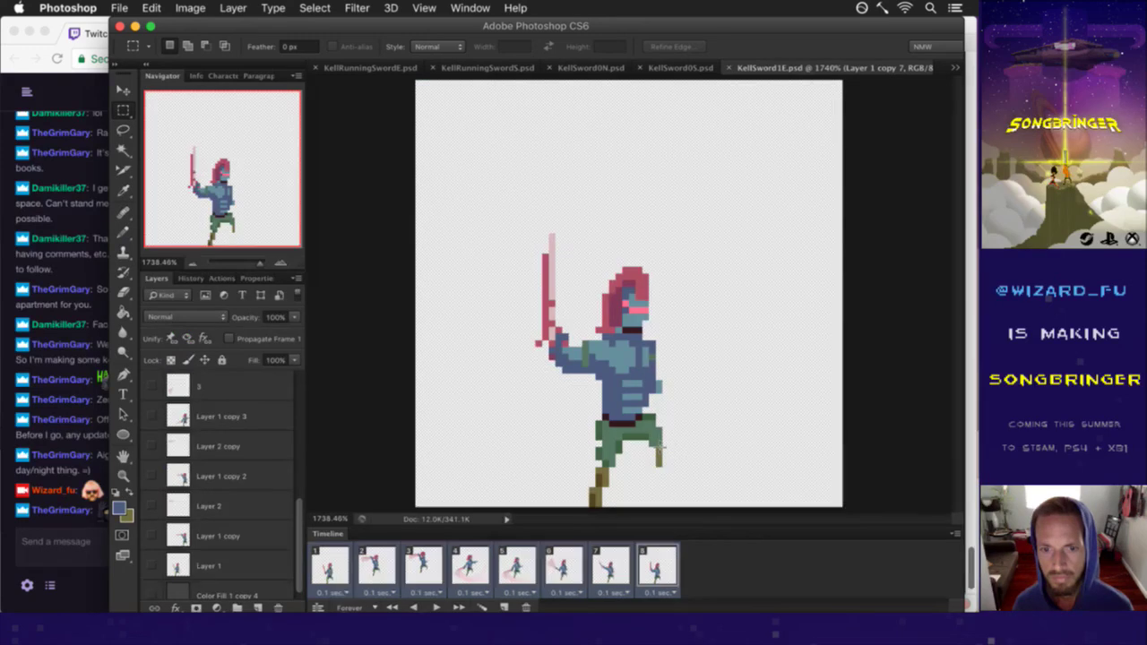
Step: Switch to Finder and move KellSword0E0.png through KellSword0E6.png in the Shadow folder to the Trash
key("super+Tab")
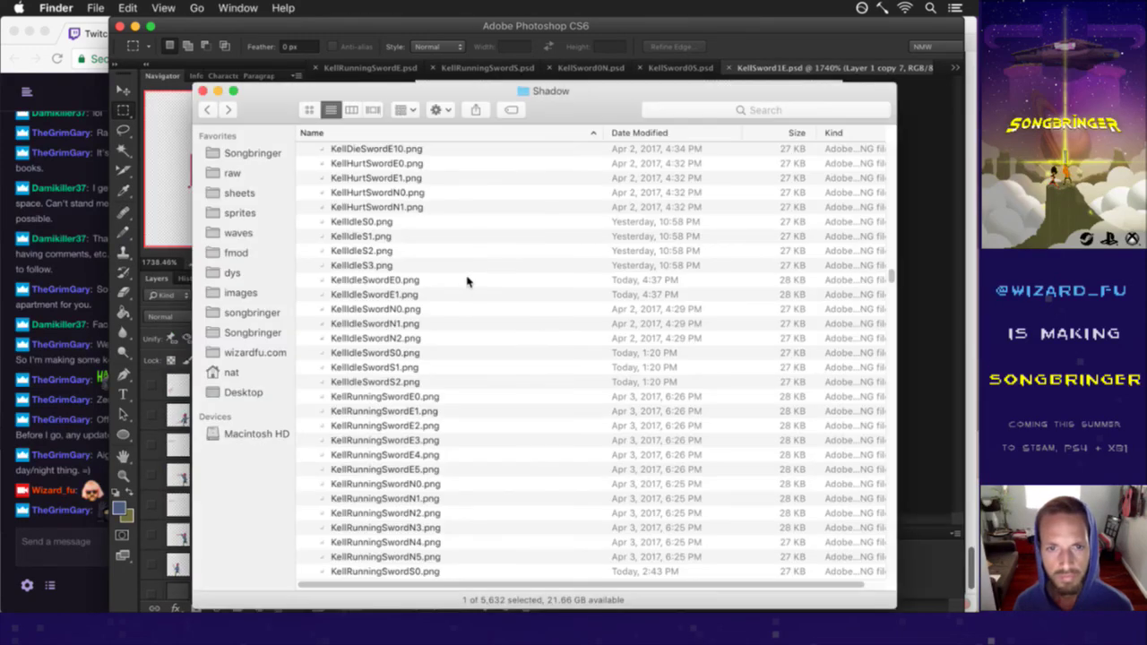
scroll(476, 313, "down", 10)
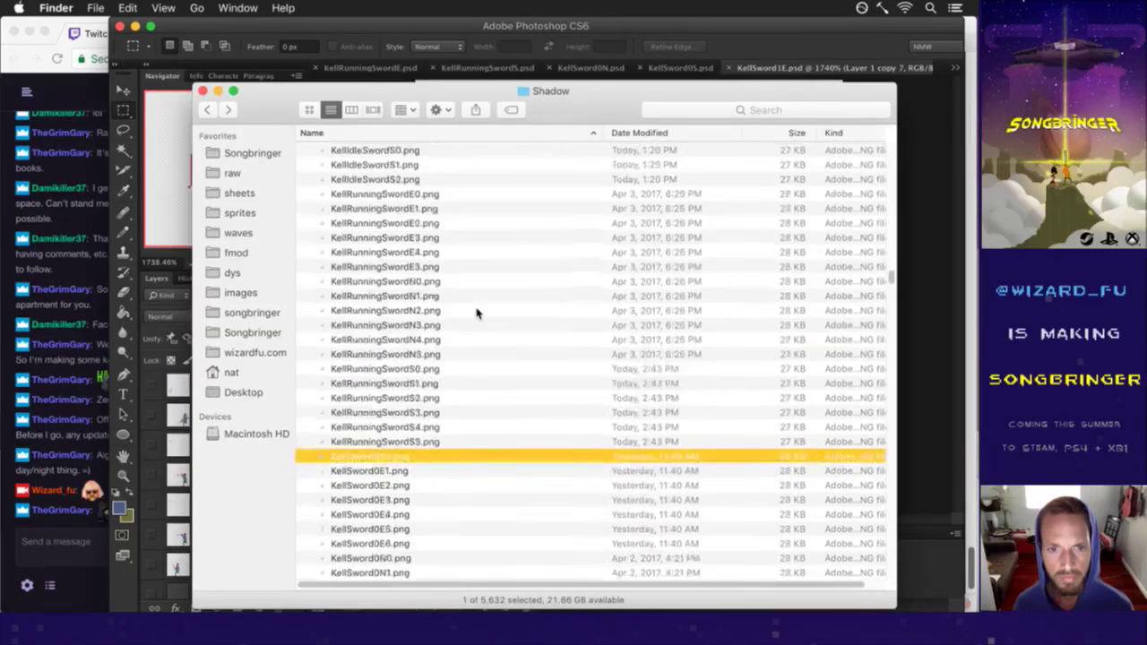
left_click(450, 237)
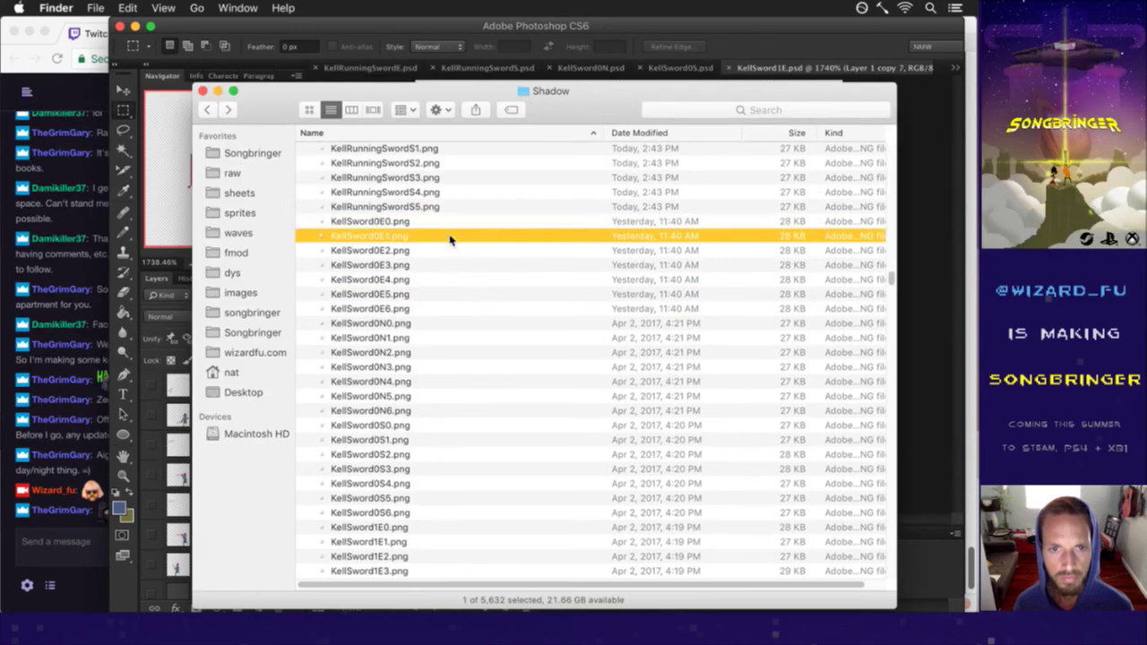
left_click(453, 223)
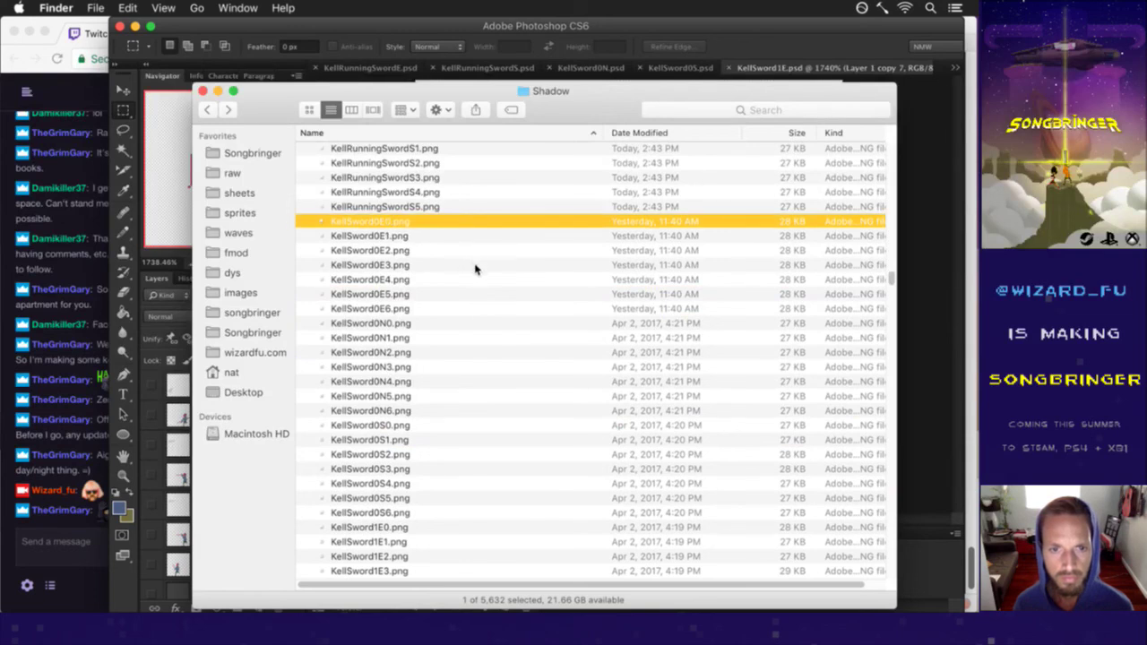
left_click(455, 311, "shift")
key("super+BackSpace")
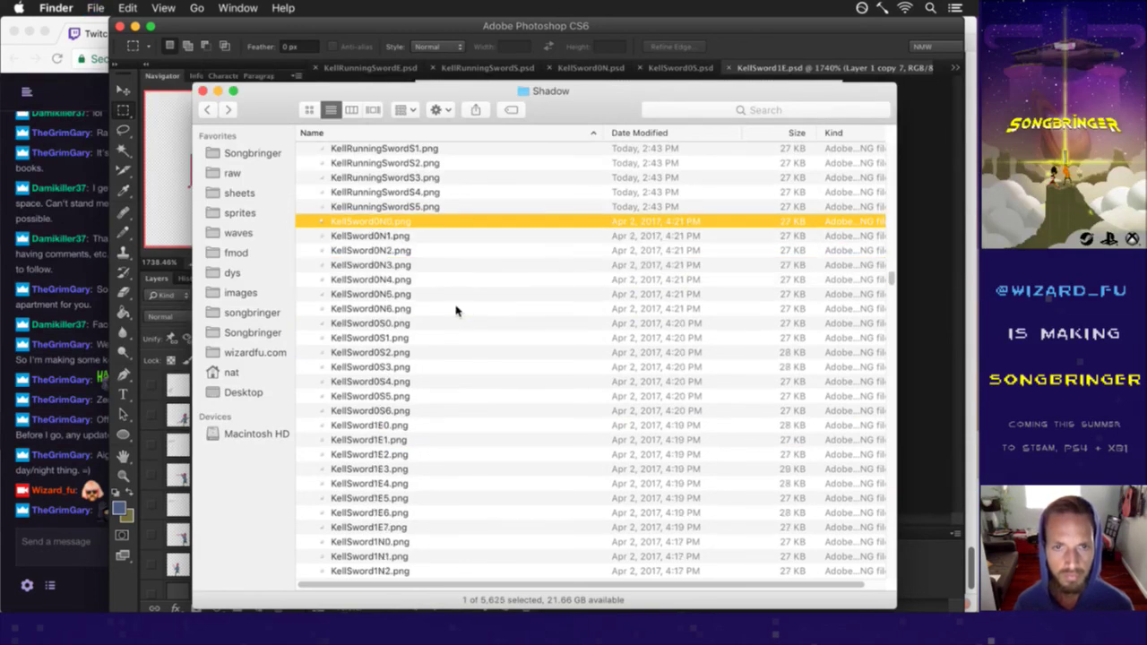
Step: Move KellSword1E0.png through KellSword1E7.png in the Shadow folder to the Trash
left_click(449, 427)
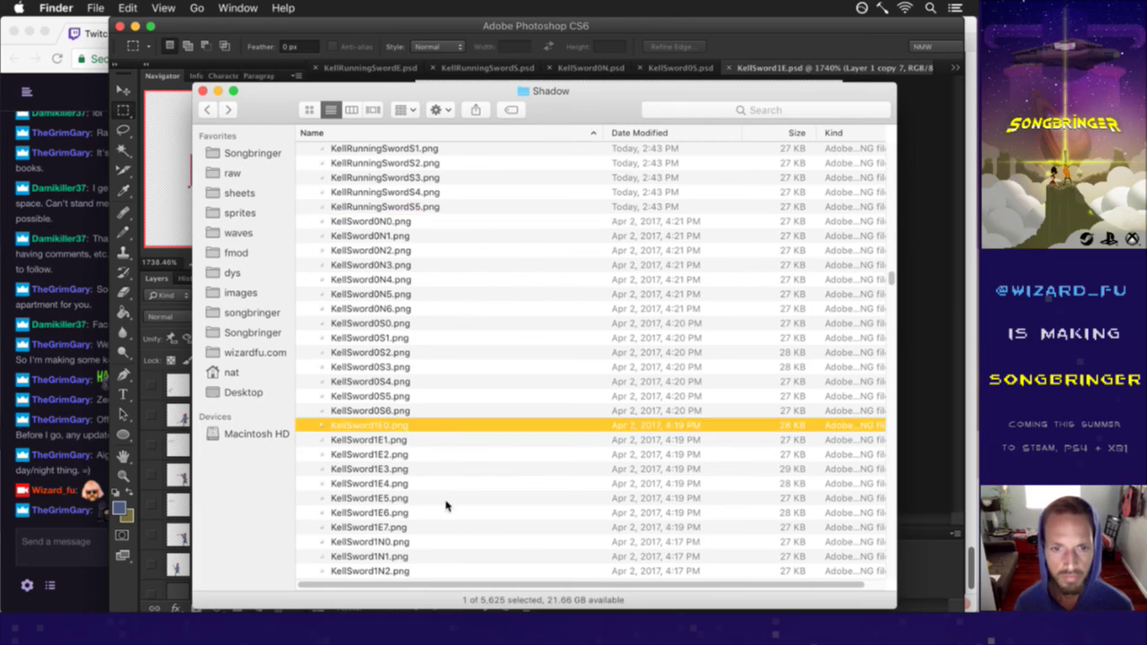
left_click(443, 531, "shift")
key("super+BackSpace")
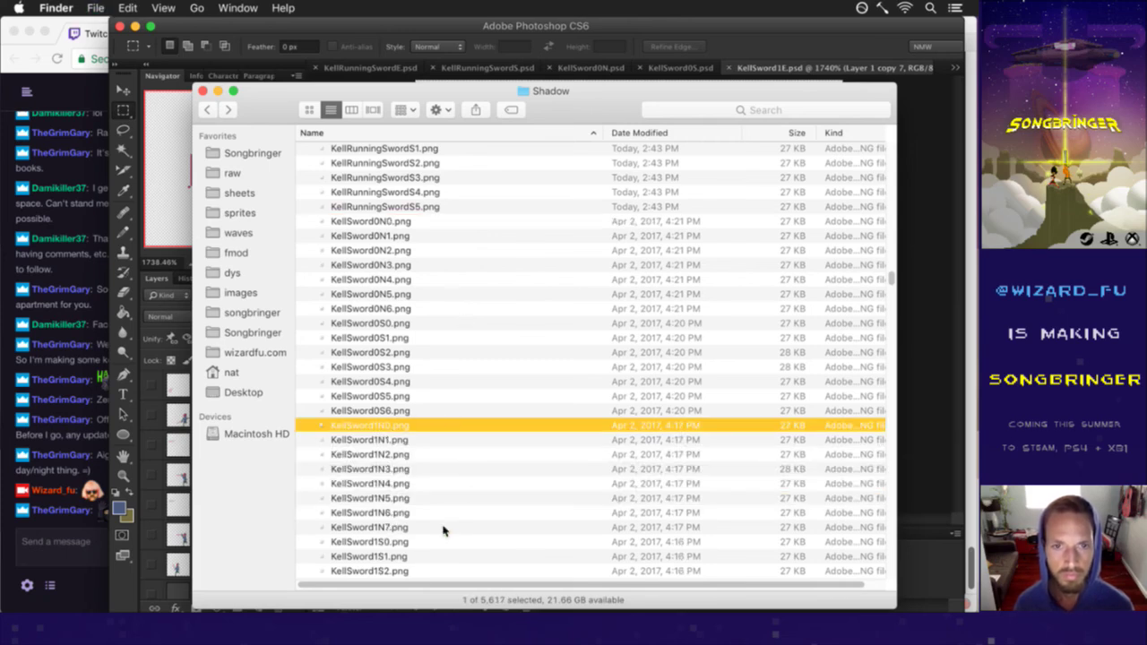
Step: Switch to Photoshop and render the animation as the KellSword1E.png image sequence in the Shadow folder
key("super+Tab")
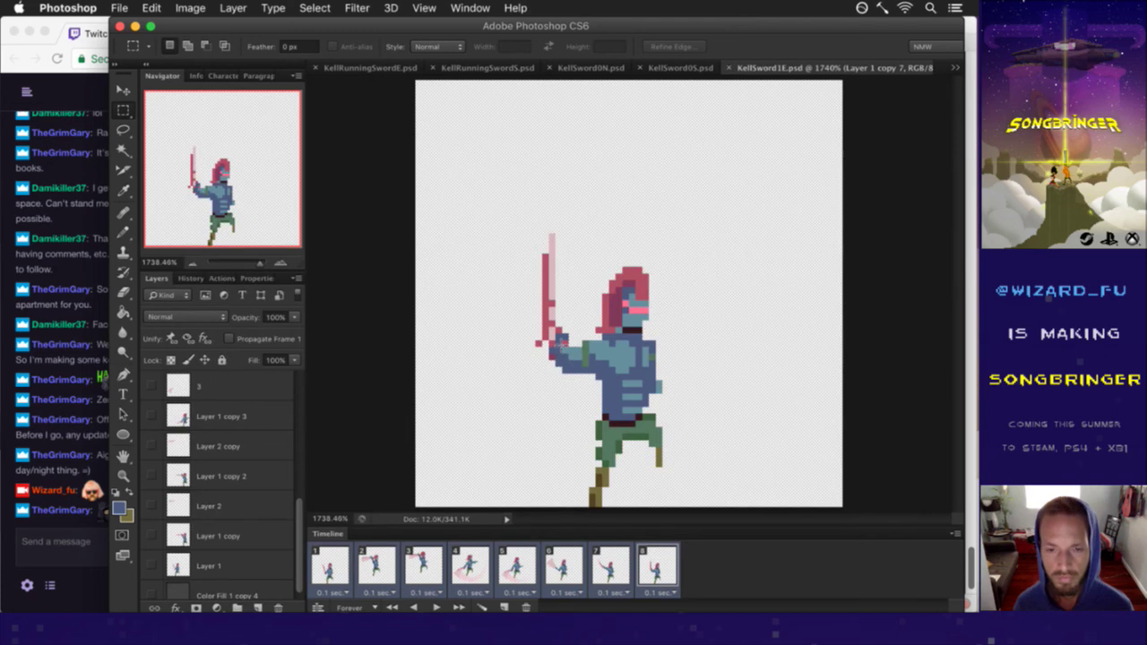
key("super+alt+shift+r")
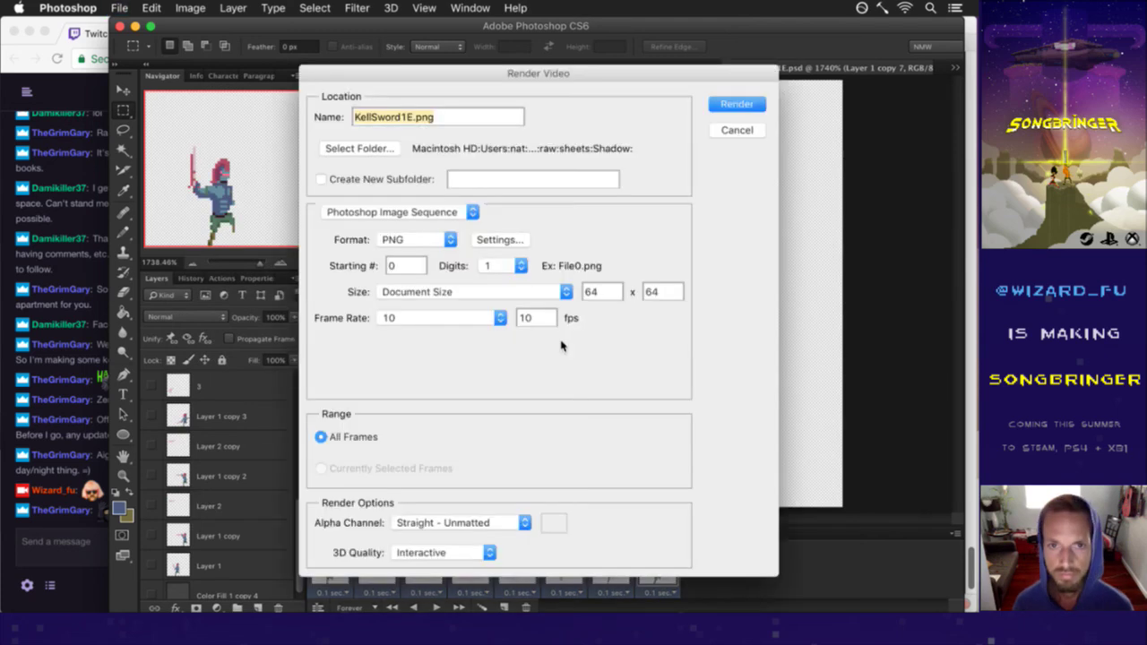
key("Return")
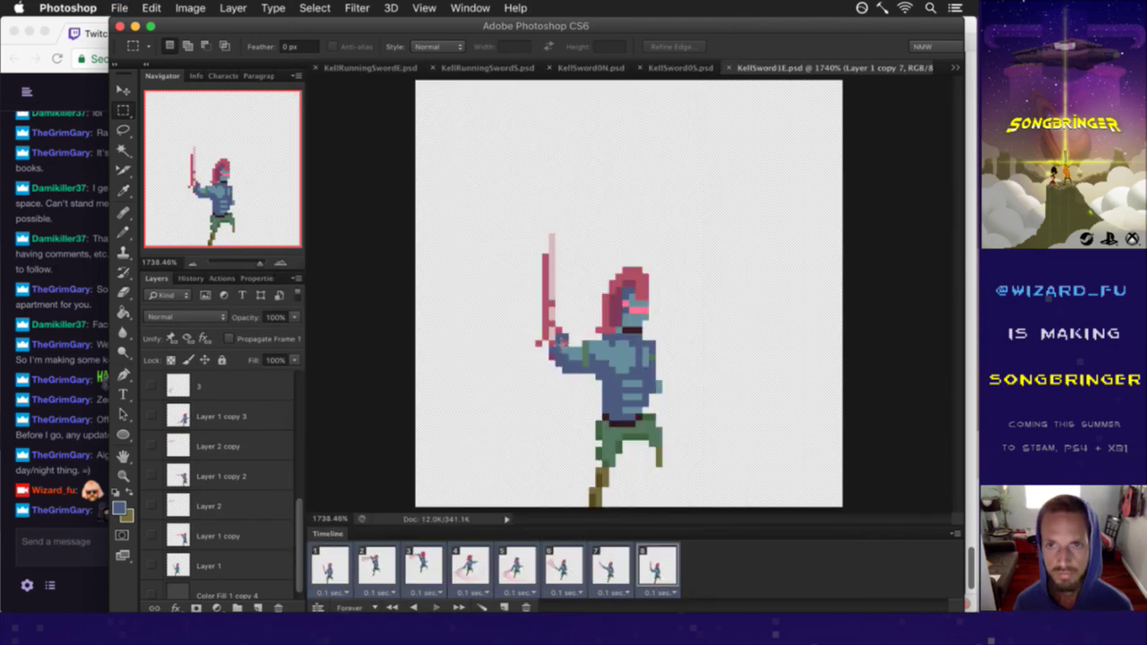
Step: Save the document as a Photoshop file named KellSword0E.psd in the Shadow folder
left_click(119, 7)
left_click(137, 186)
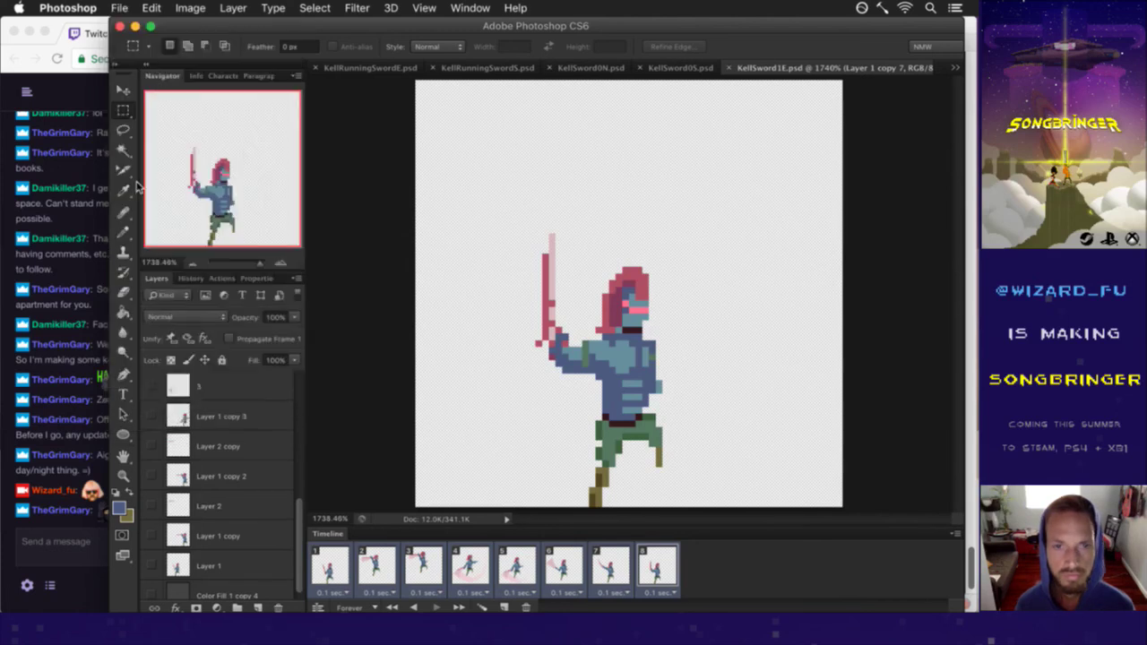
key("Right")
key("Left")
key("BackSpace")
type("0")
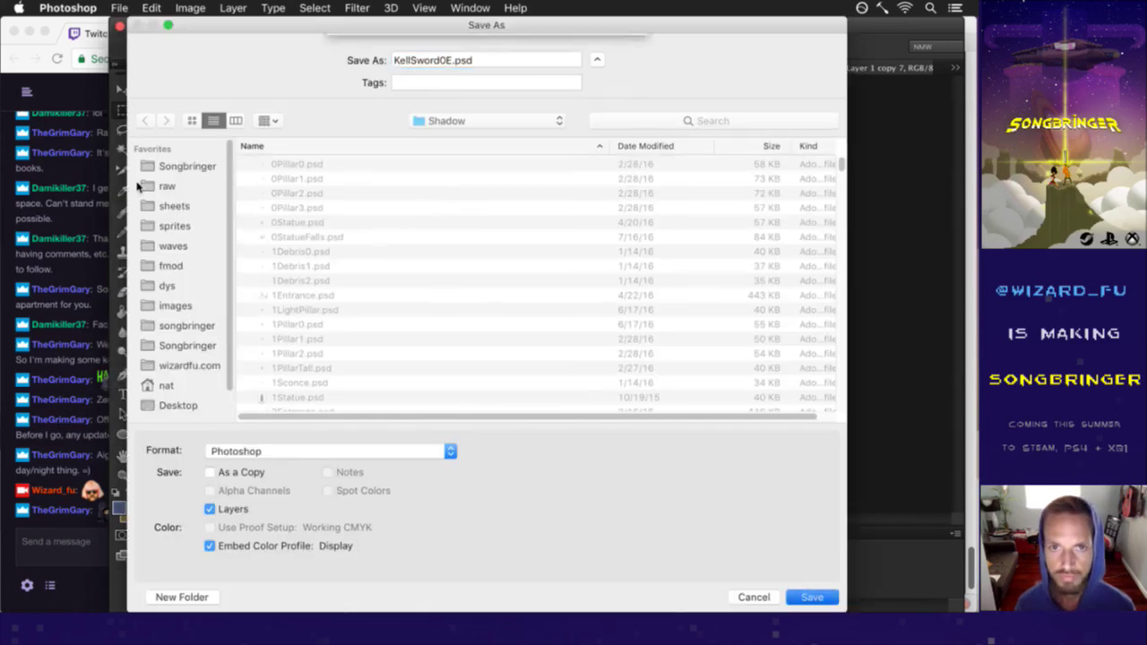
key("Return")
key("space")
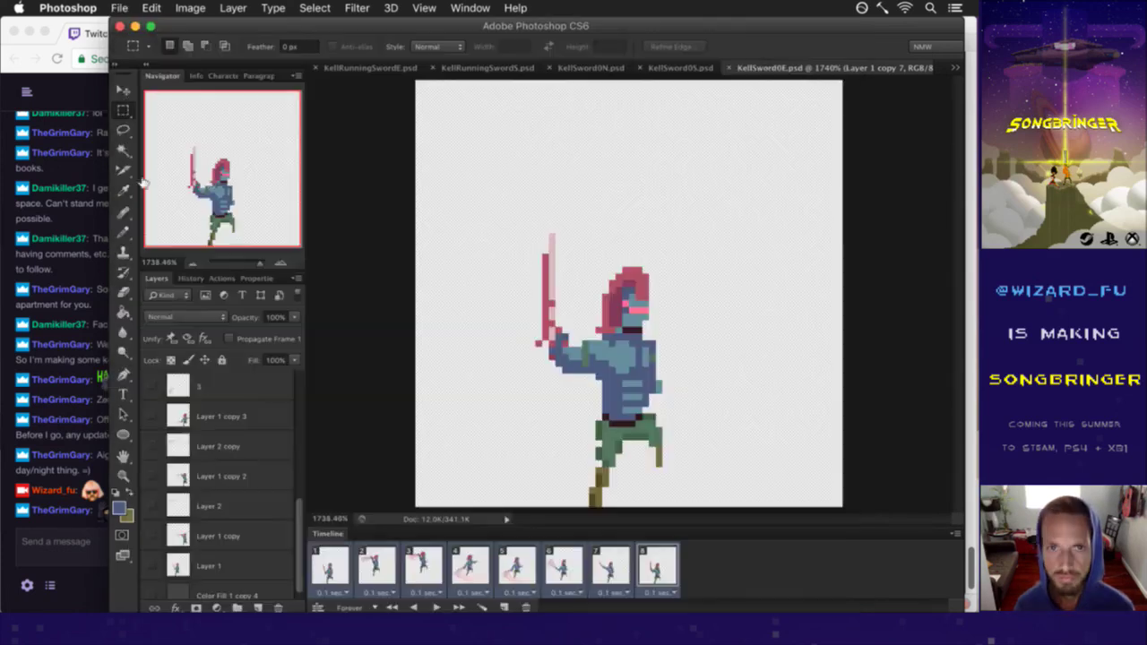
Step: Render all frames as the KellSword0E.png image sequence at 64 x 64 and 10 fps in the Shadow folder
left_click(124, 9)
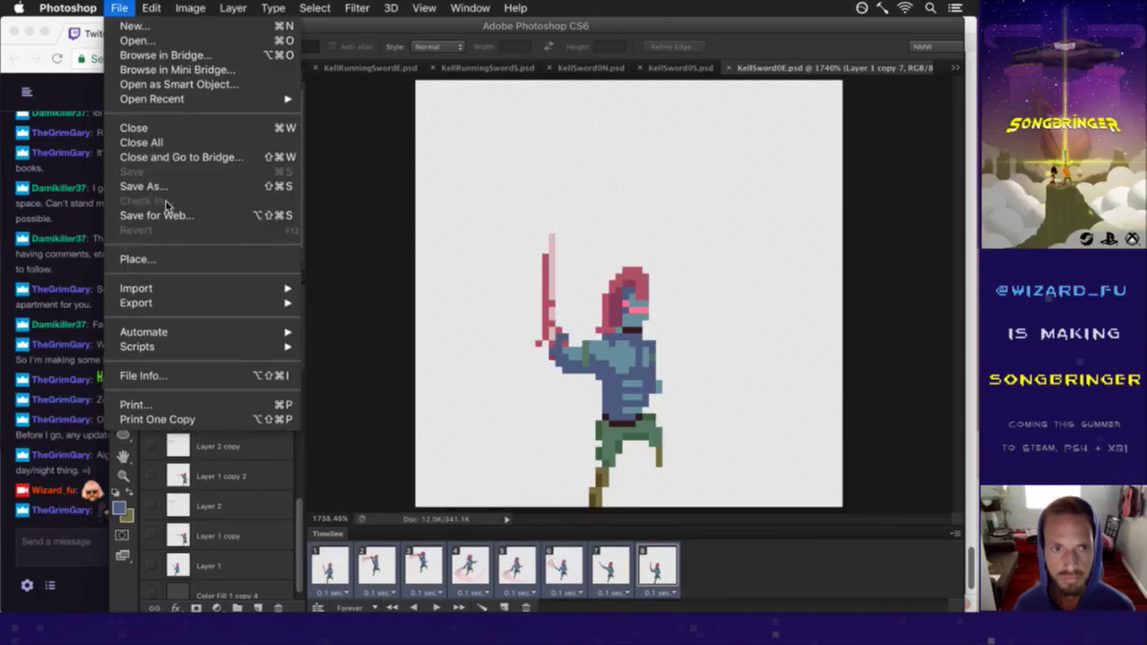
left_click(366, 228)
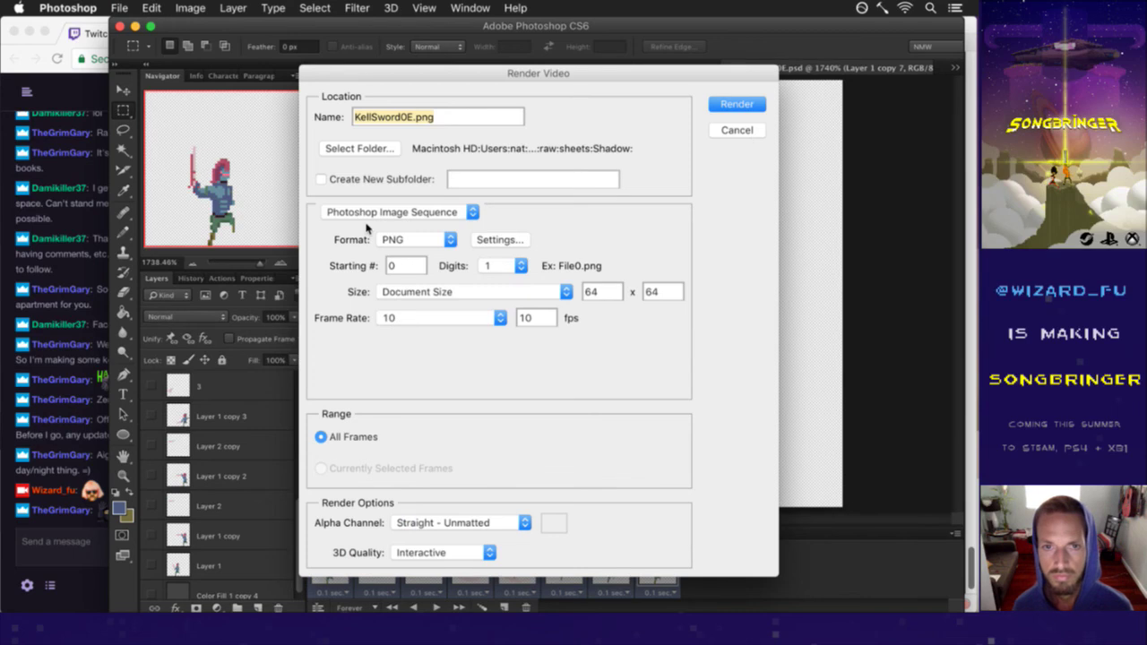
key("Return")
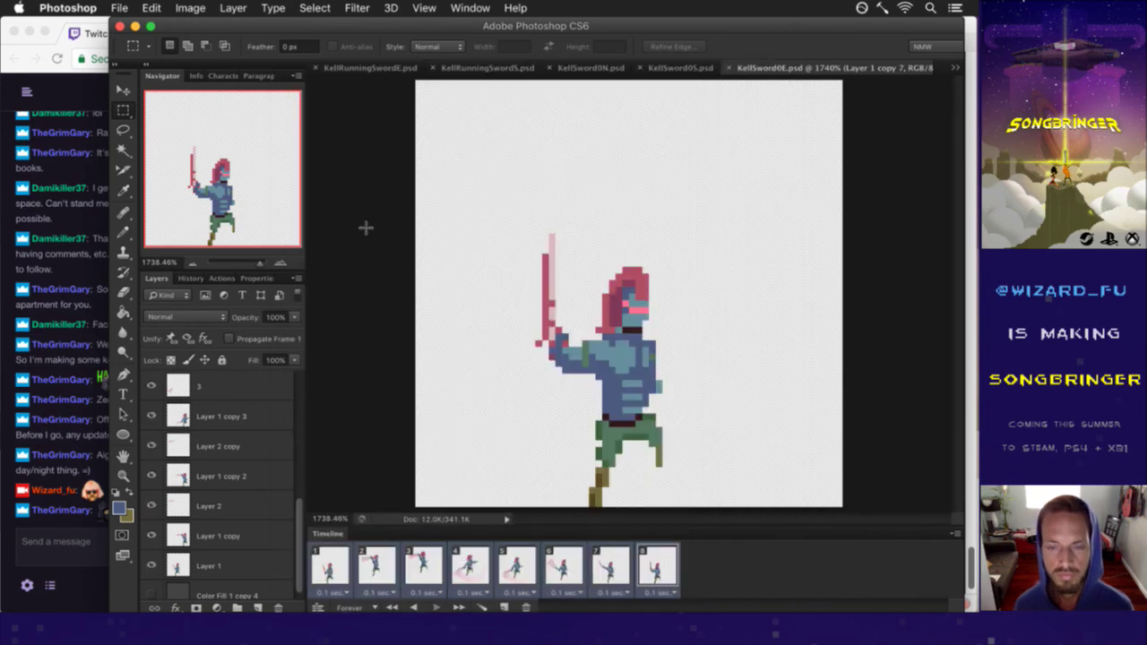
Step: Switch to iTerm2, start the Songbringer debug build, and return to Photoshop
key("super+Tab")
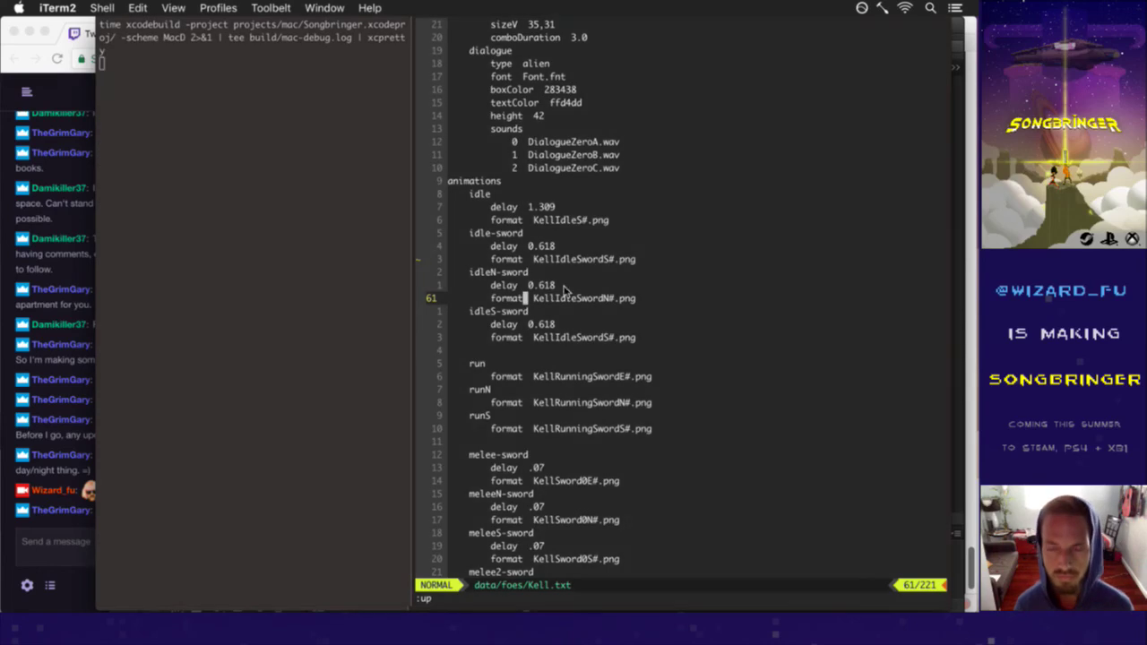
key("super+Tab")
left_click(357, 301)
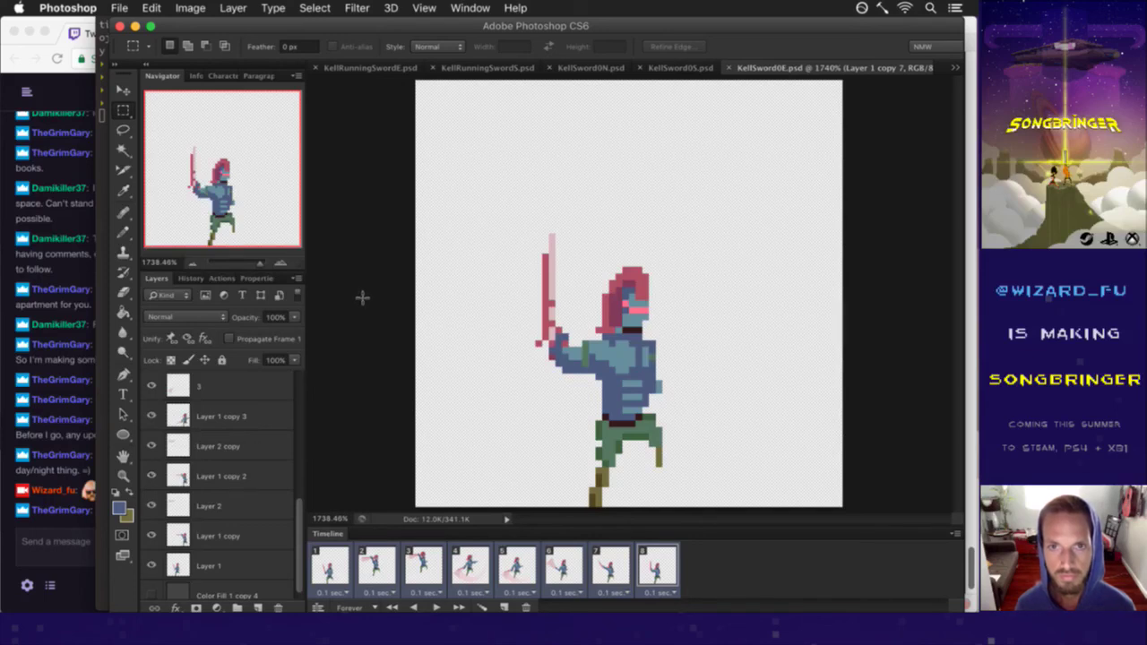
Step: Bring up KellSword1N.psd and compare the sword swing in animation frames 3, 4 and 5
left_click(955, 68)
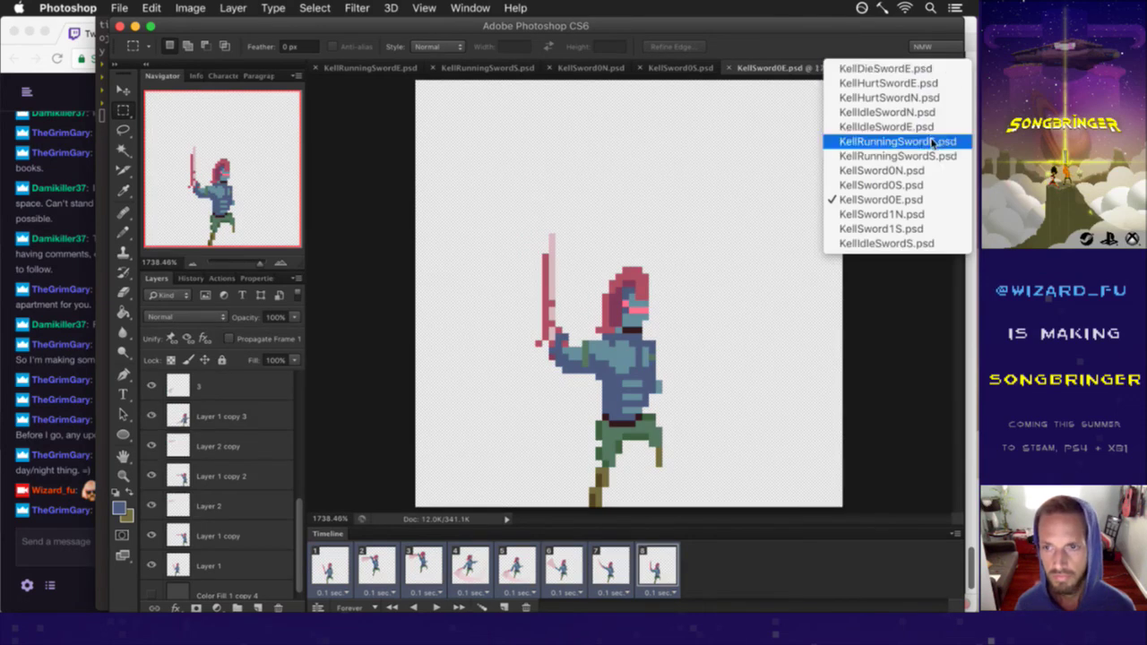
left_click(926, 214)
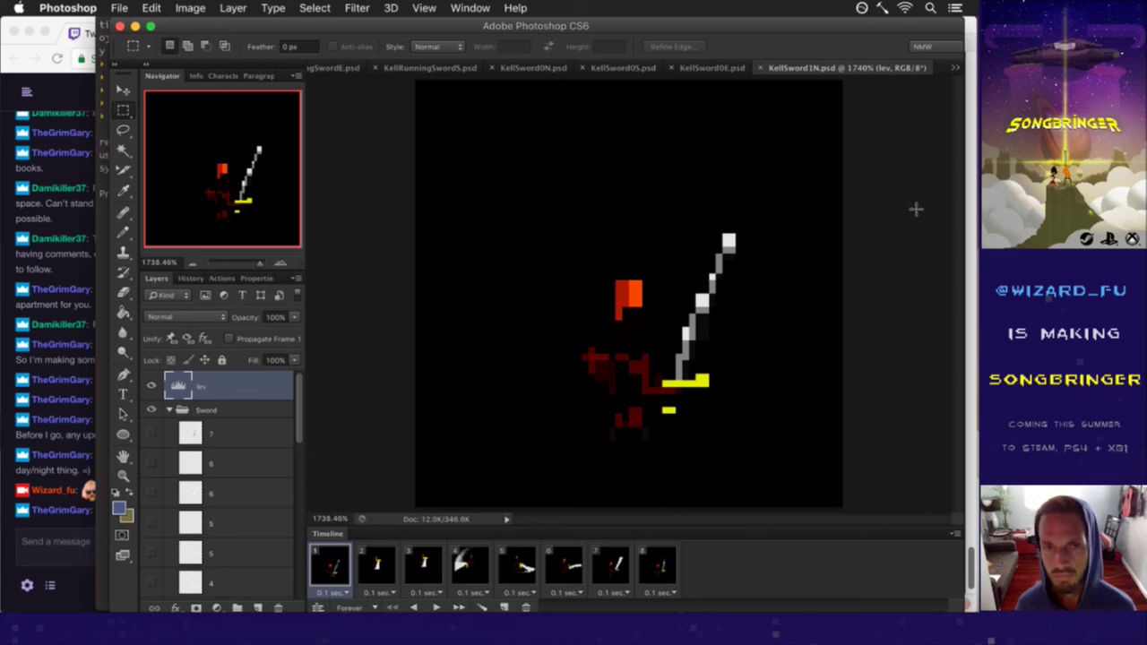
left_click(475, 563)
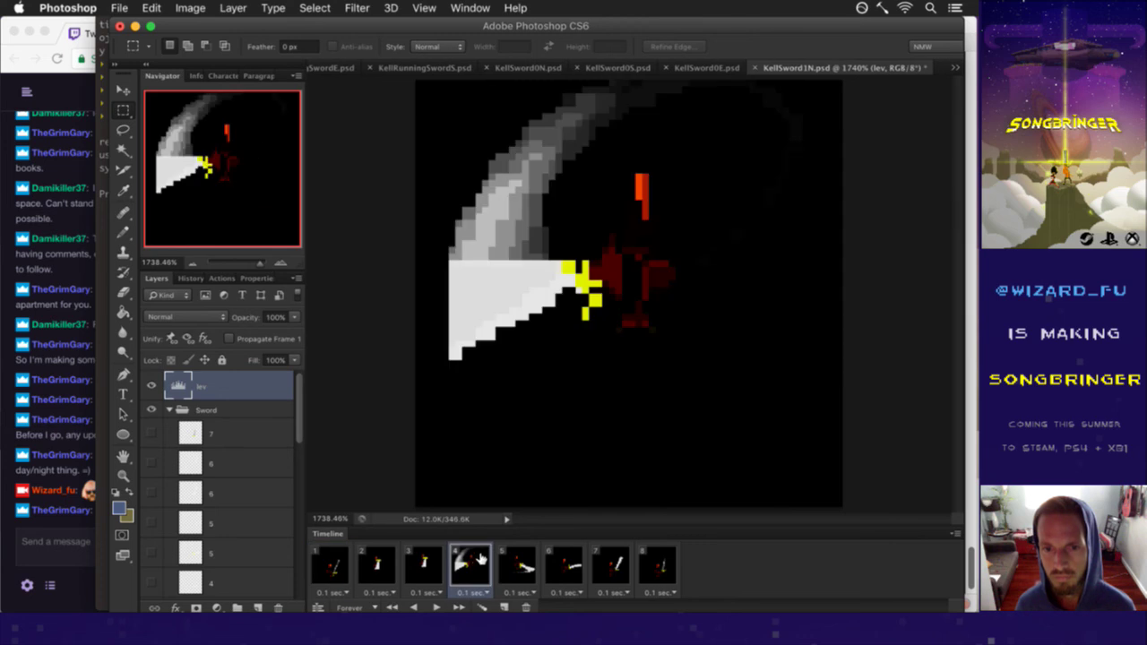
left_click(425, 560)
left_click(467, 559)
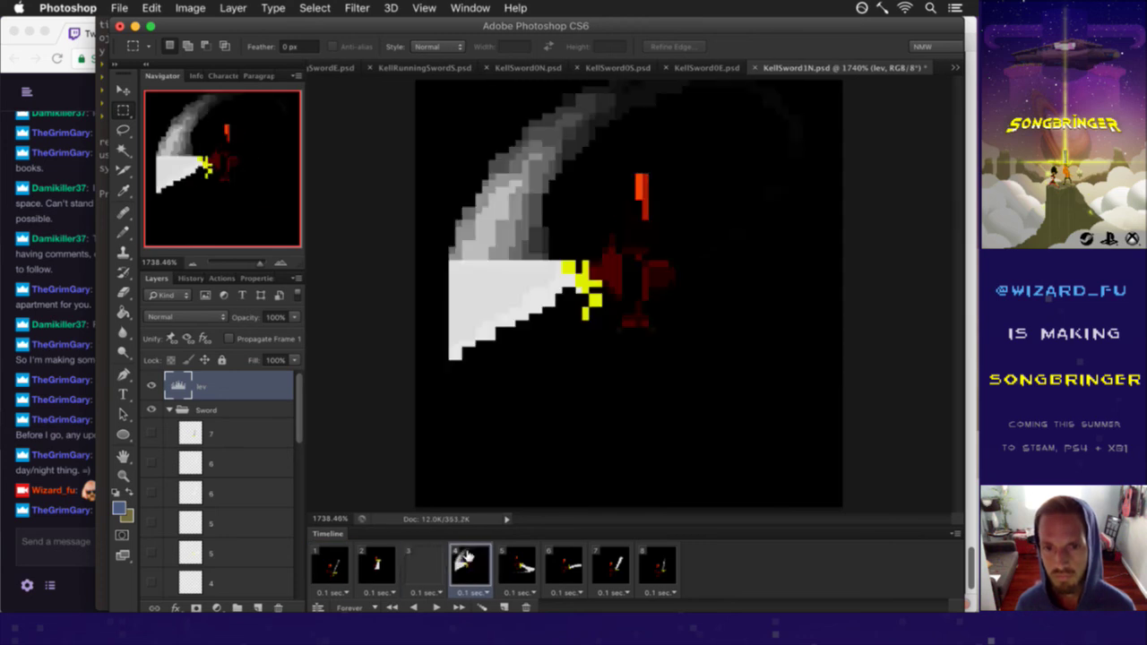
left_click(515, 557)
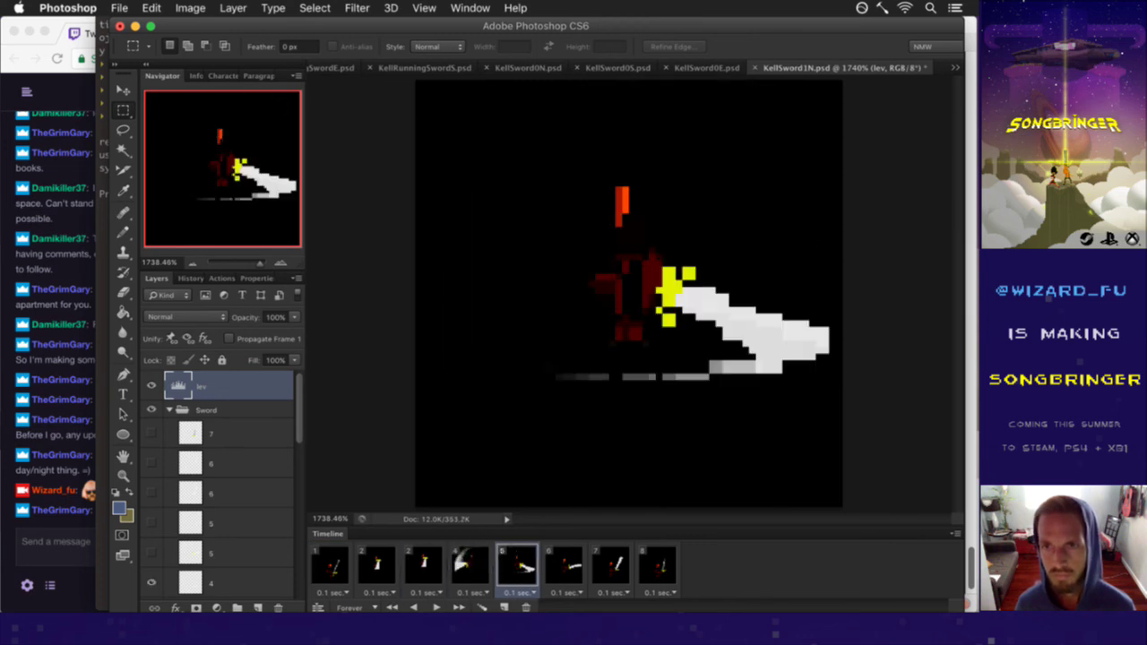
Step: Switch to iTerm2 and build and run Songbringer again
key("super+Tab")
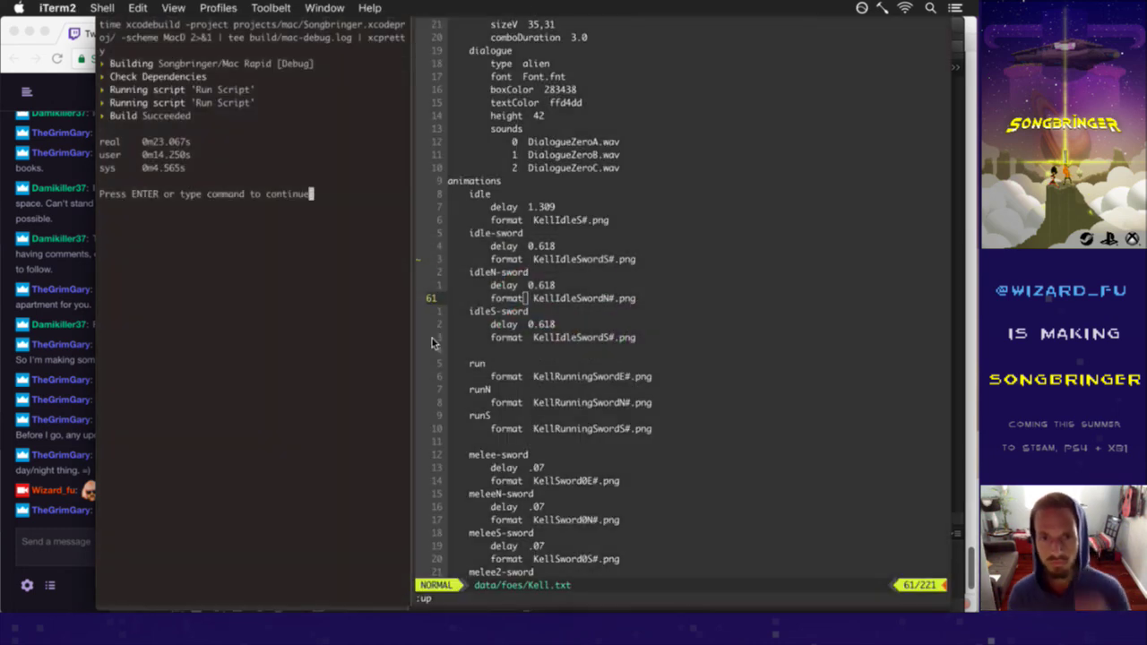
key("Return")
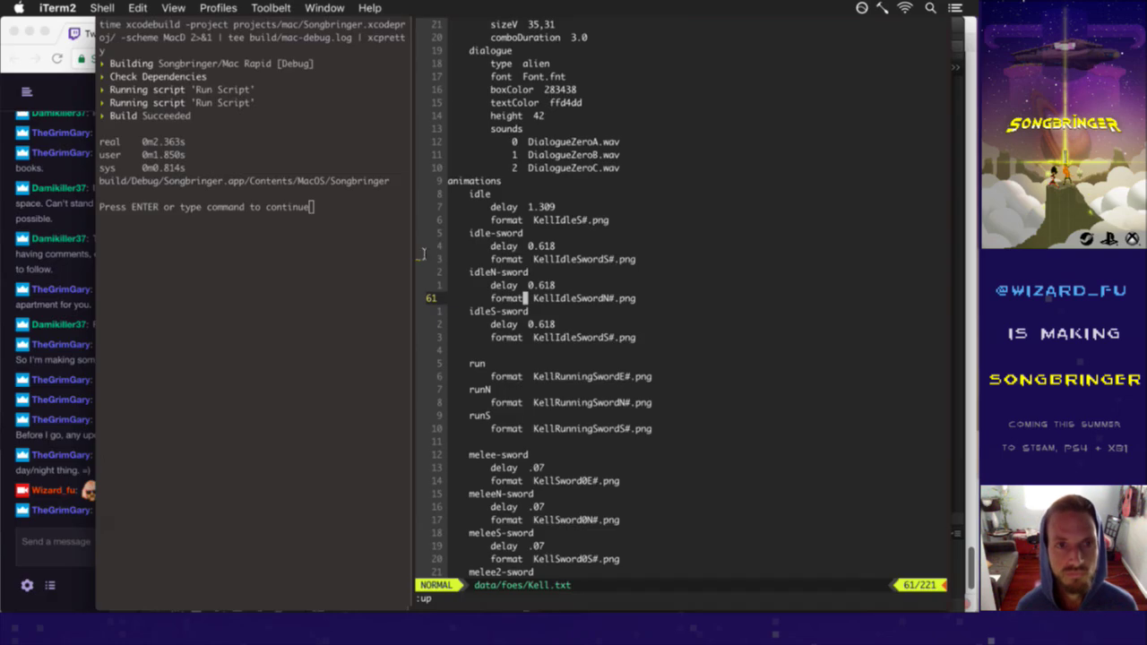
Step: Comment out the melee2-sword line in data/foes/Kell.txt with a semicolon and save the file
scroll(565, 310, "down", 9)
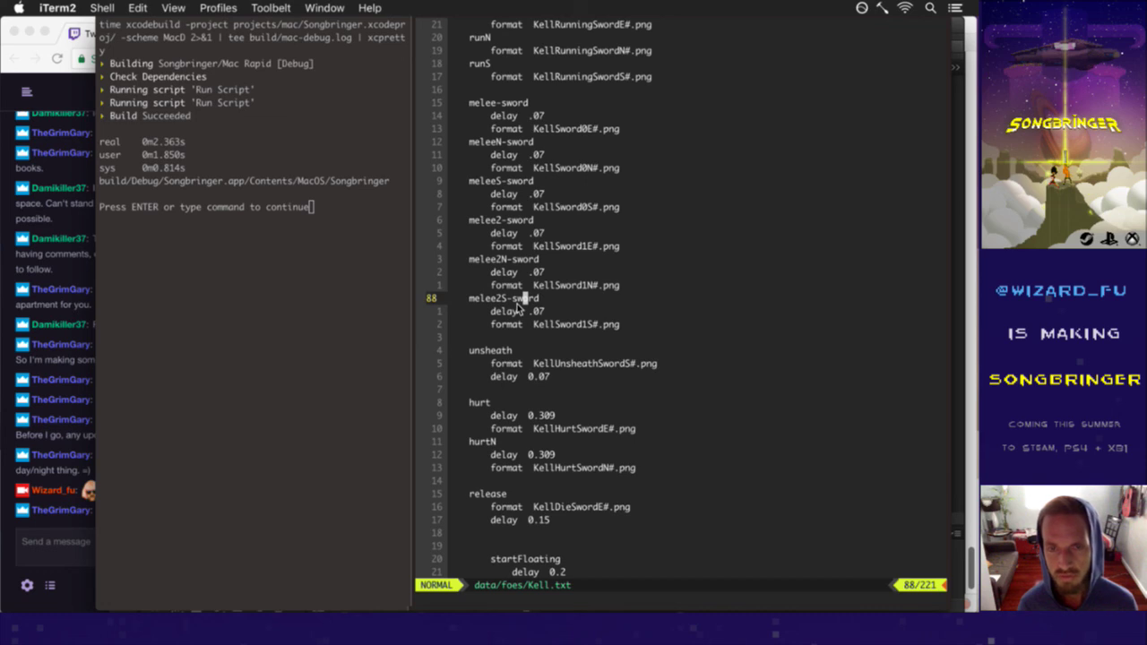
scroll(518, 304, "up", 6)
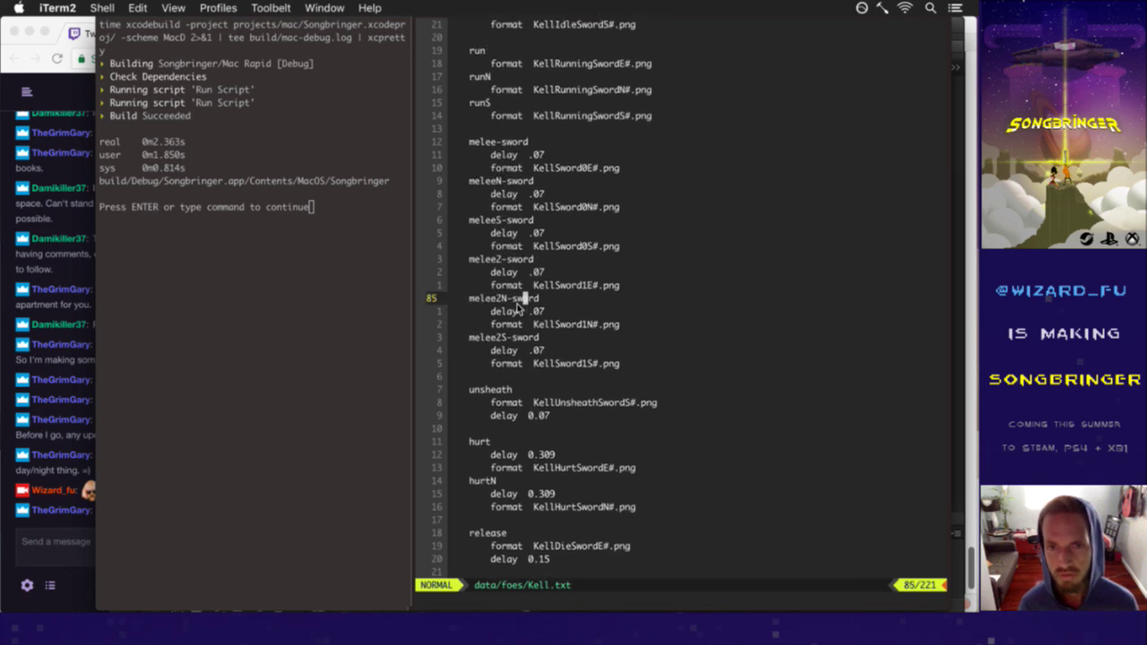
key("h")
key("h")
key("h")
key("h")
key("h")
key("h")
key("h")
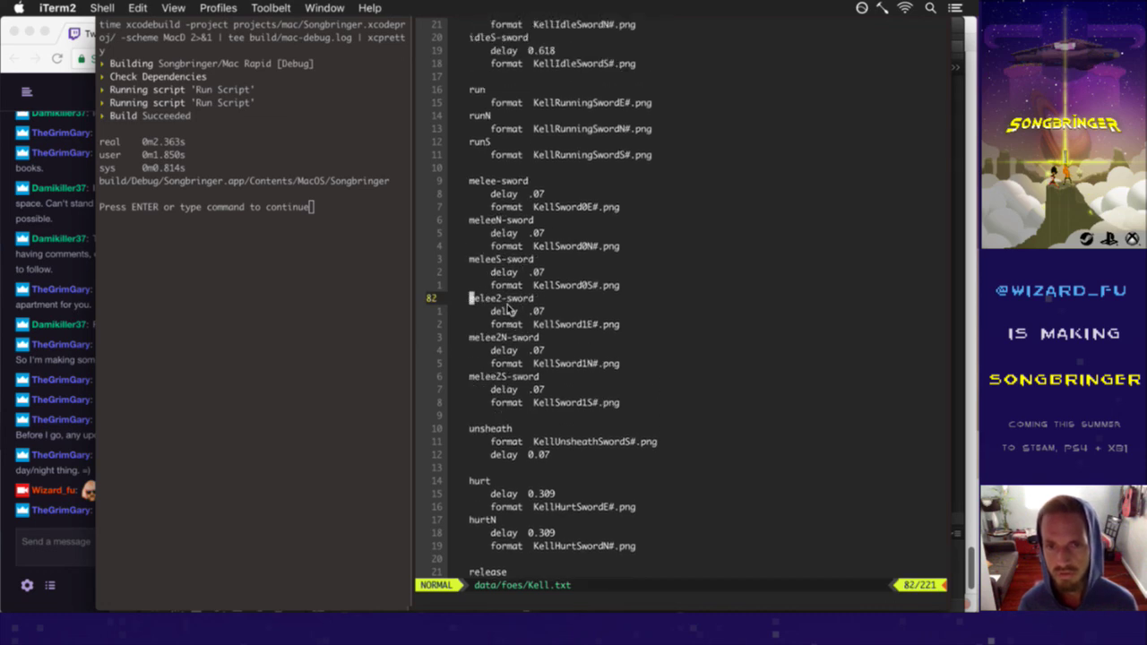
type("i;")
key("Escape")
type(":w")
key("Return")
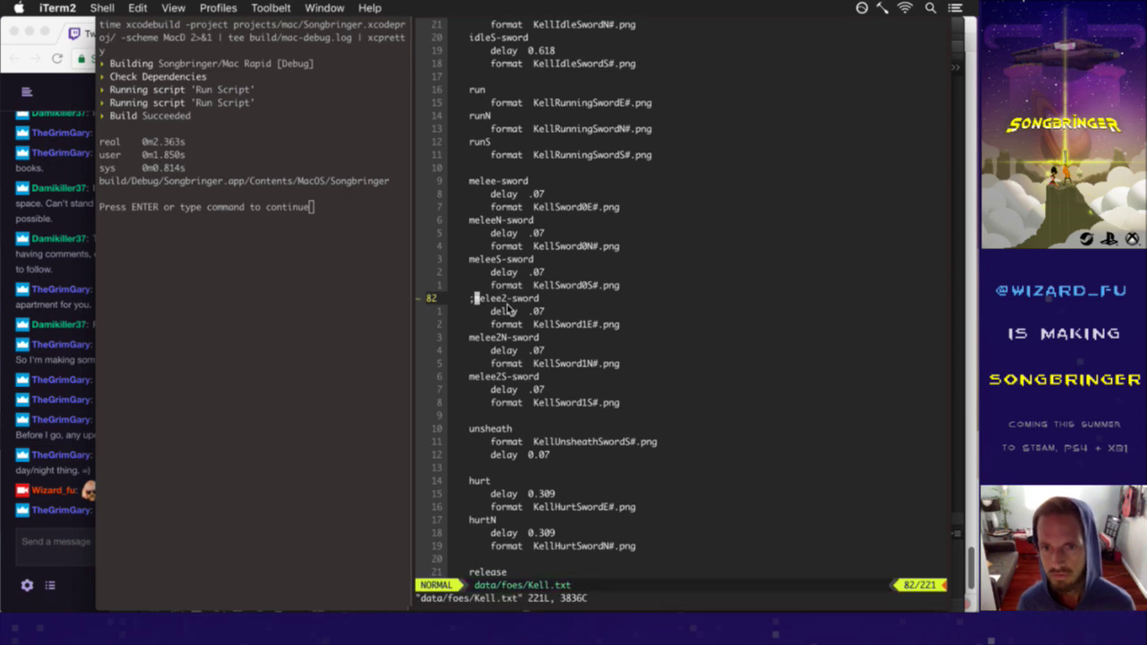
key("F5")
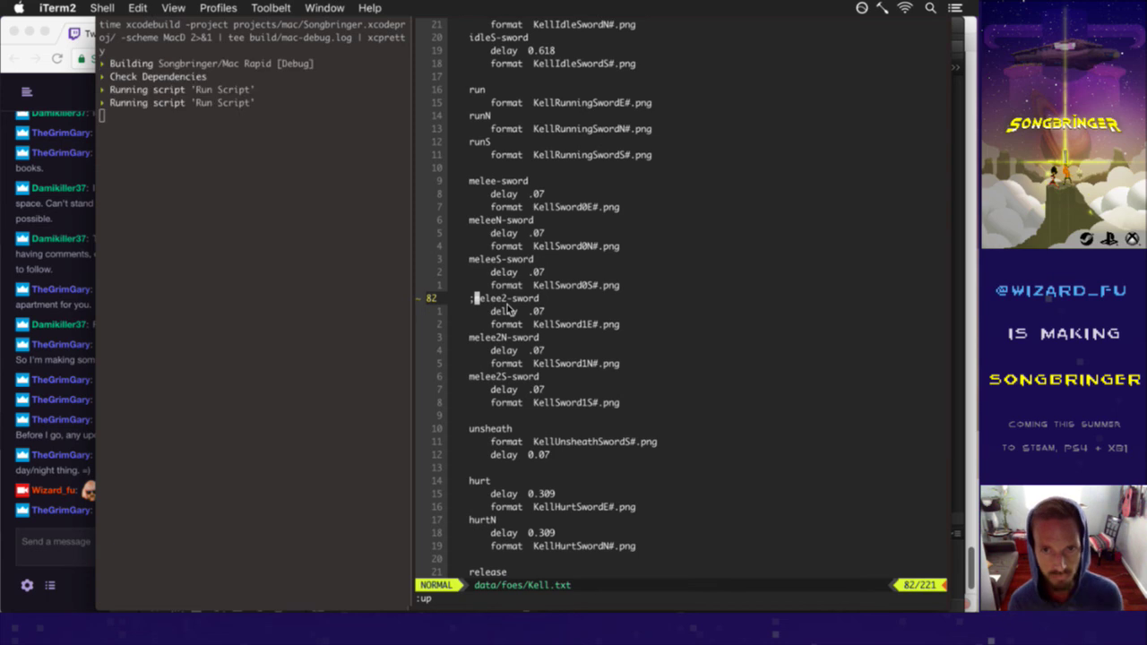
left_click(318, 293)
key("ctrl+c")
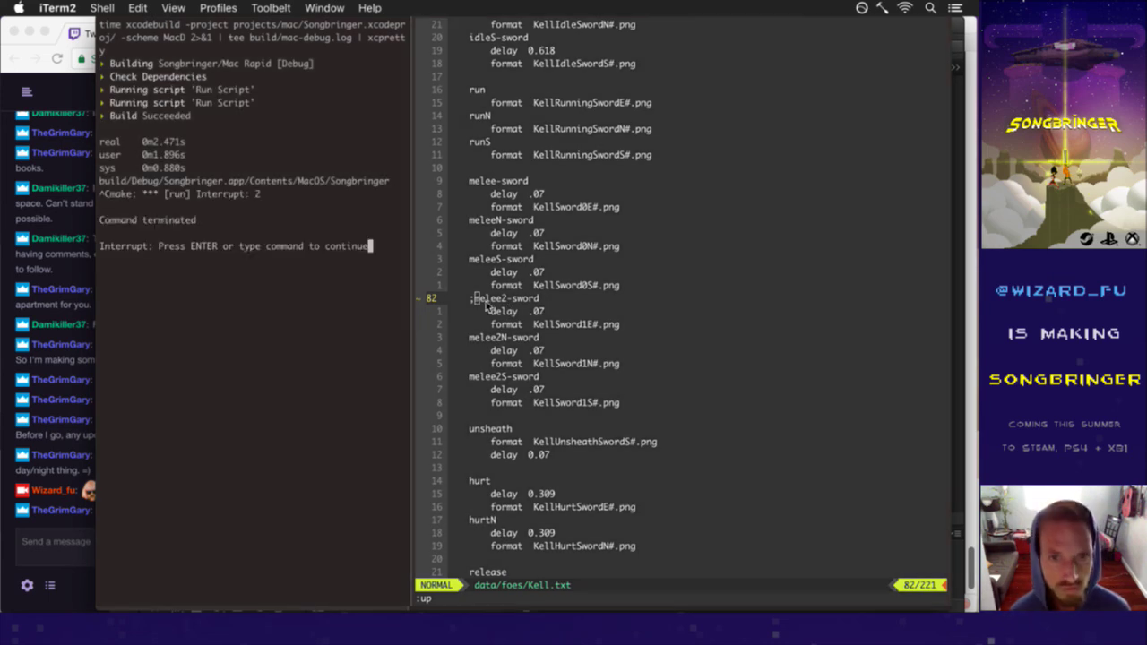
Step: Remove the semicolon from melee2-sword, indent its three-line block beneath meleeS-sword, and save Kell.txt
left_click(488, 305)
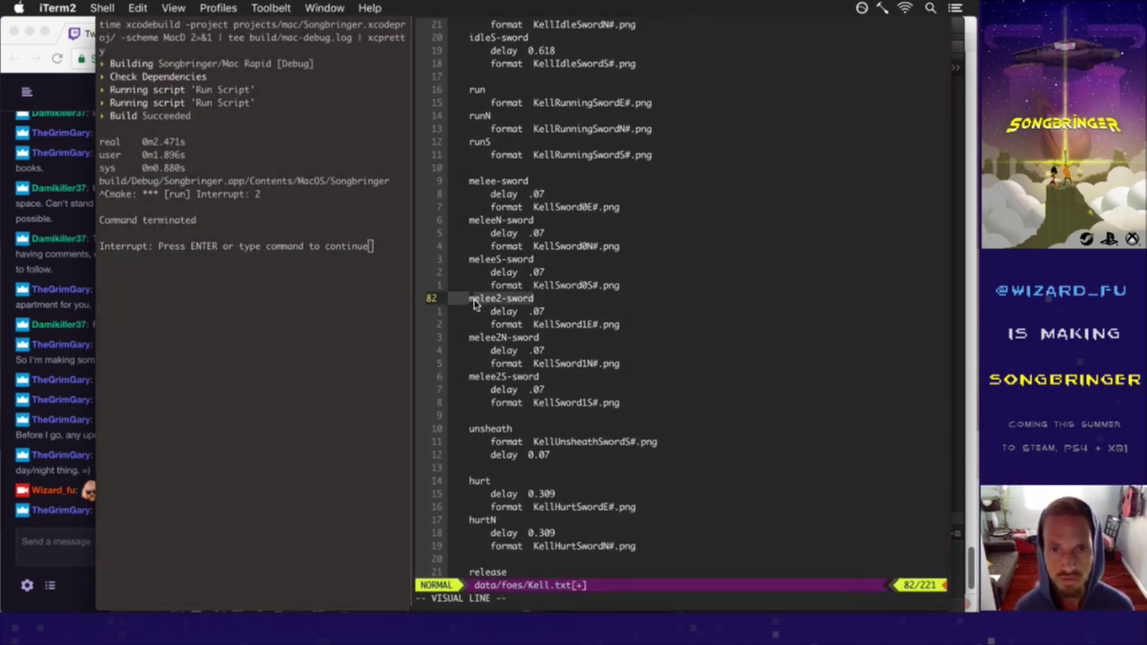
key("shift+v")
key("j")
key("j")
key("greater")
key("greater")
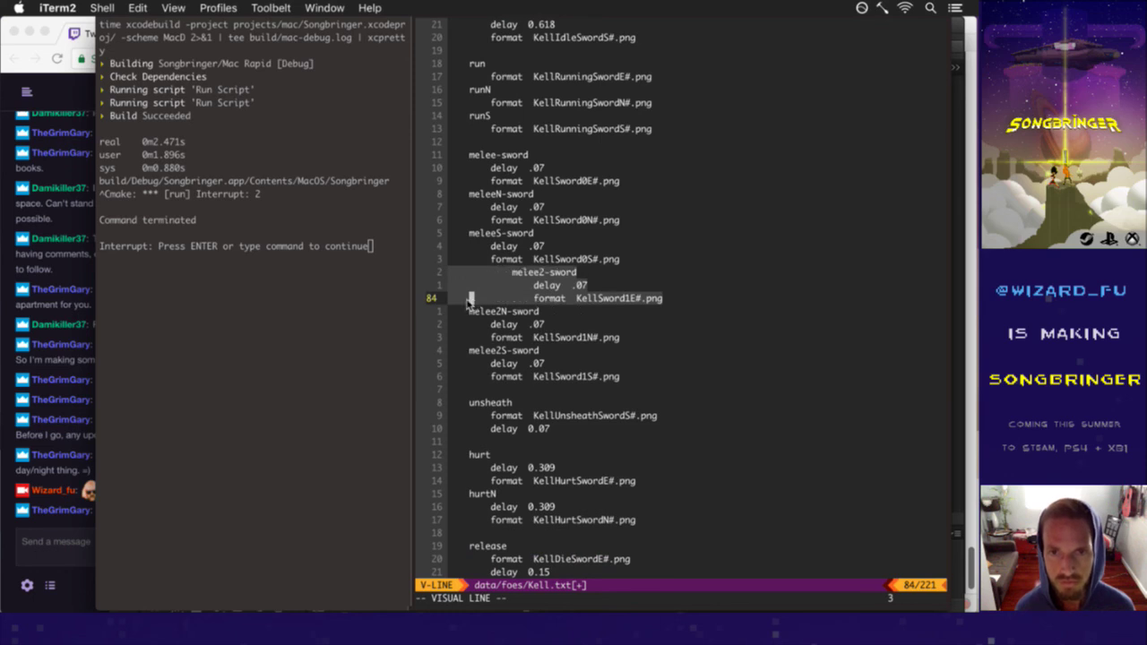
key("Escape")
type(":w")
key("Return")
Step: Build and run Songbringer, and advance through the Kell dialogue to the start of the fight
key("F5")
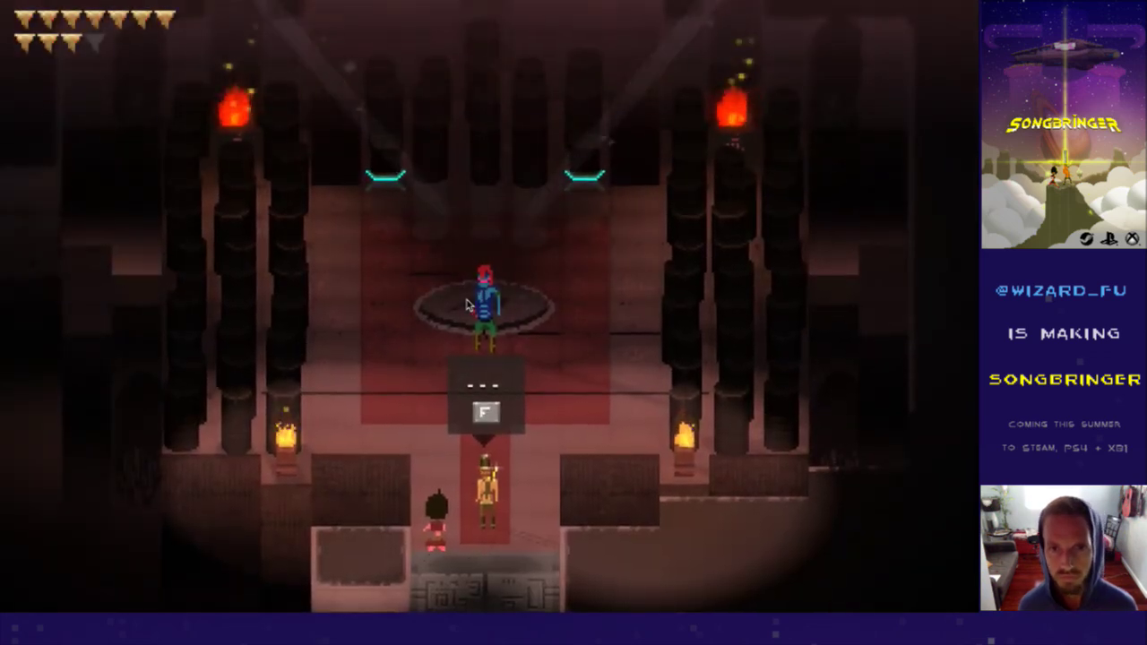
key("f")
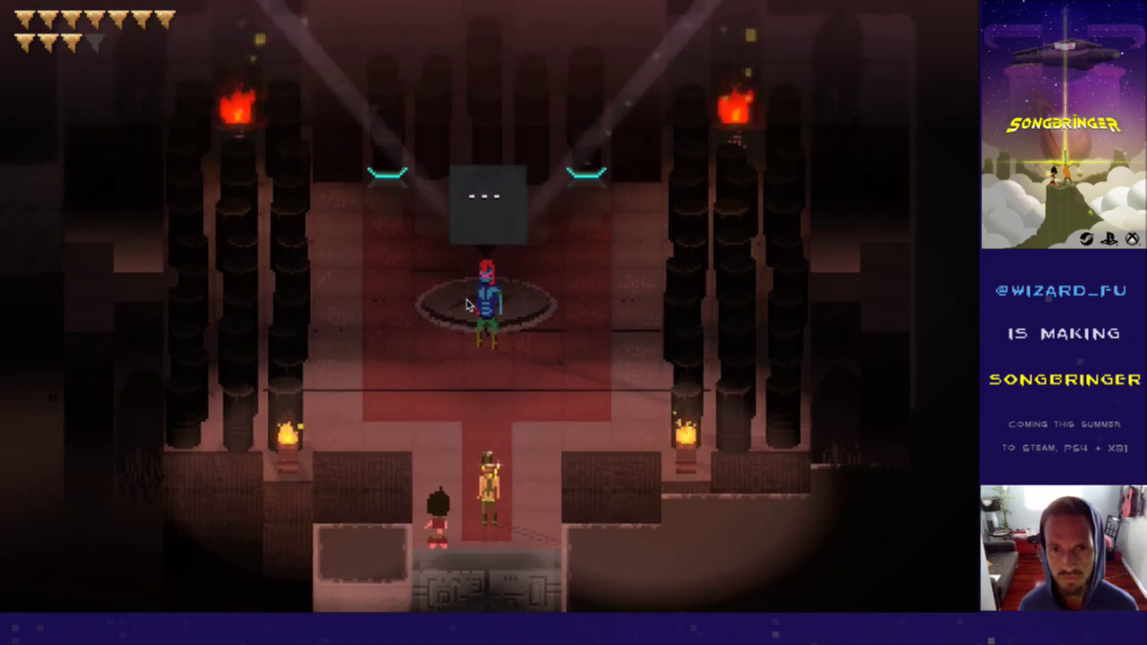
key("f")
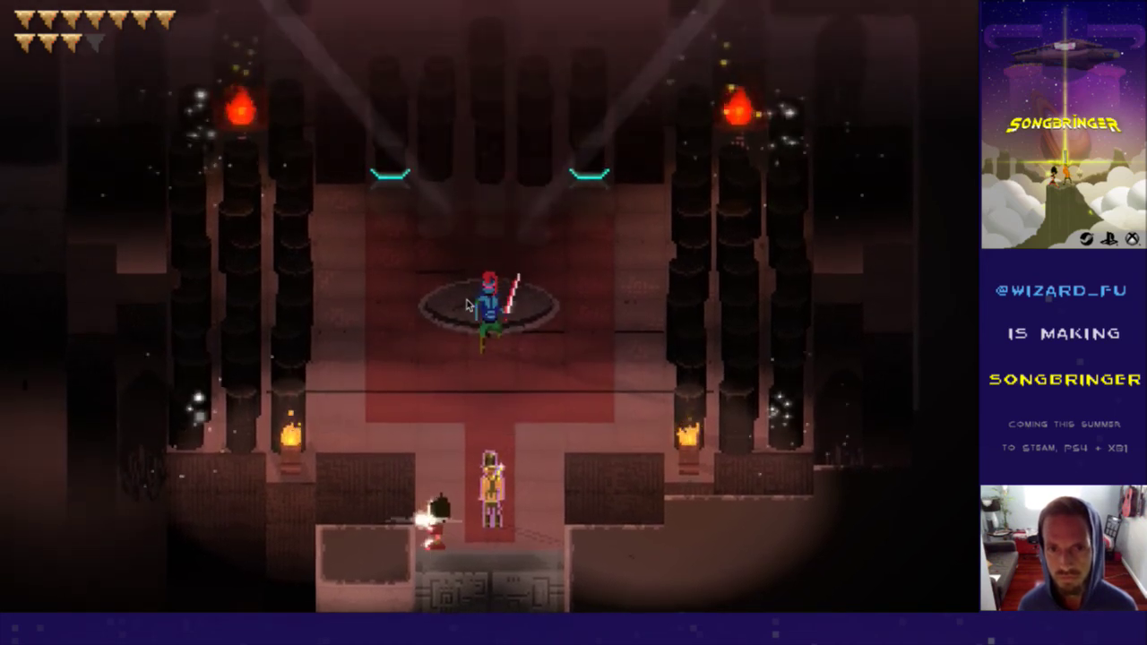
key("Escape")
key("Escape")
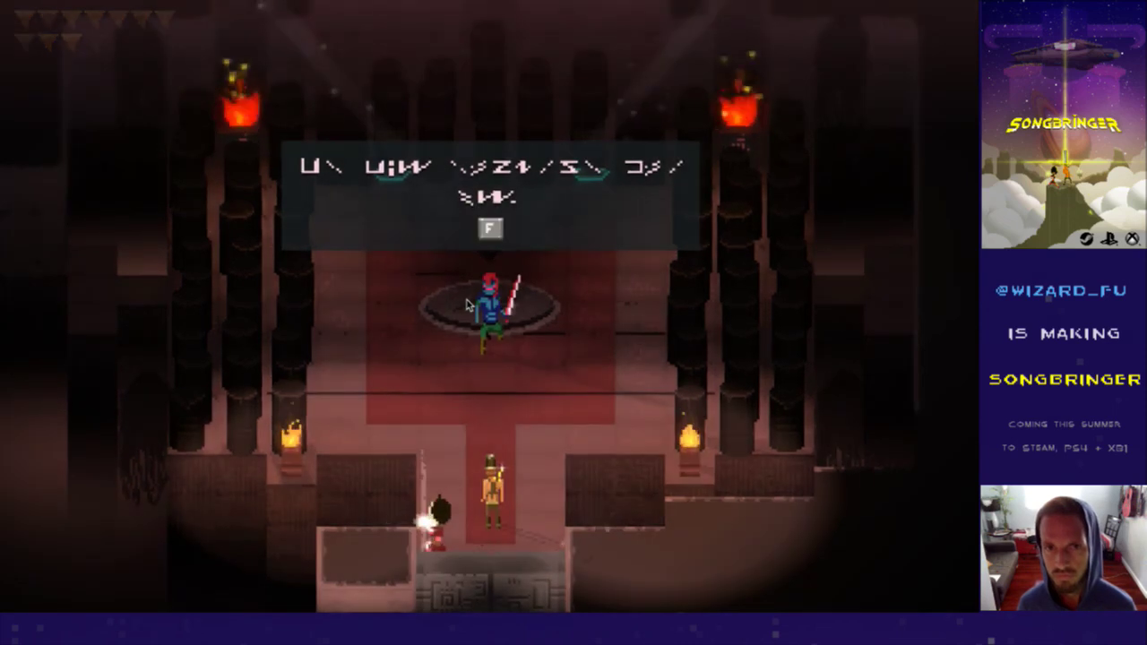
key("f")
key("f")
key("f")
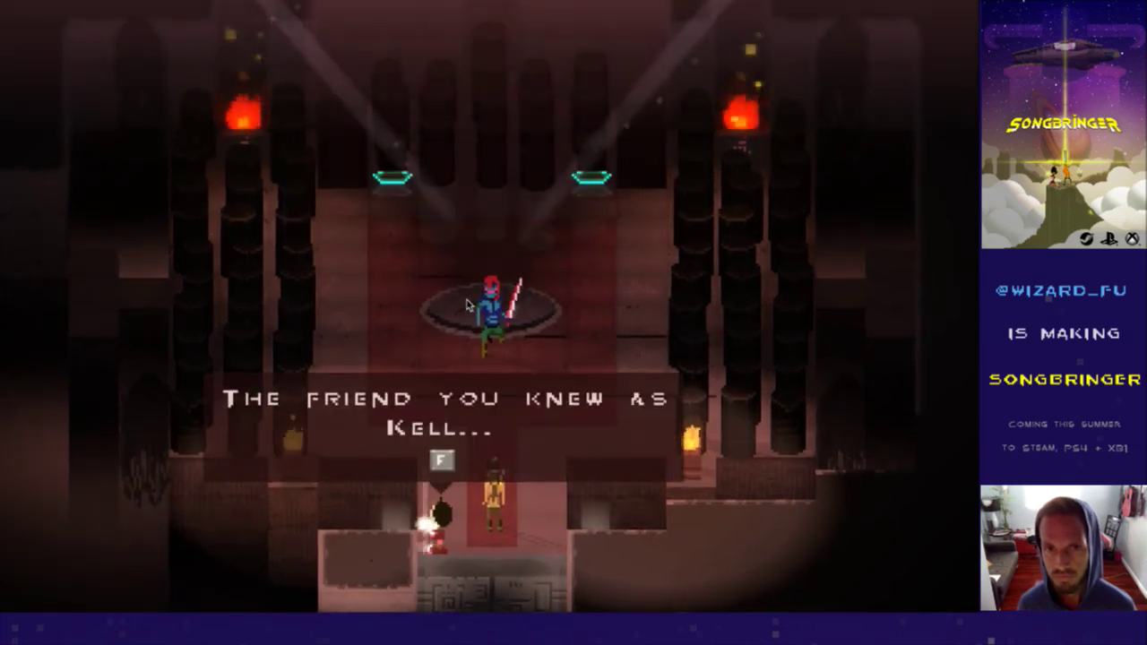
key("f")
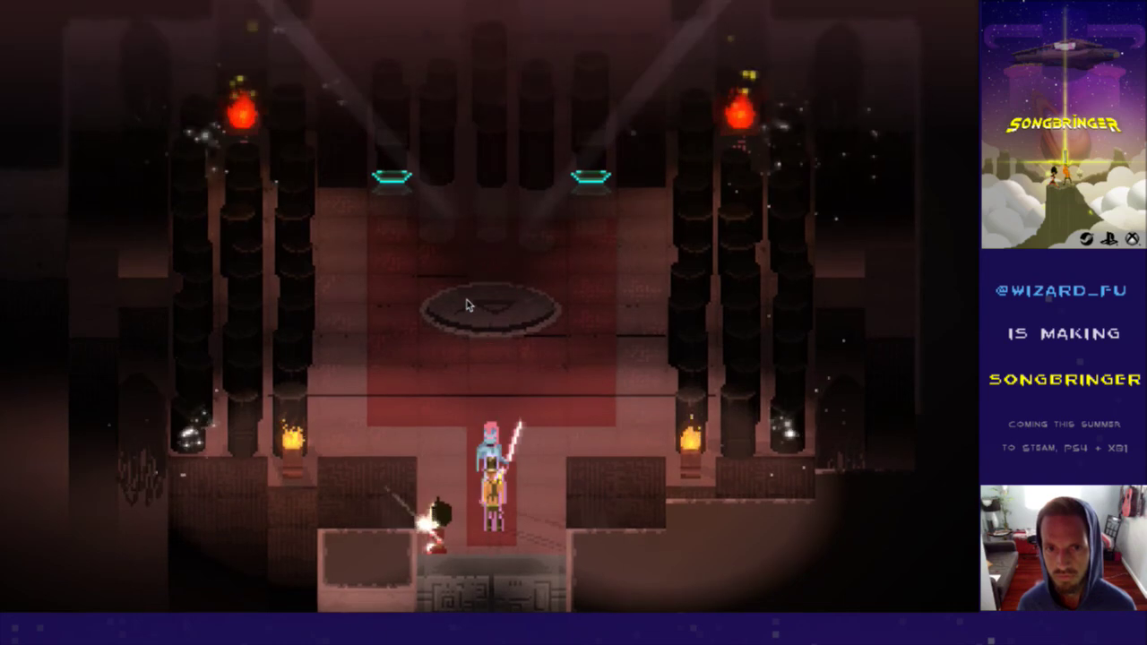
Step: Pause the game and look at the video options, returning to the options list
key("Escape")
key("Down")
key("f")
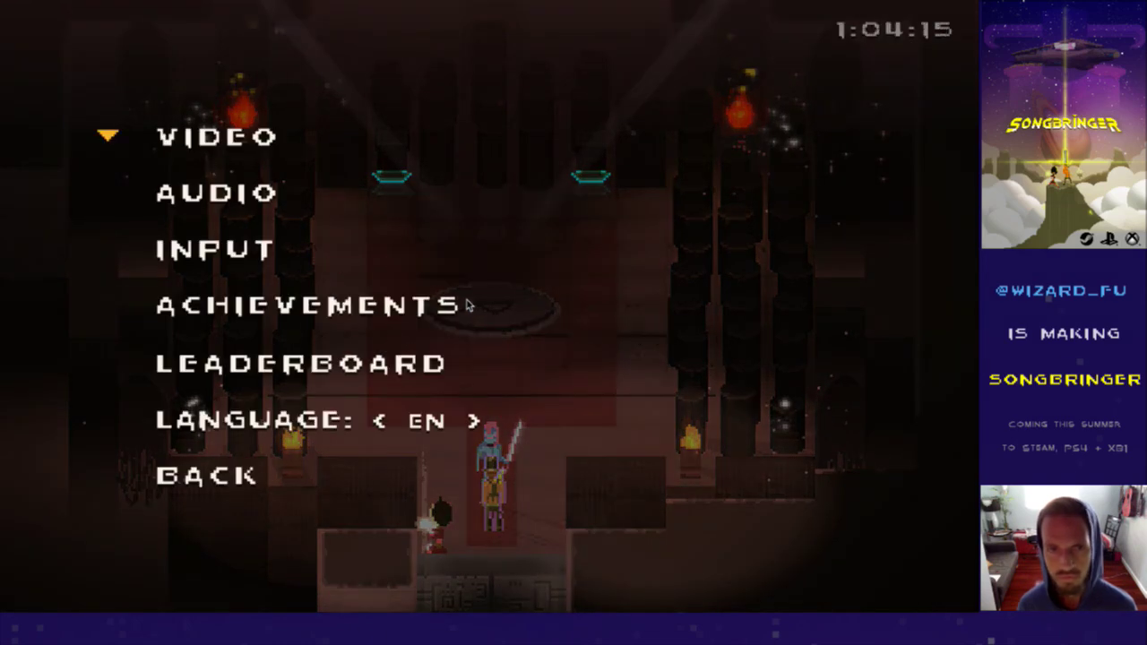
key("f")
key("Down")
key("Down")
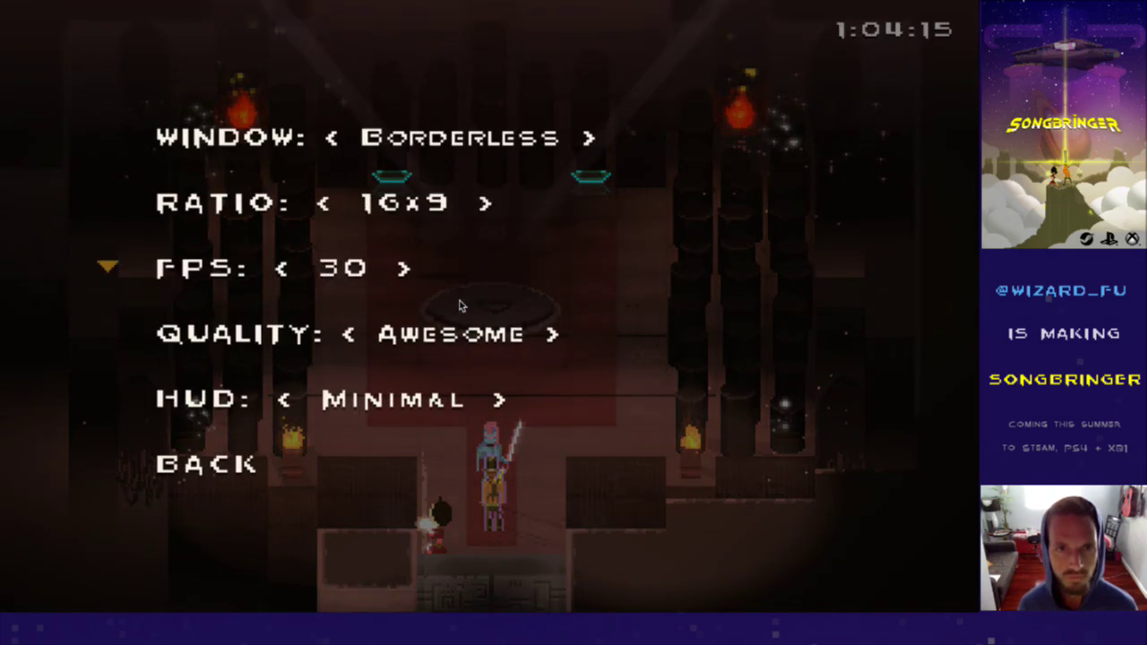
key("Escape")
Step: Set the game's music volume to 5 and its sound volume to 8
key("Down")
key("f")
key("Left")
key("Left")
key("Left")
key("Left")
key("Down")
key("Left")
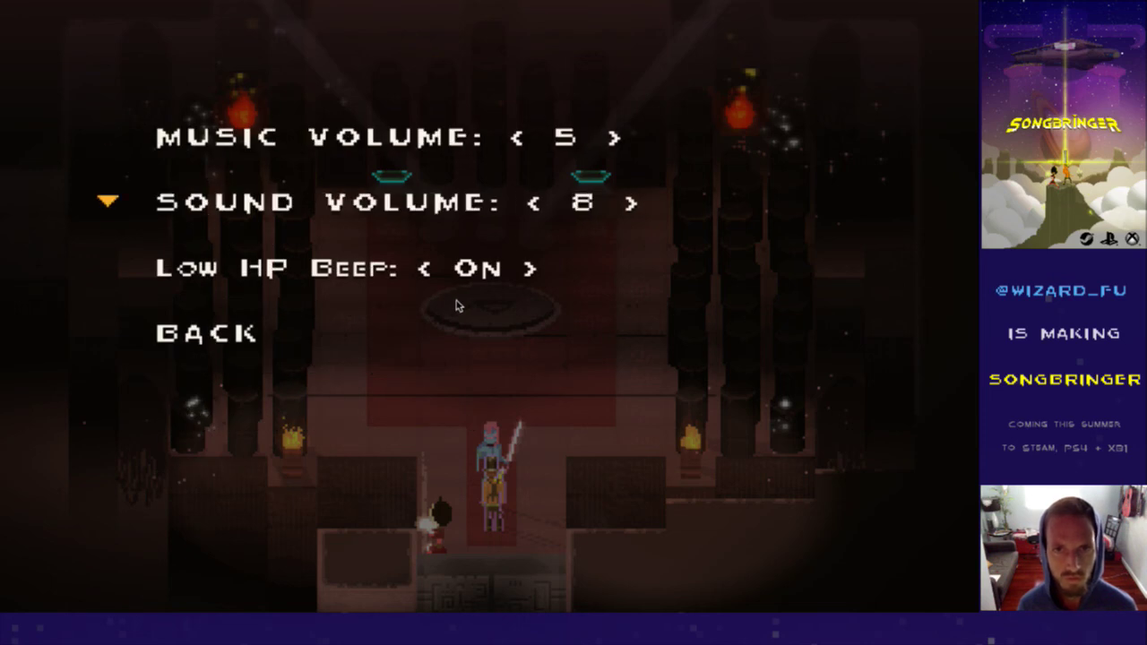
Step: Resume the game, play through the sword fight against Kell to check the swing animations, and quit Songbringer
key("Escape")
key("Escape")
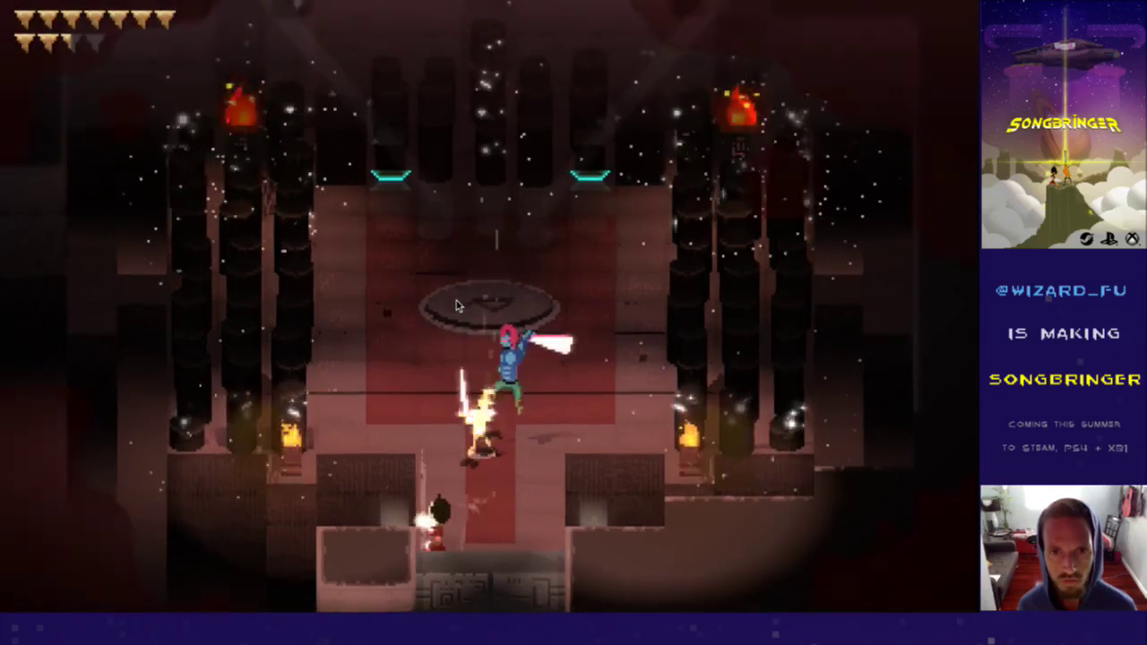
key("Right")
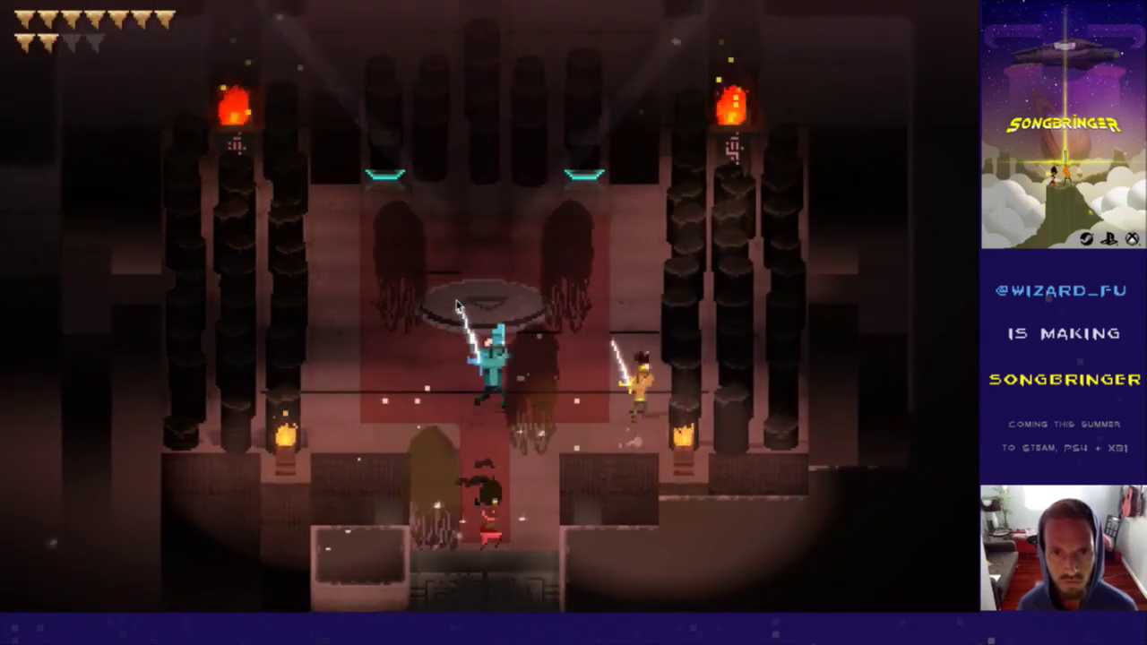
key("Right")
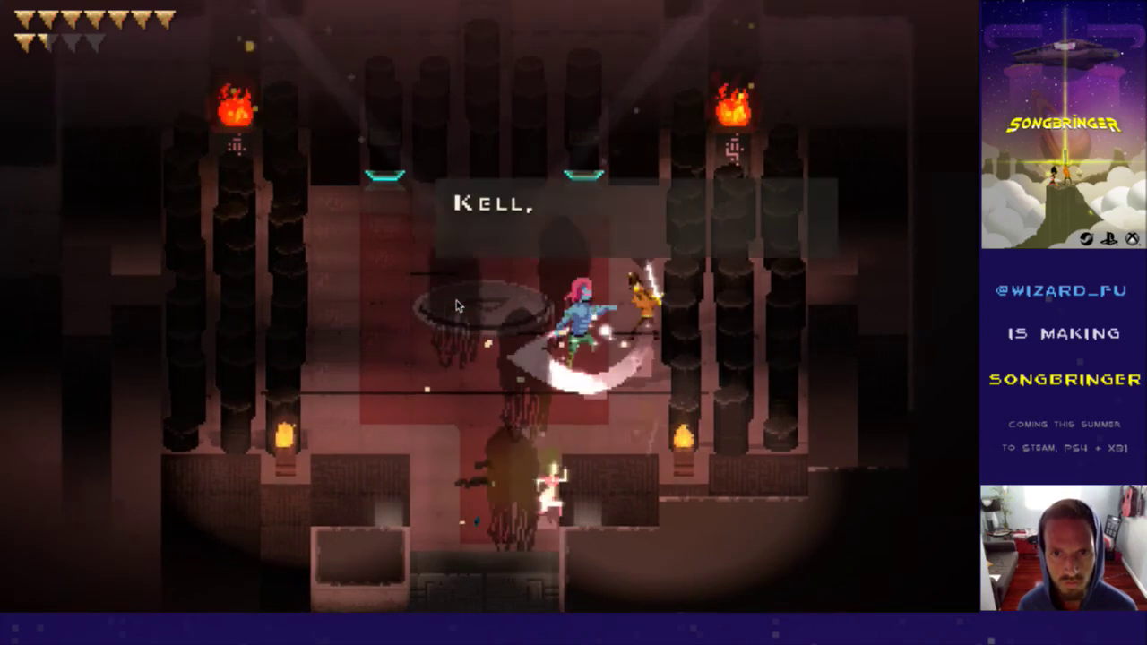
key("Down")
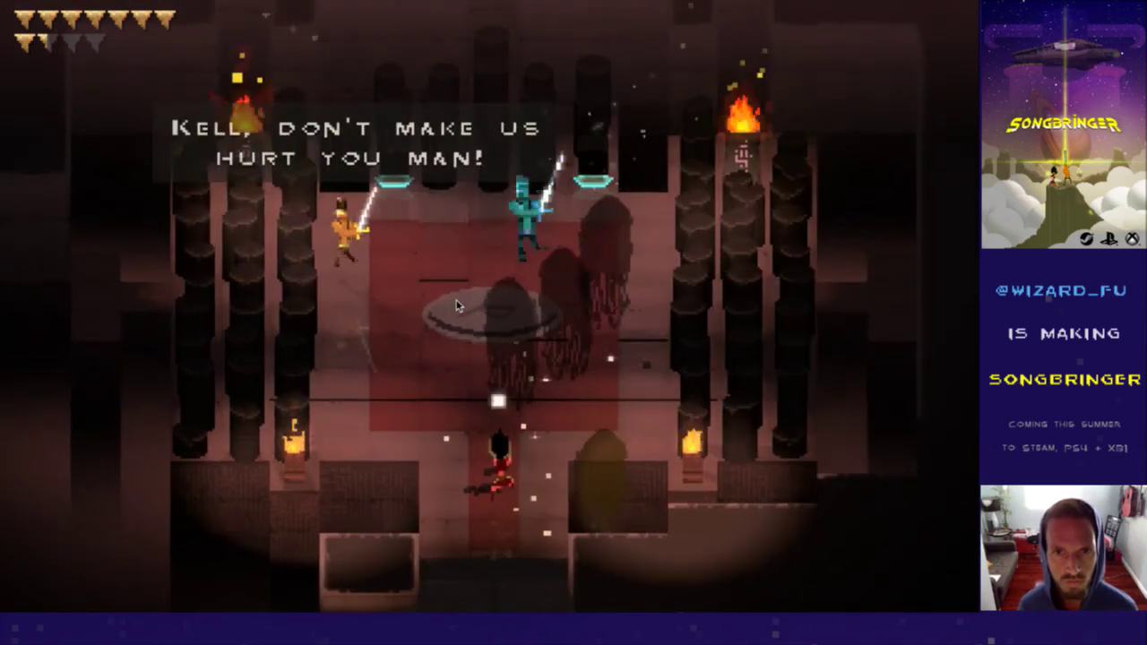
key("Left")
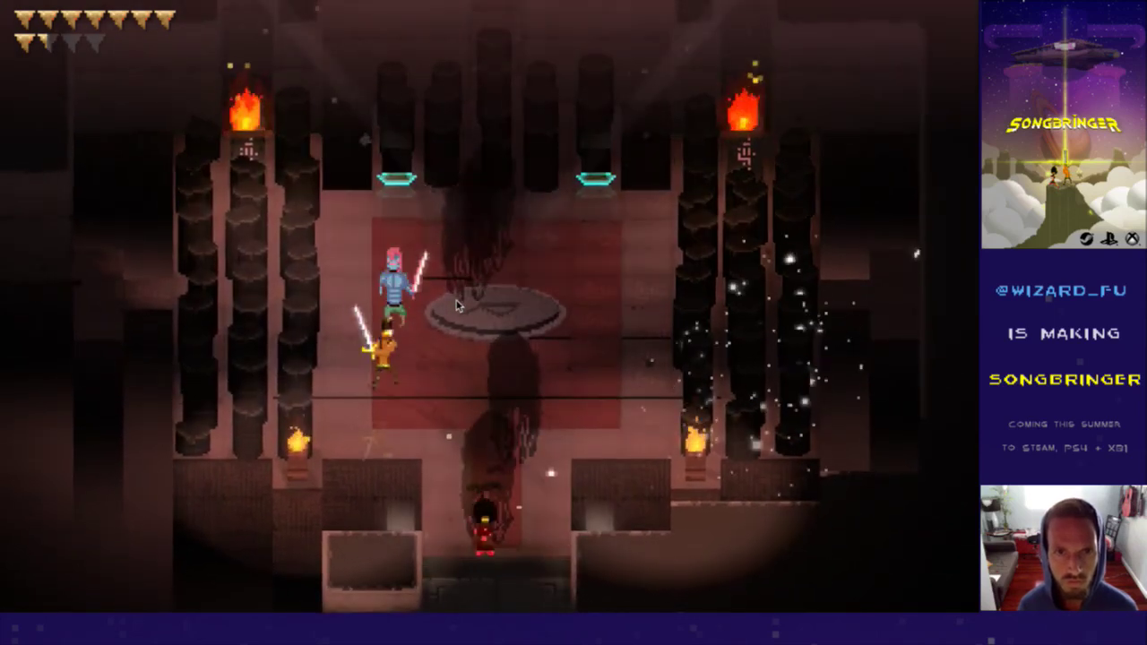
key("Right")
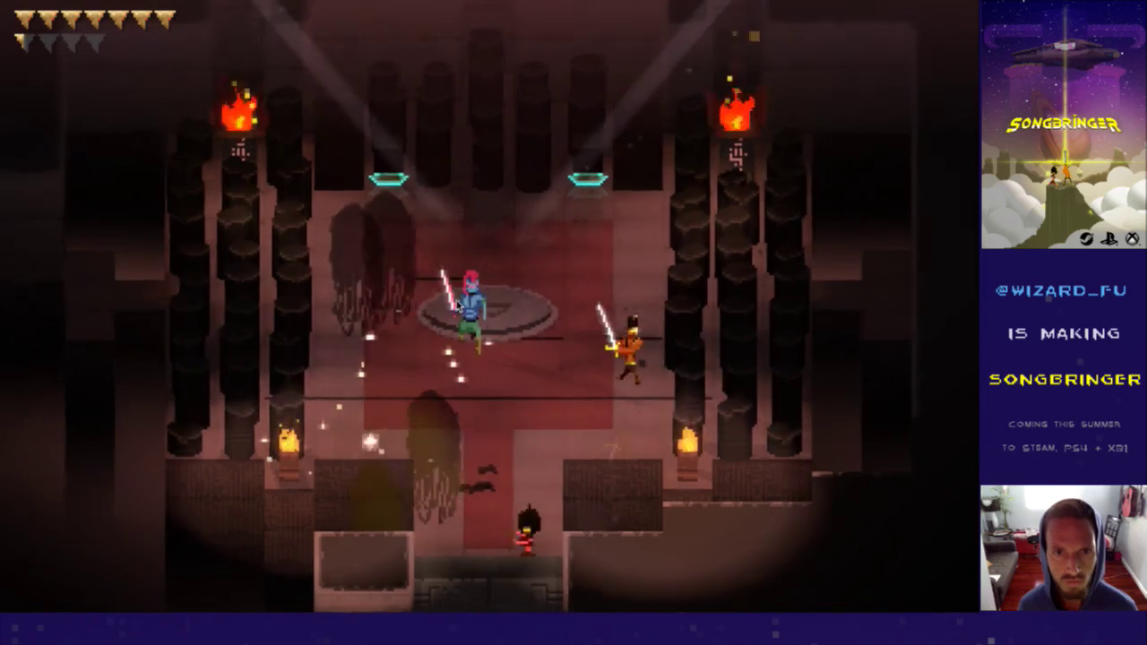
key("Up")
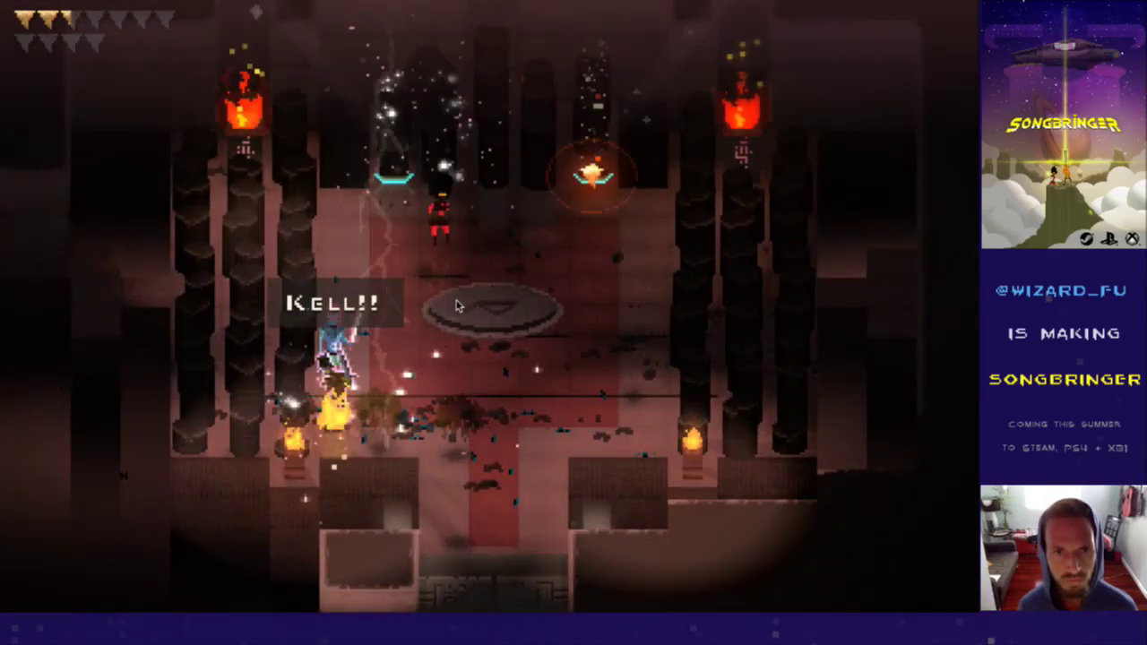
key("super+q")
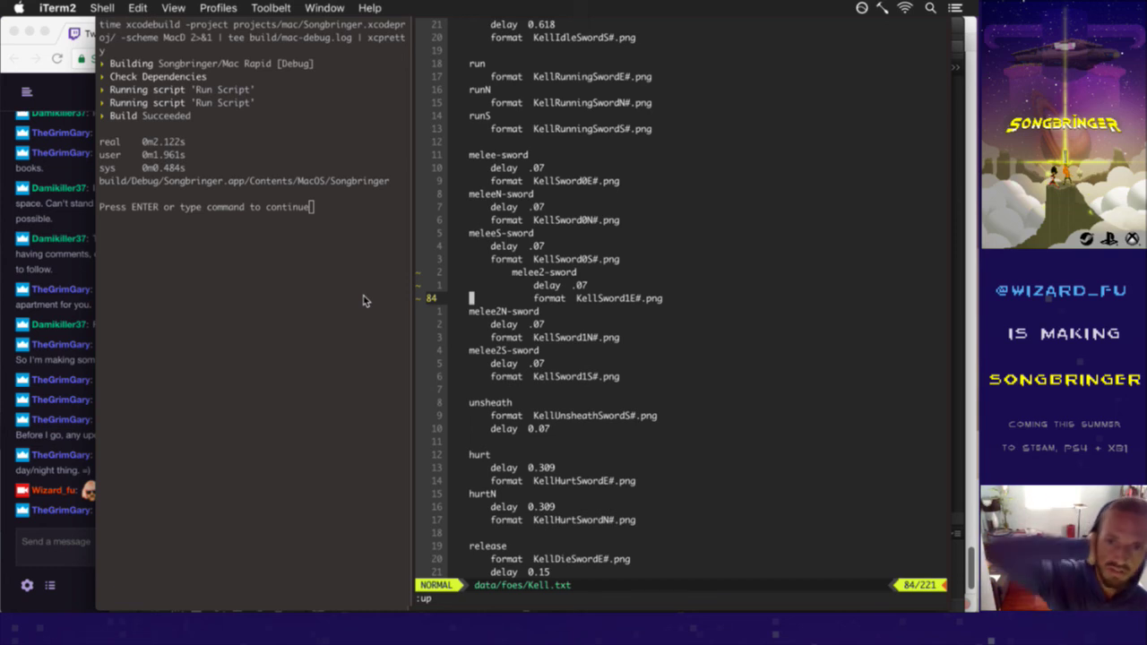
Step: Switch to Photoshop, bring up KellSword0E.psd, and show its Color Fill 1 copy 4 background layer
key("super+Tab")
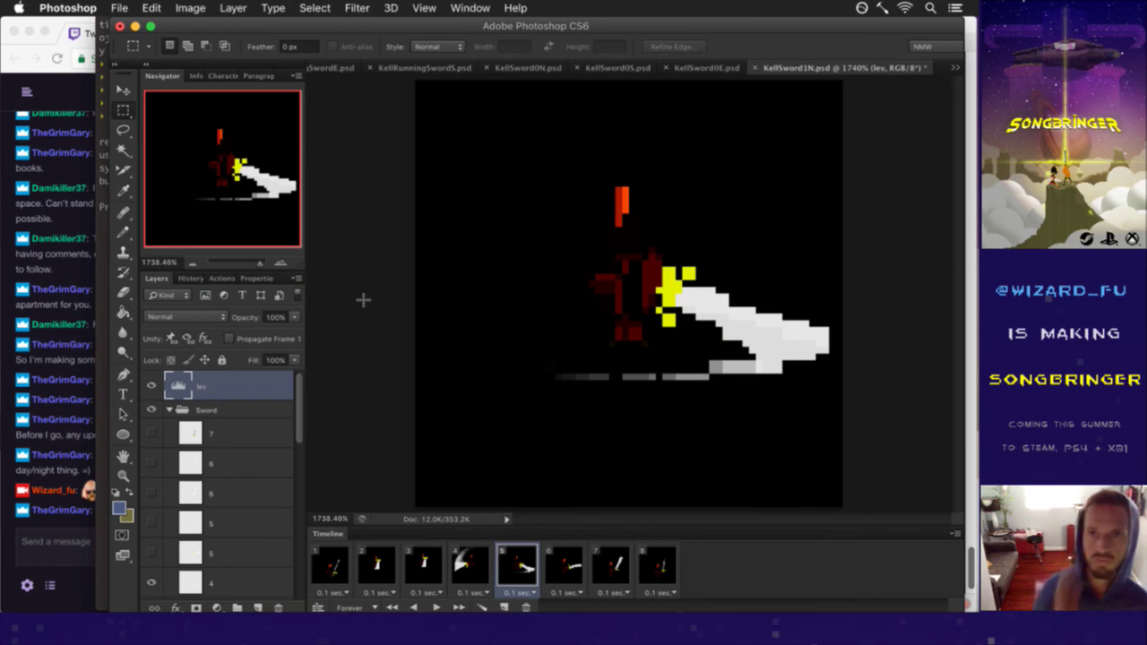
left_click(717, 68)
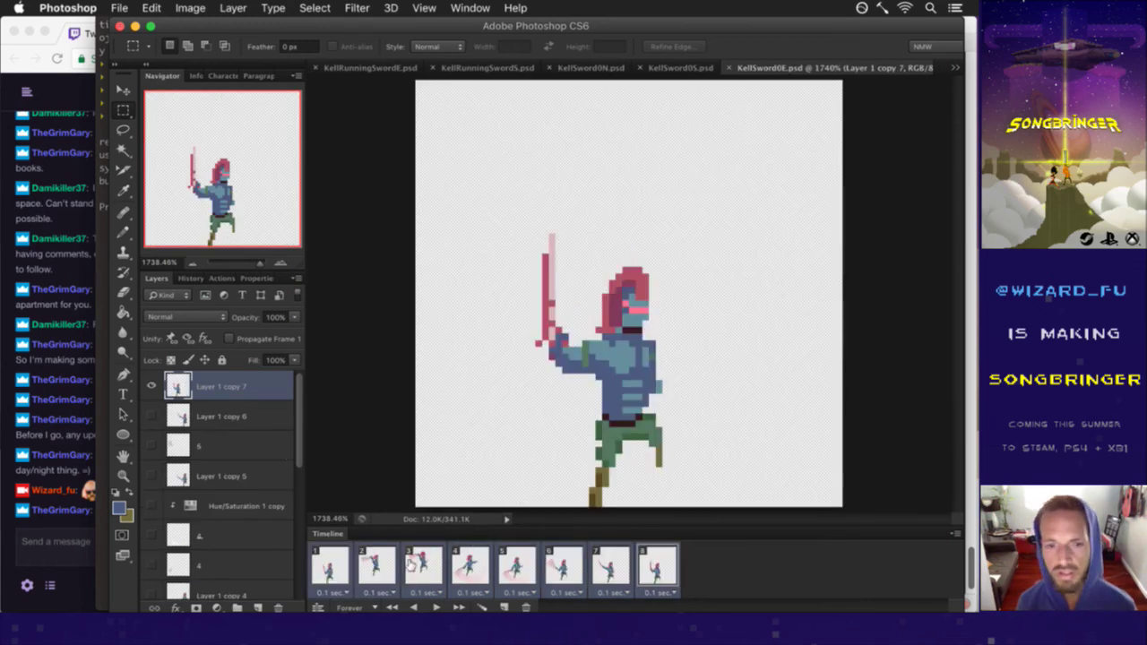
scroll(291, 441, "down", 5)
left_click(153, 584)
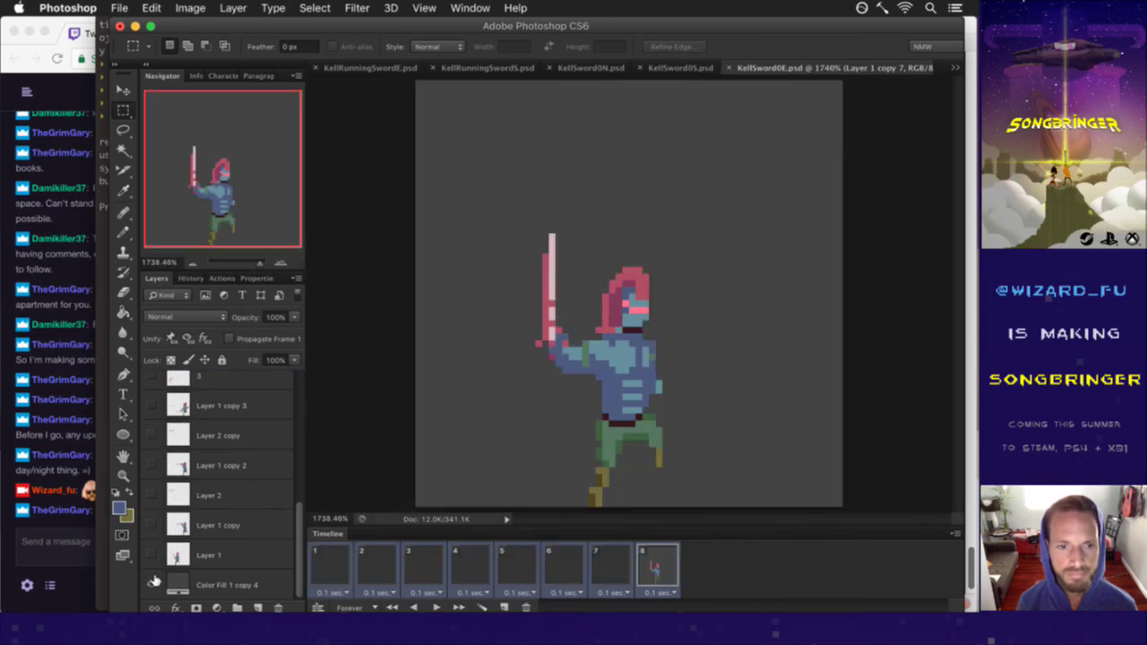
Step: Switch to iTerm2 and check the repository's changed files by running gs twice from Vim, returning to Kell.txt
key("super+Tab")
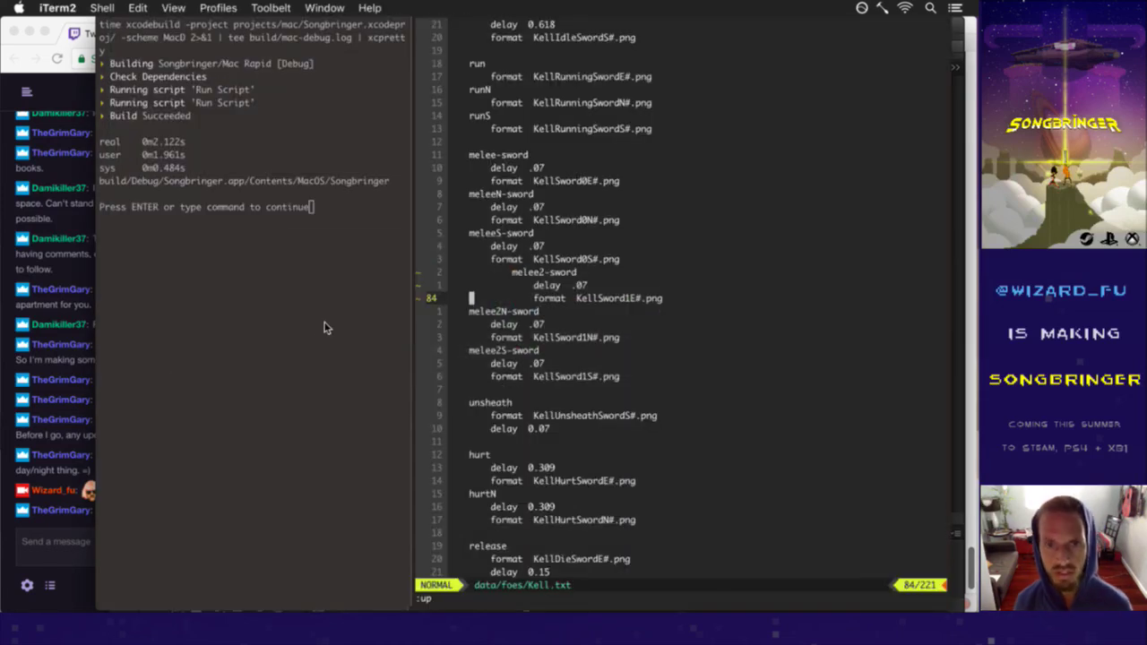
type(":!gs")
key("Return")
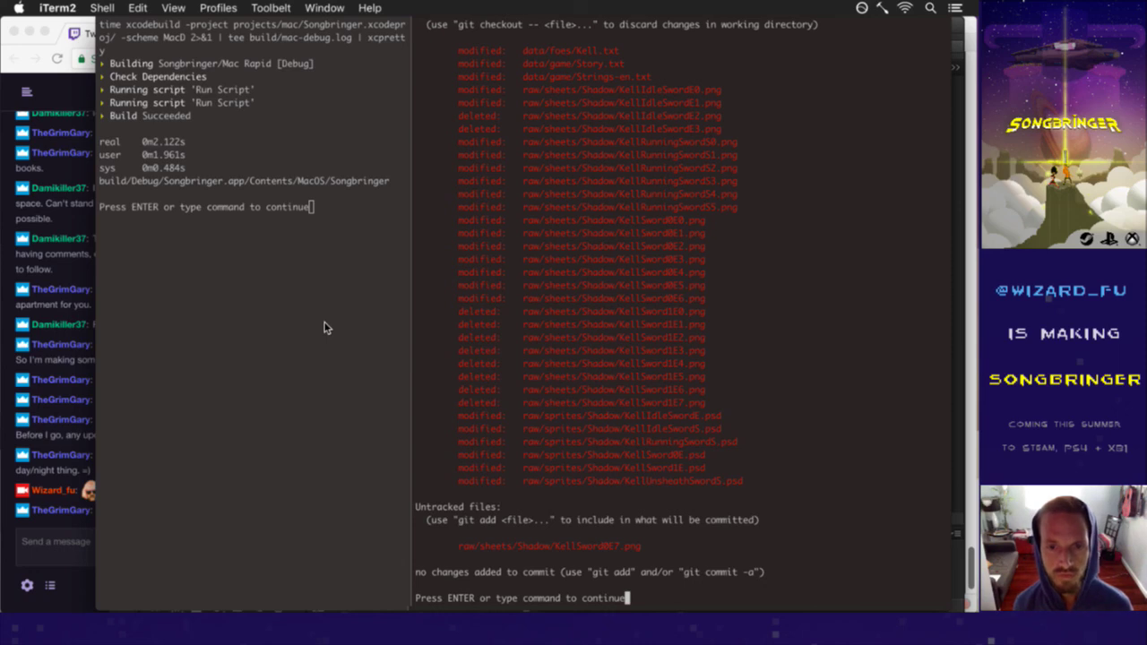
key("Return")
type(":!gs")
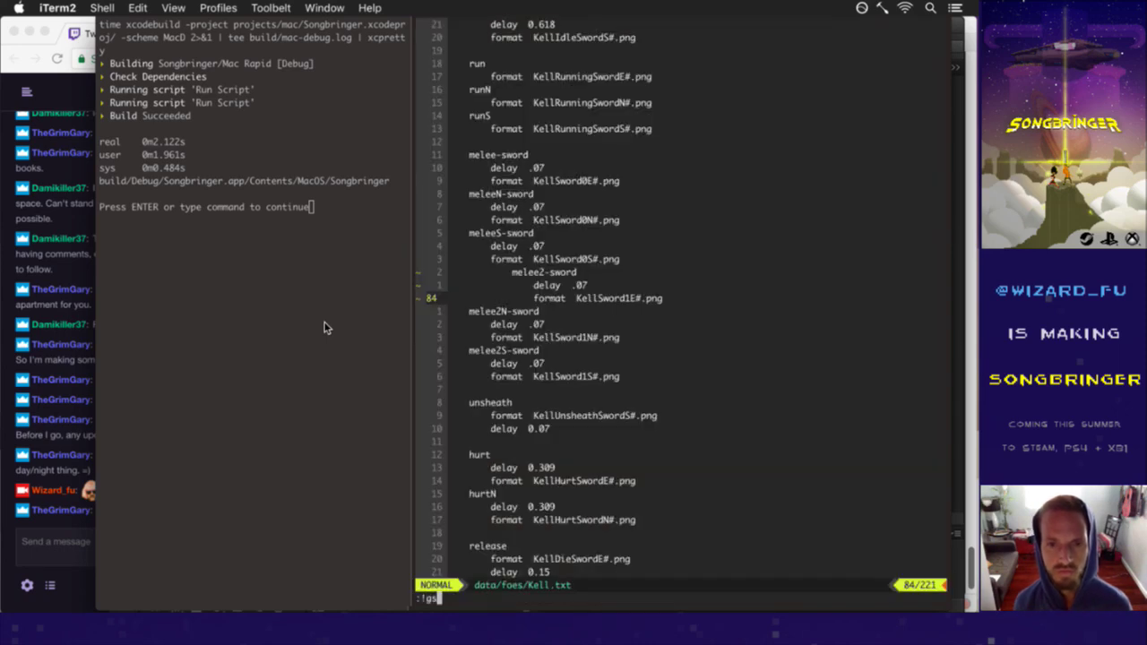
key("Return")
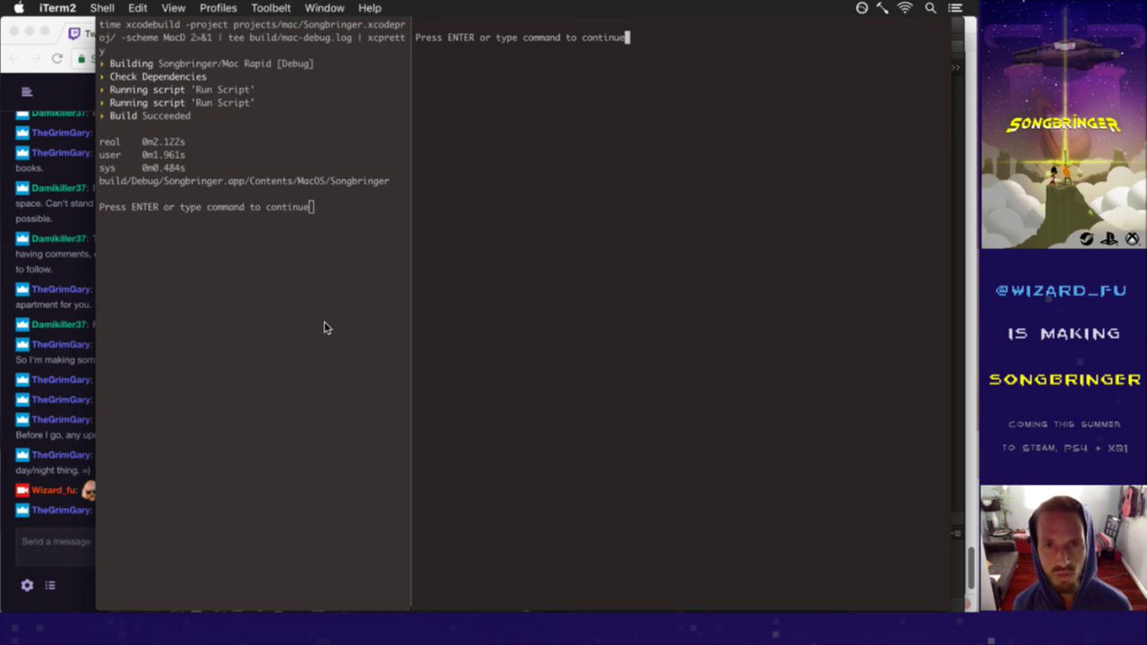
key("Return")
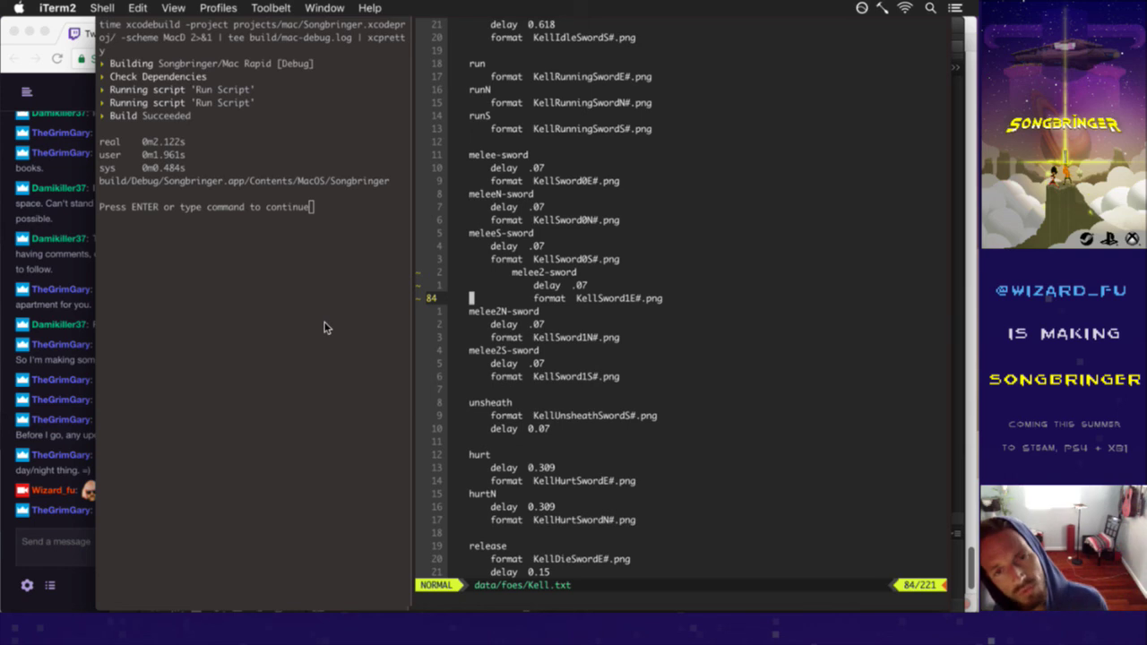
Step: Look over the sword animation entries in Kell.txt, from melee2-sword back up to the gap between the run and idle entries
key("k")
key("k")
key("k")
key("k")
key("k")
key("k")
key("k")
key("k")
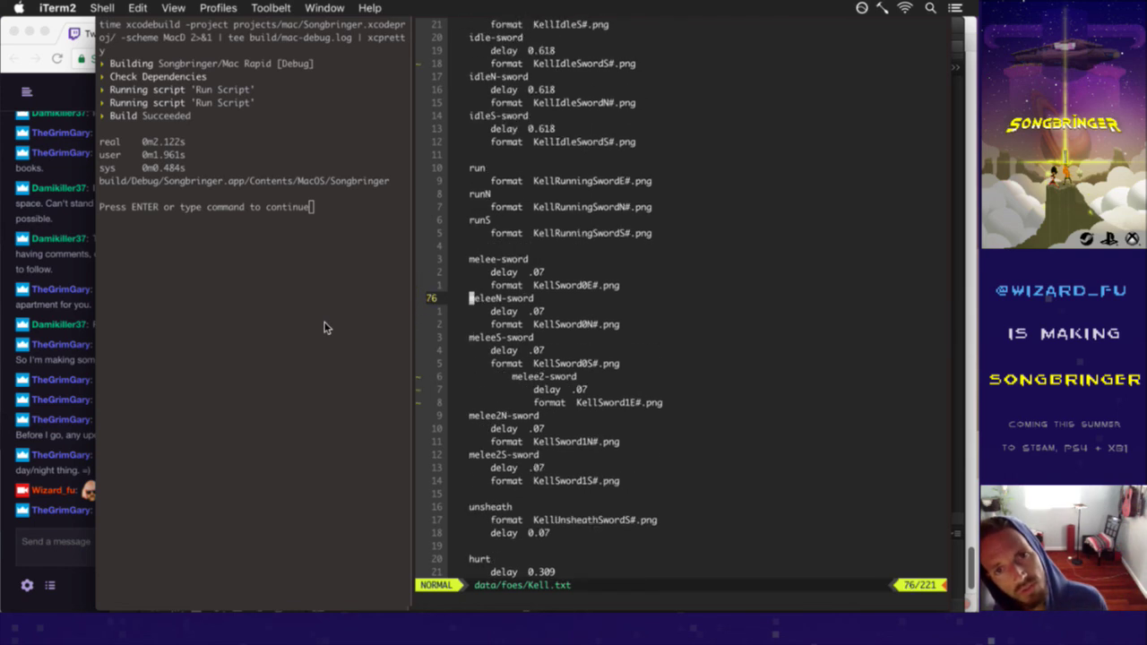
key("k")
key("k")
key("k")
key("k")
key("k")
key("k")
key("k")
key("k")
key("k")
key("k")
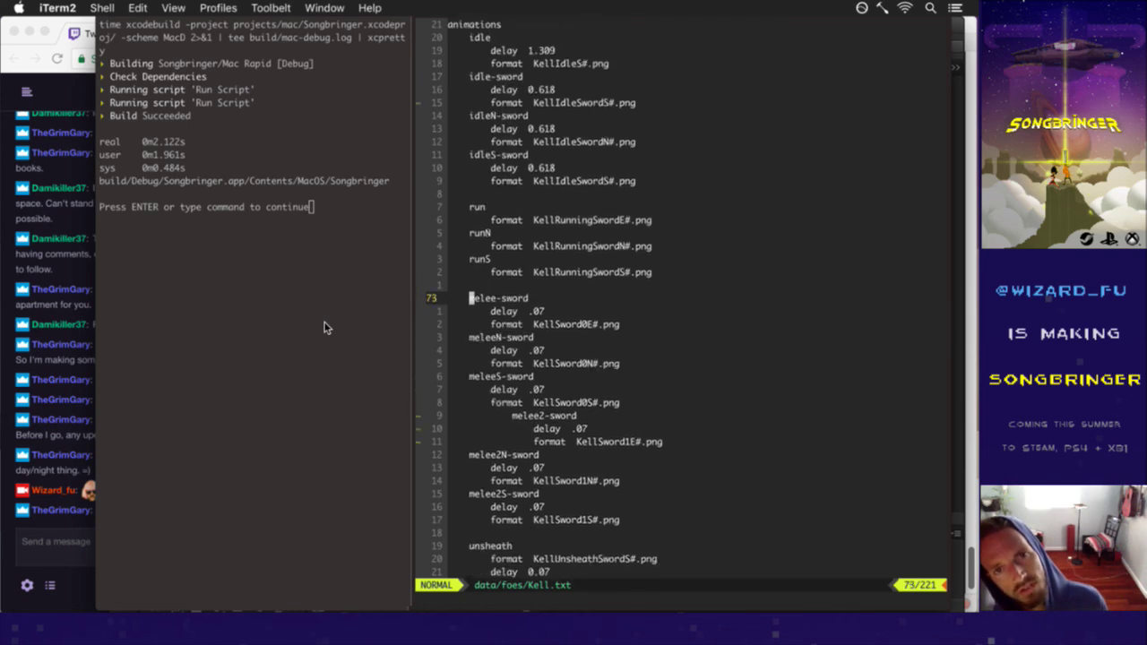
key("k")
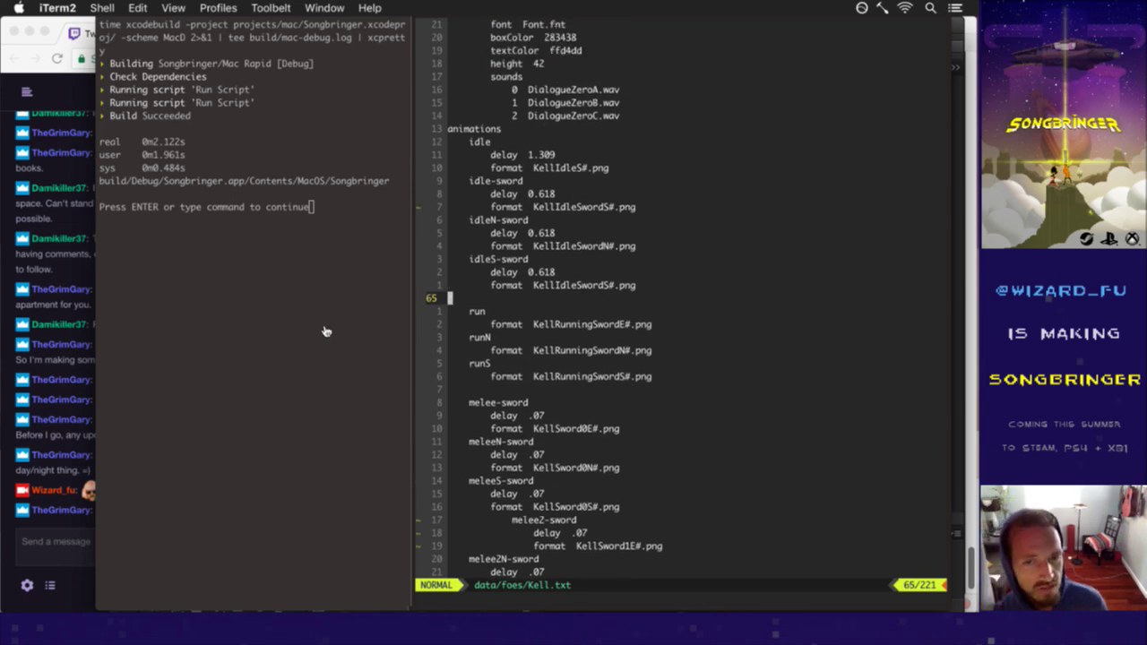
Step: Switch to Photoshop and look through the list of open Kell documents, staying on KellSword0E.psd
key("super+Tab")
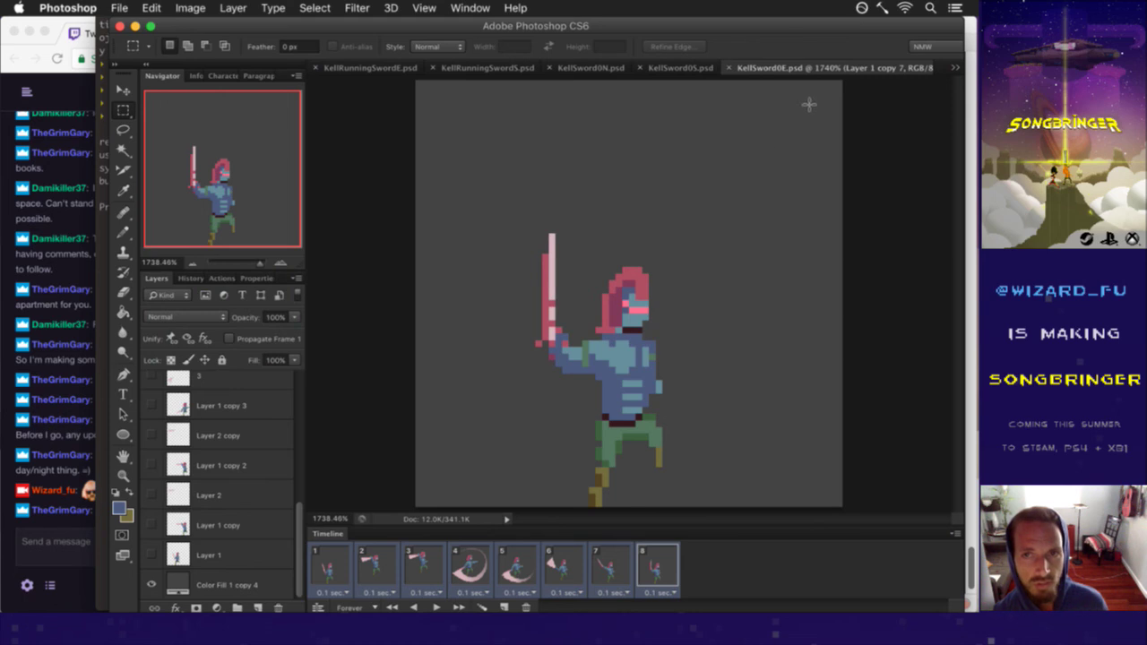
left_click(956, 68)
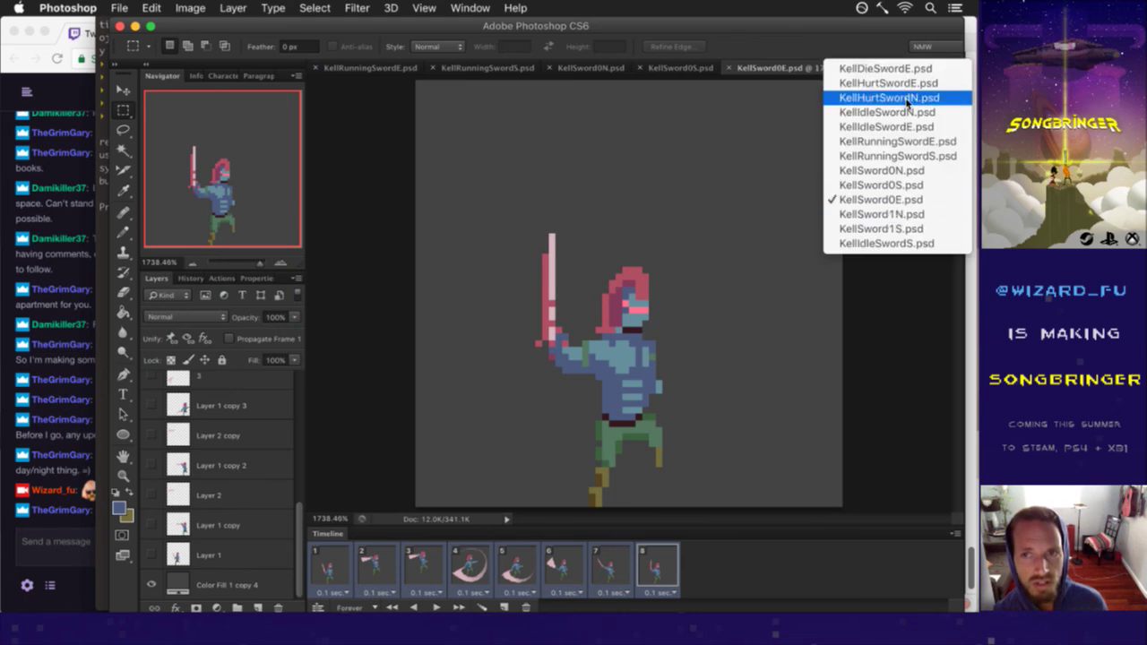
left_click(905, 268)
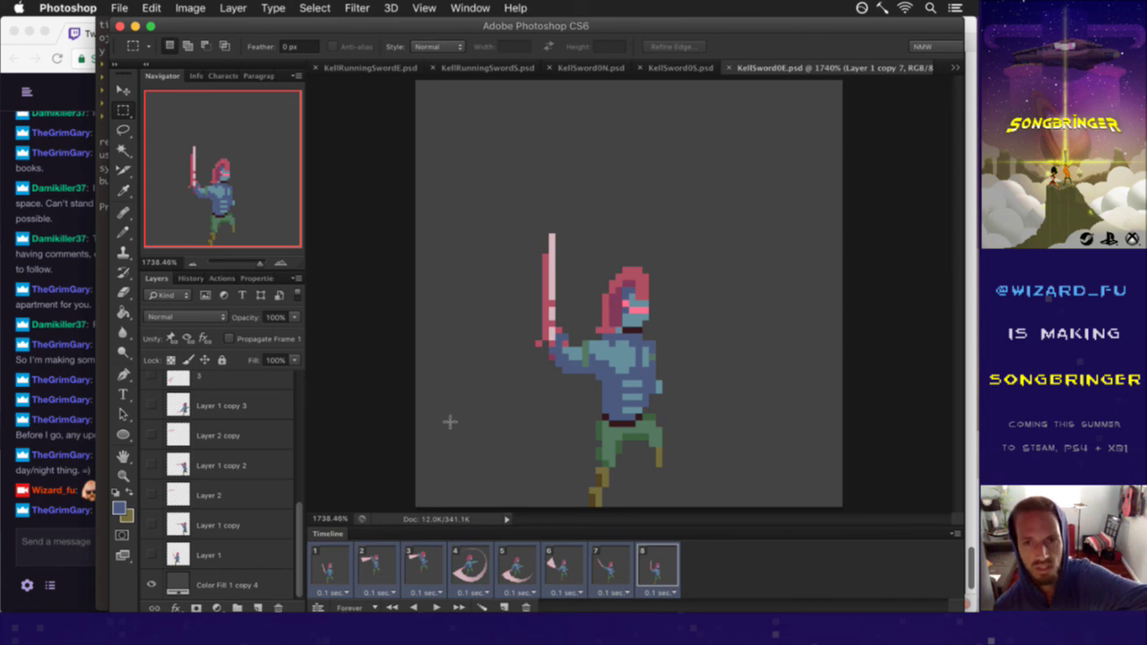
right_click(719, 406)
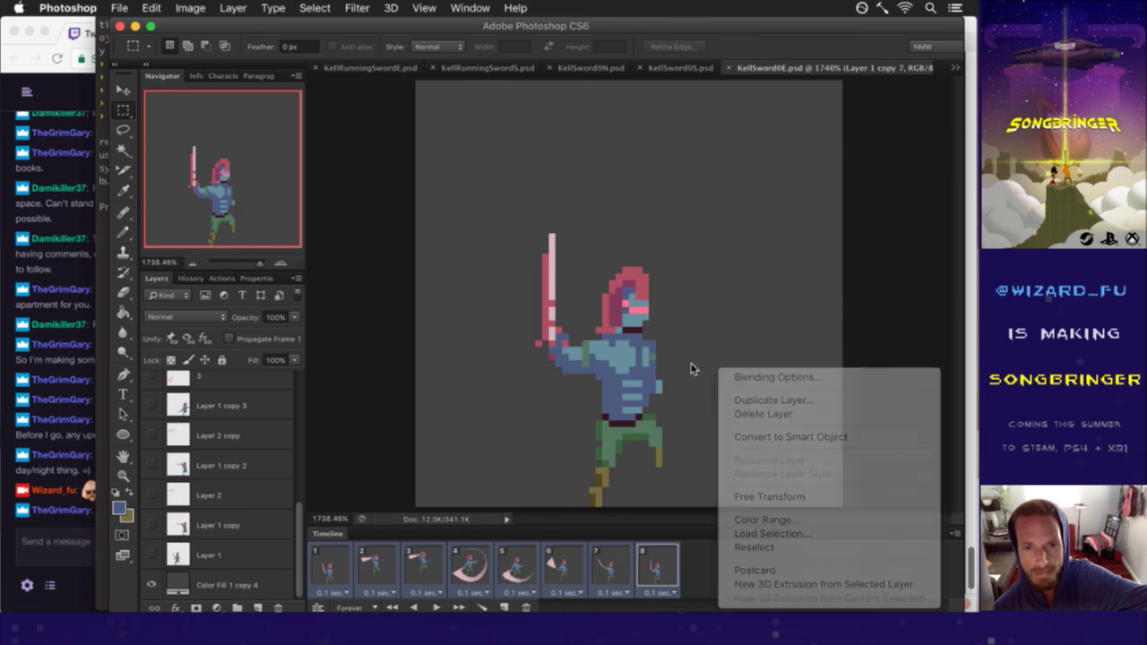
left_click(694, 368)
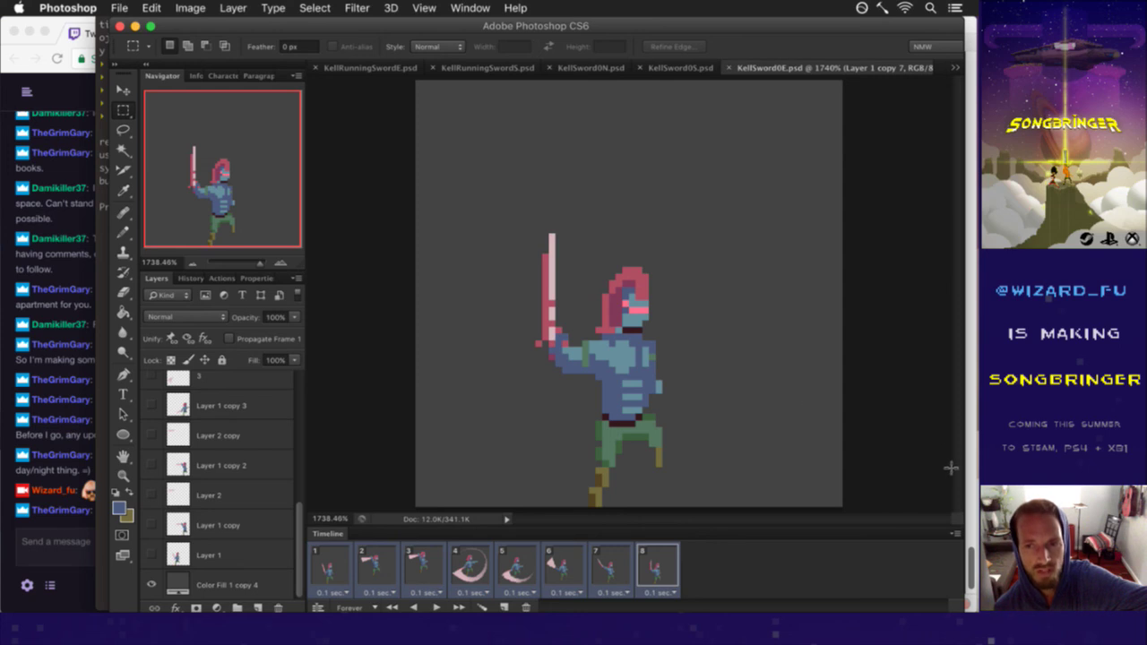
Step: Switch to Gameshow and move its streaming window aside to uncover the windows behind it
mouse_move(964, 471)
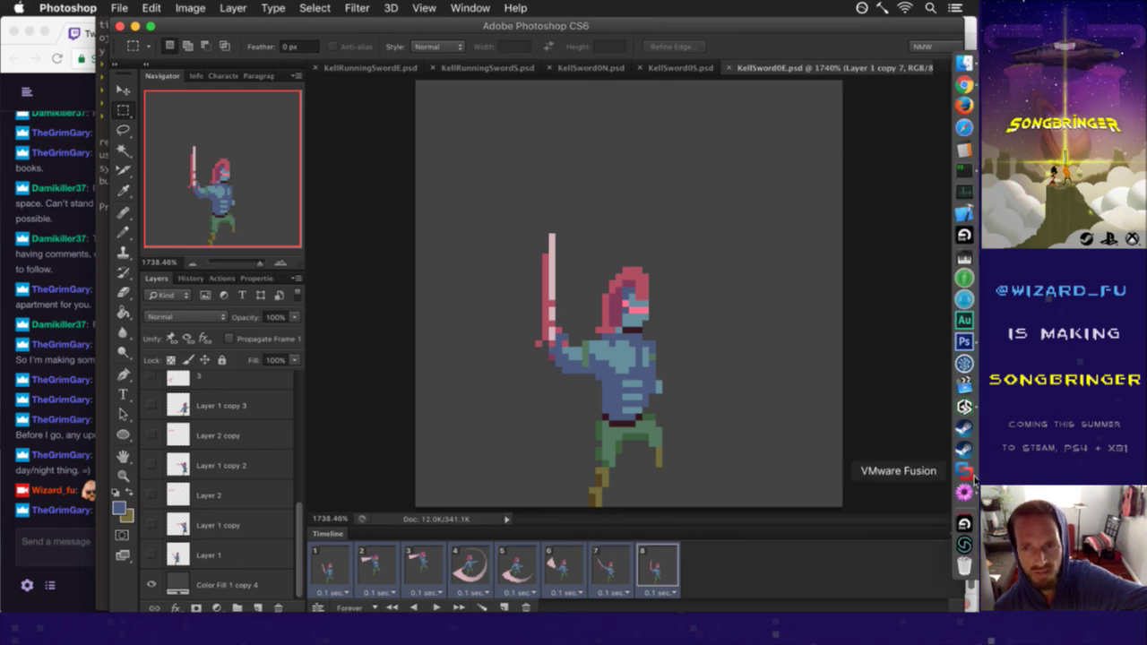
left_click(965, 408)
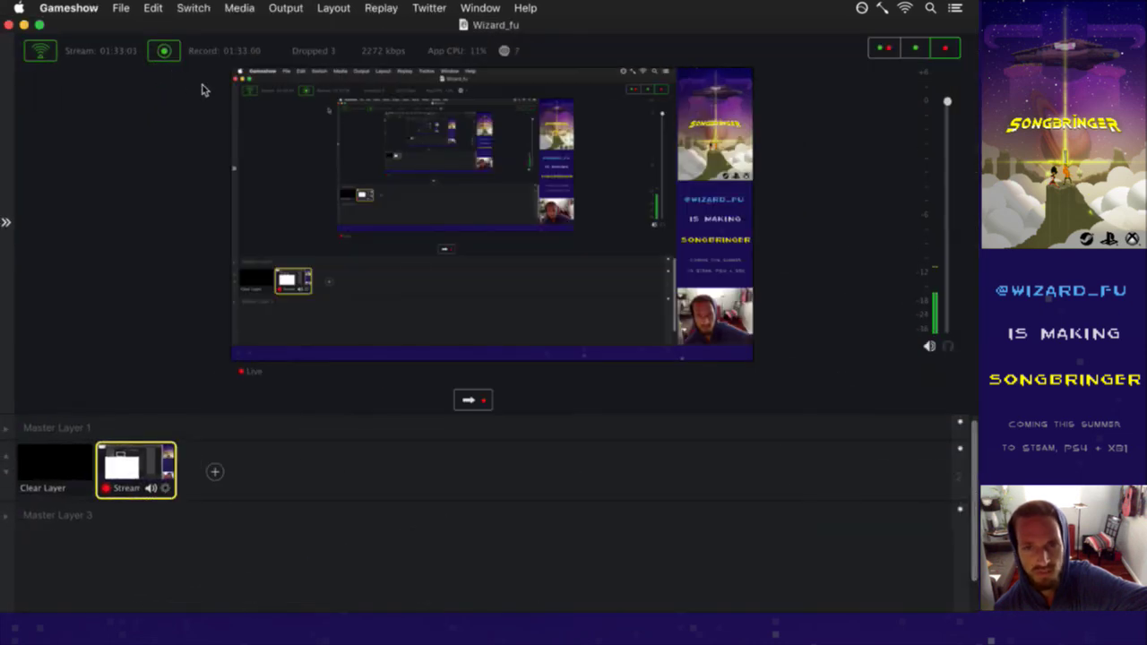
left_click_drag(169, 24, 327, 38)
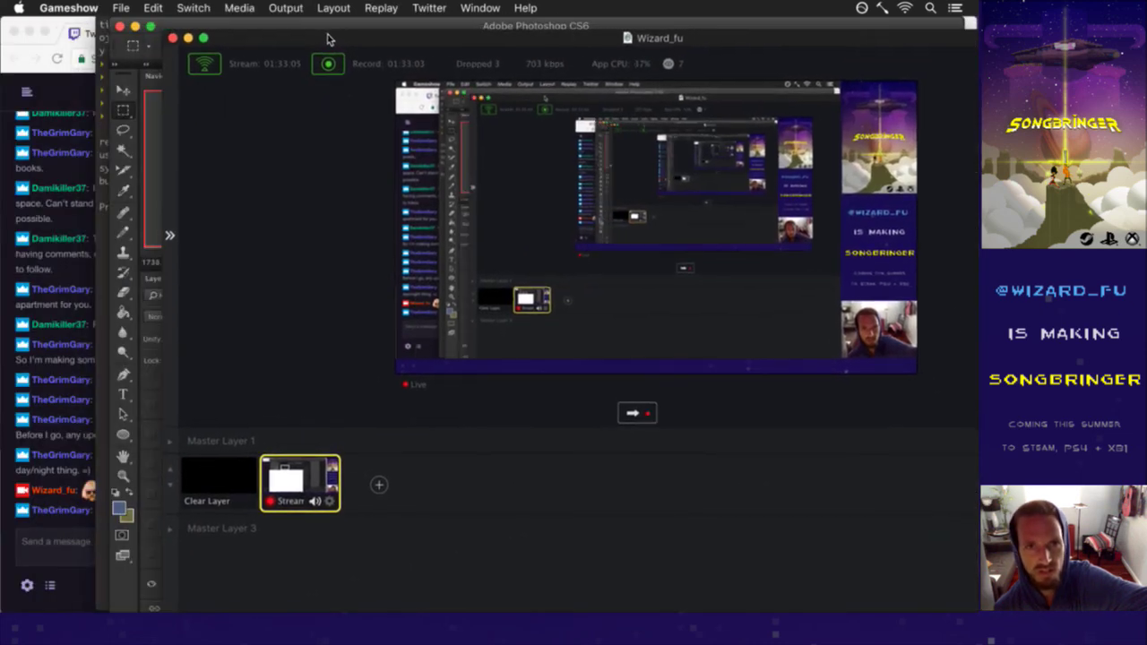